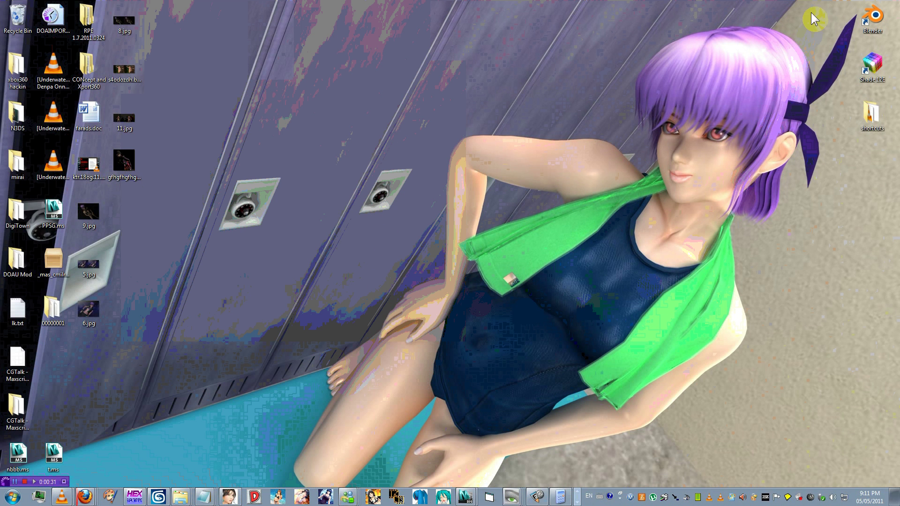
{"action": "left_click_drag", "start_coordinate": [838, 0], "coordinate": [328, 477]}
{"action": "left_click_drag", "start_coordinate": [150, 478], "coordinate": [726, 10]}
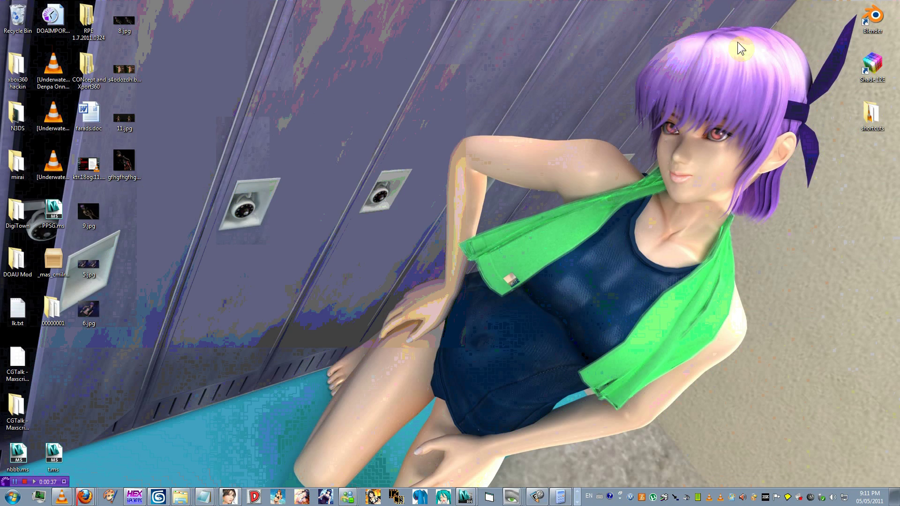
{"action": "left_click_drag", "start_coordinate": [787, 24], "coordinate": [241, 445]}
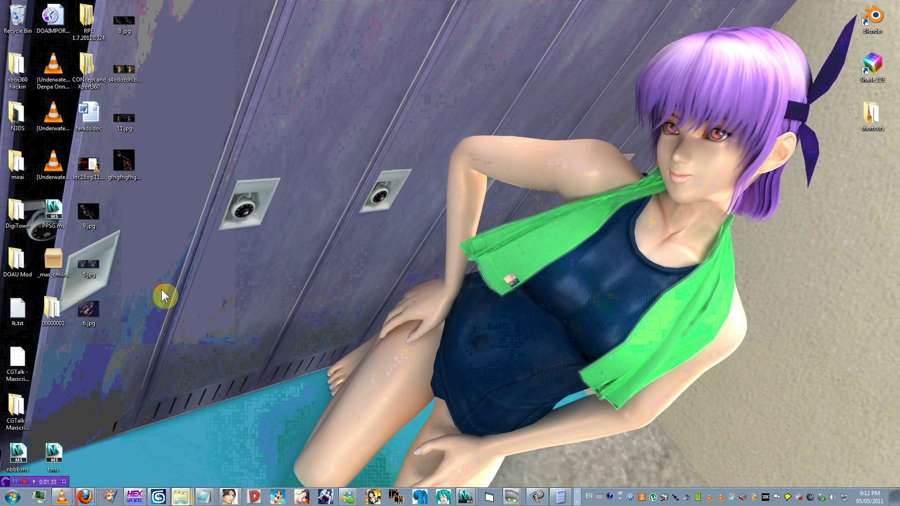
Switch to the DOA4extractor folder in Windows Explorer and examine its full path.
{"action": "key", "text": "alt+Tab"}
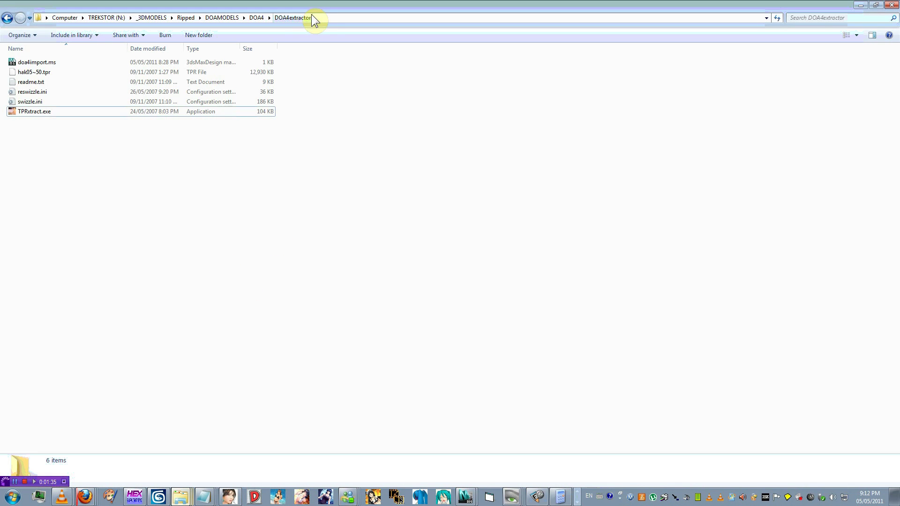
{"action": "left_click", "coordinate": [315, 17]}
{"action": "left_click", "coordinate": [326, 17]}
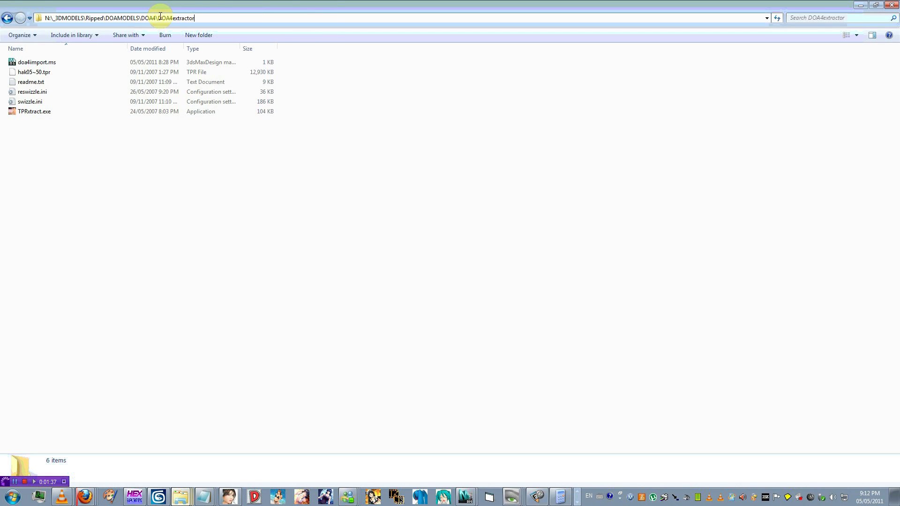
{"action": "left_click_drag", "start_coordinate": [158, 17], "coordinate": [235, 17]}
{"action": "left_click", "coordinate": [123, 167]}
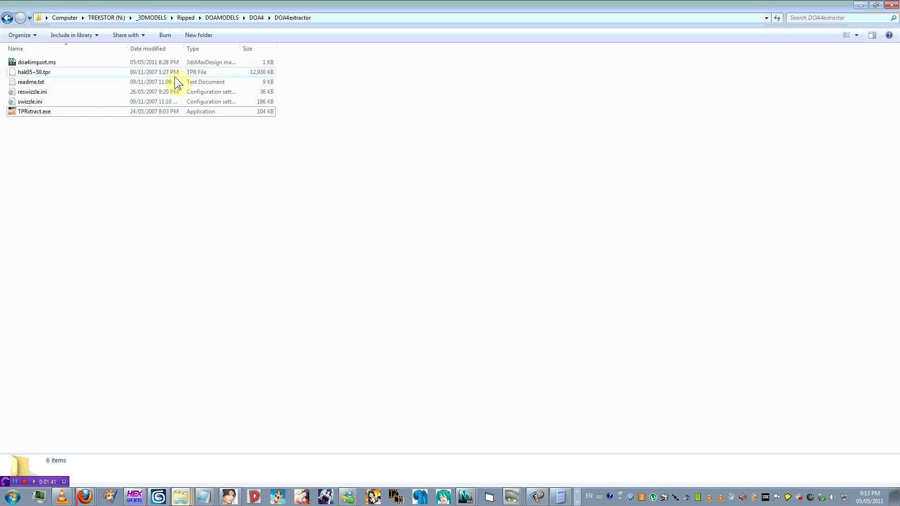
Launch TPRxtract.exe, open the archive hak05~50.tpr, and move the mesh browser window toward the middle of the screen.
{"action": "double_click", "coordinate": [29, 113]}
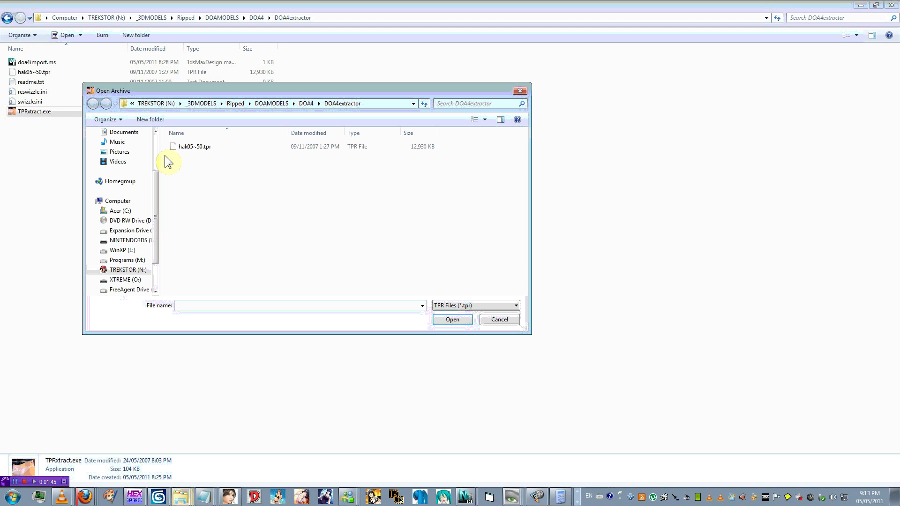
{"action": "left_click", "coordinate": [191, 149]}
{"action": "double_click", "coordinate": [190, 148]}
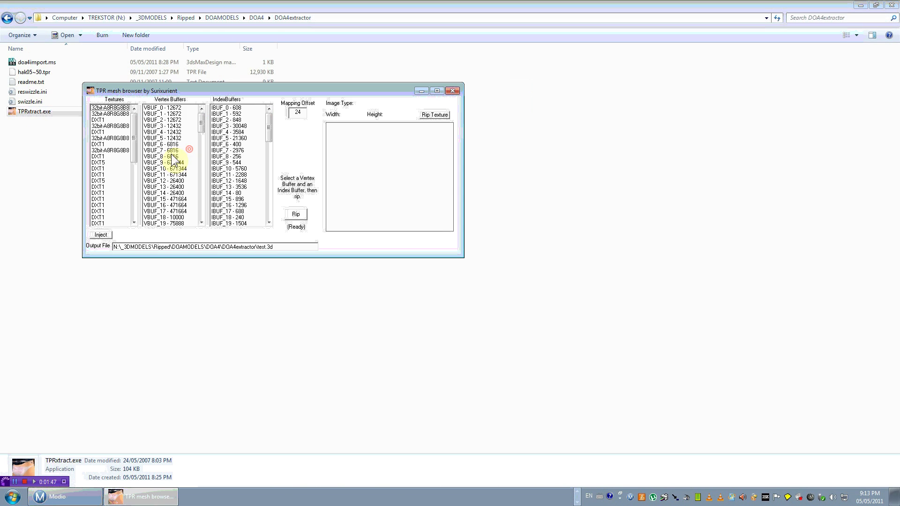
{"action": "left_click_drag", "start_coordinate": [174, 93], "coordinate": [338, 153]}
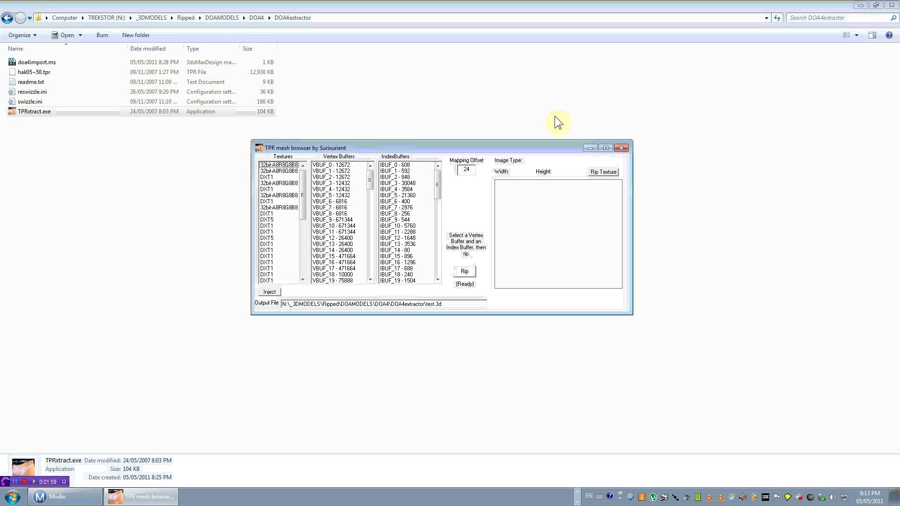
{"action": "left_click_drag", "start_coordinate": [323, 149], "coordinate": [345, 149]}
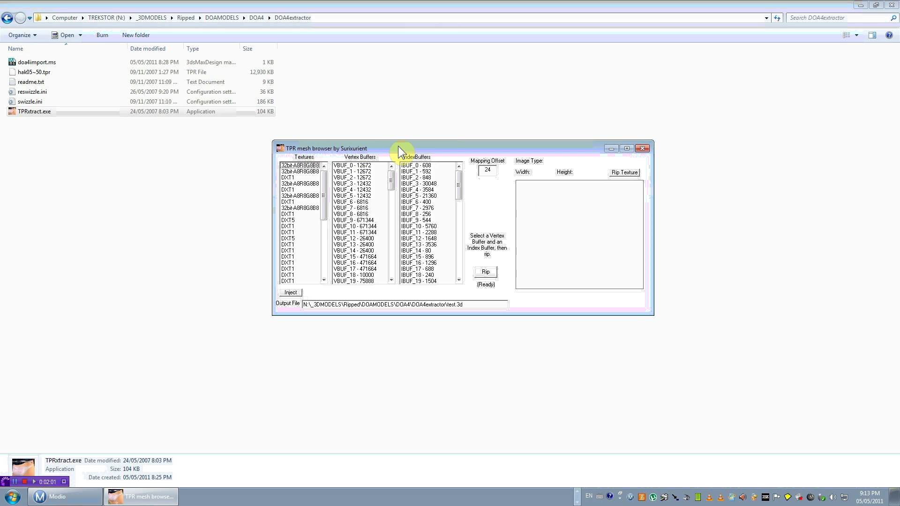
{"action": "left_click_drag", "start_coordinate": [446, 149], "coordinate": [348, 153]}
Compare the first and last entries of the vertex buffer and index buffer lists.
{"action": "left_click", "coordinate": [257, 167]}
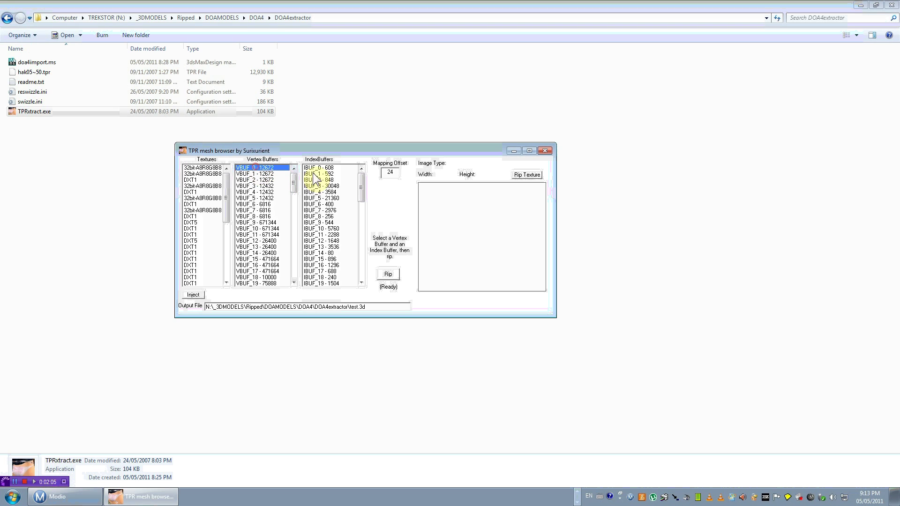
{"action": "left_click_drag", "start_coordinate": [362, 184], "coordinate": [372, 278]}
{"action": "left_click", "coordinate": [293, 265]}
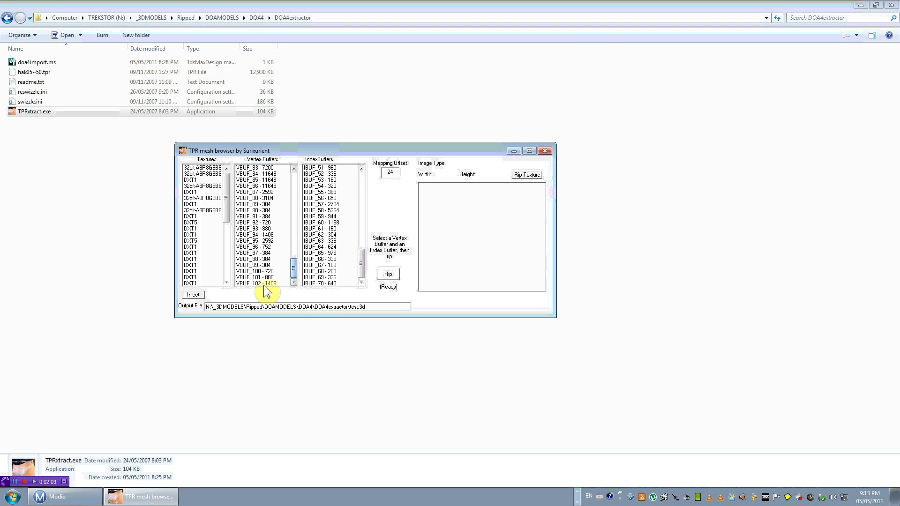
{"action": "left_click", "coordinate": [254, 283]}
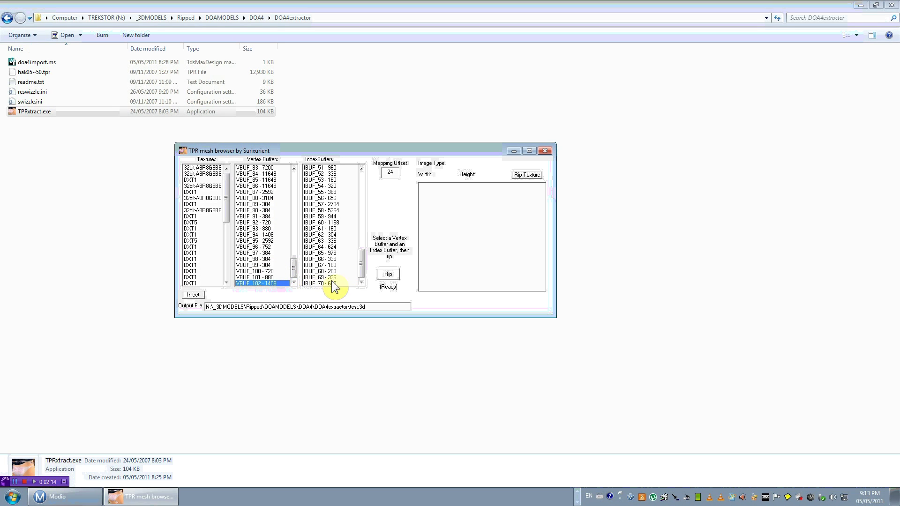
{"action": "left_click_drag", "start_coordinate": [293, 268], "coordinate": [283, 168]}
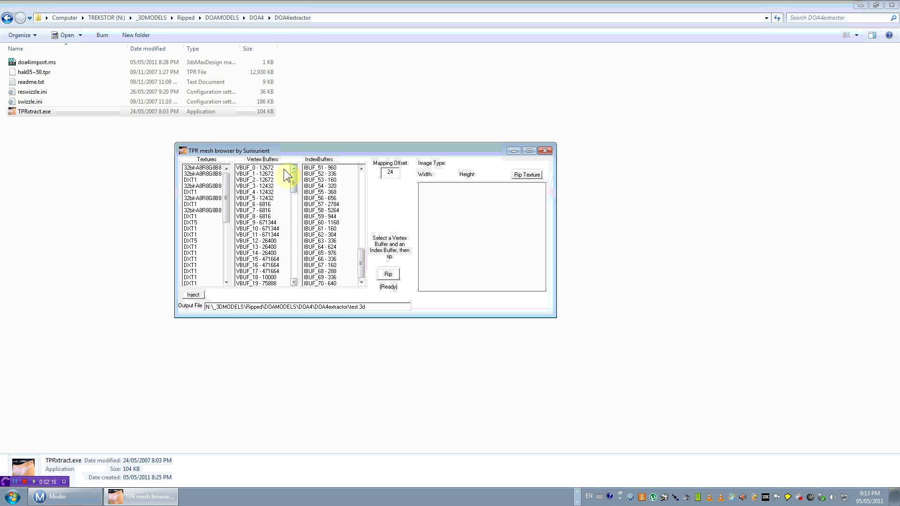
Examine the vertex buffers that share the same size by stepping through VBUF_0, VBUF_3, VBUF_6, VBUF_9, VBUF_12 and VBUF_15.
{"action": "left_click", "coordinate": [268, 180]}
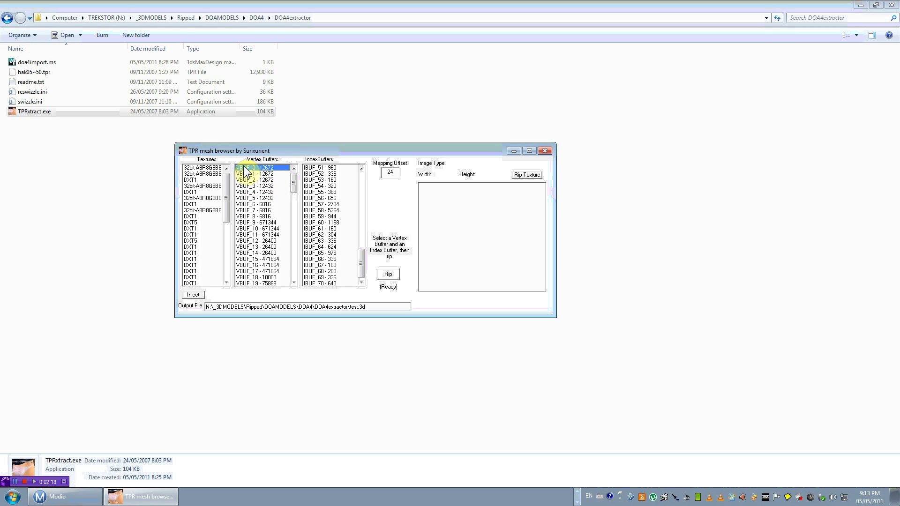
{"action": "left_click", "coordinate": [280, 168]}
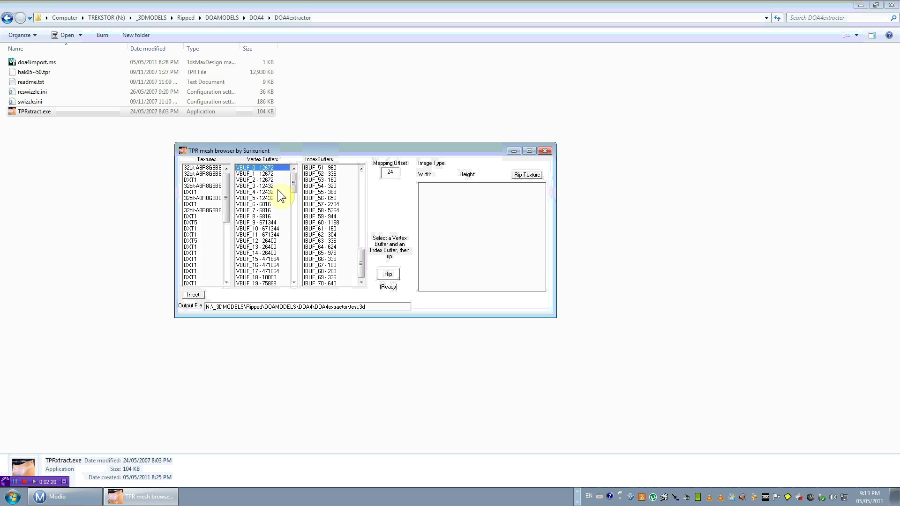
{"action": "left_click", "coordinate": [275, 185]}
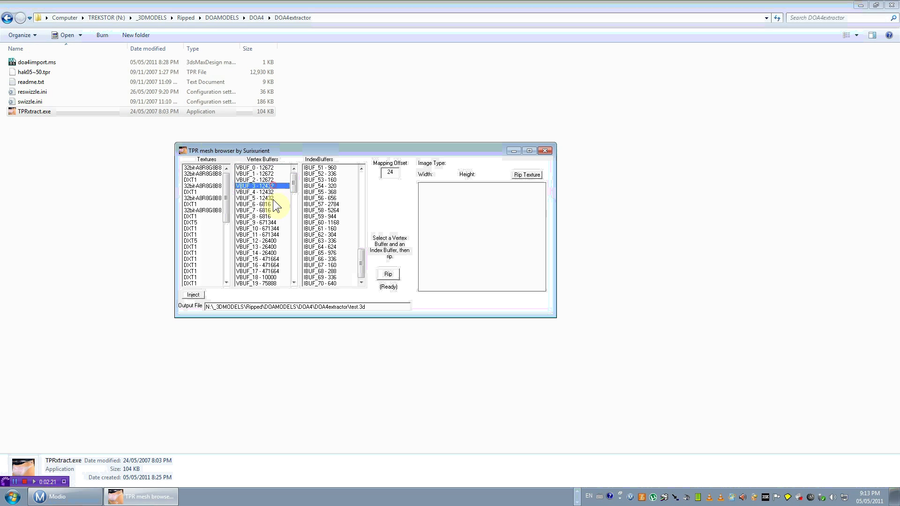
{"action": "left_click", "coordinate": [270, 205]}
{"action": "left_click", "coordinate": [277, 223]}
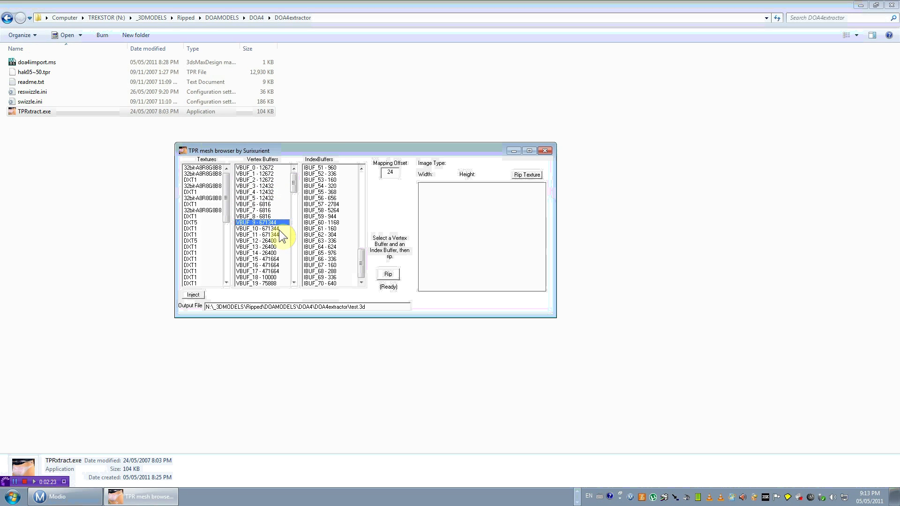
{"action": "left_click", "coordinate": [279, 228]}
{"action": "left_click", "coordinate": [276, 241]}
{"action": "left_click", "coordinate": [278, 259]}
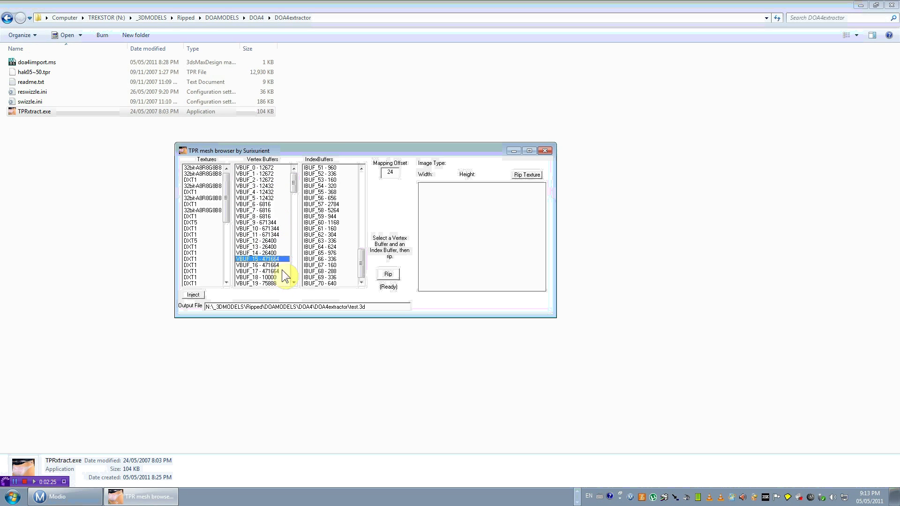
Examine pairing VBUF_0 with IBUF_51 and VBUF_3 with IBUF_52 and IBUF_53, and preview neighbouring DXT1 and DXT5 textures.
{"action": "left_click", "coordinate": [324, 168]}
{"action": "left_click", "coordinate": [267, 168]}
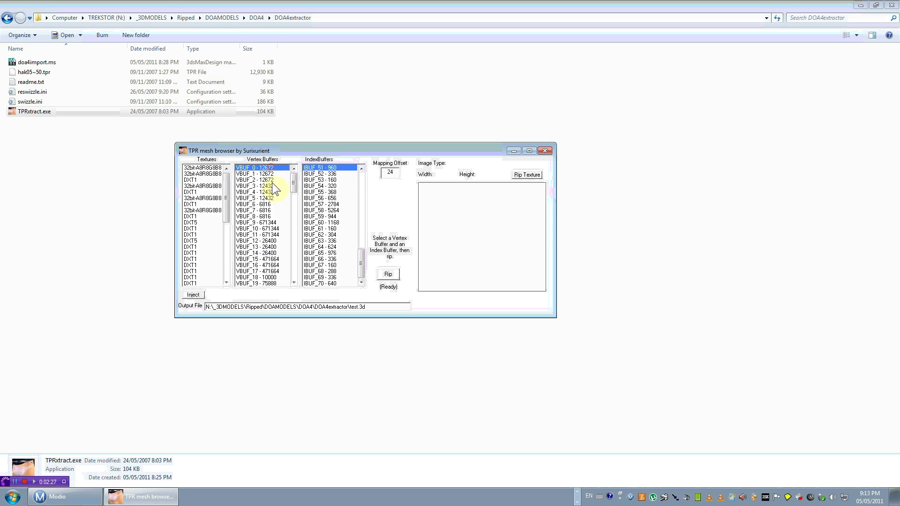
{"action": "left_click", "coordinate": [263, 186]}
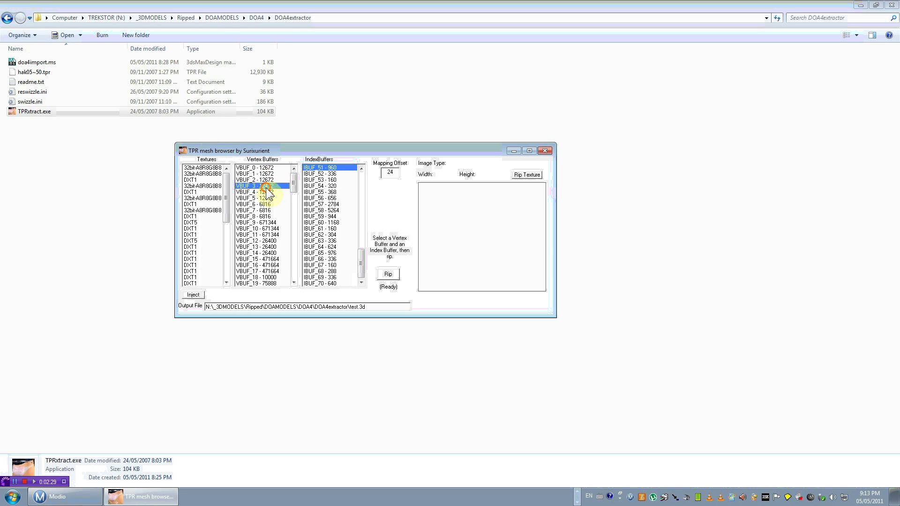
{"action": "left_click", "coordinate": [324, 174]}
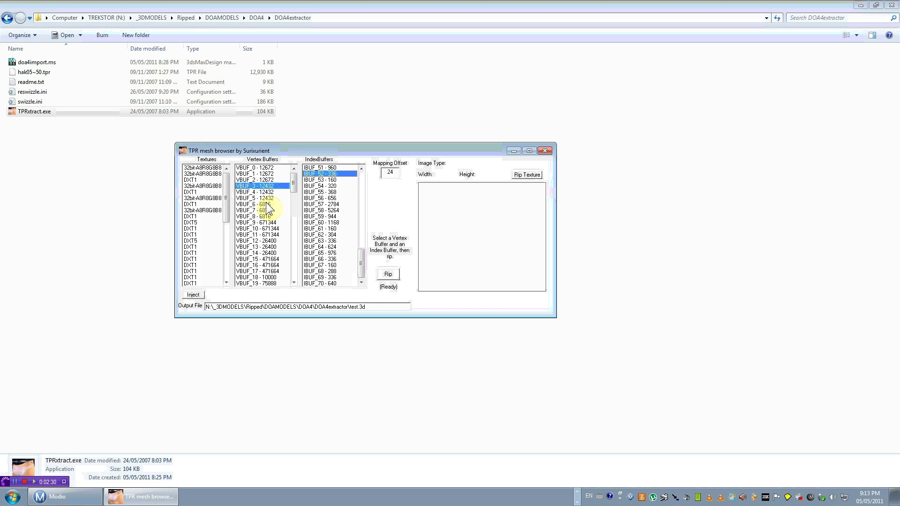
{"action": "left_click", "coordinate": [346, 180]}
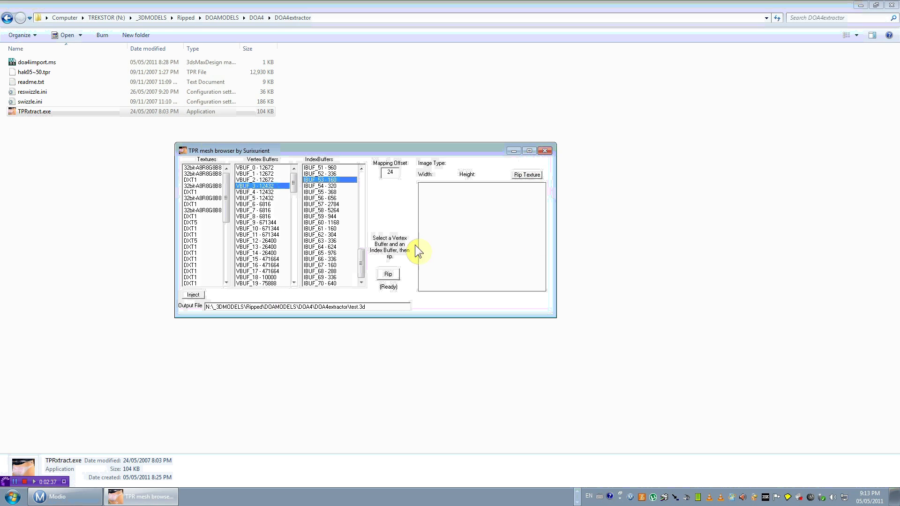
{"action": "mouse_move", "coordinate": [206, 216]}
{"action": "left_mouse_down"}
{"action": "mouse_move", "coordinate": [206, 241]}
{"action": "mouse_move", "coordinate": [203, 189]}
{"action": "mouse_move", "coordinate": [198, 277]}
{"action": "mouse_move", "coordinate": [206, 222]}
{"action": "left_mouse_up"}
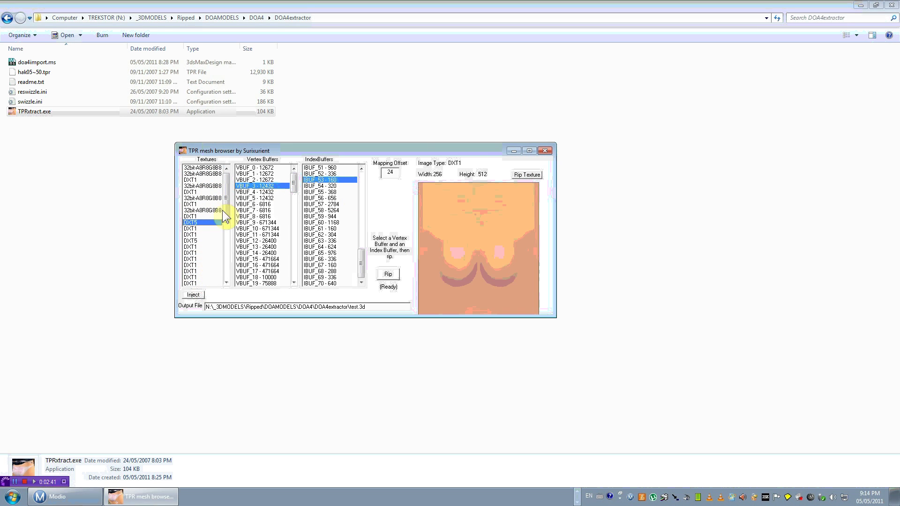
Compare the DOA4extractor folder's full path with the output file path in TPR mesh browser.
{"action": "left_click", "coordinate": [544, 150]}
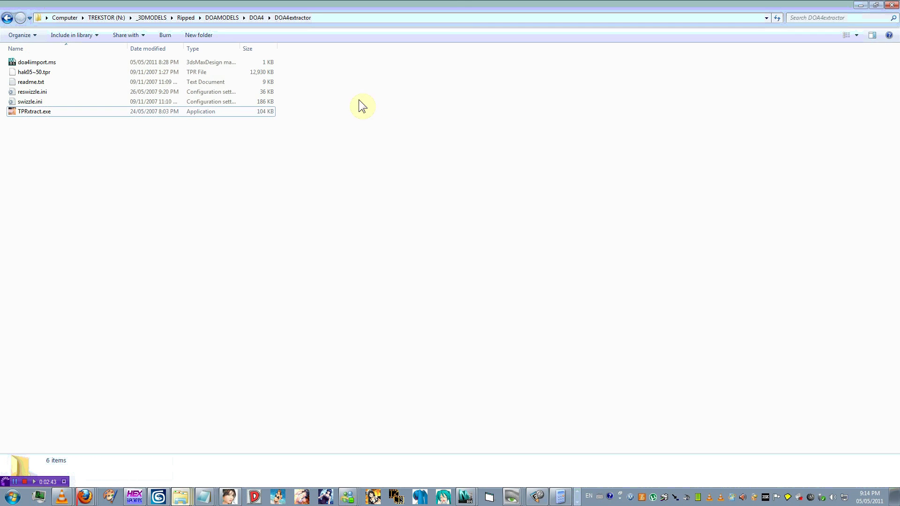
{"action": "left_click", "coordinate": [342, 19]}
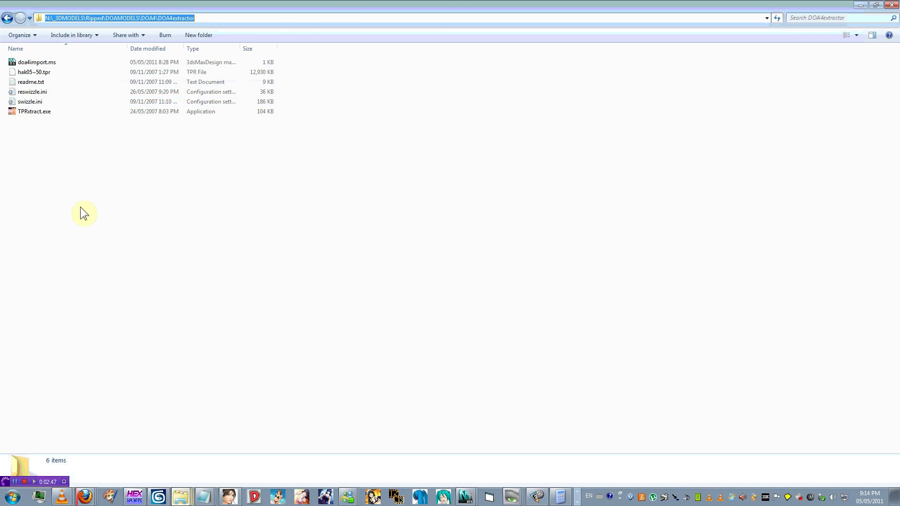
{"action": "key", "text": "alt+Tab"}
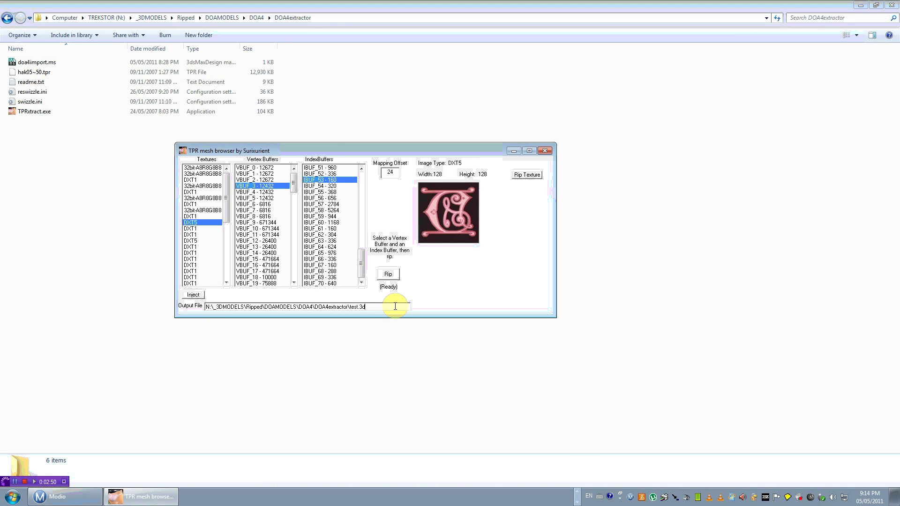
{"action": "left_click_drag", "start_coordinate": [392, 305], "coordinate": [131, 305]}
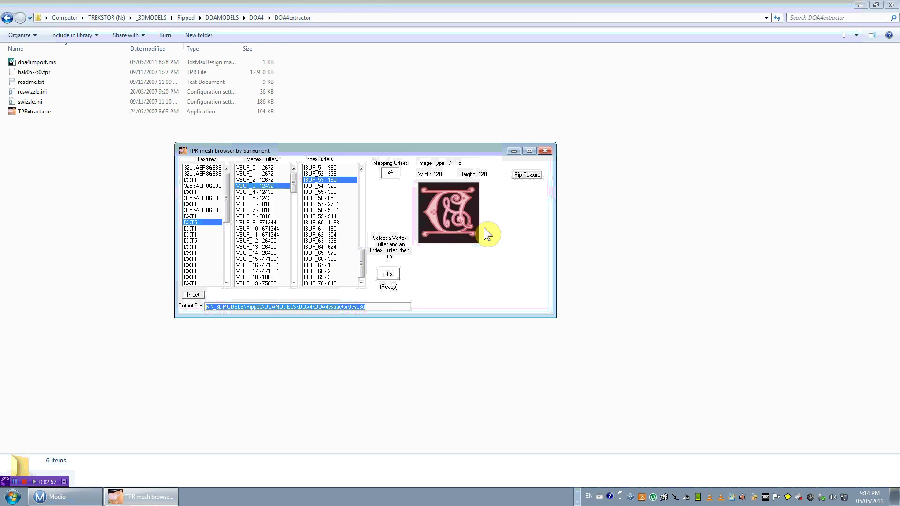
Rip the mesh from vertex buffer VBUF_0 and index buffer IBUF_51 to test.3d.
{"action": "left_click", "coordinate": [270, 168]}
{"action": "left_click", "coordinate": [334, 168]}
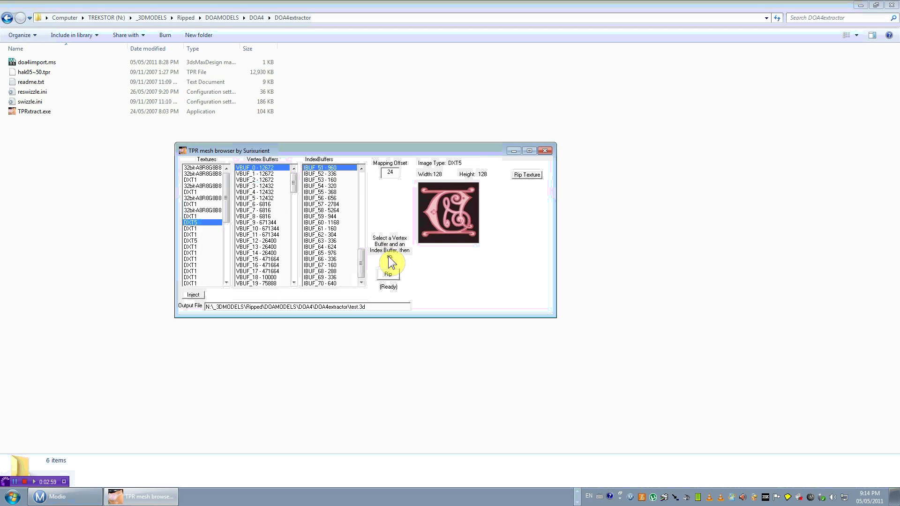
{"action": "left_click", "coordinate": [389, 274]}
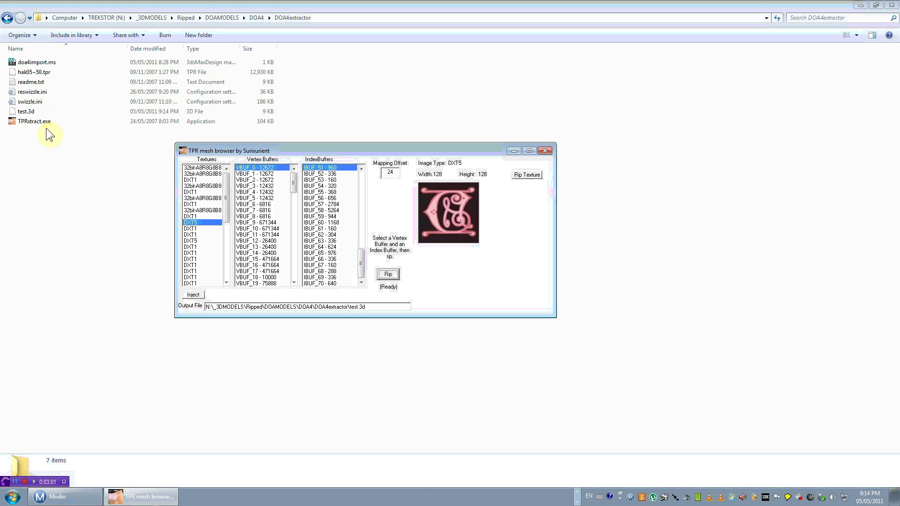
Open doa4import.ms from the DOA4extractor folder in Notepad and select the test.3d path in its fopen line.
{"action": "left_click", "coordinate": [21, 113]}
{"action": "left_click", "coordinate": [36, 66]}
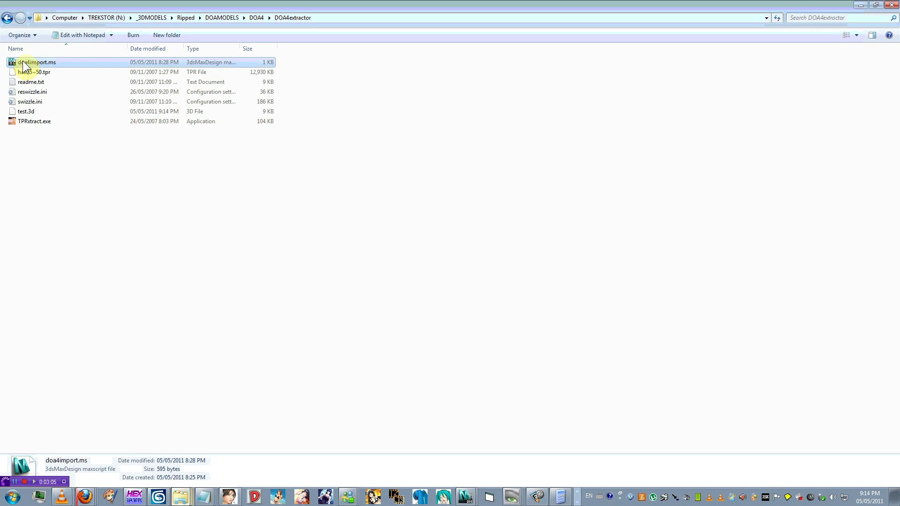
{"action": "right_click", "coordinate": [24, 66]}
{"action": "left_click", "coordinate": [40, 69]}
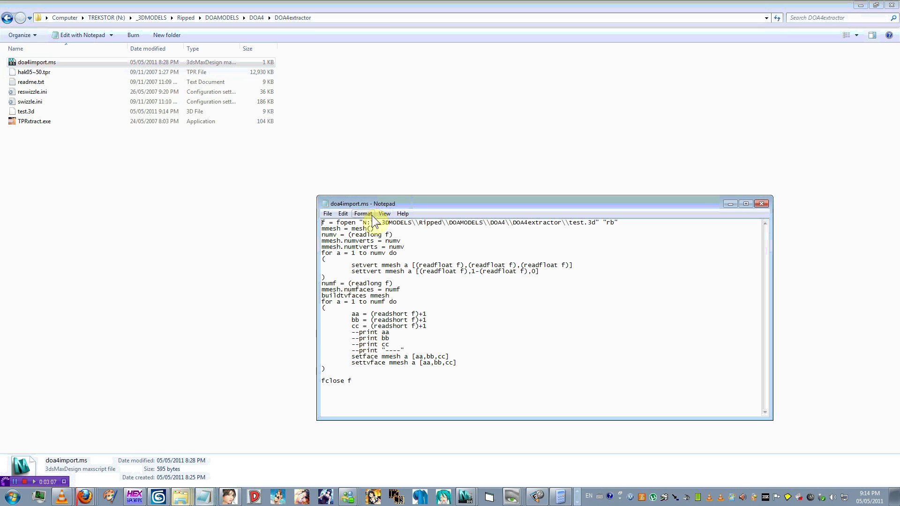
{"action": "left_click_drag", "start_coordinate": [364, 222], "coordinate": [596, 222]}
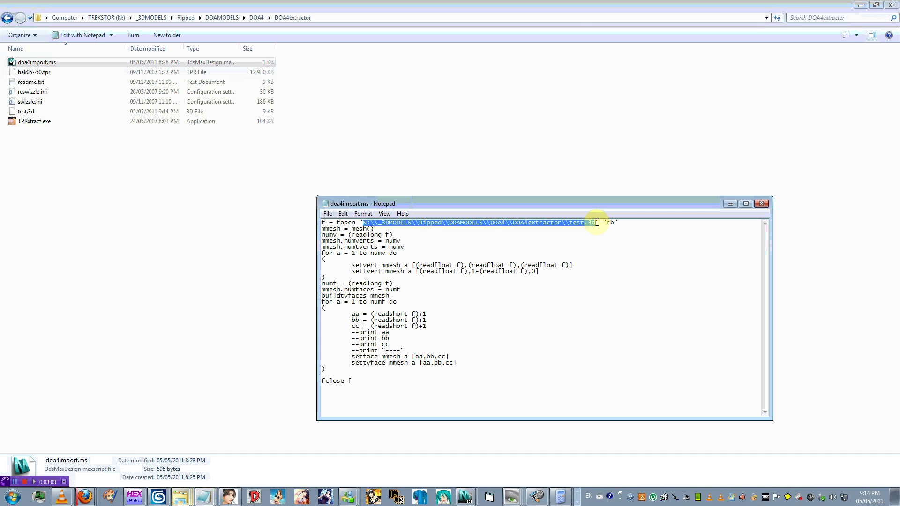
Copy the output file path from TPR mesh browser and paste it over the path in the script's fopen line.
{"action": "key", "text": "alt+Tab"}
{"action": "key", "text": "alt+Tab"}
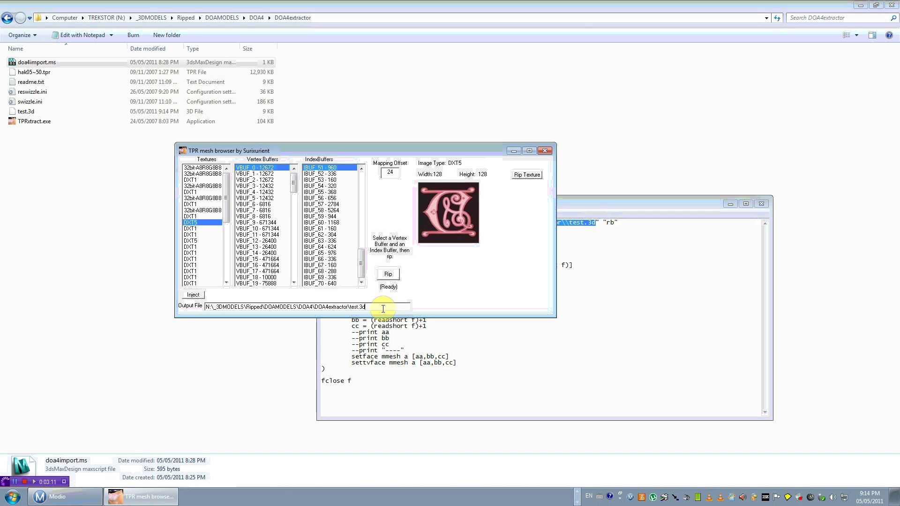
{"action": "left_click_drag", "start_coordinate": [382, 308], "coordinate": [211, 311]}
{"action": "right_click", "coordinate": [240, 308]}
{"action": "left_click", "coordinate": [263, 341]}
{"action": "left_click", "coordinate": [606, 295]}
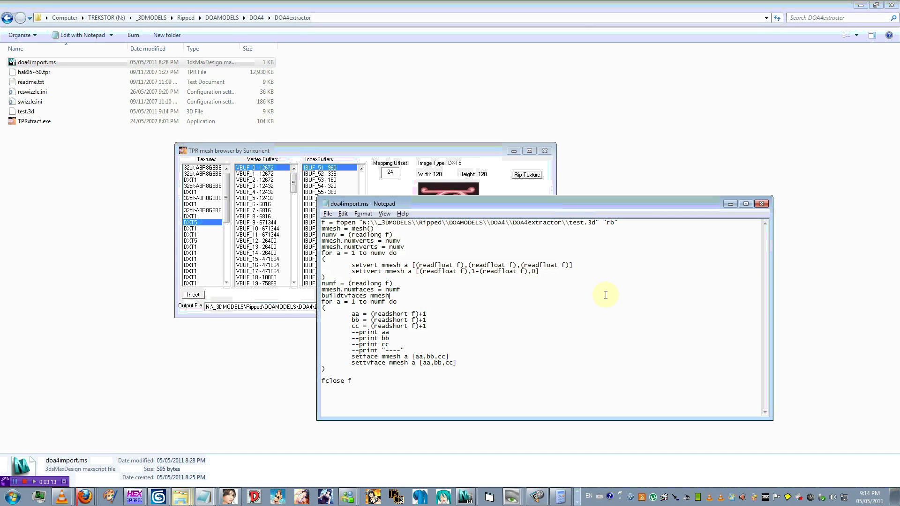
{"action": "left_click_drag", "start_coordinate": [595, 222], "coordinate": [364, 222]}
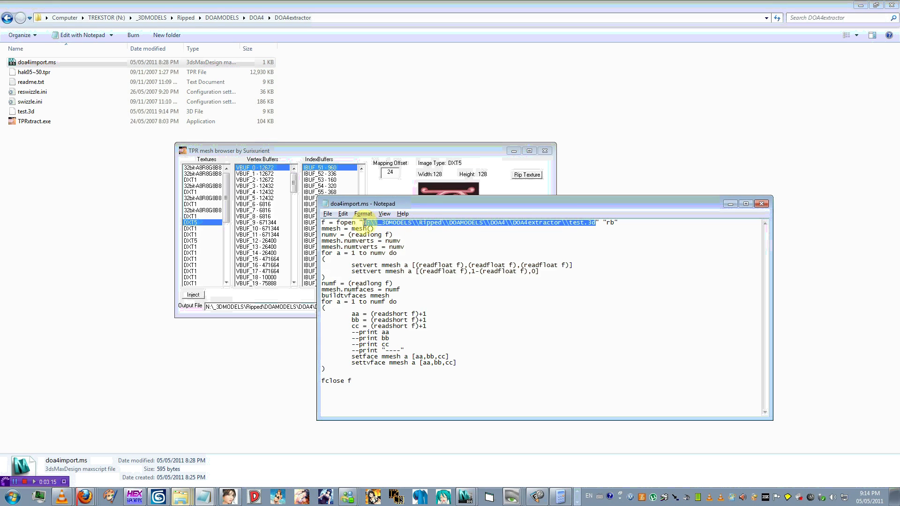
{"action": "key", "text": "ctrl+v"}
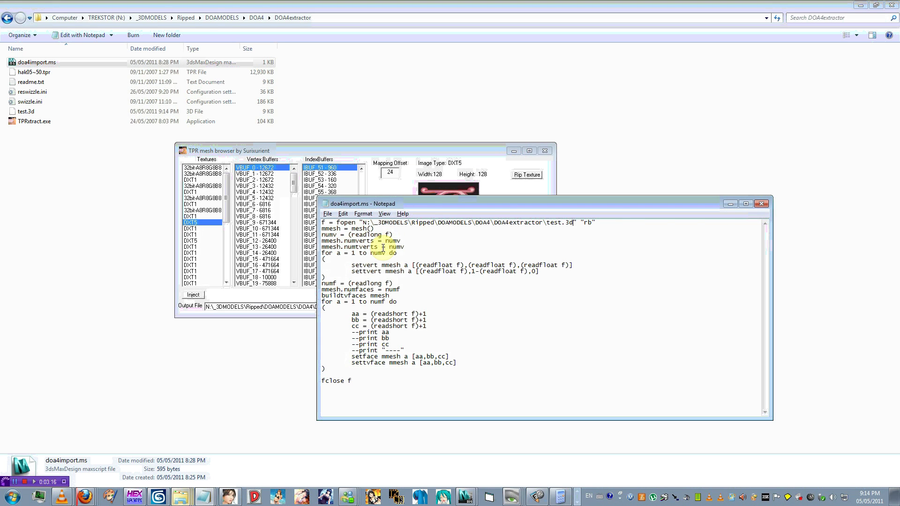
Double every single backslash in the fopen path to test.3d, and save and close doa4import.ms.
{"action": "left_click", "coordinate": [374, 224]}
{"action": "type", "text": "\\"}
{"action": "left_click", "coordinate": [415, 223]}
{"action": "type", "text": "\\"}
{"action": "left_click", "coordinate": [446, 223]}
{"action": "type", "text": "\\"}
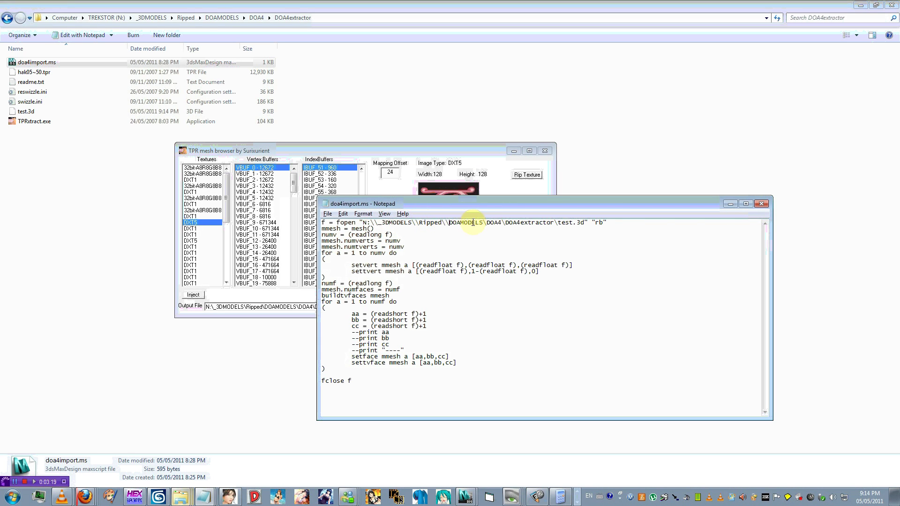
{"action": "left_click", "coordinate": [487, 223]}
{"action": "type", "text": "\\"}
{"action": "left_click", "coordinate": [506, 223]}
{"action": "type", "text": "\\"}
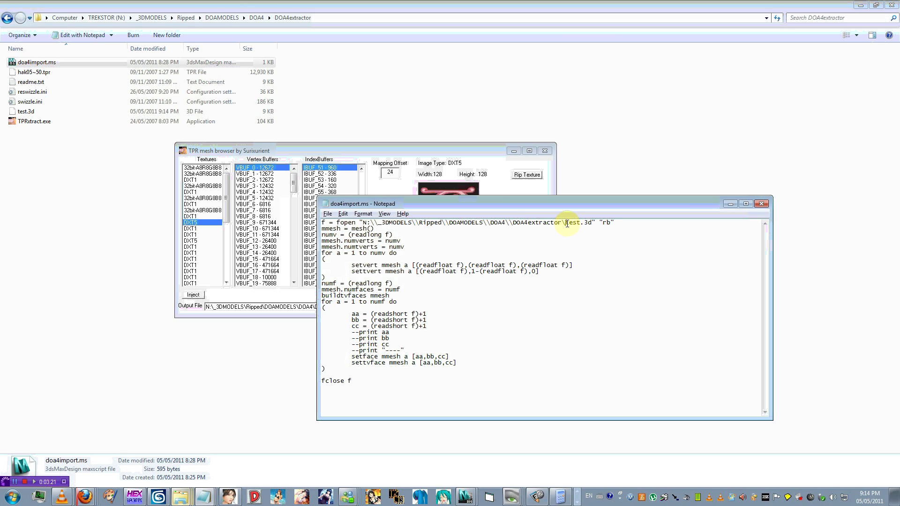
{"action": "left_click", "coordinate": [568, 223]}
{"action": "type", "text": "\\"}
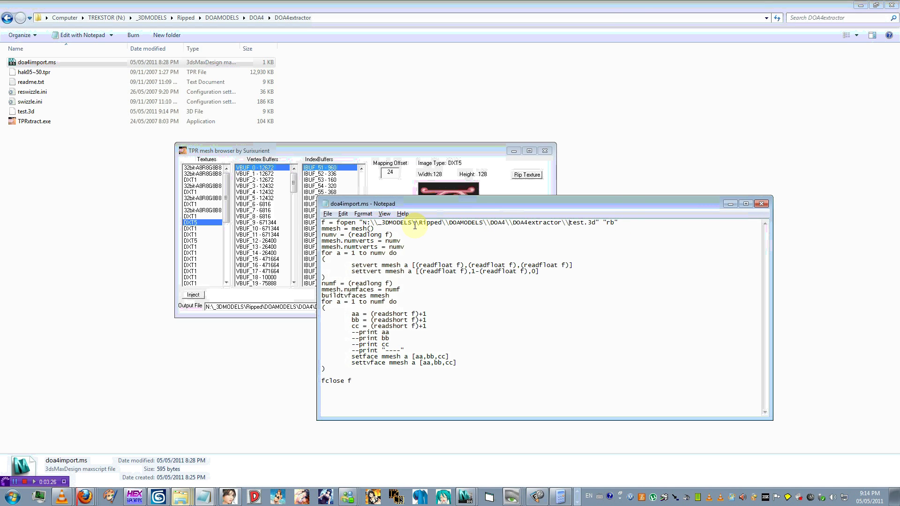
{"action": "left_click", "coordinate": [327, 214]}
{"action": "left_click", "coordinate": [336, 244]}
{"action": "left_click", "coordinate": [761, 204]}
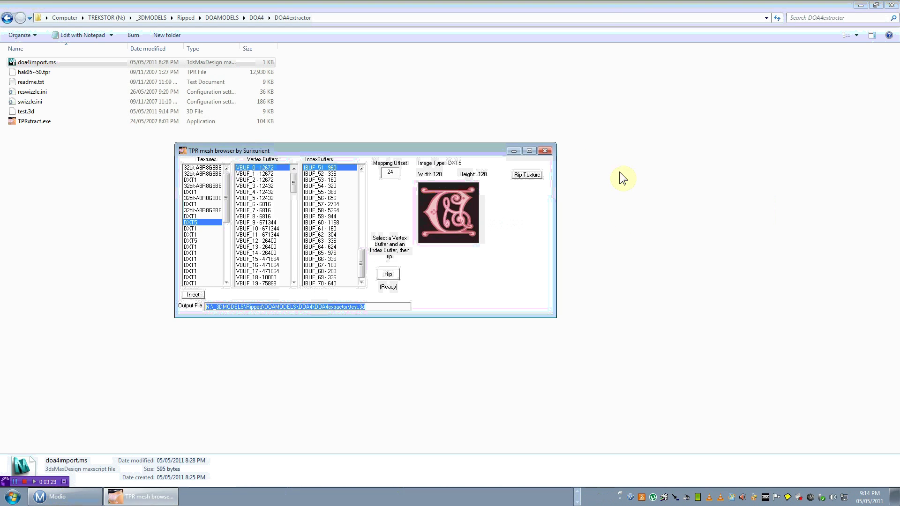
Copy the DOA4extractor folder path and use it in 3ds Max to open doa4import.ms in the MAXScript editor.
{"action": "left_click", "coordinate": [544, 150]}
{"action": "left_click", "coordinate": [535, 17]}
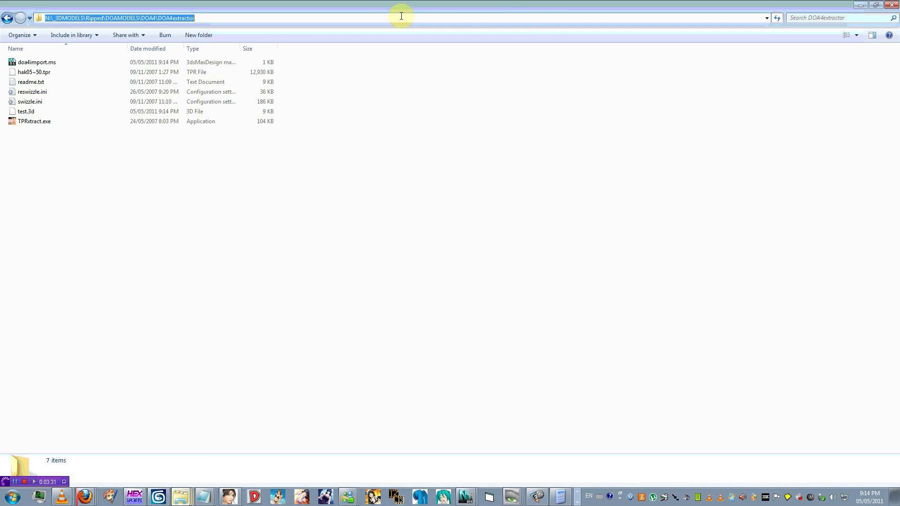
{"action": "left_click", "coordinate": [172, 496]}
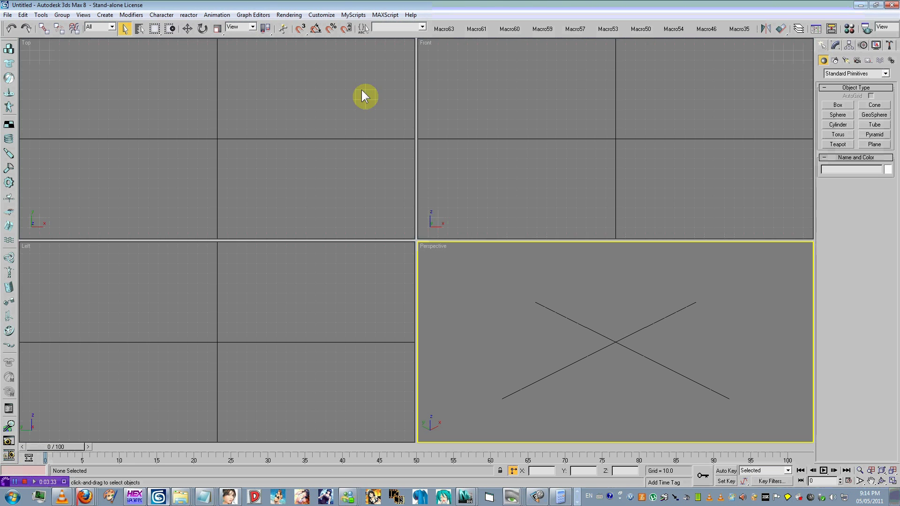
{"action": "left_click", "coordinate": [385, 15]}
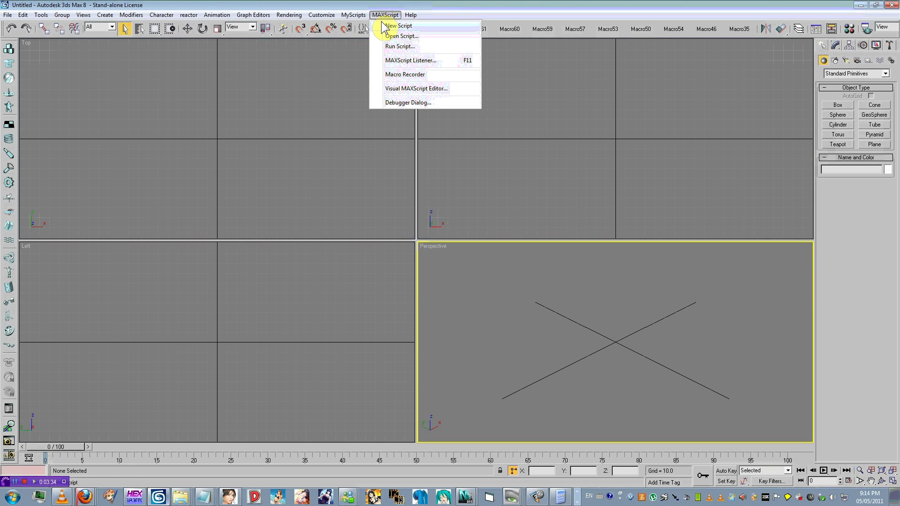
{"action": "left_click", "coordinate": [406, 37]}
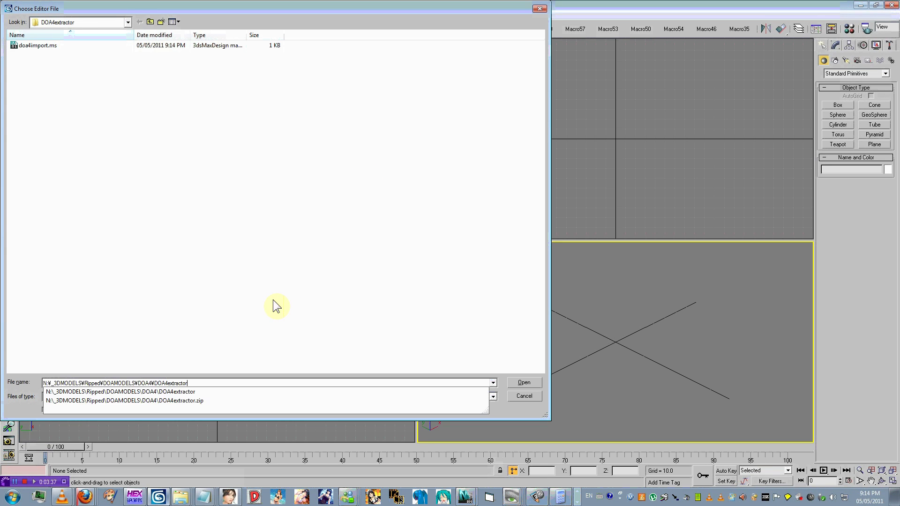
{"action": "double_click", "coordinate": [37, 46]}
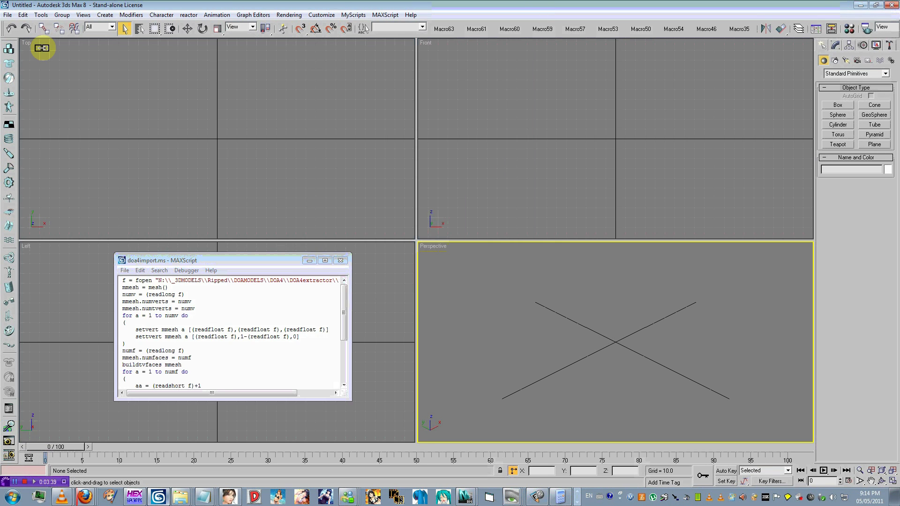
Make a toolbar macro from the entire doa4import.ms script, close the script editor and run the macro.
{"action": "key", "text": "ctrl+a"}
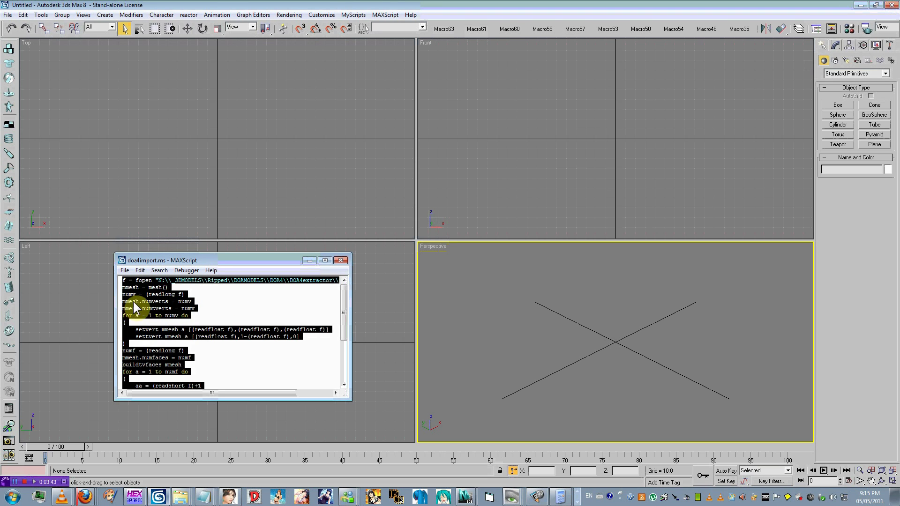
{"action": "scroll", "coordinate": [133, 300], "scroll_direction": "down", "scroll_amount": 4}
{"action": "left_click_drag", "start_coordinate": [133, 300], "coordinate": [429, 29]}
{"action": "left_click", "coordinate": [341, 260]}
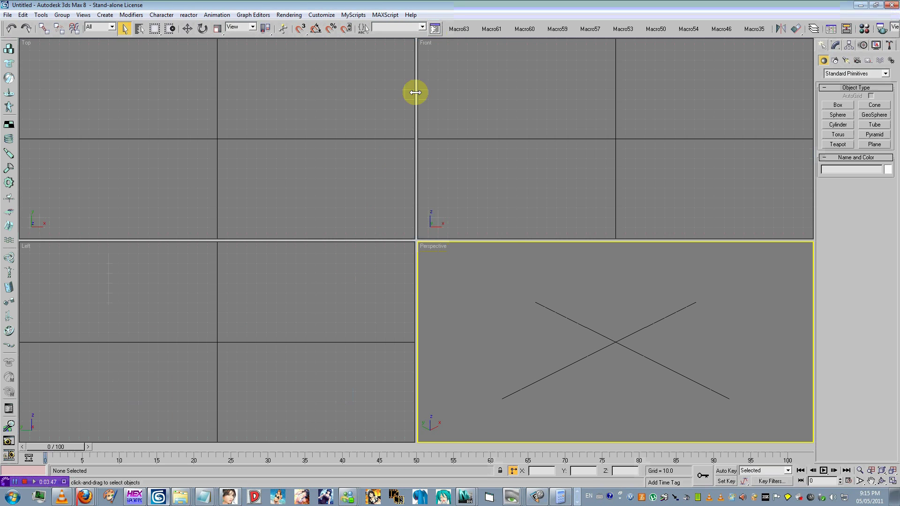
{"action": "left_click", "coordinate": [435, 29]}
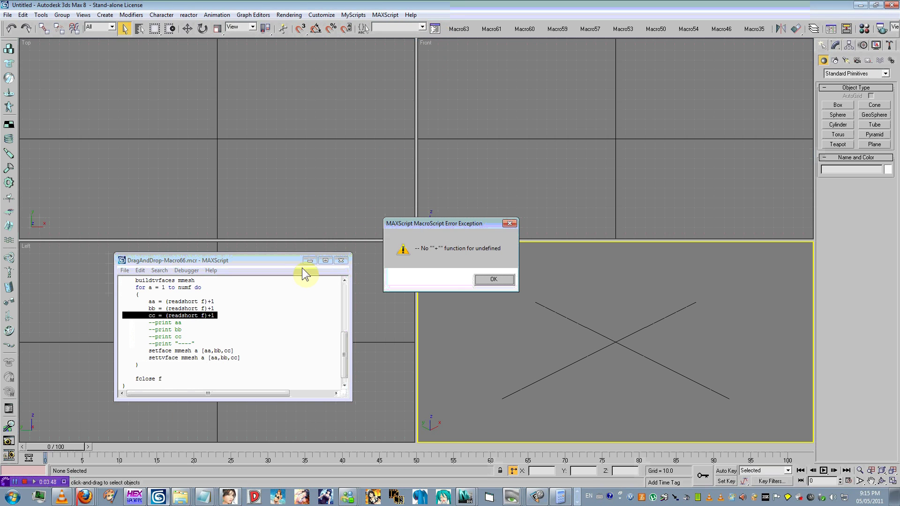
{"action": "left_click", "coordinate": [476, 277]}
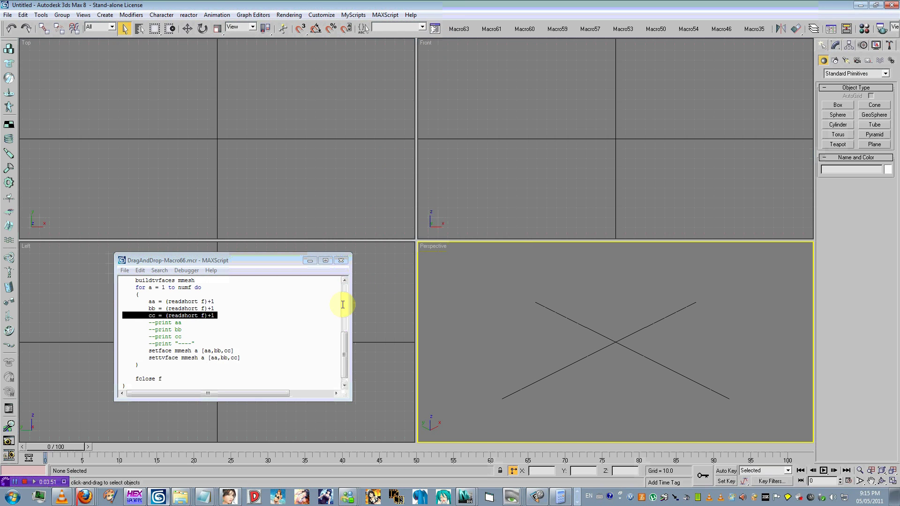
Check the test.3d path in the macro script's fopen line and close the script editor.
{"action": "left_click_drag", "start_coordinate": [344, 355], "coordinate": [345, 283]}
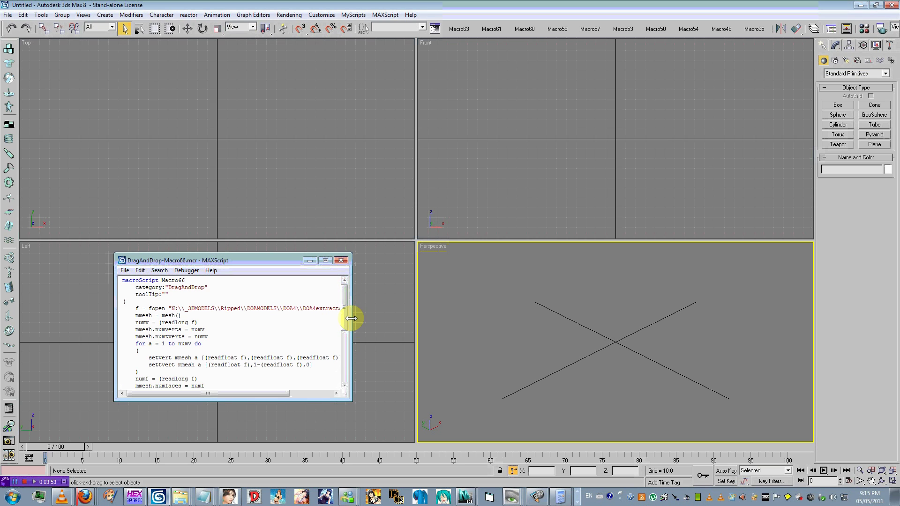
{"action": "left_click_drag", "start_coordinate": [351, 318], "coordinate": [507, 305]}
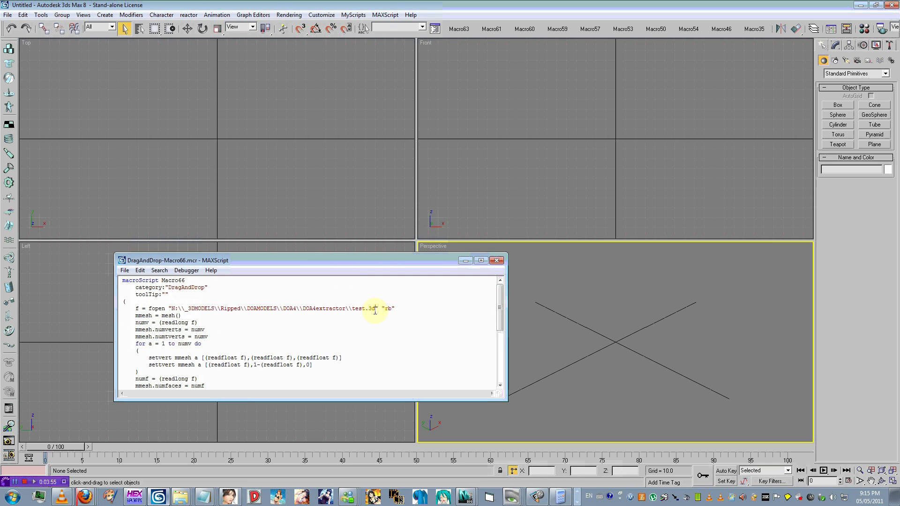
{"action": "left_click_drag", "start_coordinate": [375, 309], "coordinate": [182, 309]}
{"action": "left_click", "coordinate": [497, 261]}
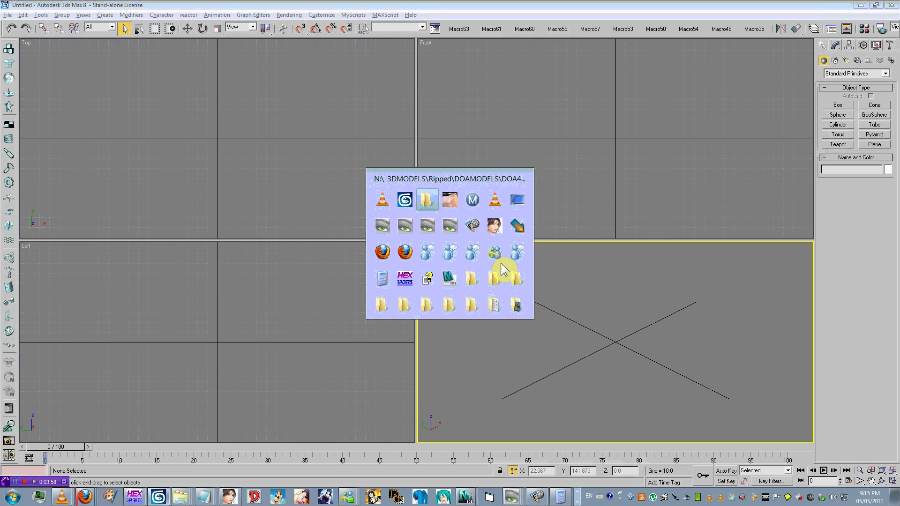
Switch to TPR mesh browser, rip VBUF_0 with IBUF_51 to test.3d again and close the program.
{"action": "left_click", "coordinate": [500, 263]}
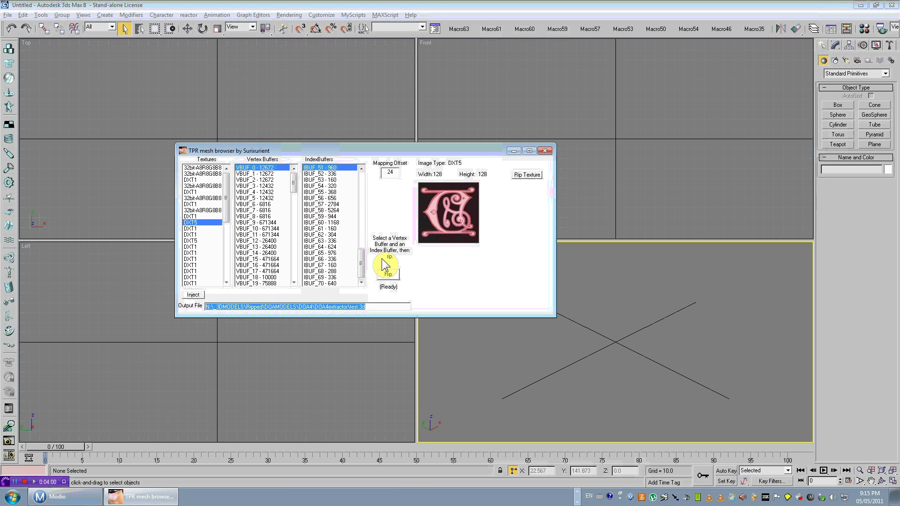
{"action": "left_click", "coordinate": [385, 274]}
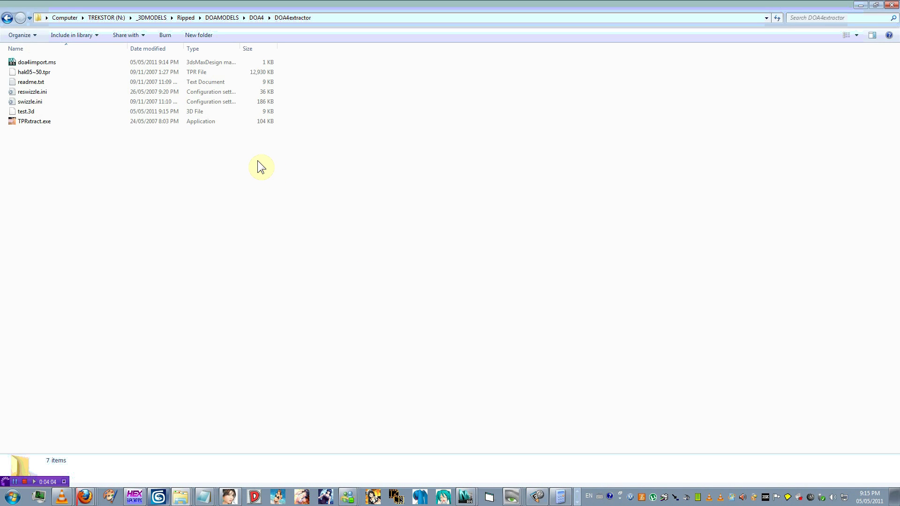
{"action": "key", "text": "alt+Tab"}
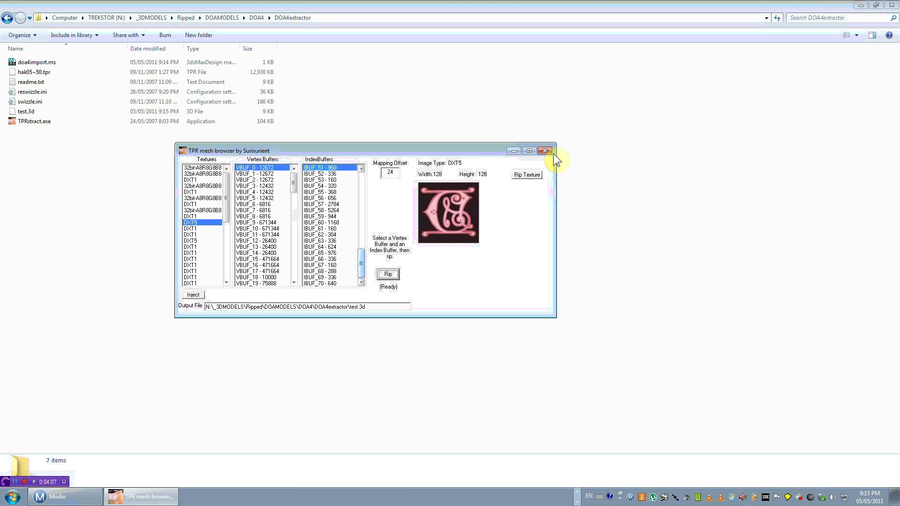
{"action": "left_click", "coordinate": [549, 151]}
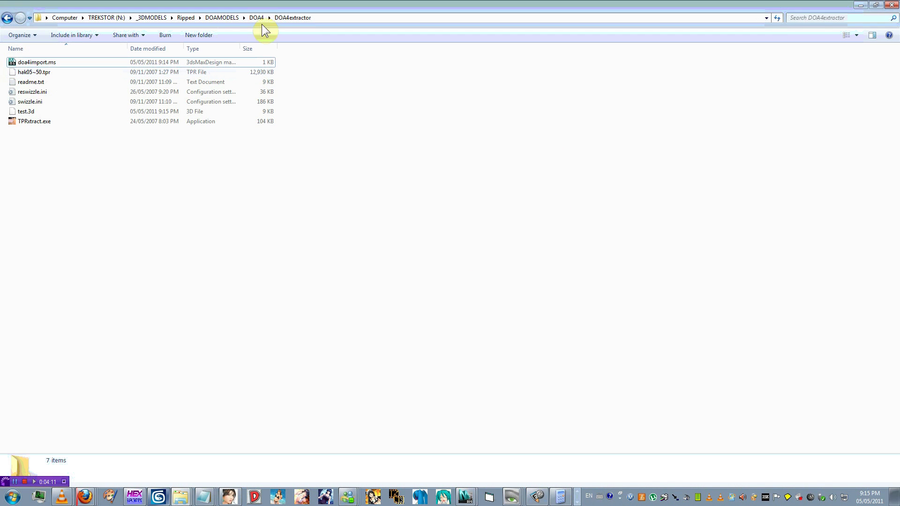
Copy hak05~50.tpr from the ごみ folder inside DOAMODELS\DOAX2\DOA4&DOAX2\up5513.
{"action": "left_click", "coordinate": [230, 18]}
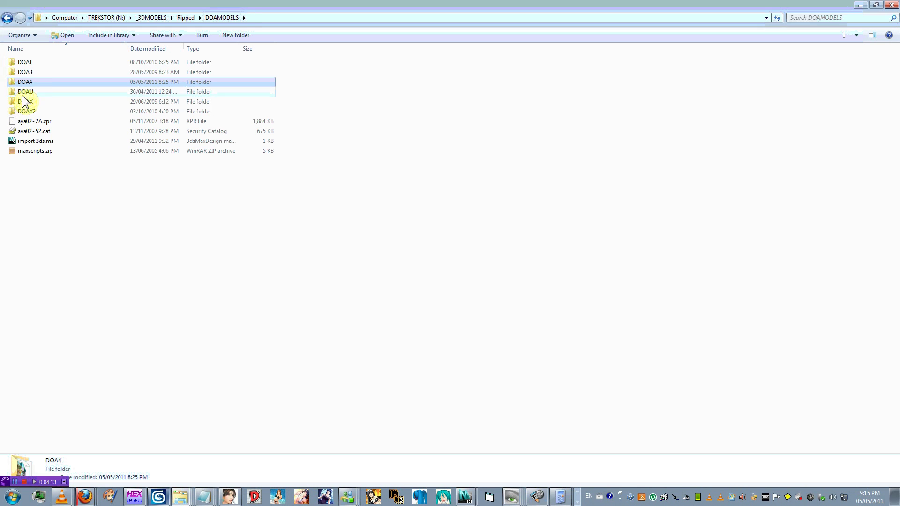
{"action": "double_click", "coordinate": [33, 111]}
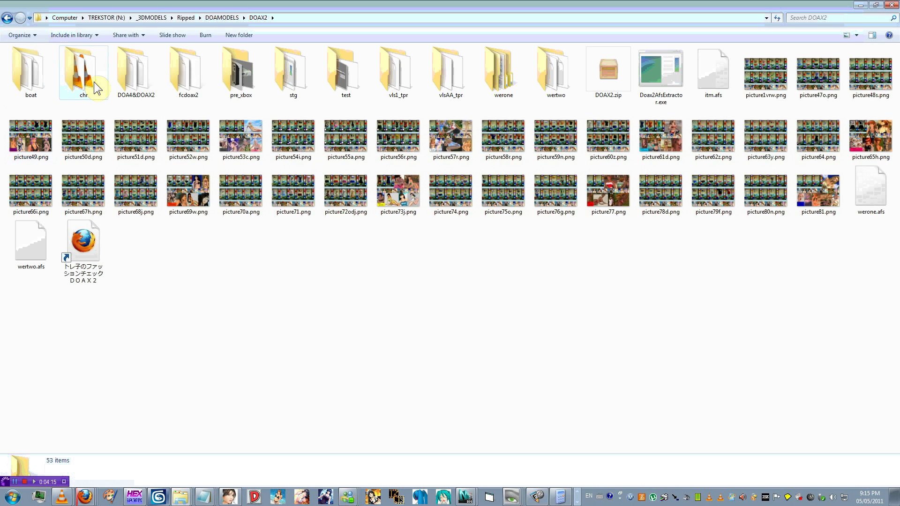
{"action": "double_click", "coordinate": [125, 72]}
{"action": "double_click", "coordinate": [64, 81]}
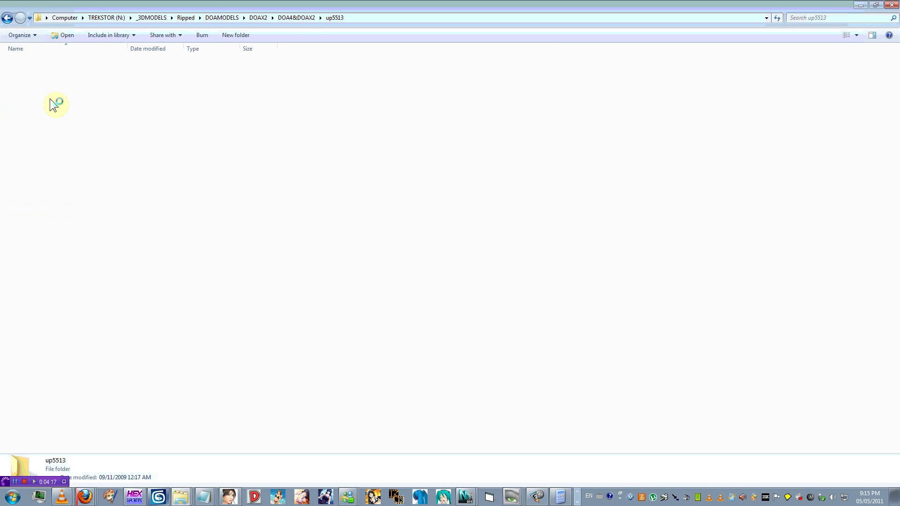
{"action": "left_click", "coordinate": [37, 64]}
{"action": "double_click", "coordinate": [37, 63]}
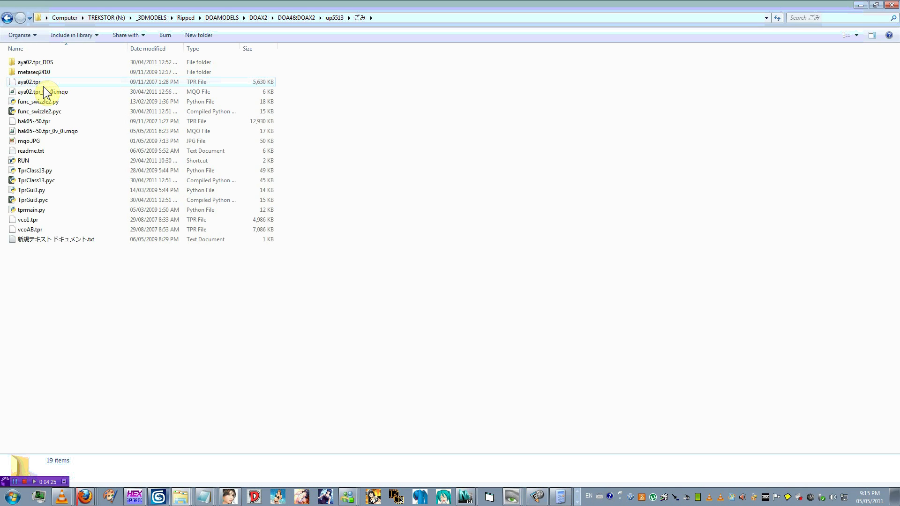
{"action": "left_click", "coordinate": [65, 122]}
Return to the DOA4extractor folder and paste hak05~50.tpr, replacing the existing file.
{"action": "key", "text": "BackSpace"}
{"action": "key", "text": "BackSpace"}
{"action": "key", "text": "BackSpace"}
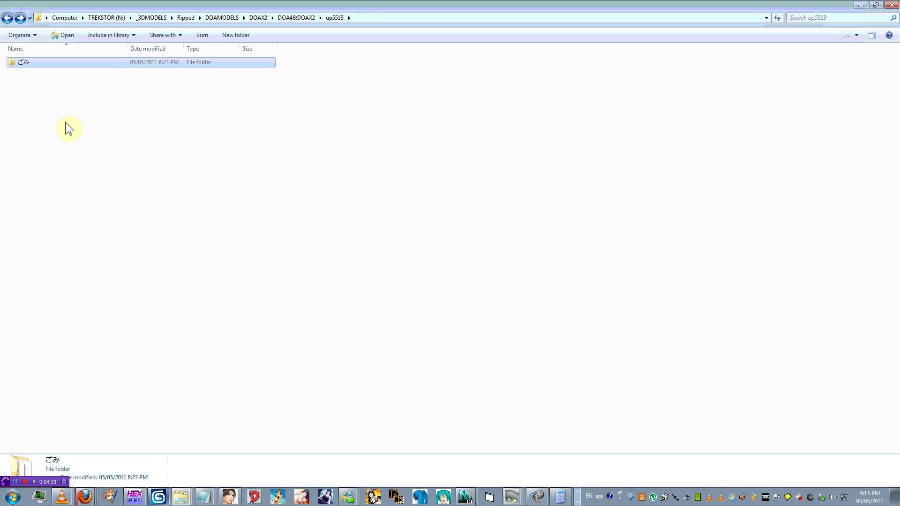
{"action": "key", "text": "BackSpace"}
{"action": "key", "text": "BackSpace"}
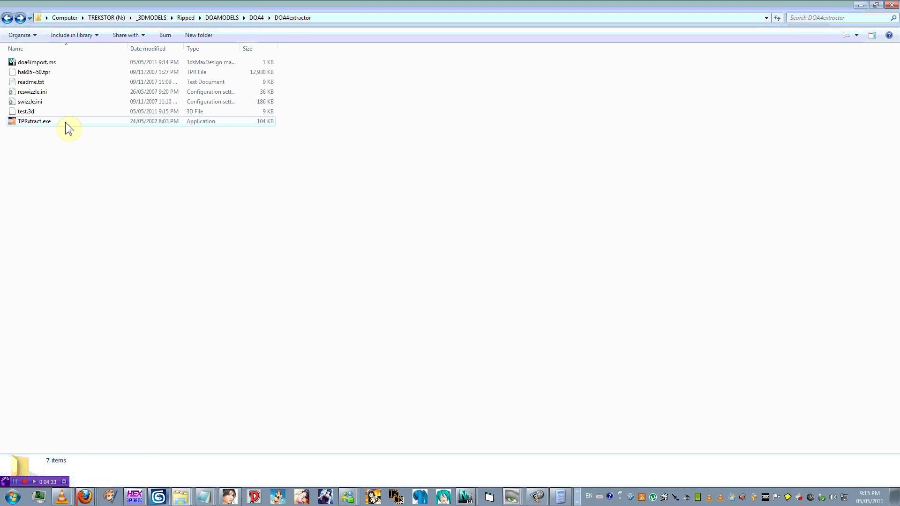
{"action": "key", "text": "ctrl+v"}
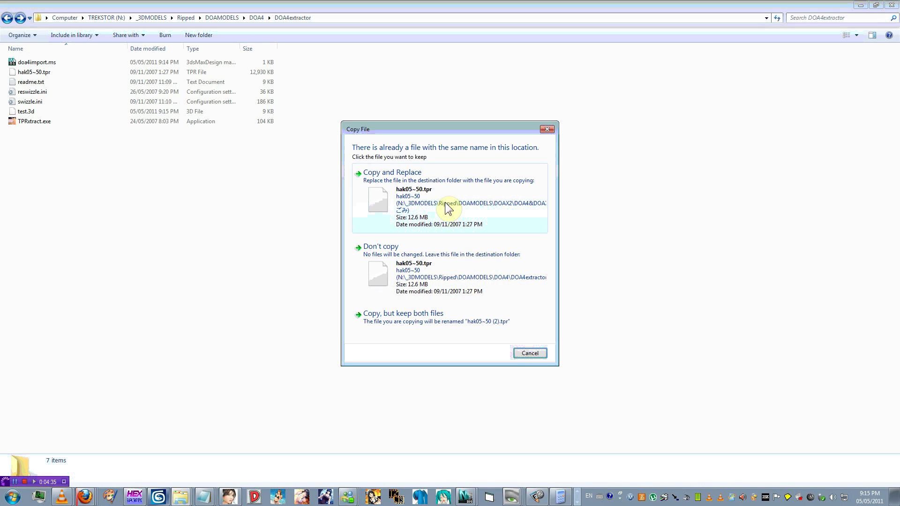
{"action": "left_click", "coordinate": [436, 187]}
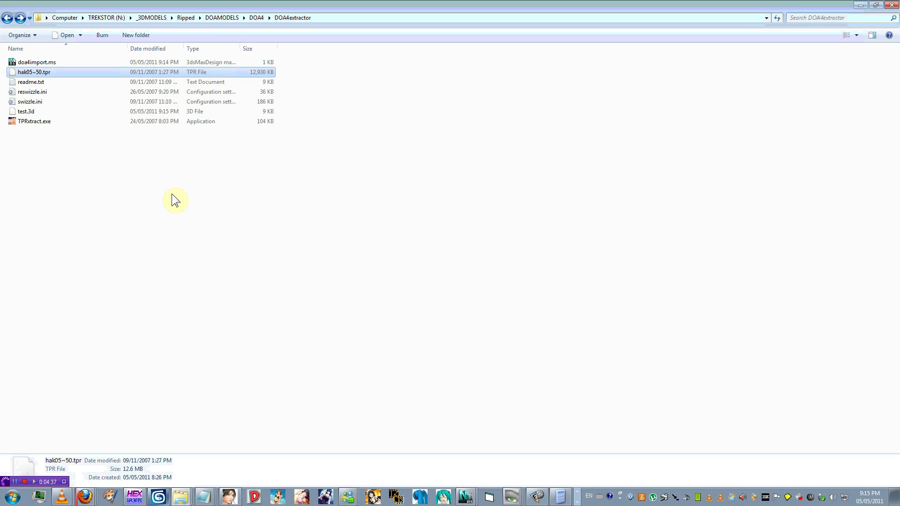
Launch TPRxtract.exe from the DOA4extractor folder and rip VBUF_0 with IBUF_0 to test.3d.
{"action": "key", "text": "alt+Tab"}
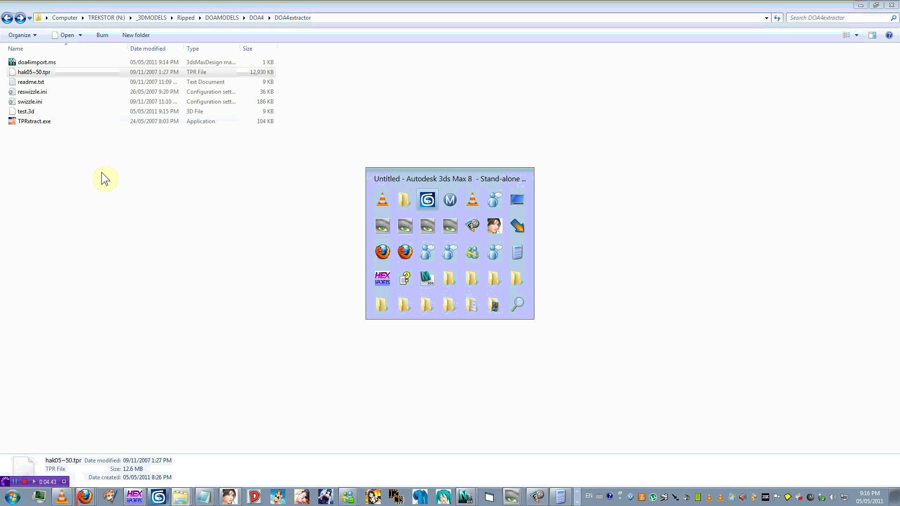
{"action": "left_click", "coordinate": [117, 182]}
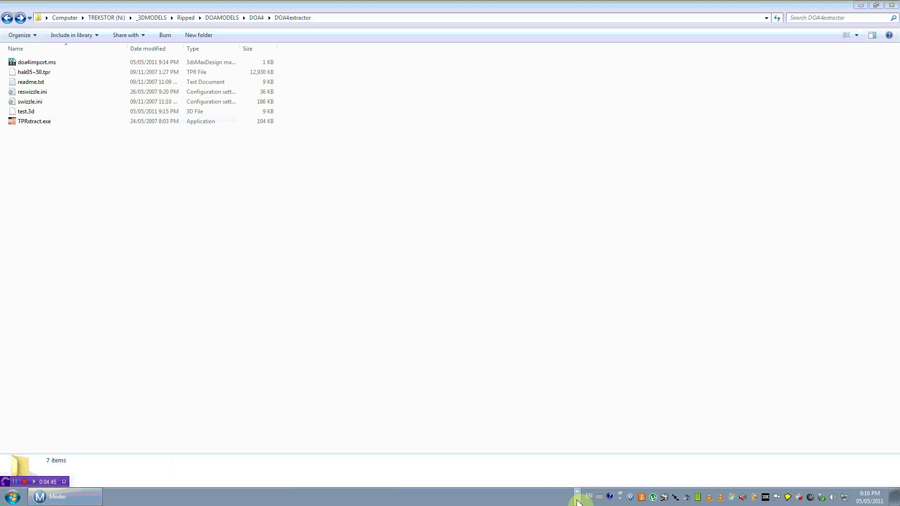
{"action": "left_click", "coordinate": [30, 123]}
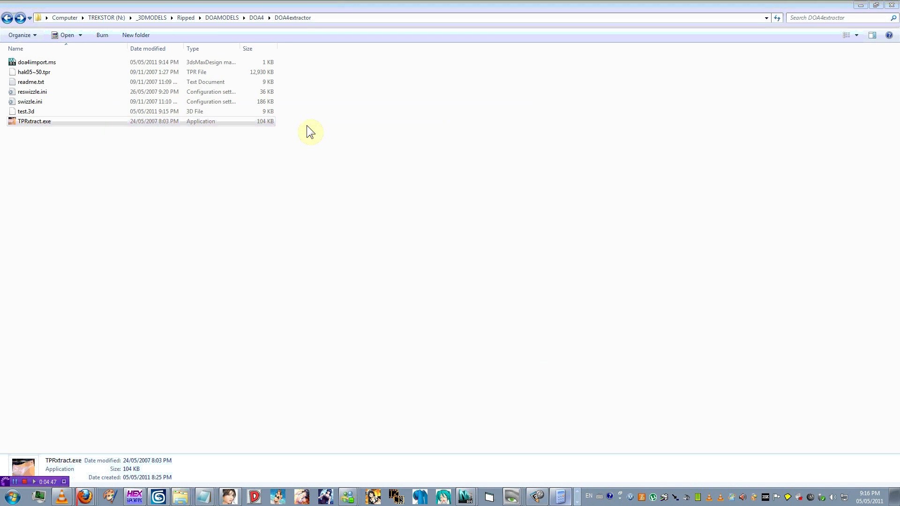
{"action": "double_click", "coordinate": [225, 171]}
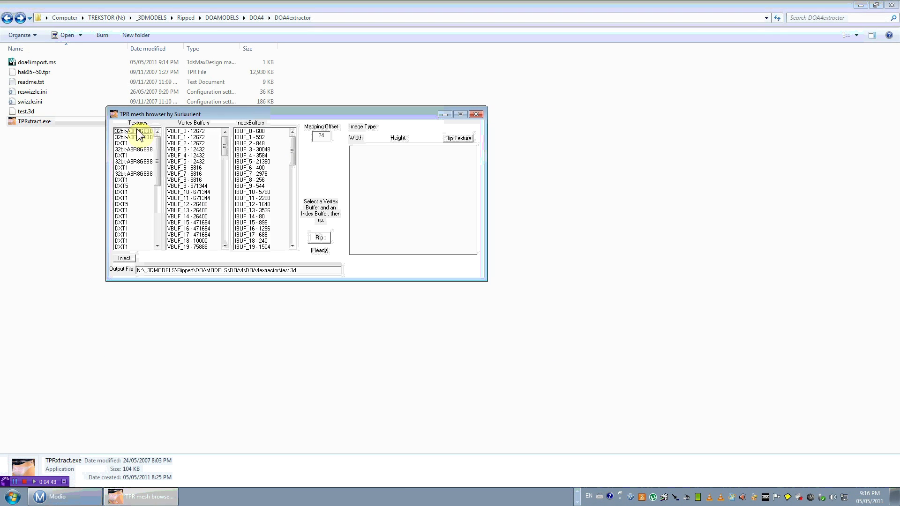
{"action": "left_click", "coordinate": [180, 132]}
{"action": "left_click", "coordinate": [327, 237]}
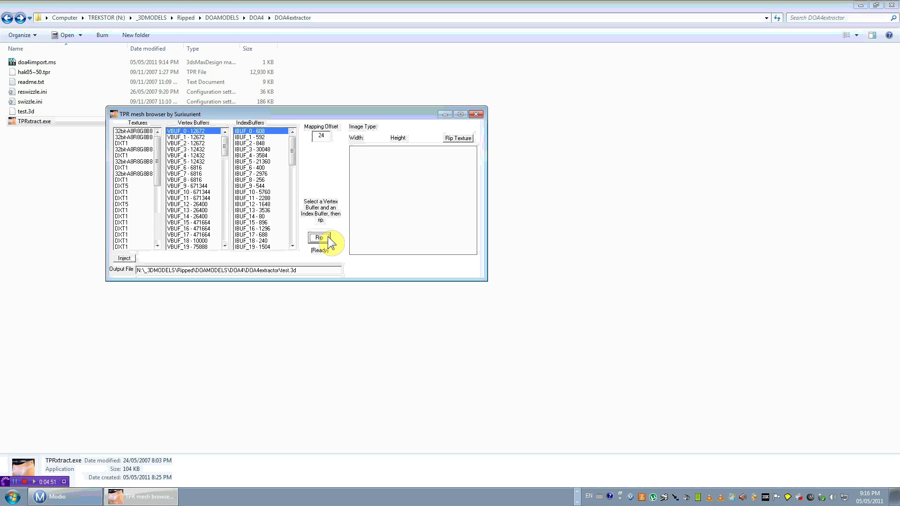
Switch to 3ds Max, import the ripped VBUF_0 mesh with the import macro and maximize the Perspective viewport.
{"action": "key", "text": "alt+Tab"}
{"action": "key", "text": "alt+Tab"}
{"action": "key", "text": "alt+Tab"}
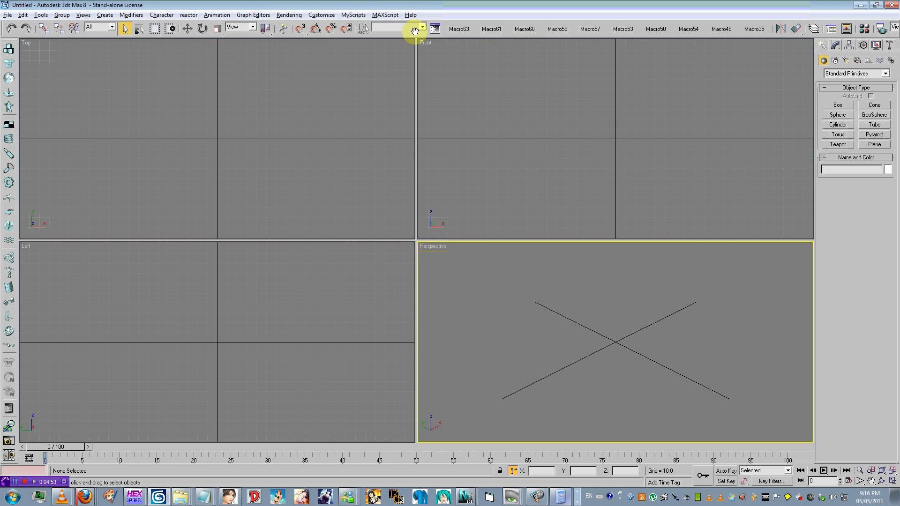
{"action": "scroll", "coordinate": [642, 324], "scroll_direction": "up", "scroll_amount": 5}
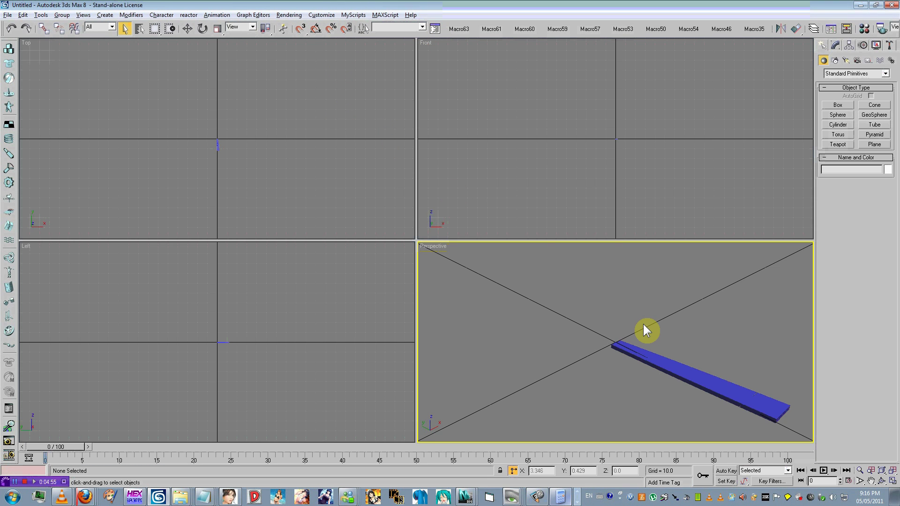
{"action": "left_click", "coordinate": [892, 481]}
{"action": "scroll", "coordinate": [576, 297], "scroll_direction": "down", "scroll_amount": 3}
{"action": "middle_click_drag", "start_coordinate": [575, 297], "coordinate": [555, 271], "text": "alt"}
{"action": "key", "text": "alt+Tab"}
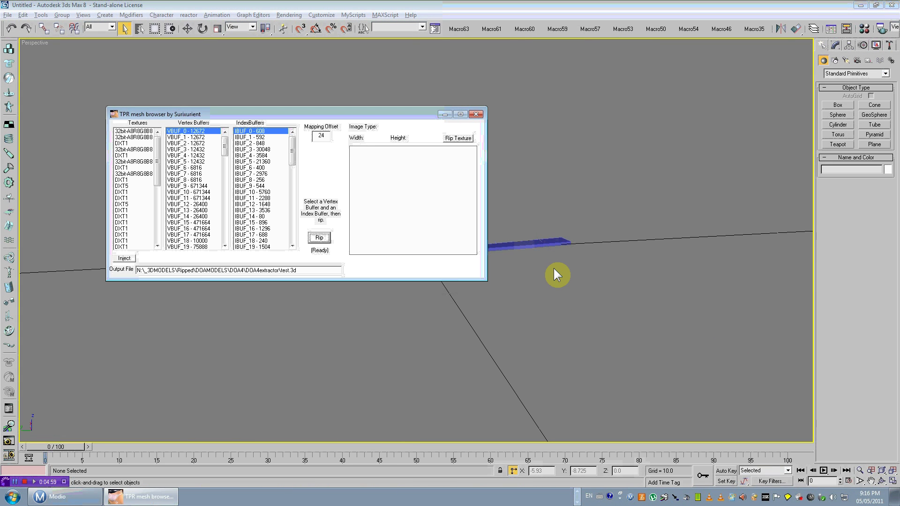
In TPR mesh browser, rip VBUF_3 with IBUF_1 and VBUF_6 with IBUF_2, importing each mesh into 3ds Max with the macro.
{"action": "left_click", "coordinate": [192, 149]}
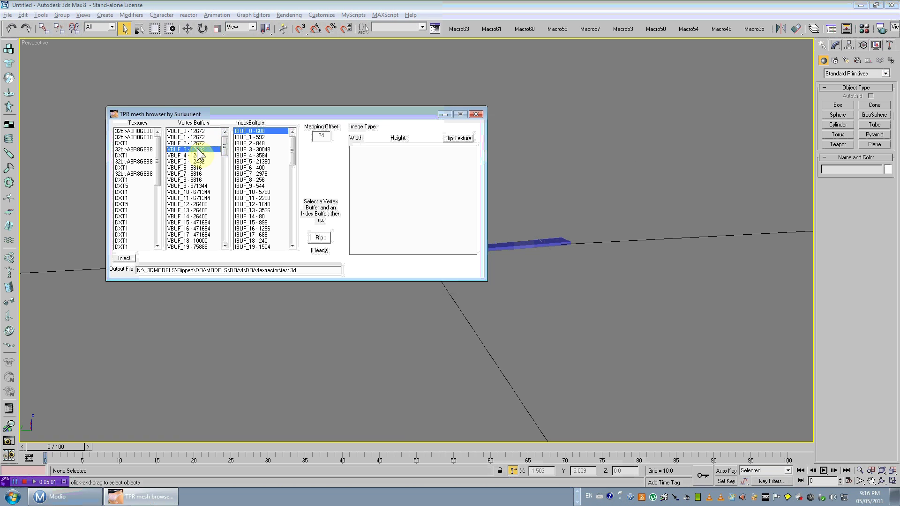
{"action": "left_click", "coordinate": [263, 149]}
{"action": "left_click", "coordinate": [319, 237]}
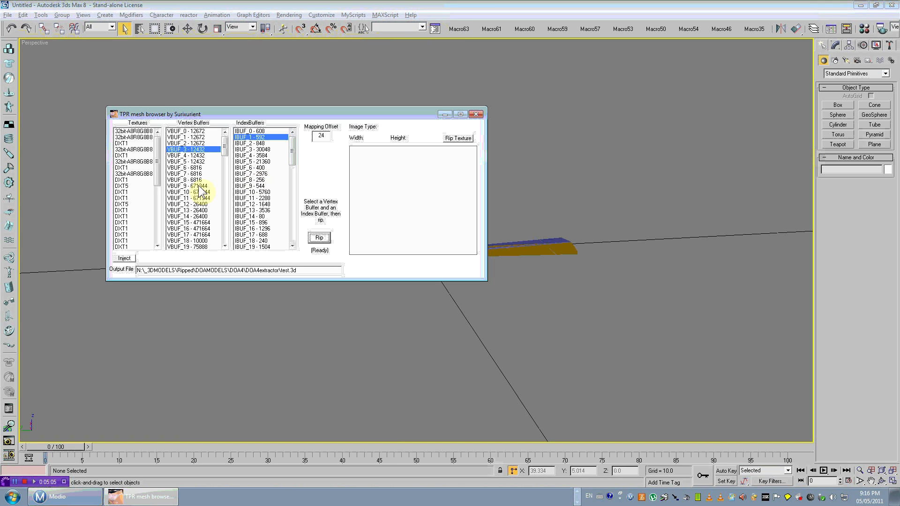
{"action": "left_click", "coordinate": [194, 167]}
{"action": "left_click", "coordinate": [257, 143]}
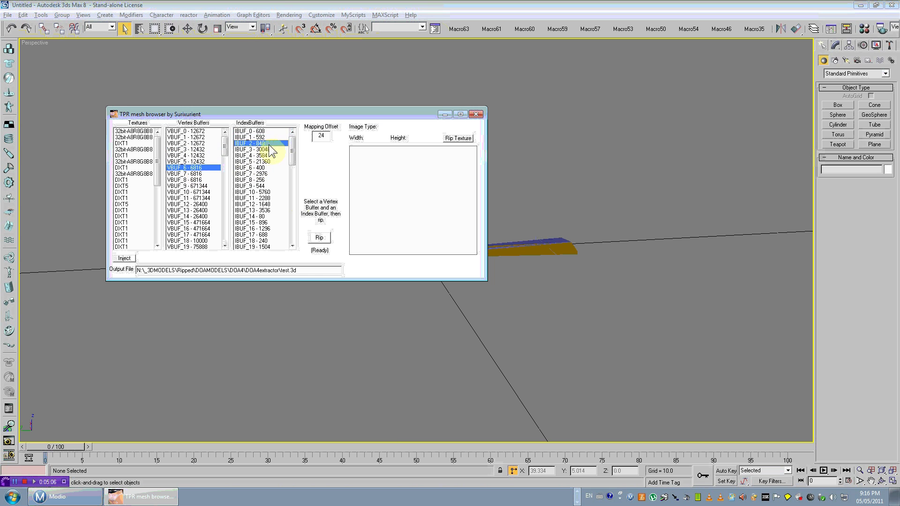
{"action": "left_click", "coordinate": [319, 237]}
{"action": "middle_click_drag", "start_coordinate": [178, 202], "coordinate": [380, 227], "text": "alt"}
{"action": "left_click", "coordinate": [381, 227]}
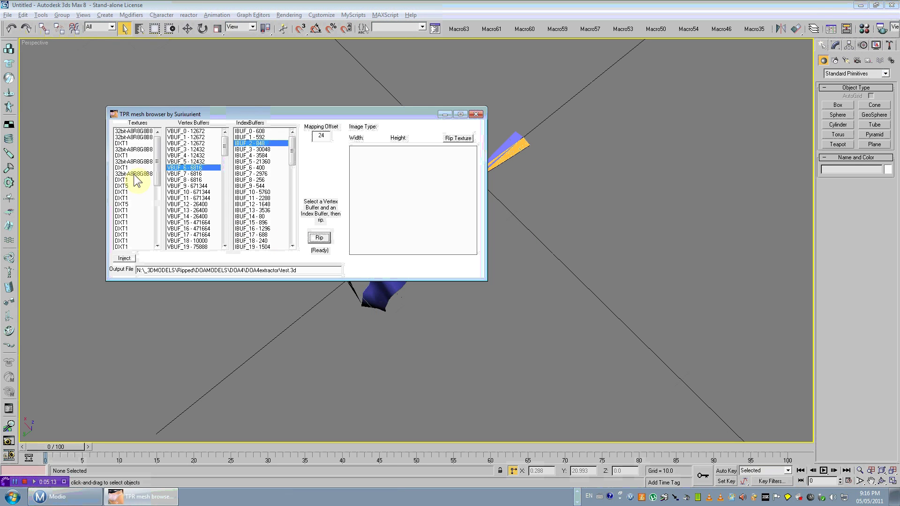
Rip VBUF_9 with IBUF_3 to test.3d and close the import macro's script editor in 3ds Max.
{"action": "left_click", "coordinate": [188, 186]}
{"action": "left_click", "coordinate": [253, 149]}
{"action": "left_click", "coordinate": [320, 239]}
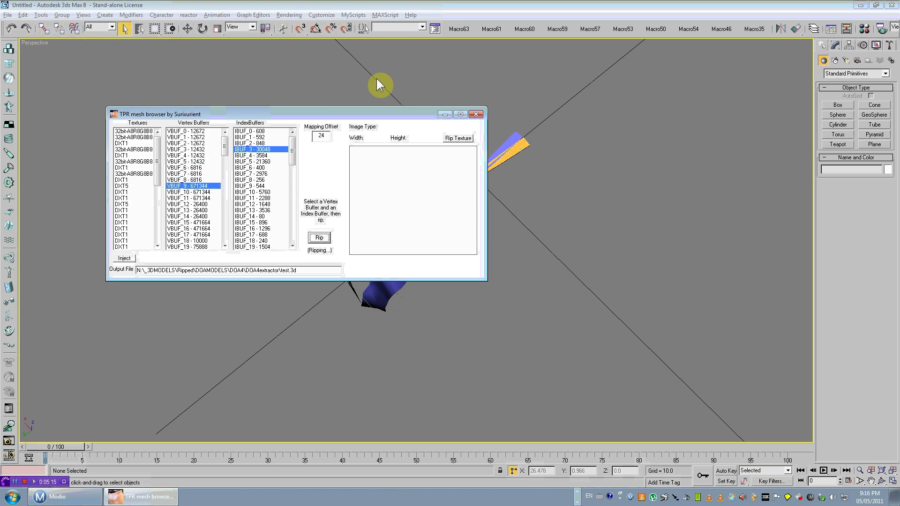
{"action": "left_click", "coordinate": [499, 282]}
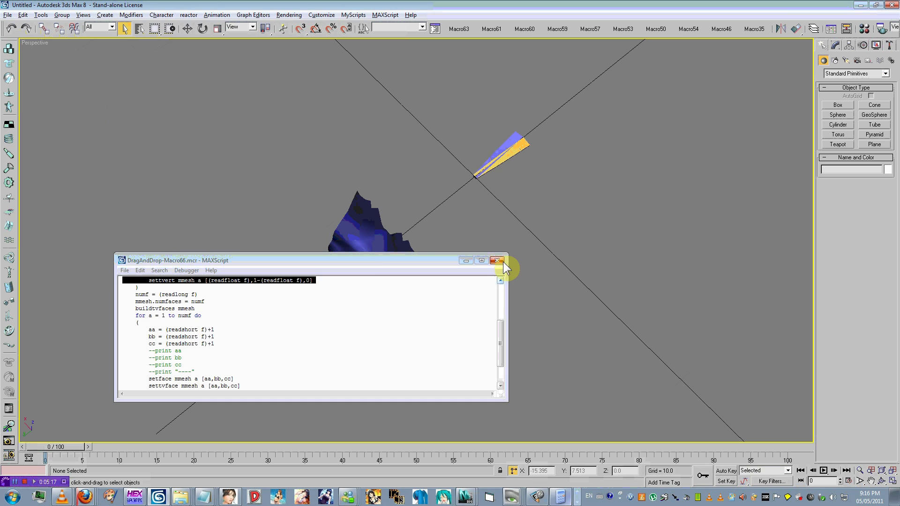
{"action": "left_click", "coordinate": [501, 262]}
{"action": "key", "text": "alt+Tab"}
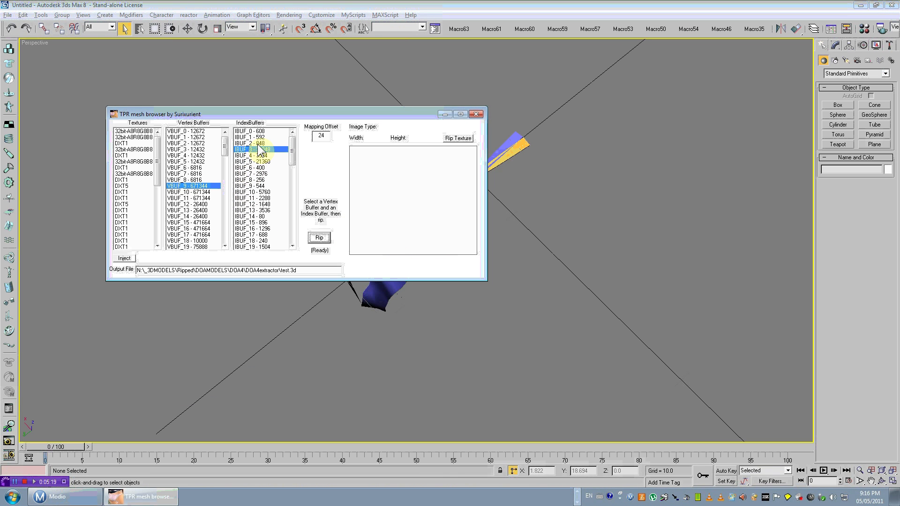
Select VBUF_9 with IBUF_3 again and import that mesh into 3ds Max with the macro.
{"action": "left_click", "coordinate": [197, 161]}
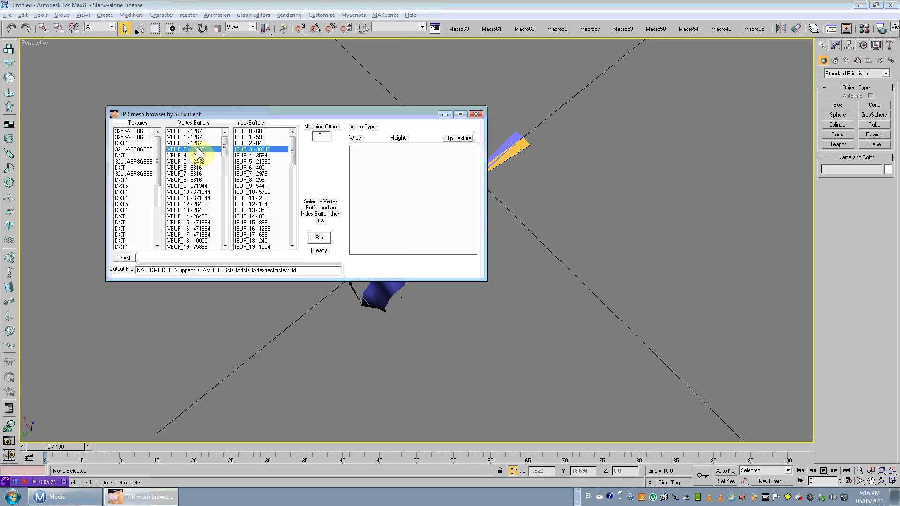
{"action": "left_click_drag", "start_coordinate": [198, 161], "coordinate": [195, 180]}
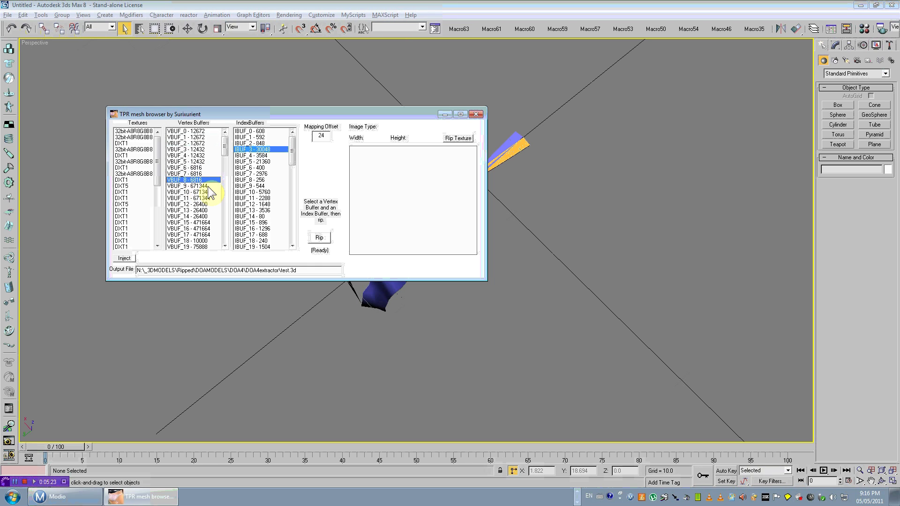
{"action": "left_click", "coordinate": [208, 186]}
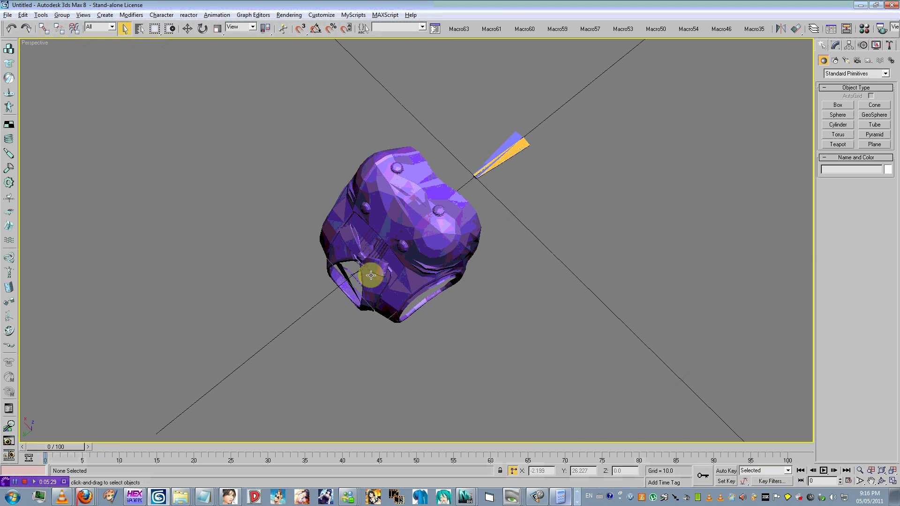
{"action": "middle_click_drag", "start_coordinate": [368, 267], "coordinate": [197, 295], "text": "alt"}
{"action": "key", "text": "alt+Tab"}
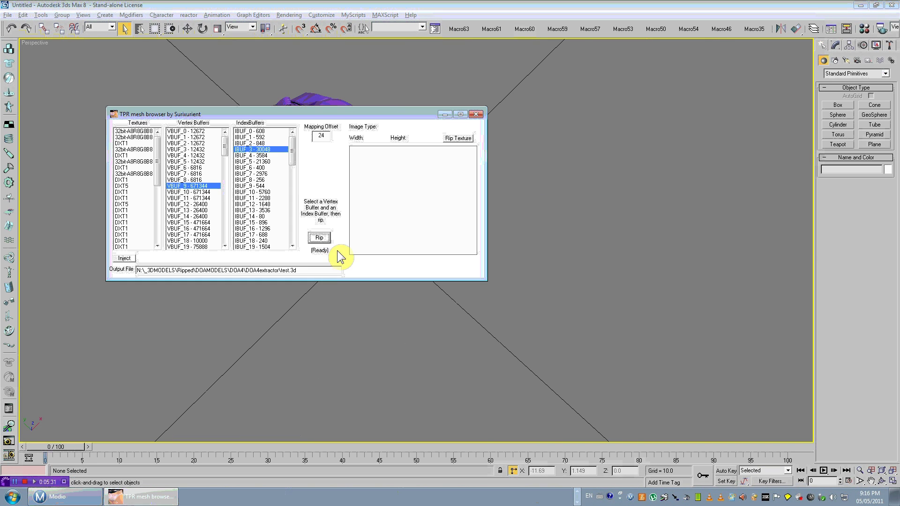
Move and narrow the mesh browser window beside the model, and rip and import VBUF_12 with IBUF_4.
{"action": "left_click_drag", "start_coordinate": [331, 113], "coordinate": [617, 138]}
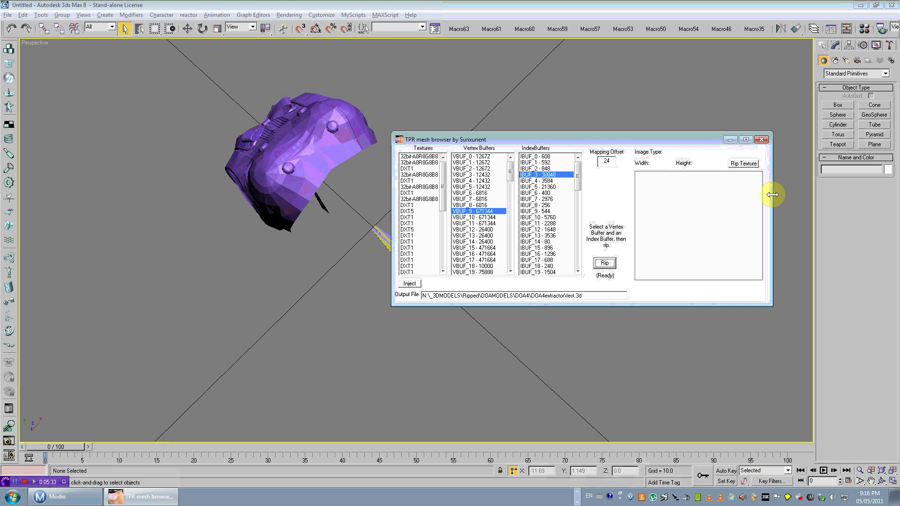
{"action": "left_click_drag", "start_coordinate": [774, 195], "coordinate": [635, 217]}
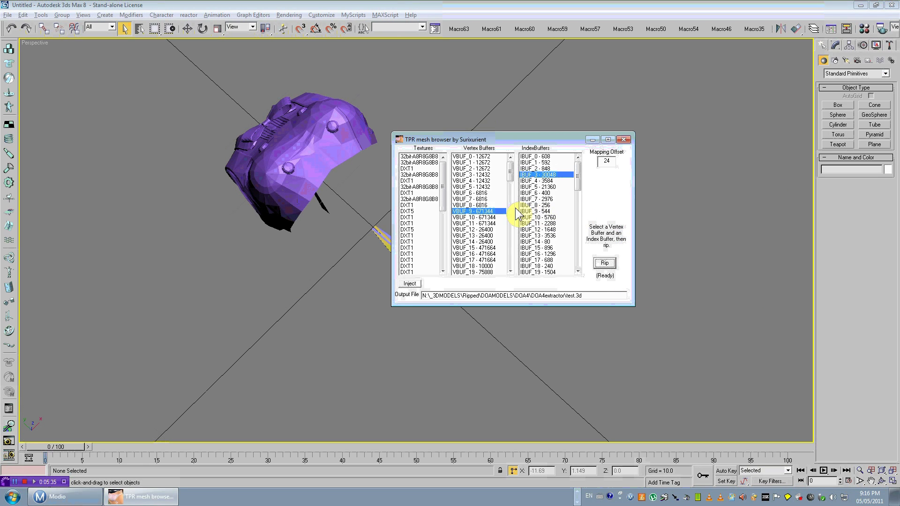
{"action": "left_click", "coordinate": [485, 229]}
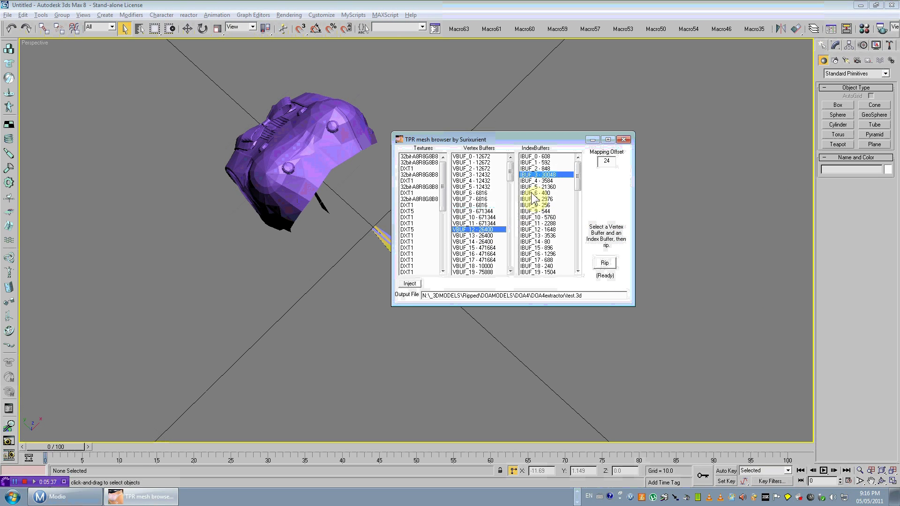
{"action": "left_click", "coordinate": [537, 180]}
{"action": "left_click", "coordinate": [604, 264]}
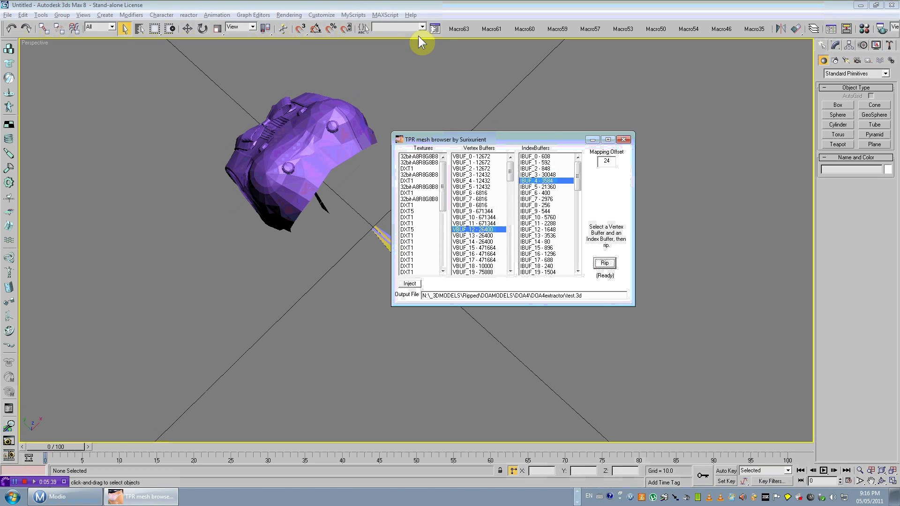
Rip and import VBUF_15 with IBUF_5 and VBUF_18 with IBUF_6 into the 3ds Max scene.
{"action": "left_click", "coordinate": [473, 247]}
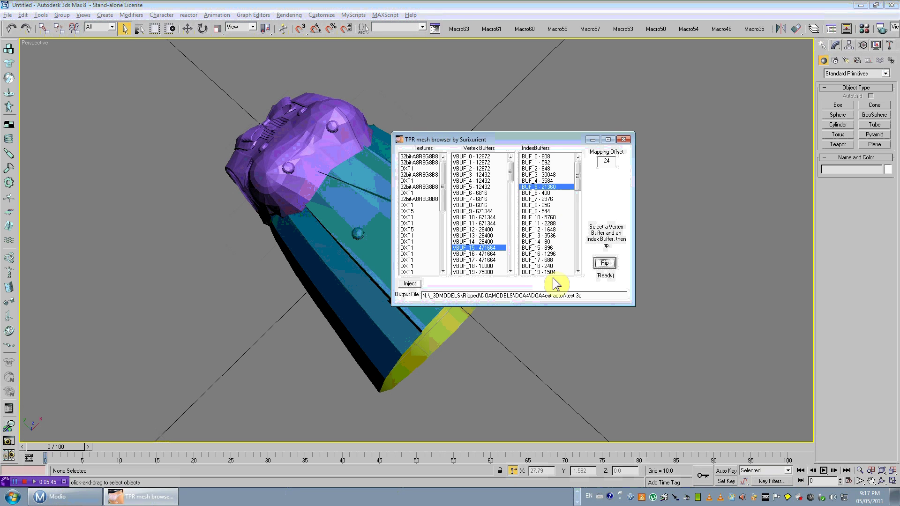
{"action": "left_click", "coordinate": [490, 266]}
{"action": "left_click", "coordinate": [544, 193]}
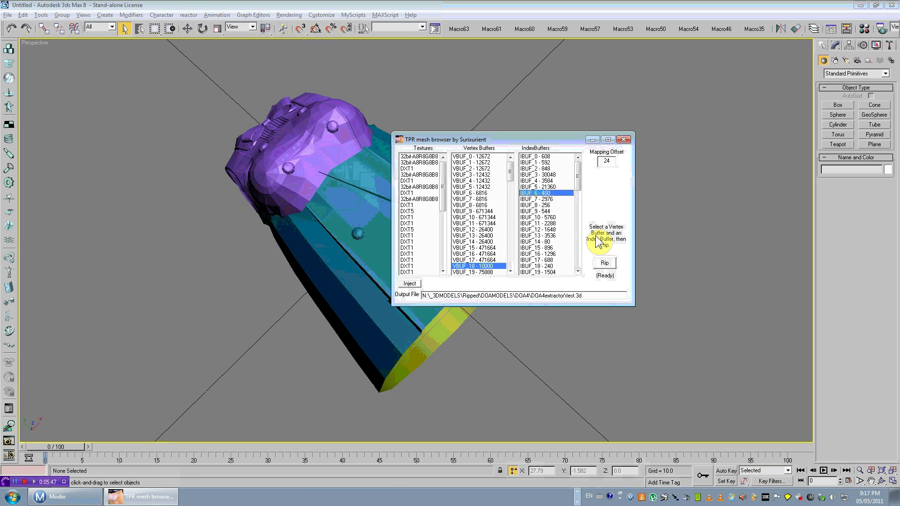
{"action": "left_click", "coordinate": [434, 25]}
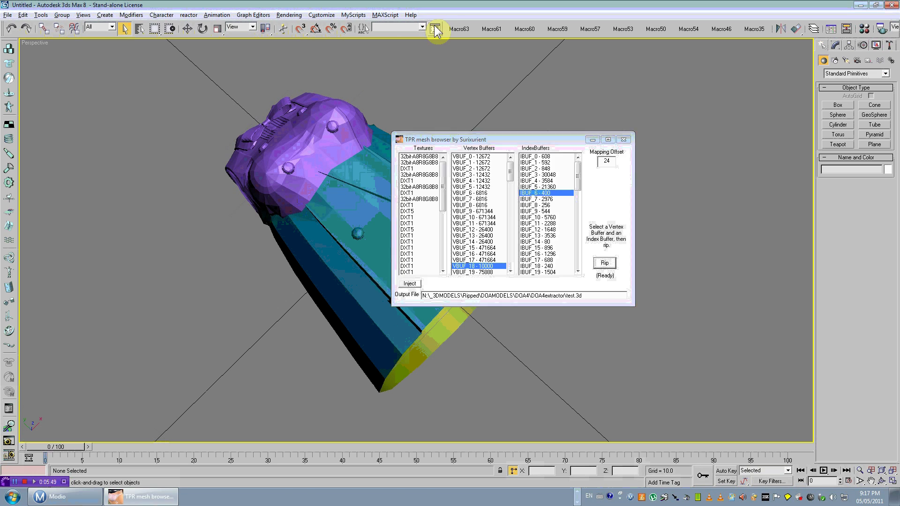
{"action": "middle_click_drag", "start_coordinate": [441, 221], "coordinate": [414, 176], "text": "alt"}
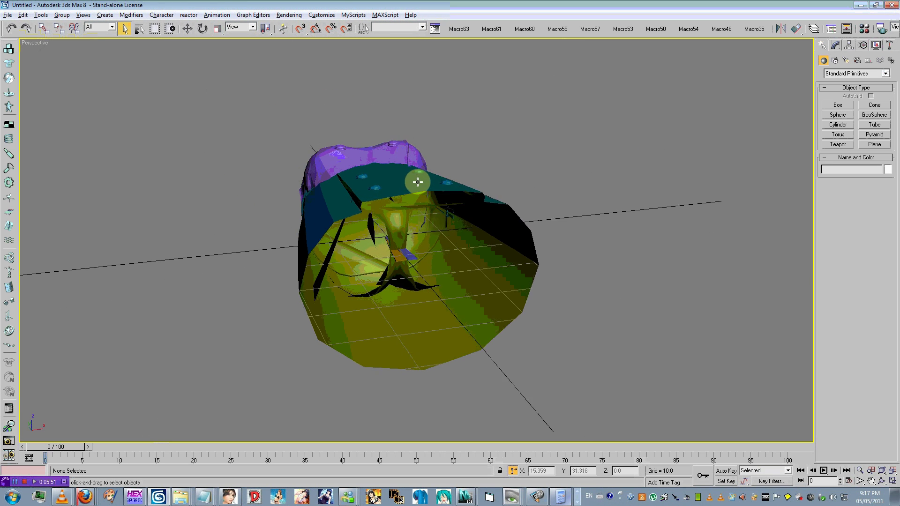
Return to TPR mesh browser and rip VBUF_19 with IBUF_7 to test.3d.
{"action": "key", "text": "alt+Tab"}
{"action": "left_click", "coordinate": [511, 271]}
{"action": "left_click", "coordinate": [510, 271]}
{"action": "left_click", "coordinate": [510, 271]}
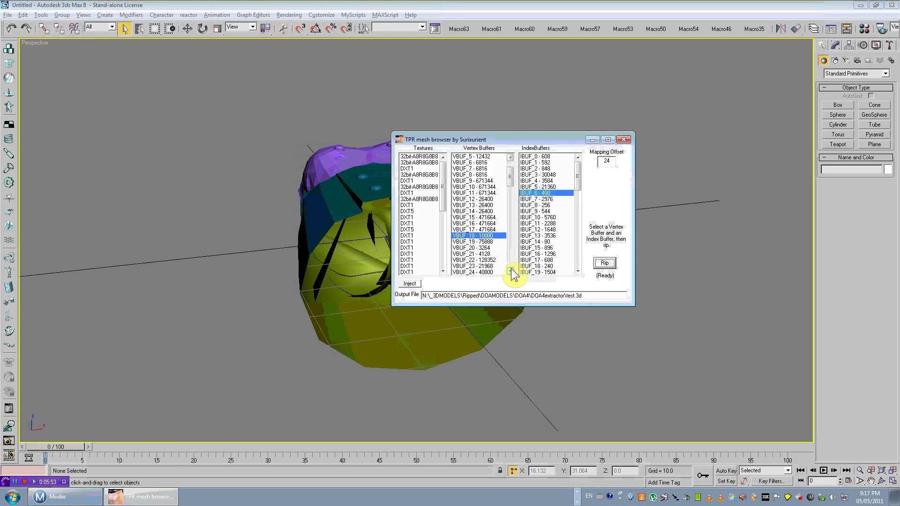
{"action": "left_click", "coordinate": [510, 271]}
{"action": "left_click", "coordinate": [510, 271]}
{"action": "left_click", "coordinate": [510, 271]}
{"action": "left_click", "coordinate": [511, 271]}
{"action": "left_click", "coordinate": [578, 271]}
{"action": "left_click", "coordinate": [578, 272]}
{"action": "left_click", "coordinate": [578, 272]}
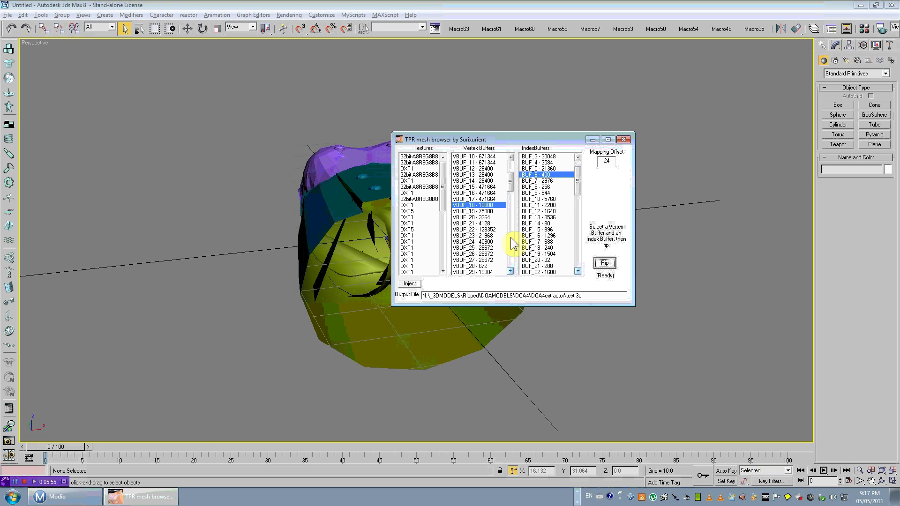
{"action": "left_click", "coordinate": [482, 211]}
{"action": "left_click", "coordinate": [539, 181]}
{"action": "left_click", "coordinate": [605, 262]}
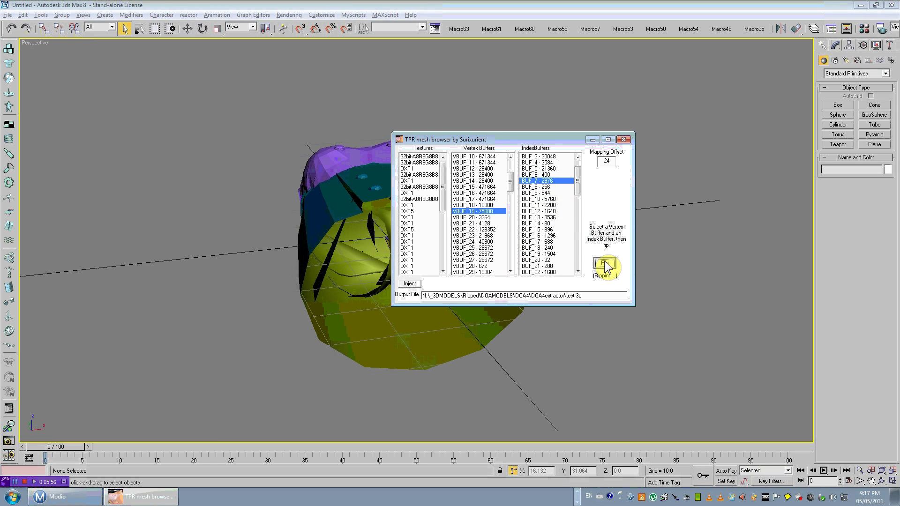
Rip VBUF_20 with IBUF_8 and VBUF_21 with IBUF_9, importing each mesh into 3ds Max with the macro.
{"action": "left_click", "coordinate": [480, 217]}
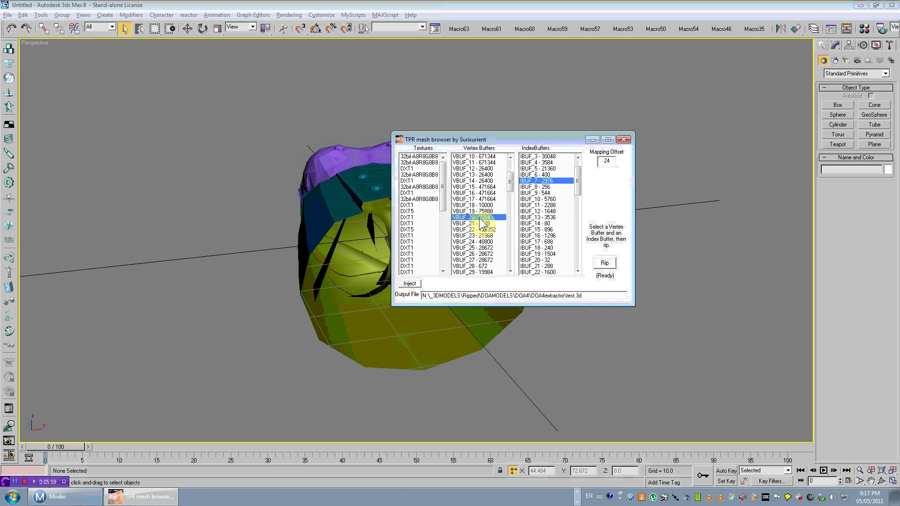
{"action": "left_click", "coordinate": [604, 263]}
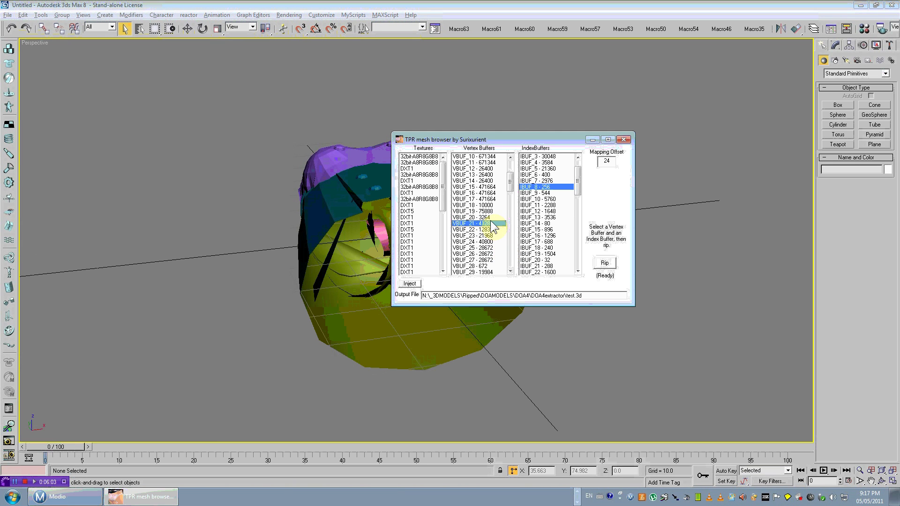
{"action": "left_click", "coordinate": [604, 263]}
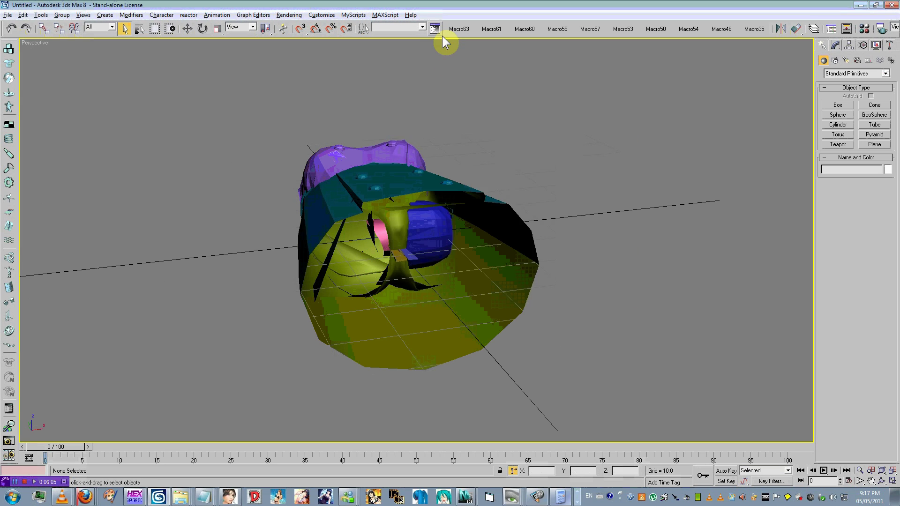
Rip VBUF_22 with IBUF_10 to test.3d and import the mesh into 3ds Max with the macro.
{"action": "left_click", "coordinate": [483, 229]}
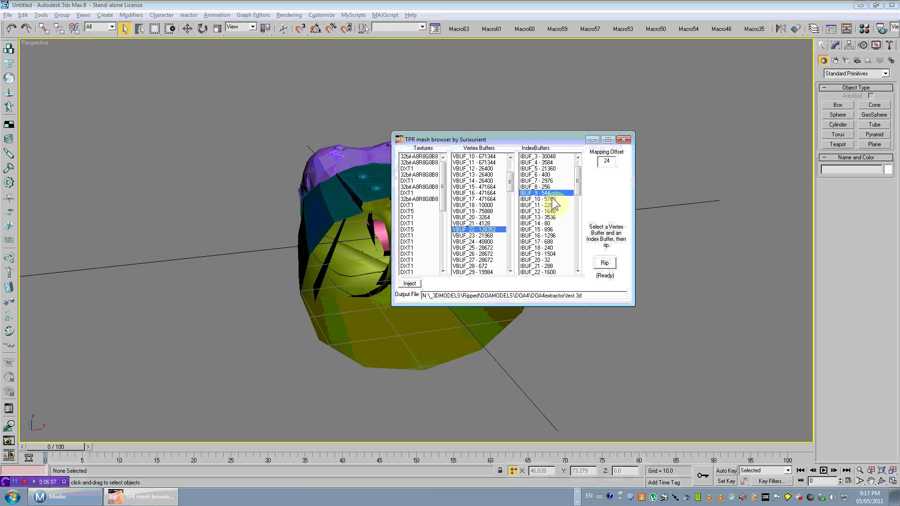
{"action": "left_click", "coordinate": [546, 198]}
{"action": "left_click", "coordinate": [596, 263]}
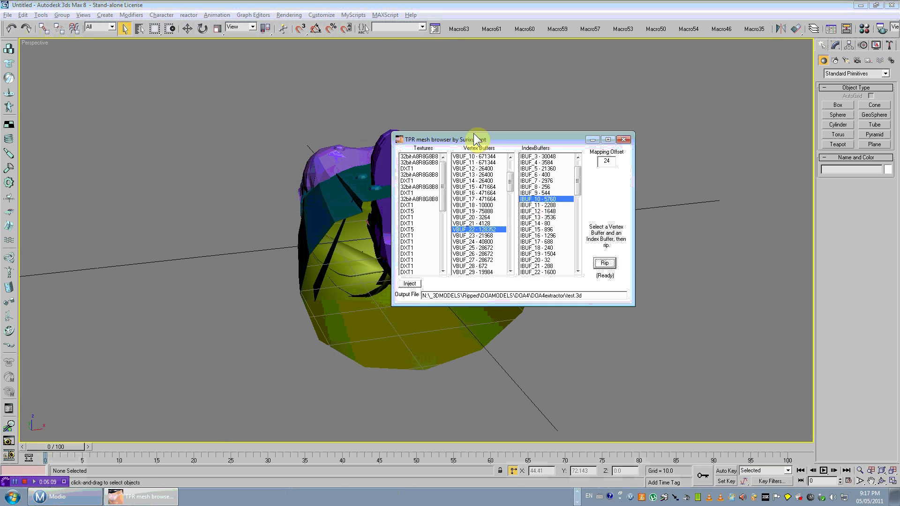
Rip VBUF_23 with IBUF_11 and VBUF_24 with IBUF_12, importing each mesh into 3ds Max with the macro.
{"action": "left_click", "coordinate": [492, 235]}
{"action": "left_click", "coordinate": [557, 204]}
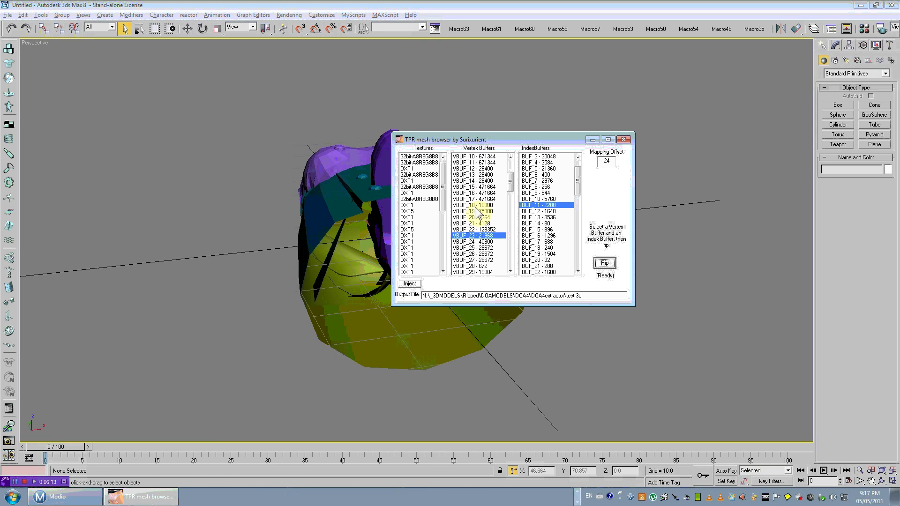
{"action": "left_click", "coordinate": [481, 242]}
{"action": "left_click", "coordinate": [543, 212]}
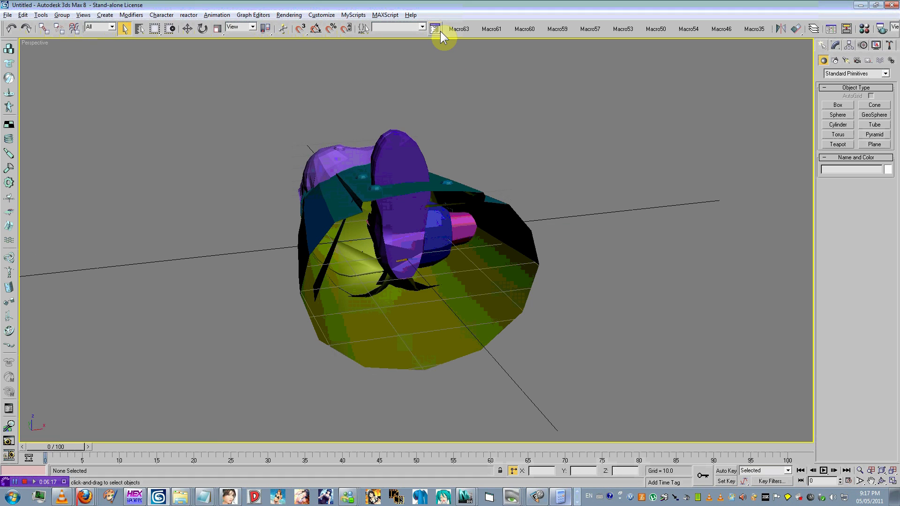
Rip VBUF_25 with IBUF_13 and VBUF_28 with IBUF_14, importing each mesh into 3ds Max with the macro.
{"action": "left_click", "coordinate": [475, 253]}
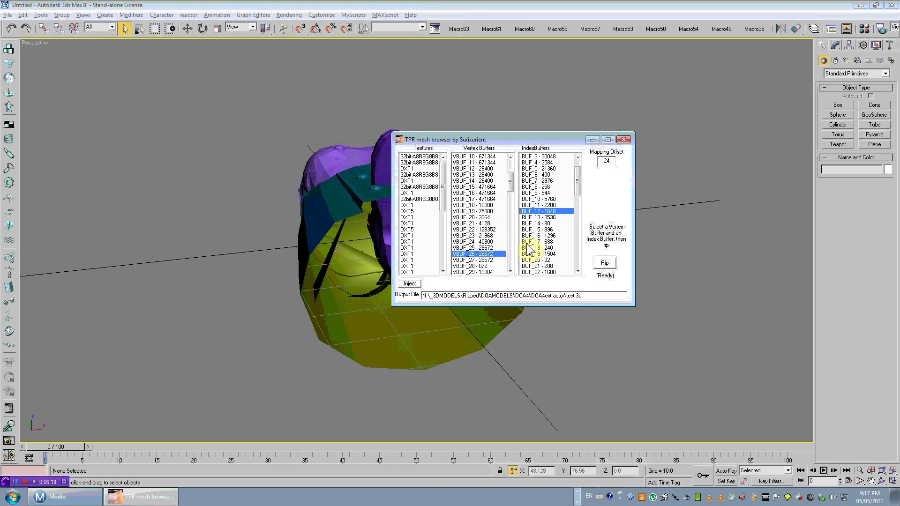
{"action": "left_click", "coordinate": [473, 248]}
{"action": "left_click", "coordinate": [543, 217]}
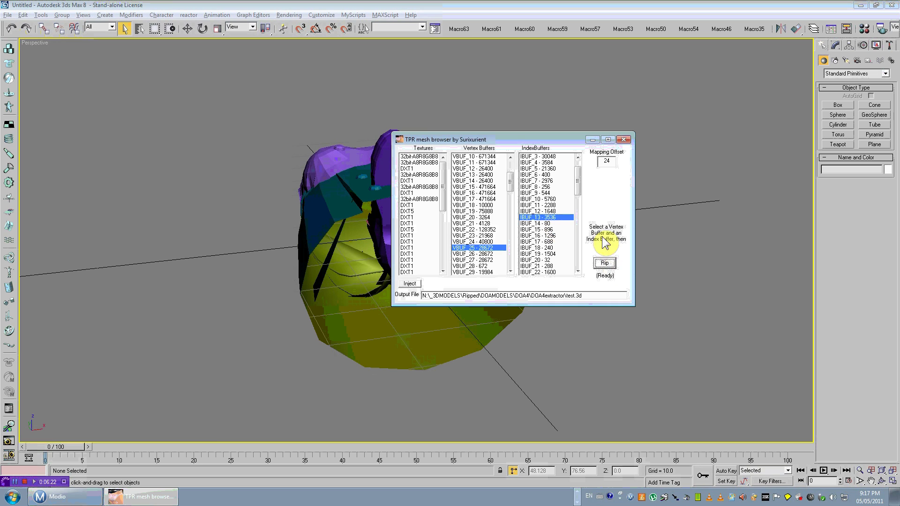
{"action": "left_click", "coordinate": [487, 266]}
{"action": "left_click", "coordinate": [538, 224]}
{"action": "left_click", "coordinate": [605, 262]}
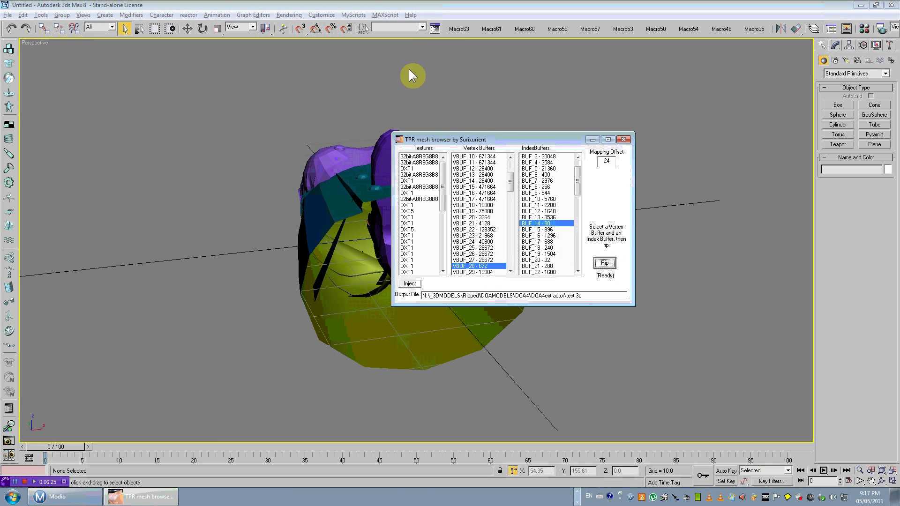
{"action": "key", "text": "alt+Tab"}
Rip VBUF_29 with IBUF_15 to test.3d and import the mesh into 3ds Max with the macro.
{"action": "left_click", "coordinate": [510, 254]}
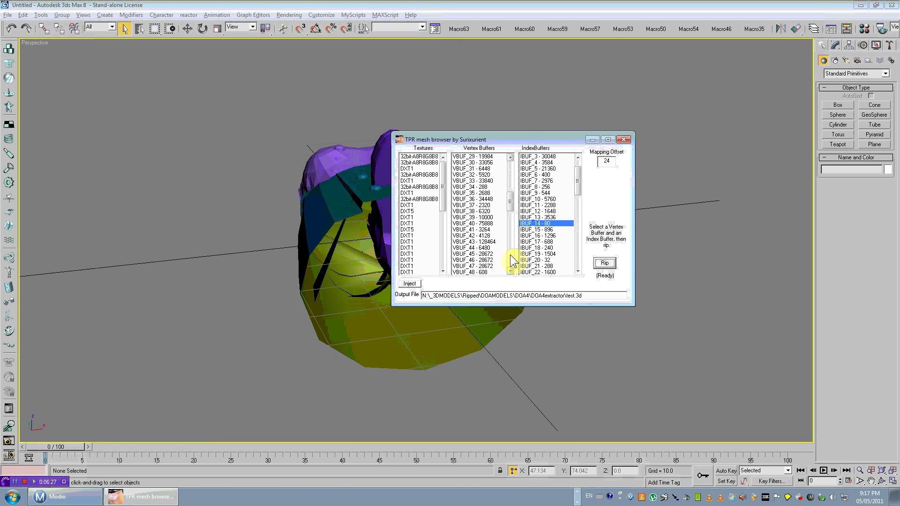
{"action": "left_click", "coordinate": [510, 157]}
{"action": "left_click", "coordinate": [511, 158]}
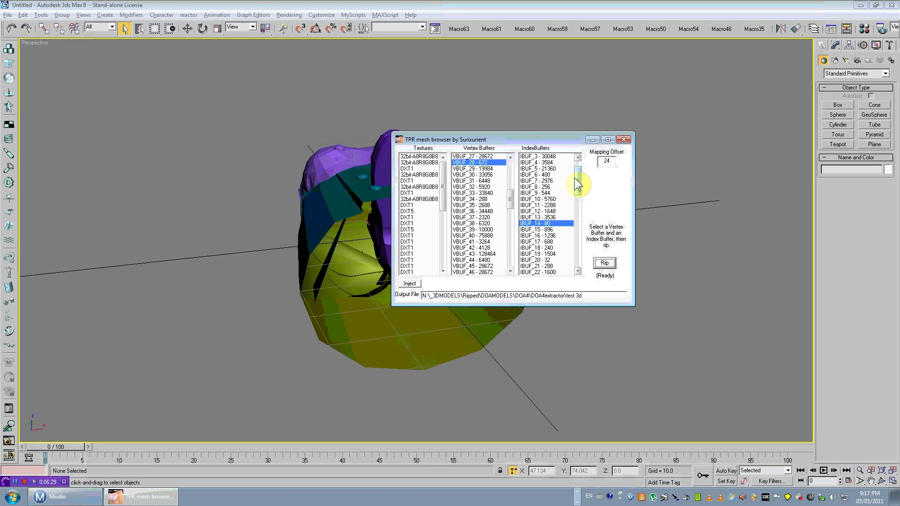
{"action": "left_click_drag", "start_coordinate": [576, 184], "coordinate": [577, 194]}
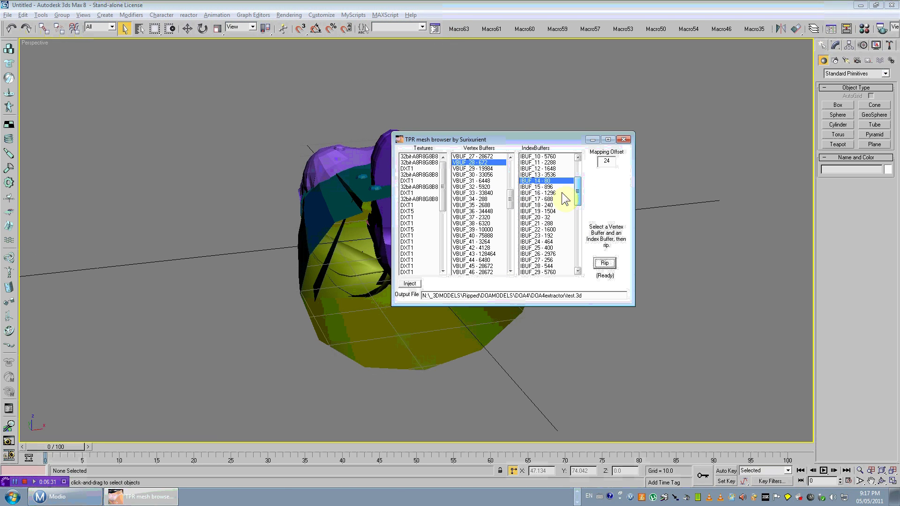
{"action": "left_click", "coordinate": [491, 170]}
{"action": "left_click", "coordinate": [601, 262]}
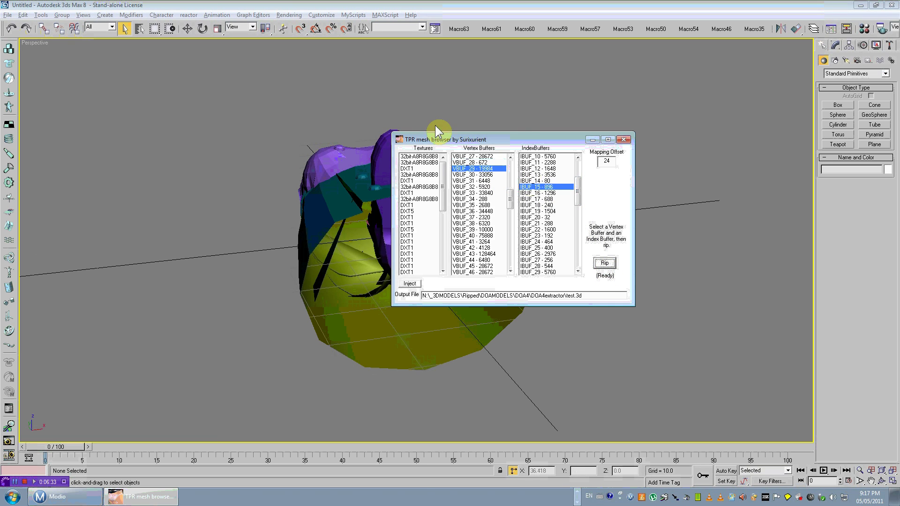
{"action": "left_click", "coordinate": [437, 29]}
{"action": "left_click", "coordinate": [438, 28]}
Rip VBUF_30 with IBUF_16 and VBUF_31 with IBUF_17, importing each mesh into 3ds Max with the macro.
{"action": "left_click", "coordinate": [473, 174]}
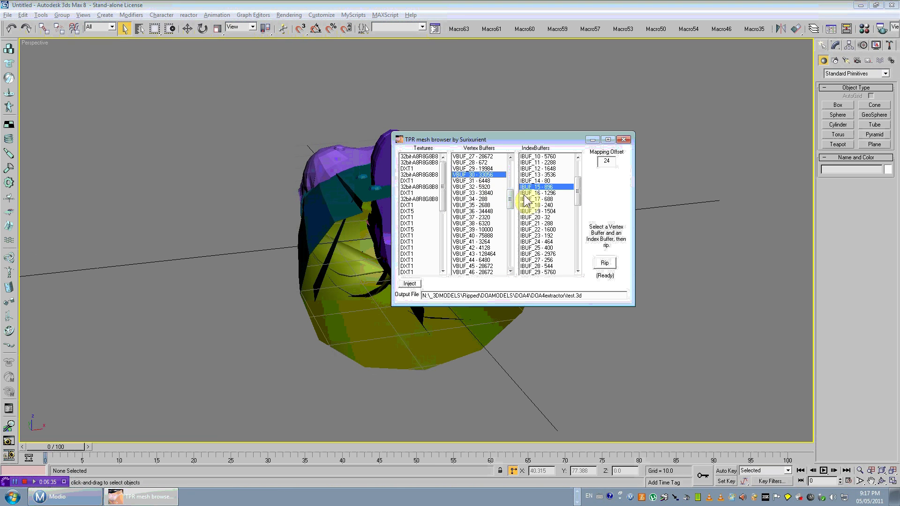
{"action": "left_click", "coordinate": [527, 192]}
{"action": "left_click", "coordinate": [604, 262]}
{"action": "left_click", "coordinate": [438, 30]}
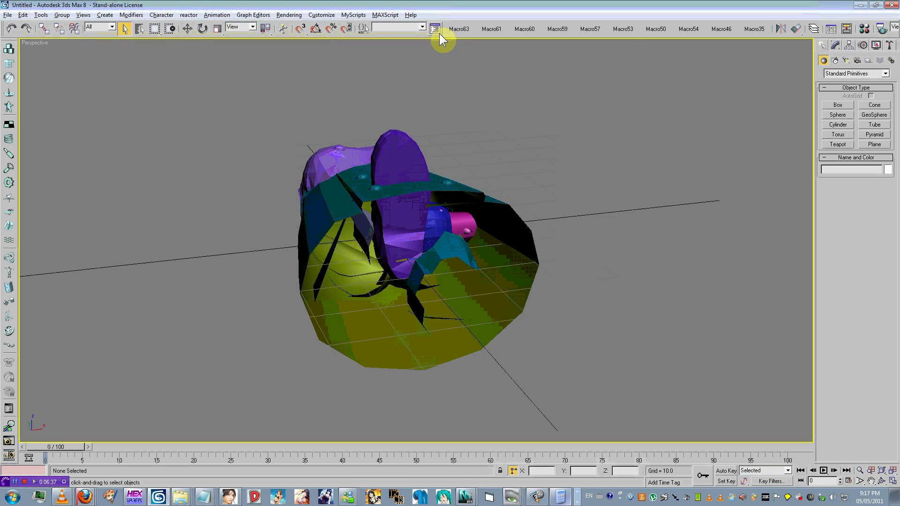
{"action": "left_click", "coordinate": [439, 31]}
{"action": "left_click", "coordinate": [472, 180]}
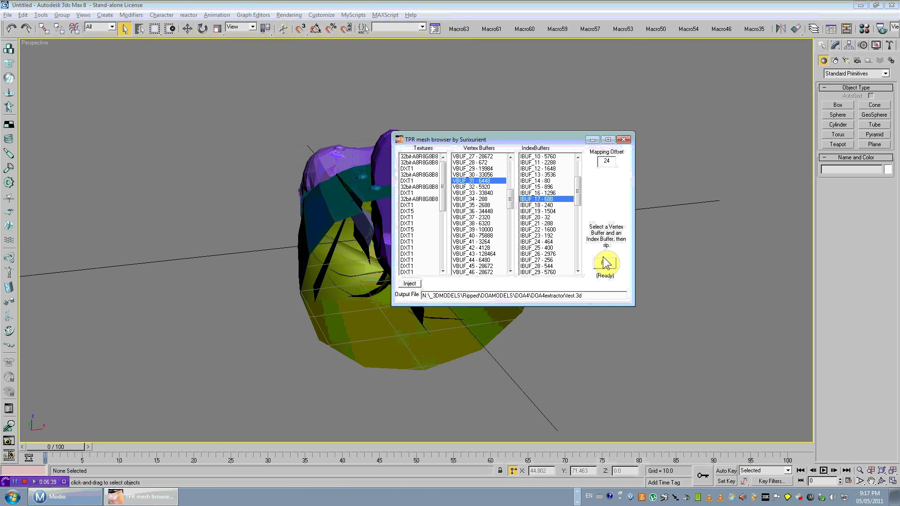
{"action": "left_click", "coordinate": [435, 30]}
{"action": "left_click", "coordinate": [436, 30]}
Rip VBUF_32 with IBUF_18 and VBUF_33 with IBUF_19, importing each mesh into 3ds Max with the macro.
{"action": "left_click", "coordinate": [472, 187]}
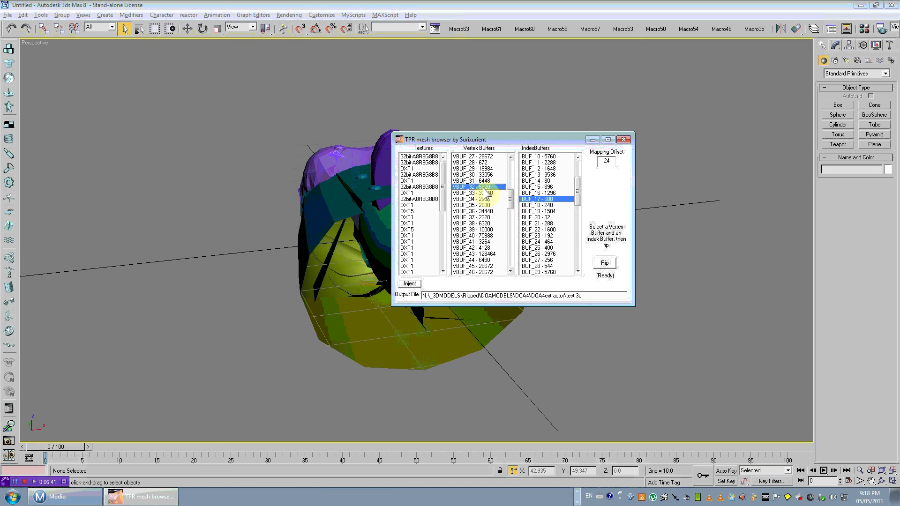
{"action": "left_click", "coordinate": [548, 205]}
{"action": "left_click", "coordinate": [599, 262]}
{"action": "left_click", "coordinate": [439, 56]}
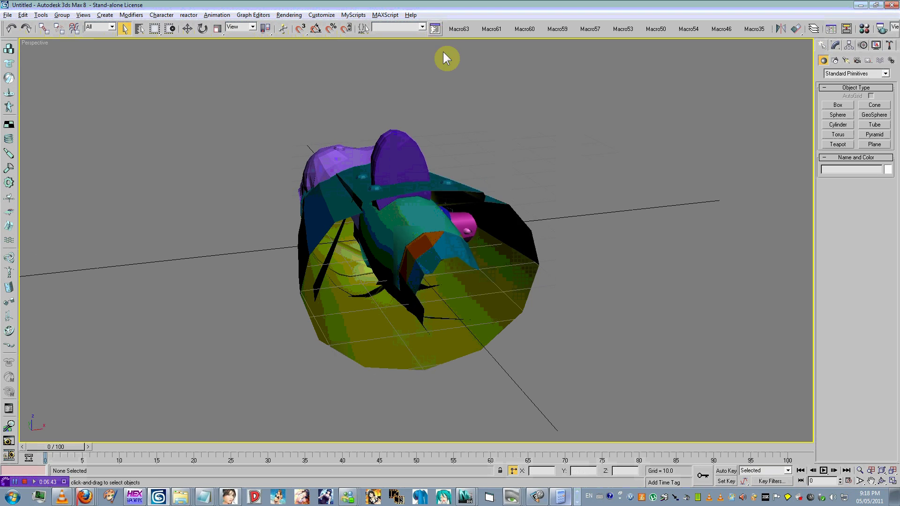
{"action": "key", "text": "alt+Tab"}
{"action": "left_click", "coordinate": [472, 192]}
{"action": "left_click", "coordinate": [539, 211]}
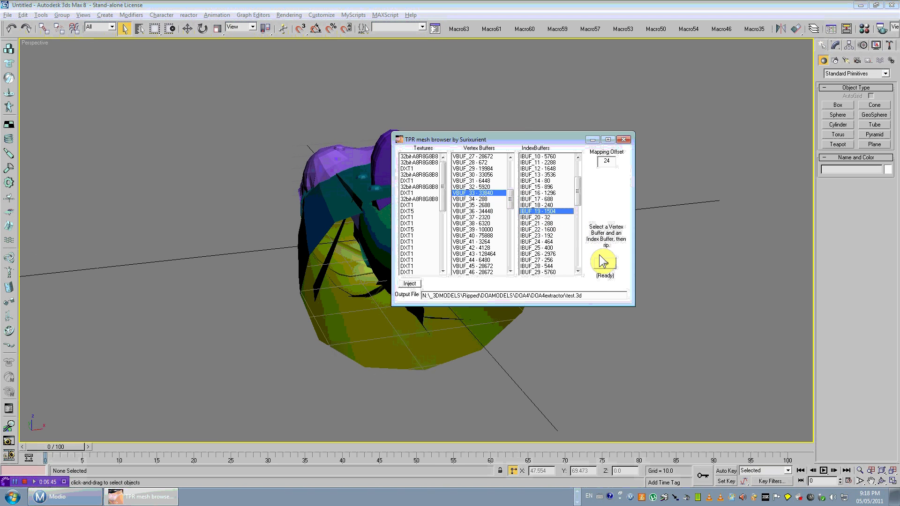
{"action": "left_click", "coordinate": [434, 31]}
{"action": "left_click", "coordinate": [434, 31]}
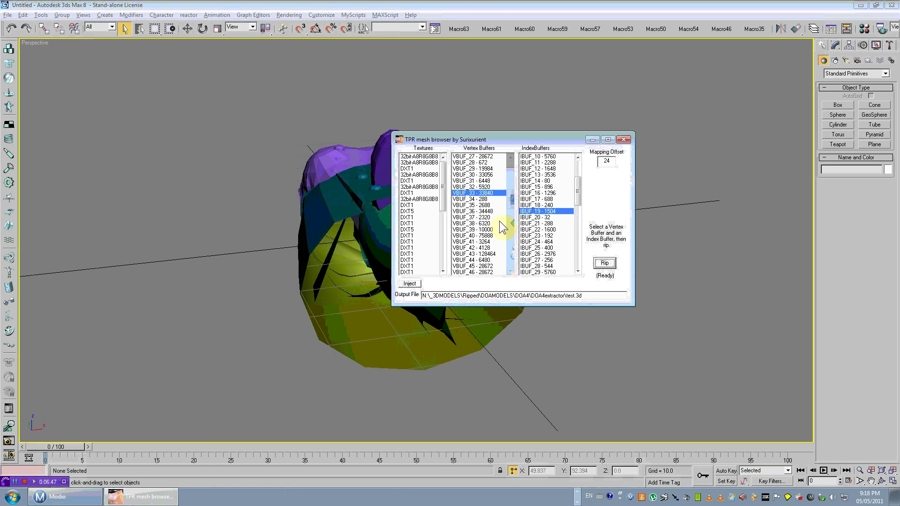
Rip VBUF_34 with IBUF_20 and VBUF_35 with IBUF_21, importing each mesh into 3ds Max with the macro.
{"action": "left_click", "coordinate": [486, 200]}
{"action": "left_click", "coordinate": [548, 216]}
{"action": "left_click", "coordinate": [603, 263]}
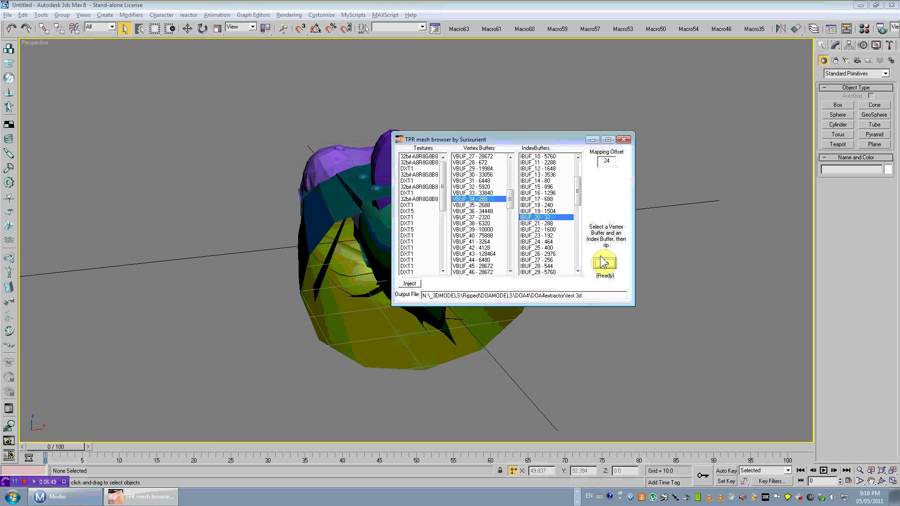
{"action": "left_click", "coordinate": [429, 29]}
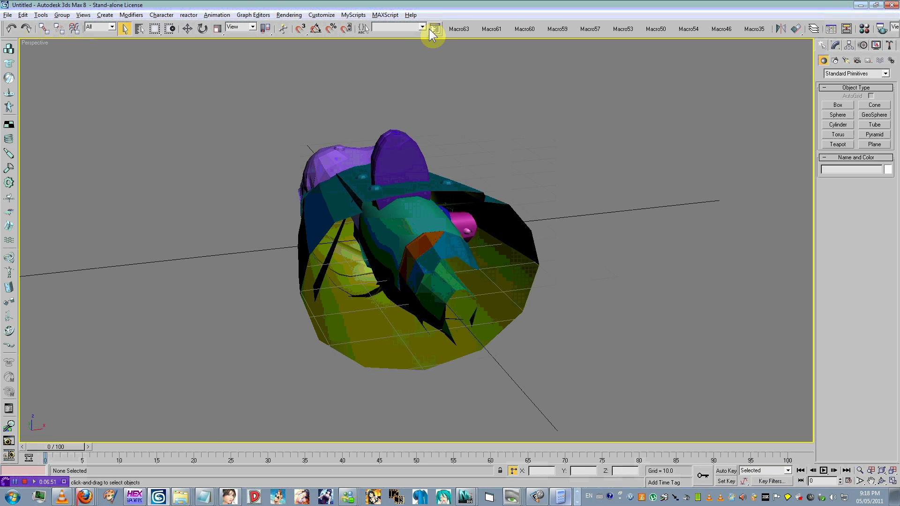
{"action": "left_click", "coordinate": [429, 30]}
{"action": "left_click", "coordinate": [546, 224]}
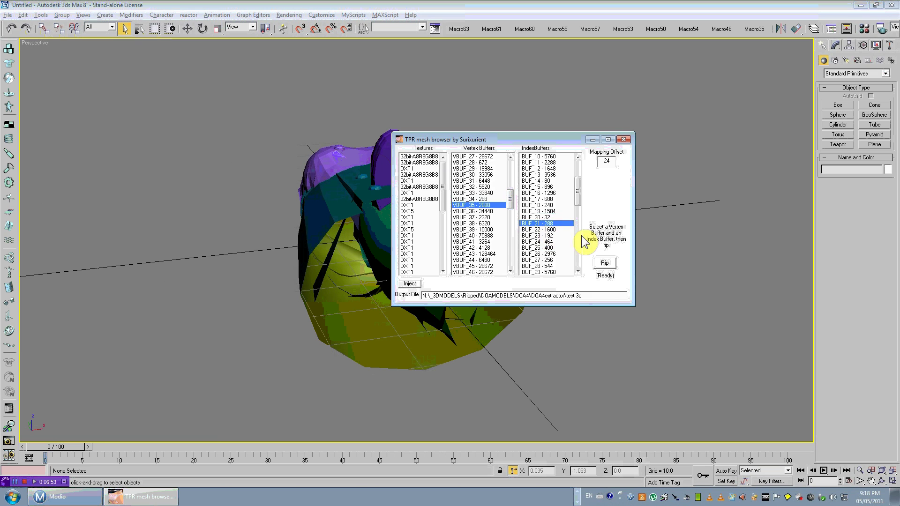
{"action": "left_click", "coordinate": [435, 29]}
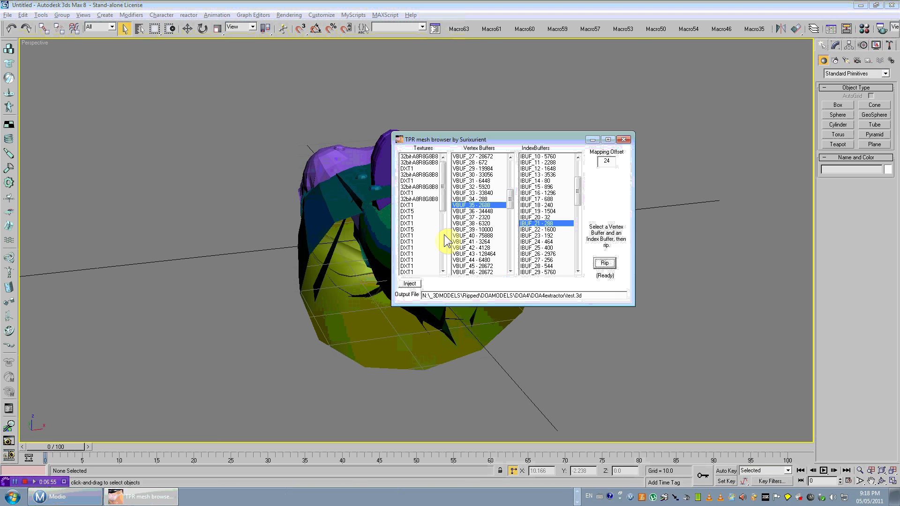
Rip VBUF_36 with IBUF_22 and VBUF_37 with IBUF_23, importing each mesh into 3ds Max with the macro.
{"action": "left_click", "coordinate": [473, 211]}
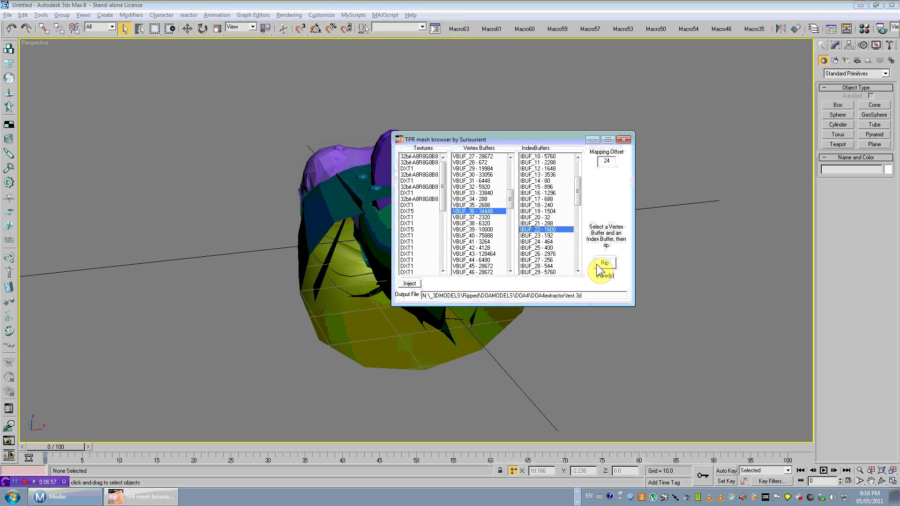
{"action": "left_click", "coordinate": [439, 32]}
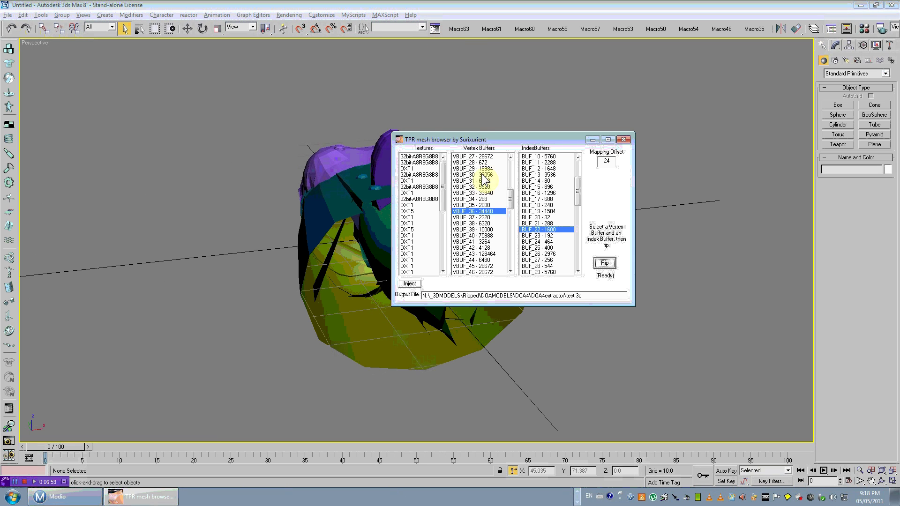
{"action": "left_click", "coordinate": [472, 217]}
{"action": "left_click", "coordinate": [539, 235]}
{"action": "left_click", "coordinate": [602, 264]}
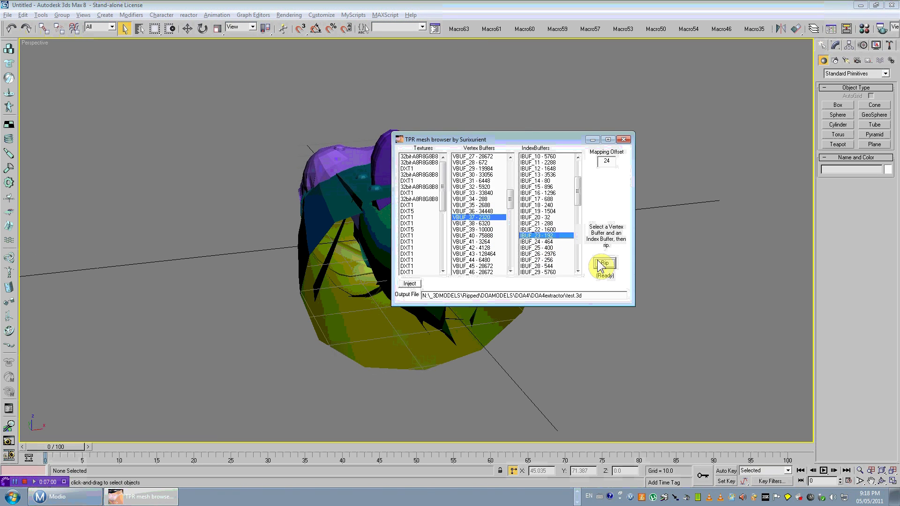
{"action": "left_click", "coordinate": [435, 28]}
Rip VBUF_38 with IBUF_24 and VBUF_39 with IBUF_25, importing each mesh into 3ds Max with the macro.
{"action": "left_click", "coordinate": [472, 223]}
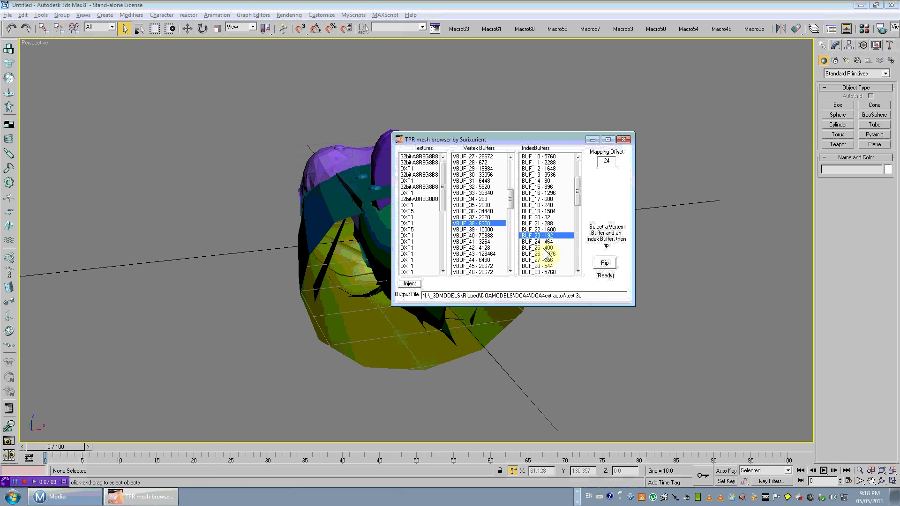
{"action": "left_click", "coordinate": [539, 241]}
{"action": "left_click", "coordinate": [440, 29]}
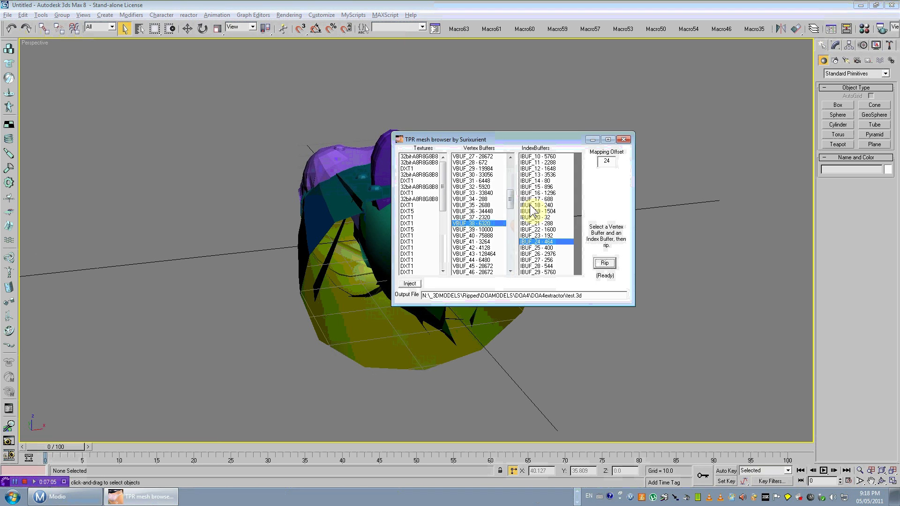
{"action": "left_click", "coordinate": [472, 229]}
{"action": "left_click", "coordinate": [520, 247]}
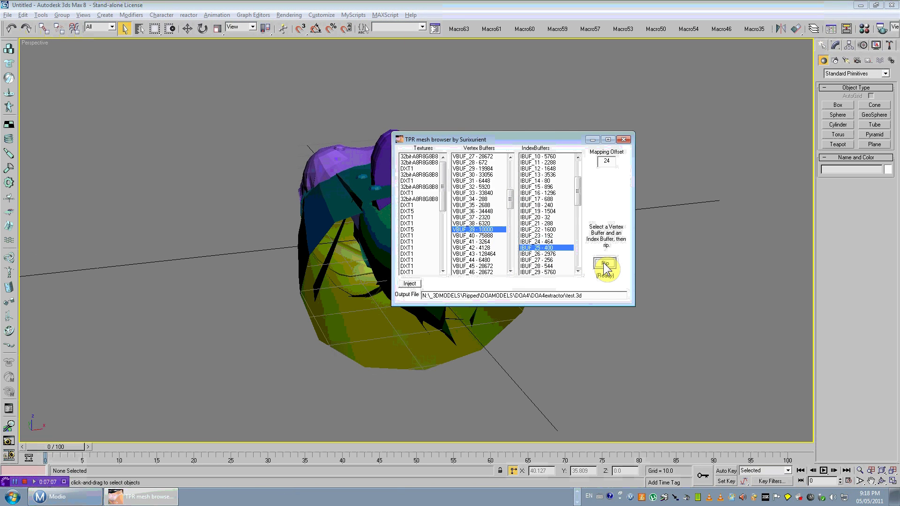
{"action": "left_click", "coordinate": [440, 32]}
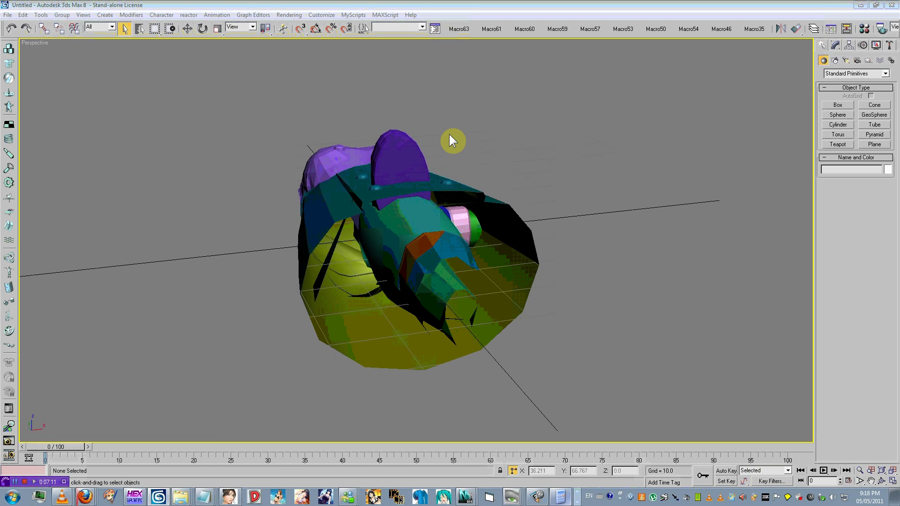
{"action": "key", "text": "alt+Tab"}
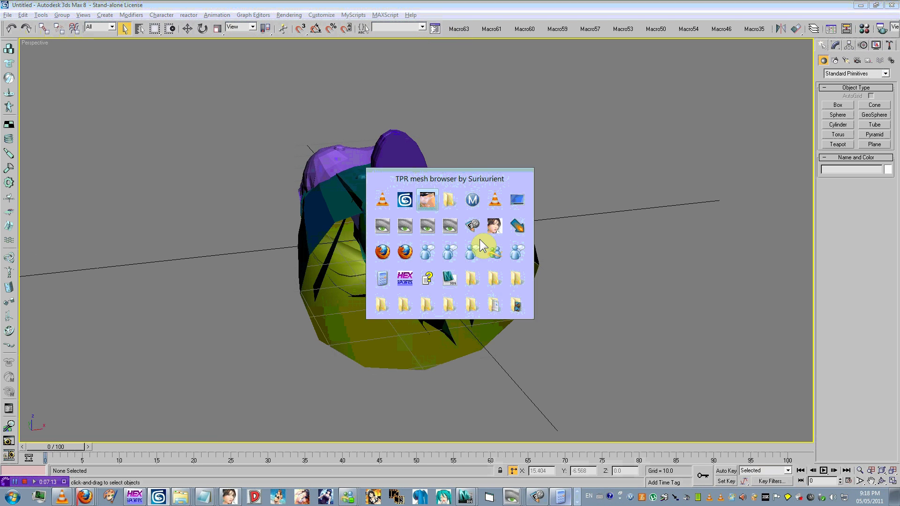
Rip VBUF_40 with IBUF_26 and VBUF_41 with IBUF_27, importing each mesh into 3ds Max with the macro.
{"action": "left_click", "coordinate": [479, 236]}
{"action": "left_click", "coordinate": [543, 254]}
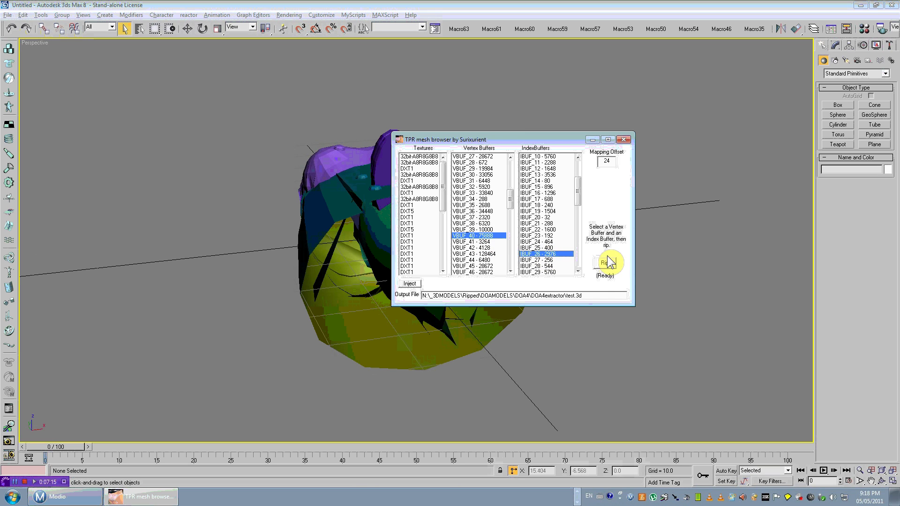
{"action": "left_click", "coordinate": [434, 32]}
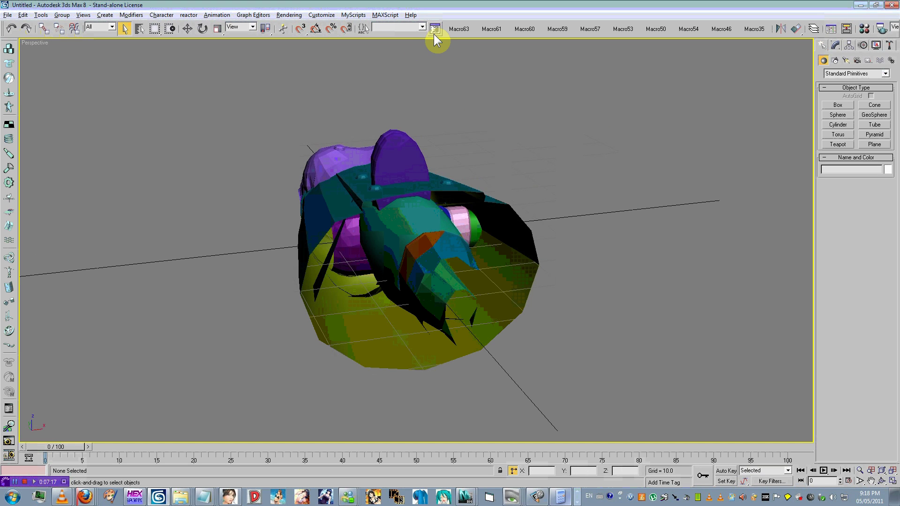
{"action": "key", "text": "alt+Tab"}
{"action": "left_click", "coordinate": [487, 242]}
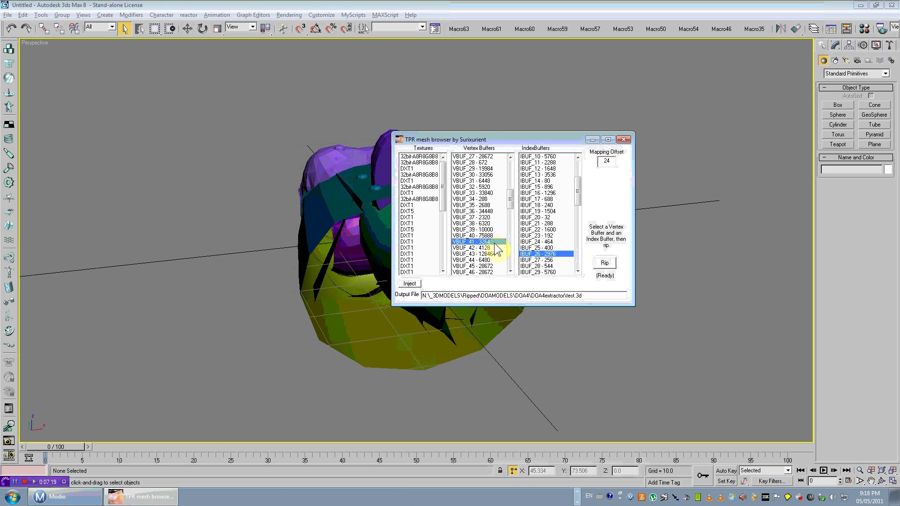
{"action": "left_click", "coordinate": [432, 28]}
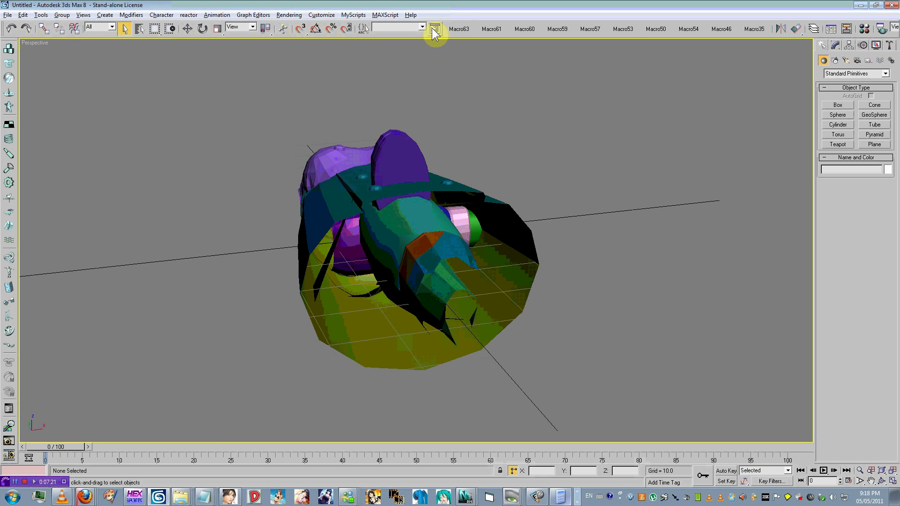
{"action": "key", "text": "alt+Tab"}
Rip VBUF_42 with IBUF_28 to test.3d and import the mesh into 3ds Max with the macro.
{"action": "left_click", "coordinate": [485, 248]}
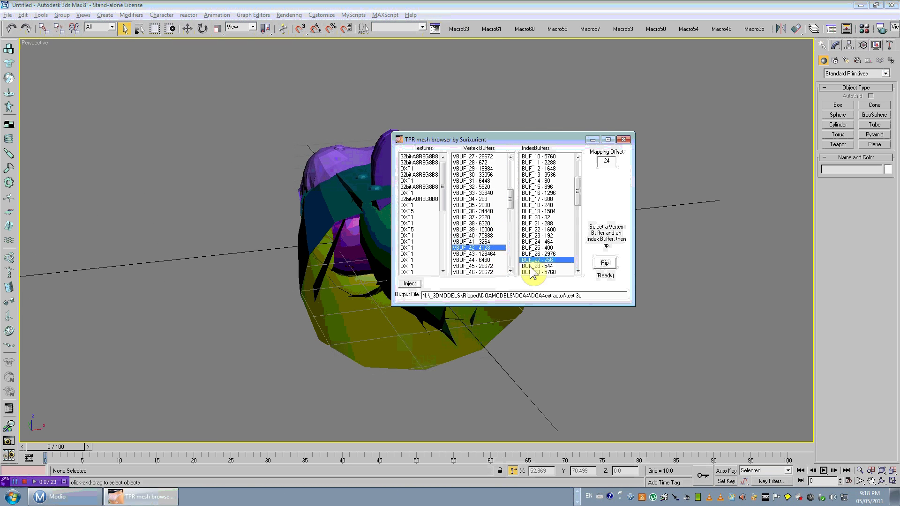
{"action": "left_click", "coordinate": [539, 265]}
{"action": "scroll", "coordinate": [583, 215], "scroll_direction": "down", "scroll_amount": 2}
{"action": "scroll", "coordinate": [582, 215], "scroll_direction": "down", "scroll_amount": 1}
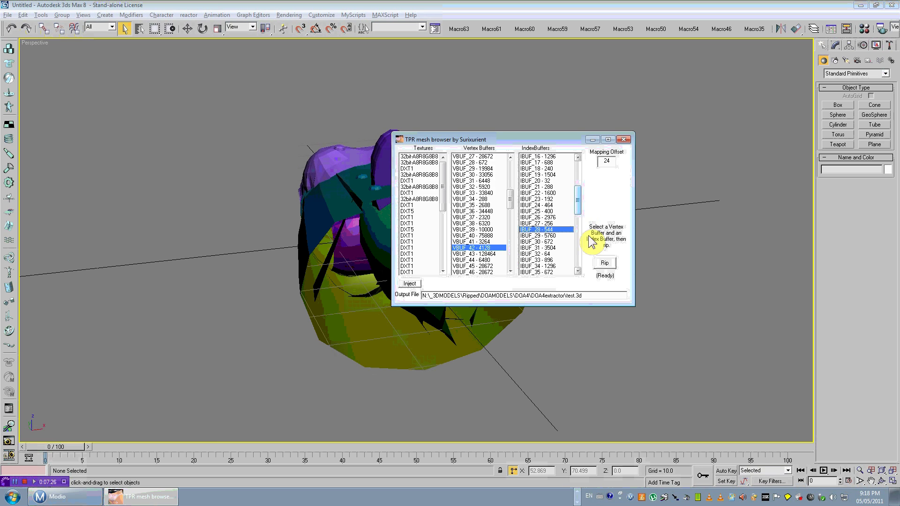
{"action": "left_click", "coordinate": [602, 263]}
{"action": "left_click", "coordinate": [431, 30]}
{"action": "key", "text": "alt+Tab"}
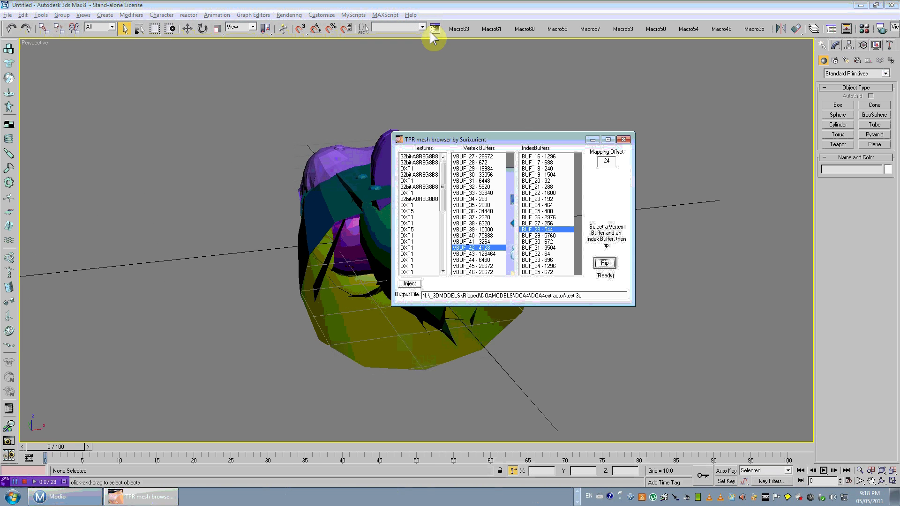
Rip VBUF_43 with IBUF_29 and VBUF_44 with IBUF_30, importing each mesh into 3ds Max with the macro.
{"action": "left_click", "coordinate": [483, 254]}
{"action": "left_click", "coordinate": [539, 235]}
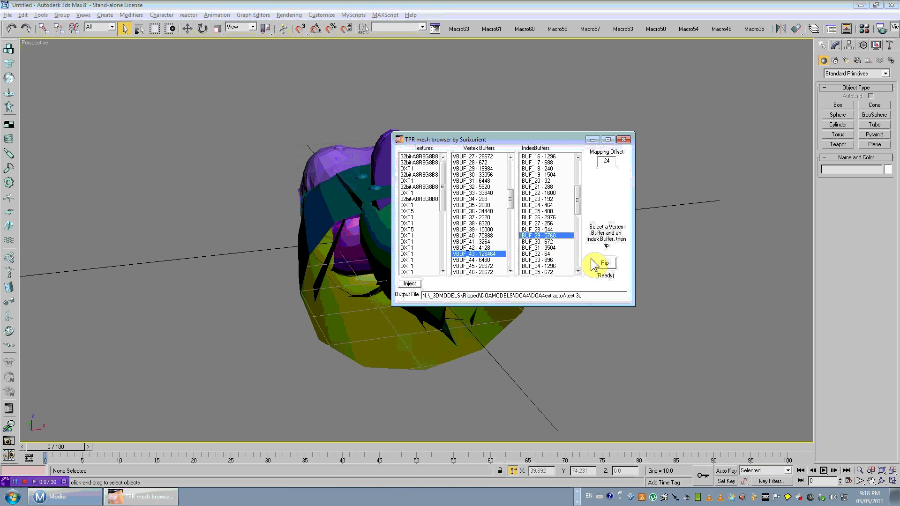
{"action": "left_click", "coordinate": [604, 263]}
{"action": "left_click", "coordinate": [431, 30]}
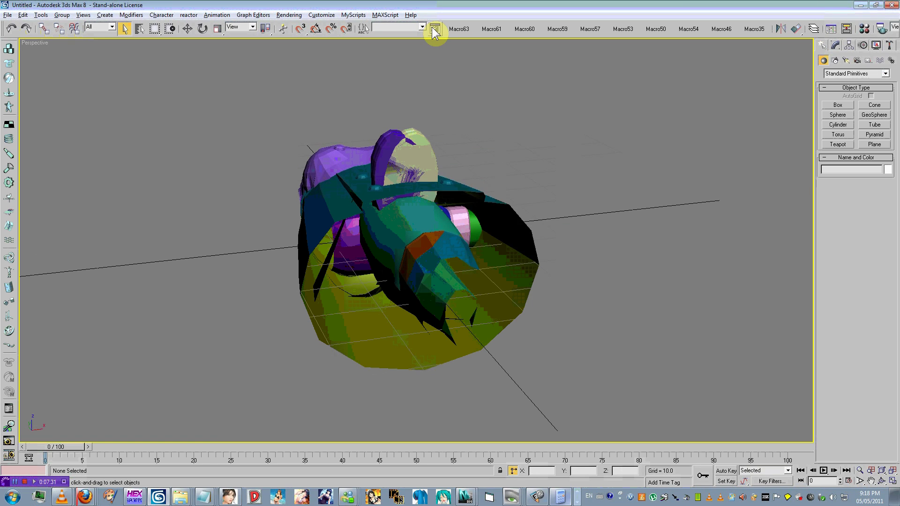
{"action": "key", "text": "alt+Tab"}
{"action": "left_click", "coordinate": [485, 260]}
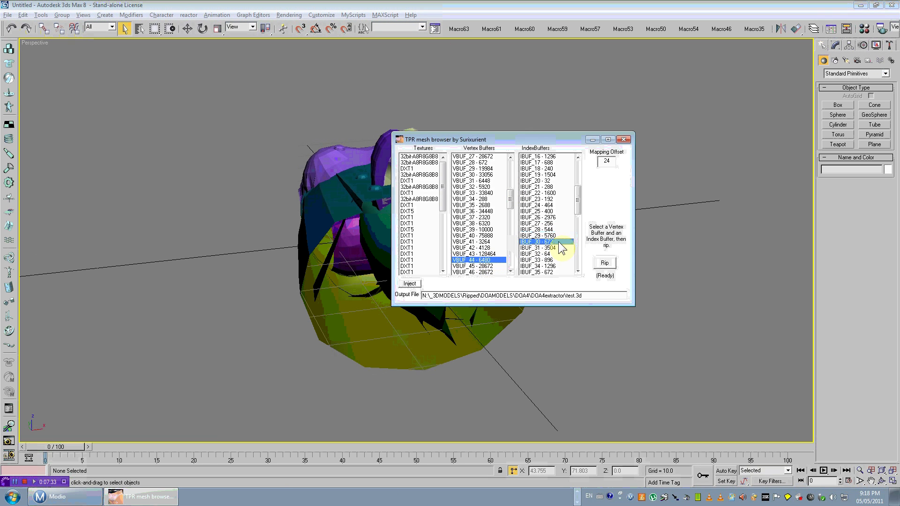
{"action": "left_click", "coordinate": [437, 31]}
Rip VBUF_45 with IBUF_31 to test.3d and import the mesh into 3ds Max with the macro.
{"action": "key", "text": "alt+Tab"}
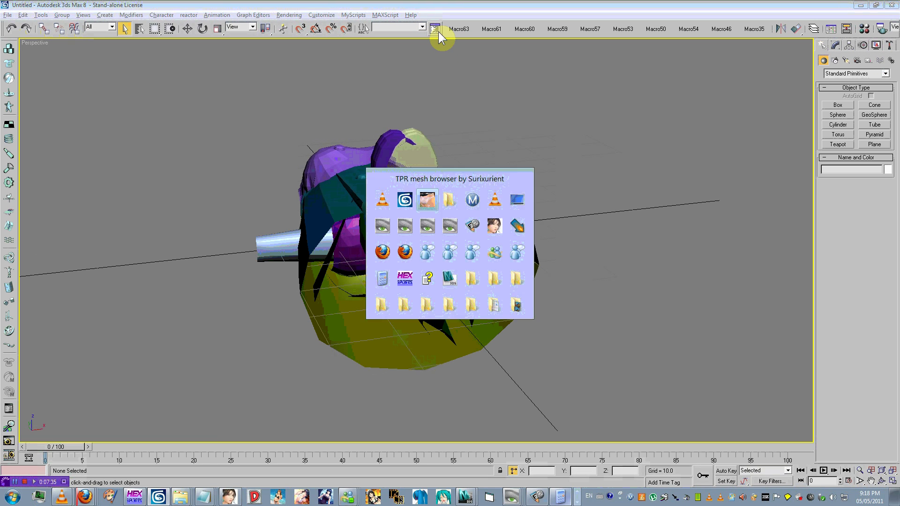
{"action": "left_click", "coordinate": [487, 266]}
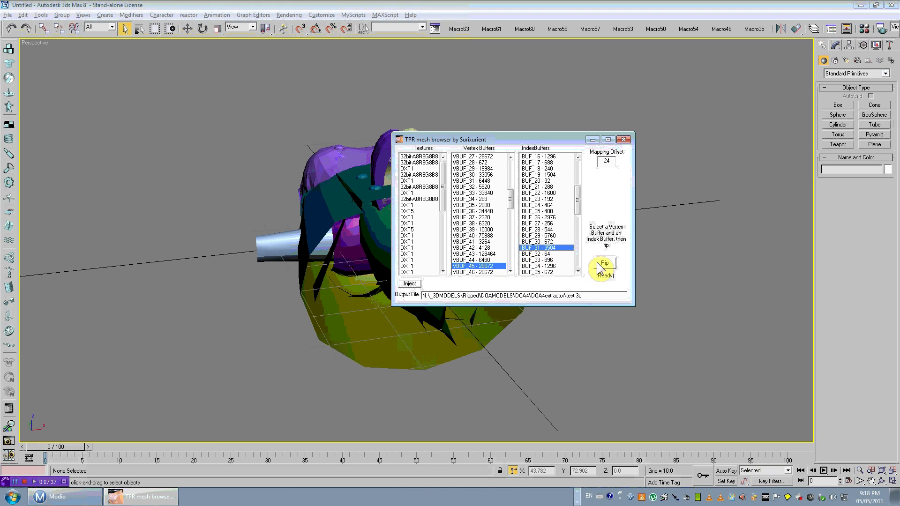
{"action": "left_click", "coordinate": [439, 29]}
{"action": "key", "text": "alt+Tab"}
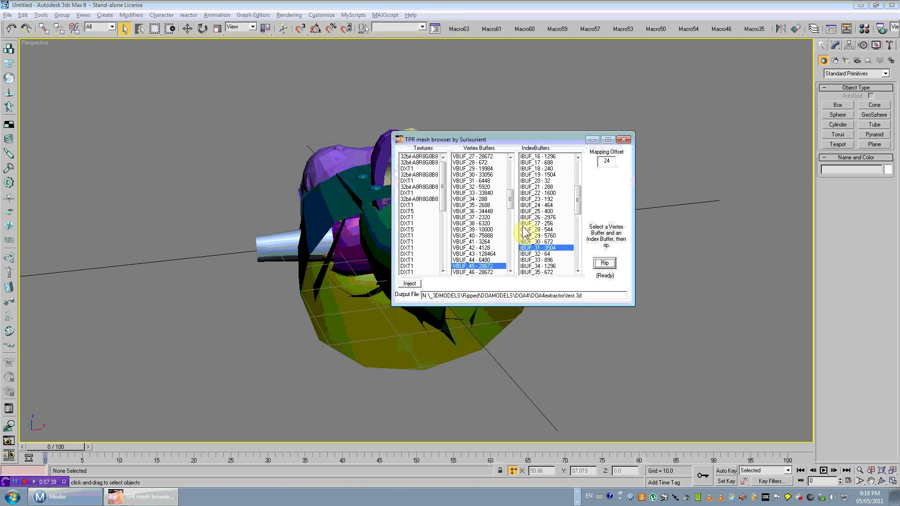
Try ripping VBUF_49 with IBUF_33 to test.3d.
{"action": "scroll", "coordinate": [514, 215], "scroll_direction": "down", "scroll_amount": 1}
{"action": "scroll", "coordinate": [514, 216], "scroll_direction": "down", "scroll_amount": 3}
{"action": "scroll", "coordinate": [581, 206], "scroll_direction": "down", "scroll_amount": 2}
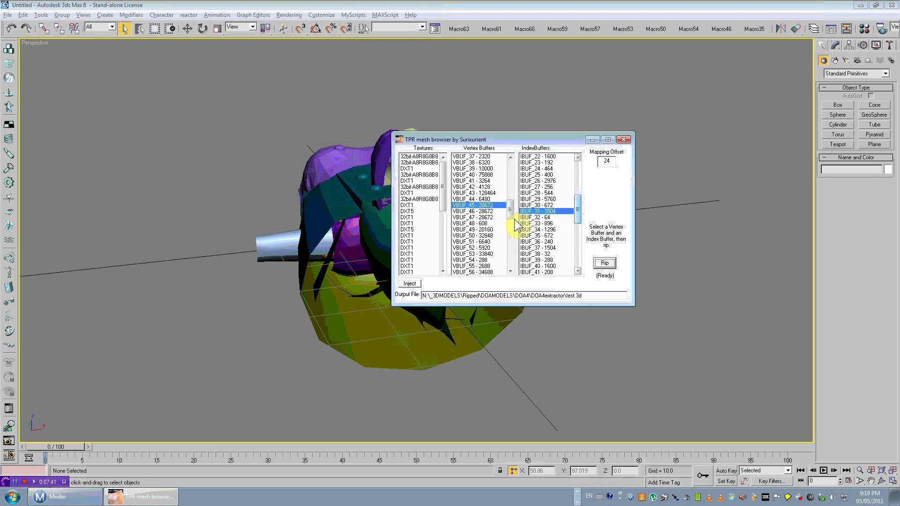
{"action": "left_click", "coordinate": [487, 212]}
{"action": "left_click", "coordinate": [486, 218]}
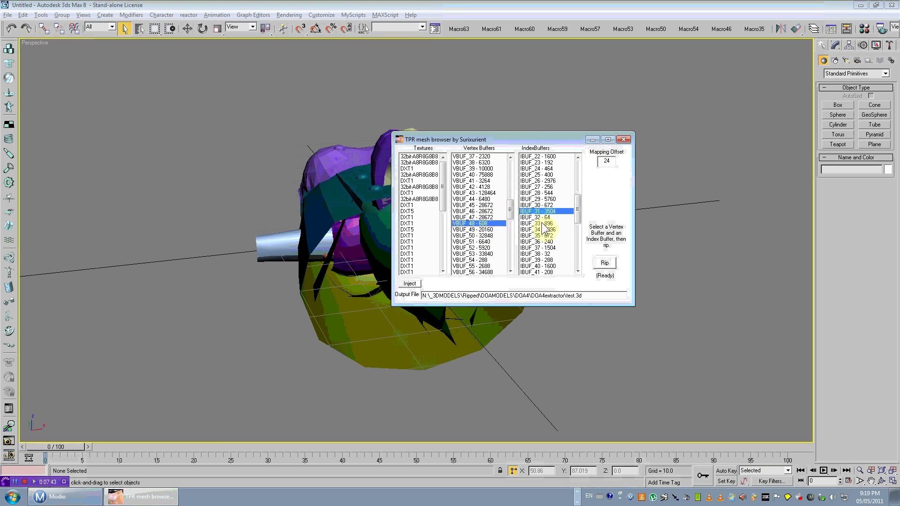
{"action": "left_click", "coordinate": [473, 230]}
{"action": "left_click", "coordinate": [553, 223]}
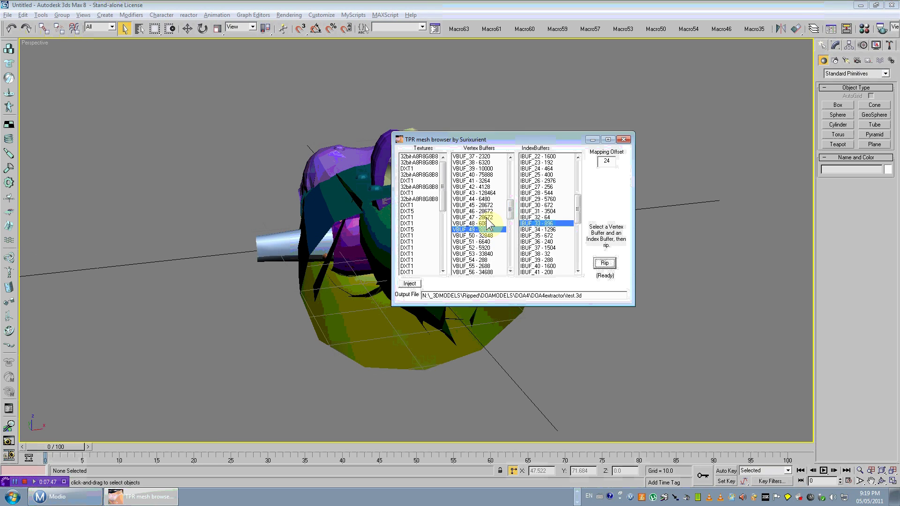
Rip VBUF_45 with IBUF_31 again and VBUF_48 with IBUF_32, importing each mesh into 3ds Max with the macro.
{"action": "left_click", "coordinate": [502, 206]}
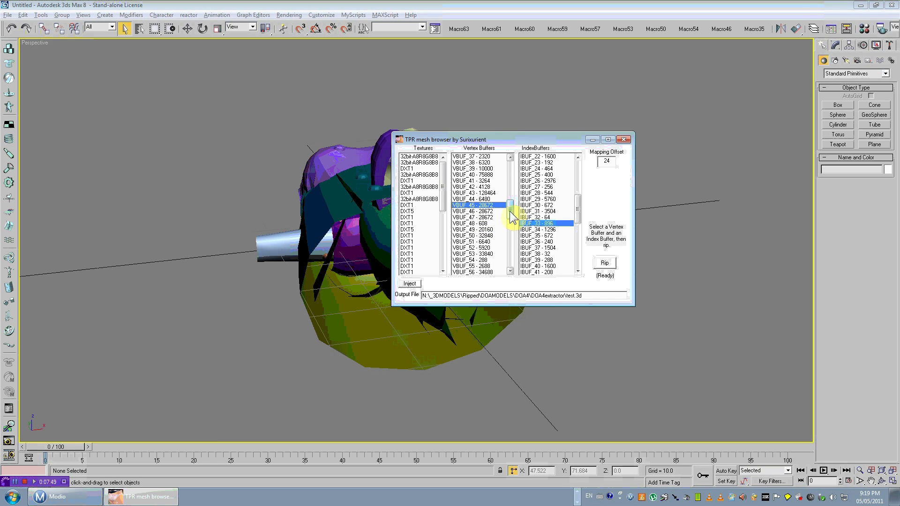
{"action": "left_click", "coordinate": [539, 210]}
{"action": "left_click", "coordinate": [604, 262]}
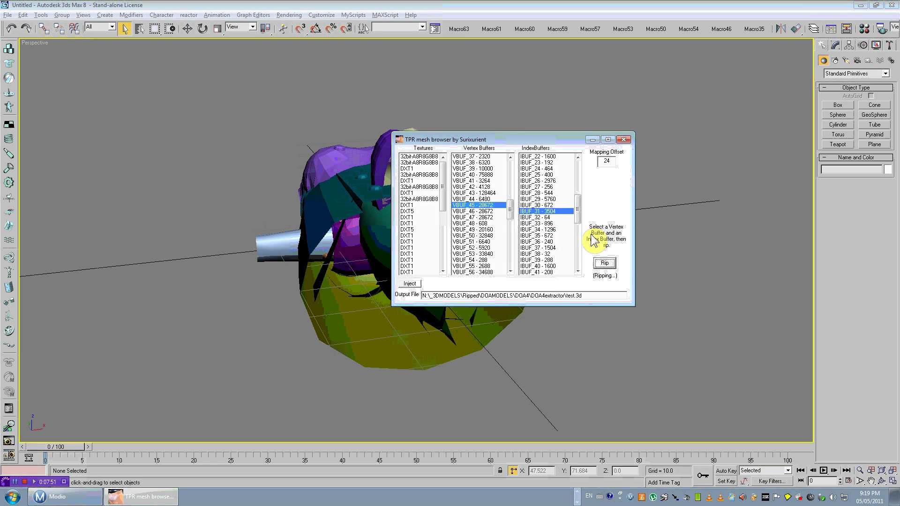
{"action": "left_click", "coordinate": [434, 29]}
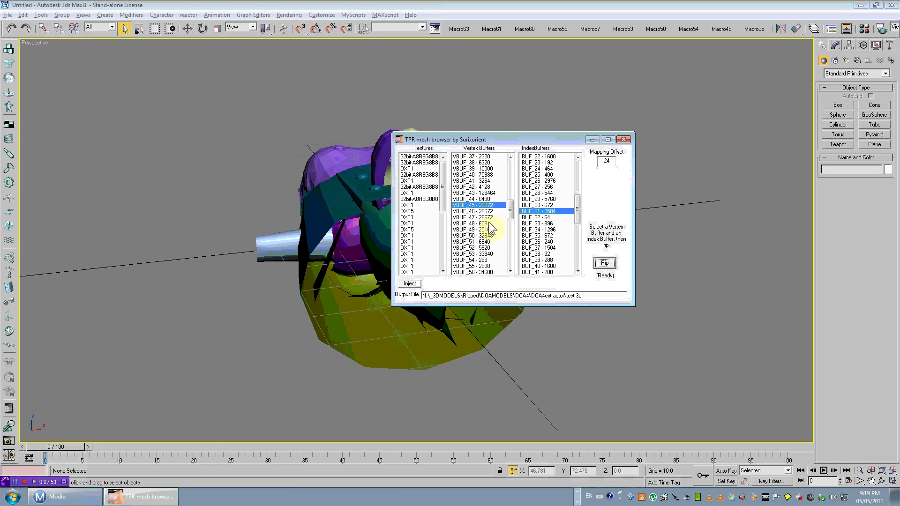
{"action": "left_click", "coordinate": [490, 224]}
{"action": "left_click", "coordinate": [543, 218]}
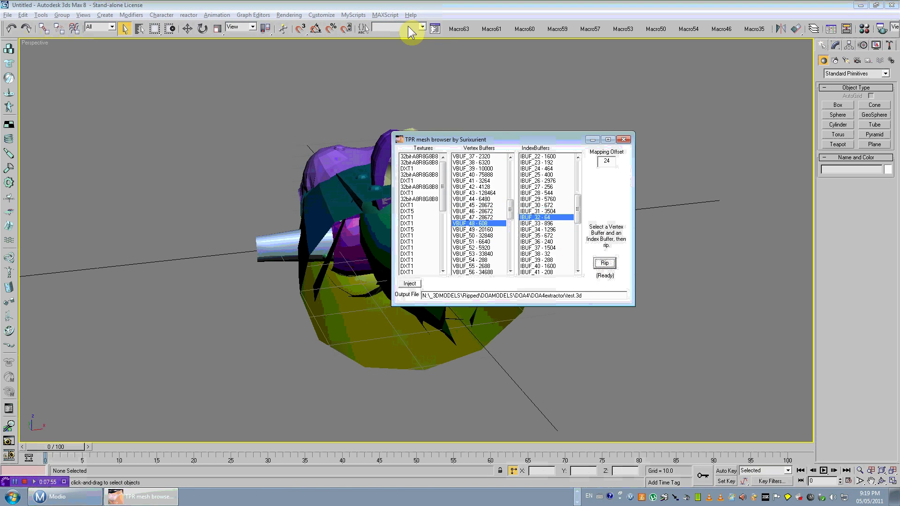
{"action": "left_click", "coordinate": [434, 28]}
Rip VBUF_49 with IBUF_33 and VBUF_50 with IBUF_34, importing each mesh into 3ds Max with the macro.
{"action": "left_click", "coordinate": [482, 229]}
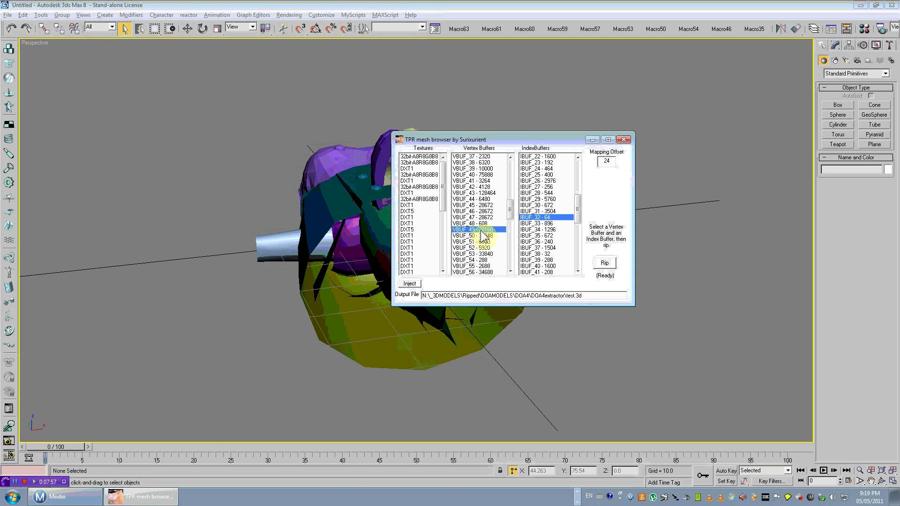
{"action": "left_click", "coordinate": [604, 263]}
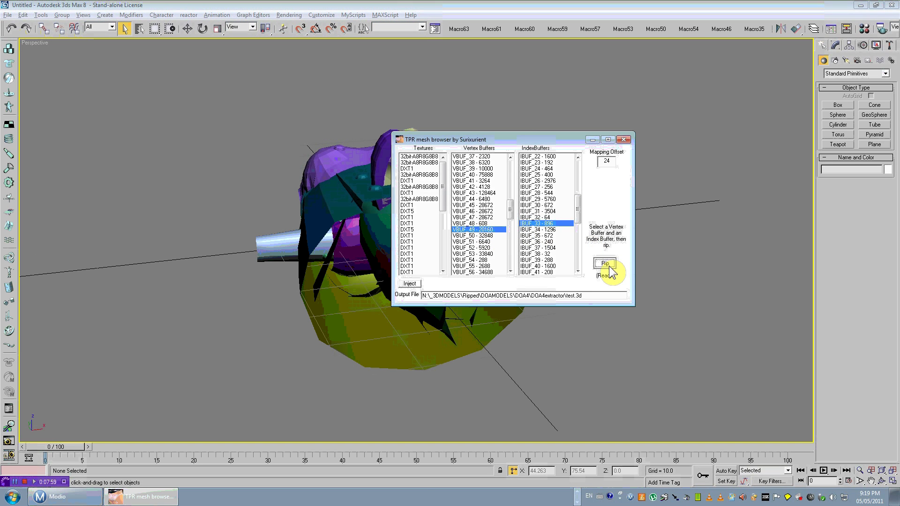
{"action": "left_click", "coordinate": [435, 28]}
{"action": "left_click", "coordinate": [479, 236]}
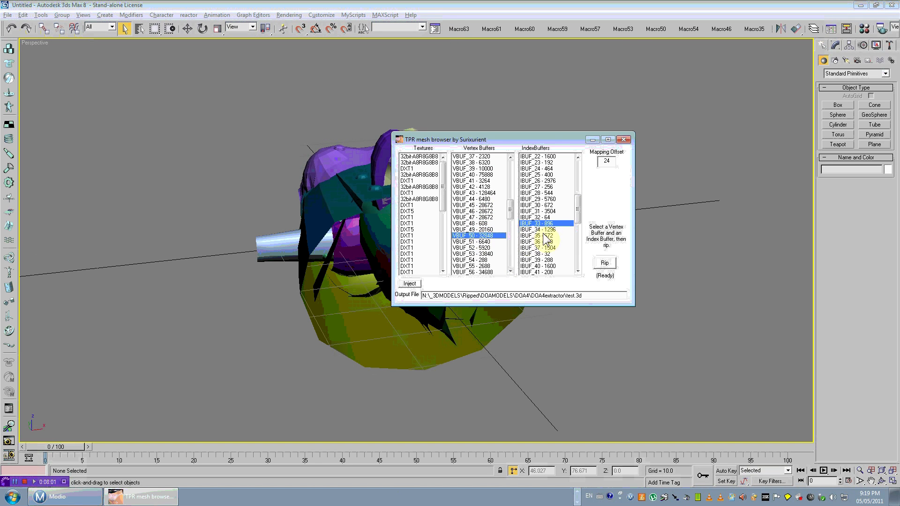
{"action": "left_click", "coordinate": [539, 229]}
{"action": "left_click", "coordinate": [606, 265]}
{"action": "left_click", "coordinate": [436, 28]}
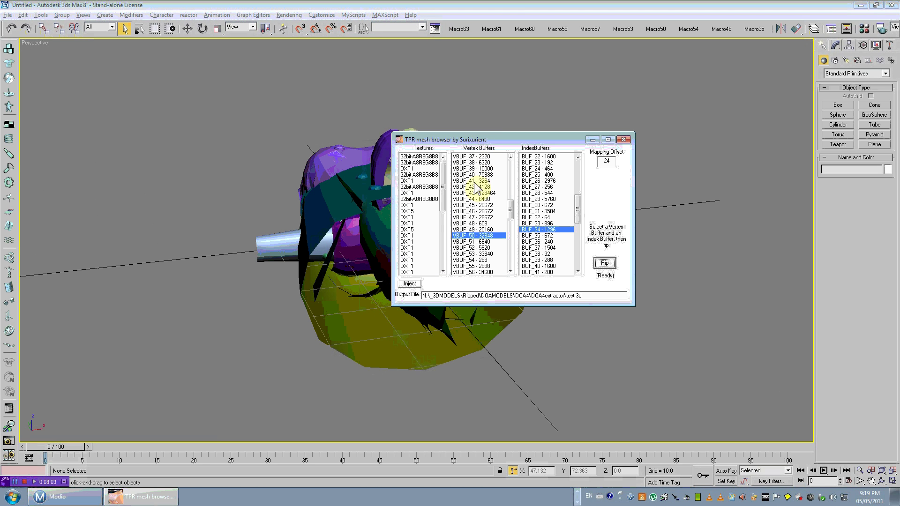
Rip VBUF_51 with IBUF_35 and VBUF_52 with IBUF_36, importing each mesh into 3ds Max with the macro.
{"action": "left_click", "coordinate": [473, 241]}
{"action": "left_click", "coordinate": [538, 236]}
{"action": "left_click", "coordinate": [604, 262]}
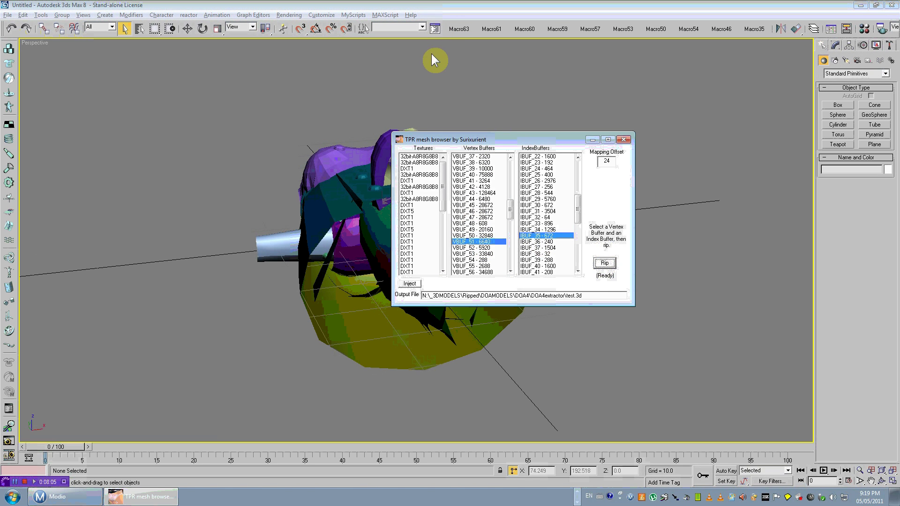
{"action": "left_click", "coordinate": [473, 247]}
{"action": "left_click", "coordinate": [537, 242]}
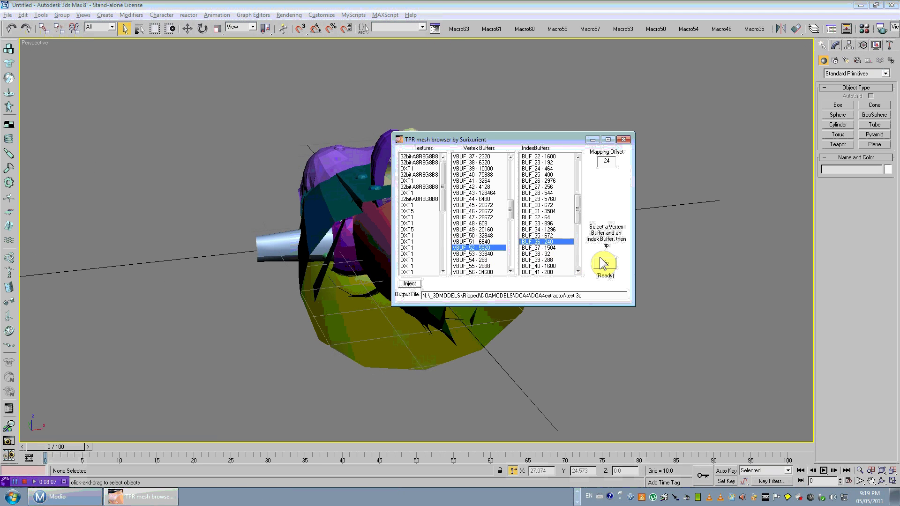
{"action": "left_click", "coordinate": [432, 28]}
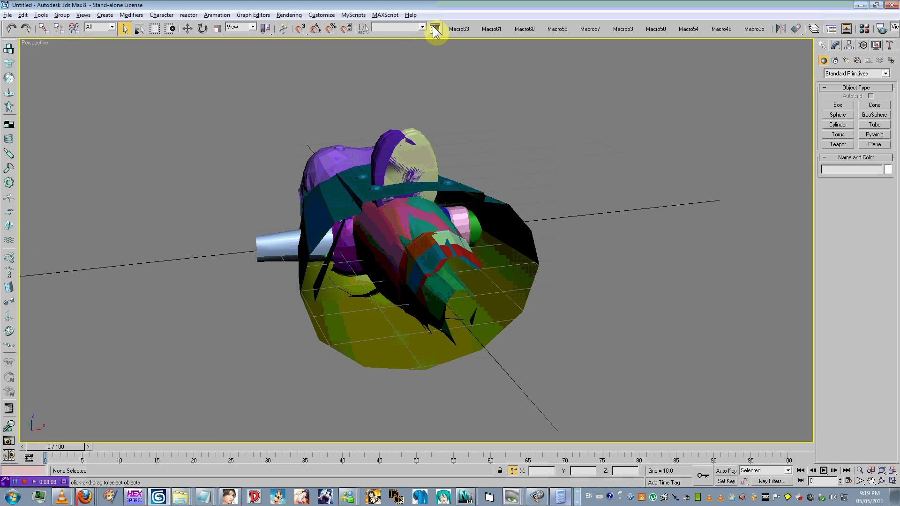
Rip VBUF_53 with IBUF_37 and VBUF_54 with IBUF_38, importing each mesh into 3ds Max with the macro.
{"action": "left_click", "coordinate": [492, 260]}
{"action": "left_click", "coordinate": [487, 254]}
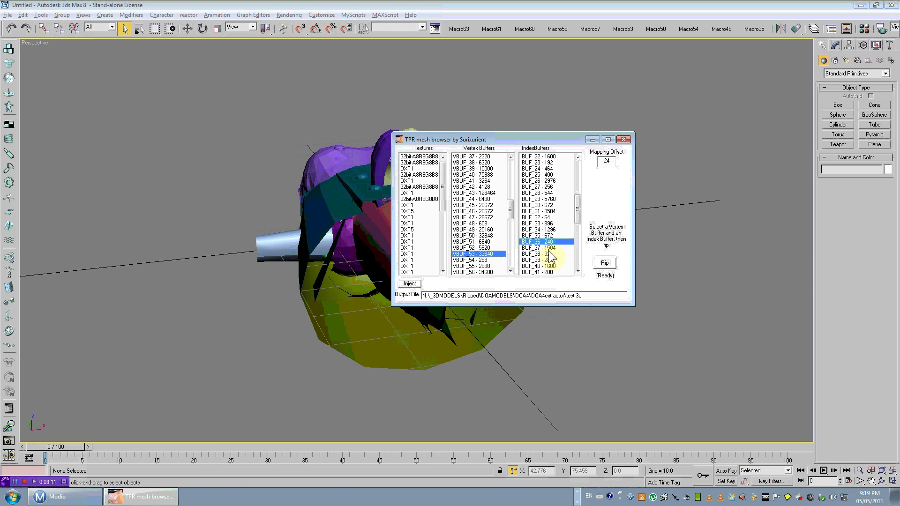
{"action": "left_click", "coordinate": [565, 247]}
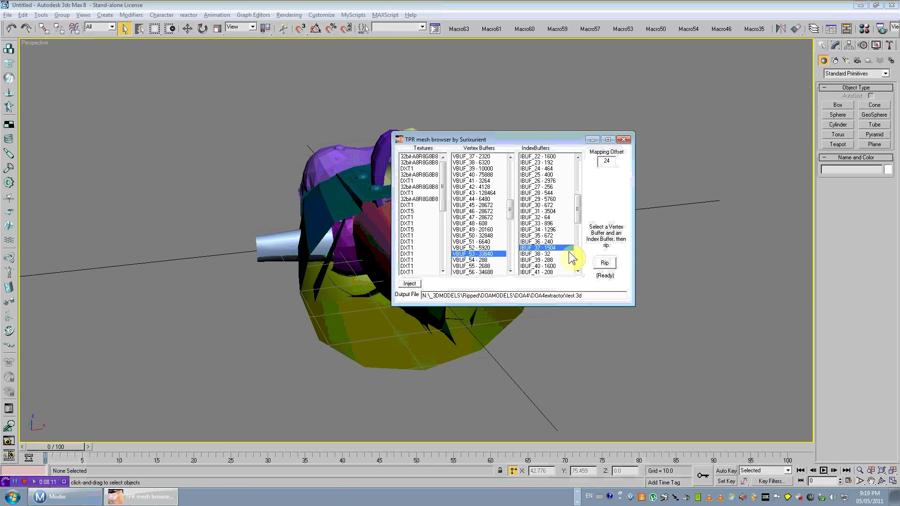
{"action": "left_click", "coordinate": [604, 263]}
{"action": "left_click", "coordinate": [434, 28]}
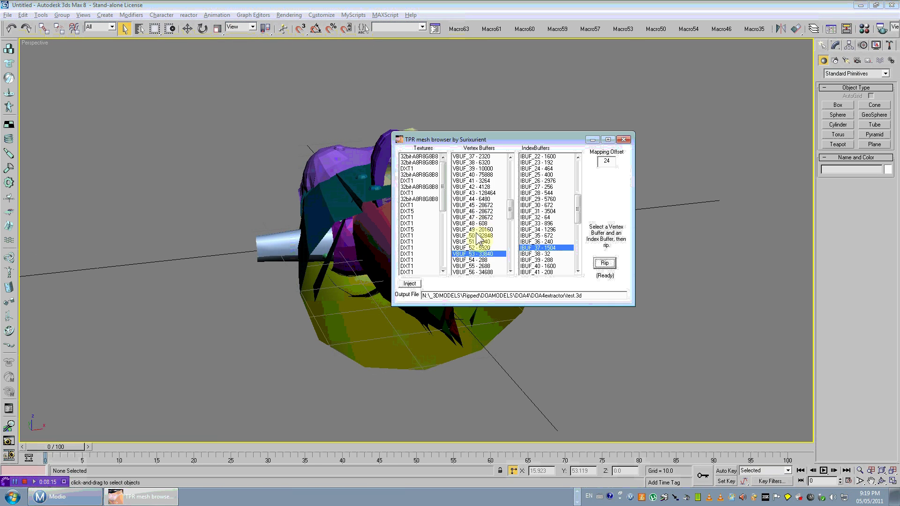
{"action": "left_click", "coordinate": [605, 263]}
{"action": "left_click", "coordinate": [435, 29]}
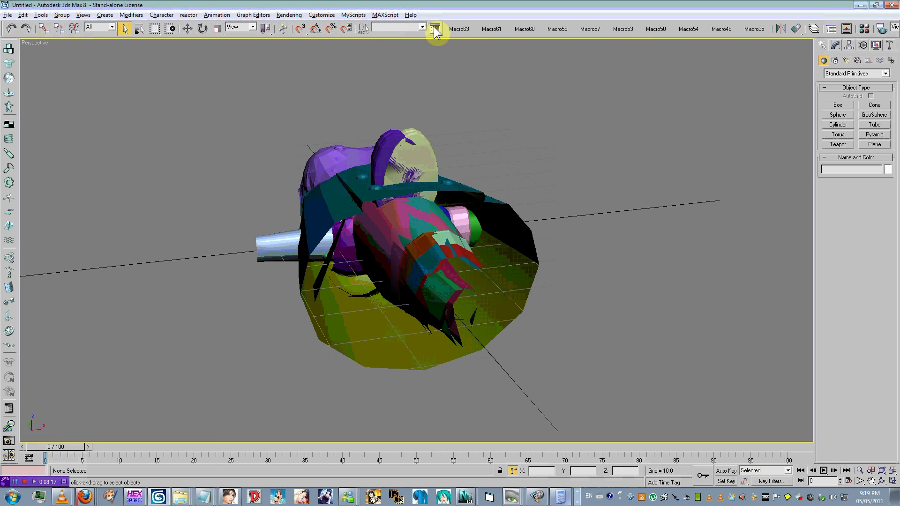
Rip VBUF_55 with IBUF_39 and VBUF_56 with IBUF_40, importing each mesh into 3ds Max with the macro.
{"action": "key", "text": "alt+Tab"}
{"action": "left_click", "coordinate": [496, 267]}
{"action": "left_click", "coordinate": [567, 261]}
{"action": "left_click", "coordinate": [609, 261]}
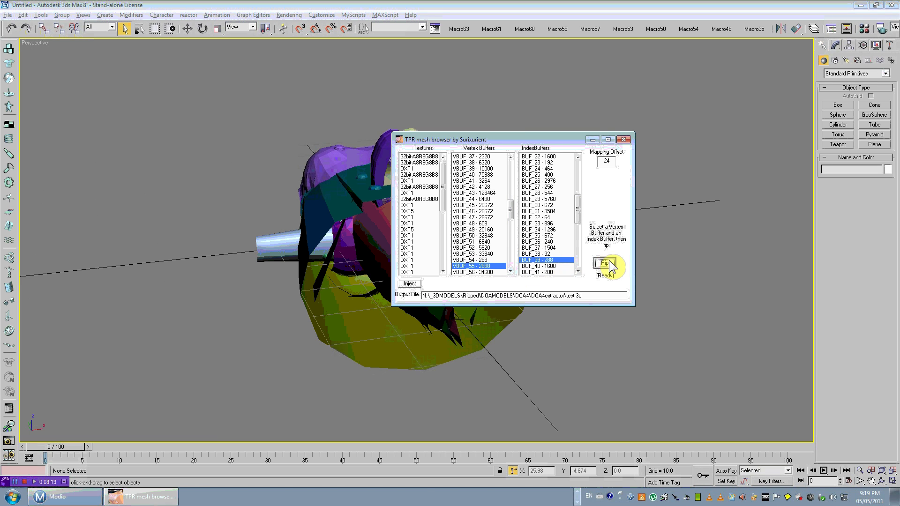
{"action": "left_click", "coordinate": [432, 30]}
{"action": "middle_click_drag", "start_coordinate": [364, 219], "coordinate": [395, 226], "text": "alt"}
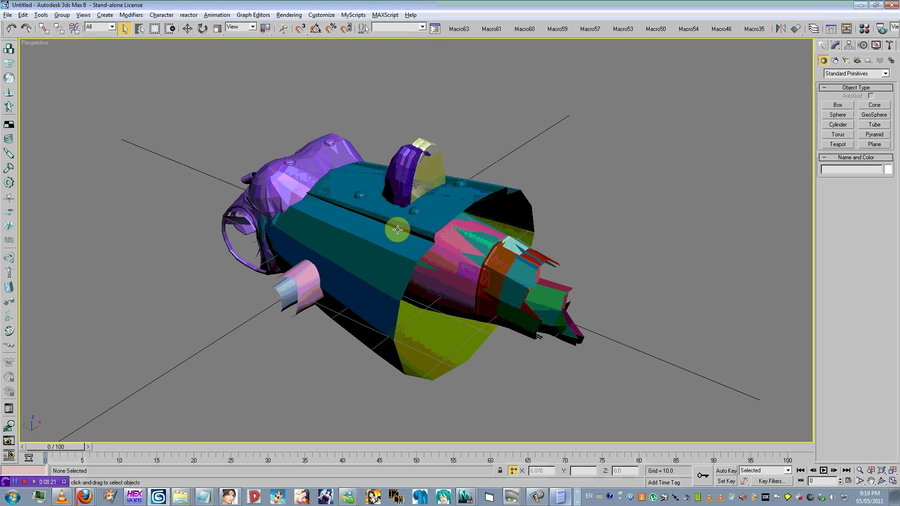
{"action": "key", "text": "alt+Tab"}
{"action": "left_click", "coordinate": [482, 272]}
{"action": "left_click", "coordinate": [541, 267]}
{"action": "left_click", "coordinate": [601, 264]}
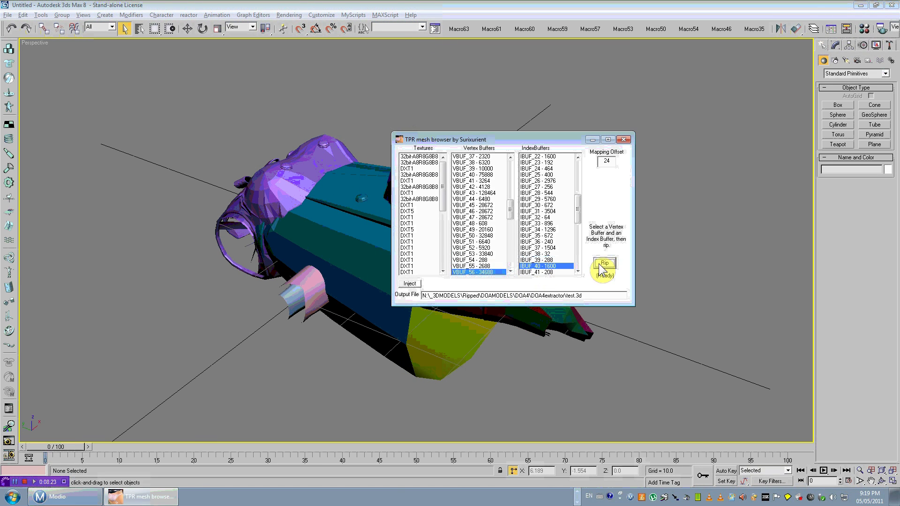
{"action": "left_click", "coordinate": [429, 27]}
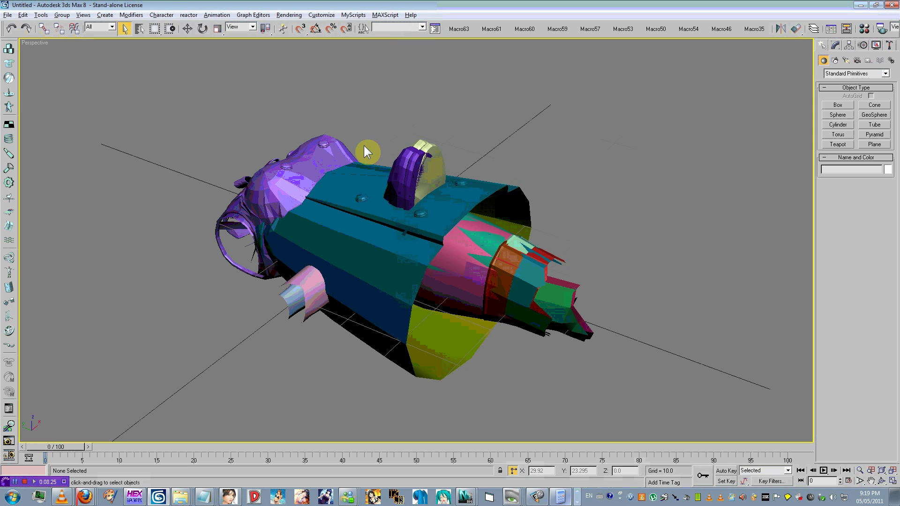
Rip VBUF_57 with IBUF_41 and VBUF_58 with IBUF_42, importing each mesh into 3ds Max with the macro.
{"action": "key", "text": "alt+Tab"}
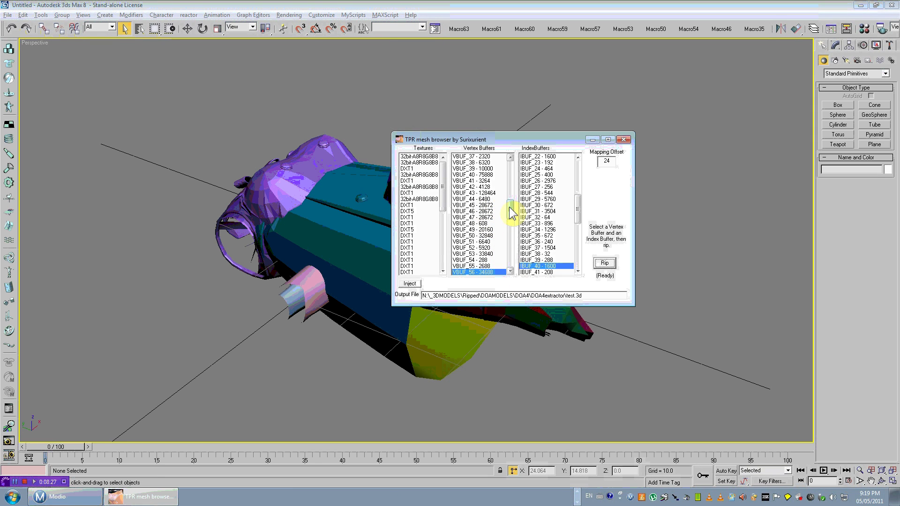
{"action": "left_click_drag", "start_coordinate": [509, 206], "coordinate": [509, 225]}
{"action": "left_click_drag", "start_coordinate": [580, 213], "coordinate": [579, 237]}
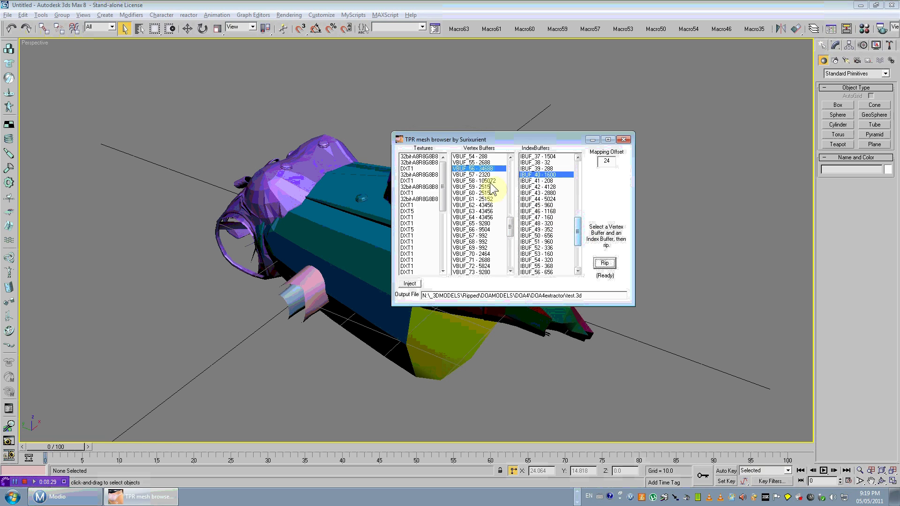
{"action": "left_click", "coordinate": [483, 175]}
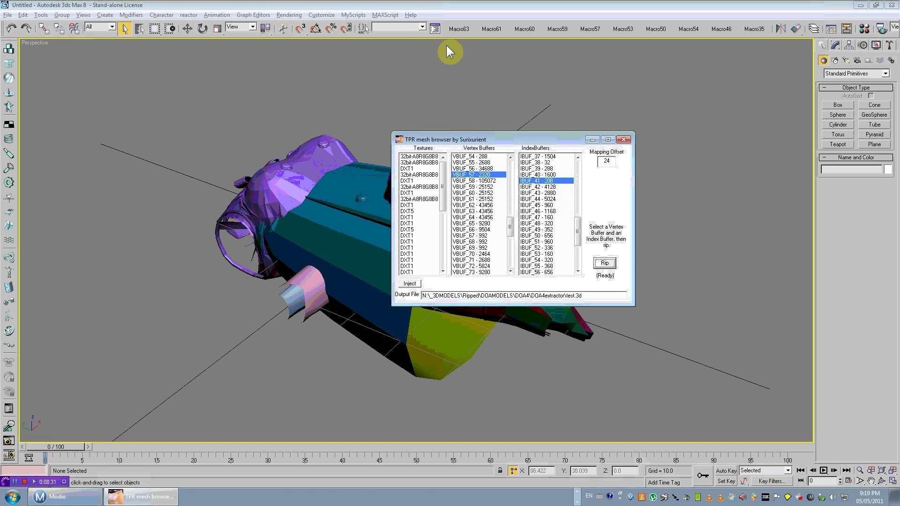
{"action": "left_click", "coordinate": [436, 29]}
{"action": "key", "text": "alt+Tab"}
{"action": "left_click", "coordinate": [479, 181]}
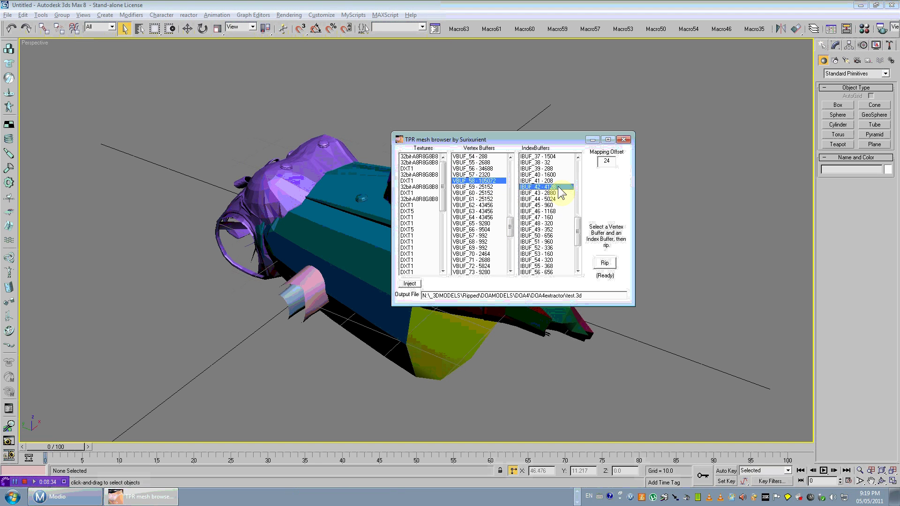
{"action": "left_click", "coordinate": [435, 29]}
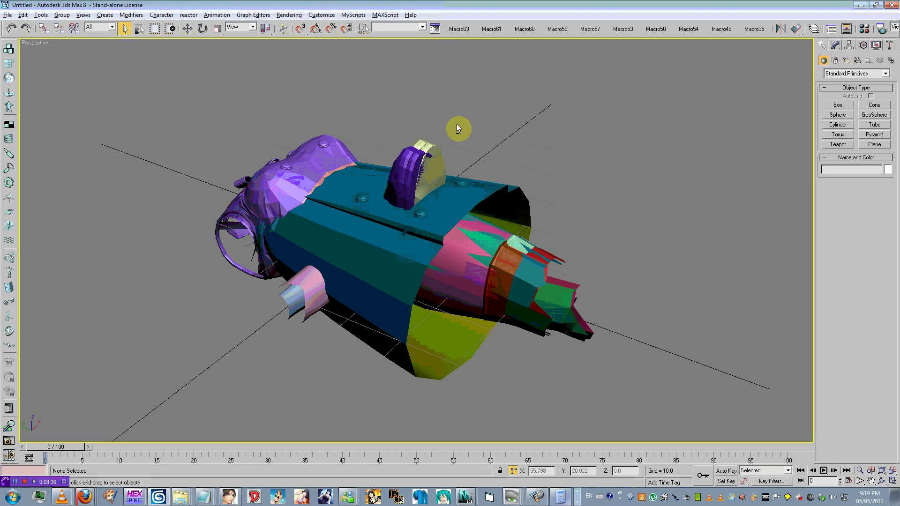
Rip VBUF_59 with the next index buffer, import the mesh into 3ds Max with the macro, and inspect the upper part of the model.
{"action": "key", "text": "alt+Tab"}
{"action": "left_click", "coordinate": [483, 187]}
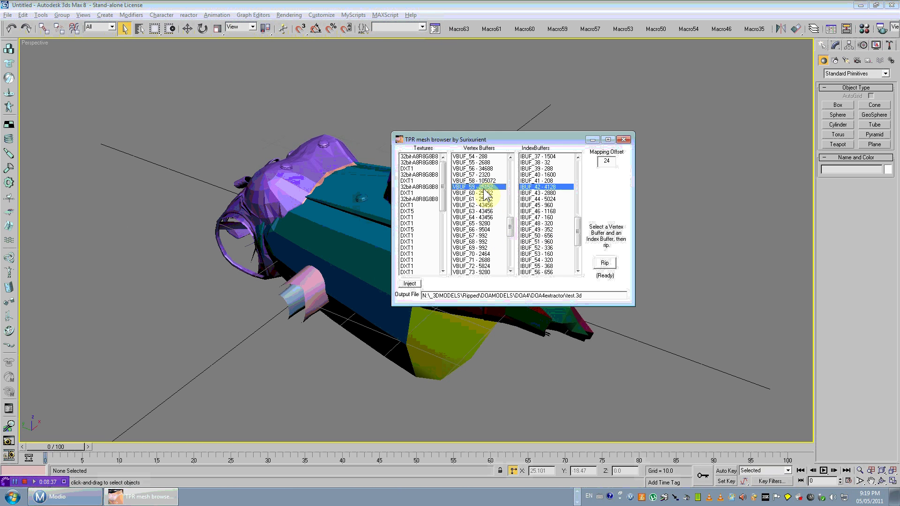
{"action": "left_click", "coordinate": [604, 263]}
{"action": "left_click", "coordinate": [434, 29]}
{"action": "middle_click_drag", "start_coordinate": [281, 189], "coordinate": [304, 236], "text": "alt"}
{"action": "scroll", "coordinate": [305, 236], "scroll_direction": "up", "scroll_amount": 4}
{"action": "middle_click_drag", "start_coordinate": [305, 236], "coordinate": [390, 308]}
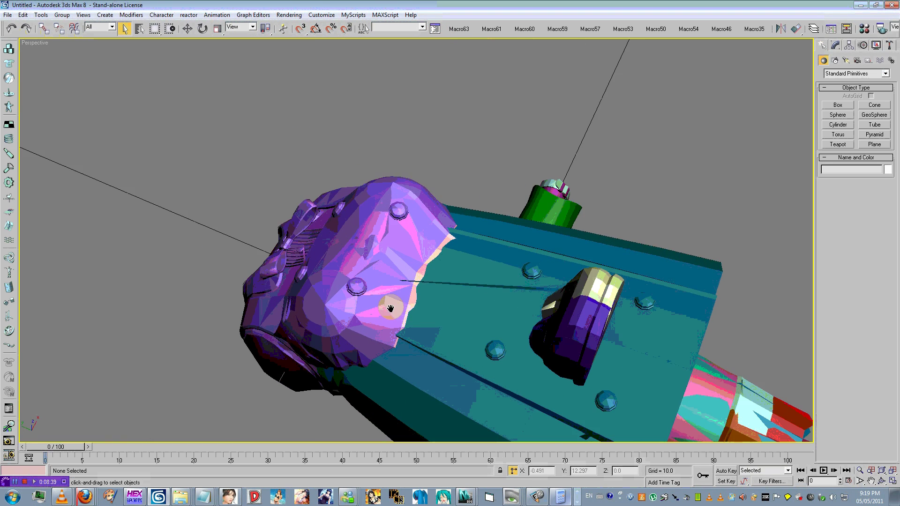
Move the duplicate torso mesh away from the model and delete it.
{"action": "left_click", "coordinate": [187, 29]}
{"action": "left_click_drag", "start_coordinate": [311, 195], "coordinate": [94, 231]}
{"action": "scroll", "coordinate": [256, 274], "scroll_direction": "down", "scroll_amount": 4}
{"action": "middle_click_drag", "start_coordinate": [255, 273], "coordinate": [241, 297], "text": "alt"}
{"action": "left_click_drag", "start_coordinate": [402, 257], "coordinate": [412, 118]}
{"action": "key", "text": "ctrl+z"}
{"action": "left_click", "coordinate": [247, 223]}
{"action": "key", "text": "Delete"}
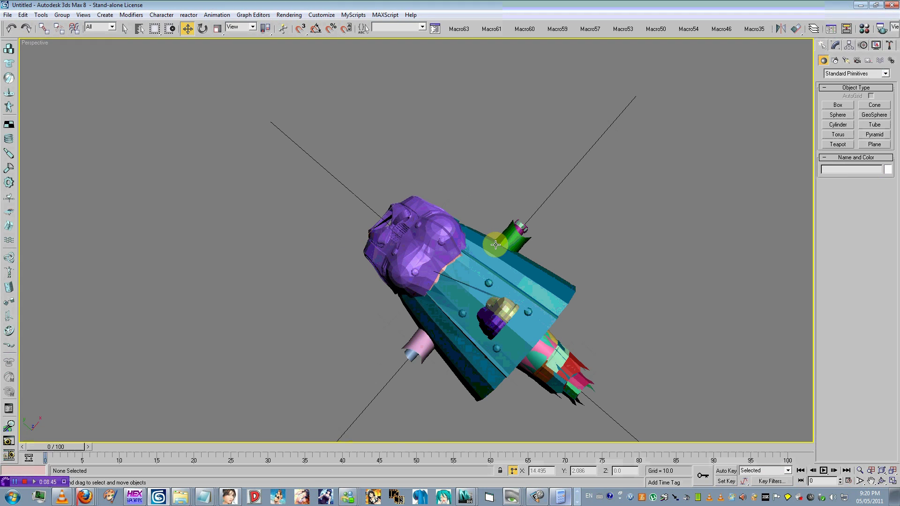
Switch to the TPR mesh browser and move its window clear of the model.
{"action": "middle_click_drag", "start_coordinate": [609, 246], "coordinate": [553, 400], "text": "alt"}
{"action": "key", "text": "alt+Tab"}
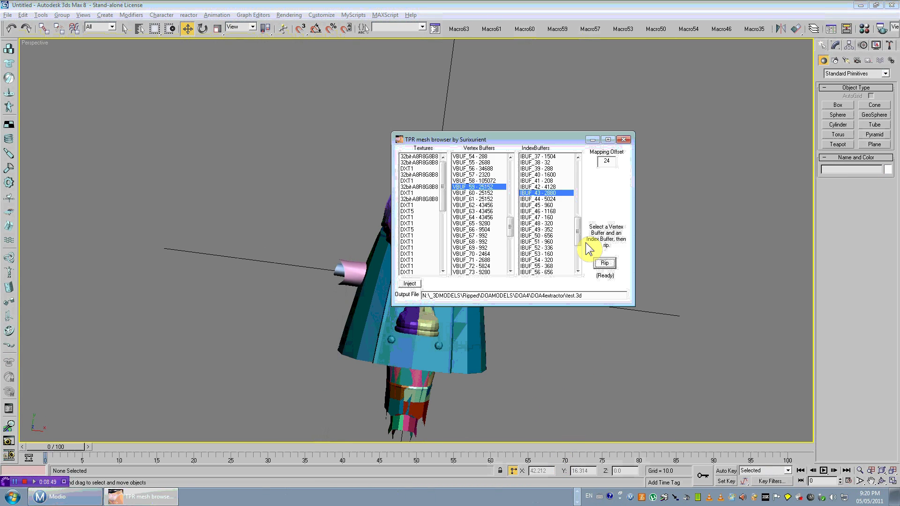
{"action": "left_click_drag", "start_coordinate": [494, 137], "coordinate": [678, 195]}
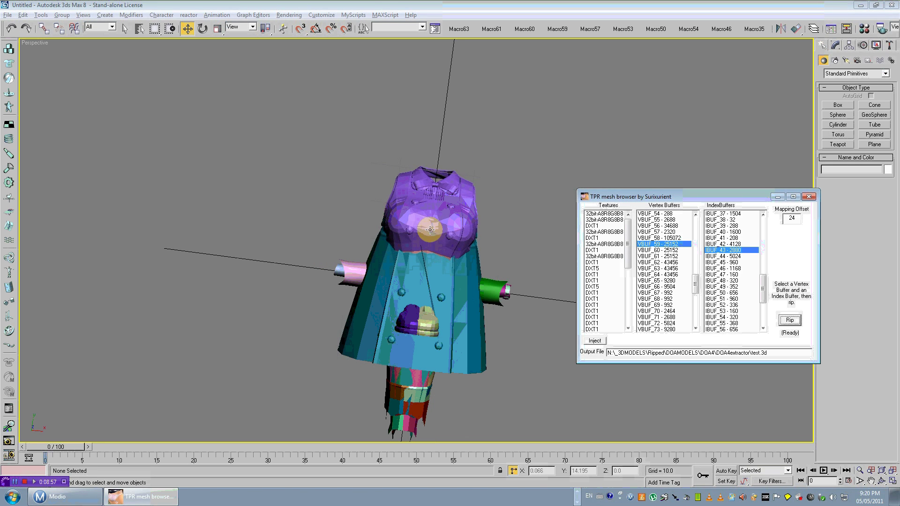
Move the two purple torso meshes up along the body, clear of the skirt.
{"action": "left_click_drag", "start_coordinate": [432, 229], "coordinate": [434, 133]}
{"action": "key", "text": "ctrl+z"}
{"action": "left_click_drag", "start_coordinate": [433, 227], "coordinate": [449, 120]}
{"action": "key", "text": "ctrl+z"}
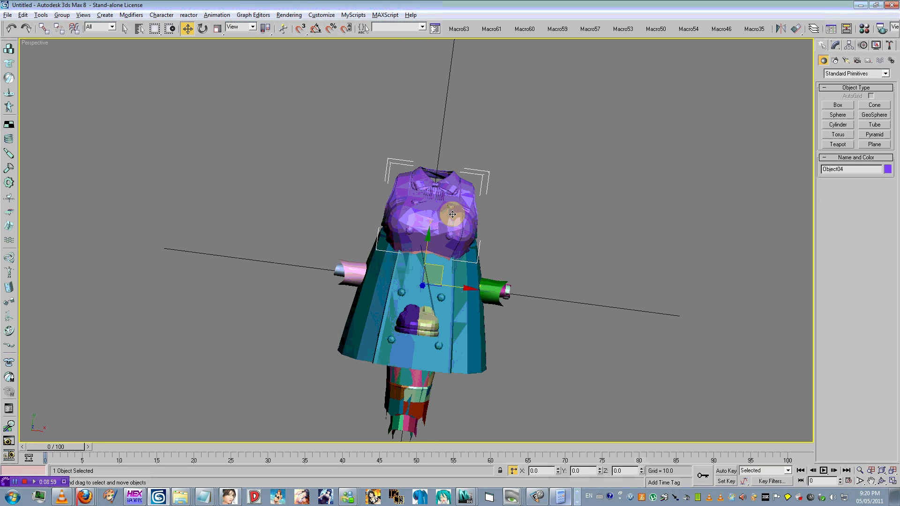
{"action": "middle_click_drag", "start_coordinate": [456, 207], "coordinate": [450, 236]}
{"action": "left_click_drag", "start_coordinate": [408, 239], "coordinate": [424, 125]}
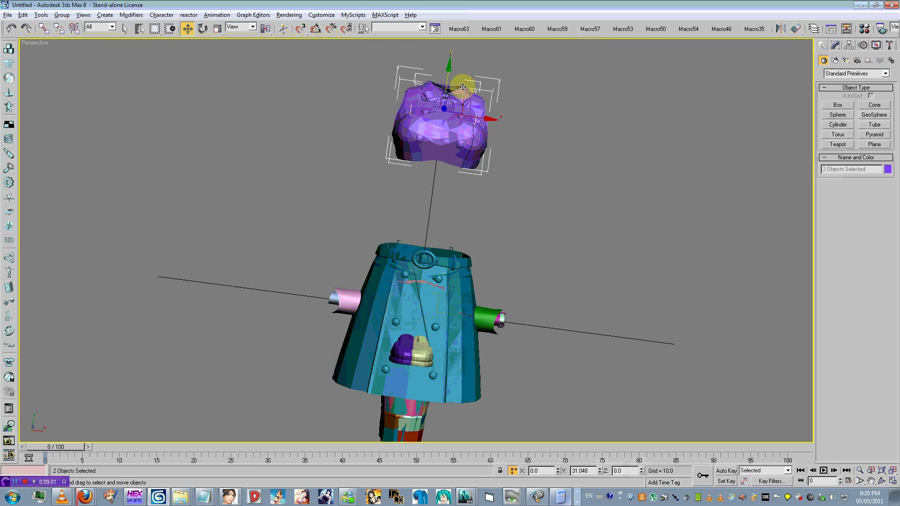
Select both teal skirt meshes and slide them down the body to expose the pink waist mesh.
{"action": "left_click", "coordinate": [438, 258]}
{"action": "left_click_drag", "start_coordinate": [437, 259], "coordinate": [426, 389]}
{"action": "key", "text": "ctrl+z"}
{"action": "left_click", "coordinate": [455, 271], "text": "ctrl"}
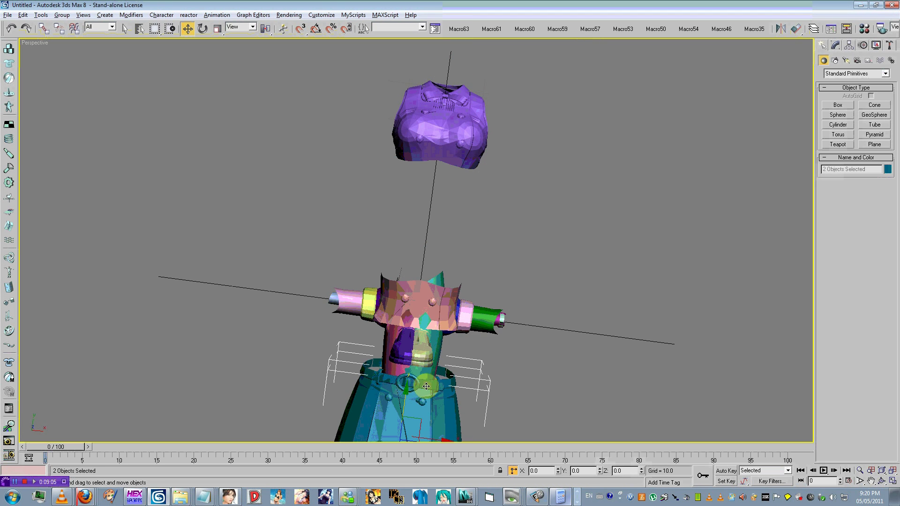
{"action": "scroll", "coordinate": [438, 310], "scroll_direction": "up", "scroll_amount": 3}
{"action": "middle_click_drag", "start_coordinate": [427, 377], "coordinate": [416, 251]}
{"action": "key", "text": "ctrl+z"}
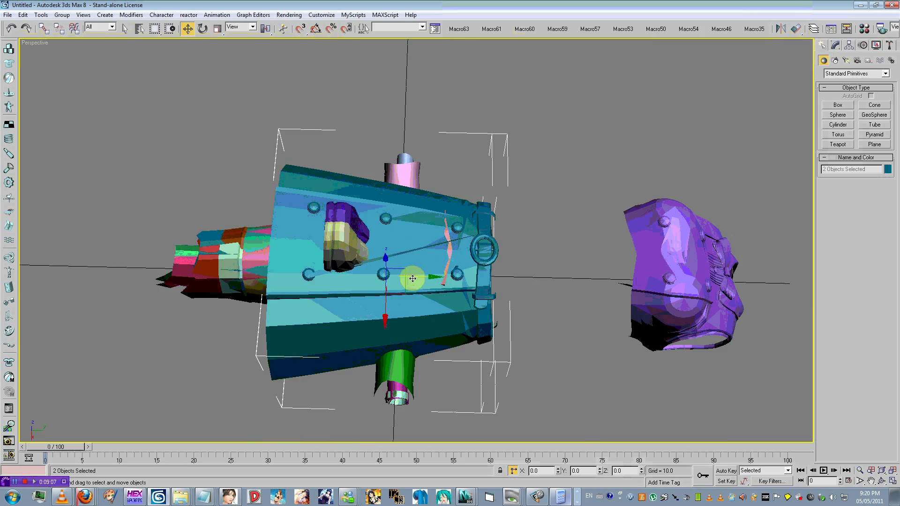
{"action": "left_click_drag", "start_coordinate": [412, 277], "coordinate": [302, 274]}
Examine how the skirt meshes meet the waist in wireframe display.
{"action": "middle_click_drag", "start_coordinate": [309, 271], "coordinate": [381, 133], "text": "alt"}
{"action": "scroll", "coordinate": [381, 132], "scroll_direction": "up", "scroll_amount": 4}
{"action": "mouse_move", "coordinate": [539, 245]}
{"action": "middle_mouse_down", "text": "alt"}
{"action": "mouse_move", "coordinate": [506, 262]}
{"action": "mouse_move", "coordinate": [562, 198]}
{"action": "middle_mouse_up", "text": "alt"}
{"action": "scroll", "coordinate": [562, 199], "scroll_direction": "up", "scroll_amount": 3}
{"action": "key", "text": "F3"}
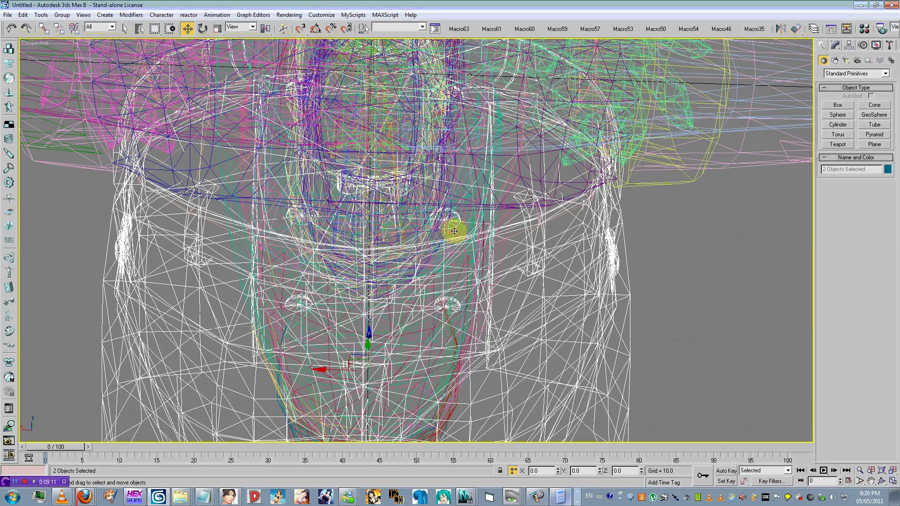
{"action": "mouse_move", "coordinate": [455, 231]}
{"action": "middle_mouse_down", "text": "alt"}
{"action": "mouse_move", "coordinate": [422, 265]}
{"action": "mouse_move", "coordinate": [463, 210]}
{"action": "mouse_move", "coordinate": [491, 205]}
{"action": "mouse_move", "coordinate": [477, 200]}
{"action": "mouse_move", "coordinate": [405, 268]}
{"action": "mouse_move", "coordinate": [528, 170]}
{"action": "middle_mouse_up", "text": "alt"}
{"action": "scroll", "coordinate": [481, 201], "scroll_direction": "up", "scroll_amount": 2}
{"action": "scroll", "coordinate": [476, 206], "scroll_direction": "down", "scroll_amount": 8}
Return to shaded display, select all meshes and convert them to Editable Patch.
{"action": "key", "text": "ctrl+a"}
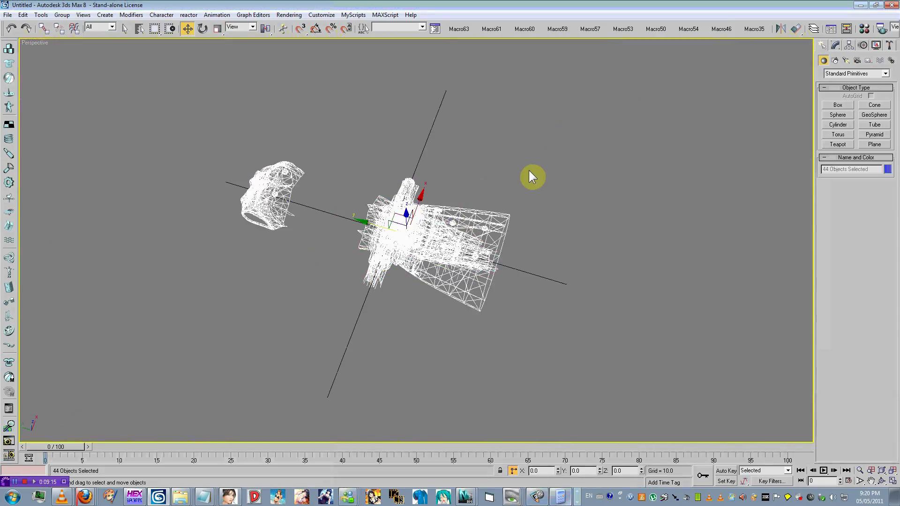
{"action": "key", "text": "F3"}
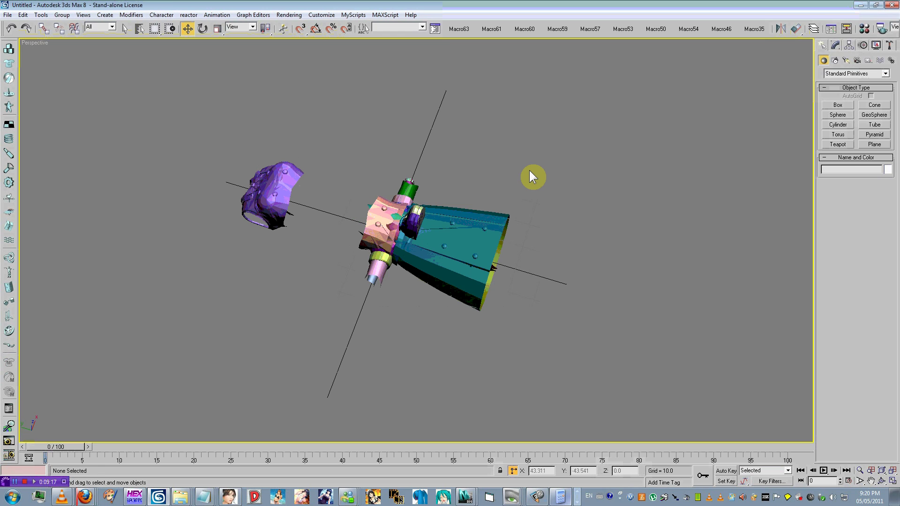
{"action": "right_click", "coordinate": [500, 178]}
{"action": "right_click", "coordinate": [479, 173]}
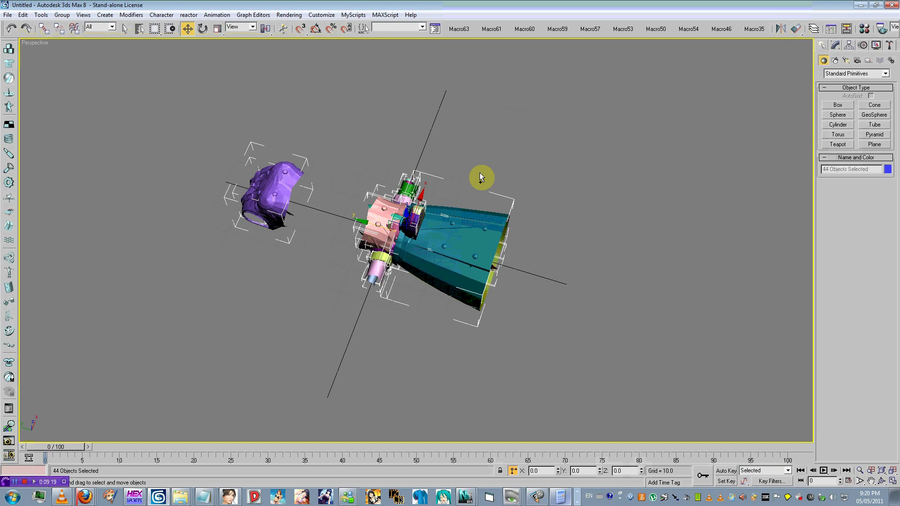
{"action": "right_click", "coordinate": [479, 172]}
{"action": "mouse_move", "coordinate": [497, 240]}
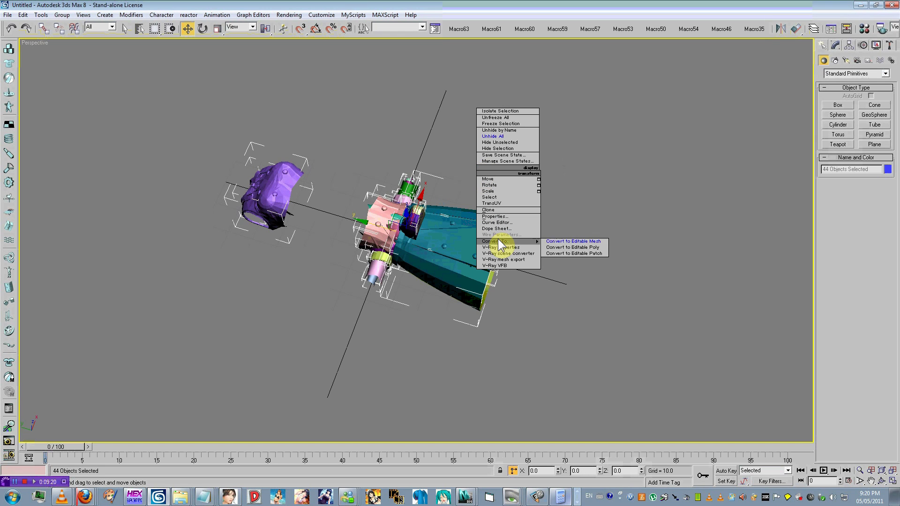
{"action": "left_click", "coordinate": [564, 252]}
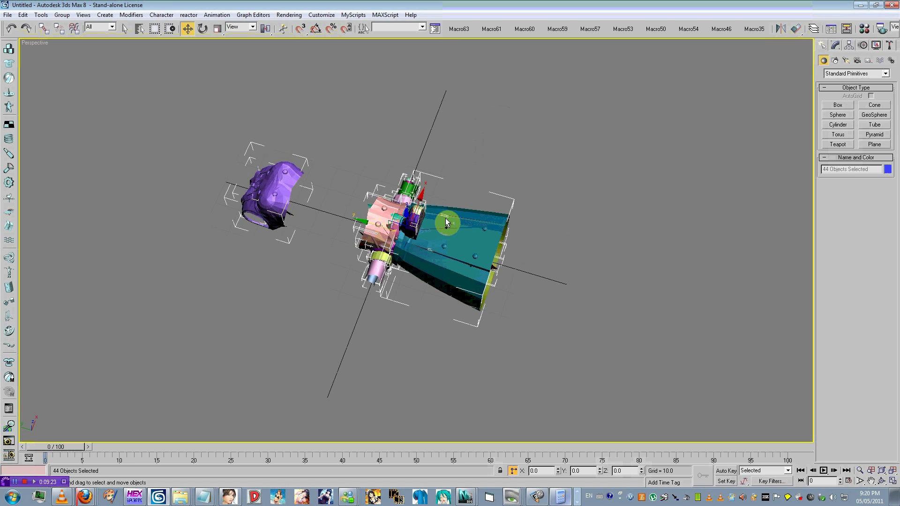
Convert all selected meshes to Editable Poly and finally to Editable Mesh, and clear the selection.
{"action": "right_click", "coordinate": [473, 245]}
{"action": "mouse_move", "coordinate": [501, 313]}
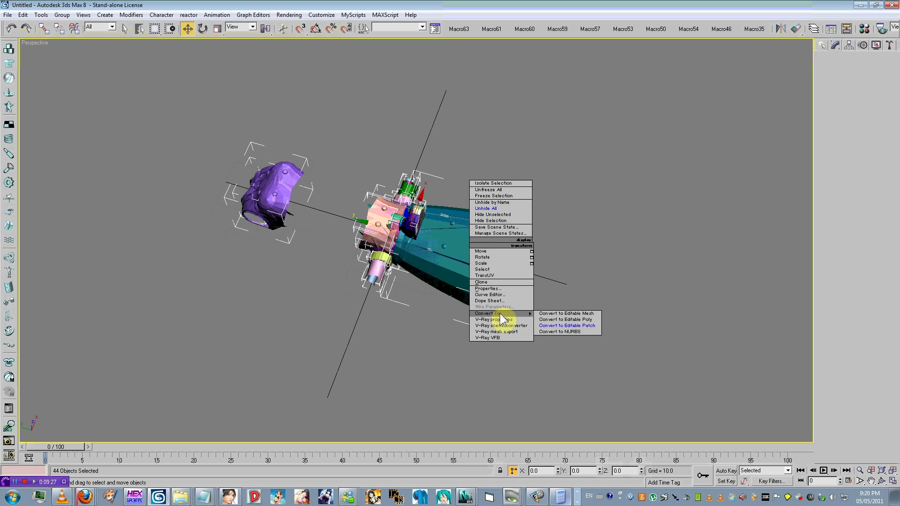
{"action": "left_click", "coordinate": [563, 319]}
{"action": "right_click", "coordinate": [519, 270]}
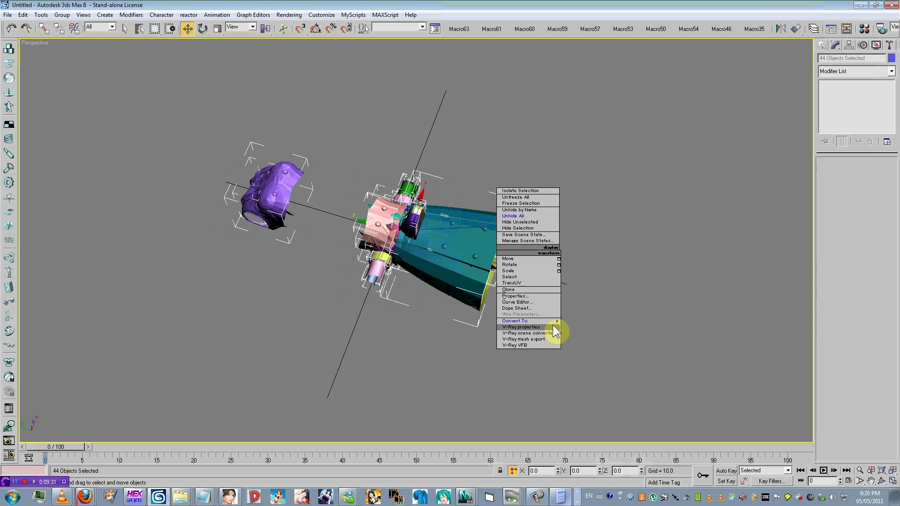
{"action": "left_click", "coordinate": [584, 325]}
{"action": "left_click", "coordinate": [584, 261]}
Examine the detached purple torso mesh and its open edges from several angles.
{"action": "scroll", "coordinate": [422, 245], "scroll_direction": "up", "scroll_amount": 3}
{"action": "scroll", "coordinate": [472, 257], "scroll_direction": "up", "scroll_amount": 5}
{"action": "middle_click_drag", "start_coordinate": [422, 245], "coordinate": [508, 211]}
{"action": "scroll", "coordinate": [353, 247], "scroll_direction": "down", "scroll_amount": 6}
{"action": "scroll", "coordinate": [463, 238], "scroll_direction": "up", "scroll_amount": 3}
{"action": "scroll", "coordinate": [387, 181], "scroll_direction": "up", "scroll_amount": 5}
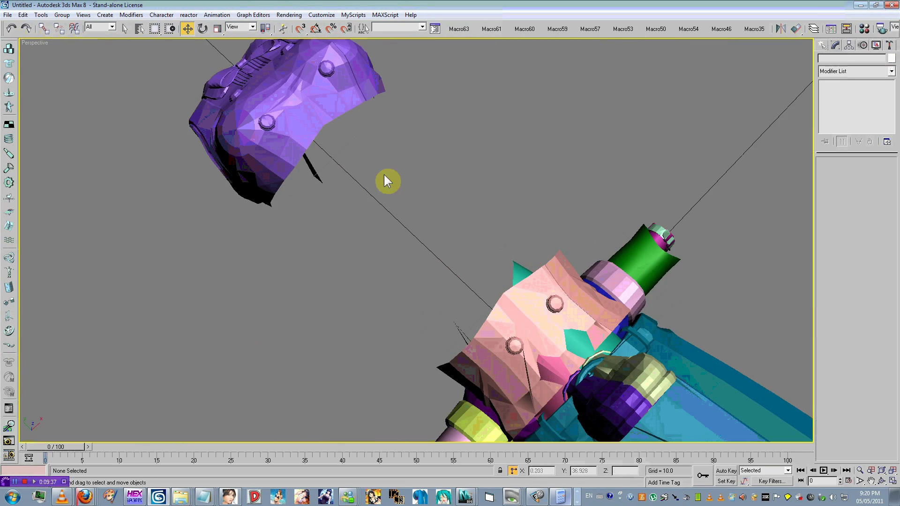
{"action": "scroll", "coordinate": [405, 253], "scroll_direction": "down", "scroll_amount": 5}
{"action": "scroll", "coordinate": [404, 253], "scroll_direction": "up", "scroll_amount": 3}
{"action": "middle_click_drag", "start_coordinate": [405, 253], "coordinate": [616, 186], "text": "alt"}
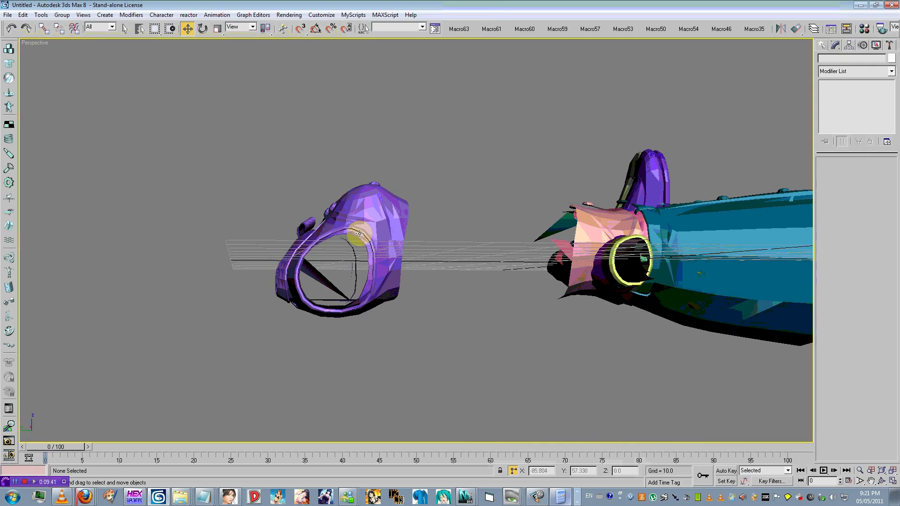
{"action": "left_click", "coordinate": [317, 287]}
{"action": "scroll", "coordinate": [317, 287], "scroll_direction": "up", "scroll_amount": 3}
{"action": "middle_click_drag", "start_coordinate": [317, 286], "coordinate": [364, 342]}
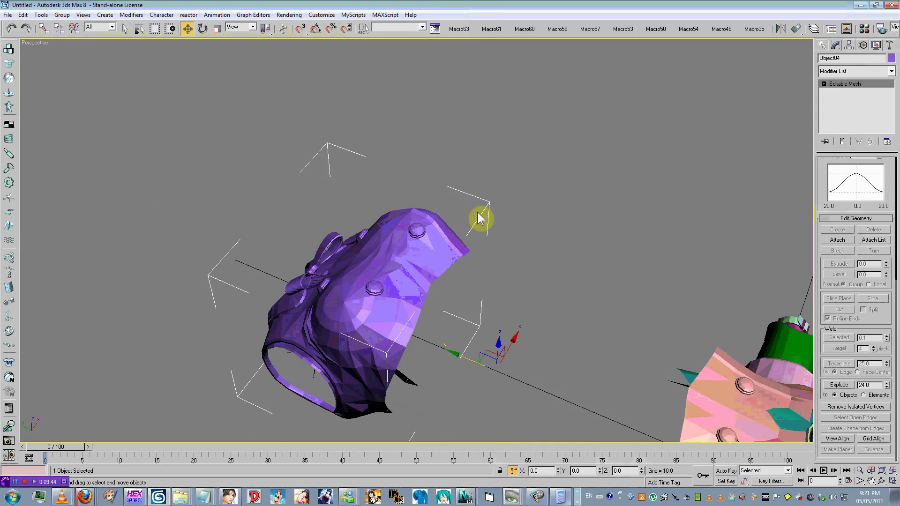
{"action": "scroll", "coordinate": [408, 215], "scroll_direction": "down", "scroll_amount": 5}
{"action": "scroll", "coordinate": [400, 225], "scroll_direction": "up", "scroll_amount": 4}
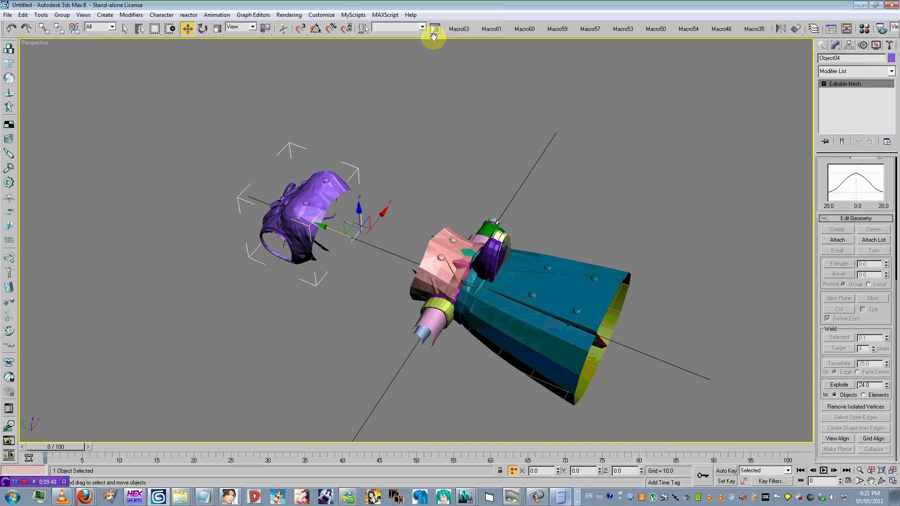
Examine the skirt opening and the leg meshes inside it from several angles.
{"action": "left_click_drag", "start_coordinate": [676, 156], "coordinate": [279, 310]}
{"action": "scroll", "coordinate": [516, 313], "scroll_direction": "up", "scroll_amount": 3}
{"action": "middle_click_drag", "start_coordinate": [516, 313], "coordinate": [442, 245]}
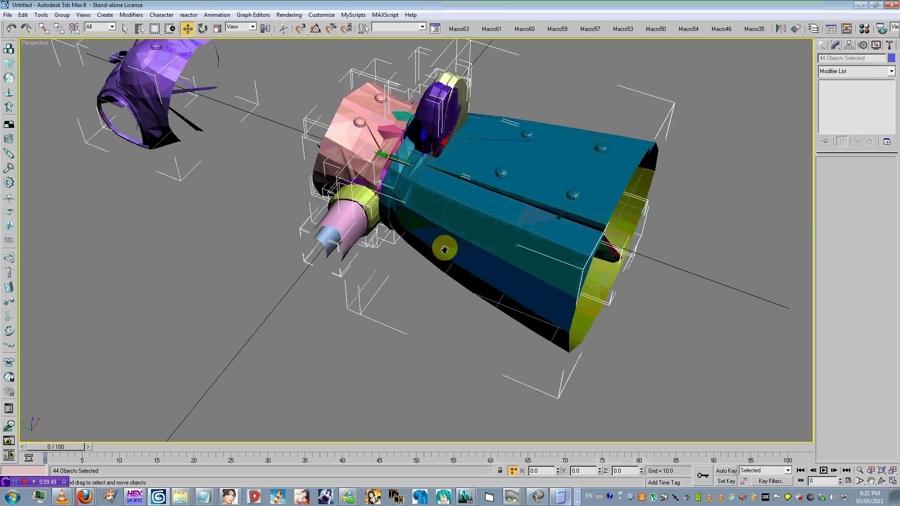
{"action": "scroll", "coordinate": [665, 204], "scroll_direction": "down", "scroll_amount": 6}
{"action": "left_click", "coordinate": [664, 204]}
{"action": "scroll", "coordinate": [556, 241], "scroll_direction": "up", "scroll_amount": 5}
{"action": "middle_click_drag", "start_coordinate": [556, 241], "coordinate": [486, 247], "text": "alt"}
{"action": "scroll", "coordinate": [443, 144], "scroll_direction": "up", "scroll_amount": 2}
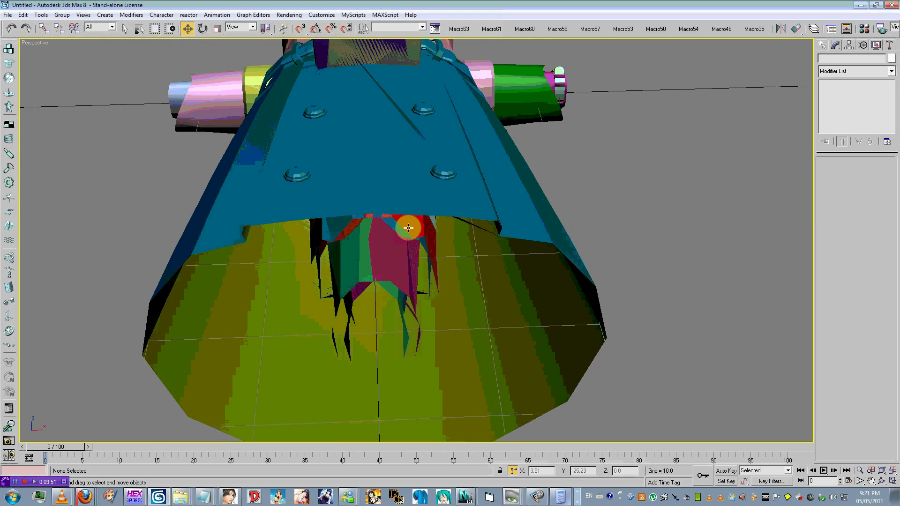
{"action": "middle_click_drag", "start_coordinate": [409, 227], "coordinate": [464, 263], "text": "alt"}
{"action": "scroll", "coordinate": [420, 200], "scroll_direction": "down", "scroll_amount": 4}
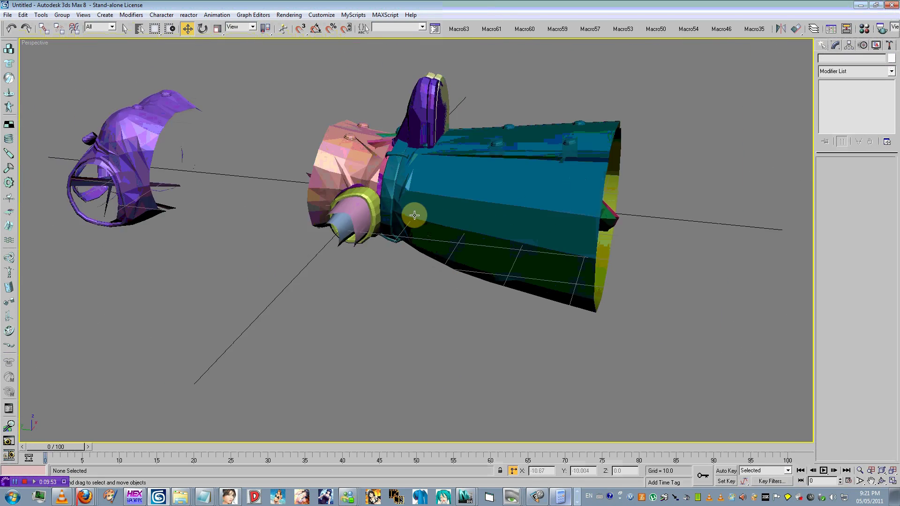
{"action": "middle_click_drag", "start_coordinate": [413, 215], "coordinate": [396, 248], "text": "alt"}
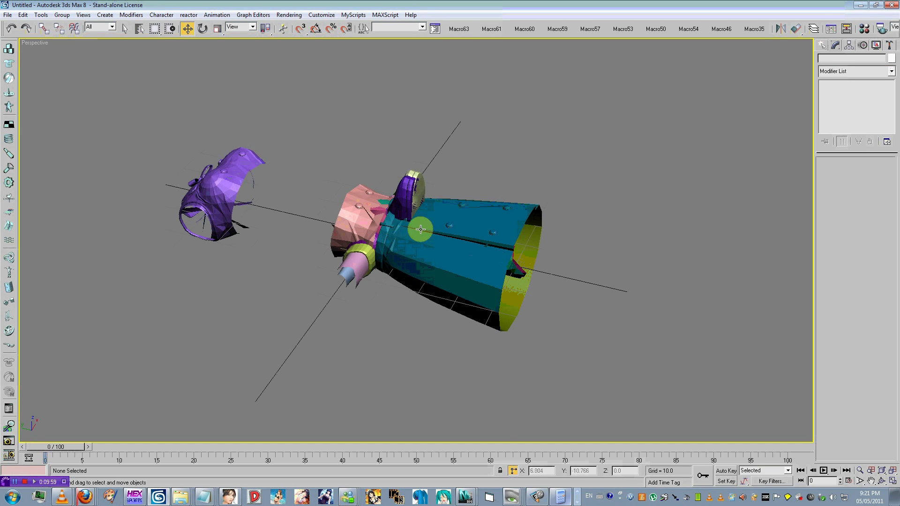
{"action": "middle_click_drag", "start_coordinate": [373, 234], "coordinate": [362, 280], "text": "alt"}
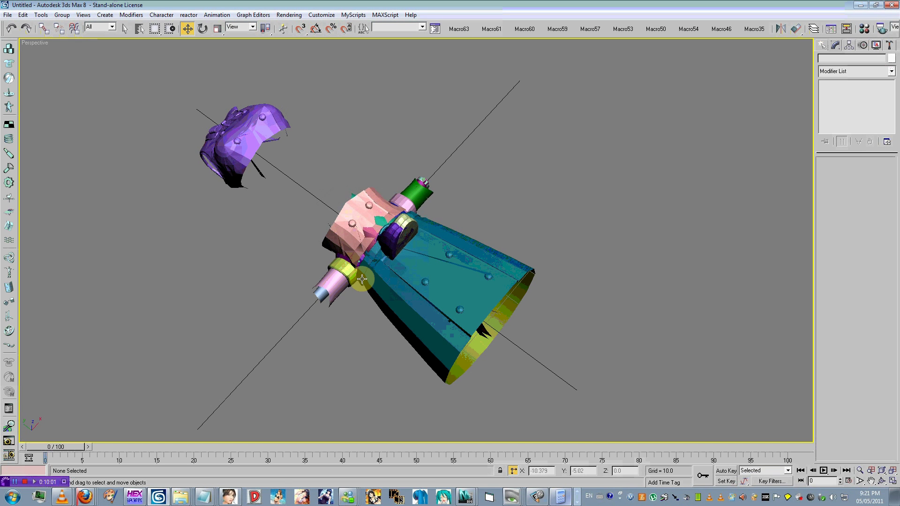
Select both skirt meshes and try to slide them further down the body.
{"action": "left_click", "coordinate": [362, 279]}
{"action": "middle_click_drag", "start_coordinate": [512, 277], "coordinate": [490, 296], "text": "alt"}
{"action": "left_click", "coordinate": [490, 296], "text": "ctrl"}
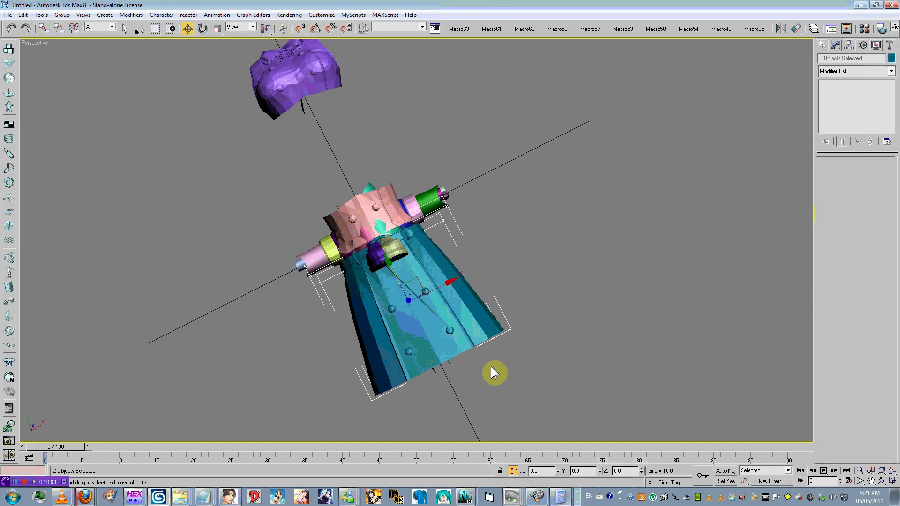
{"action": "middle_click_drag", "start_coordinate": [492, 369], "coordinate": [445, 291], "text": "alt"}
{"action": "left_click_drag", "start_coordinate": [417, 261], "coordinate": [402, 380]}
Examine the back of the skirt and its waist junction, comparing wireframe and shaded display.
{"action": "middle_click_drag", "start_coordinate": [401, 370], "coordinate": [408, 305]}
{"action": "scroll", "coordinate": [437, 328], "scroll_direction": "up", "scroll_amount": 5}
{"action": "middle_click_drag", "start_coordinate": [443, 288], "coordinate": [420, 224], "text": "alt"}
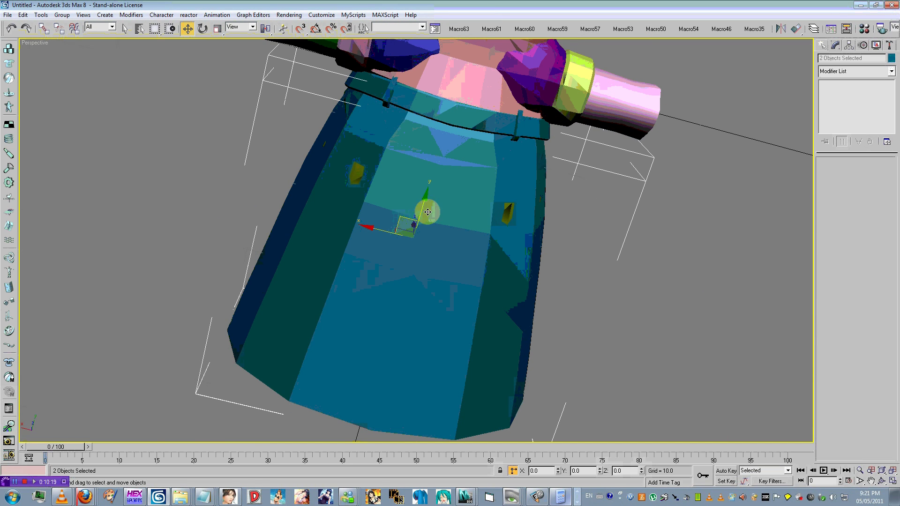
{"action": "middle_click_drag", "start_coordinate": [427, 212], "coordinate": [490, 70], "text": "alt"}
{"action": "scroll", "coordinate": [465, 147], "scroll_direction": "up", "scroll_amount": 5}
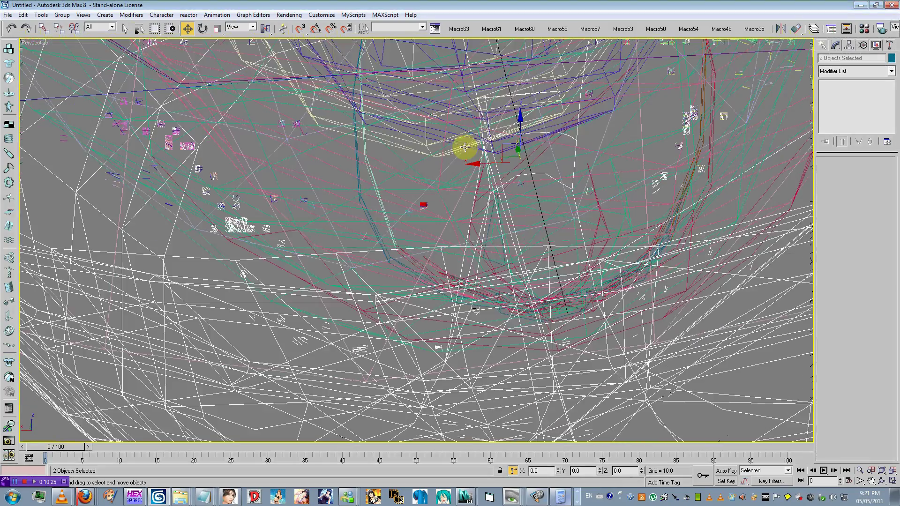
{"action": "key", "text": "F3"}
{"action": "key", "text": "F3"}
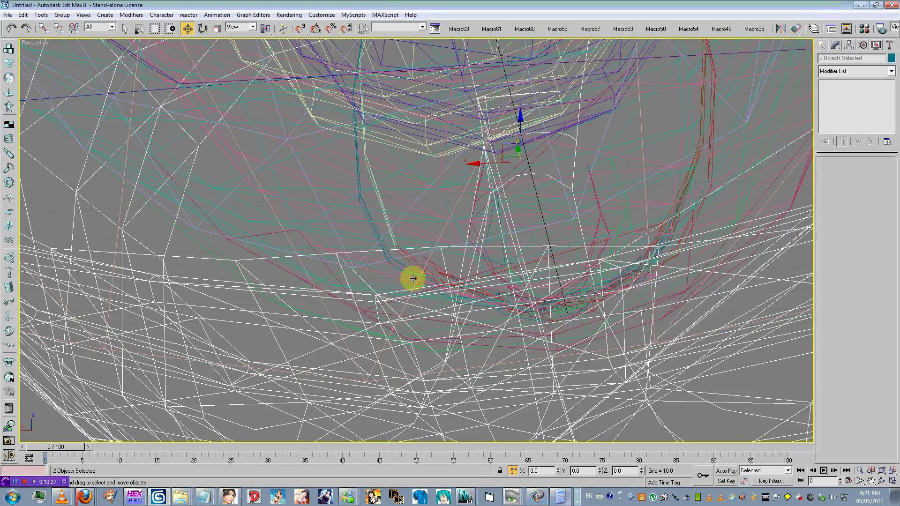
{"action": "middle_click_drag", "start_coordinate": [413, 278], "coordinate": [493, 151], "text": "alt"}
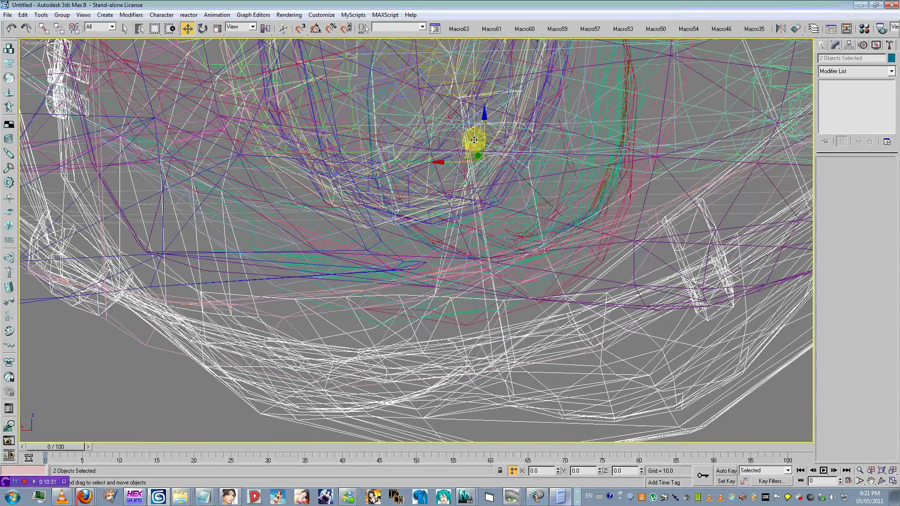
{"action": "mouse_move", "coordinate": [473, 140]}
{"action": "left_mouse_down"}
{"action": "mouse_move", "coordinate": [468, 192]}
{"action": "mouse_move", "coordinate": [462, 143]}
{"action": "left_mouse_up"}
{"action": "key", "text": "F3"}
{"action": "key", "text": "ctrl+z"}
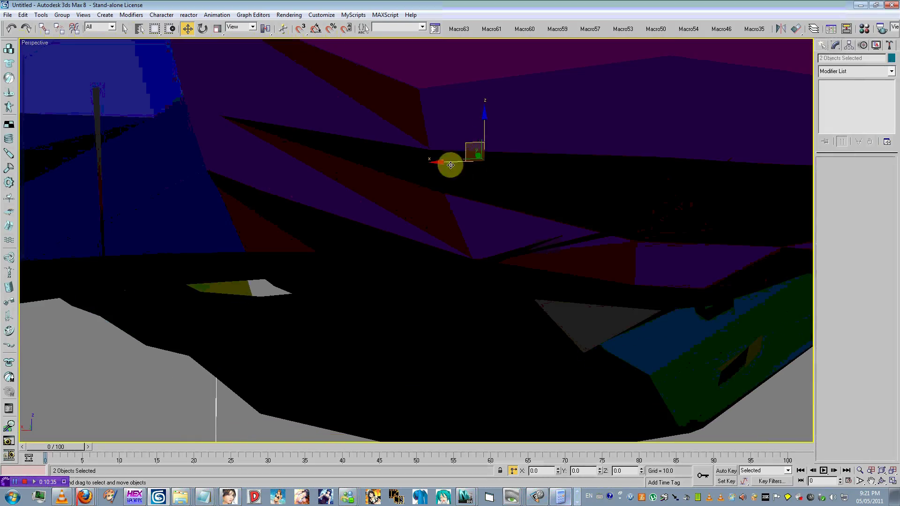
Examine the junction between the skirt's belt and the pink waist mesh from below.
{"action": "middle_click_drag", "start_coordinate": [450, 164], "coordinate": [384, 271], "text": "alt"}
{"action": "scroll", "coordinate": [384, 270], "scroll_direction": "down", "scroll_amount": 10}
{"action": "middle_click_drag", "start_coordinate": [417, 236], "coordinate": [473, 263], "text": "alt"}
{"action": "scroll", "coordinate": [498, 279], "scroll_direction": "up", "scroll_amount": 5}
{"action": "middle_click_drag", "start_coordinate": [473, 262], "coordinate": [440, 226]}
{"action": "scroll", "coordinate": [418, 295], "scroll_direction": "down", "scroll_amount": 6}
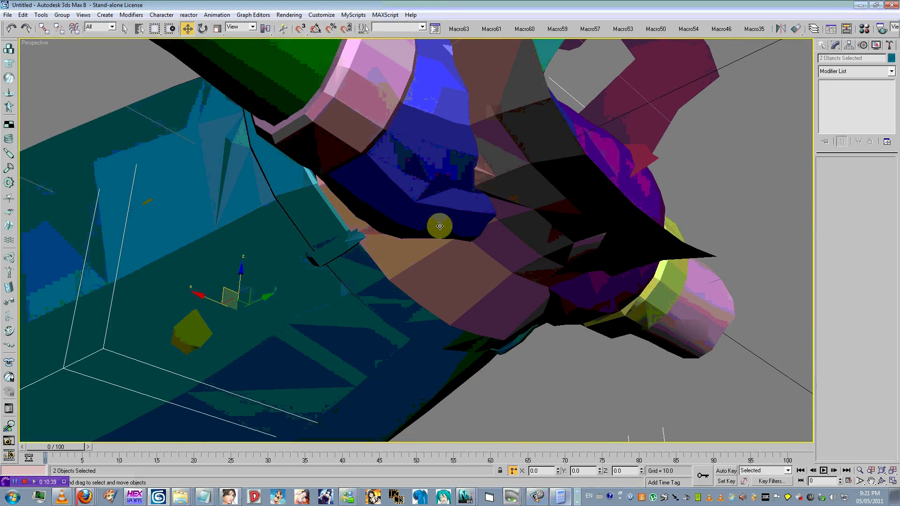
Select the pink waist mesh and check its lower edge against the skirt's belt in wireframe display.
{"action": "left_click", "coordinate": [512, 364]}
{"action": "left_click", "coordinate": [486, 261]}
{"action": "scroll", "coordinate": [486, 258], "scroll_direction": "up", "scroll_amount": 5}
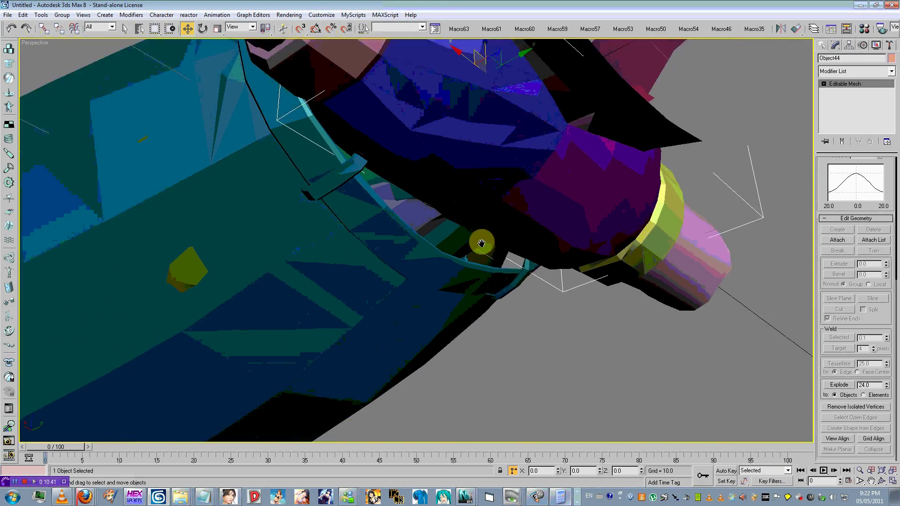
{"action": "scroll", "coordinate": [483, 238], "scroll_direction": "down", "scroll_amount": 3}
{"action": "left_click", "coordinate": [526, 277]}
{"action": "key", "text": "F3"}
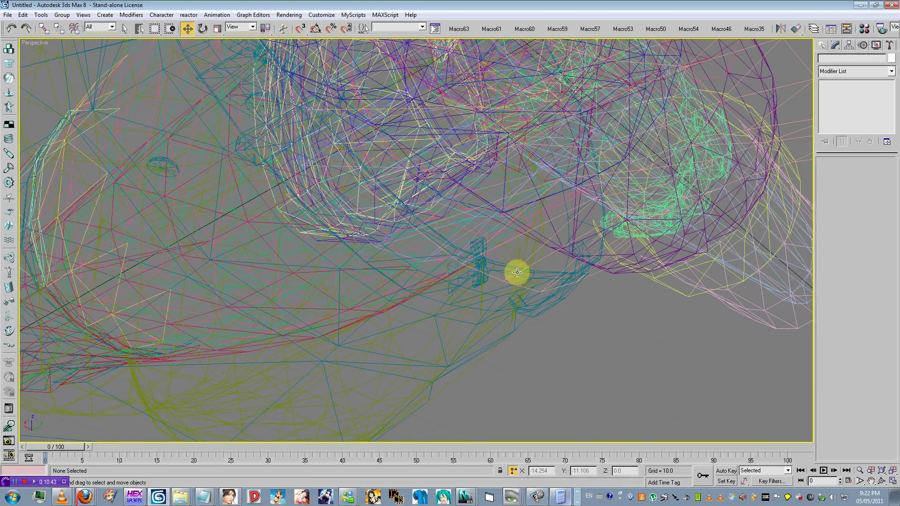
{"action": "left_click", "coordinate": [491, 262]}
{"action": "left_click", "coordinate": [557, 327]}
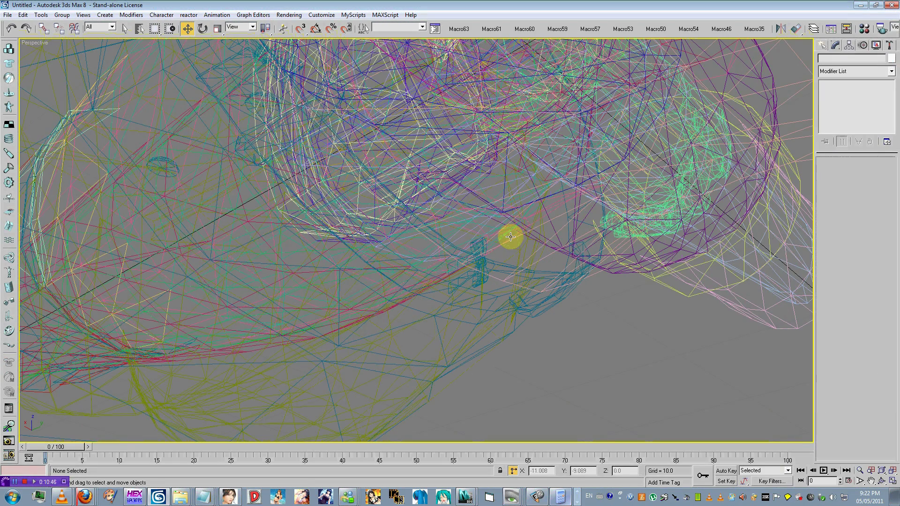
{"action": "left_click", "coordinate": [512, 237]}
{"action": "scroll", "coordinate": [482, 226], "scroll_direction": "up", "scroll_amount": 5}
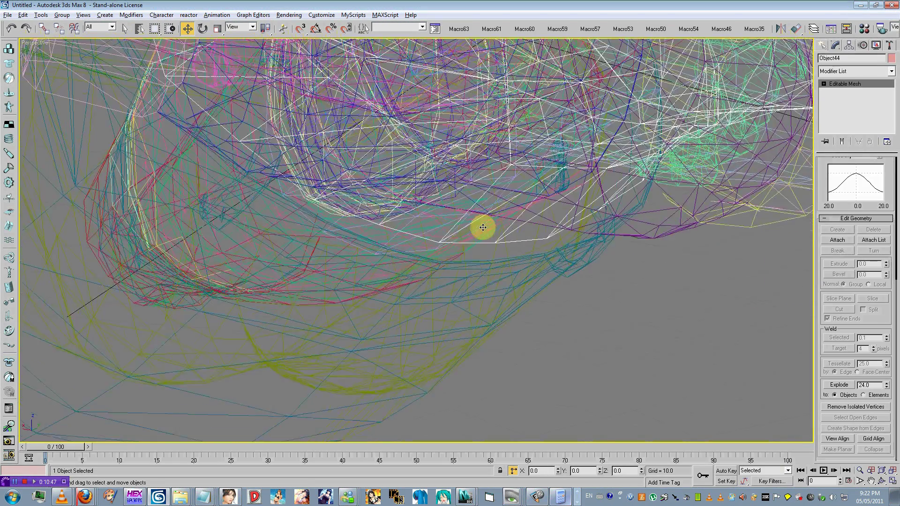
Try to align the pink waist mesh's lower edge with the skirt's belt using 3D vertex snapping in wireframe display.
{"action": "scroll", "coordinate": [474, 236], "scroll_direction": "up", "scroll_amount": 8}
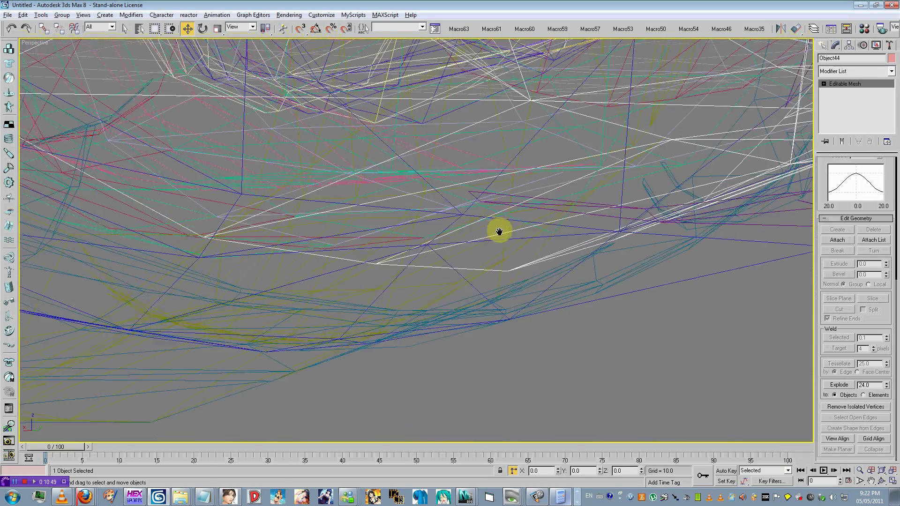
{"action": "middle_click_drag", "start_coordinate": [487, 229], "coordinate": [478, 233]}
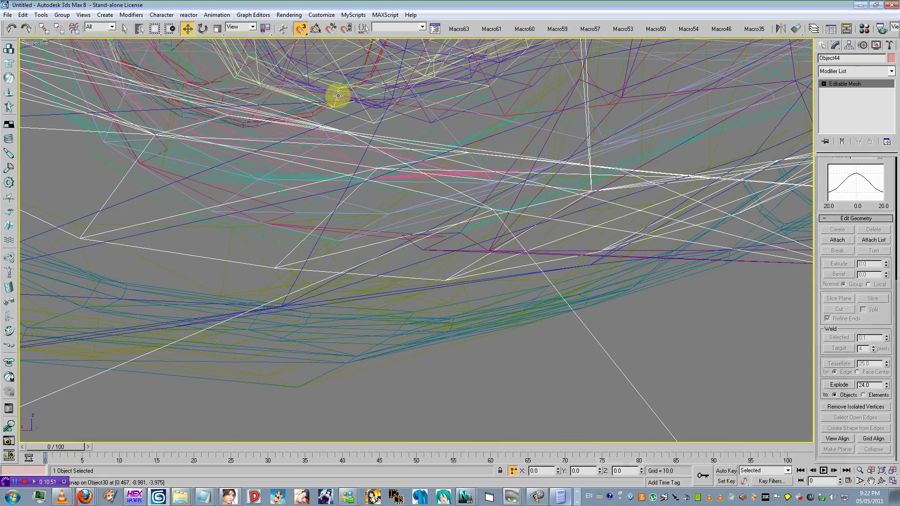
{"action": "mouse_move", "coordinate": [446, 280]}
{"action": "left_mouse_down"}
{"action": "mouse_move", "coordinate": [404, 295]}
{"action": "mouse_move", "coordinate": [404, 285]}
{"action": "mouse_move", "coordinate": [460, 279]}
{"action": "left_mouse_up"}
{"action": "mouse_move", "coordinate": [459, 279]}
{"action": "middle_mouse_down", "text": "alt"}
{"action": "mouse_move", "coordinate": [476, 265]}
{"action": "mouse_move", "coordinate": [492, 267]}
{"action": "mouse_move", "coordinate": [474, 268]}
{"action": "mouse_move", "coordinate": [476, 281]}
{"action": "mouse_move", "coordinate": [459, 285]}
{"action": "middle_mouse_up", "text": "alt"}
{"action": "left_click_drag", "start_coordinate": [401, 277], "coordinate": [402, 307]}
{"action": "scroll", "coordinate": [398, 299], "scroll_direction": "down", "scroll_amount": 10}
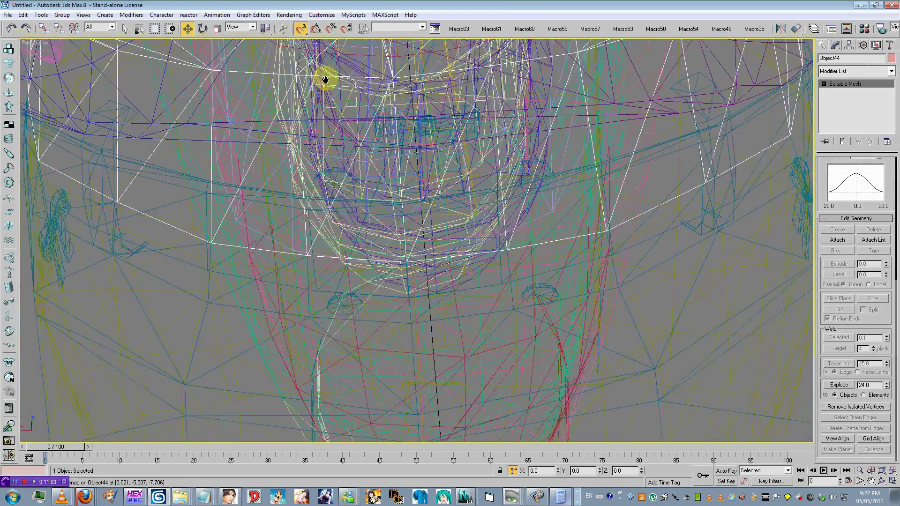
{"action": "left_click", "coordinate": [303, 30]}
Return to shaded display and hide the pink waist mesh together with the blue-teal skirt mesh.
{"action": "scroll", "coordinate": [253, 253], "scroll_direction": "down", "scroll_amount": 3}
{"action": "mouse_move", "coordinate": [253, 253]}
{"action": "middle_mouse_down", "text": "alt"}
{"action": "mouse_move", "coordinate": [328, 292]}
{"action": "mouse_move", "coordinate": [342, 330]}
{"action": "mouse_move", "coordinate": [337, 303]}
{"action": "middle_mouse_up", "text": "alt"}
{"action": "key", "text": "F3"}
{"action": "scroll", "coordinate": [338, 303], "scroll_direction": "down", "scroll_amount": 6}
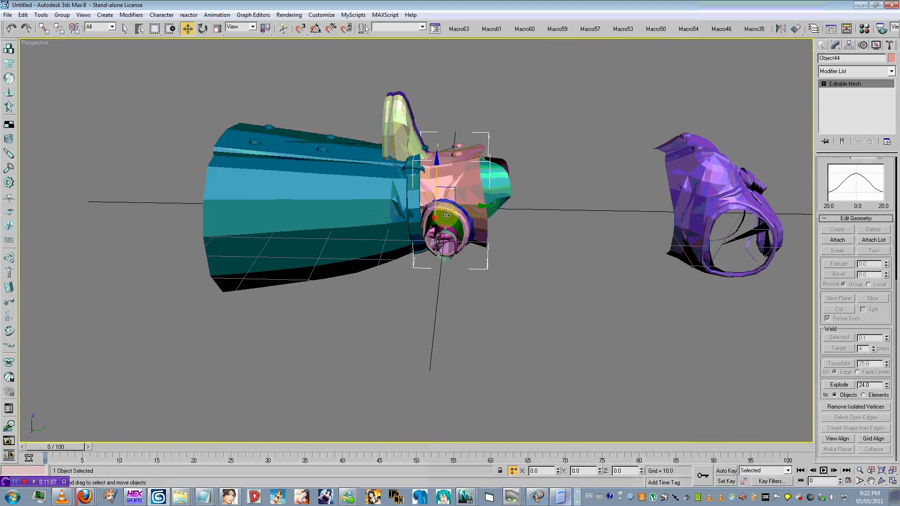
{"action": "middle_click_drag", "start_coordinate": [443, 228], "coordinate": [427, 248], "text": "alt"}
{"action": "left_click", "coordinate": [327, 252], "text": "ctrl"}
{"action": "right_click", "coordinate": [350, 243]}
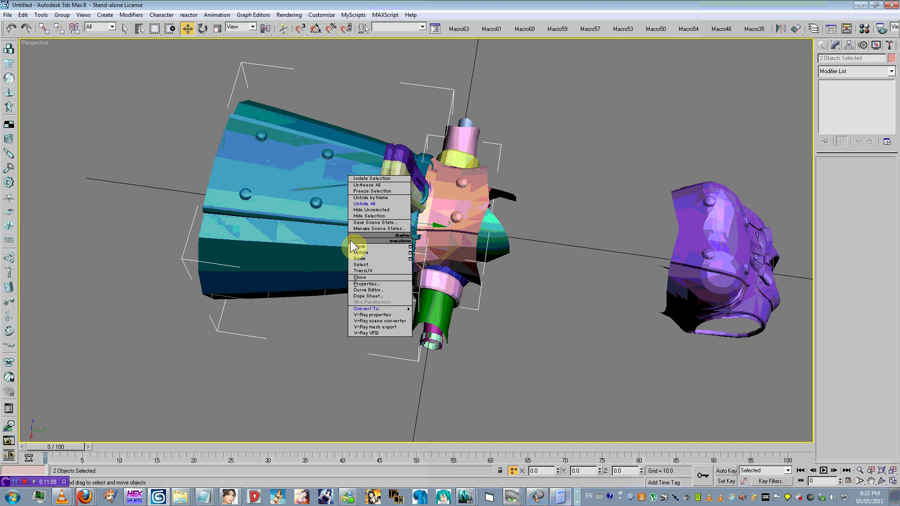
{"action": "left_click", "coordinate": [376, 217]}
{"action": "middle_click_drag", "start_coordinate": [375, 217], "coordinate": [405, 279], "text": "alt"}
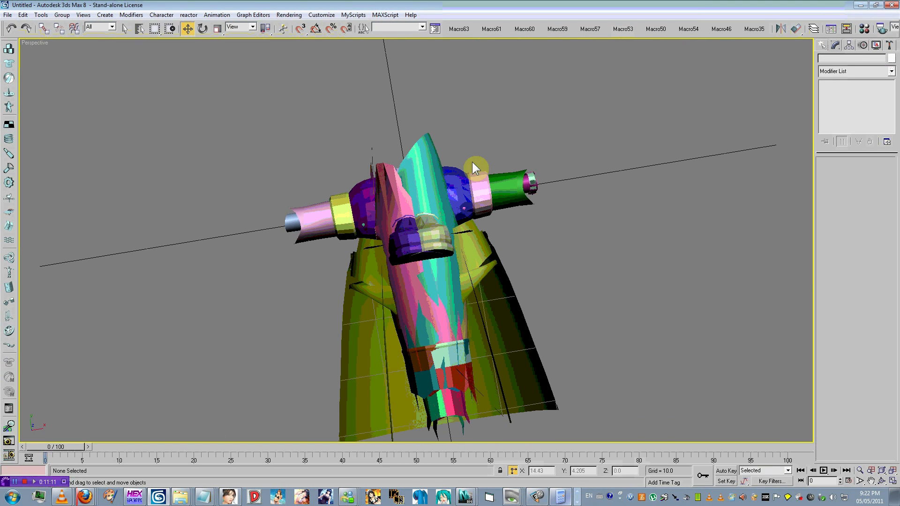
{"action": "left_click_drag", "start_coordinate": [434, 182], "coordinate": [533, 239]}
{"action": "key", "text": "ctrl+z"}
{"action": "middle_click_drag", "start_coordinate": [446, 353], "coordinate": [427, 293]}
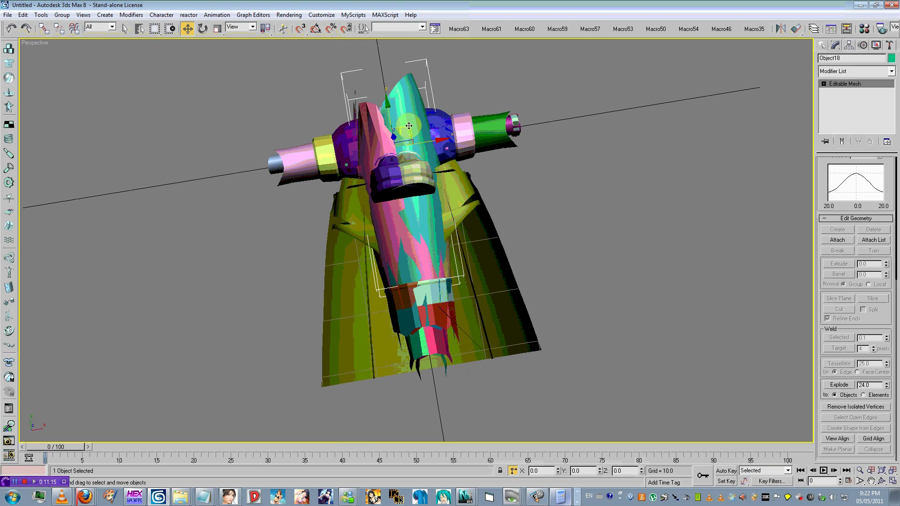
{"action": "left_click_drag", "start_coordinate": [409, 126], "coordinate": [606, 243]}
{"action": "key", "text": "ctrl+z"}
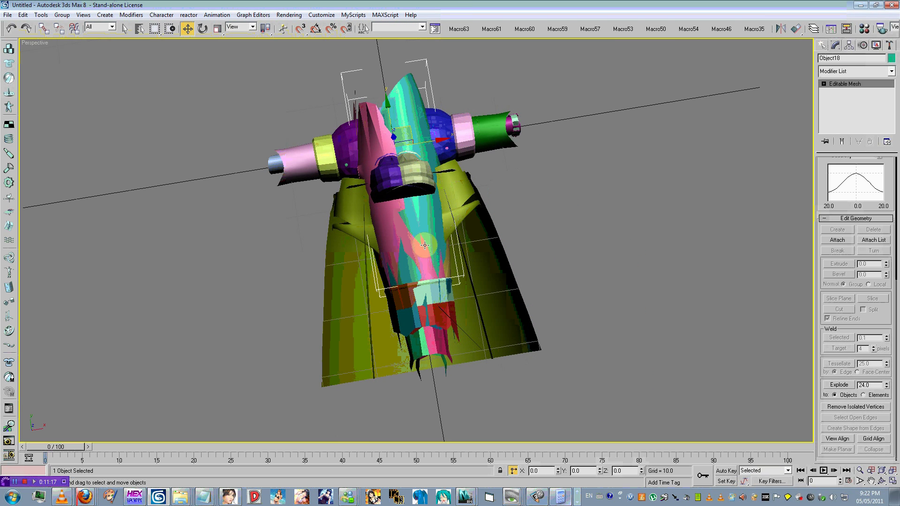
Move the teal and pink thigh meshes out to opposite sides of the body and hide the olive skirt mesh.
{"action": "left_click_drag", "start_coordinate": [412, 135], "coordinate": [698, 298]}
{"action": "left_click_drag", "start_coordinate": [397, 207], "coordinate": [122, 389]}
{"action": "left_click", "coordinate": [333, 237]}
{"action": "right_click", "coordinate": [400, 225]}
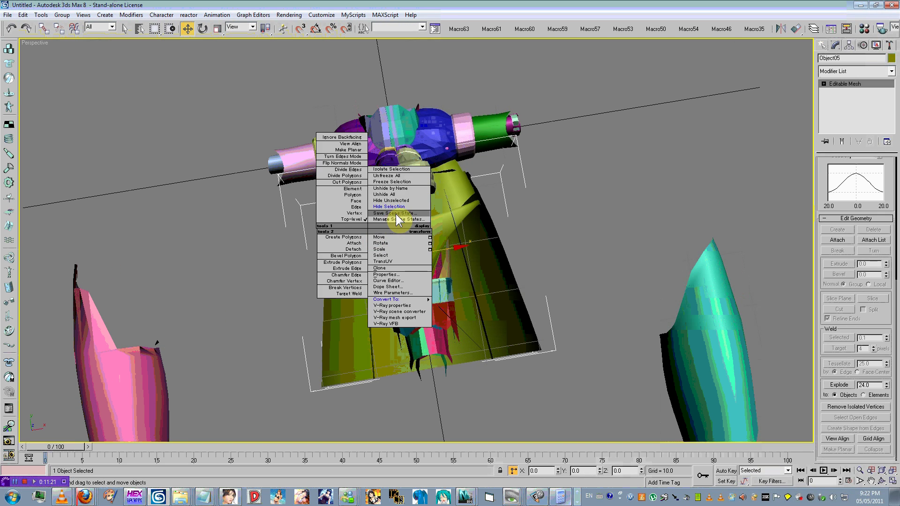
{"action": "left_click", "coordinate": [398, 211]}
Select the purple sleeve, yellow band and pink upper arm together and move them away from the torso.
{"action": "middle_click_drag", "start_coordinate": [398, 210], "coordinate": [418, 300]}
{"action": "scroll", "coordinate": [414, 301], "scroll_direction": "up", "scroll_amount": 2}
{"action": "scroll", "coordinate": [415, 300], "scroll_direction": "down", "scroll_amount": 2}
{"action": "left_click", "coordinate": [385, 245]}
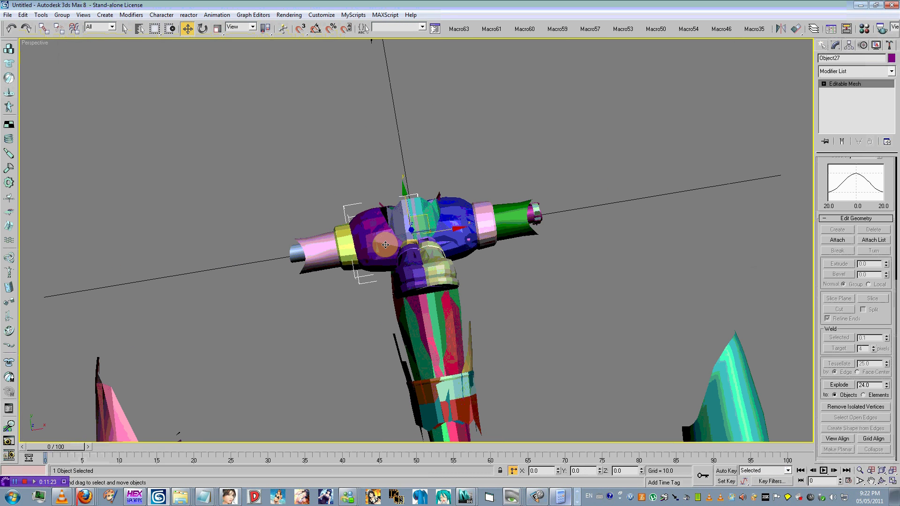
{"action": "left_click_drag", "start_coordinate": [342, 250], "coordinate": [106, 185], "text": "ctrl"}
{"action": "key", "text": "ctrl+z"}
{"action": "key", "text": "ctrl+z"}
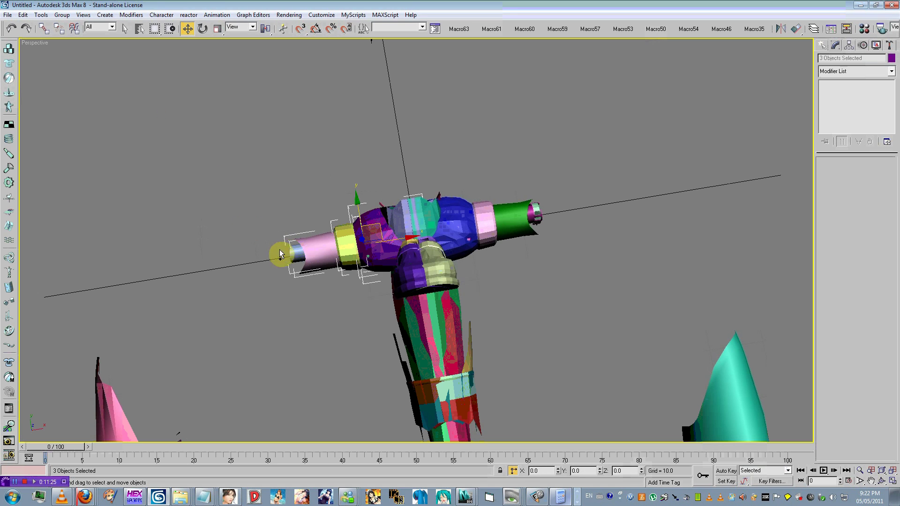
{"action": "left_click_drag", "start_coordinate": [308, 238], "coordinate": [163, 195], "text": "ctrl"}
{"action": "left_click_drag", "start_coordinate": [308, 254], "coordinate": [233, 243], "text": "ctrl"}
{"action": "key", "text": "ctrl+z"}
{"action": "left_click", "coordinate": [312, 252], "text": "alt"}
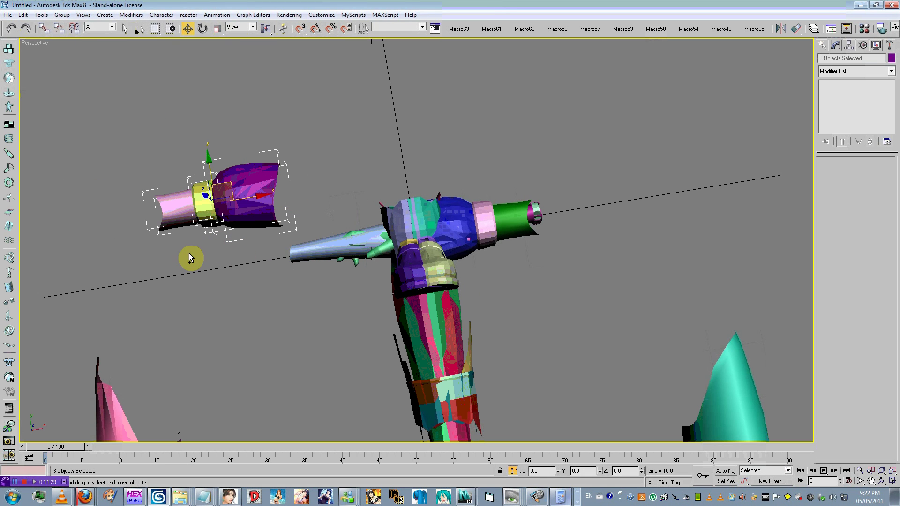
Move the blue-grey forearm and the green and orange hands out beyond the separated purple sleeve arm.
{"action": "left_click_drag", "start_coordinate": [294, 249], "coordinate": [151, 195]}
{"action": "left_click_drag", "start_coordinate": [376, 235], "coordinate": [204, 255]}
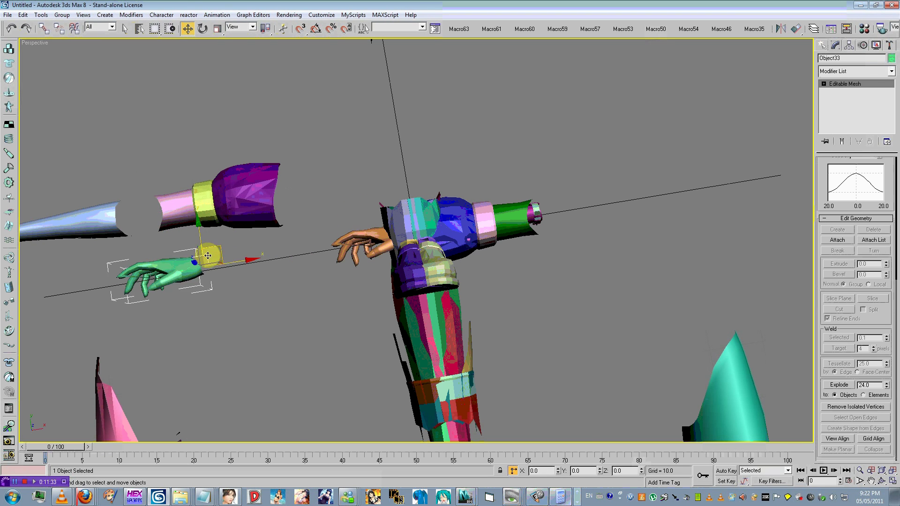
{"action": "middle_click_drag", "start_coordinate": [204, 255], "coordinate": [348, 235]}
{"action": "left_click_drag", "start_coordinate": [342, 239], "coordinate": [140, 205]}
Place the lavender mesh directly below the pink thigh and the green lower leg beneath it.
{"action": "left_click_drag", "start_coordinate": [508, 224], "coordinate": [392, 328]}
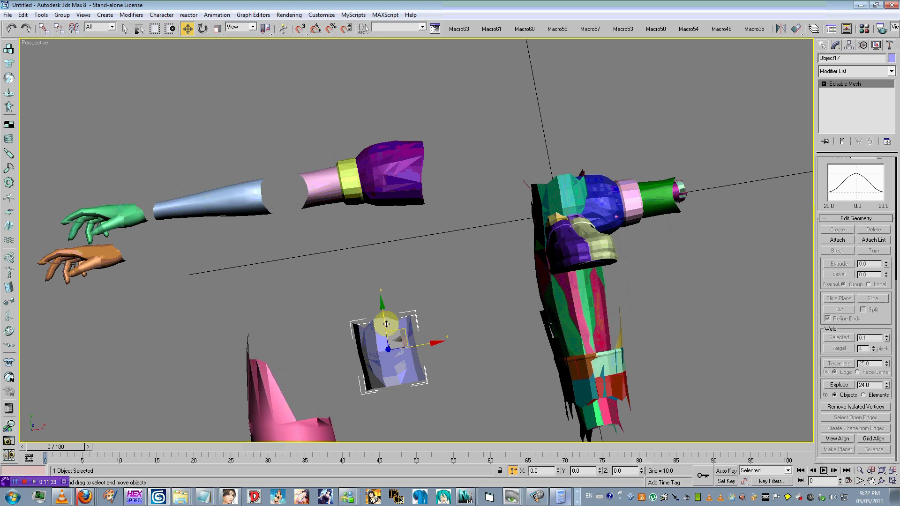
{"action": "scroll", "coordinate": [391, 323], "scroll_direction": "down", "scroll_amount": 3}
{"action": "middle_click_drag", "start_coordinate": [387, 307], "coordinate": [384, 197]}
{"action": "left_click_drag", "start_coordinate": [399, 184], "coordinate": [353, 328]}
{"action": "left_click_drag", "start_coordinate": [530, 192], "coordinate": [346, 411]}
Place the crimson lower leg below the teal thigh and the pale-green ankle piece beneath it.
{"action": "middle_click_drag", "start_coordinate": [347, 413], "coordinate": [349, 295]}
{"action": "left_click_drag", "start_coordinate": [494, 56], "coordinate": [722, 246]}
{"action": "scroll", "coordinate": [656, 245], "scroll_direction": "down", "scroll_amount": 4}
{"action": "left_click_drag", "start_coordinate": [440, 157], "coordinate": [545, 288]}
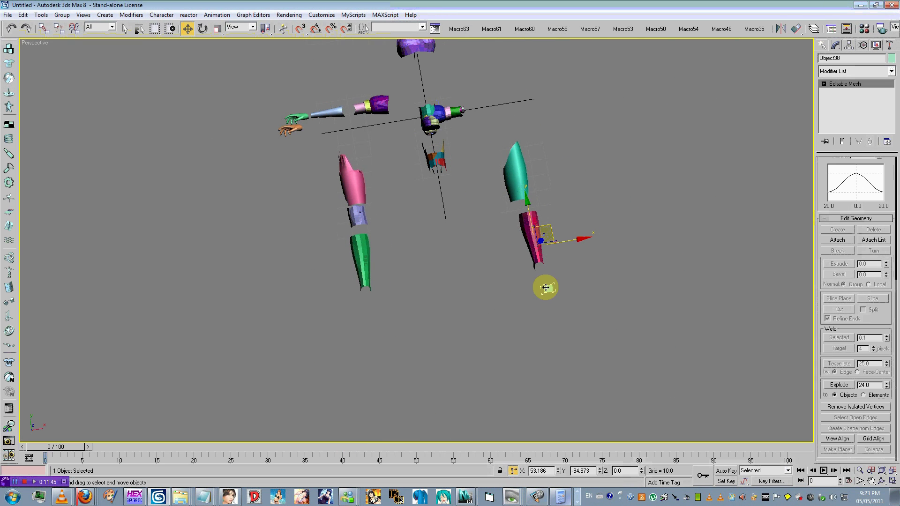
Add the brown piece below the green lower leg, and place the blue and red bands above the crimson and green lower legs.
{"action": "left_click_drag", "start_coordinate": [428, 158], "coordinate": [365, 300]}
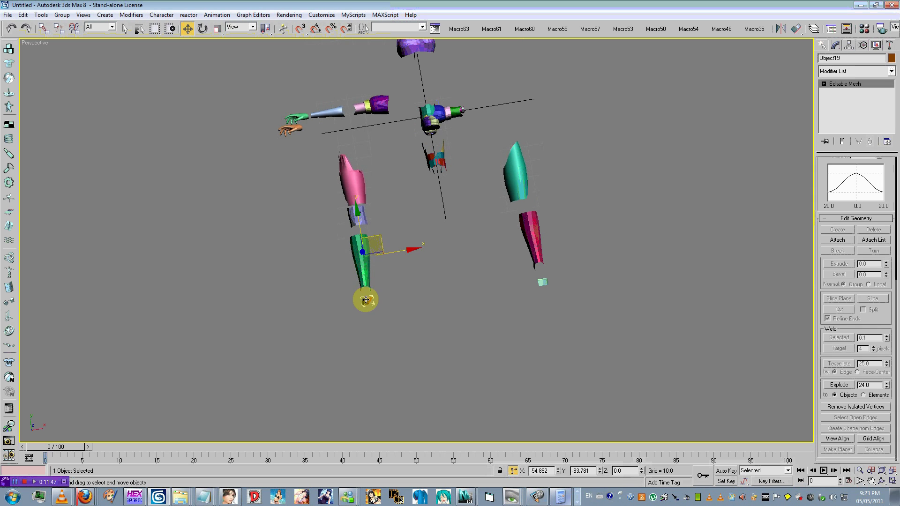
{"action": "left_click_drag", "start_coordinate": [441, 151], "coordinate": [527, 200]}
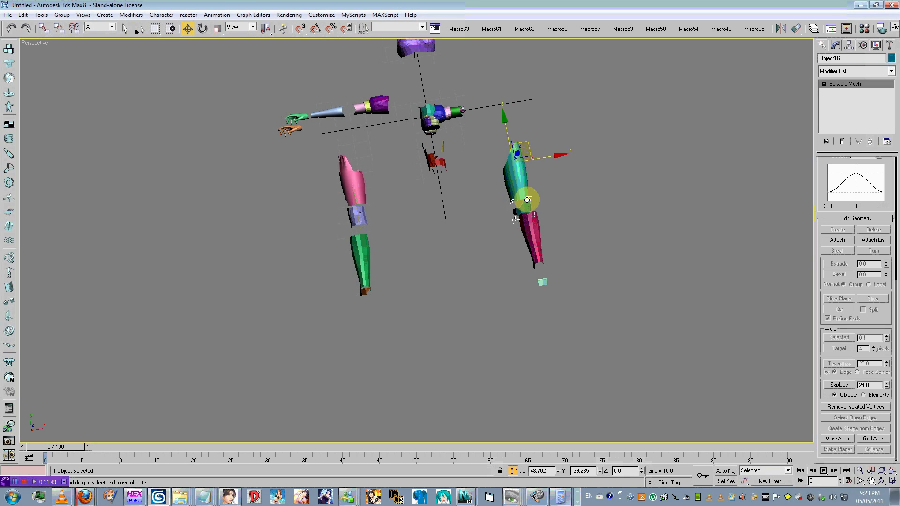
{"action": "left_click_drag", "start_coordinate": [425, 160], "coordinate": [354, 233]}
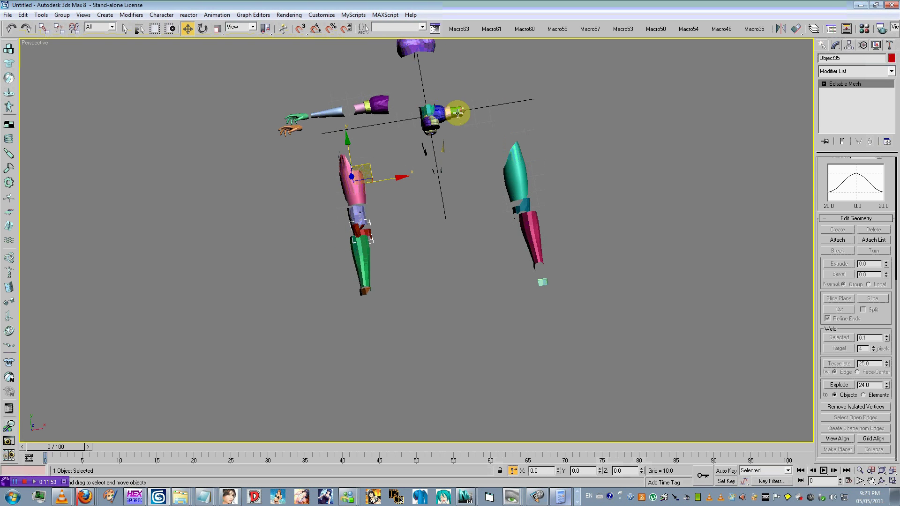
{"action": "middle_click_drag", "start_coordinate": [457, 113], "coordinate": [454, 270]}
{"action": "scroll", "coordinate": [454, 270], "scroll_direction": "up", "scroll_amount": 5}
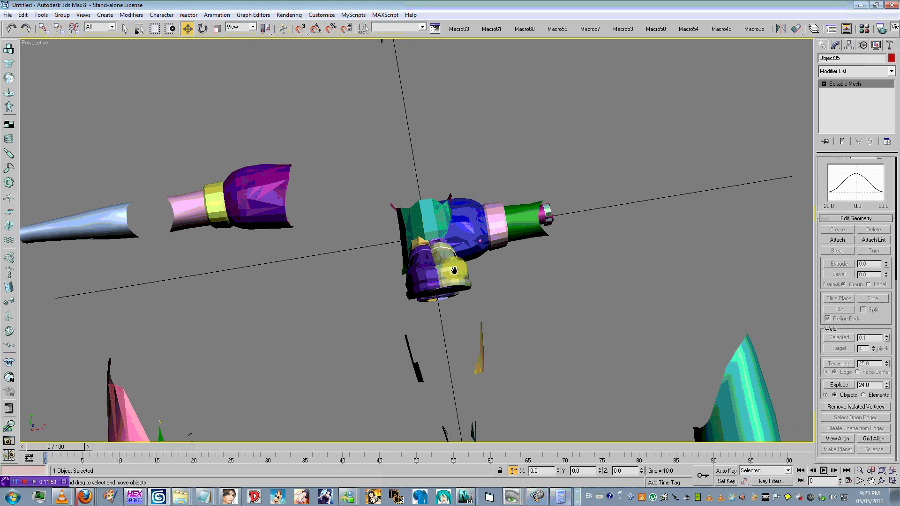
{"action": "left_click_drag", "start_coordinate": [472, 202], "coordinate": [507, 214]}
{"action": "left_click_drag", "start_coordinate": [432, 113], "coordinate": [427, 109]}
{"action": "right_click", "coordinate": [301, 29]}
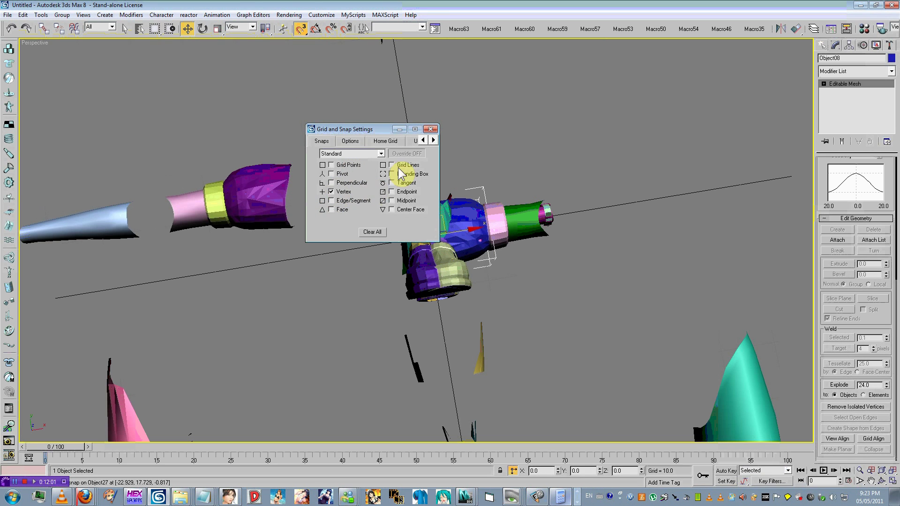
{"action": "left_click", "coordinate": [430, 130]}
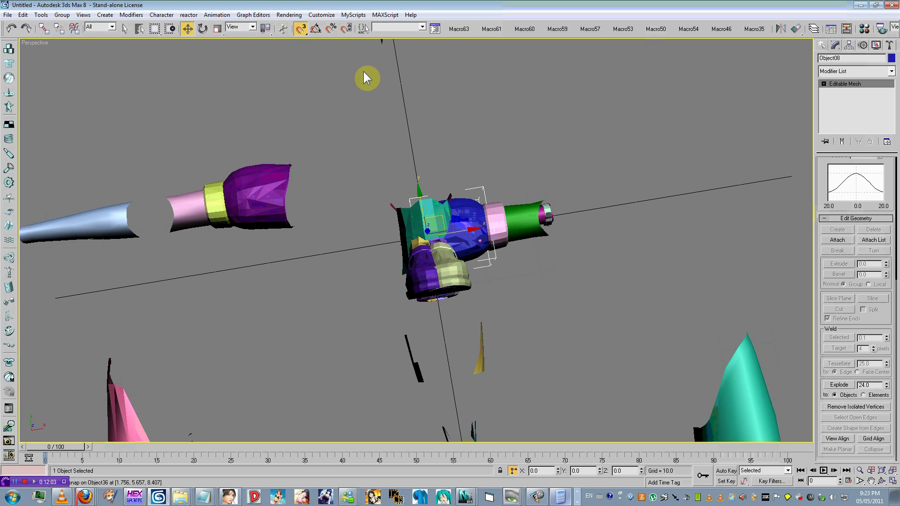
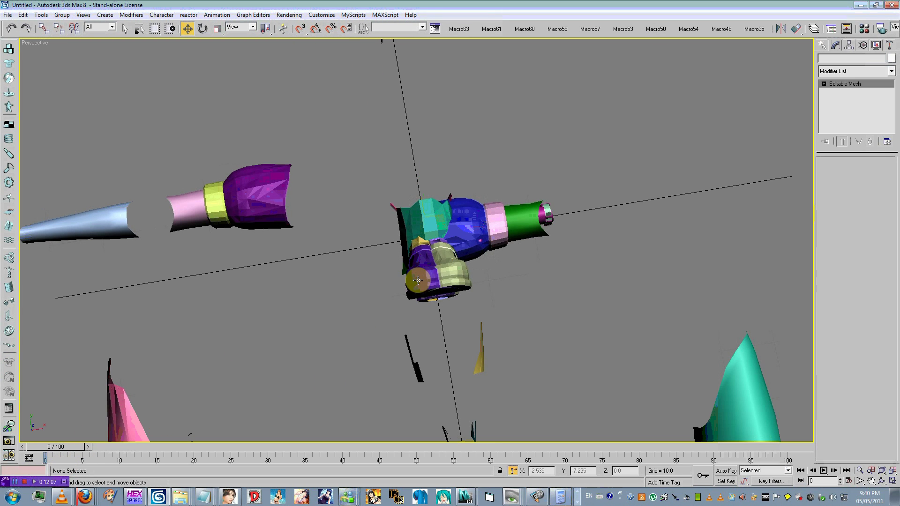
Move each shoe together with its attached ankle piece away from the body, one pair to each side.
{"action": "left_click_drag", "start_coordinate": [418, 280], "coordinate": [326, 334]}
{"action": "key", "text": "ctrl+z"}
{"action": "middle_click_drag", "start_coordinate": [405, 274], "coordinate": [421, 295], "text": "alt"}
{"action": "left_click_drag", "start_coordinate": [422, 295], "coordinate": [364, 346], "text": "ctrl"}
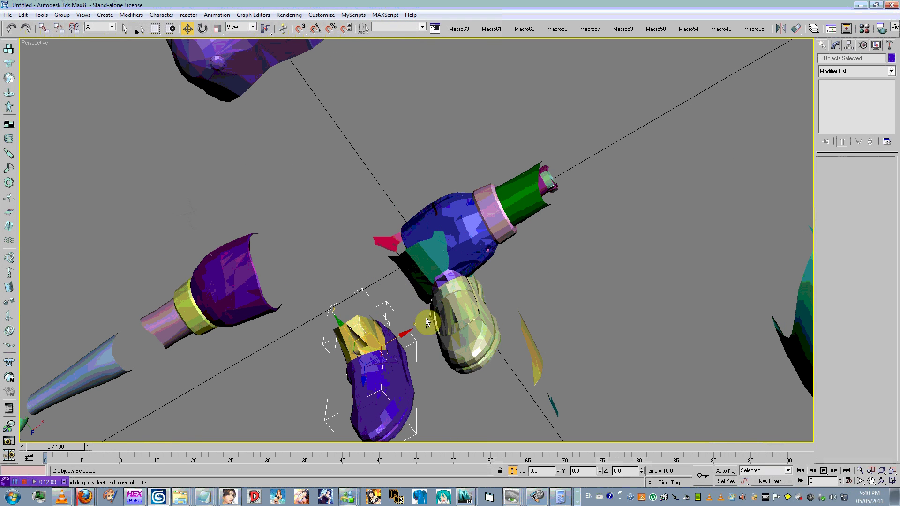
{"action": "left_click", "coordinate": [453, 279]}
{"action": "left_click_drag", "start_coordinate": [442, 319], "coordinate": [749, 234], "text": "ctrl"}
Select the blue sleeve, pink band and green upper arm together and move them away from the torso.
{"action": "left_click_drag", "start_coordinate": [481, 228], "coordinate": [516, 191]}
{"action": "key", "text": "ctrl+z"}
{"action": "left_click_drag", "start_coordinate": [509, 232], "coordinate": [614, 150], "text": "ctrl"}
{"action": "key", "text": "ctrl+z"}
{"action": "key", "text": "ctrl+z"}
{"action": "left_click_drag", "start_coordinate": [488, 222], "coordinate": [680, 82]}
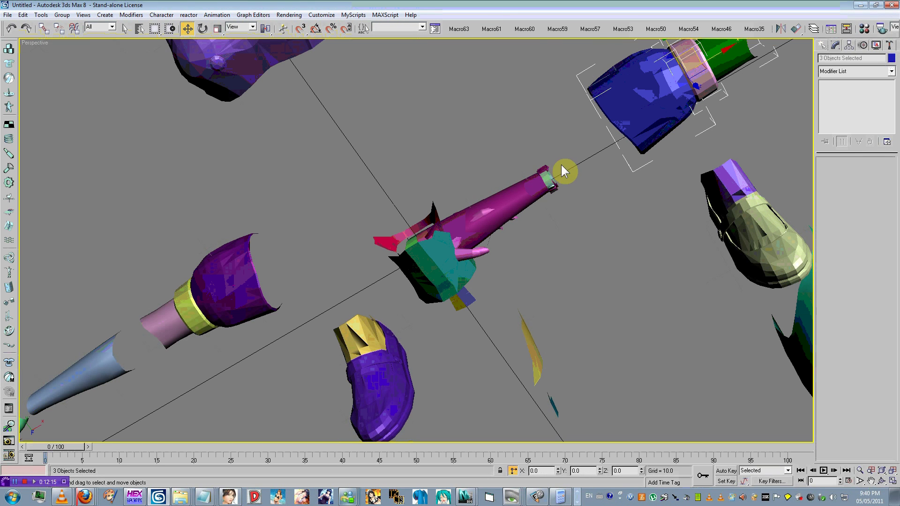
Line up the magenta forearm, its pale wrist cuff and the pink hand beyond the blue sleeve arm.
{"action": "left_click_drag", "start_coordinate": [536, 171], "coordinate": [694, 120]}
{"action": "scroll", "coordinate": [695, 120], "scroll_direction": "down", "scroll_amount": 3}
{"action": "middle_click_drag", "start_coordinate": [617, 169], "coordinate": [555, 207]}
{"action": "left_click_drag", "start_coordinate": [520, 212], "coordinate": [630, 114]}
{"action": "left_click_drag", "start_coordinate": [394, 262], "coordinate": [715, 58]}
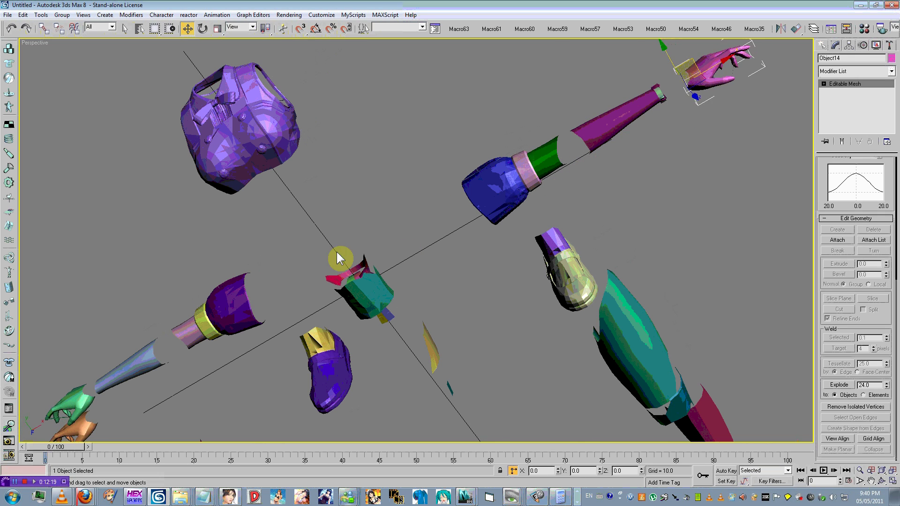
Place the orange hand over the green hand and delete the orange duplicate.
{"action": "middle_click_drag", "start_coordinate": [311, 268], "coordinate": [633, 121]}
{"action": "scroll", "coordinate": [634, 122], "scroll_direction": "up", "scroll_amount": 3}
{"action": "left_click_drag", "start_coordinate": [398, 316], "coordinate": [380, 289]}
{"action": "key", "text": "Delete"}
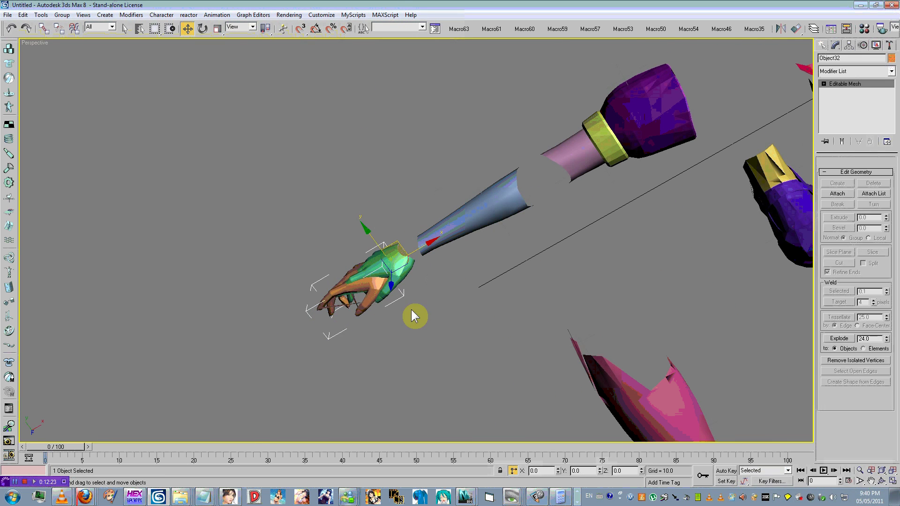
Move the crimson neck mesh from the model's centre up to the top of the purple chest.
{"action": "scroll", "coordinate": [484, 297], "scroll_direction": "down", "scroll_amount": 5}
{"action": "middle_click_drag", "start_coordinate": [483, 297], "coordinate": [375, 368]}
{"action": "scroll", "coordinate": [479, 262], "scroll_direction": "up", "scroll_amount": 3}
{"action": "left_click_drag", "start_coordinate": [482, 234], "coordinate": [352, 45]}
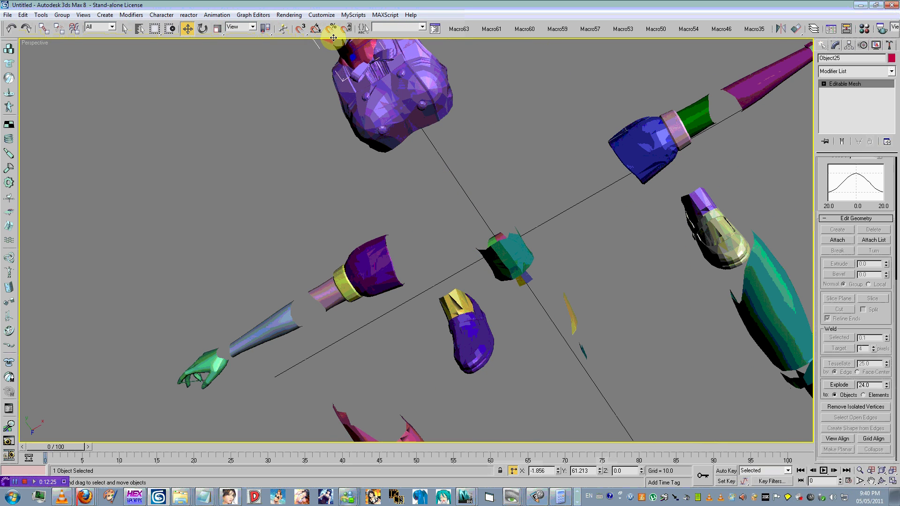
Move the teal mesh from the centre over to the teal leg and the small pink and bright-green pieces out beside the arms.
{"action": "left_click_drag", "start_coordinate": [508, 258], "coordinate": [602, 370]}
{"action": "scroll", "coordinate": [602, 370], "scroll_direction": "down", "scroll_amount": 2}
{"action": "middle_click_drag", "start_coordinate": [602, 370], "coordinate": [550, 286]}
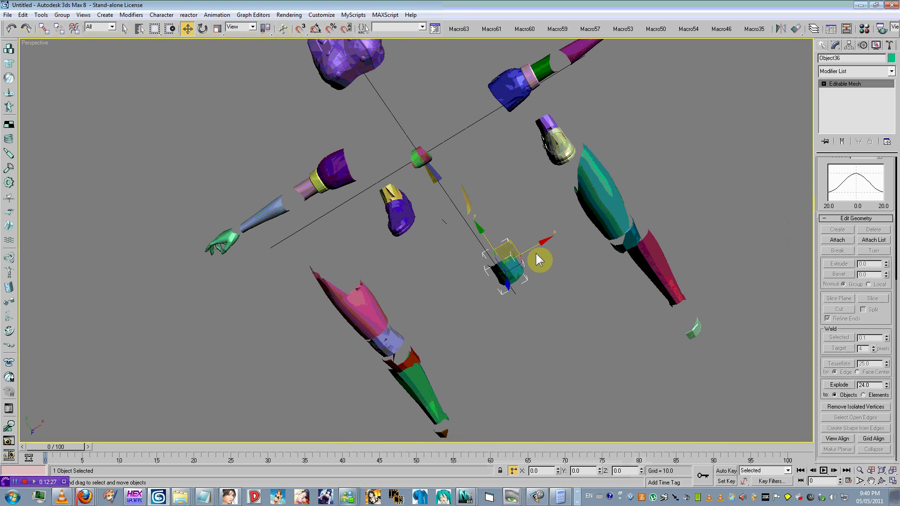
{"action": "left_click_drag", "start_coordinate": [534, 255], "coordinate": [628, 238]}
{"action": "left_click_drag", "start_coordinate": [426, 154], "coordinate": [290, 163]}
{"action": "left_click_drag", "start_coordinate": [548, 83], "coordinate": [548, 83]}
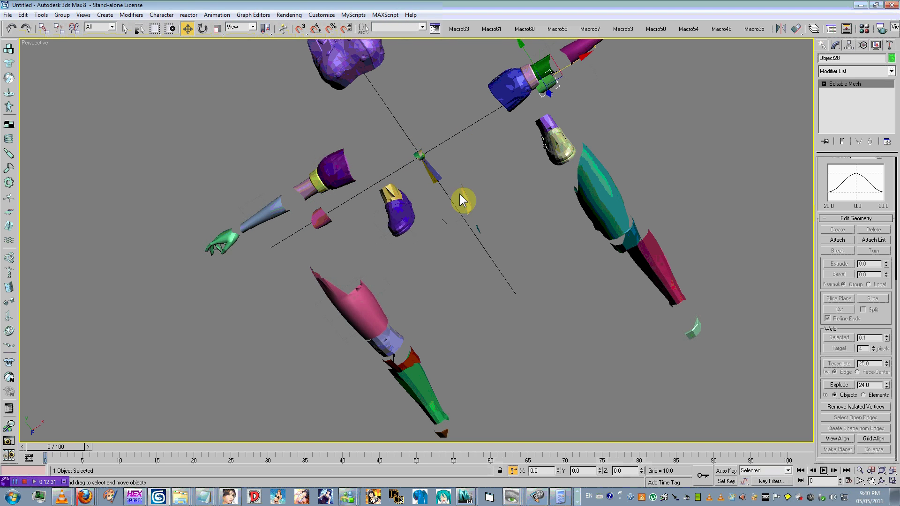
Separate the two small green spheres at the centre and place them on either side of the purple chest.
{"action": "middle_click_drag", "start_coordinate": [479, 201], "coordinate": [461, 189], "text": "alt"}
{"action": "scroll", "coordinate": [461, 189], "scroll_direction": "up", "scroll_amount": 3}
{"action": "left_click_drag", "start_coordinate": [493, 161], "coordinate": [530, 162]}
{"action": "left_click", "coordinate": [200, 89]}
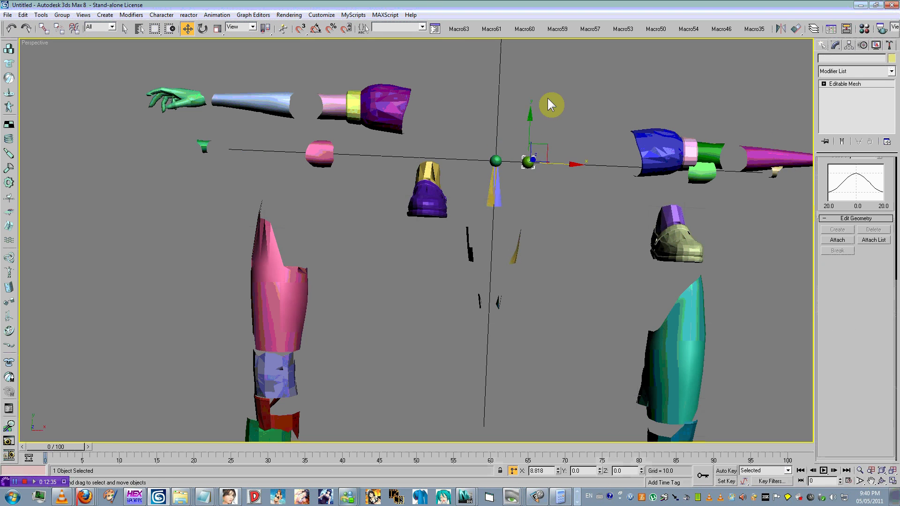
{"action": "middle_click_drag", "start_coordinate": [548, 139], "coordinate": [451, 271]}
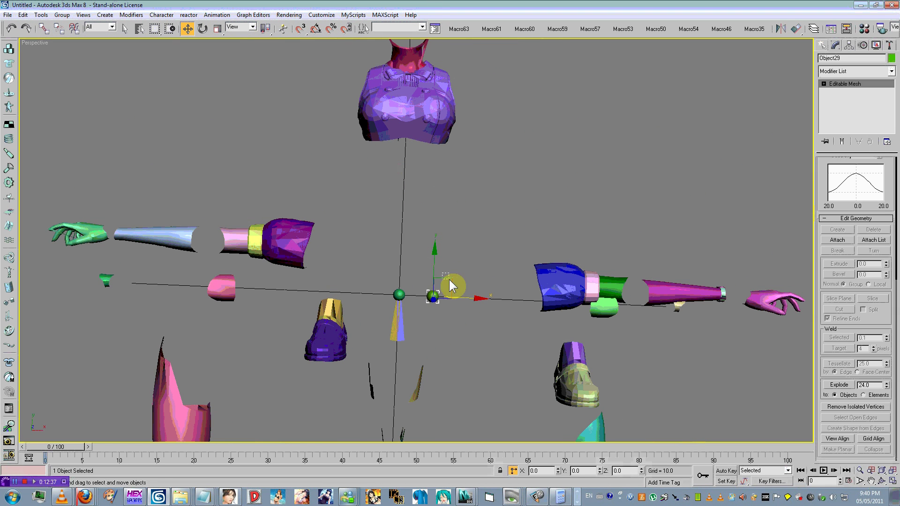
{"action": "left_click_drag", "start_coordinate": [448, 280], "coordinate": [404, 192]}
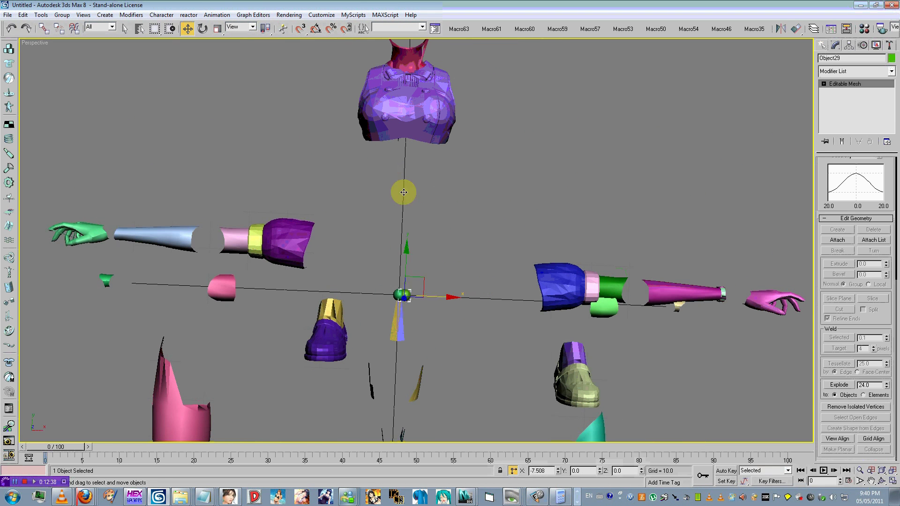
{"action": "left_click_drag", "start_coordinate": [355, 143], "coordinate": [340, 97]}
{"action": "left_click", "coordinate": [400, 296]}
{"action": "left_click", "coordinate": [428, 282]}
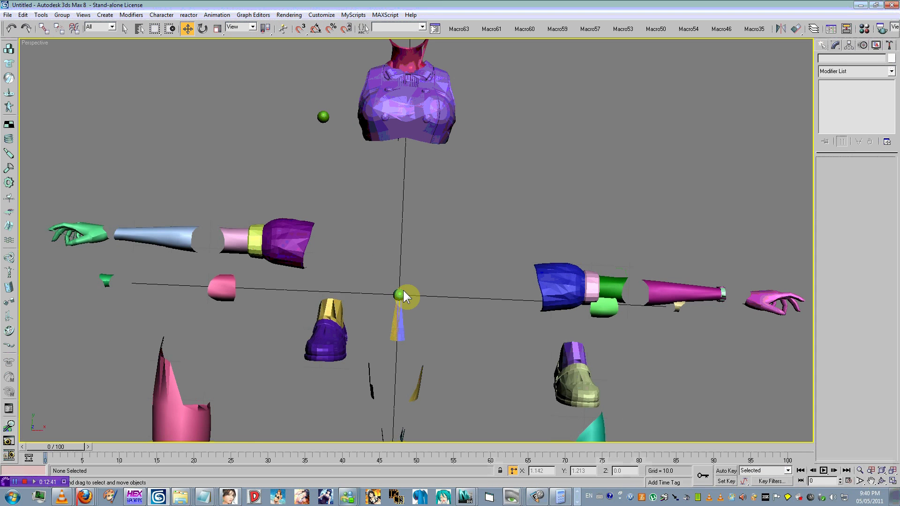
{"action": "left_click", "coordinate": [399, 295]}
{"action": "left_click_drag", "start_coordinate": [414, 281], "coordinate": [542, 97]}
Move the brown and pale-green ankle pieces up to the knees, with the brown one just below the teal thigh.
{"action": "scroll", "coordinate": [415, 230], "scroll_direction": "down", "scroll_amount": 5}
{"action": "middle_click_drag", "start_coordinate": [414, 230], "coordinate": [429, 123]}
{"action": "scroll", "coordinate": [431, 167], "scroll_direction": "up", "scroll_amount": 4}
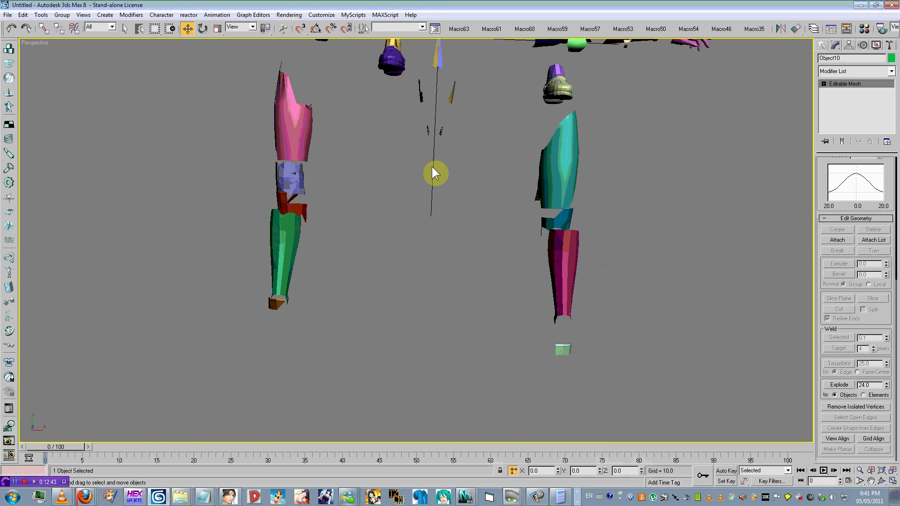
{"action": "scroll", "coordinate": [324, 281], "scroll_direction": "up", "scroll_amount": 2}
{"action": "middle_click_drag", "start_coordinate": [320, 323], "coordinate": [305, 272]}
{"action": "left_click_drag", "start_coordinate": [188, 285], "coordinate": [217, 122]}
{"action": "left_click_drag", "start_coordinate": [616, 351], "coordinate": [580, 151]}
{"action": "scroll", "coordinate": [591, 153], "scroll_direction": "up", "scroll_amount": 4}
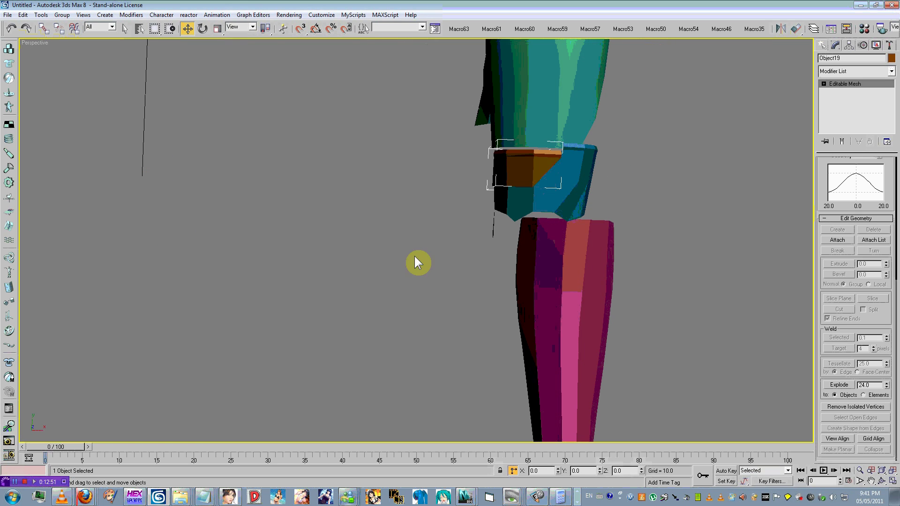
{"action": "left_click", "coordinate": [565, 201]}
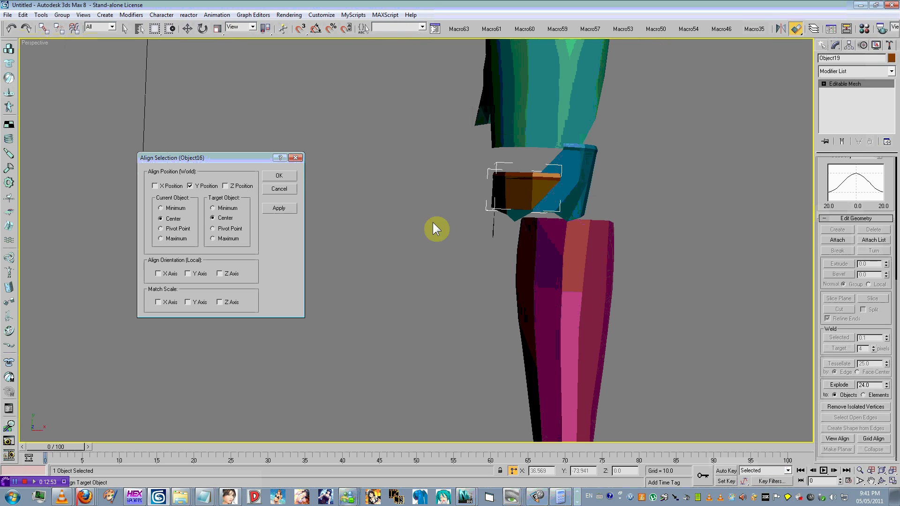
{"action": "left_click", "coordinate": [284, 190]}
{"action": "left_click", "coordinate": [566, 231]}
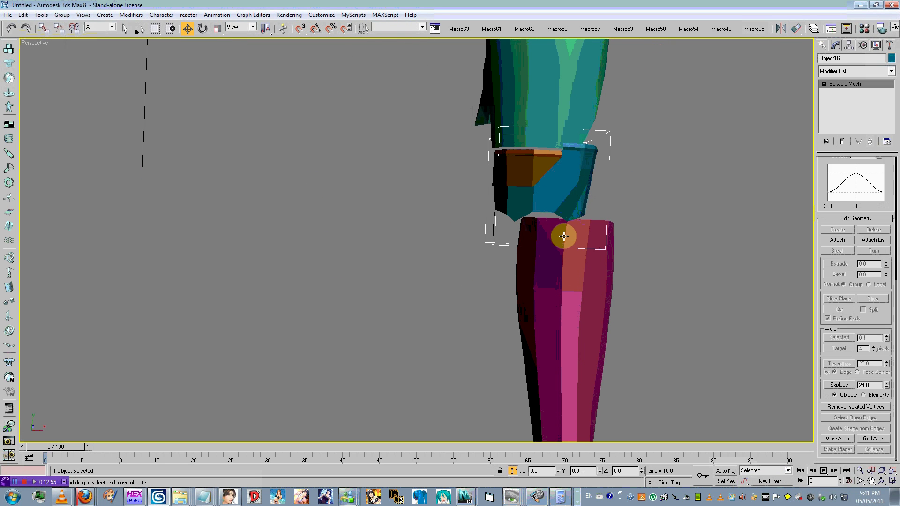
{"action": "left_click", "coordinate": [524, 172]}
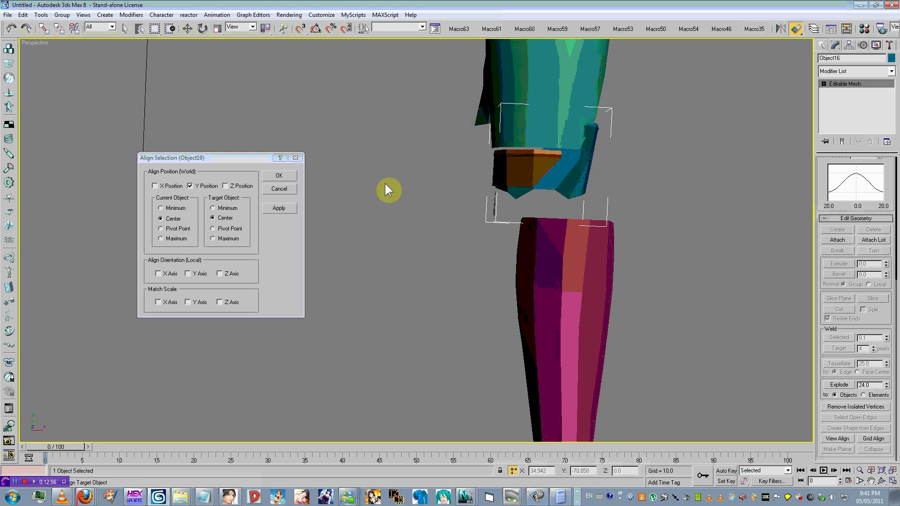
{"action": "left_click", "coordinate": [279, 189]}
{"action": "middle_click_drag", "start_coordinate": [523, 164], "coordinate": [370, 179]}
{"action": "left_click", "coordinate": [499, 167]}
{"action": "left_click", "coordinate": [281, 188]}
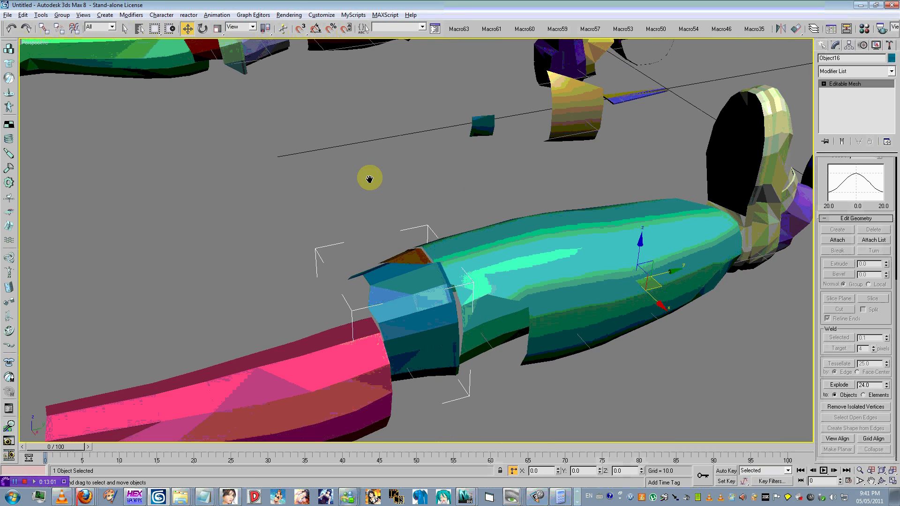
Align the crimson shin mesh to the teal thigh in X, Y and Z, pivot point to pivot point.
{"action": "middle_click_drag", "start_coordinate": [376, 215], "coordinate": [431, 165], "text": "alt"}
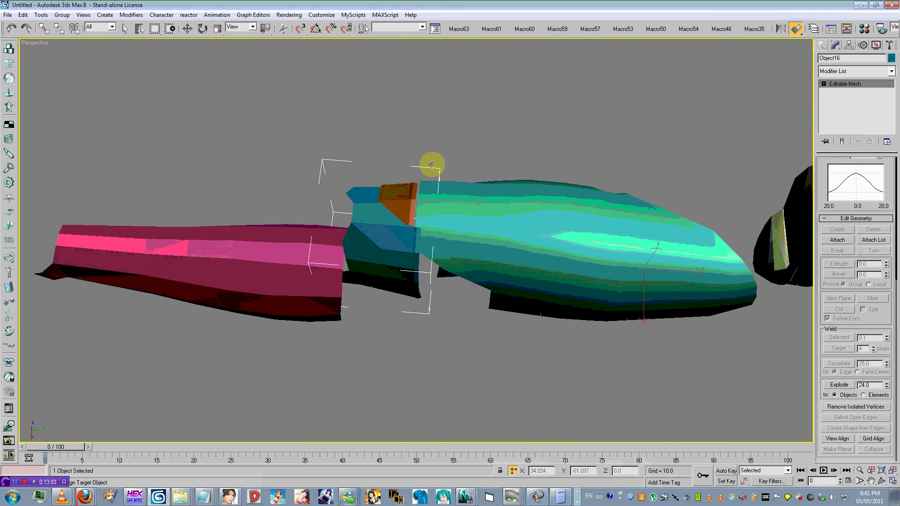
{"action": "left_click", "coordinate": [261, 259]}
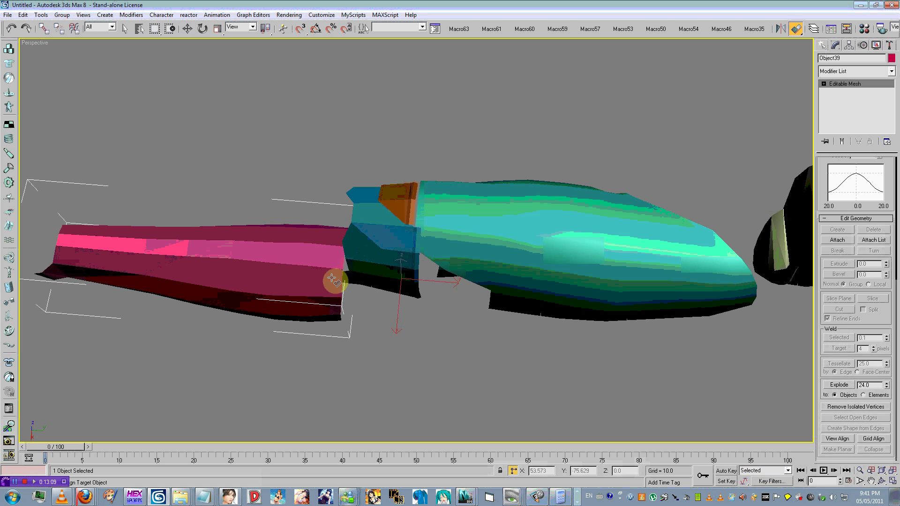
{"action": "left_click", "coordinate": [535, 270]}
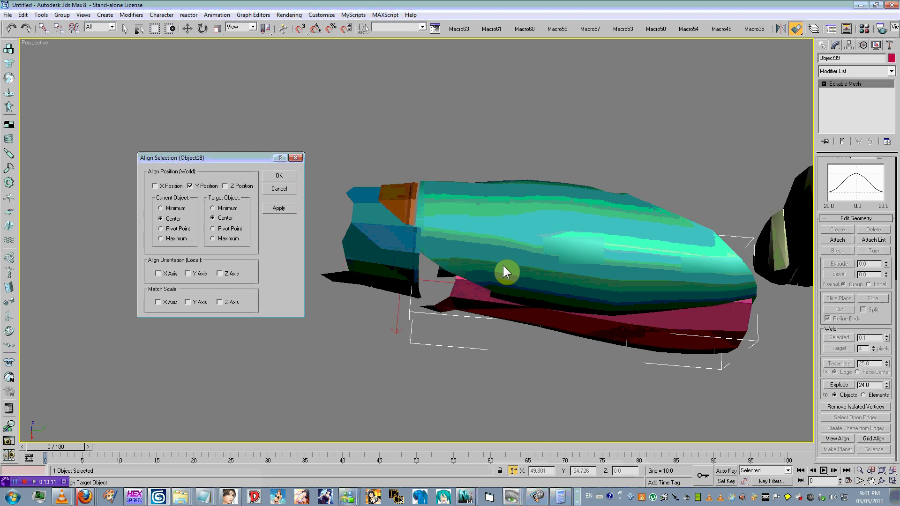
{"action": "left_click_drag", "start_coordinate": [169, 158], "coordinate": [174, 159]}
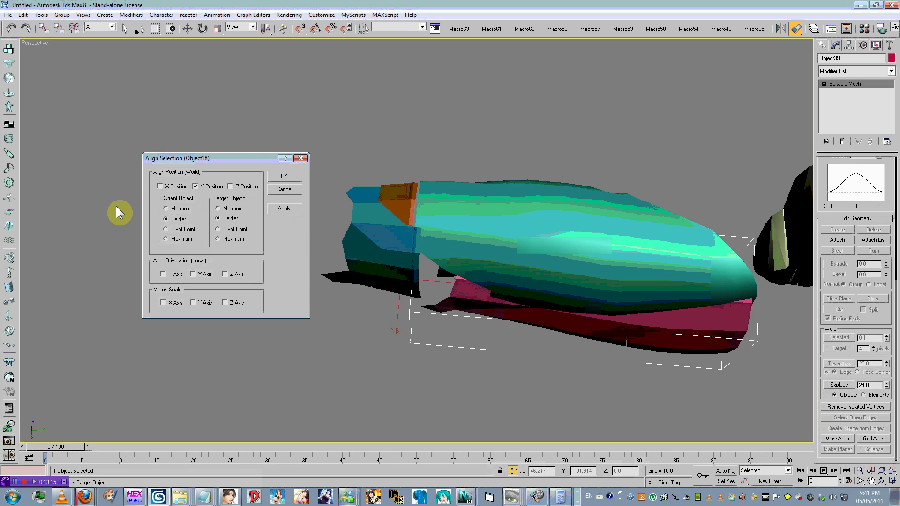
{"action": "left_click", "coordinate": [160, 187]}
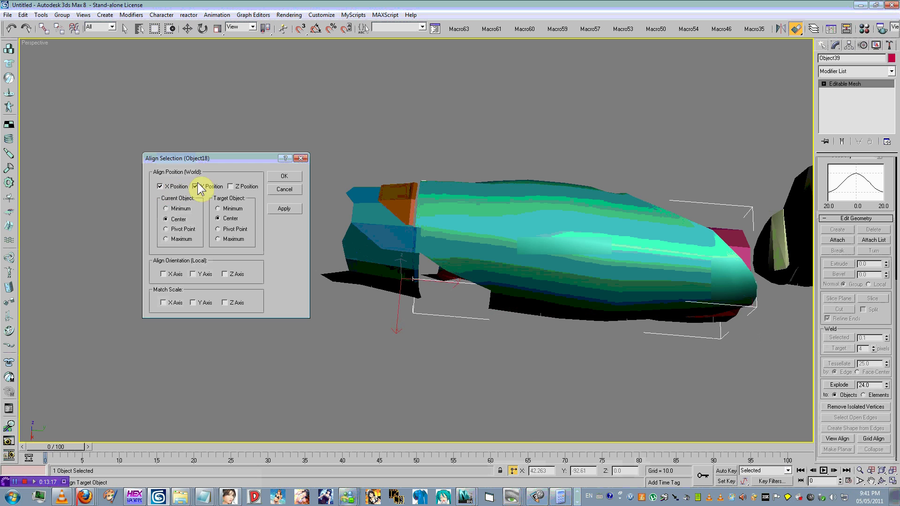
{"action": "left_click", "coordinate": [239, 188]}
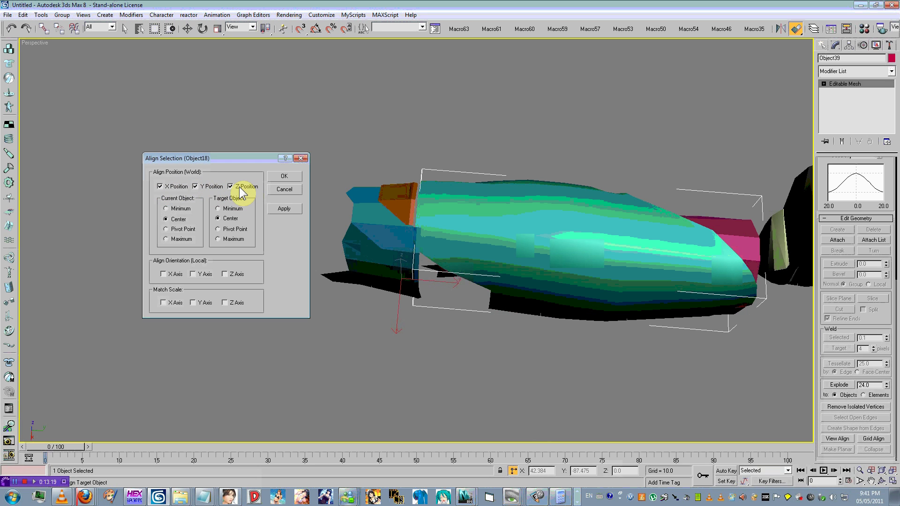
{"action": "left_click", "coordinate": [176, 227]}
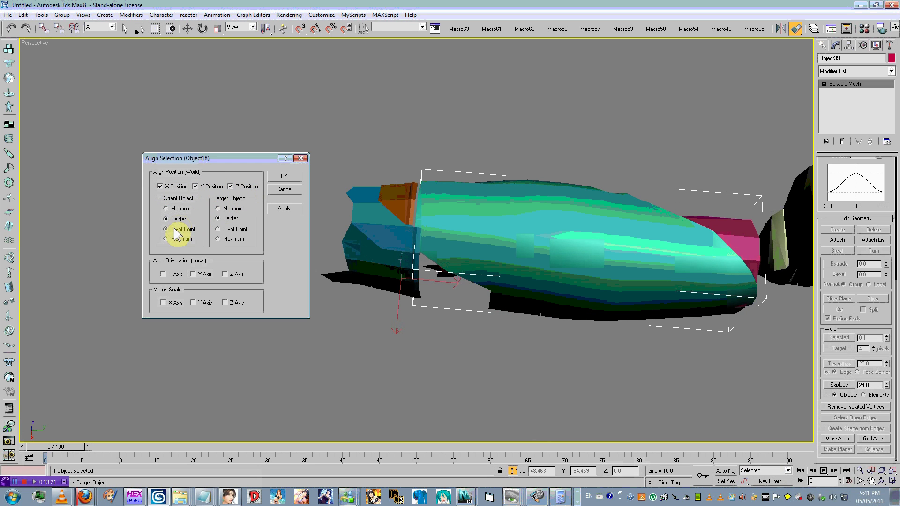
{"action": "left_click", "coordinate": [220, 228]}
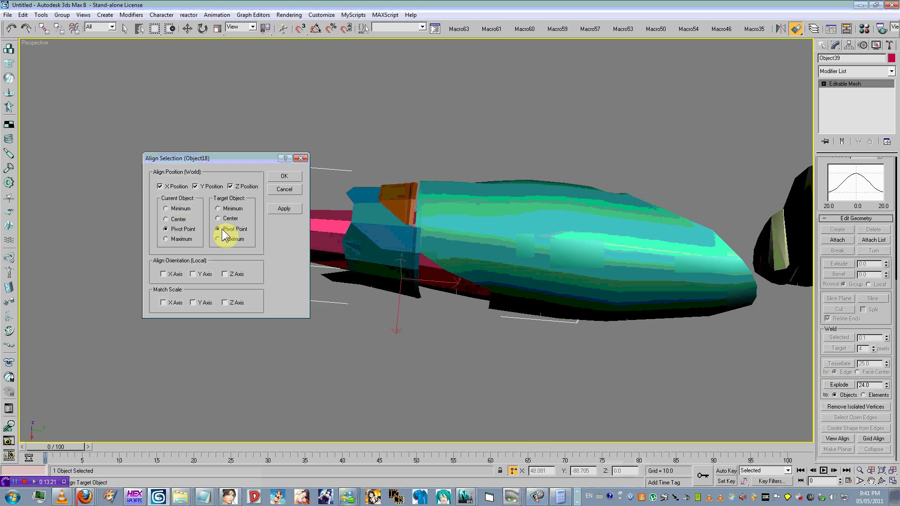
{"action": "left_click", "coordinate": [291, 178]}
Move the crimson shin away below the knee, and align the brown knee piece to the teal thigh by pivot point.
{"action": "middle_click_drag", "start_coordinate": [403, 220], "coordinate": [519, 238], "text": "alt"}
{"action": "left_click_drag", "start_coordinate": [671, 175], "coordinate": [297, 227]}
{"action": "left_click", "coordinate": [353, 241]}
{"action": "scroll", "coordinate": [375, 266], "scroll_direction": "up", "scroll_amount": 4}
{"action": "middle_click_drag", "start_coordinate": [374, 266], "coordinate": [355, 264]}
{"action": "key", "text": "alt+a"}
{"action": "left_click", "coordinate": [402, 229]}
{"action": "left_click", "coordinate": [291, 178]}
{"action": "left_click", "coordinate": [401, 284]}
{"action": "key", "text": "alt+a"}
{"action": "left_click", "coordinate": [371, 323]}
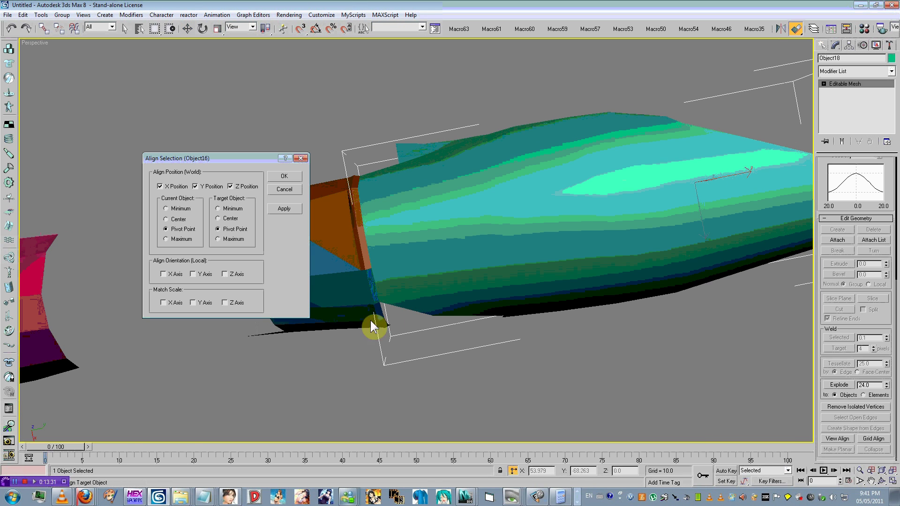
{"action": "left_click", "coordinate": [412, 145]}
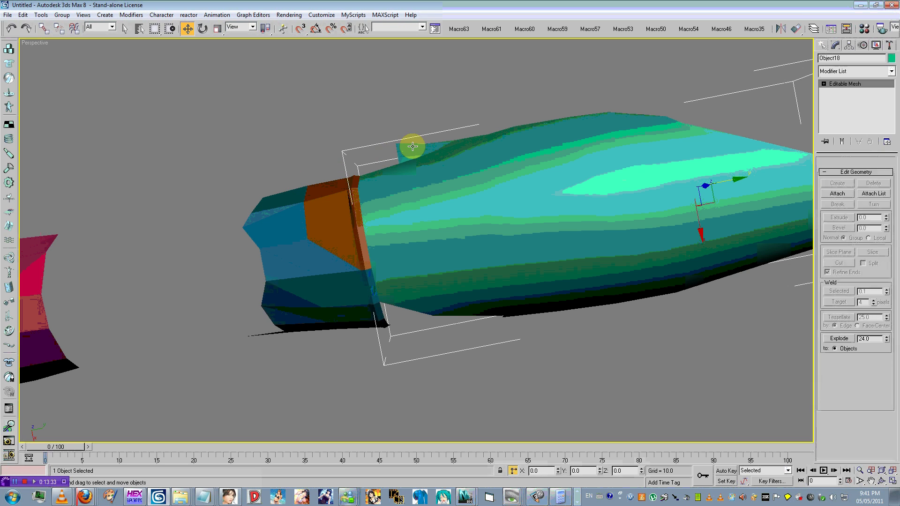
{"action": "key", "text": "alt+a"}
{"action": "left_click", "coordinate": [427, 281]}
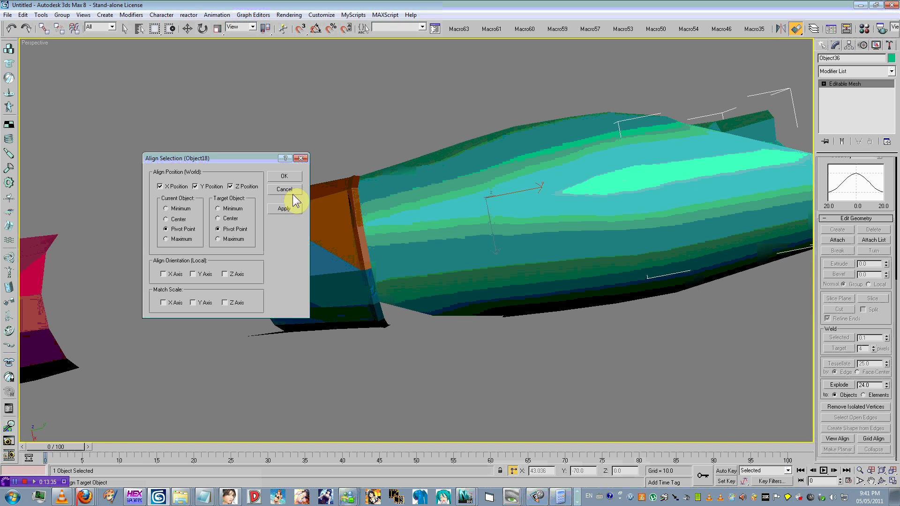
{"action": "left_click", "coordinate": [271, 189]}
Pull the small teal piece out of the thigh and try snapping it to the lower edge of the blue knee piece.
{"action": "scroll", "coordinate": [399, 209], "scroll_direction": "down", "scroll_amount": 5}
{"action": "key", "text": "w"}
{"action": "left_click_drag", "start_coordinate": [434, 283], "coordinate": [393, 209]}
{"action": "key", "text": "alt+a"}
{"action": "left_click", "coordinate": [319, 325]}
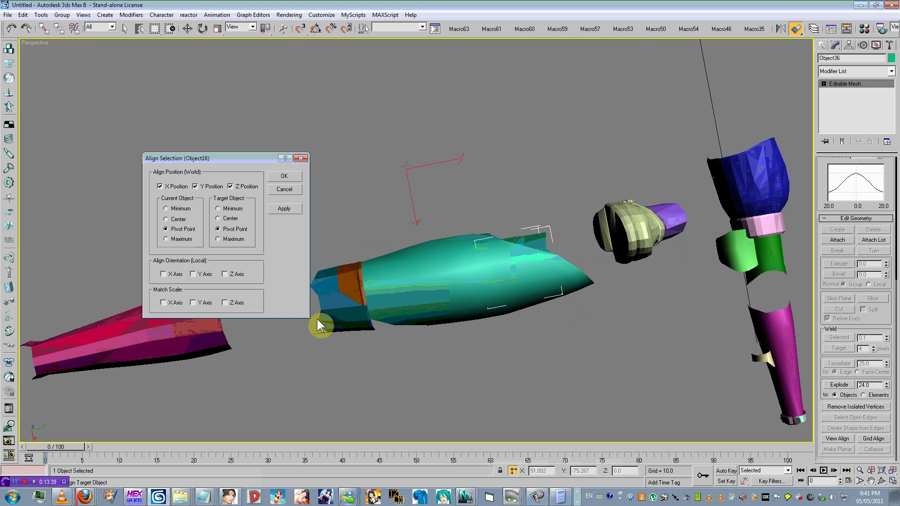
{"action": "left_click", "coordinate": [295, 190]}
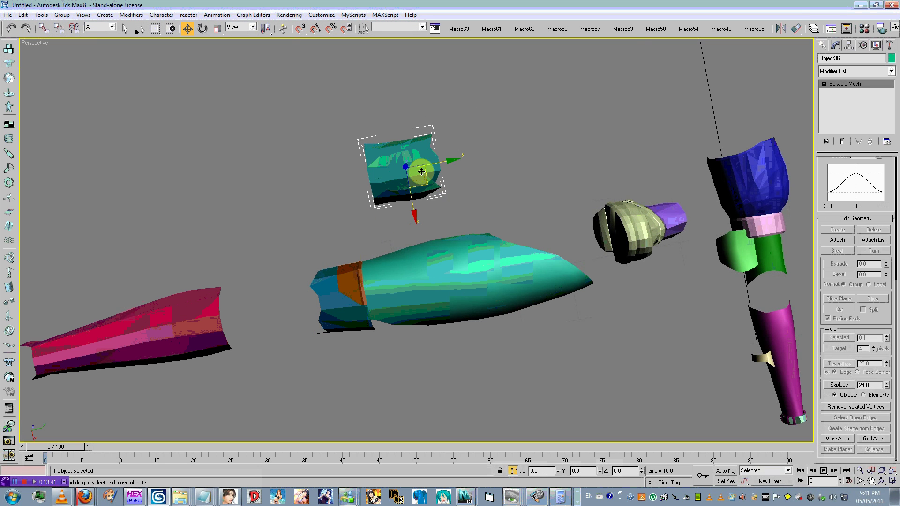
{"action": "left_click_drag", "start_coordinate": [422, 171], "coordinate": [295, 313]}
{"action": "middle_click_drag", "start_coordinate": [296, 313], "coordinate": [257, 263]}
{"action": "scroll", "coordinate": [257, 262], "scroll_direction": "up", "scroll_amount": 6}
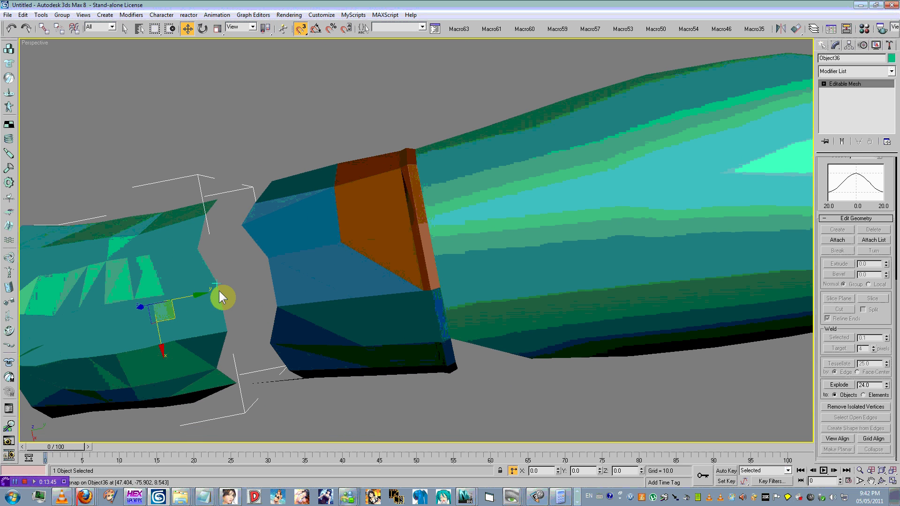
{"action": "left_click_drag", "start_coordinate": [219, 296], "coordinate": [275, 256]}
Move the small teal piece from below the knee over to the opposite leg, beside the pale-green piece.
{"action": "scroll", "coordinate": [263, 259], "scroll_direction": "down", "scroll_amount": 4}
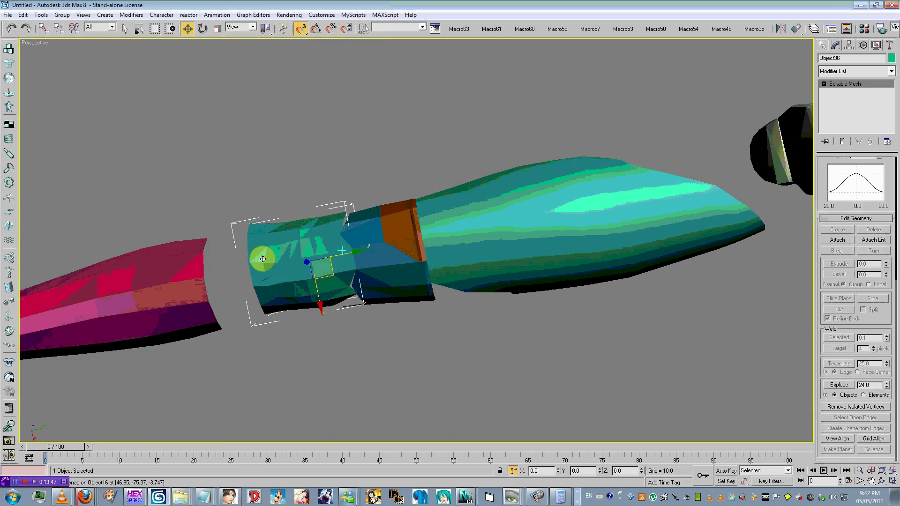
{"action": "scroll", "coordinate": [263, 259], "scroll_direction": "down", "scroll_amount": 5}
{"action": "middle_click_drag", "start_coordinate": [305, 62], "coordinate": [306, 177]}
{"action": "scroll", "coordinate": [418, 322], "scroll_direction": "down", "scroll_amount": 2}
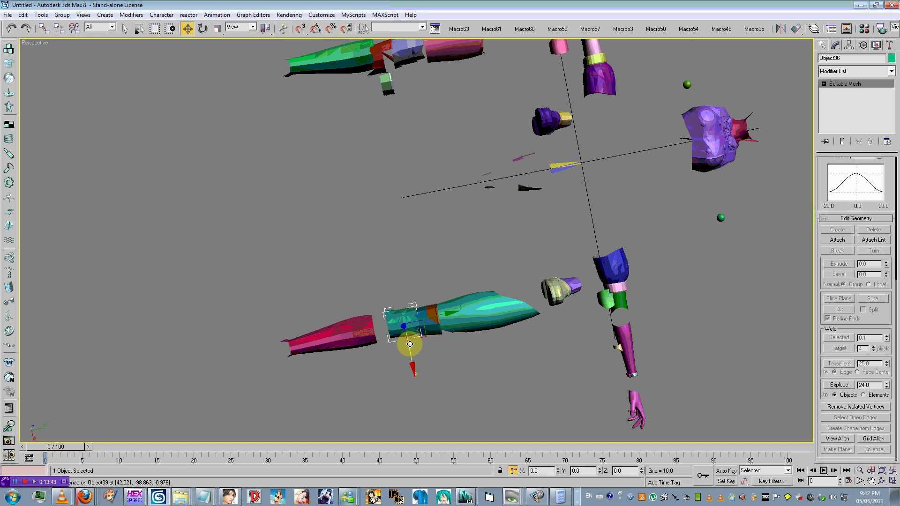
{"action": "left_click_drag", "start_coordinate": [410, 344], "coordinate": [360, 101]}
Bring the lavender piece over from the opposite leg and snap it to the lower edge of the blue knee piece.
{"action": "left_click", "coordinate": [392, 60]}
{"action": "left_click_drag", "start_coordinate": [391, 60], "coordinate": [443, 325]}
{"action": "left_click", "coordinate": [438, 173]}
{"action": "scroll", "coordinate": [443, 324], "scroll_direction": "up", "scroll_amount": 4}
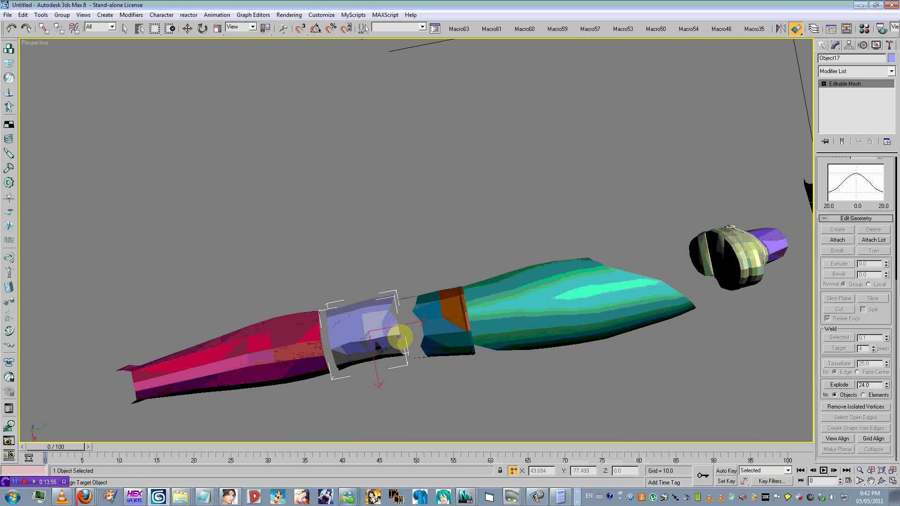
{"action": "left_click", "coordinate": [439, 342]}
{"action": "left_click", "coordinate": [289, 176]}
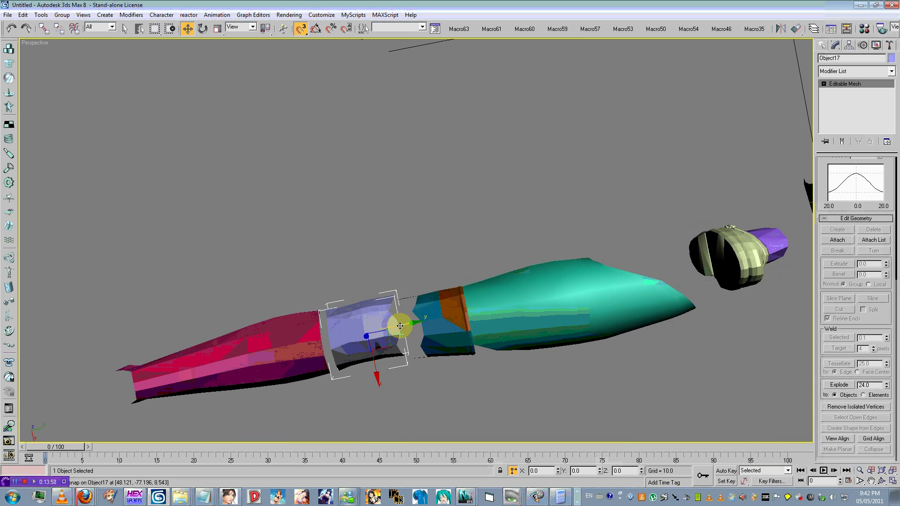
{"action": "left_click_drag", "start_coordinate": [396, 334], "coordinate": [416, 326]}
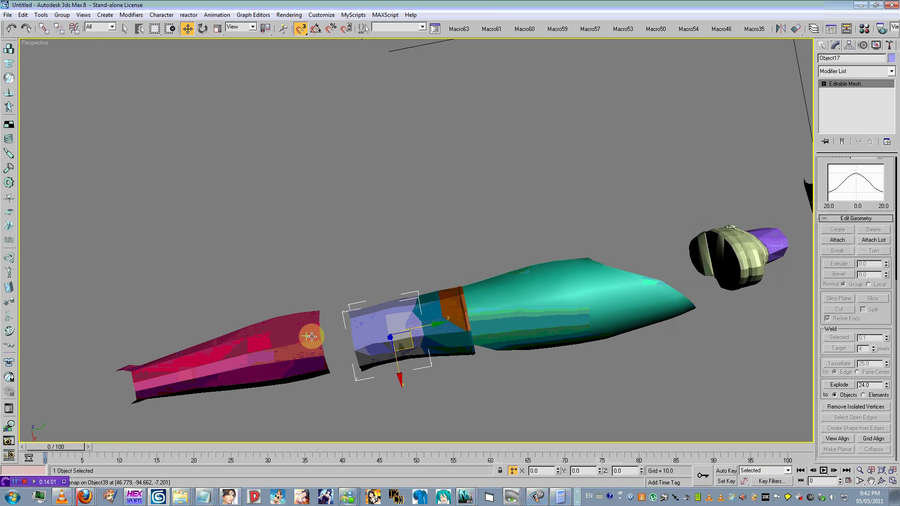
Move the crimson shin aside towards the middle and attach the green shin below the lavender knee piece.
{"action": "left_click_drag", "start_coordinate": [318, 340], "coordinate": [295, 103]}
{"action": "scroll", "coordinate": [295, 103], "scroll_direction": "down", "scroll_amount": 2}
{"action": "scroll", "coordinate": [372, 135], "scroll_direction": "down", "scroll_amount": 3}
{"action": "left_click_drag", "start_coordinate": [393, 100], "coordinate": [397, 287]}
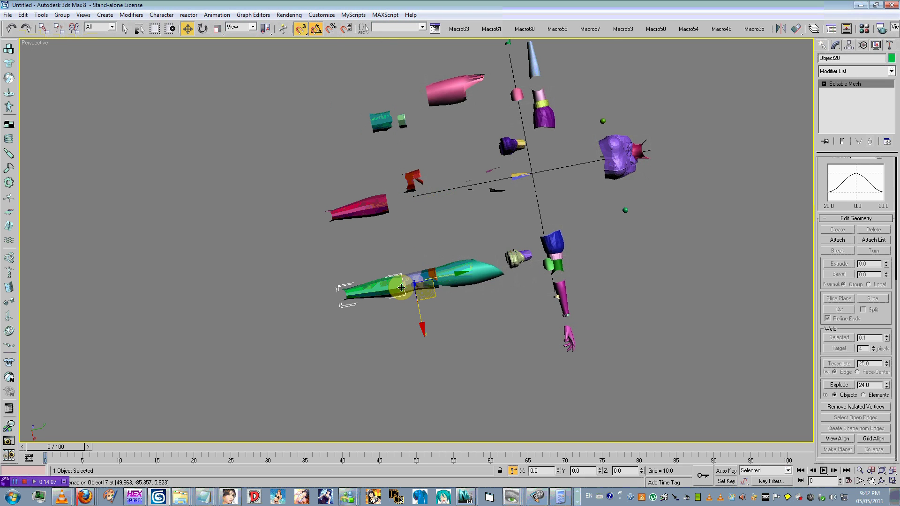
{"action": "key", "text": "a"}
Move the purple foot with its yellow ankle piece down and snap it to the lower end of the green shin.
{"action": "scroll", "coordinate": [401, 287], "scroll_direction": "up", "scroll_amount": 5}
{"action": "middle_click_drag", "start_coordinate": [486, 271], "coordinate": [322, 289], "text": "alt"}
{"action": "scroll", "coordinate": [556, 245], "scroll_direction": "down", "scroll_amount": 4}
{"action": "scroll", "coordinate": [594, 269], "scroll_direction": "down", "scroll_amount": 2}
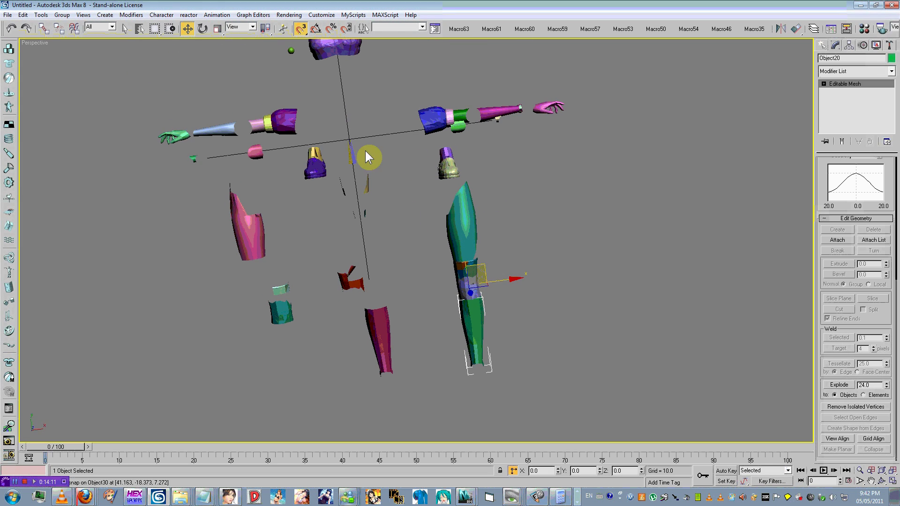
{"action": "left_click_drag", "start_coordinate": [304, 192], "coordinate": [482, 365]}
{"action": "key", "text": "z"}
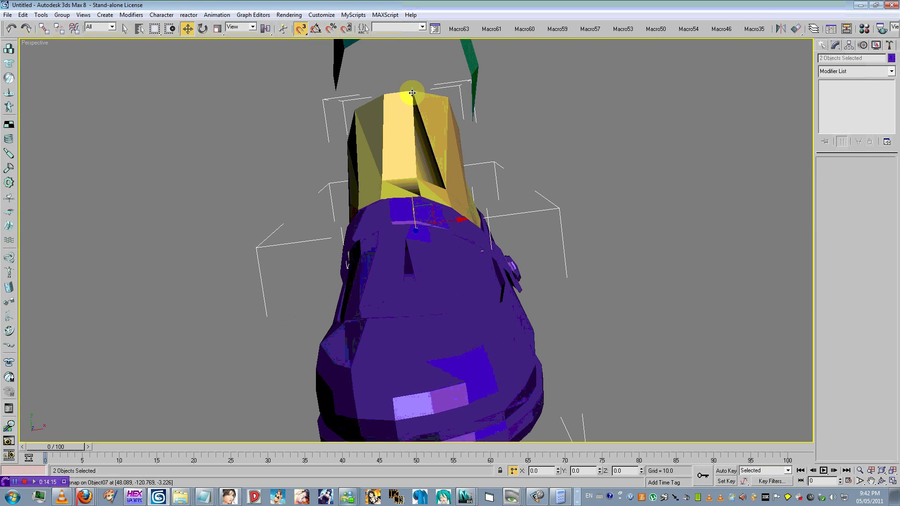
{"action": "middle_click_drag", "start_coordinate": [412, 92], "coordinate": [412, 192]}
{"action": "left_click_drag", "start_coordinate": [412, 193], "coordinate": [408, 134]}
Move the small golden piece from the centre to the teal thigh, align it by pivot point, and turn off snapping.
{"action": "scroll", "coordinate": [410, 141], "scroll_direction": "down", "scroll_amount": 6}
{"action": "middle_click_drag", "start_coordinate": [413, 148], "coordinate": [281, 230]}
{"action": "left_click_drag", "start_coordinate": [477, 213], "coordinate": [349, 320]}
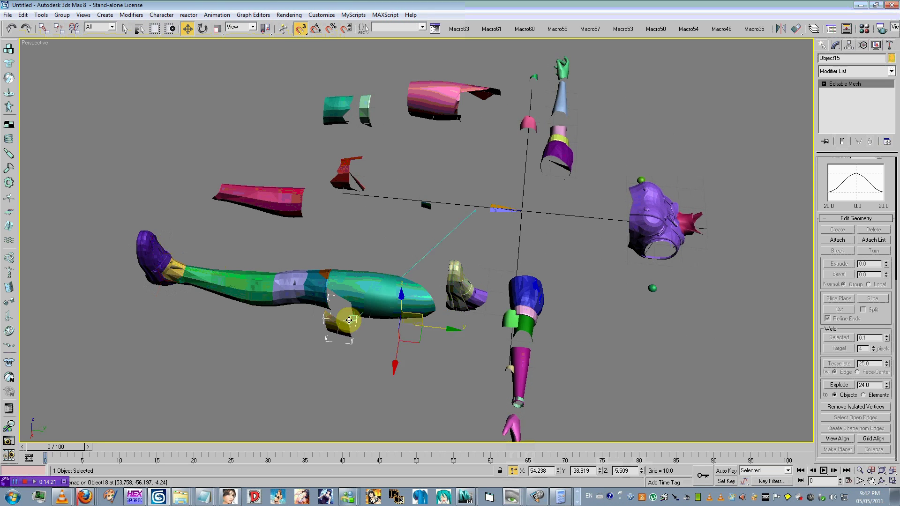
{"action": "key", "text": "alt+a"}
{"action": "left_click", "coordinate": [372, 316]}
{"action": "left_click", "coordinate": [284, 177]}
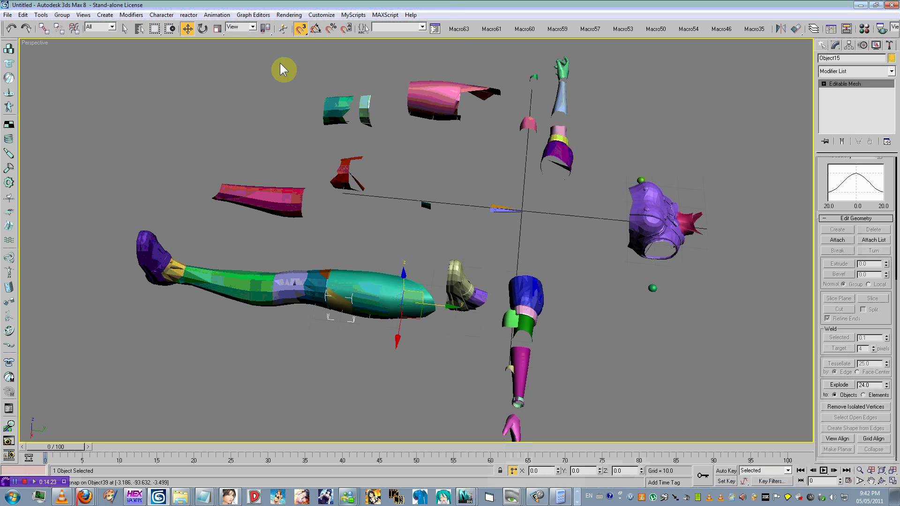
{"action": "left_click", "coordinate": [299, 29]}
Move the three small loose pieces from the model's centre down below the legs and unhide all meshes.
{"action": "middle_click_drag", "start_coordinate": [349, 263], "coordinate": [372, 303], "text": "alt"}
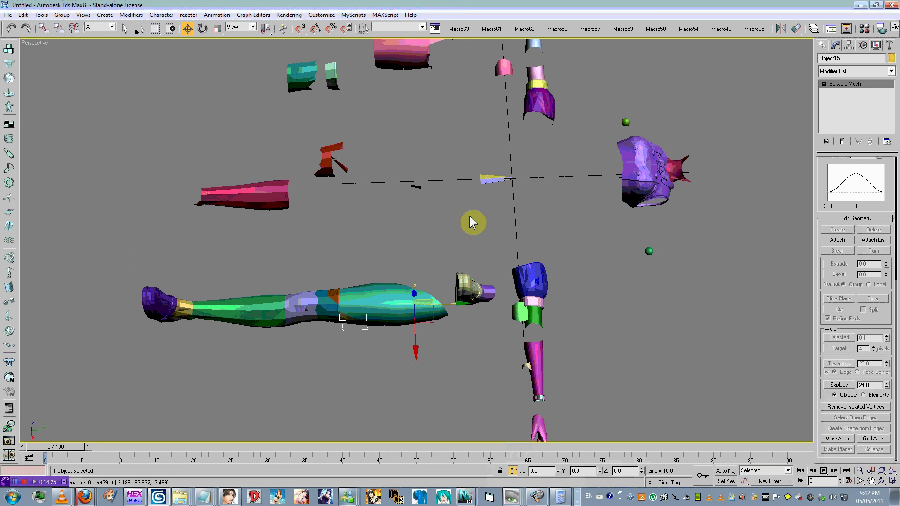
{"action": "left_click_drag", "start_coordinate": [442, 201], "coordinate": [415, 210]}
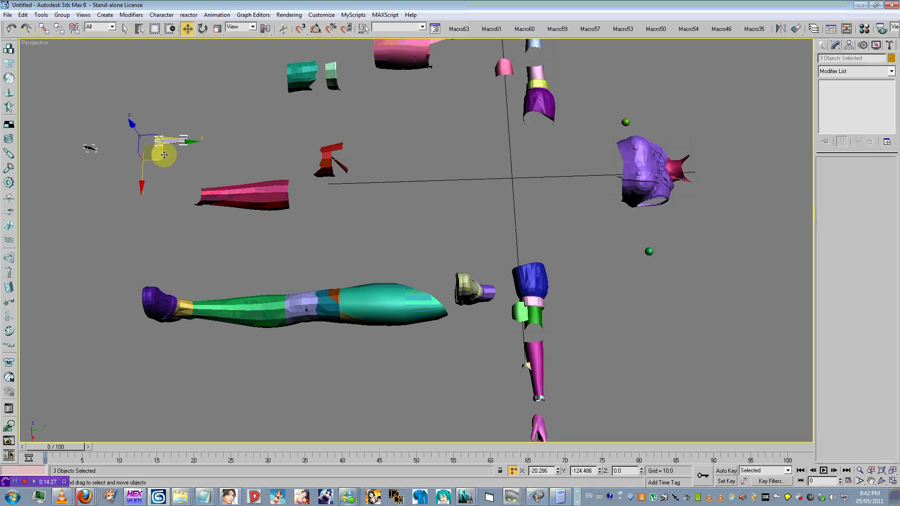
{"action": "right_click", "coordinate": [387, 177]}
{"action": "left_click", "coordinate": [401, 137]}
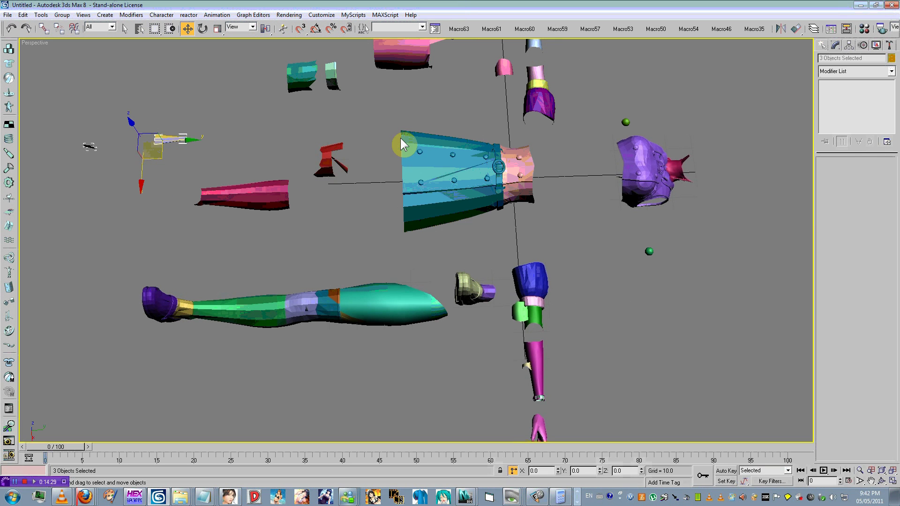
Hide the blue outer skirt mesh.
{"action": "mouse_move", "coordinate": [456, 192]}
{"action": "middle_mouse_down", "text": "alt"}
{"action": "mouse_move", "coordinate": [476, 171]}
{"action": "mouse_move", "coordinate": [482, 193]}
{"action": "mouse_move", "coordinate": [460, 204]}
{"action": "middle_mouse_up", "text": "alt"}
{"action": "right_click", "coordinate": [460, 203]}
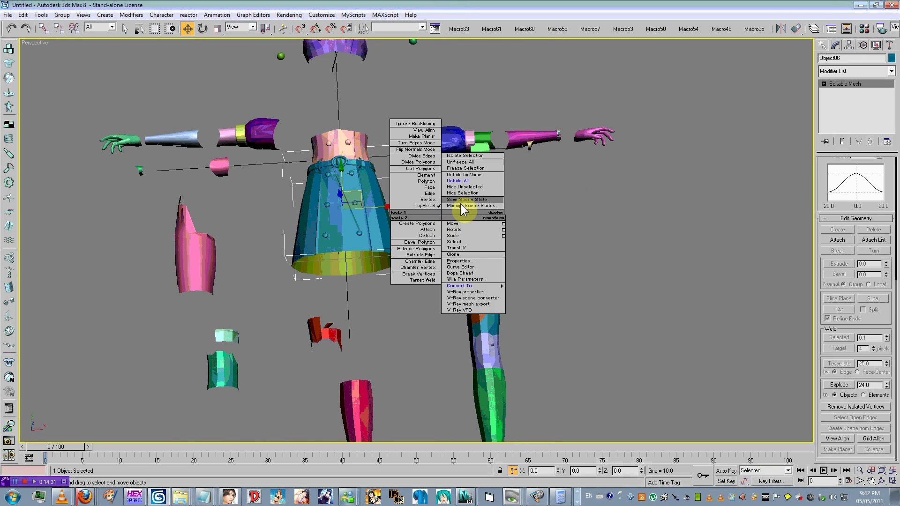
{"action": "left_click", "coordinate": [464, 193]}
Snap the assembled leg, from the teal thigh to the purple foot, onto the hip opening of the olive pelvis mesh.
{"action": "scroll", "coordinate": [521, 258], "scroll_direction": "down", "scroll_amount": 3}
{"action": "left_click_drag", "start_coordinate": [521, 284], "coordinate": [415, 453]}
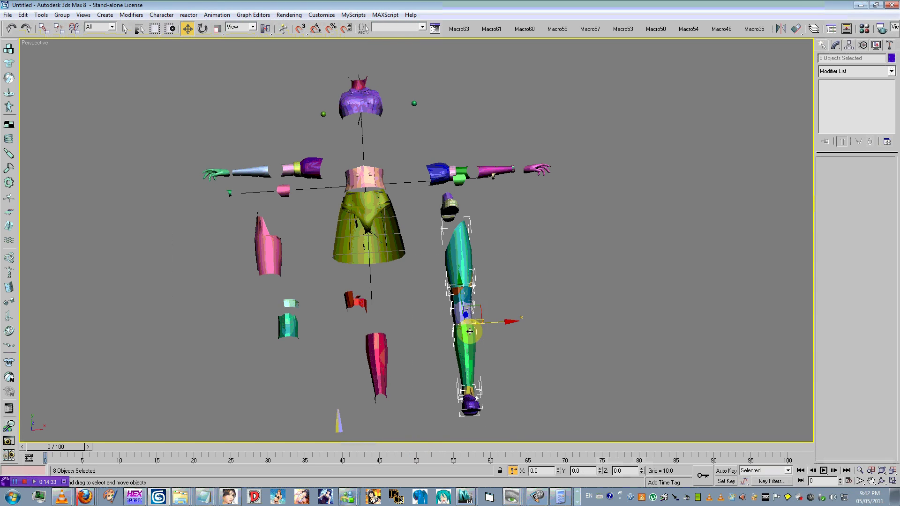
{"action": "scroll", "coordinate": [471, 327], "scroll_direction": "up", "scroll_amount": 6}
{"action": "middle_click_drag", "start_coordinate": [471, 327], "coordinate": [454, 349], "text": "alt"}
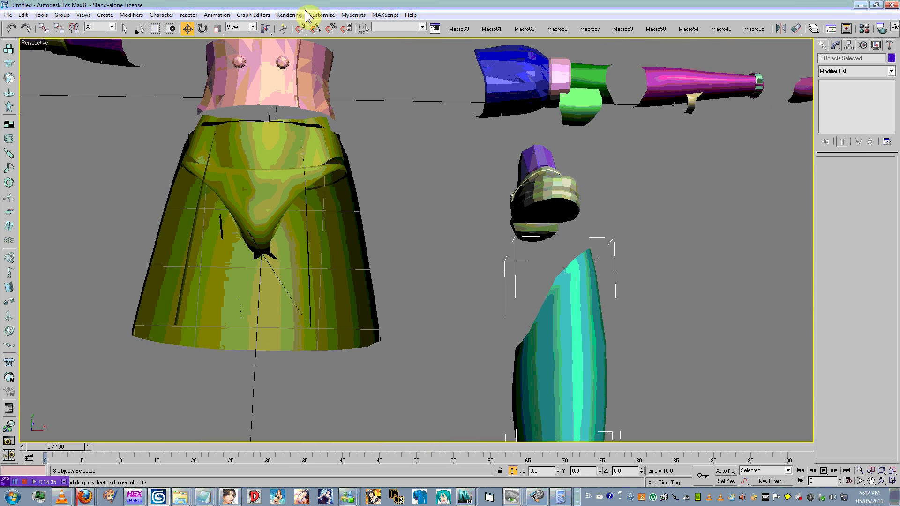
{"action": "middle_click_drag", "start_coordinate": [352, 196], "coordinate": [527, 273], "text": "alt"}
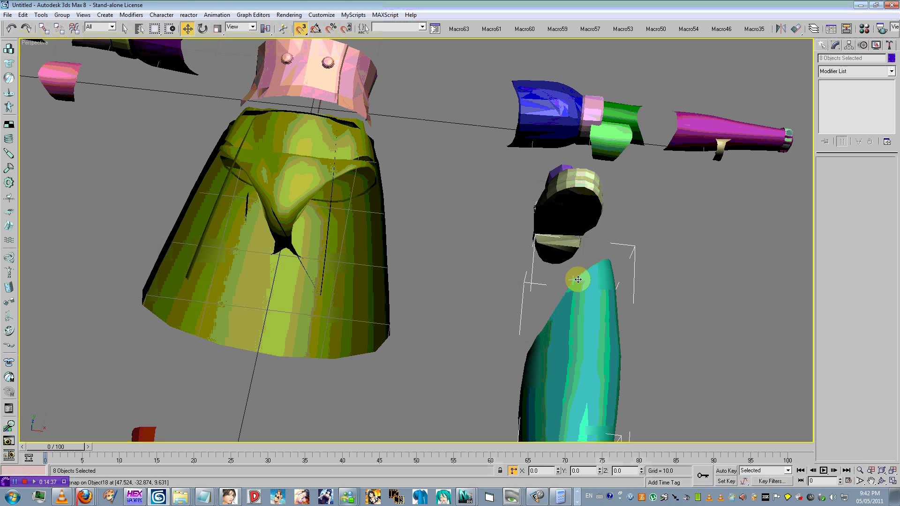
{"action": "left_click_drag", "start_coordinate": [578, 279], "coordinate": [333, 171]}
{"action": "scroll", "coordinate": [414, 157], "scroll_direction": "down", "scroll_amount": 4}
{"action": "middle_click_drag", "start_coordinate": [359, 190], "coordinate": [331, 247], "text": "alt"}
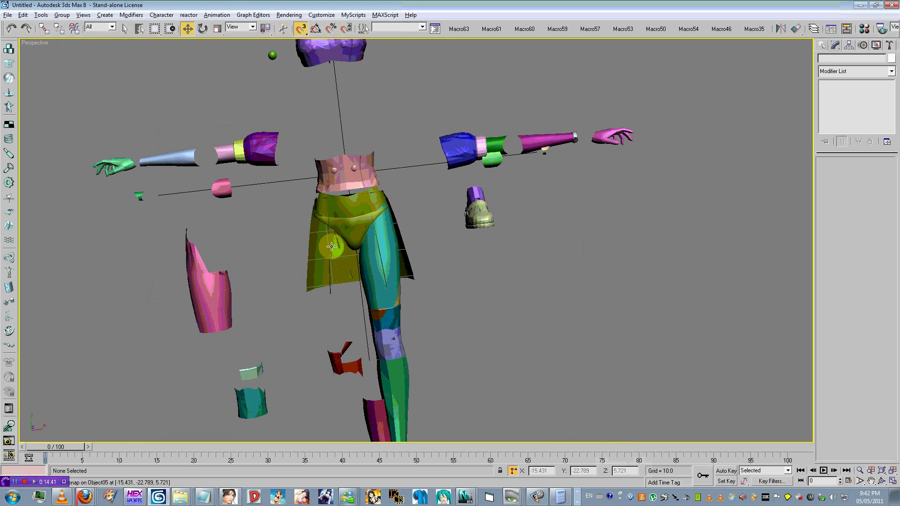
Snap the crimson shin to the lower end of the loose teal knee piece.
{"action": "middle_click_drag", "start_coordinate": [316, 358], "coordinate": [339, 280]}
{"action": "left_click_drag", "start_coordinate": [396, 324], "coordinate": [275, 341]}
{"action": "scroll", "coordinate": [263, 349], "scroll_direction": "up", "scroll_amount": 4}
{"action": "middle_click_drag", "start_coordinate": [223, 391], "coordinate": [378, 243]}
Align the red lower-thigh piece to the mint piece and the teal knee piece to the red one, by pivot point.
{"action": "left_click", "coordinate": [462, 200]}
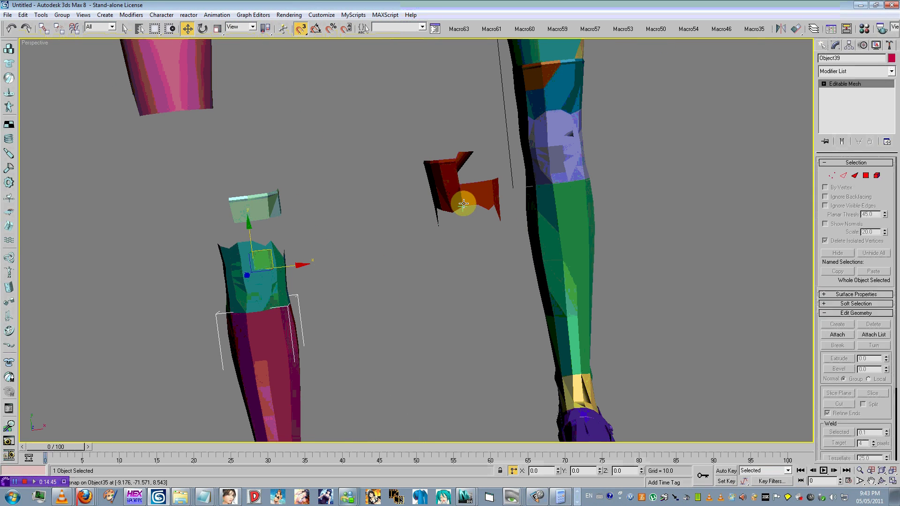
{"action": "key", "text": "alt+a"}
{"action": "left_click", "coordinate": [276, 214]}
{"action": "left_click", "coordinate": [283, 174]}
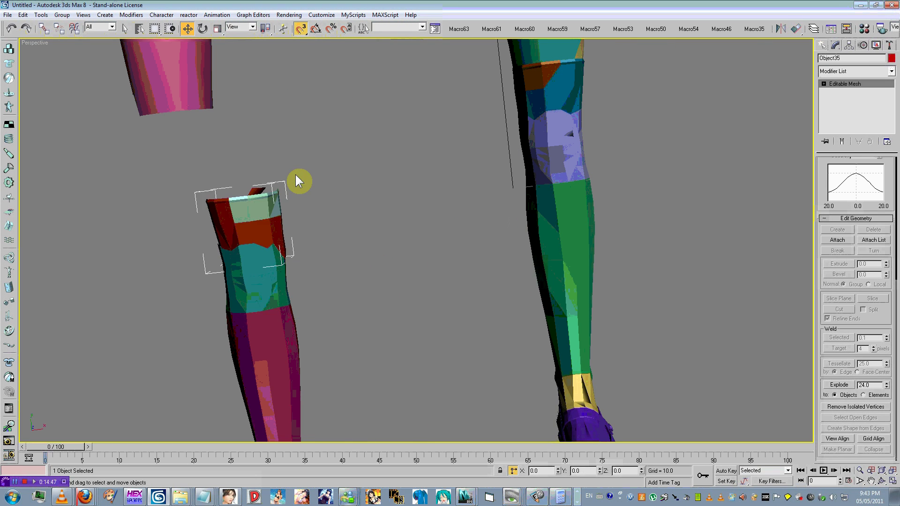
{"action": "left_click", "coordinate": [277, 280]}
{"action": "key", "text": "alt+a"}
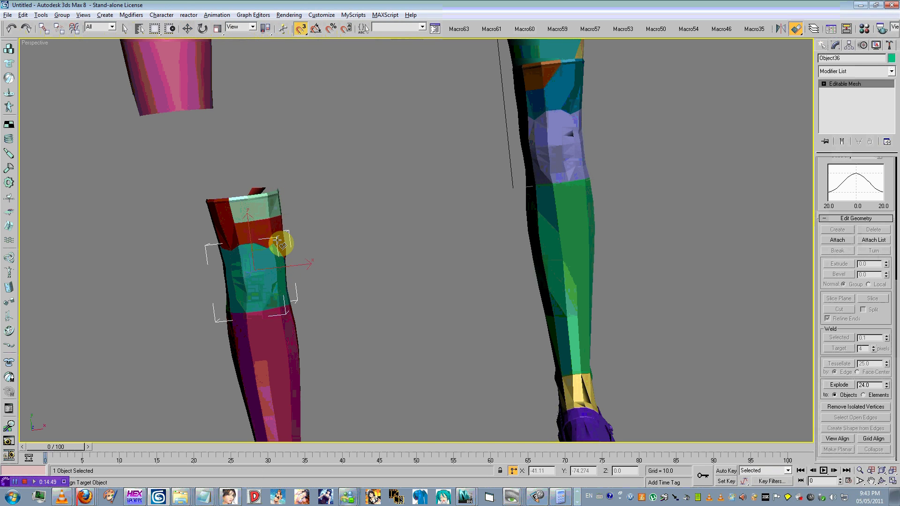
{"action": "left_click", "coordinate": [280, 238]}
{"action": "left_click", "coordinate": [288, 177]}
Snap the teal knee piece together with the crimson shin onto the lower edge of the red piece.
{"action": "scroll", "coordinate": [269, 305], "scroll_direction": "down", "scroll_amount": 2}
{"action": "middle_click_drag", "start_coordinate": [268, 305], "coordinate": [279, 241]}
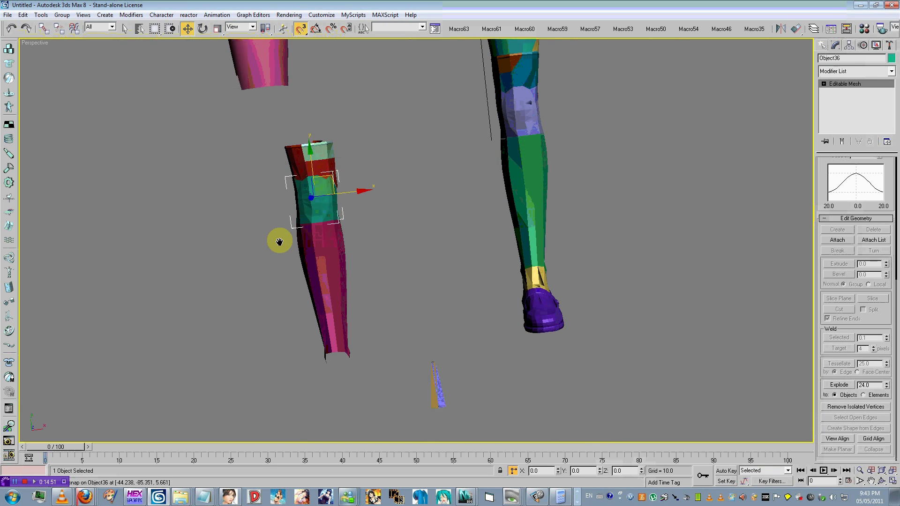
{"action": "left_click", "coordinate": [324, 244], "text": "ctrl"}
{"action": "scroll", "coordinate": [329, 186], "scroll_direction": "up", "scroll_amount": 3}
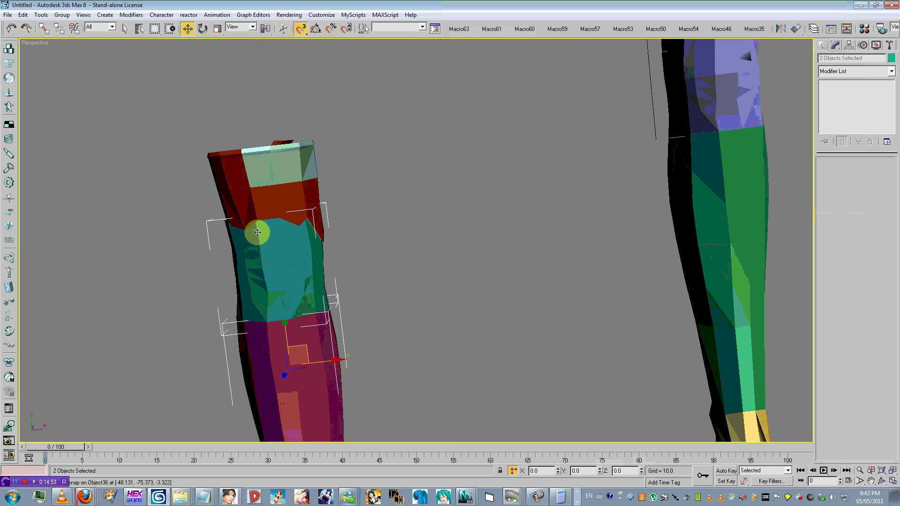
{"action": "mouse_move", "coordinate": [257, 233]}
{"action": "left_mouse_down"}
{"action": "mouse_move", "coordinate": [265, 260]}
{"action": "mouse_move", "coordinate": [263, 239]}
{"action": "left_mouse_up"}
{"action": "middle_click_drag", "start_coordinate": [266, 199], "coordinate": [367, 181], "text": "alt"}
{"action": "scroll", "coordinate": [370, 181], "scroll_direction": "down", "scroll_amount": 3}
{"action": "scroll", "coordinate": [375, 172], "scroll_direction": "up", "scroll_amount": 2}
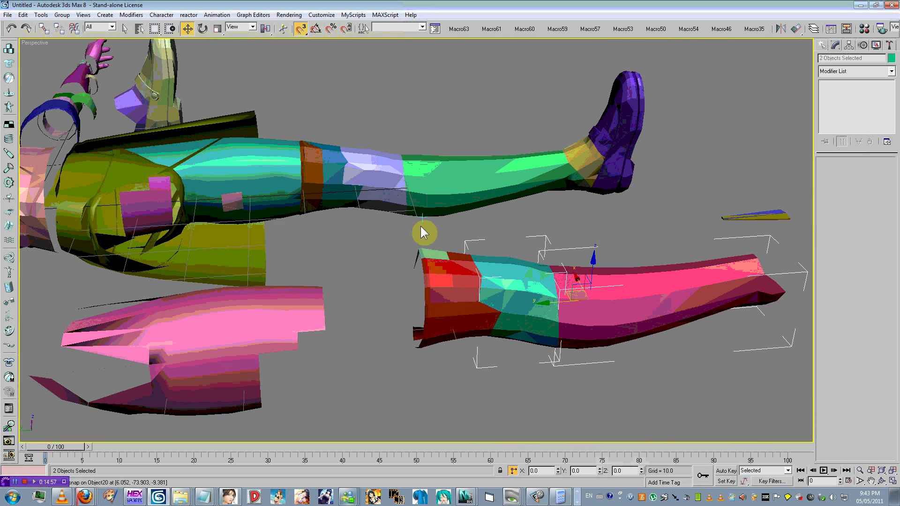
Align the pink thigh to the red lower-thigh piece and the small purple-pink piece to the pink thigh, by pivot point.
{"action": "left_click", "coordinate": [328, 304]}
{"action": "key", "text": "alt+a"}
{"action": "left_click", "coordinate": [412, 278]}
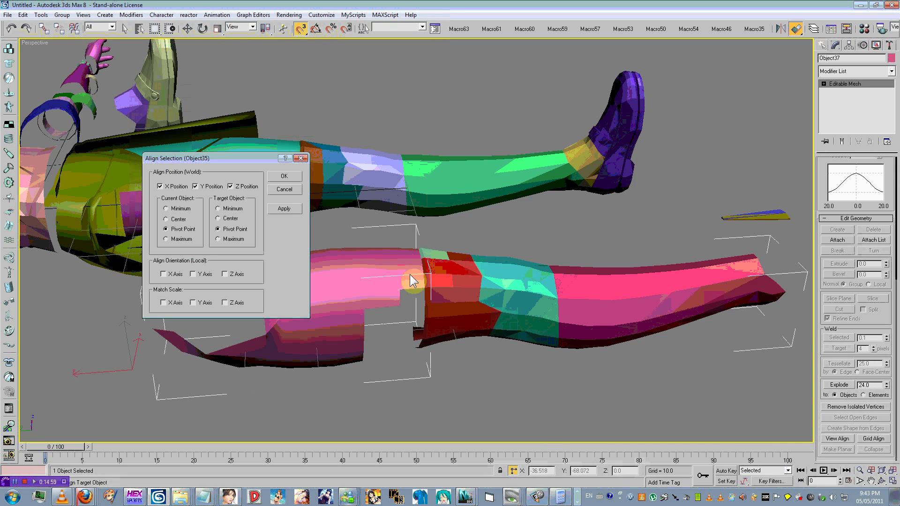
{"action": "key", "text": "Return"}
{"action": "left_click", "coordinate": [164, 205]}
{"action": "key", "text": "alt+a"}
{"action": "left_click", "coordinate": [352, 278]}
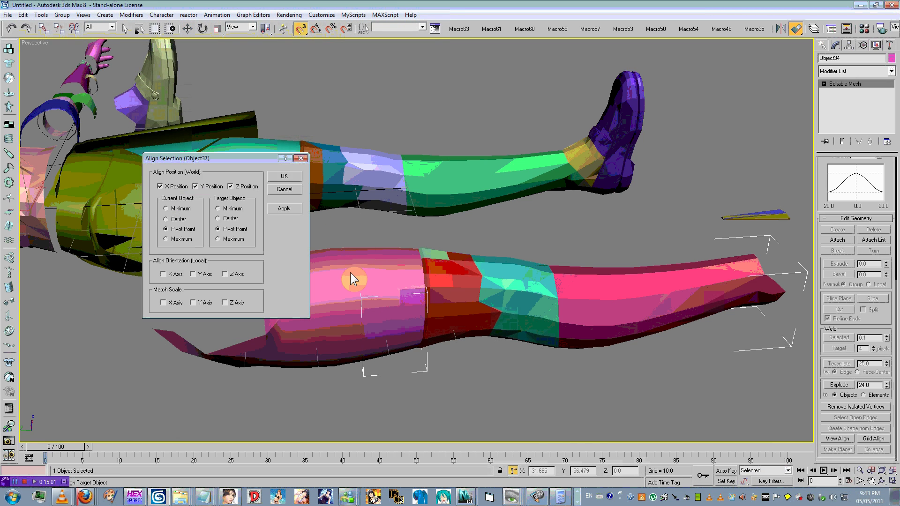
{"action": "key", "text": "Return"}
Align the small piece beneath the teal thigh to the crimson shin by pivot point, and turn off snapping.
{"action": "middle_click_drag", "start_coordinate": [350, 272], "coordinate": [313, 192], "text": "alt"}
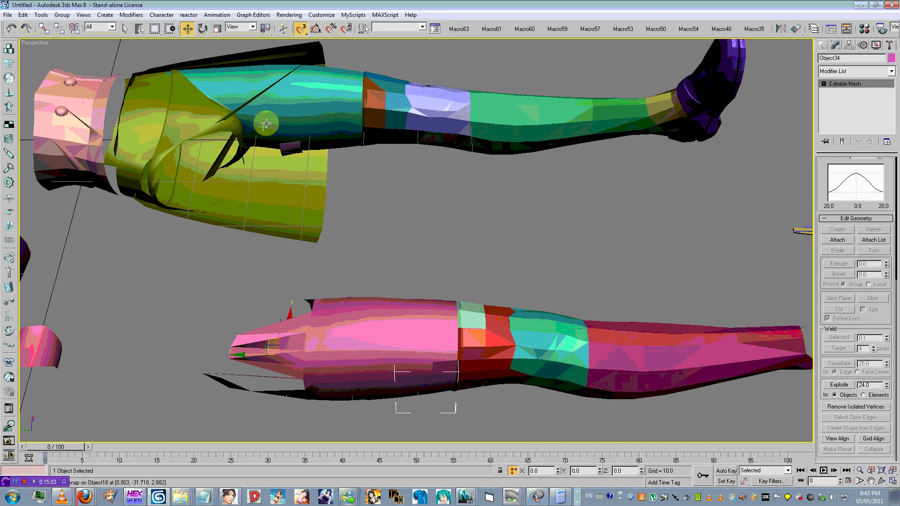
{"action": "left_click", "coordinate": [282, 140]}
{"action": "scroll", "coordinate": [441, 296], "scroll_direction": "down", "scroll_amount": 3}
{"action": "middle_click_drag", "start_coordinate": [443, 297], "coordinate": [476, 316], "text": "alt"}
{"action": "key", "text": "alt+a"}
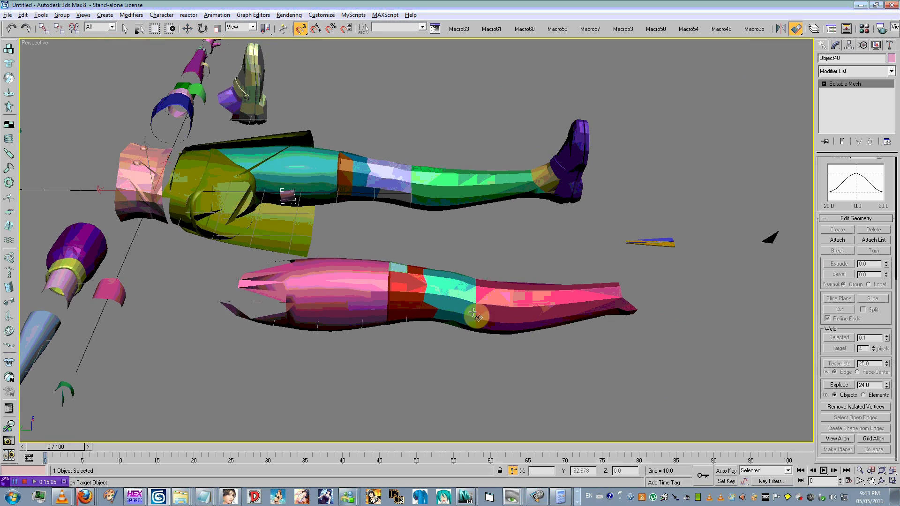
{"action": "left_click", "coordinate": [557, 321]}
{"action": "key", "text": "Return"}
{"action": "middle_click_drag", "start_coordinate": [558, 322], "coordinate": [356, 60], "text": "alt"}
{"action": "left_click", "coordinate": [303, 30]}
Try to align the loose pink elbow piece by pivot point to the arm meshes on the pale blue forearm's side.
{"action": "middle_click_drag", "start_coordinate": [367, 152], "coordinate": [508, 358], "text": "alt"}
{"action": "scroll", "coordinate": [508, 357], "scroll_direction": "up", "scroll_amount": 3}
{"action": "left_click", "coordinate": [298, 268]}
{"action": "key", "text": "alt+a"}
{"action": "left_click", "coordinate": [308, 176]}
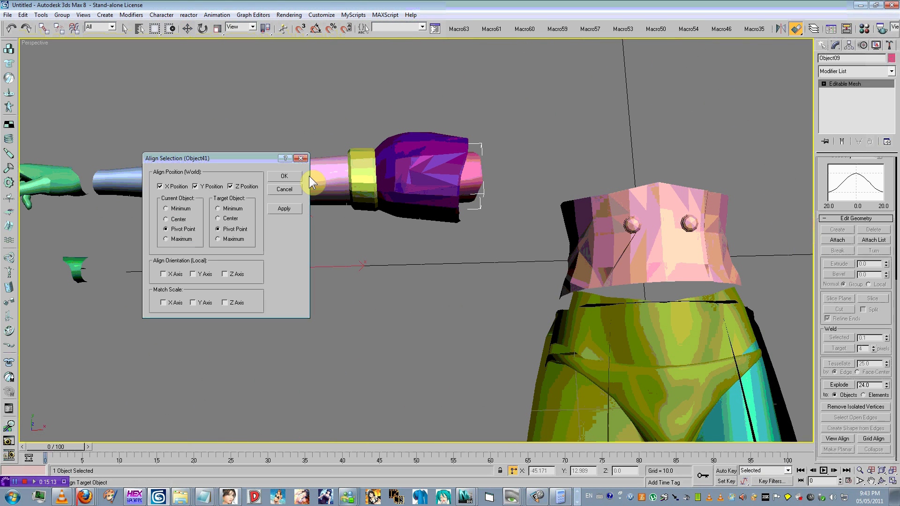
{"action": "left_click", "coordinate": [274, 190]}
{"action": "left_click", "coordinate": [201, 187]}
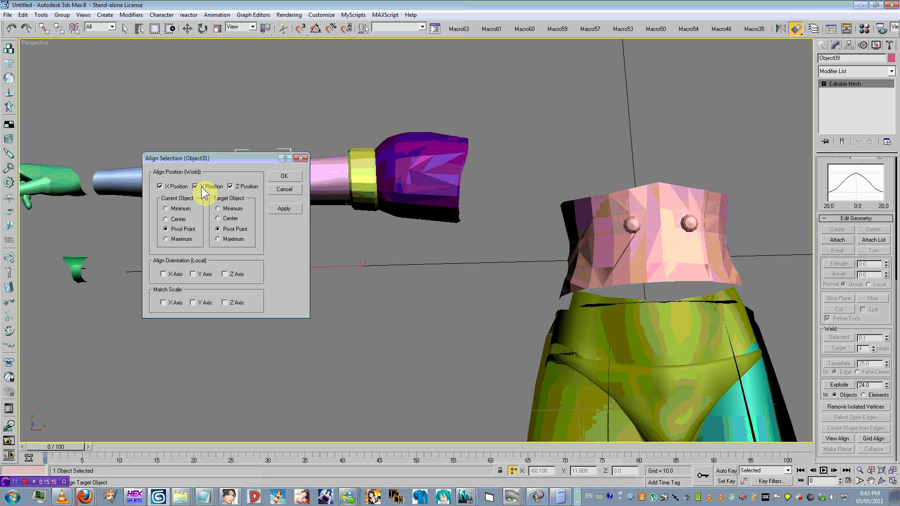
{"action": "key", "text": "Return"}
Align the pink elbow piece to the magenta forearm and the green elbow piece to the pale blue forearm, by pivot point.
{"action": "middle_click_drag", "start_coordinate": [272, 185], "coordinate": [105, 212]}
{"action": "scroll", "coordinate": [331, 198], "scroll_direction": "down", "scroll_amount": 4}
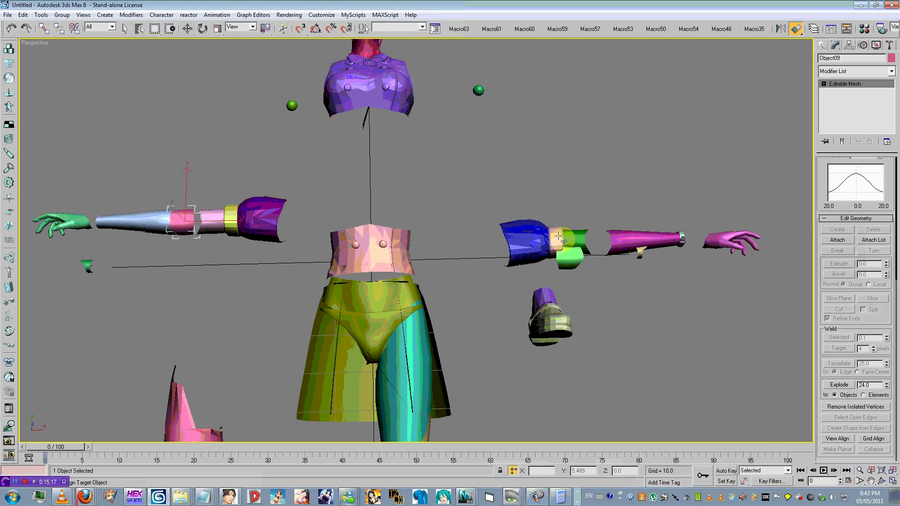
{"action": "left_click", "coordinate": [637, 244]}
{"action": "key", "text": "Return"}
{"action": "left_click", "coordinate": [567, 261]}
{"action": "key", "text": "alt+a"}
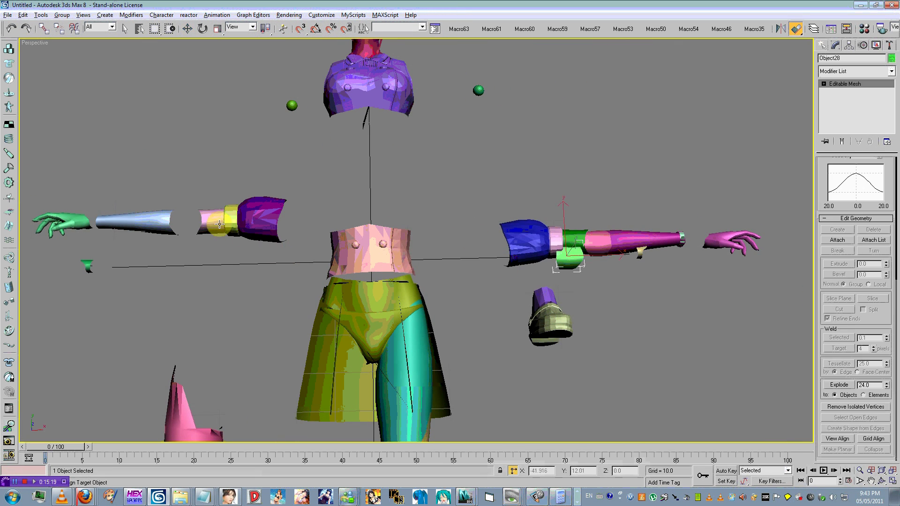
{"action": "left_click", "coordinate": [168, 217]}
{"action": "key", "text": "Return"}
Turn on snapping and join the purple sleeve, yellow band and pink upper arm to the green elbow piece.
{"action": "scroll", "coordinate": [346, 220], "scroll_direction": "up", "scroll_amount": 6}
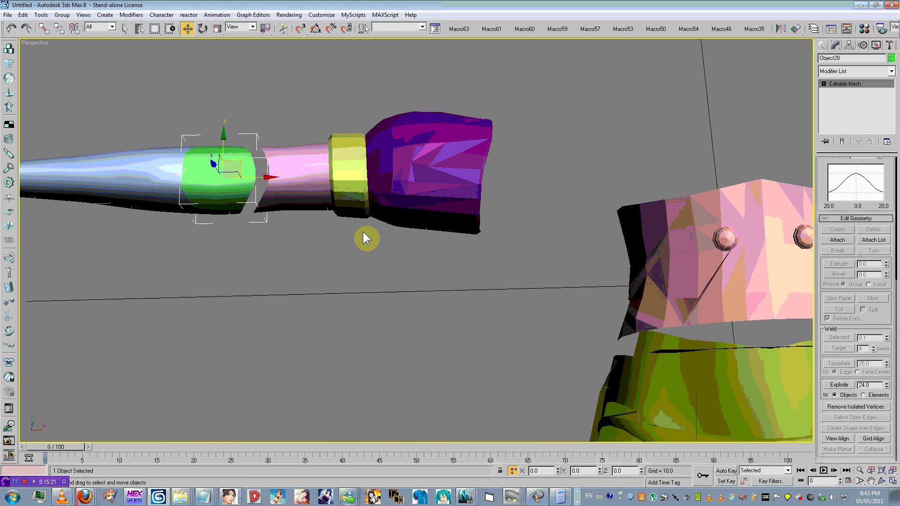
{"action": "left_click", "coordinate": [591, 116]}
{"action": "left_click_drag", "start_coordinate": [590, 113], "coordinate": [294, 237]}
{"action": "left_click_drag", "start_coordinate": [270, 175], "coordinate": [251, 176]}
{"action": "key", "text": "ctrl+z"}
{"action": "left_click", "coordinate": [300, 29]}
Snap the blue sleeve, pink band and green upper arm together onto the pink elbow piece of the magenta forearm.
{"action": "scroll", "coordinate": [502, 182], "scroll_direction": "down", "scroll_amount": 5}
{"action": "middle_click_drag", "start_coordinate": [502, 181], "coordinate": [245, 182]}
{"action": "scroll", "coordinate": [246, 182], "scroll_direction": "up", "scroll_amount": 5}
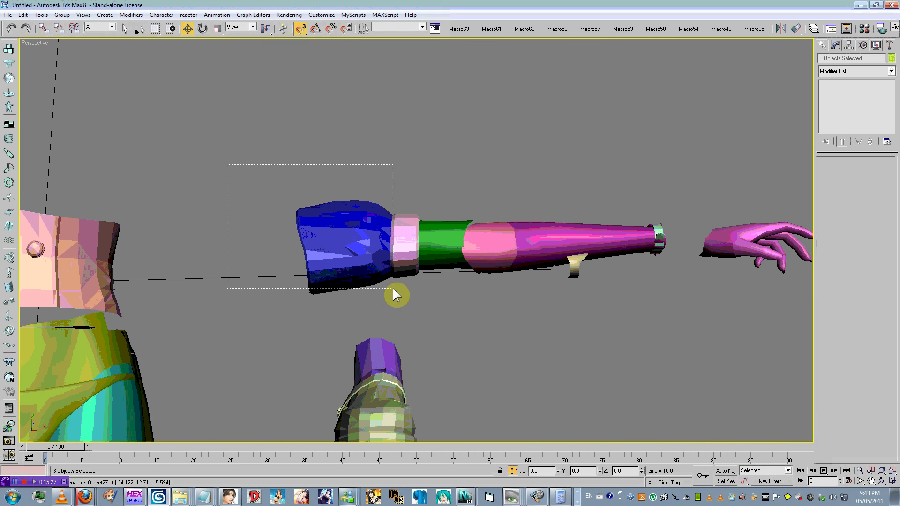
{"action": "left_click_drag", "start_coordinate": [463, 231], "coordinate": [495, 238]}
{"action": "scroll", "coordinate": [497, 233], "scroll_direction": "up", "scroll_amount": 4}
{"action": "scroll", "coordinate": [621, 253], "scroll_direction": "down", "scroll_amount": 3}
{"action": "middle_click_drag", "start_coordinate": [621, 254], "coordinate": [399, 264]}
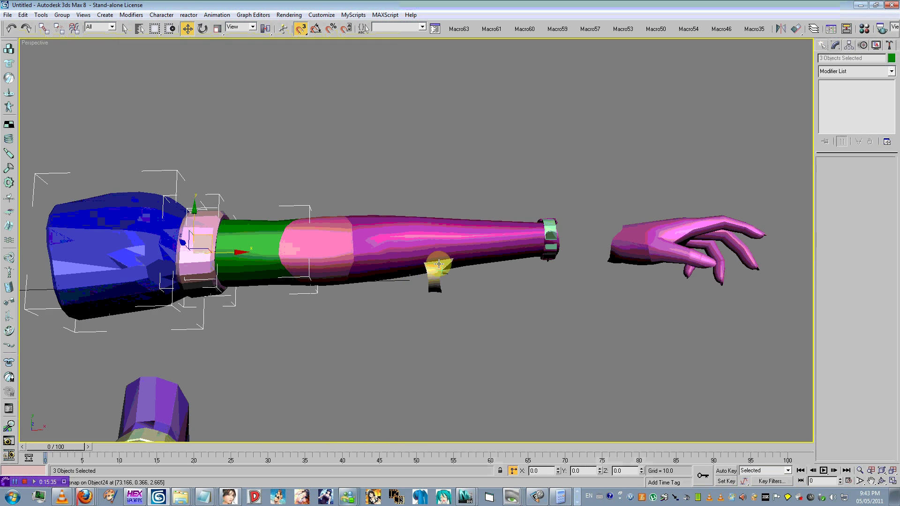
Move the cream wrist piece into the gap between the magenta forearm and the hand, and display edged faces.
{"action": "left_click_drag", "start_coordinate": [430, 272], "coordinate": [555, 251]}
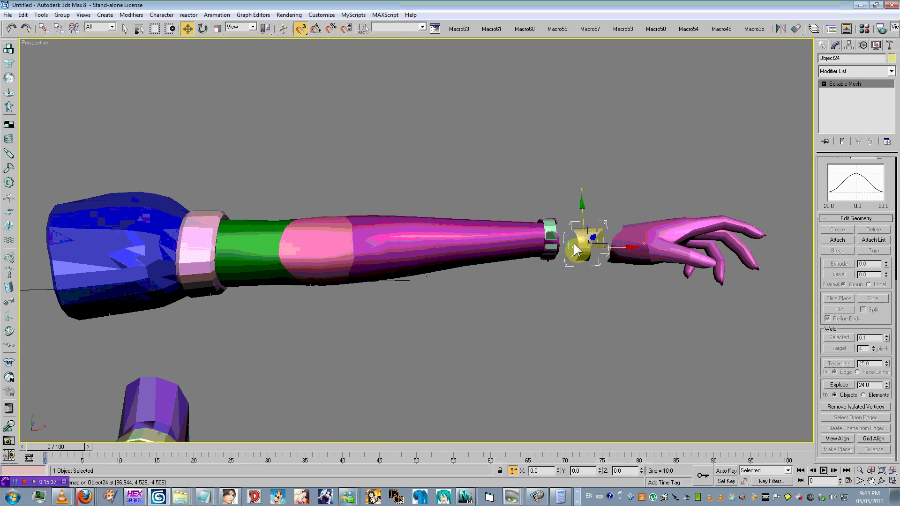
{"action": "scroll", "coordinate": [574, 244], "scroll_direction": "up", "scroll_amount": 4}
{"action": "middle_click_drag", "start_coordinate": [574, 244], "coordinate": [372, 261]}
{"action": "scroll", "coordinate": [372, 261], "scroll_direction": "up", "scroll_amount": 1}
{"action": "left_click_drag", "start_coordinate": [547, 274], "coordinate": [504, 261]}
{"action": "middle_click_drag", "start_coordinate": [513, 254], "coordinate": [385, 246]}
{"action": "scroll", "coordinate": [444, 302], "scroll_direction": "up", "scroll_amount": 4}
{"action": "key", "text": "ctrl+z"}
{"action": "key", "text": "F4"}
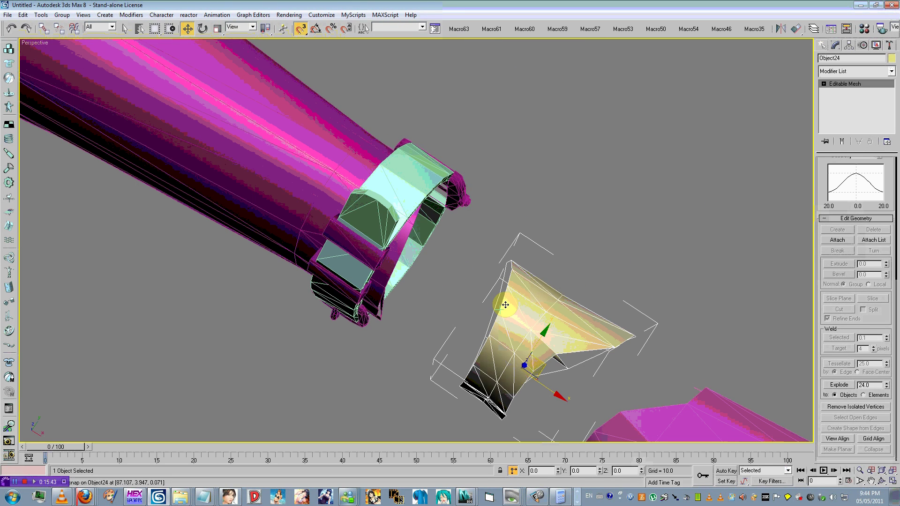
Snap the cream wrist piece to the end of the magenta forearm and the magenta hand to the wrist piece.
{"action": "left_click_drag", "start_coordinate": [500, 310], "coordinate": [411, 225]}
{"action": "scroll", "coordinate": [474, 289], "scroll_direction": "down", "scroll_amount": 2}
{"action": "middle_click_drag", "start_coordinate": [474, 289], "coordinate": [444, 248]}
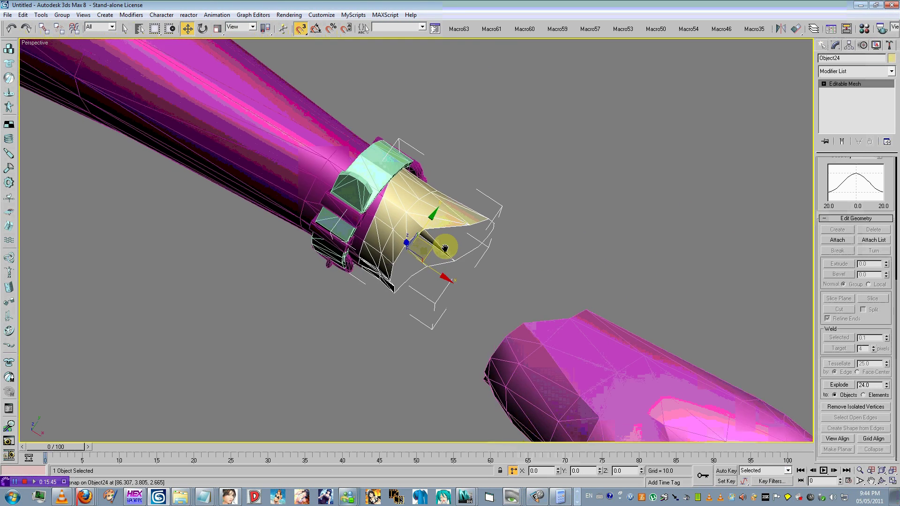
{"action": "left_click", "coordinate": [521, 322]}
{"action": "left_click_drag", "start_coordinate": [521, 321], "coordinate": [421, 229]}
{"action": "middle_click_drag", "start_coordinate": [375, 263], "coordinate": [454, 205], "text": "alt"}
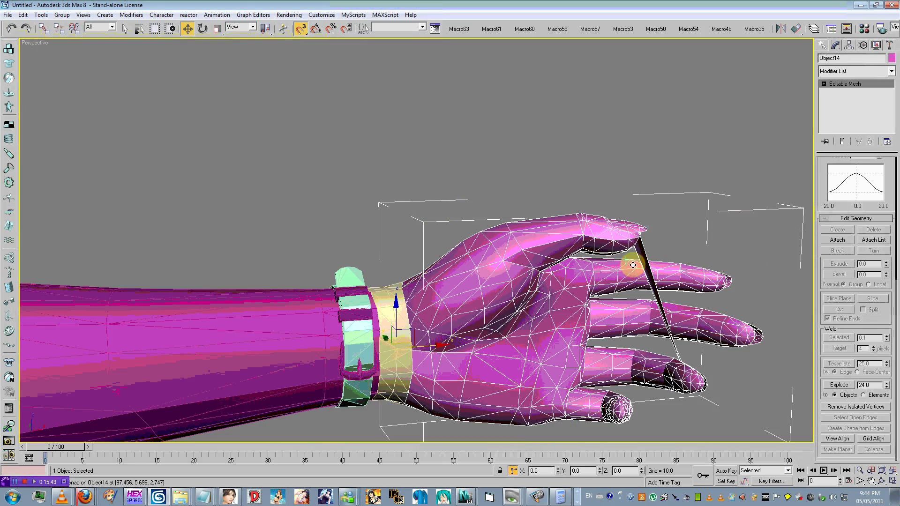
Select the stray polygon stretched between the thumb and a finger of the magenta hand, and leave polygon editing.
{"action": "middle_click_drag", "start_coordinate": [632, 265], "coordinate": [767, 79], "text": "alt"}
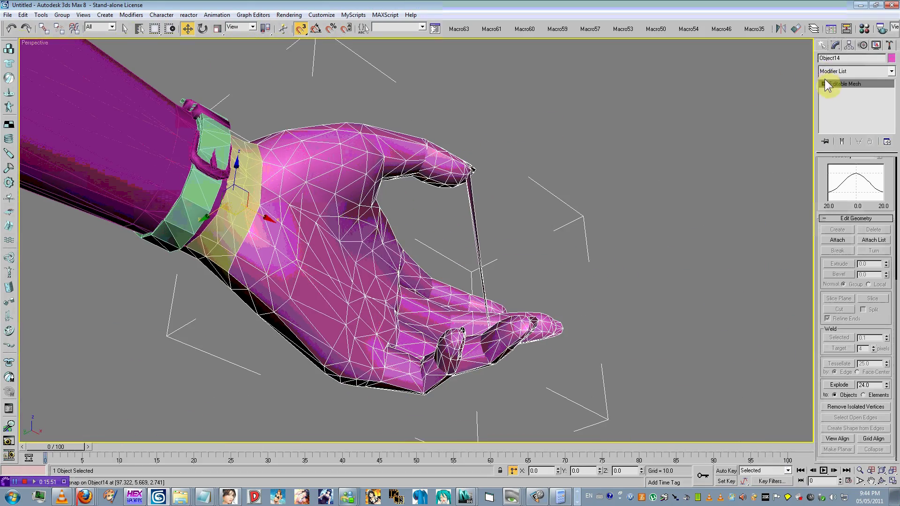
{"action": "key", "text": "1"}
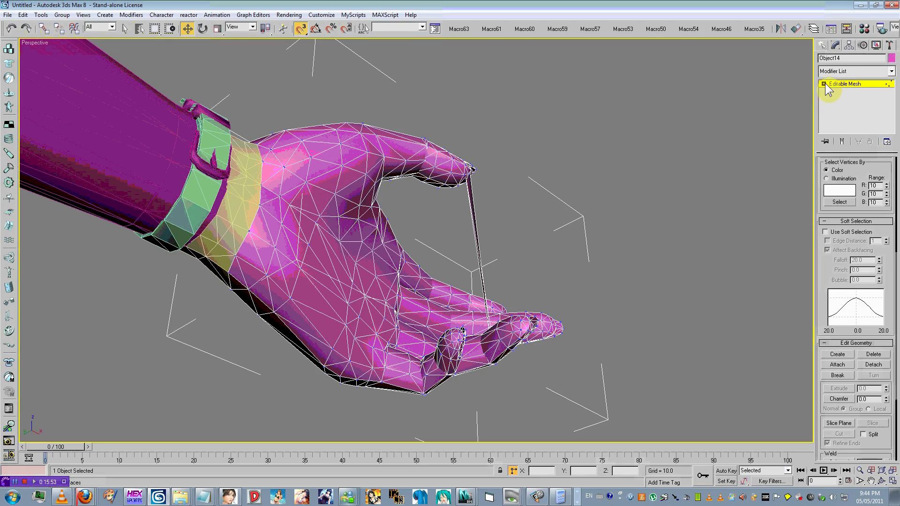
{"action": "left_click", "coordinate": [842, 114]}
{"action": "middle_click_drag", "start_coordinate": [522, 221], "coordinate": [355, 227], "text": "alt"}
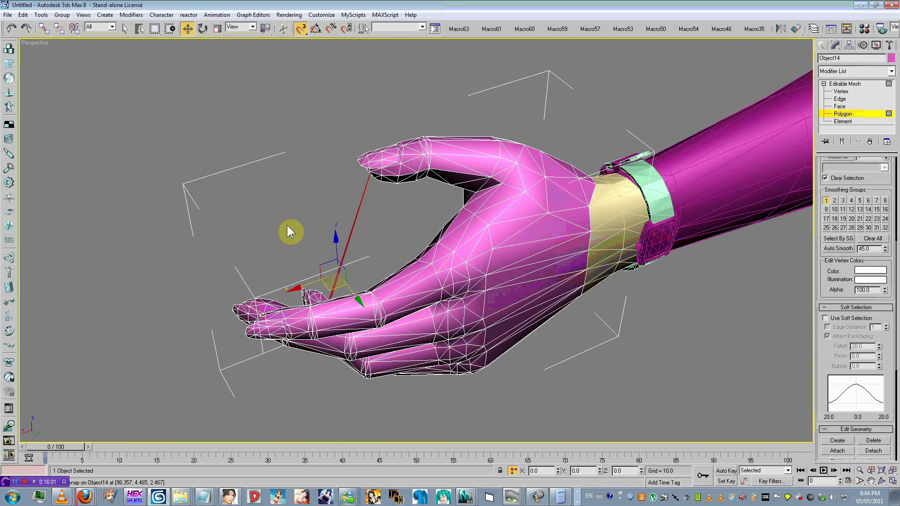
{"action": "middle_click_drag", "start_coordinate": [315, 225], "coordinate": [471, 317], "text": "alt"}
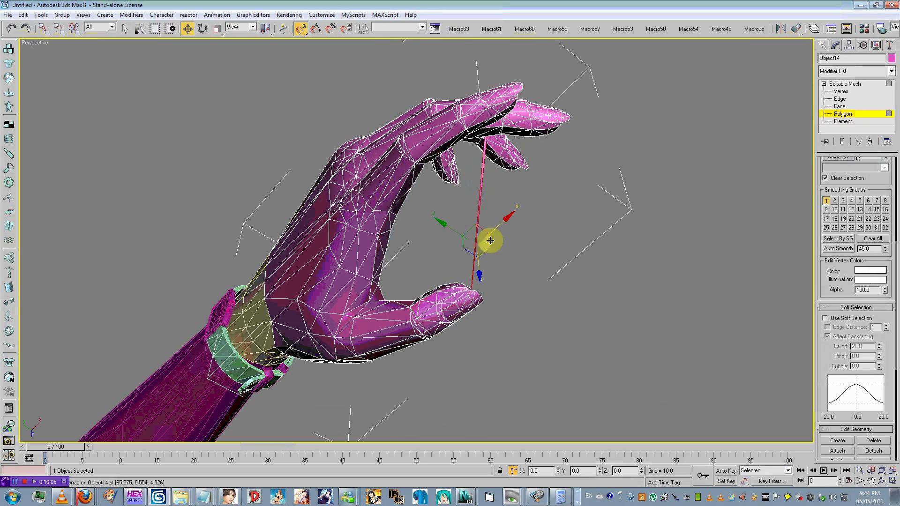
{"action": "middle_click_drag", "start_coordinate": [476, 245], "coordinate": [372, 272], "text": "alt"}
{"action": "left_click", "coordinate": [870, 116]}
{"action": "left_click", "coordinate": [675, 224]}
{"action": "scroll", "coordinate": [431, 280], "scroll_direction": "down", "scroll_amount": 3}
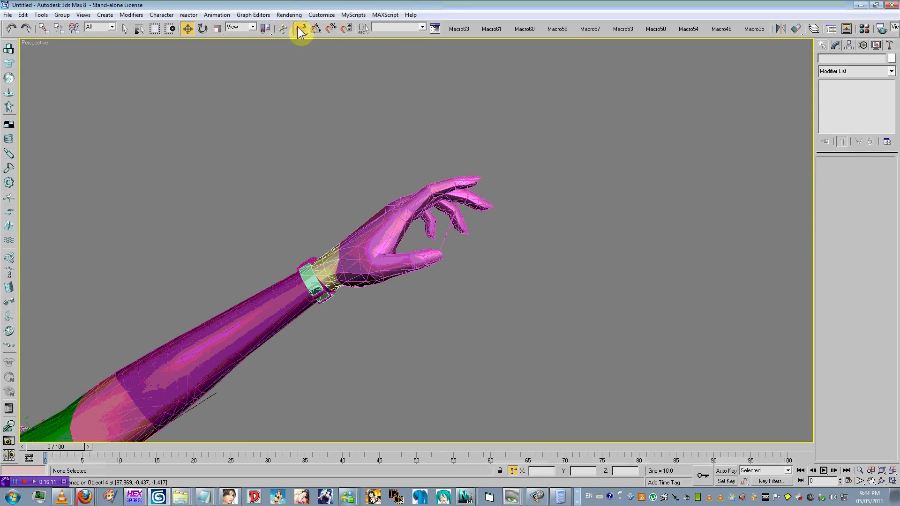
Turn off snapping and move the whole arm, from the blue sleeve to the magenta hand, up beside the purple torso's shoulder.
{"action": "middle_click_drag", "start_coordinate": [474, 268], "coordinate": [599, 264], "text": "alt"}
{"action": "scroll", "coordinate": [419, 285], "scroll_direction": "up", "scroll_amount": 3}
{"action": "scroll", "coordinate": [510, 271], "scroll_direction": "down", "scroll_amount": 5}
{"action": "middle_click_drag", "start_coordinate": [404, 260], "coordinate": [418, 275], "text": "alt"}
{"action": "left_click_drag", "start_coordinate": [355, 263], "coordinate": [347, 265]}
{"action": "middle_click_drag", "start_coordinate": [346, 265], "coordinate": [507, 281], "text": "alt"}
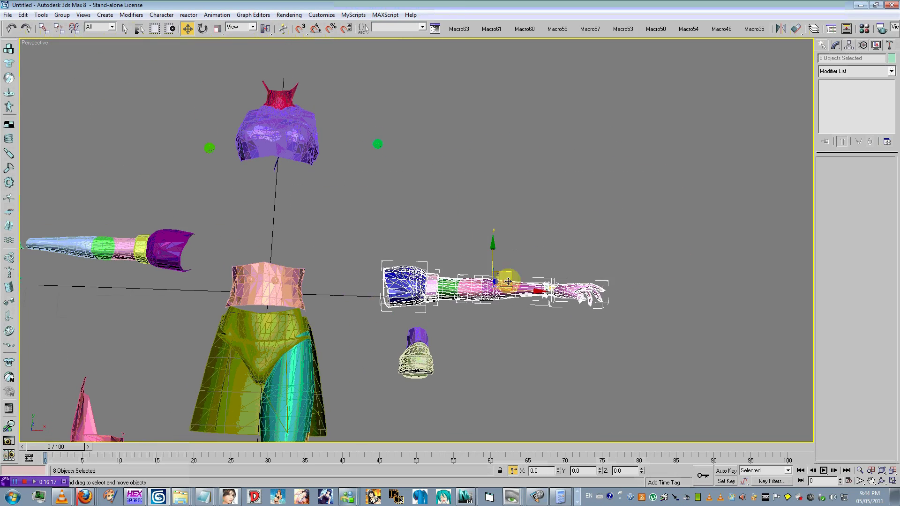
{"action": "left_click_drag", "start_coordinate": [508, 270], "coordinate": [440, 120]}
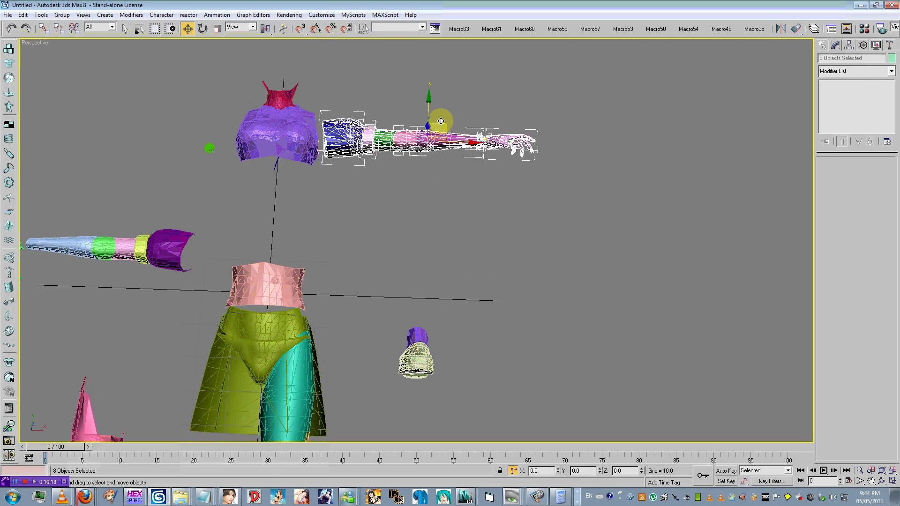
Fit the blue sleeve end of the arm against the armhole of the purple torso.
{"action": "key", "text": "z"}
{"action": "scroll", "coordinate": [462, 146], "scroll_direction": "up", "scroll_amount": 5}
{"action": "middle_click_drag", "start_coordinate": [323, 148], "coordinate": [347, 223]}
{"action": "middle_click_drag", "start_coordinate": [347, 222], "coordinate": [419, 282]}
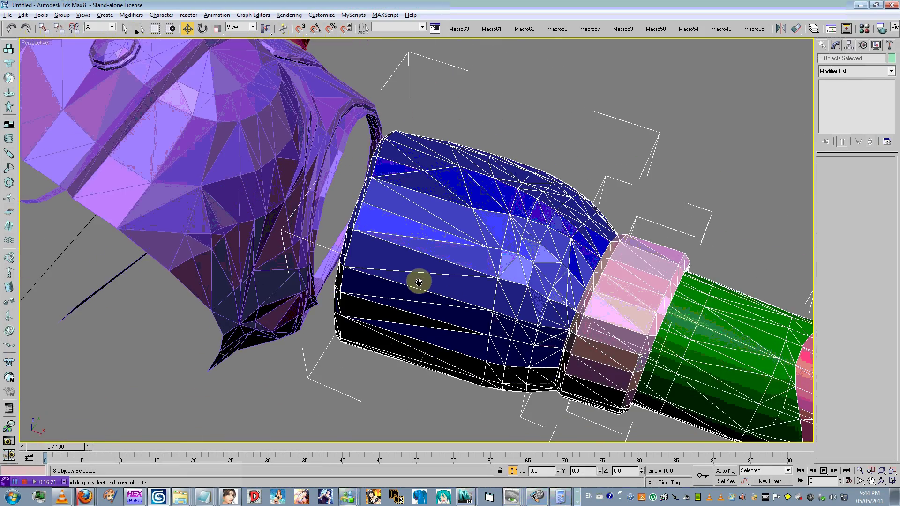
{"action": "scroll", "coordinate": [339, 231], "scroll_direction": "up", "scroll_amount": 3}
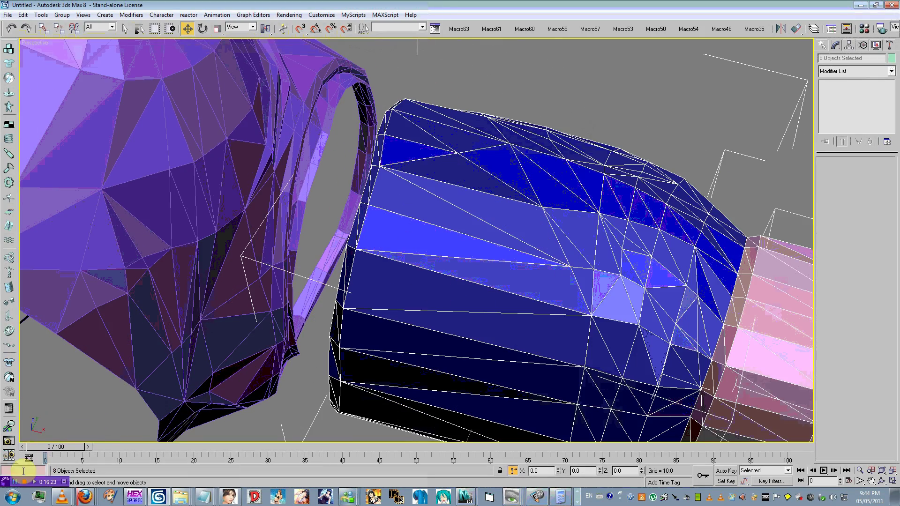
{"action": "left_click", "coordinate": [17, 482]}
{"action": "left_click", "coordinate": [472, 305]}
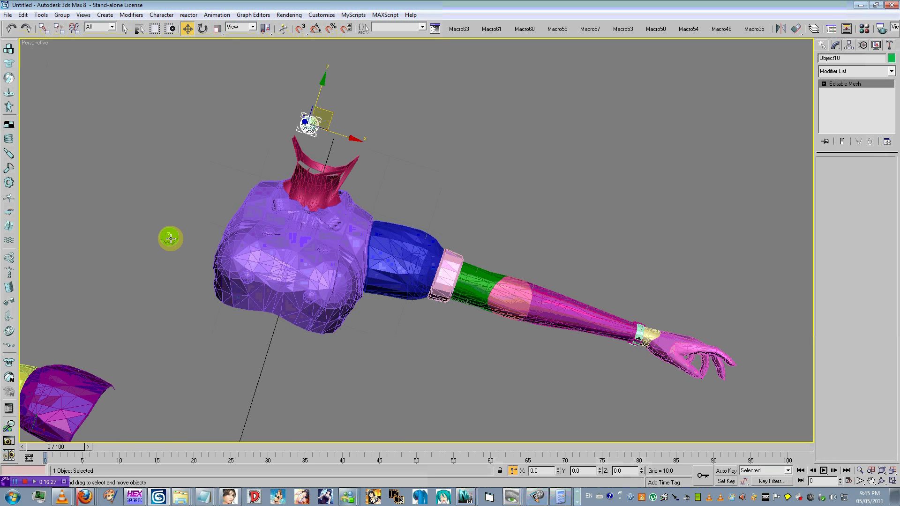
Place the two green eyeball spheres side by side above the red neck piece.
{"action": "left_click_drag", "start_coordinate": [308, 127], "coordinate": [347, 140]}
{"action": "left_click_drag", "start_coordinate": [308, 103], "coordinate": [320, 125]}
{"action": "middle_click_drag", "start_coordinate": [307, 180], "coordinate": [347, 183]}
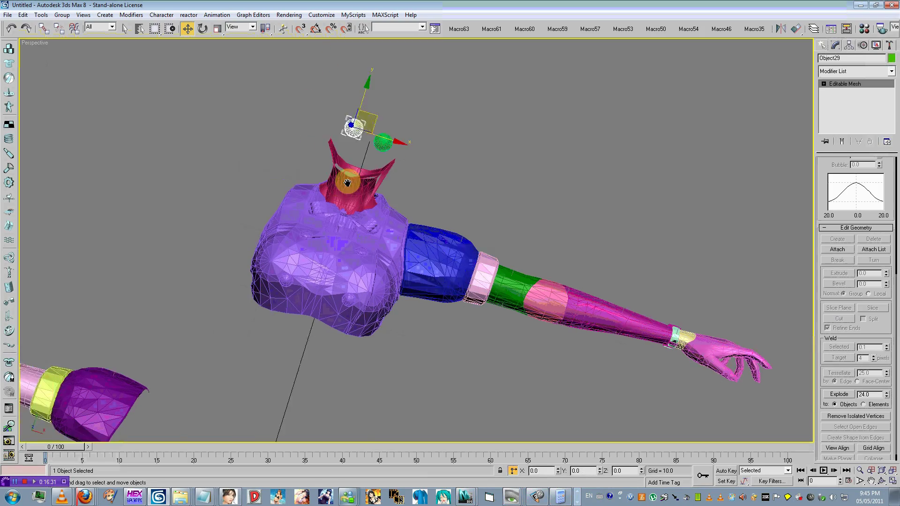
Hide the purple torso clothing meshes around the neckline, leaving the blue upper-chest piece and red neck shown.
{"action": "scroll", "coordinate": [348, 183], "scroll_direction": "up", "scroll_amount": 8}
{"action": "left_click", "coordinate": [427, 287]}
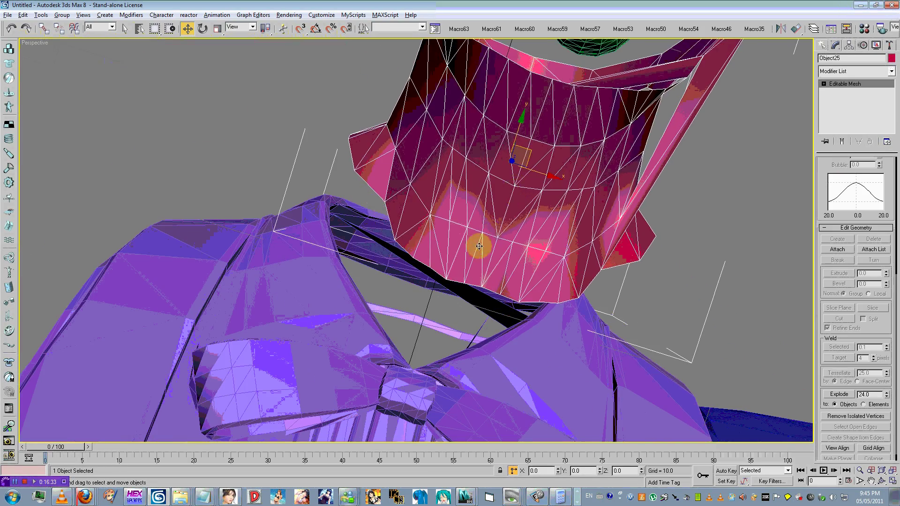
{"action": "middle_click_drag", "start_coordinate": [479, 246], "coordinate": [392, 227], "text": "alt"}
{"action": "right_click", "coordinate": [232, 263]}
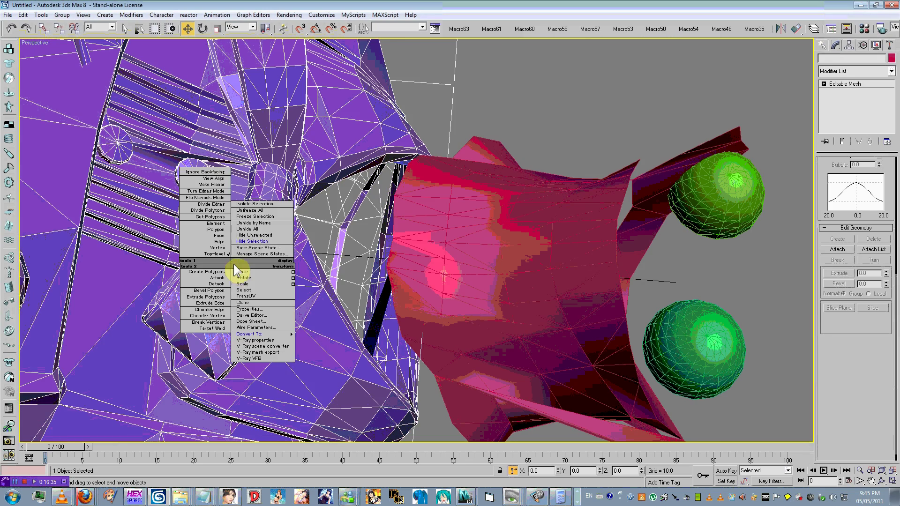
{"action": "right_click", "coordinate": [261, 229]}
{"action": "left_click", "coordinate": [282, 213]}
{"action": "left_click", "coordinate": [466, 291]}
{"action": "right_click", "coordinate": [358, 254]}
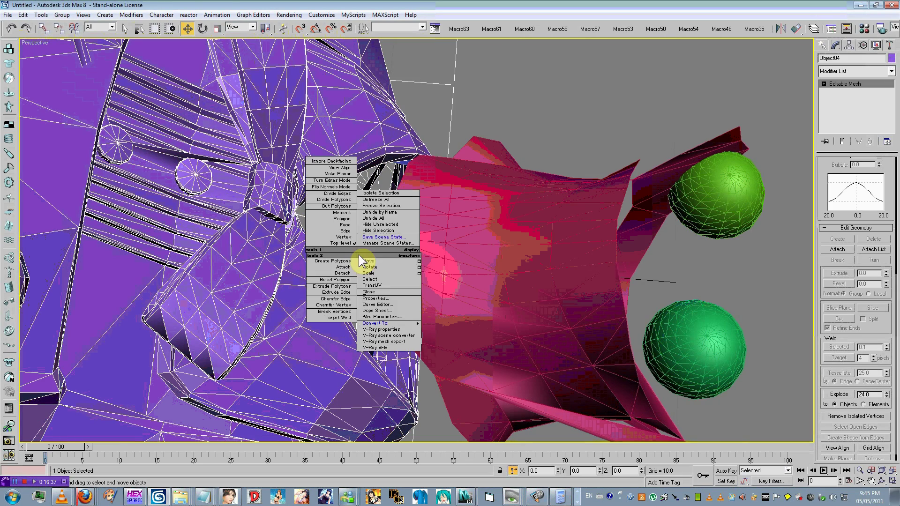
{"action": "left_click", "coordinate": [375, 231]}
Turn on snapping and snap the lower edge of the red neck piece to the neckline of the blue chest piece.
{"action": "scroll", "coordinate": [342, 241], "scroll_direction": "up", "scroll_amount": 5}
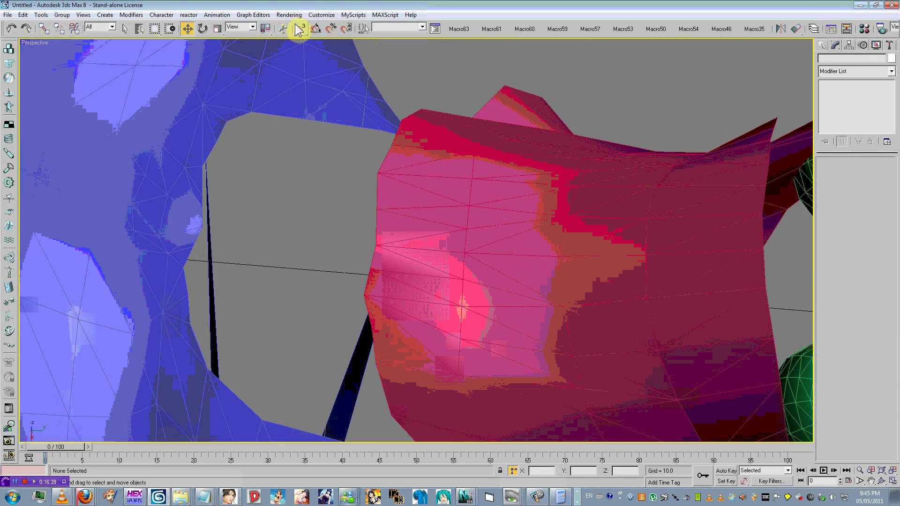
{"action": "left_click_drag", "start_coordinate": [380, 245], "coordinate": [204, 222]}
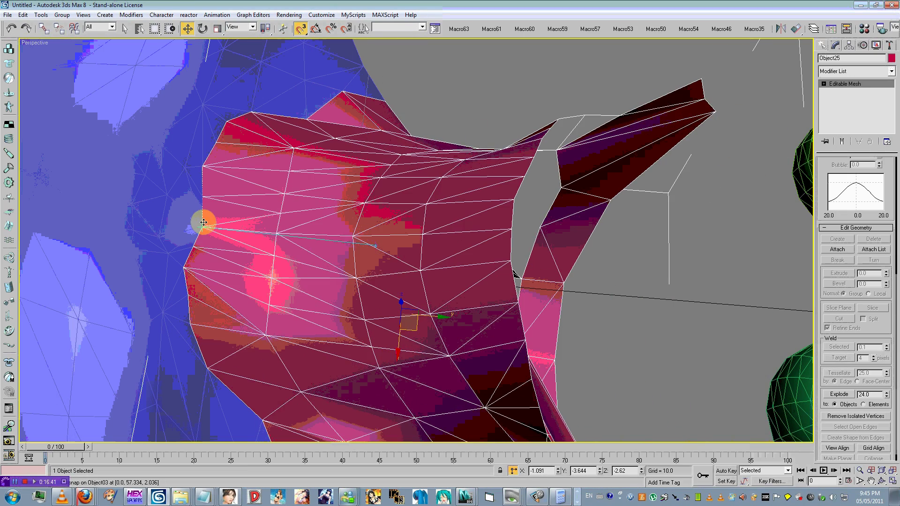
{"action": "scroll", "coordinate": [300, 63], "scroll_direction": "down", "scroll_amount": 8}
{"action": "middle_click_drag", "start_coordinate": [375, 197], "coordinate": [557, 231], "text": "alt"}
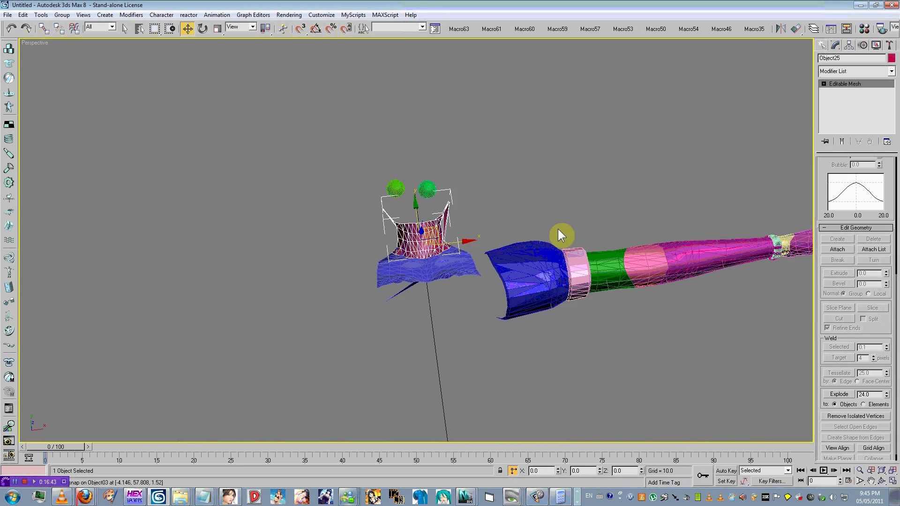
Snap the loose green wrist piece and the green hand together onto the end of the light blue forearm.
{"action": "scroll", "coordinate": [557, 228], "scroll_direction": "down", "scroll_amount": 4}
{"action": "left_click", "coordinate": [378, 315]}
{"action": "scroll", "coordinate": [413, 167], "scroll_direction": "up", "scroll_amount": 3}
{"action": "middle_click_drag", "start_coordinate": [377, 317], "coordinate": [432, 164]}
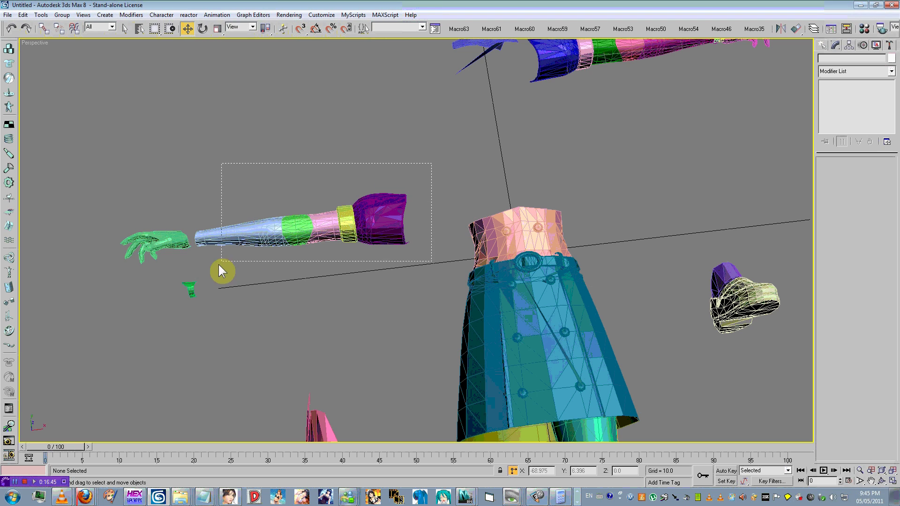
{"action": "left_click_drag", "start_coordinate": [218, 264], "coordinate": [221, 265]}
{"action": "middle_click_drag", "start_coordinate": [220, 266], "coordinate": [318, 207]}
{"action": "scroll", "coordinate": [376, 345], "scroll_direction": "up", "scroll_amount": 6}
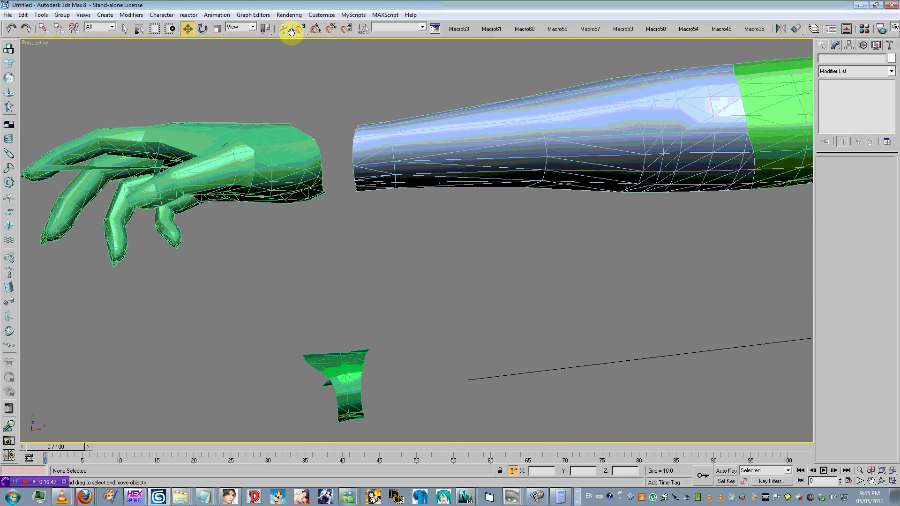
{"action": "left_click_drag", "start_coordinate": [362, 376], "coordinate": [319, 154]}
{"action": "left_click", "coordinate": [321, 182]}
{"action": "scroll", "coordinate": [374, 148], "scroll_direction": "down", "scroll_amount": 10}
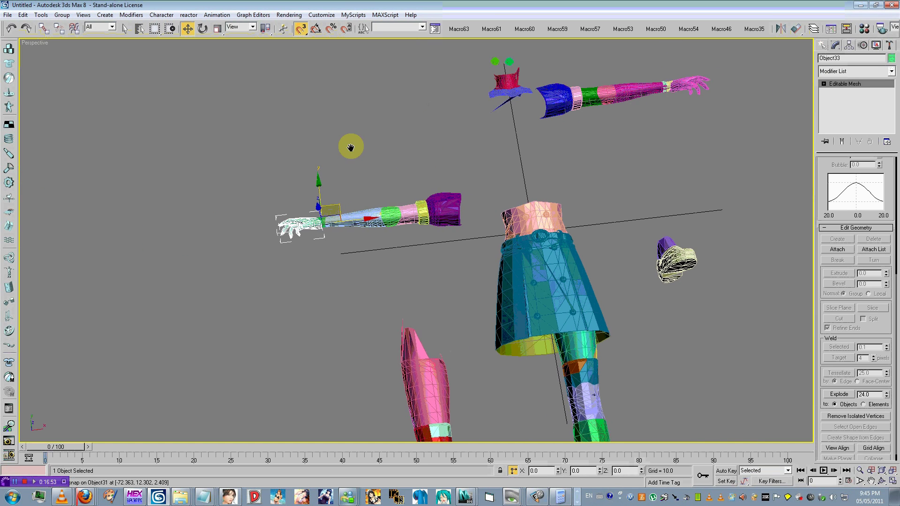
Unhide the torso meshes and fit the whole arm with the dark purple sleeve against the torso's open armhole.
{"action": "middle_click_drag", "start_coordinate": [465, 161], "coordinate": [476, 174], "text": "alt"}
{"action": "right_click", "coordinate": [409, 162]}
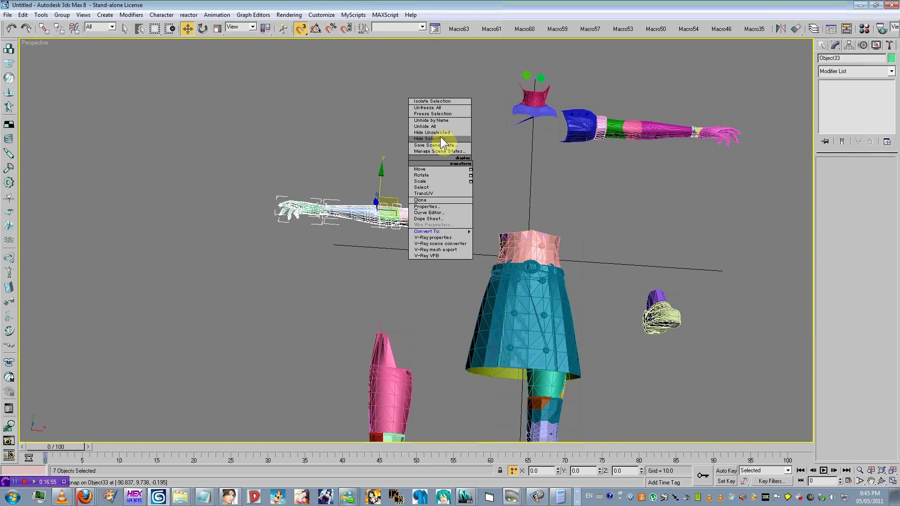
{"action": "left_click", "coordinate": [443, 136]}
{"action": "left_click_drag", "start_coordinate": [457, 218], "coordinate": [498, 103]}
{"action": "scroll", "coordinate": [482, 145], "scroll_direction": "up", "scroll_amount": 5}
{"action": "middle_click_drag", "start_coordinate": [482, 145], "coordinate": [382, 283], "text": "alt"}
{"action": "scroll", "coordinate": [525, 131], "scroll_direction": "up", "scroll_amount": 10}
{"action": "middle_click_drag", "start_coordinate": [420, 254], "coordinate": [274, 246], "text": "alt"}
{"action": "scroll", "coordinate": [274, 246], "scroll_direction": "down", "scroll_amount": 2}
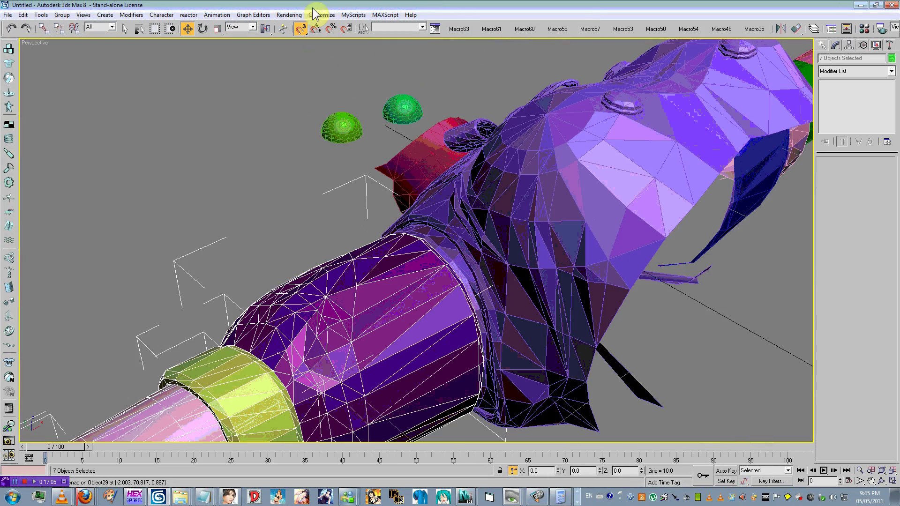
{"action": "scroll", "coordinate": [311, 267], "scroll_direction": "down", "scroll_amount": 10}
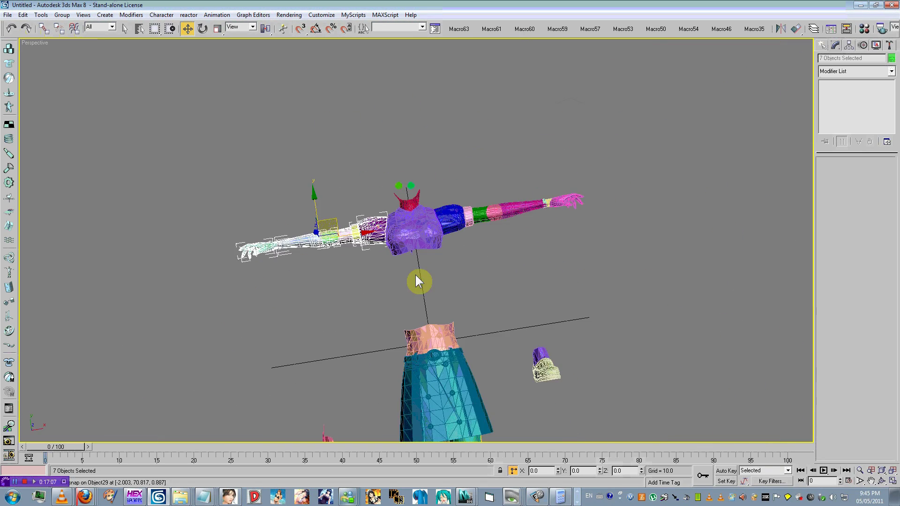
{"action": "middle_click_drag", "start_coordinate": [434, 227], "coordinate": [465, 224], "text": "alt"}
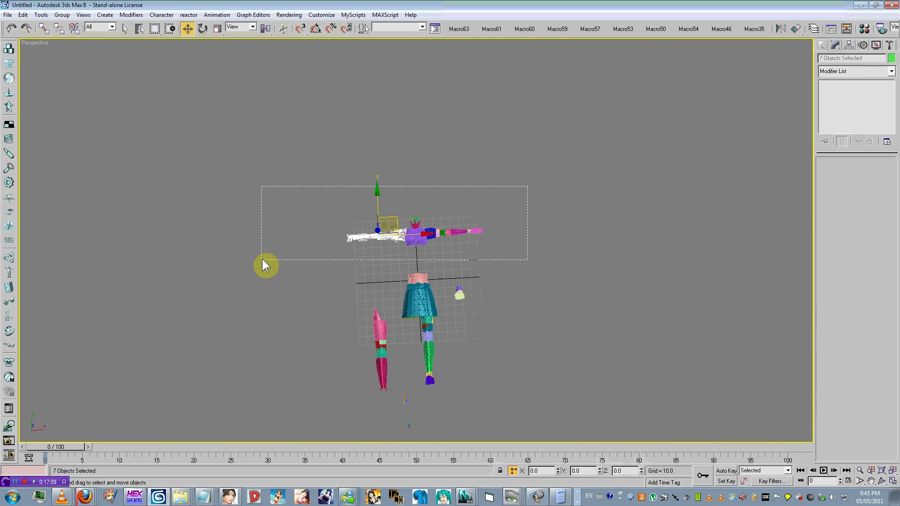
Select the entire upper body, including both arms, neck and eyeballs, and move it down to just above the waist piece.
{"action": "left_click_drag", "start_coordinate": [262, 259], "coordinate": [262, 259]}
{"action": "right_click", "coordinate": [426, 236]}
{"action": "key", "text": "Escape"}
{"action": "scroll", "coordinate": [440, 262], "scroll_direction": "up", "scroll_amount": 6}
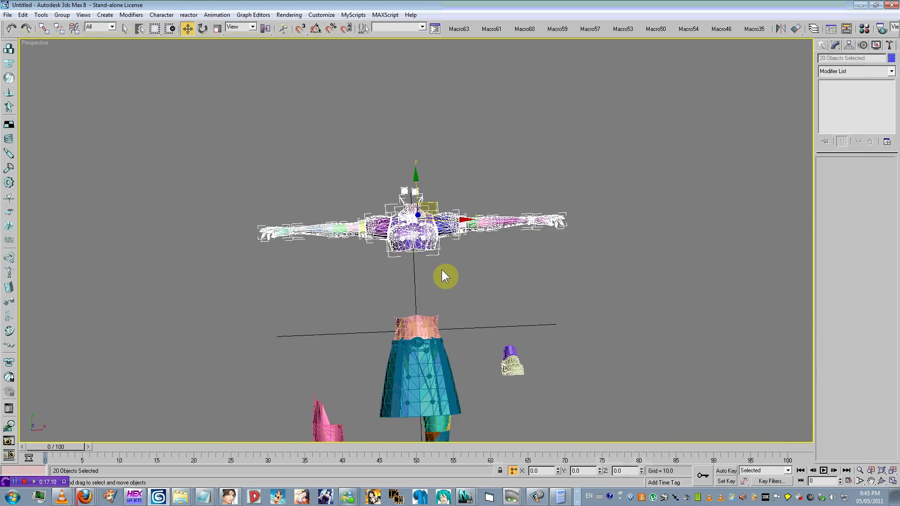
{"action": "left_click", "coordinate": [442, 269]}
{"action": "middle_click_drag", "start_coordinate": [448, 252], "coordinate": [454, 255]}
{"action": "left_click_drag", "start_coordinate": [654, 101], "coordinate": [253, 195]}
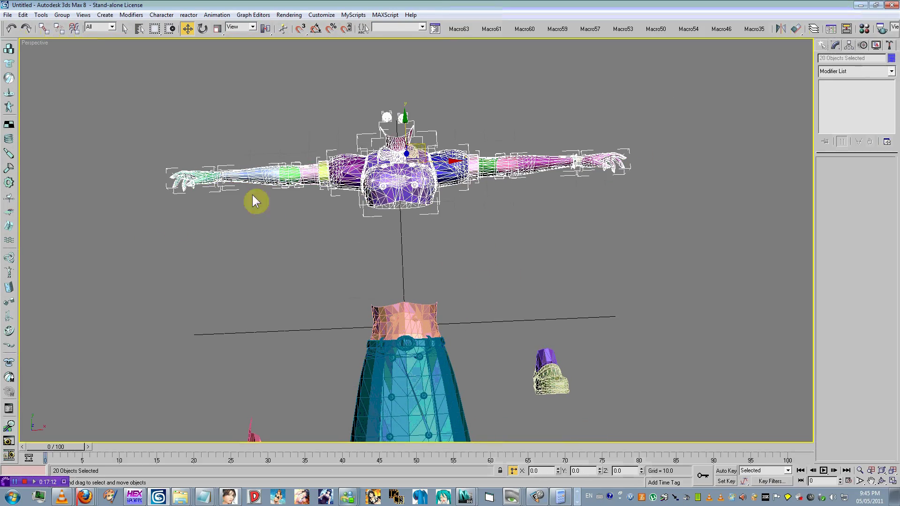
{"action": "left_click_drag", "start_coordinate": [400, 139], "coordinate": [397, 221]}
Turn on snapping and snap the torso's lower edge to the upper edge of the salmon waist piece.
{"action": "scroll", "coordinate": [399, 281], "scroll_direction": "up", "scroll_amount": 3}
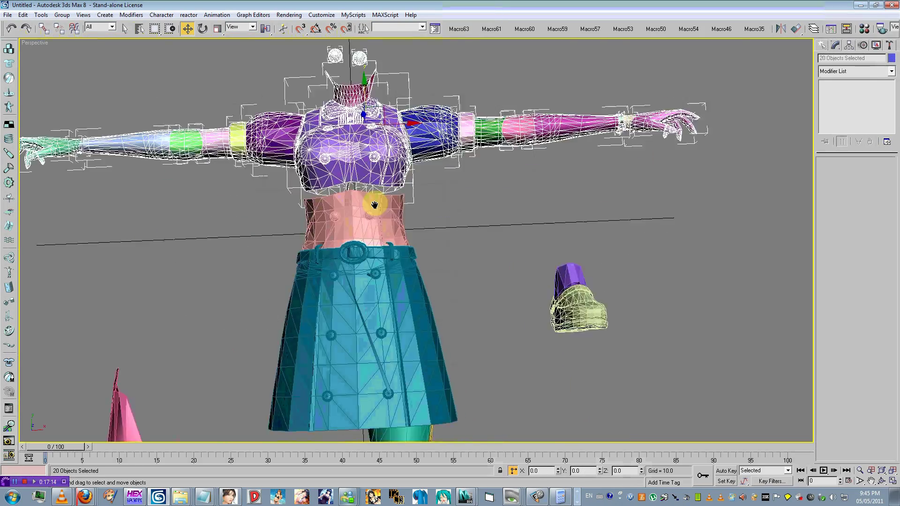
{"action": "scroll", "coordinate": [339, 193], "scroll_direction": "down", "scroll_amount": 4}
{"action": "scroll", "coordinate": [340, 193], "scroll_direction": "up", "scroll_amount": 6}
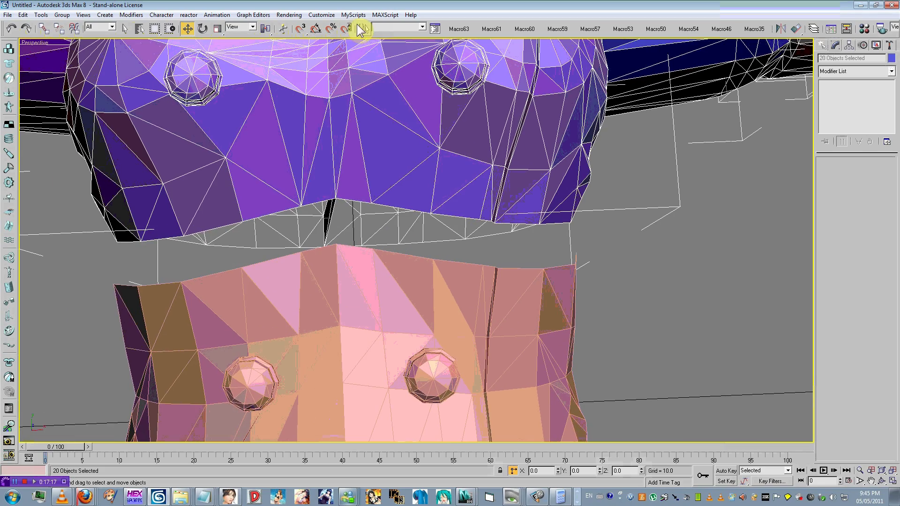
{"action": "left_click", "coordinate": [301, 29]}
{"action": "scroll", "coordinate": [335, 199], "scroll_direction": "down", "scroll_amount": 10}
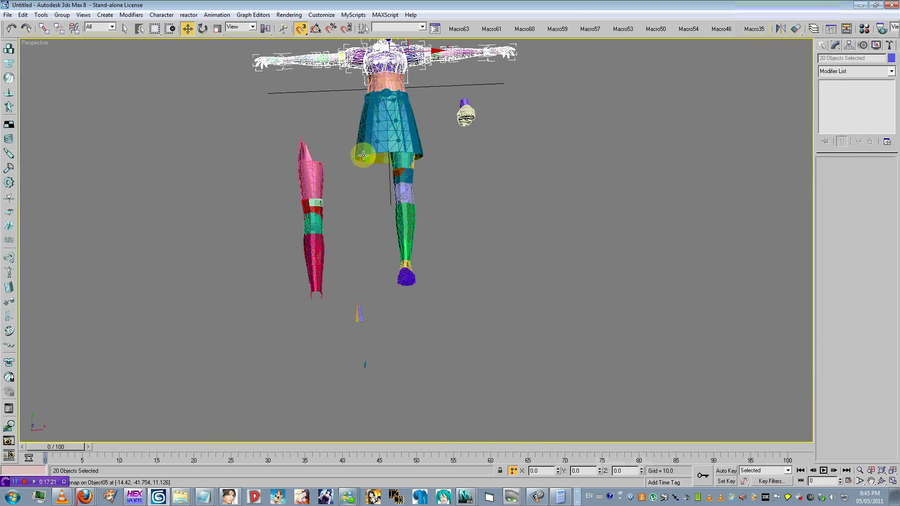
Hide the teal skirt mesh.
{"action": "left_click", "coordinate": [374, 144]}
{"action": "right_click", "coordinate": [372, 141]}
{"action": "left_click", "coordinate": [386, 128]}
Snap the cream shoe and its purple ankle piece to the lower end of the detached crimson leg.
{"action": "left_click_drag", "start_coordinate": [519, 113], "coordinate": [318, 309]}
{"action": "scroll", "coordinate": [378, 215], "scroll_direction": "up", "scroll_amount": 5}
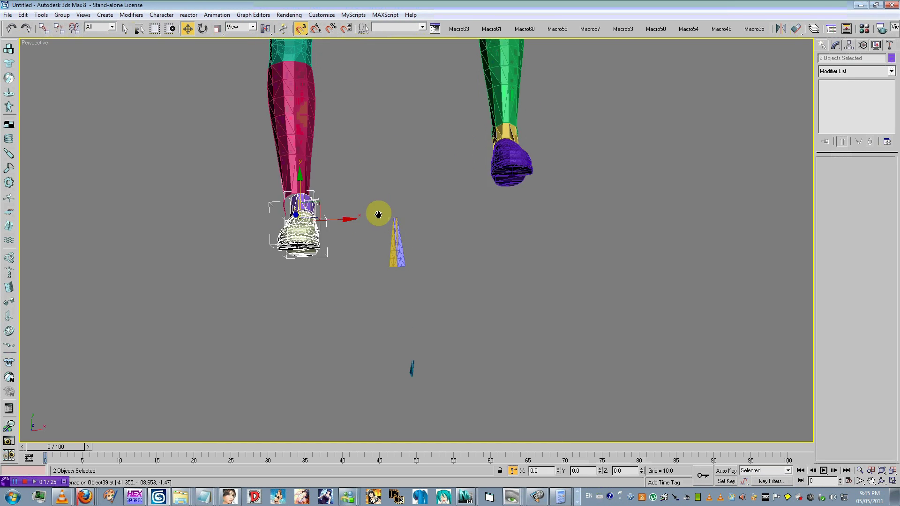
{"action": "key", "text": "z"}
{"action": "left_click_drag", "start_coordinate": [398, 108], "coordinate": [367, 112]}
{"action": "scroll", "coordinate": [562, 196], "scroll_direction": "down", "scroll_amount": 4}
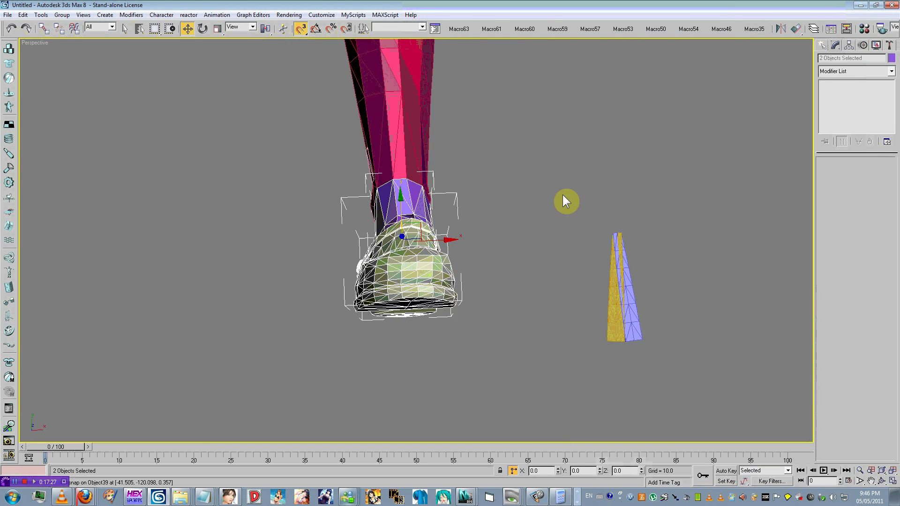
{"action": "scroll", "coordinate": [564, 200], "scroll_direction": "down", "scroll_amount": 4}
Select all pieces of the detached pink and crimson leg with its shoe and snap the thigh to the olive hip mesh.
{"action": "left_click", "coordinate": [491, 341]}
{"action": "middle_click_drag", "start_coordinate": [487, 339], "coordinate": [713, 194], "text": "alt"}
{"action": "scroll", "coordinate": [571, 260], "scroll_direction": "up", "scroll_amount": 4}
{"action": "left_click_drag", "start_coordinate": [636, 139], "coordinate": [279, 289]}
{"action": "middle_click_drag", "start_coordinate": [280, 289], "coordinate": [322, 215], "text": "alt"}
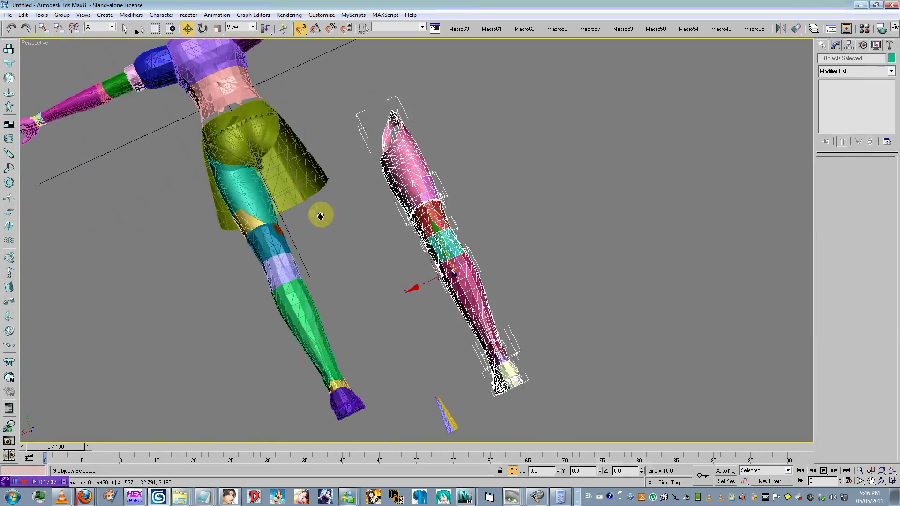
{"action": "scroll", "coordinate": [478, 298], "scroll_direction": "up", "scroll_amount": 5}
{"action": "left_click_drag", "start_coordinate": [517, 297], "coordinate": [240, 302]}
{"action": "scroll", "coordinate": [240, 303], "scroll_direction": "down", "scroll_amount": 4}
{"action": "middle_click_drag", "start_coordinate": [240, 302], "coordinate": [217, 341]}
{"action": "scroll", "coordinate": [280, 229], "scroll_direction": "up", "scroll_amount": 2}
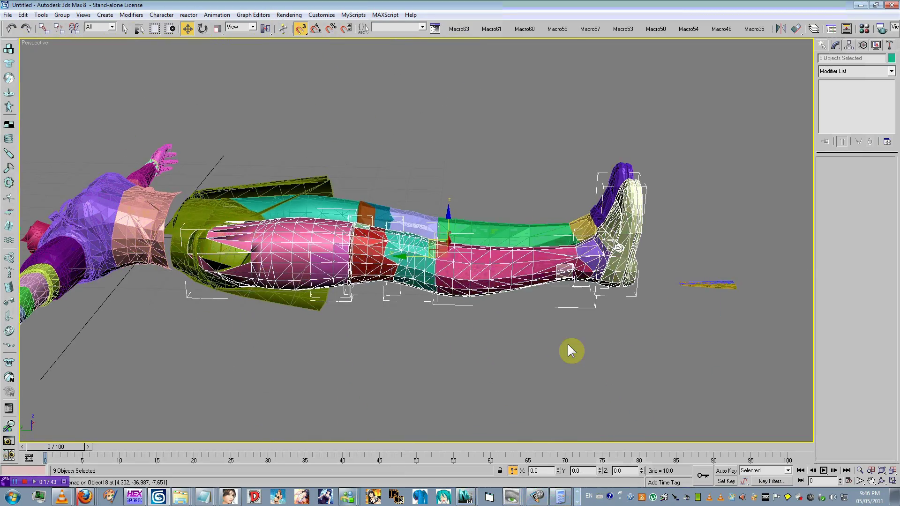
Align the small loose teal piece lying beyond the shoes to the green leg.
{"action": "left_click", "coordinate": [568, 348]}
{"action": "middle_click_drag", "start_coordinate": [497, 287], "coordinate": [391, 220], "text": "alt"}
{"action": "left_click", "coordinate": [110, 183]}
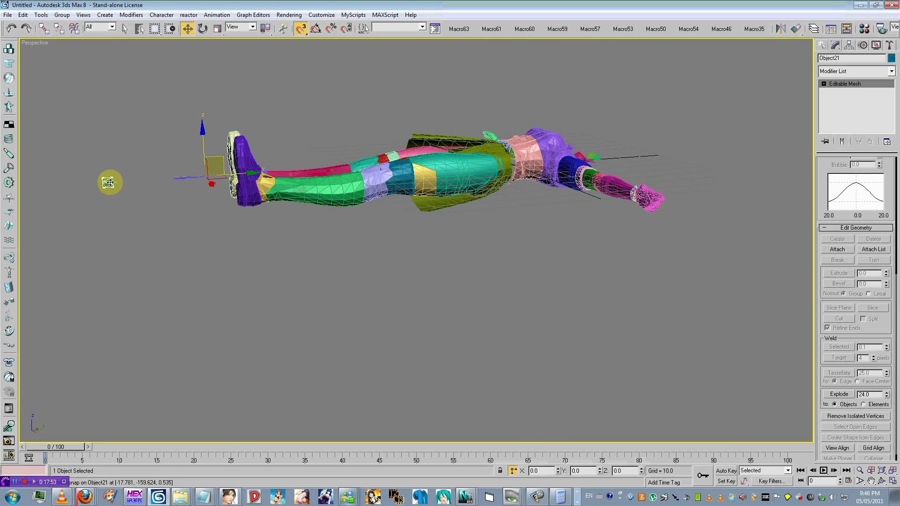
{"action": "key", "text": "alt+a"}
{"action": "left_click", "coordinate": [295, 200]}
{"action": "left_click", "coordinate": [282, 175]}
{"action": "middle_click_drag", "start_coordinate": [281, 178], "coordinate": [338, 206], "text": "alt"}
Turn off snapping and move the loose orange and lavender spike from below the feet up above the shoulder.
{"action": "left_click", "coordinate": [299, 28]}
{"action": "left_click_drag", "start_coordinate": [265, 334], "coordinate": [246, 384]}
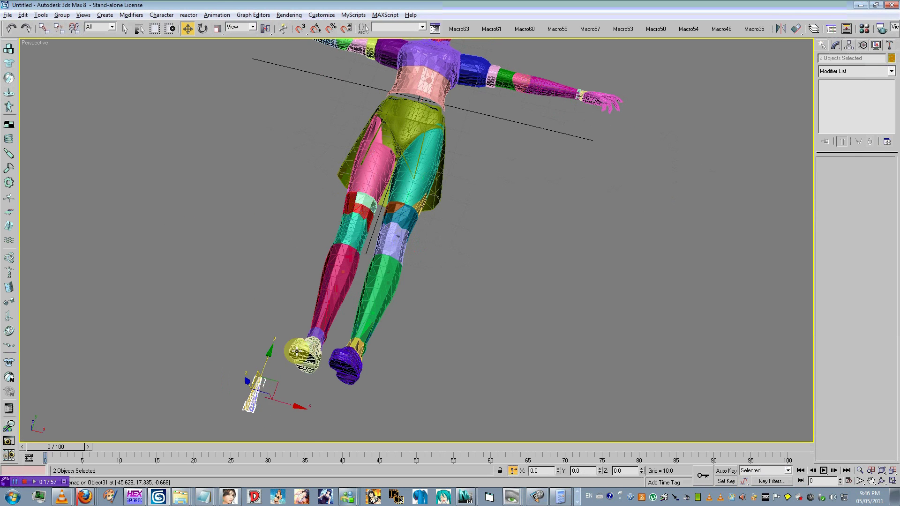
{"action": "key", "text": "t"}
{"action": "key", "text": "p"}
{"action": "scroll", "coordinate": [322, 414], "scroll_direction": "down", "scroll_amount": 3}
{"action": "left_click_drag", "start_coordinate": [356, 369], "coordinate": [356, 84]}
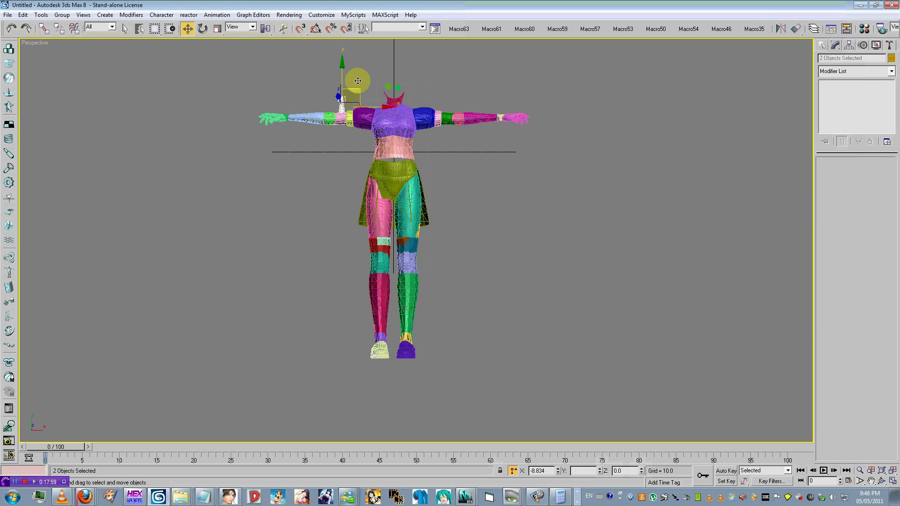
{"action": "key", "text": "z"}
{"action": "scroll", "coordinate": [416, 299], "scroll_direction": "down", "scroll_amount": 5}
{"action": "left_click", "coordinate": [577, 237]}
{"action": "scroll", "coordinate": [578, 237], "scroll_direction": "down", "scroll_amount": 5}
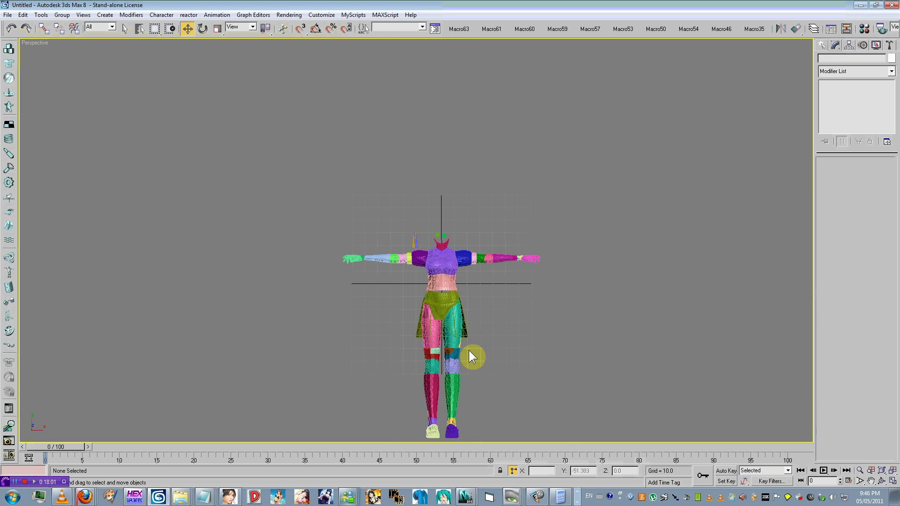
{"action": "middle_click_drag", "start_coordinate": [468, 350], "coordinate": [428, 298]}
Show the model shaded without mesh edges and unhide all hidden parts.
{"action": "key", "text": "F3"}
{"action": "key", "text": "F3"}
{"action": "key", "text": "F4"}
{"action": "key", "text": "F4"}
{"action": "right_click", "coordinate": [438, 276]}
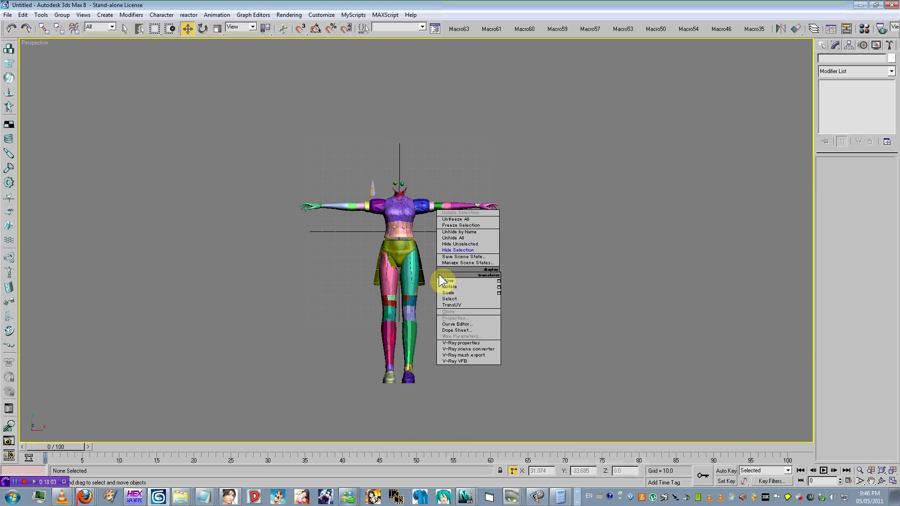
{"action": "left_click", "coordinate": [453, 250]}
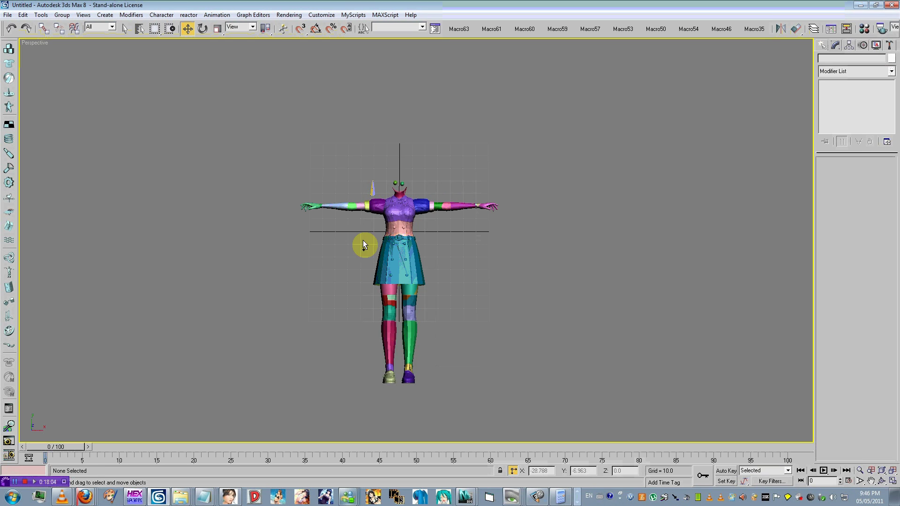
Select every part of the model and apply one Edit Mesh modifier to them all.
{"action": "key", "text": "ctrl+a"}
{"action": "left_click", "coordinate": [862, 70]}
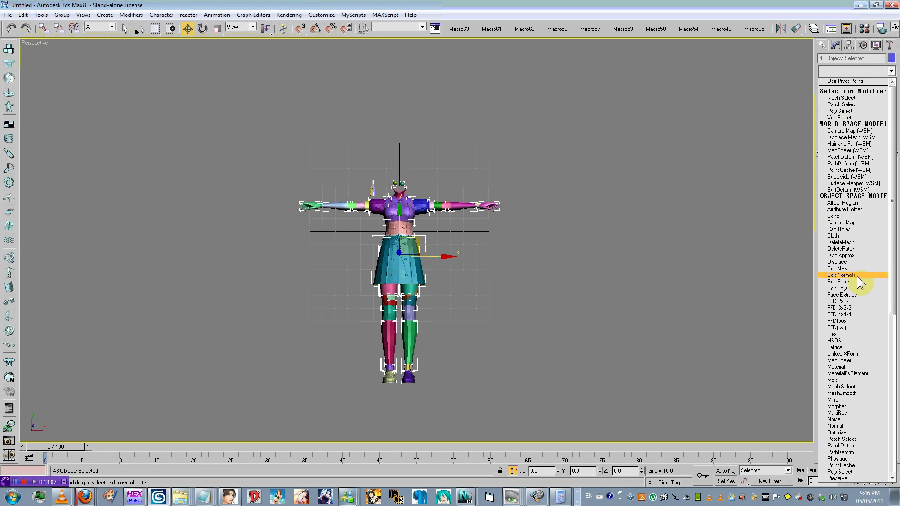
{"action": "left_click", "coordinate": [836, 269]}
{"action": "middle_click_drag", "start_coordinate": [736, 271], "coordinate": [657, 239], "text": "alt"}
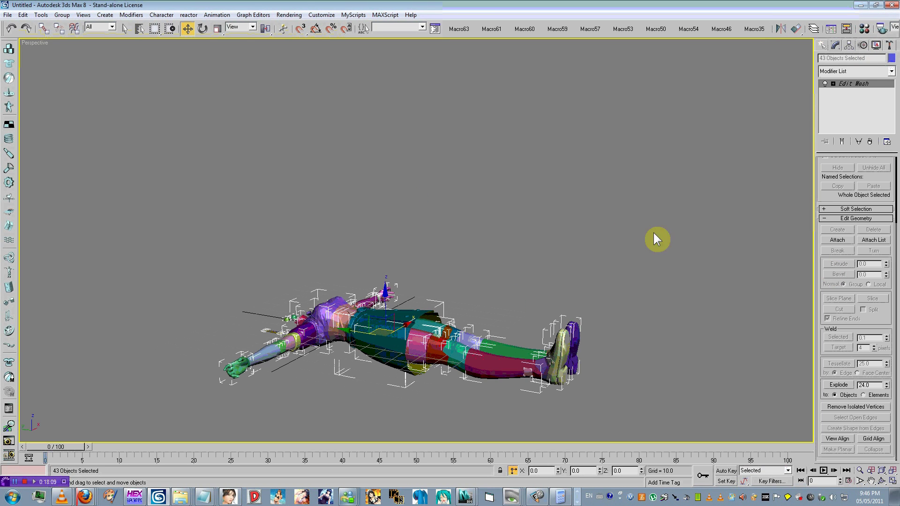
Select all vertices of the model and prepare to rotate them about the transform coordinate center.
{"action": "key", "text": "1"}
{"action": "middle_click_drag", "start_coordinate": [562, 205], "coordinate": [579, 247], "text": "alt"}
{"action": "key", "text": "ctrl+a"}
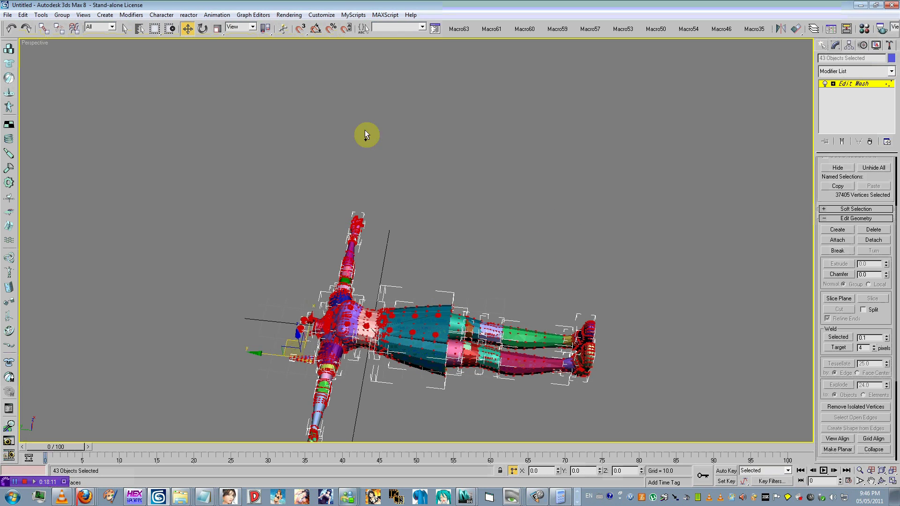
{"action": "left_click", "coordinate": [263, 60]}
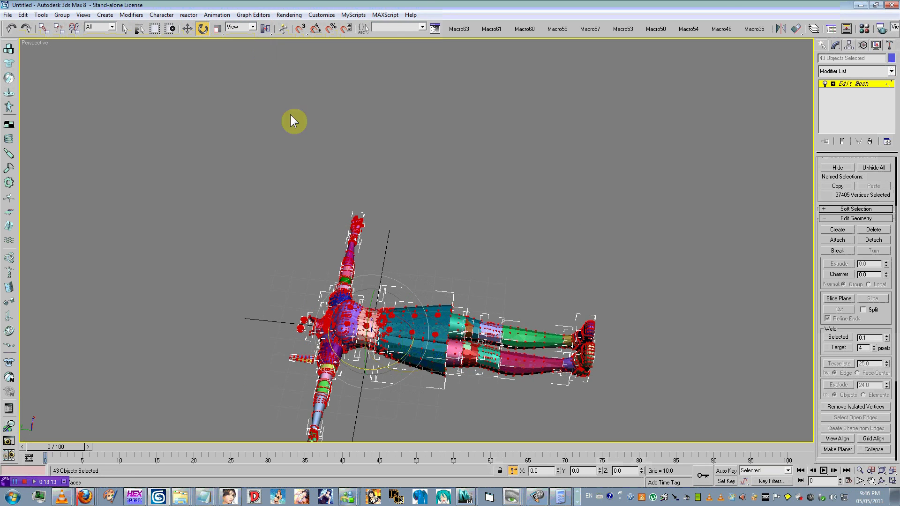
{"action": "middle_click_drag", "start_coordinate": [291, 116], "coordinate": [331, 100]}
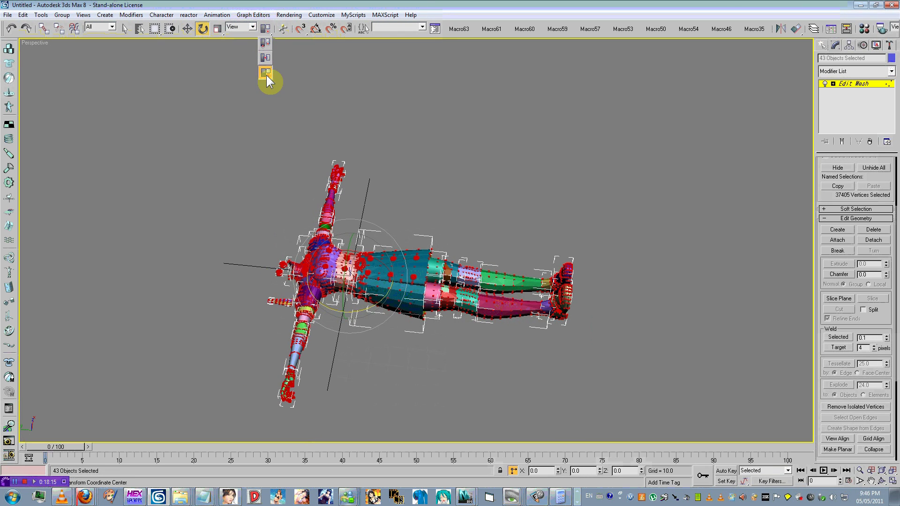
Rotate all selected vertices of the character 90 degrees about X around the transform coordinate center.
{"action": "left_click", "coordinate": [266, 74]}
{"action": "left_click_drag", "start_coordinate": [372, 258], "coordinate": [501, 344]}
{"action": "key", "text": "ctrl+z"}
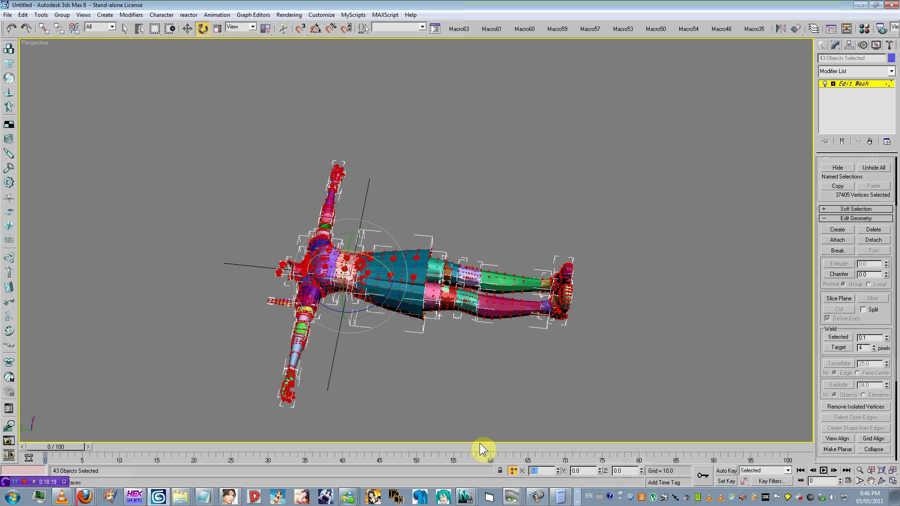
{"action": "type", "text": "90"}
{"action": "key", "text": "Return"}
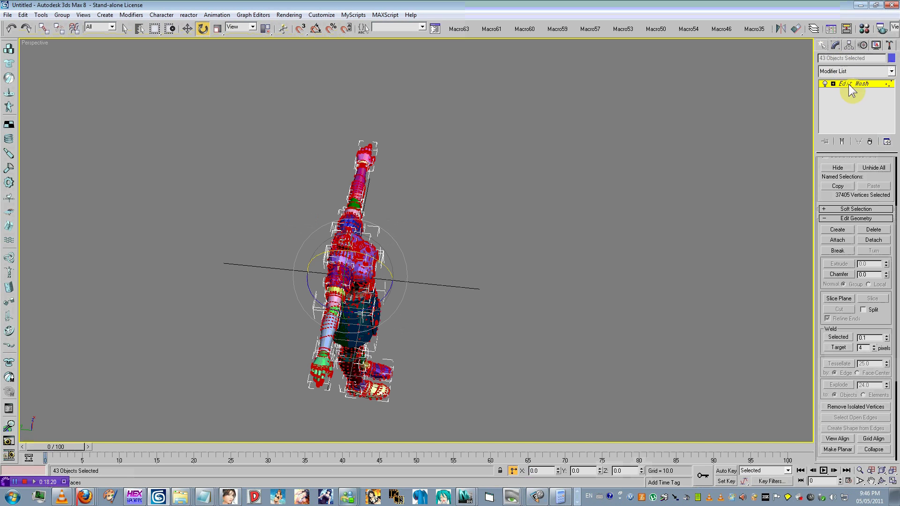
Collapse the Edit Mesh modifier on all character objects and clear the selection.
{"action": "left_click", "coordinate": [852, 86]}
{"action": "right_click", "coordinate": [862, 86]}
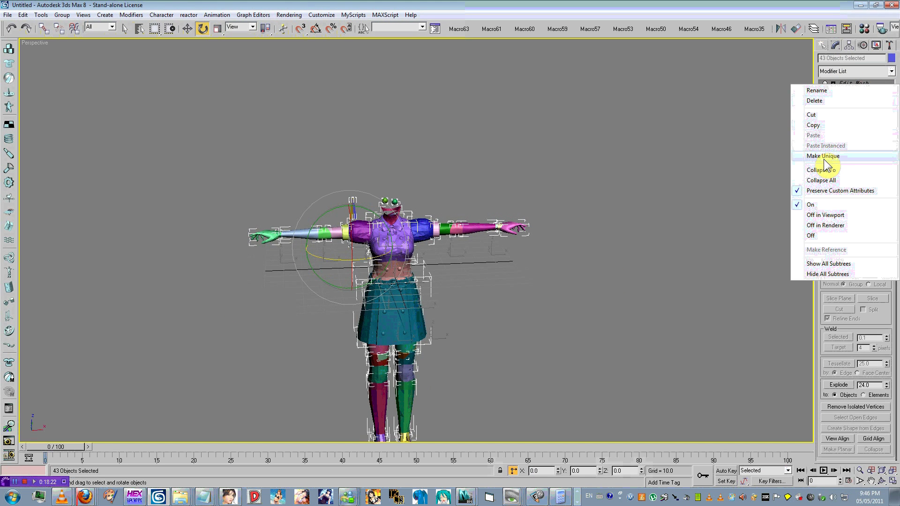
{"action": "left_click", "coordinate": [826, 171]}
{"action": "left_click", "coordinate": [609, 237]}
{"action": "key", "text": "z"}
{"action": "middle_click_drag", "start_coordinate": [506, 272], "coordinate": [501, 253], "text": "alt"}
{"action": "scroll", "coordinate": [500, 274], "scroll_direction": "up", "scroll_amount": 3}
Move all the character's objects up about 118 units so the feet stand on the ground grid.
{"action": "key", "text": "F12"}
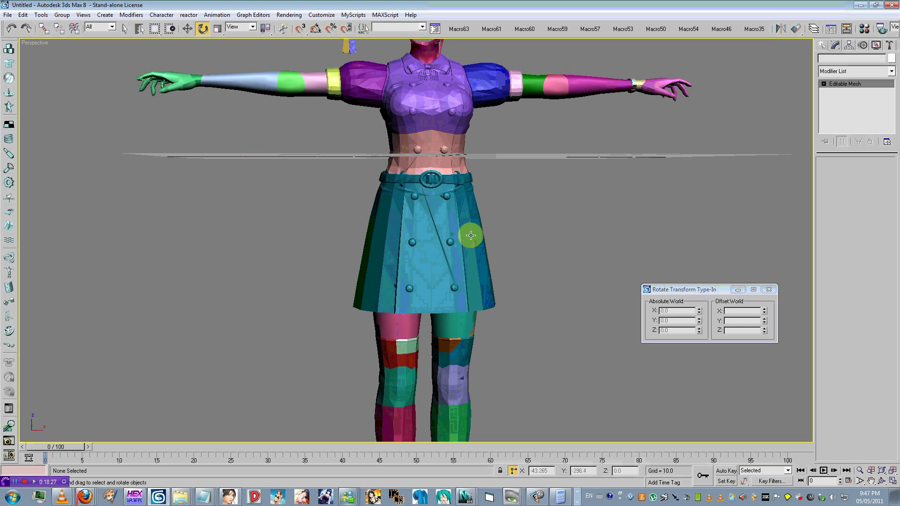
{"action": "left_click", "coordinate": [470, 234]}
{"action": "left_click", "coordinate": [546, 223]}
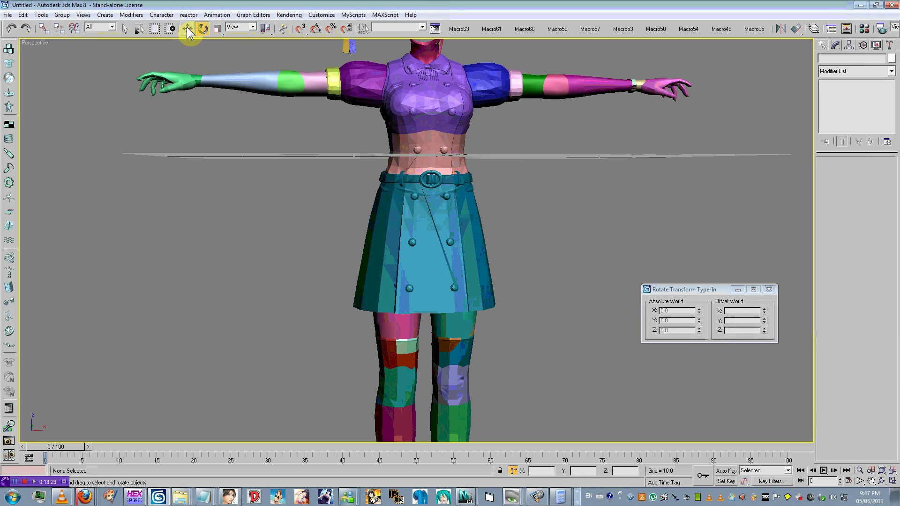
{"action": "left_click", "coordinate": [187, 28]}
{"action": "scroll", "coordinate": [322, 160], "scroll_direction": "down", "scroll_amount": 5}
{"action": "key", "text": "ctrl+a"}
{"action": "left_click_drag", "start_coordinate": [420, 206], "coordinate": [425, 92]}
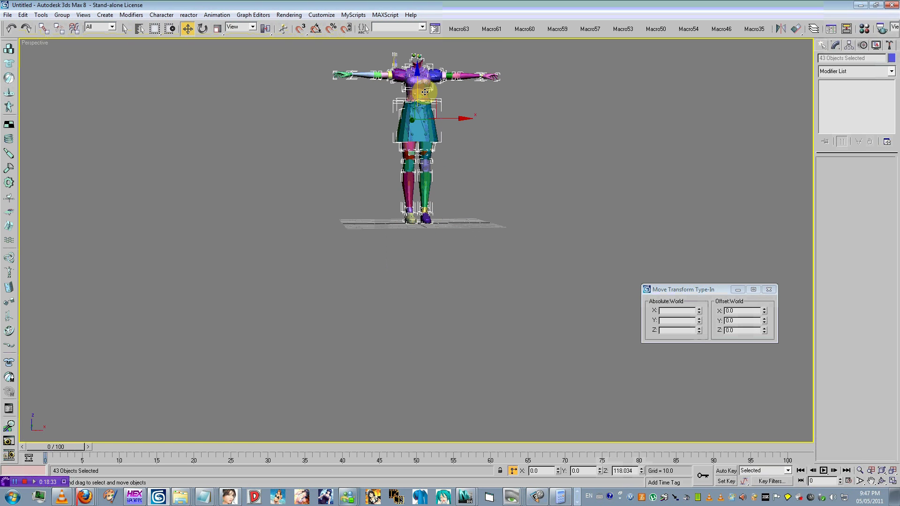
{"action": "scroll", "coordinate": [525, 249], "scroll_direction": "up", "scroll_amount": 8}
{"action": "left_click", "coordinate": [583, 190]}
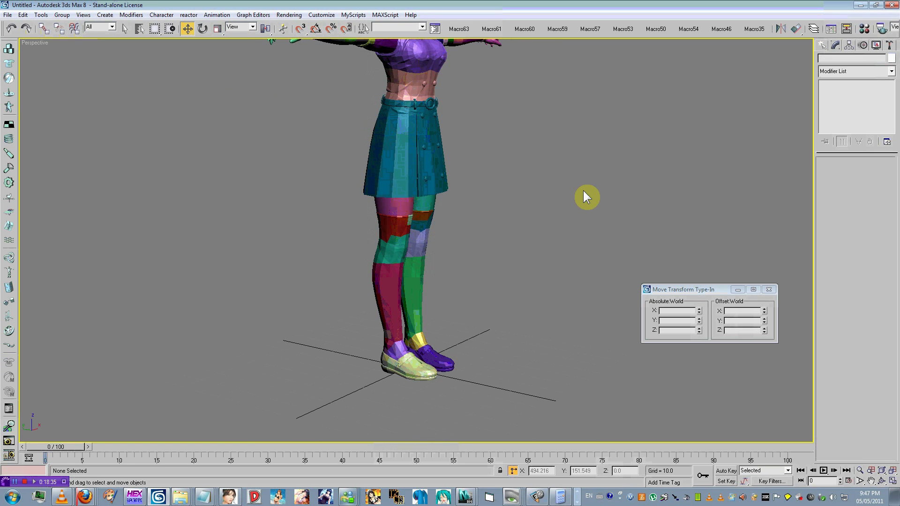
Examine the upright character's head parts, arms and torso from several angles.
{"action": "middle_click_drag", "start_coordinate": [583, 190], "coordinate": [482, 303], "text": "alt"}
{"action": "scroll", "coordinate": [488, 293], "scroll_direction": "down", "scroll_amount": 4}
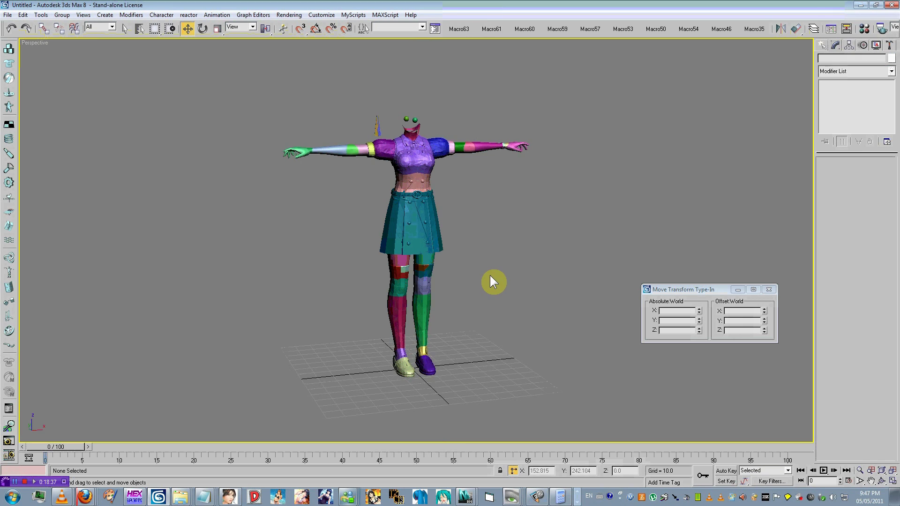
{"action": "middle_click_drag", "start_coordinate": [486, 186], "coordinate": [515, 295]}
{"action": "scroll", "coordinate": [524, 235], "scroll_direction": "up", "scroll_amount": 5}
{"action": "middle_click_drag", "start_coordinate": [535, 192], "coordinate": [511, 145], "text": "alt"}
{"action": "middle_click_drag", "start_coordinate": [510, 145], "coordinate": [509, 109]}
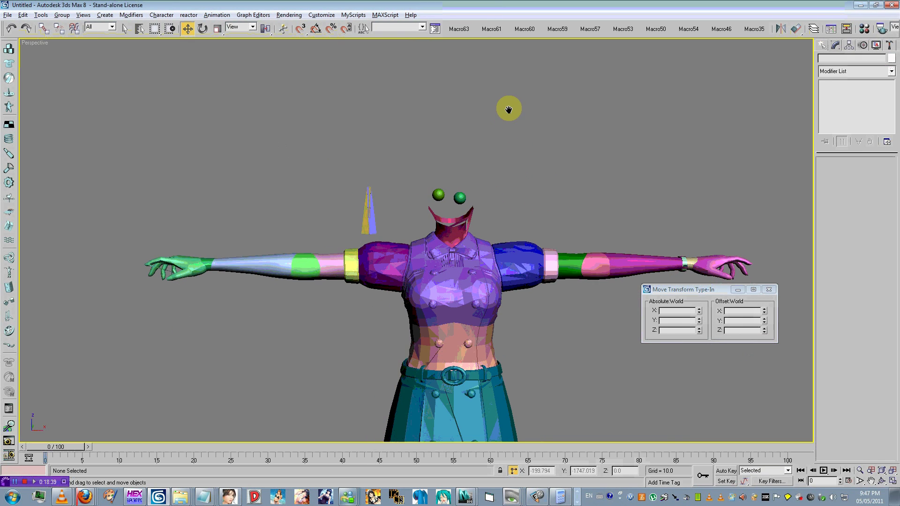
{"action": "left_click_drag", "start_coordinate": [533, 70], "coordinate": [468, 232]}
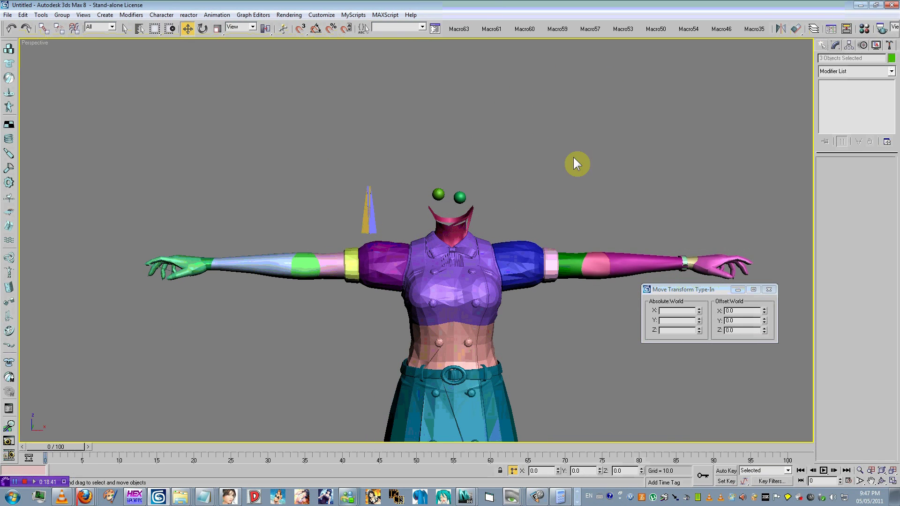
{"action": "left_click_drag", "start_coordinate": [584, 97], "coordinate": [409, 216]}
{"action": "left_click", "coordinate": [505, 180]}
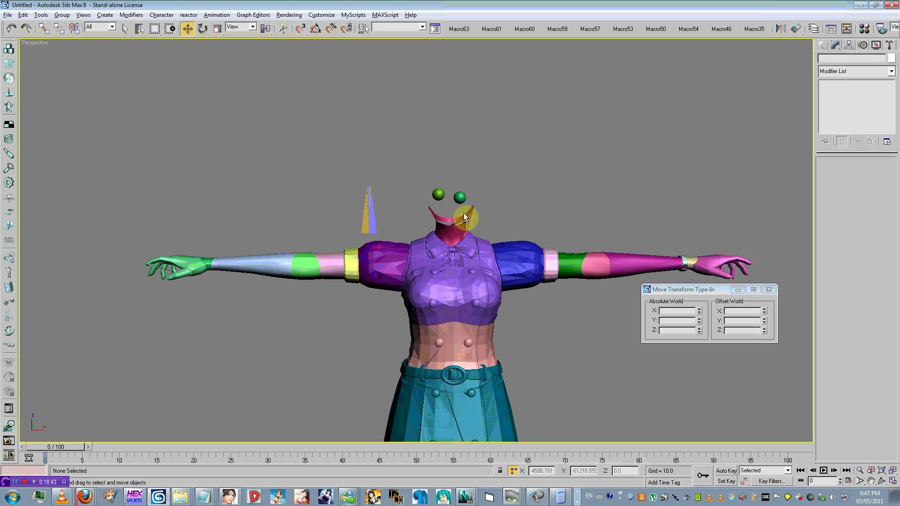
{"action": "middle_click_drag", "start_coordinate": [396, 253], "coordinate": [408, 194], "text": "alt"}
{"action": "scroll", "coordinate": [390, 246], "scroll_direction": "down", "scroll_amount": 4}
{"action": "scroll", "coordinate": [408, 194], "scroll_direction": "up", "scroll_amount": 6}
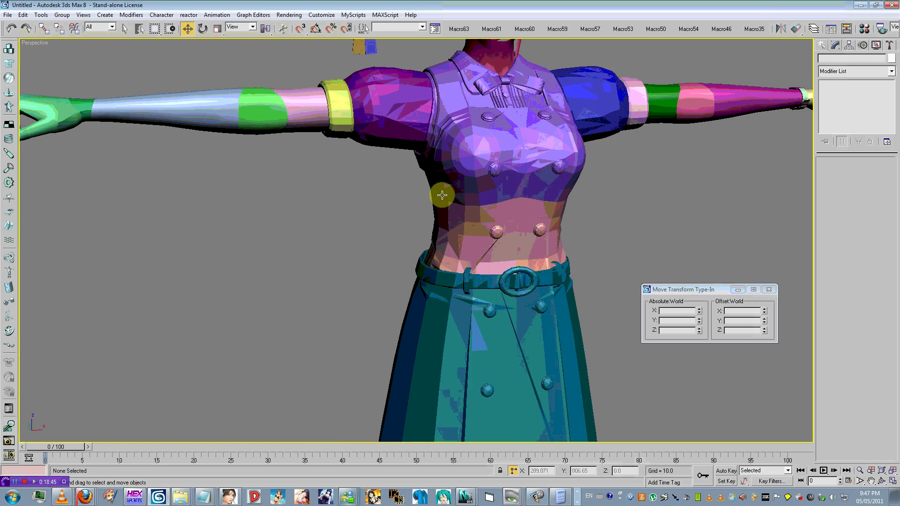
{"action": "scroll", "coordinate": [442, 195], "scroll_direction": "down", "scroll_amount": 3}
Switch to the file explorer and open the hak05 texture folder inside DOA4.
{"action": "key", "text": "alt+Tab"}
{"action": "key", "text": "alt+Tab"}
{"action": "key", "text": "alt+Tab"}
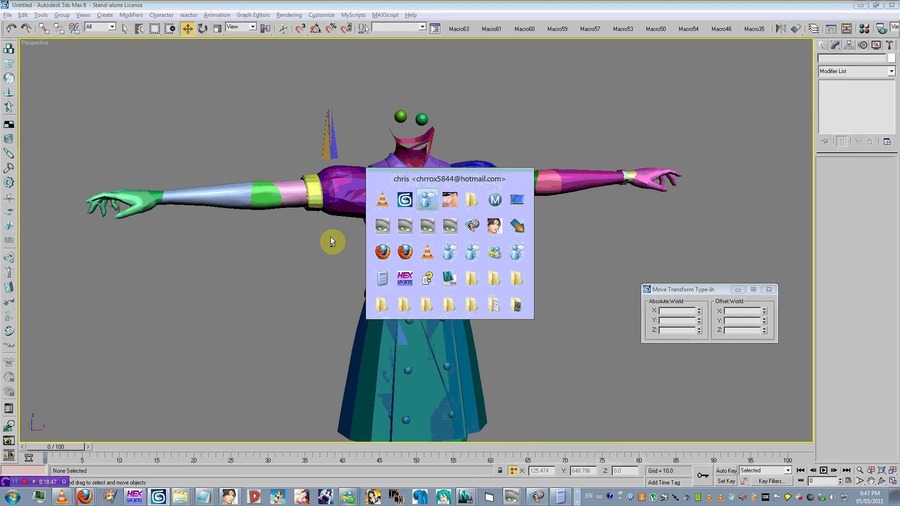
{"action": "key", "text": "alt+Tab"}
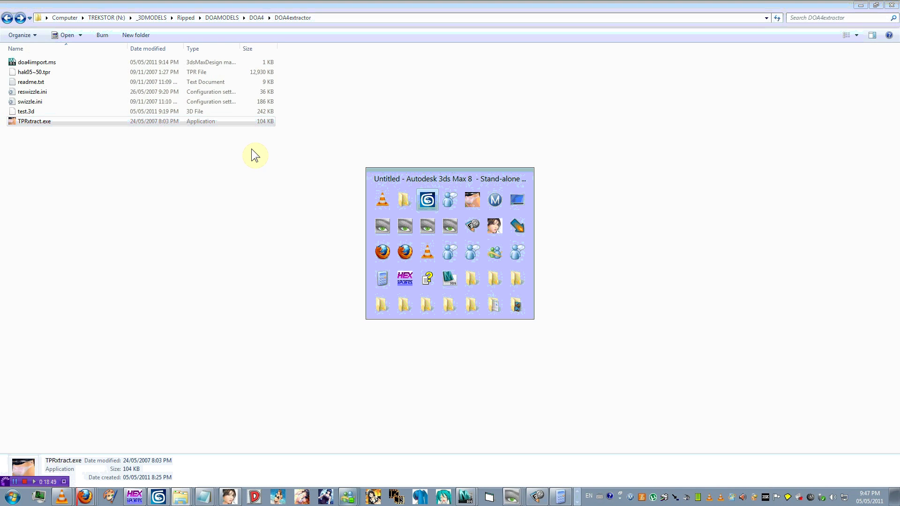
{"action": "left_click", "coordinate": [249, 197]}
{"action": "key", "text": "BackSpace"}
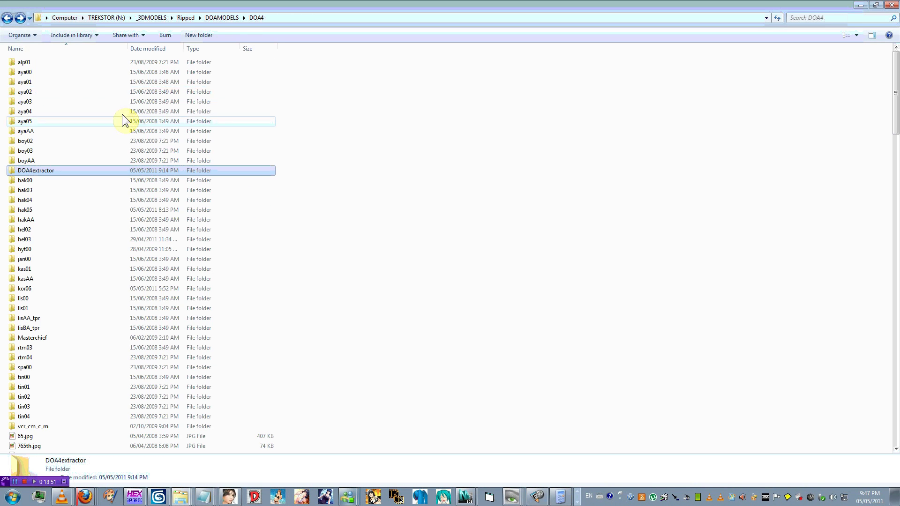
{"action": "double_click", "coordinate": [38, 211]}
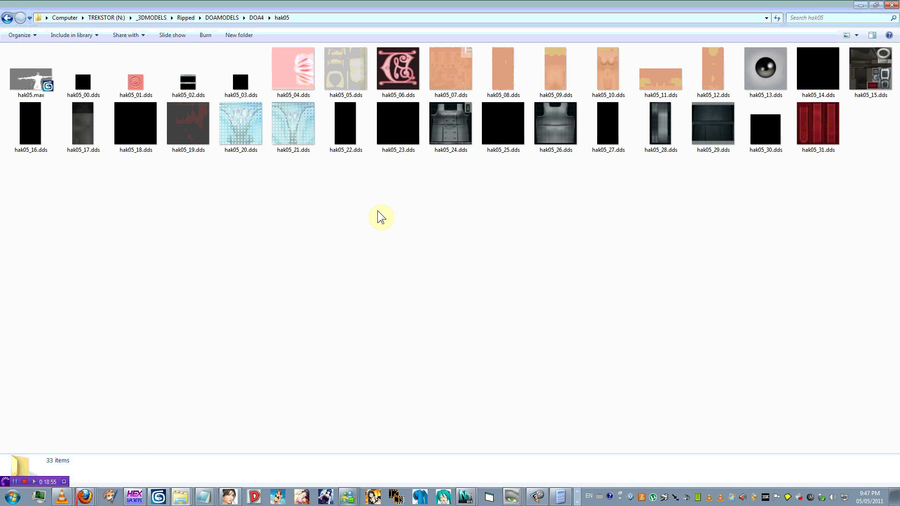
Apply the hak05_05.dds texture to the character's vest top in 3ds Max.
{"action": "key", "text": "alt+Tab"}
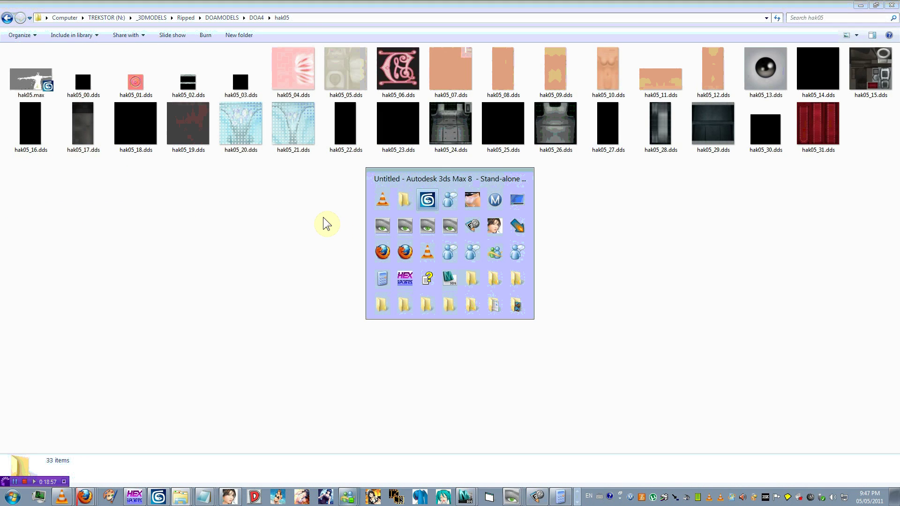
{"action": "key", "text": "alt+Tab"}
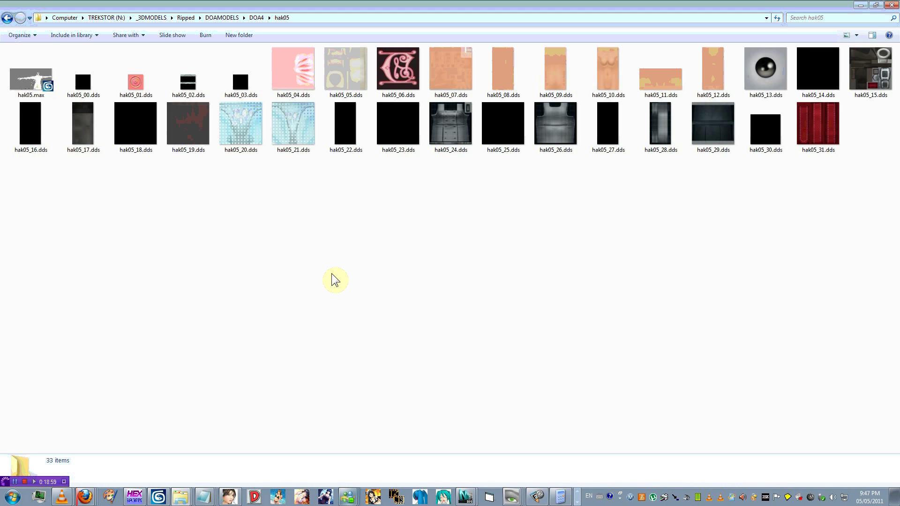
{"action": "left_click", "coordinate": [333, 74]}
{"action": "left_click_drag", "start_coordinate": [167, 484], "coordinate": [377, 209]}
{"action": "scroll", "coordinate": [373, 252], "scroll_direction": "up", "scroll_amount": 3}
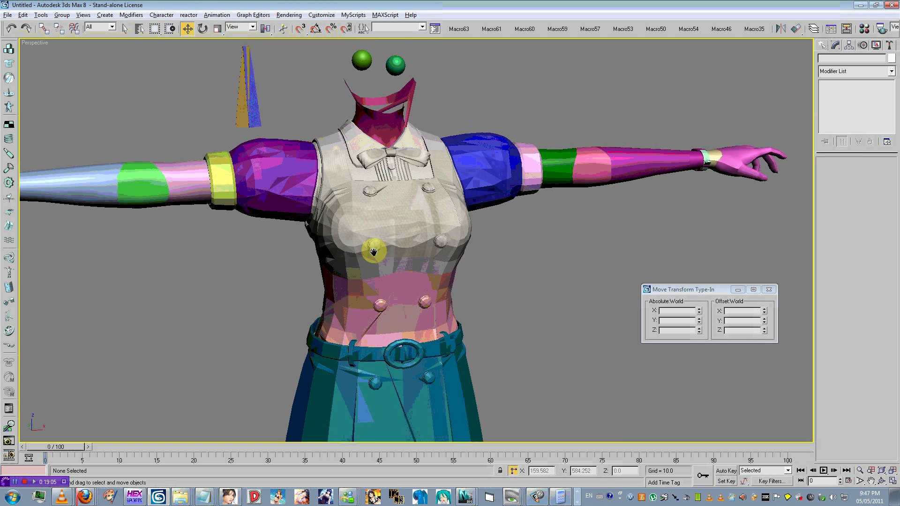
{"action": "scroll", "coordinate": [373, 252], "scroll_direction": "up", "scroll_amount": 3}
Open the Material Editor and isolate the textured vest top.
{"action": "key", "text": "m"}
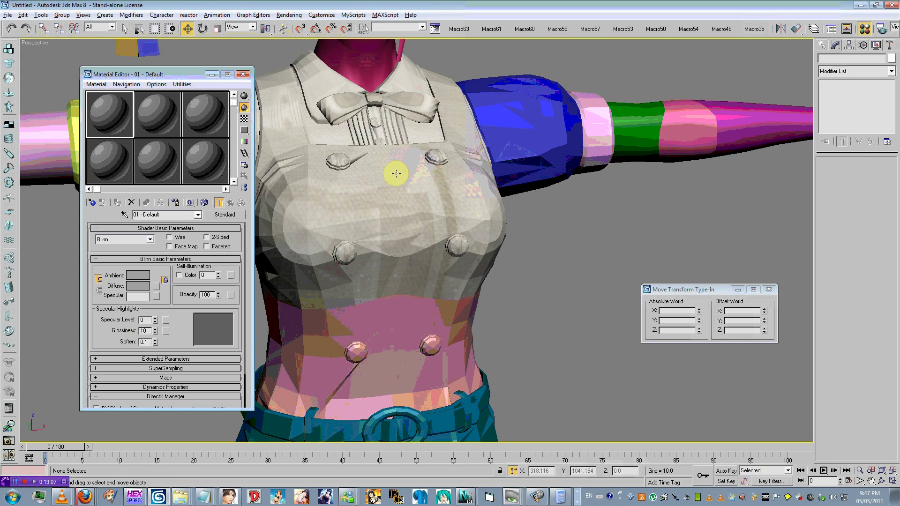
{"action": "left_click", "coordinate": [408, 151]}
{"action": "right_click", "coordinate": [407, 151]}
{"action": "left_click", "coordinate": [424, 147]}
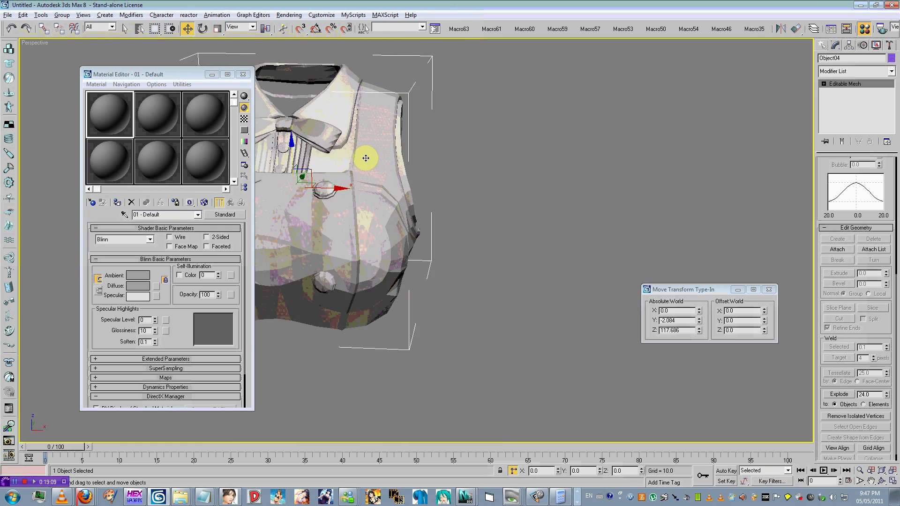
{"action": "middle_click_drag", "start_coordinate": [460, 195], "coordinate": [530, 156], "text": "alt"}
{"action": "scroll", "coordinate": [518, 160], "scroll_direction": "down", "scroll_amount": 8}
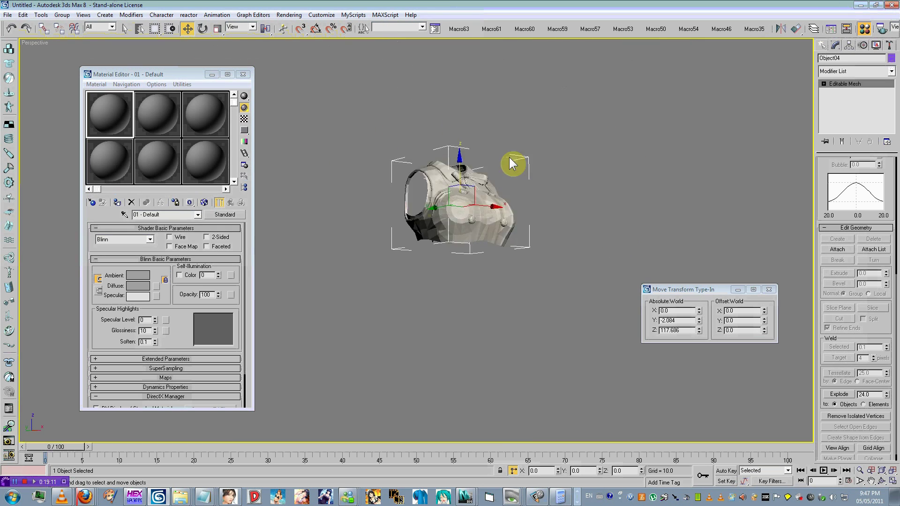
{"action": "middle_click_drag", "start_coordinate": [407, 246], "coordinate": [448, 229], "text": "alt"}
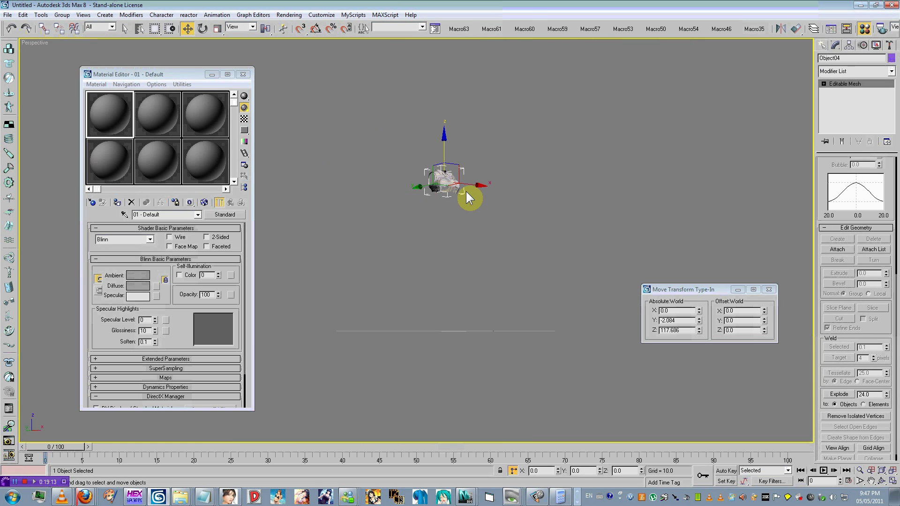
{"action": "middle_click_drag", "start_coordinate": [466, 196], "coordinate": [457, 228]}
{"action": "scroll", "coordinate": [437, 261], "scroll_direction": "up", "scroll_amount": 6}
Select the stray polygons spanning the vest's armhole at polygon level.
{"action": "left_click", "coordinate": [844, 113]}
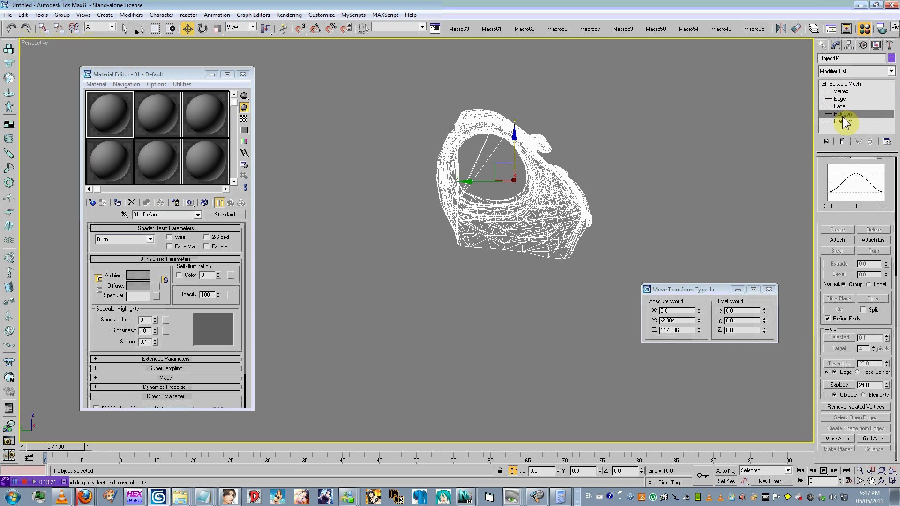
{"action": "middle_click_drag", "start_coordinate": [515, 183], "coordinate": [506, 188], "text": "alt"}
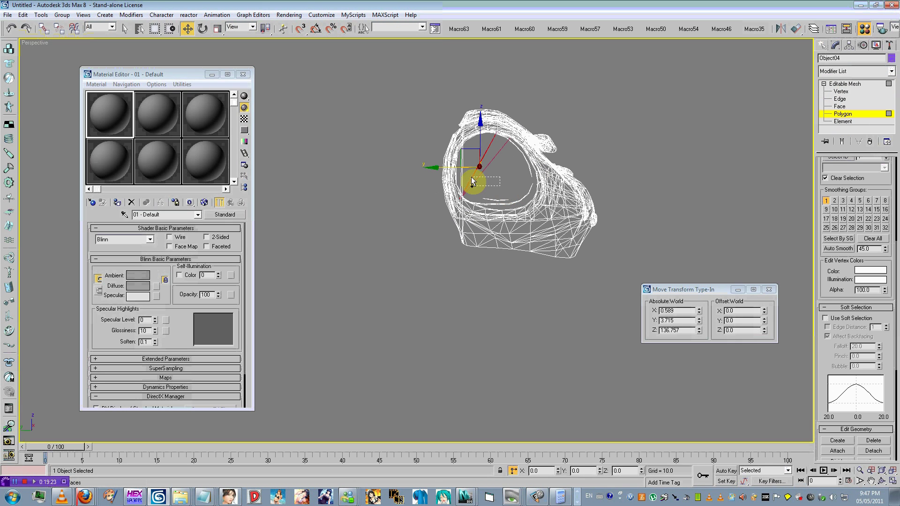
{"action": "middle_click_drag", "start_coordinate": [540, 142], "coordinate": [620, 215], "text": "alt"}
{"action": "scroll", "coordinate": [614, 271], "scroll_direction": "up", "scroll_amount": 5}
{"action": "middle_click_drag", "start_coordinate": [614, 272], "coordinate": [470, 244], "text": "alt"}
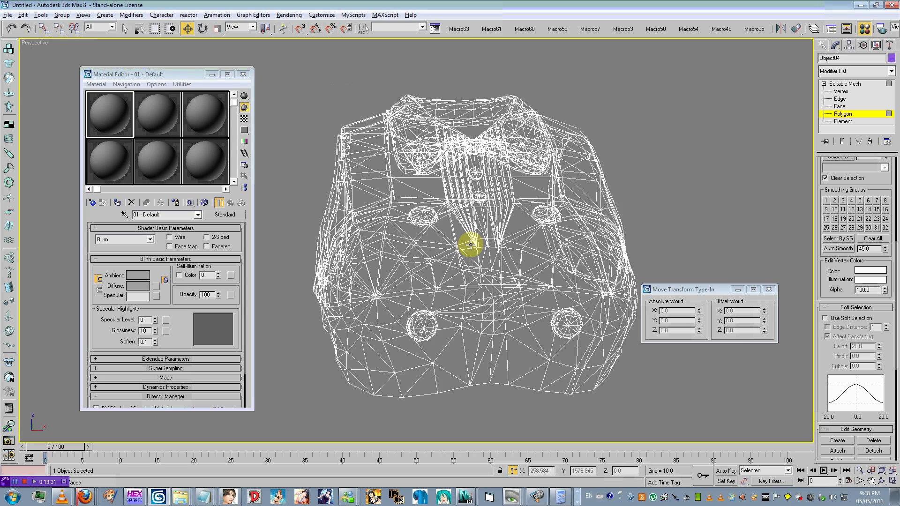
Weld all of the vest's vertices with a threshold of 0.001.
{"action": "left_click", "coordinate": [841, 92]}
{"action": "scroll", "coordinate": [858, 193], "scroll_direction": "down", "scroll_amount": 5}
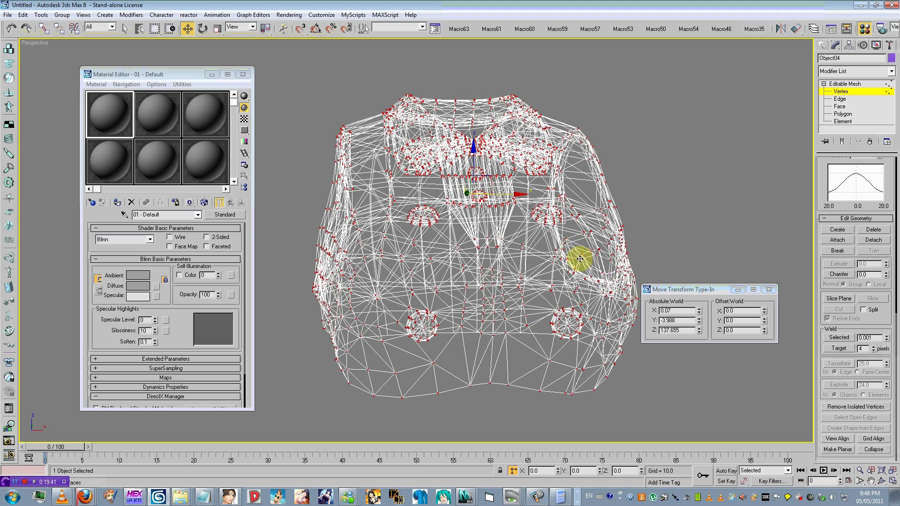
{"action": "middle_click_drag", "start_coordinate": [579, 259], "coordinate": [591, 257]}
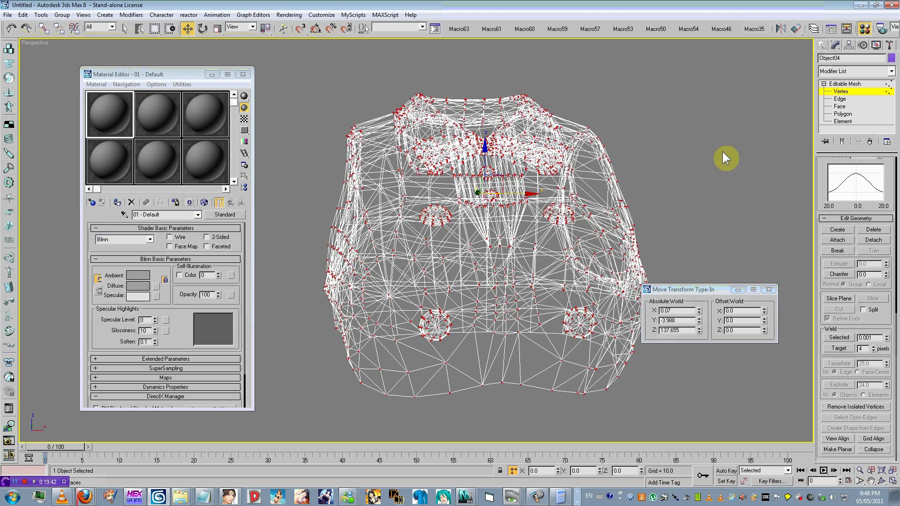
Show the vest shaded with edged faces and check its separate parts using element selection.
{"action": "left_click", "coordinate": [843, 114]}
{"action": "key", "text": "F3"}
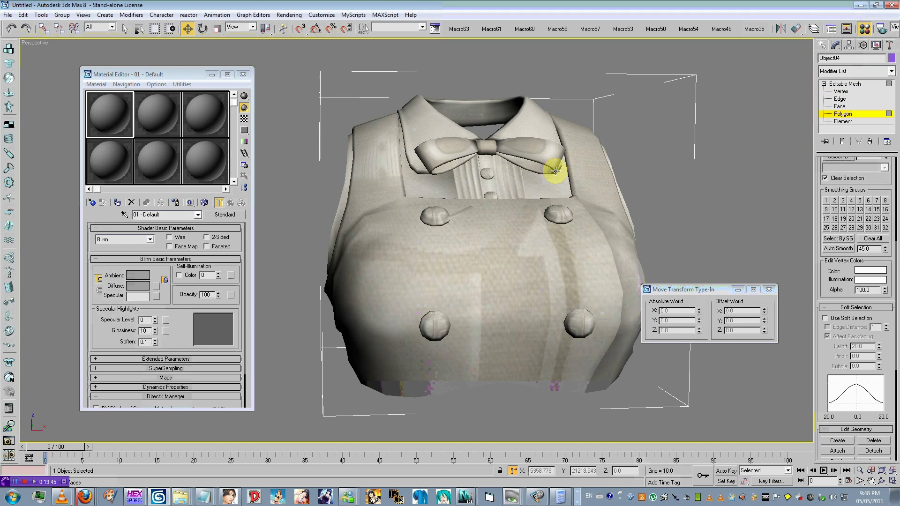
{"action": "left_click", "coordinate": [533, 237]}
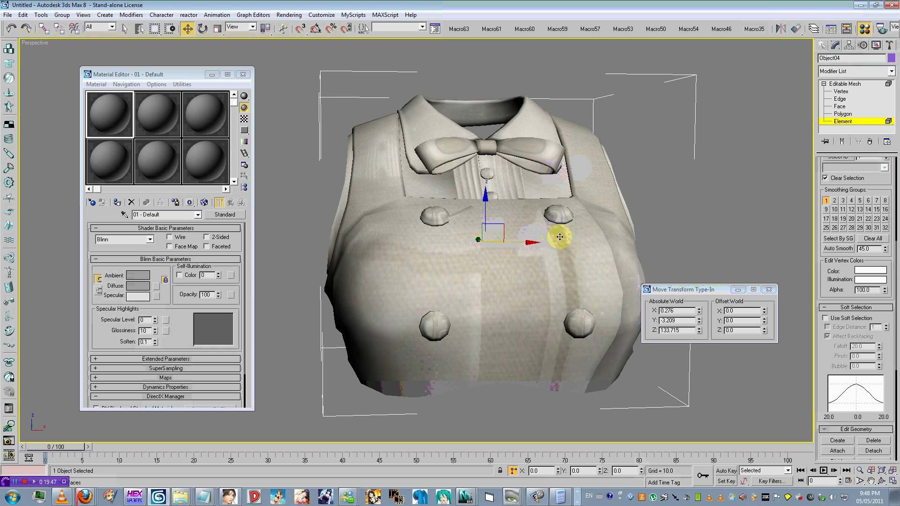
{"action": "key", "text": "F4"}
{"action": "left_click", "coordinate": [662, 202]}
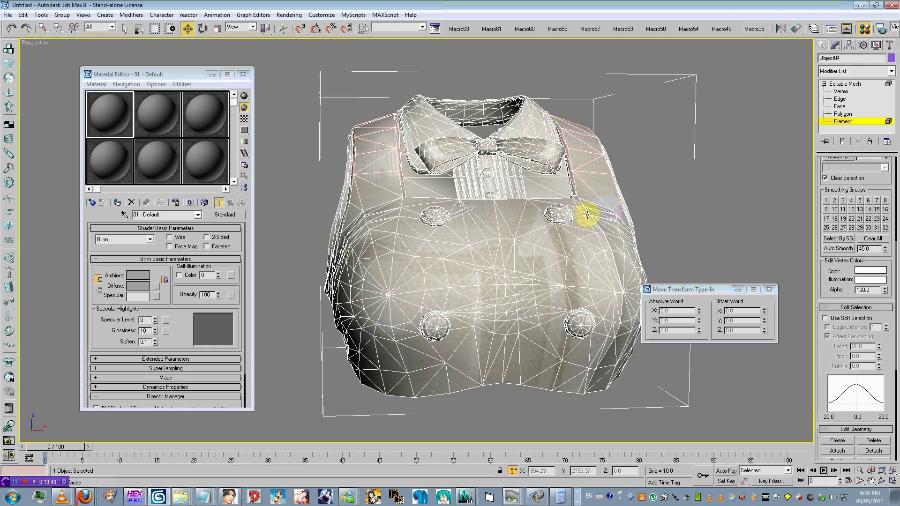
{"action": "left_click", "coordinate": [542, 240]}
{"action": "left_click", "coordinate": [632, 211]}
Select the outer vest body element, detach it as a separate object and hide it.
{"action": "middle_click_drag", "start_coordinate": [629, 216], "coordinate": [513, 260], "text": "alt"}
{"action": "left_click", "coordinate": [505, 244]}
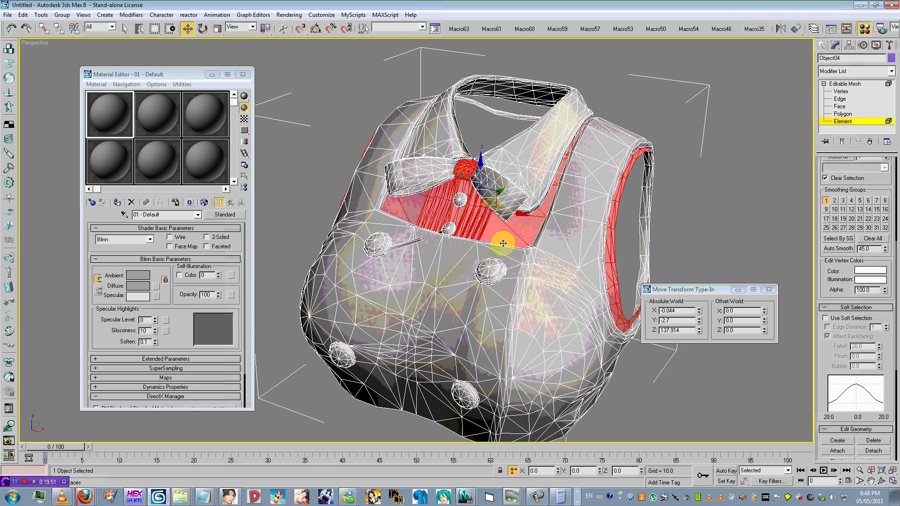
{"action": "left_click", "coordinate": [496, 268]}
{"action": "scroll", "coordinate": [566, 305], "scroll_direction": "down", "scroll_amount": 2}
{"action": "left_click", "coordinate": [531, 314]}
{"action": "middle_click_drag", "start_coordinate": [531, 314], "coordinate": [557, 253], "text": "alt"}
{"action": "right_click", "coordinate": [558, 253]}
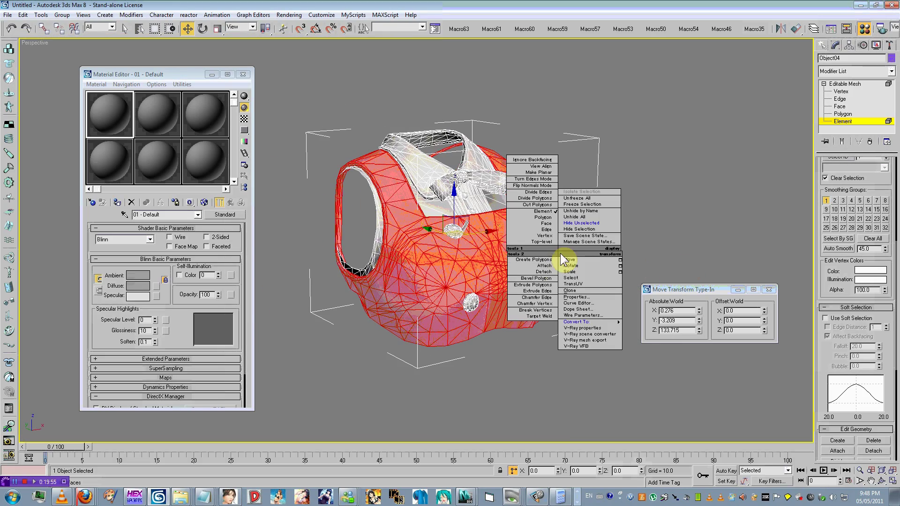
{"action": "left_click", "coordinate": [538, 272]}
{"action": "key", "text": "Return"}
{"action": "right_click", "coordinate": [541, 228]}
{"action": "left_click", "coordinate": [567, 202]}
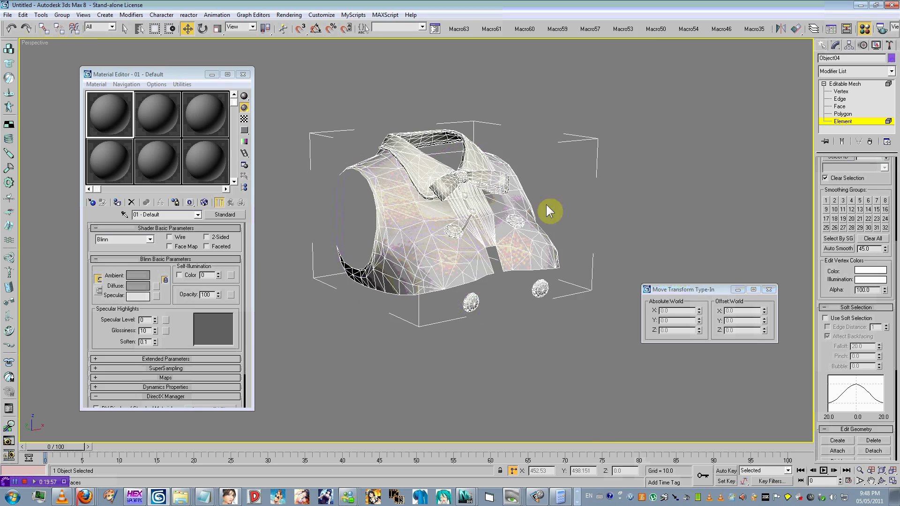
Delete the stray polygons bridging the shirt's front buttons and the stray strip beneath the bow tie's knot.
{"action": "middle_click_drag", "start_coordinate": [549, 211], "coordinate": [463, 235], "text": "alt"}
{"action": "scroll", "coordinate": [463, 235], "scroll_direction": "up", "scroll_amount": 5}
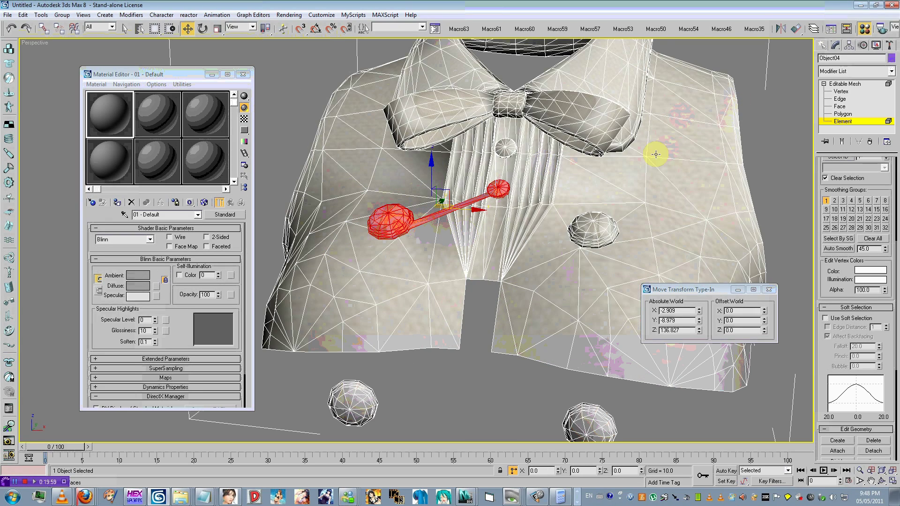
{"action": "middle_click_drag", "start_coordinate": [537, 184], "coordinate": [407, 386], "text": "alt"}
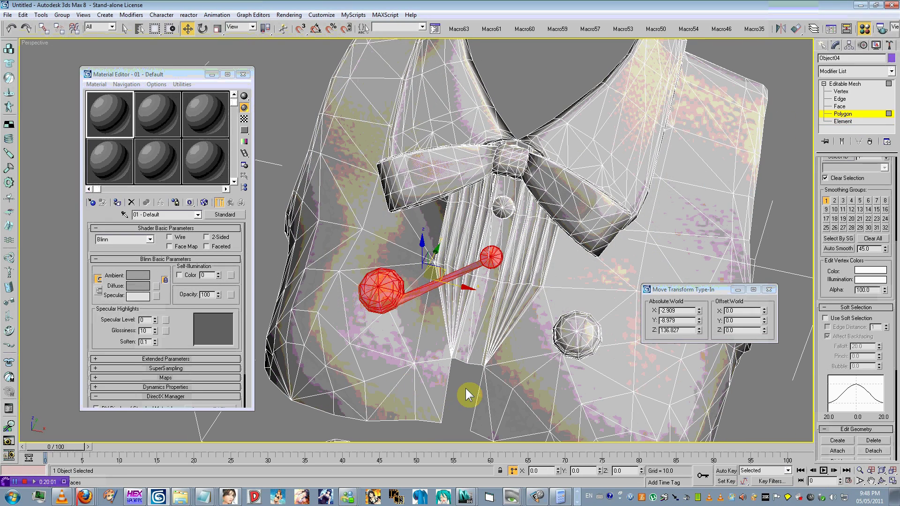
{"action": "left_click", "coordinate": [428, 286]}
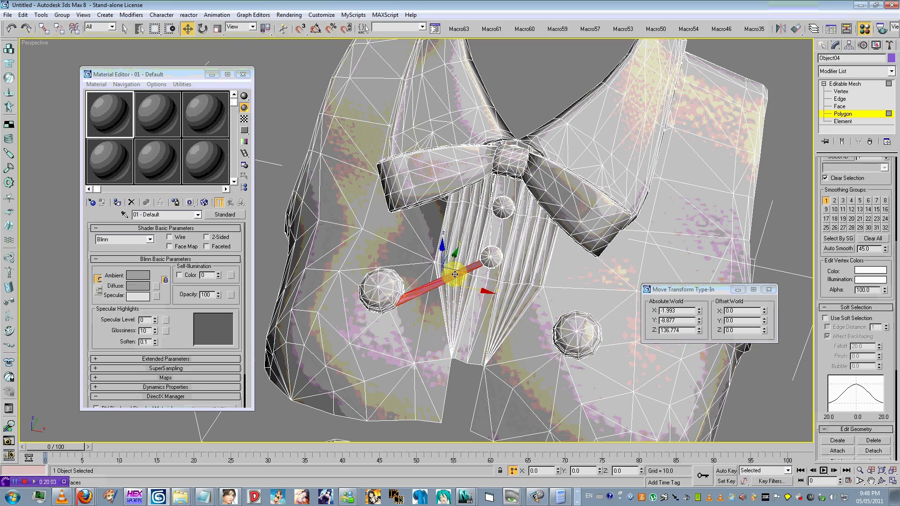
{"action": "scroll", "coordinate": [454, 283], "scroll_direction": "down", "scroll_amount": 6}
{"action": "middle_click_drag", "start_coordinate": [443, 305], "coordinate": [536, 328], "text": "alt"}
{"action": "scroll", "coordinate": [381, 209], "scroll_direction": "up", "scroll_amount": 5}
{"action": "middle_click_drag", "start_coordinate": [454, 200], "coordinate": [469, 236], "text": "alt"}
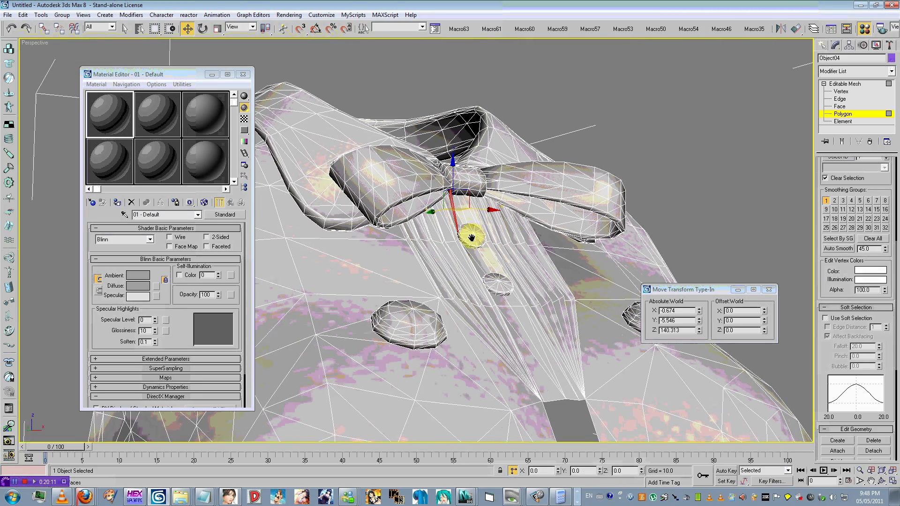
{"action": "left_click", "coordinate": [470, 239]}
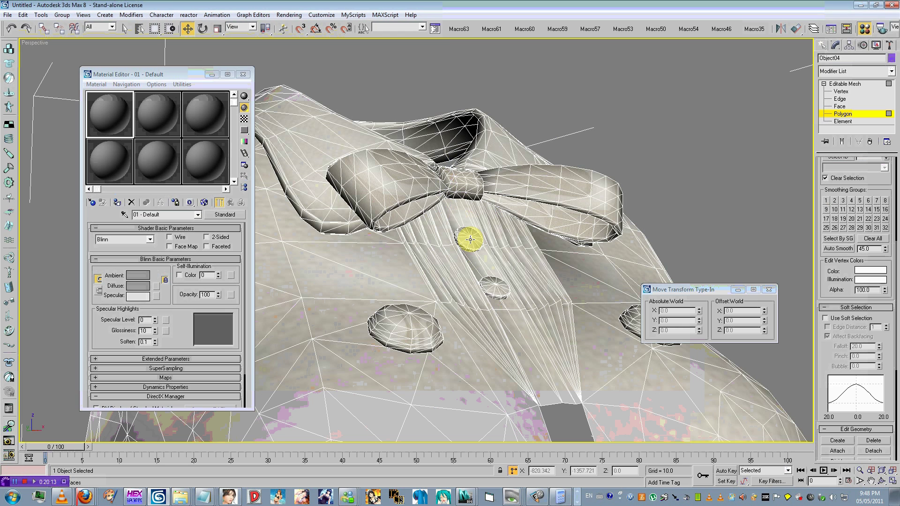
{"action": "scroll", "coordinate": [470, 239], "scroll_direction": "down", "scroll_amount": 5}
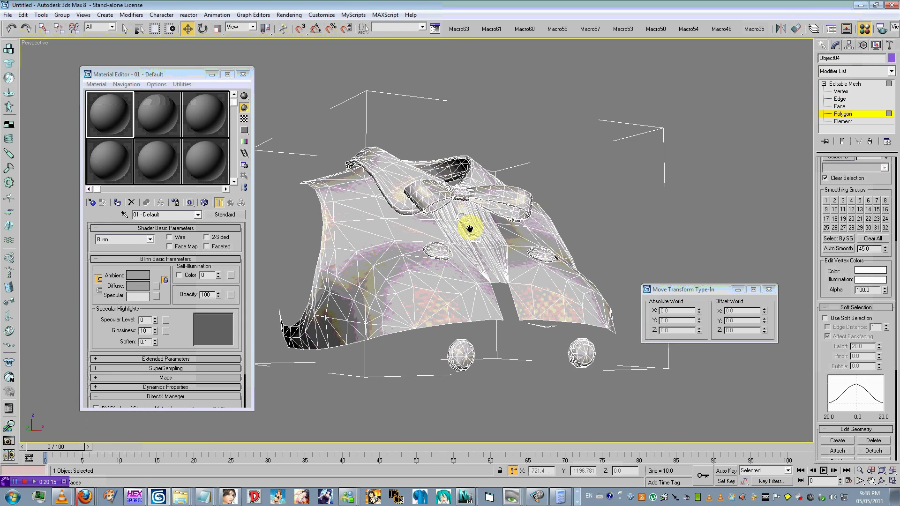
Select the shirt body and collar elements, detach them as a separate object and hide it, leaving the bow tie and buttons.
{"action": "middle_click_drag", "start_coordinate": [485, 225], "coordinate": [520, 192], "text": "alt"}
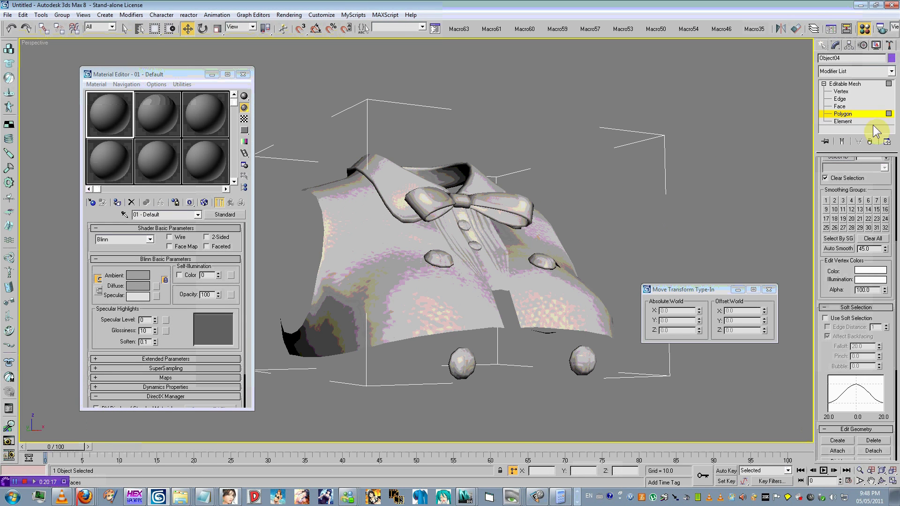
{"action": "left_click", "coordinate": [859, 121]}
{"action": "left_click", "coordinate": [542, 217]}
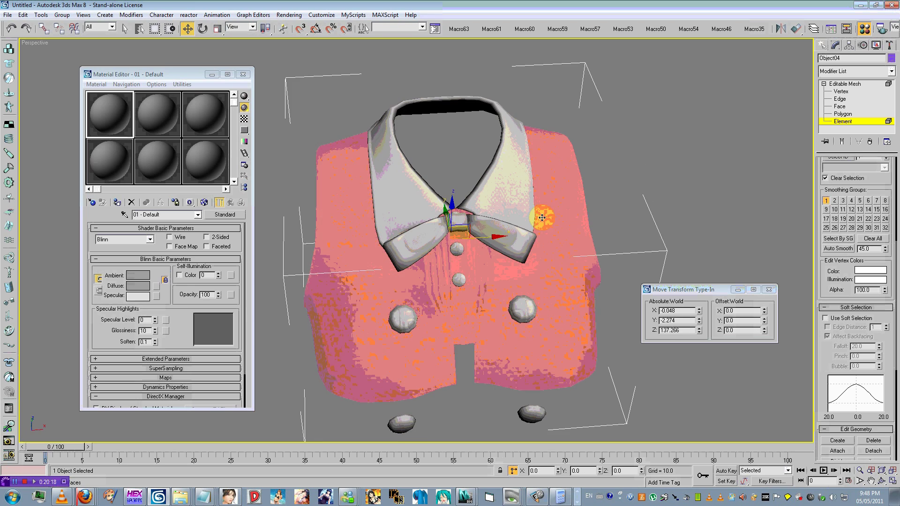
{"action": "left_click", "coordinate": [659, 199]}
{"action": "middle_click_drag", "start_coordinate": [538, 195], "coordinate": [580, 221], "text": "alt"}
{"action": "left_click", "coordinate": [428, 187]}
{"action": "left_click", "coordinate": [581, 297], "text": "ctrl"}
{"action": "middle_click_drag", "start_coordinate": [581, 297], "coordinate": [603, 298], "text": "alt"}
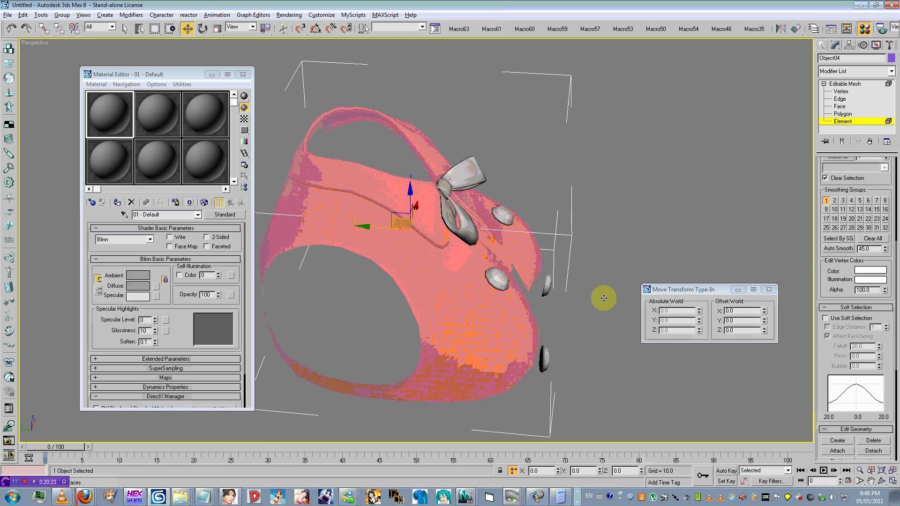
{"action": "right_click", "coordinate": [562, 195]}
{"action": "middle_click_drag", "start_coordinate": [422, 257], "coordinate": [528, 248], "text": "alt"}
{"action": "left_click", "coordinate": [546, 213]}
{"action": "key", "text": "ctrl+b"}
{"action": "right_click", "coordinate": [581, 171]}
{"action": "left_click", "coordinate": [603, 151]}
Try the hak05_15.dds texture on the bow tie and buttons, and replace it with hak05_01.dds.
{"action": "left_click", "coordinate": [528, 249]}
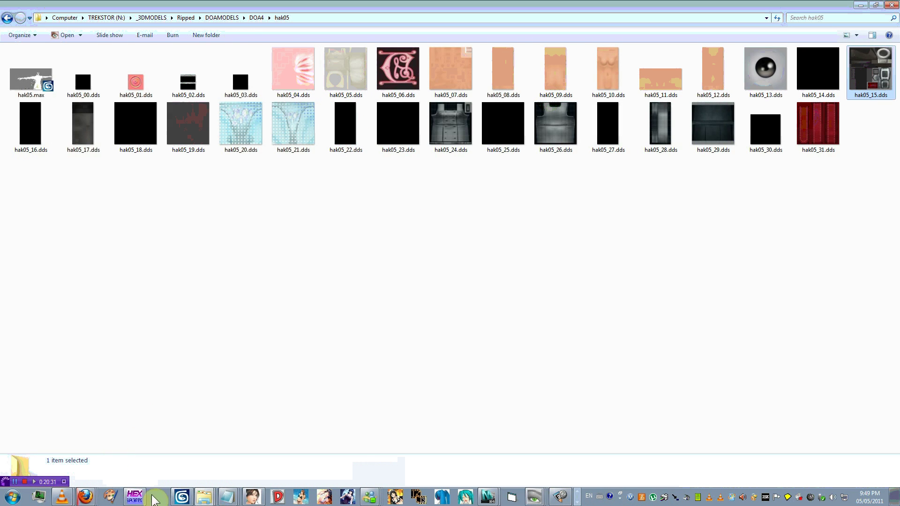
{"action": "left_click", "coordinate": [177, 501]}
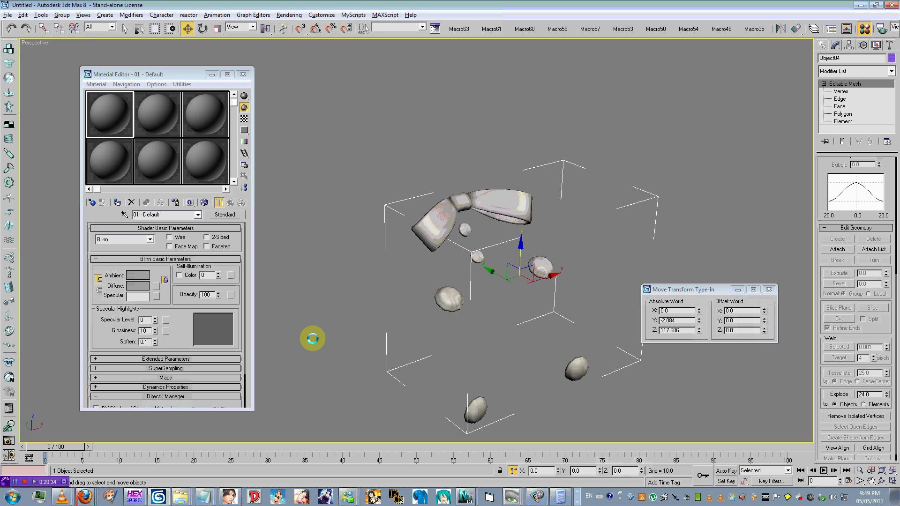
{"action": "middle_click_drag", "start_coordinate": [528, 275], "coordinate": [494, 283], "text": "alt"}
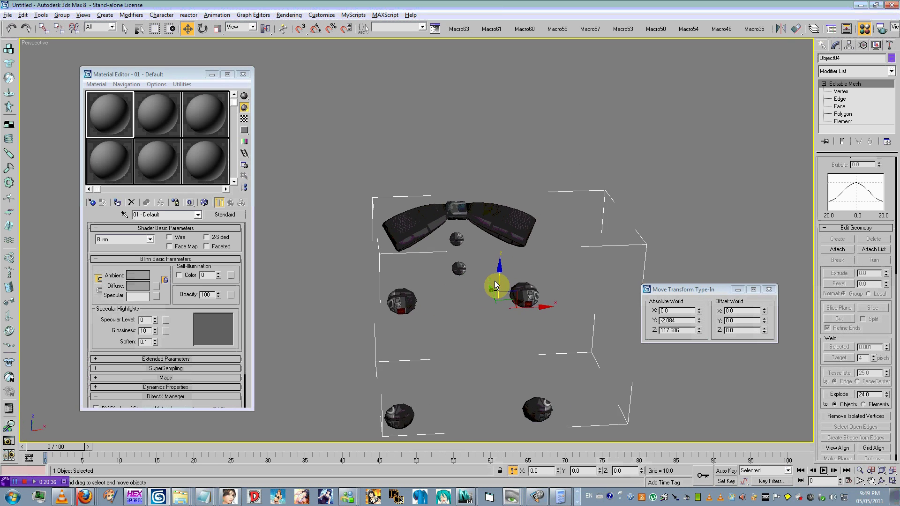
{"action": "scroll", "coordinate": [493, 280], "scroll_direction": "up", "scroll_amount": 3}
{"action": "key", "text": "alt+Tab"}
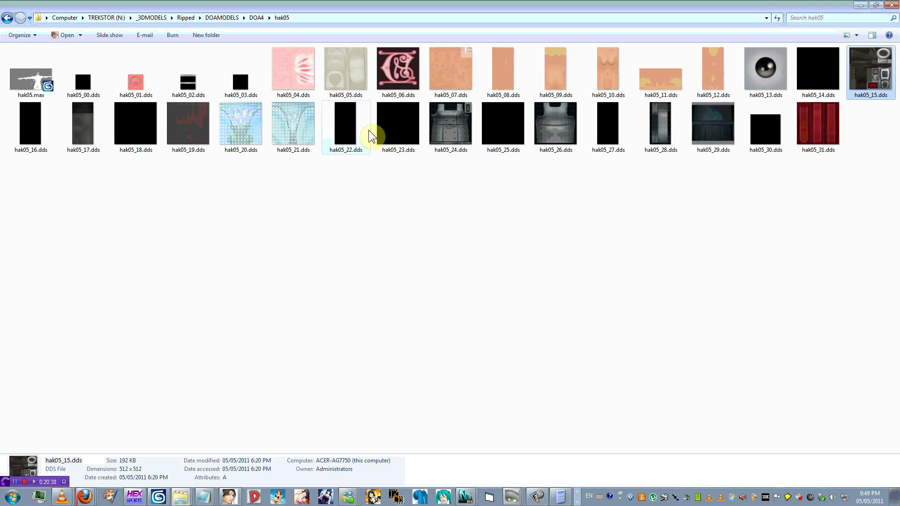
{"action": "left_click_drag", "start_coordinate": [140, 89], "coordinate": [398, 339]}
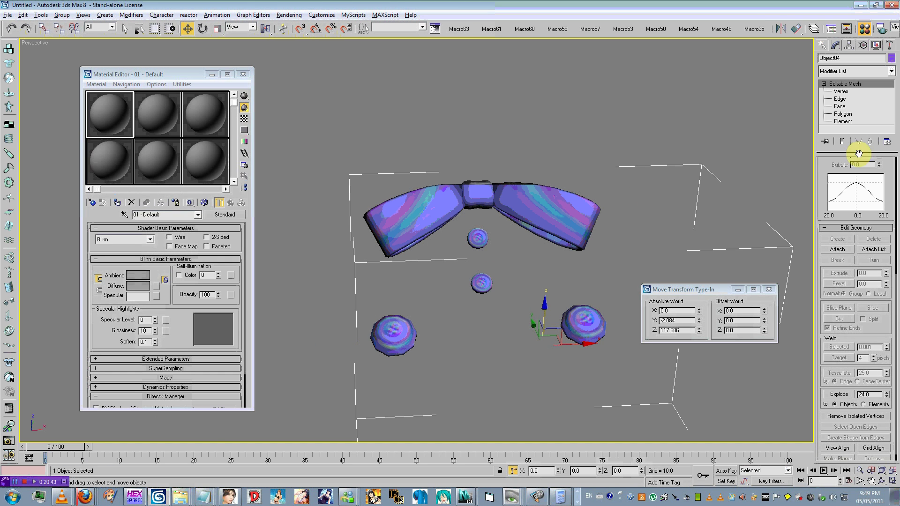
Select all the button elements and detach them from the bow tie as a separate object.
{"action": "left_click", "coordinate": [850, 122]}
{"action": "scroll", "coordinate": [458, 287], "scroll_direction": "down", "scroll_amount": 4}
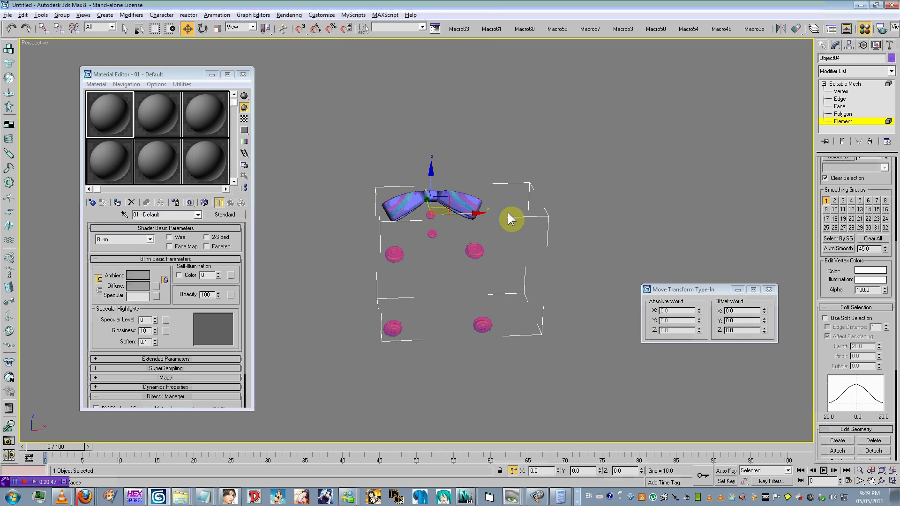
{"action": "right_click", "coordinate": [492, 208]}
{"action": "left_click", "coordinate": [492, 235]}
{"action": "left_click", "coordinate": [491, 235]}
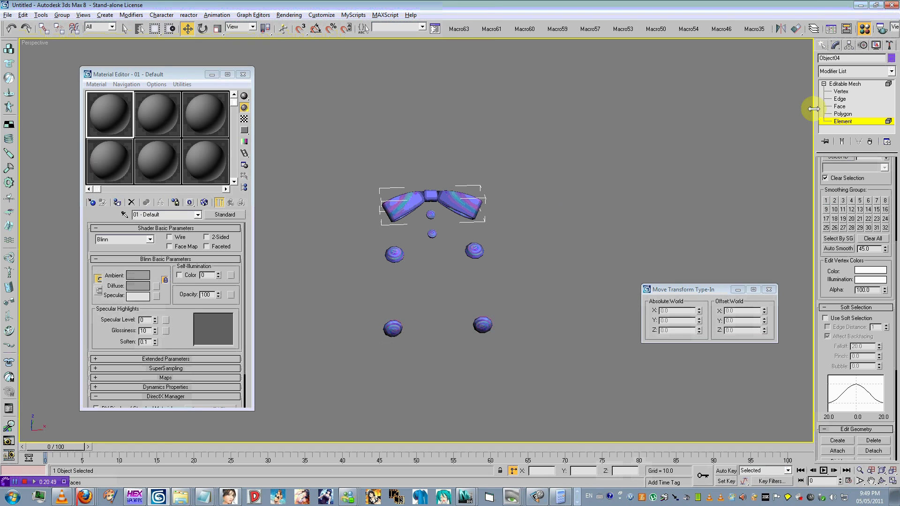
{"action": "left_click", "coordinate": [828, 121]}
Try the hak05_04.dds and hak05_31.dds textures on the bow tie and preview hak05_00.dds.
{"action": "key", "text": "alt+Tab"}
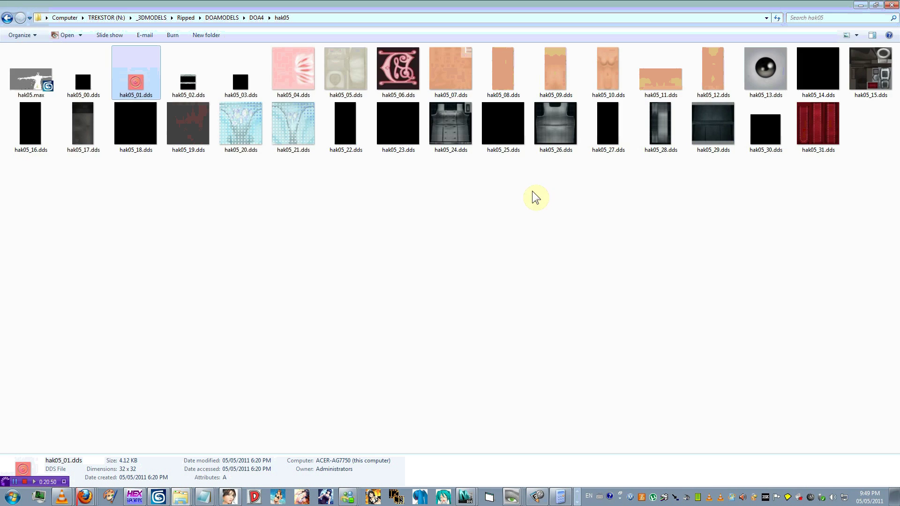
{"action": "left_click", "coordinate": [297, 83]}
{"action": "left_click", "coordinate": [158, 496]}
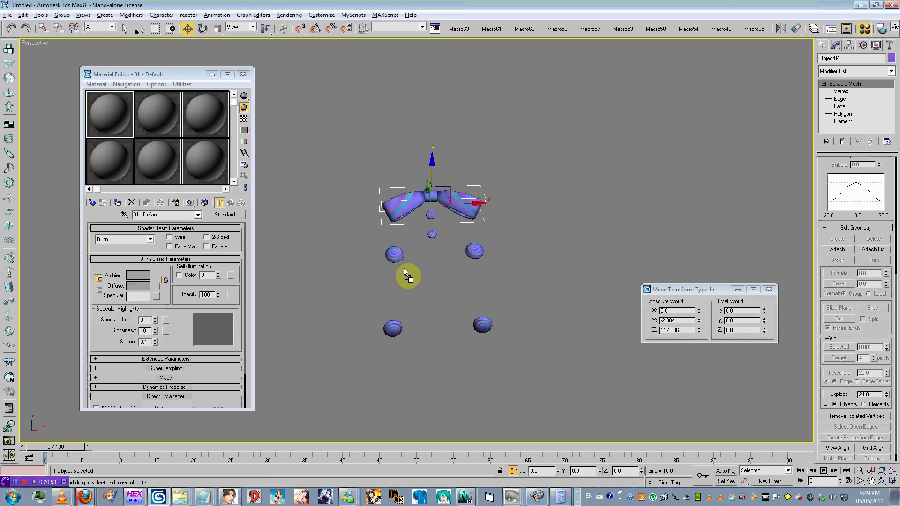
{"action": "scroll", "coordinate": [358, 281], "scroll_direction": "up", "scroll_amount": 3}
{"action": "key", "text": "alt+Tab"}
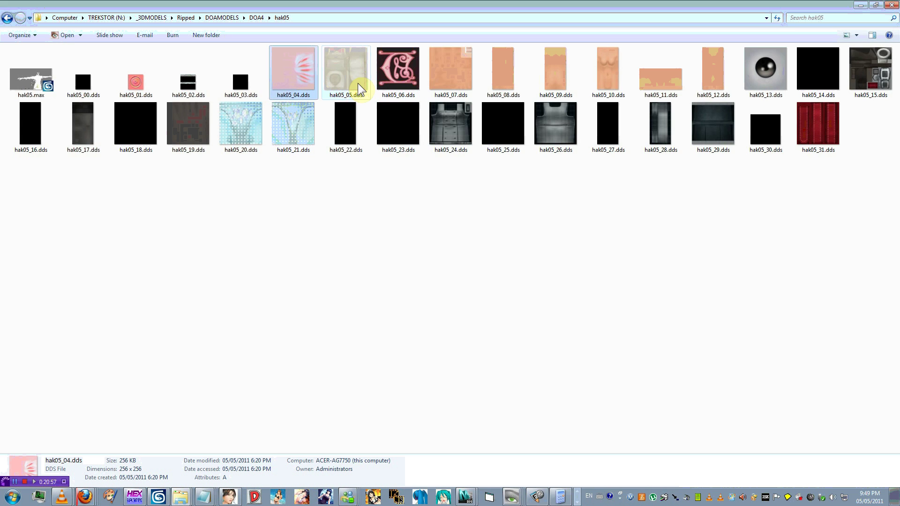
{"action": "double_click", "coordinate": [92, 83]}
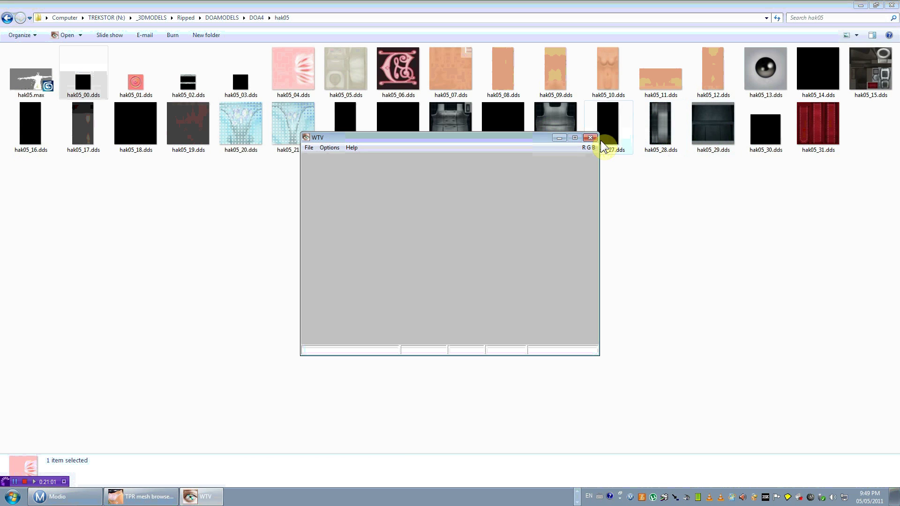
{"action": "left_click_drag", "start_coordinate": [823, 133], "coordinate": [437, 266]}
Apply the hak05_28.dds texture from the hak05 folder to the bow tie.
{"action": "key", "text": "alt+Tab"}
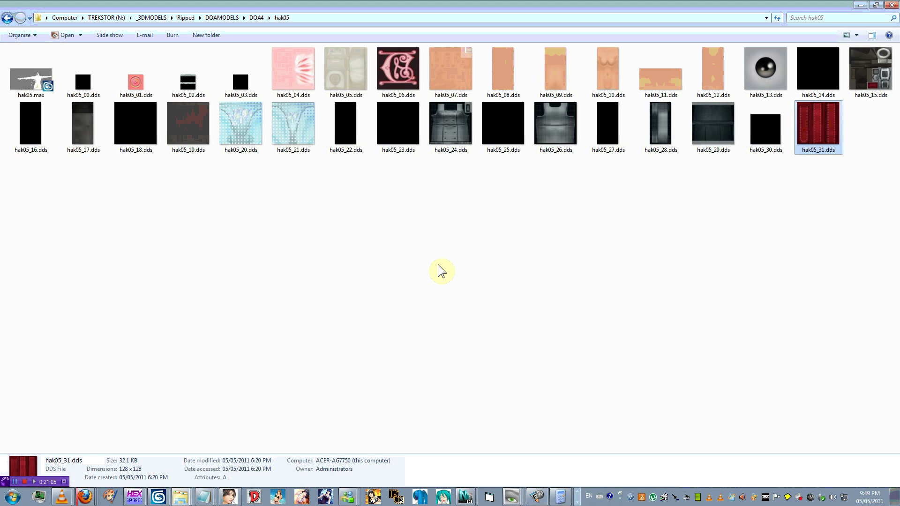
{"action": "left_click", "coordinate": [660, 126]}
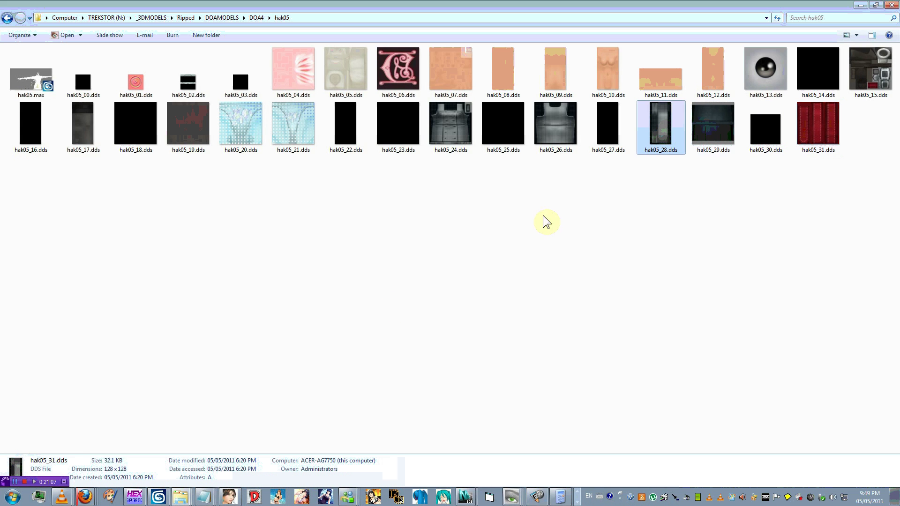
{"action": "left_click", "coordinate": [159, 497]}
{"action": "left_click_drag", "start_coordinate": [433, 263], "coordinate": [432, 263]}
{"action": "middle_click_drag", "start_coordinate": [432, 263], "coordinate": [294, 332], "text": "alt"}
{"action": "scroll", "coordinate": [460, 261], "scroll_direction": "up", "scroll_amount": 4}
Unhide all of the character's hidden objects.
{"action": "right_click", "coordinate": [435, 239]}
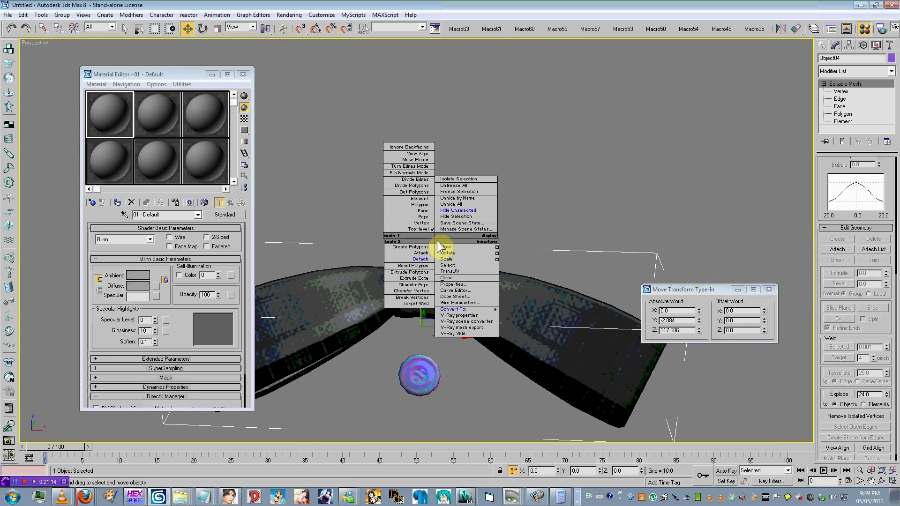
{"action": "left_click", "coordinate": [451, 205]}
{"action": "scroll", "coordinate": [371, 309], "scroll_direction": "down", "scroll_amount": 5}
{"action": "middle_click_drag", "start_coordinate": [372, 310], "coordinate": [402, 268]}
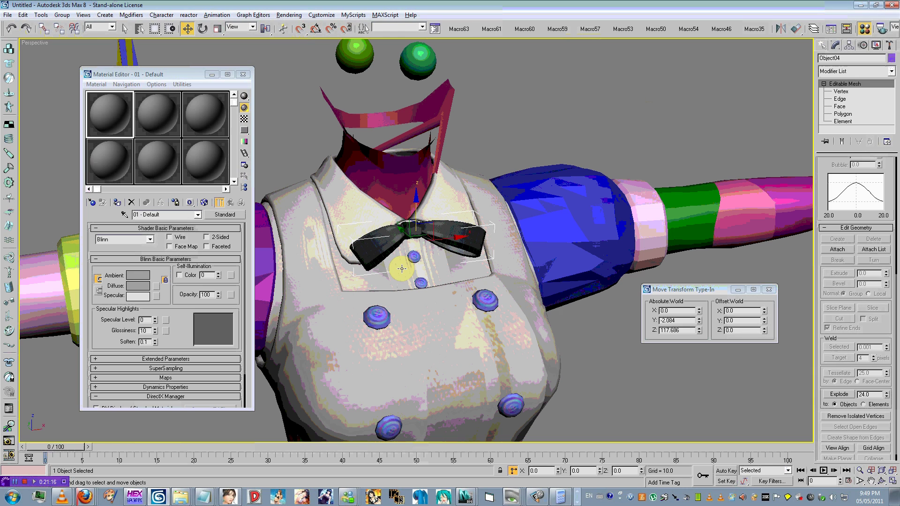
Select the outer vest body and apply the hak05_24.dds texture to it.
{"action": "left_click", "coordinate": [611, 348]}
{"action": "left_click", "coordinate": [440, 303]}
{"action": "scroll", "coordinate": [392, 294], "scroll_direction": "down", "scroll_amount": 6}
{"action": "scroll", "coordinate": [393, 294], "scroll_direction": "up", "scroll_amount": 2}
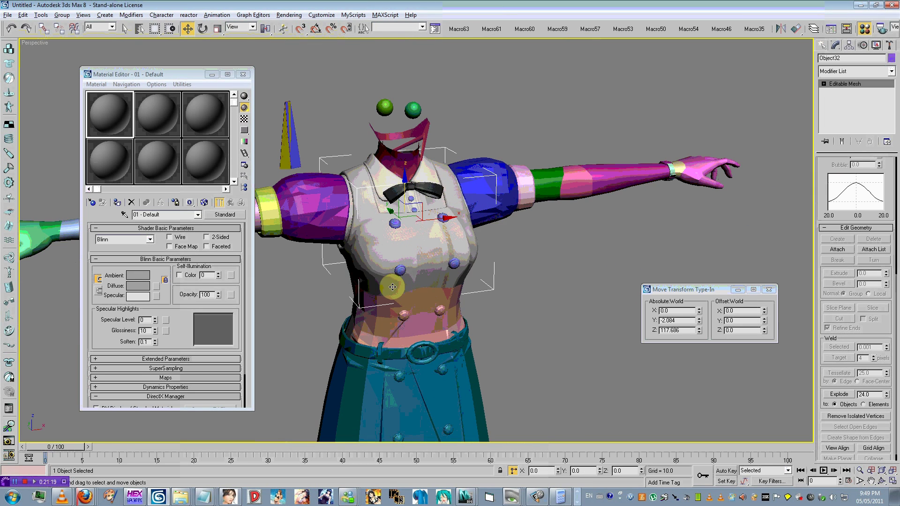
{"action": "key", "text": "alt+Tab"}
{"action": "left_click", "coordinate": [451, 123]}
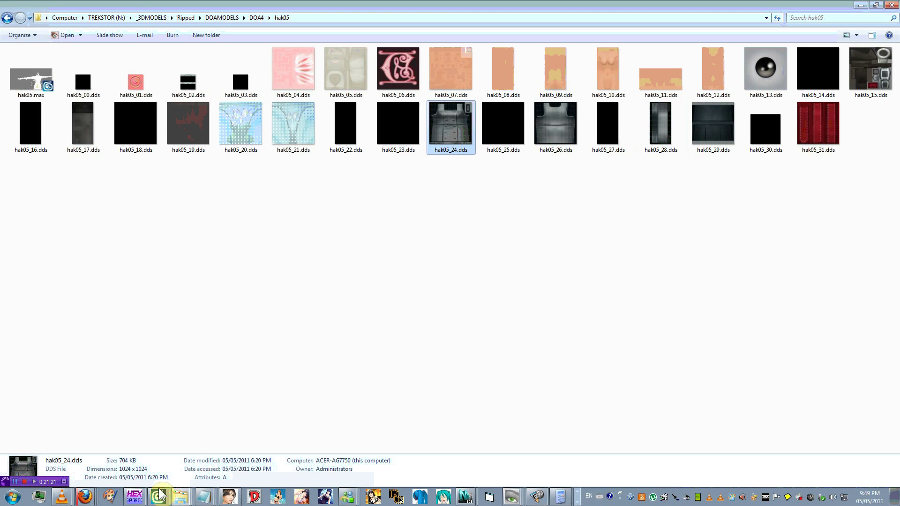
{"action": "left_click_drag", "start_coordinate": [160, 492], "coordinate": [442, 267]}
{"action": "scroll", "coordinate": [419, 275], "scroll_direction": "up", "scroll_amount": 3}
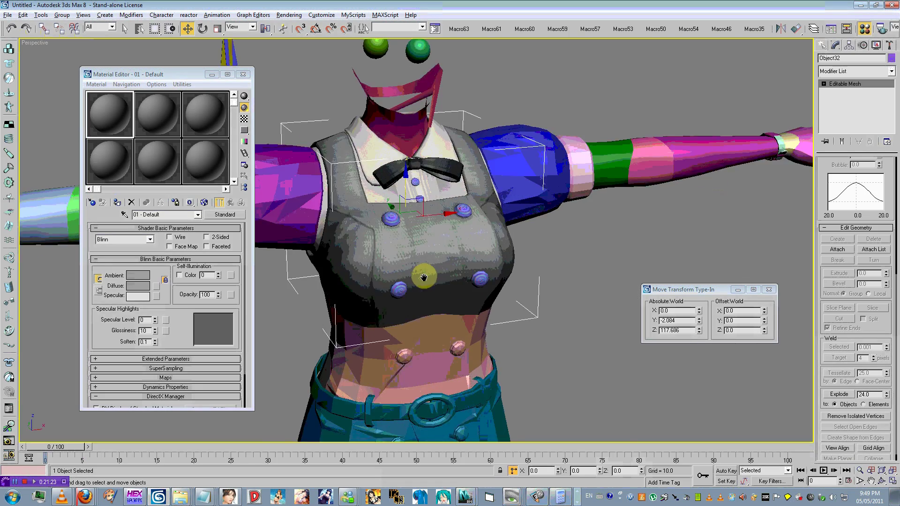
Hide every object except the outer vest body and inspect it from behind and the side.
{"action": "middle_click_drag", "start_coordinate": [424, 278], "coordinate": [243, 274], "text": "alt"}
{"action": "scroll", "coordinate": [242, 282], "scroll_direction": "up", "scroll_amount": 1}
{"action": "scroll", "coordinate": [242, 282], "scroll_direction": "down", "scroll_amount": 1}
{"action": "right_click", "coordinate": [408, 247]}
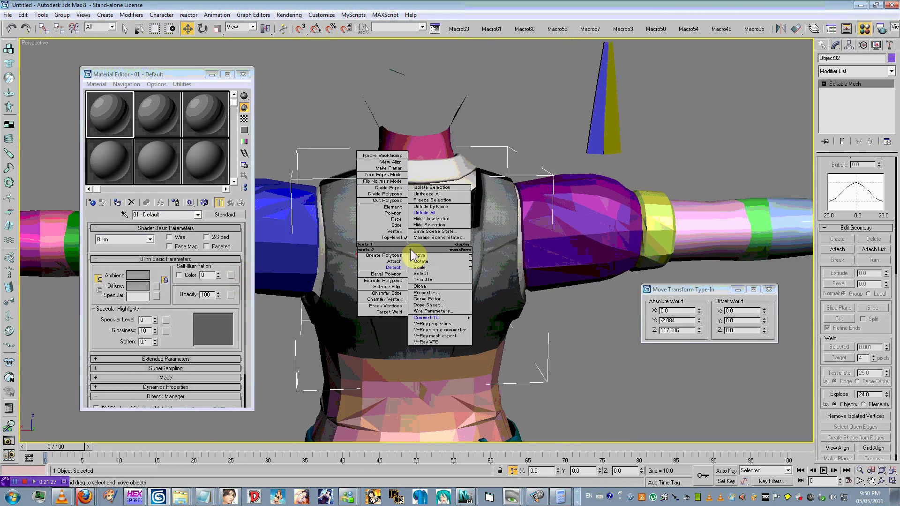
{"action": "left_click", "coordinate": [429, 219]}
{"action": "middle_click_drag", "start_coordinate": [402, 230], "coordinate": [399, 244], "text": "alt"}
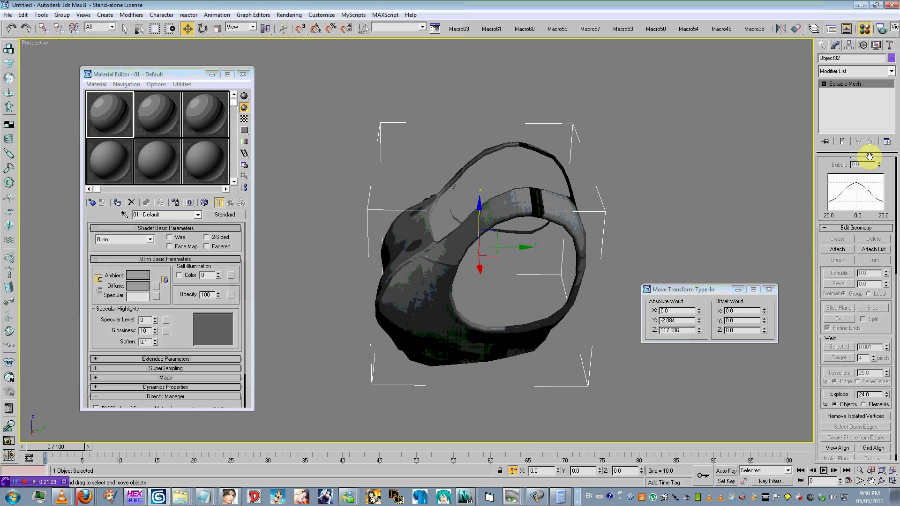
Show edged faces, select the vest's back half at polygon level and detach it as a separate object.
{"action": "left_click", "coordinate": [843, 114]}
{"action": "middle_click_drag", "start_coordinate": [583, 169], "coordinate": [531, 160]}
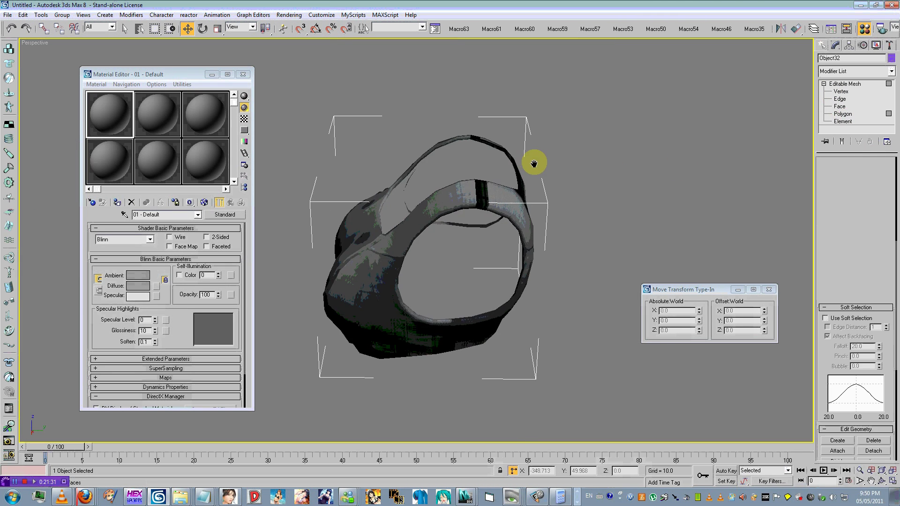
{"action": "key", "text": "F4"}
{"action": "middle_click_drag", "start_coordinate": [566, 201], "coordinate": [431, 324], "text": "alt"}
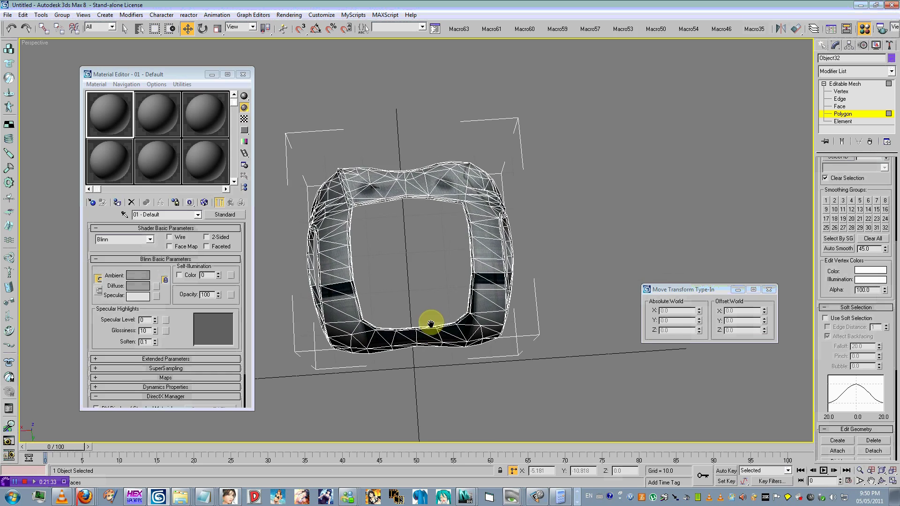
{"action": "left_click_drag", "start_coordinate": [540, 324], "coordinate": [545, 322]}
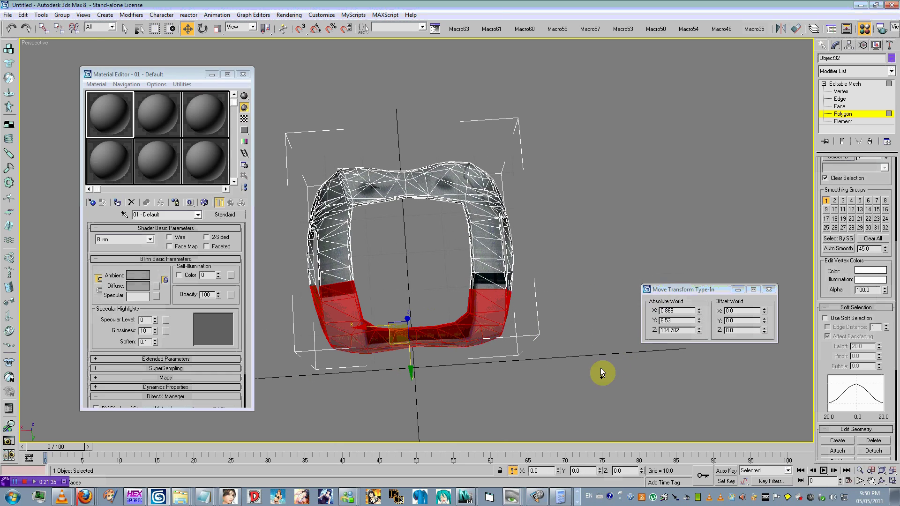
{"action": "middle_click_drag", "start_coordinate": [471, 289], "coordinate": [533, 210], "text": "alt"}
{"action": "right_click", "coordinate": [533, 210]}
{"action": "left_click", "coordinate": [516, 231]}
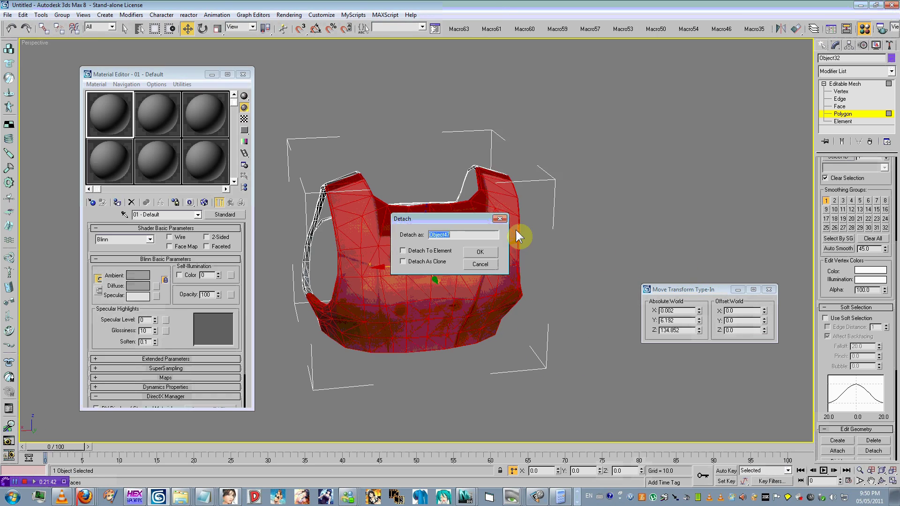
{"action": "key", "text": "Return"}
{"action": "left_click", "coordinate": [843, 114]}
{"action": "left_click", "coordinate": [595, 185]}
Apply the hak05_26.dds texture from the hak05 folder to the detached back half of the vest.
{"action": "middle_click_drag", "start_coordinate": [489, 213], "coordinate": [451, 241], "text": "alt"}
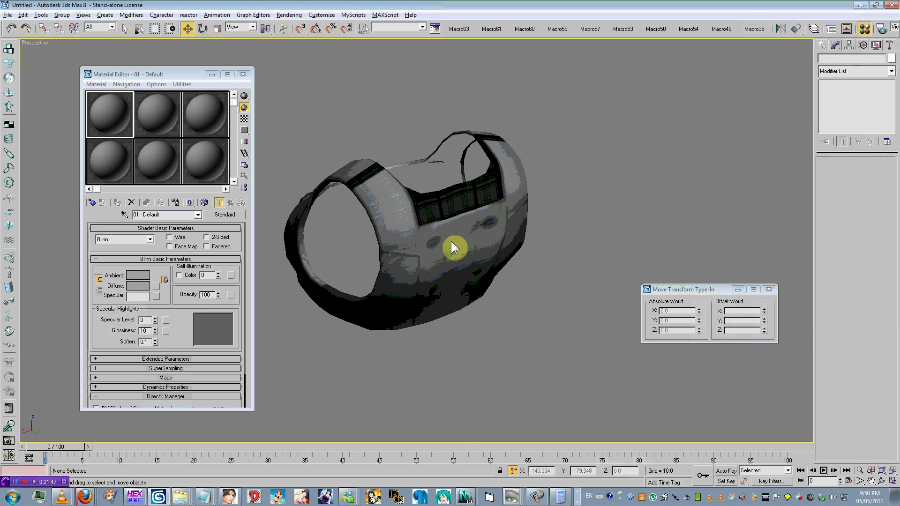
{"action": "key", "text": "alt+Tab"}
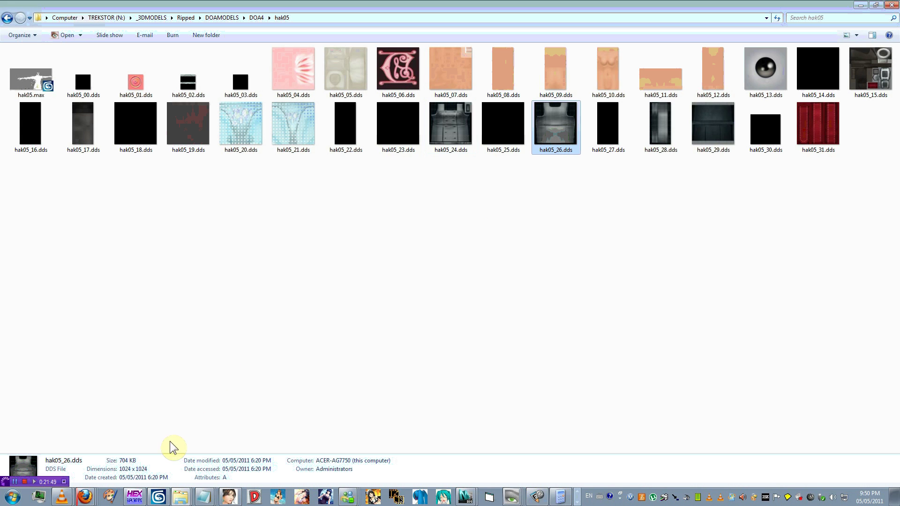
{"action": "left_click", "coordinate": [169, 500]}
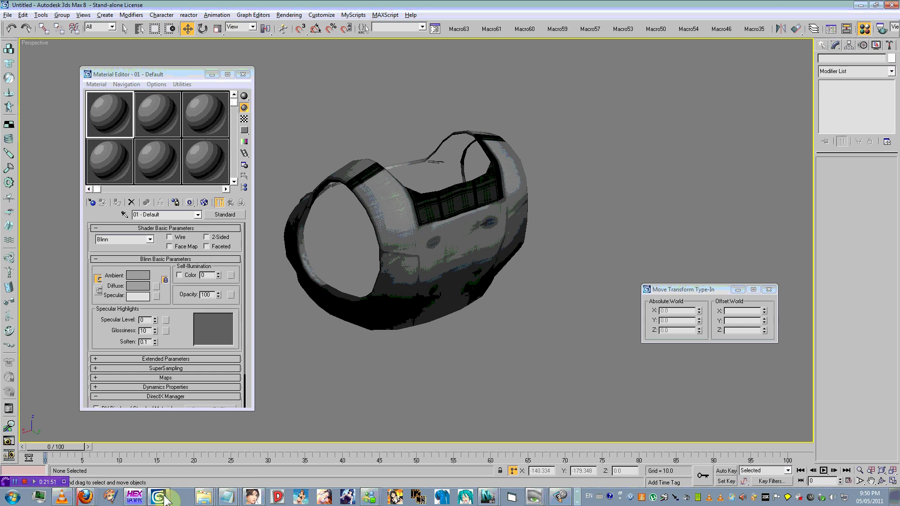
{"action": "middle_click_drag", "start_coordinate": [401, 295], "coordinate": [328, 300], "text": "alt"}
Try moving the vest's front half away from its back half to check the split.
{"action": "left_click", "coordinate": [386, 277]}
{"action": "mouse_move", "coordinate": [387, 278]}
{"action": "middle_mouse_down", "text": "alt"}
{"action": "mouse_move", "coordinate": [375, 296]}
{"action": "mouse_move", "coordinate": [364, 291]}
{"action": "mouse_move", "coordinate": [245, 217]}
{"action": "mouse_move", "coordinate": [199, 251]}
{"action": "middle_mouse_up", "text": "alt"}
{"action": "left_click_drag", "start_coordinate": [198, 251], "coordinate": [305, 233]}
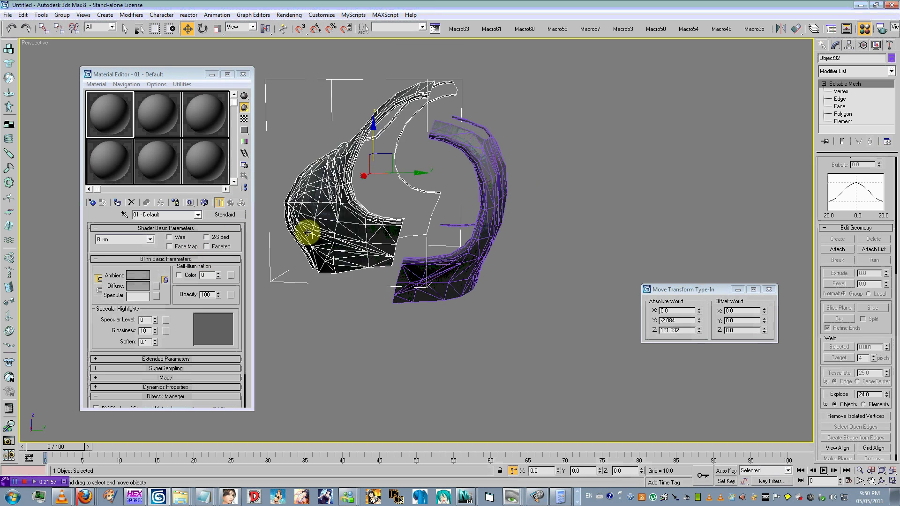
{"action": "right_click", "coordinate": [305, 233]}
Clear the selection and unhide all of the character's objects after splitting the vest.
{"action": "mouse_move", "coordinate": [541, 244]}
{"action": "middle_mouse_down", "text": "alt"}
{"action": "mouse_move", "coordinate": [418, 265]}
{"action": "mouse_move", "coordinate": [602, 259]}
{"action": "mouse_move", "coordinate": [379, 278]}
{"action": "mouse_move", "coordinate": [580, 245]}
{"action": "mouse_move", "coordinate": [612, 207]}
{"action": "mouse_move", "coordinate": [506, 273]}
{"action": "mouse_move", "coordinate": [511, 337]}
{"action": "middle_mouse_up", "text": "alt"}
{"action": "left_click", "coordinate": [551, 295]}
{"action": "scroll", "coordinate": [523, 280], "scroll_direction": "down", "scroll_amount": 3}
{"action": "scroll", "coordinate": [518, 204], "scroll_direction": "up", "scroll_amount": 5}
{"action": "left_click", "coordinate": [519, 204]}
{"action": "left_click", "coordinate": [541, 168]}
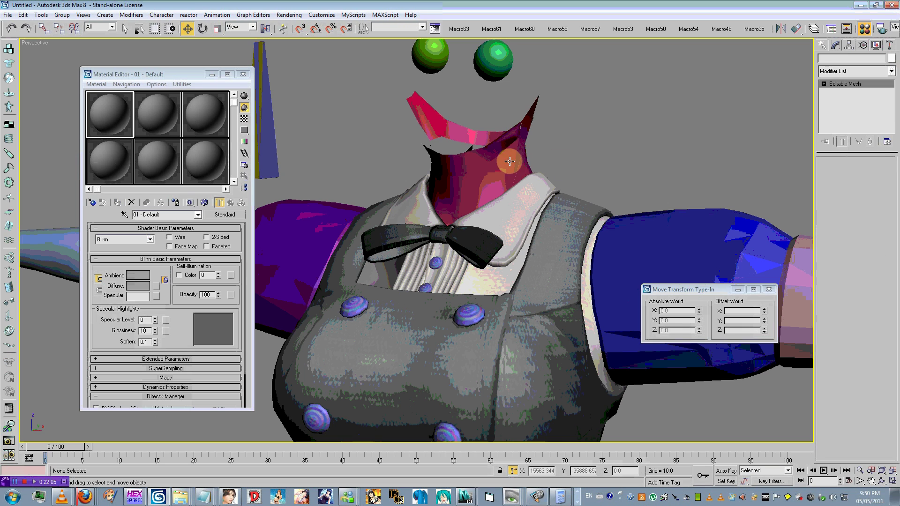
Isolate the pink neck mesh by hiding every other object.
{"action": "right_click", "coordinate": [518, 155]}
{"action": "left_click", "coordinate": [542, 137]}
{"action": "scroll", "coordinate": [511, 233], "scroll_direction": "up", "scroll_amount": 3}
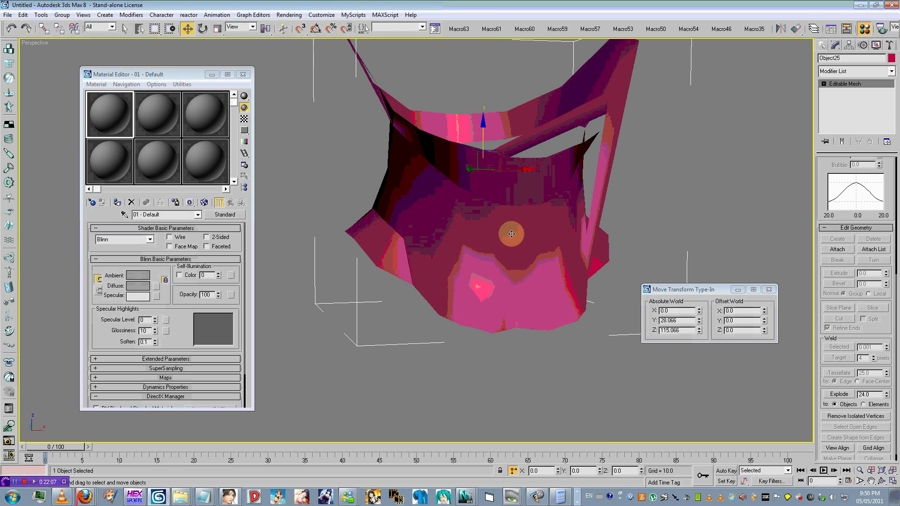
At polygon level, select the stray polygons bridging the neck and the strip above it and delete them.
{"action": "left_click", "coordinate": [839, 113]}
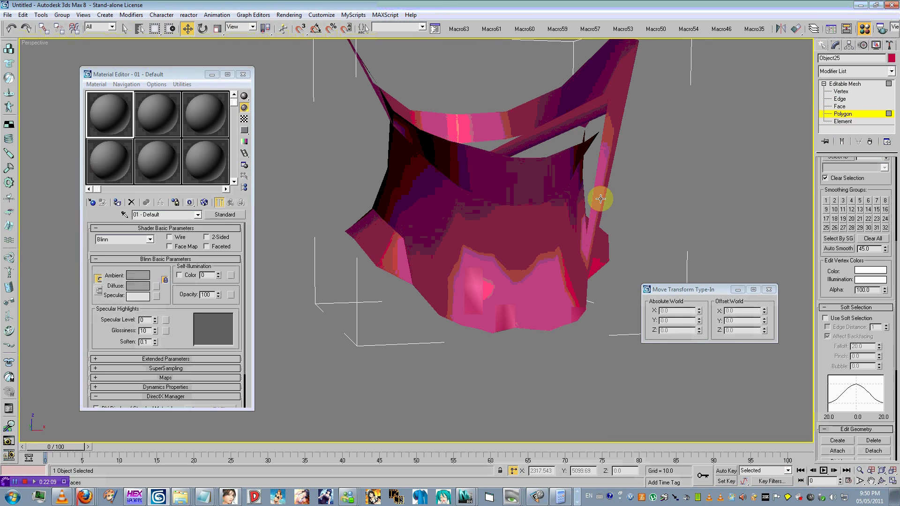
{"action": "left_click", "coordinate": [600, 199]}
{"action": "left_click_drag", "start_coordinate": [699, 187], "coordinate": [600, 163]}
{"action": "middle_click_drag", "start_coordinate": [591, 164], "coordinate": [547, 198], "text": "alt"}
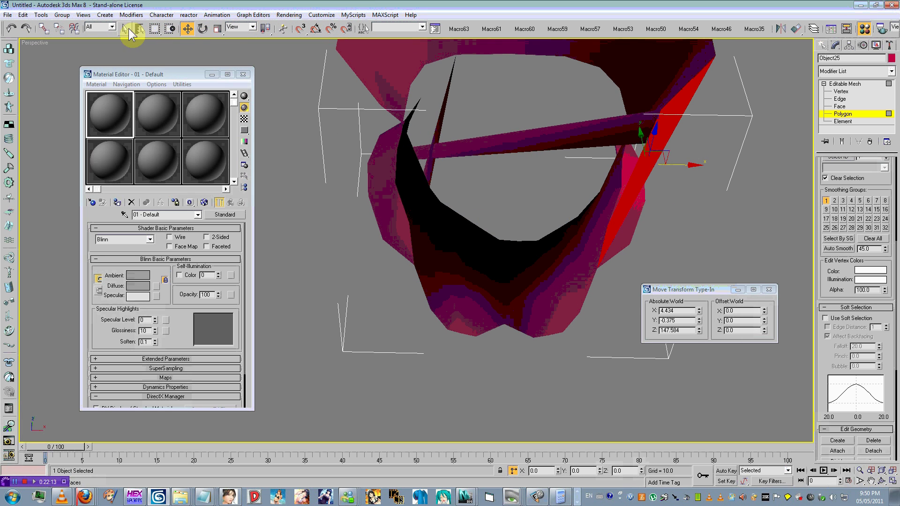
{"action": "key", "text": "F3"}
{"action": "mouse_move", "coordinate": [495, 177]}
{"action": "middle_mouse_down", "text": "alt"}
{"action": "mouse_move", "coordinate": [442, 177]}
{"action": "mouse_move", "coordinate": [458, 206]}
{"action": "mouse_move", "coordinate": [506, 157]}
{"action": "middle_mouse_up", "text": "alt"}
{"action": "left_click", "coordinate": [464, 167], "text": "ctrl"}
{"action": "key", "text": "Delete"}
{"action": "scroll", "coordinate": [496, 177], "scroll_direction": "down", "scroll_amount": 3}
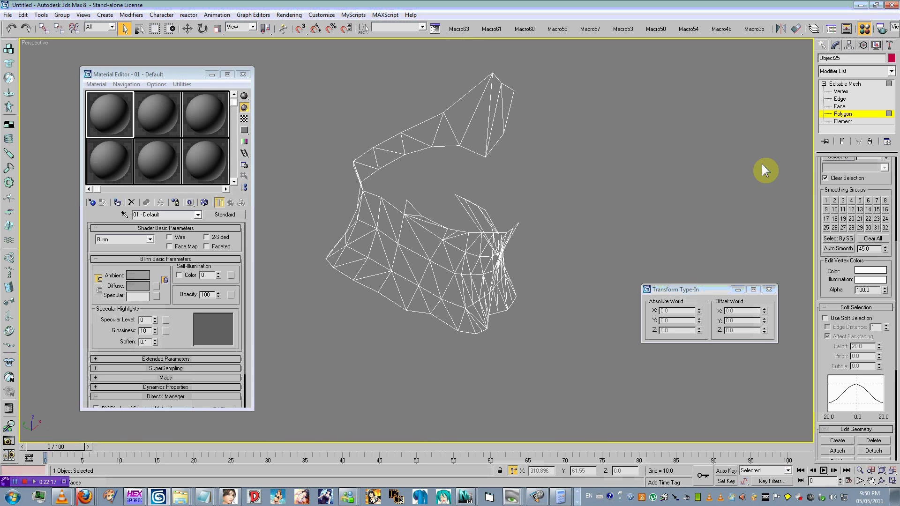
Select the polygons of the strip above the neck in wireframe and flip their normals, then return to shaded display.
{"action": "left_click_drag", "start_coordinate": [879, 185], "coordinate": [881, 218]}
{"action": "scroll", "coordinate": [856, 199], "scroll_direction": "up", "scroll_amount": 5}
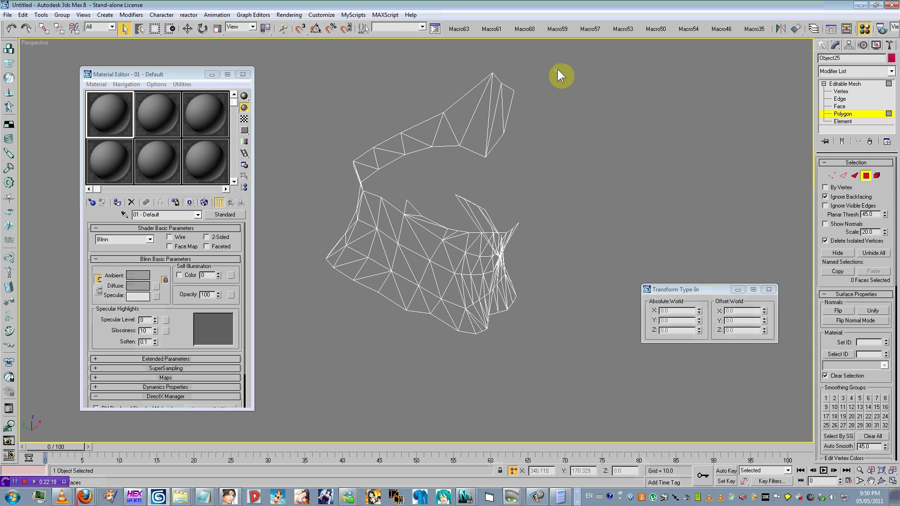
{"action": "left_click_drag", "start_coordinate": [558, 68], "coordinate": [485, 131]}
{"action": "middle_click_drag", "start_coordinate": [485, 132], "coordinate": [472, 135], "text": "alt"}
{"action": "left_click_drag", "start_coordinate": [445, 186], "coordinate": [445, 184], "text": "ctrl"}
{"action": "middle_click_drag", "start_coordinate": [445, 184], "coordinate": [471, 164], "text": "alt"}
{"action": "left_click_drag", "start_coordinate": [446, 124], "coordinate": [394, 155], "text": "ctrl"}
{"action": "middle_click_drag", "start_coordinate": [440, 173], "coordinate": [385, 239], "text": "alt"}
{"action": "left_click_drag", "start_coordinate": [524, 123], "coordinate": [403, 234], "text": "ctrl"}
{"action": "middle_click_drag", "start_coordinate": [403, 234], "coordinate": [356, 253], "text": "alt"}
{"action": "left_click_drag", "start_coordinate": [827, 283], "coordinate": [828, 253]}
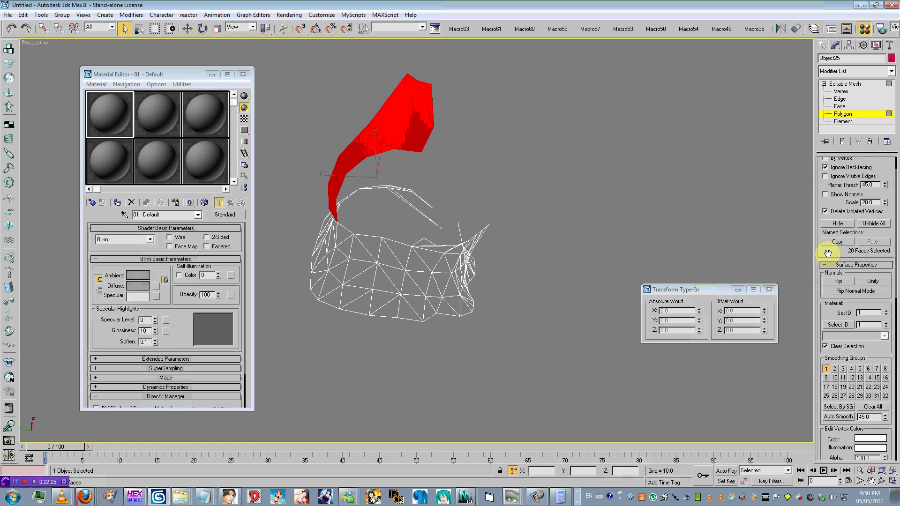
{"action": "mouse_move", "coordinate": [768, 265]}
{"action": "middle_mouse_down", "text": "alt"}
{"action": "mouse_move", "coordinate": [714, 271]}
{"action": "mouse_move", "coordinate": [462, 230]}
{"action": "middle_mouse_up", "text": "alt"}
{"action": "key", "text": "F3"}
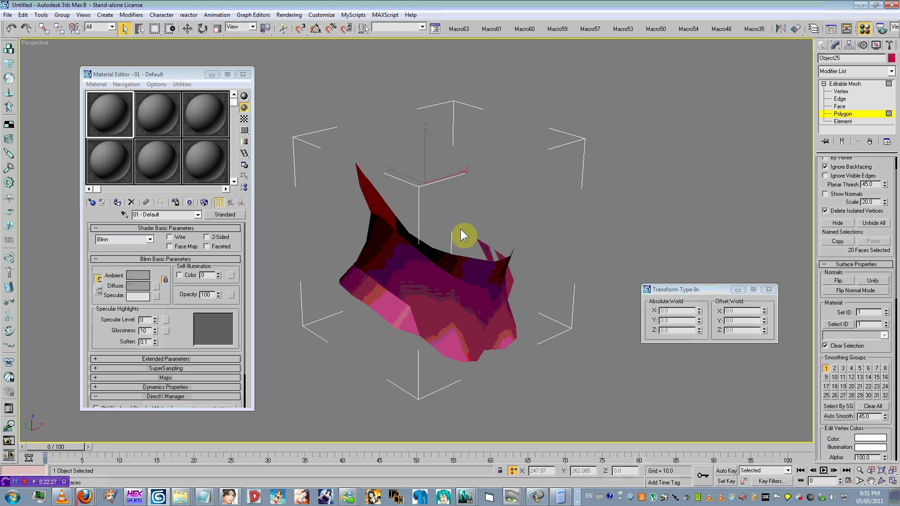
Clear the polygon selection, check the neck from several angles and leave polygon level.
{"action": "left_click", "coordinate": [460, 230]}
{"action": "middle_click_drag", "start_coordinate": [560, 159], "coordinate": [575, 183], "text": "alt"}
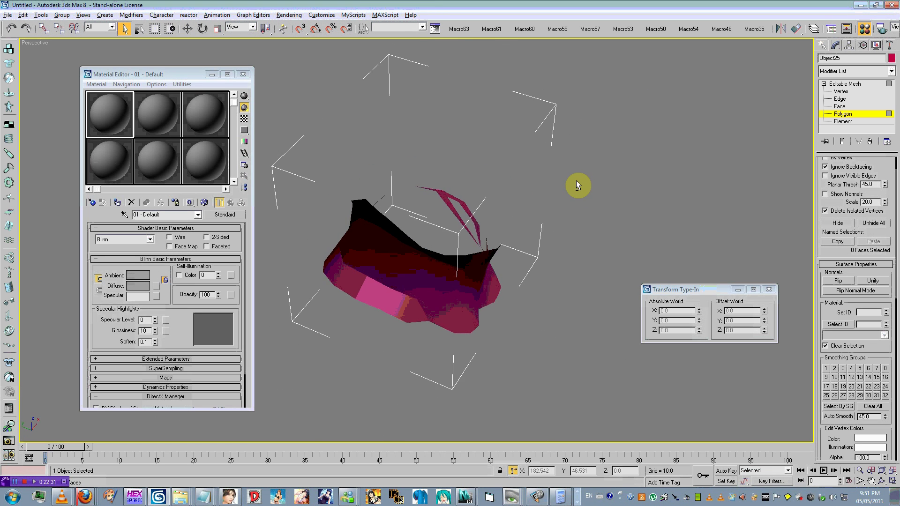
{"action": "left_click", "coordinate": [448, 202]}
{"action": "middle_click_drag", "start_coordinate": [538, 236], "coordinate": [567, 249], "text": "alt"}
{"action": "left_click", "coordinate": [839, 115]}
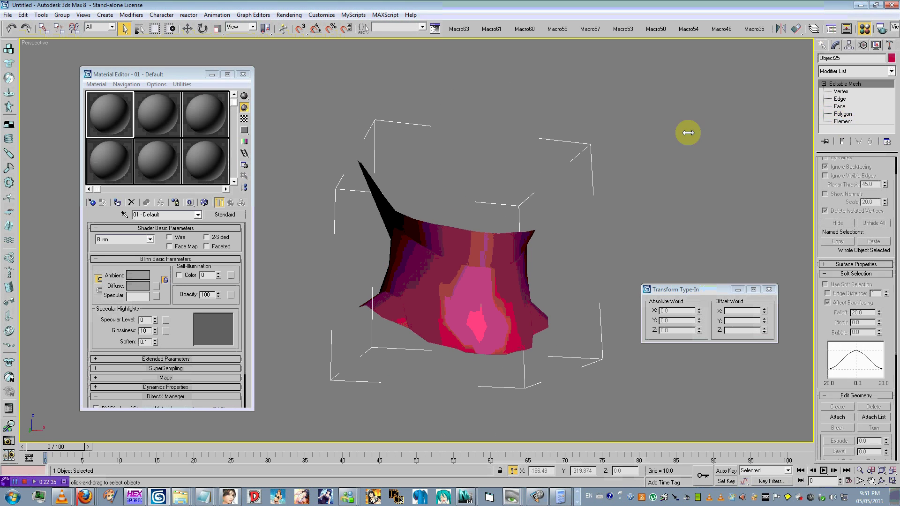
{"action": "left_click", "coordinate": [682, 134]}
Dismiss the by-name unhide list and unhide all of the hidden objects around the neck.
{"action": "right_click", "coordinate": [639, 196]}
{"action": "left_click", "coordinate": [660, 155]}
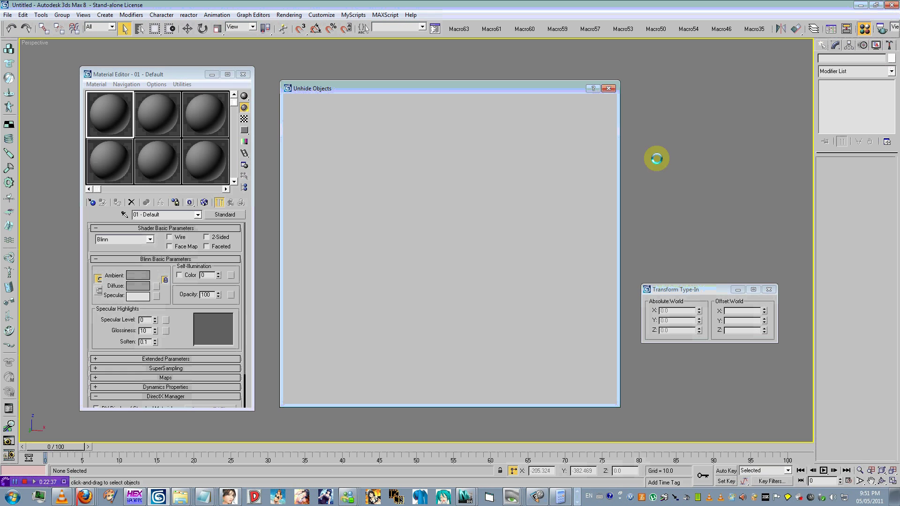
{"action": "left_click", "coordinate": [609, 92]}
{"action": "right_click", "coordinate": [586, 187]}
{"action": "left_click", "coordinate": [611, 151]}
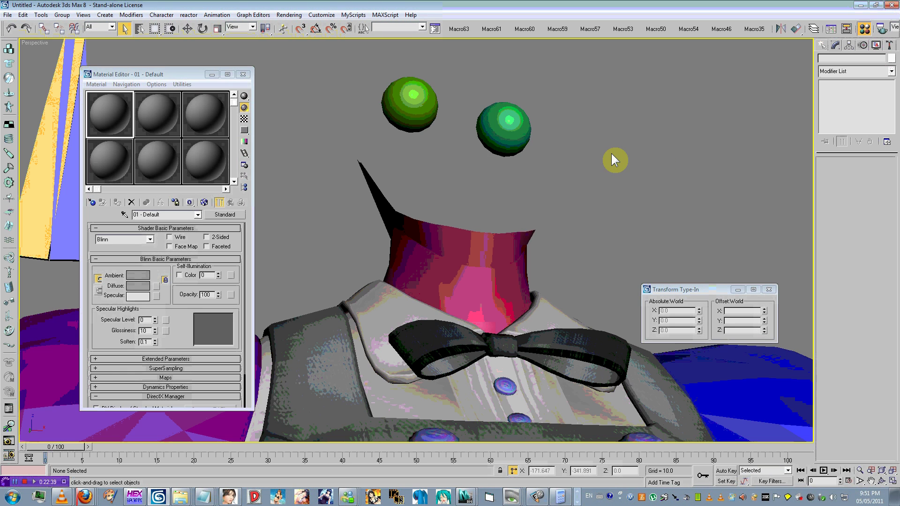
Inspect the character's upper body from the front and from behind.
{"action": "scroll", "coordinate": [513, 241], "scroll_direction": "down", "scroll_amount": 5}
{"action": "middle_click_drag", "start_coordinate": [513, 241], "coordinate": [536, 271], "text": "alt"}
{"action": "scroll", "coordinate": [530, 229], "scroll_direction": "down", "scroll_amount": 3}
{"action": "scroll", "coordinate": [536, 271], "scroll_direction": "up", "scroll_amount": 5}
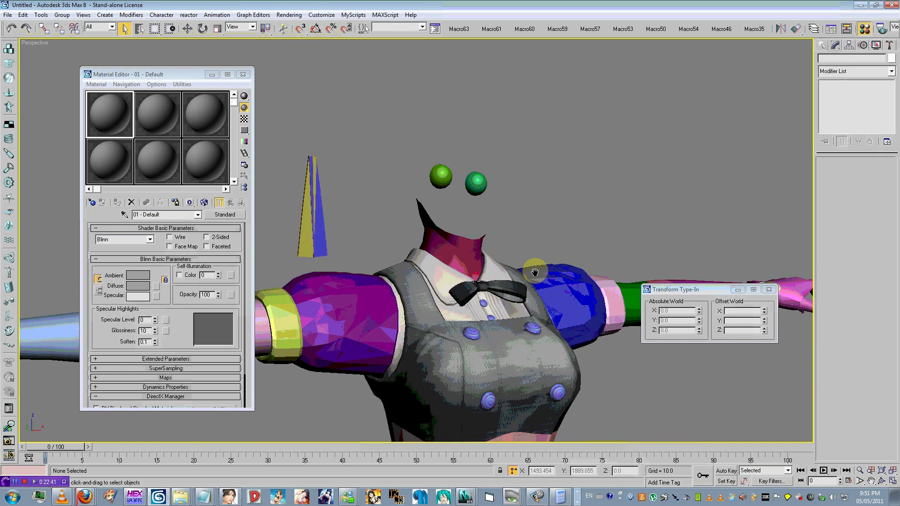
{"action": "scroll", "coordinate": [566, 279], "scroll_direction": "down", "scroll_amount": 5}
{"action": "scroll", "coordinate": [478, 252], "scroll_direction": "up", "scroll_amount": 8}
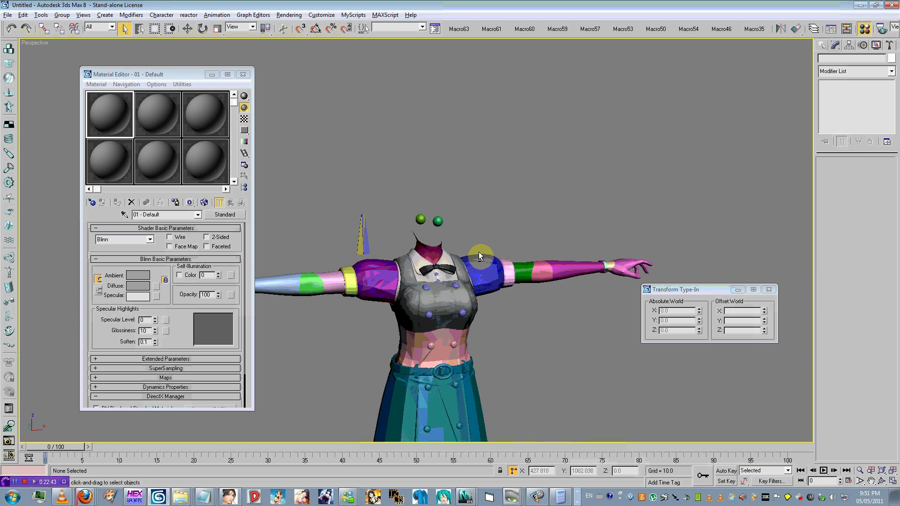
{"action": "scroll", "coordinate": [477, 336], "scroll_direction": "down", "scroll_amount": 3}
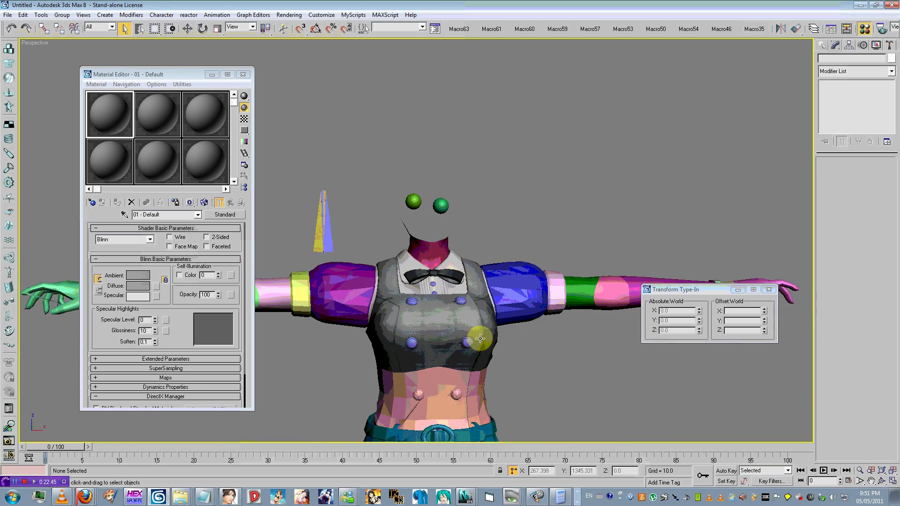
{"action": "scroll", "coordinate": [482, 334], "scroll_direction": "up", "scroll_amount": 5}
{"action": "middle_click_drag", "start_coordinate": [483, 333], "coordinate": [488, 356], "text": "alt"}
{"action": "middle_click_drag", "start_coordinate": [487, 356], "coordinate": [284, 247]}
{"action": "scroll", "coordinate": [485, 233], "scroll_direction": "down", "scroll_amount": 3}
{"action": "scroll", "coordinate": [443, 268], "scroll_direction": "up", "scroll_amount": 5}
Select the neck and apply the hak05_11.dds texture to it from the hak05 folder.
{"action": "left_click", "coordinate": [455, 237]}
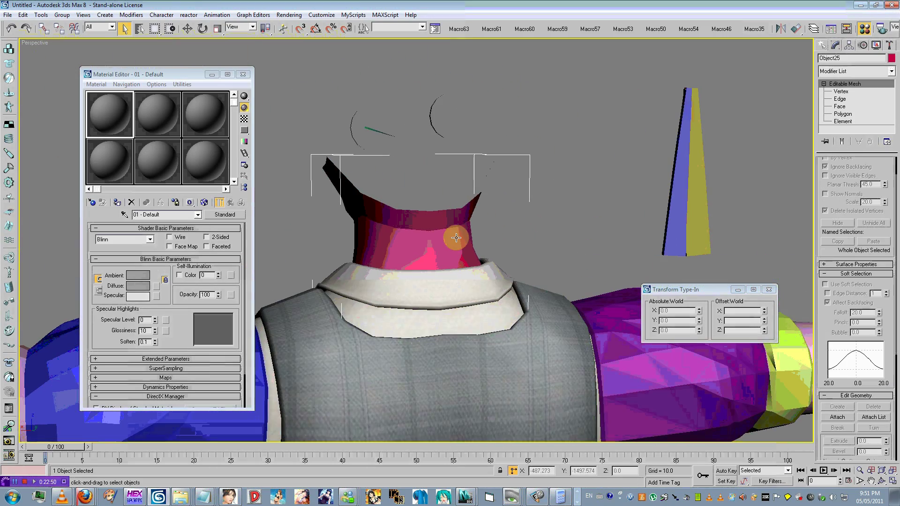
{"action": "scroll", "coordinate": [383, 328], "scroll_direction": "down", "scroll_amount": 5}
{"action": "middle_click_drag", "start_coordinate": [382, 328], "coordinate": [523, 302]}
{"action": "scroll", "coordinate": [522, 302], "scroll_direction": "up", "scroll_amount": 3}
{"action": "middle_click_drag", "start_coordinate": [523, 302], "coordinate": [513, 364]}
{"action": "key", "text": "alt+Tab"}
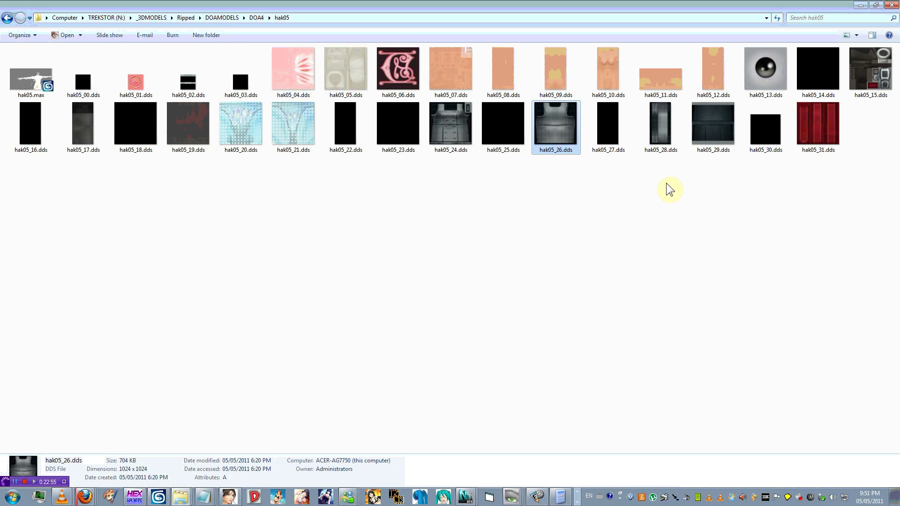
{"action": "left_click", "coordinate": [644, 81]}
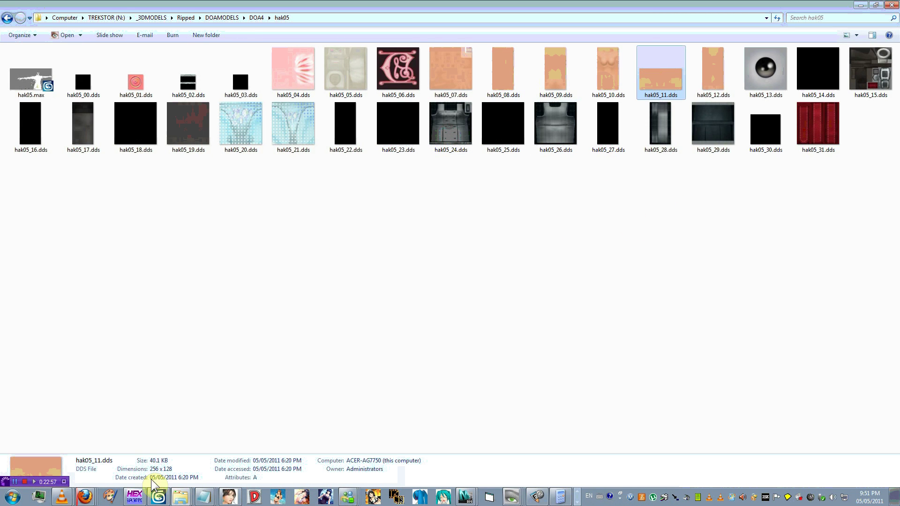
{"action": "left_click", "coordinate": [158, 496]}
{"action": "middle_click_drag", "start_coordinate": [355, 307], "coordinate": [259, 300], "text": "alt"}
Examine the untextured puffed sleeves and check the hak05 folder for a matching texture.
{"action": "scroll", "coordinate": [258, 299], "scroll_direction": "down", "scroll_amount": 3}
{"action": "middle_click_drag", "start_coordinate": [259, 299], "coordinate": [362, 261]}
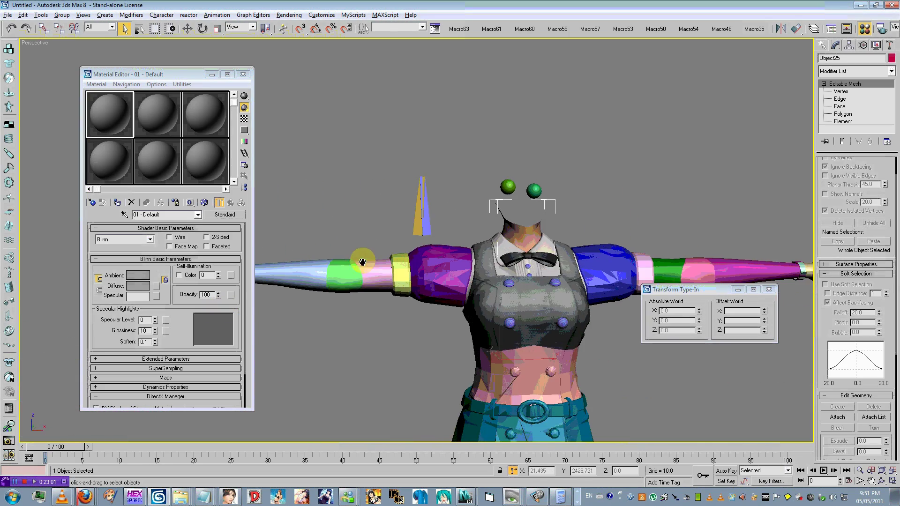
{"action": "left_click", "coordinate": [442, 339]}
{"action": "scroll", "coordinate": [451, 323], "scroll_direction": "up", "scroll_amount": 5}
{"action": "scroll", "coordinate": [449, 327], "scroll_direction": "down", "scroll_amount": 4}
{"action": "middle_click_drag", "start_coordinate": [448, 327], "coordinate": [442, 302], "text": "alt"}
{"action": "key", "text": "alt+Tab"}
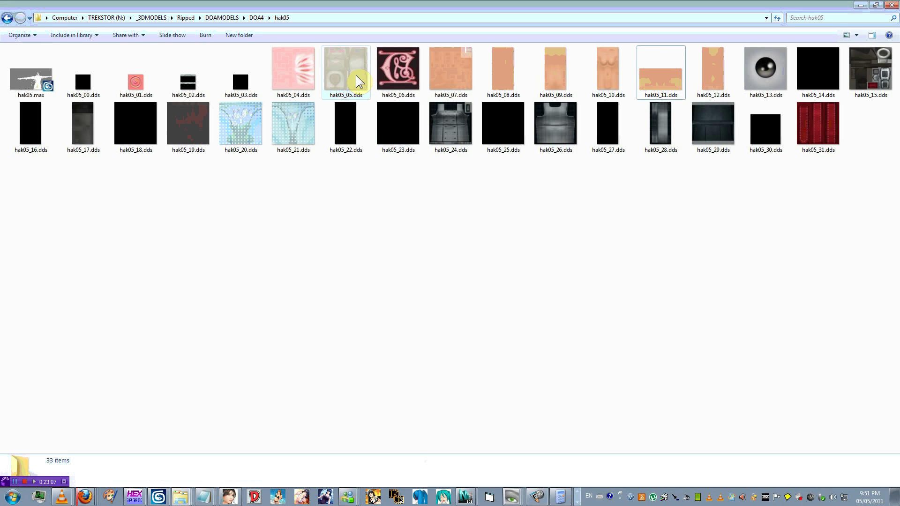
{"action": "key", "text": "alt+Tab"}
Sample the shirt collar's Material #25 from the model and apply it to both puffed sleeves and the yellow cuff.
{"action": "left_click", "coordinate": [127, 215]}
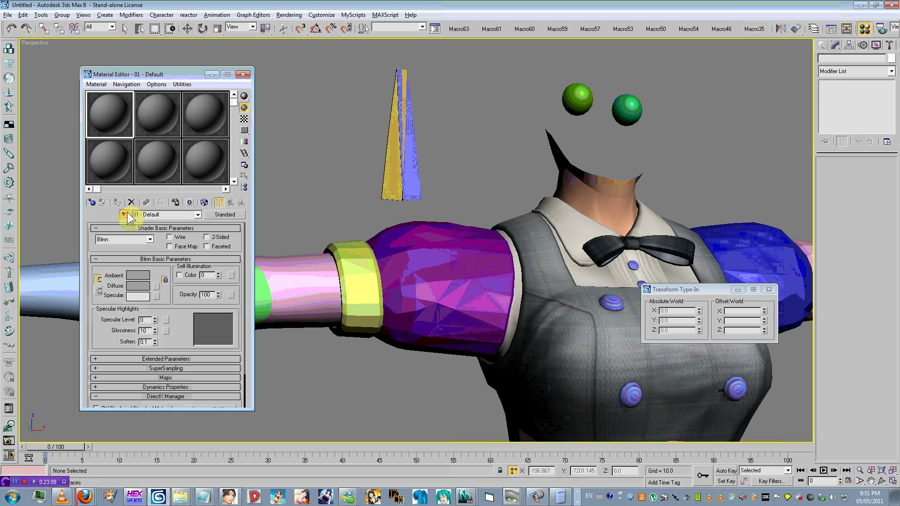
{"action": "left_click", "coordinate": [589, 231]}
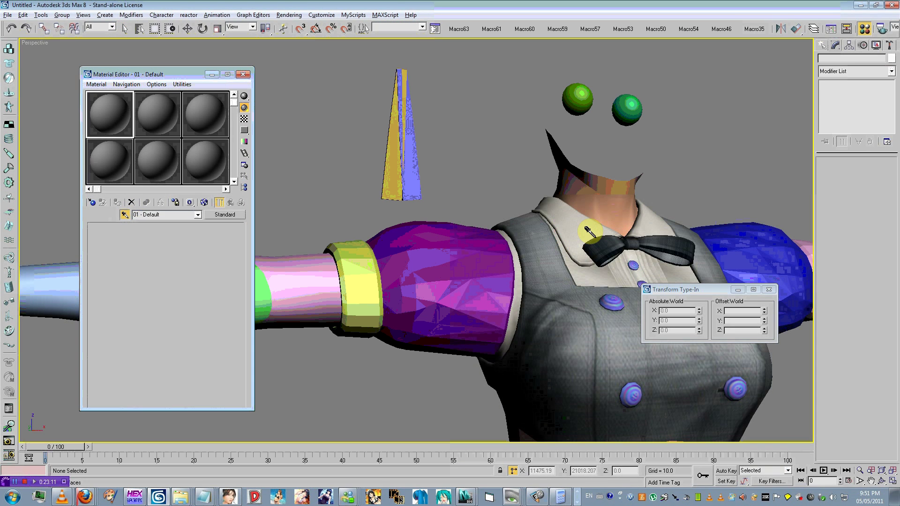
{"action": "left_click", "coordinate": [124, 215]}
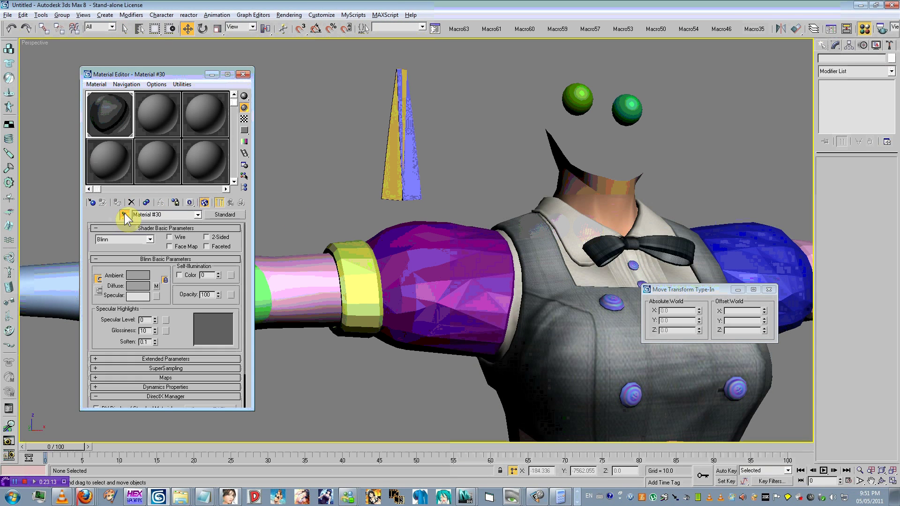
{"action": "left_click", "coordinate": [534, 214]}
{"action": "left_click_drag", "start_coordinate": [225, 216], "coordinate": [453, 269]}
{"action": "left_click_drag", "start_coordinate": [206, 213], "coordinate": [359, 274]}
{"action": "scroll", "coordinate": [498, 288], "scroll_direction": "up", "scroll_amount": 2}
{"action": "middle_click_drag", "start_coordinate": [498, 288], "coordinate": [138, 266], "text": "alt"}
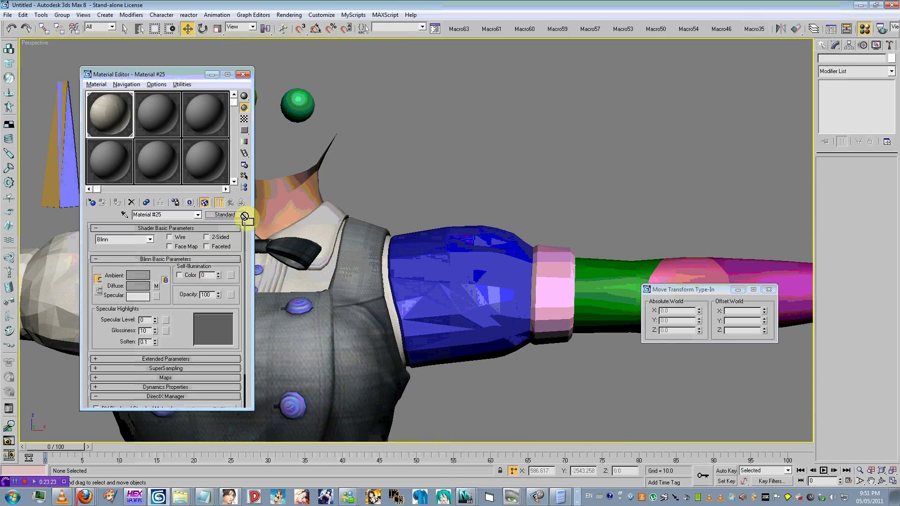
{"action": "left_click_drag", "start_coordinate": [245, 217], "coordinate": [459, 286]}
{"action": "left_click", "coordinate": [460, 286]}
{"action": "scroll", "coordinate": [460, 285], "scroll_direction": "down", "scroll_amount": 3}
{"action": "middle_click_drag", "start_coordinate": [459, 285], "coordinate": [473, 293]}
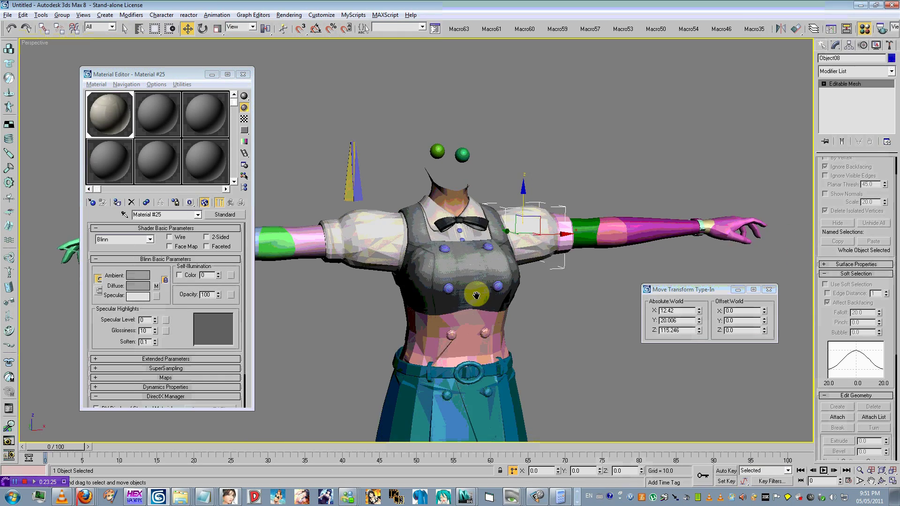
Apply the hak05_28.dds texture from the hak05 folder to the cuff of the character's right sleeve.
{"action": "scroll", "coordinate": [473, 293], "scroll_direction": "up", "scroll_amount": 6}
{"action": "scroll", "coordinate": [444, 340], "scroll_direction": "down", "scroll_amount": 5}
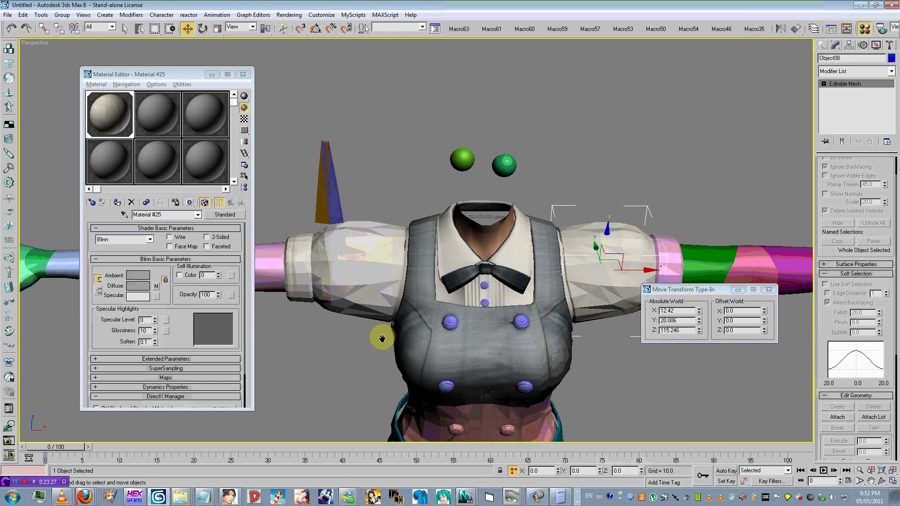
{"action": "middle_click_drag", "start_coordinate": [382, 337], "coordinate": [408, 327], "text": "alt"}
{"action": "key", "text": "alt+Tab"}
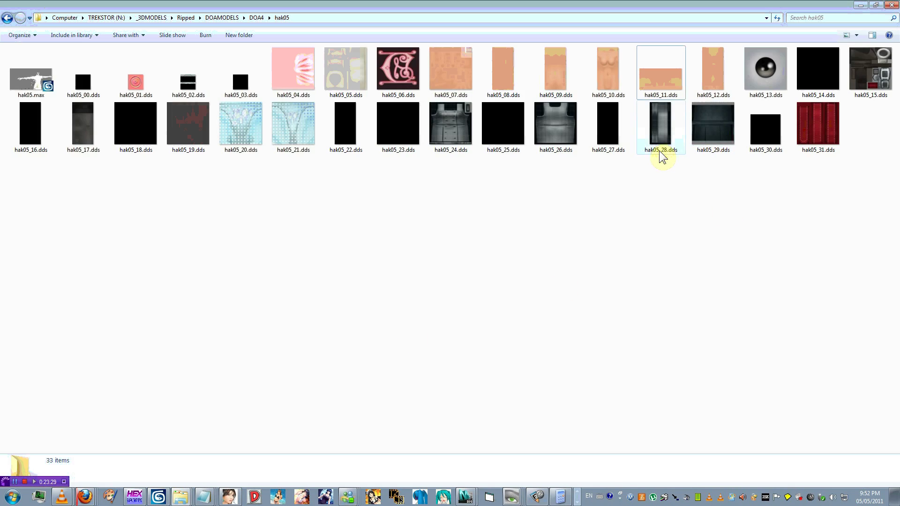
{"action": "left_click", "coordinate": [662, 150]}
{"action": "left_click", "coordinate": [166, 495]}
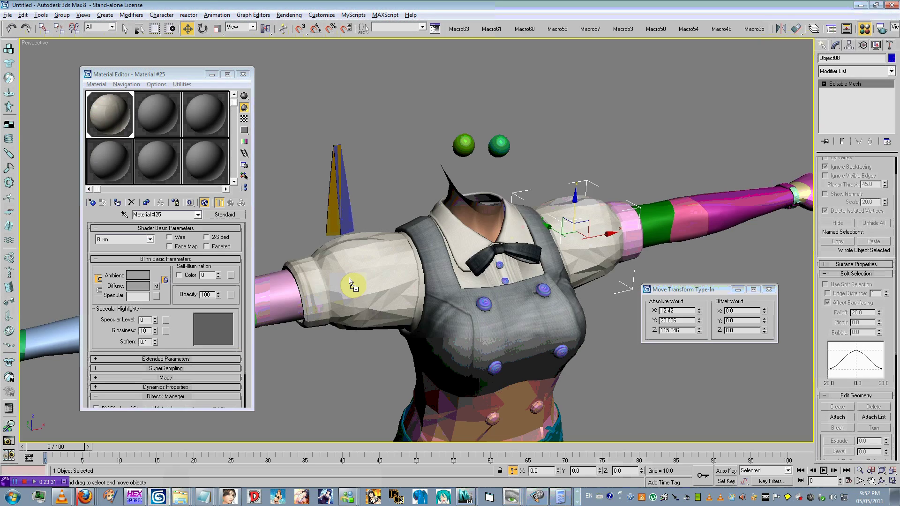
{"action": "middle_click_drag", "start_coordinate": [321, 288], "coordinate": [421, 296], "text": "alt"}
{"action": "middle_click_drag", "start_coordinate": [468, 218], "coordinate": [215, 295], "text": "alt"}
Apply the hak05_28.dds texture to the cuff of the character's right sleeve and sample that cuff's Material #34.
{"action": "key", "text": "alt+Tab"}
{"action": "key", "text": "alt+Tab"}
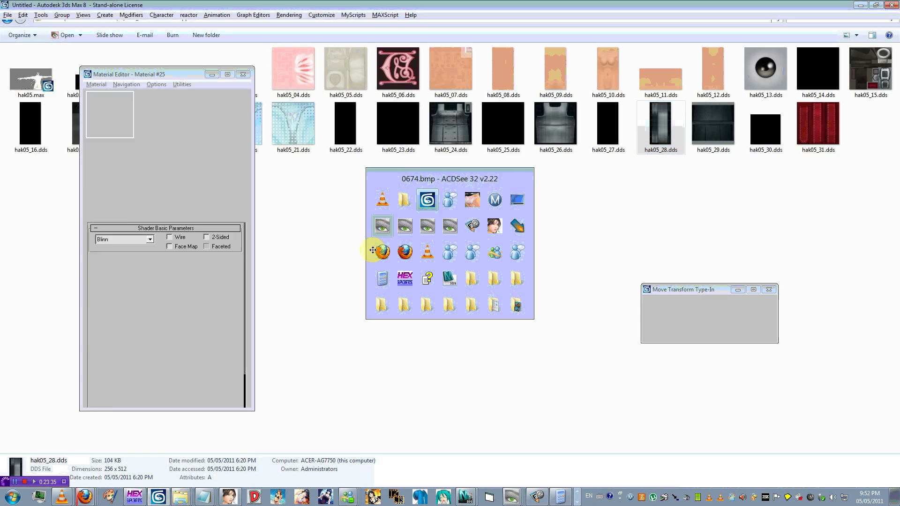
{"action": "left_click", "coordinate": [125, 214]}
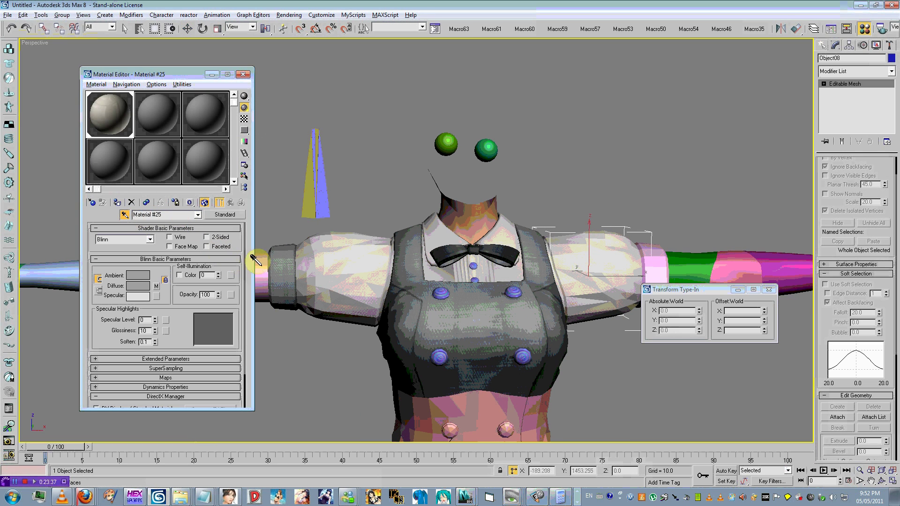
{"action": "left_click", "coordinate": [258, 253]}
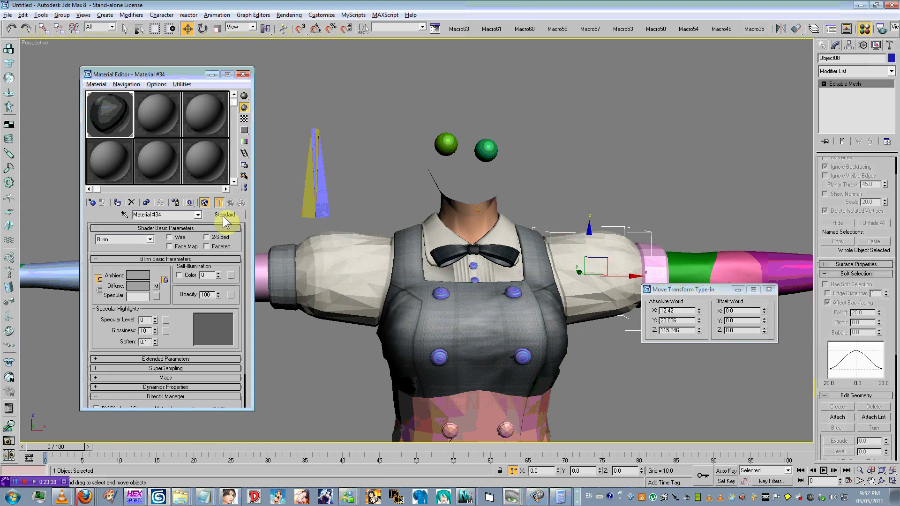
{"action": "left_click", "coordinate": [657, 200]}
{"action": "middle_click_drag", "start_coordinate": [657, 200], "coordinate": [387, 267], "text": "alt"}
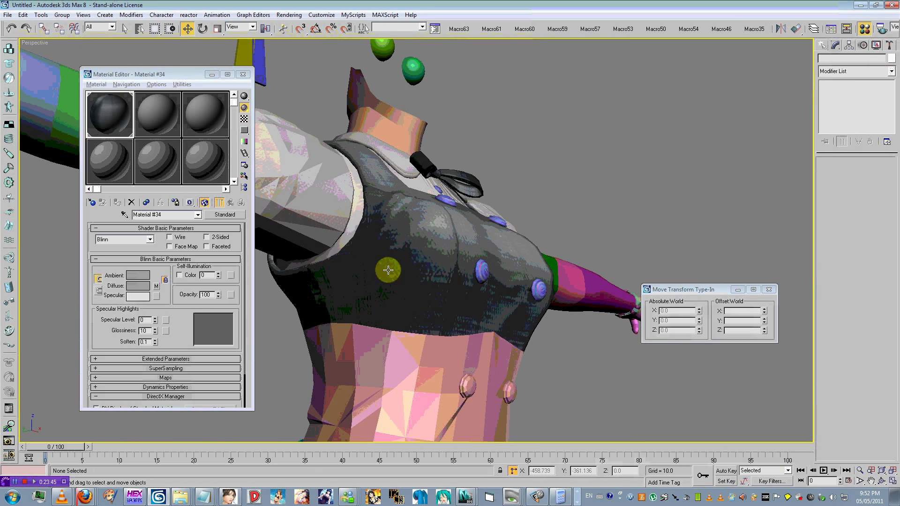
Sample Material #31 from the side of the vest and apply it to the untextured midriff mesh.
{"action": "left_click", "coordinate": [125, 214]}
{"action": "left_click", "coordinate": [341, 257]}
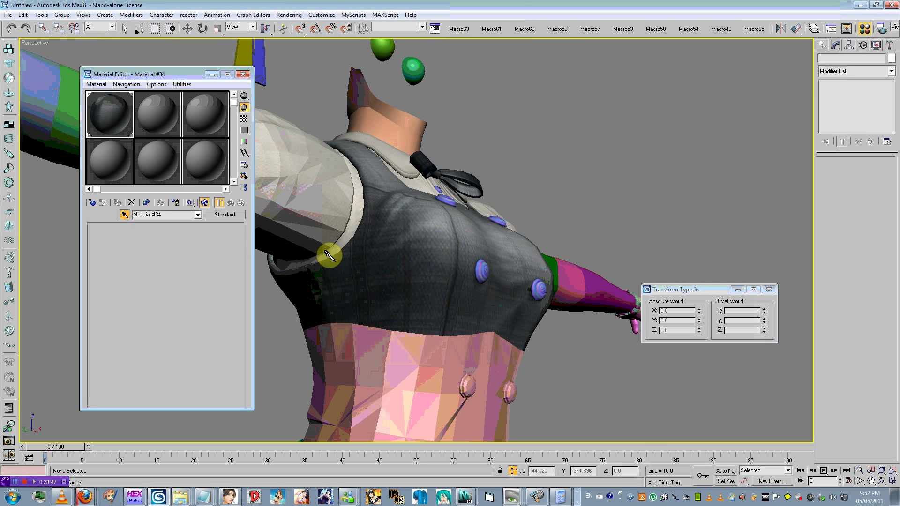
{"action": "left_click", "coordinate": [220, 203]}
{"action": "mouse_move", "coordinate": [398, 355]}
{"action": "middle_mouse_down", "text": "alt"}
{"action": "mouse_move", "coordinate": [382, 372]}
{"action": "mouse_move", "coordinate": [451, 345]}
{"action": "mouse_move", "coordinate": [399, 344]}
{"action": "middle_mouse_up", "text": "alt"}
{"action": "scroll", "coordinate": [399, 344], "scroll_direction": "up", "scroll_amount": 3}
{"action": "left_click", "coordinate": [433, 315]}
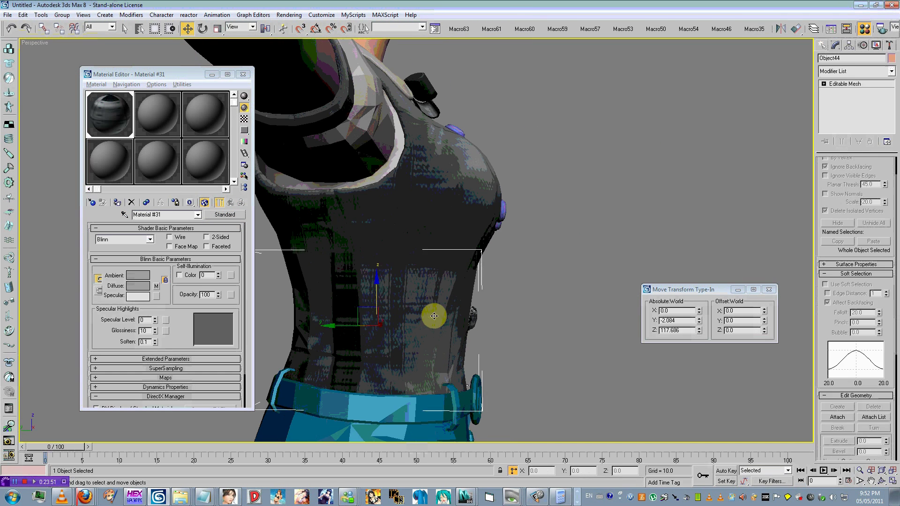
Hide everything except the midriff mesh and display its edges over the shading.
{"action": "right_click", "coordinate": [452, 295]}
{"action": "left_click", "coordinate": [370, 297]}
{"action": "key", "text": "F4"}
{"action": "scroll", "coordinate": [325, 381], "scroll_direction": "down", "scroll_amount": 2}
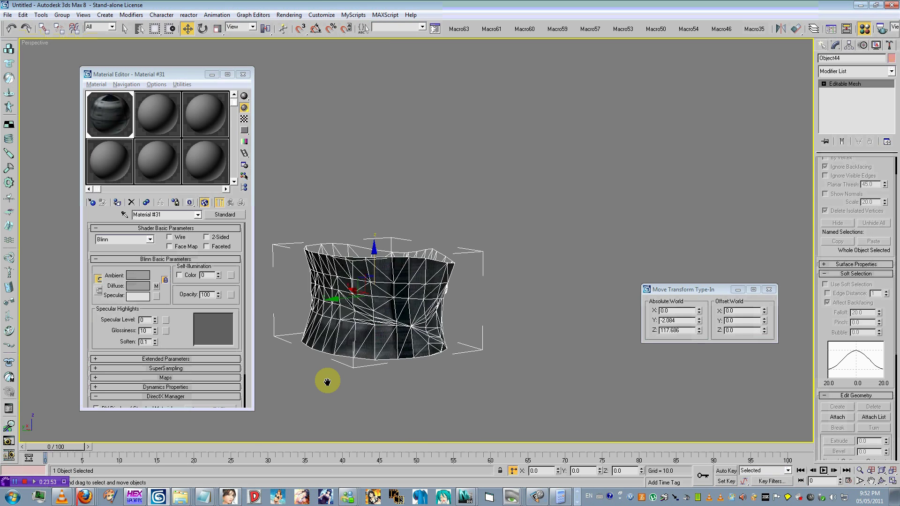
At polygon level, select a first group of polygons across the back of the midriff mesh.
{"action": "left_click", "coordinate": [822, 83]}
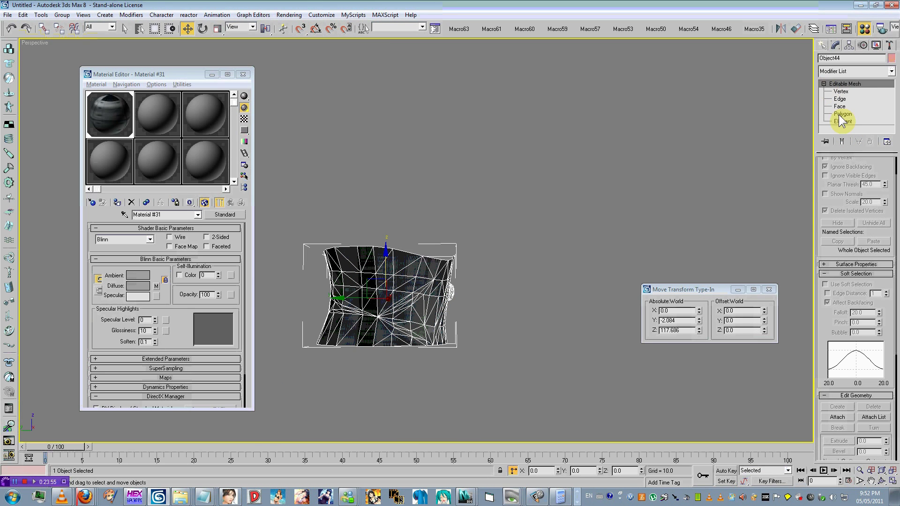
{"action": "left_click", "coordinate": [838, 114]}
{"action": "middle_click_drag", "start_coordinate": [571, 303], "coordinate": [613, 368], "text": "alt"}
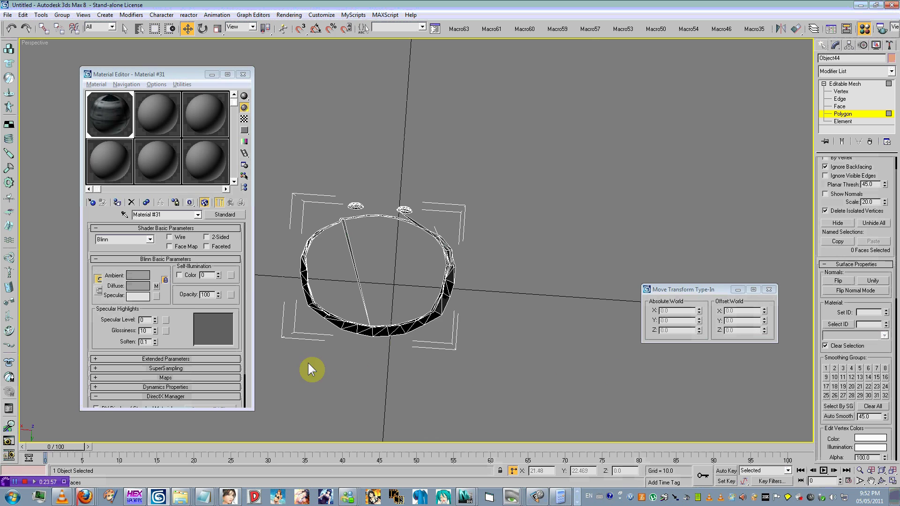
{"action": "left_click_drag", "start_coordinate": [481, 292], "coordinate": [482, 291]}
{"action": "left_click_drag", "start_coordinate": [280, 350], "coordinate": [300, 313], "text": "ctrl"}
{"action": "left_click_drag", "start_coordinate": [327, 286], "coordinate": [327, 287], "text": "ctrl"}
{"action": "middle_click_drag", "start_coordinate": [327, 286], "coordinate": [386, 239], "text": "alt"}
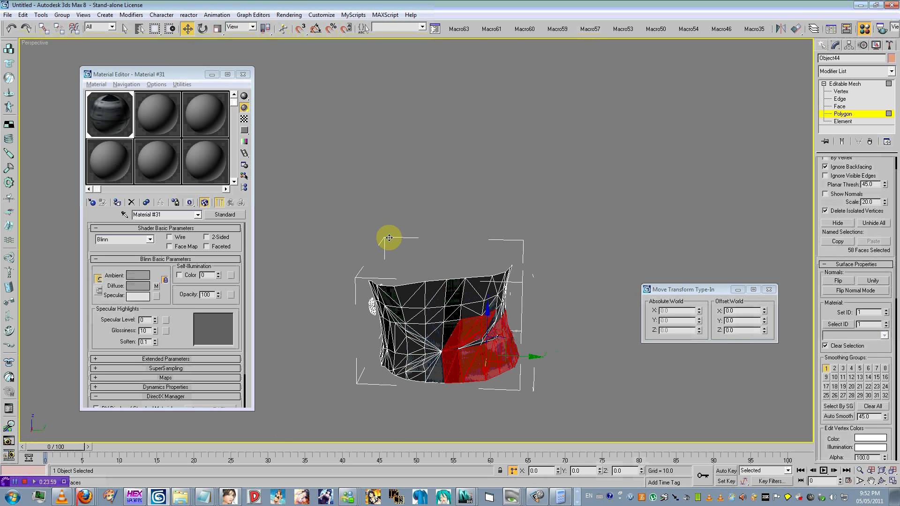
Turn off Ignore Backfacing, extend the selection to the midriff's whole back half, and detach it as a separate object.
{"action": "left_click", "coordinate": [852, 170]}
{"action": "middle_click_drag", "start_coordinate": [563, 272], "coordinate": [620, 302], "text": "alt"}
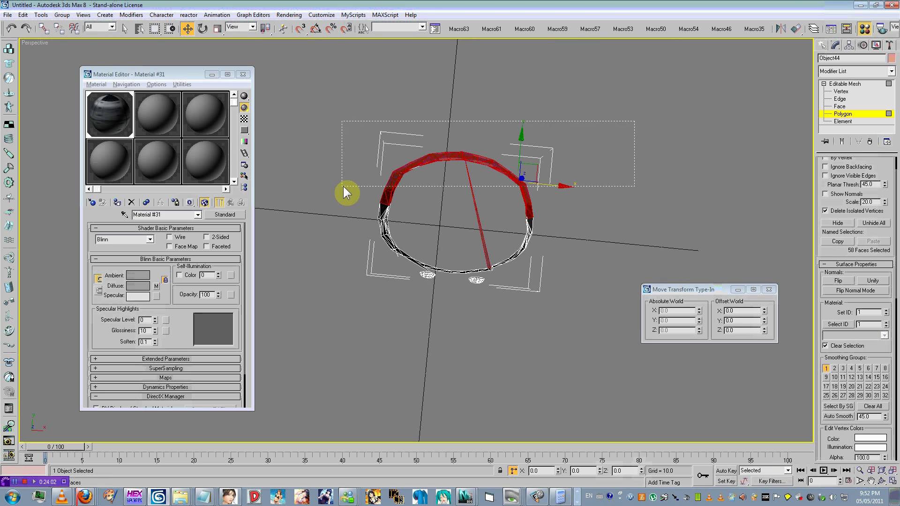
{"action": "left_click_drag", "start_coordinate": [345, 192], "coordinate": [324, 199], "text": "ctrl"}
{"action": "middle_click_drag", "start_coordinate": [454, 234], "coordinate": [550, 208], "text": "alt"}
{"action": "middle_click_drag", "start_coordinate": [390, 319], "coordinate": [424, 367], "text": "alt"}
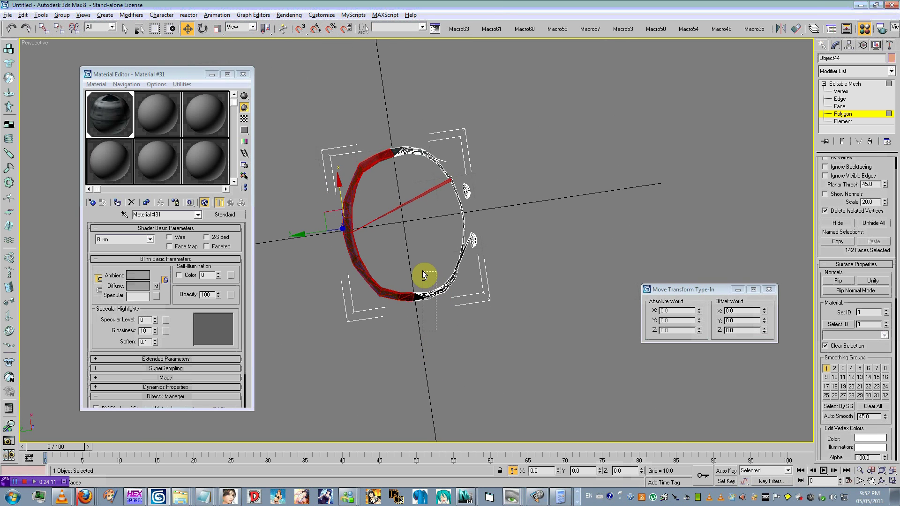
{"action": "middle_click_drag", "start_coordinate": [423, 272], "coordinate": [454, 256], "text": "alt"}
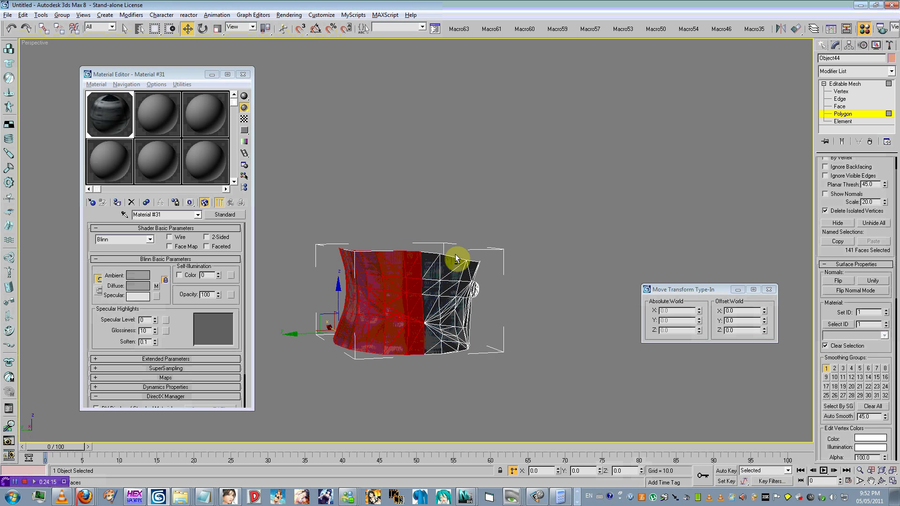
{"action": "right_click", "coordinate": [455, 258]}
{"action": "left_click", "coordinate": [439, 268]}
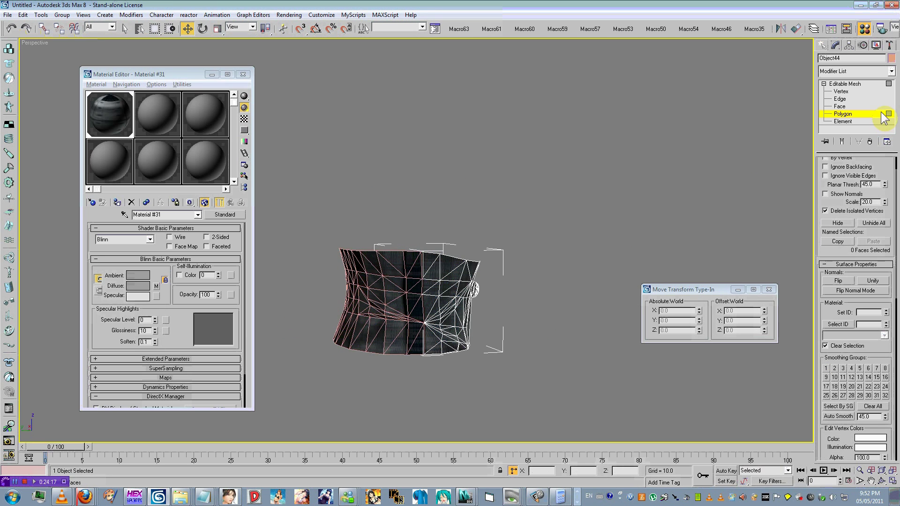
Delete the stray polygons that cut across the inside of the detached back half of the midriff.
{"action": "left_click", "coordinate": [856, 108]}
{"action": "left_click", "coordinate": [842, 114]}
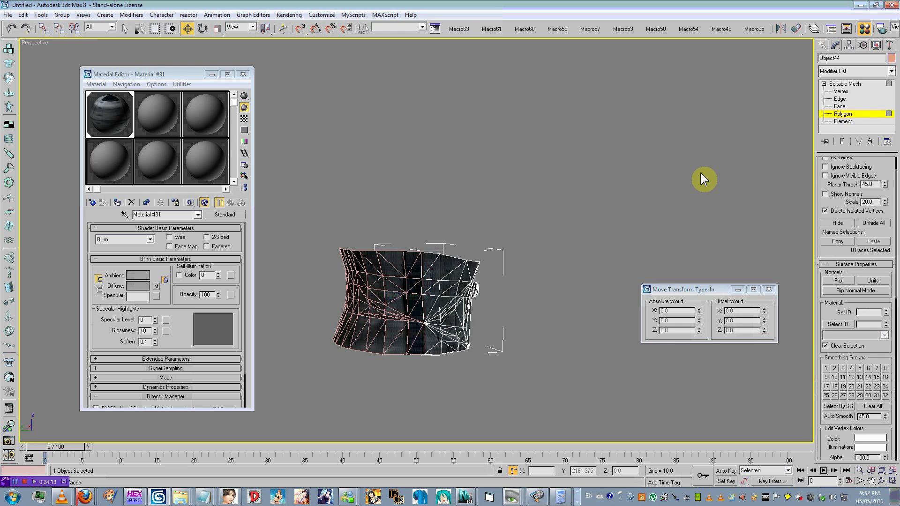
{"action": "key", "text": "F3"}
{"action": "middle_click_drag", "start_coordinate": [563, 265], "coordinate": [441, 206], "text": "alt"}
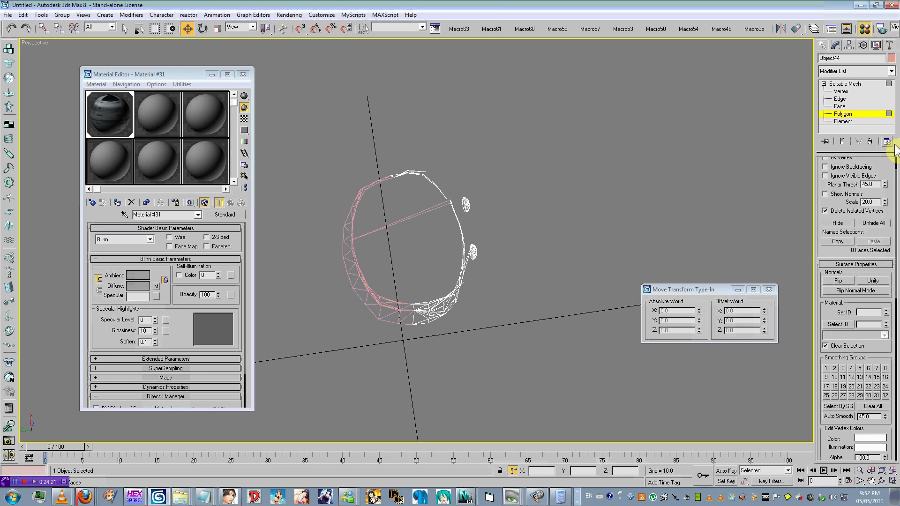
{"action": "left_click", "coordinate": [834, 112]}
{"action": "left_click", "coordinate": [391, 214]}
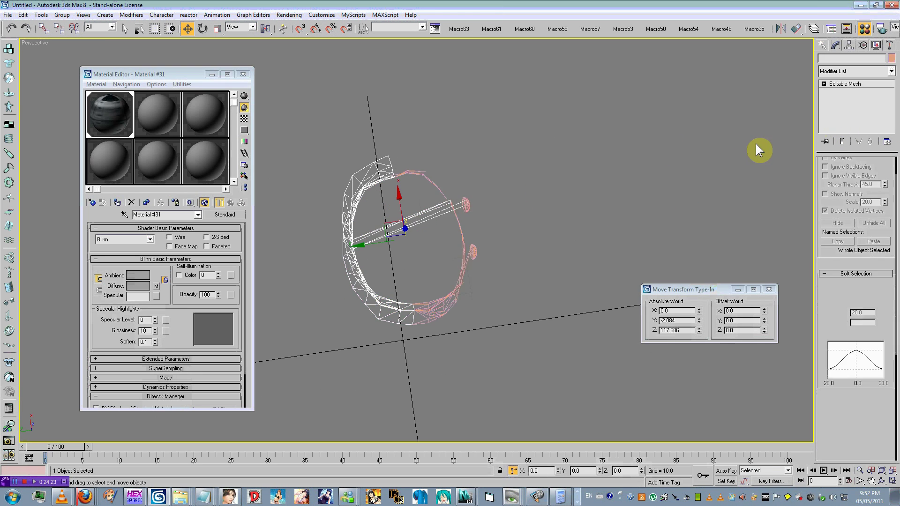
{"action": "left_click", "coordinate": [834, 116]}
{"action": "left_click_drag", "start_coordinate": [390, 181], "coordinate": [463, 238]}
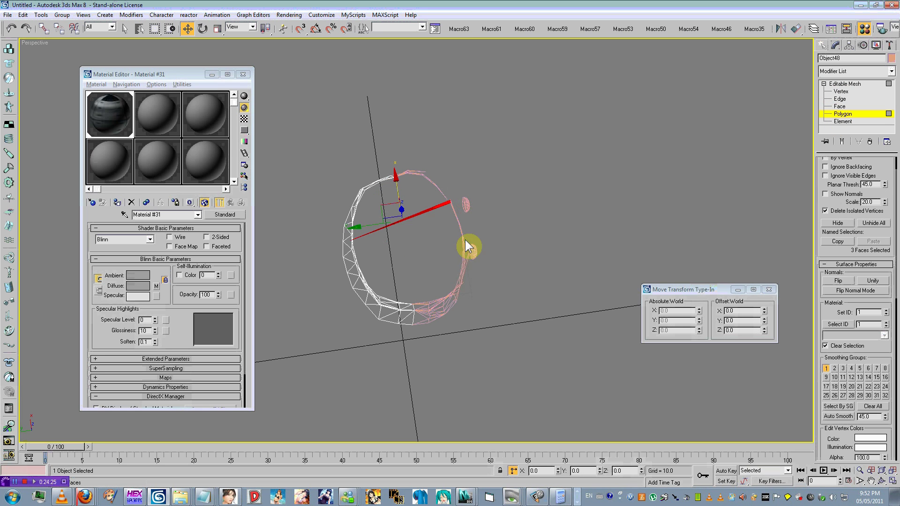
{"action": "middle_click_drag", "start_coordinate": [465, 240], "coordinate": [616, 145], "text": "alt"}
{"action": "key", "text": "Delete"}
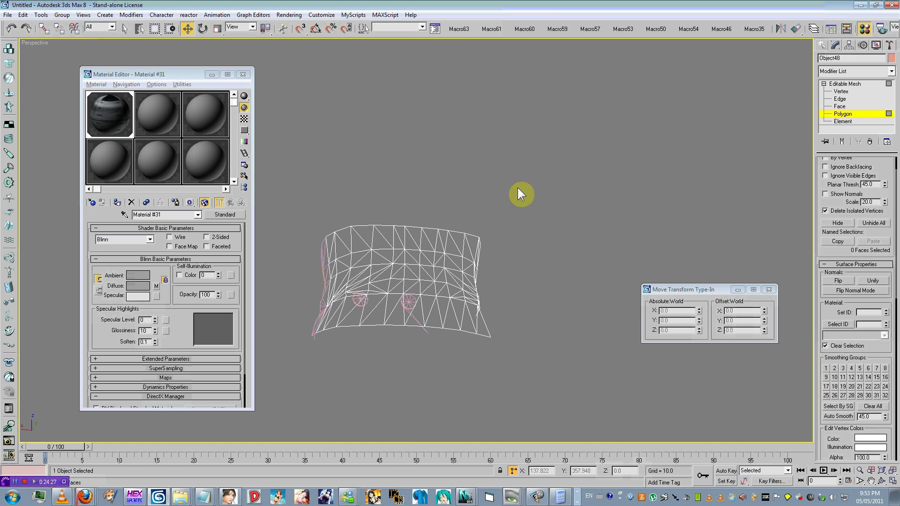
{"action": "middle_click_drag", "start_coordinate": [517, 187], "coordinate": [601, 226], "text": "alt"}
{"action": "left_click", "coordinate": [839, 115]}
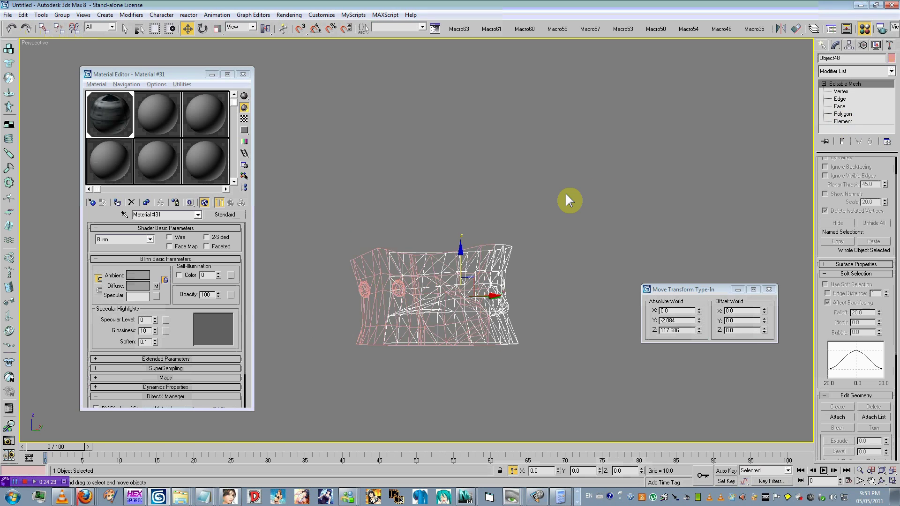
Apply the hak05_26.dds texture from the hak05 folder to the back half of the midriff.
{"action": "key", "text": "F3"}
{"action": "mouse_move", "coordinate": [566, 194]}
{"action": "middle_mouse_down", "text": "alt"}
{"action": "mouse_move", "coordinate": [536, 249]}
{"action": "mouse_move", "coordinate": [492, 244]}
{"action": "middle_mouse_up", "text": "alt"}
{"action": "key", "text": "alt+Tab"}
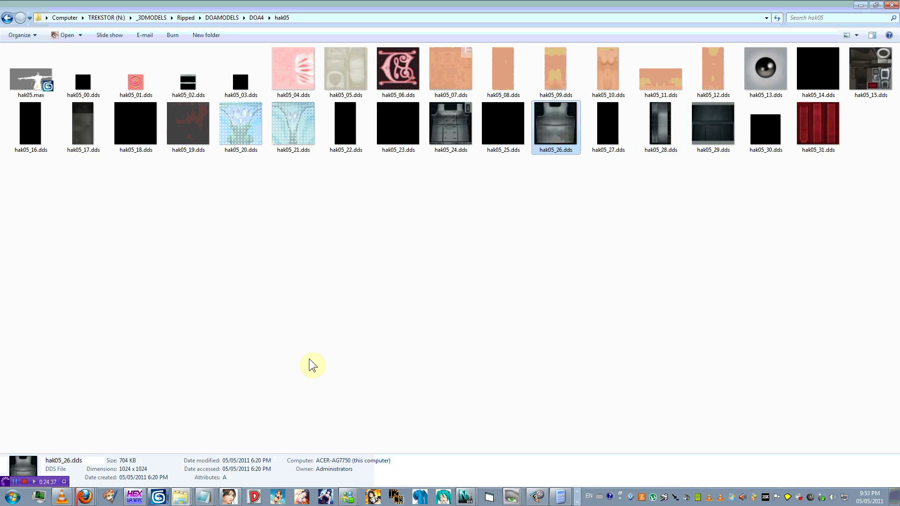
{"action": "key", "text": "alt+Tab"}
{"action": "key", "text": "F4"}
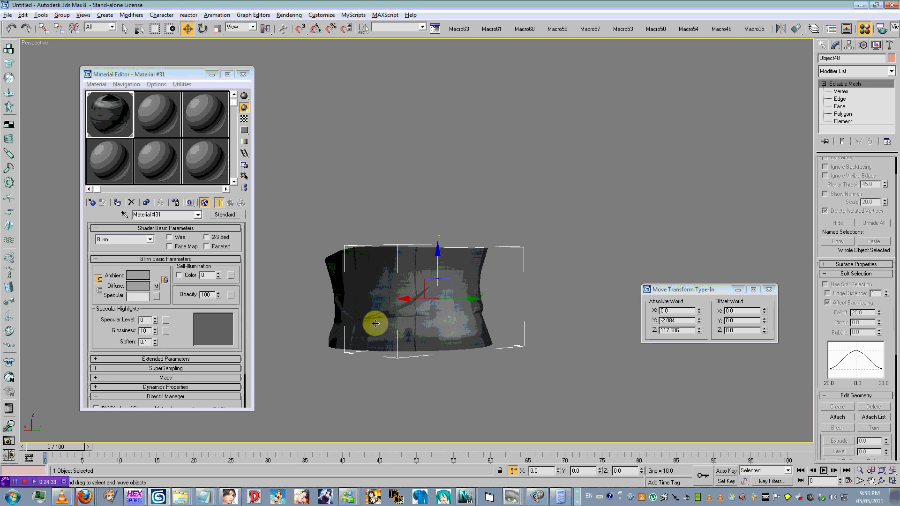
Examine the midriff's front half and its two buttons in shaded and wireframe display.
{"action": "mouse_move", "coordinate": [373, 321]}
{"action": "middle_mouse_down", "text": "alt"}
{"action": "mouse_move", "coordinate": [426, 316]}
{"action": "mouse_move", "coordinate": [377, 315]}
{"action": "mouse_move", "coordinate": [476, 336]}
{"action": "mouse_move", "coordinate": [420, 333]}
{"action": "mouse_move", "coordinate": [474, 317]}
{"action": "mouse_move", "coordinate": [509, 319]}
{"action": "middle_mouse_up", "text": "alt"}
{"action": "key", "text": "F4"}
{"action": "scroll", "coordinate": [509, 319], "scroll_direction": "up", "scroll_amount": 3}
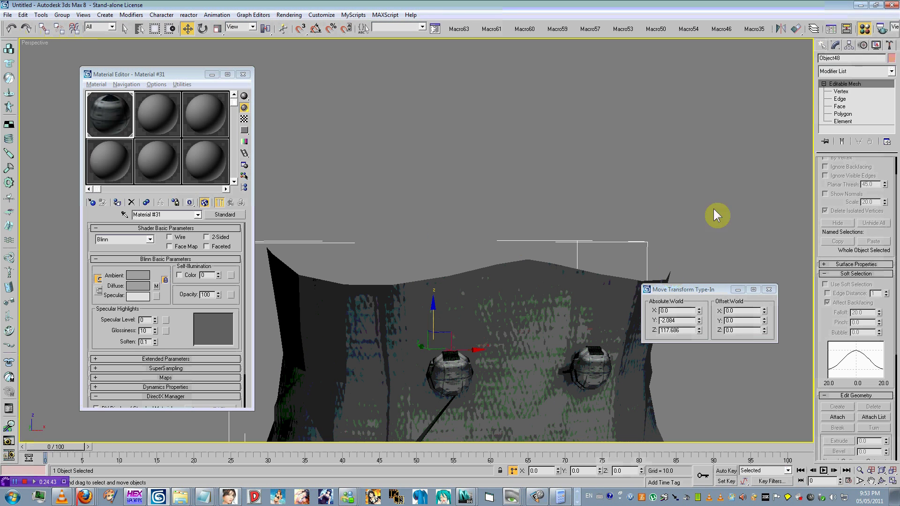
{"action": "left_click", "coordinate": [851, 123]}
{"action": "middle_click_drag", "start_coordinate": [575, 275], "coordinate": [514, 233]}
{"action": "key", "text": "F3"}
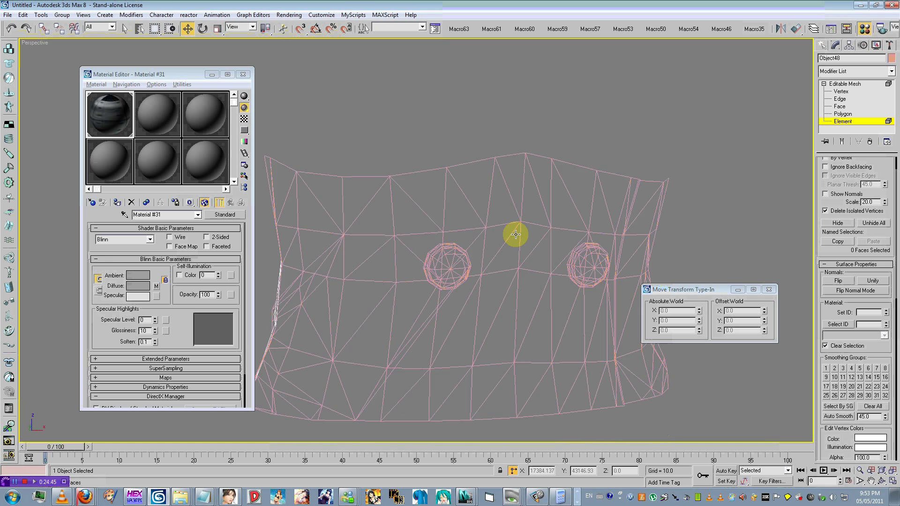
{"action": "scroll", "coordinate": [514, 233], "scroll_direction": "down", "scroll_amount": 5}
{"action": "scroll", "coordinate": [498, 272], "scroll_direction": "up", "scroll_amount": 4}
{"action": "left_click", "coordinate": [842, 121]}
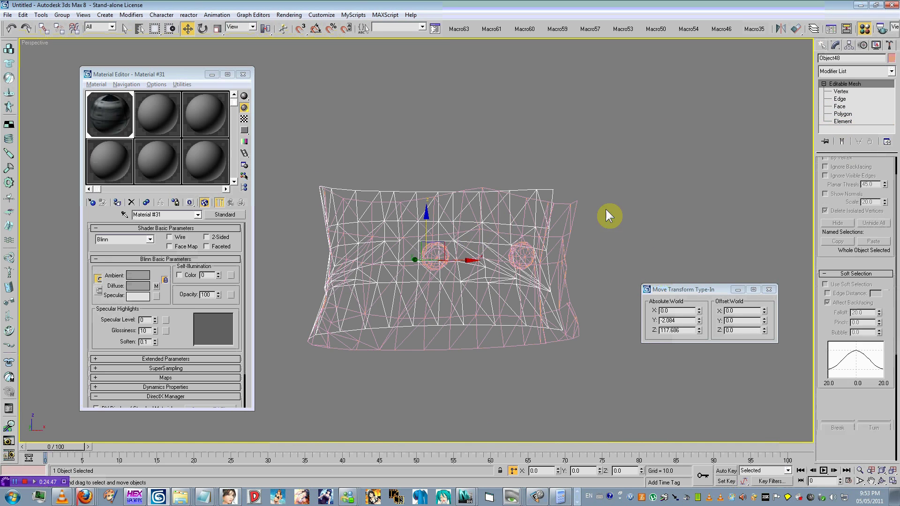
{"action": "left_click", "coordinate": [844, 121]}
{"action": "key", "text": "ctrl+a"}
{"action": "left_click", "coordinate": [538, 225], "text": "ctrl"}
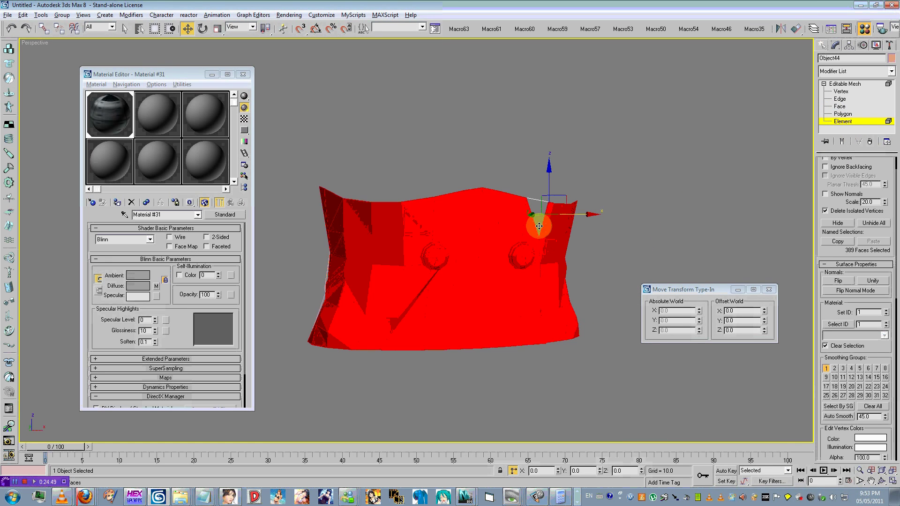
{"action": "left_click", "coordinate": [479, 236]}
{"action": "left_click", "coordinate": [478, 236], "text": "ctrl"}
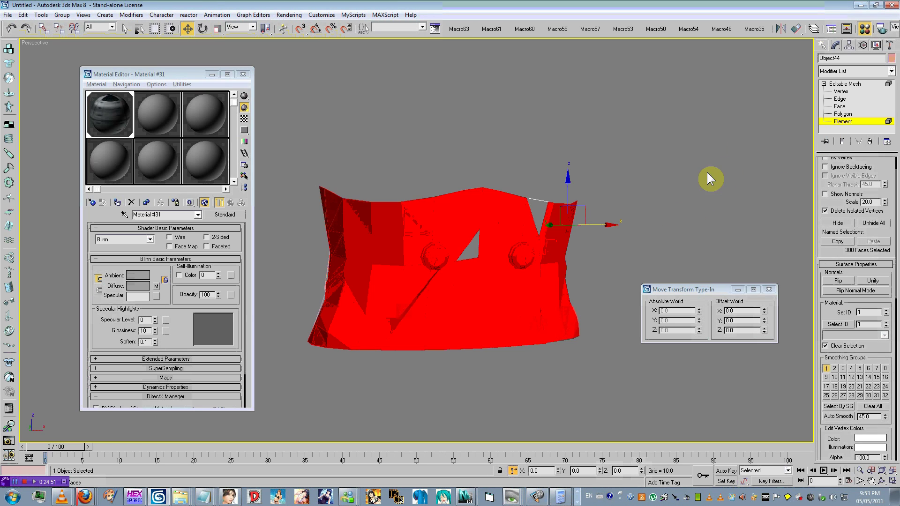
{"action": "left_click", "coordinate": [842, 113]}
{"action": "left_click", "coordinate": [413, 303]}
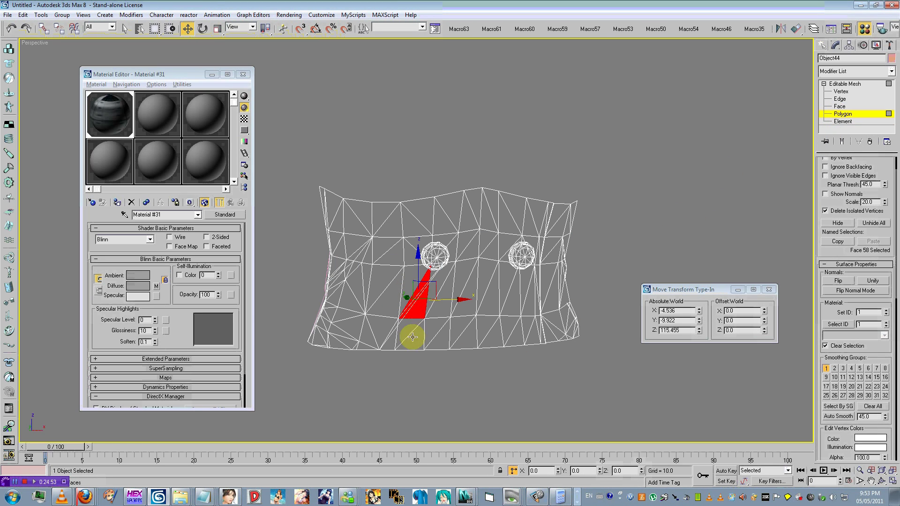
{"action": "left_click", "coordinate": [402, 316]}
{"action": "left_click", "coordinate": [403, 316], "text": "ctrl"}
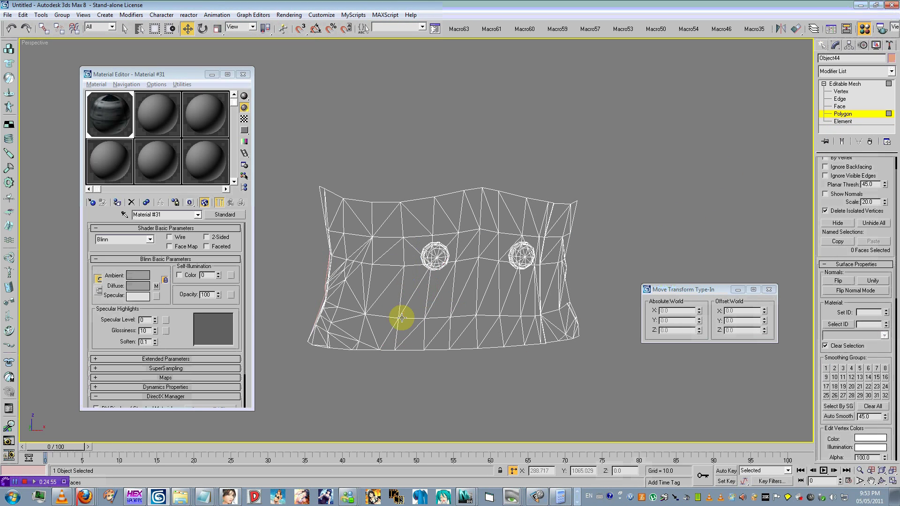
{"action": "scroll", "coordinate": [438, 299], "scroll_direction": "up", "scroll_amount": 8}
{"action": "scroll", "coordinate": [459, 353], "scroll_direction": "down", "scroll_amount": 8}
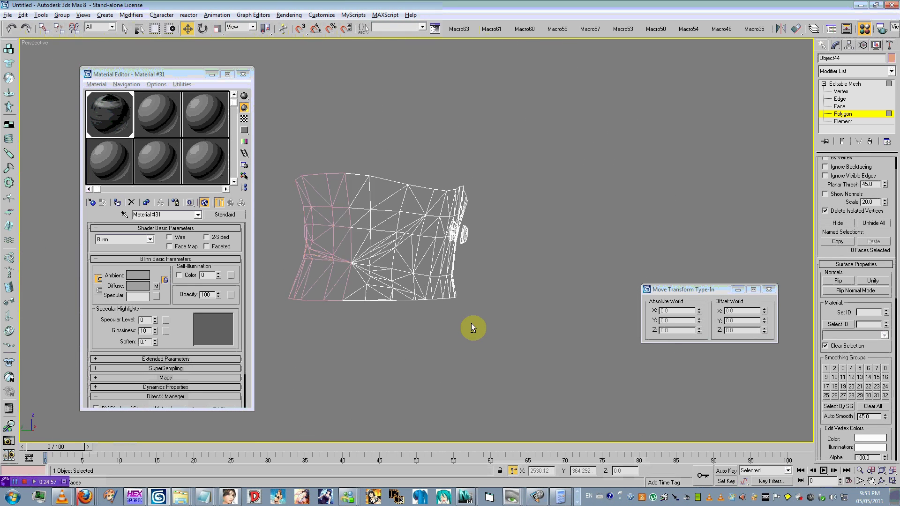
At element level, select only the two buttons on the midriff's front half, removing all surrounding faces from the selection.
{"action": "left_click", "coordinate": [842, 121]}
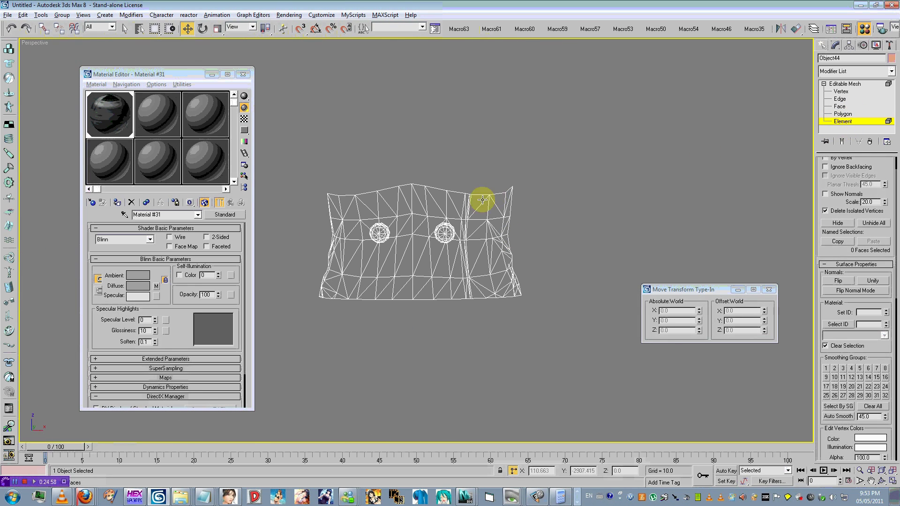
{"action": "middle_click_drag", "start_coordinate": [482, 201], "coordinate": [519, 217], "text": "alt"}
{"action": "left_click", "coordinate": [454, 232]}
{"action": "left_click_drag", "start_coordinate": [432, 216], "coordinate": [431, 217], "text": "alt"}
{"action": "middle_click_drag", "start_coordinate": [477, 220], "coordinate": [450, 225], "text": "alt"}
{"action": "left_click_drag", "start_coordinate": [374, 295], "coordinate": [500, 262], "text": "alt"}
{"action": "middle_click_drag", "start_coordinate": [524, 255], "coordinate": [465, 263], "text": "alt"}
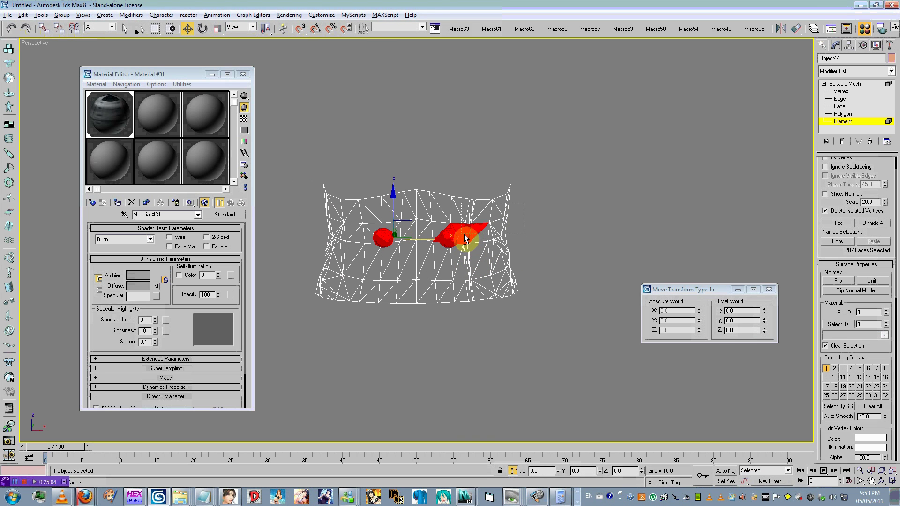
{"action": "left_click_drag", "start_coordinate": [445, 228], "coordinate": [444, 228], "text": "alt"}
{"action": "middle_click_drag", "start_coordinate": [545, 201], "coordinate": [574, 205], "text": "alt"}
{"action": "scroll", "coordinate": [574, 205], "scroll_direction": "up", "scroll_amount": 4}
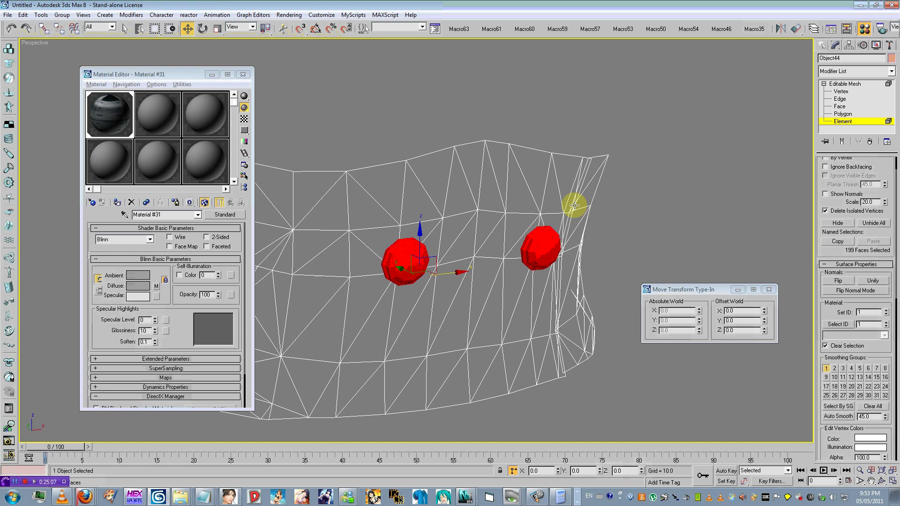
Detach the two selected midriff buttons as a separate object with the default name and clear the selection.
{"action": "middle_click_drag", "start_coordinate": [481, 224], "coordinate": [589, 213], "text": "alt"}
{"action": "right_click", "coordinate": [583, 204]}
{"action": "left_click", "coordinate": [564, 224]}
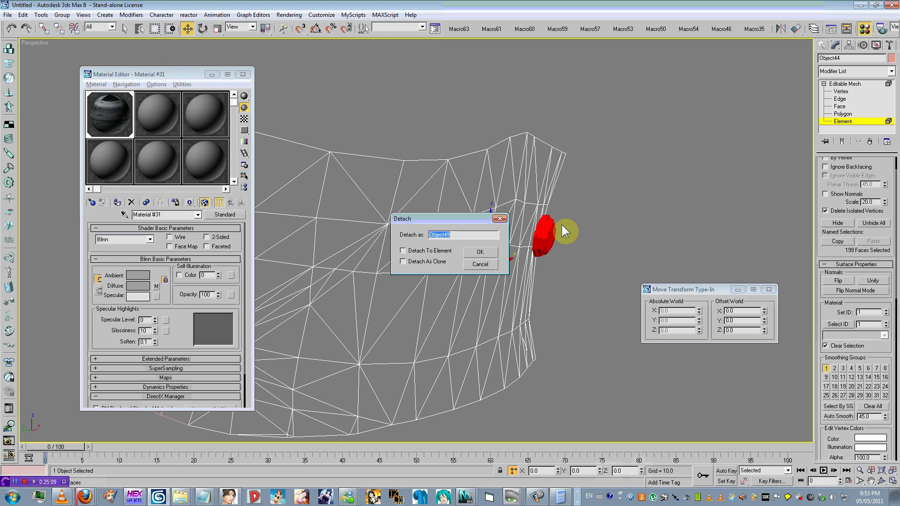
{"action": "key", "text": "Return"}
{"action": "left_click", "coordinate": [849, 121]}
{"action": "left_click", "coordinate": [620, 210]}
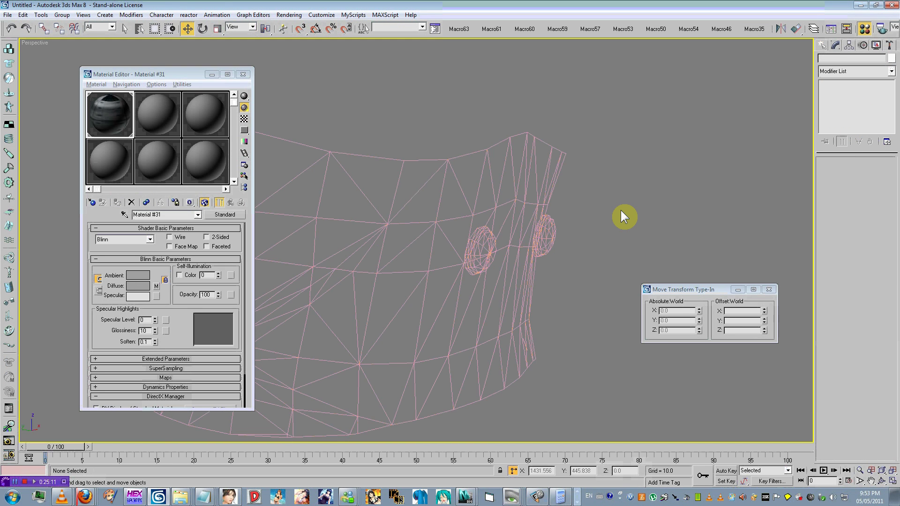
Return the viewport to shaded display and look up the hak05_01.dds button texture in the hak05 folder.
{"action": "key", "text": "F3"}
{"action": "key", "text": "alt+Tab"}
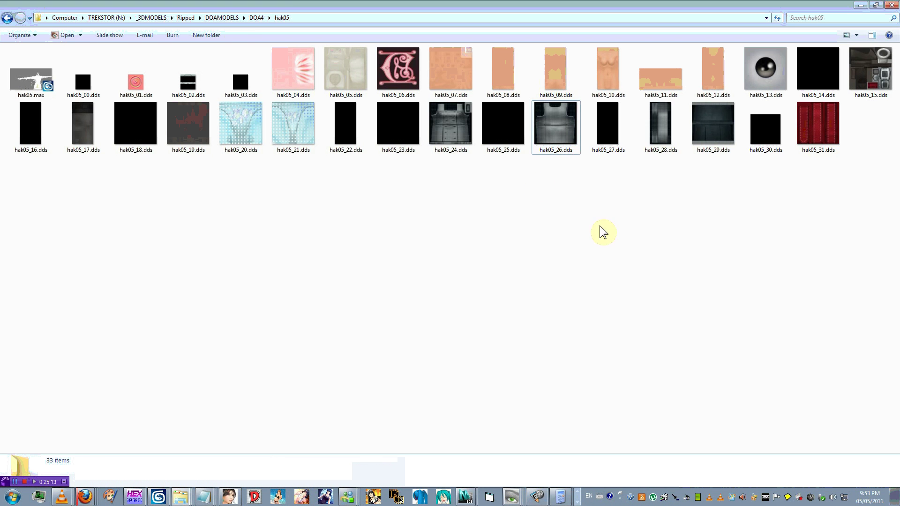
{"action": "left_click", "coordinate": [152, 93]}
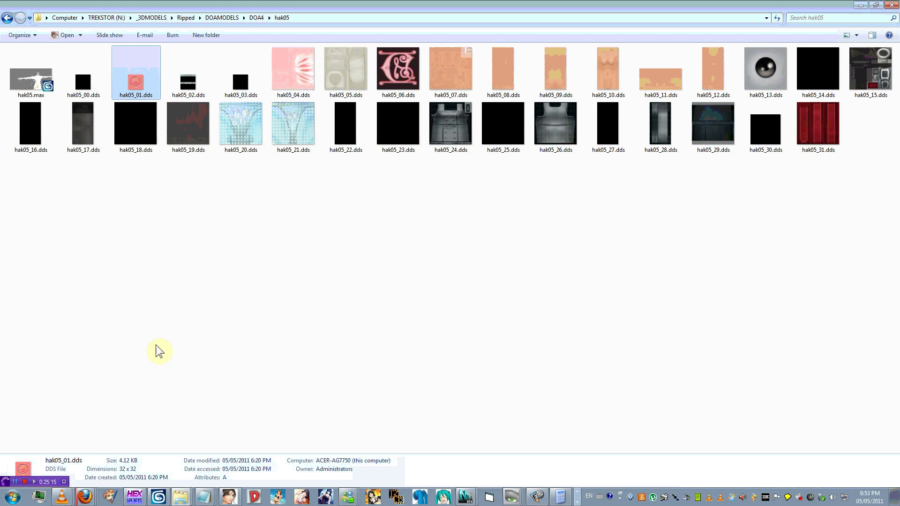
{"action": "key", "text": "alt+Tab"}
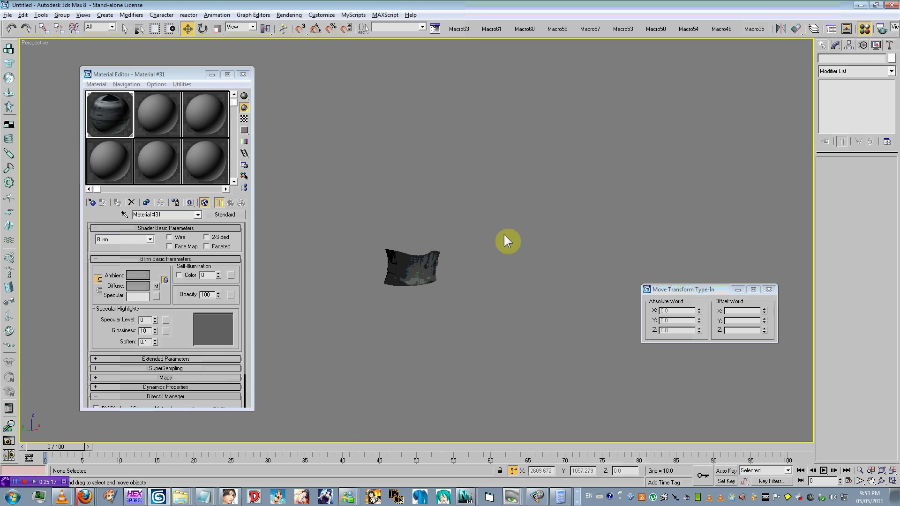
Unhide all the model's parts and bring the chest and vest buttons into close view.
{"action": "key", "text": "m"}
{"action": "scroll", "coordinate": [522, 187], "scroll_direction": "up", "scroll_amount": 5}
{"action": "right_click", "coordinate": [505, 215]}
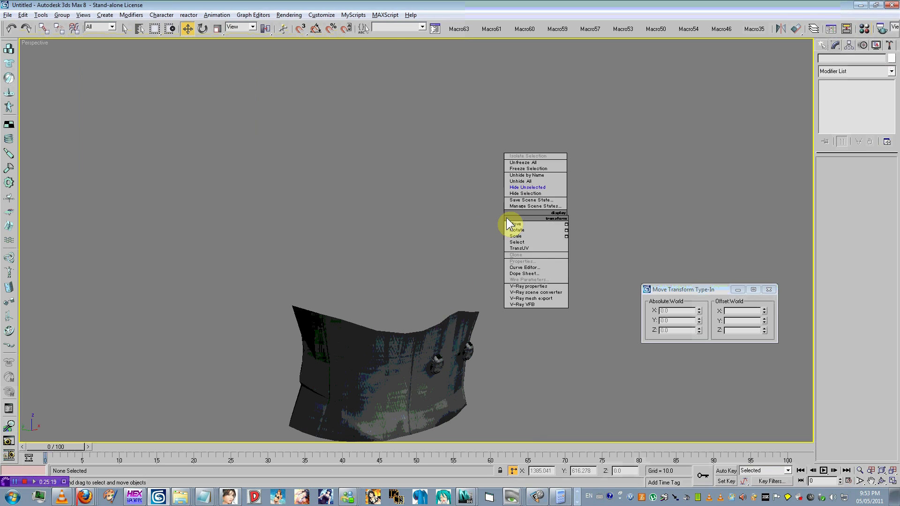
{"action": "left_click", "coordinate": [526, 181]}
{"action": "scroll", "coordinate": [427, 231], "scroll_direction": "up", "scroll_amount": 4}
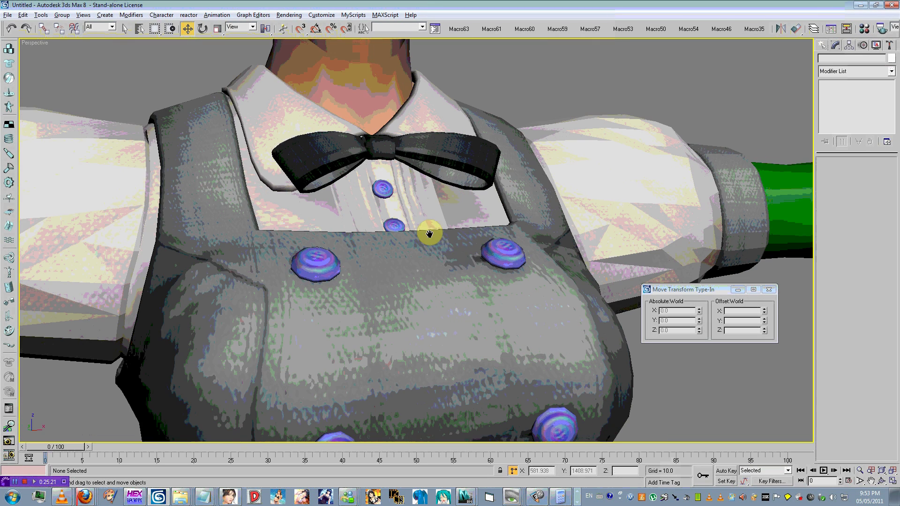
Select the vest and sample the existing vest button material into the first sample slot of the Material Editor.
{"action": "left_click", "coordinate": [496, 249]}
{"action": "middle_click_drag", "start_coordinate": [497, 249], "coordinate": [492, 177]}
{"action": "key", "text": "m"}
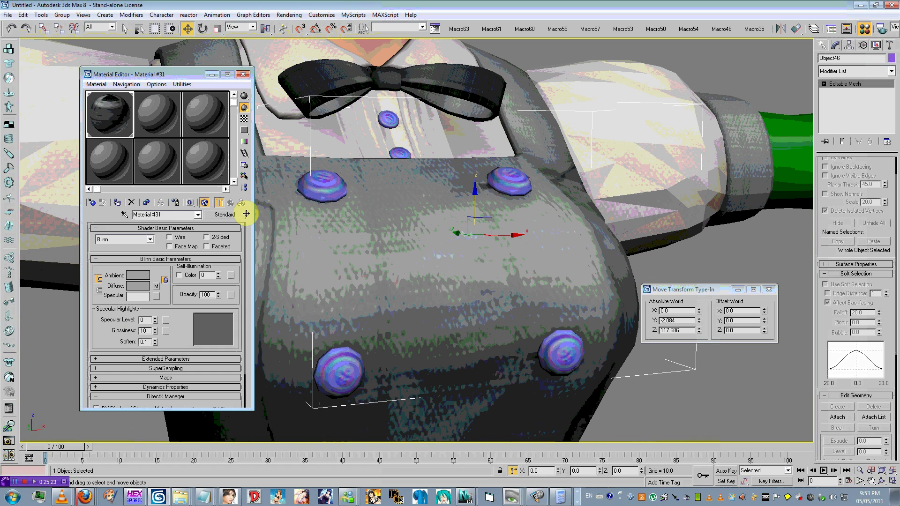
{"action": "left_click", "coordinate": [124, 214]}
{"action": "left_click", "coordinate": [291, 184]}
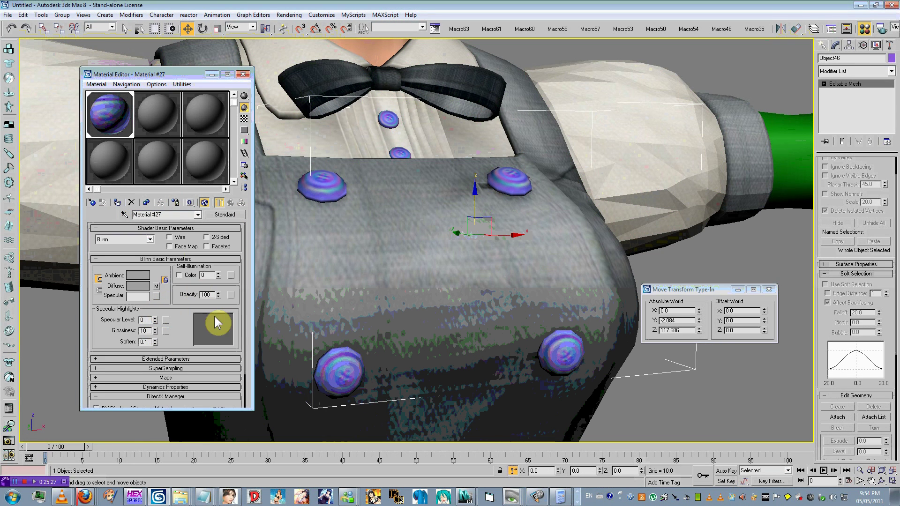
Enable the bump channel of the button material and assign a Normal Bump map to it.
{"action": "left_click", "coordinate": [160, 378]}
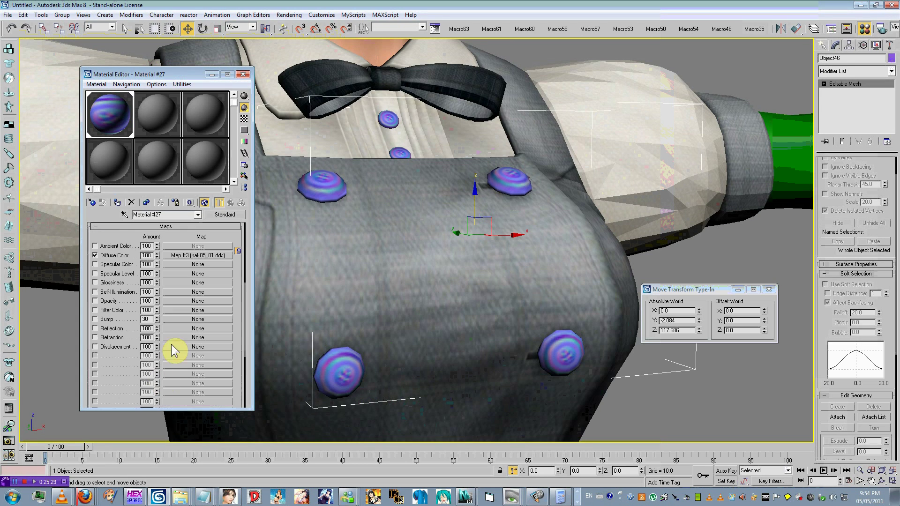
{"action": "left_click", "coordinate": [118, 320]}
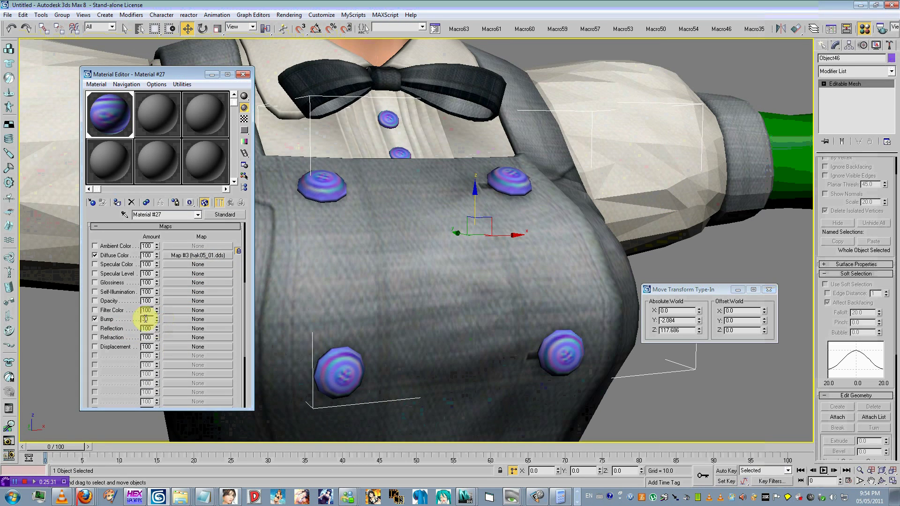
{"action": "left_click", "coordinate": [173, 319]}
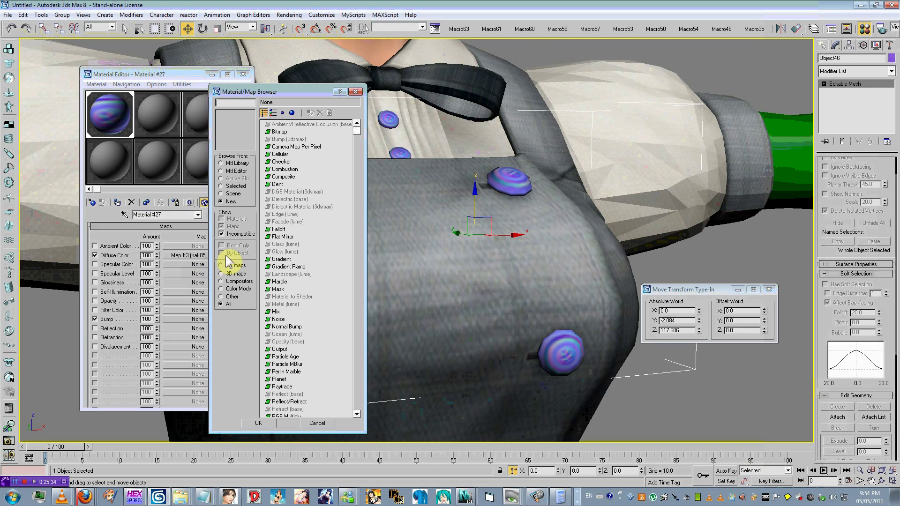
{"action": "double_click", "coordinate": [288, 327]}
{"action": "key", "text": "Up"}
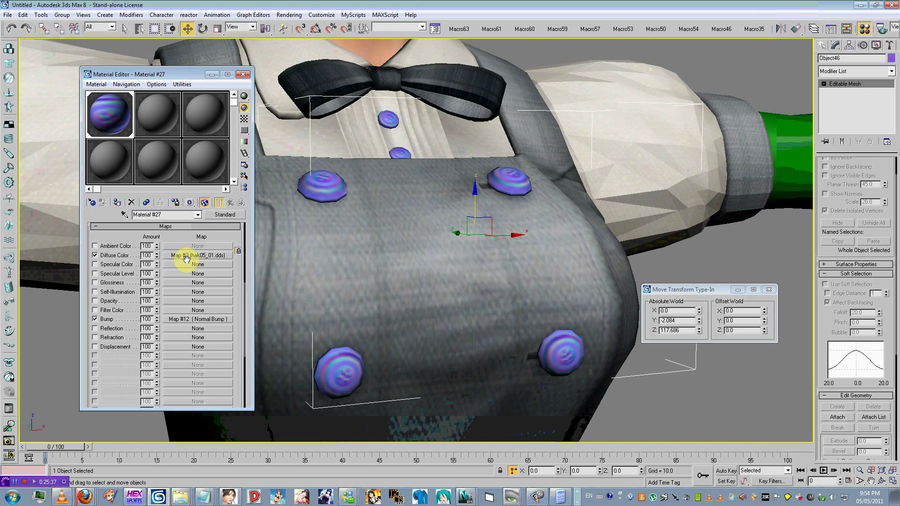
Copy the diffuse hak05_01.dds bitmap into the Normal slot of the Normal Bump map.
{"action": "right_click", "coordinate": [186, 258]}
{"action": "left_click", "coordinate": [195, 315]}
{"action": "left_click", "coordinate": [195, 319]}
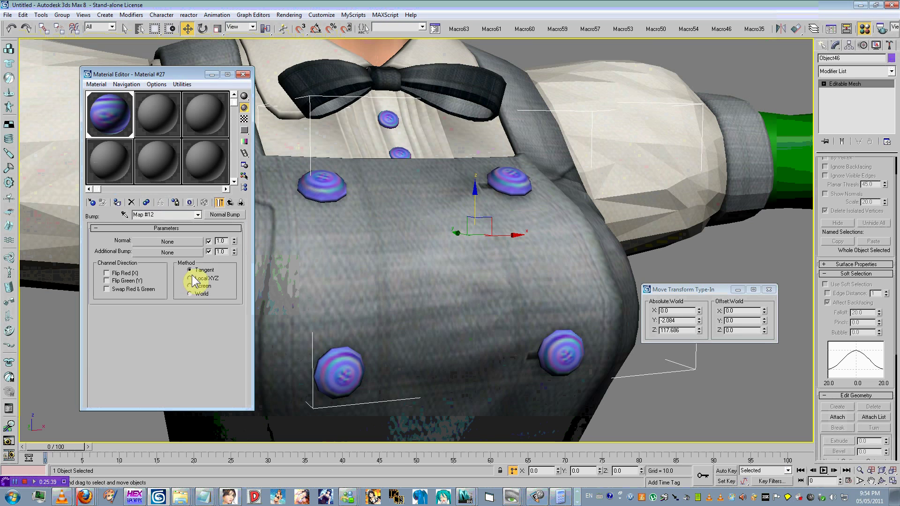
{"action": "right_click", "coordinate": [189, 244]}
{"action": "left_click", "coordinate": [211, 263]}
{"action": "left_click", "coordinate": [190, 243]}
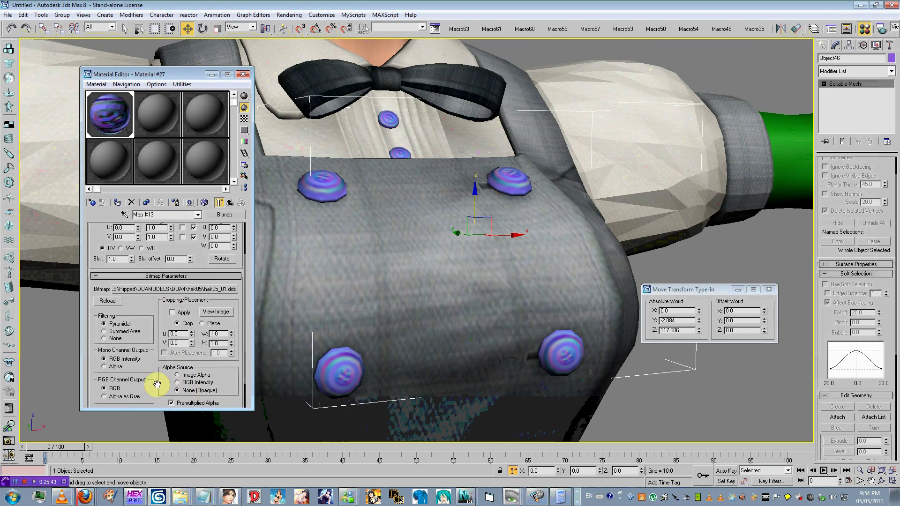
{"action": "scroll", "coordinate": [171, 374], "scroll_direction": "down", "scroll_amount": 2}
{"action": "scroll", "coordinate": [169, 215], "scroll_direction": "up", "scroll_amount": 2}
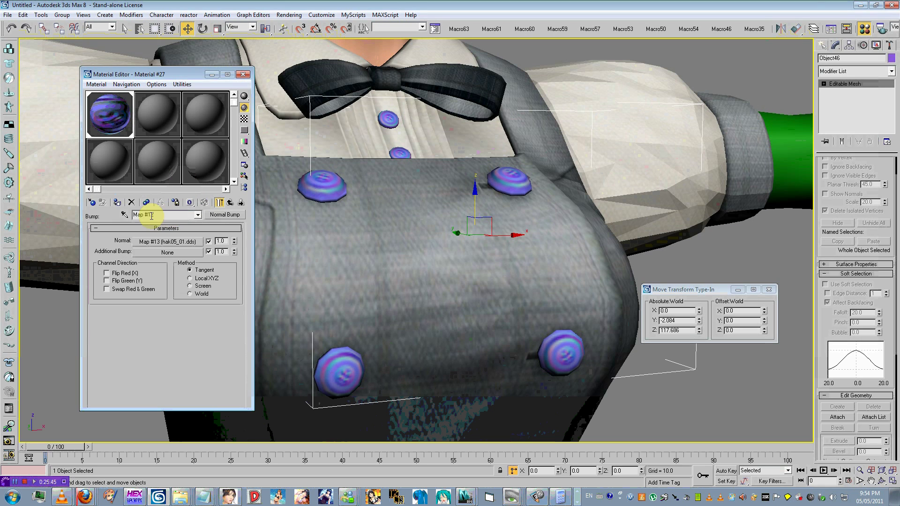
Try an RGB offset of -1.09 on the buttons' diffuse bitmap, reset it to 0.0 and change the output amount.
{"action": "left_click", "coordinate": [196, 255]}
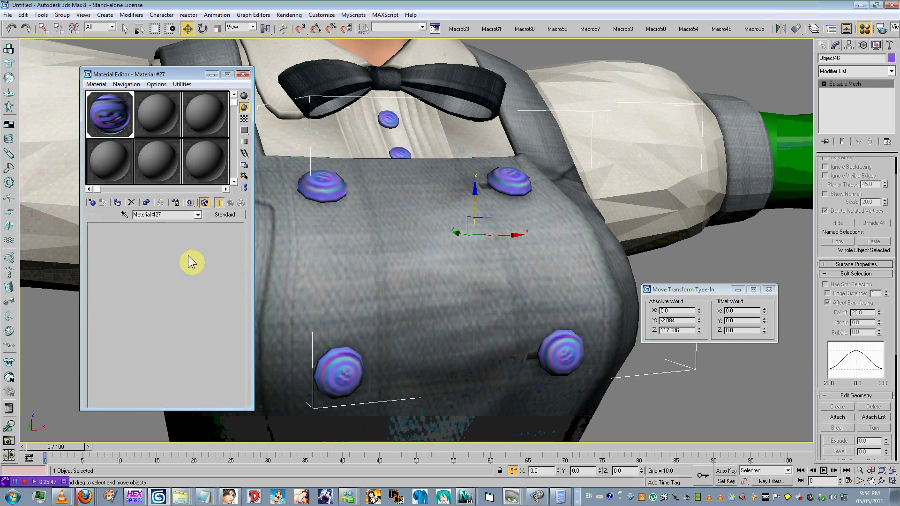
{"action": "scroll", "coordinate": [140, 339], "scroll_direction": "down", "scroll_amount": 3}
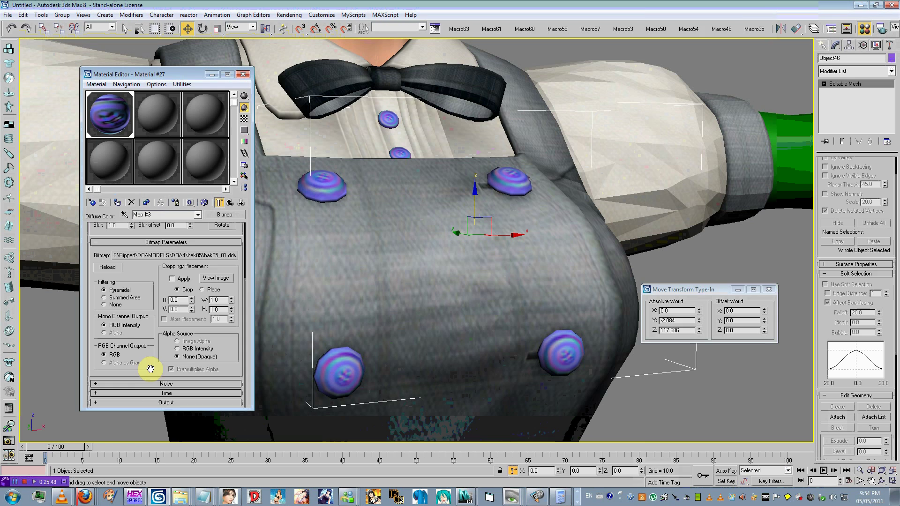
{"action": "left_click", "coordinate": [148, 402]}
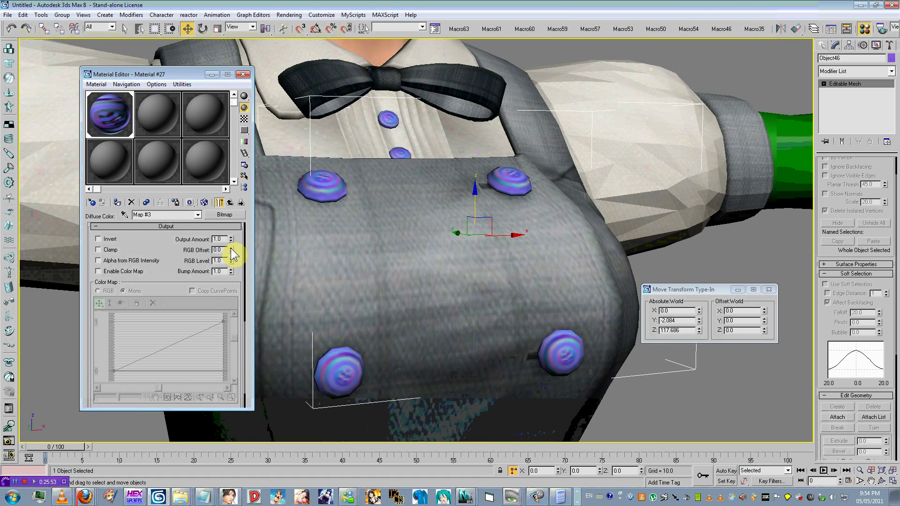
{"action": "left_click_drag", "start_coordinate": [233, 300], "coordinate": [233, 300]}
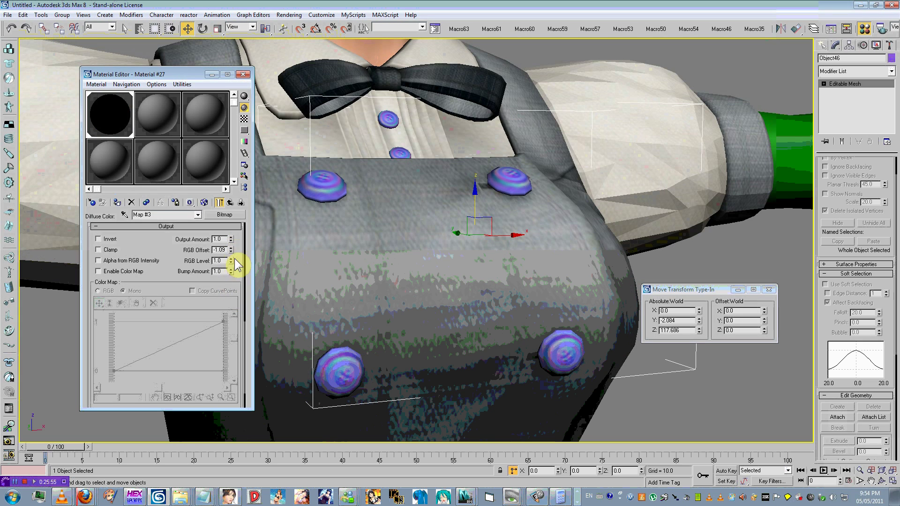
{"action": "right_click", "coordinate": [231, 250]}
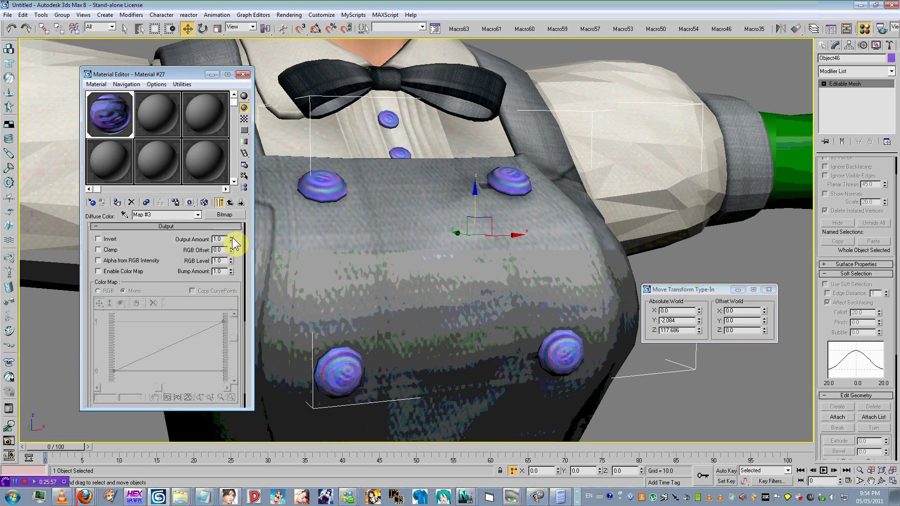
{"action": "mouse_move", "coordinate": [232, 243]}
{"action": "left_mouse_down"}
{"action": "mouse_move", "coordinate": [230, 279]}
{"action": "mouse_move", "coordinate": [231, 243]}
{"action": "left_mouse_up"}
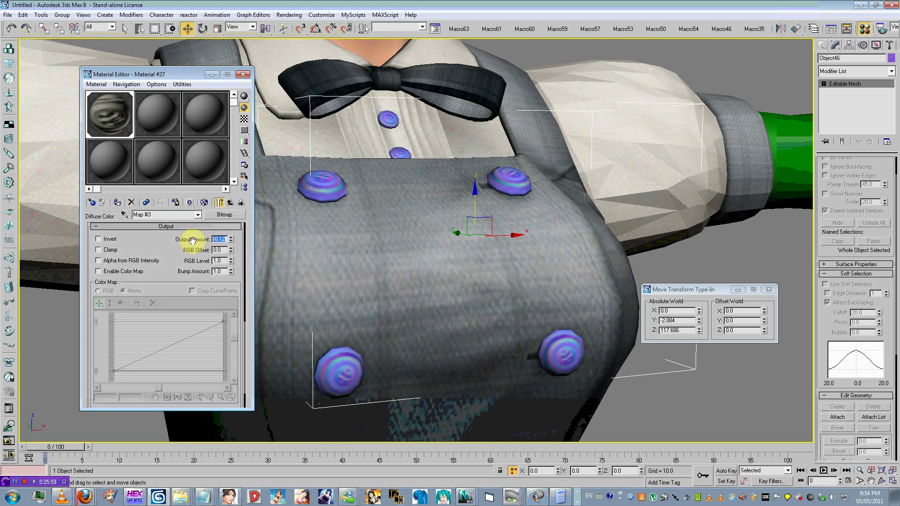
{"action": "left_click", "coordinate": [230, 202]}
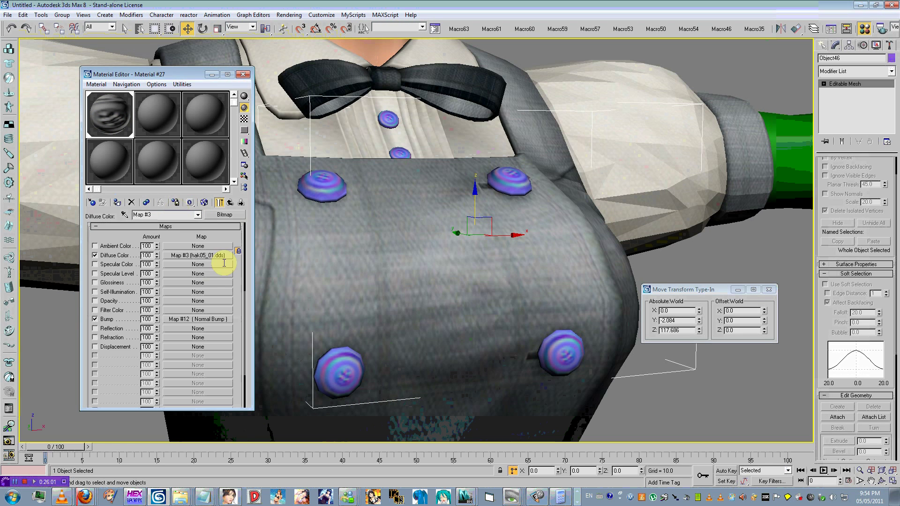
Cut the hak05_01.dds bitmap from the diffuse channel and assign a Raytrace map in its place.
{"action": "right_click", "coordinate": [200, 257]}
{"action": "left_click", "coordinate": [204, 261]}
{"action": "left_click", "coordinate": [201, 256]}
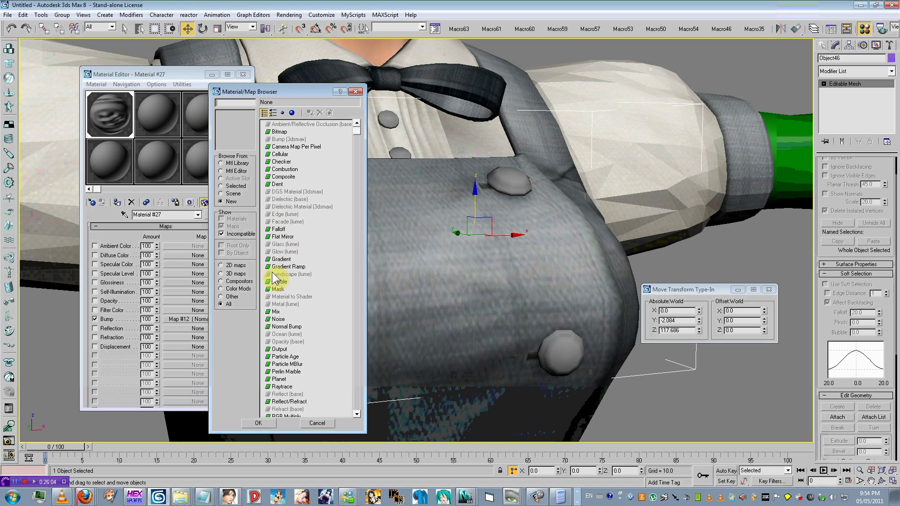
{"action": "scroll", "coordinate": [320, 380], "scroll_direction": "down", "scroll_amount": 3}
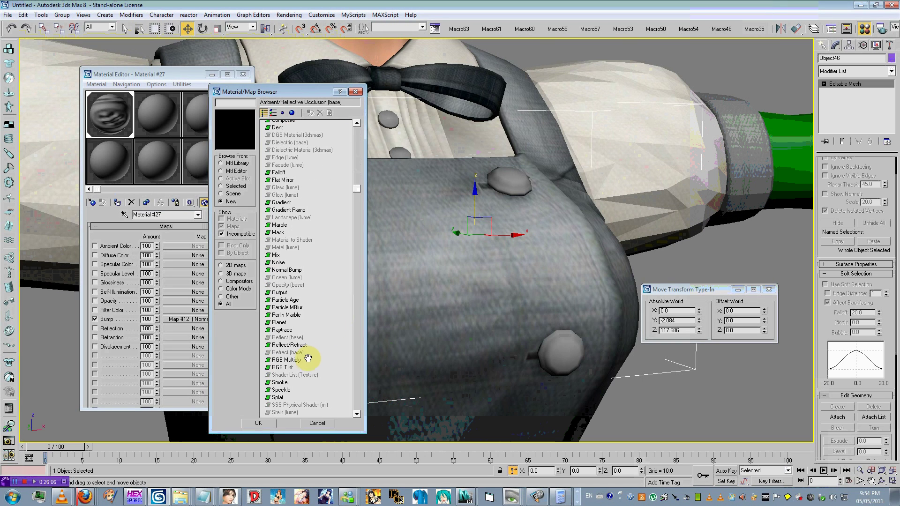
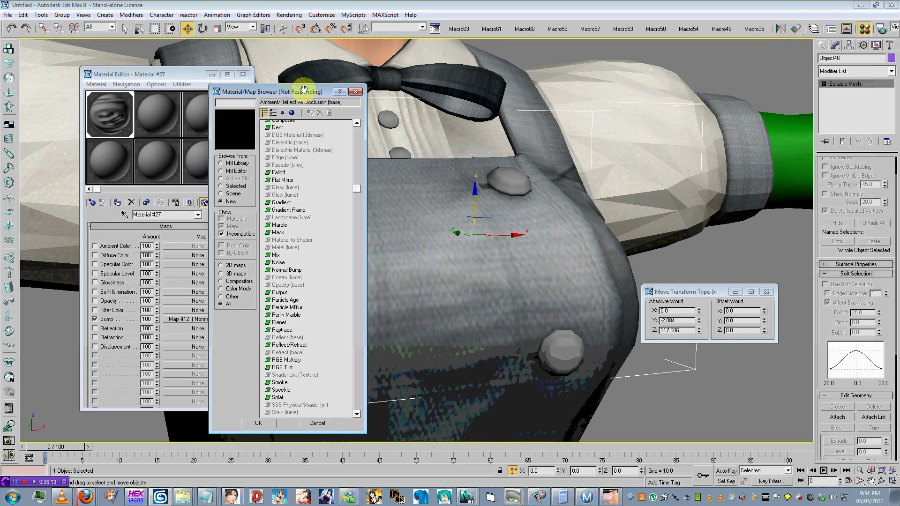
{"action": "double_click", "coordinate": [265, 329]}
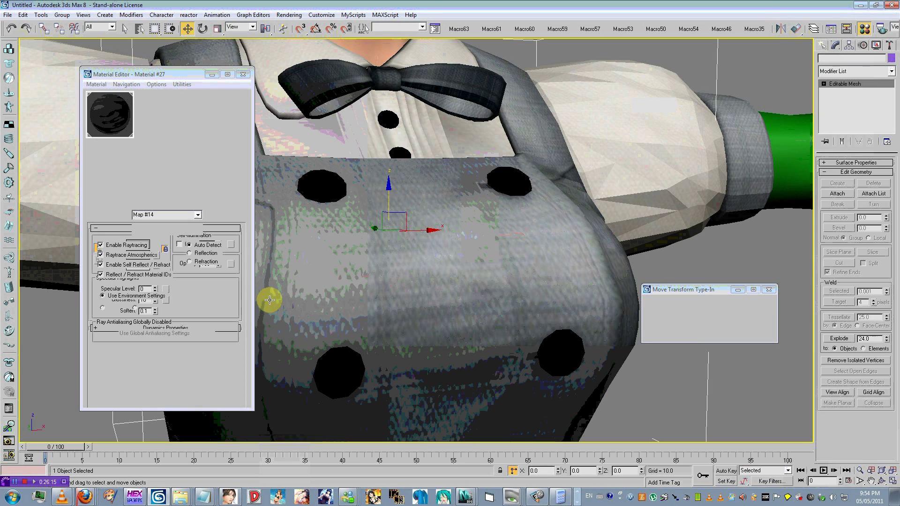
{"action": "left_click", "coordinate": [182, 213]}
{"action": "scroll", "coordinate": [182, 213], "scroll_direction": "down", "scroll_amount": 1}
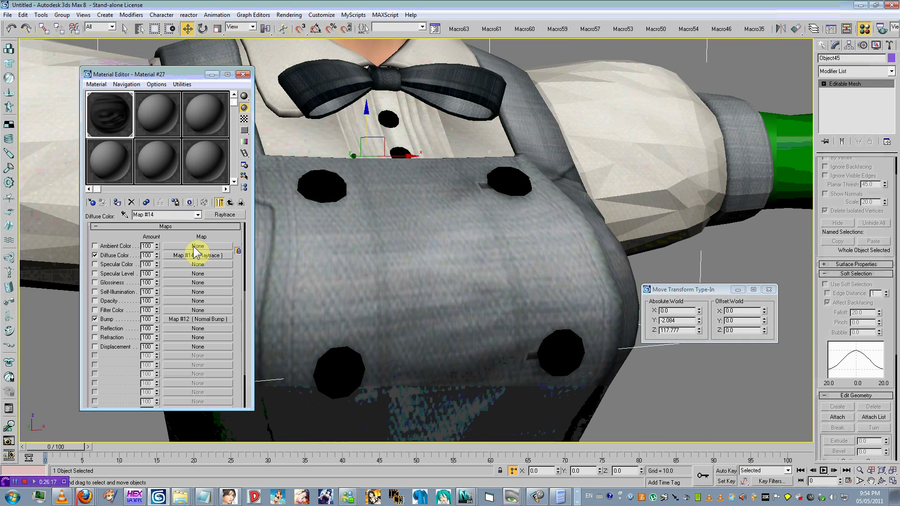
Clear the Raytrace map from the diffuse channel and assign an RGB Multiply map instead.
{"action": "right_click", "coordinate": [200, 261]}
{"action": "left_click", "coordinate": [234, 296]}
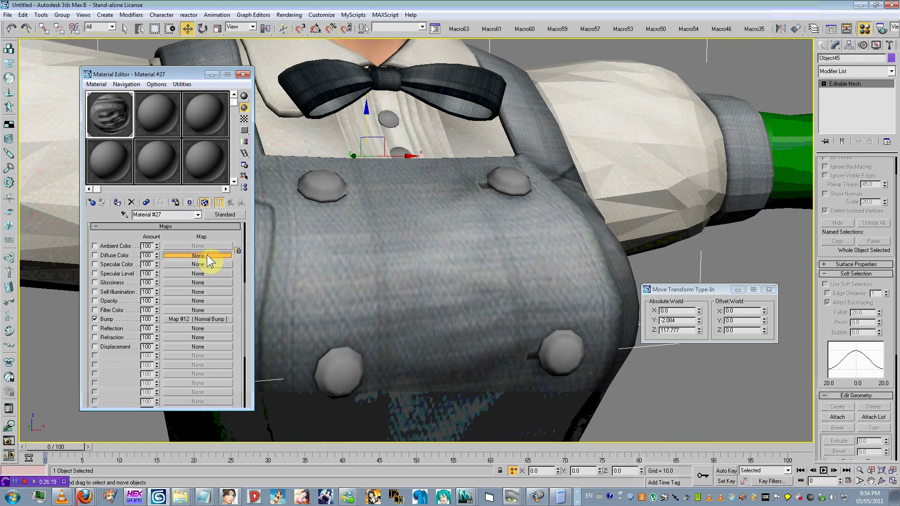
{"action": "left_click", "coordinate": [206, 261]}
{"action": "scroll", "coordinate": [341, 358], "scroll_direction": "down", "scroll_amount": 1}
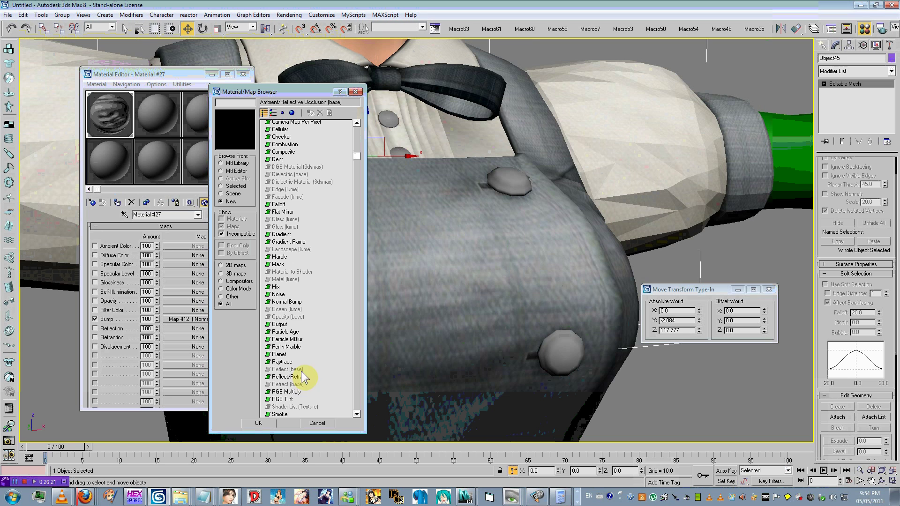
{"action": "scroll", "coordinate": [331, 373], "scroll_direction": "down", "scroll_amount": 2}
{"action": "double_click", "coordinate": [296, 336]}
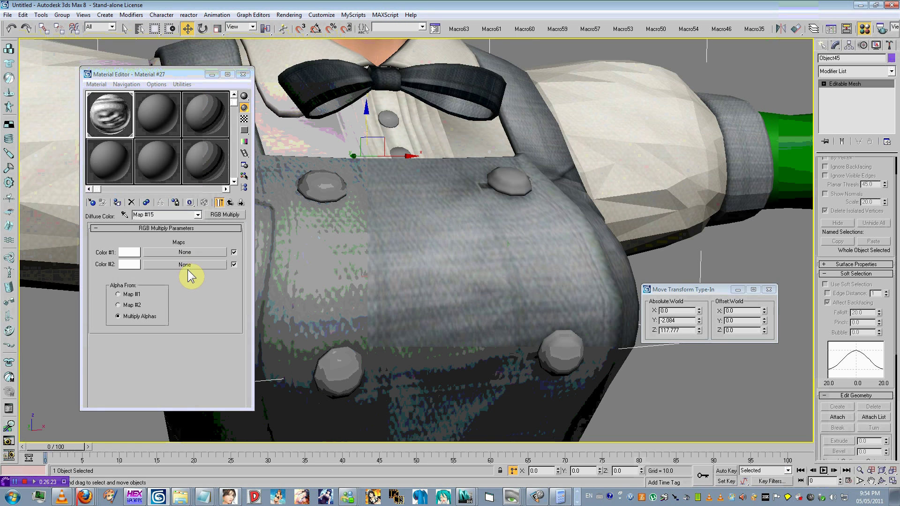
Paste the hak05_01.dds bitmap into the Color #2 map slot of the RGB Multiply map.
{"action": "right_click", "coordinate": [174, 252]}
{"action": "right_click", "coordinate": [159, 266]}
{"action": "left_click", "coordinate": [168, 270]}
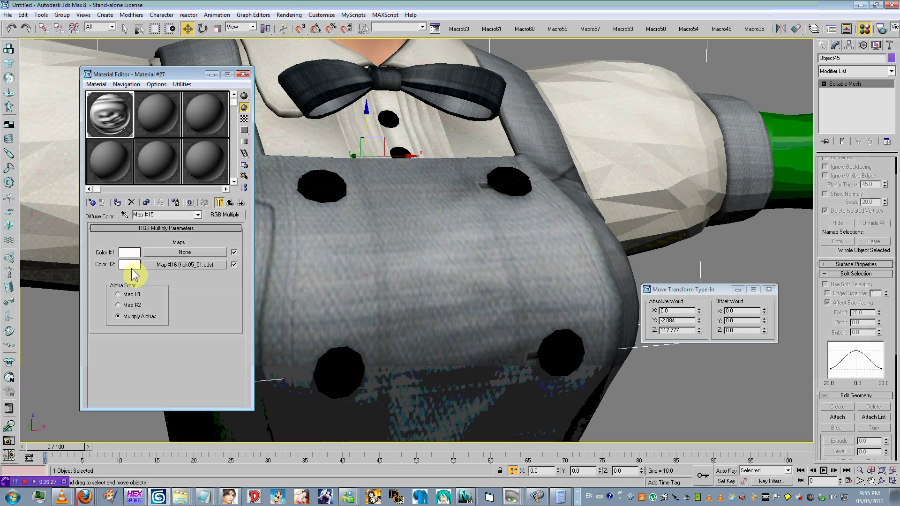
Take the RGB Multiply map's alpha from Map #1 and set its Color #1 to medium grey.
{"action": "left_click", "coordinate": [124, 294]}
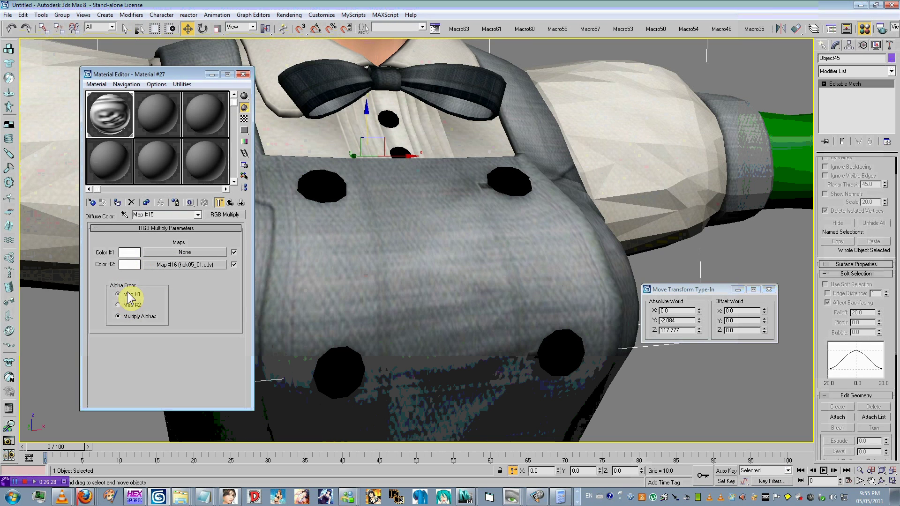
{"action": "left_click", "coordinate": [130, 252]}
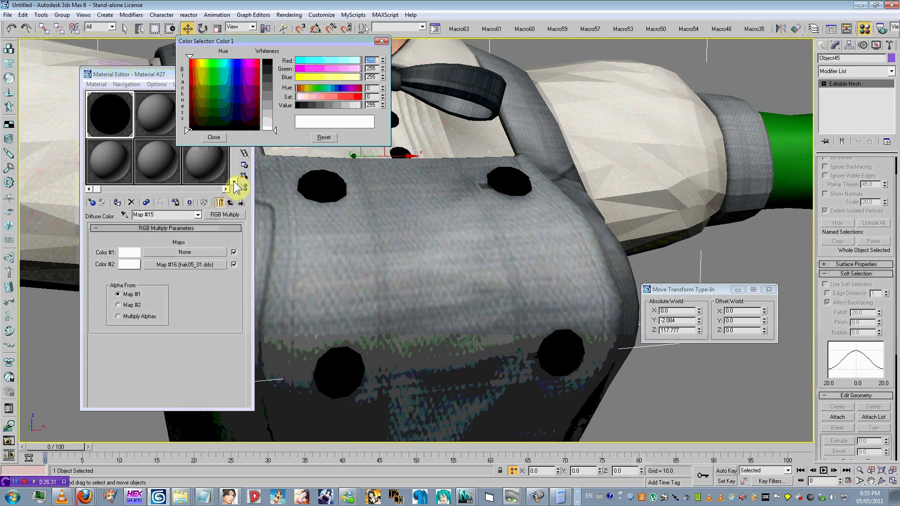
{"action": "left_click_drag", "start_coordinate": [261, 97], "coordinate": [251, 116]}
{"action": "left_click", "coordinate": [214, 137]}
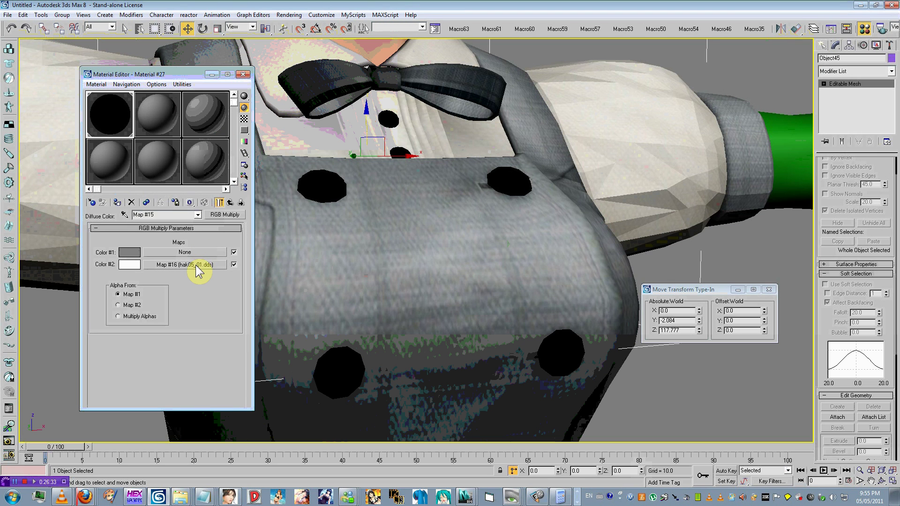
Render a close view of the vest buttons to check the material and dismiss the rendered image.
{"action": "middle_click_drag", "start_coordinate": [347, 249], "coordinate": [391, 271]}
{"action": "scroll", "coordinate": [390, 272], "scroll_direction": "up", "scroll_amount": 3}
{"action": "key", "text": "F9"}
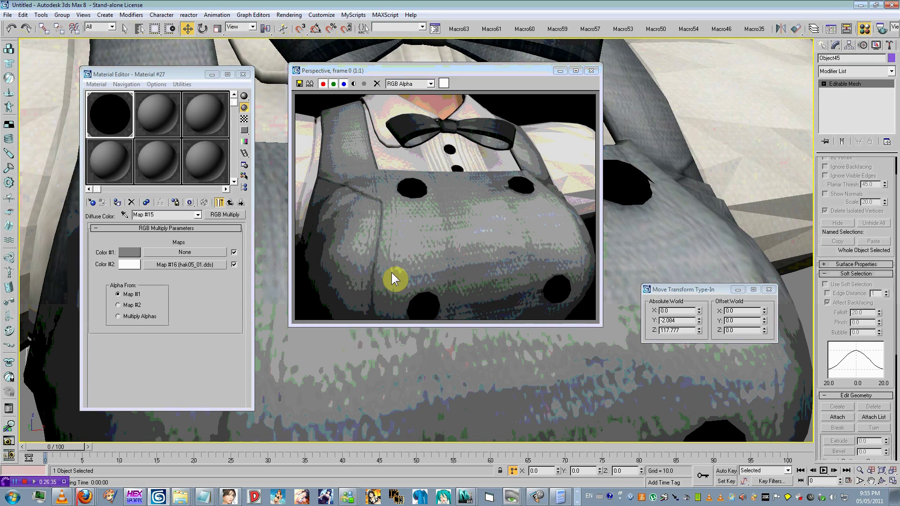
{"action": "left_click", "coordinate": [591, 70]}
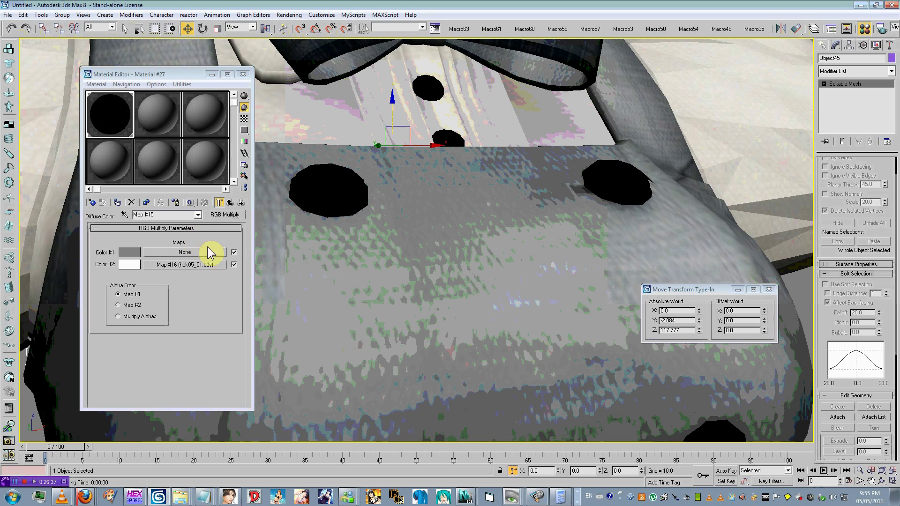
Take the RGB Multiply map's alpha from Map #2 and check the settings of the Color #2 bitmap.
{"action": "left_click", "coordinate": [195, 266]}
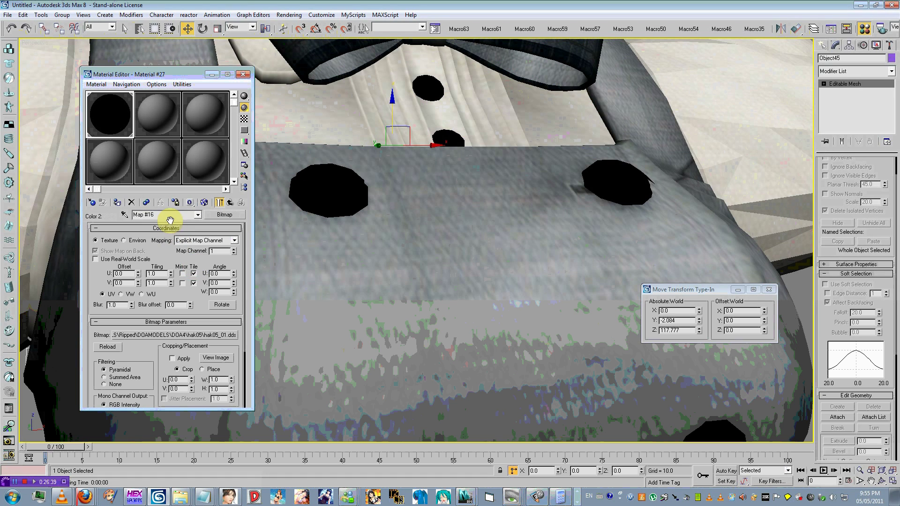
{"action": "left_click", "coordinate": [231, 202]}
{"action": "left_click", "coordinate": [131, 304]}
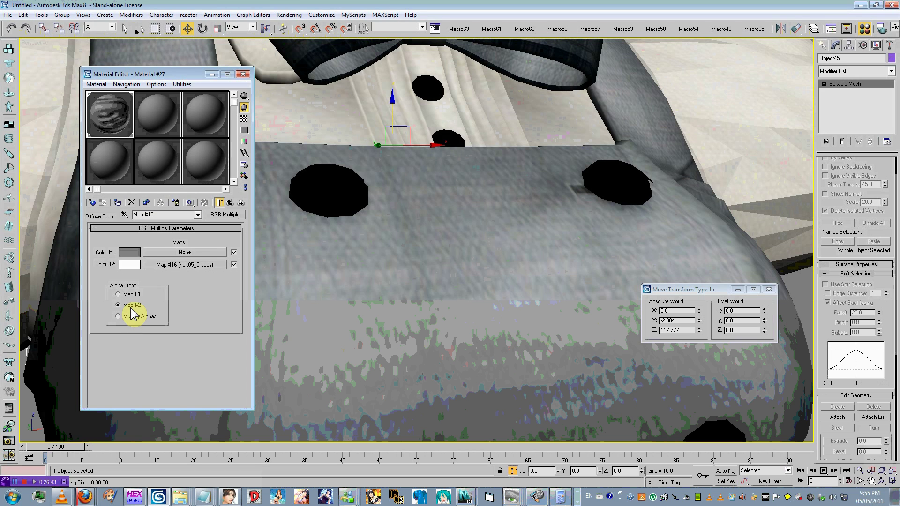
{"action": "left_click", "coordinate": [133, 305]}
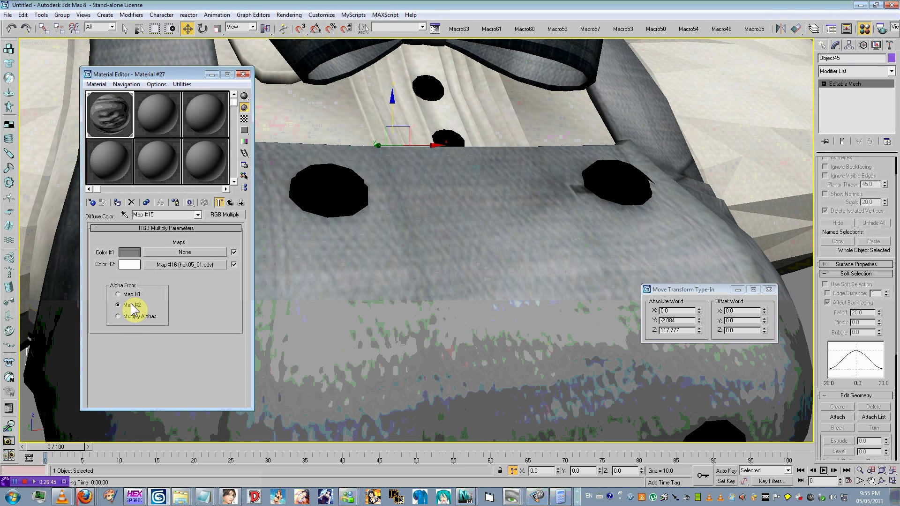
{"action": "left_click", "coordinate": [162, 263]}
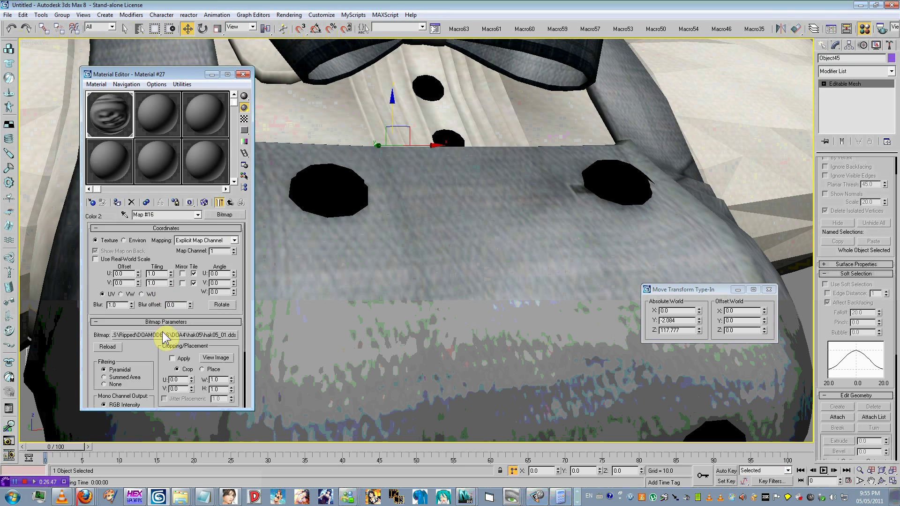
{"action": "scroll", "coordinate": [169, 281], "scroll_direction": "down", "scroll_amount": 2}
{"action": "left_click", "coordinate": [230, 202]}
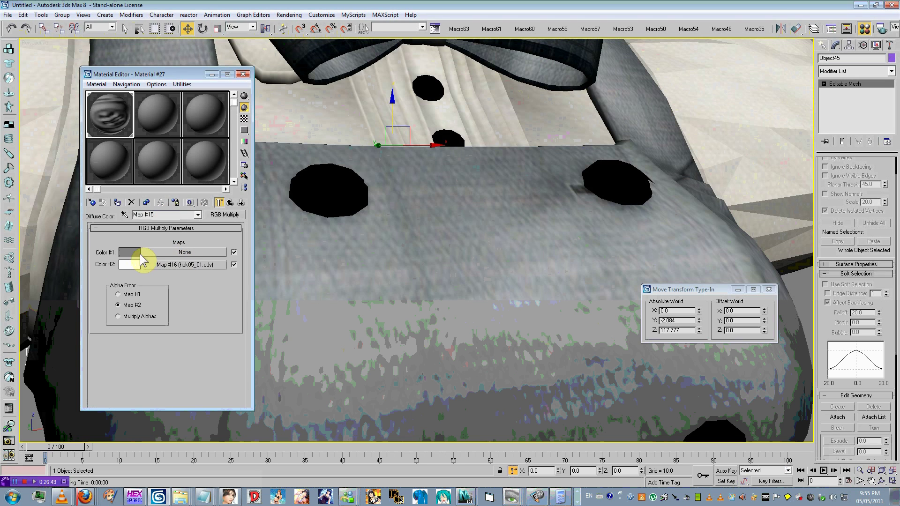
Change Color #1 of the RGB Multiply map to medium blue and reset Color #2 to white.
{"action": "left_click", "coordinate": [136, 255]}
{"action": "left_click", "coordinate": [224, 77]}
{"action": "left_click_drag", "start_coordinate": [224, 77], "coordinate": [270, 76]}
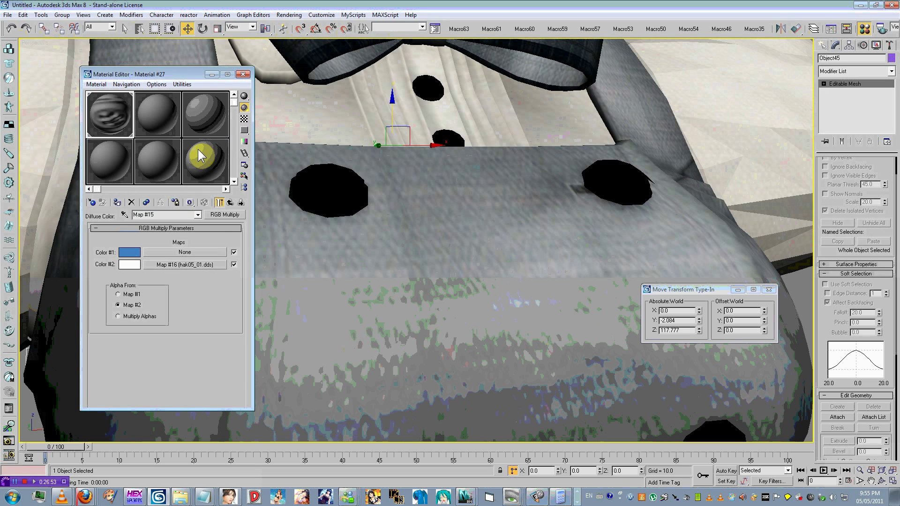
{"action": "left_click", "coordinate": [130, 264]}
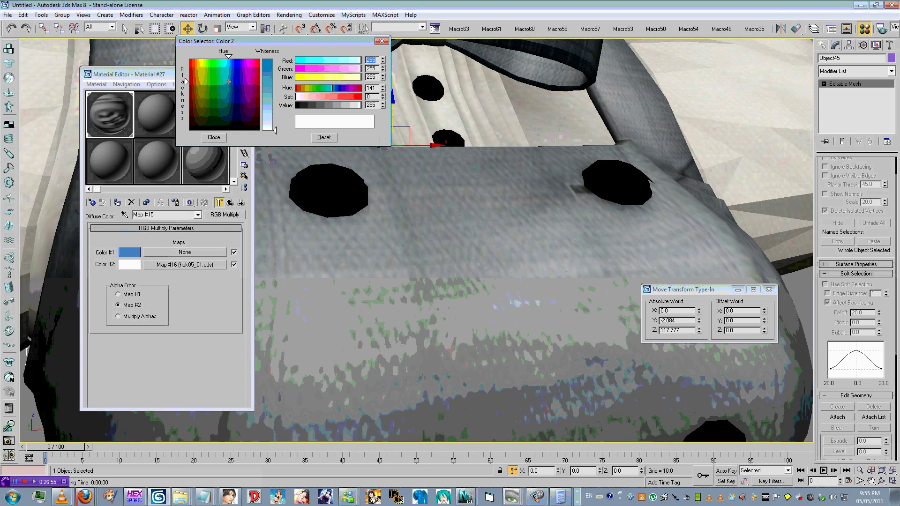
{"action": "left_click_drag", "start_coordinate": [129, 252], "coordinate": [129, 265]}
{"action": "left_click", "coordinate": [324, 138]}
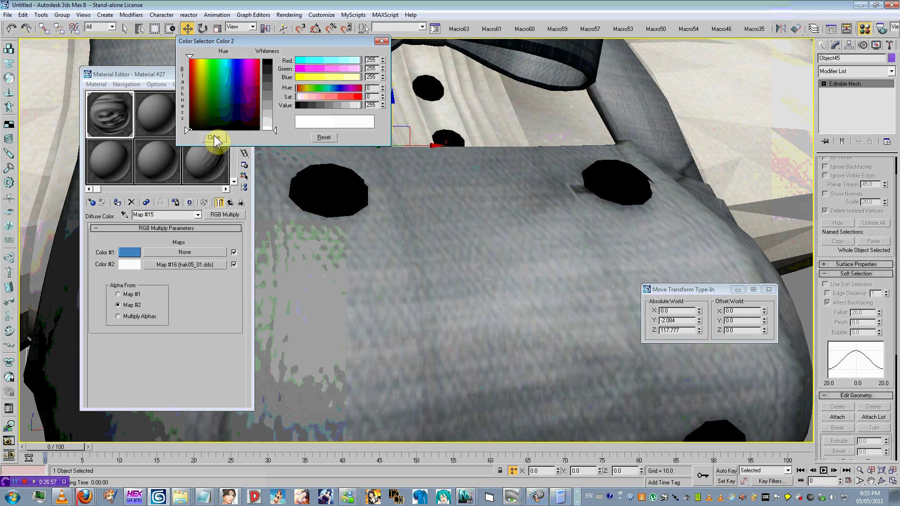
{"action": "left_click", "coordinate": [214, 137]}
Set the alpha source to Multiply Alphas, then cut the hak05_01.dds bitmap from the Color #2 slot and paste it back.
{"action": "left_click", "coordinate": [124, 316]}
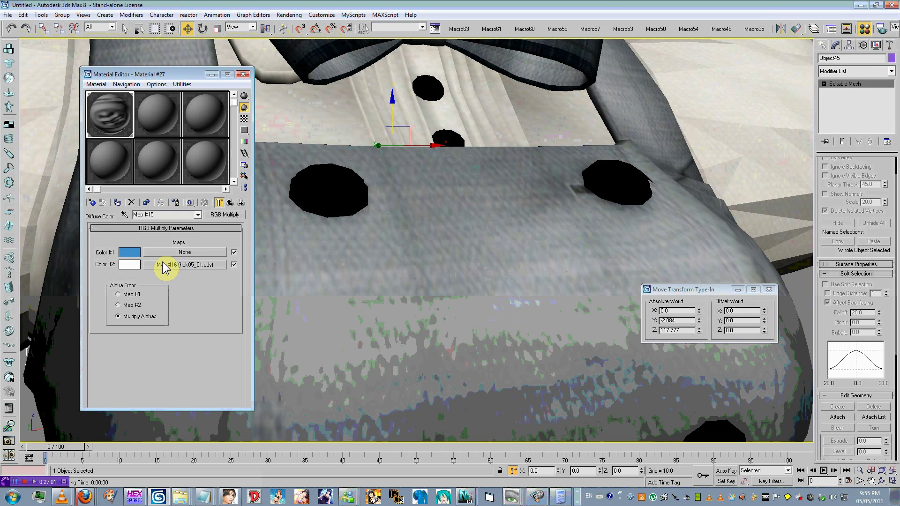
{"action": "right_click", "coordinate": [168, 267]}
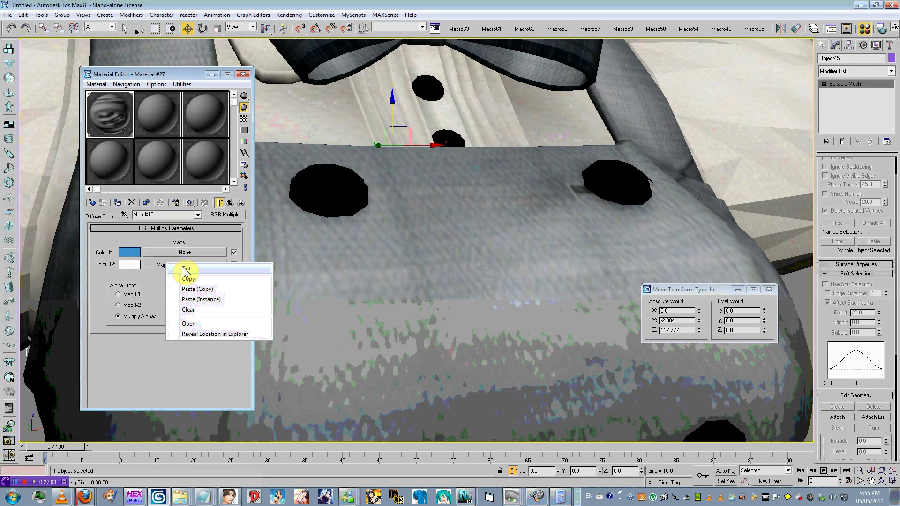
{"action": "left_click", "coordinate": [187, 270]}
{"action": "left_click", "coordinate": [186, 265]}
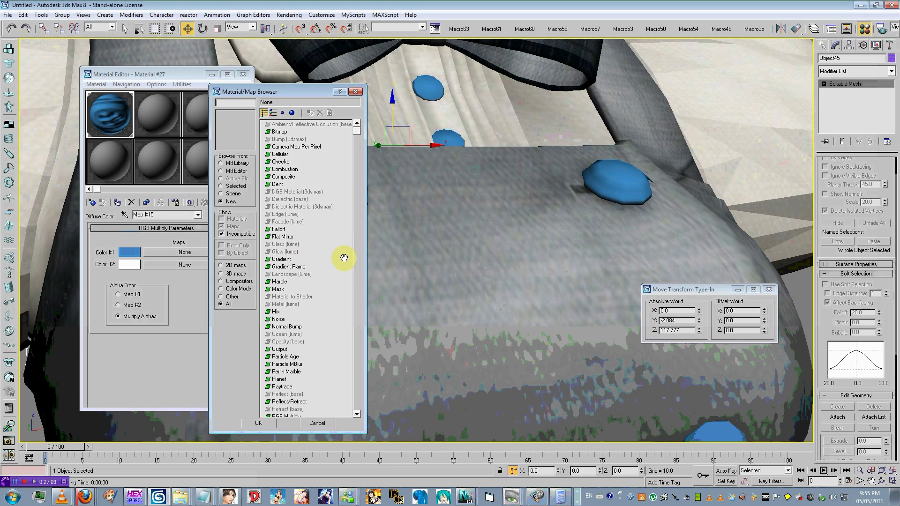
{"action": "scroll", "coordinate": [344, 257], "scroll_direction": "down", "scroll_amount": 1}
{"action": "left_click", "coordinate": [316, 423]}
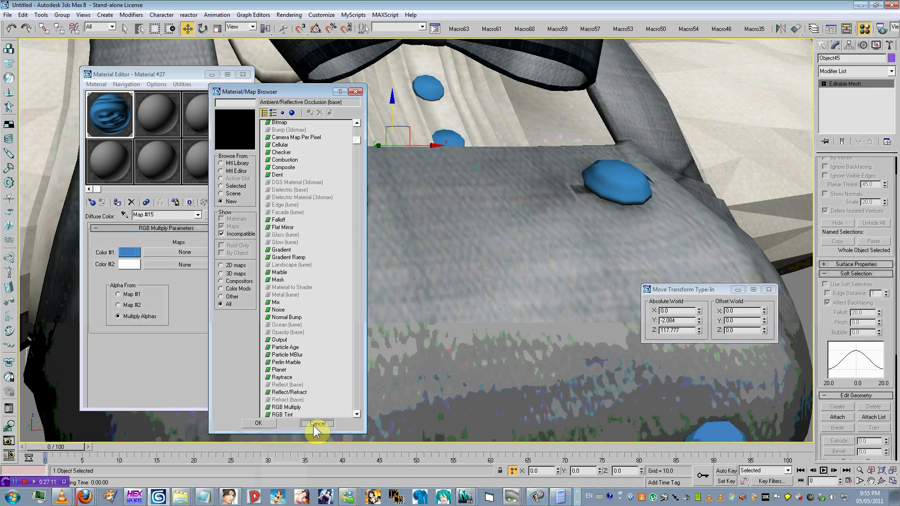
{"action": "right_click", "coordinate": [201, 266]}
{"action": "left_click", "coordinate": [206, 266]}
Set the Color #2 bitmap's Output Amount to 0.0 and take the RGB Multiply map's alpha from Map #1.
{"action": "left_click", "coordinate": [192, 265]}
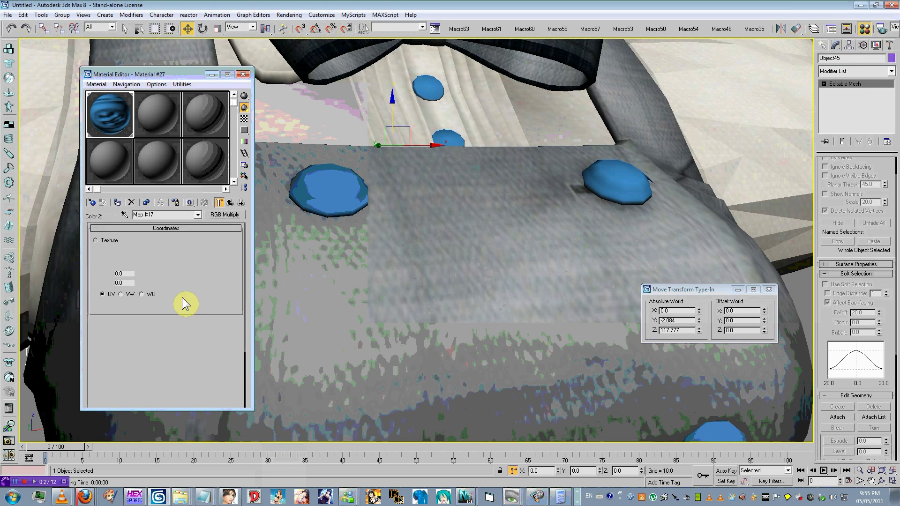
{"action": "scroll", "coordinate": [161, 292], "scroll_direction": "down", "scroll_amount": 5}
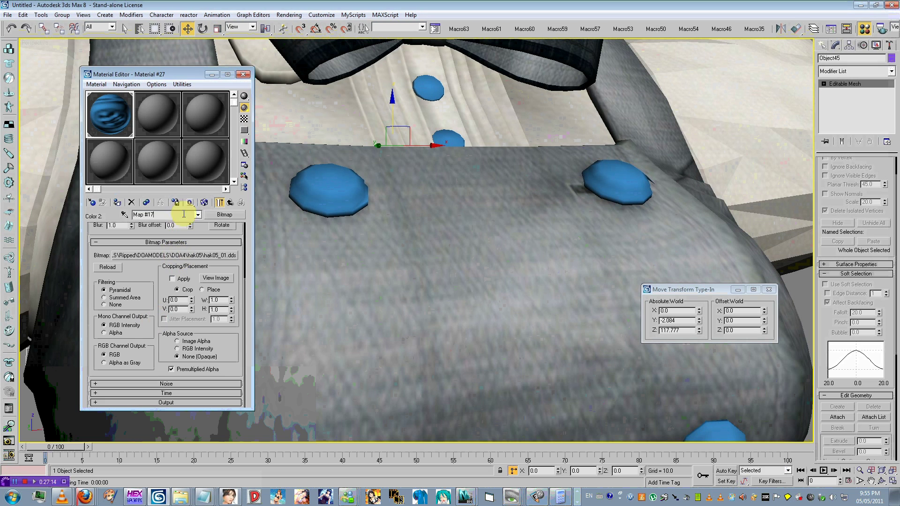
{"action": "key", "text": "Up"}
{"action": "left_click", "coordinate": [194, 265]}
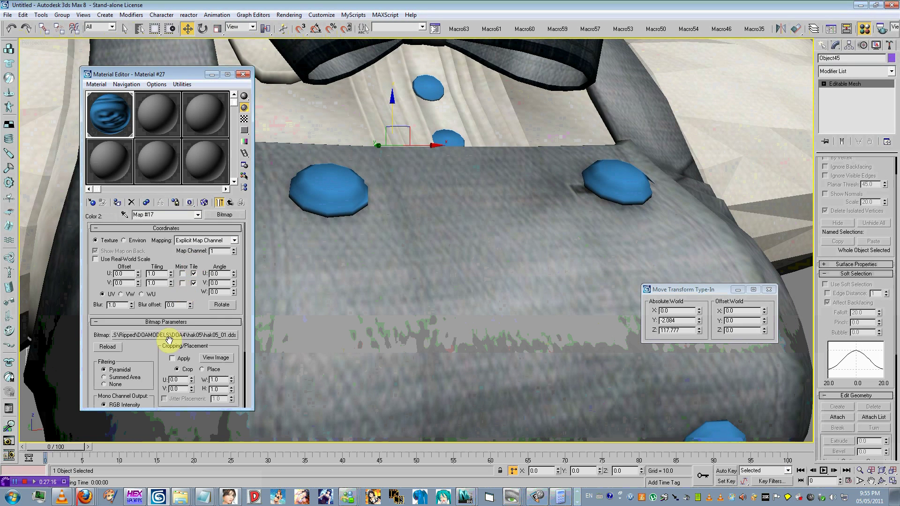
{"action": "scroll", "coordinate": [177, 288], "scroll_direction": "down", "scroll_amount": 5}
{"action": "left_click", "coordinate": [165, 401]}
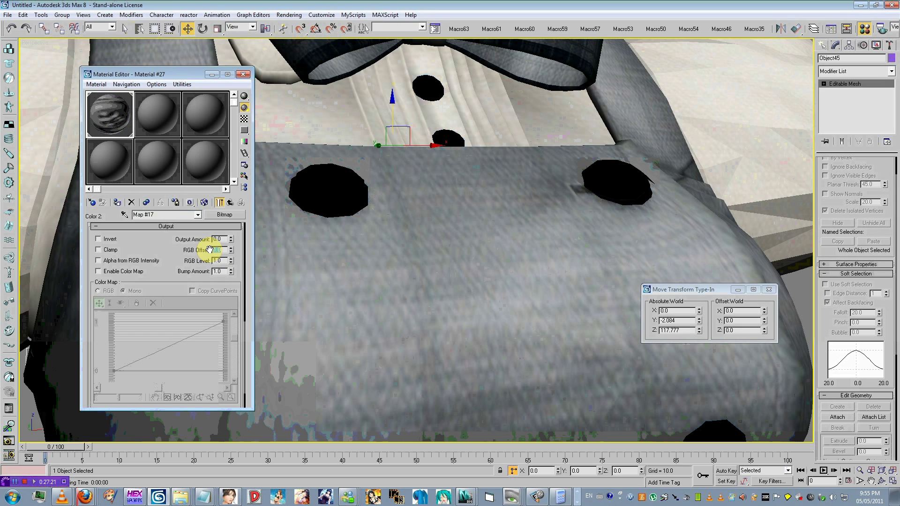
{"action": "key", "text": "Up"}
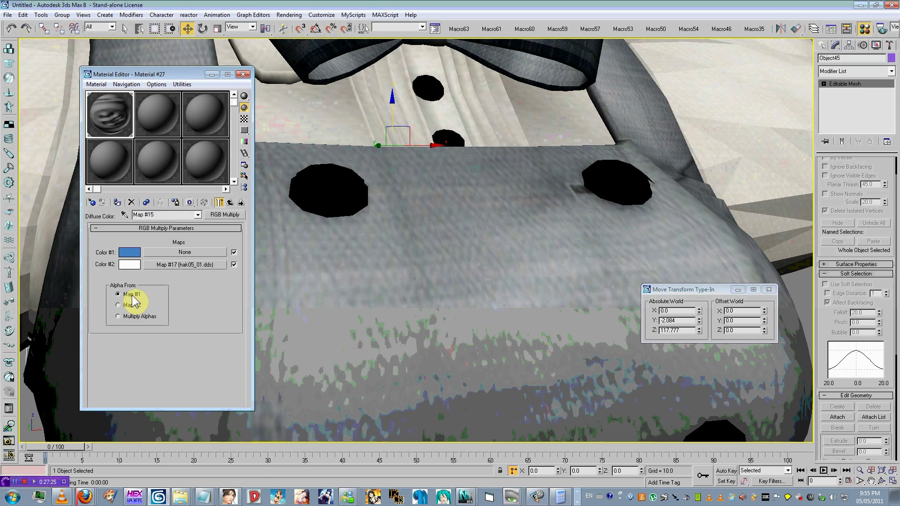
Invert the output of the Color #2 bitmap and brighten Color #1 of the RGB Multiply map to light blue.
{"action": "left_click", "coordinate": [143, 264]}
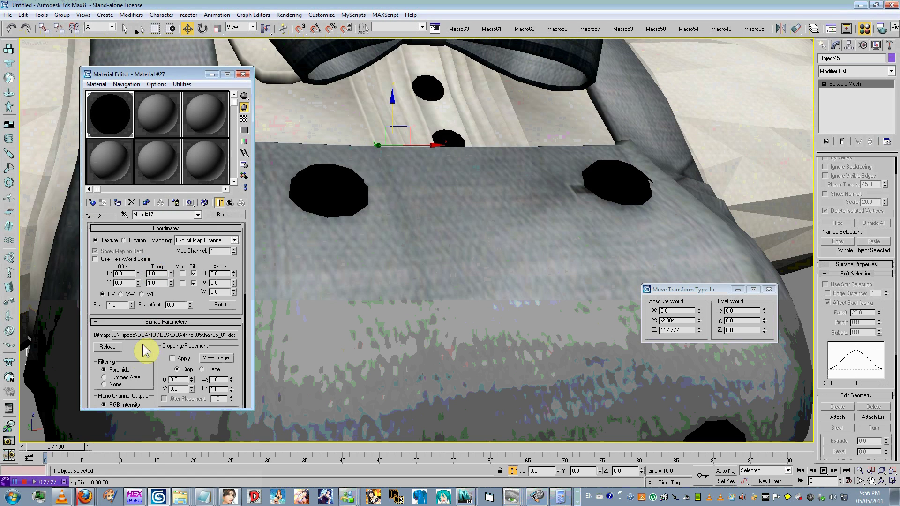
{"action": "scroll", "coordinate": [124, 291], "scroll_direction": "down", "scroll_amount": 8}
{"action": "left_click", "coordinate": [99, 308]}
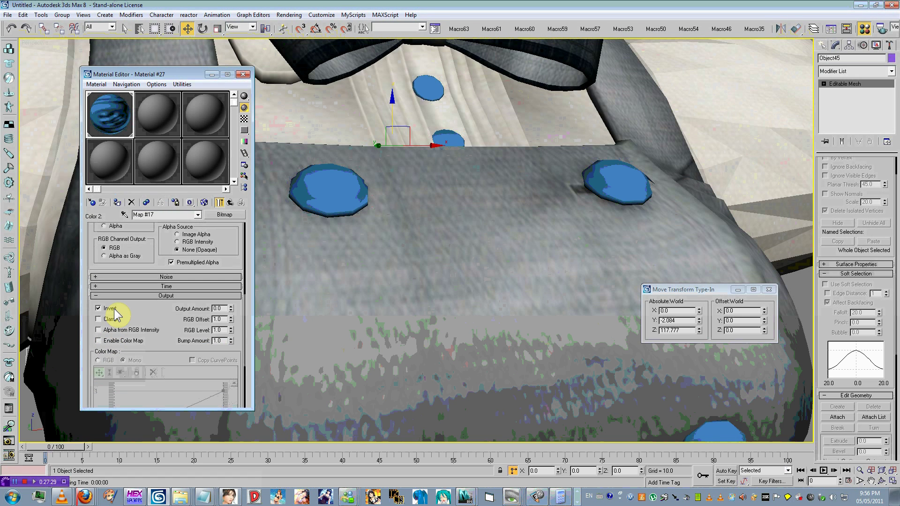
{"action": "left_click", "coordinate": [230, 203]}
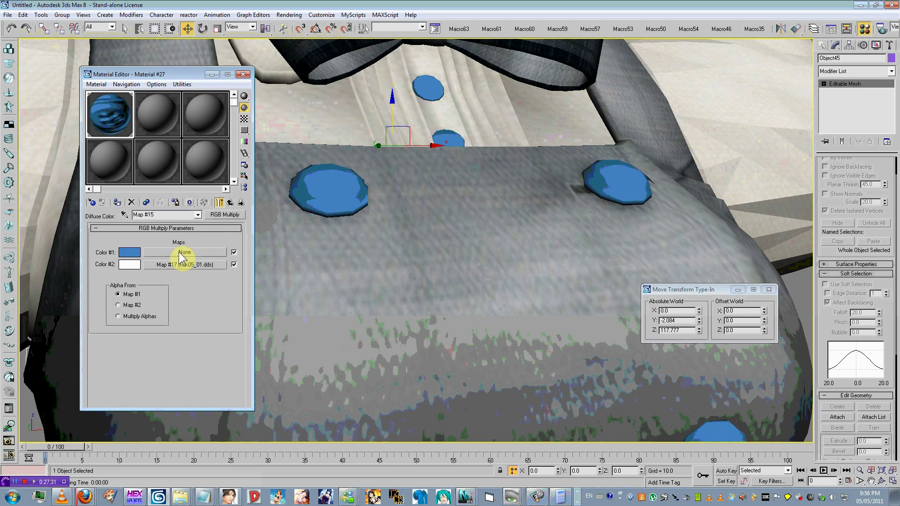
{"action": "left_click", "coordinate": [127, 252]}
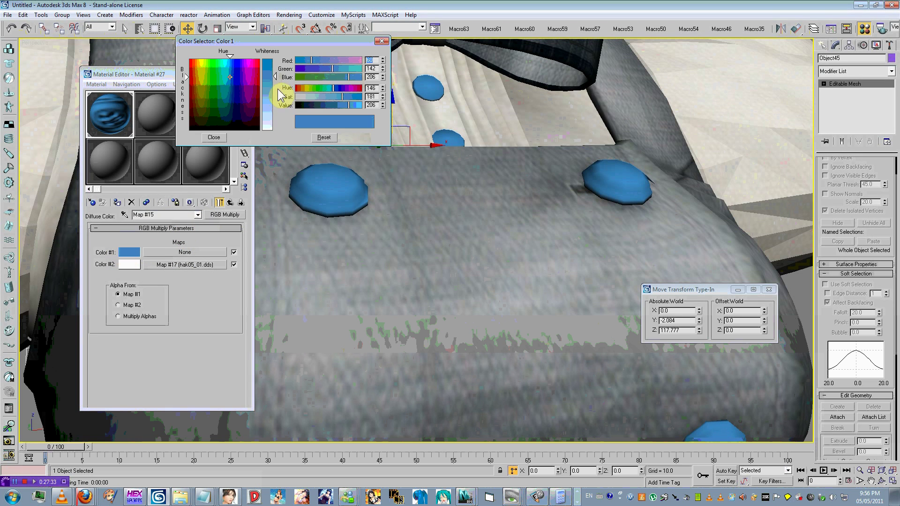
{"action": "left_click", "coordinate": [227, 70]}
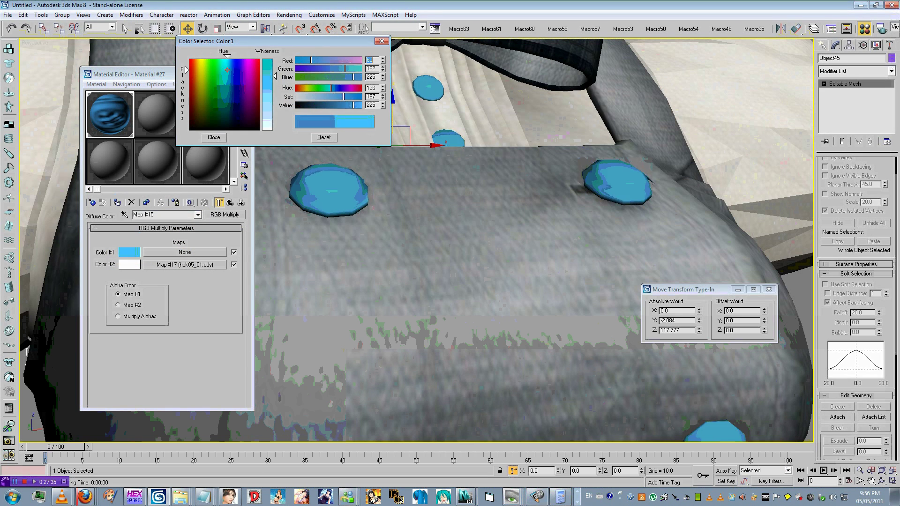
Switch to the hak05 texture folder, preview hak05_02.dds, and return to 3ds Max.
{"action": "key", "text": "alt+Tab"}
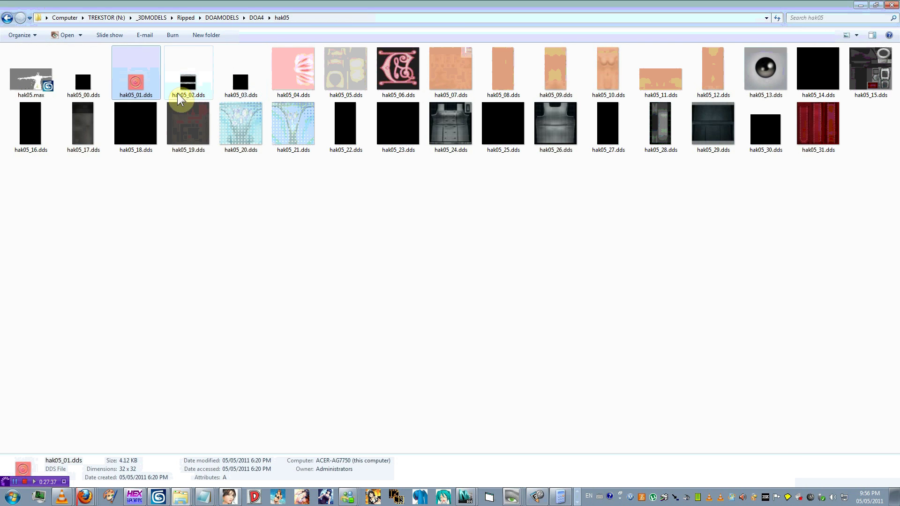
{"action": "double_click", "coordinate": [178, 93]}
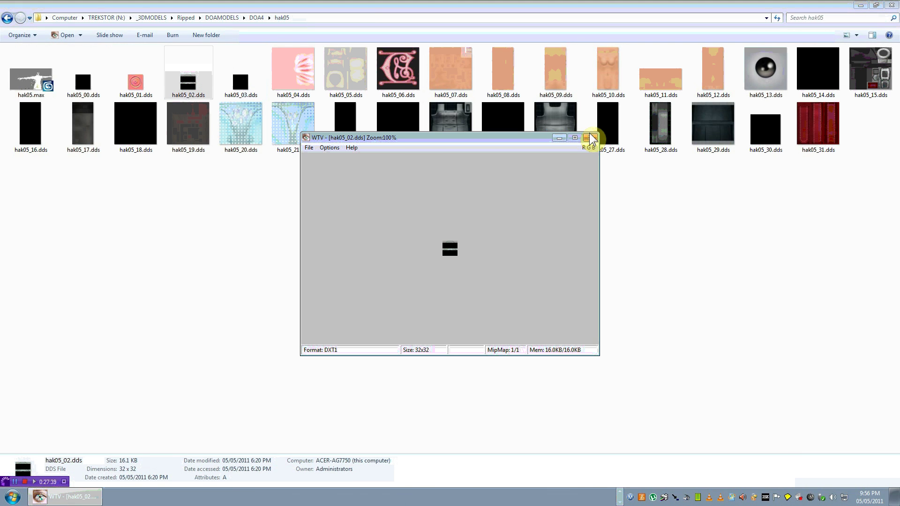
{"action": "left_click", "coordinate": [591, 137]}
{"action": "key", "text": "alt+Tab"}
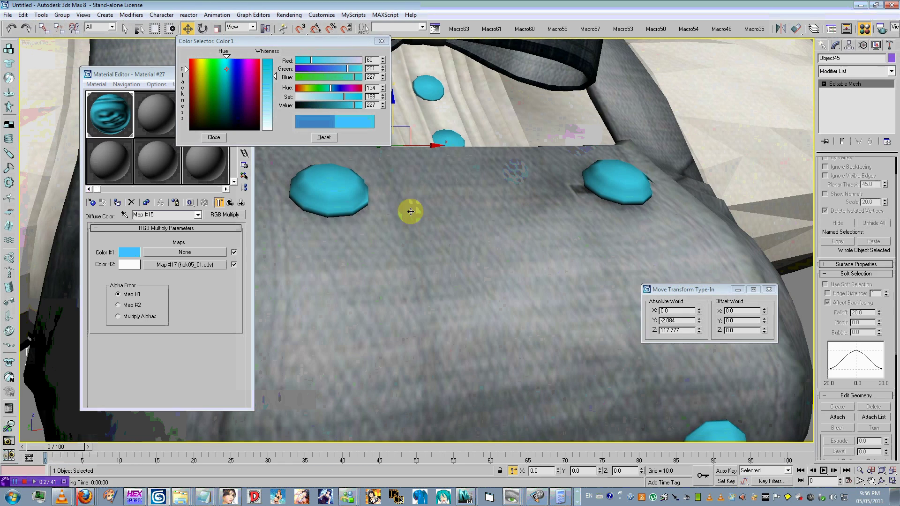
Set Color #1 of the RGB Multiply map to a pale cream with red 220, green 218 and blue 202.
{"action": "mouse_move", "coordinate": [201, 77]}
{"action": "left_mouse_down"}
{"action": "mouse_move", "coordinate": [236, 75]}
{"action": "mouse_move", "coordinate": [227, 71]}
{"action": "mouse_move", "coordinate": [226, 103]}
{"action": "mouse_move", "coordinate": [231, 81]}
{"action": "left_mouse_up"}
{"action": "left_click", "coordinate": [266, 117]}
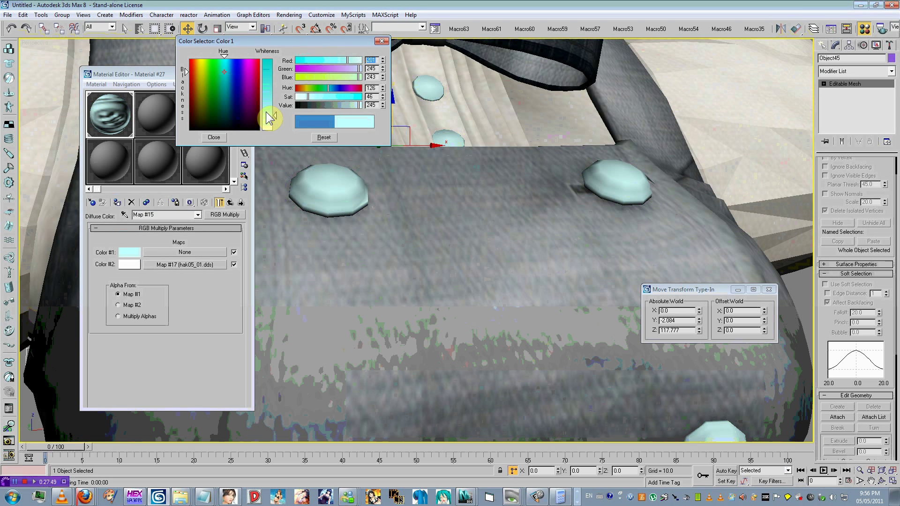
{"action": "left_click", "coordinate": [207, 107]}
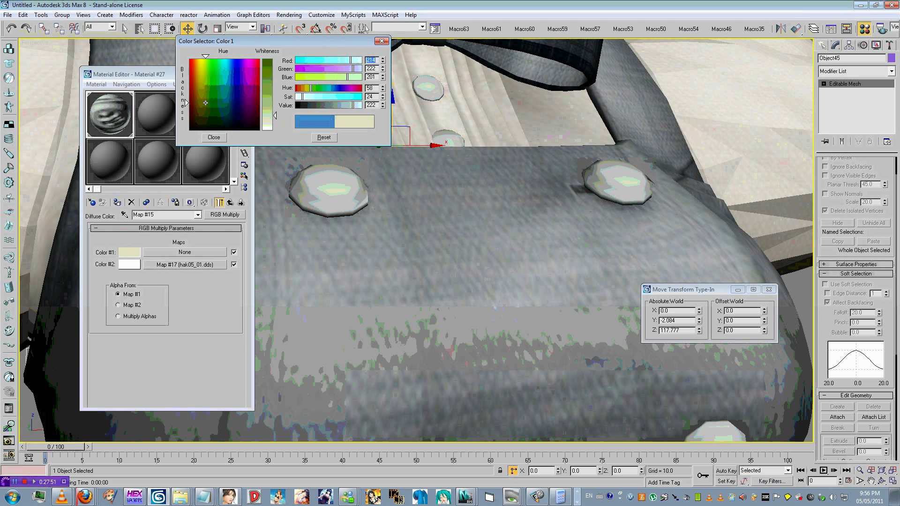
{"action": "left_click_drag", "start_coordinate": [205, 102], "coordinate": [195, 82]}
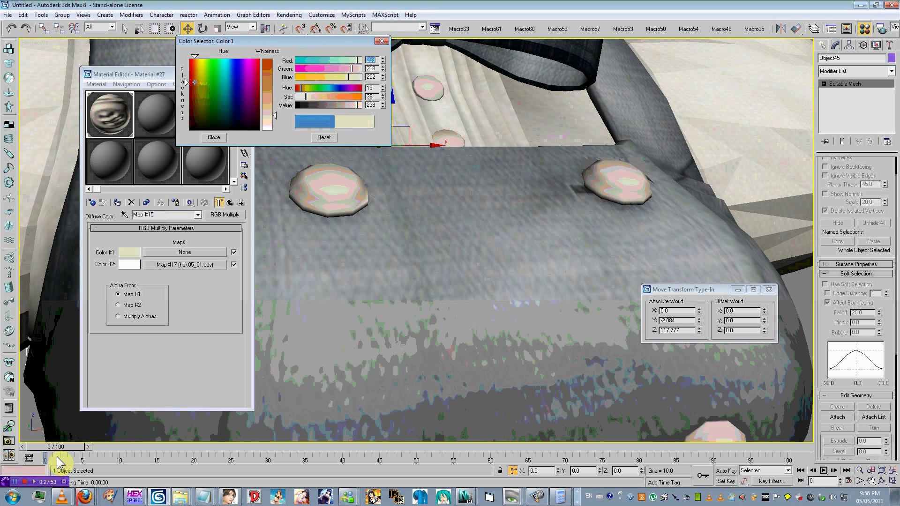
{"action": "left_click", "coordinate": [16, 481]}
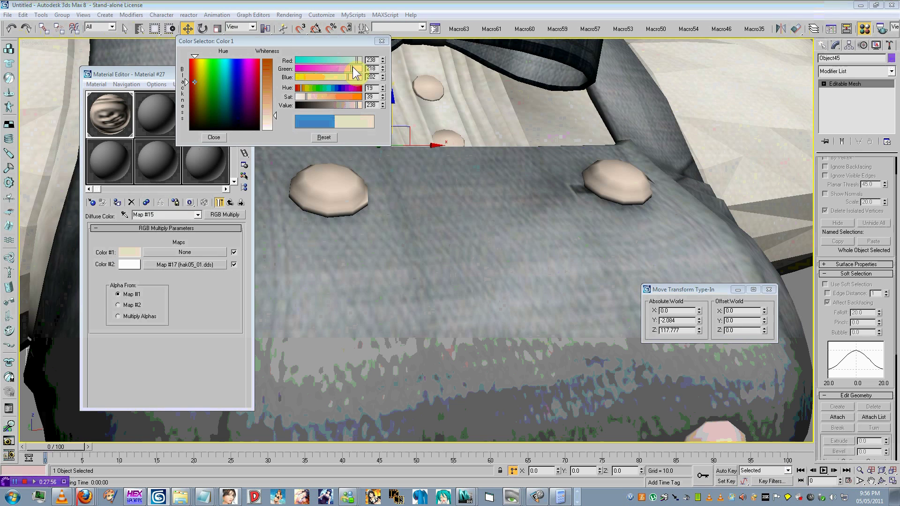
{"action": "left_click", "coordinate": [353, 60]}
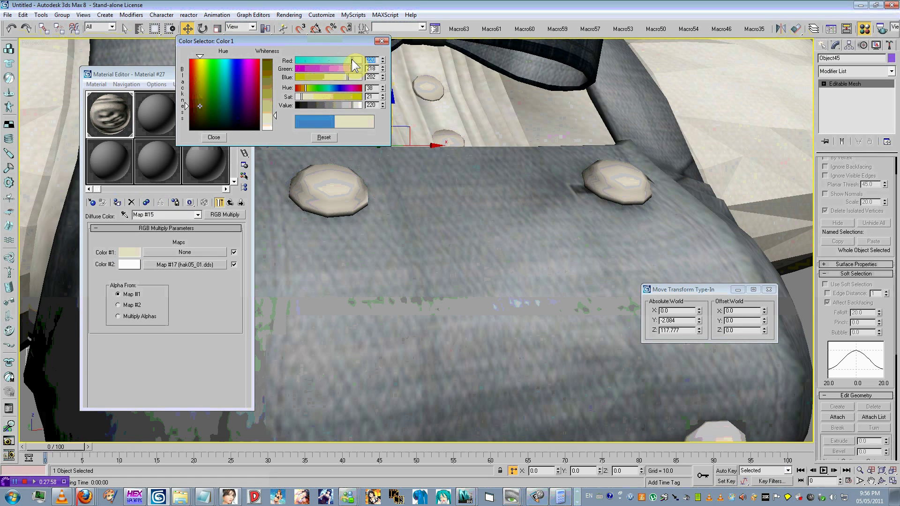
{"action": "left_click", "coordinate": [218, 139]}
Render an angled view of the vest to check the cream buttons and dismiss the rendered image.
{"action": "scroll", "coordinate": [348, 186], "scroll_direction": "down", "scroll_amount": 3}
{"action": "scroll", "coordinate": [348, 187], "scroll_direction": "up", "scroll_amount": 5}
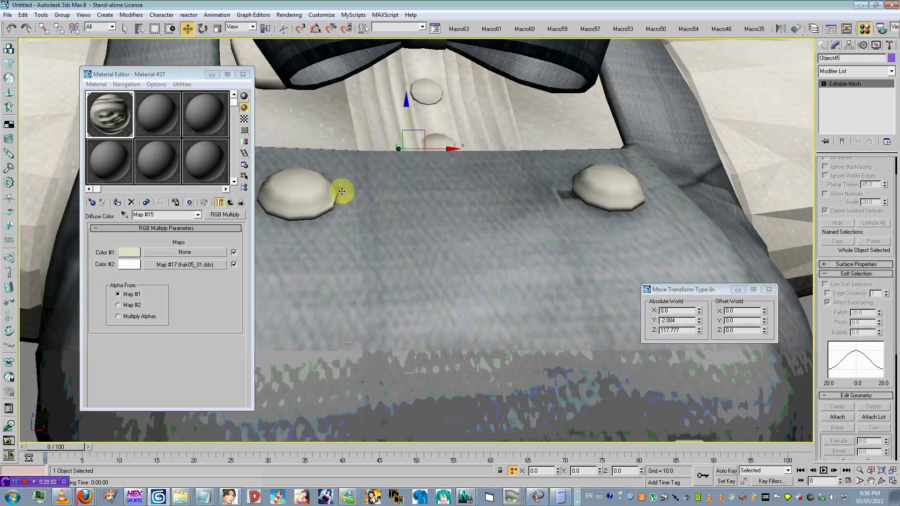
{"action": "key", "text": "shift+q"}
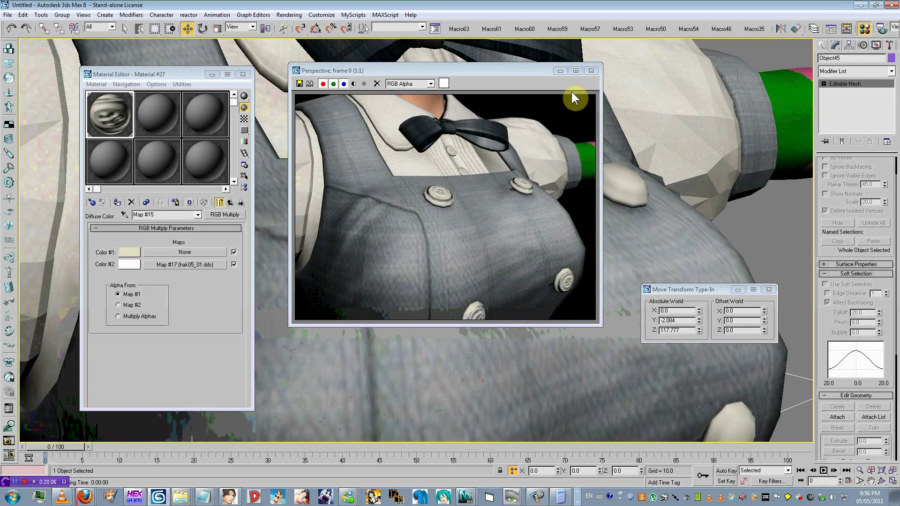
{"action": "left_click", "coordinate": [590, 70]}
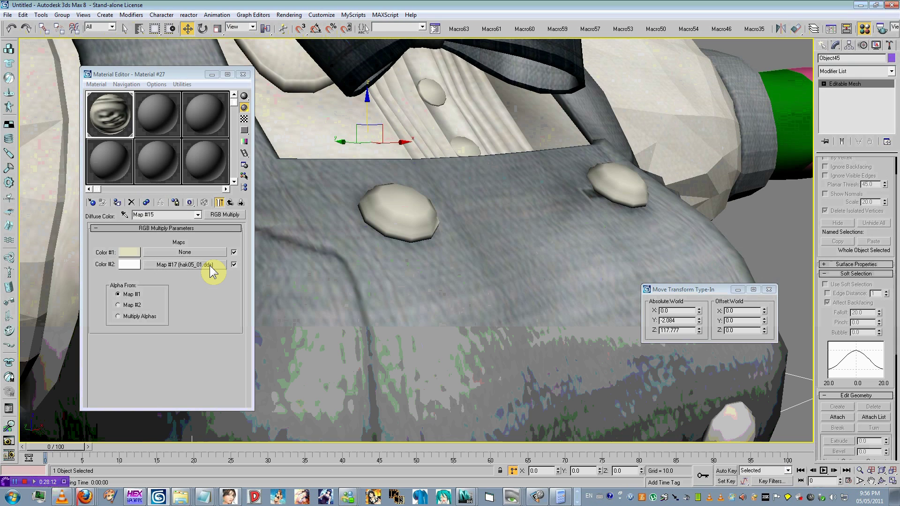
Toggle the inverted output of the Color #2 bitmap to compare the buttons' shading, and close the Material Editor.
{"action": "left_click", "coordinate": [178, 264]}
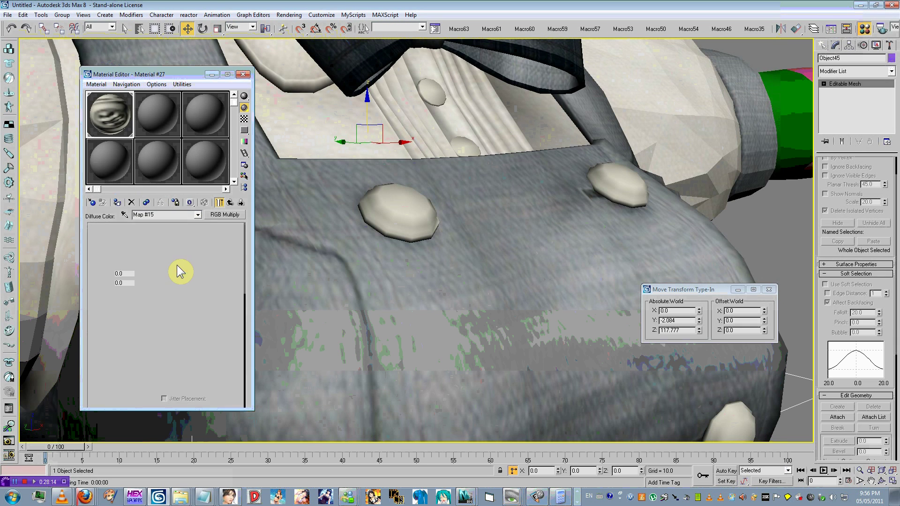
{"action": "scroll", "coordinate": [196, 273], "scroll_direction": "down", "scroll_amount": 3}
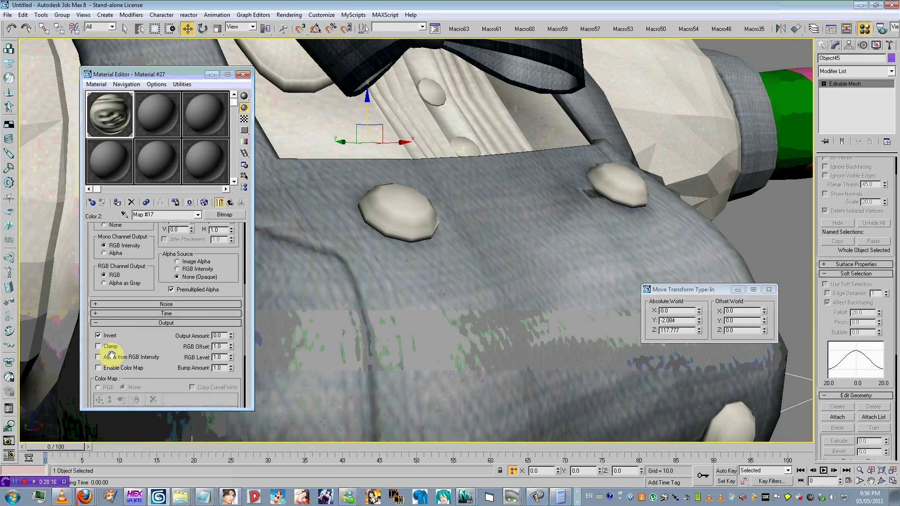
{"action": "left_click", "coordinate": [110, 336]}
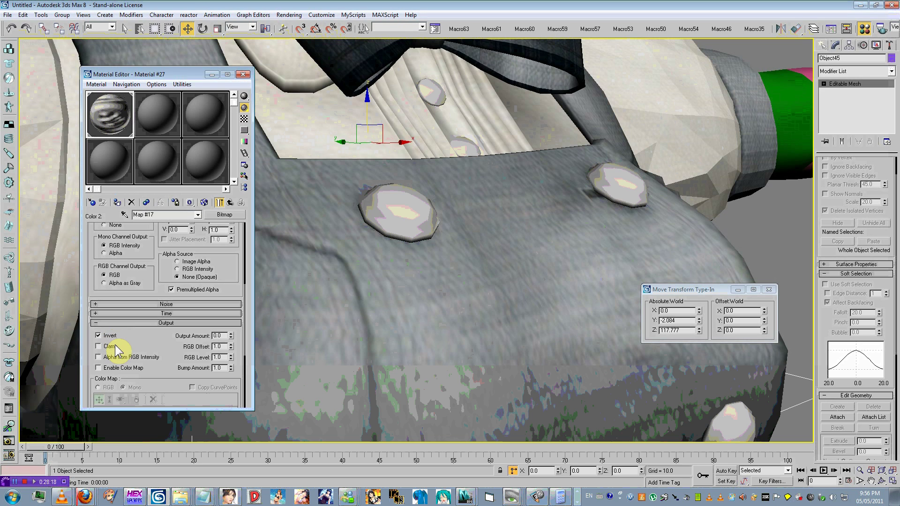
{"action": "scroll", "coordinate": [189, 337], "scroll_direction": "down", "scroll_amount": 5}
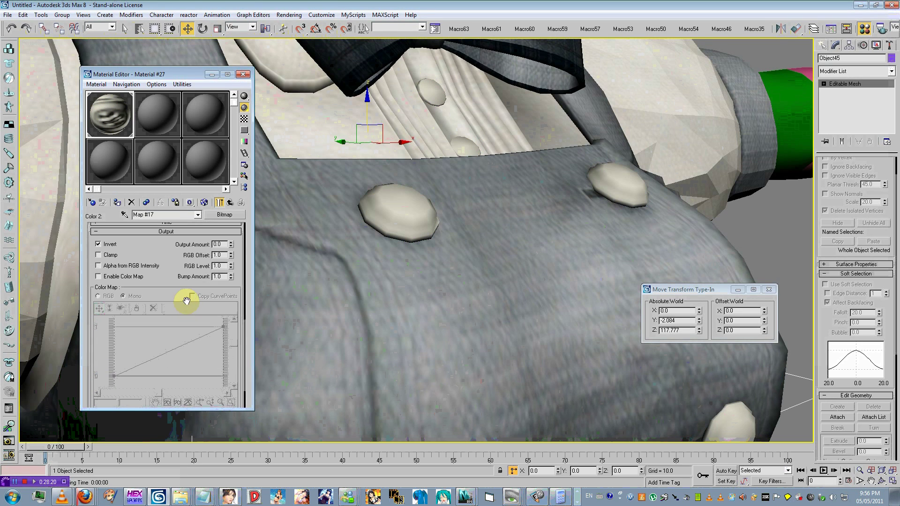
{"action": "scroll", "coordinate": [163, 214], "scroll_direction": "up", "scroll_amount": 2}
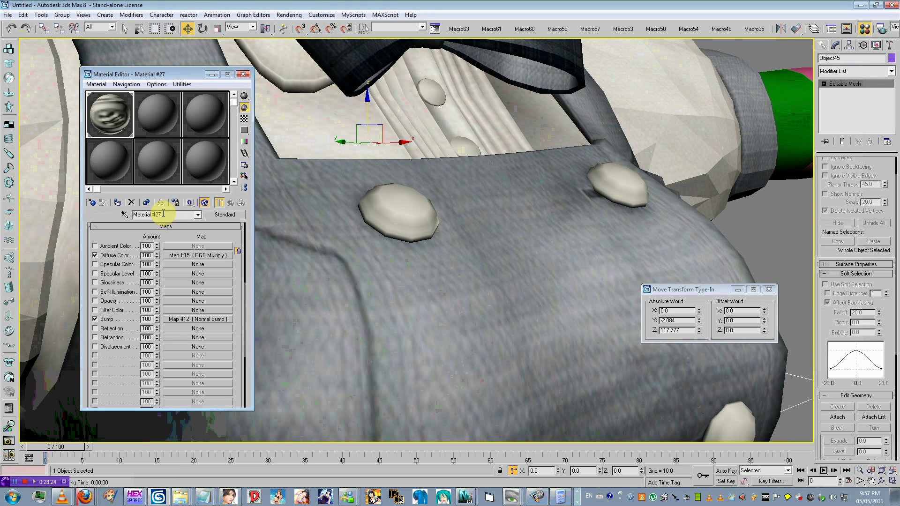
{"action": "left_click", "coordinate": [243, 74]}
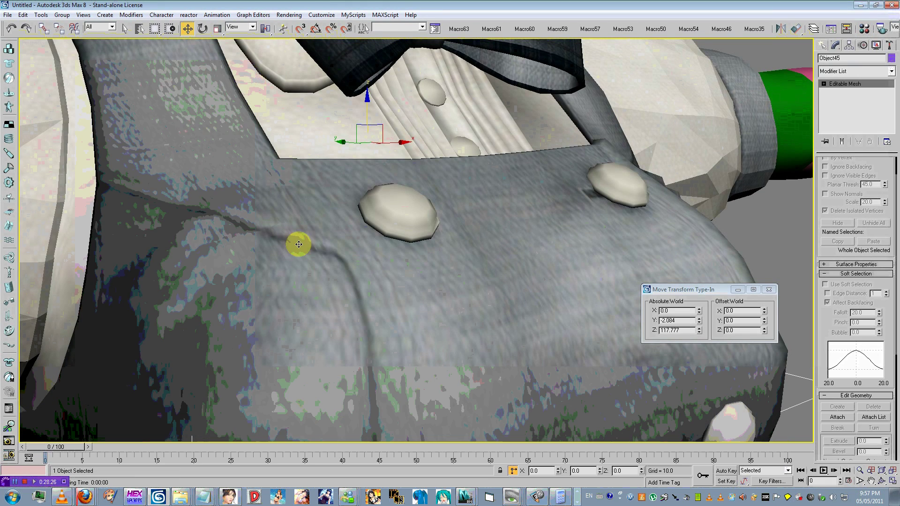
Examine the vest, waist and arm meshes from several angles, with and without edged faces.
{"action": "scroll", "coordinate": [281, 255], "scroll_direction": "down", "scroll_amount": 5}
{"action": "scroll", "coordinate": [253, 267], "scroll_direction": "down", "scroll_amount": 3}
{"action": "left_click", "coordinate": [566, 341]}
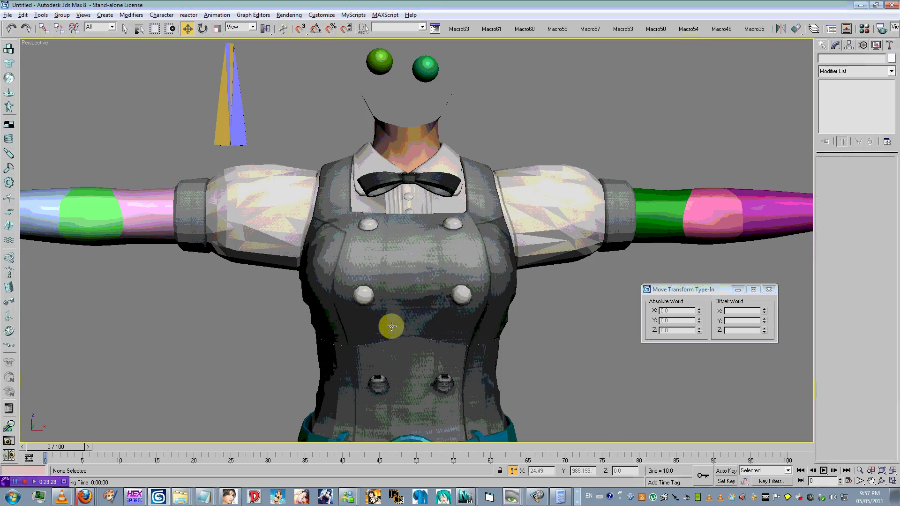
{"action": "scroll", "coordinate": [393, 314], "scroll_direction": "up", "scroll_amount": 3}
{"action": "scroll", "coordinate": [405, 299], "scroll_direction": "up", "scroll_amount": 3}
{"action": "key", "text": "F4"}
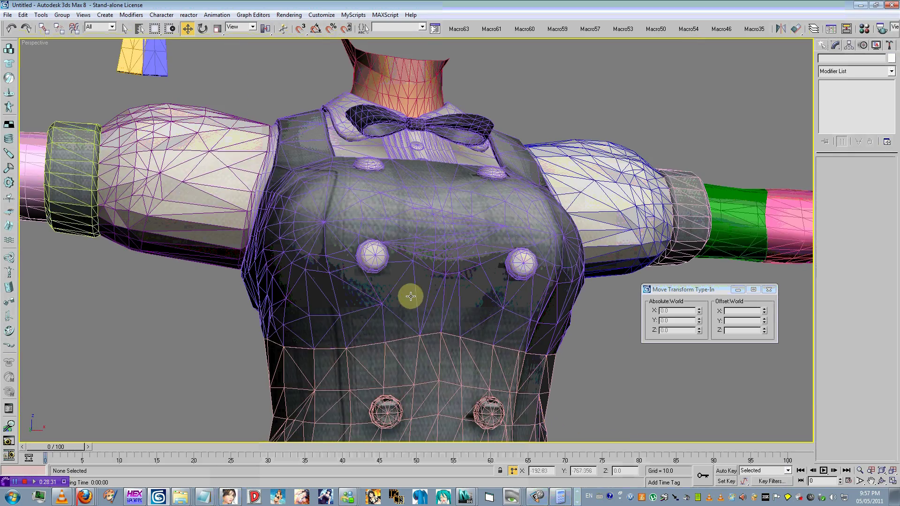
{"action": "scroll", "coordinate": [411, 296], "scroll_direction": "down", "scroll_amount": 6}
{"action": "left_click", "coordinate": [449, 275]}
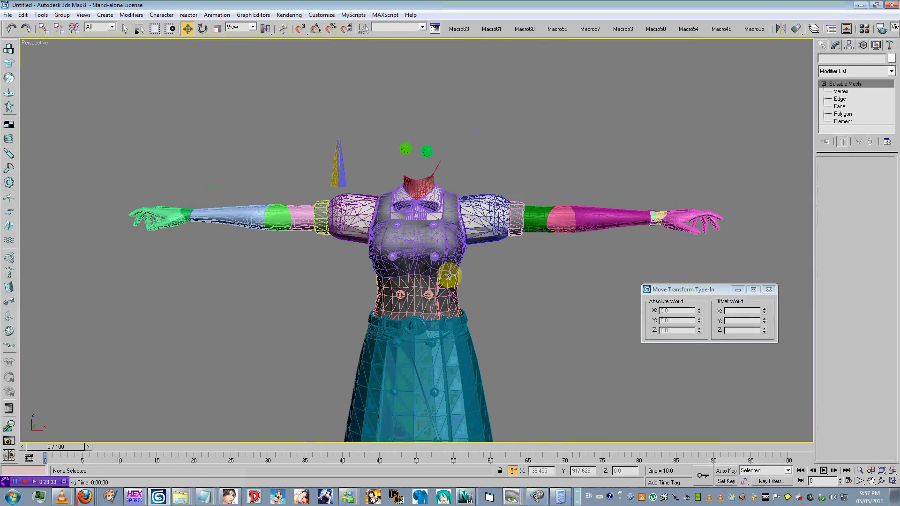
{"action": "scroll", "coordinate": [457, 249], "scroll_direction": "up", "scroll_amount": 5}
{"action": "middle_click_drag", "start_coordinate": [461, 225], "coordinate": [552, 222]}
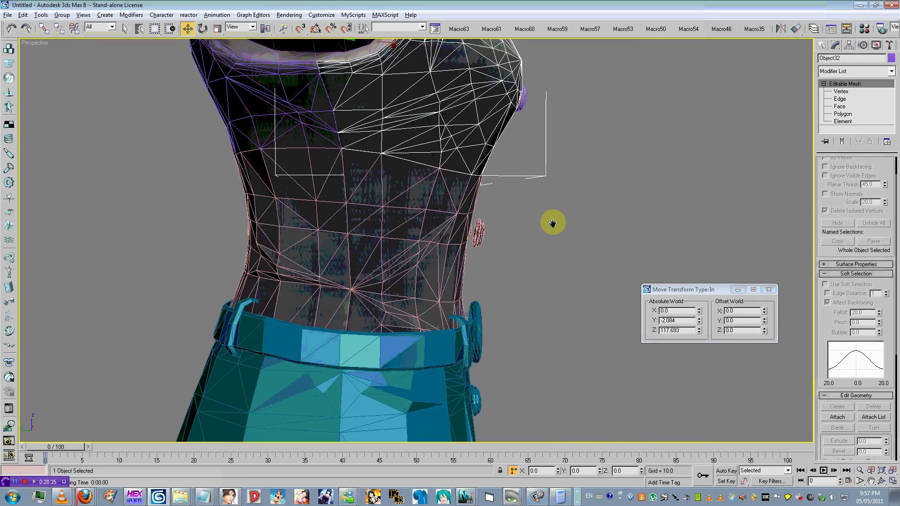
{"action": "scroll", "coordinate": [461, 213], "scroll_direction": "down", "scroll_amount": 5}
{"action": "left_click", "coordinate": [546, 215]}
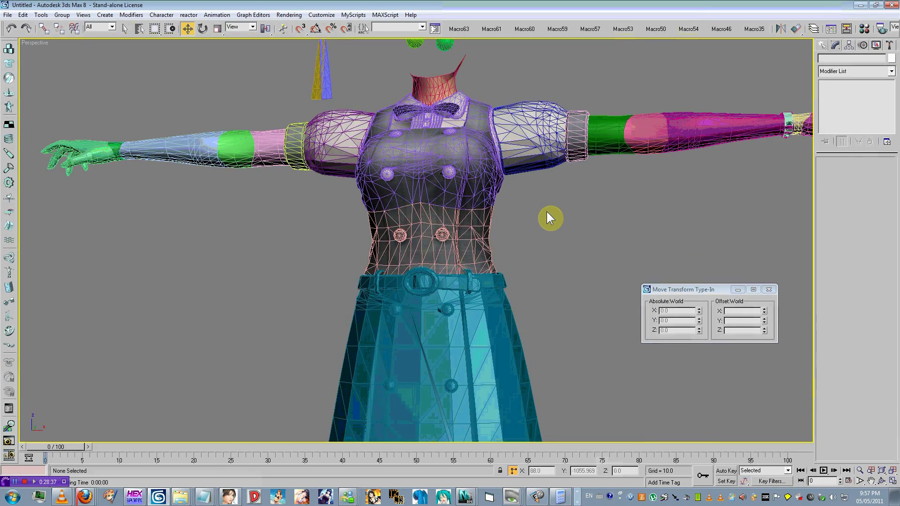
{"action": "key", "text": "F4"}
{"action": "key", "text": "F4"}
{"action": "key", "text": "F4"}
{"action": "middle_click_drag", "start_coordinate": [508, 219], "coordinate": [573, 275]}
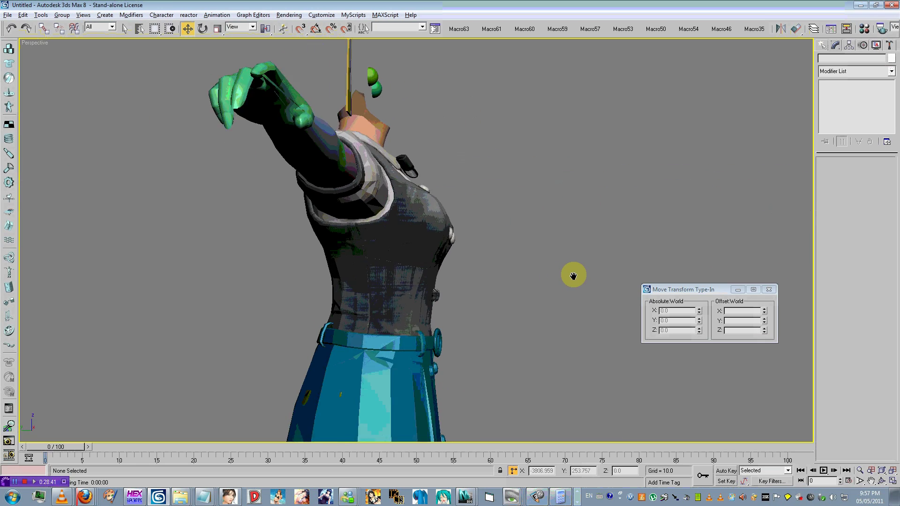
{"action": "scroll", "coordinate": [573, 275], "scroll_direction": "up", "scroll_amount": 6}
{"action": "left_click", "coordinate": [454, 279]}
{"action": "key", "text": "alt+a"}
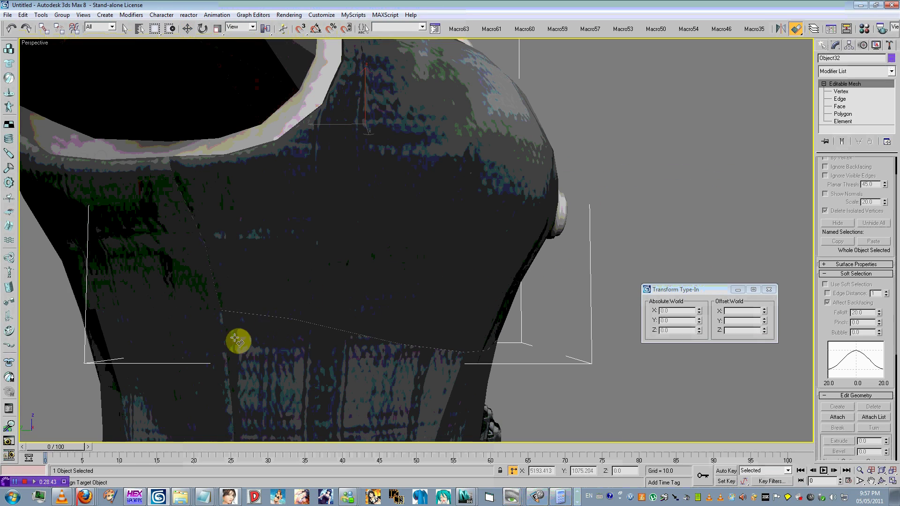
{"action": "left_click", "coordinate": [236, 341]}
{"action": "left_click", "coordinate": [286, 177]}
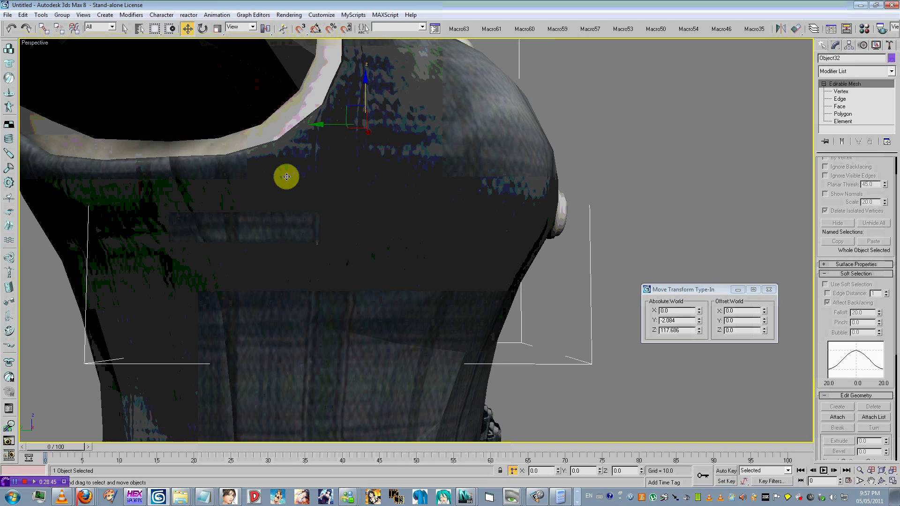
Render an angled perspective view of the upper body to check the vest and buttons, and dismiss the rendered image.
{"action": "middle_click_drag", "start_coordinate": [385, 254], "coordinate": [307, 274], "text": "alt"}
{"action": "scroll", "coordinate": [307, 273], "scroll_direction": "down", "scroll_amount": 6}
{"action": "left_click", "coordinate": [487, 265]}
{"action": "scroll", "coordinate": [368, 257], "scroll_direction": "up", "scroll_amount": 2}
{"action": "middle_click_drag", "start_coordinate": [367, 257], "coordinate": [372, 314], "text": "alt"}
{"action": "scroll", "coordinate": [371, 259], "scroll_direction": "up", "scroll_amount": 3}
{"action": "scroll", "coordinate": [372, 259], "scroll_direction": "down", "scroll_amount": 6}
{"action": "scroll", "coordinate": [372, 314], "scroll_direction": "up", "scroll_amount": 3}
{"action": "key", "text": "F9"}
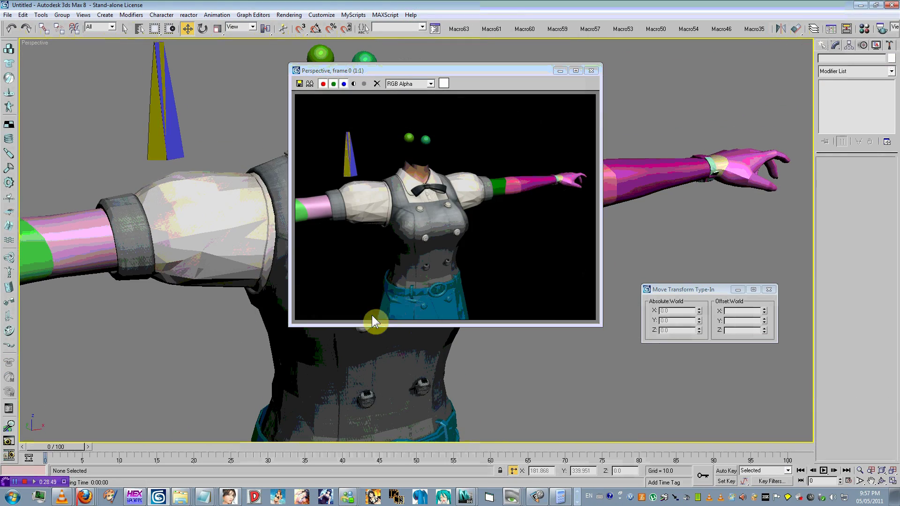
{"action": "left_click", "coordinate": [591, 70]}
Preview hak05_12.dds in the hak05 texture folder and apply it to the upper-arm segment of the character in 3ds Max.
{"action": "scroll", "coordinate": [328, 231], "scroll_direction": "down", "scroll_amount": 5}
{"action": "middle_click_drag", "start_coordinate": [311, 221], "coordinate": [376, 203]}
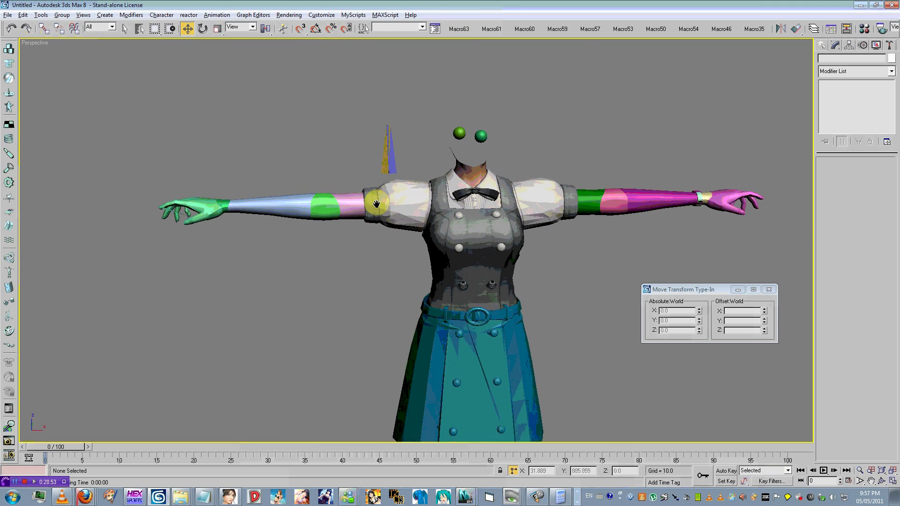
{"action": "scroll", "coordinate": [338, 202], "scroll_direction": "up", "scroll_amount": 3}
{"action": "middle_click_drag", "start_coordinate": [312, 196], "coordinate": [424, 248]}
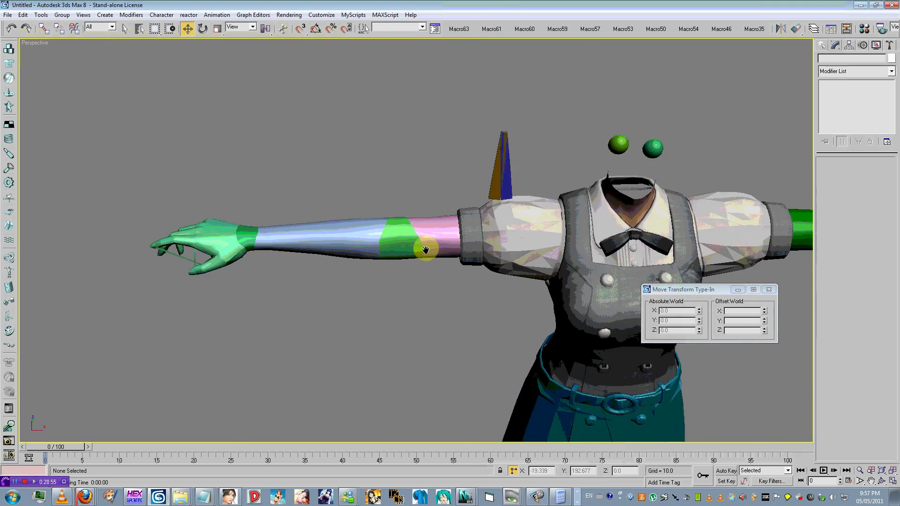
{"action": "key", "text": "alt+Tab"}
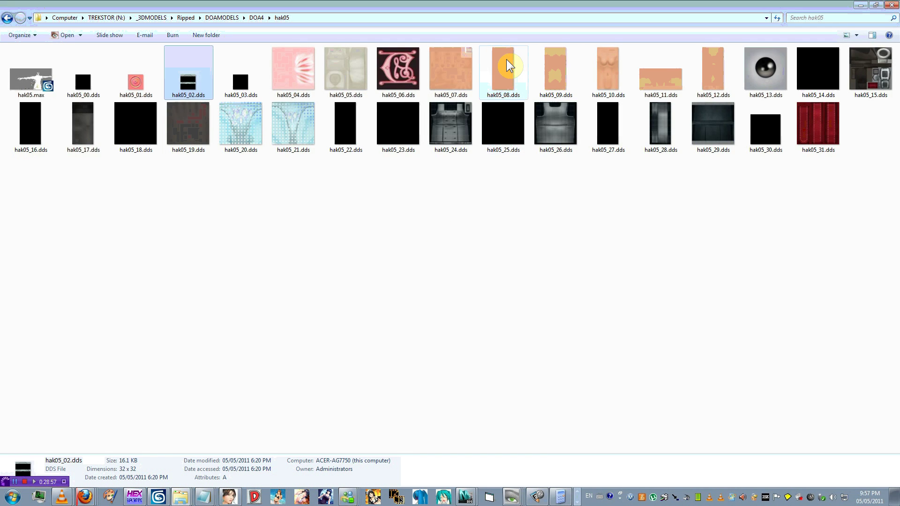
{"action": "double_click", "coordinate": [703, 66]}
{"action": "left_click", "coordinate": [591, 114]}
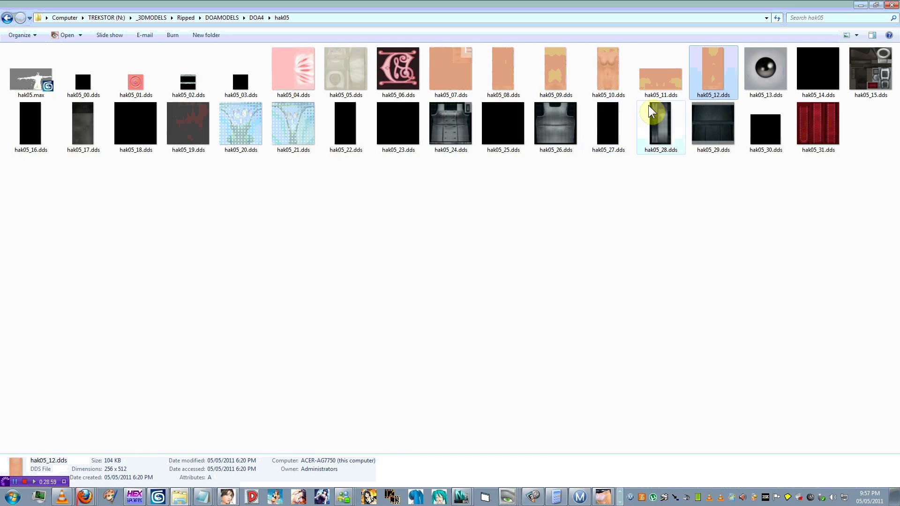
{"action": "left_click", "coordinate": [158, 495]}
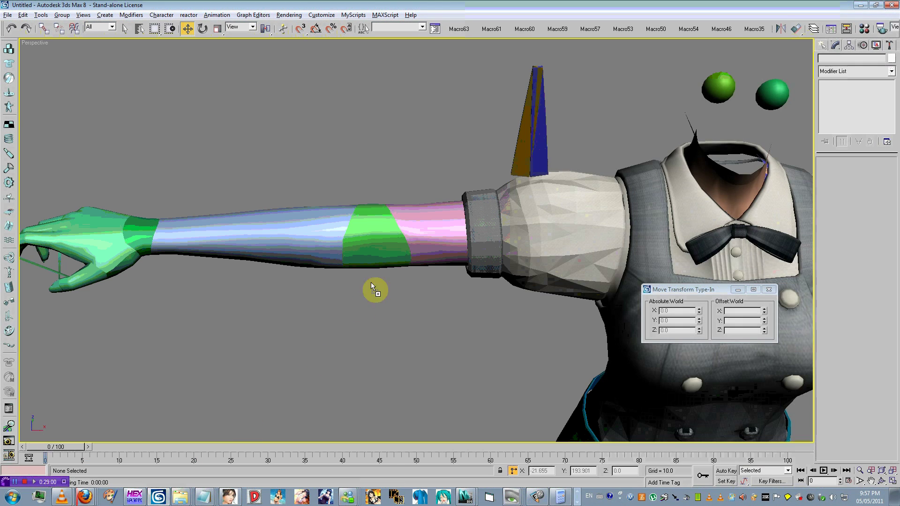
Sample the skin material from the textured upper arm in the Material Editor and assign it to the adjoining green elbow segment.
{"action": "key", "text": "m"}
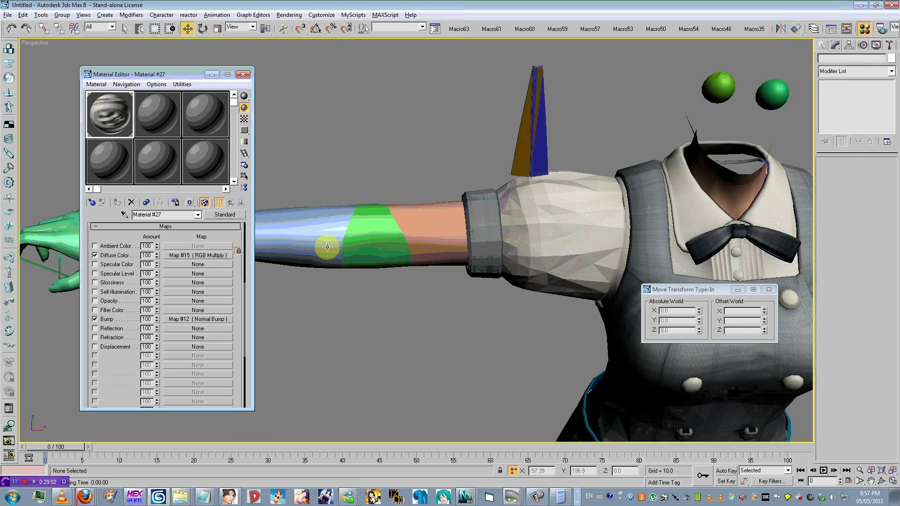
{"action": "left_click", "coordinate": [124, 214]}
{"action": "middle_click_drag", "start_coordinate": [277, 211], "coordinate": [346, 226]}
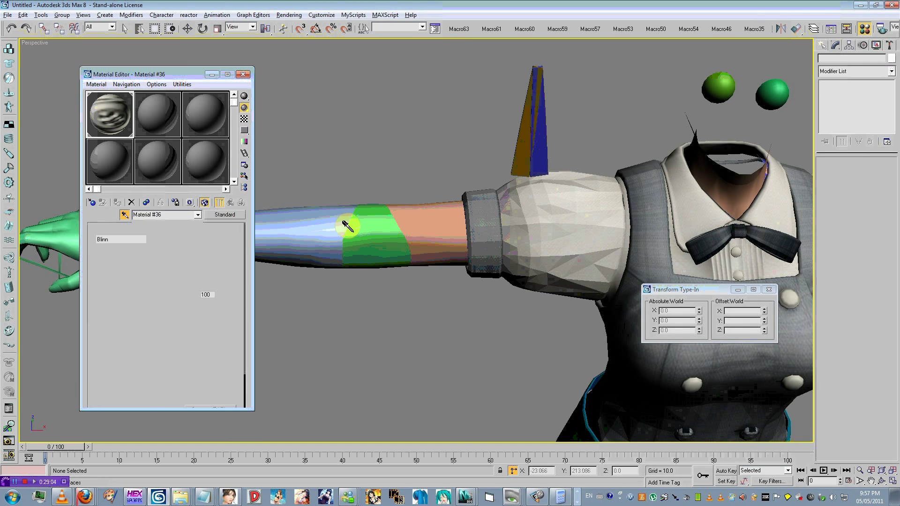
{"action": "left_click_drag", "start_coordinate": [234, 214], "coordinate": [454, 238]}
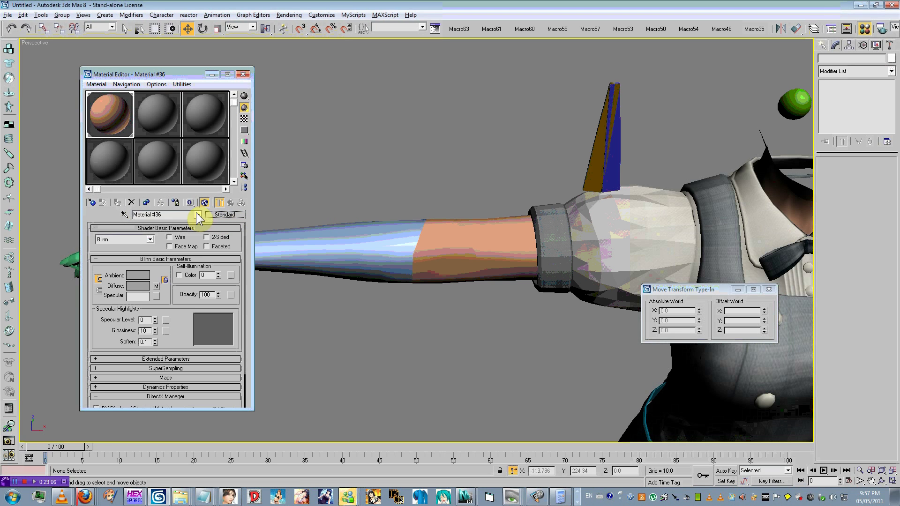
Assign the sampled skin material to the forearm and wrist segments of the same arm.
{"action": "middle_click_drag", "start_coordinate": [282, 227], "coordinate": [368, 241]}
{"action": "scroll", "coordinate": [368, 240], "scroll_direction": "up", "scroll_amount": 2}
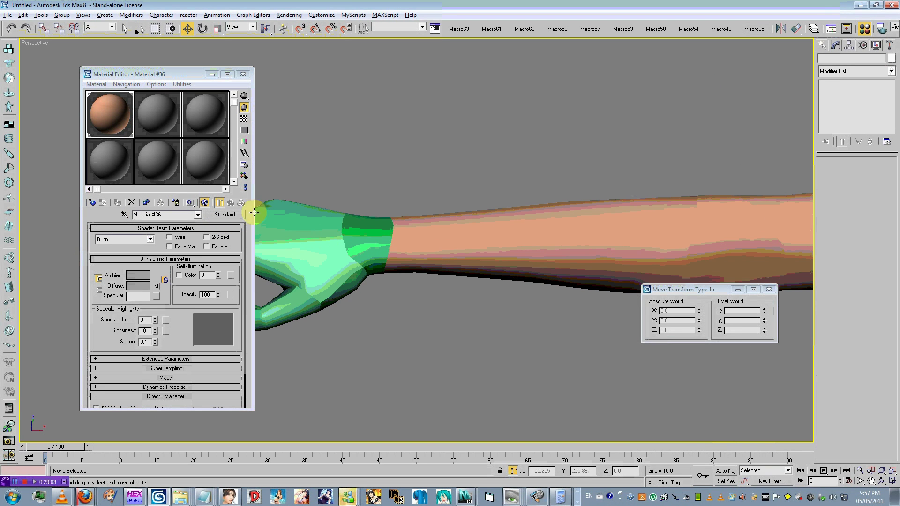
{"action": "left_click_drag", "start_coordinate": [234, 217], "coordinate": [374, 237]}
{"action": "middle_click_drag", "start_coordinate": [322, 261], "coordinate": [342, 272], "text": "alt"}
{"action": "middle_click_drag", "start_coordinate": [342, 271], "coordinate": [461, 243]}
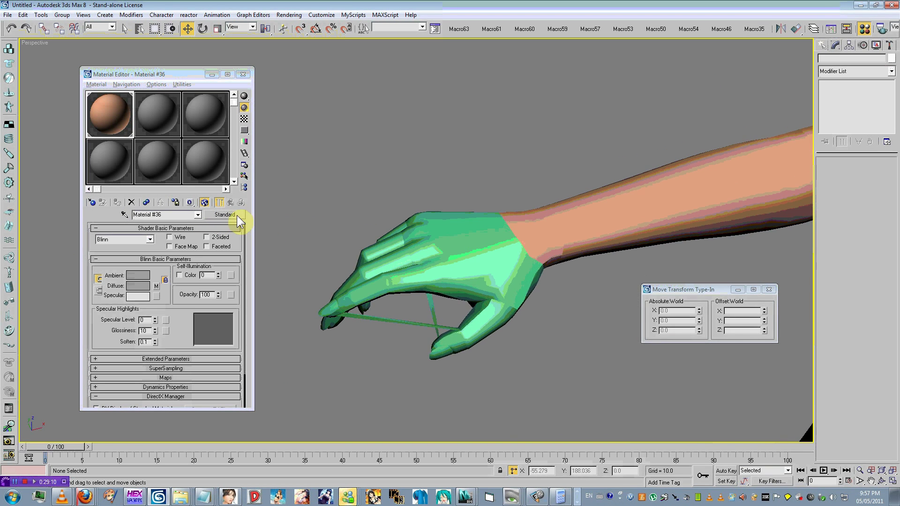
{"action": "left_click_drag", "start_coordinate": [235, 216], "coordinate": [558, 222]}
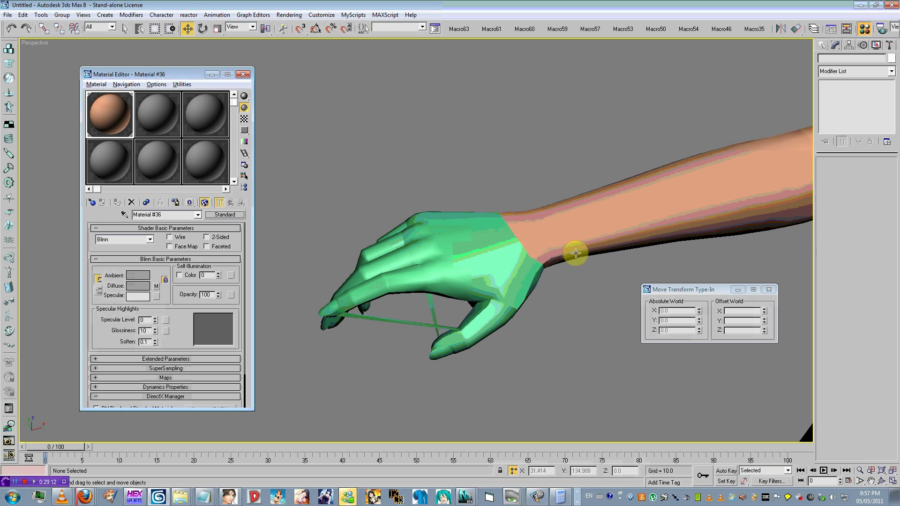
Assign the same skin material to the bare segments of the opposite arm, from the upper arm towards the wrist.
{"action": "middle_click_drag", "start_coordinate": [571, 247], "coordinate": [393, 192], "text": "alt"}
{"action": "scroll", "coordinate": [564, 160], "scroll_direction": "down", "scroll_amount": 2}
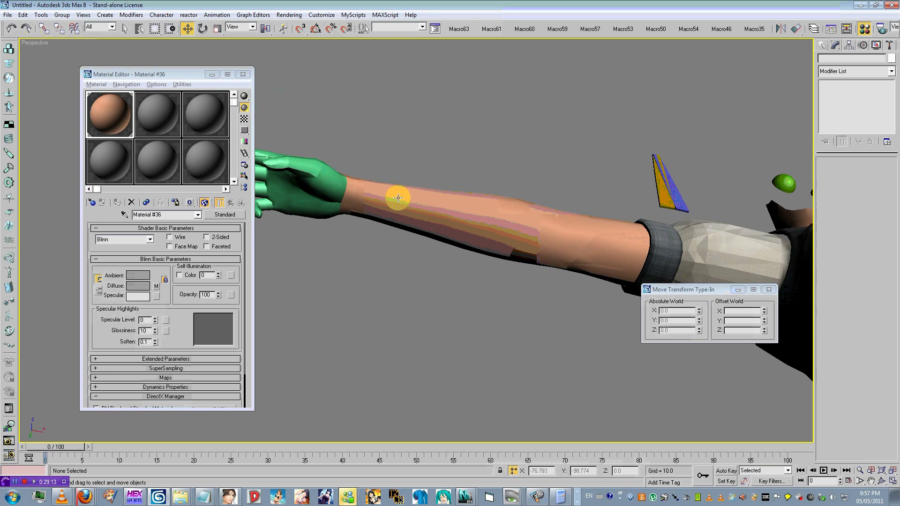
{"action": "left_click", "coordinate": [352, 481]}
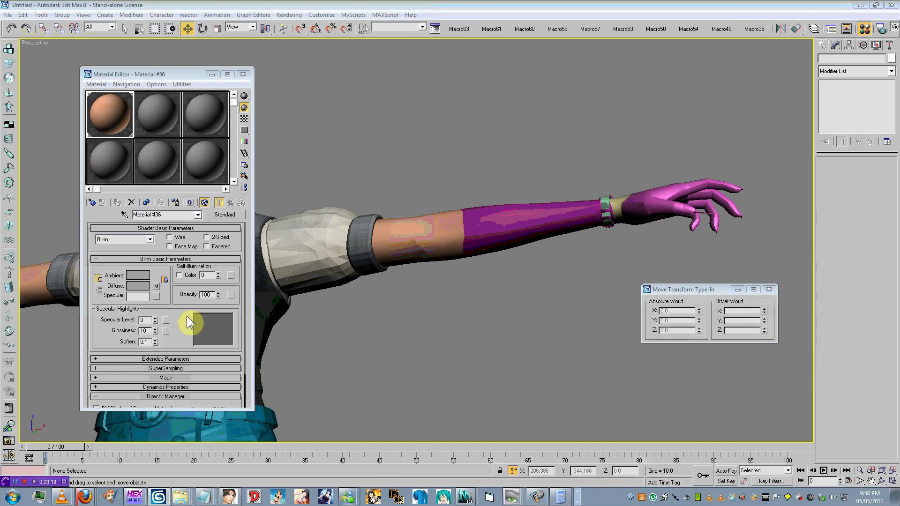
{"action": "scroll", "coordinate": [339, 275], "scroll_direction": "up", "scroll_amount": 4}
{"action": "middle_click_drag", "start_coordinate": [507, 217], "coordinate": [394, 309]}
{"action": "middle_click_drag", "start_coordinate": [394, 309], "coordinate": [336, 211]}
{"action": "scroll", "coordinate": [336, 215], "scroll_direction": "up", "scroll_amount": 3}
{"action": "left_click_drag", "start_coordinate": [223, 215], "coordinate": [586, 332]}
{"action": "scroll", "coordinate": [574, 332], "scroll_direction": "down", "scroll_amount": 5}
{"action": "middle_click_drag", "start_coordinate": [469, 331], "coordinate": [707, 210]}
{"action": "scroll", "coordinate": [523, 261], "scroll_direction": "down", "scroll_amount": 3}
Apply hak05_07.dds from the texture folder to the character's hands in 3ds Max.
{"action": "key", "text": "alt+Tab"}
{"action": "key", "text": "alt+Tab"}
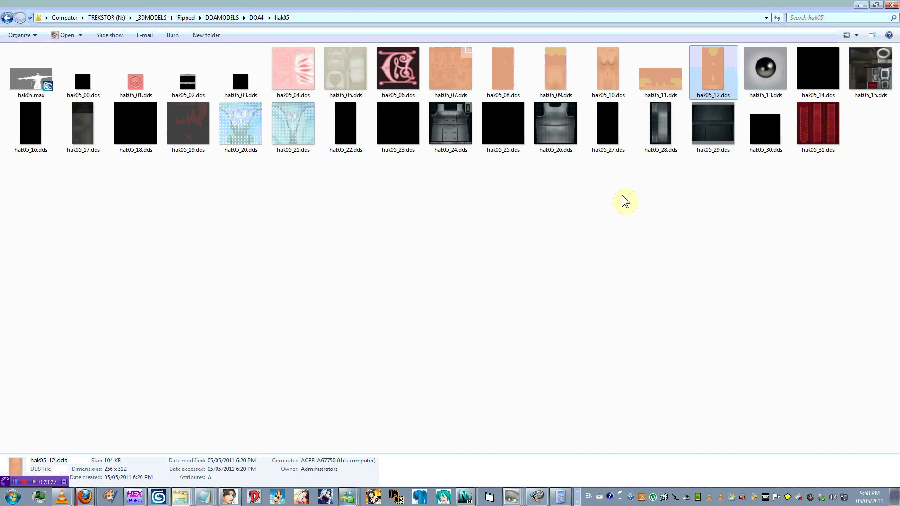
{"action": "left_click", "coordinate": [454, 82]}
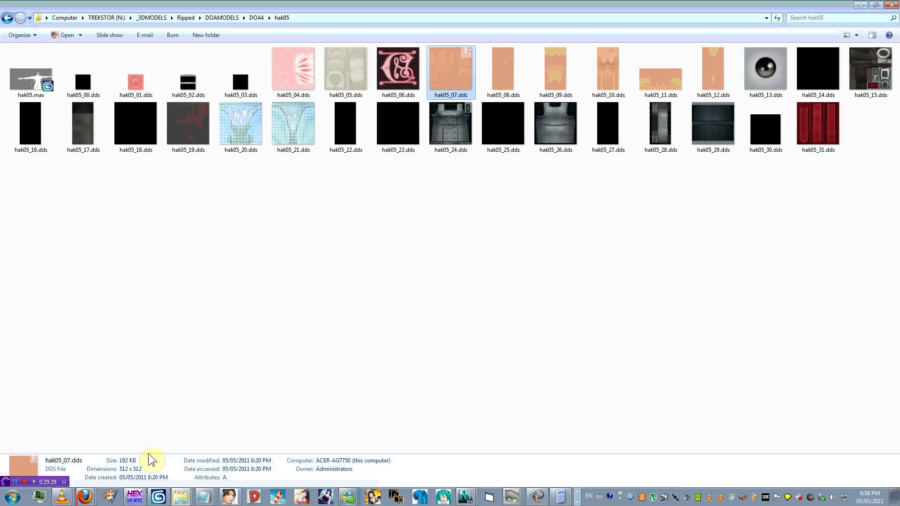
{"action": "left_click_drag", "start_coordinate": [161, 503], "coordinate": [275, 225]}
{"action": "scroll", "coordinate": [358, 285], "scroll_direction": "up", "scroll_amount": 6}
{"action": "middle_click_drag", "start_coordinate": [604, 240], "coordinate": [363, 341]}
{"action": "scroll", "coordinate": [363, 341], "scroll_direction": "up", "scroll_amount": 5}
{"action": "key", "text": "alt+Tab"}
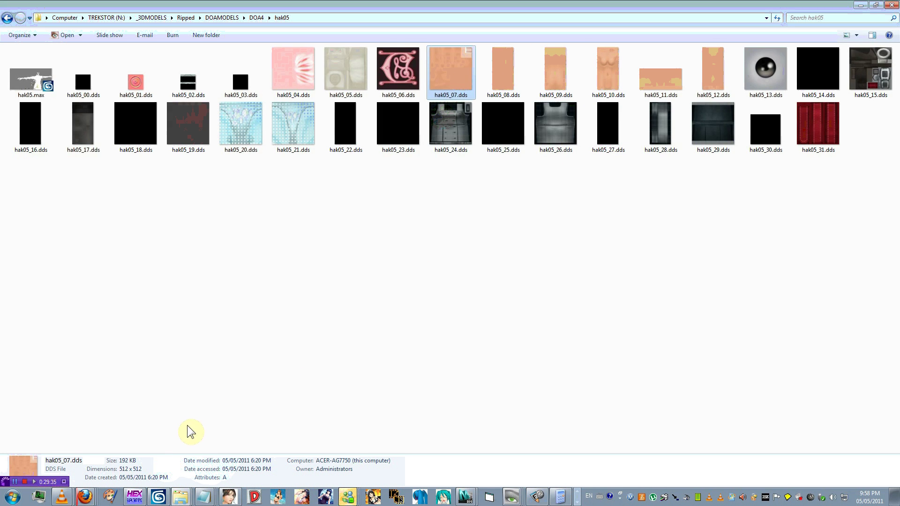
{"action": "left_click_drag", "start_coordinate": [164, 499], "coordinate": [394, 263]}
Preview the skin textures hak05_07, hak05_12, hak05_11, hak05_10 and hak05_09 in the hak05 texture folder.
{"action": "key", "text": "alt+Tab"}
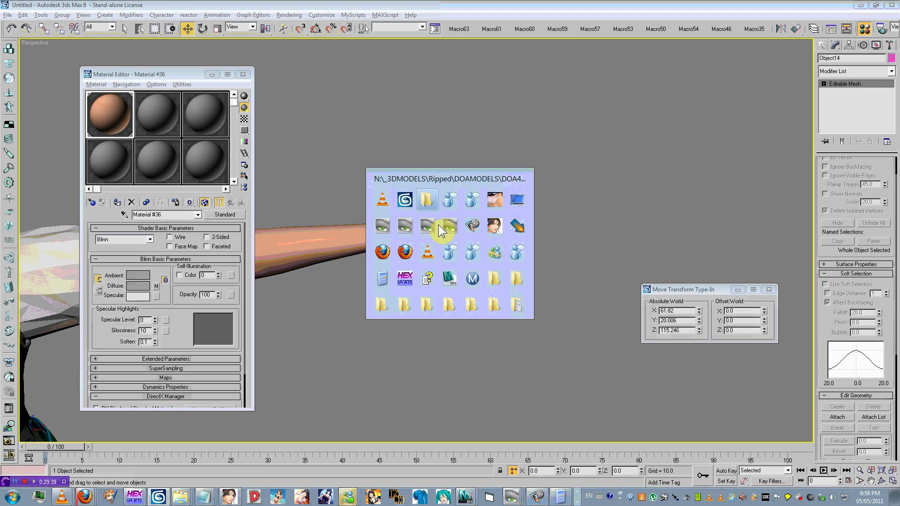
{"action": "double_click", "coordinate": [468, 79]}
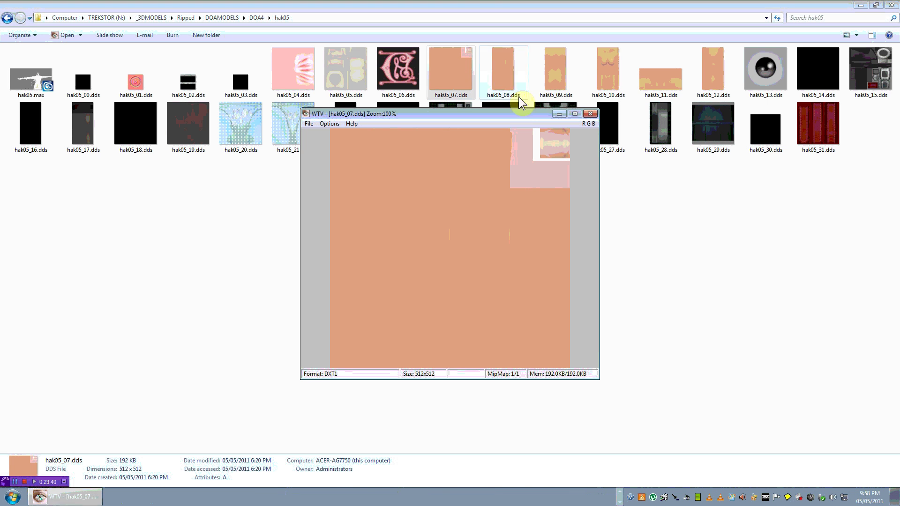
{"action": "left_click", "coordinate": [590, 114]}
{"action": "double_click", "coordinate": [705, 75]}
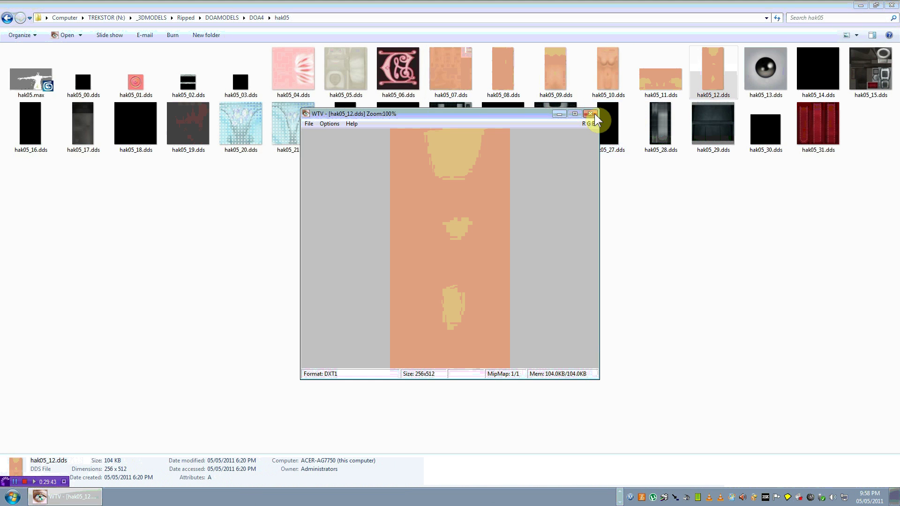
{"action": "left_click", "coordinate": [590, 114]}
{"action": "double_click", "coordinate": [673, 82]}
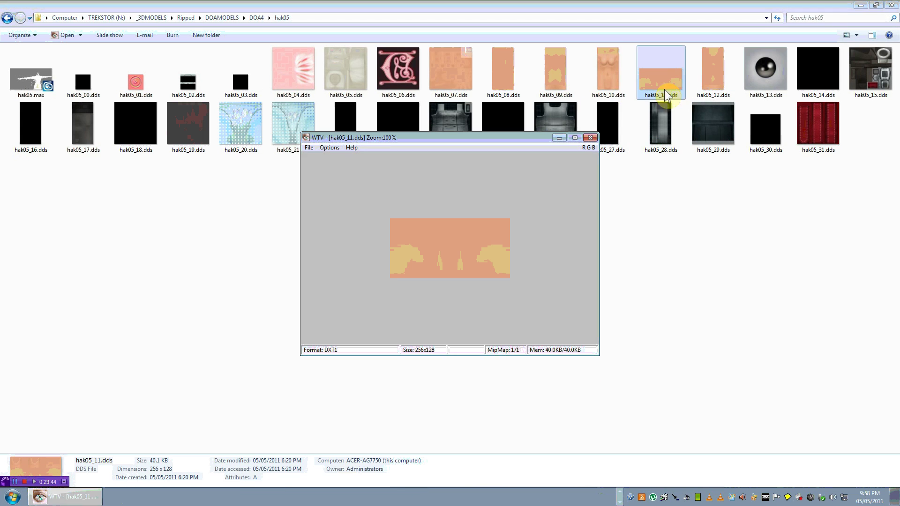
{"action": "left_click", "coordinate": [590, 139]}
{"action": "double_click", "coordinate": [612, 96]}
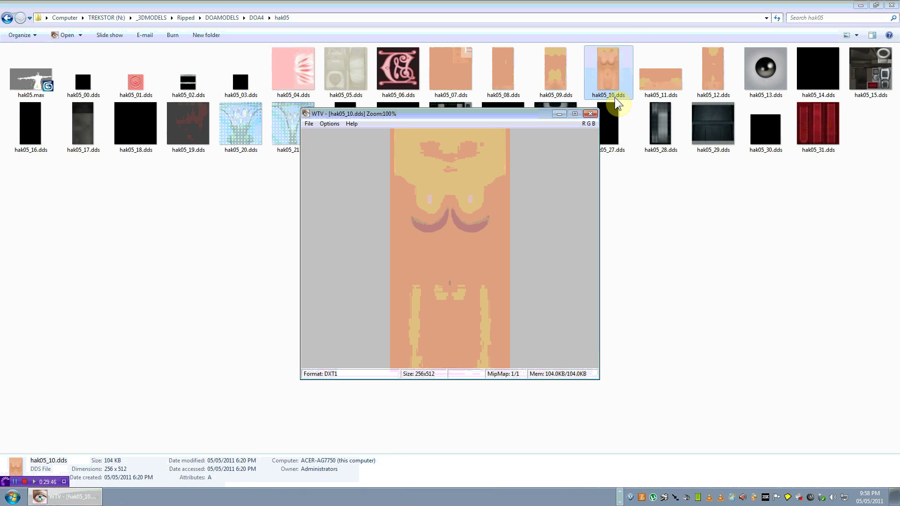
{"action": "left_click", "coordinate": [588, 114]}
{"action": "double_click", "coordinate": [568, 85]}
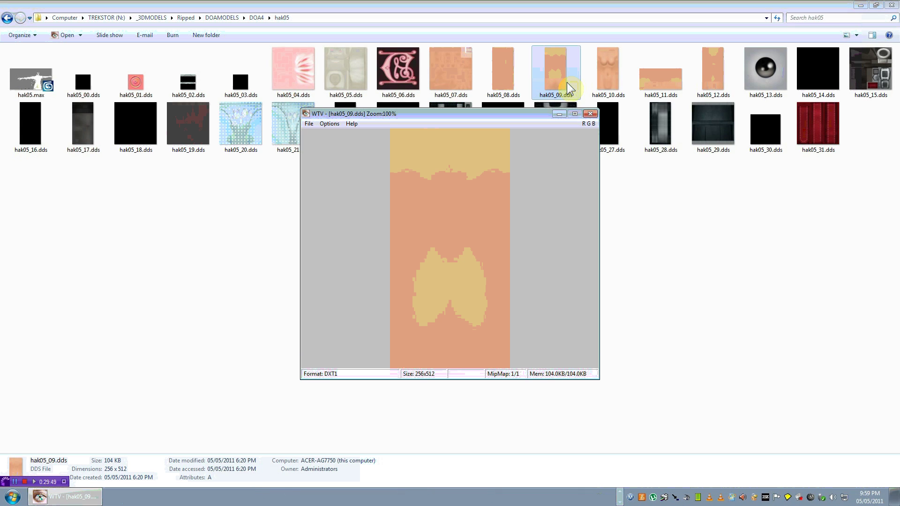
{"action": "left_click", "coordinate": [589, 114]}
{"action": "left_click", "coordinate": [501, 73]}
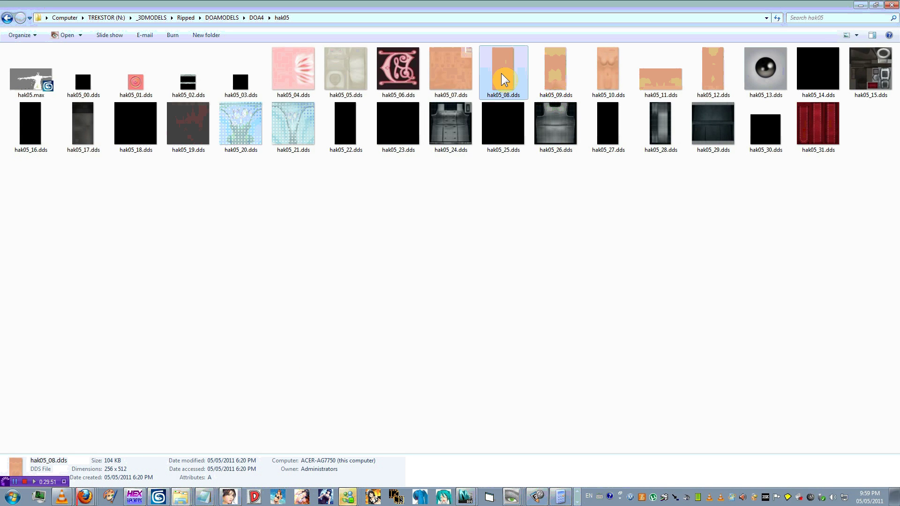
{"action": "left_click_drag", "start_coordinate": [740, 49], "coordinate": [449, 88]}
{"action": "left_click", "coordinate": [819, 202]}
{"action": "left_click_drag", "start_coordinate": [809, 195], "coordinate": [159, 117]}
{"action": "left_click", "coordinate": [238, 186]}
{"action": "left_click_drag", "start_coordinate": [237, 184], "coordinate": [308, 108]}
{"action": "left_click_drag", "start_coordinate": [207, 175], "coordinate": [82, 110]}
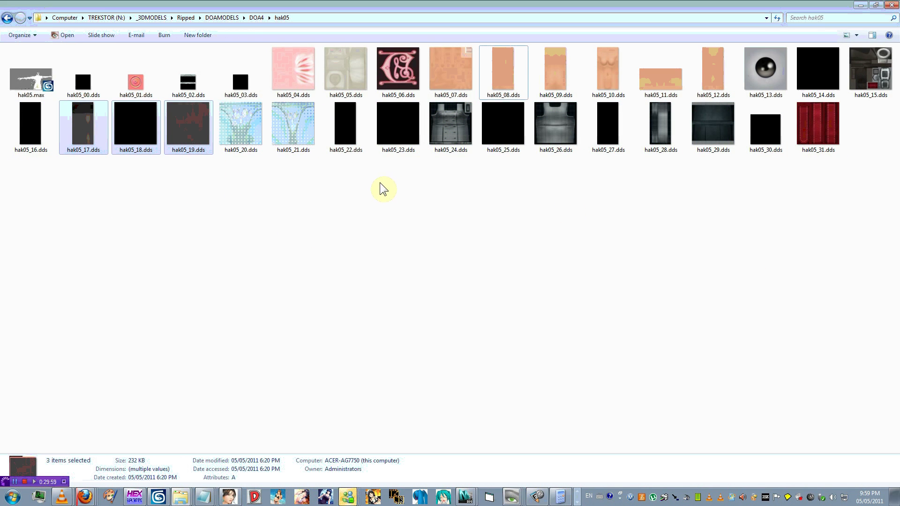
{"action": "left_click_drag", "start_coordinate": [380, 184], "coordinate": [576, 105]}
{"action": "left_click_drag", "start_coordinate": [619, 185], "coordinate": [853, 100]}
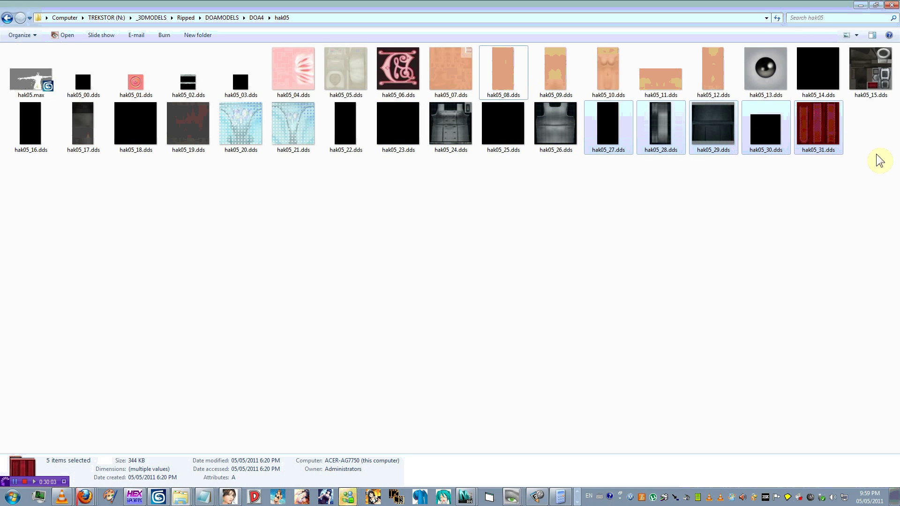
{"action": "left_click_drag", "start_coordinate": [898, 70], "coordinate": [746, 78]}
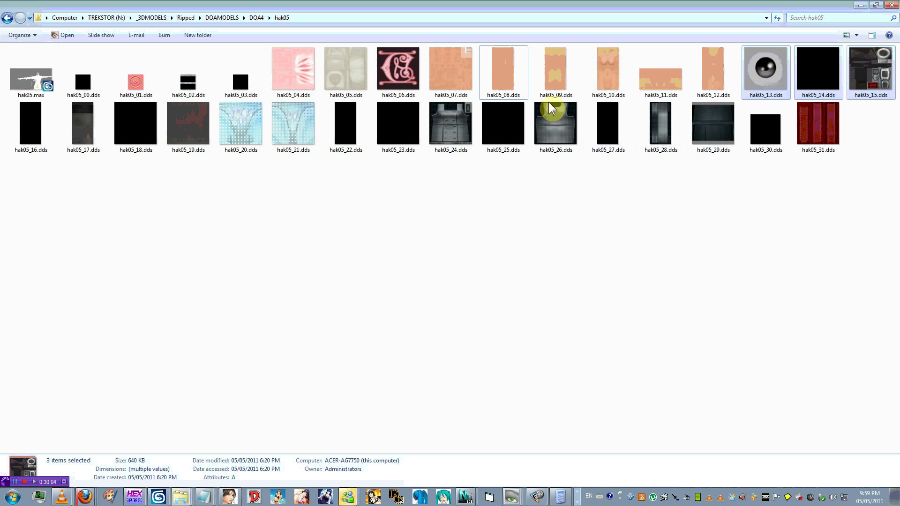
{"action": "left_click", "coordinate": [644, 249]}
{"action": "left_click_drag", "start_coordinate": [800, 267], "coordinate": [468, 359]}
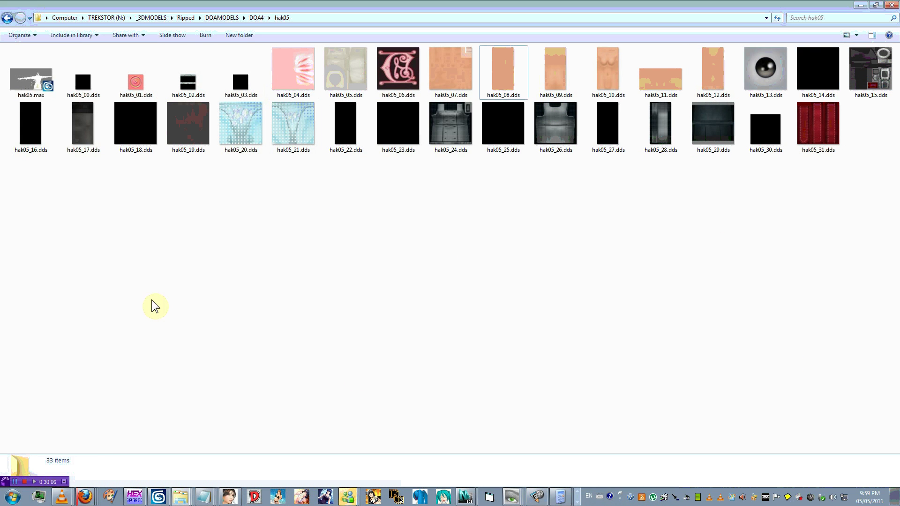
{"action": "left_click", "coordinate": [353, 492]}
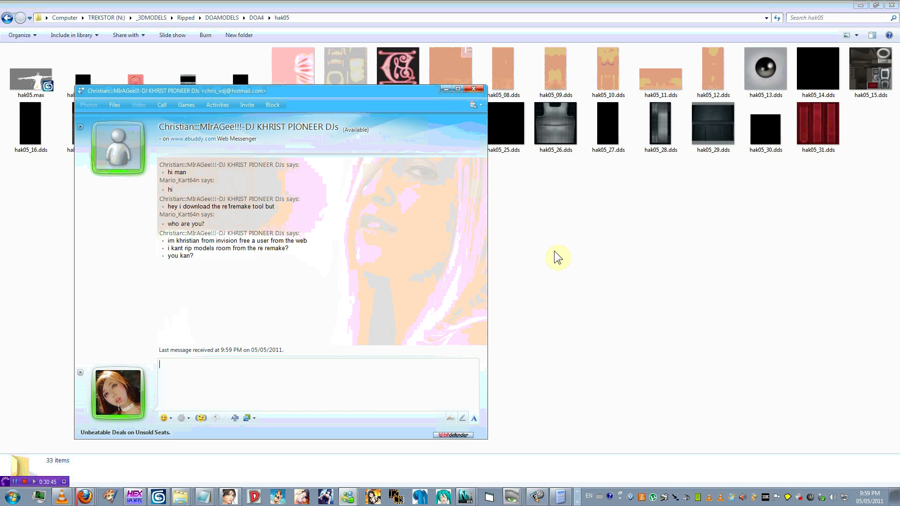
{"action": "left_click", "coordinate": [595, 262]}
Apply hak05_31.dds from the texture folder to the watch strap on the wrist in 3ds Max.
{"action": "key", "text": "alt+Tab"}
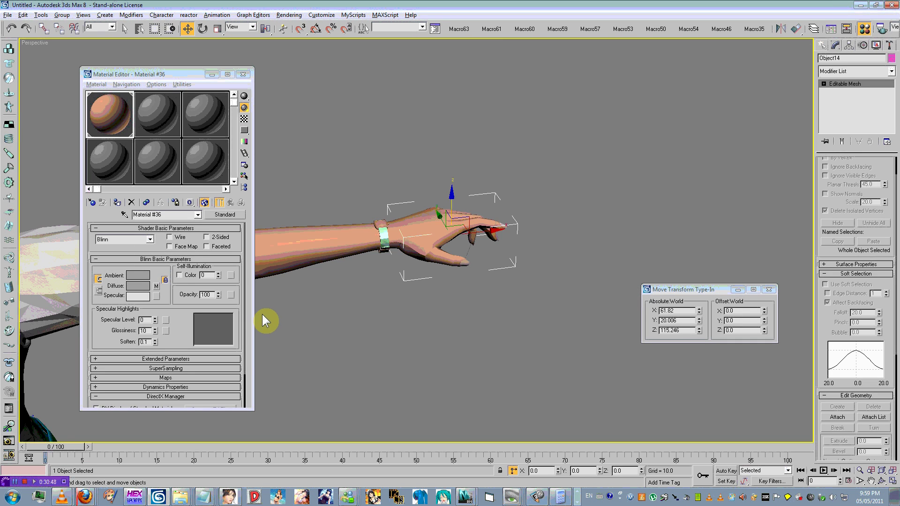
{"action": "middle_click_drag", "start_coordinate": [356, 317], "coordinate": [409, 299], "text": "alt"}
{"action": "scroll", "coordinate": [450, 344], "scroll_direction": "up", "scroll_amount": 3}
{"action": "scroll", "coordinate": [425, 233], "scroll_direction": "up", "scroll_amount": 5}
{"action": "scroll", "coordinate": [409, 299], "scroll_direction": "down", "scroll_amount": 5}
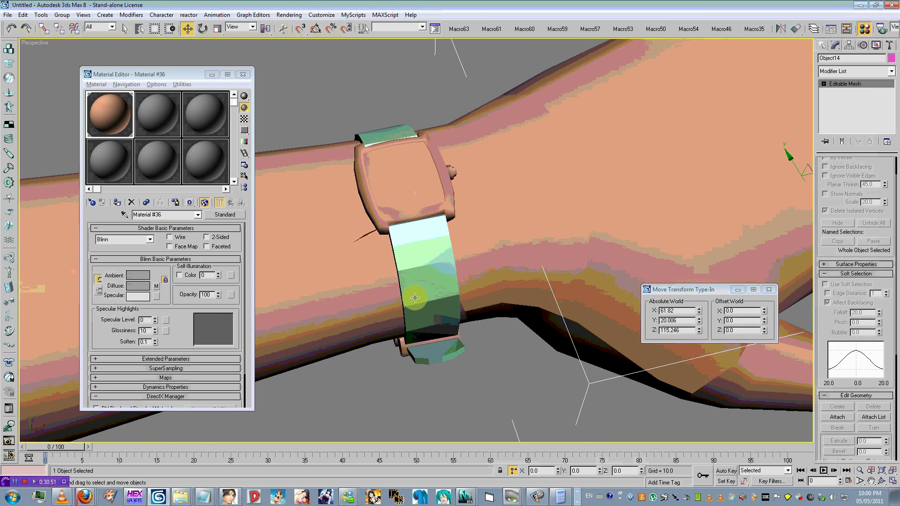
{"action": "key", "text": "alt+Tab"}
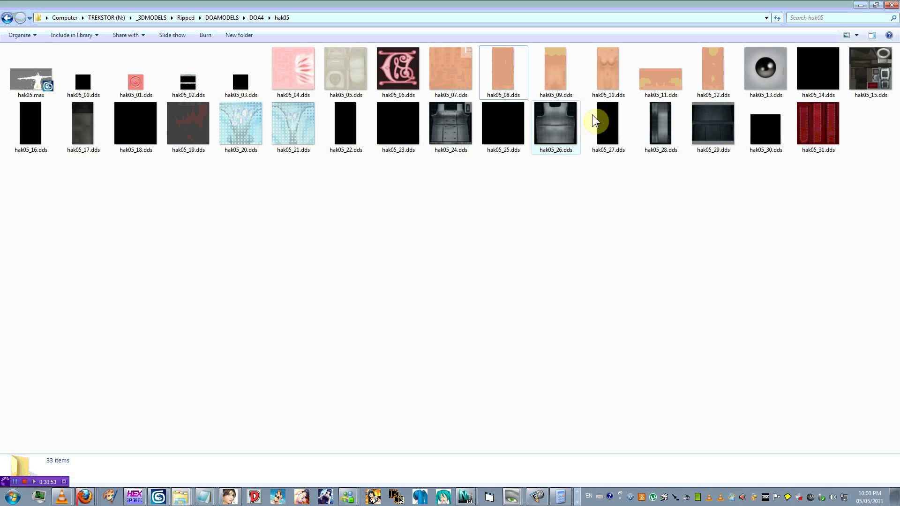
{"action": "left_click", "coordinate": [818, 129]}
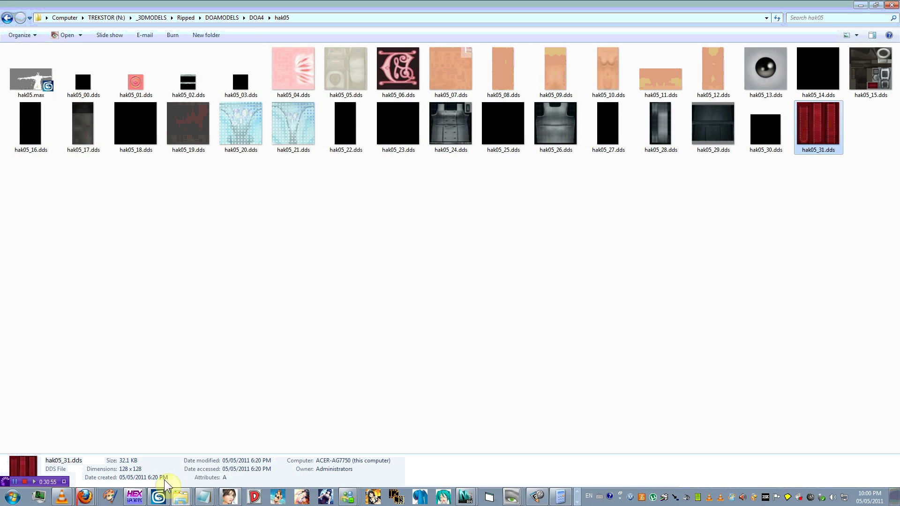
{"action": "left_click_drag", "start_coordinate": [163, 503], "coordinate": [427, 275]}
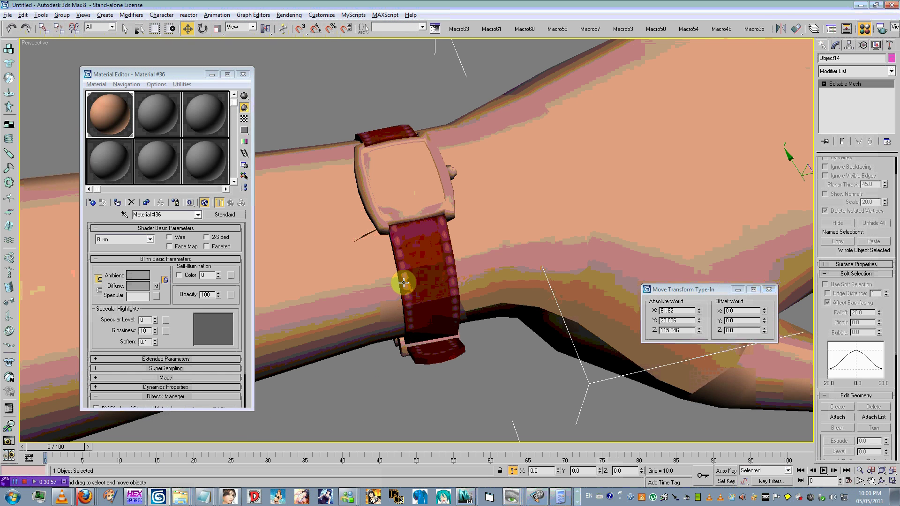
Try to apply hak05_15.dds from the texture folder to the watch case, and undo the application.
{"action": "middle_click_drag", "start_coordinate": [403, 282], "coordinate": [671, 230], "text": "alt"}
{"action": "scroll", "coordinate": [671, 229], "scroll_direction": "up", "scroll_amount": 3}
{"action": "middle_click_drag", "start_coordinate": [366, 251], "coordinate": [496, 241]}
{"action": "middle_click_drag", "start_coordinate": [496, 241], "coordinate": [481, 242], "text": "alt"}
{"action": "scroll", "coordinate": [481, 242], "scroll_direction": "up", "scroll_amount": 3}
{"action": "middle_click_drag", "start_coordinate": [483, 295], "coordinate": [486, 235]}
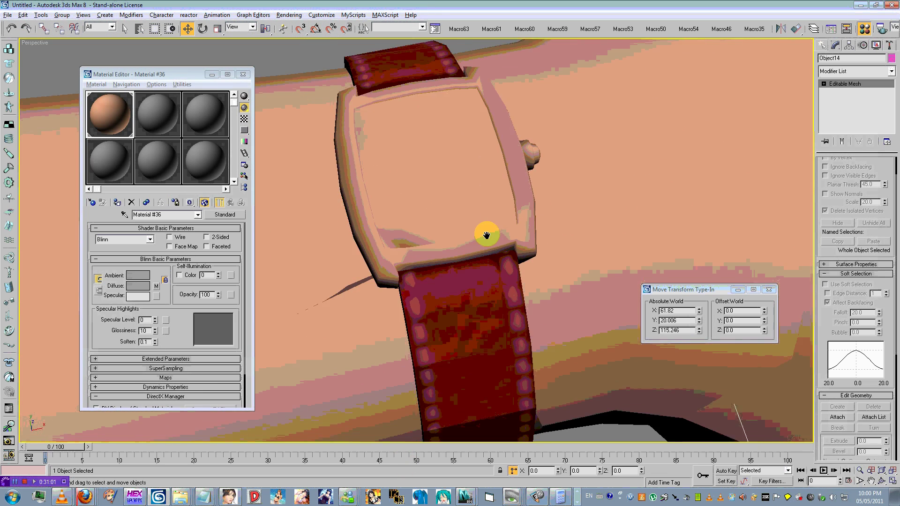
{"action": "scroll", "coordinate": [483, 244], "scroll_direction": "down", "scroll_amount": 5}
{"action": "key", "text": "alt+Tab"}
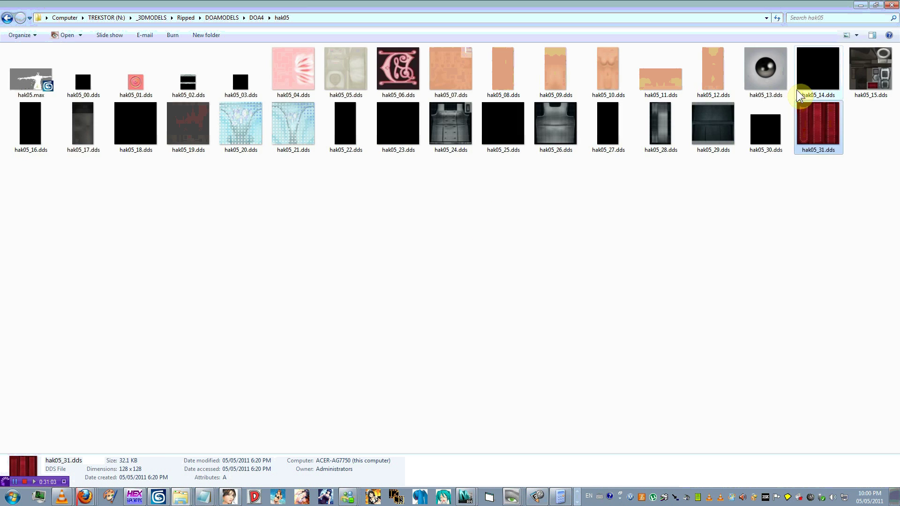
{"action": "left_click", "coordinate": [870, 71]}
{"action": "key", "text": "alt+Tab"}
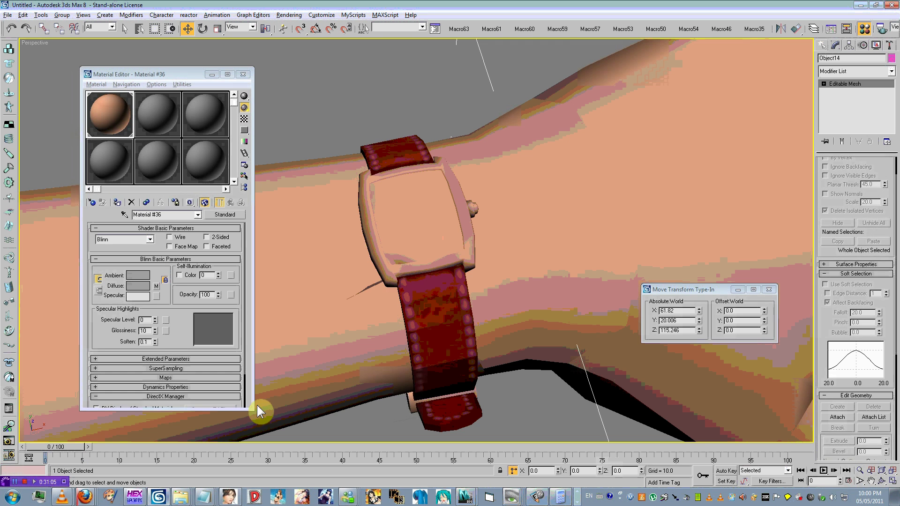
{"action": "left_click_drag", "start_coordinate": [383, 266], "coordinate": [383, 266]}
{"action": "scroll", "coordinate": [371, 267], "scroll_direction": "down", "scroll_amount": 5}
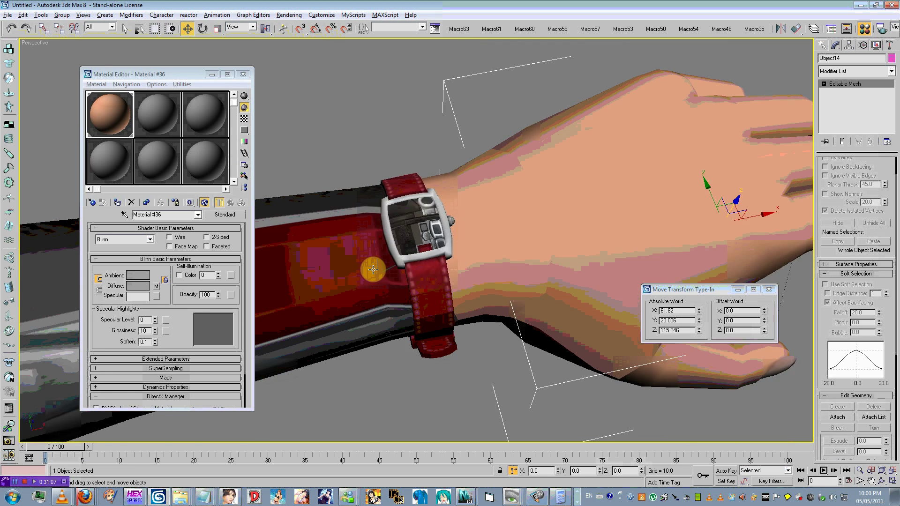
{"action": "middle_click_drag", "start_coordinate": [372, 268], "coordinate": [404, 253]}
{"action": "key", "text": "ctrl+z"}
{"action": "right_click", "coordinate": [460, 219]}
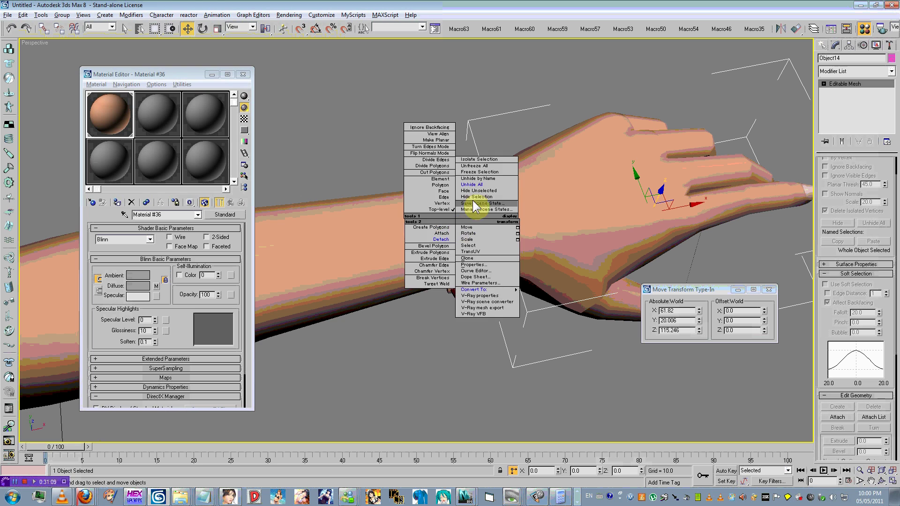
{"action": "left_click", "coordinate": [483, 190]}
{"action": "key", "text": "ctrl+z"}
Isolate the forearm mesh that includes the watch case by hiding all unselected objects.
{"action": "left_click", "coordinate": [426, 285]}
{"action": "left_click", "coordinate": [426, 285]}
{"action": "right_click", "coordinate": [424, 283]}
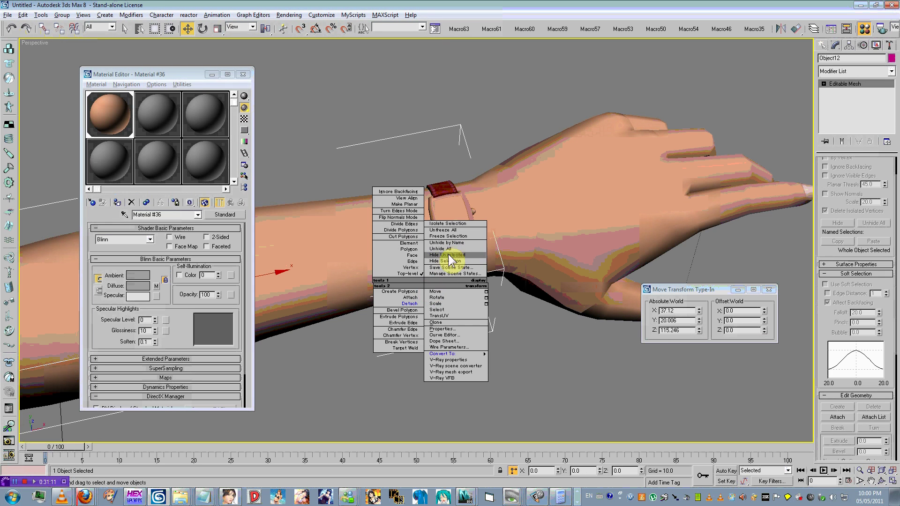
{"action": "left_click", "coordinate": [451, 255]}
Detach the forearm element from the watch mesh and hide the detached forearm.
{"action": "left_click", "coordinate": [823, 83]}
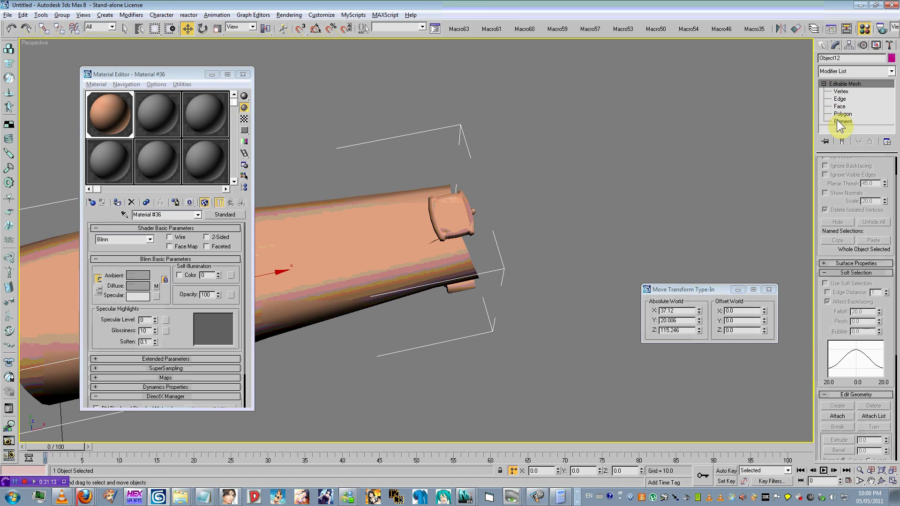
{"action": "left_click", "coordinate": [842, 121]}
{"action": "middle_click_drag", "start_coordinate": [353, 300], "coordinate": [469, 288], "text": "alt"}
{"action": "left_click", "coordinate": [426, 284]}
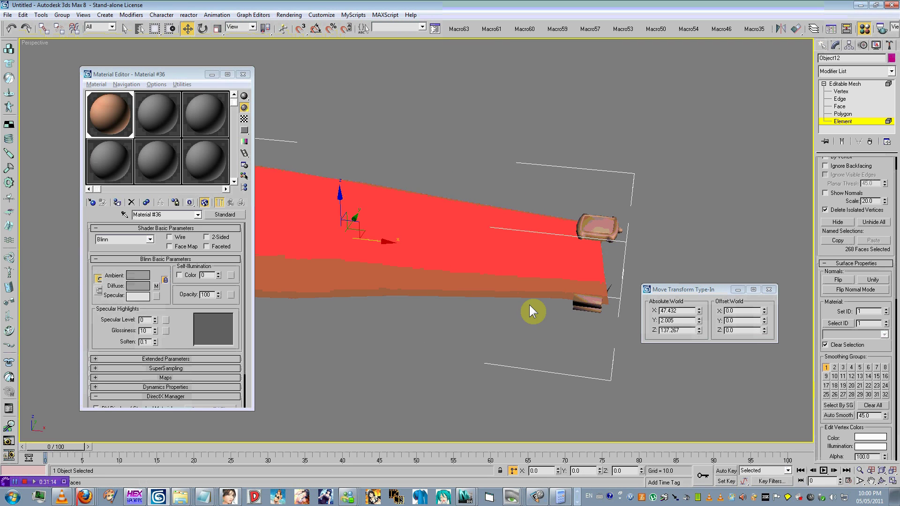
{"action": "middle_click_drag", "start_coordinate": [529, 309], "coordinate": [464, 315], "text": "alt"}
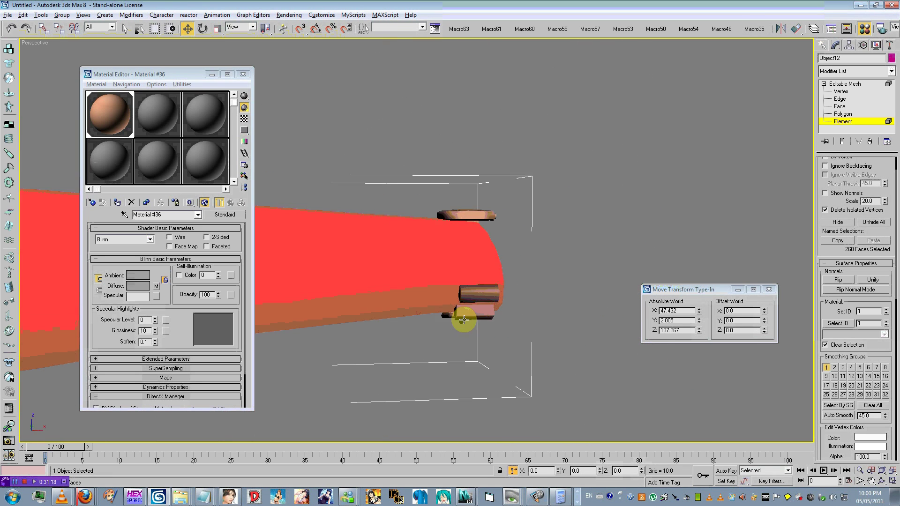
{"action": "right_click", "coordinate": [498, 261]}
{"action": "left_click", "coordinate": [483, 278]}
{"action": "right_click", "coordinate": [483, 274]}
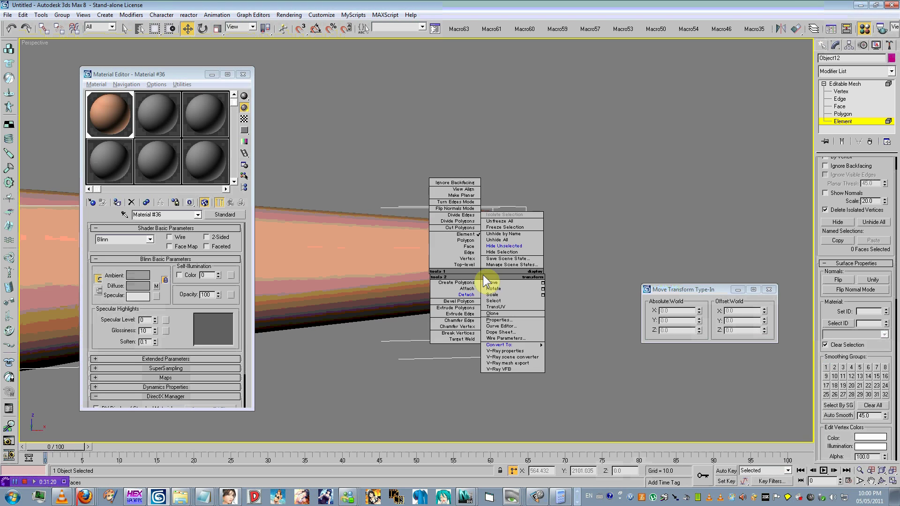
{"action": "left_click", "coordinate": [503, 244]}
Delete the stray stretched polygons running between the watch case, buckle and strap loops.
{"action": "middle_click_drag", "start_coordinate": [584, 280], "coordinate": [454, 272], "text": "alt"}
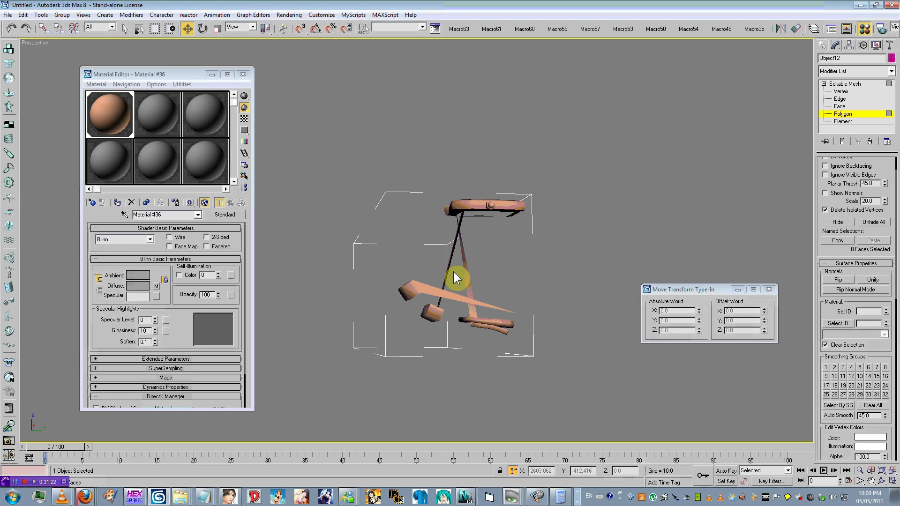
{"action": "left_click_drag", "start_coordinate": [440, 285], "coordinate": [441, 290]}
{"action": "key", "text": "F3"}
{"action": "middle_click_drag", "start_coordinate": [442, 299], "coordinate": [314, 192], "text": "alt"}
{"action": "scroll", "coordinate": [444, 328], "scroll_direction": "up", "scroll_amount": 4}
{"action": "key", "text": "Delete"}
{"action": "left_click", "coordinate": [313, 228]}
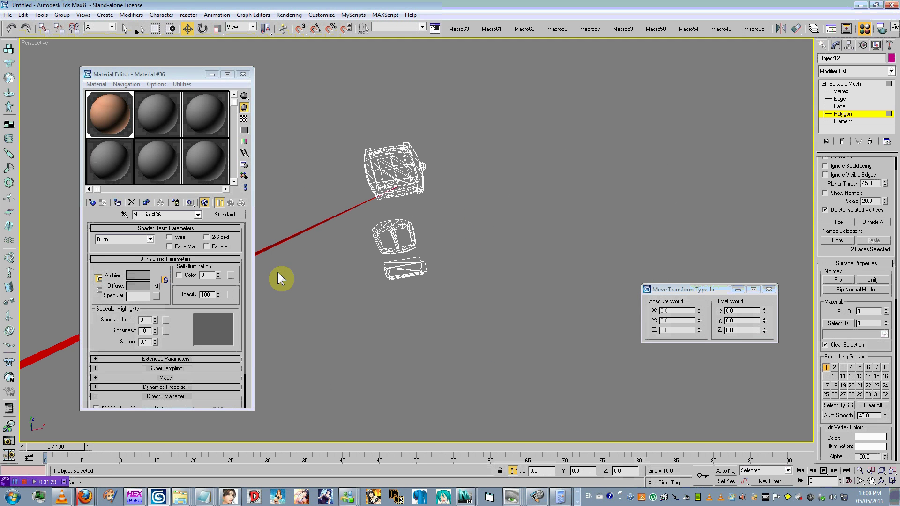
{"action": "key", "text": "Delete"}
{"action": "scroll", "coordinate": [438, 247], "scroll_direction": "down", "scroll_amount": 3}
{"action": "mouse_move", "coordinate": [464, 247]}
{"action": "middle_mouse_down"}
{"action": "mouse_move", "coordinate": [514, 262]}
{"action": "mouse_move", "coordinate": [454, 208]}
{"action": "mouse_move", "coordinate": [538, 243]}
{"action": "mouse_move", "coordinate": [466, 288]}
{"action": "mouse_move", "coordinate": [464, 319]}
{"action": "middle_mouse_up"}
{"action": "scroll", "coordinate": [454, 208], "scroll_direction": "up", "scroll_amount": 5}
{"action": "scroll", "coordinate": [454, 208], "scroll_direction": "down", "scroll_amount": 4}
{"action": "left_click", "coordinate": [842, 114]}
Return to shaded display with edged faces and apply hak05_15.dds to the watch parts.
{"action": "scroll", "coordinate": [480, 219], "scroll_direction": "up", "scroll_amount": 3}
{"action": "key", "text": "F3"}
{"action": "key", "text": "F4"}
{"action": "scroll", "coordinate": [538, 242], "scroll_direction": "up", "scroll_amount": 5}
{"action": "key", "text": "alt+Tab"}
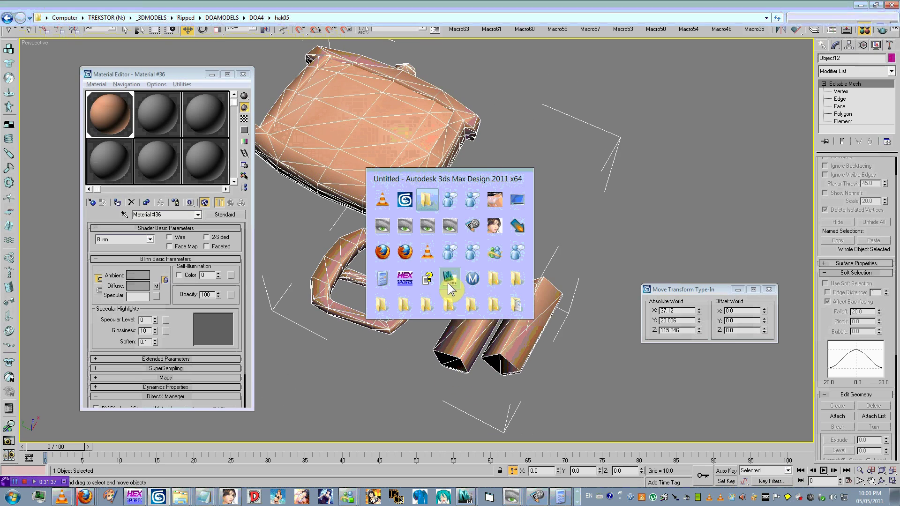
{"action": "left_click", "coordinate": [157, 496]}
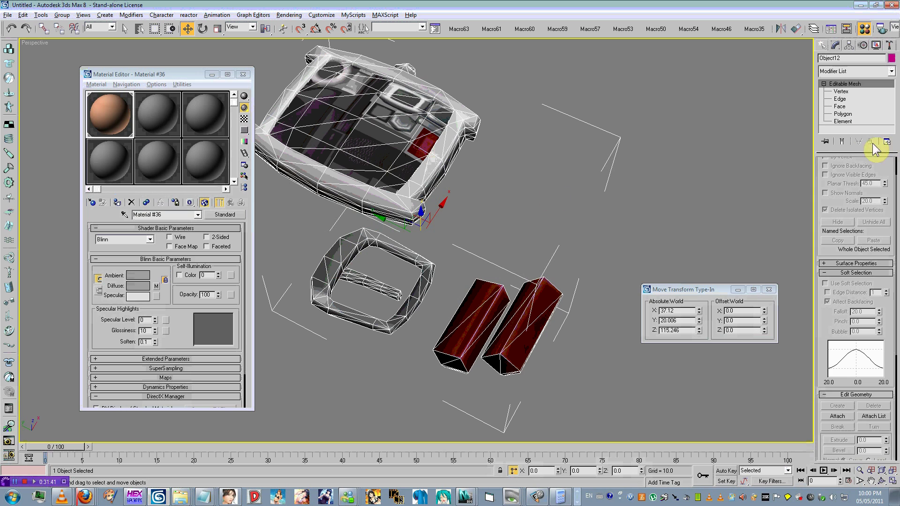
Detach the glass element covering the watch dial as a separate object.
{"action": "key", "text": "5"}
{"action": "left_click", "coordinate": [345, 128]}
{"action": "right_click", "coordinate": [345, 129]}
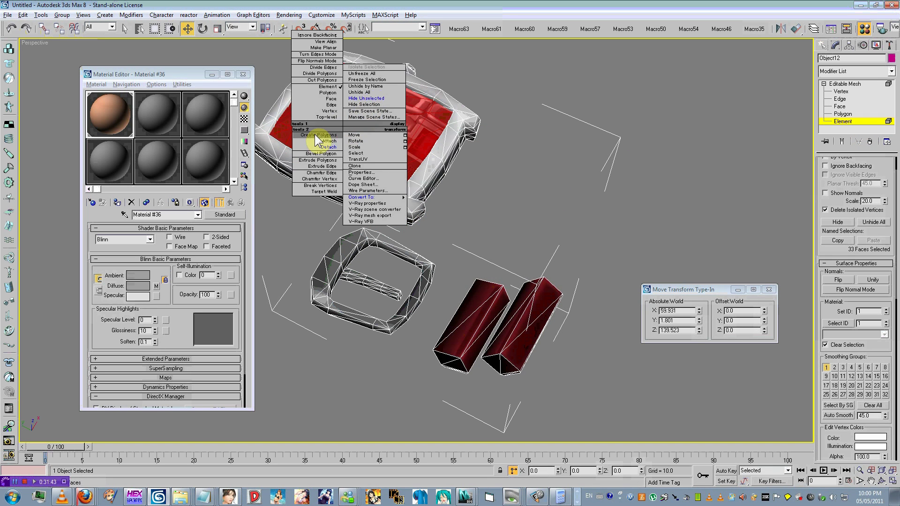
{"action": "left_click", "coordinate": [326, 146]}
{"action": "left_click", "coordinate": [469, 253]}
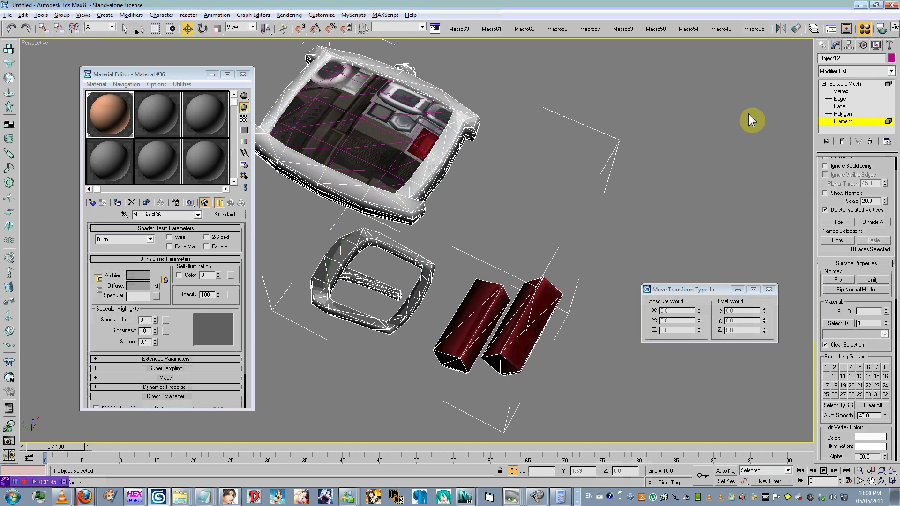
Leave element editing and hide the detached watch glass to expose the dial.
{"action": "left_click", "coordinate": [829, 123]}
{"action": "right_click", "coordinate": [374, 145]}
{"action": "left_click", "coordinate": [428, 116]}
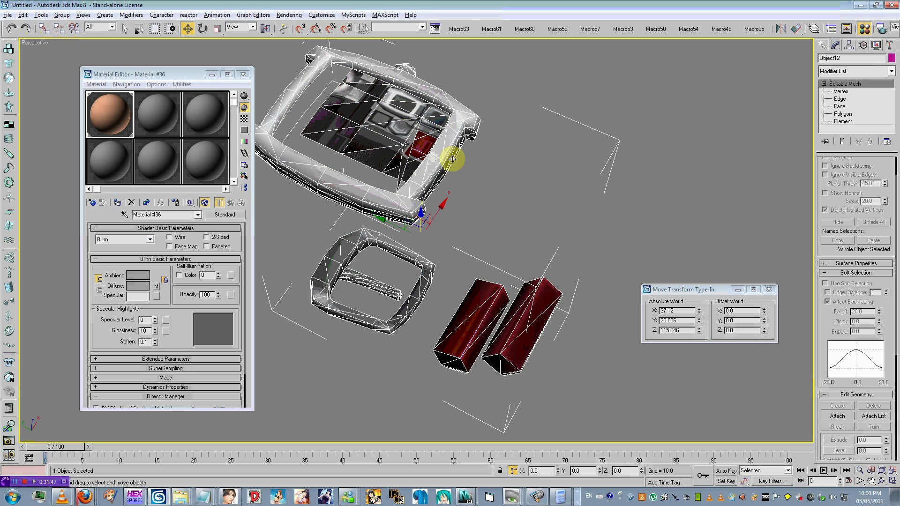
{"action": "mouse_move", "coordinate": [419, 159]}
{"action": "middle_mouse_down", "text": "alt"}
{"action": "mouse_move", "coordinate": [430, 181]}
{"action": "mouse_move", "coordinate": [424, 162]}
{"action": "middle_mouse_up", "text": "alt"}
{"action": "scroll", "coordinate": [424, 162], "scroll_direction": "up", "scroll_amount": 2}
{"action": "middle_click_drag", "start_coordinate": [424, 162], "coordinate": [471, 221]}
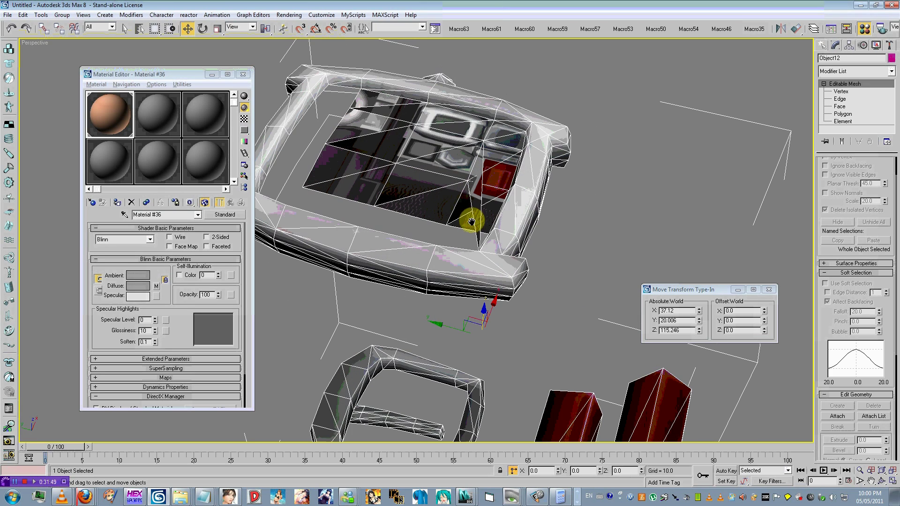
Select the front-facing polygons of the watch dial inside the case and detach them as a separate object.
{"action": "left_click", "coordinate": [841, 115]}
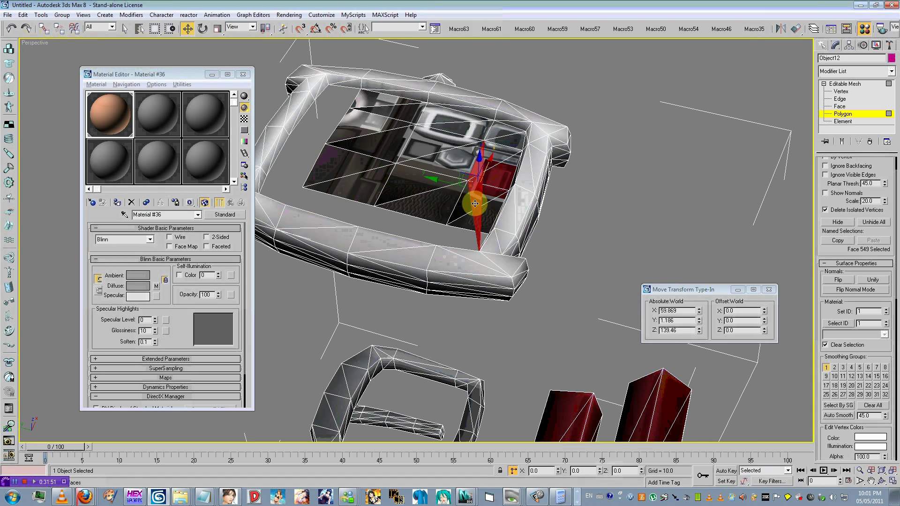
{"action": "left_click", "coordinate": [469, 209]}
{"action": "left_click", "coordinate": [497, 180], "text": "ctrl"}
{"action": "left_click", "coordinate": [480, 216], "text": "ctrl"}
{"action": "left_click", "coordinate": [490, 159], "text": "ctrl"}
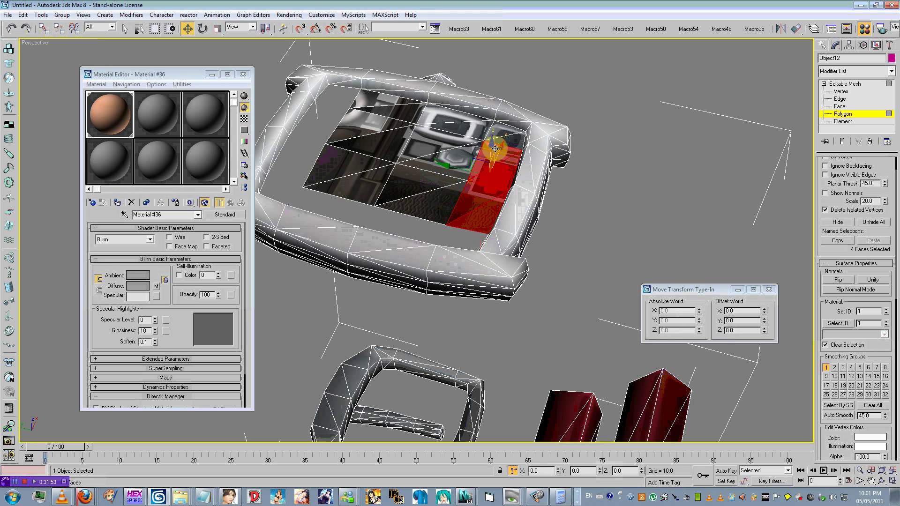
{"action": "left_click", "coordinate": [501, 140], "text": "ctrl"}
{"action": "left_click", "coordinate": [499, 133], "text": "ctrl"}
{"action": "left_click", "coordinate": [467, 132], "text": "ctrl"}
{"action": "left_click", "coordinate": [436, 120], "text": "ctrl"}
{"action": "left_click", "coordinate": [405, 118], "text": "ctrl"}
{"action": "left_click", "coordinate": [392, 103], "text": "ctrl"}
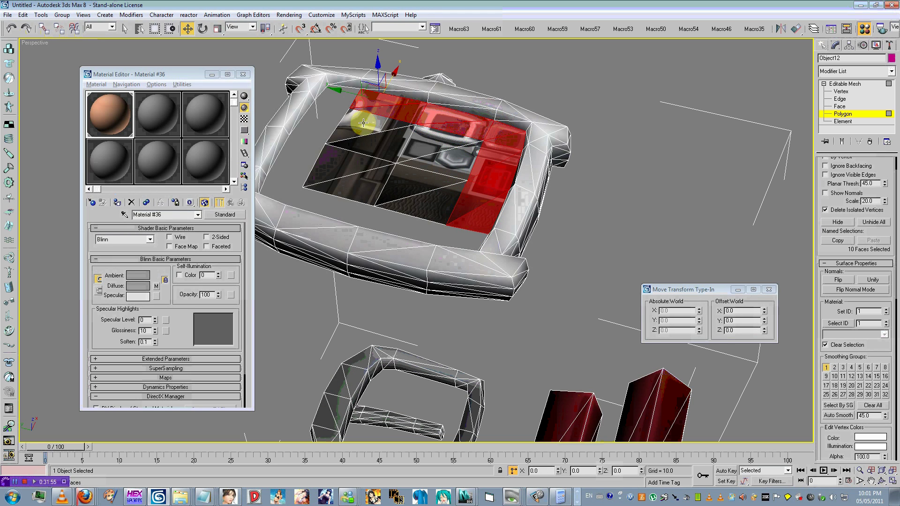
{"action": "left_click", "coordinate": [363, 123], "text": "ctrl"}
{"action": "left_click", "coordinate": [364, 160], "text": "ctrl"}
{"action": "left_click", "coordinate": [355, 185], "text": "ctrl"}
{"action": "left_click", "coordinate": [380, 148], "text": "ctrl"}
{"action": "left_click", "coordinate": [430, 150], "text": "ctrl"}
{"action": "left_click", "coordinate": [444, 165], "text": "ctrl"}
{"action": "left_click", "coordinate": [422, 190], "text": "ctrl"}
{"action": "left_click", "coordinate": [413, 208], "text": "ctrl"}
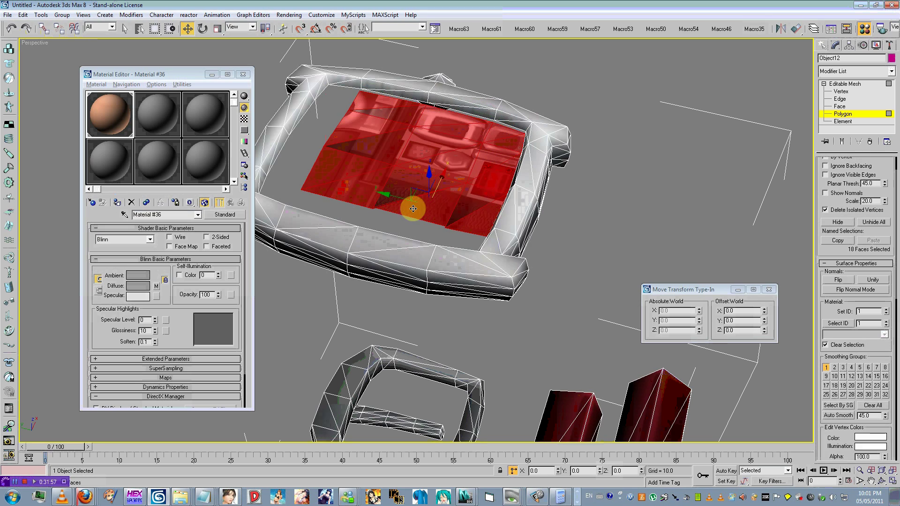
{"action": "key", "text": "ctrl+z"}
{"action": "key", "text": "ctrl+z"}
{"action": "left_click", "coordinate": [419, 207], "text": "ctrl"}
{"action": "right_click", "coordinate": [438, 176]}
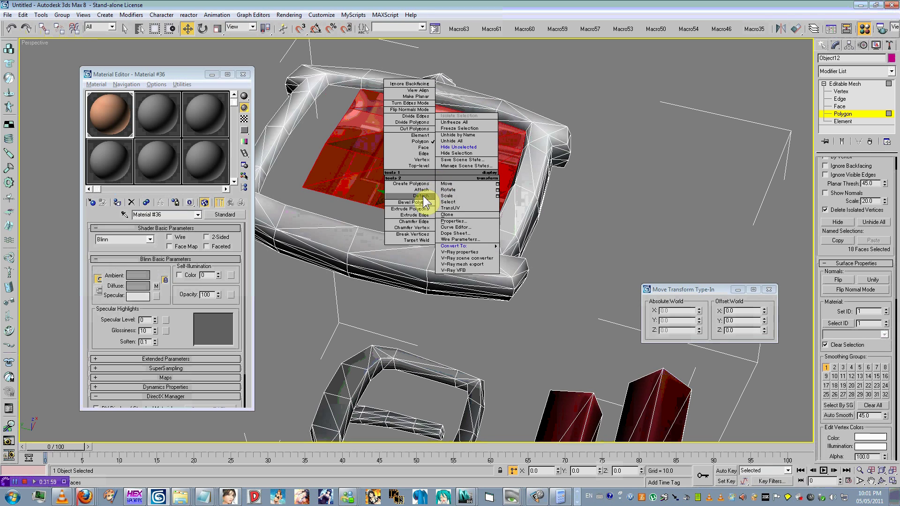
{"action": "left_click", "coordinate": [423, 199]}
Hide the detached dial piece and flip the normals of the remaining L-shaped dial strip.
{"action": "right_click", "coordinate": [423, 195]}
{"action": "left_click", "coordinate": [433, 177]}
{"action": "scroll", "coordinate": [446, 192], "scroll_direction": "down", "scroll_amount": 4}
{"action": "middle_click_drag", "start_coordinate": [446, 194], "coordinate": [688, 388], "text": "alt"}
{"action": "left_click", "coordinate": [842, 121]}
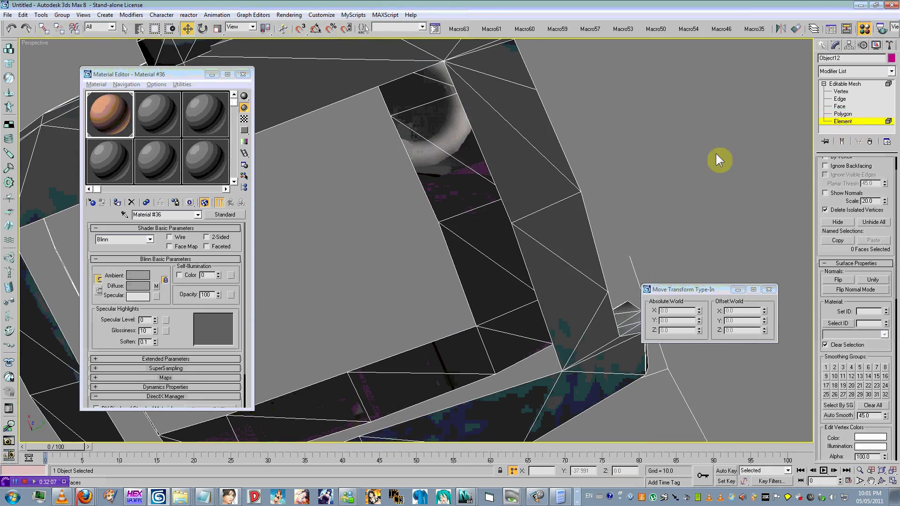
{"action": "left_click", "coordinate": [497, 214]}
{"action": "scroll", "coordinate": [389, 268], "scroll_direction": "down", "scroll_amount": 3}
{"action": "middle_click_drag", "start_coordinate": [387, 269], "coordinate": [360, 302], "text": "alt"}
{"action": "left_click", "coordinate": [839, 279]}
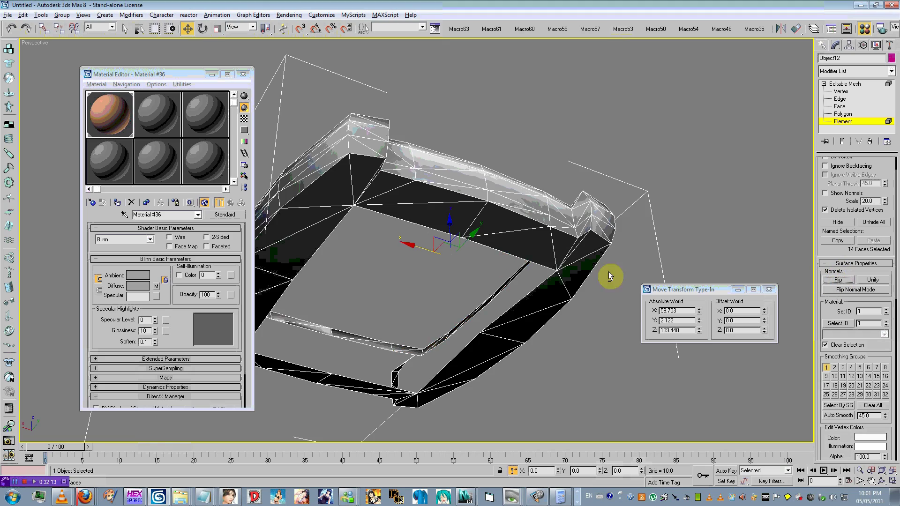
Detach the flipped dial strip as a separate object, leave element editing and unhide all objects.
{"action": "middle_click_drag", "start_coordinate": [610, 277], "coordinate": [554, 219], "text": "alt"}
{"action": "right_click", "coordinate": [560, 207]}
{"action": "left_click", "coordinate": [549, 232]}
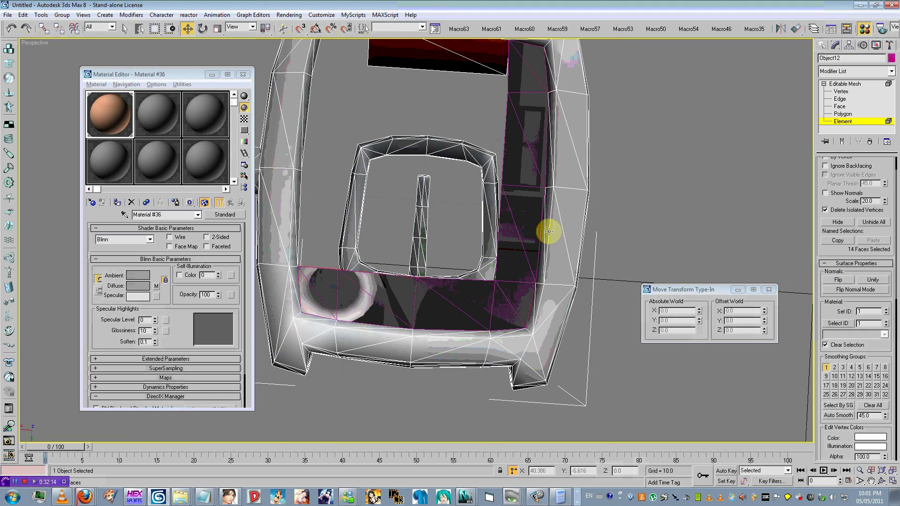
{"action": "left_click", "coordinate": [825, 122]}
{"action": "right_click", "coordinate": [679, 190]}
{"action": "left_click", "coordinate": [696, 156]}
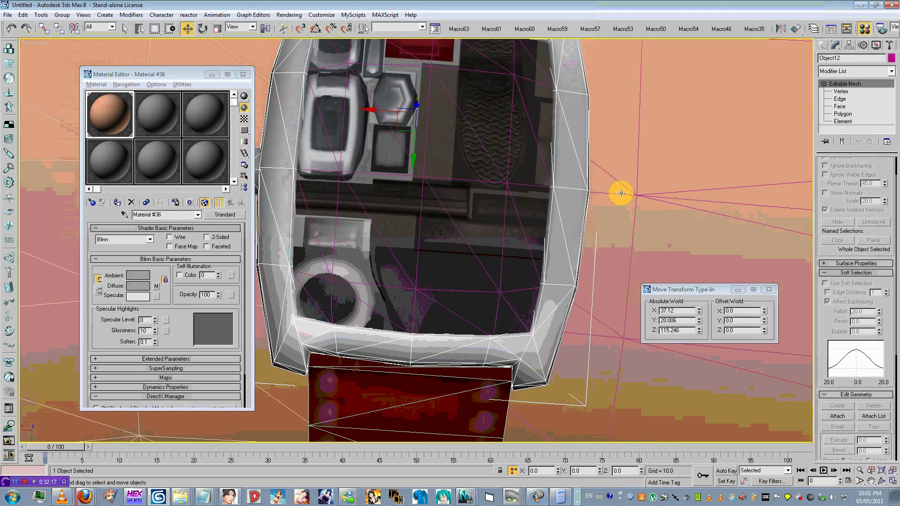
Clear the selection and turn off edged-face display to show the arm and watch shaded only.
{"action": "scroll", "coordinate": [618, 193], "scroll_direction": "down", "scroll_amount": 5}
{"action": "middle_click_drag", "start_coordinate": [406, 272], "coordinate": [486, 242], "text": "alt"}
{"action": "scroll", "coordinate": [344, 241], "scroll_direction": "down", "scroll_amount": 3}
{"action": "left_click", "coordinate": [373, 194]}
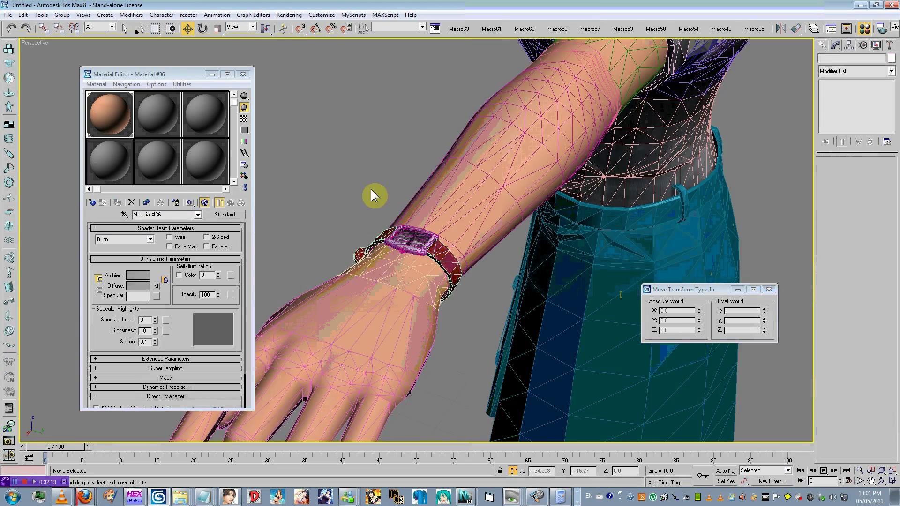
{"action": "middle_click_drag", "start_coordinate": [373, 195], "coordinate": [455, 222], "text": "alt"}
{"action": "key", "text": "F4"}
{"action": "scroll", "coordinate": [426, 311], "scroll_direction": "down", "scroll_amount": 4}
{"action": "middle_click_drag", "start_coordinate": [426, 311], "coordinate": [403, 271], "text": "alt"}
{"action": "scroll", "coordinate": [364, 253], "scroll_direction": "up", "scroll_amount": 6}
{"action": "scroll", "coordinate": [455, 167], "scroll_direction": "down", "scroll_amount": 5}
{"action": "scroll", "coordinate": [403, 272], "scroll_direction": "down", "scroll_amount": 2}
Delete the stray polygon stretched between the thumb and fingers of the watch hand, leaving polygon editing.
{"action": "left_click_drag", "start_coordinate": [602, 274], "coordinate": [585, 322]}
{"action": "key", "text": "ctrl+z"}
{"action": "left_click", "coordinate": [823, 84]}
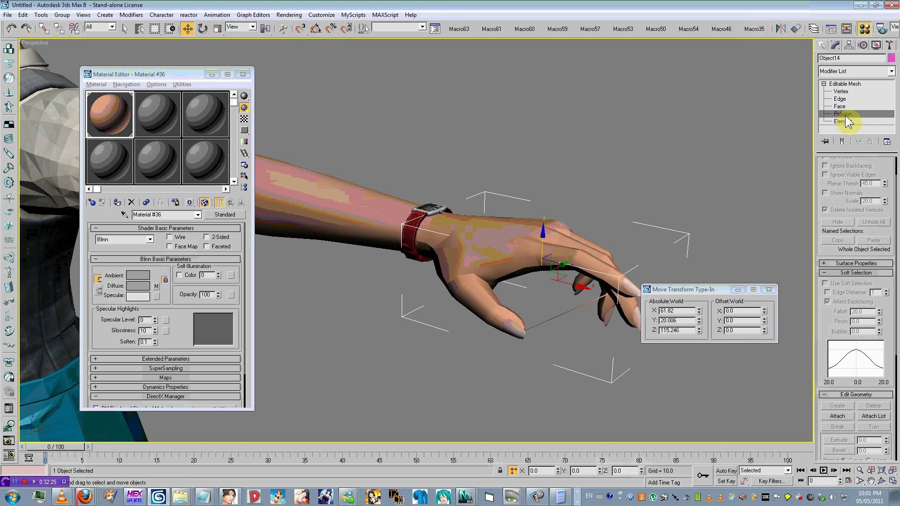
{"action": "left_click", "coordinate": [842, 114]}
{"action": "key", "text": "Delete"}
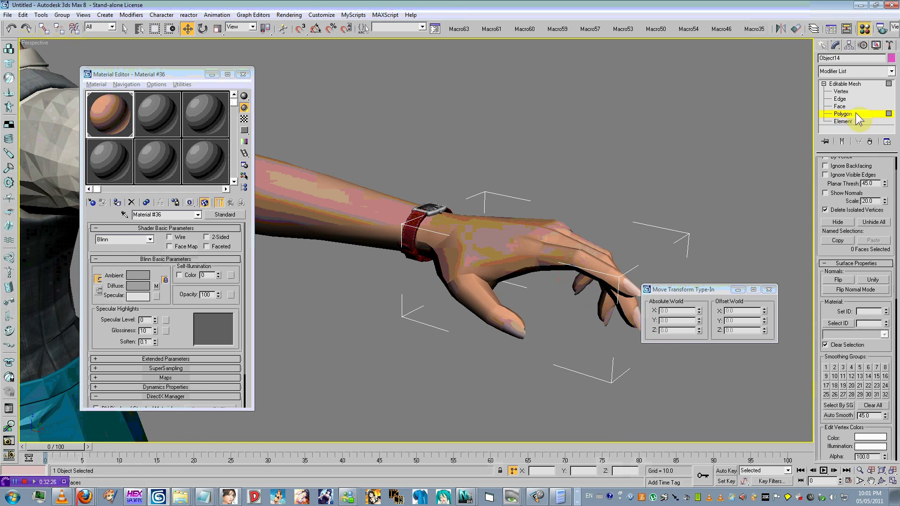
{"action": "left_click", "coordinate": [855, 114]}
{"action": "left_click", "coordinate": [559, 120]}
Try hak05_29.dds from the hak05 texture folder on the character's dress.
{"action": "scroll", "coordinate": [559, 119], "scroll_direction": "down", "scroll_amount": 6}
{"action": "key", "text": "z"}
{"action": "middle_click_drag", "start_coordinate": [307, 189], "coordinate": [355, 229], "text": "alt"}
{"action": "scroll", "coordinate": [355, 191], "scroll_direction": "up", "scroll_amount": 5}
{"action": "key", "text": "alt+Tab"}
{"action": "left_click", "coordinate": [552, 182]}
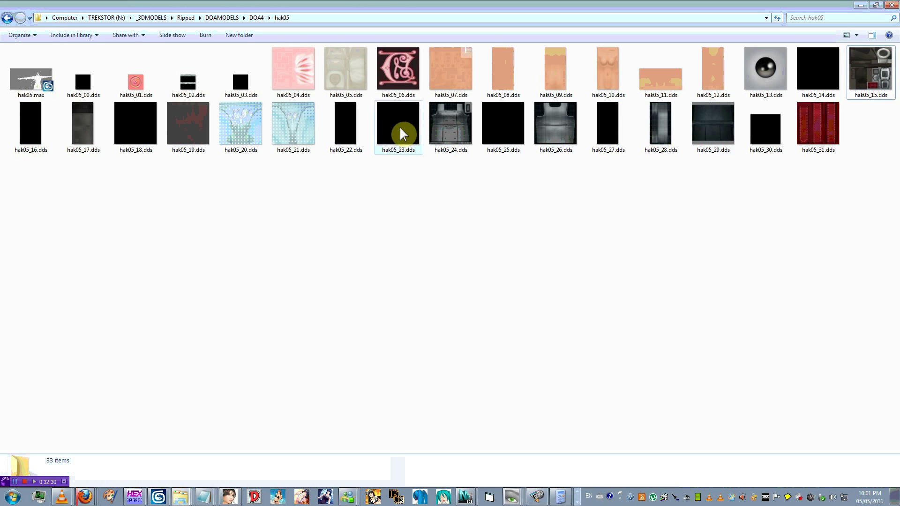
{"action": "left_click", "coordinate": [712, 123]}
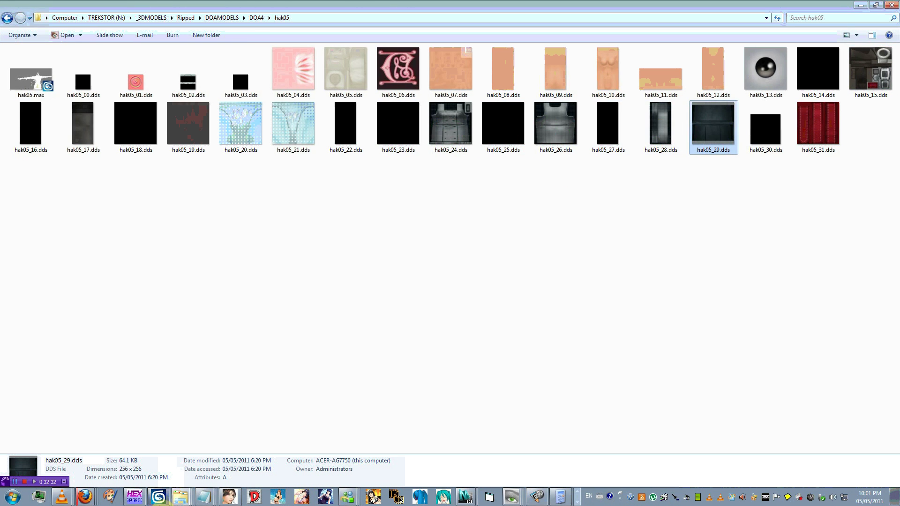
{"action": "left_click", "coordinate": [158, 497]}
{"action": "left_click_drag", "start_coordinate": [159, 497], "coordinate": [526, 336]}
{"action": "middle_click_drag", "start_coordinate": [494, 350], "coordinate": [440, 385], "text": "alt"}
Preview hak05_18.dds and hak05_23.dds in the texture viewer, and apply hak05_24.dds to the dress.
{"action": "key", "text": "alt+Tab"}
{"action": "double_click", "coordinate": [129, 132]}
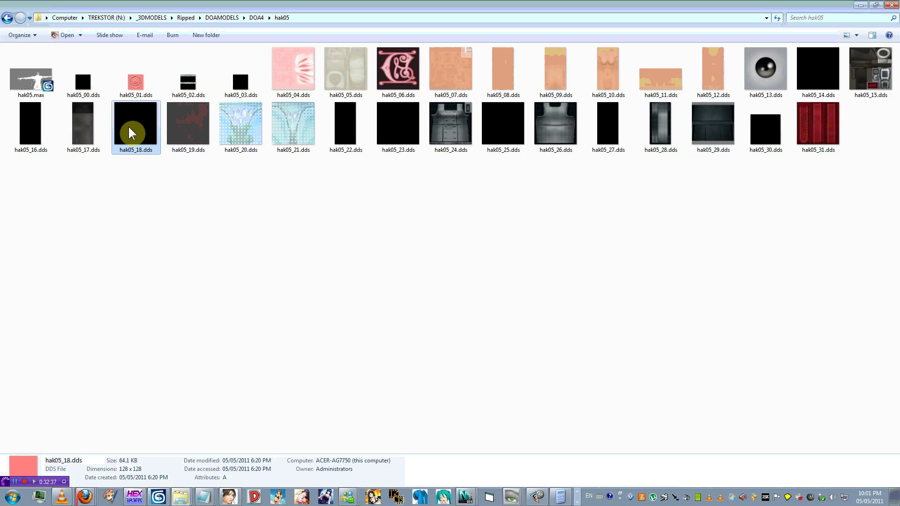
{"action": "key", "text": "Escape"}
{"action": "left_click", "coordinate": [393, 123]}
{"action": "double_click", "coordinate": [393, 117]}
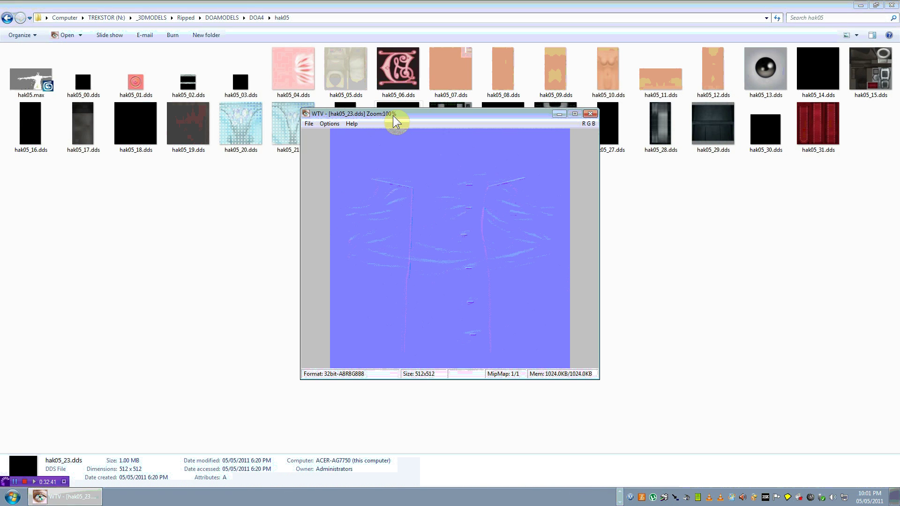
{"action": "key", "text": "Escape"}
{"action": "left_click", "coordinate": [442, 112]}
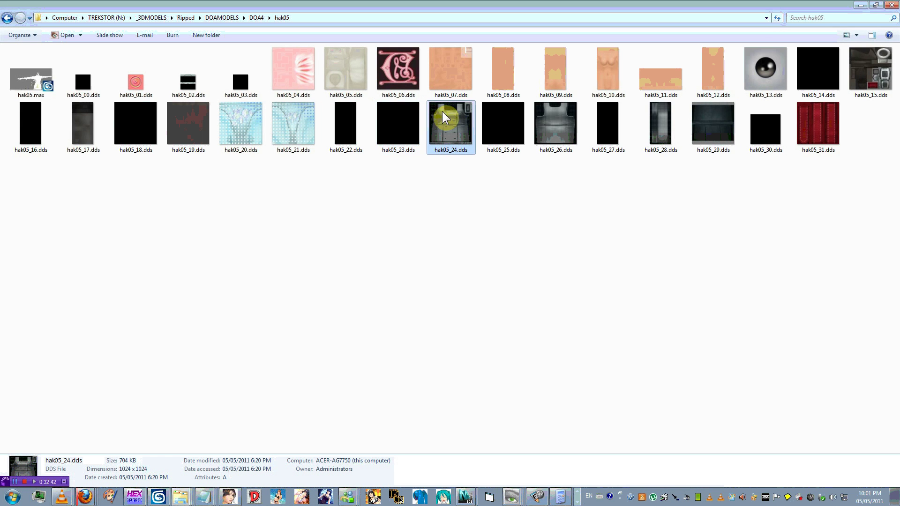
{"action": "left_click", "coordinate": [159, 501]}
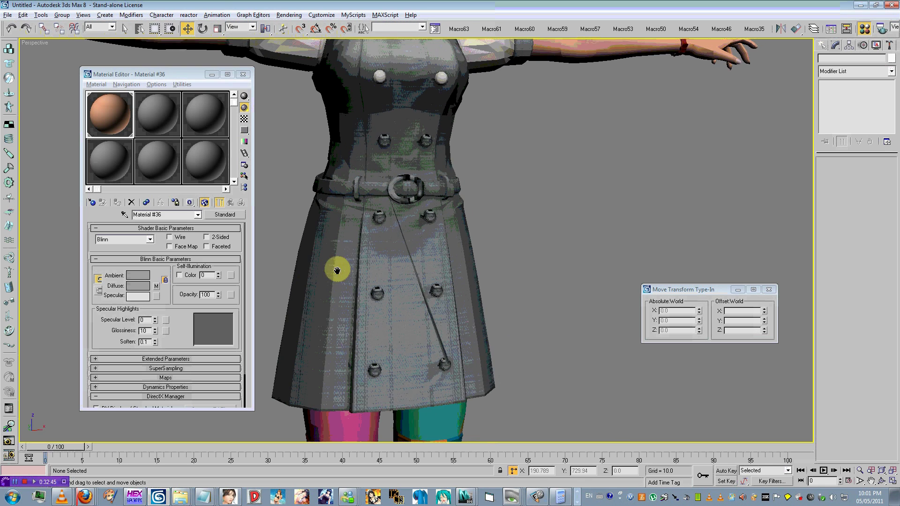
Pick the dress material into the Material Editor and try a Specular Level of 239.
{"action": "left_click", "coordinate": [124, 214]}
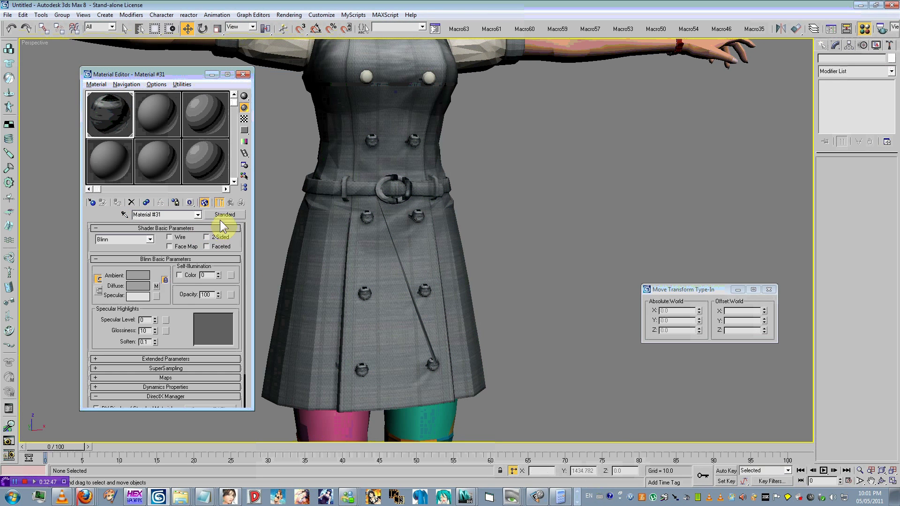
{"action": "left_click_drag", "start_coordinate": [154, 318], "coordinate": [184, 209]}
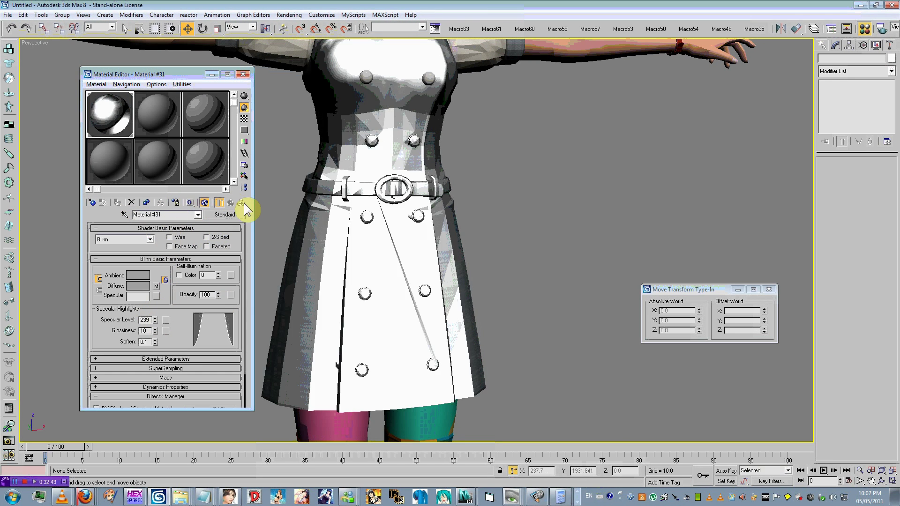
{"action": "key", "text": "ctrl+z"}
Select the dress skirt and hide all the other objects.
{"action": "scroll", "coordinate": [327, 267], "scroll_direction": "down", "scroll_amount": 3}
{"action": "middle_click_drag", "start_coordinate": [425, 266], "coordinate": [214, 282], "text": "alt"}
{"action": "left_click", "coordinate": [393, 251]}
{"action": "right_click", "coordinate": [393, 252]}
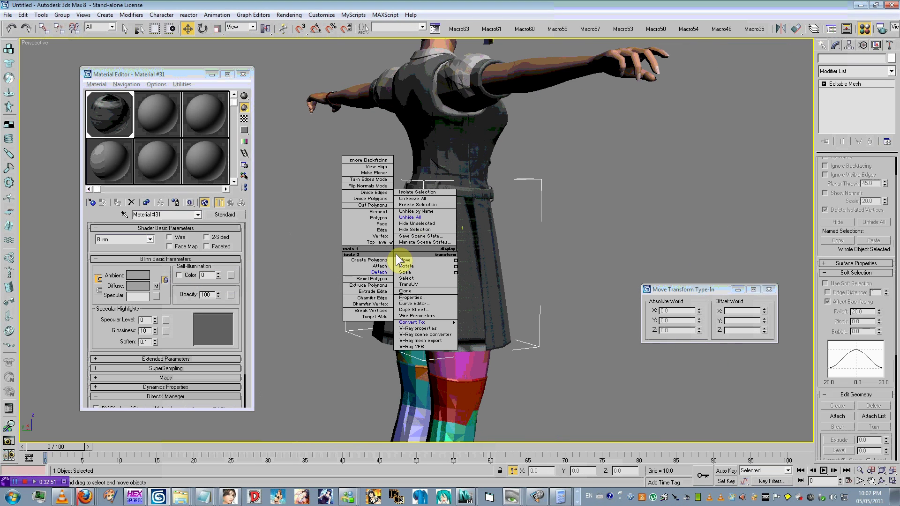
{"action": "left_click", "coordinate": [416, 223]}
Weld all the vertices of the skirt mesh.
{"action": "left_click", "coordinate": [823, 84]}
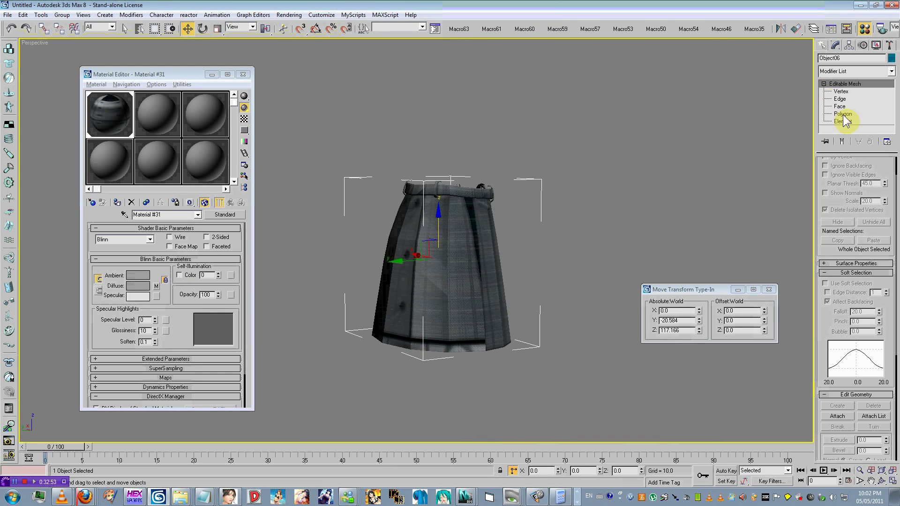
{"action": "left_click", "coordinate": [839, 107]}
{"action": "key", "text": "5"}
{"action": "left_click", "coordinate": [473, 293]}
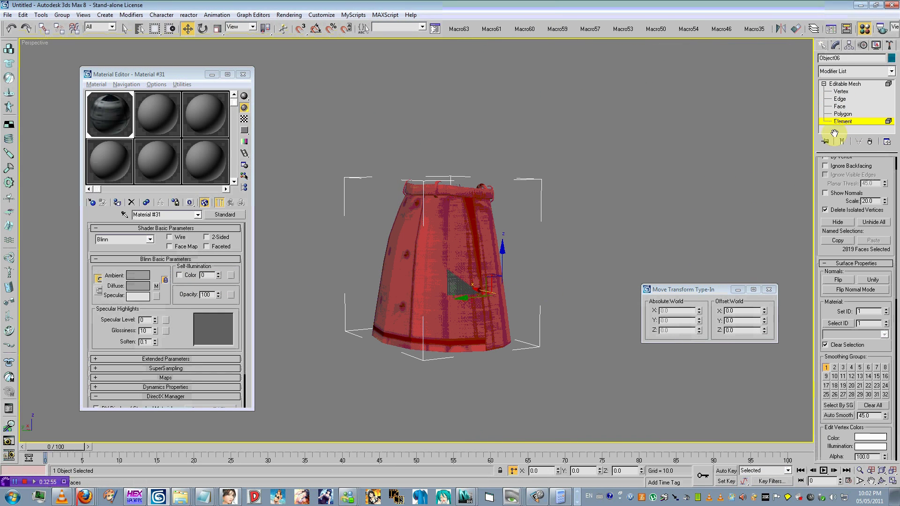
{"action": "left_click", "coordinate": [864, 92]}
{"action": "scroll", "coordinate": [856, 294], "scroll_direction": "down", "scroll_amount": 3}
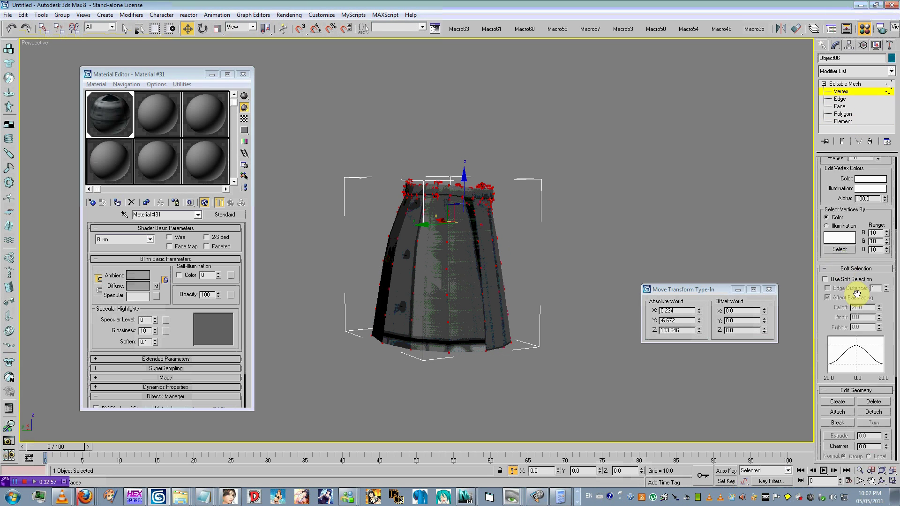
{"action": "scroll", "coordinate": [855, 294], "scroll_direction": "down", "scroll_amount": 3}
{"action": "left_click", "coordinate": [839, 397]}
Detach the skirt's cloth element from the belt as a separate object.
{"action": "left_click", "coordinate": [842, 122]}
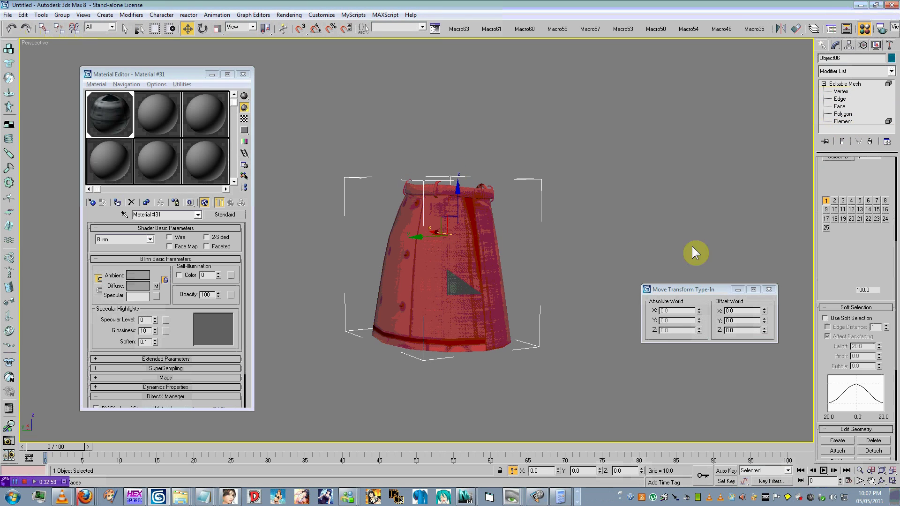
{"action": "right_click", "coordinate": [515, 269]}
{"action": "left_click", "coordinate": [499, 289]}
{"action": "key", "text": "Return"}
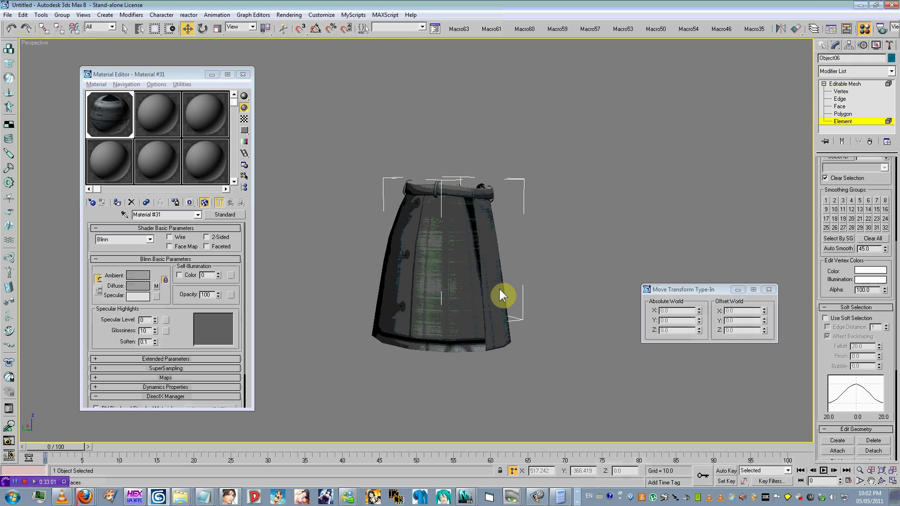
Hide the remaining belt object and select the detached skirt.
{"action": "right_click", "coordinate": [503, 281]}
{"action": "left_click", "coordinate": [525, 251]}
{"action": "right_click", "coordinate": [528, 184]}
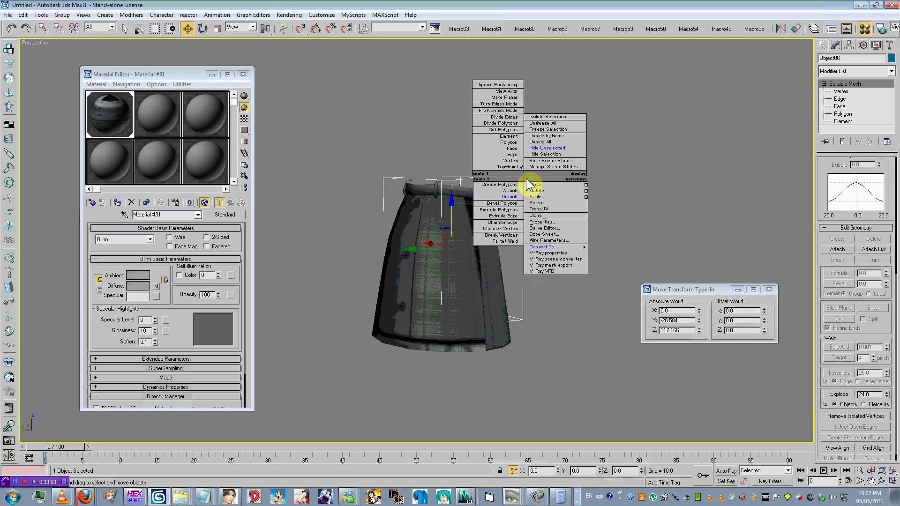
{"action": "left_click", "coordinate": [547, 161]}
{"action": "left_click", "coordinate": [391, 295]}
Select the polygons of the skirt's front half up to the side seams, with edged faces shown.
{"action": "left_click", "coordinate": [823, 84]}
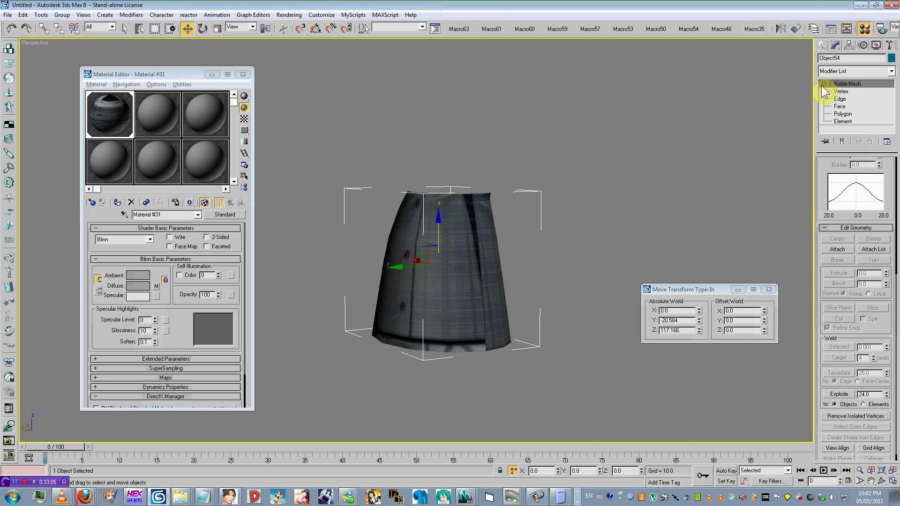
{"action": "left_click", "coordinate": [831, 113]}
{"action": "key", "text": "z"}
{"action": "scroll", "coordinate": [500, 241], "scroll_direction": "down", "scroll_amount": 6}
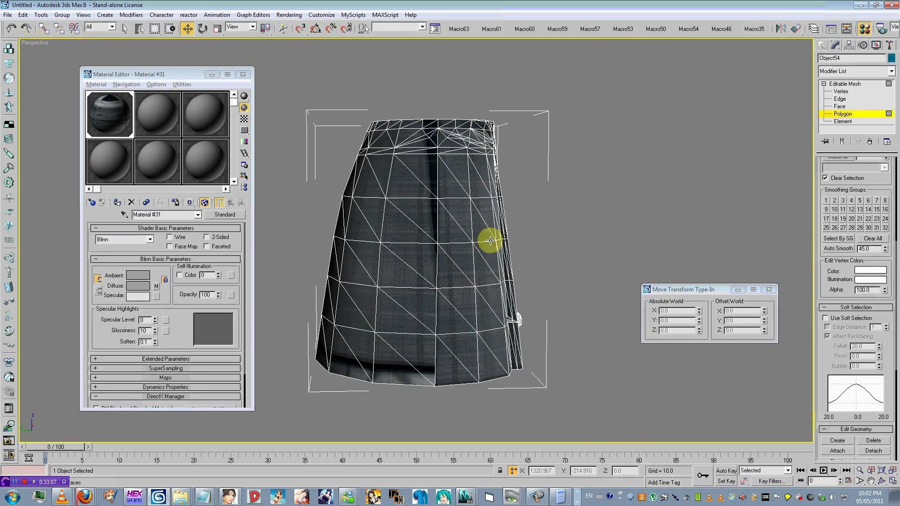
{"action": "left_click_drag", "start_coordinate": [518, 148], "coordinate": [429, 365]}
{"action": "key", "text": "z"}
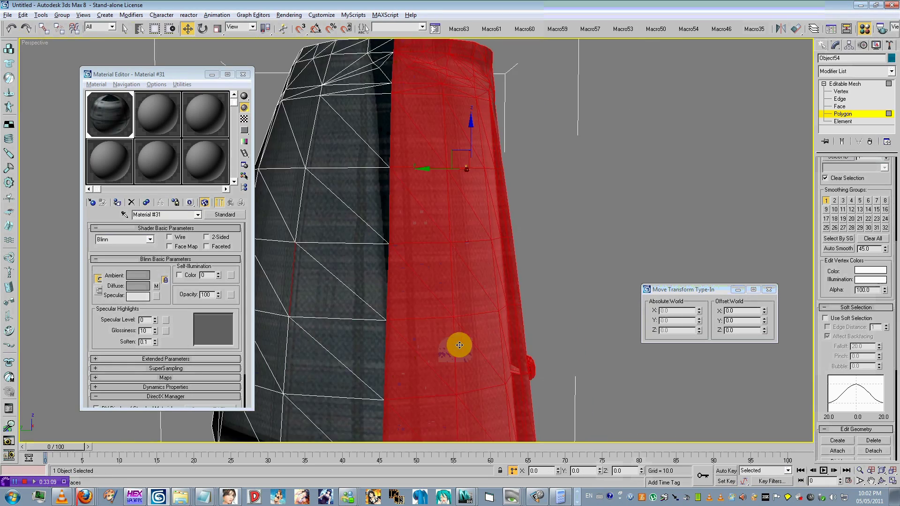
{"action": "middle_click_drag", "start_coordinate": [458, 345], "coordinate": [213, 342], "text": "alt"}
{"action": "scroll", "coordinate": [215, 341], "scroll_direction": "down", "scroll_amount": 6}
{"action": "middle_click_drag", "start_coordinate": [384, 310], "coordinate": [653, 321], "text": "alt"}
{"action": "middle_click_drag", "start_coordinate": [402, 267], "coordinate": [371, 269], "text": "alt"}
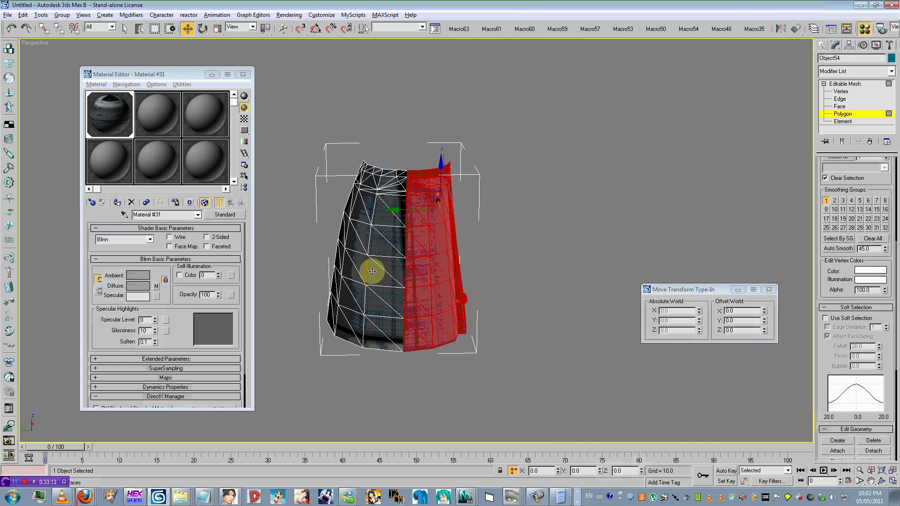
Detach the selected front half of the skirt and hide it to inspect the back half.
{"action": "right_click", "coordinate": [509, 257]}
{"action": "left_click", "coordinate": [494, 276]}
{"action": "key", "text": "Return"}
{"action": "right_click", "coordinate": [497, 280]}
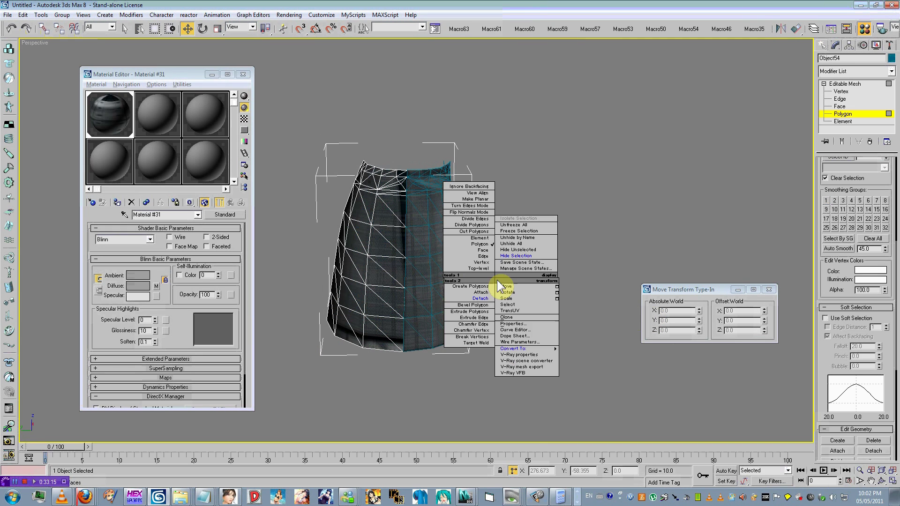
{"action": "left_click", "coordinate": [520, 250]}
{"action": "middle_click_drag", "start_coordinate": [441, 341], "coordinate": [496, 302], "text": "alt"}
{"action": "key", "text": "Delete"}
{"action": "left_click", "coordinate": [838, 115]}
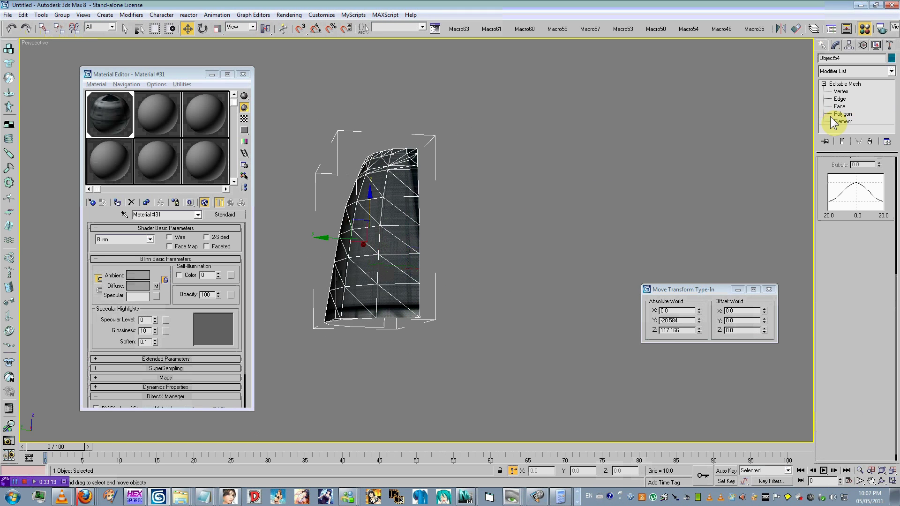
{"action": "middle_click_drag", "start_coordinate": [488, 197], "coordinate": [538, 221], "text": "alt"}
{"action": "scroll", "coordinate": [539, 223], "scroll_direction": "up", "scroll_amount": 4}
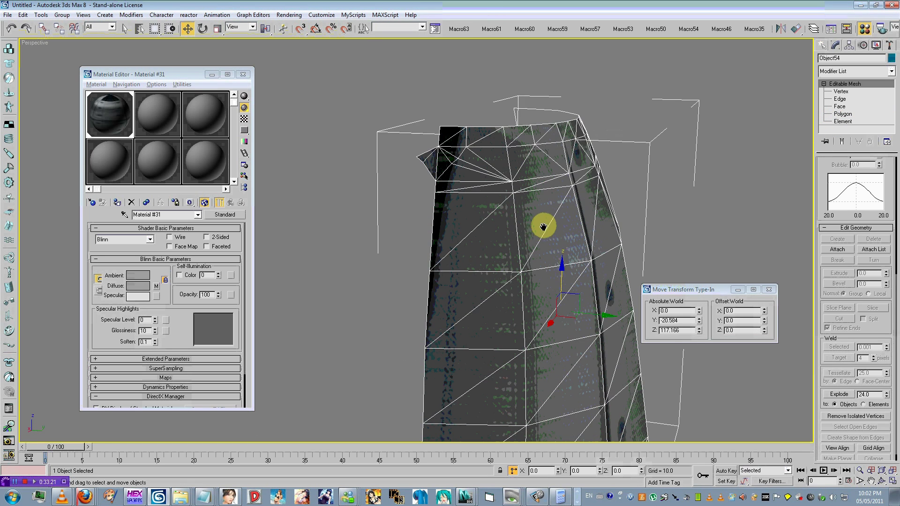
Undo the detachment of the skirt's front half and return to its polygon selection.
{"action": "right_click", "coordinate": [416, 209]}
{"action": "left_click", "coordinate": [421, 188]}
{"action": "left_click", "coordinate": [856, 113]}
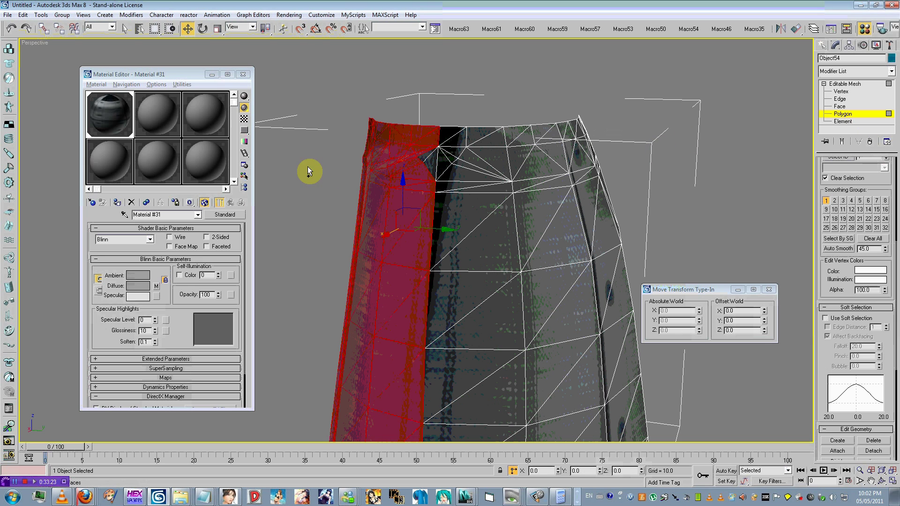
Refine the polygon selection of the skirt's front half at the waist and detach it as a separate object.
{"action": "left_click", "coordinate": [422, 181]}
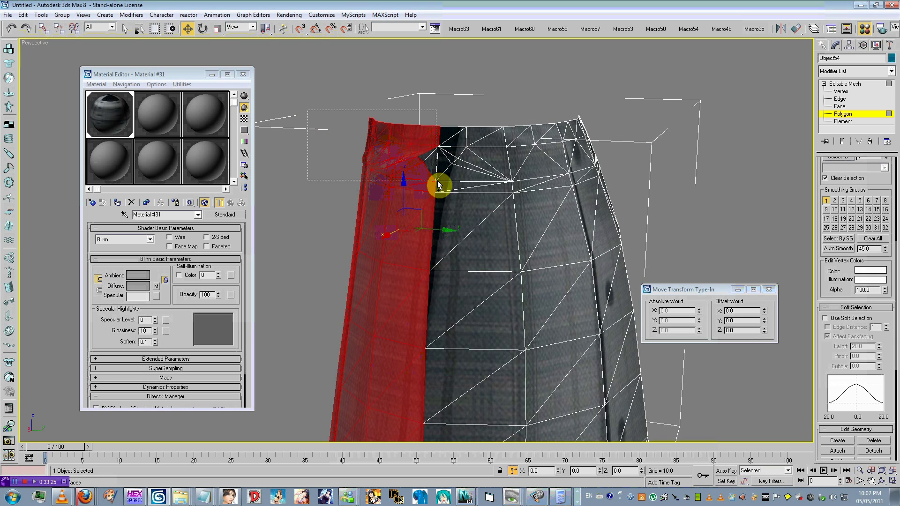
{"action": "scroll", "coordinate": [331, 213], "scroll_direction": "down", "scroll_amount": 4}
{"action": "middle_click_drag", "start_coordinate": [332, 214], "coordinate": [553, 167], "text": "alt"}
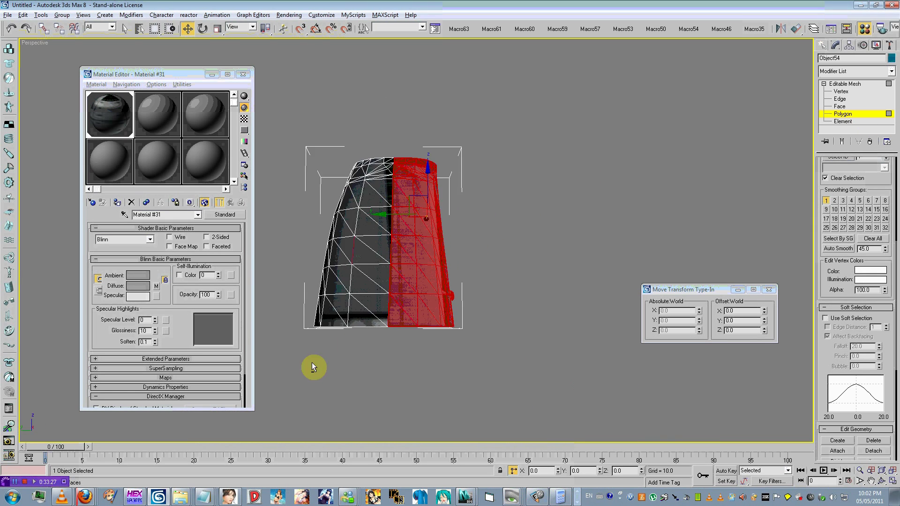
{"action": "right_click", "coordinate": [473, 199]}
{"action": "left_click", "coordinate": [465, 220]}
{"action": "key", "text": "Return"}
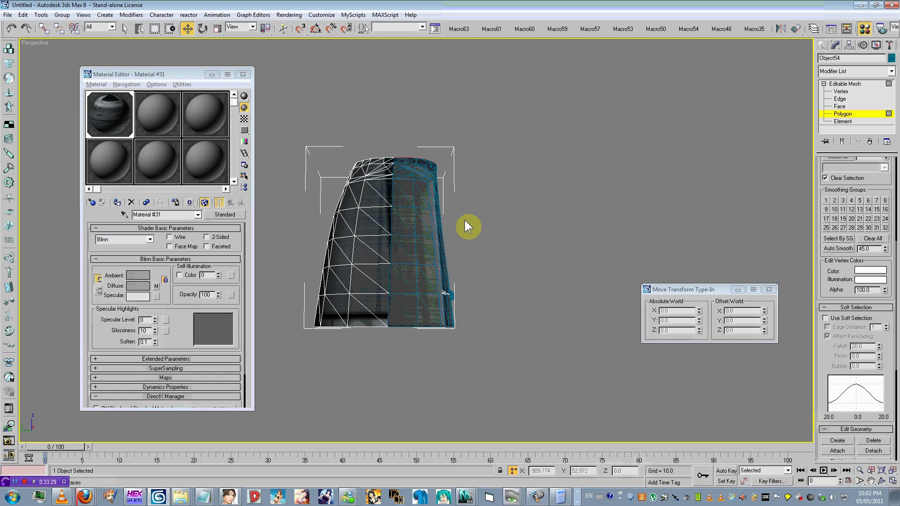
Hide the detached front half and apply the texture hak05_26.dds to the skirt's back half.
{"action": "right_click", "coordinate": [464, 219]}
{"action": "left_click", "coordinate": [479, 195]}
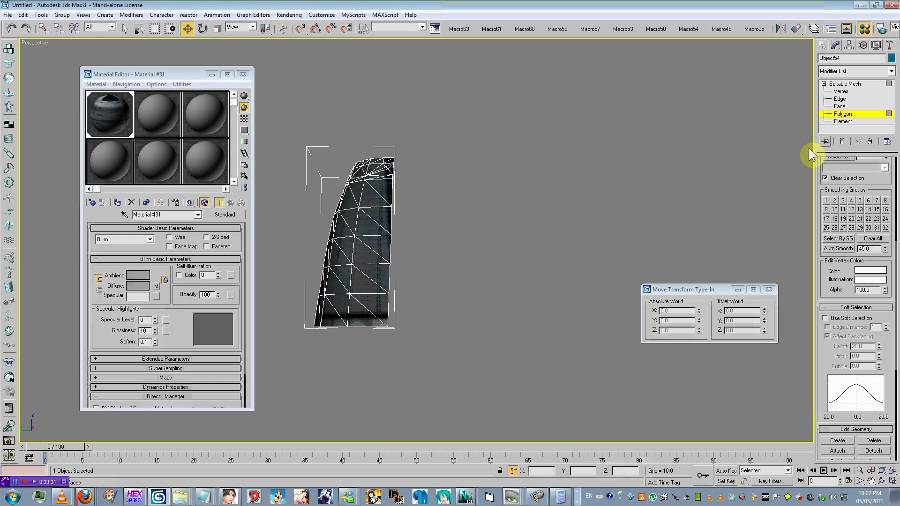
{"action": "left_click", "coordinate": [864, 113]}
{"action": "key", "text": "alt+Tab"}
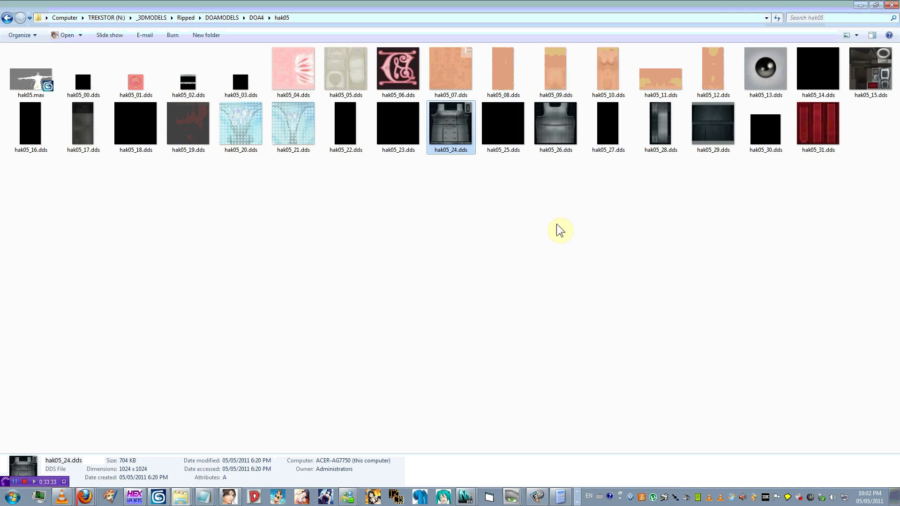
{"action": "key", "text": "Right"}
{"action": "key", "text": "Right"}
{"action": "left_click", "coordinate": [158, 496]}
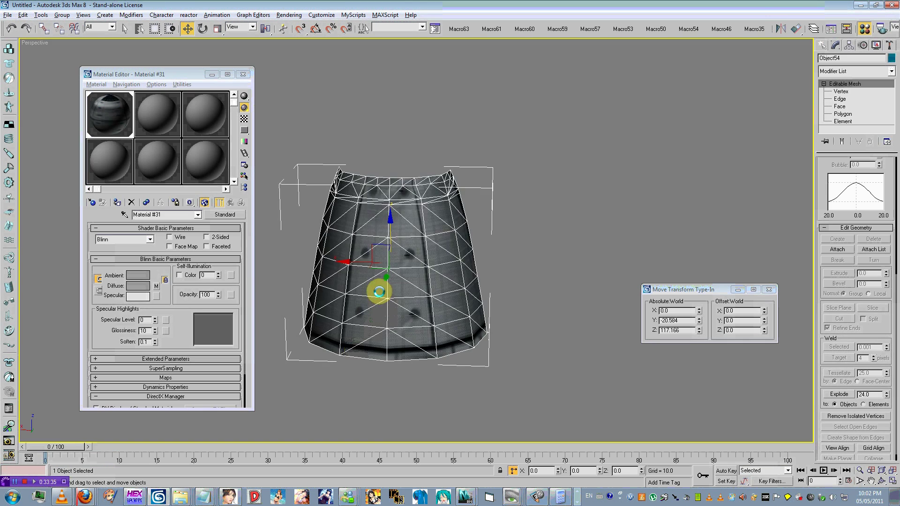
Unhide all objects and apply the texture hak05_24.dds to the skirt's front half.
{"action": "right_click", "coordinate": [451, 249]}
{"action": "left_click", "coordinate": [536, 221]}
{"action": "key", "text": "alt+Tab"}
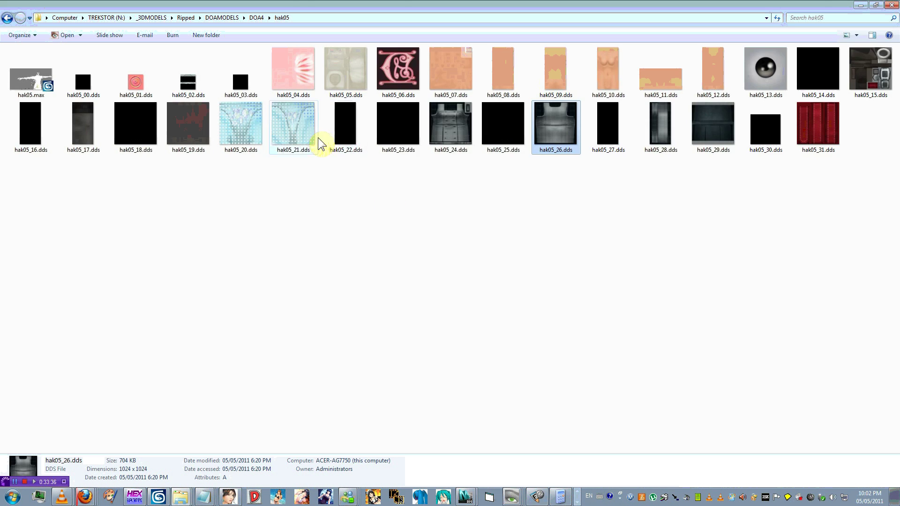
{"action": "key", "text": "Left"}
{"action": "key", "text": "Left"}
{"action": "left_click", "coordinate": [158, 497]}
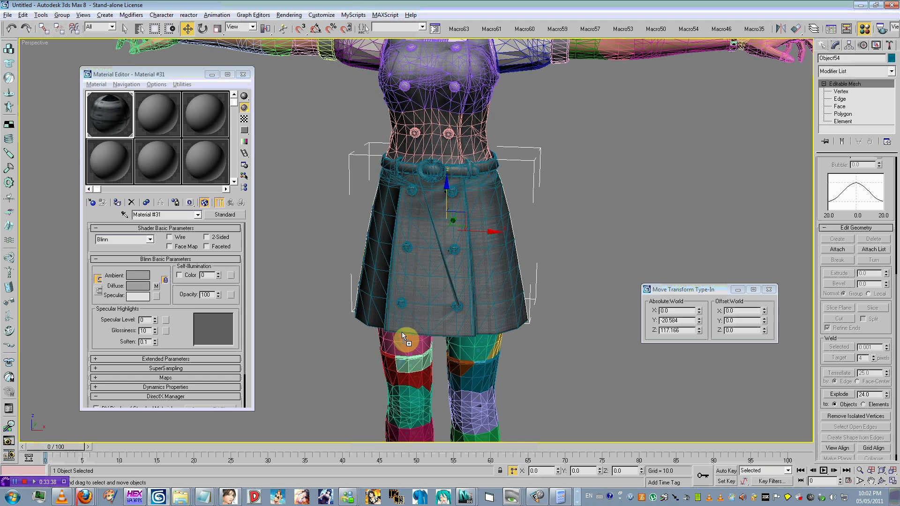
{"action": "scroll", "coordinate": [427, 270], "scroll_direction": "down", "scroll_amount": 2}
{"action": "scroll", "coordinate": [427, 271], "scroll_direction": "up", "scroll_amount": 5}
{"action": "left_click", "coordinate": [550, 240]}
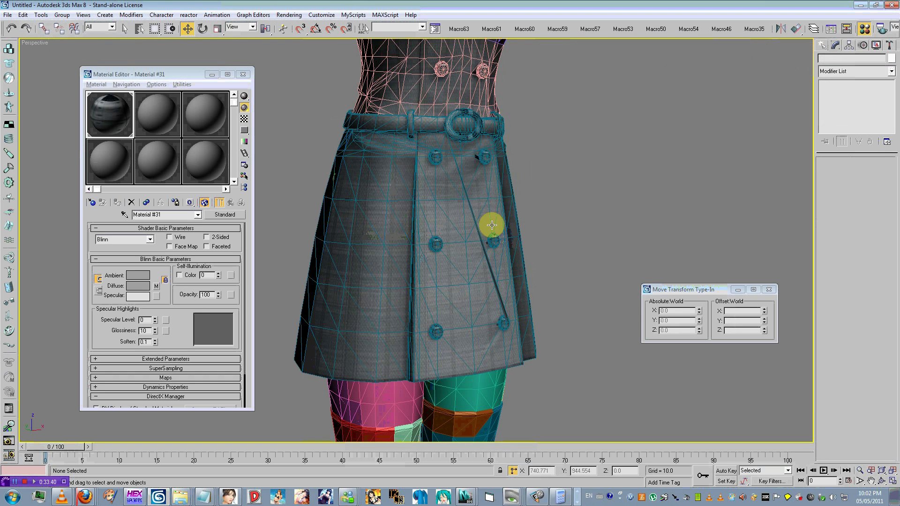
Sample the materials of the outfit's front and the skirt's back into the Material Editor, showing their maps in the viewport.
{"action": "left_click", "coordinate": [125, 214]}
{"action": "left_click", "coordinate": [355, 119]}
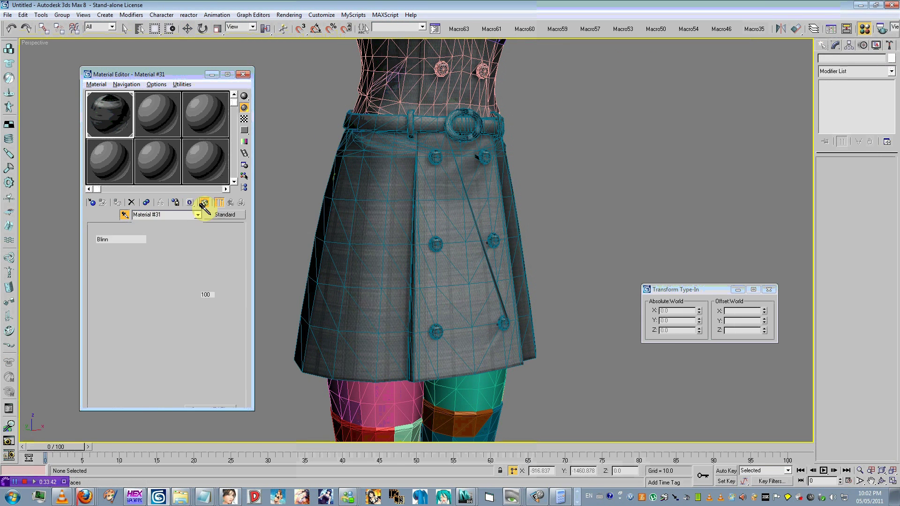
{"action": "key", "text": "w"}
{"action": "middle_click_drag", "start_coordinate": [342, 225], "coordinate": [428, 272], "text": "alt"}
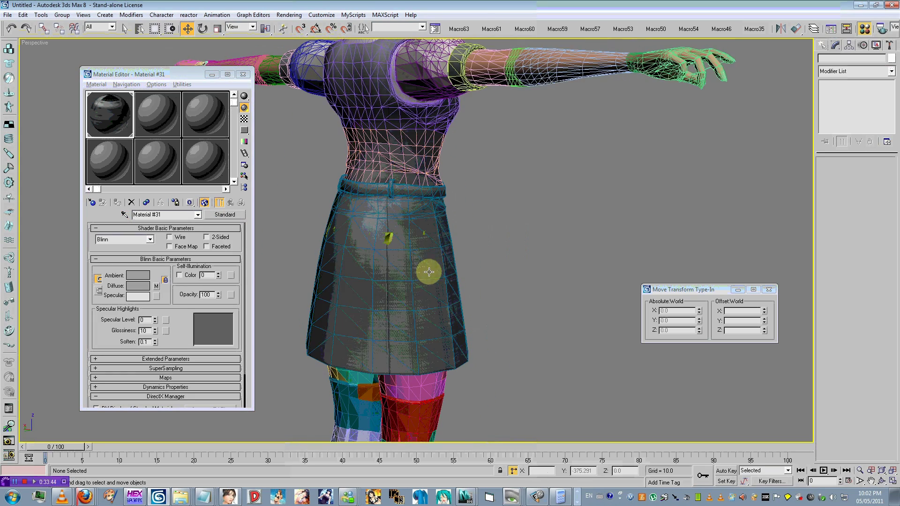
{"action": "left_click", "coordinate": [124, 214]}
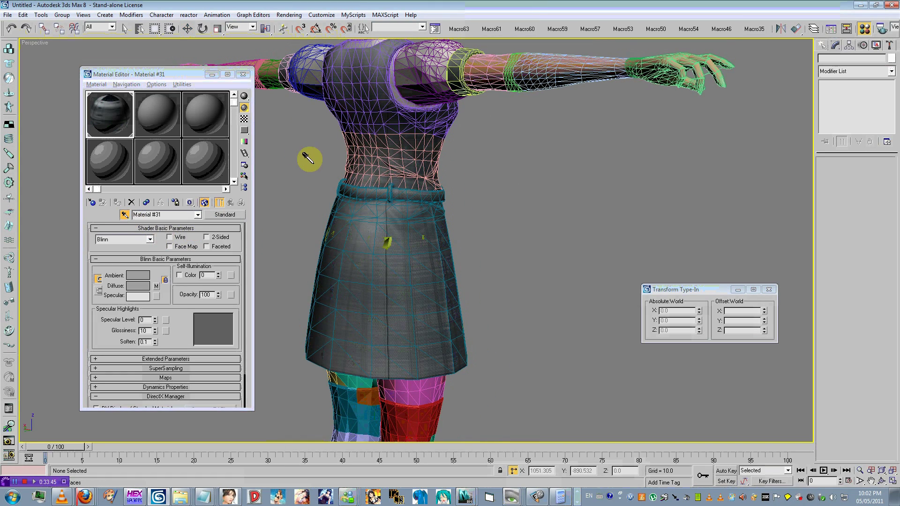
{"action": "left_click", "coordinate": [348, 298]}
{"action": "scroll", "coordinate": [341, 257], "scroll_direction": "down", "scroll_amount": 3}
Try hiding the skirt's front half, and undo the hiding.
{"action": "left_click", "coordinate": [377, 296]}
{"action": "scroll", "coordinate": [378, 296], "scroll_direction": "up", "scroll_amount": 4}
{"action": "right_click", "coordinate": [378, 296]}
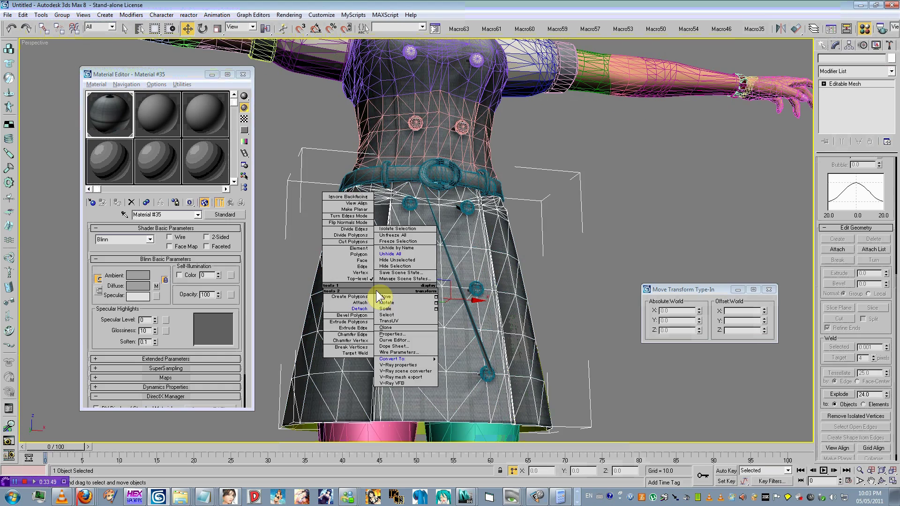
{"action": "left_click", "coordinate": [589, 279]}
{"action": "left_click", "coordinate": [515, 273]}
{"action": "right_click", "coordinate": [515, 274]}
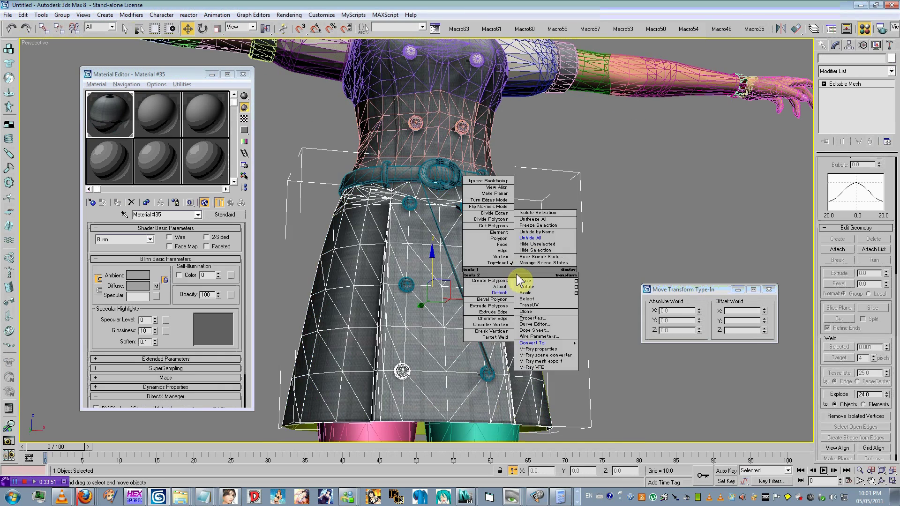
{"action": "left_click", "coordinate": [535, 251]}
{"action": "middle_click_drag", "start_coordinate": [535, 251], "coordinate": [508, 275]}
{"action": "key", "text": "ctrl+z"}
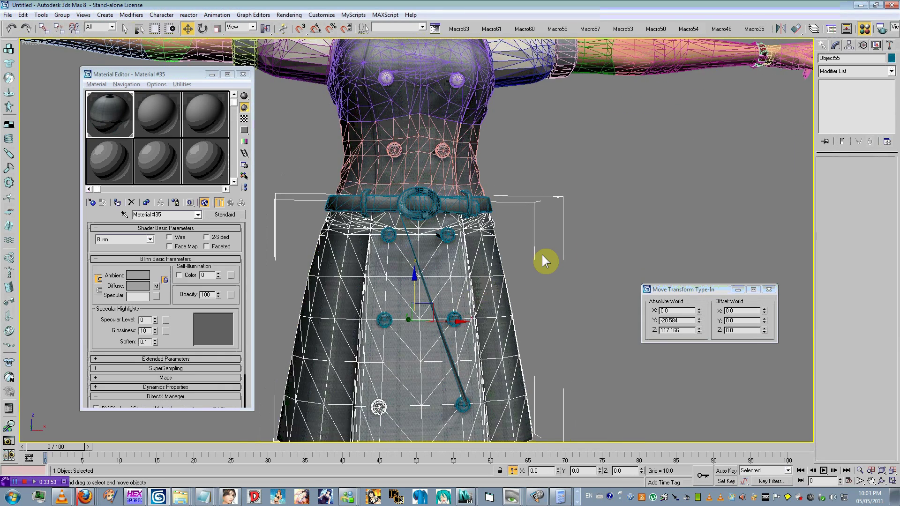
Clear the selection and turn off the edged faces display.
{"action": "left_click", "coordinate": [542, 253]}
{"action": "key", "text": "F4"}
{"action": "scroll", "coordinate": [541, 248], "scroll_direction": "down", "scroll_amount": 4}
{"action": "scroll", "coordinate": [504, 345], "scroll_direction": "up", "scroll_amount": 6}
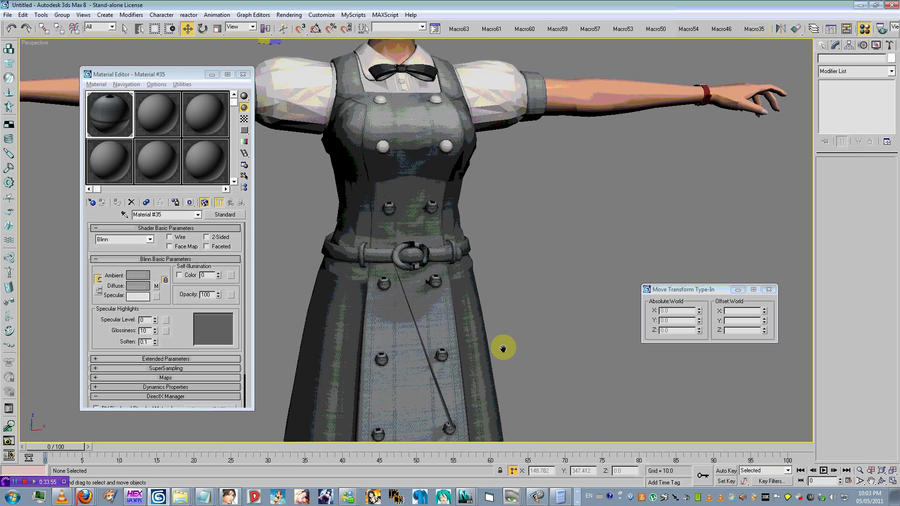
Select the belt and buttons object and hide everything else.
{"action": "left_click", "coordinate": [443, 261]}
{"action": "right_click", "coordinate": [443, 261]}
{"action": "left_click", "coordinate": [476, 235]}
{"action": "scroll", "coordinate": [482, 275], "scroll_direction": "down", "scroll_amount": 3}
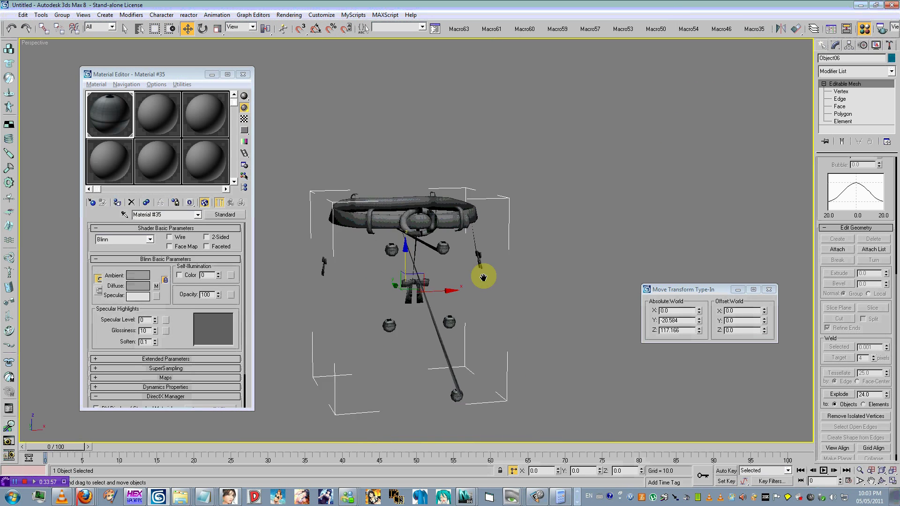
Try the texture hak05_15.dds on the belt and buttons object.
{"action": "key", "text": "alt+Tab"}
{"action": "left_click", "coordinate": [870, 71]}
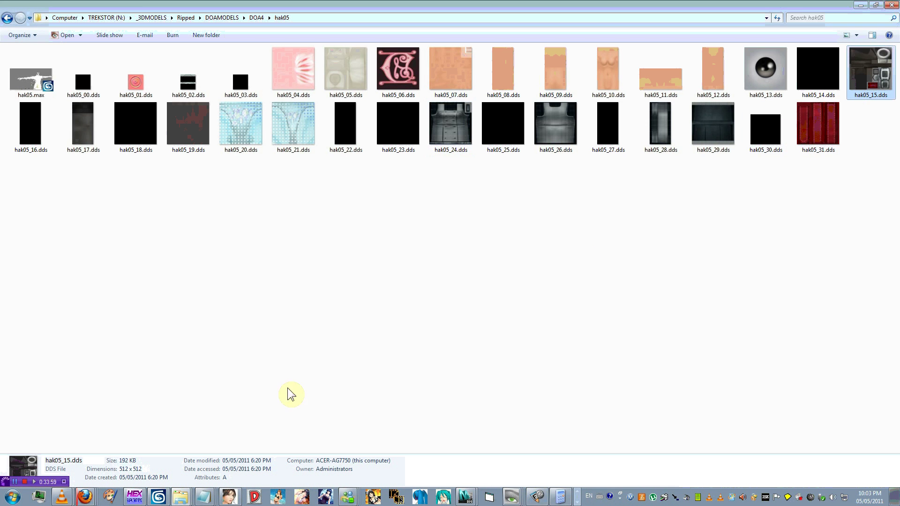
{"action": "left_click", "coordinate": [159, 497]}
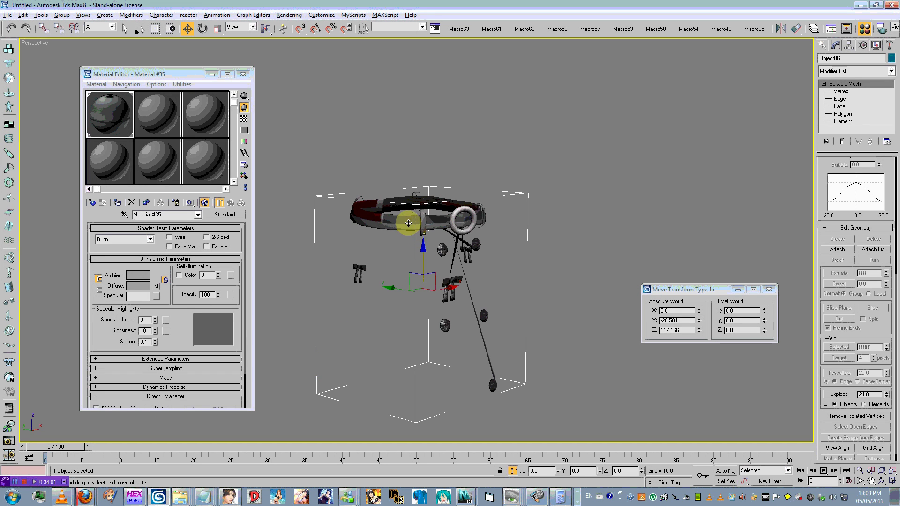
{"action": "scroll", "coordinate": [539, 243], "scroll_direction": "up", "scroll_amount": 2}
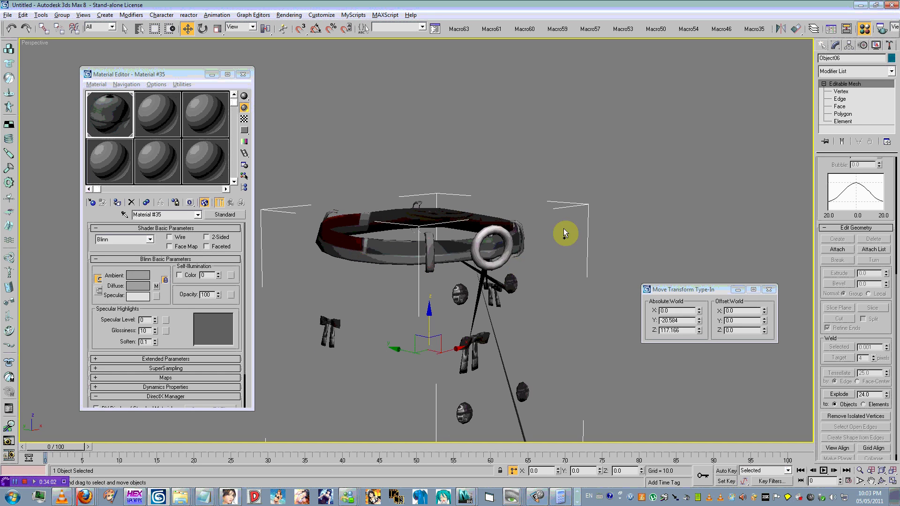
Select the belt strap element and detach it from the buckle and buttons as a separate object.
{"action": "left_click", "coordinate": [845, 121]}
{"action": "left_click", "coordinate": [369, 245]}
{"action": "middle_click_drag", "start_coordinate": [369, 245], "coordinate": [275, 245], "text": "alt"}
{"action": "right_click", "coordinate": [447, 192]}
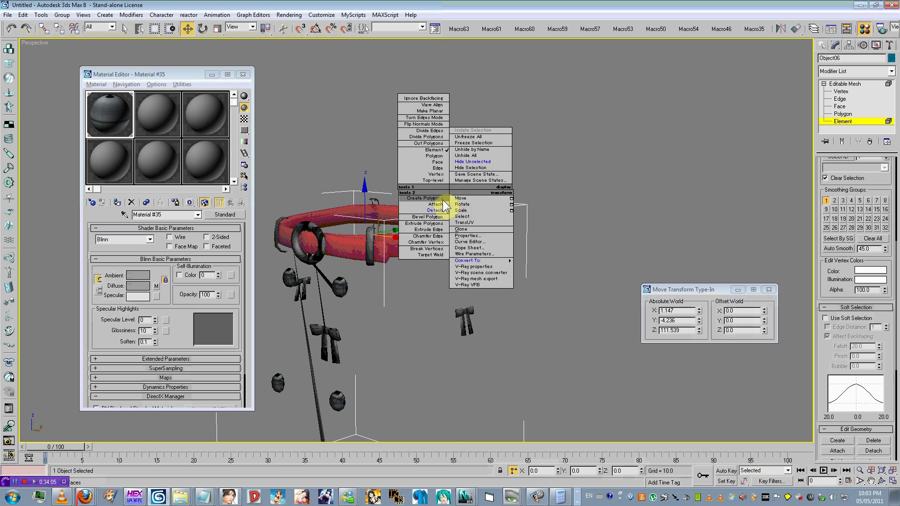
{"action": "left_click", "coordinate": [434, 210]}
{"action": "left_click", "coordinate": [494, 224]}
{"action": "left_click", "coordinate": [833, 123]}
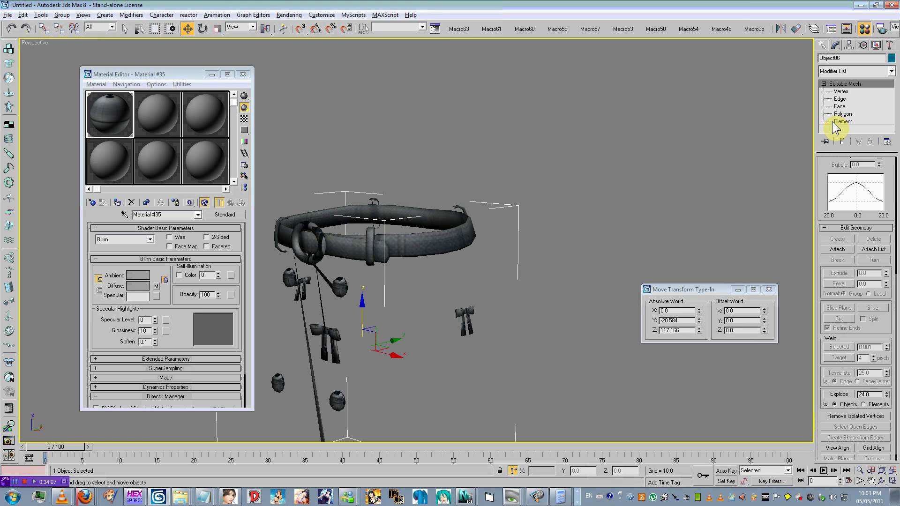
Try the texture hak05_31.dds on the belt, and undo the change.
{"action": "key", "text": "alt+Tab"}
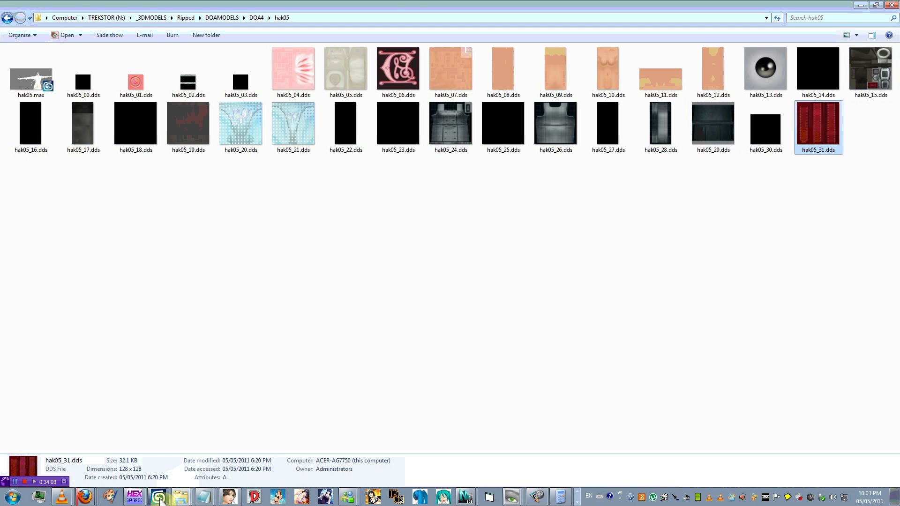
{"action": "left_click_drag", "start_coordinate": [159, 501], "coordinate": [340, 236]}
{"action": "middle_click_drag", "start_coordinate": [438, 376], "coordinate": [434, 327], "text": "alt"}
{"action": "key", "text": "ctrl+z"}
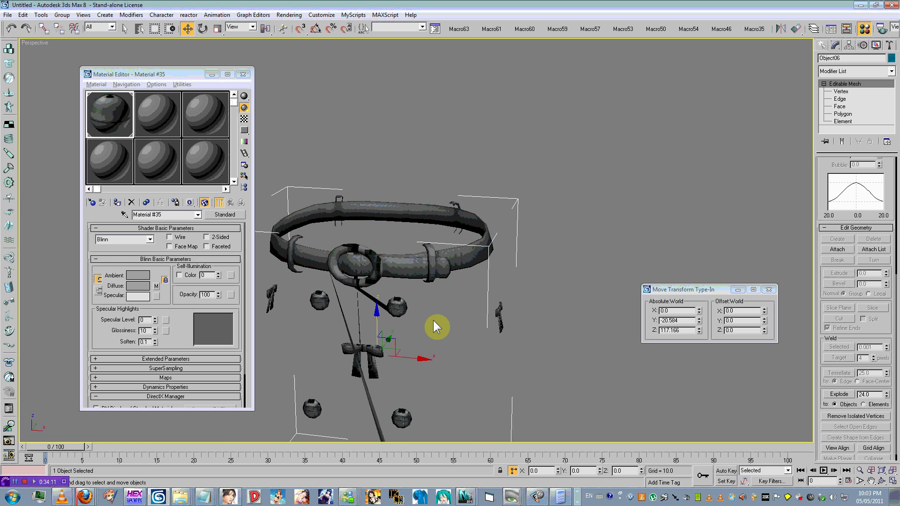
Check the texture hak05_28.dds in the texture folder as a candidate for the belt.
{"action": "key", "text": "alt+Tab"}
{"action": "left_click", "coordinate": [659, 124]}
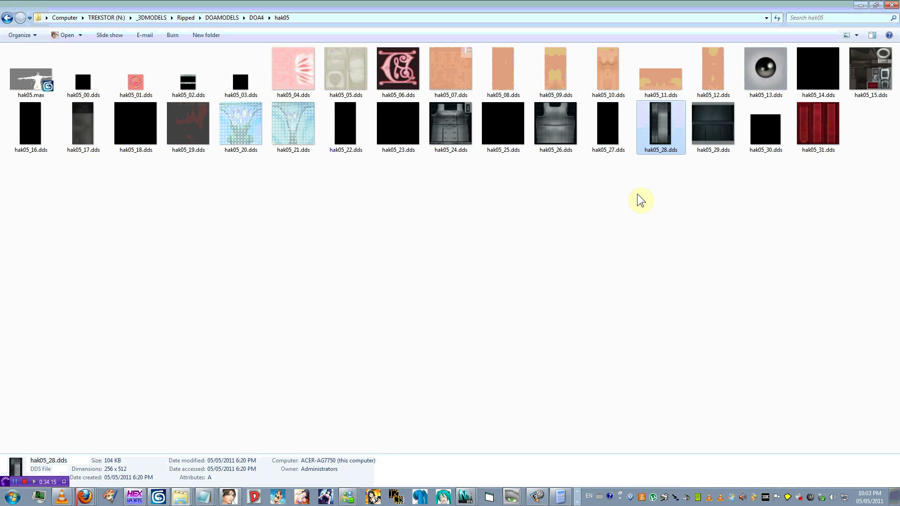
{"action": "key", "text": "alt+Tab"}
Inspect the belt strap's UV layout with a temporary Unwrap UVW modifier and remove the modifier.
{"action": "left_click", "coordinate": [419, 274]}
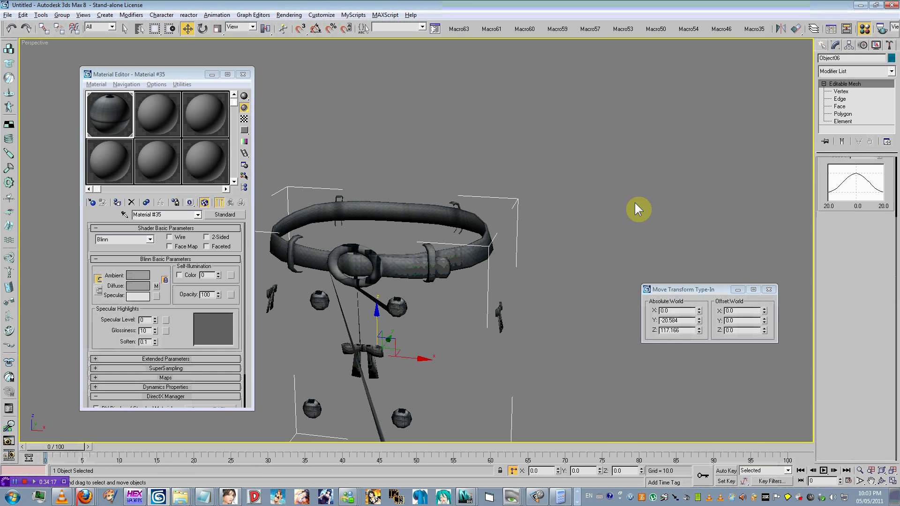
{"action": "left_click", "coordinate": [890, 70]}
{"action": "scroll", "coordinate": [881, 351], "scroll_direction": "down", "scroll_amount": 10}
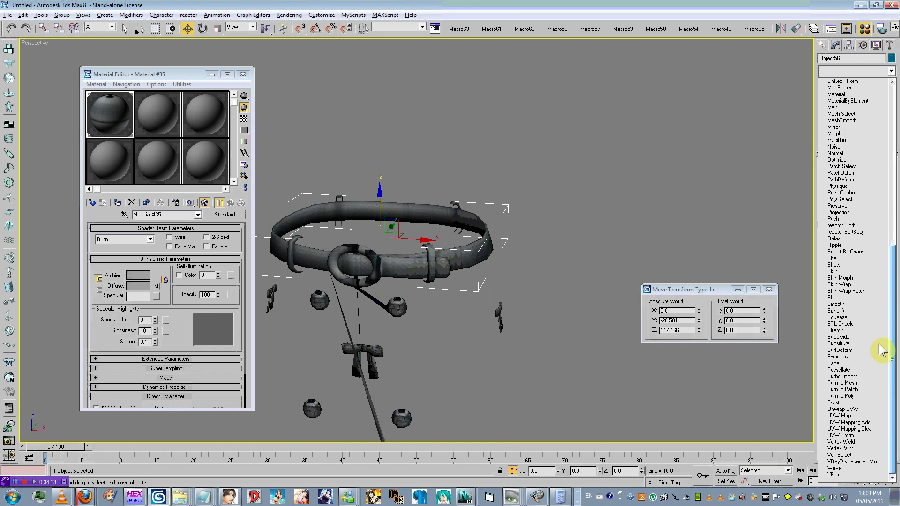
{"action": "left_click", "coordinate": [841, 408]}
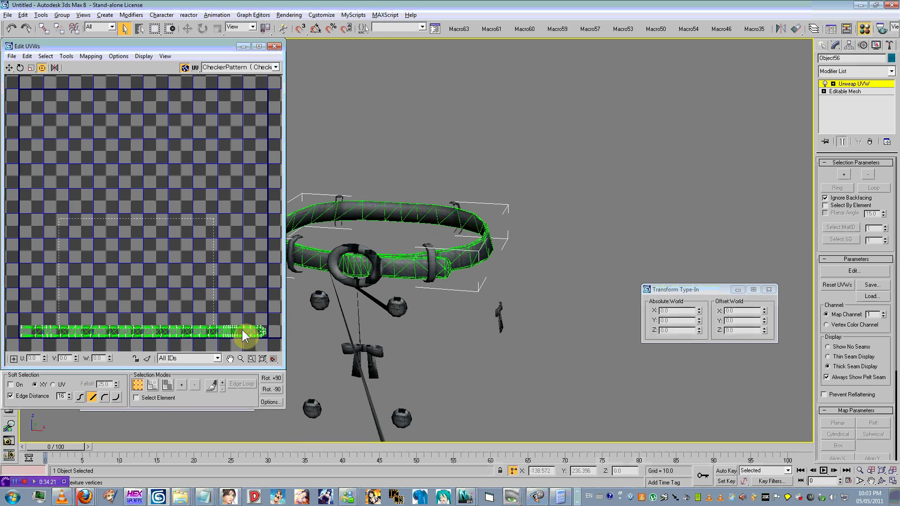
{"action": "left_click", "coordinate": [241, 329]}
{"action": "left_click", "coordinate": [276, 45]}
{"action": "left_click", "coordinate": [868, 142]}
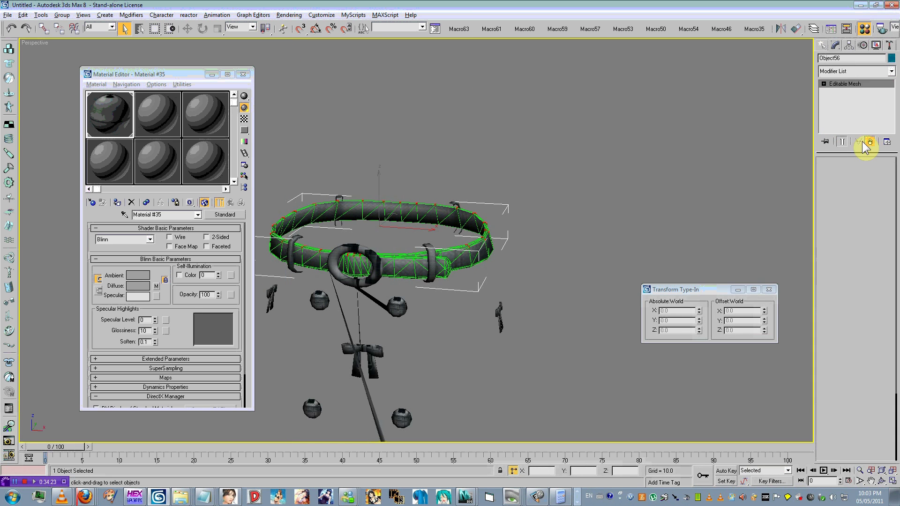
Open hak05_15.dds in the texture viewer and browse on to hak05_24.dds, examining it for the belt area.
{"action": "key", "text": "alt+Tab"}
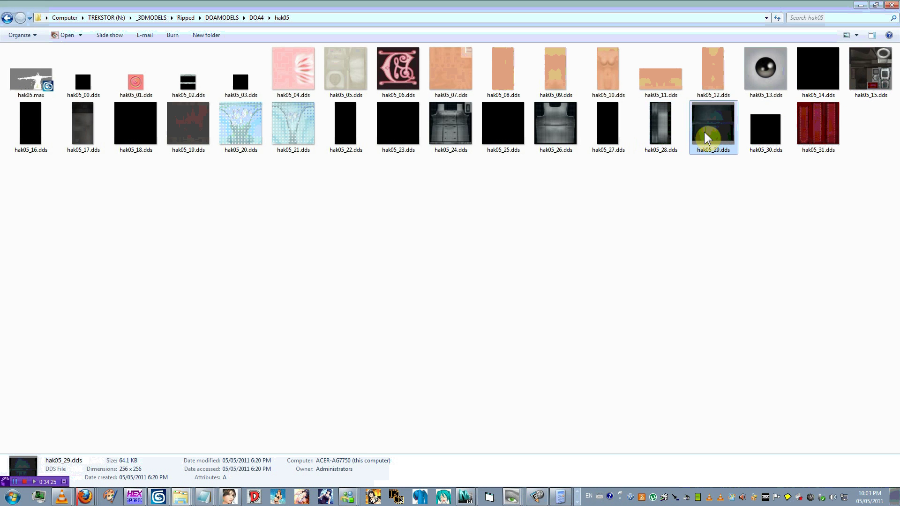
{"action": "double_click", "coordinate": [873, 96]}
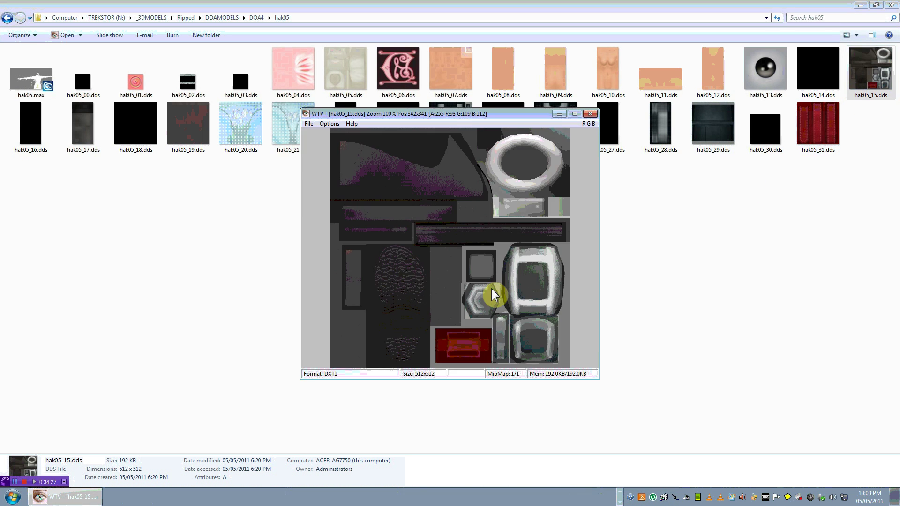
{"action": "scroll", "coordinate": [487, 288], "scroll_direction": "down", "scroll_amount": 1}
{"action": "scroll", "coordinate": [484, 288], "scroll_direction": "up", "scroll_amount": 1}
{"action": "scroll", "coordinate": [485, 287], "scroll_direction": "down", "scroll_amount": 4}
{"action": "scroll", "coordinate": [490, 282], "scroll_direction": "down", "scroll_amount": 5}
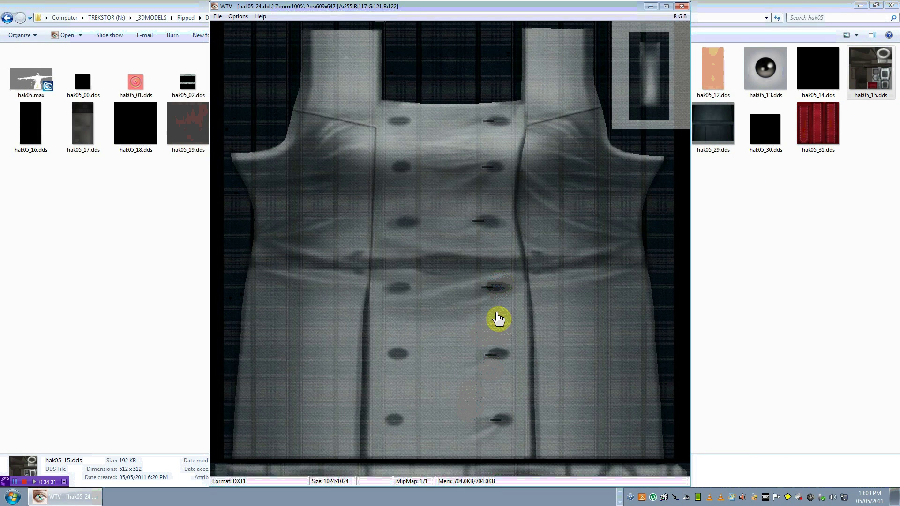
{"action": "left_click_drag", "start_coordinate": [496, 311], "coordinate": [556, 178]}
{"action": "left_click", "coordinate": [683, 6]}
{"action": "key", "text": "alt+Tab"}
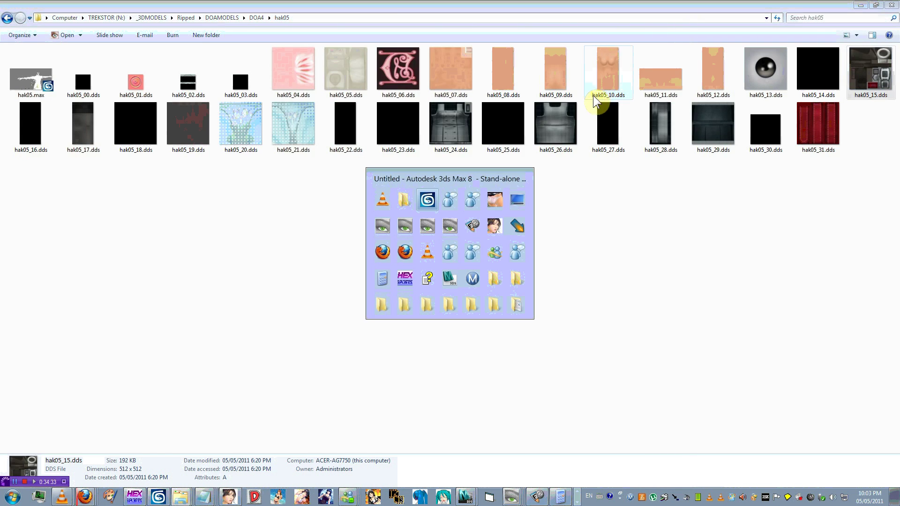
Unhide all objects and assign Material #31, sampled from the dress front, to the belt strap.
{"action": "right_click", "coordinate": [490, 202]}
{"action": "left_click", "coordinate": [515, 167]}
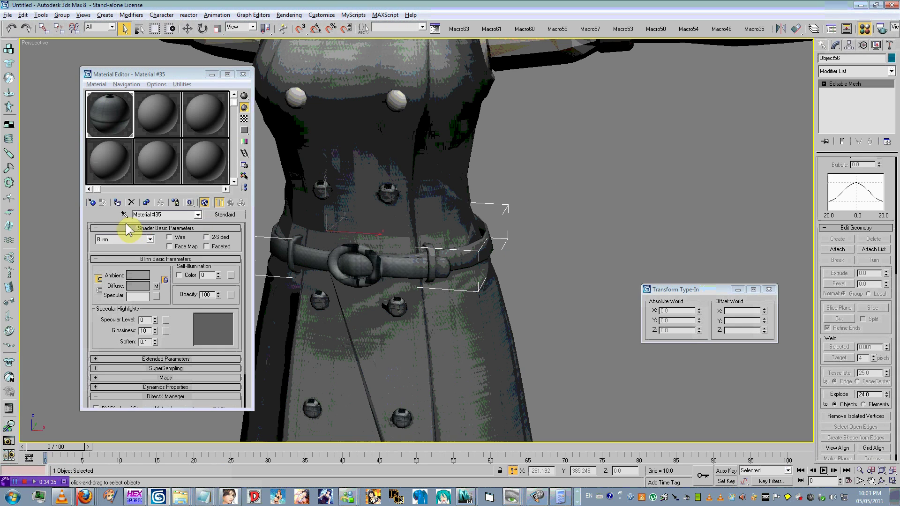
{"action": "left_click", "coordinate": [125, 214]}
{"action": "left_click", "coordinate": [300, 253]}
{"action": "key", "text": "w"}
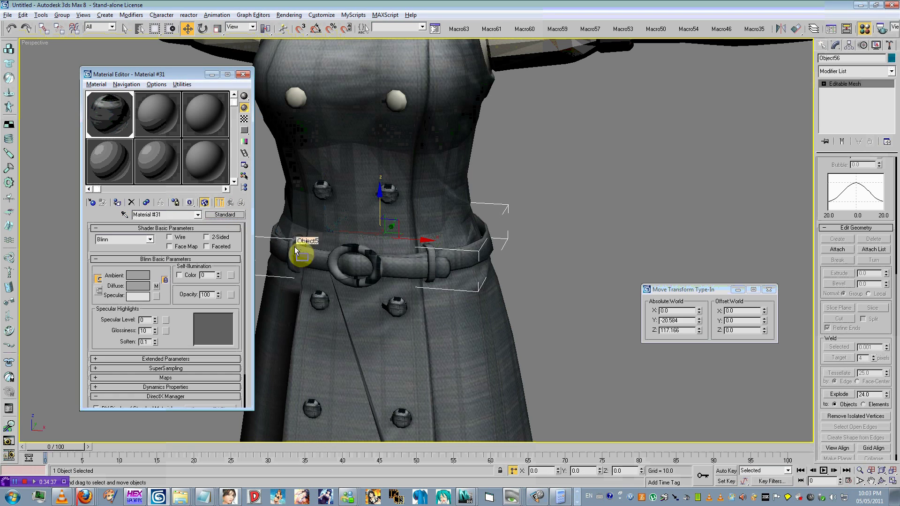
{"action": "left_click", "coordinate": [596, 242]}
{"action": "left_click", "coordinate": [370, 268]}
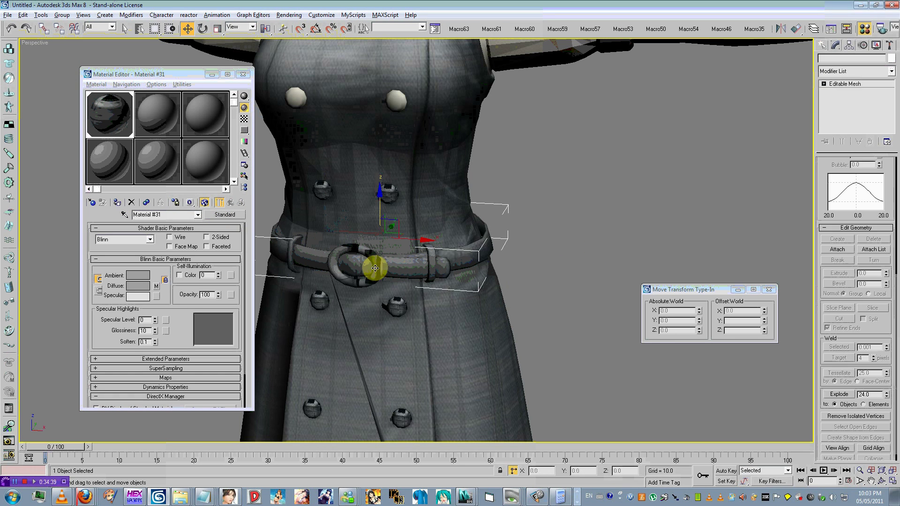
{"action": "left_click", "coordinate": [539, 255]}
Isolate the buckle and buttons object by hiding everything else, and enter element-level editing.
{"action": "left_click", "coordinate": [396, 265]}
{"action": "right_click", "coordinate": [397, 265]}
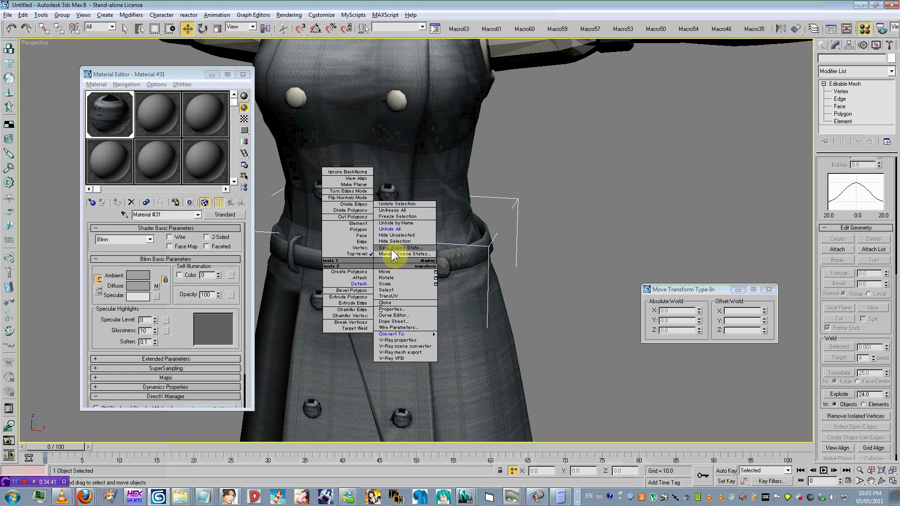
{"action": "left_click", "coordinate": [404, 240]}
{"action": "key", "text": "5"}
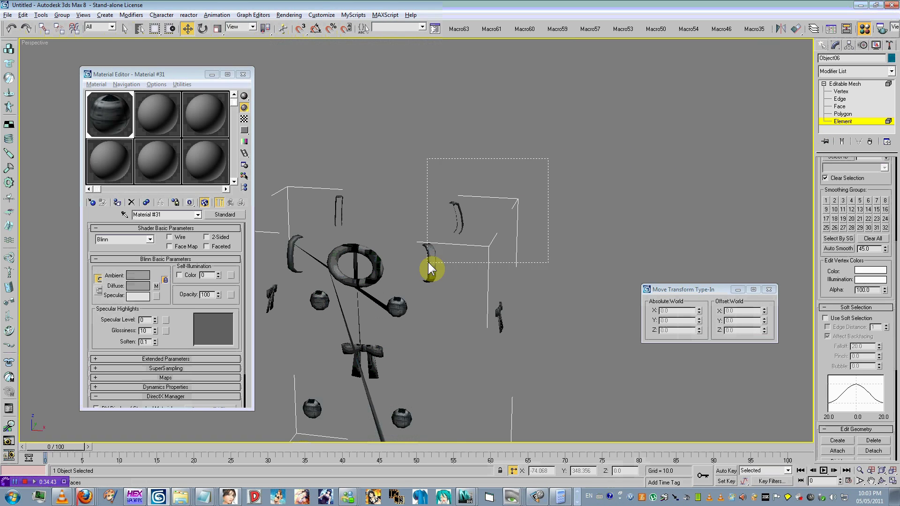
Detach the selected belt loop elements from the accessory mesh and hide everything except the original mesh.
{"action": "left_click", "coordinate": [428, 262]}
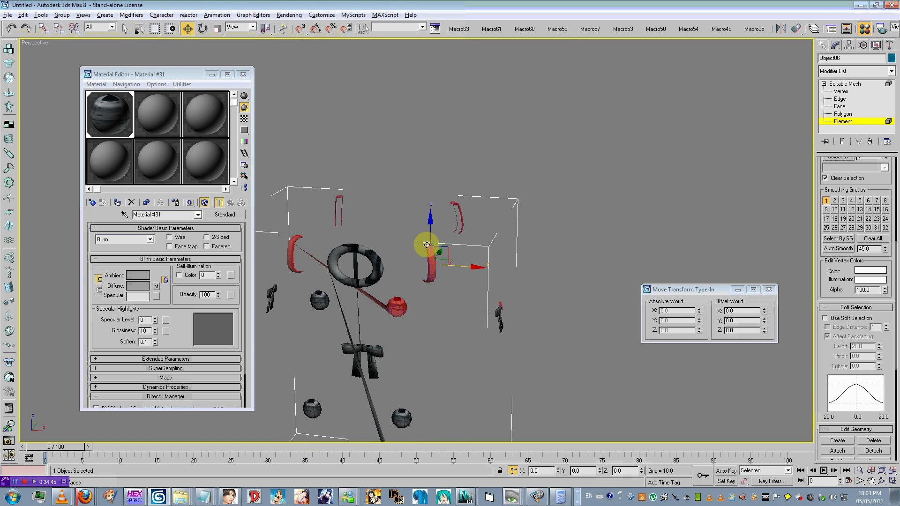
{"action": "right_click", "coordinate": [426, 244]}
{"action": "left_click", "coordinate": [872, 114]}
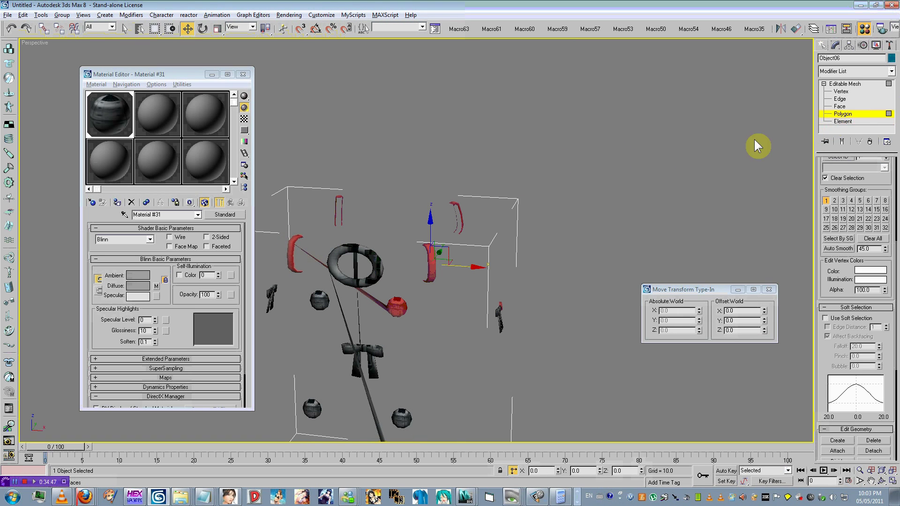
{"action": "right_click", "coordinate": [421, 288]}
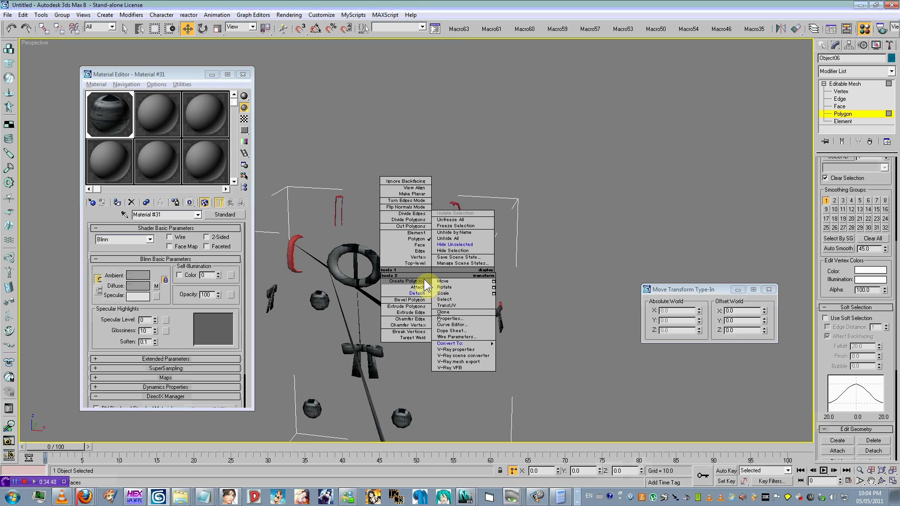
{"action": "left_click", "coordinate": [412, 300]}
{"action": "key", "text": "Return"}
{"action": "right_click", "coordinate": [493, 240]}
{"action": "left_click", "coordinate": [523, 215]}
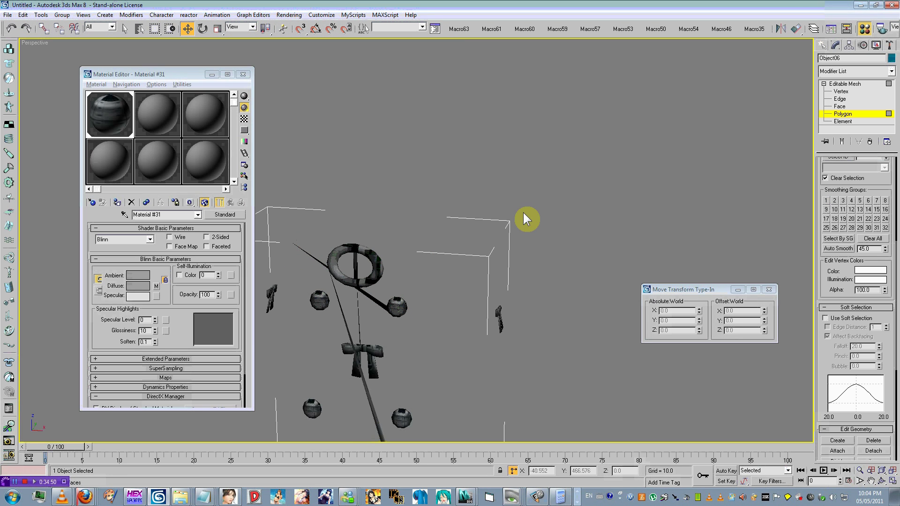
Delete the long stretched stray polygons running between the ring, the bow and the buttons.
{"action": "middle_click_drag", "start_coordinate": [522, 213], "coordinate": [520, 187], "text": "alt"}
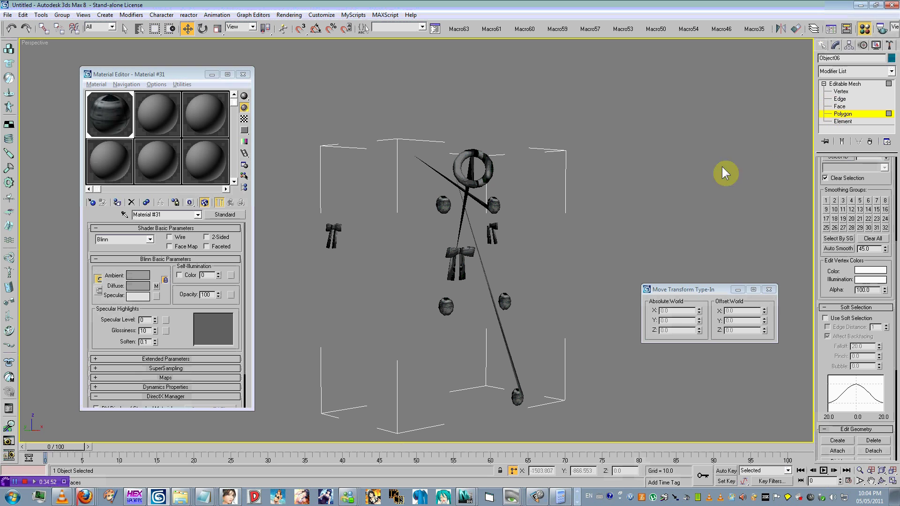
{"action": "key", "text": "F4"}
{"action": "left_click_drag", "start_coordinate": [480, 211], "coordinate": [460, 216]}
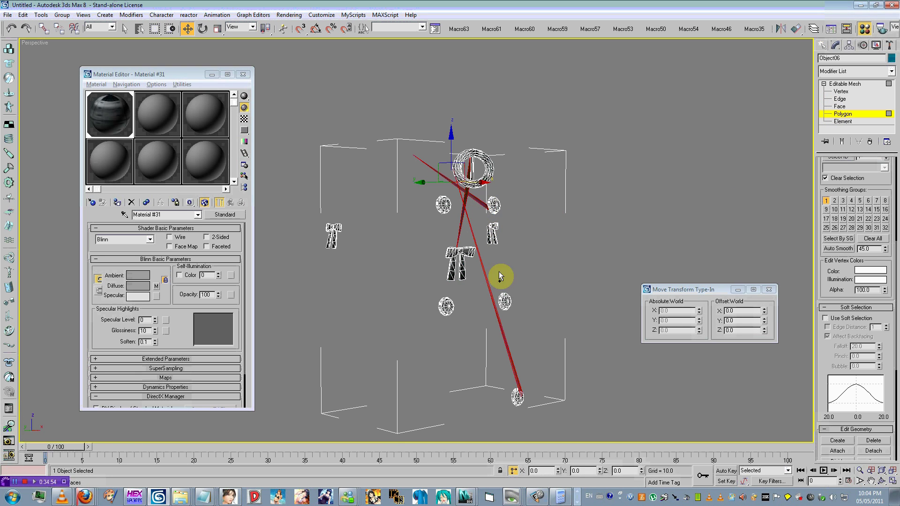
{"action": "middle_click_drag", "start_coordinate": [498, 273], "coordinate": [500, 293], "text": "alt"}
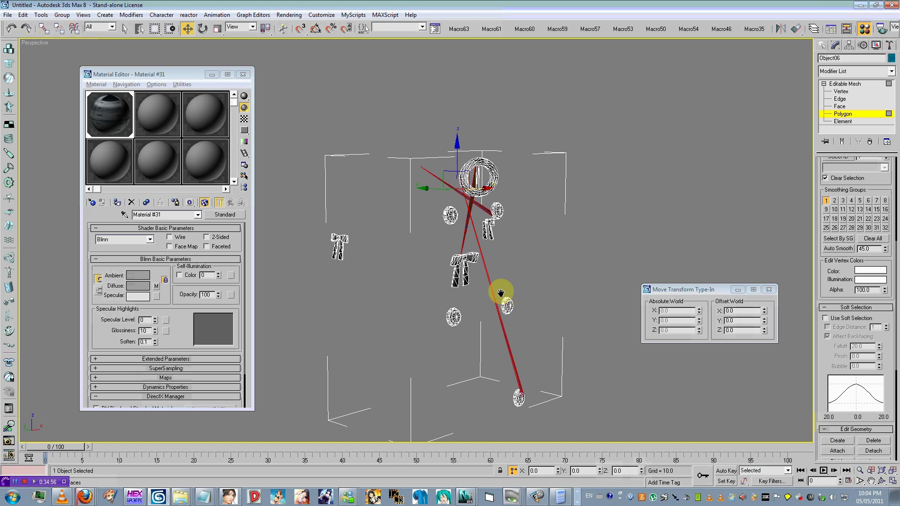
{"action": "key", "text": "Delete"}
{"action": "scroll", "coordinate": [505, 180], "scroll_direction": "up", "scroll_amount": 5}
{"action": "middle_click_drag", "start_coordinate": [505, 180], "coordinate": [439, 251]}
{"action": "scroll", "coordinate": [595, 185], "scroll_direction": "down", "scroll_amount": 3}
{"action": "left_click", "coordinate": [834, 114]}
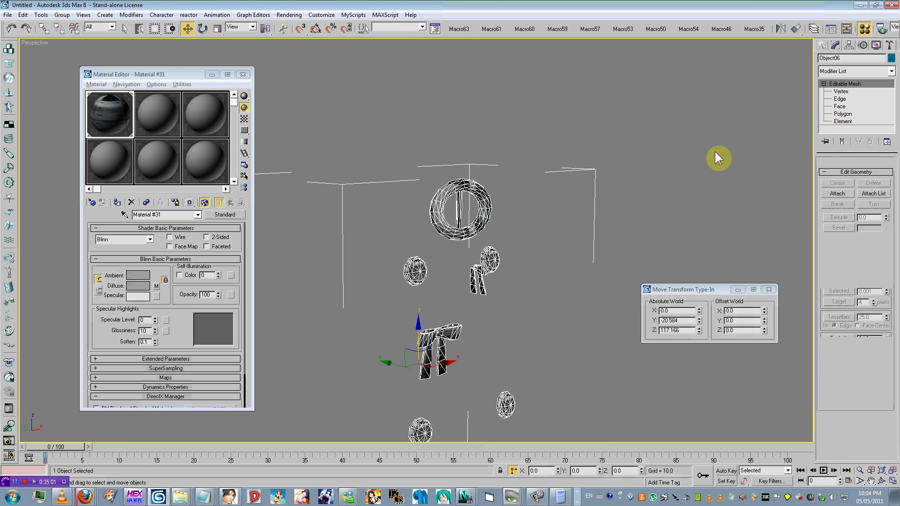
Apply the hak05_15.dds texture from the hak05 folder to the accessory mesh with the shaded view restored.
{"action": "left_click", "coordinate": [542, 204]}
{"action": "middle_click_drag", "start_coordinate": [542, 204], "coordinate": [565, 181]}
{"action": "key", "text": "F3"}
{"action": "key", "text": "F3"}
{"action": "key", "text": "F4"}
{"action": "key", "text": "alt+Tab"}
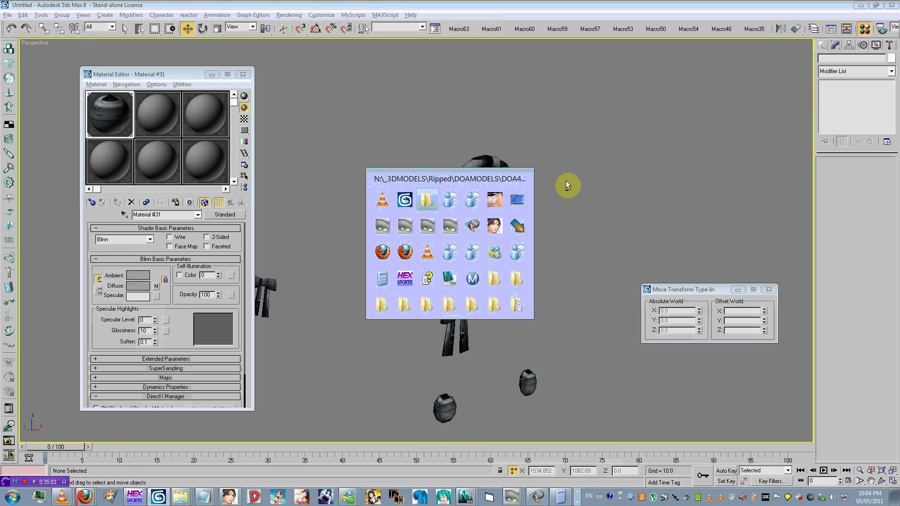
{"action": "left_click_drag", "start_coordinate": [142, 501], "coordinate": [160, 499]}
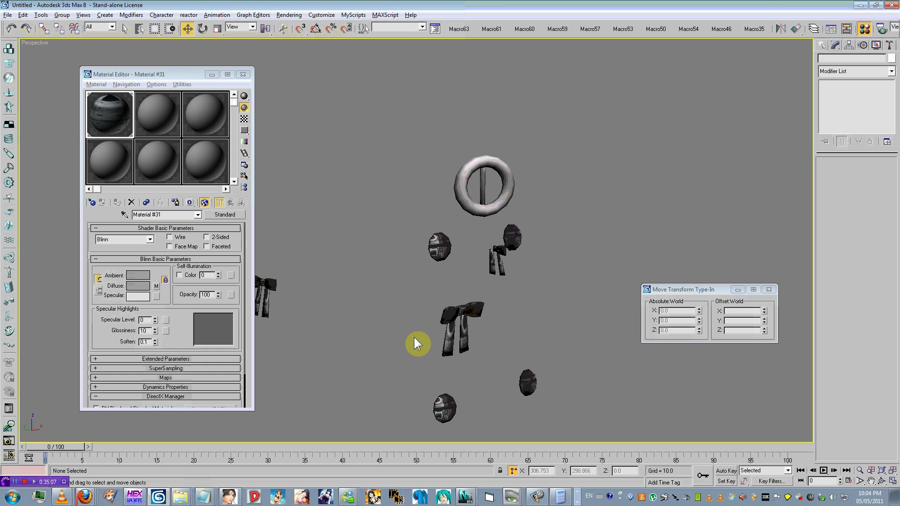
Detach the belt buckle ring element from the accessory mesh into its own object.
{"action": "key", "text": "ctrl+a"}
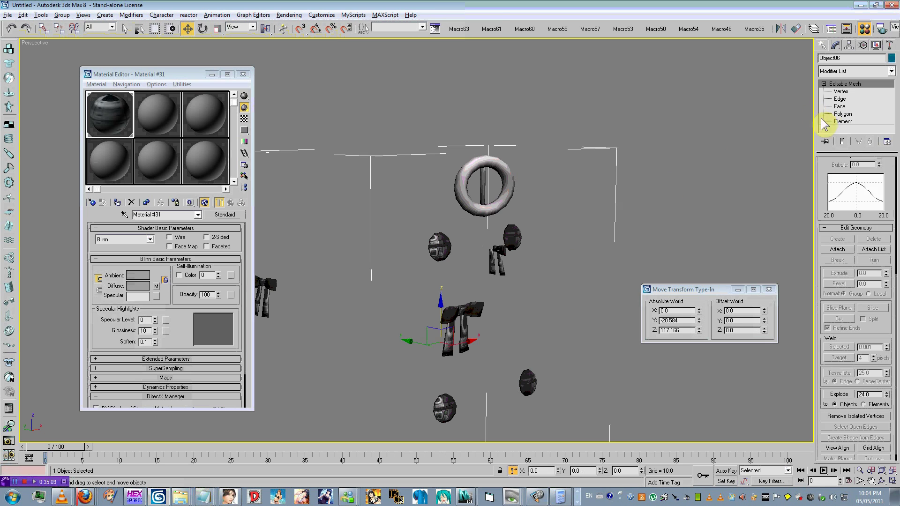
{"action": "left_click", "coordinate": [824, 121]}
{"action": "left_click", "coordinate": [489, 174]}
{"action": "right_click", "coordinate": [511, 180]}
{"action": "left_click", "coordinate": [513, 192]}
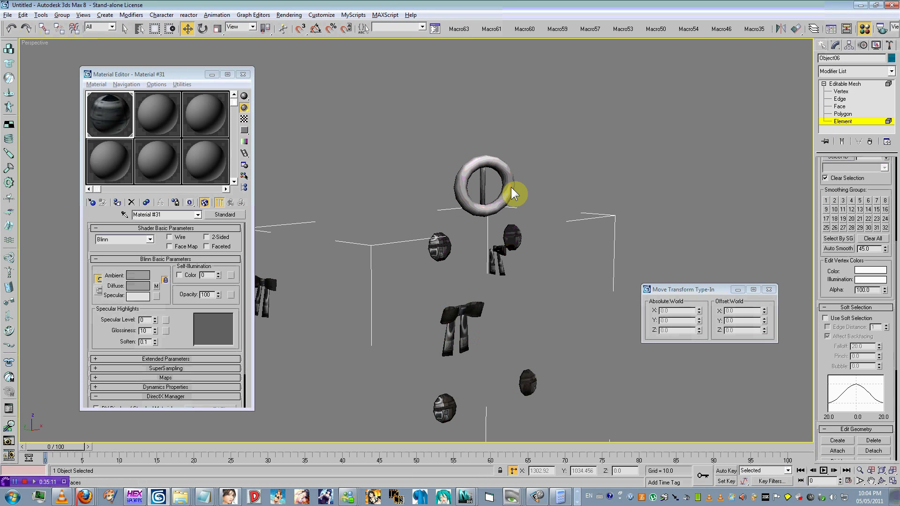
{"action": "left_click", "coordinate": [828, 123]}
Look through the hak05 texture folder and pick hak05_05.dds for the detached buckle ring.
{"action": "key", "text": "alt+Tab"}
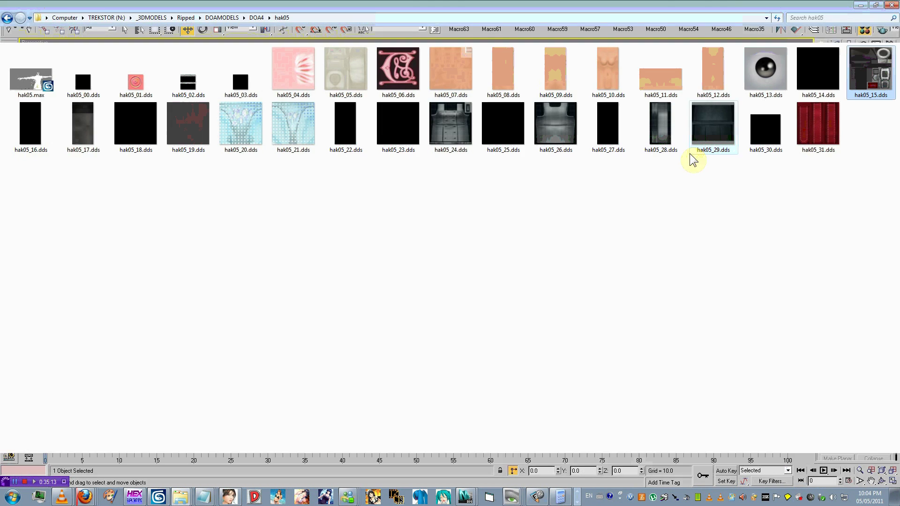
{"action": "left_click", "coordinate": [696, 186]}
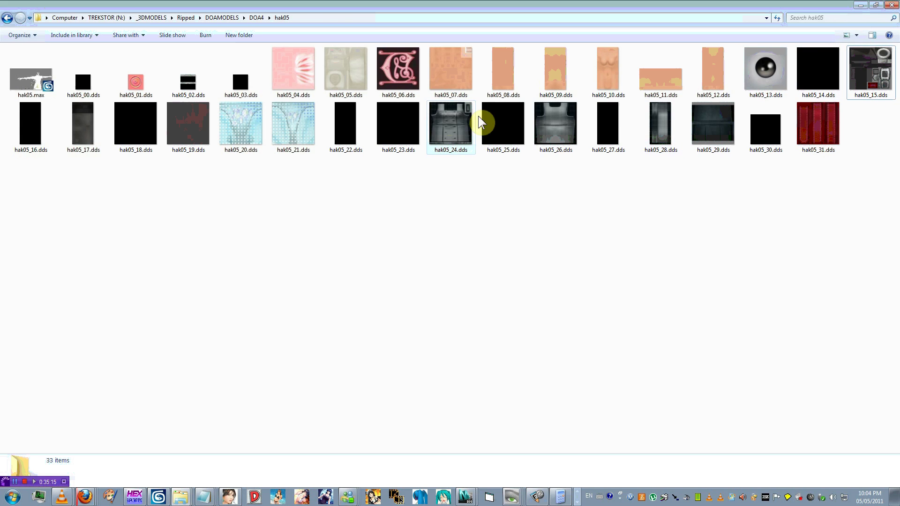
{"action": "left_click", "coordinate": [349, 85]}
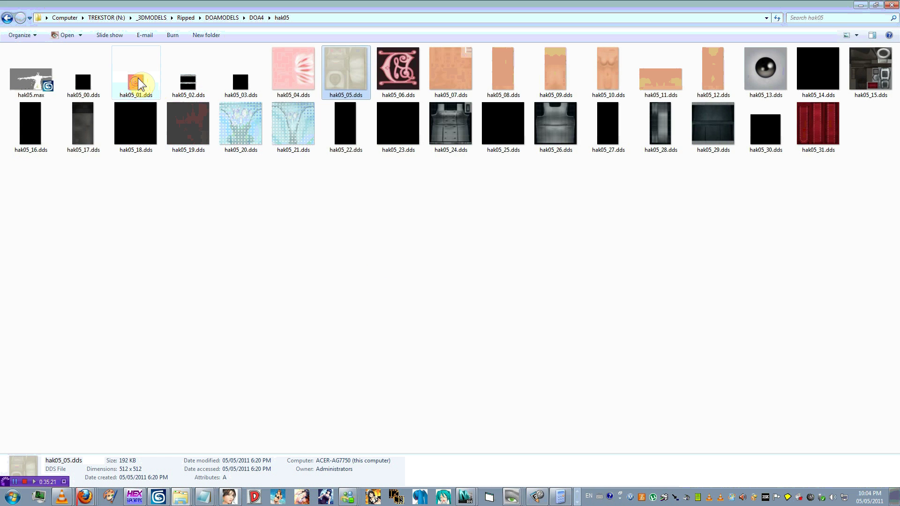
{"action": "key", "text": "alt+Tab"}
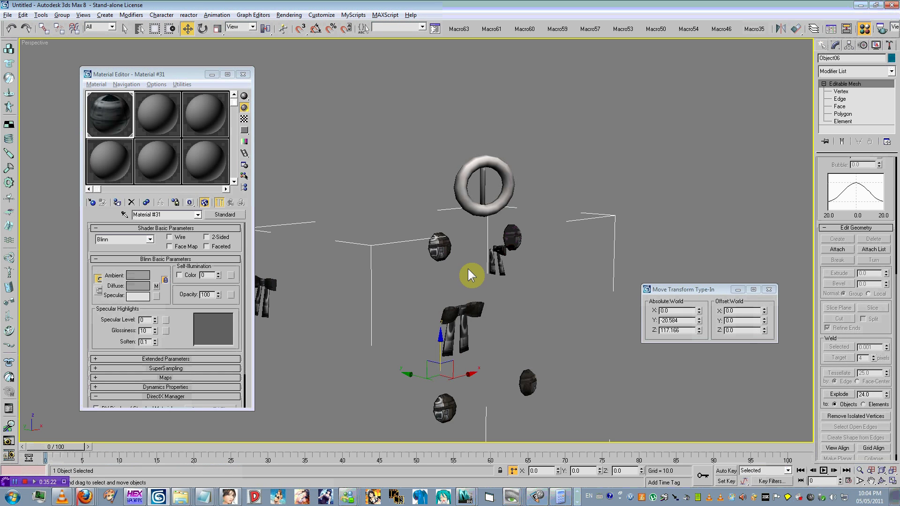
Unhide all objects and apply the white chest button's material to the mesh holding the lower buttons and bows.
{"action": "right_click", "coordinate": [468, 266]}
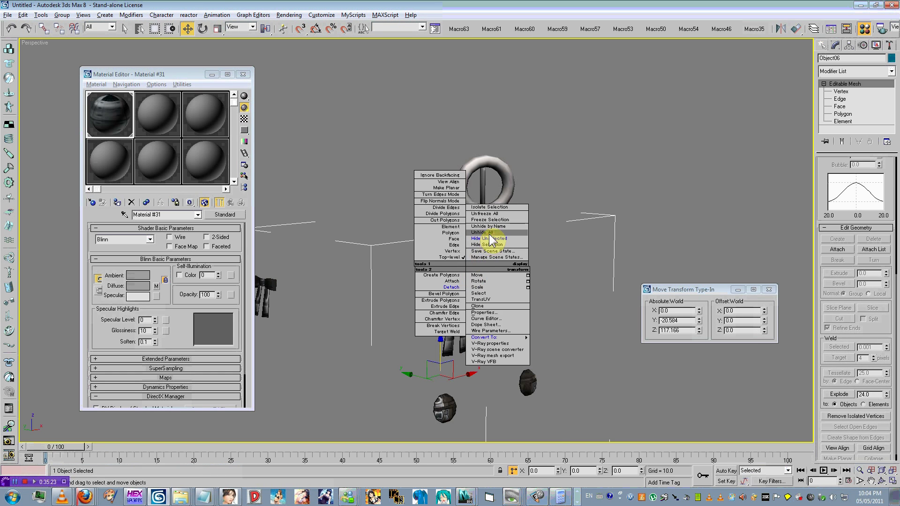
{"action": "left_click", "coordinate": [478, 226]}
{"action": "left_click", "coordinate": [123, 214]}
{"action": "scroll", "coordinate": [263, 194], "scroll_direction": "down", "scroll_amount": 4}
{"action": "middle_click_drag", "start_coordinate": [263, 194], "coordinate": [226, 312]}
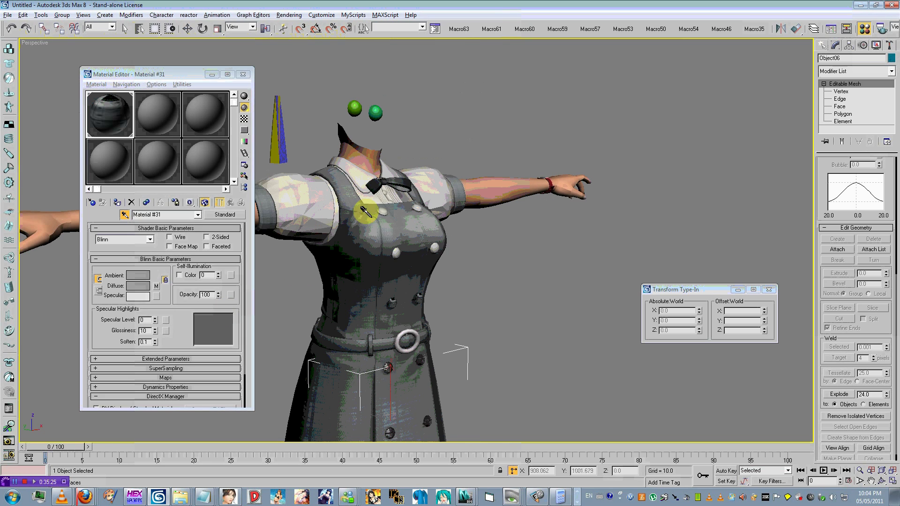
{"action": "left_click", "coordinate": [380, 206]}
{"action": "middle_click_drag", "start_coordinate": [255, 357], "coordinate": [261, 191]}
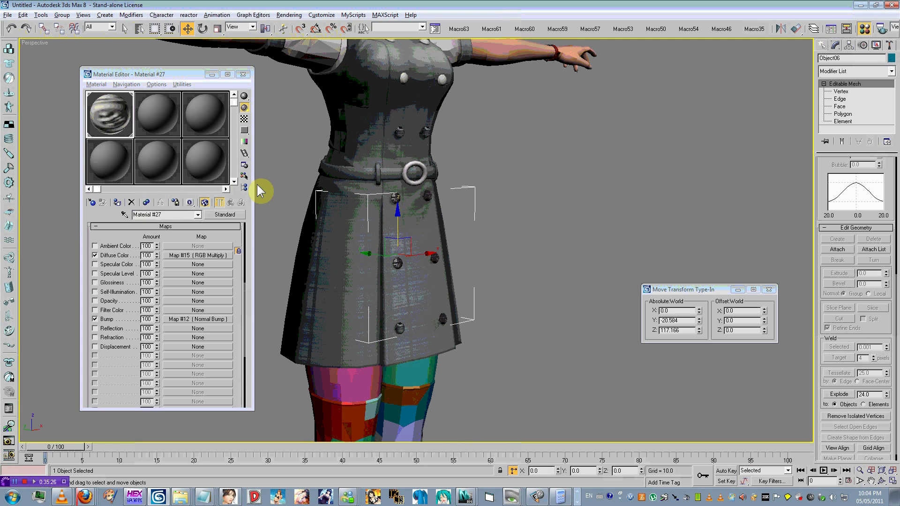
{"action": "left_click", "coordinate": [223, 212]}
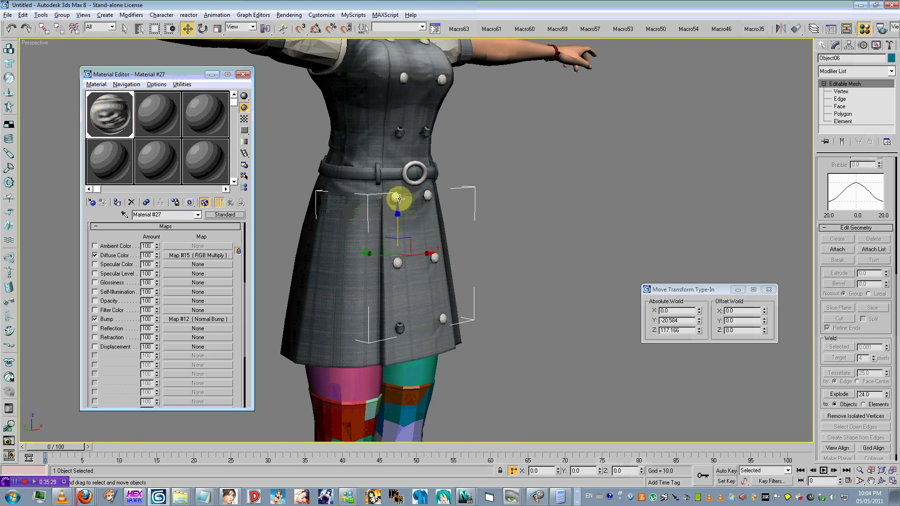
Sample the dark material of the dress and belt, Material #30, into the active material slot.
{"action": "mouse_move", "coordinate": [327, 167]}
{"action": "middle_mouse_down"}
{"action": "mouse_move", "coordinate": [276, 283]}
{"action": "mouse_move", "coordinate": [344, 173]}
{"action": "middle_mouse_up"}
{"action": "left_click", "coordinate": [125, 215]}
{"action": "left_click", "coordinate": [328, 130]}
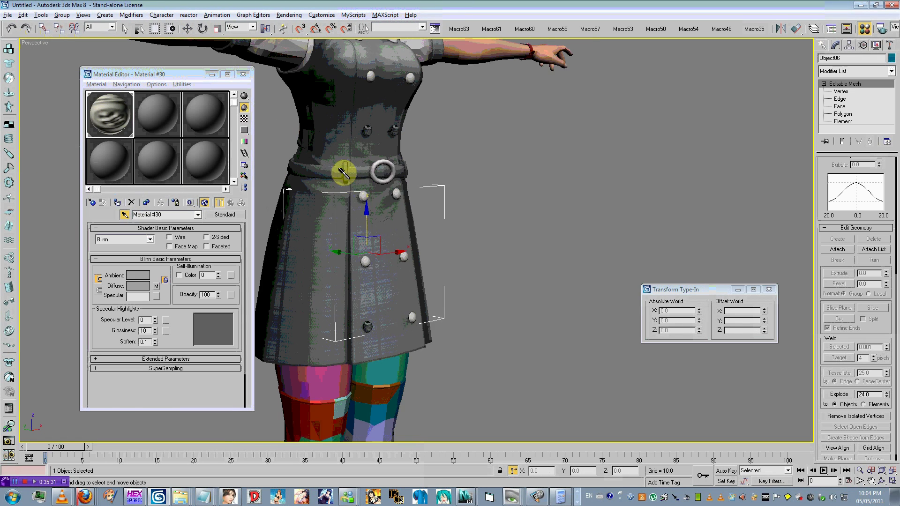
{"action": "left_click", "coordinate": [343, 173]}
Hide everything except the buttons-and-bows mesh and detach its button elements into a separate object.
{"action": "right_click", "coordinate": [363, 238]}
{"action": "left_click", "coordinate": [396, 208]}
{"action": "scroll", "coordinate": [393, 220], "scroll_direction": "up", "scroll_amount": 3}
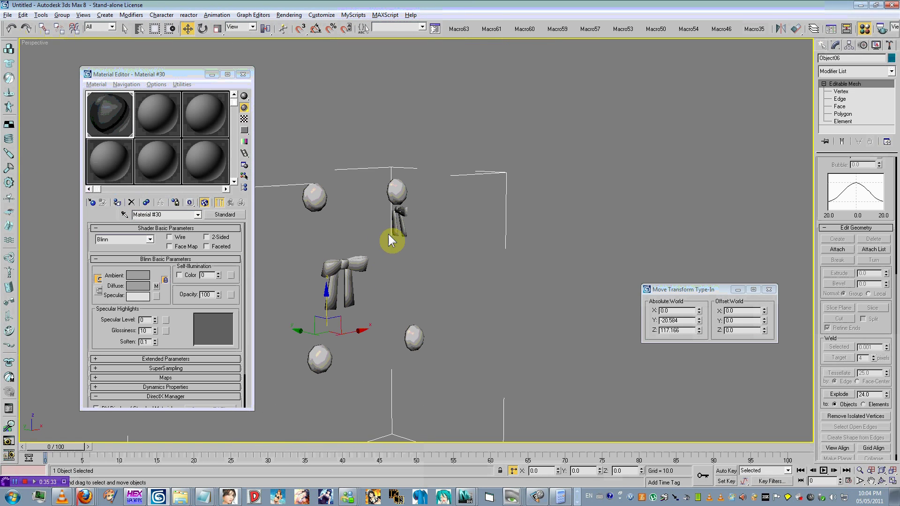
{"action": "left_click", "coordinate": [842, 121]}
{"action": "middle_click_drag", "start_coordinate": [546, 200], "coordinate": [516, 195], "text": "alt"}
{"action": "scroll", "coordinate": [515, 195], "scroll_direction": "down", "scroll_amount": 3}
{"action": "middle_click_drag", "start_coordinate": [516, 195], "coordinate": [598, 170]}
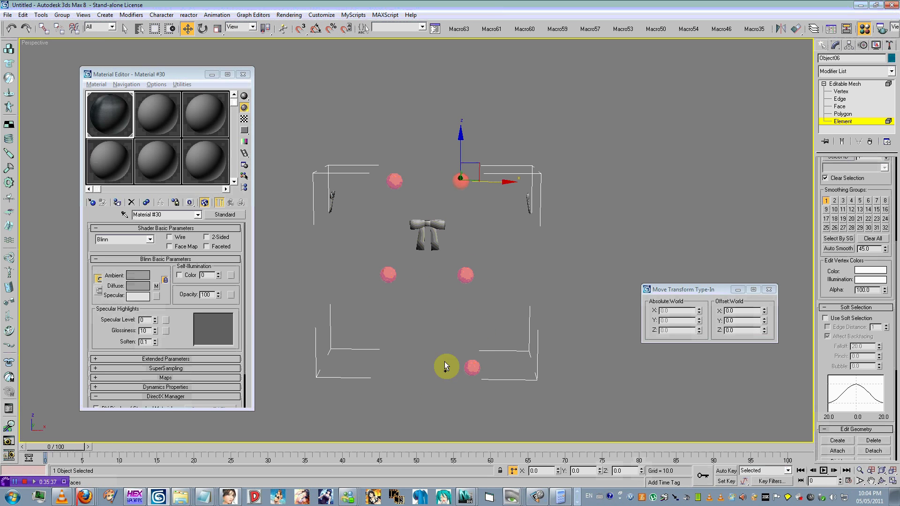
{"action": "middle_click_drag", "start_coordinate": [444, 361], "coordinate": [577, 262], "text": "alt"}
{"action": "right_click", "coordinate": [571, 237]}
{"action": "left_click", "coordinate": [553, 255]}
{"action": "key", "text": "Return"}
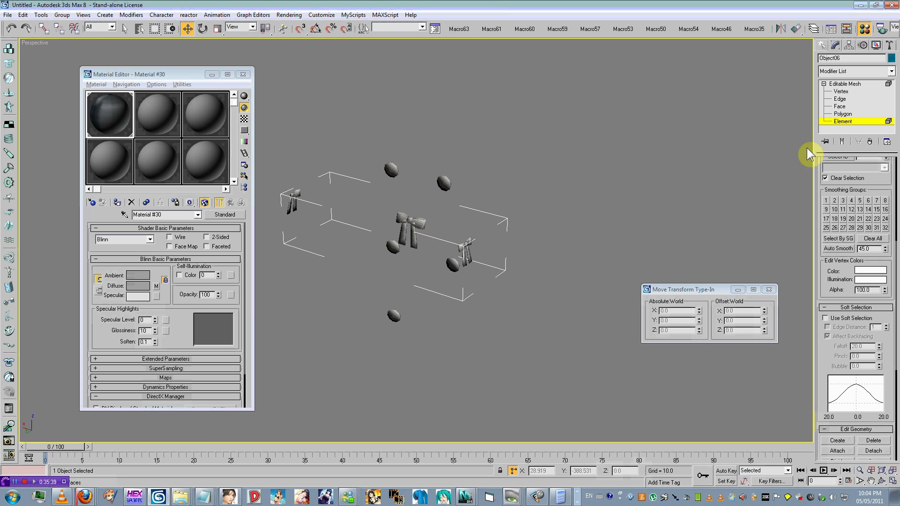
{"action": "left_click", "coordinate": [836, 121]}
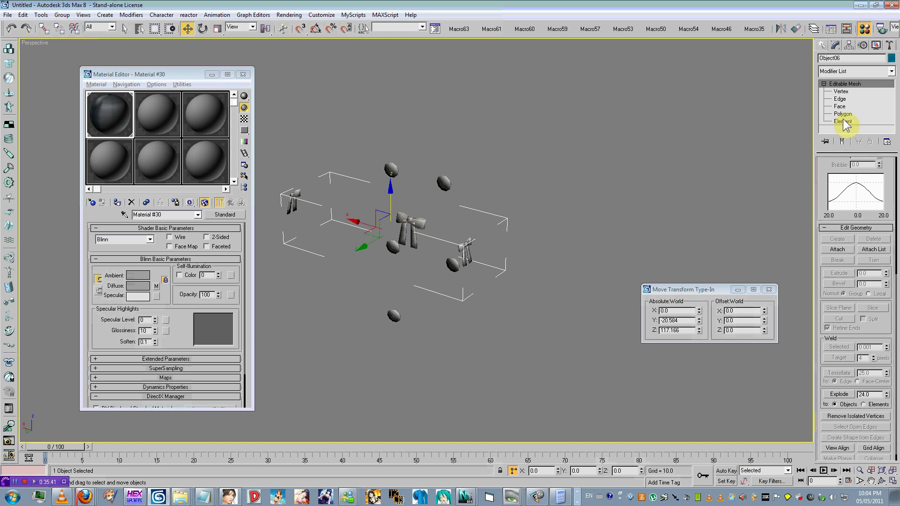
Apply Material #30 to the bows and unhide all objects.
{"action": "left_click_drag", "start_coordinate": [297, 195], "coordinate": [296, 197]}
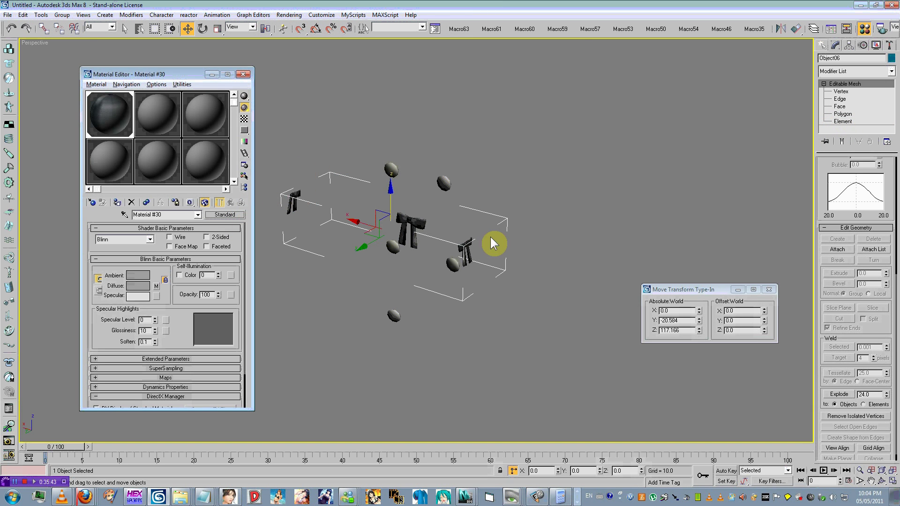
{"action": "middle_click_drag", "start_coordinate": [490, 237], "coordinate": [370, 222], "text": "alt"}
{"action": "scroll", "coordinate": [369, 222], "scroll_direction": "up", "scroll_amount": 5}
{"action": "right_click", "coordinate": [548, 204]}
{"action": "left_click", "coordinate": [570, 163]}
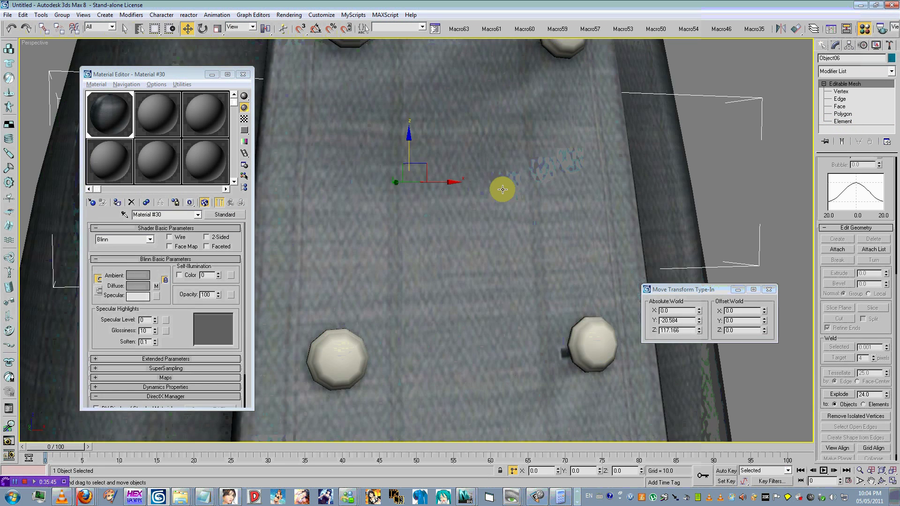
{"action": "scroll", "coordinate": [499, 193], "scroll_direction": "down", "scroll_amount": 6}
{"action": "left_click", "coordinate": [561, 184]}
Select the skirt object containing the remaining dark lower button and hide all other objects.
{"action": "left_click", "coordinate": [398, 373]}
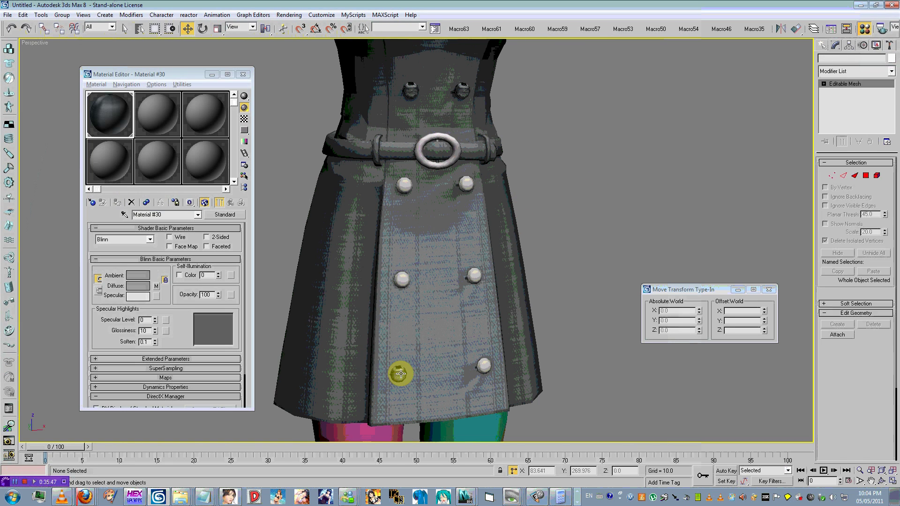
{"action": "right_click", "coordinate": [400, 371]}
{"action": "left_click", "coordinate": [433, 343]}
{"action": "scroll", "coordinate": [461, 291], "scroll_direction": "down", "scroll_amount": 4}
{"action": "middle_click_drag", "start_coordinate": [461, 291], "coordinate": [485, 299], "text": "alt"}
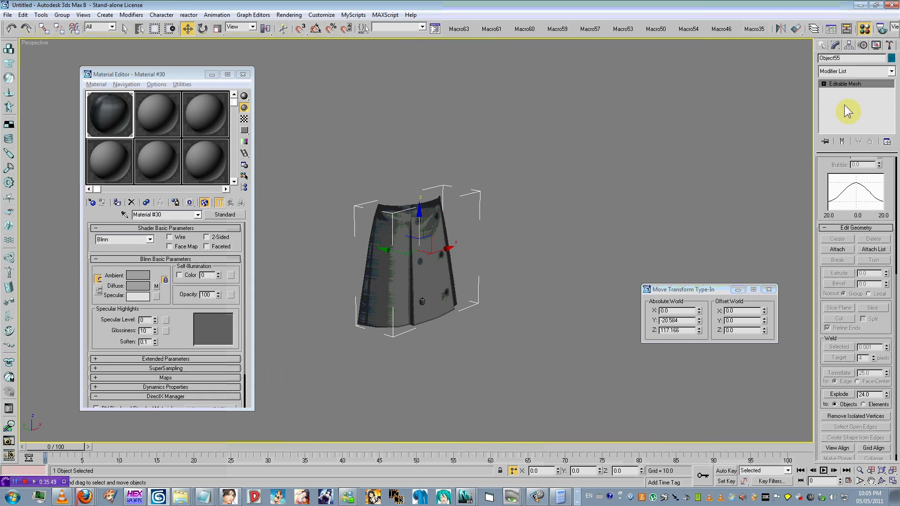
Detach the dark lower button element from the skirt mesh into its own object.
{"action": "left_click", "coordinate": [842, 121]}
{"action": "left_click", "coordinate": [442, 281]}
{"action": "scroll", "coordinate": [442, 282], "scroll_direction": "up", "scroll_amount": 5}
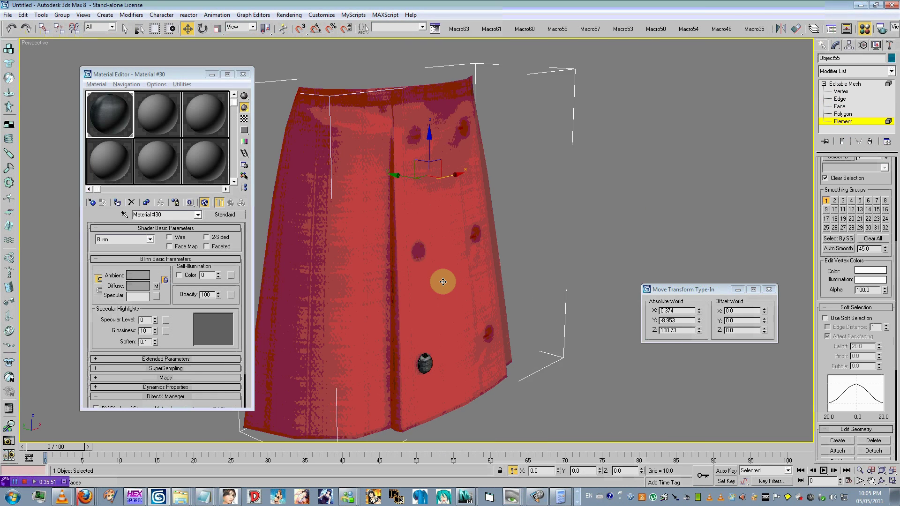
{"action": "middle_click_drag", "start_coordinate": [437, 312], "coordinate": [471, 315], "text": "alt"}
{"action": "left_click", "coordinate": [470, 356]}
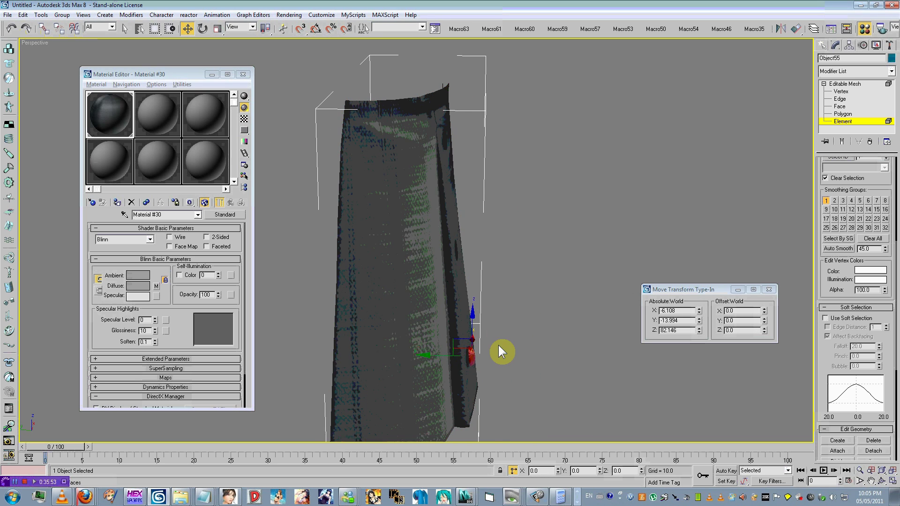
{"action": "middle_click_drag", "start_coordinate": [502, 351], "coordinate": [549, 341], "text": "alt"}
{"action": "right_click", "coordinate": [551, 297]}
{"action": "left_click", "coordinate": [552, 303]}
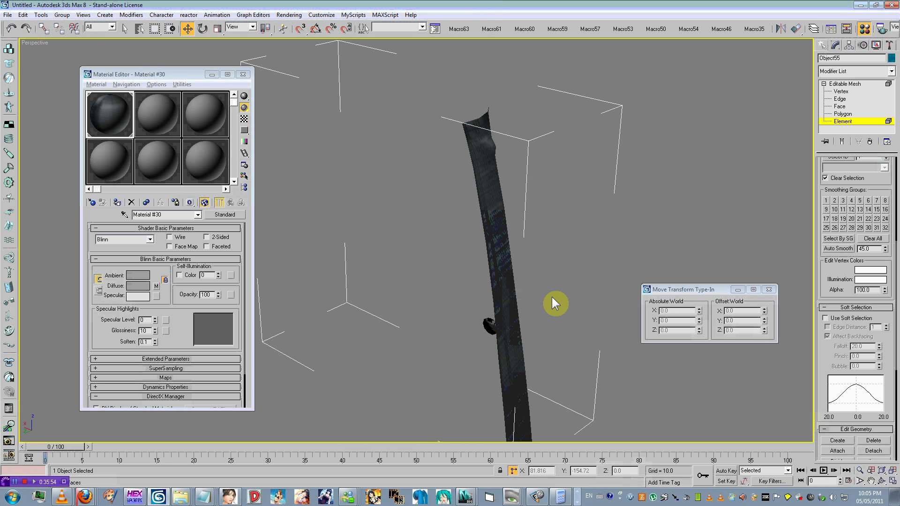
{"action": "left_click", "coordinate": [848, 123]}
Leave the material type selection unchanged and unhide all objects in the scene.
{"action": "middle_click_drag", "start_coordinate": [669, 203], "coordinate": [272, 188], "text": "alt"}
{"action": "left_click", "coordinate": [214, 215]}
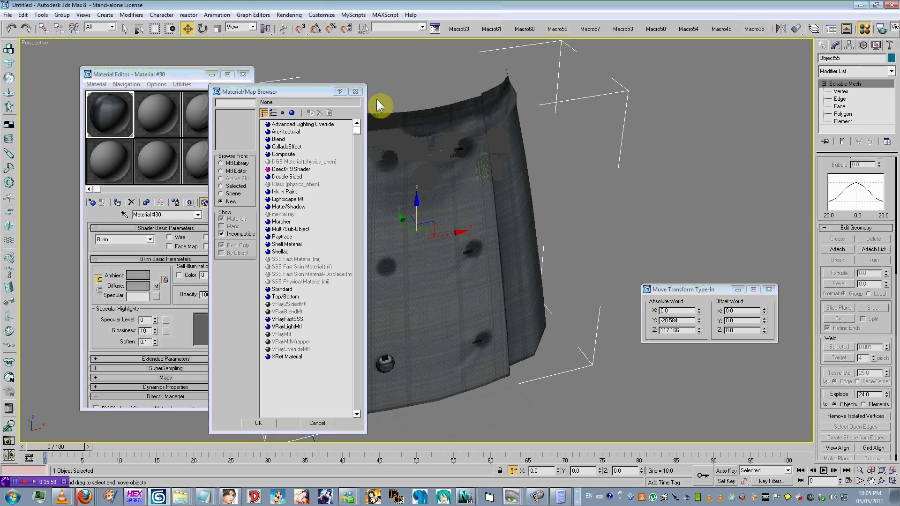
{"action": "key", "text": "Escape"}
{"action": "right_click", "coordinate": [511, 192]}
{"action": "left_click", "coordinate": [527, 157]}
Pick Material #27 from the light buttons and apply it to the dark lower skirt button.
{"action": "left_click", "coordinate": [124, 214]}
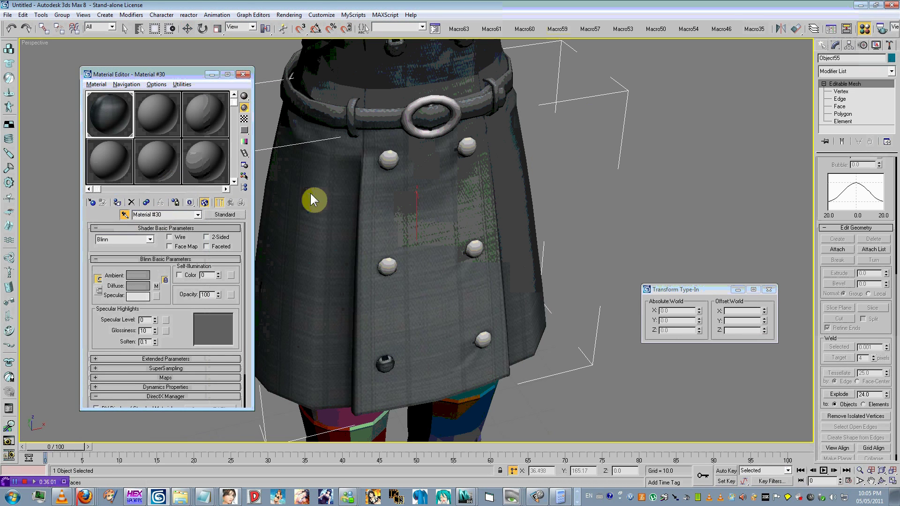
{"action": "left_click_drag", "start_coordinate": [110, 115], "coordinate": [336, 309]}
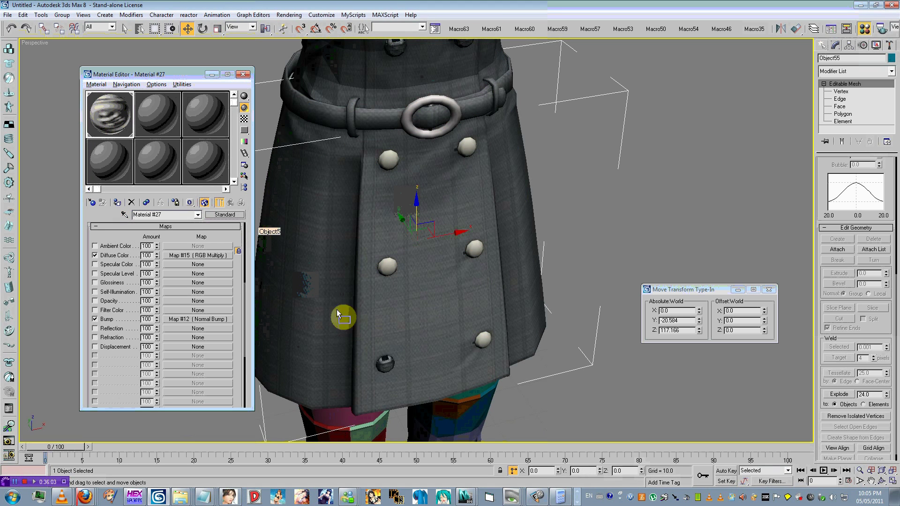
{"action": "left_click_drag", "start_coordinate": [383, 363], "coordinate": [385, 365]}
{"action": "left_click", "coordinate": [646, 240]}
Select the two dark buttons above the belt and hide all other objects.
{"action": "scroll", "coordinate": [440, 230], "scroll_direction": "down", "scroll_amount": 5}
{"action": "middle_click_drag", "start_coordinate": [437, 229], "coordinate": [443, 201], "text": "alt"}
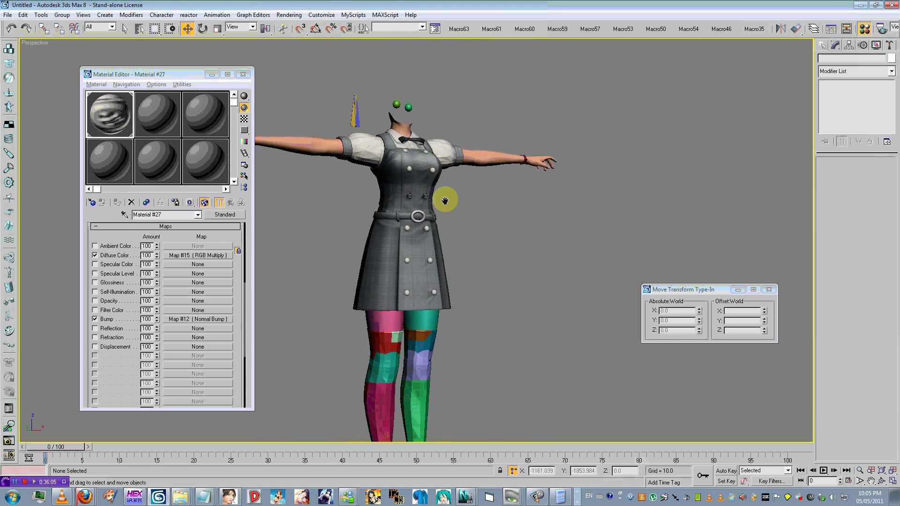
{"action": "scroll", "coordinate": [436, 199], "scroll_direction": "up", "scroll_amount": 5}
{"action": "left_click", "coordinate": [427, 240]}
{"action": "right_click", "coordinate": [487, 237]}
{"action": "left_click", "coordinate": [538, 207]}
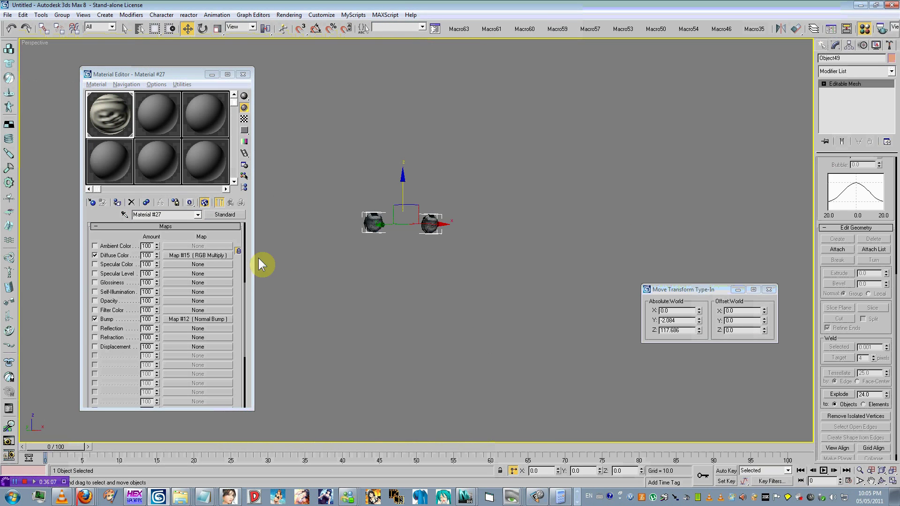
Apply Material #27 to the two isolated buttons and unhide all objects.
{"action": "left_click", "coordinate": [376, 225]}
{"action": "right_click", "coordinate": [562, 216]}
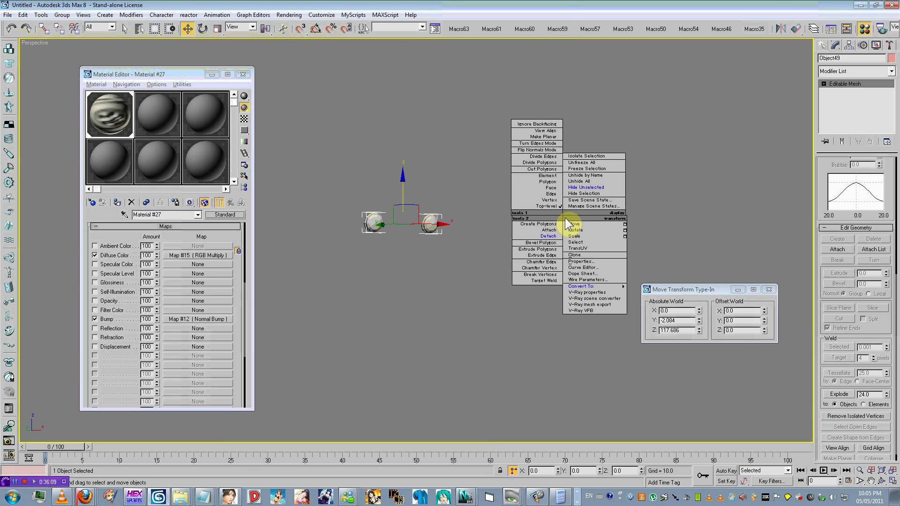
{"action": "left_click", "coordinate": [588, 181]}
{"action": "scroll", "coordinate": [438, 281], "scroll_direction": "down", "scroll_amount": 3}
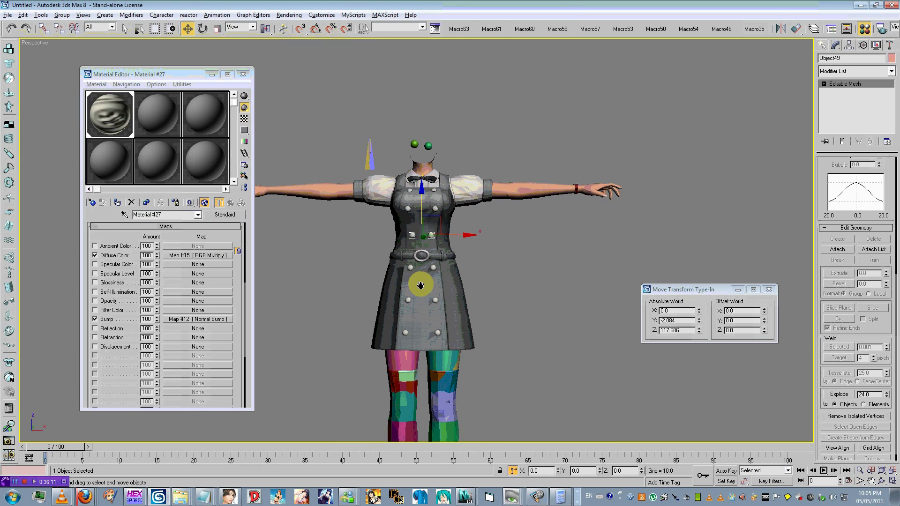
{"action": "left_click", "coordinate": [514, 358]}
Pick Material #30 from the bow tie and apply it to the two pointed yellow and blue pieces beside the neck.
{"action": "middle_click_drag", "start_coordinate": [446, 257], "coordinate": [492, 327]}
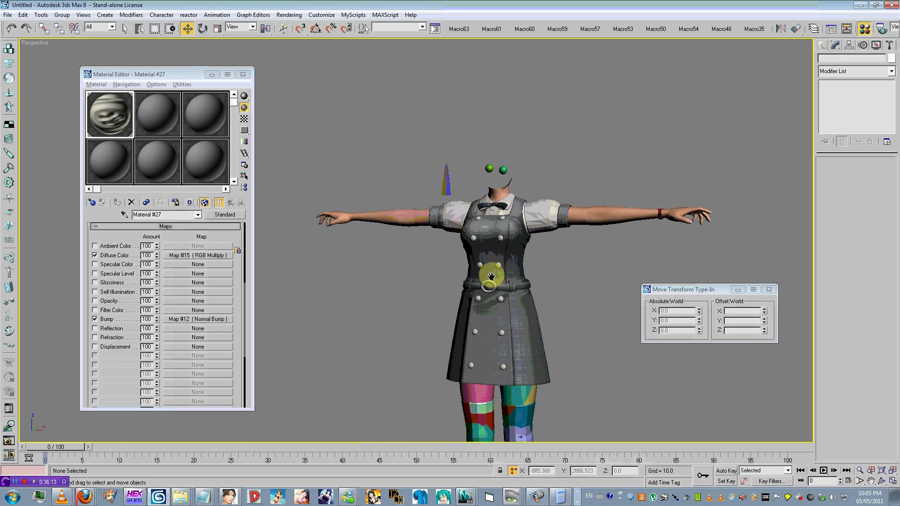
{"action": "middle_click_drag", "start_coordinate": [520, 285], "coordinate": [521, 388], "text": "alt"}
{"action": "scroll", "coordinate": [458, 327], "scroll_direction": "up", "scroll_amount": 4}
{"action": "scroll", "coordinate": [520, 388], "scroll_direction": "up", "scroll_amount": 3}
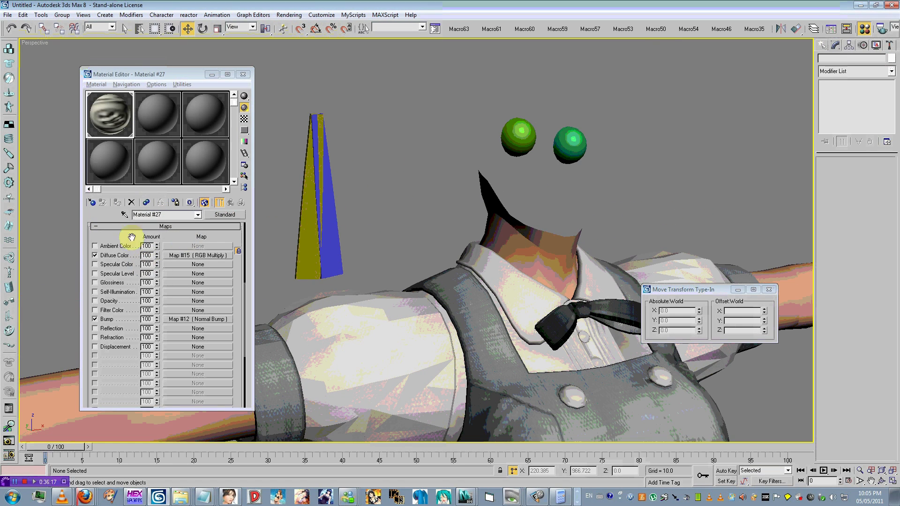
{"action": "left_click", "coordinate": [124, 214]}
{"action": "left_click", "coordinate": [537, 314]}
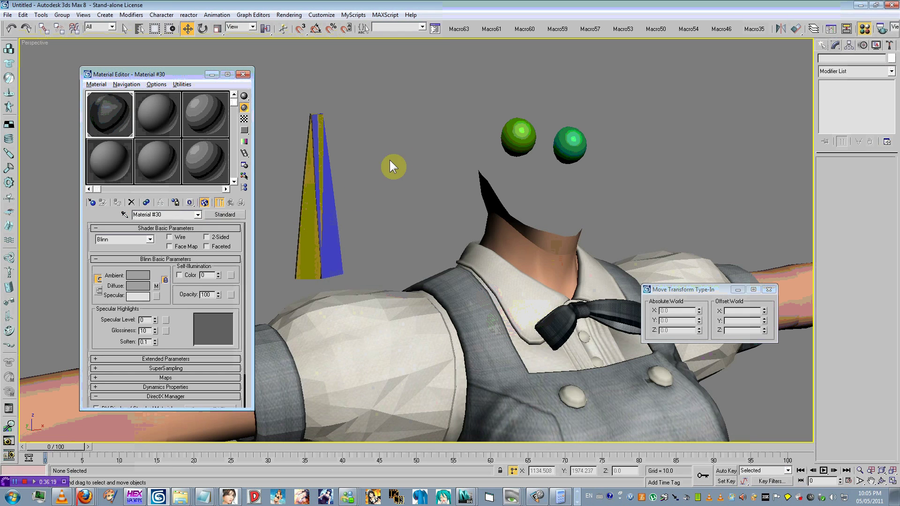
{"action": "left_click_drag", "start_coordinate": [389, 159], "coordinate": [293, 211]}
{"action": "left_click_drag", "start_coordinate": [226, 215], "coordinate": [316, 207]}
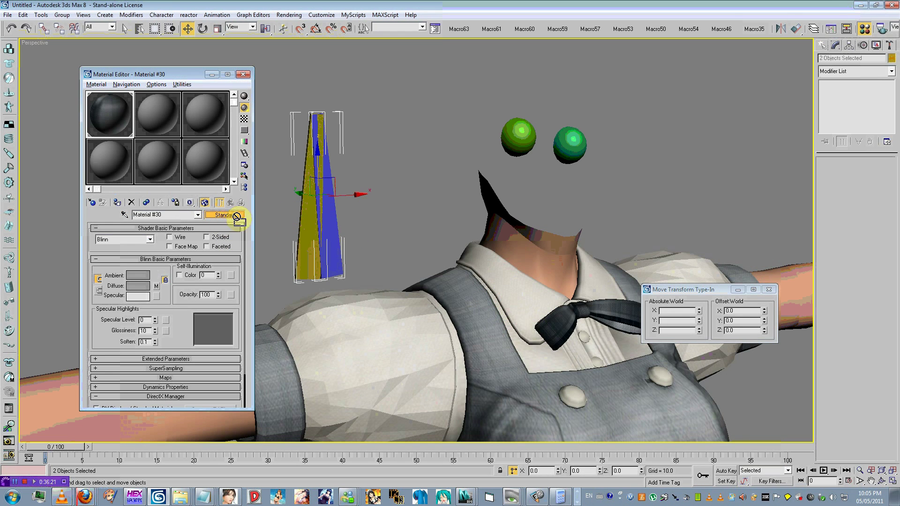
{"action": "left_click_drag", "start_coordinate": [259, 223], "coordinate": [322, 248]}
{"action": "left_click", "coordinate": [422, 263]}
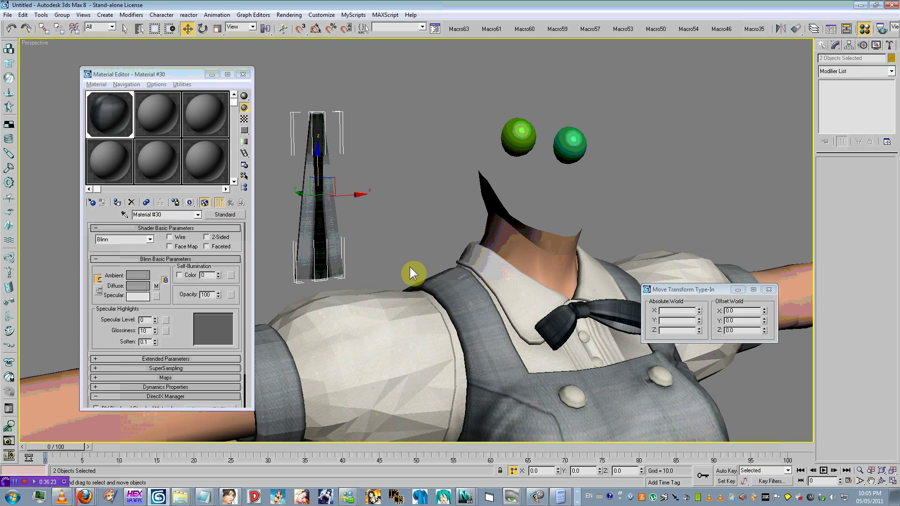
{"action": "left_click", "coordinate": [424, 253]}
Apply the hak05_13.dds eye texture from the hak05 folder to the olive-green eyeball.
{"action": "scroll", "coordinate": [518, 232], "scroll_direction": "down", "scroll_amount": 2}
{"action": "middle_click_drag", "start_coordinate": [500, 288], "coordinate": [394, 325], "text": "alt"}
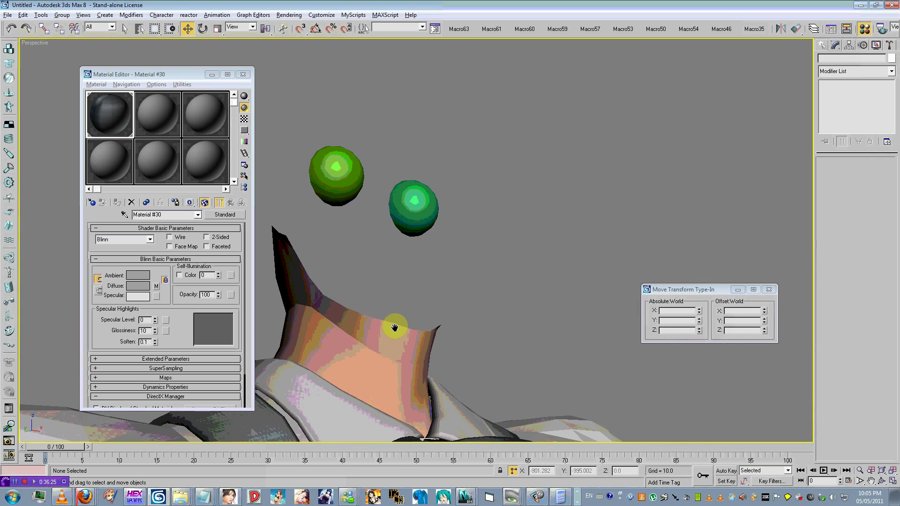
{"action": "key", "text": "alt+Tab"}
{"action": "left_click", "coordinate": [772, 93]}
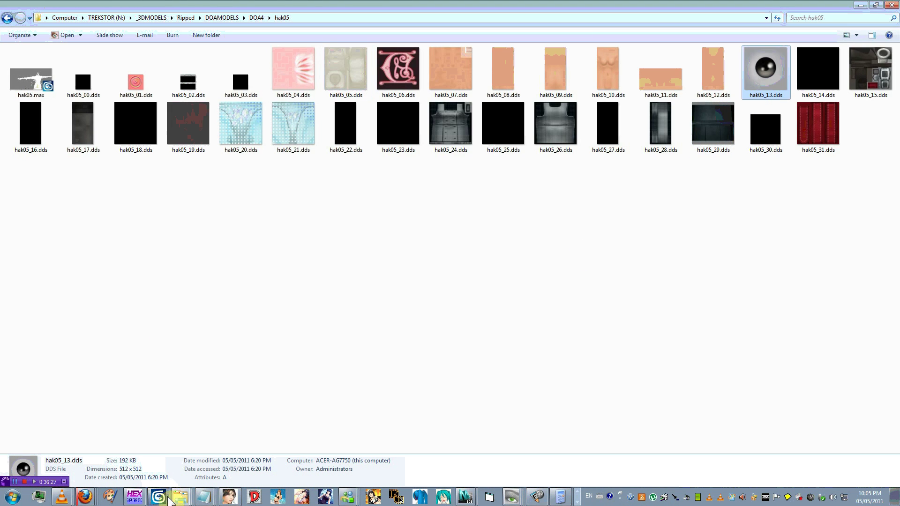
{"action": "left_click_drag", "start_coordinate": [169, 500], "coordinate": [332, 197]}
{"action": "left_click_drag", "start_coordinate": [231, 223], "coordinate": [307, 191]}
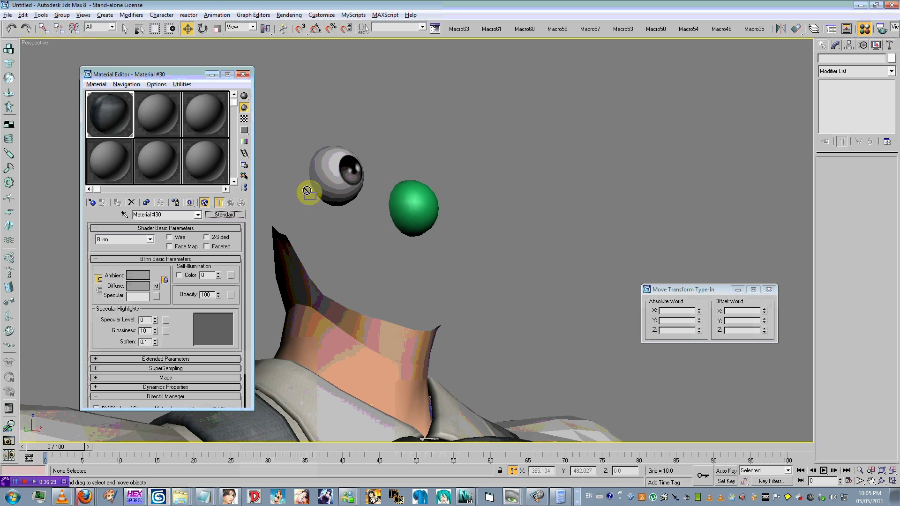
Pick Material #49 from the textured eyeball and apply it to the other eyeball.
{"action": "left_click", "coordinate": [125, 216]}
{"action": "left_click", "coordinate": [333, 169]}
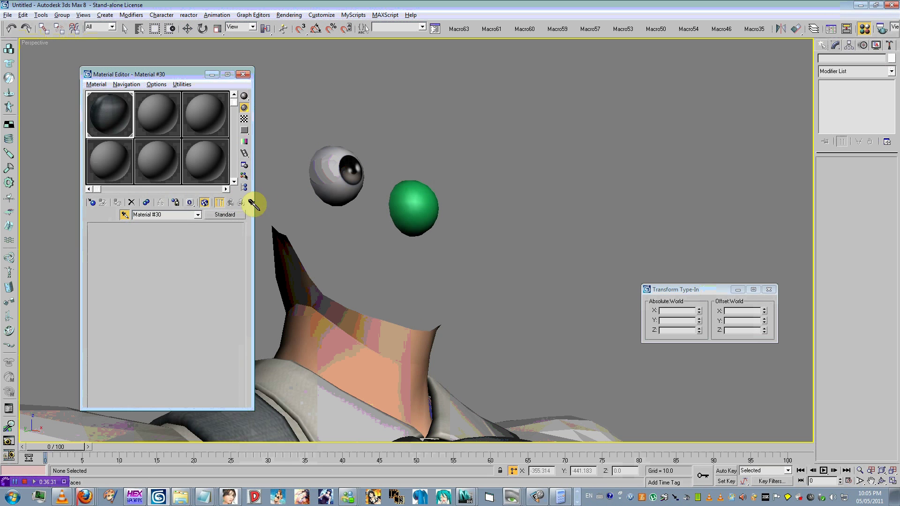
{"action": "key", "text": "w"}
Apply the hak05_29.dds texture from the hak05 folder to the olive-coloured mesh inside the skirt.
{"action": "scroll", "coordinate": [422, 323], "scroll_direction": "down", "scroll_amount": 10}
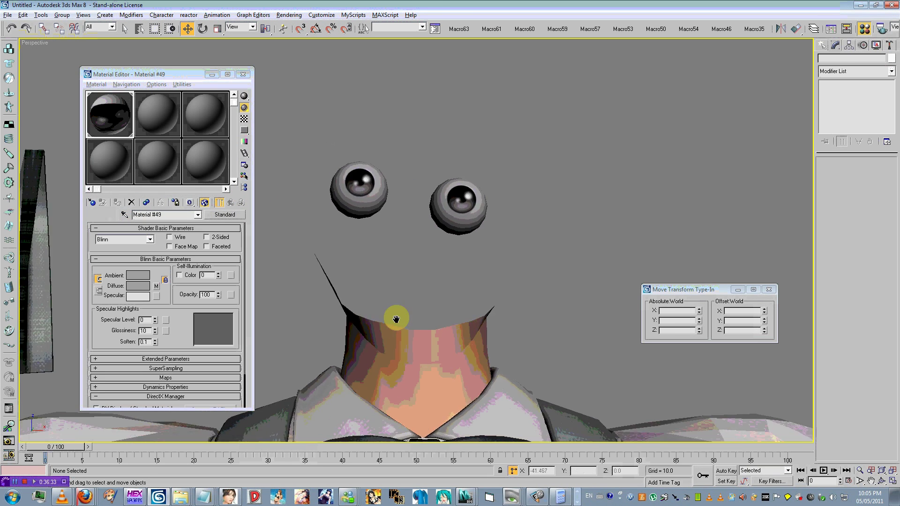
{"action": "scroll", "coordinate": [398, 323], "scroll_direction": "up", "scroll_amount": 5}
{"action": "middle_click_drag", "start_coordinate": [398, 323], "coordinate": [465, 345]}
{"action": "scroll", "coordinate": [454, 384], "scroll_direction": "down", "scroll_amount": 2}
{"action": "middle_click_drag", "start_coordinate": [457, 308], "coordinate": [462, 265], "text": "alt"}
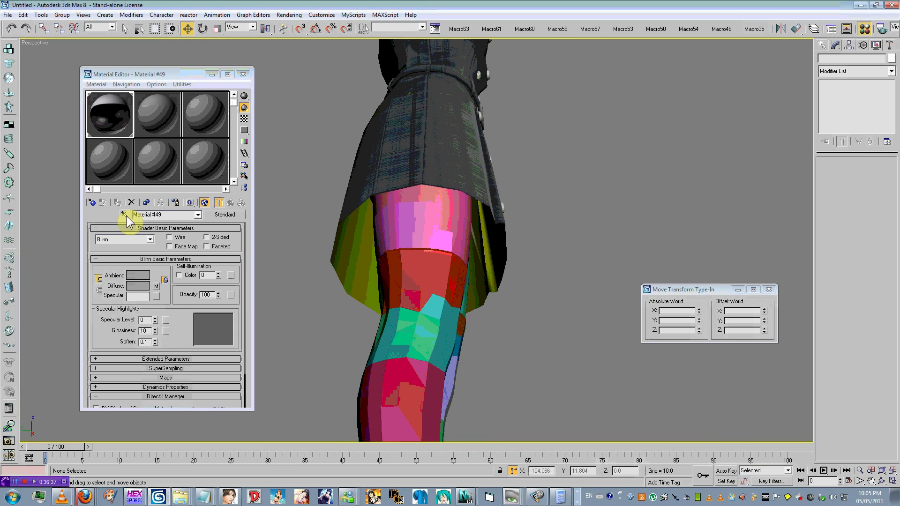
{"action": "key", "text": "alt+Tab"}
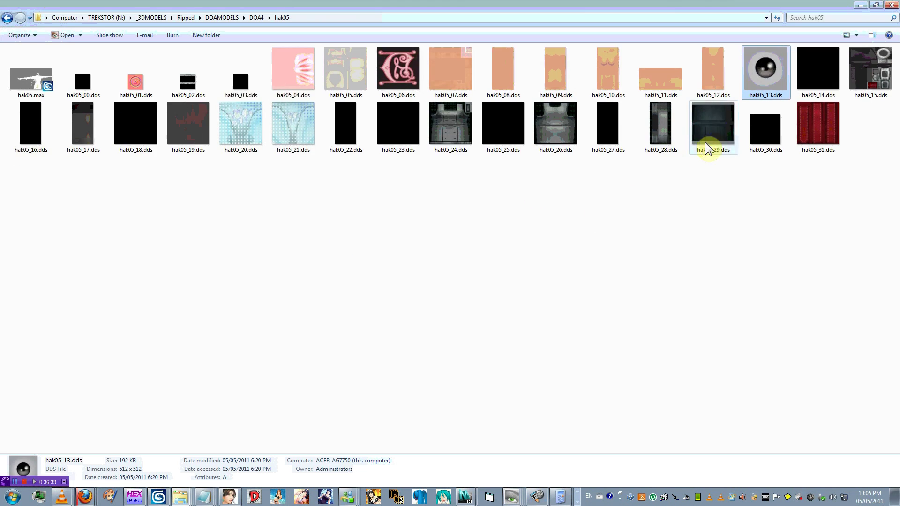
{"action": "key", "text": "Down"}
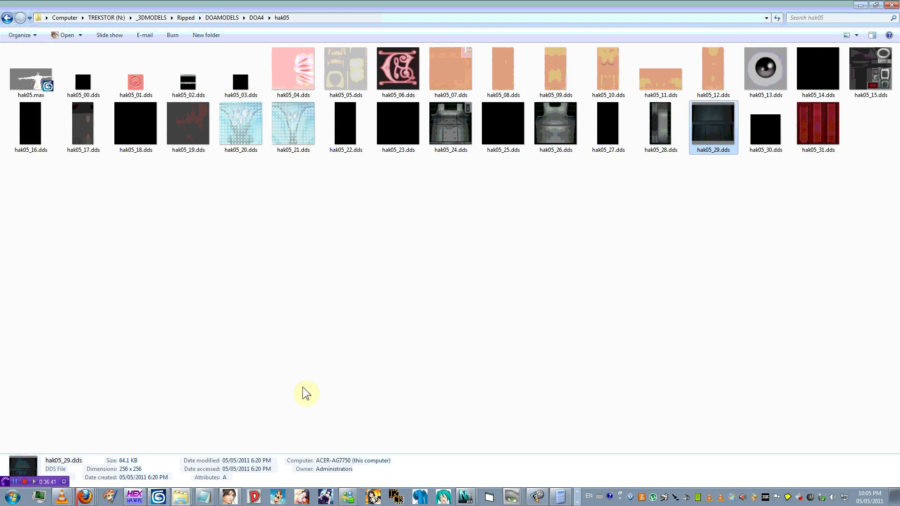
{"action": "left_click", "coordinate": [159, 496]}
{"action": "middle_click_drag", "start_coordinate": [367, 243], "coordinate": [602, 267], "text": "alt"}
Select the inner skirt mesh and hide all other objects.
{"action": "left_click", "coordinate": [521, 266]}
{"action": "right_click", "coordinate": [524, 265]}
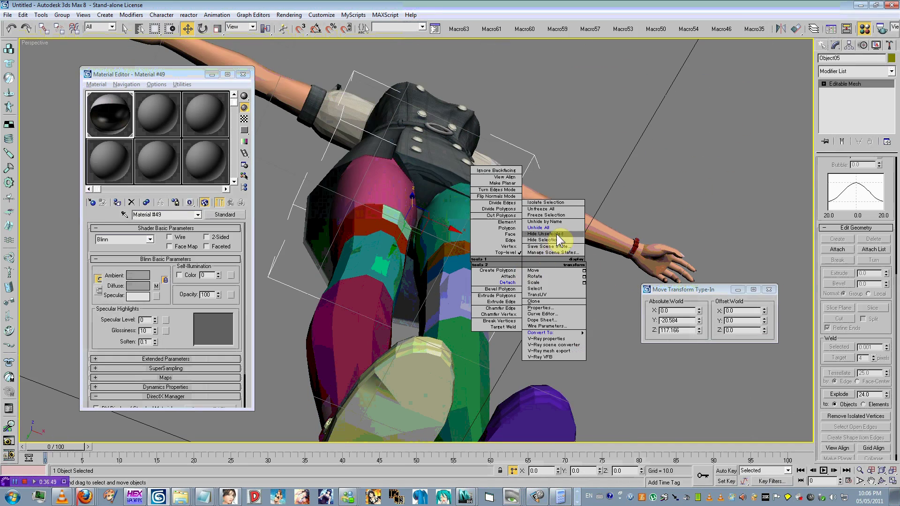
{"action": "left_click", "coordinate": [564, 240]}
{"action": "left_click", "coordinate": [538, 295]}
{"action": "left_click", "coordinate": [512, 228]}
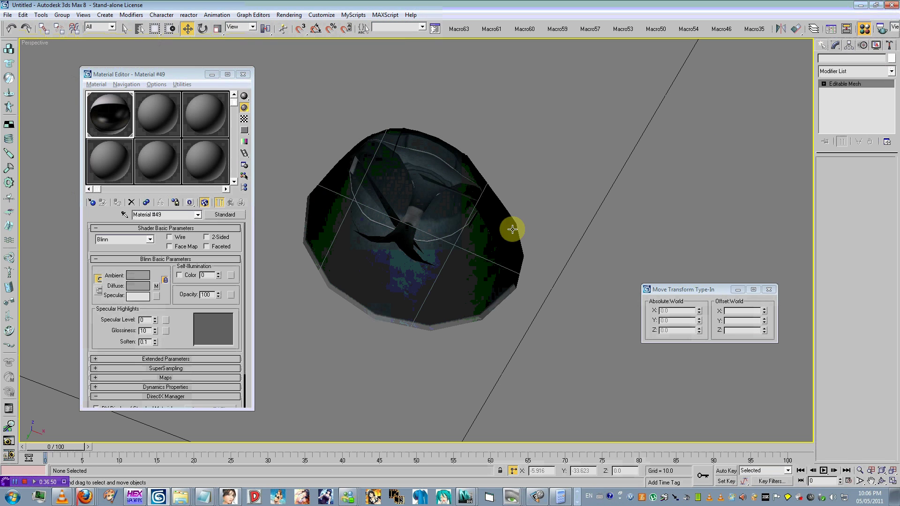
Try to select the skirt lining as a separate element of the inner skirt mesh.
{"action": "left_click", "coordinate": [838, 84]}
{"action": "scroll", "coordinate": [851, 400], "scroll_direction": "down", "scroll_amount": 4}
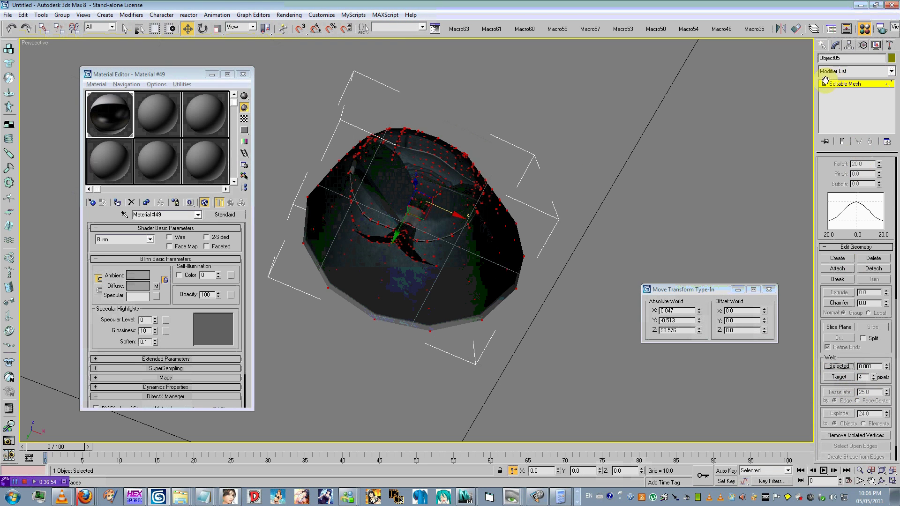
{"action": "left_click", "coordinate": [842, 114]}
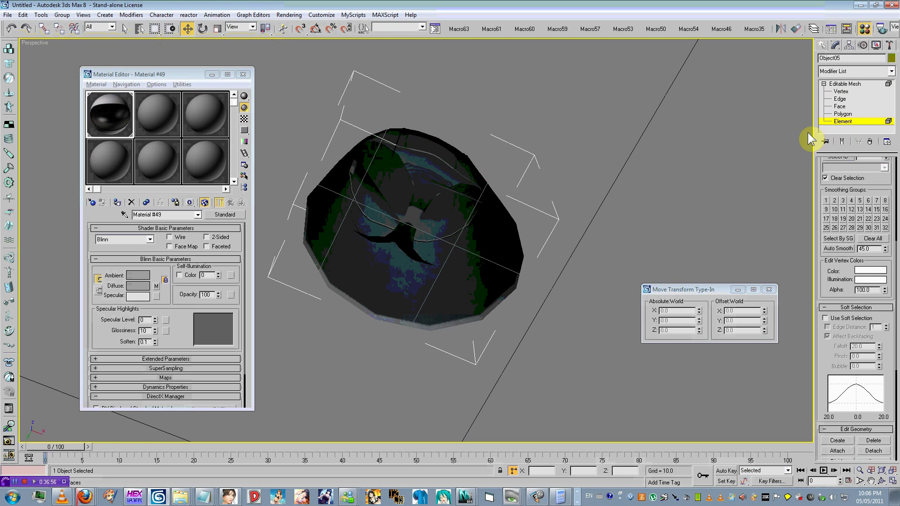
{"action": "left_click", "coordinate": [476, 305]}
{"action": "right_click", "coordinate": [509, 269]}
{"action": "left_click", "coordinate": [483, 274]}
{"action": "middle_click_drag", "start_coordinate": [699, 190], "coordinate": [782, 147], "text": "alt"}
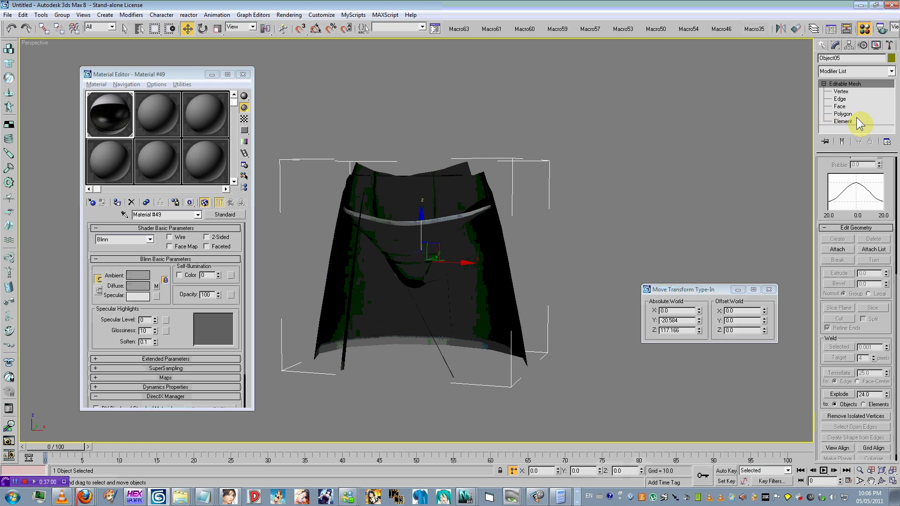
{"action": "left_click", "coordinate": [856, 115]}
{"action": "middle_click_drag", "start_coordinate": [647, 196], "coordinate": [422, 192], "text": "alt"}
Convert the inner skirt mesh to Editable Poly and add an Unwrap UVW modifier.
{"action": "left_click", "coordinate": [843, 84]}
{"action": "right_click", "coordinate": [840, 85]}
{"action": "left_click", "coordinate": [850, 157]}
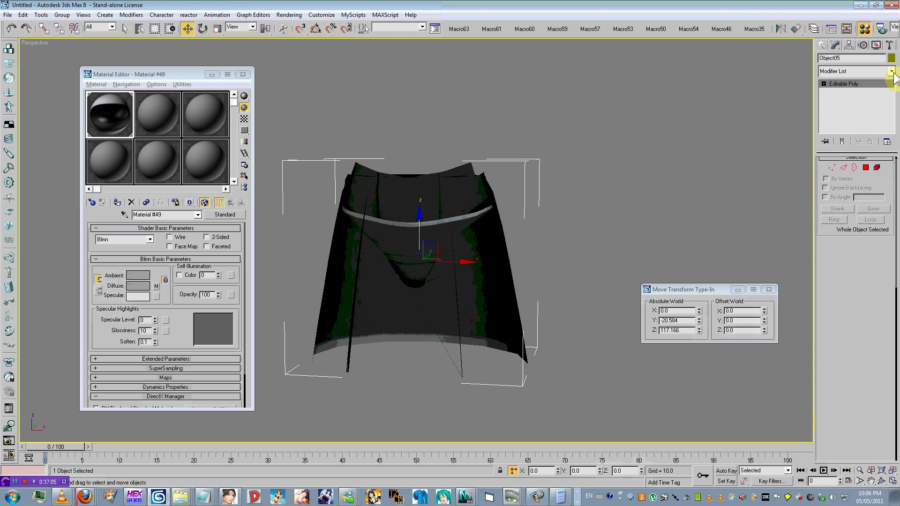
{"action": "left_click", "coordinate": [890, 71]}
{"action": "left_click", "coordinate": [871, 409]}
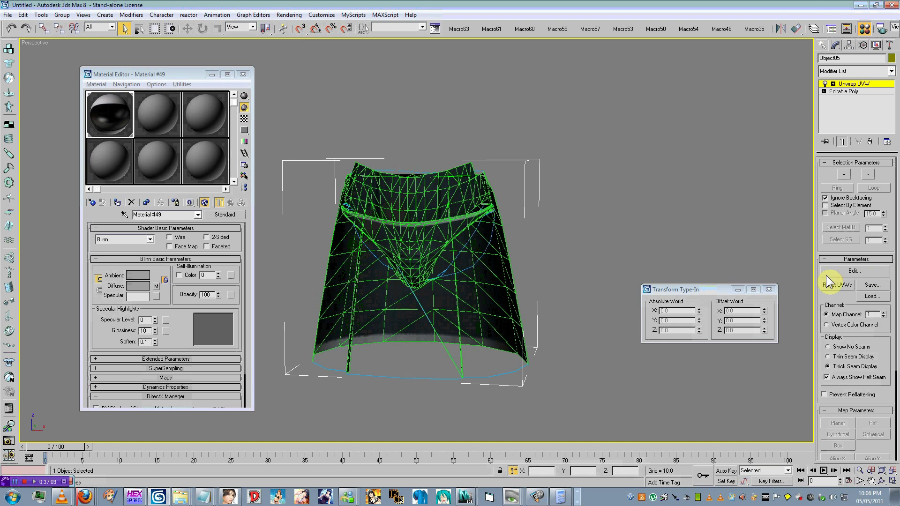
In the UV editor's Face mode, select the skirt lining faces in the upper half of the layout and close the editor.
{"action": "left_click", "coordinate": [865, 272]}
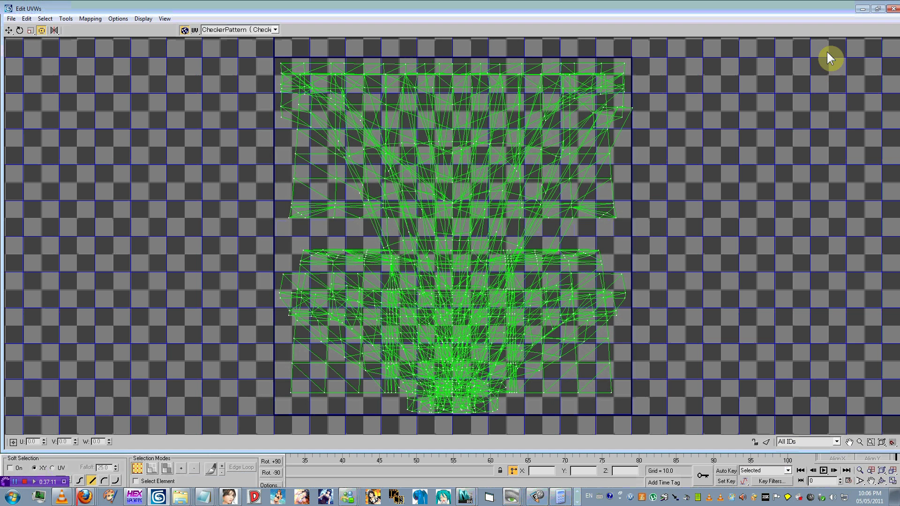
{"action": "left_click", "coordinate": [877, 8]}
{"action": "left_click", "coordinate": [446, 174]}
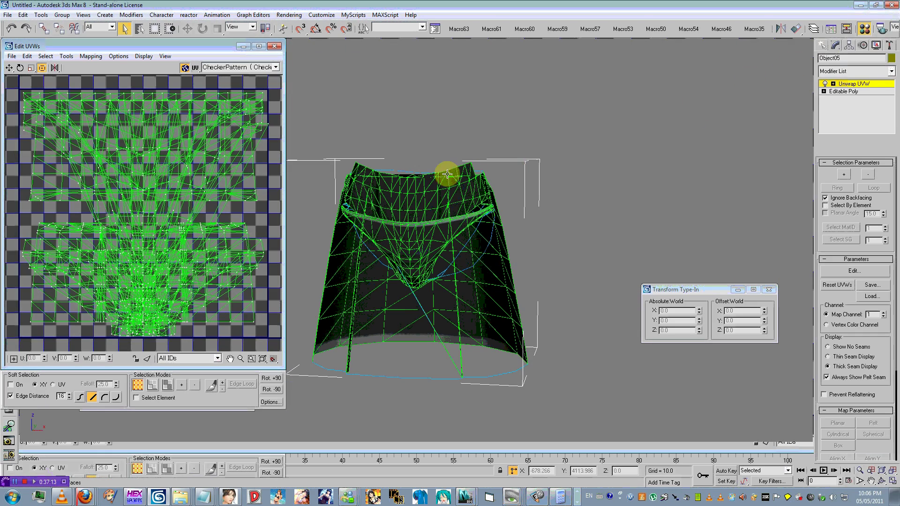
{"action": "left_click", "coordinate": [832, 84]}
{"action": "middle_click_drag", "start_coordinate": [73, 310], "coordinate": [102, 281]}
{"action": "scroll", "coordinate": [103, 281], "scroll_direction": "down", "scroll_amount": 2}
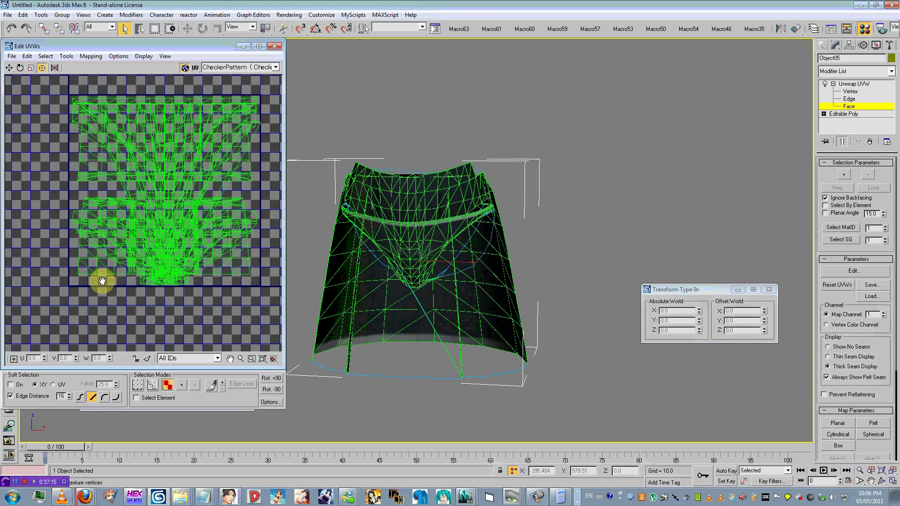
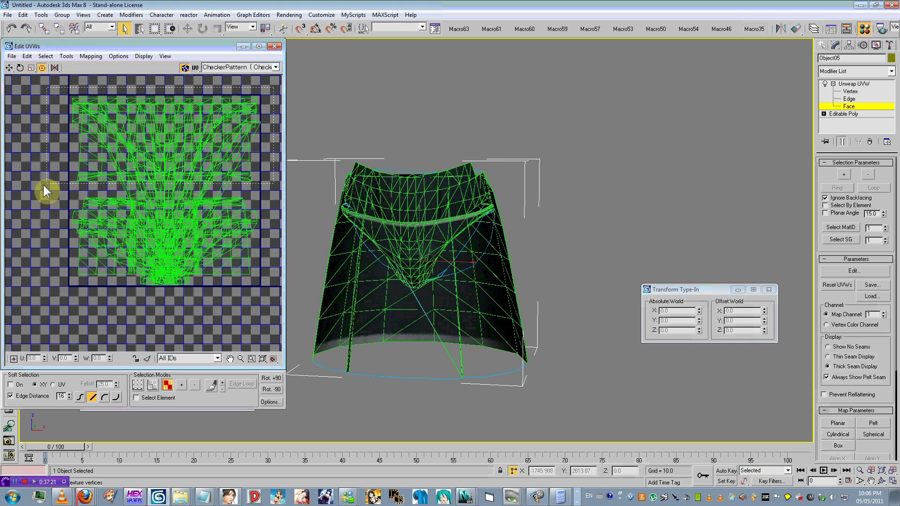
{"action": "left_click_drag", "start_coordinate": [43, 186], "coordinate": [41, 187]}
{"action": "left_click_drag", "start_coordinate": [116, 164], "coordinate": [217, 114]}
{"action": "left_click", "coordinate": [274, 48]}
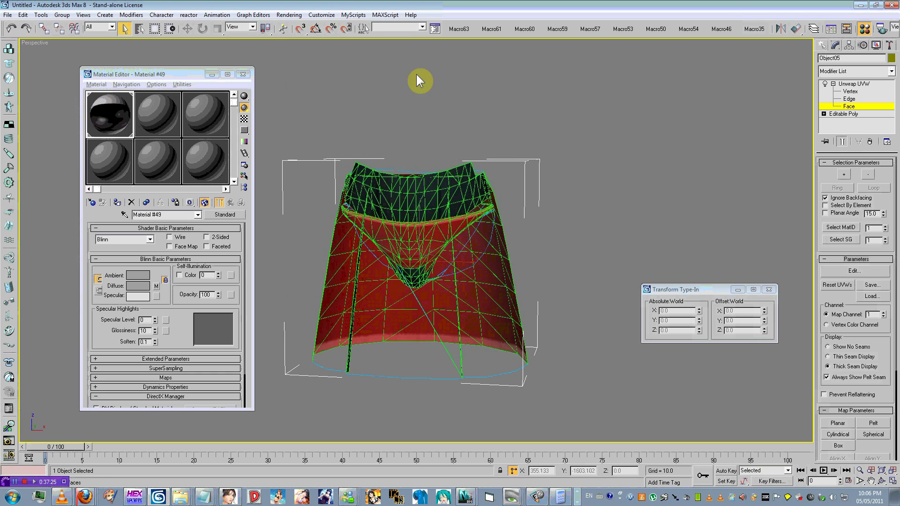
Remove the Unwrap UVW modifier and convert the inner skirt object to Editable Mesh.
{"action": "left_click", "coordinate": [858, 142]}
{"action": "right_click", "coordinate": [839, 86]}
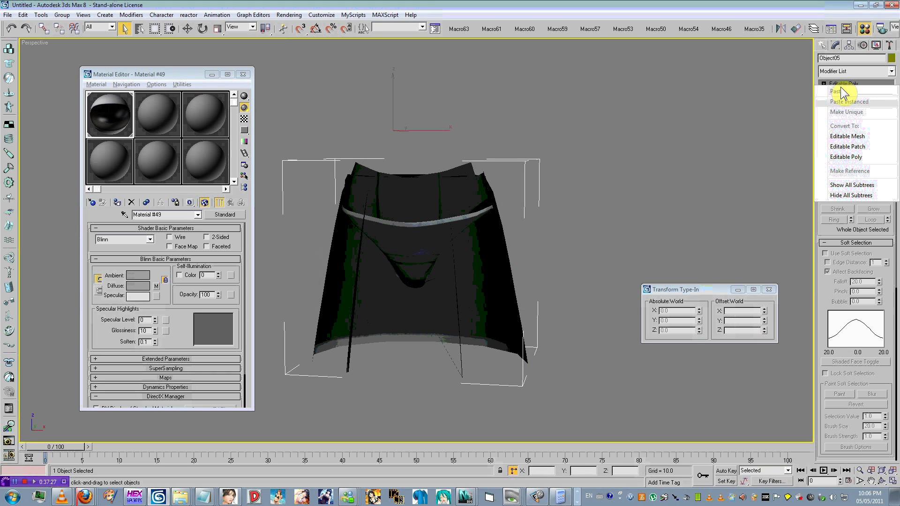
{"action": "left_click", "coordinate": [862, 137]}
Convert the inner skirt object to Editable Mesh, select the skirt lining at Element level and detach it.
{"action": "left_click", "coordinate": [847, 123]}
{"action": "left_click", "coordinate": [505, 360]}
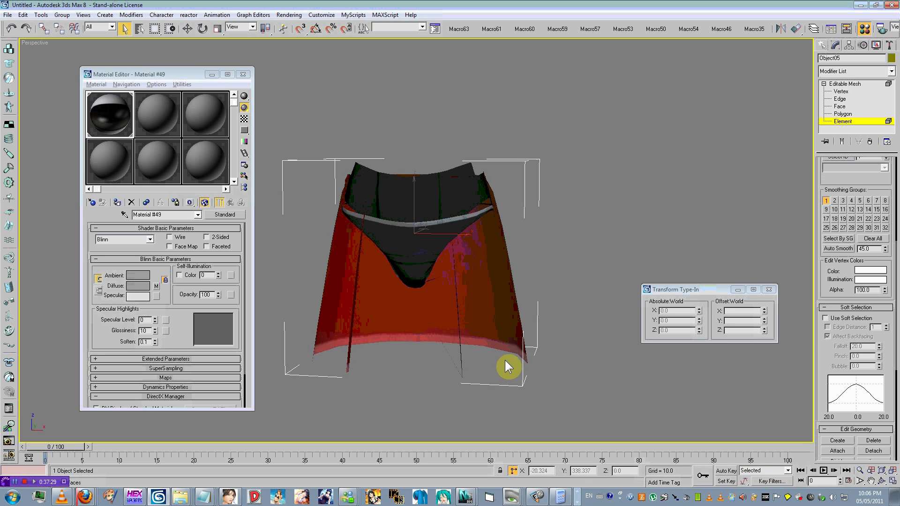
{"action": "middle_click_drag", "start_coordinate": [506, 333], "coordinate": [524, 303], "text": "alt"}
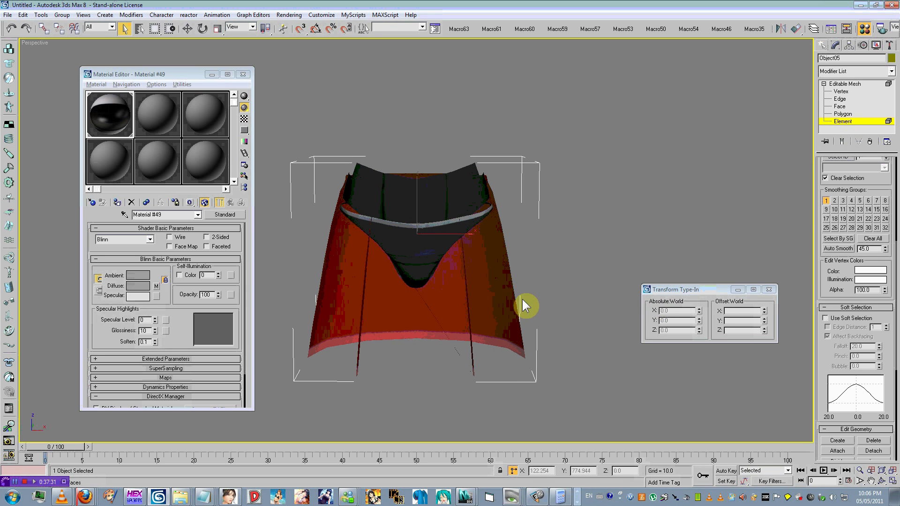
{"action": "right_click", "coordinate": [553, 238]}
{"action": "left_click", "coordinate": [539, 259]}
Hide every object except the remaining undergarment mesh.
{"action": "right_click", "coordinate": [561, 235]}
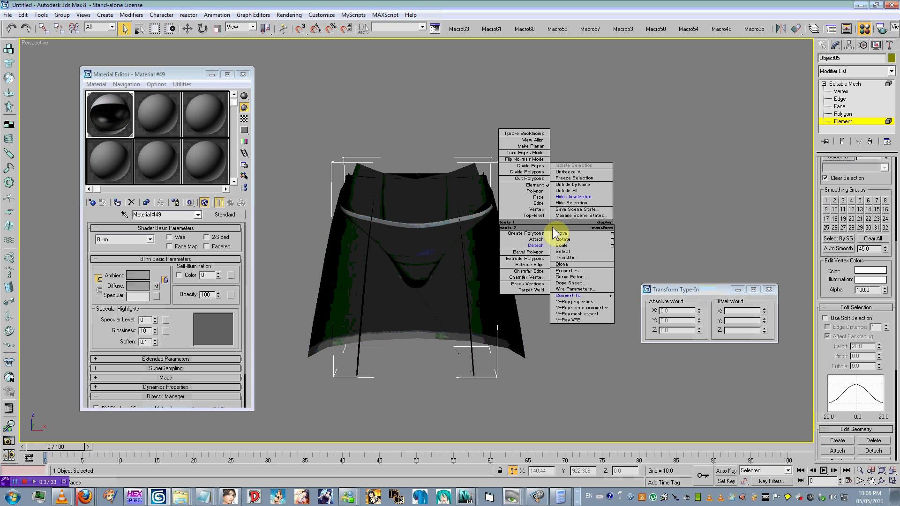
{"action": "left_click", "coordinate": [560, 210]}
{"action": "middle_click_drag", "start_coordinate": [556, 211], "coordinate": [579, 216], "text": "alt"}
{"action": "scroll", "coordinate": [378, 224], "scroll_direction": "up", "scroll_amount": 5}
At Polygon level, select and delete the stray polygons stretching across the leg openings.
{"action": "left_click", "coordinate": [858, 113]}
{"action": "mouse_move", "coordinate": [498, 248]}
{"action": "middle_mouse_down", "text": "alt"}
{"action": "mouse_move", "coordinate": [482, 275]}
{"action": "mouse_move", "coordinate": [427, 255]}
{"action": "mouse_move", "coordinate": [490, 209]}
{"action": "mouse_move", "coordinate": [487, 250]}
{"action": "middle_mouse_up", "text": "alt"}
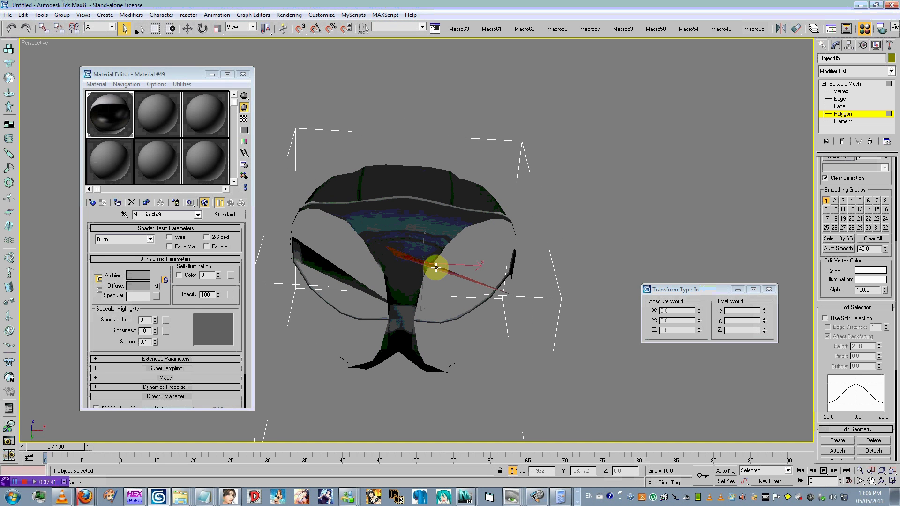
{"action": "key", "text": "Delete"}
In wireframe display, select the inner waist section of the mesh as an element and detach it.
{"action": "key", "text": "F3"}
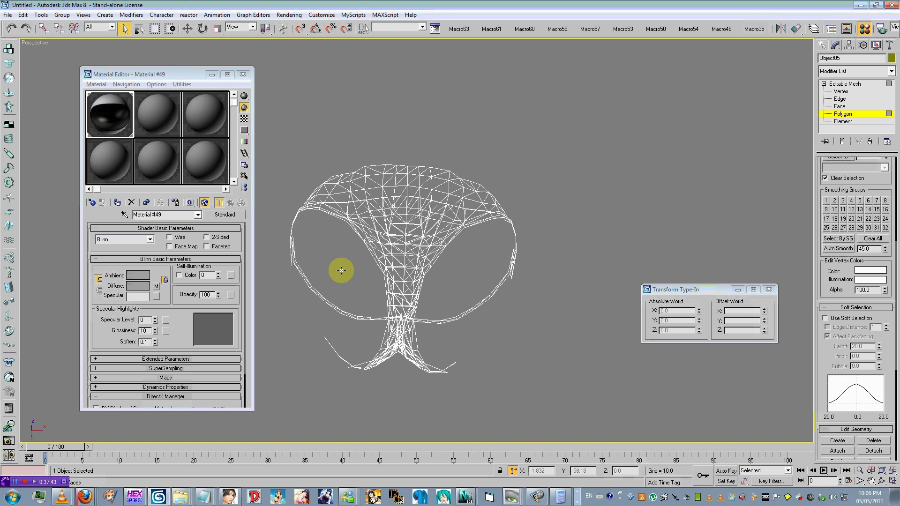
{"action": "middle_click_drag", "start_coordinate": [341, 271], "coordinate": [649, 210], "text": "alt"}
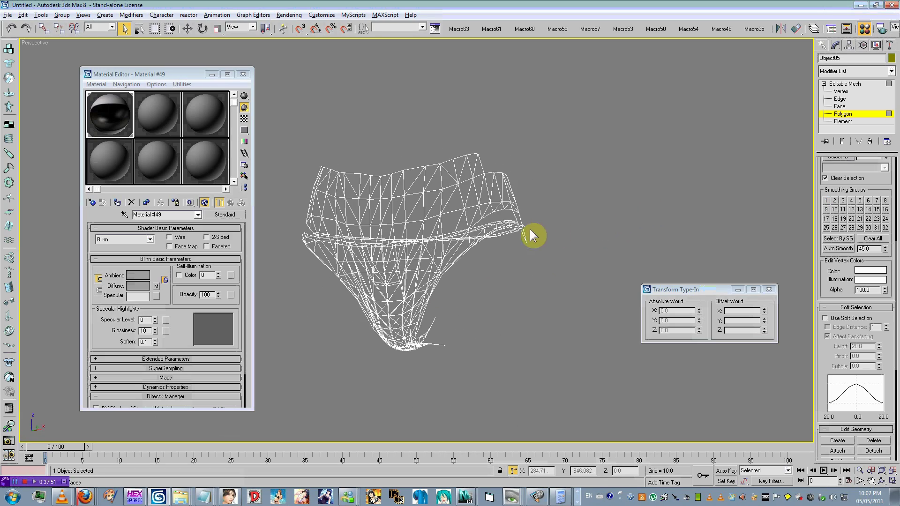
{"action": "middle_click_drag", "start_coordinate": [530, 229], "coordinate": [595, 237], "text": "alt"}
{"action": "left_click", "coordinate": [348, 274]}
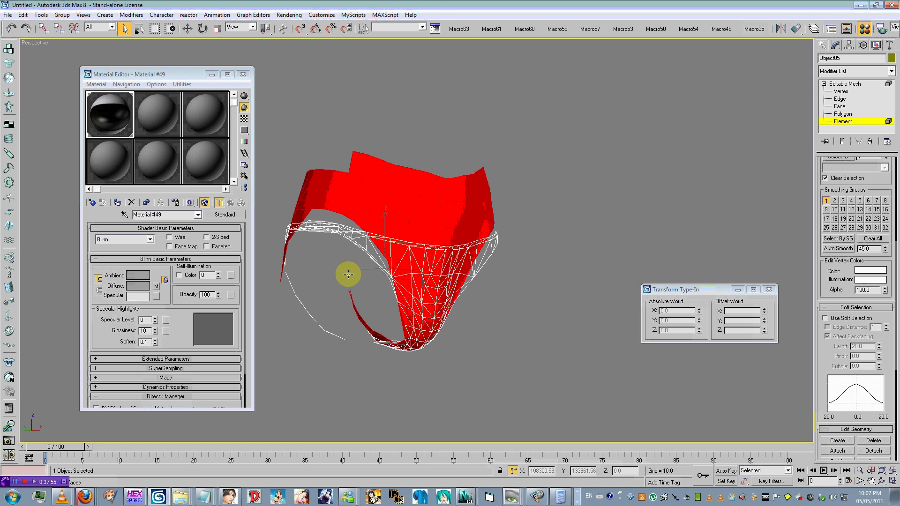
{"action": "mouse_move", "coordinate": [485, 273]}
{"action": "middle_mouse_down", "text": "alt"}
{"action": "mouse_move", "coordinate": [598, 271]}
{"action": "mouse_move", "coordinate": [554, 223]}
{"action": "mouse_move", "coordinate": [488, 251]}
{"action": "mouse_move", "coordinate": [293, 241]}
{"action": "mouse_move", "coordinate": [299, 225]}
{"action": "mouse_move", "coordinate": [389, 188]}
{"action": "mouse_move", "coordinate": [396, 144]}
{"action": "middle_mouse_up", "text": "alt"}
{"action": "right_click", "coordinate": [514, 216]}
{"action": "left_click", "coordinate": [500, 235]}
{"action": "left_click", "coordinate": [495, 236]}
Select the six polygons on the thin side strap and flip their normals.
{"action": "scroll", "coordinate": [396, 143], "scroll_direction": "up", "scroll_amount": 3}
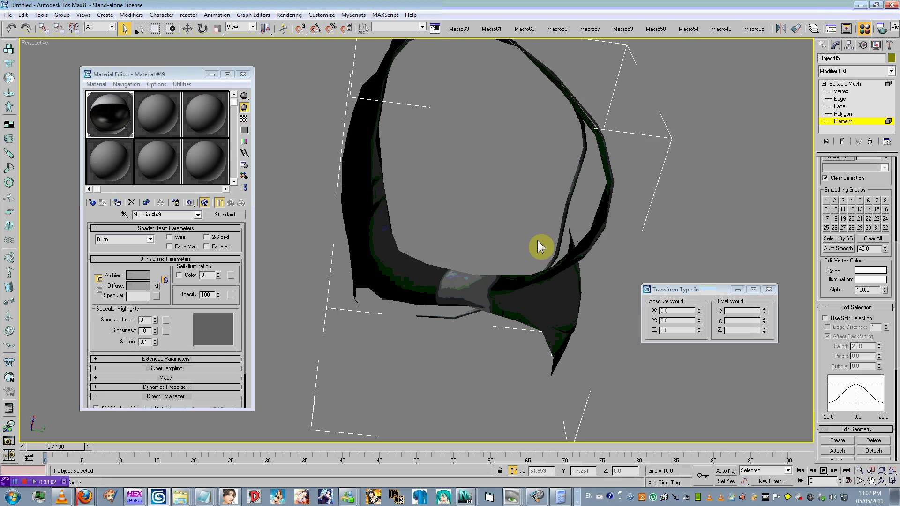
{"action": "scroll", "coordinate": [537, 241], "scroll_direction": "up", "scroll_amount": 4}
{"action": "mouse_move", "coordinate": [509, 276]}
{"action": "middle_mouse_down"}
{"action": "mouse_move", "coordinate": [476, 209]}
{"action": "mouse_move", "coordinate": [456, 206]}
{"action": "mouse_move", "coordinate": [459, 301]}
{"action": "mouse_move", "coordinate": [444, 290]}
{"action": "middle_mouse_up"}
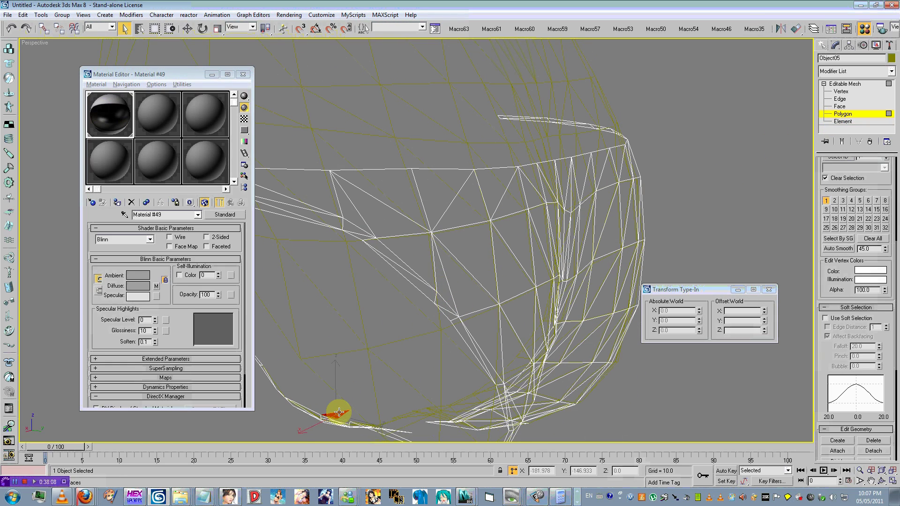
{"action": "middle_click_drag", "start_coordinate": [364, 391], "coordinate": [536, 381], "text": "alt"}
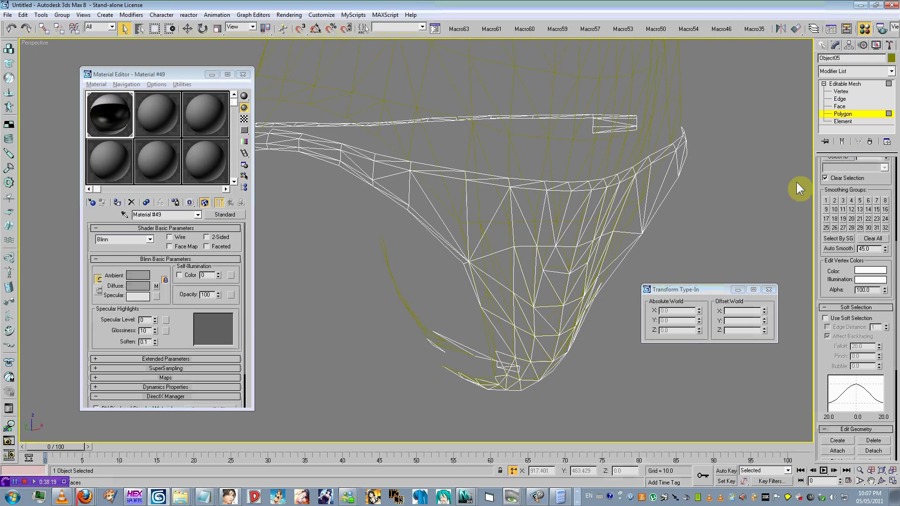
{"action": "scroll", "coordinate": [864, 211], "scroll_direction": "up", "scroll_amount": 5}
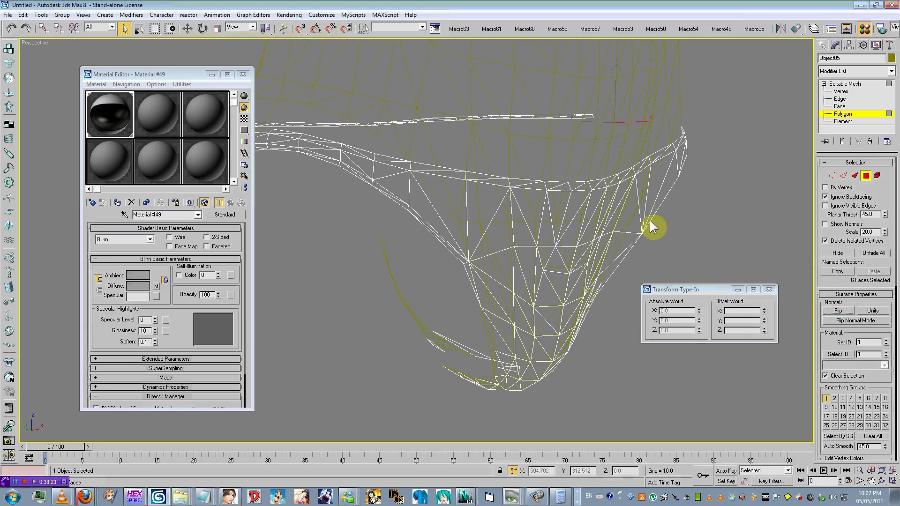
{"action": "middle_click_drag", "start_coordinate": [653, 227], "coordinate": [766, 155], "text": "alt"}
{"action": "left_click", "coordinate": [837, 117]}
{"action": "middle_click_drag", "start_coordinate": [662, 220], "coordinate": [577, 349], "text": "alt"}
{"action": "left_click", "coordinate": [822, 114]}
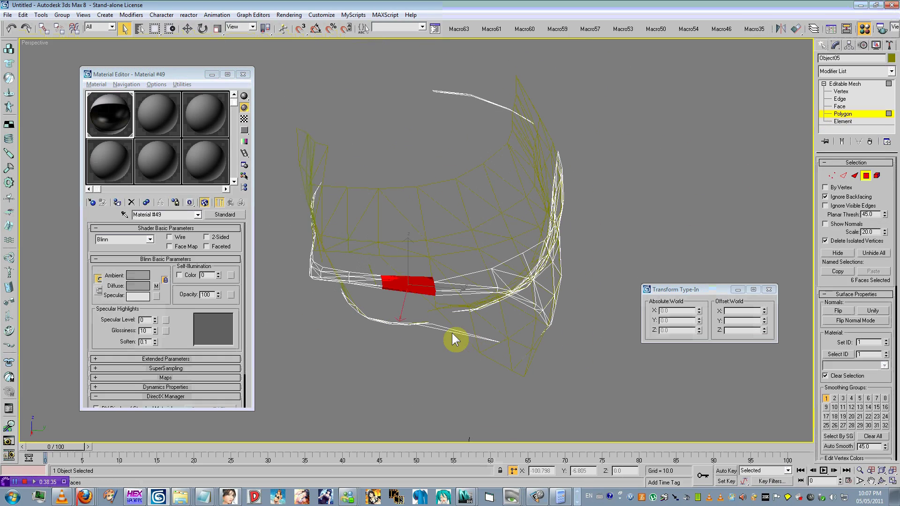
In shaded display, select the whole undergarment as an element.
{"action": "middle_click_drag", "start_coordinate": [450, 330], "coordinate": [517, 217], "text": "alt"}
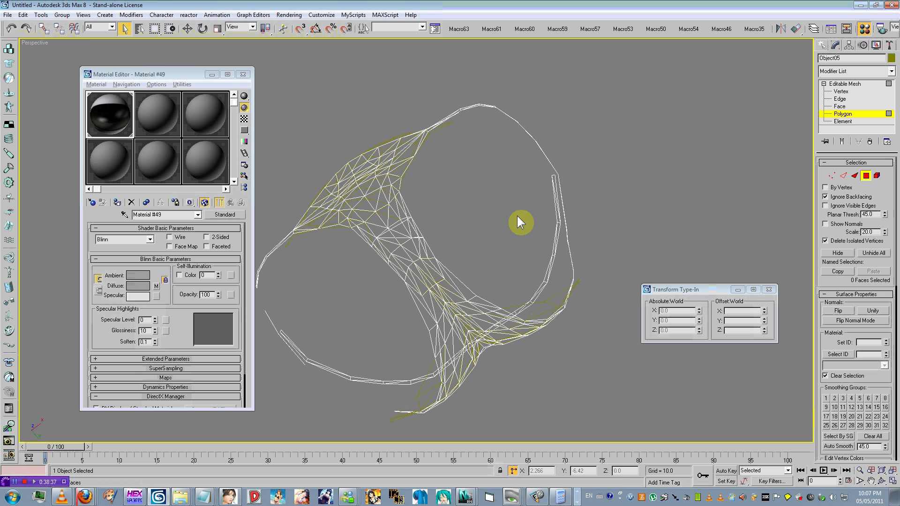
{"action": "key", "text": "F3"}
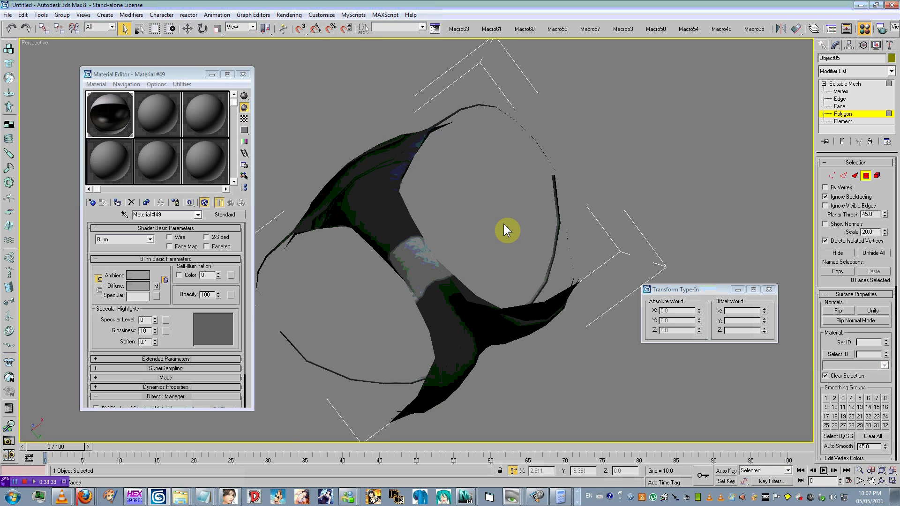
{"action": "mouse_move", "coordinate": [504, 230]}
{"action": "middle_mouse_down", "text": "alt"}
{"action": "mouse_move", "coordinate": [538, 231]}
{"action": "mouse_move", "coordinate": [543, 178]}
{"action": "middle_mouse_up", "text": "alt"}
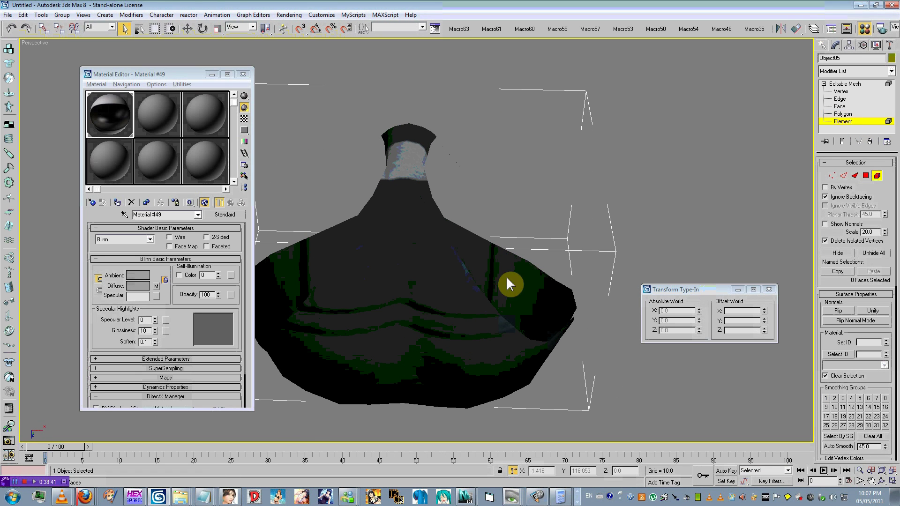
{"action": "left_click", "coordinate": [464, 296]}
{"action": "middle_click_drag", "start_coordinate": [464, 295], "coordinate": [463, 266], "text": "alt"}
{"action": "left_click", "coordinate": [546, 238]}
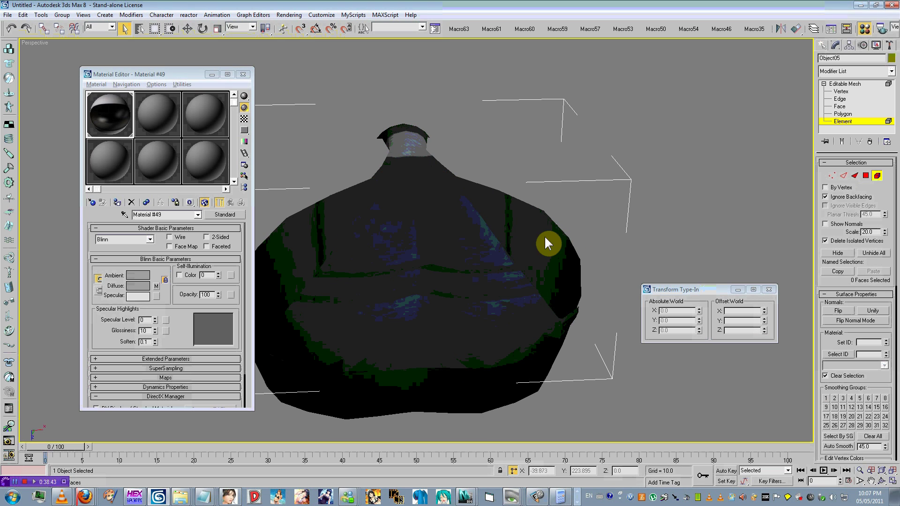
{"action": "left_click", "coordinate": [552, 242]}
{"action": "middle_click_drag", "start_coordinate": [552, 242], "coordinate": [573, 376], "text": "alt"}
{"action": "scroll", "coordinate": [573, 377], "scroll_direction": "up", "scroll_amount": 2}
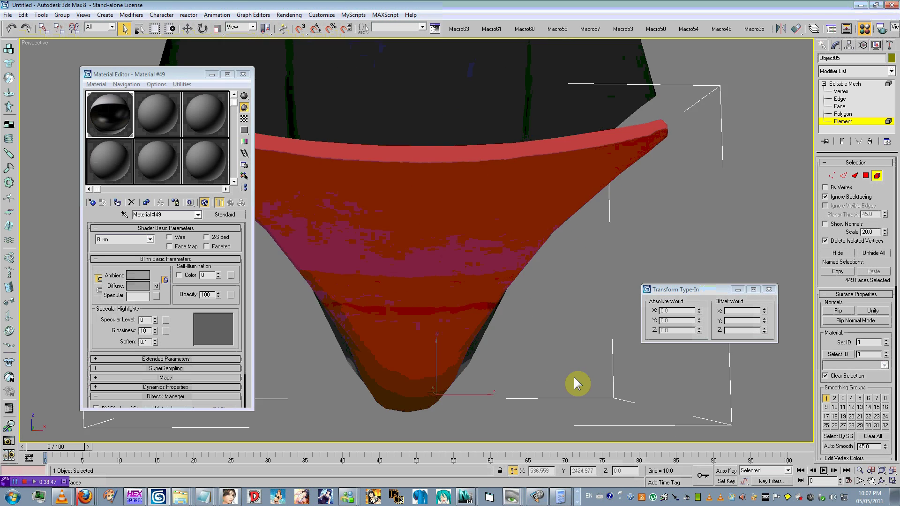
Switch to Polygon level and region-select the front polygons of the undergarment in wireframe display.
{"action": "scroll", "coordinate": [517, 278], "scroll_direction": "down", "scroll_amount": 1}
{"action": "left_click", "coordinate": [823, 120]}
{"action": "middle_click_drag", "start_coordinate": [459, 286], "coordinate": [497, 295], "text": "alt"}
{"action": "left_click", "coordinate": [832, 117]}
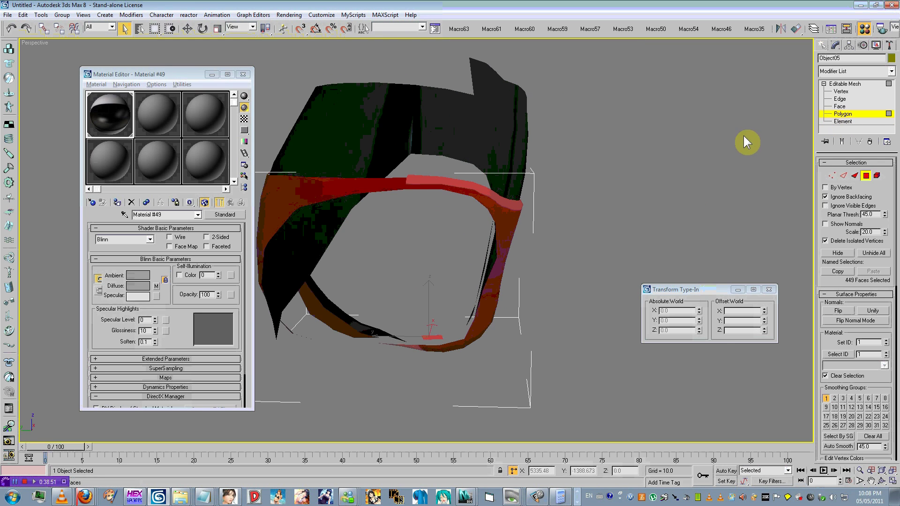
{"action": "key", "text": "F3"}
{"action": "left_click", "coordinate": [600, 177]}
{"action": "left_click_drag", "start_coordinate": [617, 139], "coordinate": [425, 366]}
{"action": "mouse_move", "coordinate": [451, 361]}
{"action": "middle_mouse_down", "text": "alt"}
{"action": "mouse_move", "coordinate": [460, 287]}
{"action": "mouse_move", "coordinate": [482, 300]}
{"action": "mouse_move", "coordinate": [532, 285]}
{"action": "mouse_move", "coordinate": [544, 267]}
{"action": "mouse_move", "coordinate": [542, 305]}
{"action": "mouse_move", "coordinate": [483, 317]}
{"action": "mouse_move", "coordinate": [576, 375]}
{"action": "mouse_move", "coordinate": [446, 394]}
{"action": "middle_mouse_up", "text": "alt"}
{"action": "key", "text": "F3"}
{"action": "scroll", "coordinate": [541, 296], "scroll_direction": "up", "scroll_amount": 5}
{"action": "scroll", "coordinate": [396, 377], "scroll_direction": "down", "scroll_amount": 3}
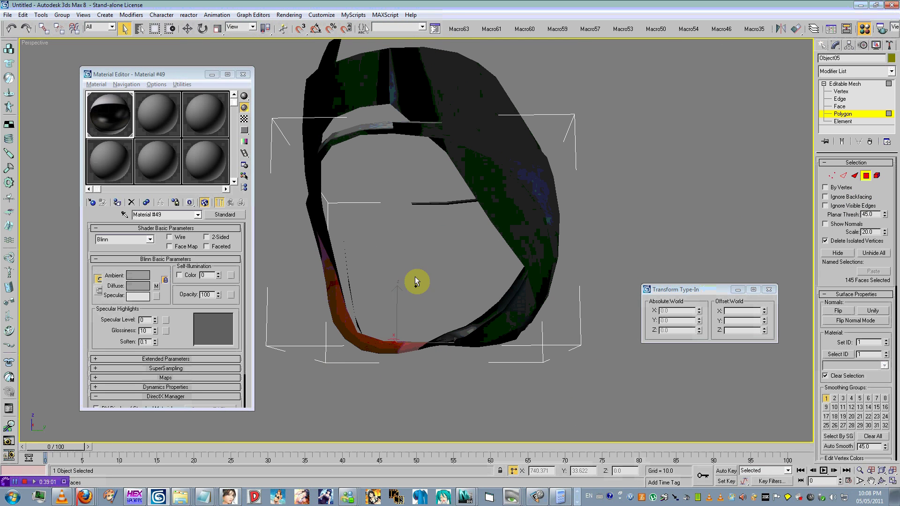
Add the missing front polygons to the selection so it covers the undergarment's entire front panel.
{"action": "middle_click_drag", "start_coordinate": [414, 281], "coordinate": [361, 327], "text": "alt"}
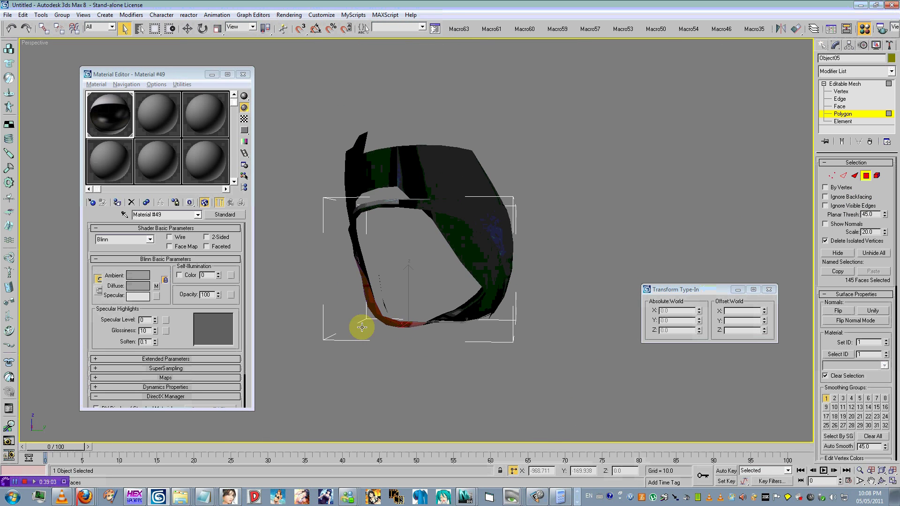
{"action": "left_click_drag", "start_coordinate": [391, 170], "coordinate": [393, 170], "text": "ctrl"}
{"action": "middle_click_drag", "start_coordinate": [313, 262], "coordinate": [498, 261], "text": "alt"}
{"action": "left_click_drag", "start_coordinate": [497, 261], "coordinate": [473, 299], "text": "ctrl"}
{"action": "middle_click_drag", "start_coordinate": [496, 278], "coordinate": [522, 258], "text": "alt"}
{"action": "scroll", "coordinate": [418, 284], "scroll_direction": "up", "scroll_amount": 3}
{"action": "scroll", "coordinate": [474, 264], "scroll_direction": "up", "scroll_amount": 2}
{"action": "scroll", "coordinate": [482, 241], "scroll_direction": "down", "scroll_amount": 2}
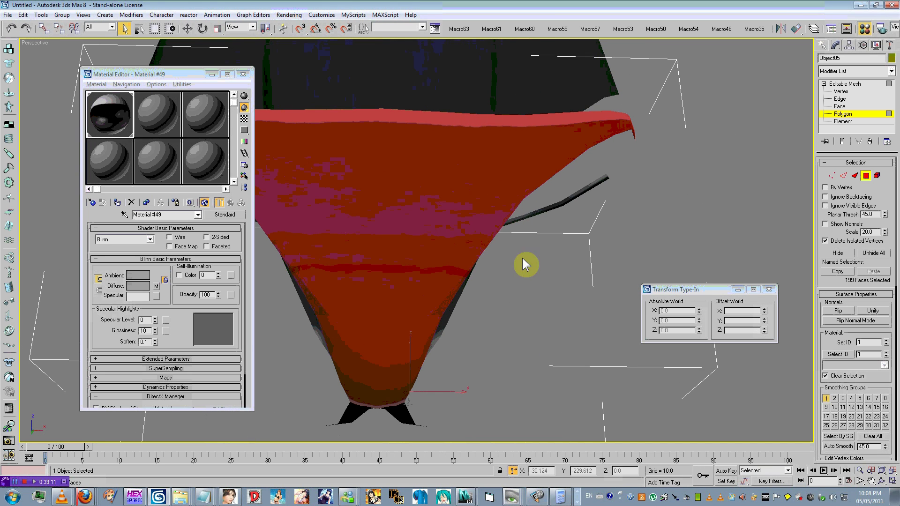
Detach the selected front polygons as a separate object and hide everything except the remaining back piece.
{"action": "right_click", "coordinate": [522, 258]}
{"action": "left_click", "coordinate": [505, 277]}
{"action": "key", "text": "Return"}
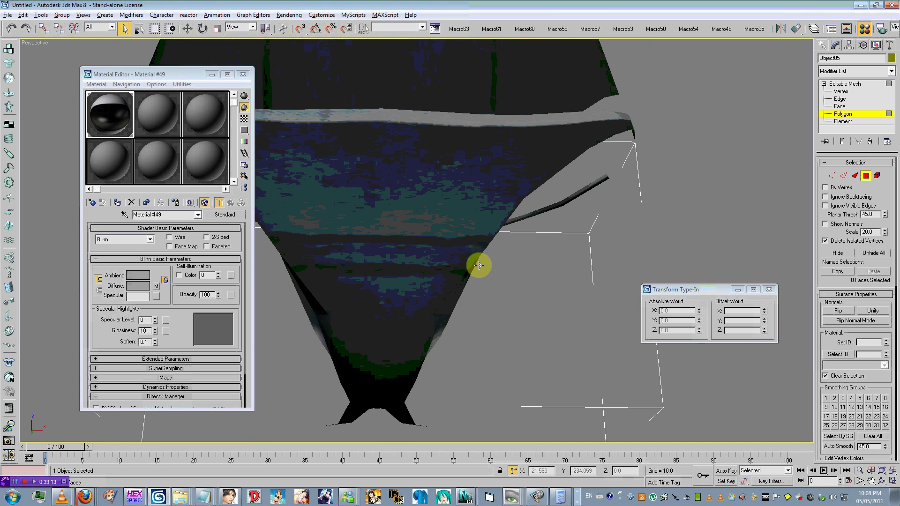
{"action": "right_click", "coordinate": [510, 261]}
{"action": "left_click", "coordinate": [539, 232]}
{"action": "middle_click_drag", "start_coordinate": [464, 253], "coordinate": [816, 140], "text": "alt"}
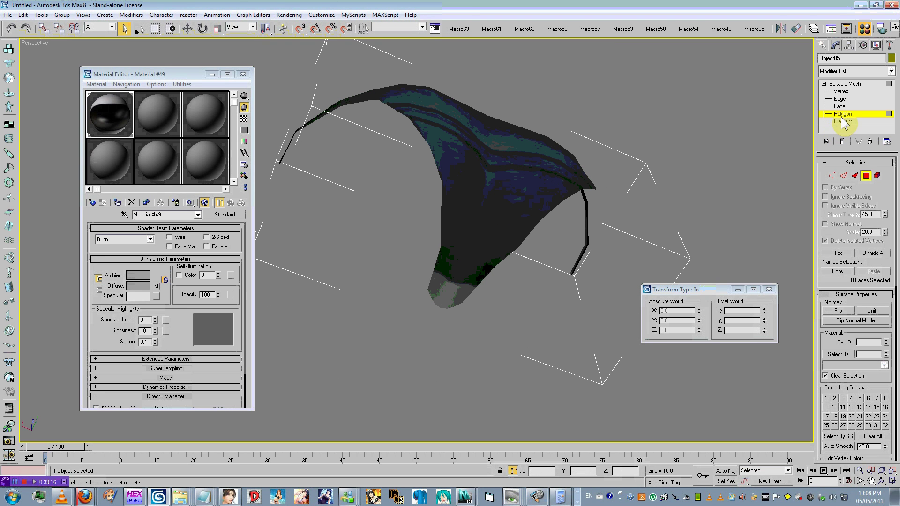
Assign the hak05_20.dds texture to the undergarment's back piece and unhide all objects.
{"action": "key", "text": "alt+Tab"}
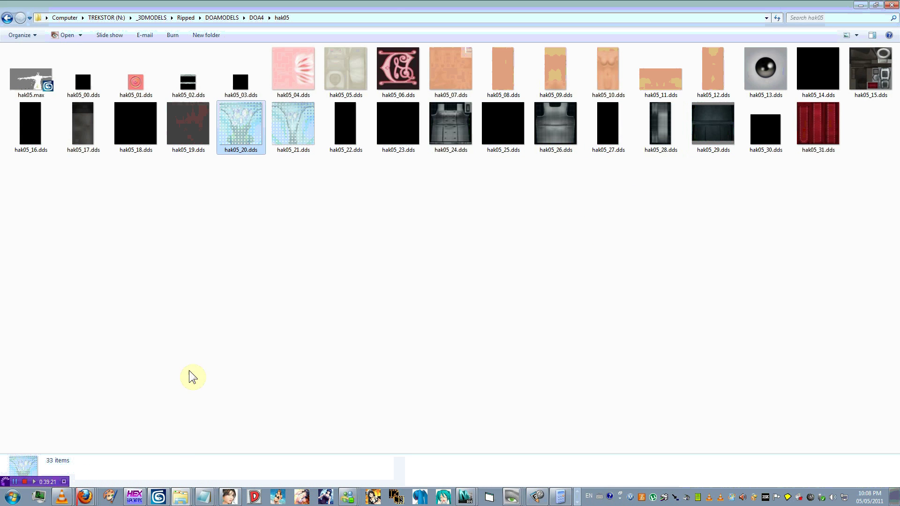
{"action": "key", "text": "alt+Tab"}
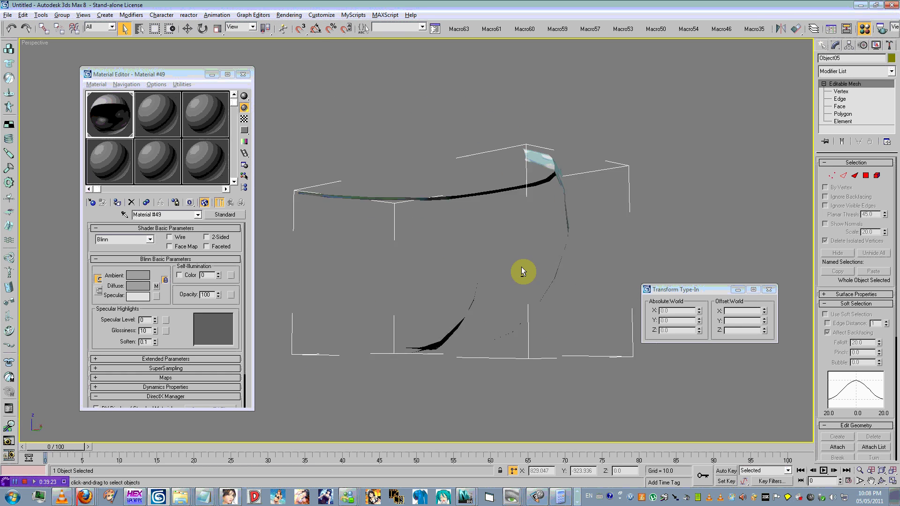
{"action": "middle_click_drag", "start_coordinate": [523, 271], "coordinate": [592, 248], "text": "alt"}
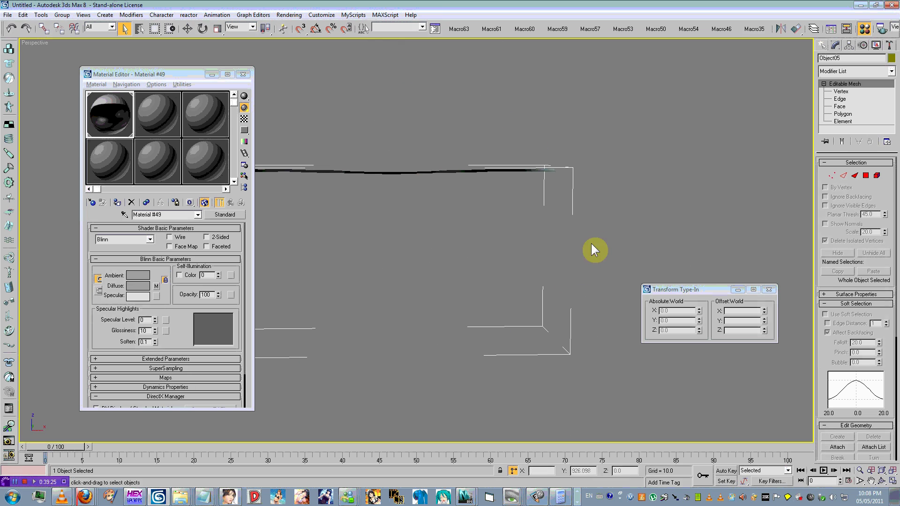
{"action": "right_click", "coordinate": [590, 239]}
{"action": "middle_click_drag", "start_coordinate": [589, 213], "coordinate": [597, 234], "text": "alt"}
{"action": "right_click", "coordinate": [611, 208]}
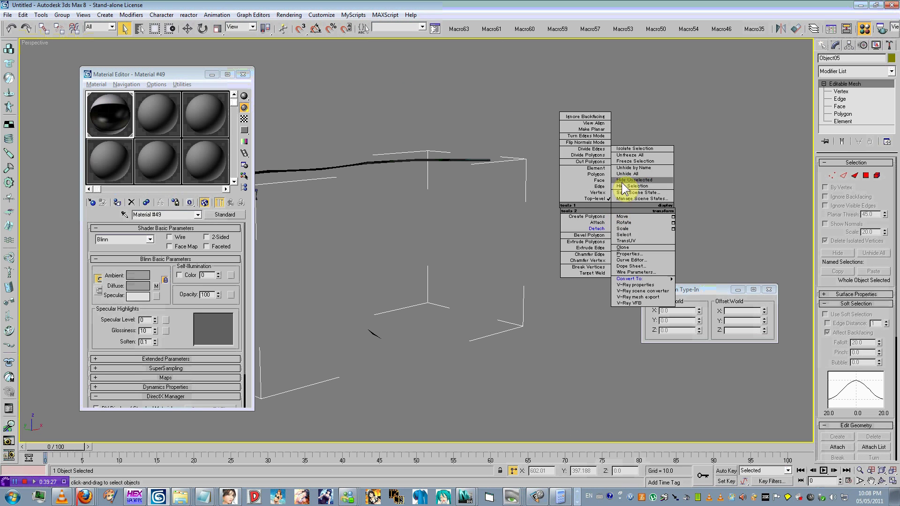
{"action": "left_click", "coordinate": [623, 173]}
Select the outer skirt front that covers the undergarment and hide it.
{"action": "middle_click_drag", "start_coordinate": [623, 174], "coordinate": [606, 197], "text": "alt"}
{"action": "left_click", "coordinate": [532, 200]}
{"action": "right_click", "coordinate": [548, 191]}
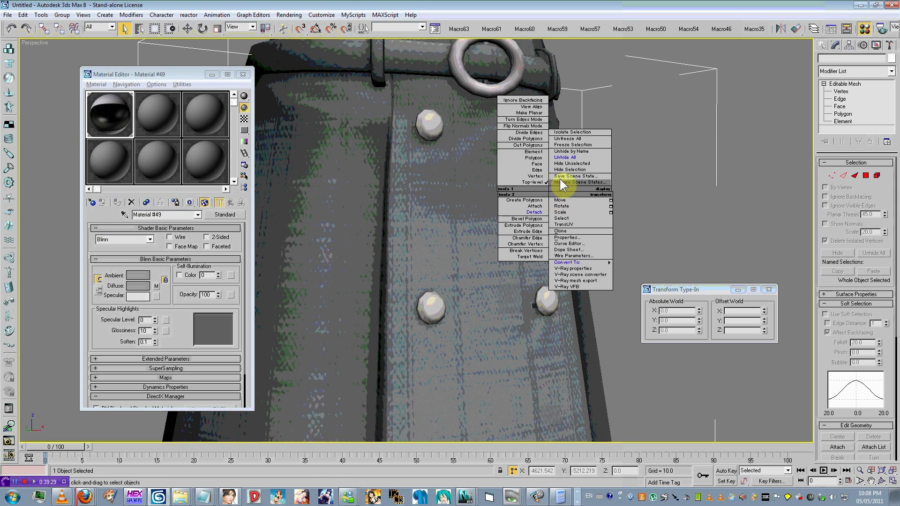
{"action": "left_click", "coordinate": [562, 170]}
Assign the hak05_21.dds texture from the hak05 folder to the undergarment's front piece.
{"action": "key", "text": "alt+Tab"}
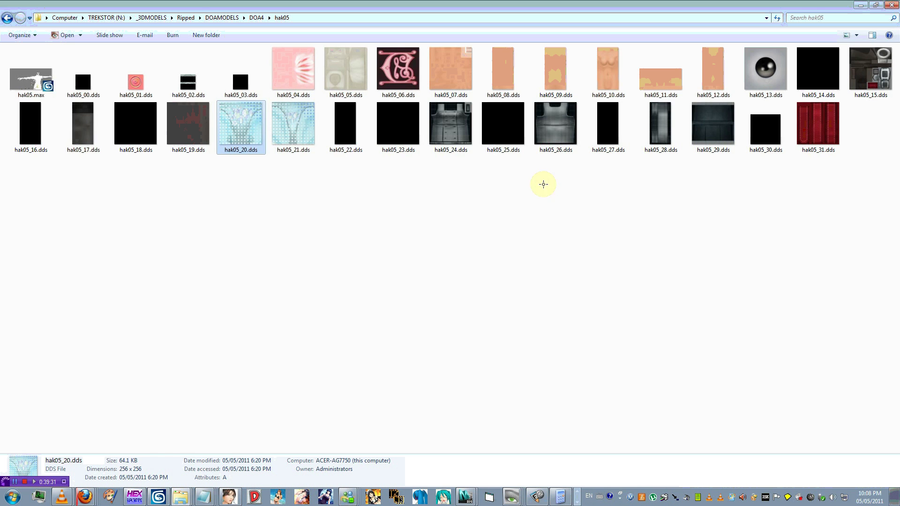
{"action": "left_click", "coordinate": [417, 214]}
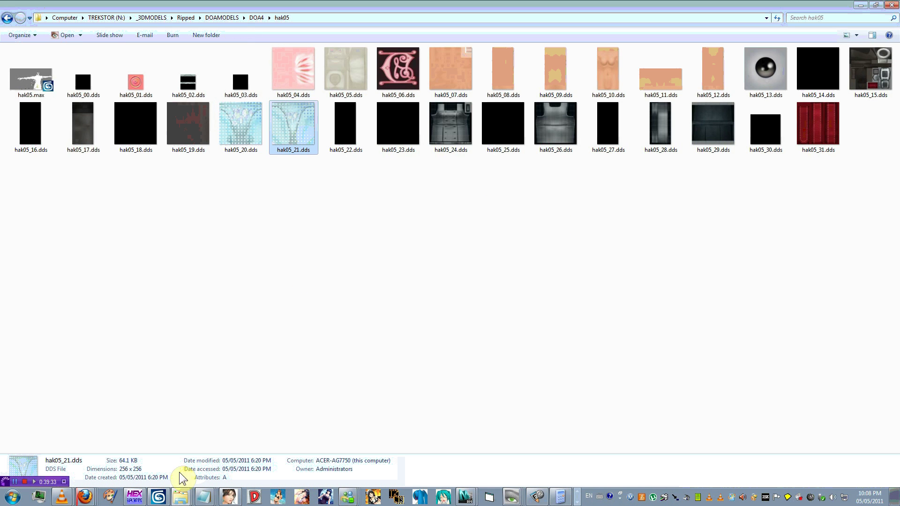
{"action": "left_click", "coordinate": [159, 497]}
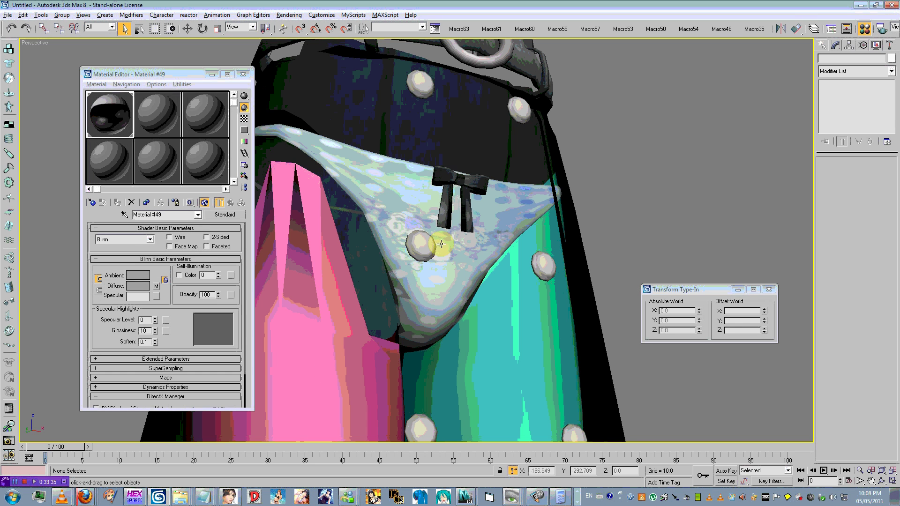
{"action": "scroll", "coordinate": [441, 243], "scroll_direction": "down", "scroll_amount": 6}
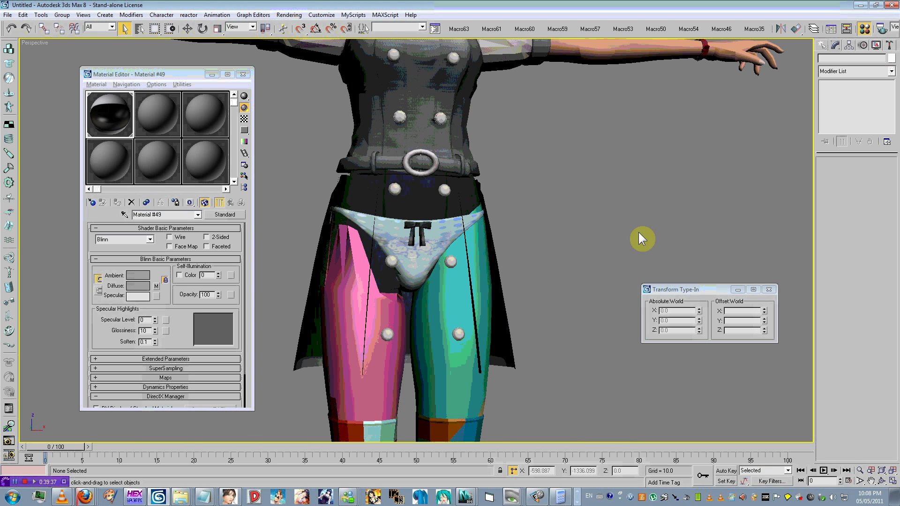
Hide everything except the two thigh meshes and open the pink thigh for polygon editing.
{"action": "right_click", "coordinate": [432, 376]}
{"action": "left_click", "coordinate": [475, 350]}
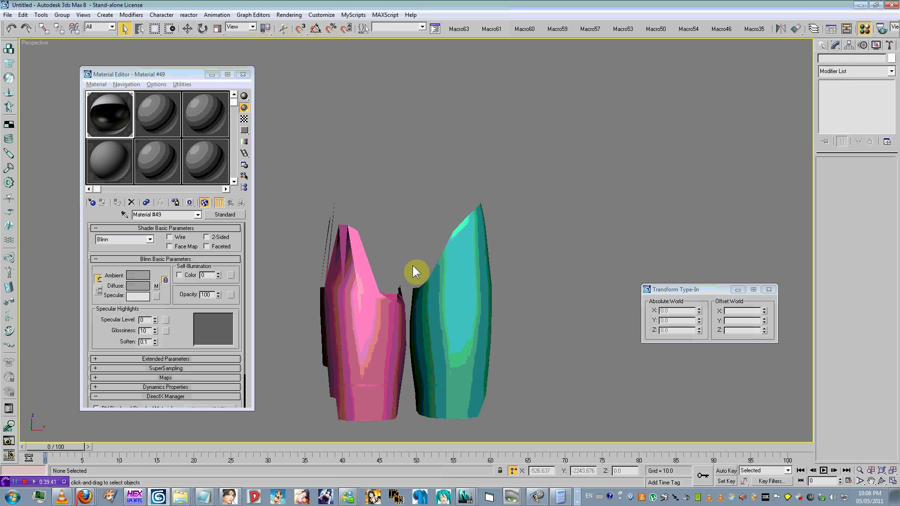
{"action": "left_click", "coordinate": [383, 294]}
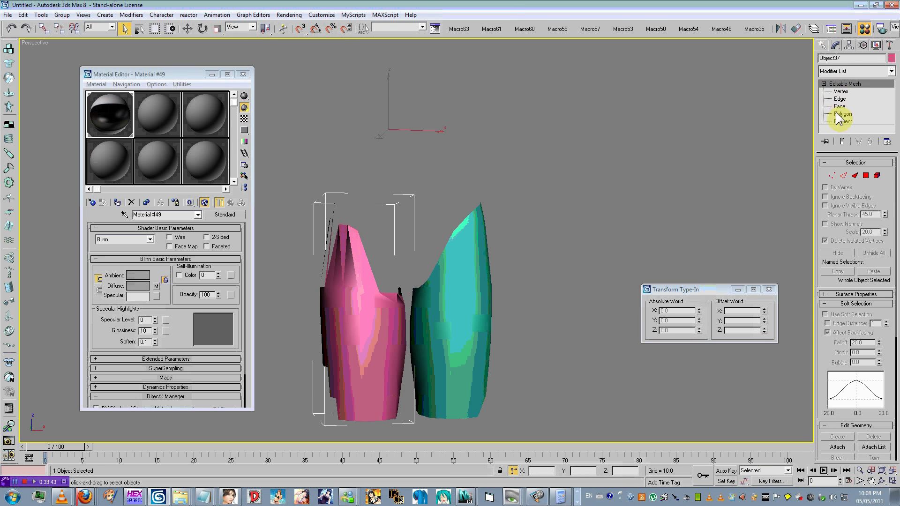
{"action": "left_click", "coordinate": [842, 114]}
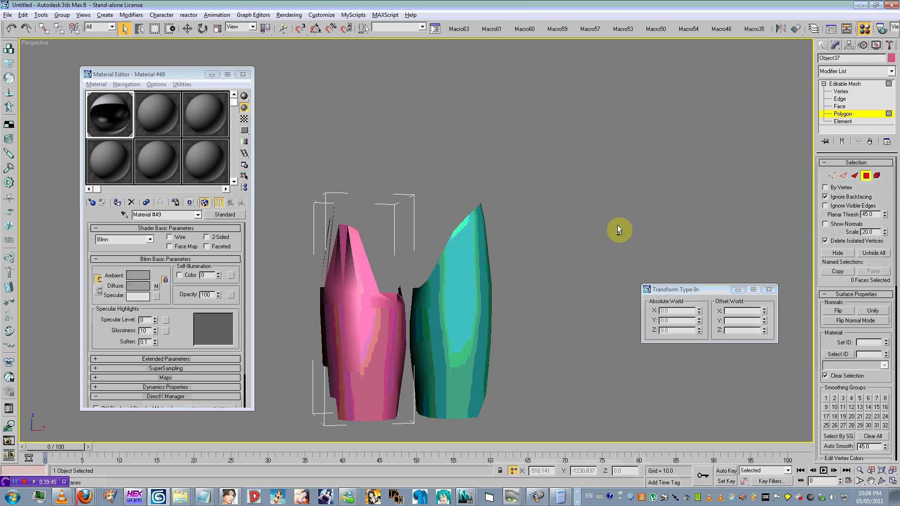
Select the inverted polygons at the upper back of the pink thigh, flip their normals and leave polygon editing.
{"action": "middle_click_drag", "start_coordinate": [478, 272], "coordinate": [383, 322], "text": "alt"}
{"action": "middle_click_drag", "start_coordinate": [481, 300], "coordinate": [464, 245], "text": "alt"}
{"action": "left_click_drag", "start_coordinate": [464, 245], "coordinate": [420, 300], "text": "ctrl"}
{"action": "middle_click_drag", "start_coordinate": [420, 300], "coordinate": [395, 287], "text": "alt"}
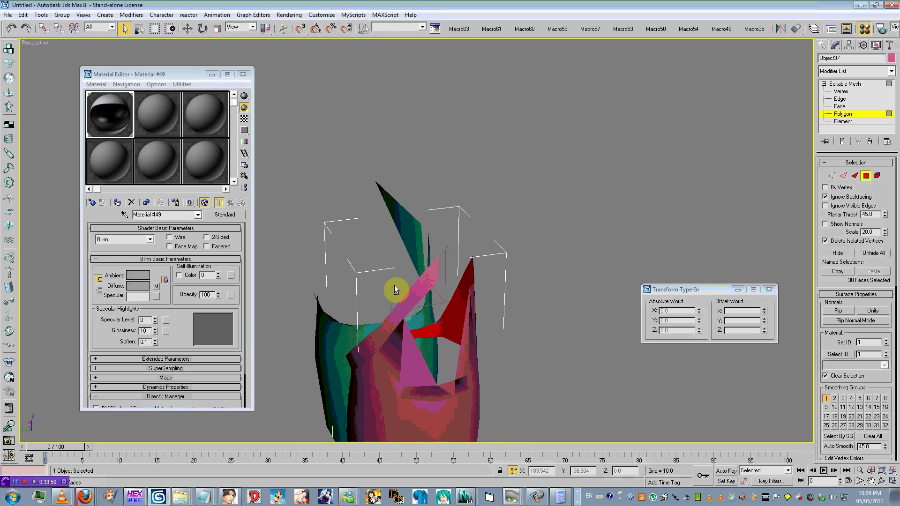
{"action": "left_click", "coordinate": [437, 321], "text": "ctrl"}
{"action": "middle_click_drag", "start_coordinate": [450, 312], "coordinate": [327, 311], "text": "alt"}
{"action": "left_click", "coordinate": [840, 310]}
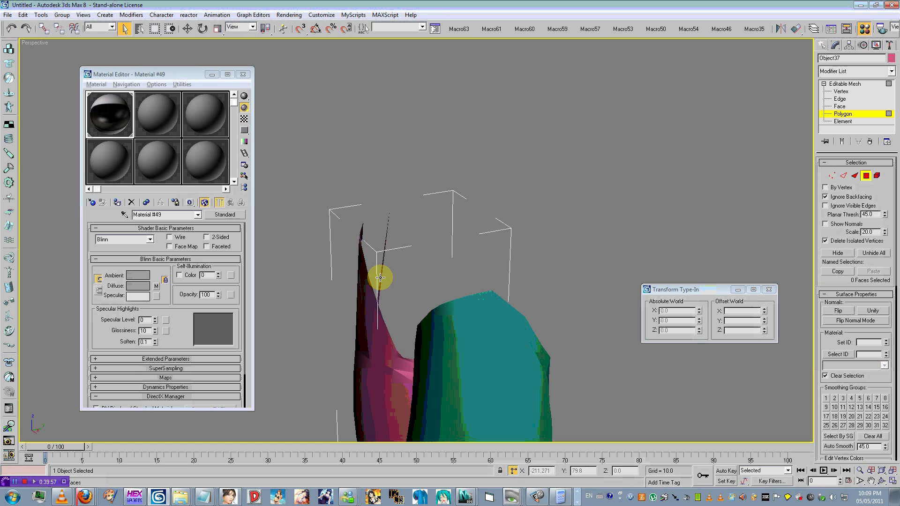
{"action": "left_click", "coordinate": [484, 246]}
{"action": "middle_click_drag", "start_coordinate": [484, 246], "coordinate": [439, 218], "text": "alt"}
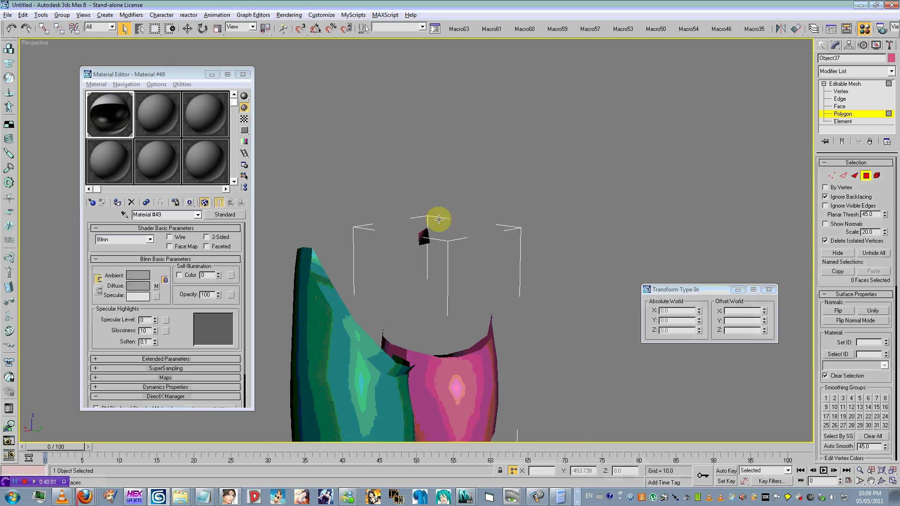
{"action": "middle_click_drag", "start_coordinate": [586, 244], "coordinate": [768, 178], "text": "alt"}
{"action": "left_click", "coordinate": [844, 83]}
Select the stray triangular face above the green thigh mesh and delete it.
{"action": "left_click", "coordinate": [380, 220]}
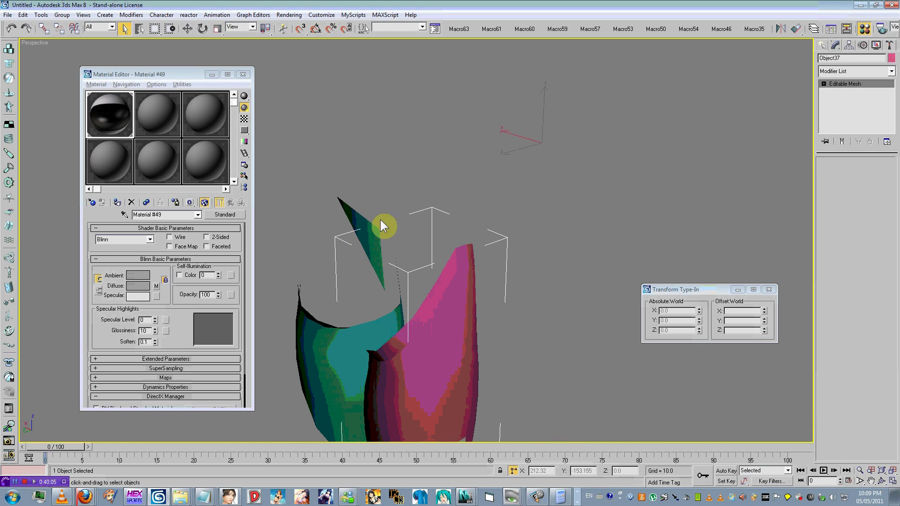
{"action": "left_click", "coordinate": [842, 114]}
{"action": "left_click", "coordinate": [374, 235]}
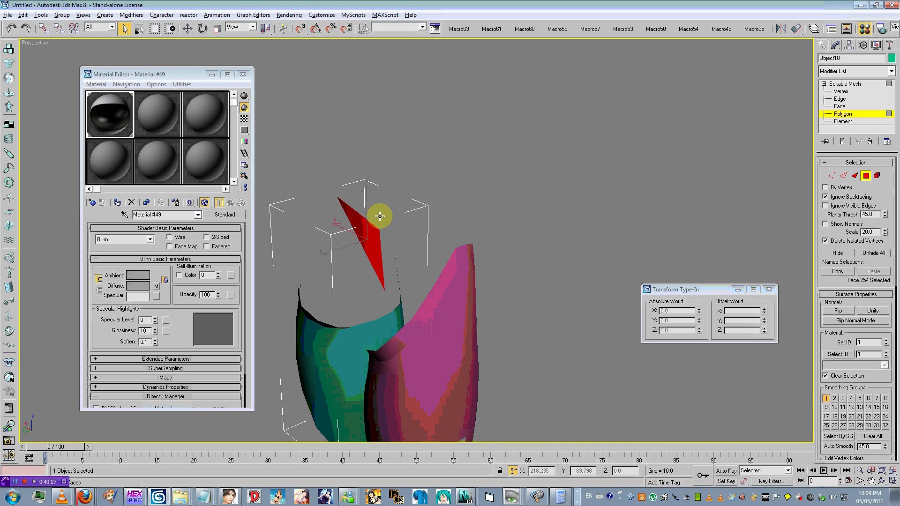
{"action": "middle_click_drag", "start_coordinate": [378, 212], "coordinate": [551, 195], "text": "alt"}
{"action": "key", "text": "Delete"}
{"action": "scroll", "coordinate": [487, 300], "scroll_direction": "down", "scroll_amount": 5}
{"action": "middle_click_drag", "start_coordinate": [478, 241], "coordinate": [727, 220], "text": "alt"}
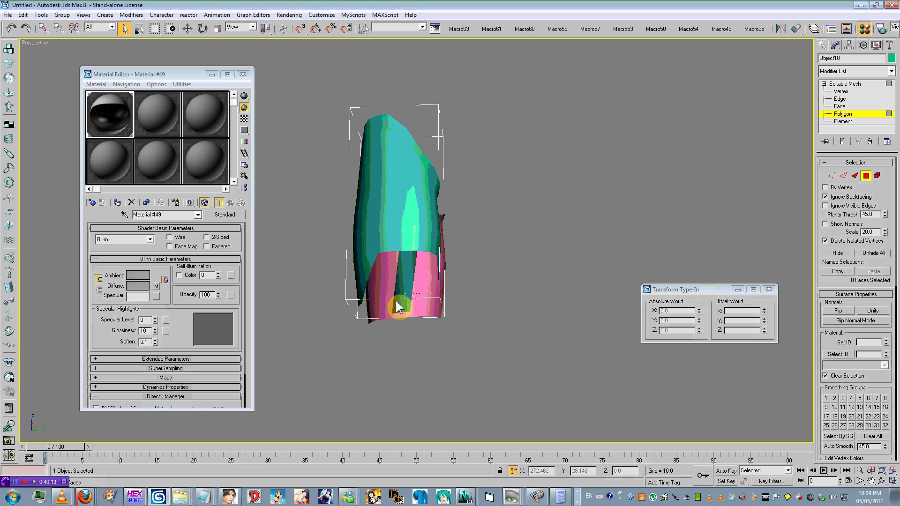
Inspect both thigh meshes from all sides for remaining stray or inverted faces.
{"action": "left_click", "coordinate": [395, 302]}
{"action": "middle_click_drag", "start_coordinate": [396, 302], "coordinate": [201, 325], "text": "alt"}
{"action": "left_click", "coordinate": [446, 285]}
{"action": "scroll", "coordinate": [447, 262], "scroll_direction": "up", "scroll_amount": 5}
{"action": "scroll", "coordinate": [468, 234], "scroll_direction": "down", "scroll_amount": 3}
{"action": "left_click", "coordinate": [843, 114]}
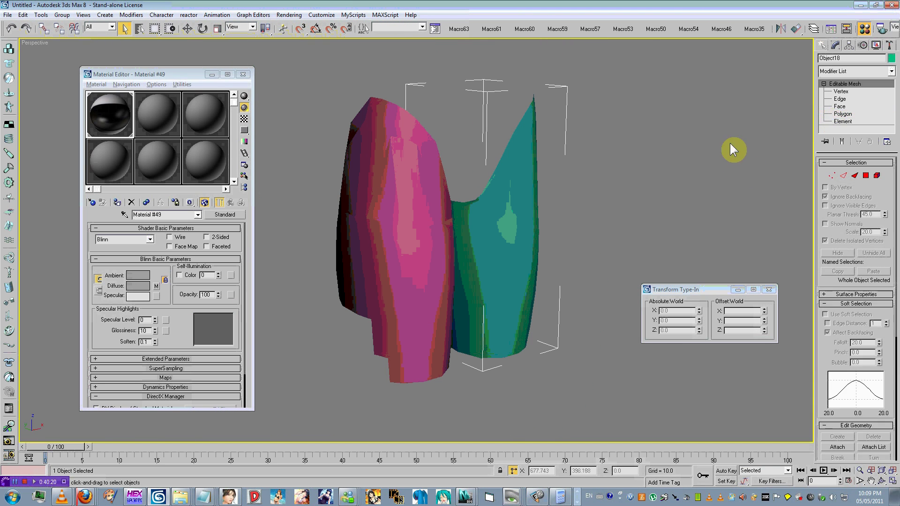
{"action": "left_click", "coordinate": [616, 211]}
{"action": "scroll", "coordinate": [617, 211], "scroll_direction": "down", "scroll_amount": 2}
{"action": "middle_click_drag", "start_coordinate": [617, 211], "coordinate": [600, 227], "text": "alt"}
{"action": "scroll", "coordinate": [546, 243], "scroll_direction": "up", "scroll_amount": 5}
{"action": "scroll", "coordinate": [602, 224], "scroll_direction": "down", "scroll_amount": 5}
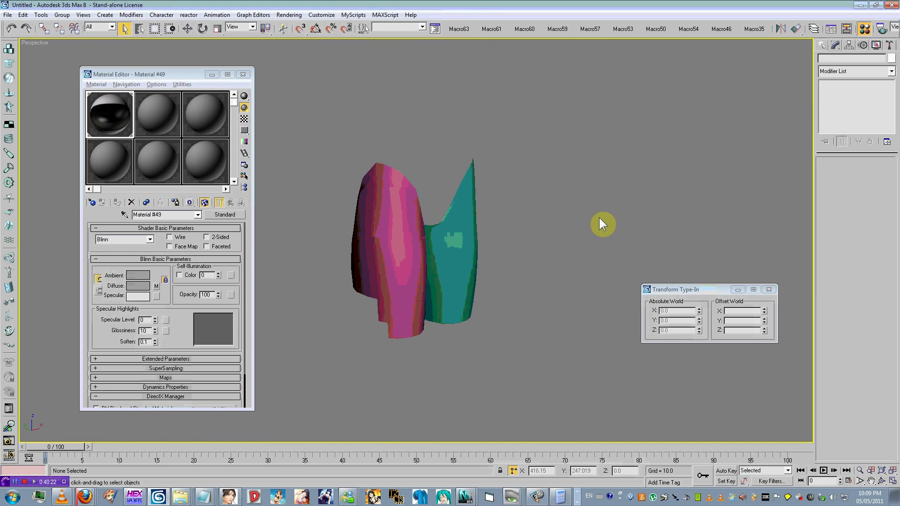
{"action": "right_click", "coordinate": [601, 224]}
{"action": "left_click", "coordinate": [646, 185]}
{"action": "scroll", "coordinate": [558, 218], "scroll_direction": "down", "scroll_amount": 3}
{"action": "scroll", "coordinate": [528, 218], "scroll_direction": "up", "scroll_amount": 5}
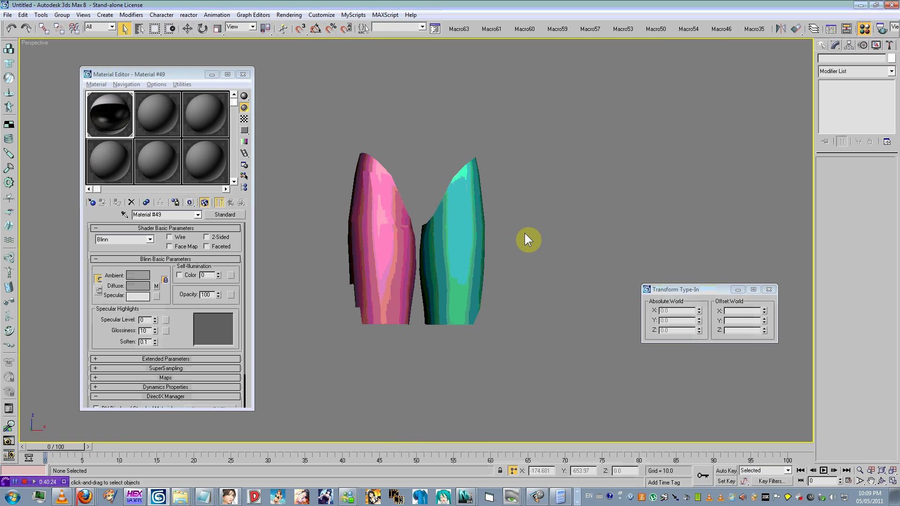
Assign the hak05_08.dds texture from the hak05 folder to both thigh meshes and unhide all objects.
{"action": "key", "text": "alt+Tab"}
{"action": "left_click", "coordinate": [716, 75]}
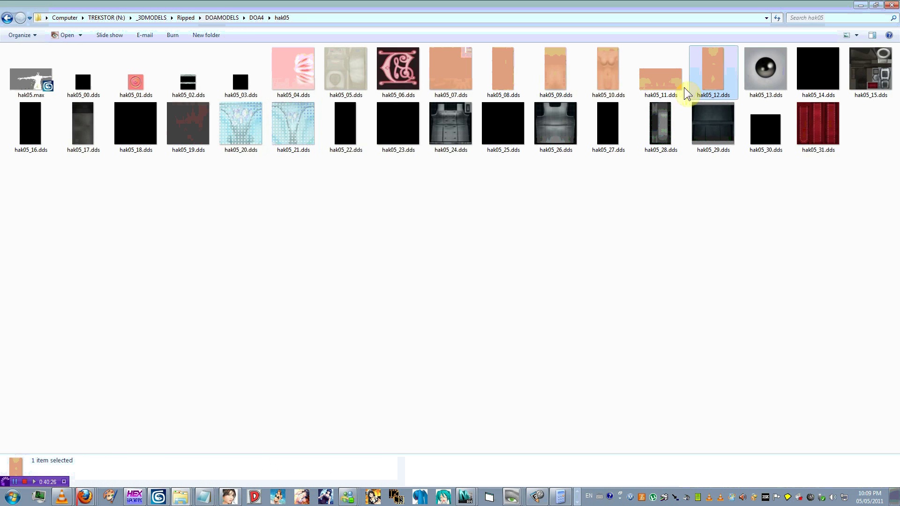
{"action": "left_click", "coordinate": [504, 75]}
{"action": "left_click", "coordinate": [160, 497]}
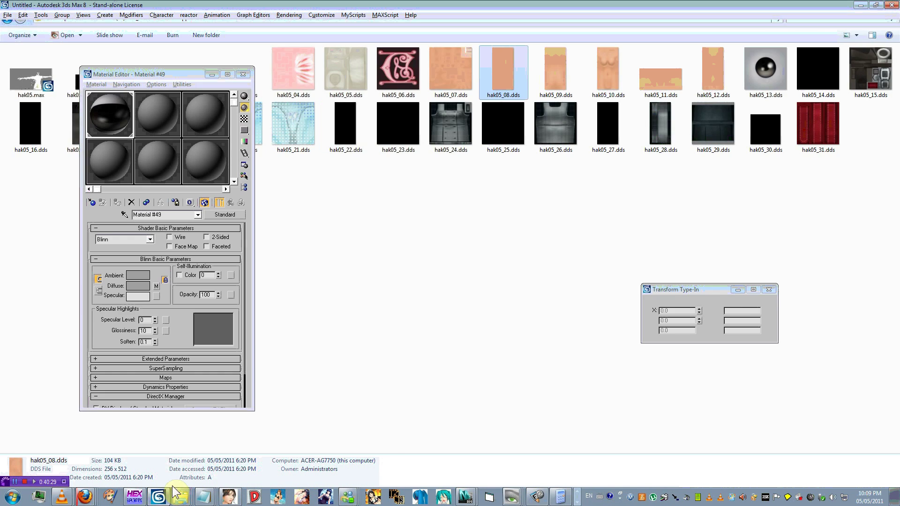
{"action": "left_click", "coordinate": [124, 214]}
{"action": "left_click", "coordinate": [367, 225]}
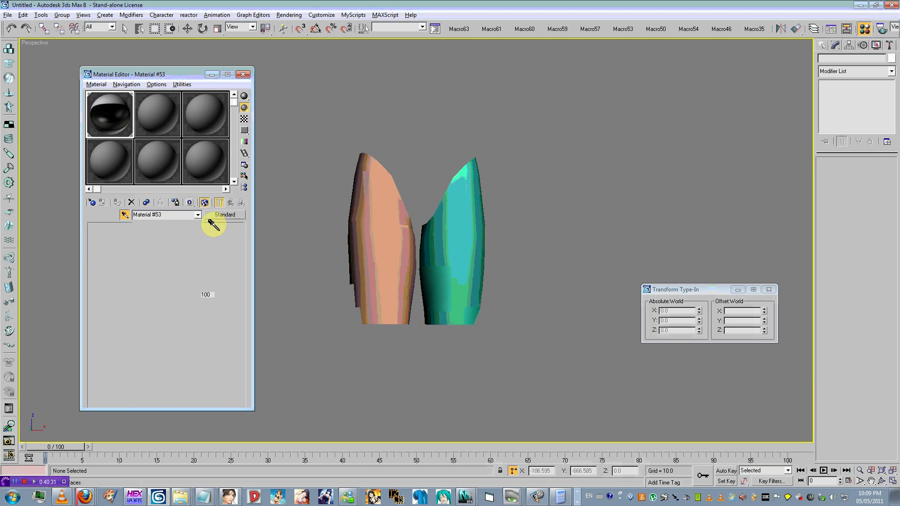
{"action": "right_click", "coordinate": [522, 229]}
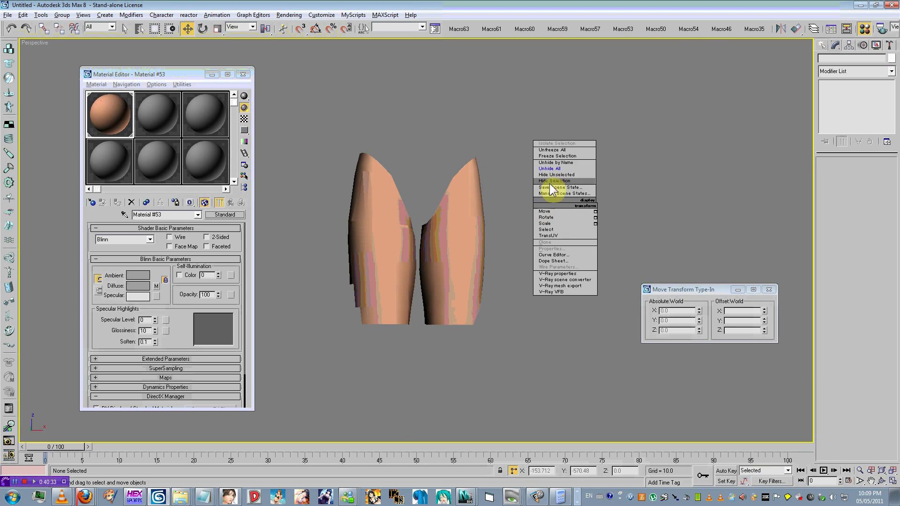
{"action": "left_click", "coordinate": [550, 171]}
Assign the hak05_17.dds texture from the hak05 folder to the red upper stocking piece below the thigh.
{"action": "scroll", "coordinate": [551, 173], "scroll_direction": "down", "scroll_amount": 3}
{"action": "middle_click_drag", "start_coordinate": [551, 173], "coordinate": [393, 299], "text": "alt"}
{"action": "middle_click_drag", "start_coordinate": [372, 227], "coordinate": [402, 255], "text": "alt"}
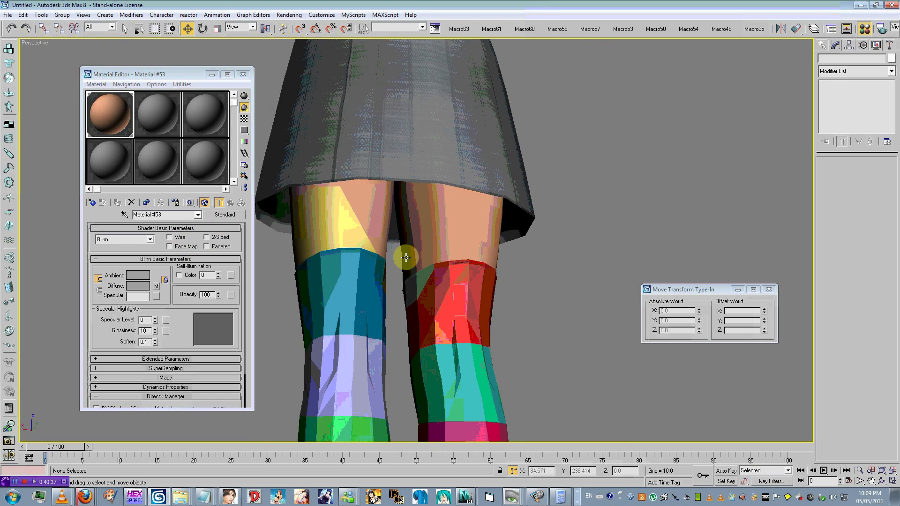
{"action": "middle_click_drag", "start_coordinate": [304, 260], "coordinate": [484, 283], "text": "alt"}
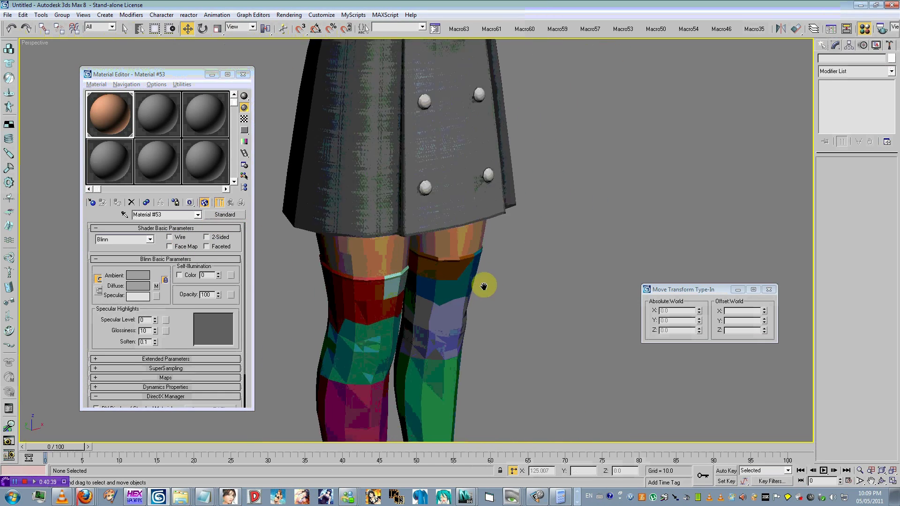
{"action": "scroll", "coordinate": [467, 190], "scroll_direction": "down", "scroll_amount": 3}
{"action": "middle_click_drag", "start_coordinate": [468, 191], "coordinate": [444, 226]}
{"action": "key", "text": "alt+Tab"}
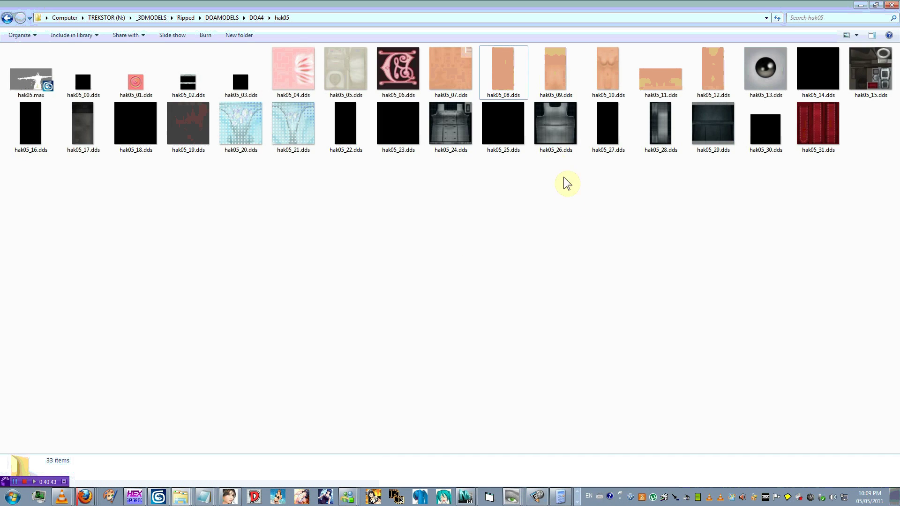
{"action": "double_click", "coordinate": [75, 131]}
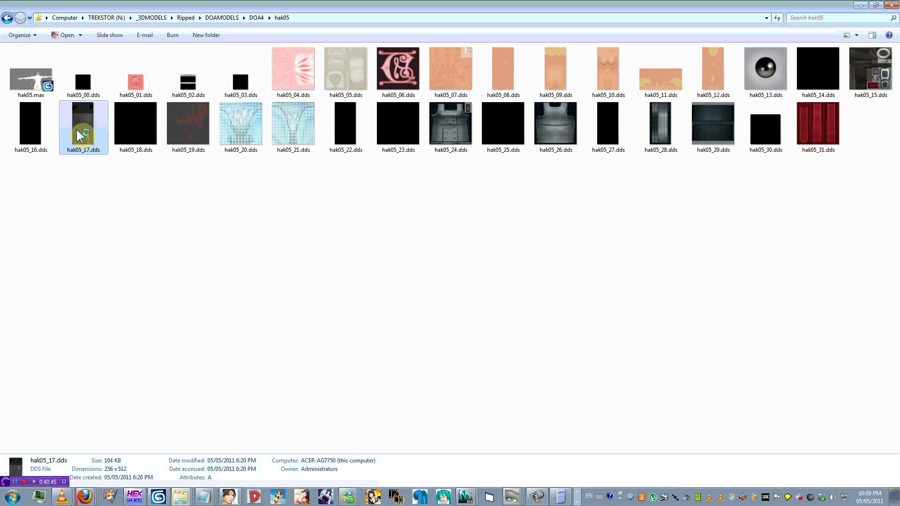
{"action": "key", "text": "Escape"}
{"action": "left_click_drag", "start_coordinate": [74, 130], "coordinate": [404, 225]}
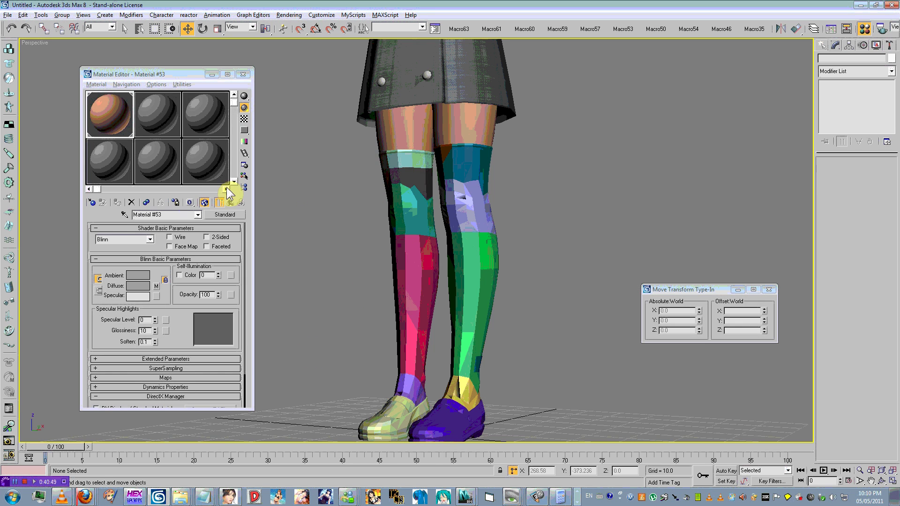
Sample the textured stocking piece's material and apply it to the remaining stocking pieces on both legs.
{"action": "left_click", "coordinate": [125, 215]}
{"action": "left_click", "coordinate": [416, 177]}
{"action": "left_click", "coordinate": [125, 214]}
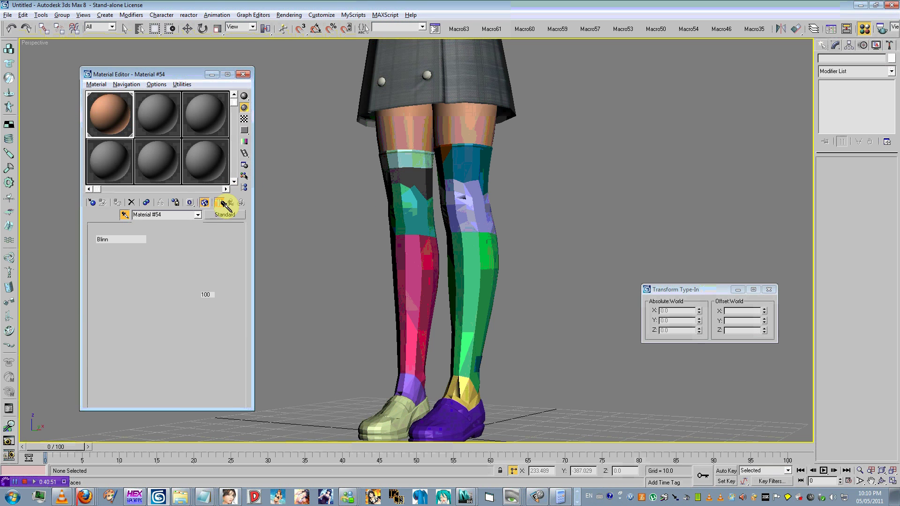
{"action": "left_click", "coordinate": [418, 157]}
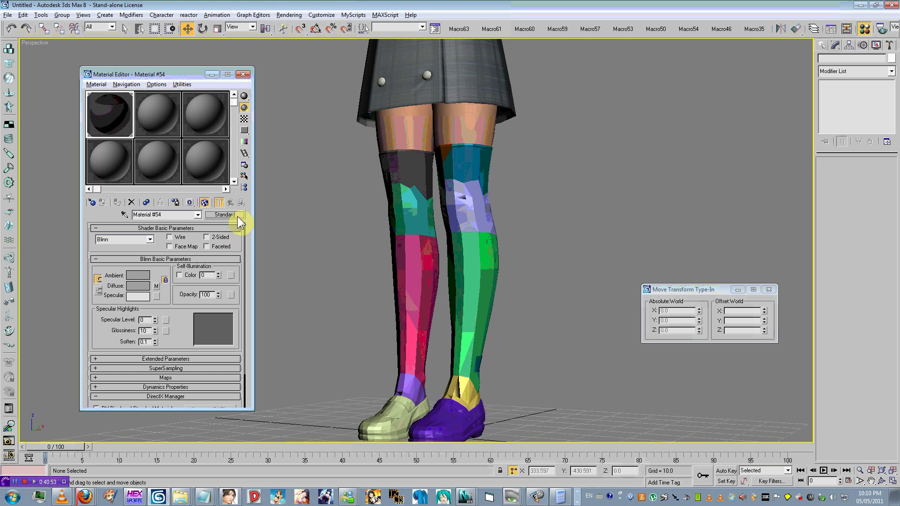
{"action": "left_click_drag", "start_coordinate": [530, 181], "coordinate": [328, 386]}
{"action": "left_click_drag", "start_coordinate": [110, 115], "coordinate": [395, 227]}
{"action": "left_click", "coordinate": [424, 262]}
Select the small emblem plane at the ankle and preview hak05_00.dds, hak05_03.dds and hak05_30.dds as candidate textures.
{"action": "left_click", "coordinate": [567, 280]}
{"action": "middle_click_drag", "start_coordinate": [568, 280], "coordinate": [464, 330], "text": "alt"}
{"action": "middle_click_drag", "start_coordinate": [465, 330], "coordinate": [395, 231]}
{"action": "scroll", "coordinate": [396, 231], "scroll_direction": "up", "scroll_amount": 3}
{"action": "left_click", "coordinate": [357, 288]}
{"action": "key", "text": "alt+Tab"}
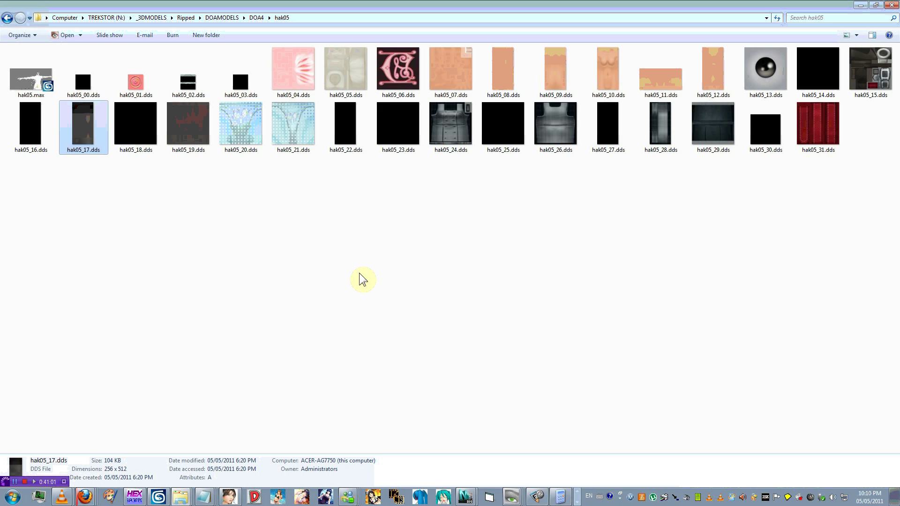
{"action": "double_click", "coordinate": [92, 81]}
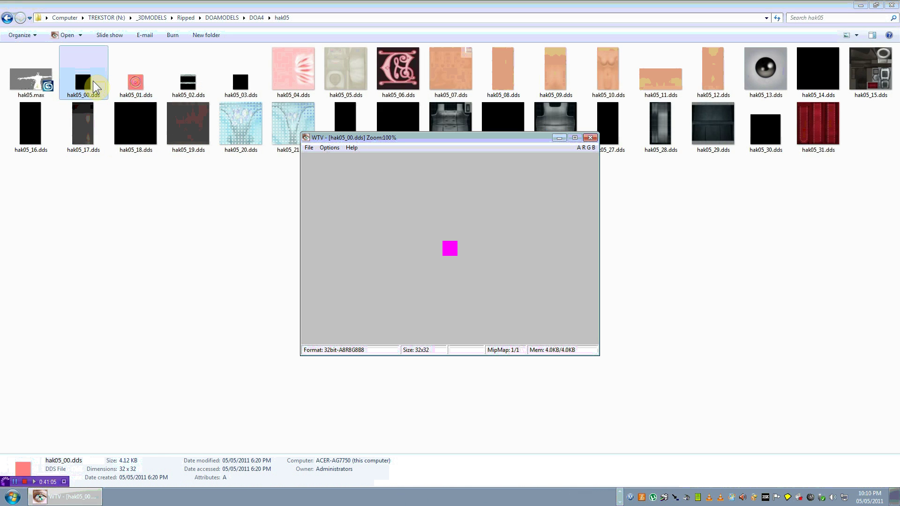
{"action": "left_click", "coordinate": [93, 81]}
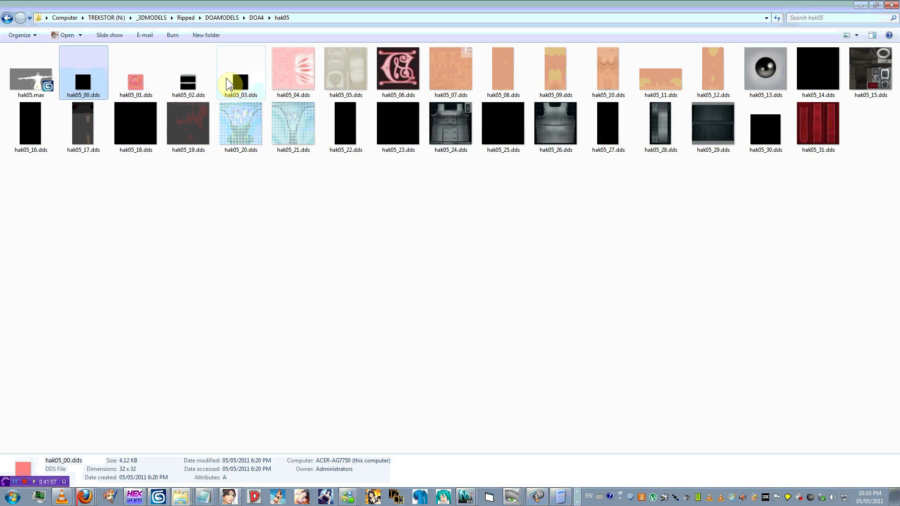
{"action": "double_click", "coordinate": [227, 78]}
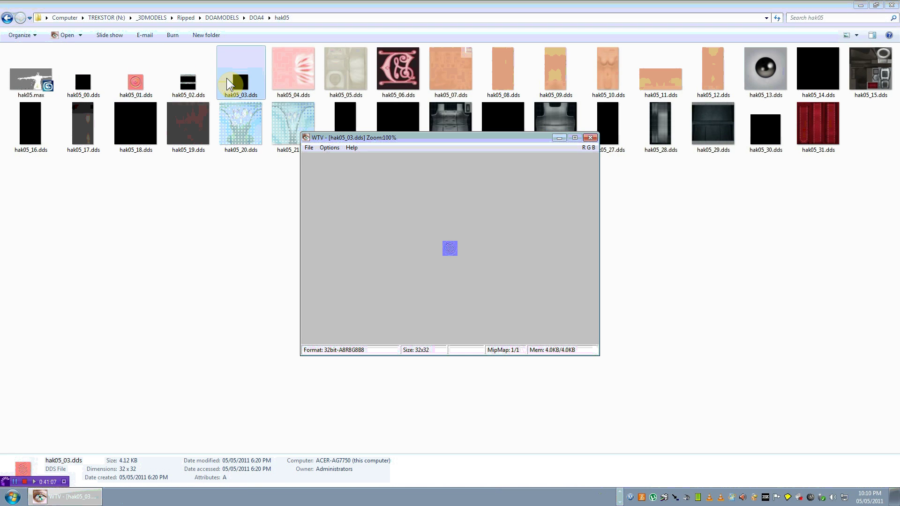
{"action": "left_click", "coordinate": [591, 137]}
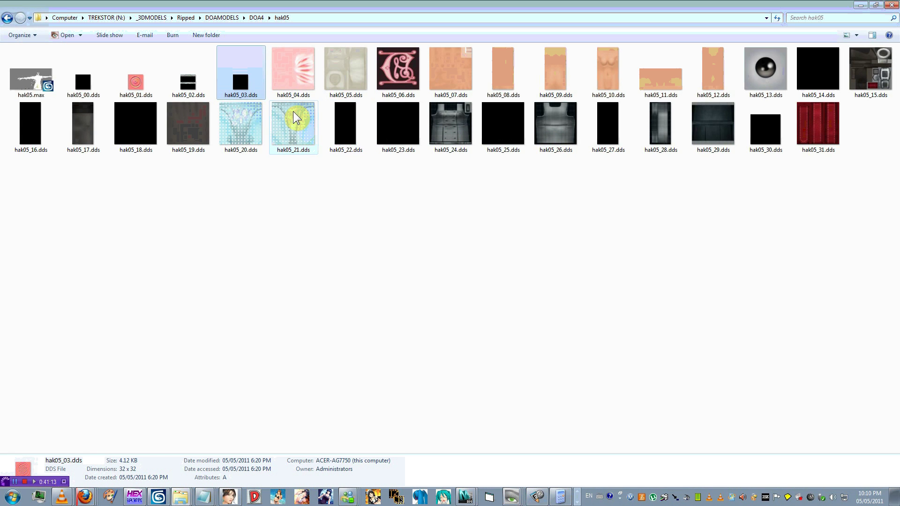
{"action": "double_click", "coordinate": [778, 136]}
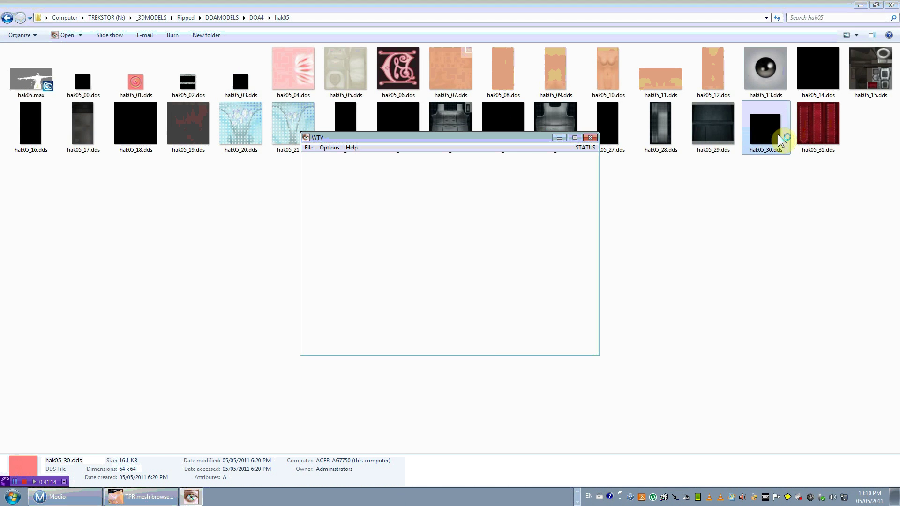
{"action": "left_click", "coordinate": [590, 139]}
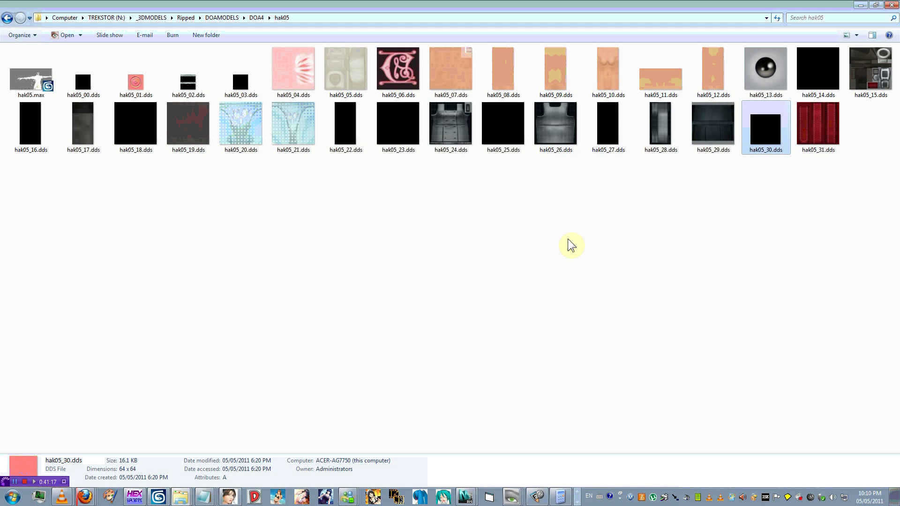
Assign the hak05_06.dds texture to the ankle emblem plane and sample its material into the Material Editor.
{"action": "left_click", "coordinate": [403, 71]}
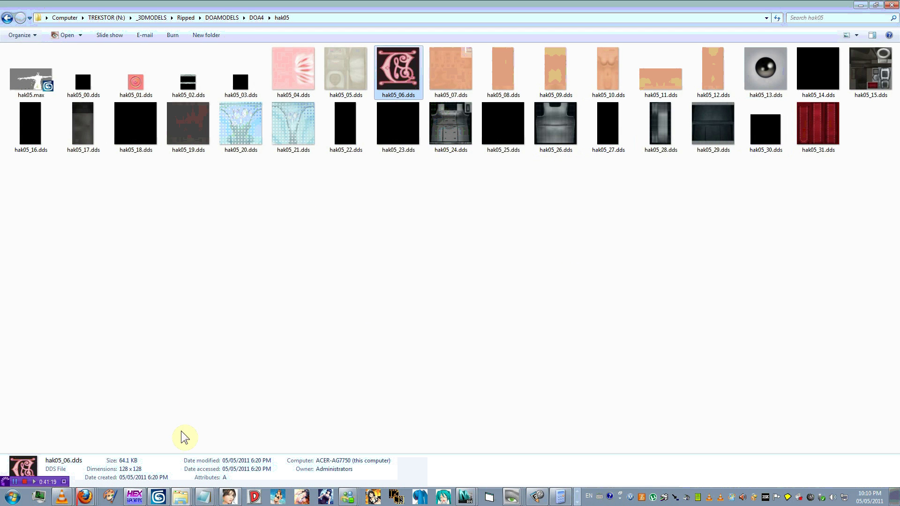
{"action": "left_click", "coordinate": [159, 492]}
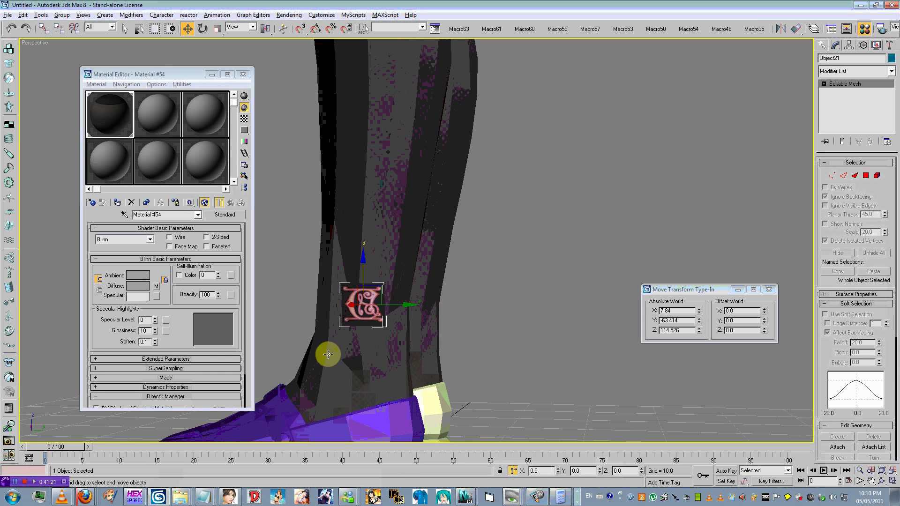
{"action": "left_click", "coordinate": [124, 214]}
{"action": "left_click", "coordinate": [305, 301]}
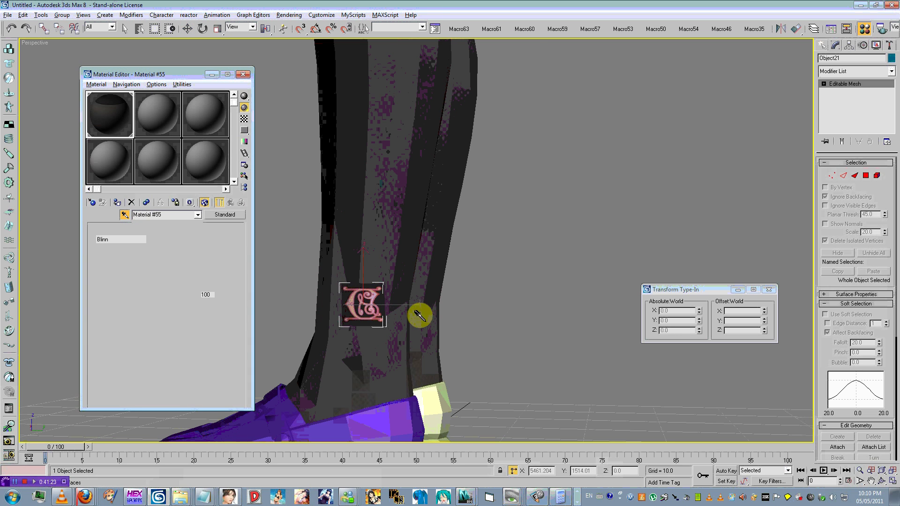
Apply the sampled emblem material to the matching plane on the other ankle and clear the selection.
{"action": "middle_click_drag", "start_coordinate": [427, 312], "coordinate": [471, 310], "text": "alt"}
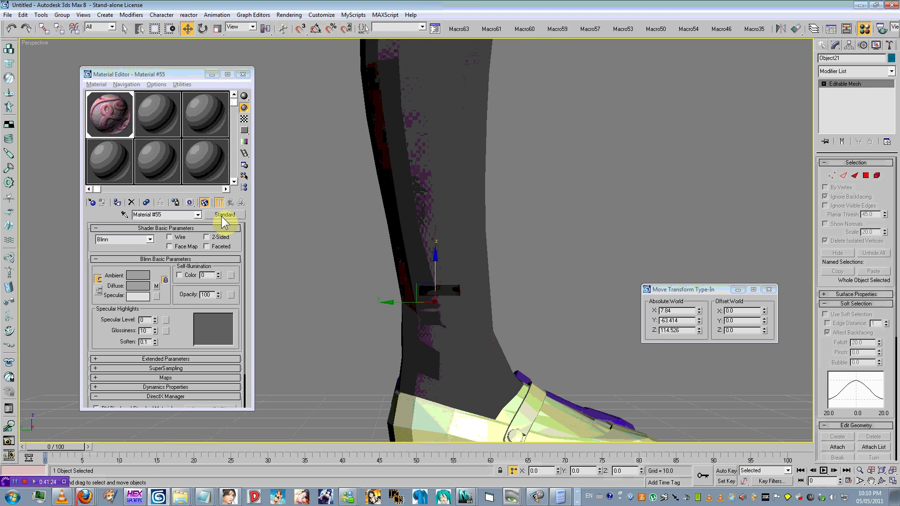
{"action": "left_click_drag", "start_coordinate": [433, 301], "coordinate": [435, 299]}
{"action": "left_click", "coordinate": [531, 309]}
{"action": "scroll", "coordinate": [533, 303], "scroll_direction": "down", "scroll_amount": 5}
{"action": "middle_click_drag", "start_coordinate": [533, 302], "coordinate": [509, 302], "text": "alt"}
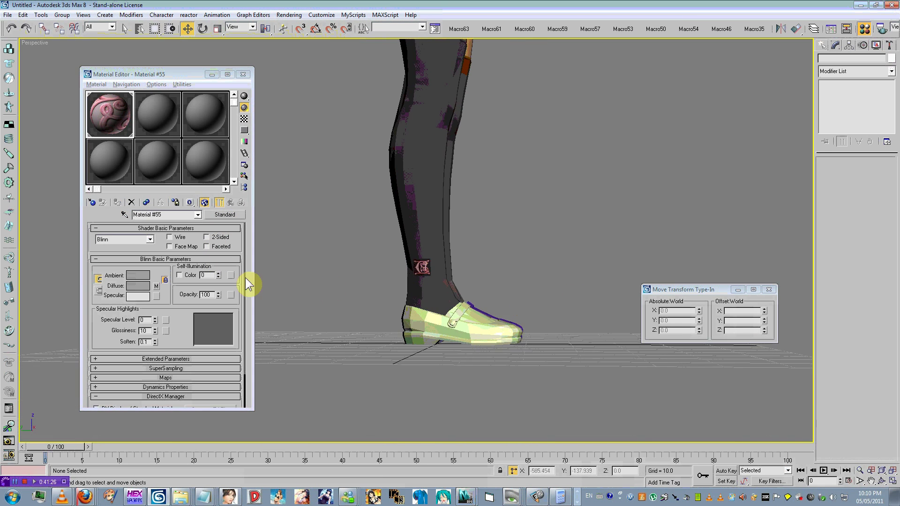
Copy the emblem material's diffuse map into its opacity slot and set that map's mono channel output to Alpha.
{"action": "left_click_drag", "start_coordinate": [159, 283], "coordinate": [230, 298]}
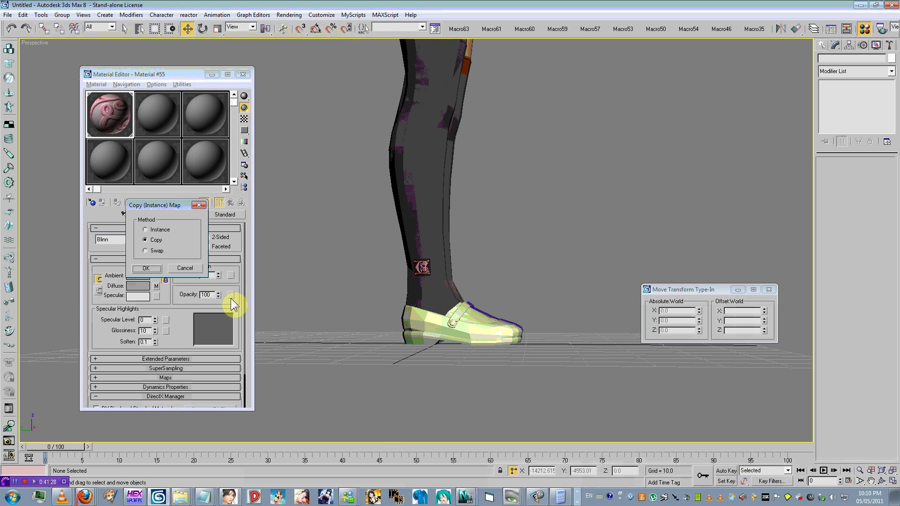
{"action": "key", "text": "Return"}
{"action": "left_click", "coordinate": [230, 295]}
{"action": "left_click_drag", "start_coordinate": [159, 373], "coordinate": [154, 314]}
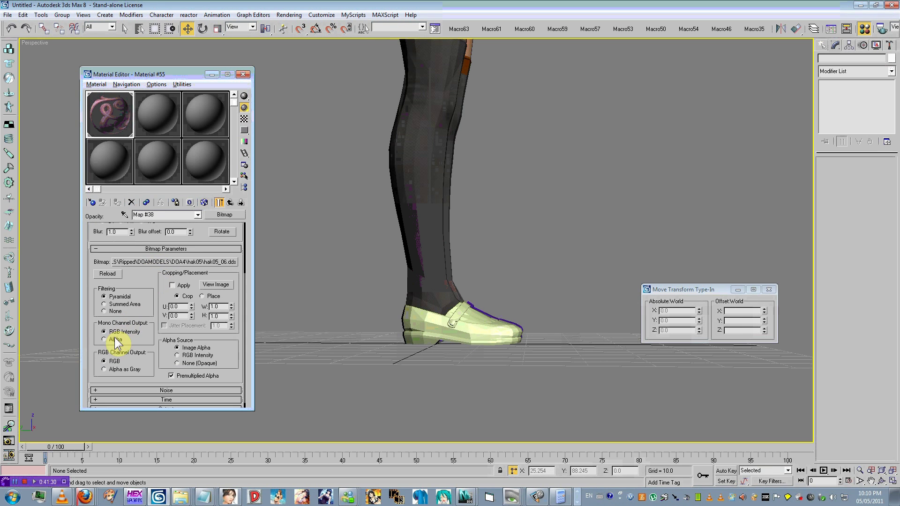
{"action": "left_click", "coordinate": [230, 202]}
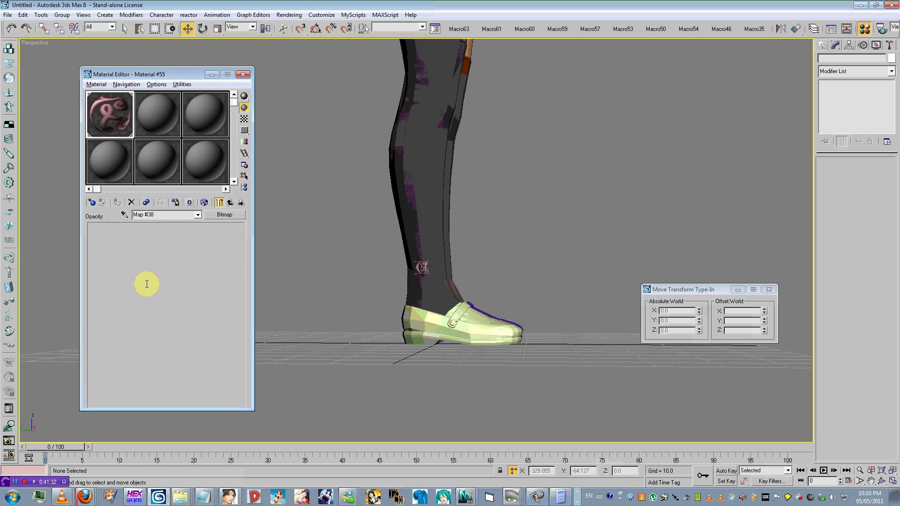
Set the emblem material's diffuse map alpha source to None (Opaque) and close the Material Editor.
{"action": "left_click", "coordinate": [159, 285]}
{"action": "left_click_drag", "start_coordinate": [184, 394], "coordinate": [177, 344]}
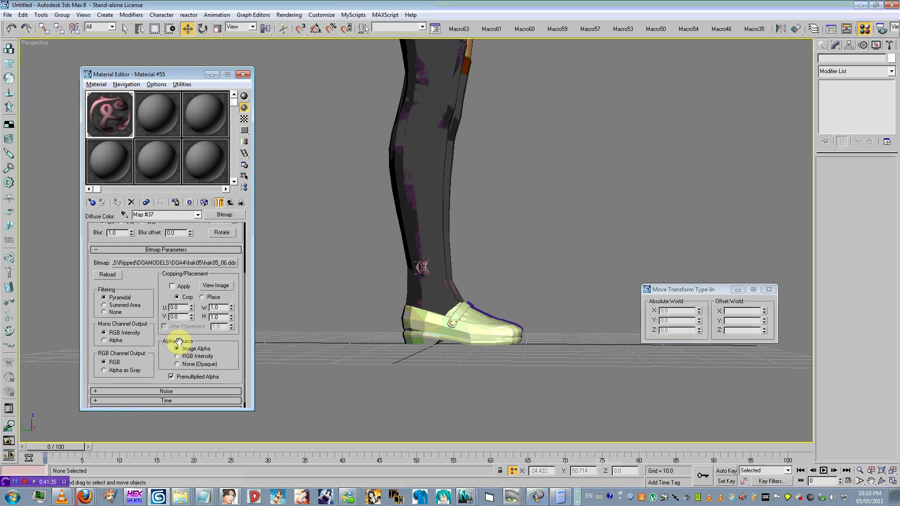
{"action": "left_click", "coordinate": [191, 364]}
{"action": "left_click", "coordinate": [242, 75]}
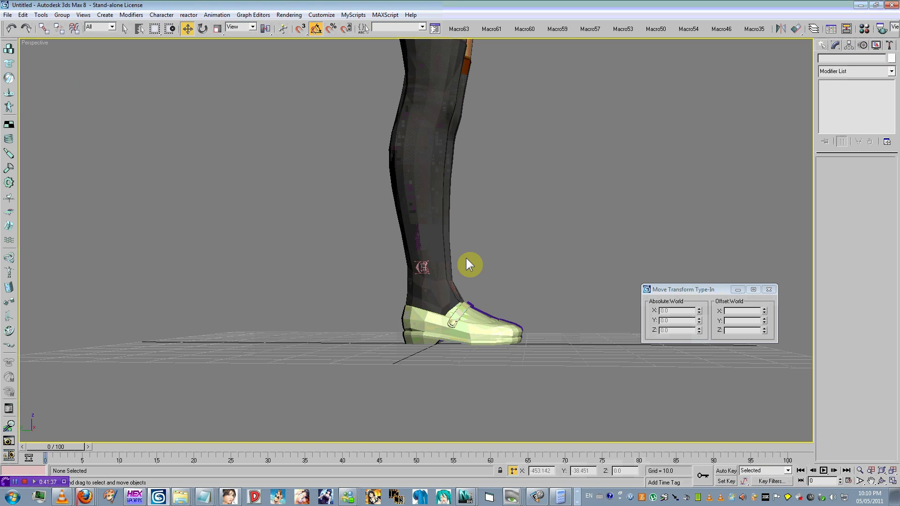
Assign the hak05_15.dds texture from the hak05 folder to the light green shoe.
{"action": "middle_click_drag", "start_coordinate": [466, 258], "coordinate": [376, 225], "text": "alt"}
{"action": "scroll", "coordinate": [390, 268], "scroll_direction": "up", "scroll_amount": 3}
{"action": "scroll", "coordinate": [367, 216], "scroll_direction": "up", "scroll_amount": 4}
{"action": "key", "text": "alt+Tab"}
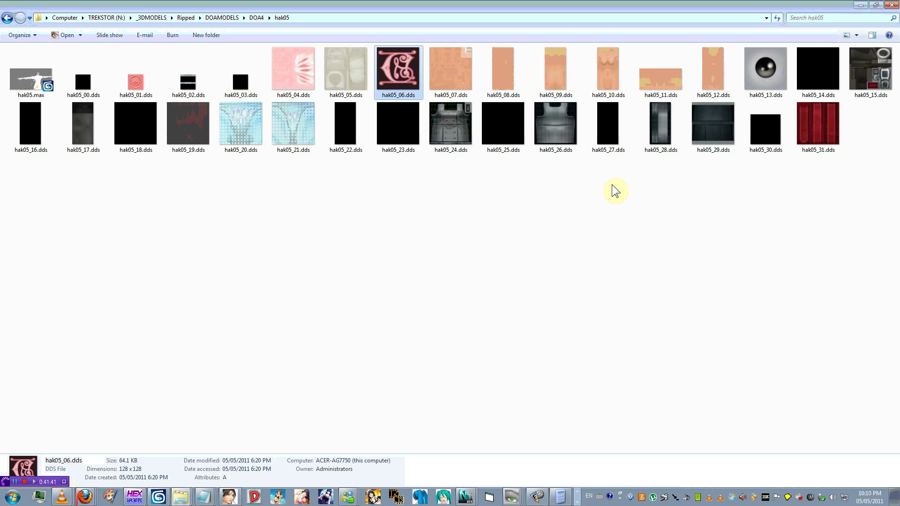
{"action": "key", "text": "alt+Tab"}
{"action": "left_click", "coordinate": [868, 84]}
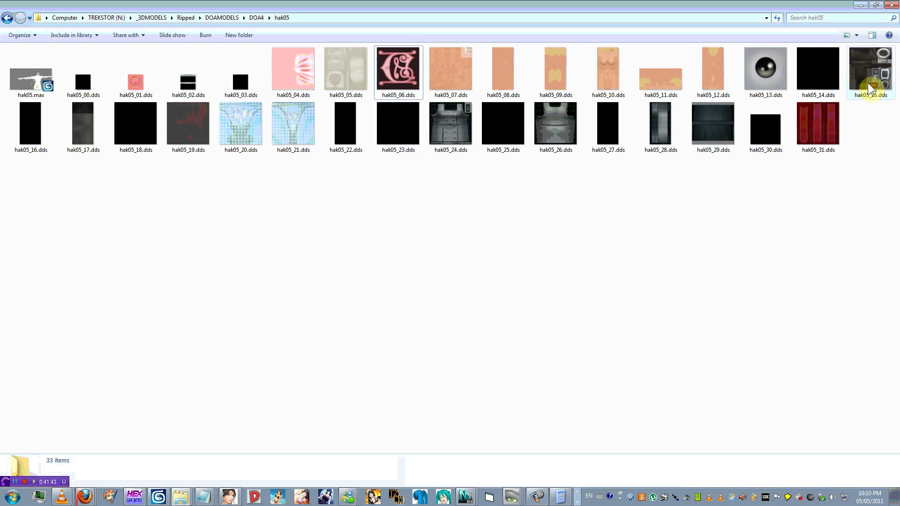
{"action": "left_click", "coordinate": [158, 497]}
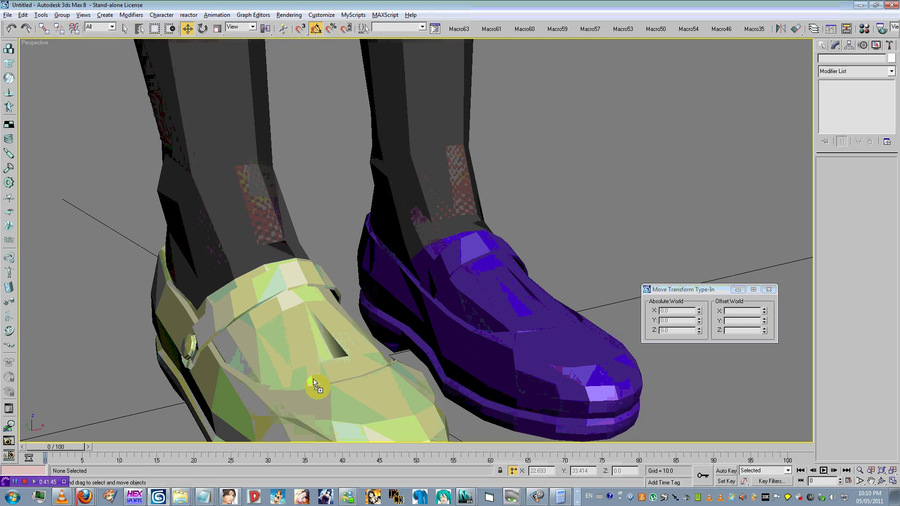
{"action": "scroll", "coordinate": [261, 373], "scroll_direction": "down", "scroll_amount": 2}
Sample the textured shoe's material into the Material Editor and apply it to the purple shoe.
{"action": "key", "text": "m"}
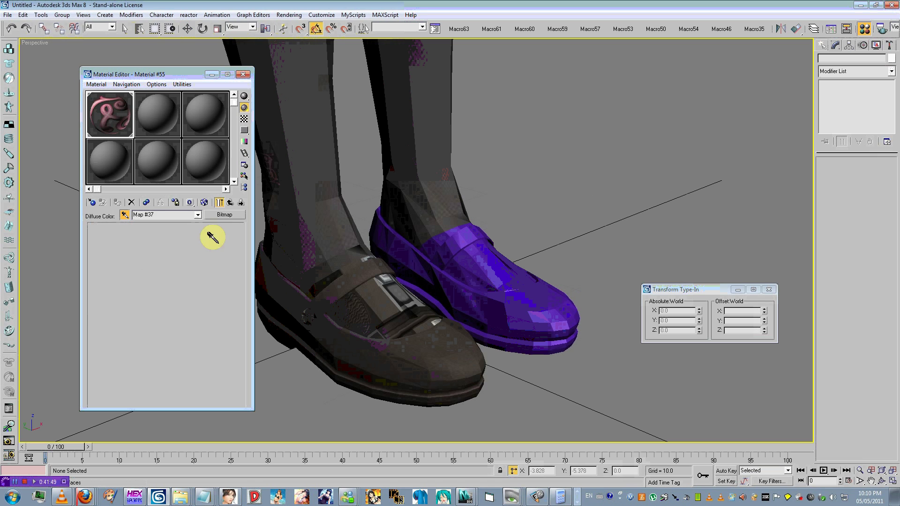
{"action": "left_click", "coordinate": [562, 291]}
{"action": "left_click", "coordinate": [561, 289]}
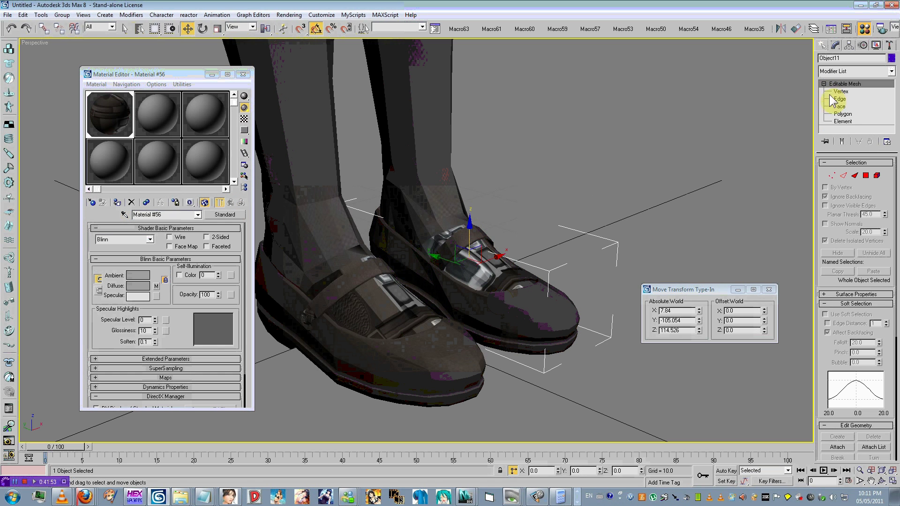
Weld all vertices of the newly textured second shoe using the 0.001 threshold.
{"action": "left_click", "coordinate": [843, 121]}
{"action": "left_click", "coordinate": [831, 93]}
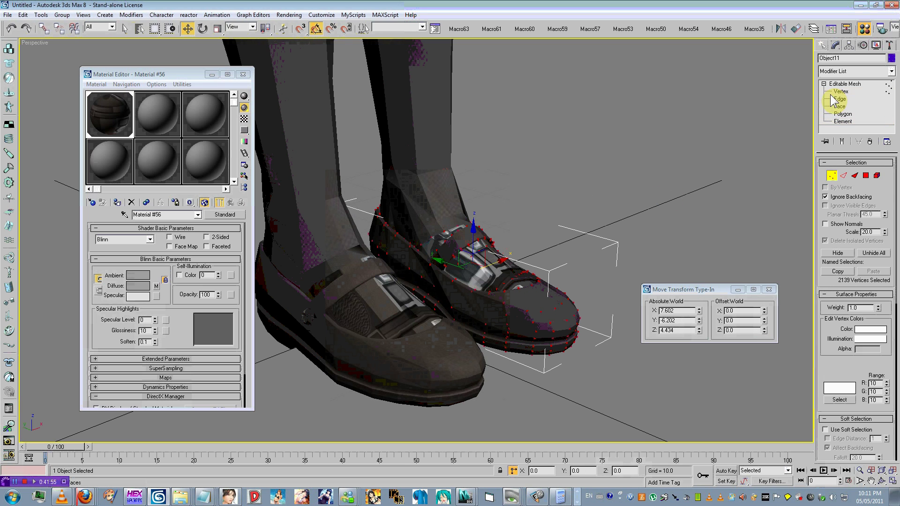
{"action": "left_click_drag", "start_coordinate": [821, 363], "coordinate": [865, 368]}
{"action": "scroll", "coordinate": [865, 368], "scroll_direction": "down", "scroll_amount": 1}
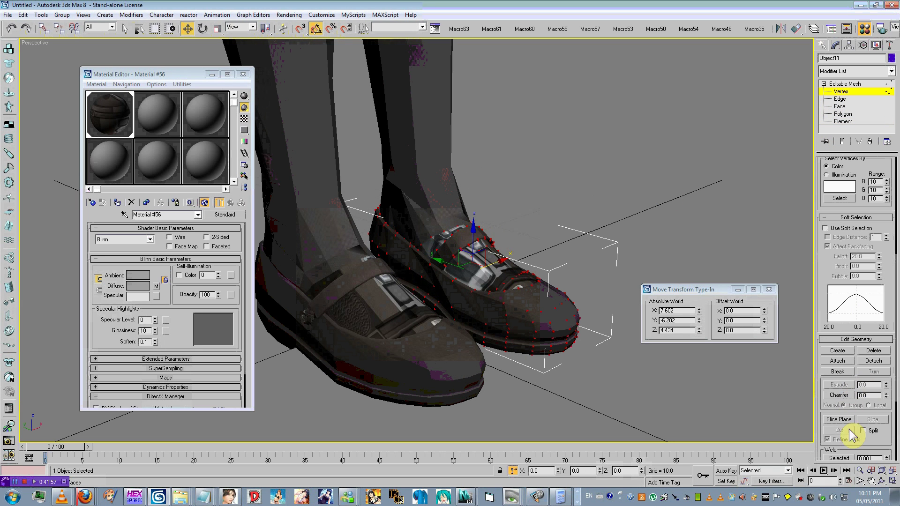
{"action": "left_click", "coordinate": [844, 458]}
Try to select the inner part of the welded shoe's mesh in wireframe.
{"action": "left_click", "coordinate": [843, 121]}
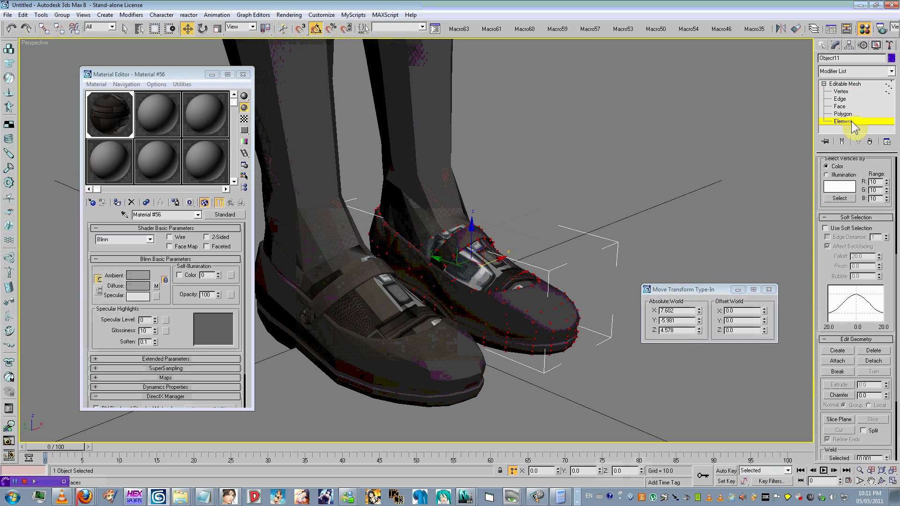
{"action": "left_click", "coordinate": [546, 306]}
{"action": "middle_click_drag", "start_coordinate": [547, 306], "coordinate": [442, 370], "text": "alt"}
{"action": "left_click", "coordinate": [430, 266]}
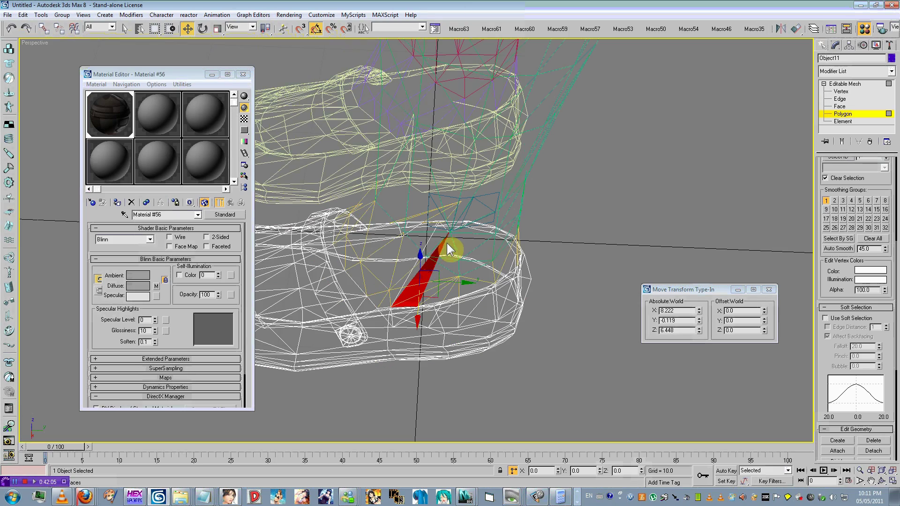
{"action": "middle_click_drag", "start_coordinate": [457, 255], "coordinate": [398, 244], "text": "alt"}
Convert the shoe to Editable Poly and back to Editable Mesh.
{"action": "right_click", "coordinate": [847, 114]}
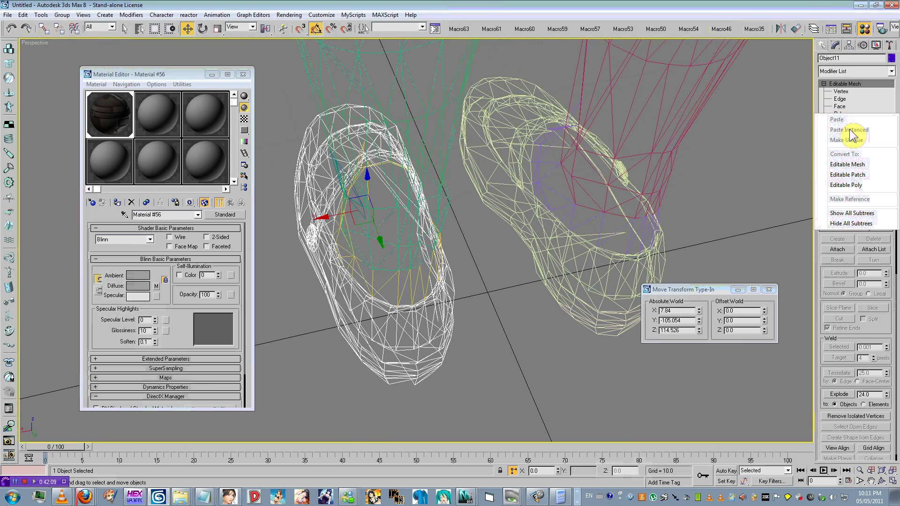
{"action": "left_click", "coordinate": [843, 183]}
{"action": "right_click", "coordinate": [854, 88]}
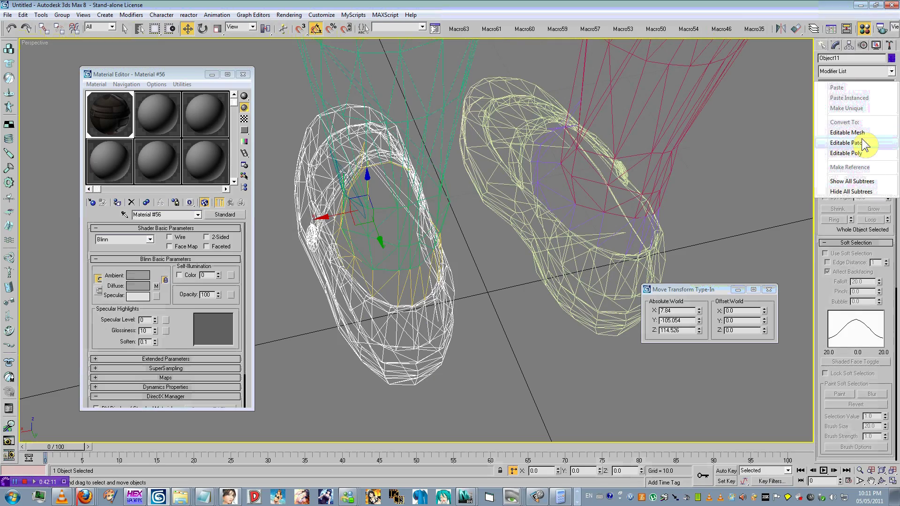
{"action": "left_click", "coordinate": [860, 130]}
Select the polygons of the shoe's inner surface together with the triangle beside the heel.
{"action": "left_click", "coordinate": [823, 84]}
{"action": "left_click", "coordinate": [842, 121]}
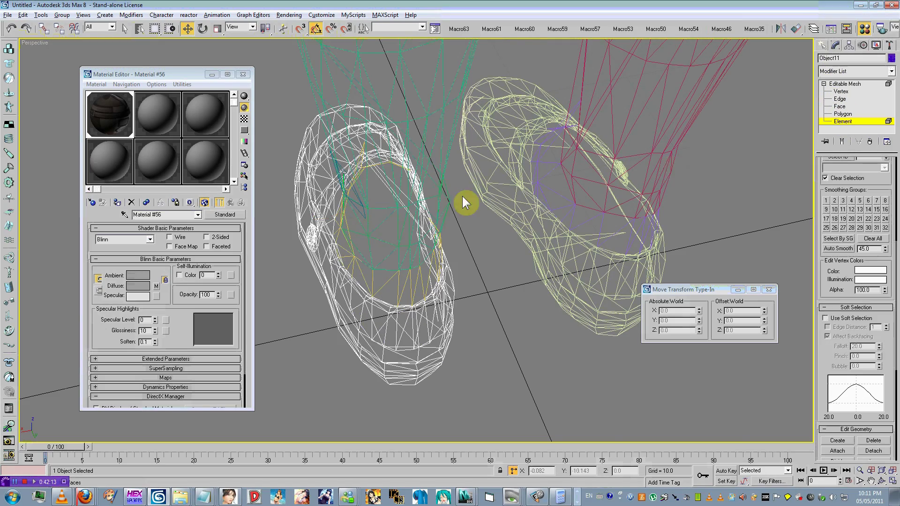
{"action": "middle_click_drag", "start_coordinate": [462, 196], "coordinate": [589, 164], "text": "alt"}
{"action": "key", "text": "F3"}
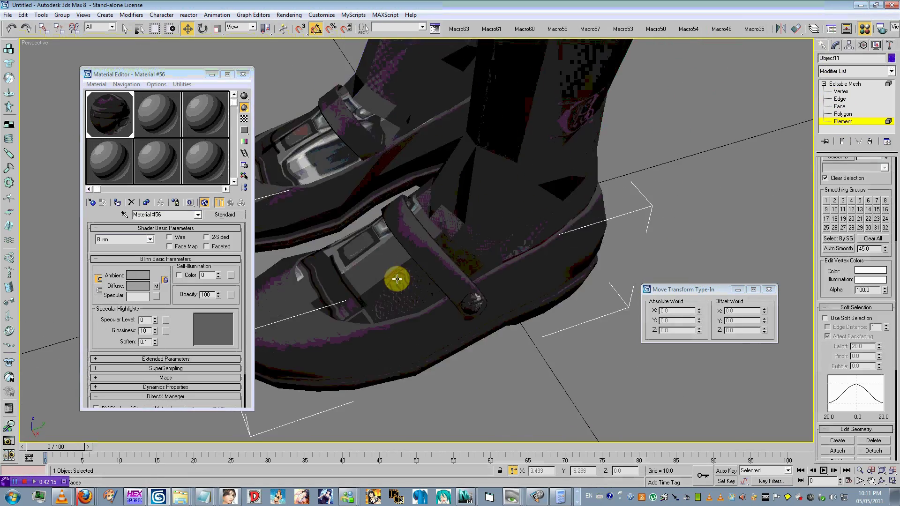
{"action": "left_click", "coordinate": [388, 279]}
{"action": "mouse_move", "coordinate": [386, 279]}
{"action": "middle_mouse_down", "text": "alt"}
{"action": "mouse_move", "coordinate": [401, 267]}
{"action": "mouse_move", "coordinate": [279, 235]}
{"action": "mouse_move", "coordinate": [418, 241]}
{"action": "mouse_move", "coordinate": [267, 227]}
{"action": "mouse_move", "coordinate": [257, 235]}
{"action": "middle_mouse_up", "text": "alt"}
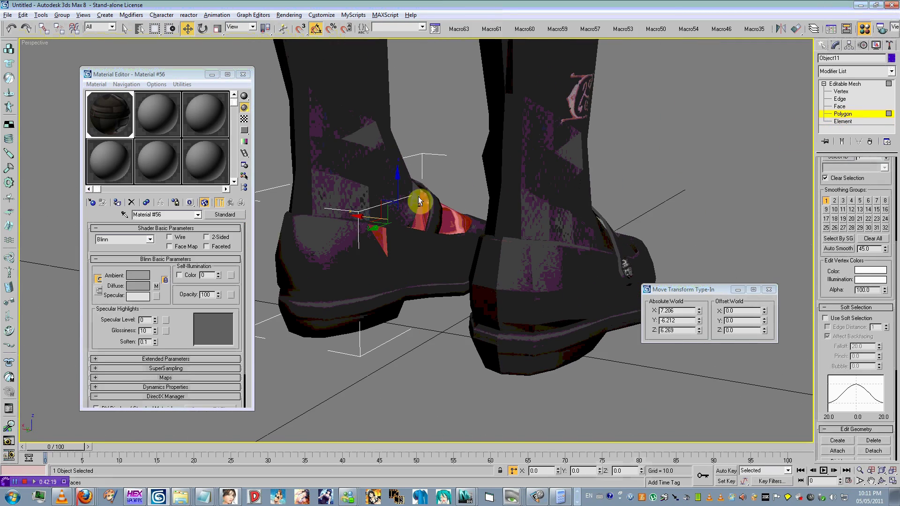
{"action": "middle_click_drag", "start_coordinate": [418, 196], "coordinate": [393, 268], "text": "alt"}
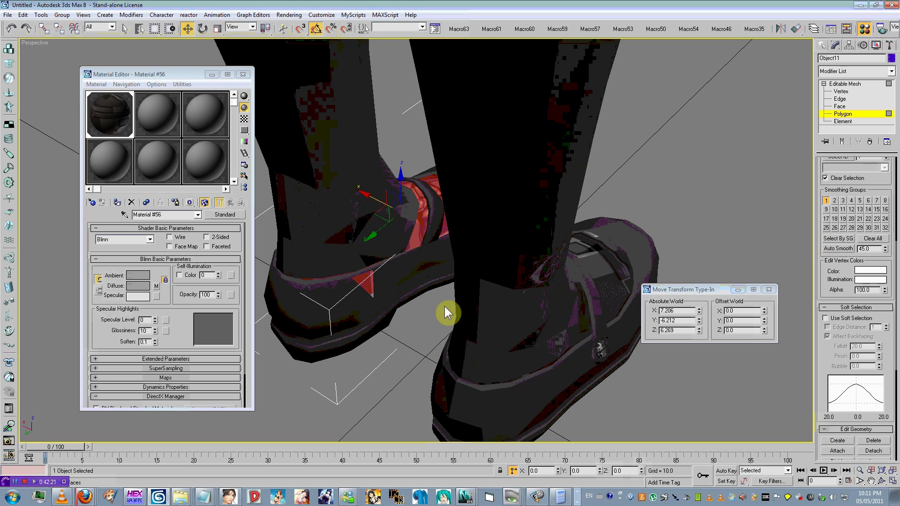
{"action": "left_click", "coordinate": [366, 284], "text": "alt"}
{"action": "middle_click_drag", "start_coordinate": [374, 288], "coordinate": [461, 263]}
{"action": "scroll", "coordinate": [460, 263], "scroll_direction": "up", "scroll_amount": 5}
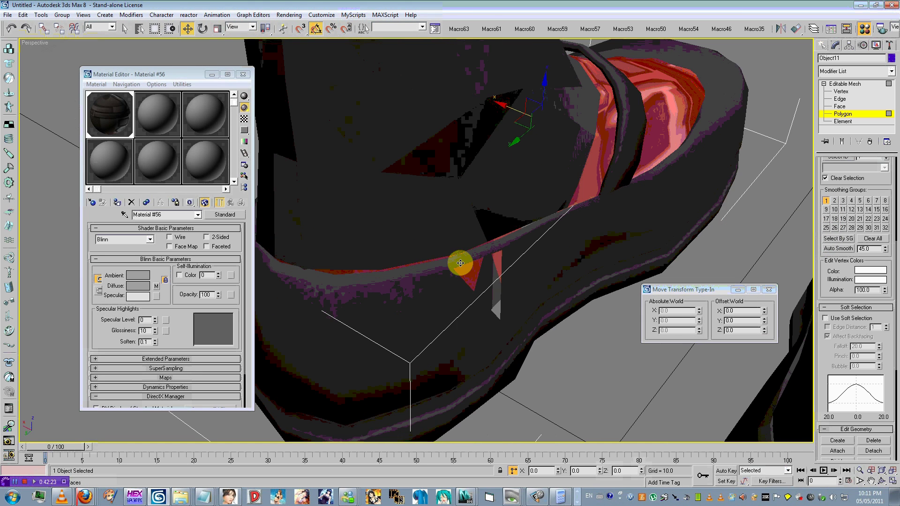
{"action": "key", "text": "F4"}
{"action": "left_click", "coordinate": [480, 269]}
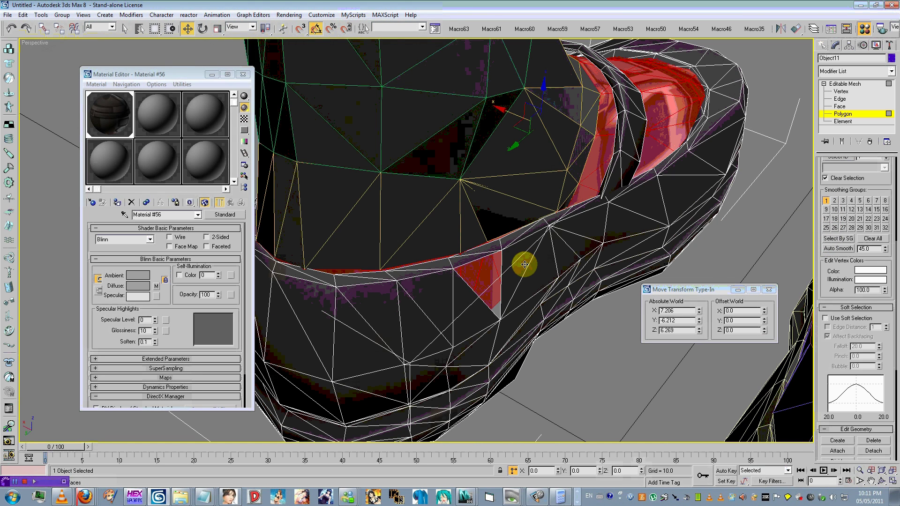
{"action": "right_click", "coordinate": [524, 265]}
{"action": "left_click", "coordinate": [515, 277]}
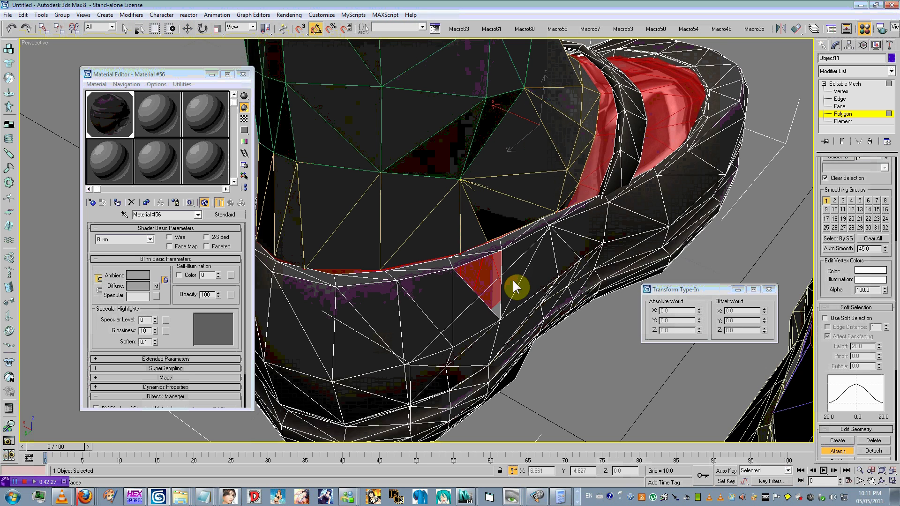
{"action": "middle_click_drag", "start_coordinate": [532, 247], "coordinate": [535, 223], "text": "alt"}
{"action": "right_click", "coordinate": [525, 225]}
{"action": "right_click", "coordinate": [525, 225]}
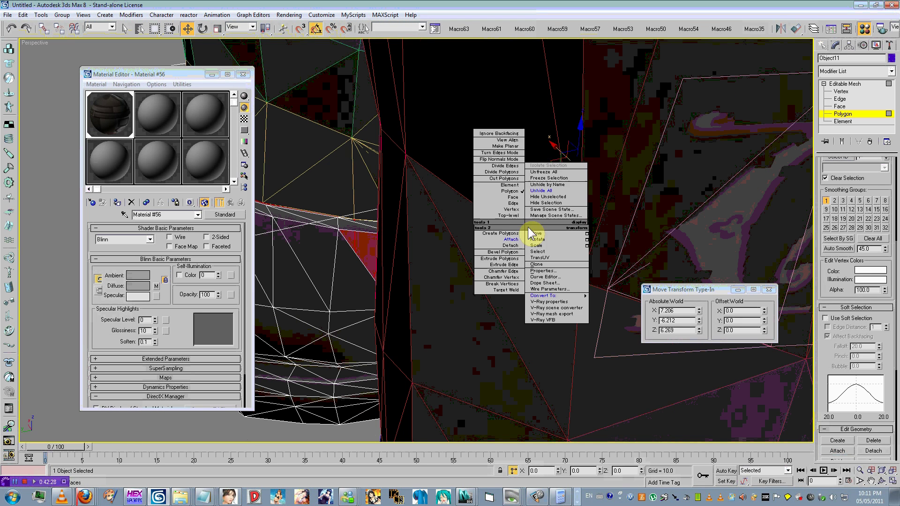
{"action": "left_click", "coordinate": [511, 246]}
{"action": "key", "text": "alt+space"}
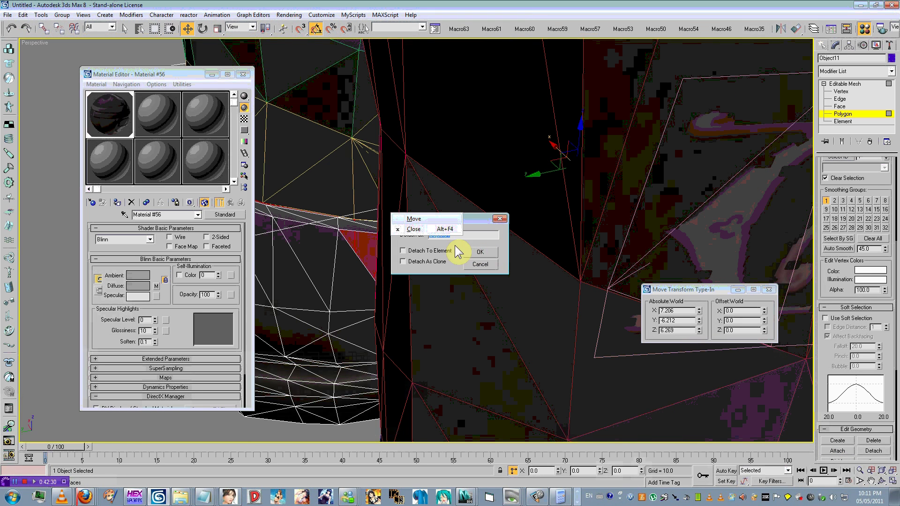
{"action": "left_click", "coordinate": [481, 266]}
Detach the selected inner polygons from the shoe as a separate object and hide all unselected objects.
{"action": "middle_click_drag", "start_coordinate": [480, 265], "coordinate": [490, 263], "text": "alt"}
{"action": "right_click", "coordinate": [526, 245]}
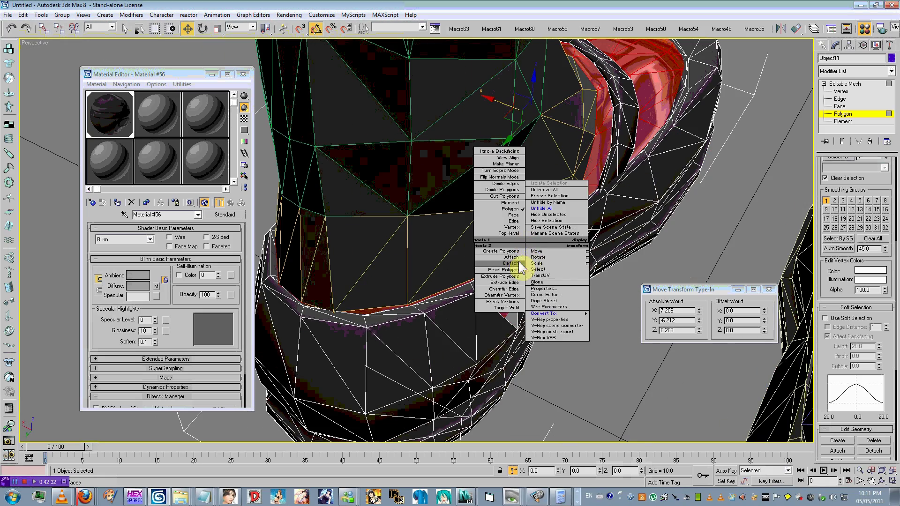
{"action": "left_click", "coordinate": [513, 266]}
{"action": "key", "text": "Return"}
{"action": "right_click", "coordinate": [512, 263]}
{"action": "left_click", "coordinate": [540, 242]}
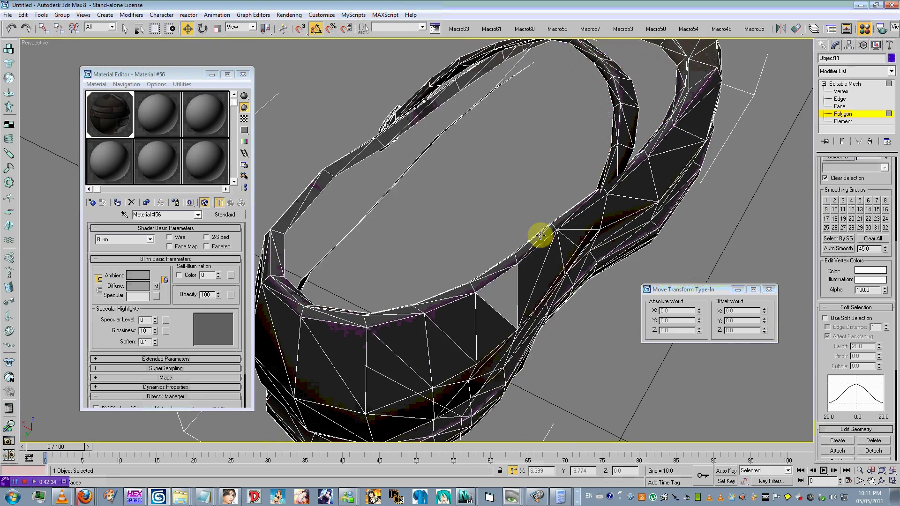
Undo the recent shoe edits back through the material assignment and redo them up to hiding the other objects.
{"action": "middle_click_drag", "start_coordinate": [540, 235], "coordinate": [586, 206], "text": "alt"}
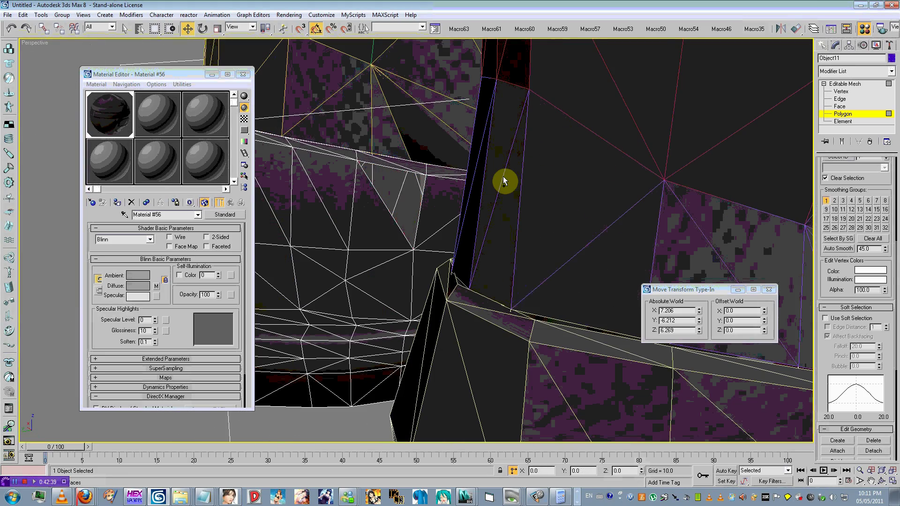
{"action": "key", "text": "4"}
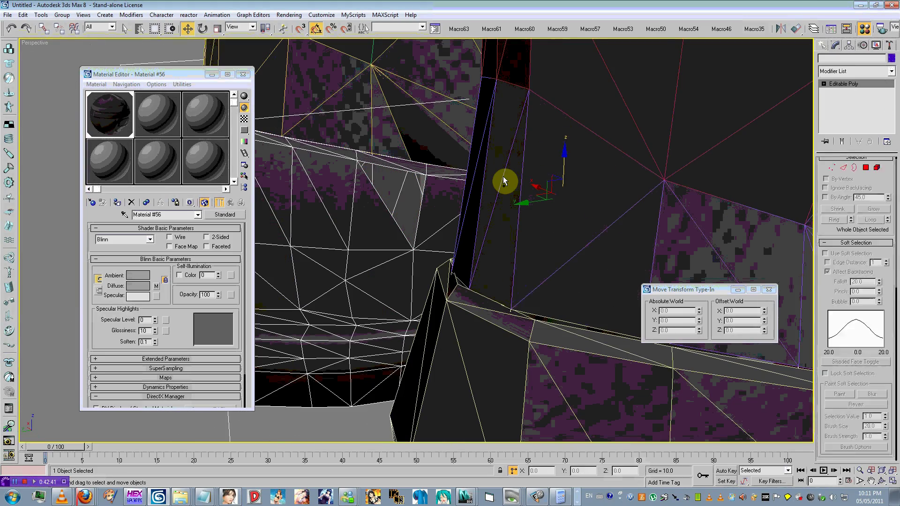
{"action": "left_click", "coordinate": [502, 177]}
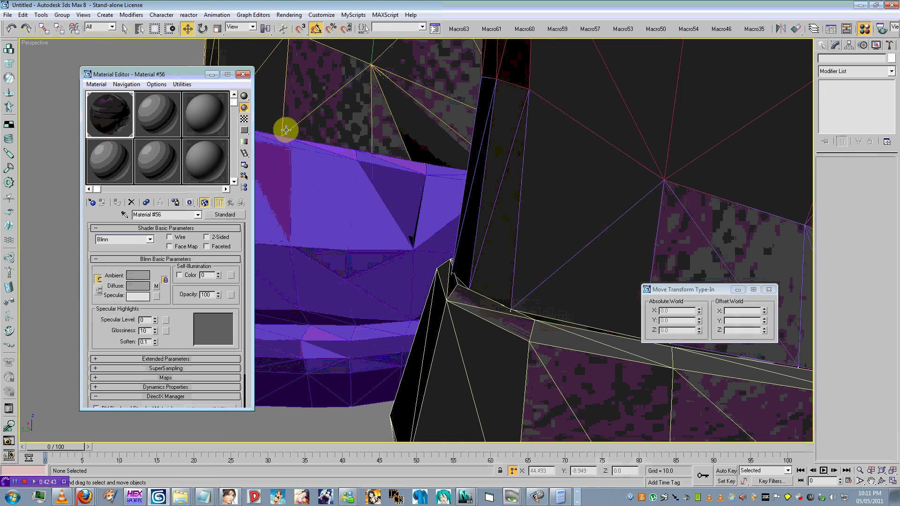
{"action": "left_click", "coordinate": [24, 28]}
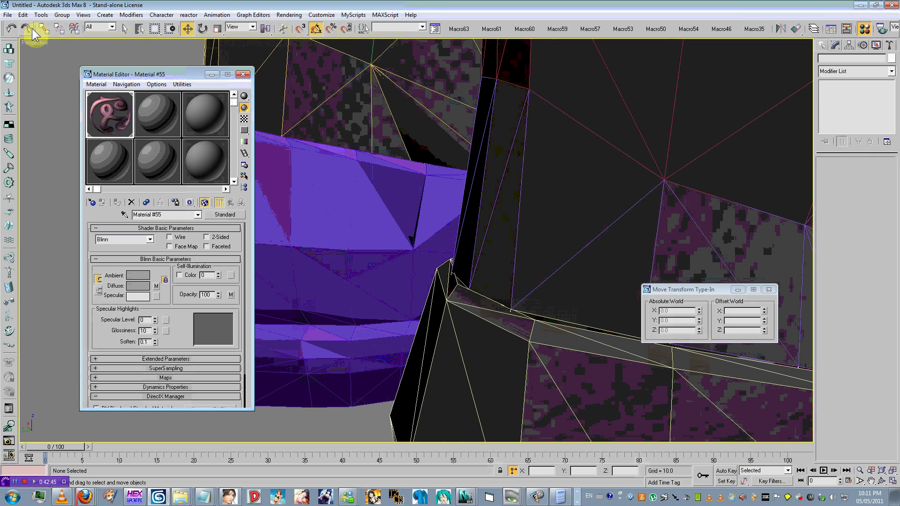
{"action": "left_click", "coordinate": [27, 29]}
{"action": "left_click", "coordinate": [30, 29]}
{"action": "left_click", "coordinate": [30, 29]}
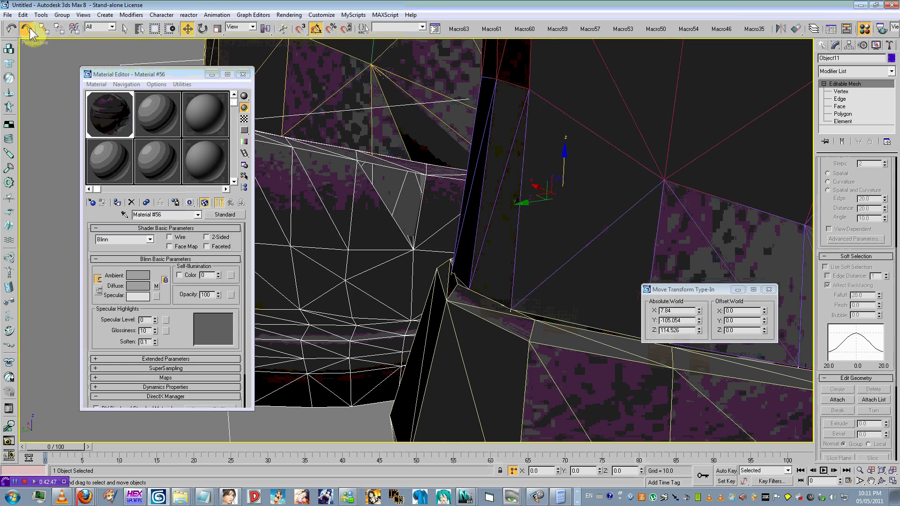
{"action": "left_click", "coordinate": [30, 29]}
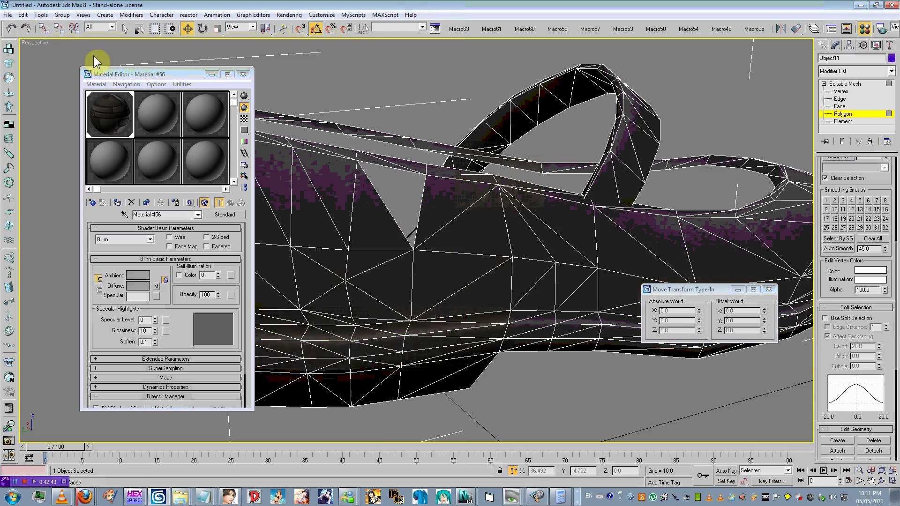
Select the round button element on the shoe's strap and detach it as a separate object.
{"action": "middle_click_drag", "start_coordinate": [365, 100], "coordinate": [779, 73], "text": "alt"}
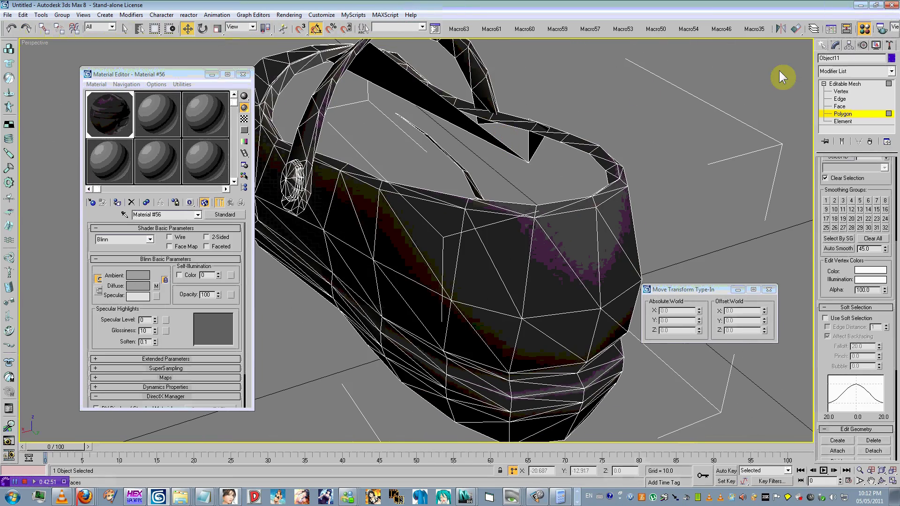
{"action": "middle_click_drag", "start_coordinate": [537, 142], "coordinate": [464, 193], "text": "alt"}
{"action": "scroll", "coordinate": [464, 193], "scroll_direction": "up", "scroll_amount": 4}
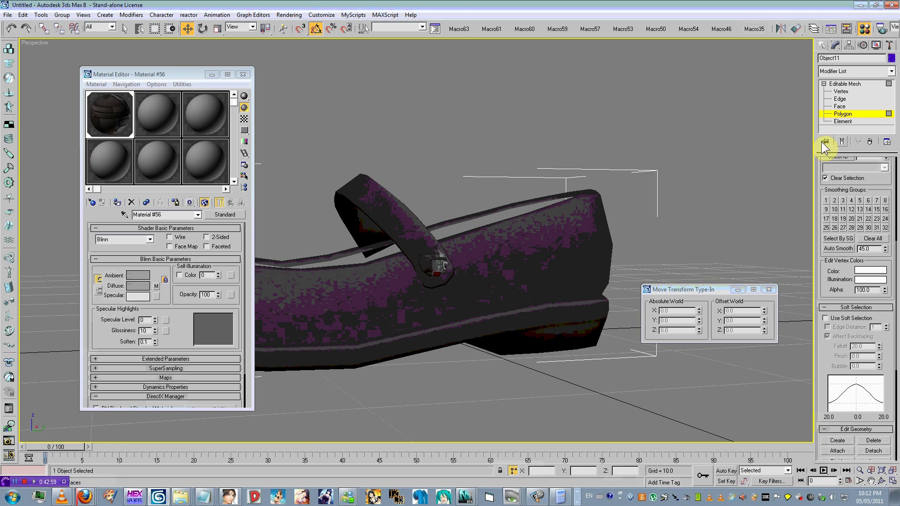
{"action": "left_click", "coordinate": [432, 257]}
{"action": "right_click", "coordinate": [471, 226]}
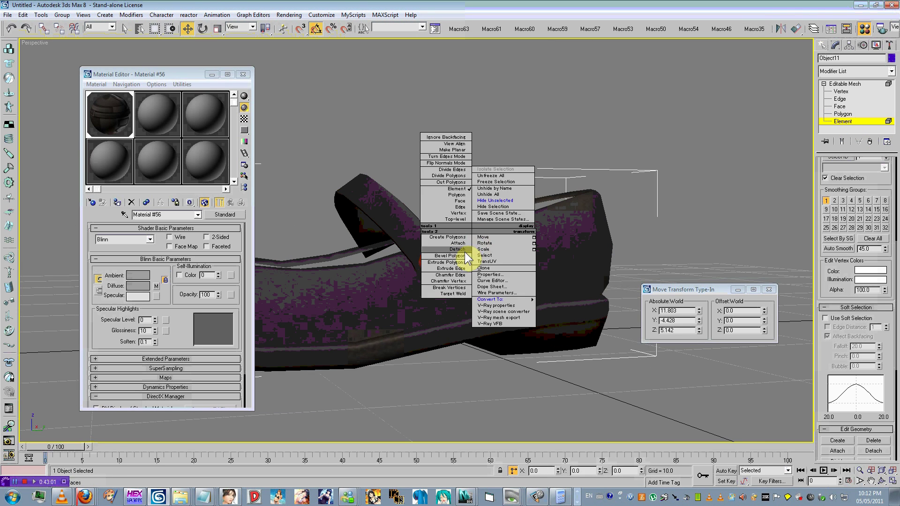
{"action": "left_click", "coordinate": [465, 252]}
{"action": "key", "text": "Return"}
Delete the stray polygons of the shoe mesh that stretch across the shoe's opening.
{"action": "middle_click_drag", "start_coordinate": [487, 224], "coordinate": [599, 198], "text": "alt"}
{"action": "right_click", "coordinate": [598, 192]}
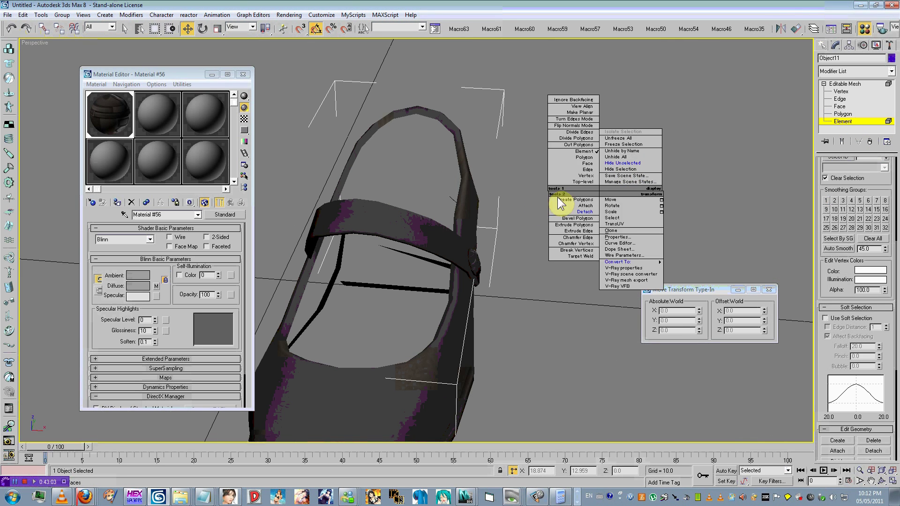
{"action": "left_click", "coordinate": [847, 113]}
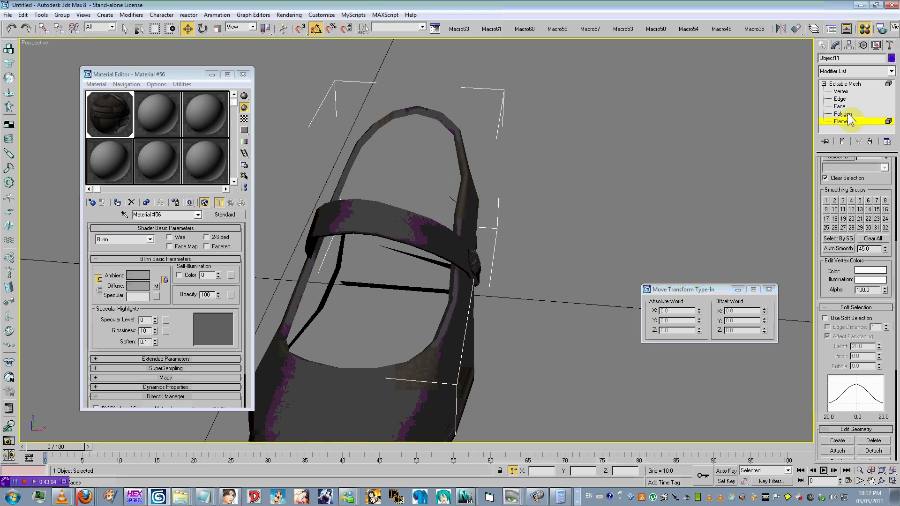
{"action": "left_click", "coordinate": [427, 258]}
{"action": "key", "text": "Delete"}
{"action": "middle_click_drag", "start_coordinate": [515, 235], "coordinate": [542, 208], "text": "alt"}
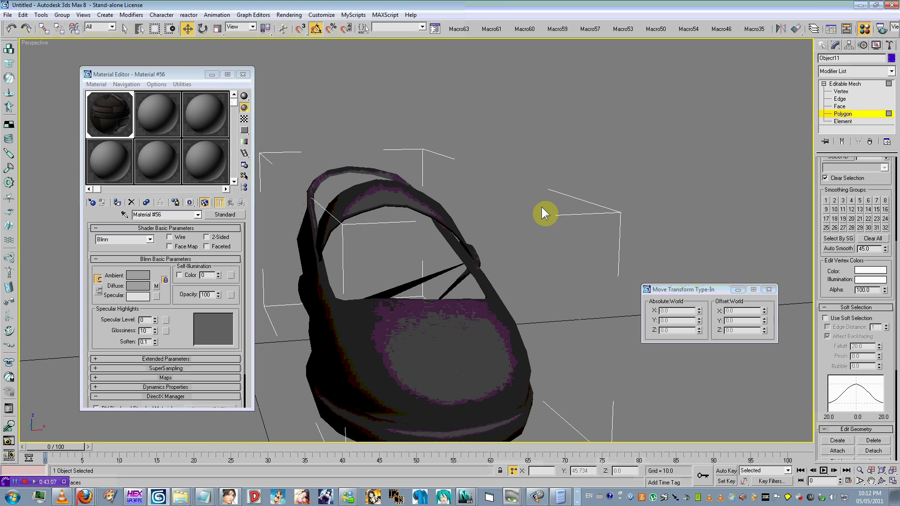
{"action": "left_click", "coordinate": [460, 279]}
{"action": "left_click", "coordinate": [421, 277]}
{"action": "left_click", "coordinate": [417, 280]}
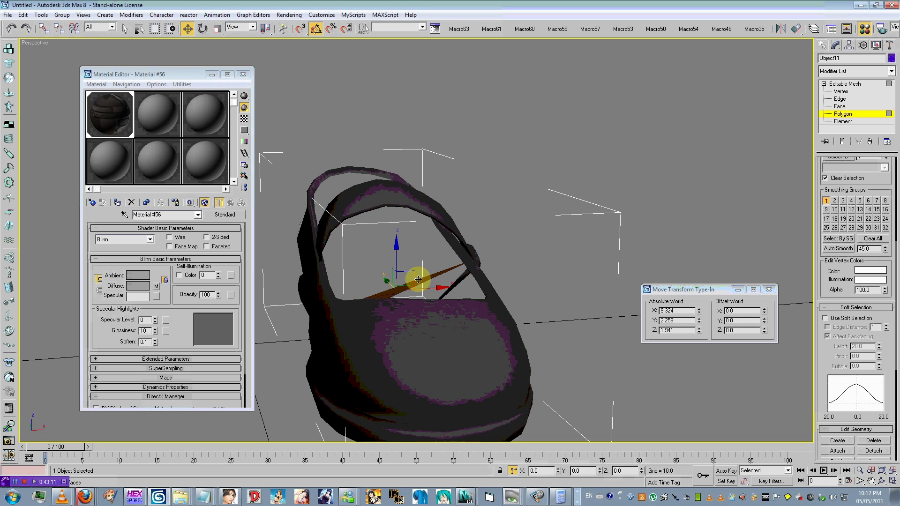
{"action": "key", "text": "Delete"}
Delete the remaining stray polygon that belongs to the detached strap button.
{"action": "left_click", "coordinate": [838, 114]}
{"action": "left_click", "coordinate": [546, 234]}
{"action": "left_click", "coordinate": [462, 249]}
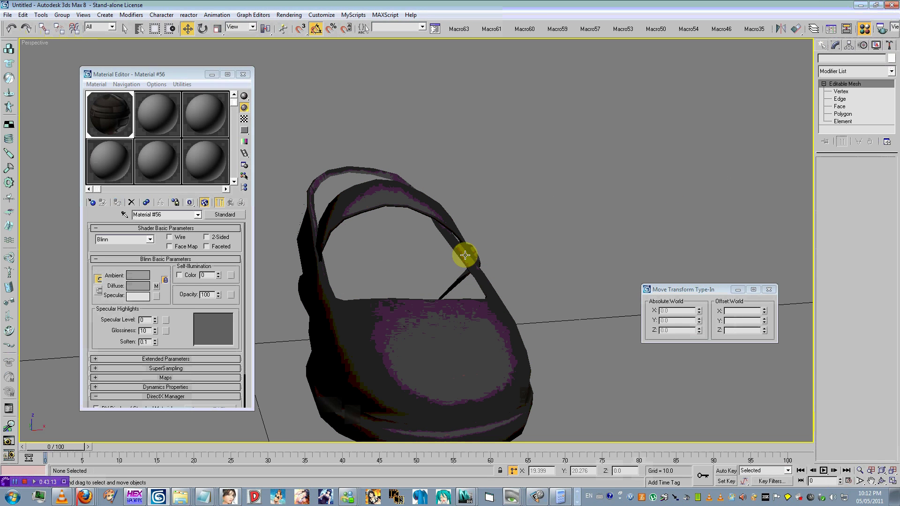
{"action": "left_click", "coordinate": [473, 273]}
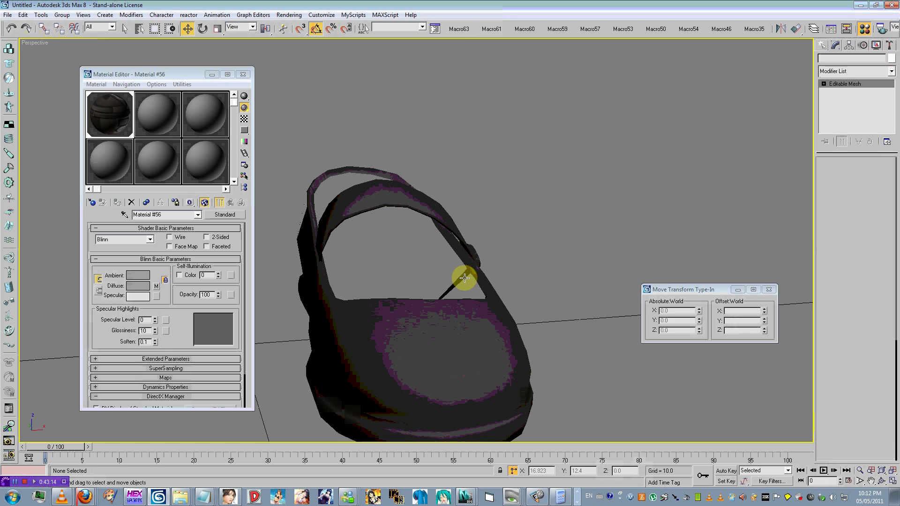
{"action": "left_click", "coordinate": [823, 84]}
{"action": "left_click", "coordinate": [842, 114]}
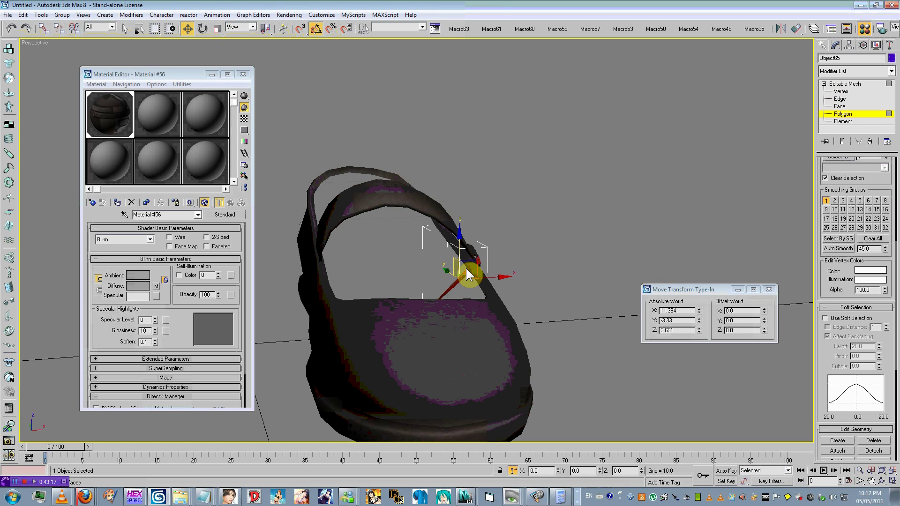
{"action": "left_click", "coordinate": [775, 185]}
{"action": "left_click", "coordinate": [839, 115]}
{"action": "middle_click_drag", "start_coordinate": [553, 187], "coordinate": [653, 184], "text": "alt"}
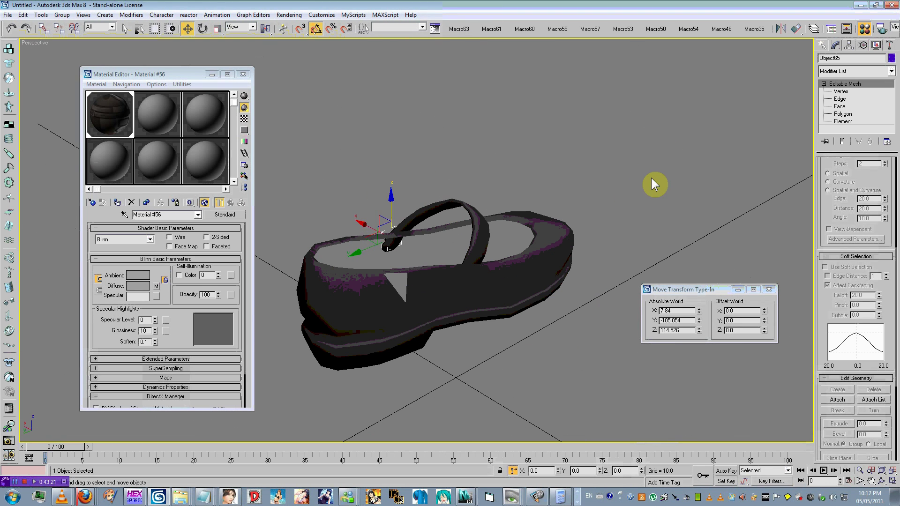
Convert the shoe to Editable Poly and cap the border of the triangular hole in its side.
{"action": "left_click", "coordinate": [652, 185]}
{"action": "left_click", "coordinate": [578, 237]}
{"action": "right_click", "coordinate": [842, 84]}
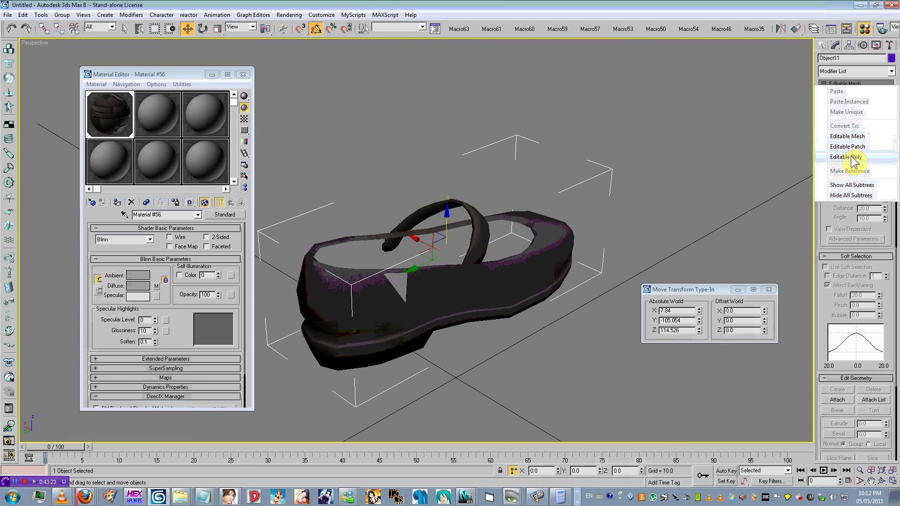
{"action": "left_click", "coordinate": [847, 157]}
{"action": "left_click", "coordinate": [840, 106]}
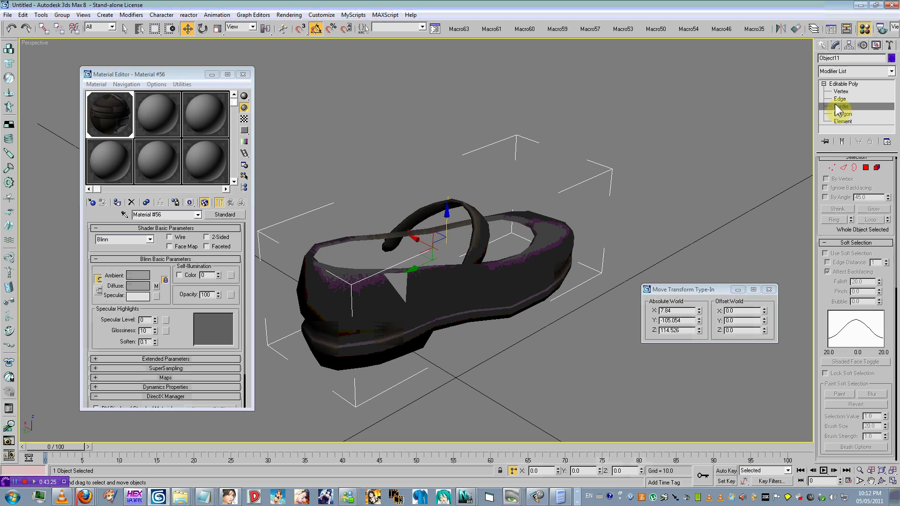
{"action": "left_click", "coordinate": [420, 283]}
{"action": "key", "text": "F3"}
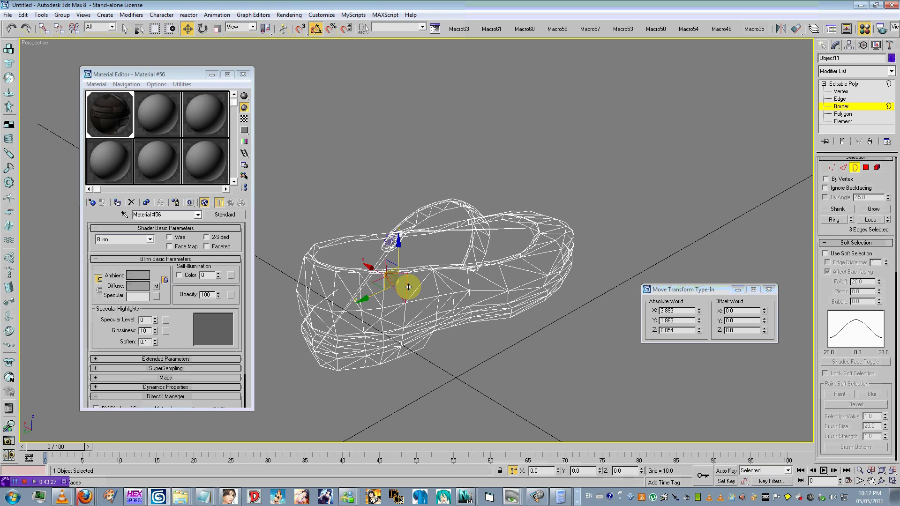
{"action": "right_click", "coordinate": [403, 304]}
{"action": "key", "text": "Escape"}
{"action": "key", "text": "F3"}
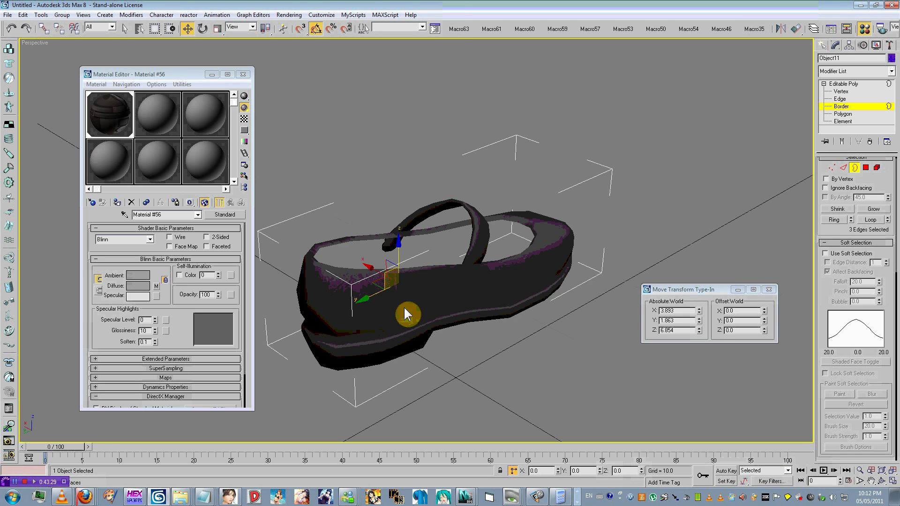
{"action": "left_click", "coordinate": [856, 107]}
Apply Unwrap UVW to the shoe, open its UV editor and select the newly capped triangular face.
{"action": "scroll", "coordinate": [501, 242], "scroll_direction": "up", "scroll_amount": 6}
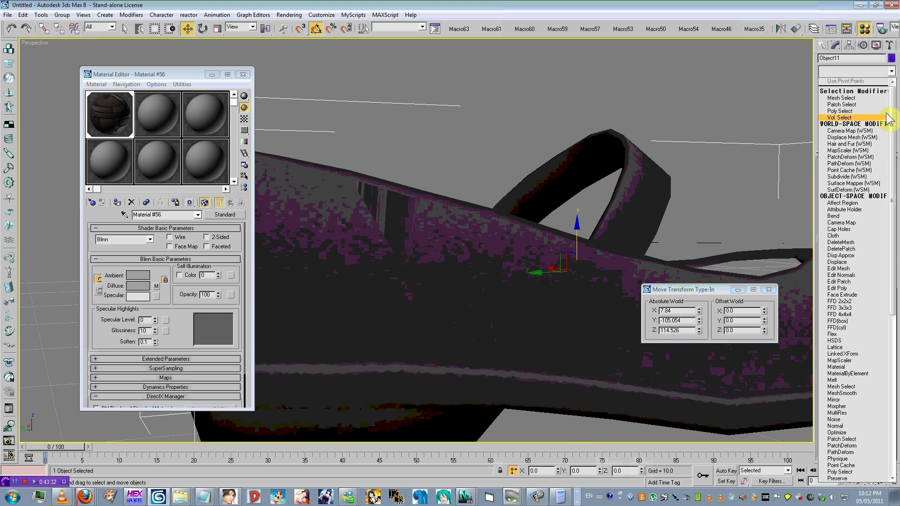
{"action": "left_click", "coordinate": [892, 351]}
{"action": "left_click", "coordinate": [862, 409]}
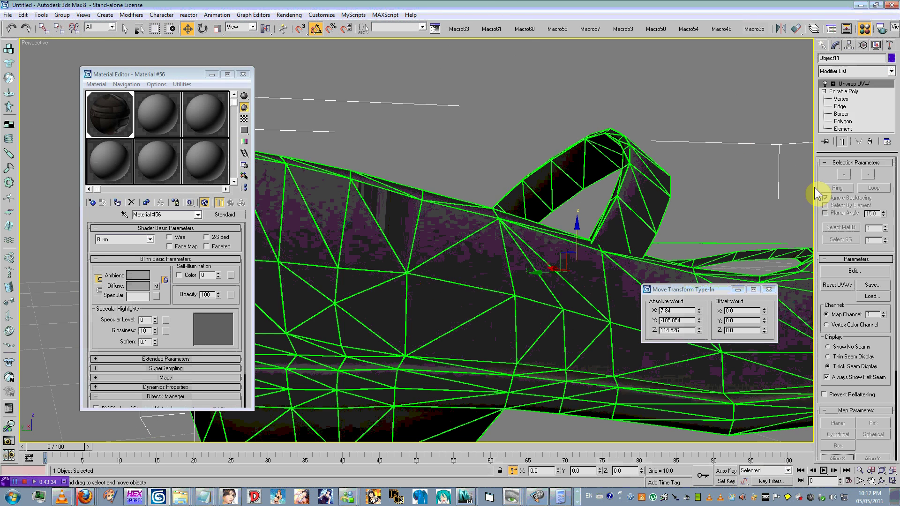
{"action": "left_click", "coordinate": [836, 87]}
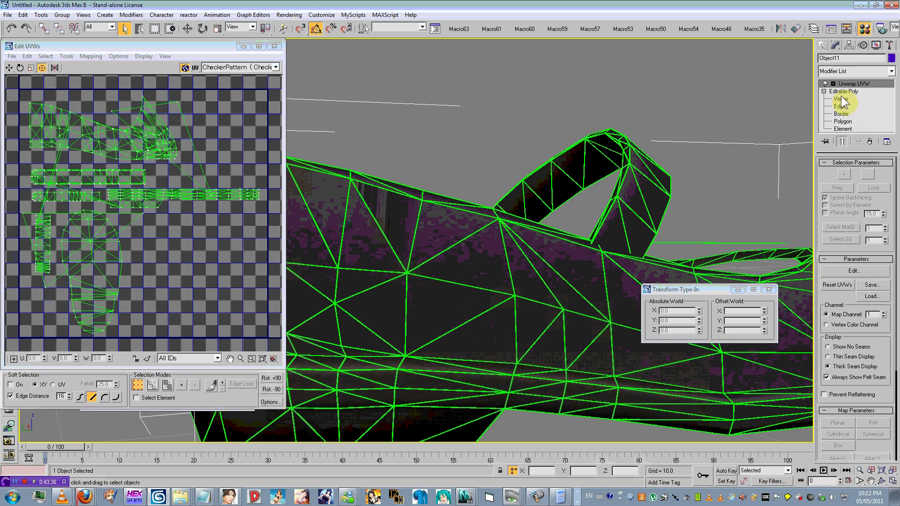
{"action": "left_click", "coordinate": [832, 84]}
{"action": "left_click", "coordinate": [848, 106]}
{"action": "left_click", "coordinate": [399, 218]}
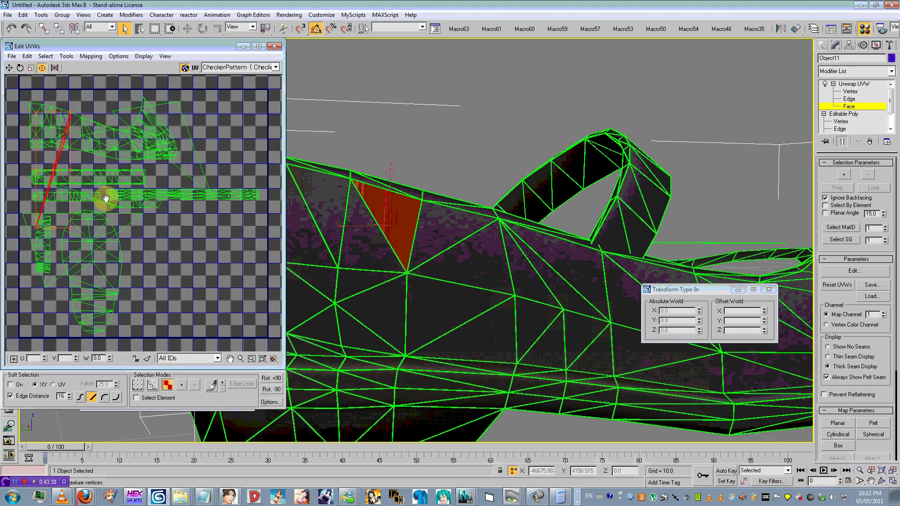
Weld the selected face's UVs and scale the stretched face down against the UV shell of the shoe's side.
{"action": "middle_click_drag", "start_coordinate": [106, 198], "coordinate": [91, 195]}
{"action": "scroll", "coordinate": [190, 221], "scroll_direction": "up", "scroll_amount": 4}
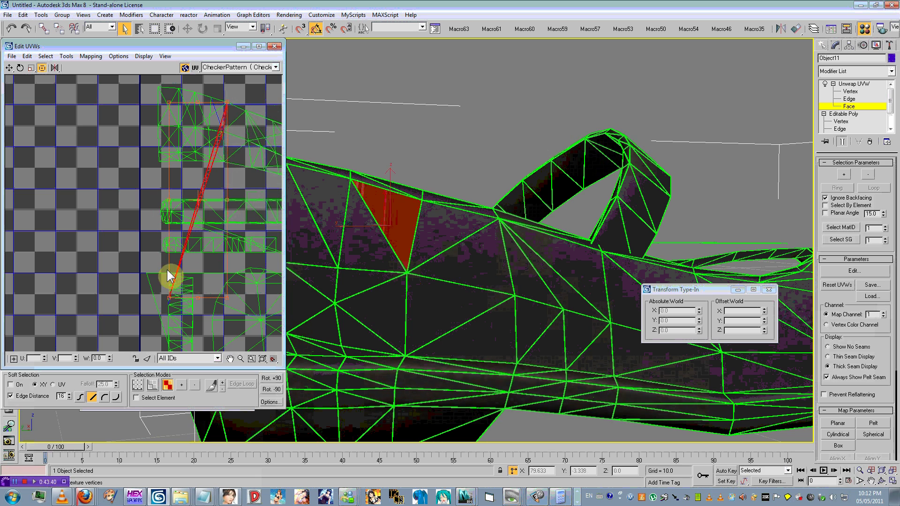
{"action": "right_click", "coordinate": [212, 219]}
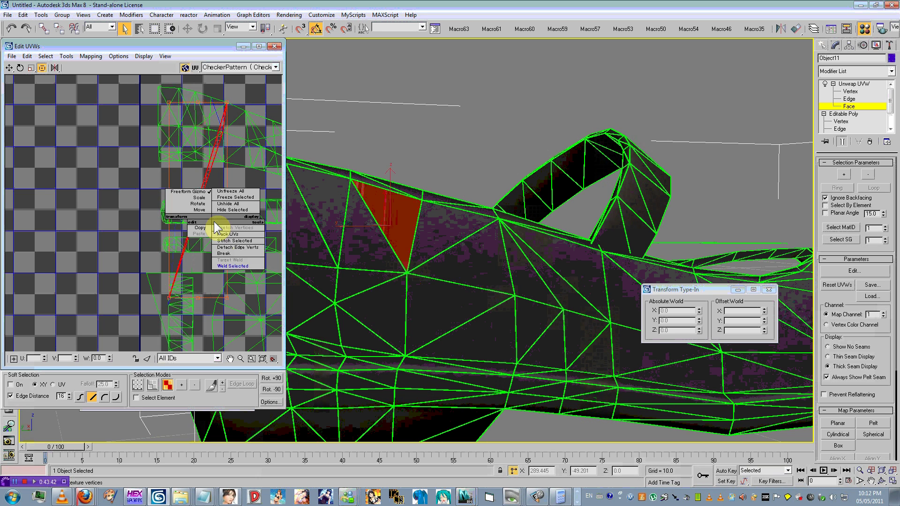
{"action": "left_click", "coordinate": [227, 266]}
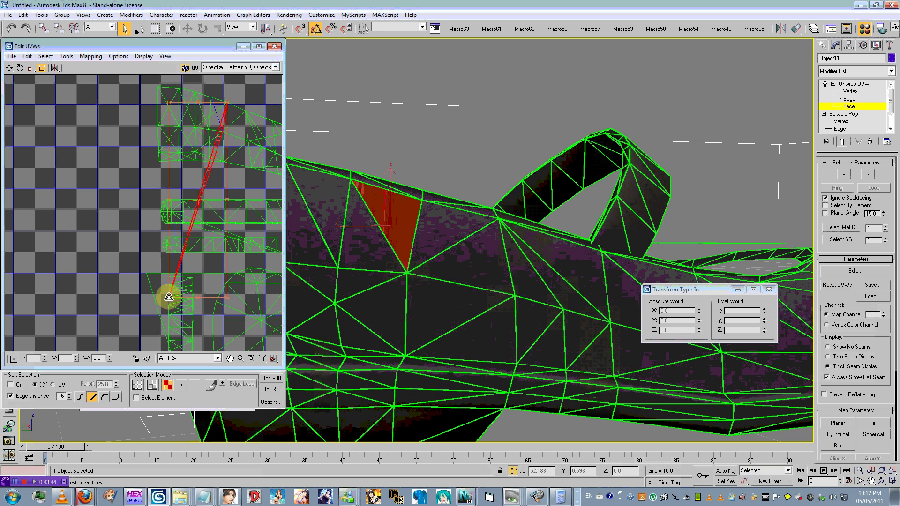
{"action": "left_click_drag", "start_coordinate": [169, 297], "coordinate": [194, 129]}
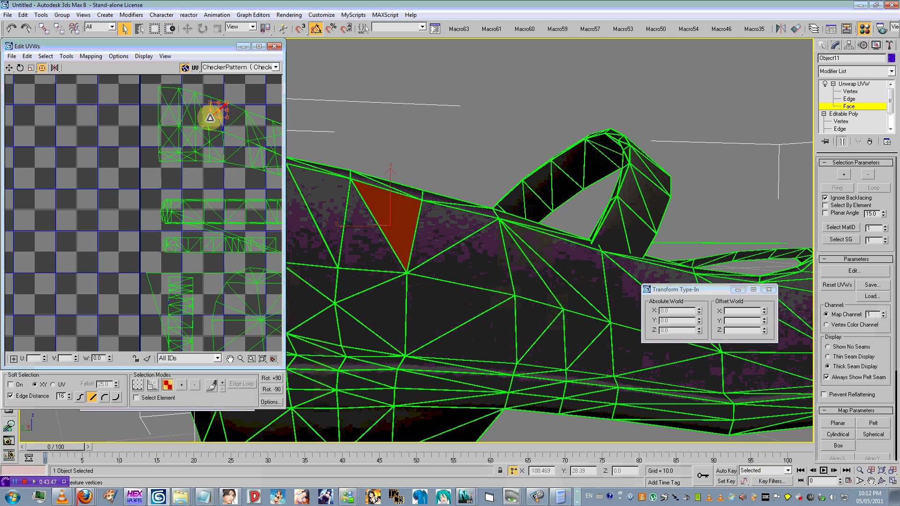
{"action": "scroll", "coordinate": [177, 253], "scroll_direction": "up", "scroll_amount": 6}
{"action": "middle_click_drag", "start_coordinate": [177, 253], "coordinate": [30, 321]}
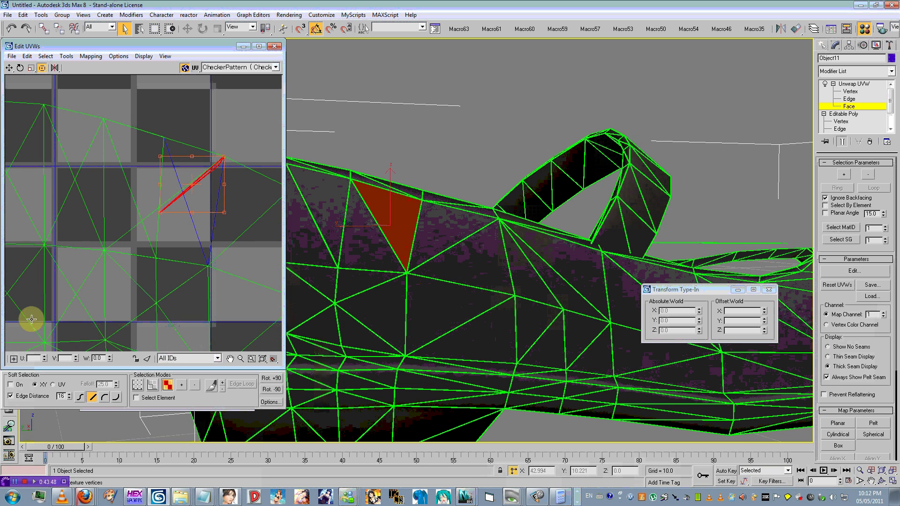
Snap the triangle's UV vertices onto the neighbouring vertices of the shoe side's shell and close the UV editor.
{"action": "left_click", "coordinate": [849, 91]}
{"action": "left_click", "coordinate": [274, 359]}
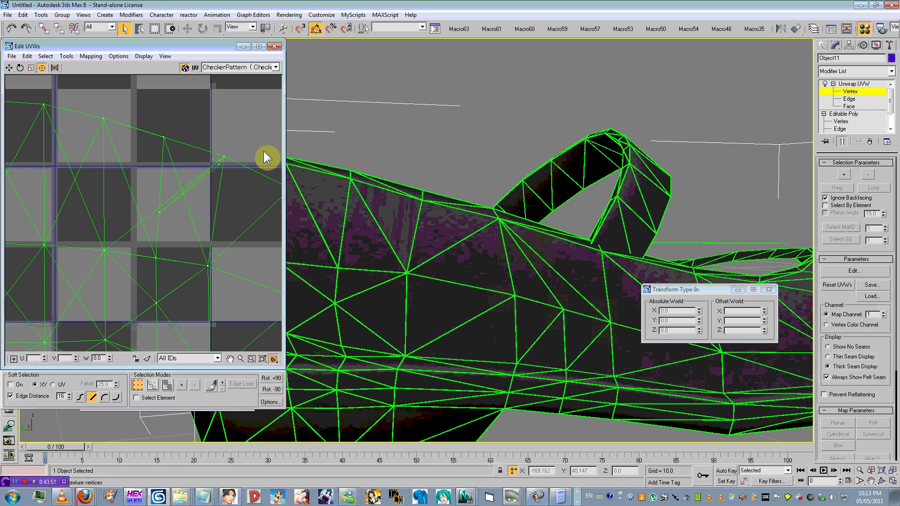
{"action": "left_click", "coordinate": [219, 167]}
{"action": "left_click_drag", "start_coordinate": [216, 255], "coordinate": [202, 264]}
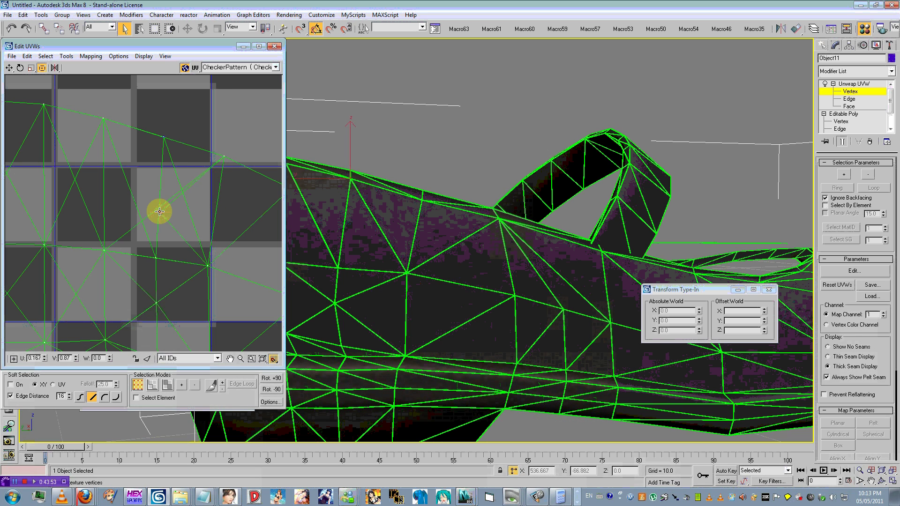
{"action": "left_click", "coordinate": [277, 46]}
Collapse the shoe's modifier stack to Editable Poly and unhide all objects.
{"action": "key", "text": "m"}
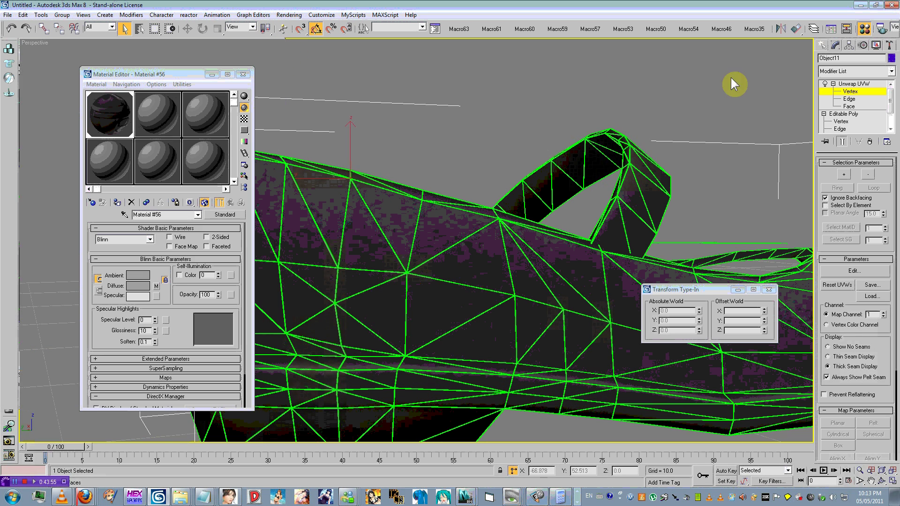
{"action": "right_click", "coordinate": [842, 96]}
{"action": "left_click", "coordinate": [535, 99]}
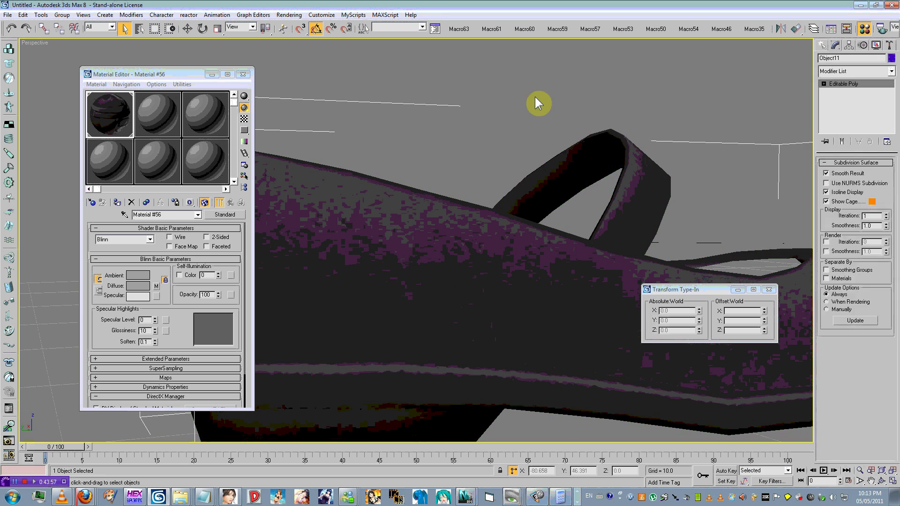
{"action": "scroll", "coordinate": [479, 187], "scroll_direction": "down", "scroll_amount": 5}
{"action": "middle_click_drag", "start_coordinate": [480, 190], "coordinate": [390, 252], "text": "alt"}
{"action": "left_click", "coordinate": [390, 252]}
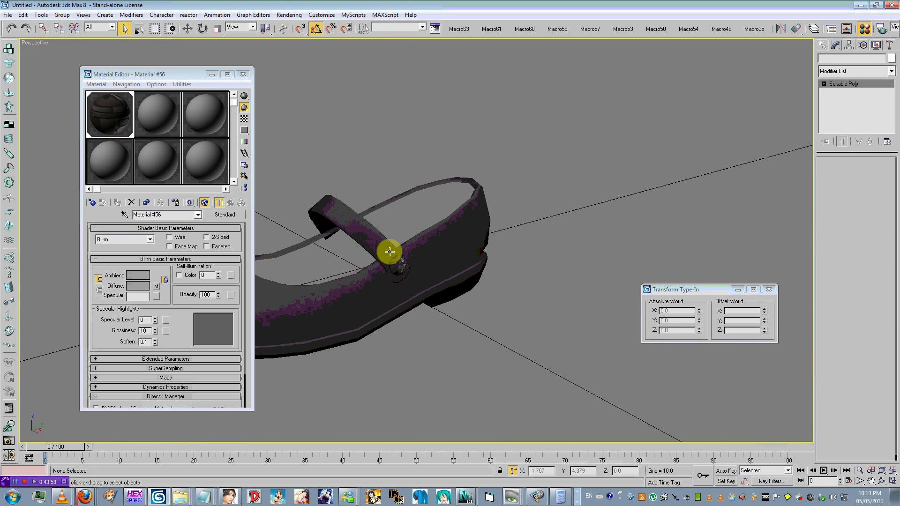
{"action": "right_click", "coordinate": [427, 235]}
{"action": "left_click", "coordinate": [455, 202]}
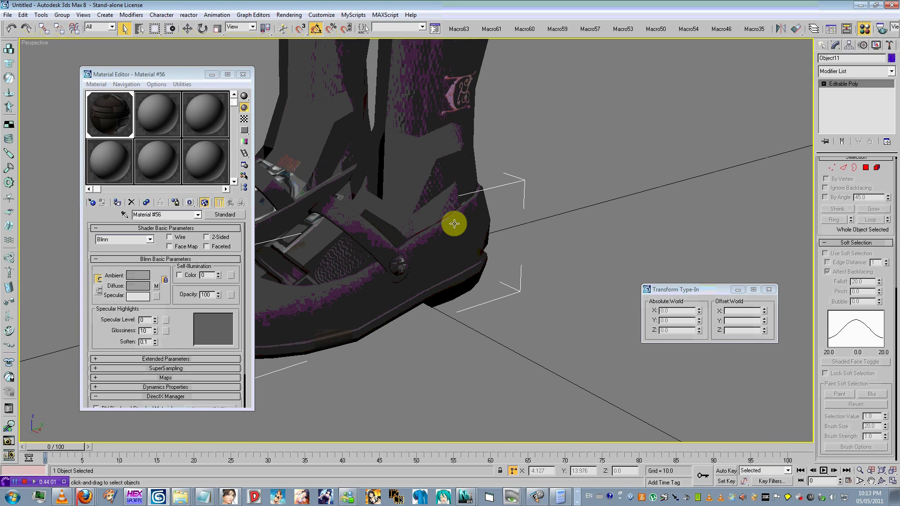
Pick up the metallic material from a coat button and assign it to the round strap button of the already finished shoe.
{"action": "scroll", "coordinate": [384, 173], "scroll_direction": "down", "scroll_amount": 3}
{"action": "middle_click_drag", "start_coordinate": [384, 173], "coordinate": [383, 380]}
{"action": "scroll", "coordinate": [343, 289], "scroll_direction": "up", "scroll_amount": 6}
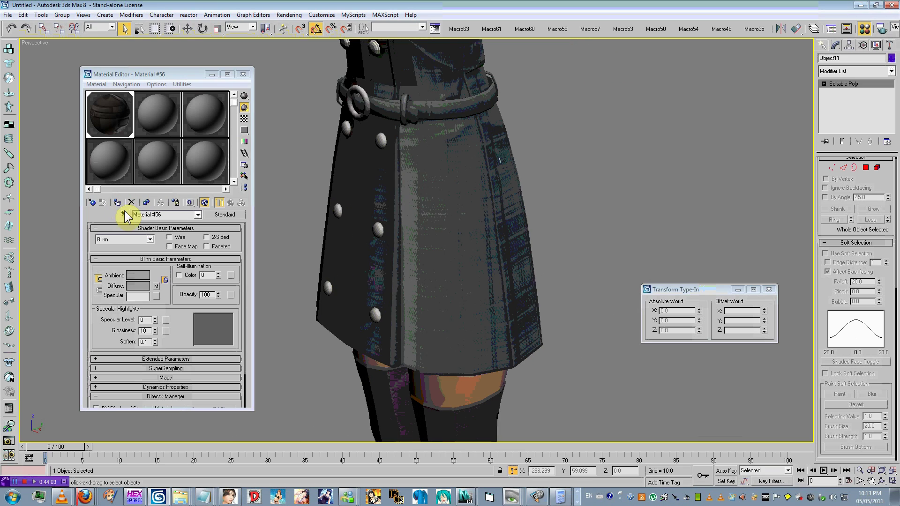
{"action": "left_click", "coordinate": [125, 217]}
{"action": "left_click", "coordinate": [331, 201]}
{"action": "key", "text": "w"}
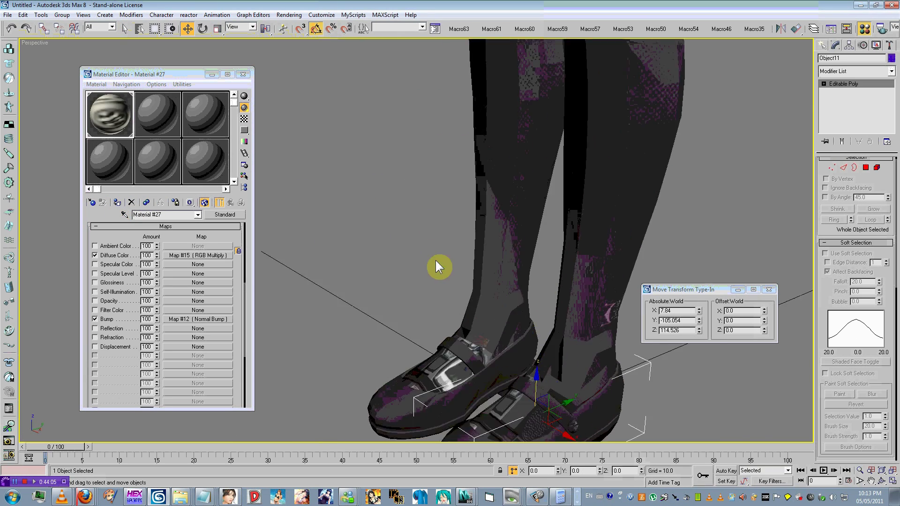
{"action": "scroll", "coordinate": [449, 176], "scroll_direction": "up", "scroll_amount": 8}
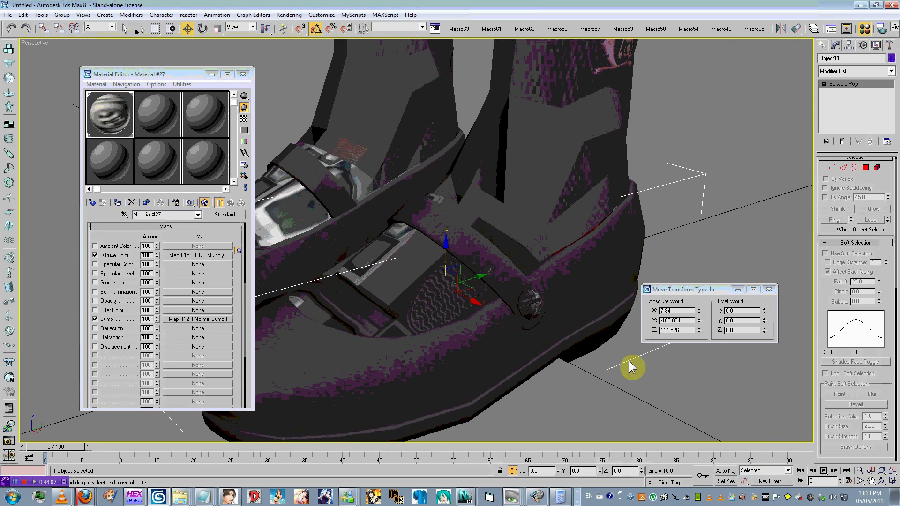
{"action": "left_click", "coordinate": [528, 309]}
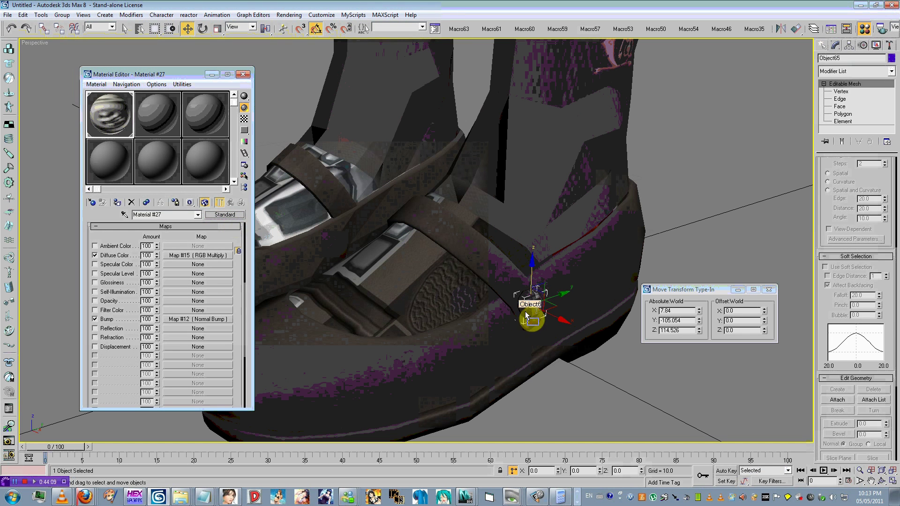
Select all vertices of the other shoe's mesh and weld them with a threshold of 0.001.
{"action": "middle_click_drag", "start_coordinate": [522, 348], "coordinate": [477, 339], "text": "alt"}
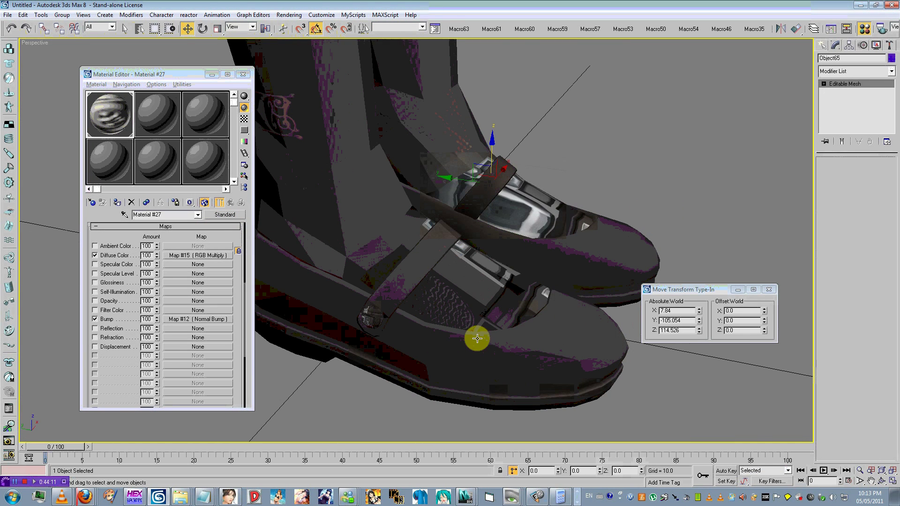
{"action": "left_click", "coordinate": [477, 339]}
{"action": "left_click", "coordinate": [823, 83]}
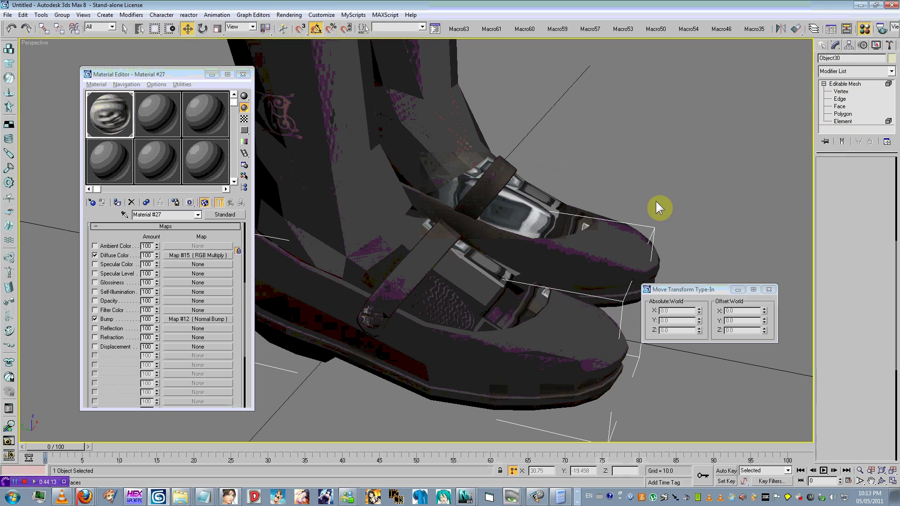
{"action": "key", "text": "5"}
{"action": "left_click", "coordinate": [363, 311]}
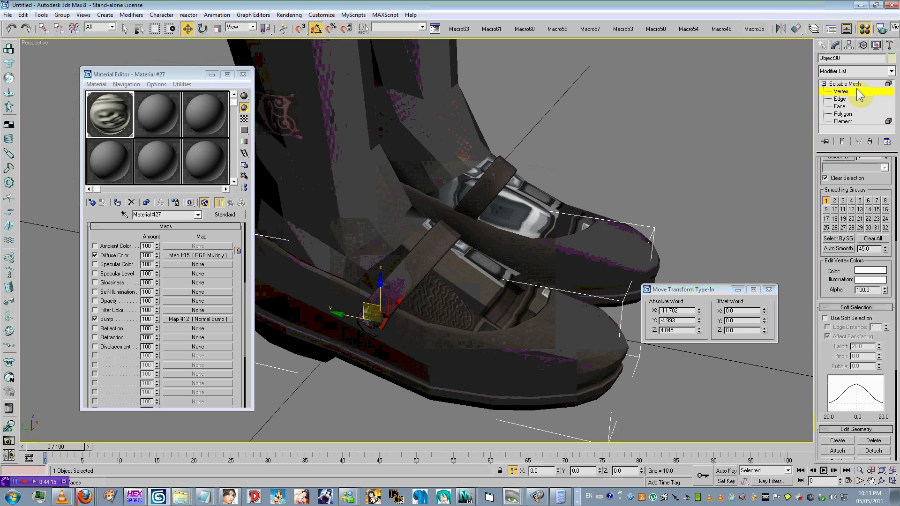
{"action": "left_click_drag", "start_coordinate": [824, 268], "coordinate": [847, 232]}
{"action": "left_click", "coordinate": [833, 356]}
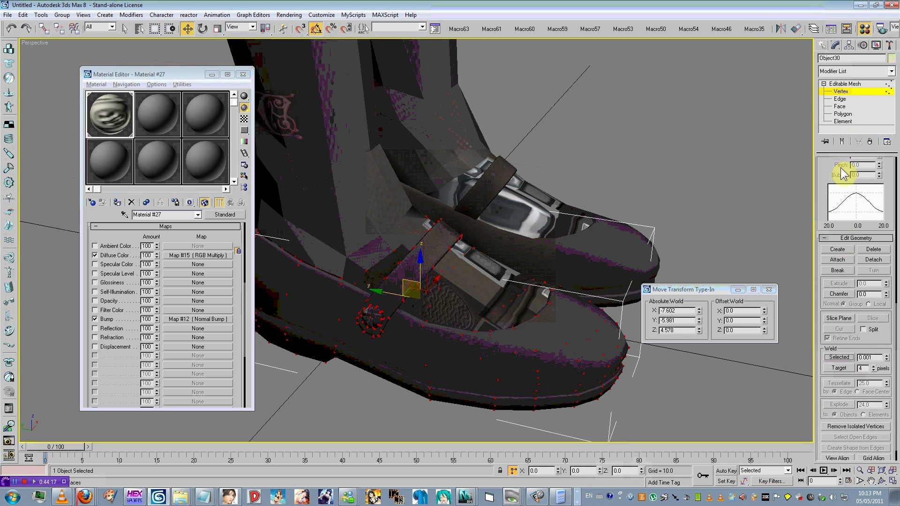
Convert the welded shoe mesh to Editable Poly and back to Editable Mesh.
{"action": "left_click", "coordinate": [846, 122]}
{"action": "right_click", "coordinate": [484, 246]}
{"action": "left_click", "coordinate": [487, 249]}
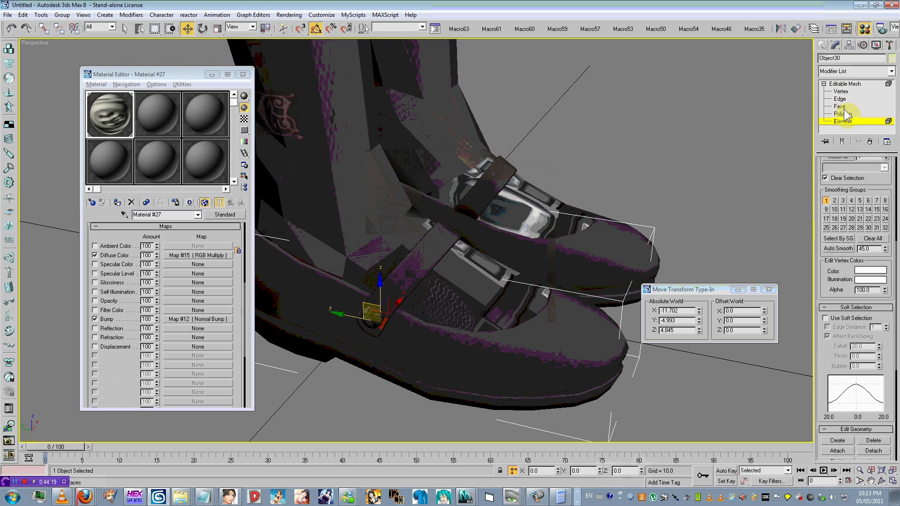
{"action": "right_click", "coordinate": [843, 84]}
{"action": "left_click", "coordinate": [859, 161]}
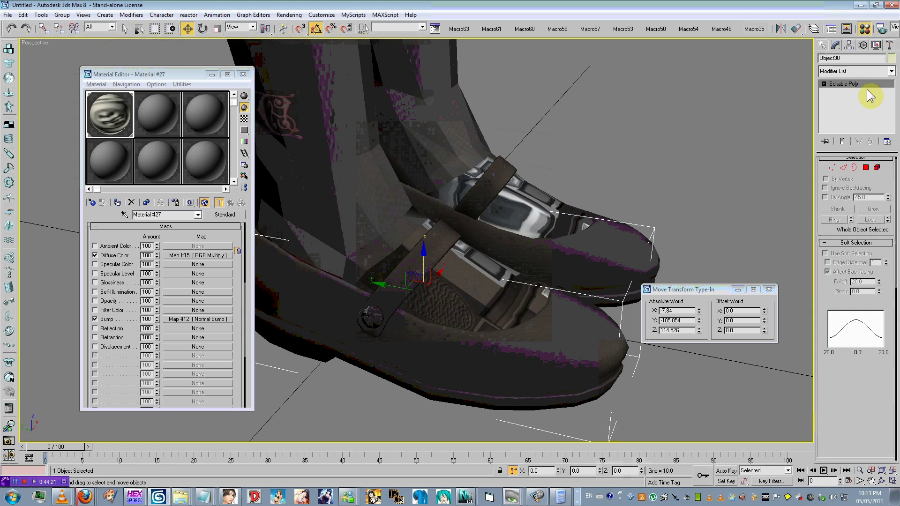
{"action": "right_click", "coordinate": [843, 84]}
{"action": "left_click", "coordinate": [805, 130]}
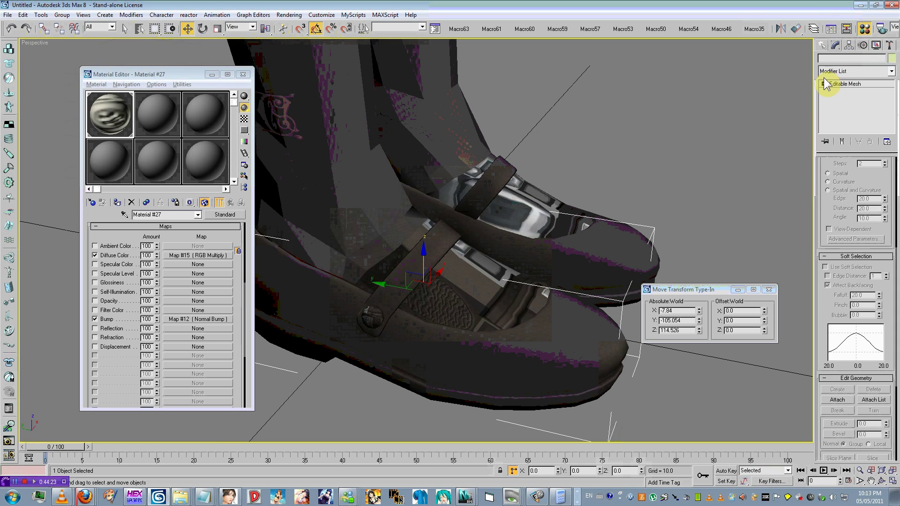
Hide everything except the shoe and detach the foot piece inside it as a separate object.
{"action": "left_click", "coordinate": [842, 120]}
{"action": "left_click", "coordinate": [409, 299]}
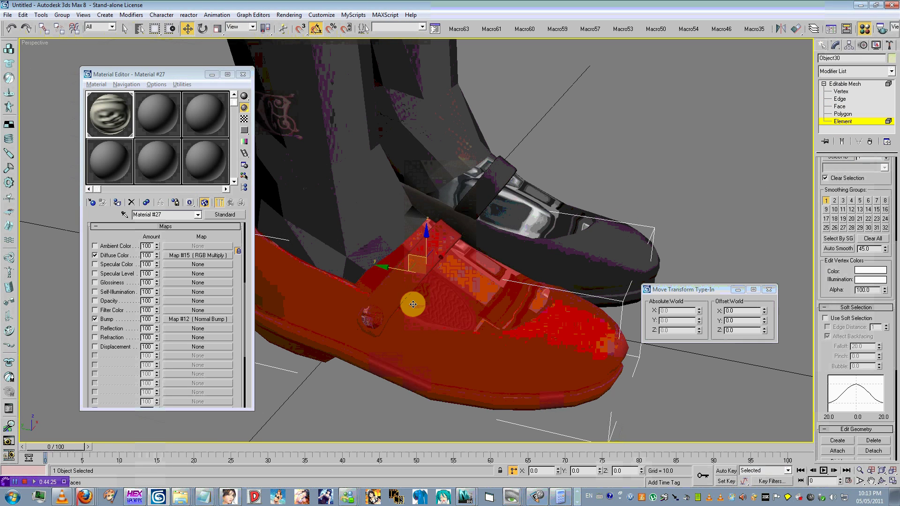
{"action": "right_click", "coordinate": [419, 286]}
{"action": "left_click", "coordinate": [429, 276]}
{"action": "left_click", "coordinate": [353, 383]}
{"action": "left_click", "coordinate": [434, 301]}
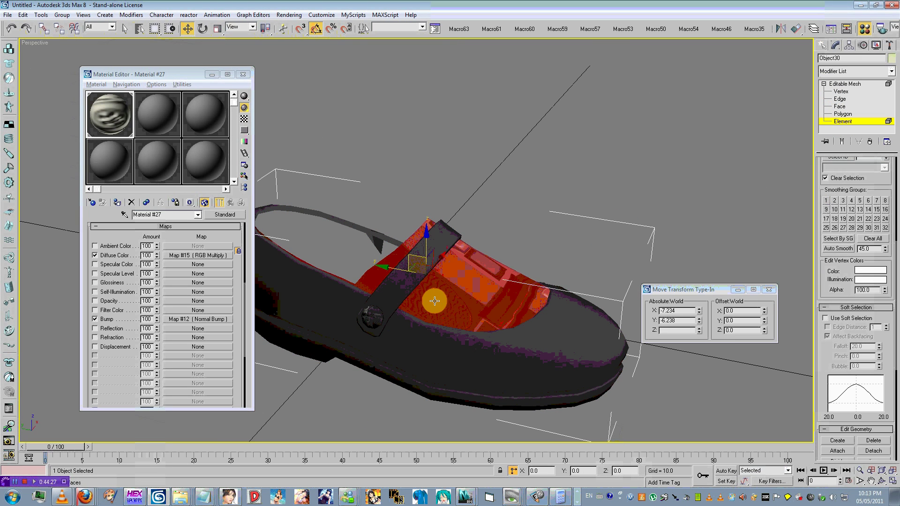
{"action": "middle_click_drag", "start_coordinate": [462, 285], "coordinate": [522, 218], "text": "alt"}
{"action": "right_click", "coordinate": [522, 218]}
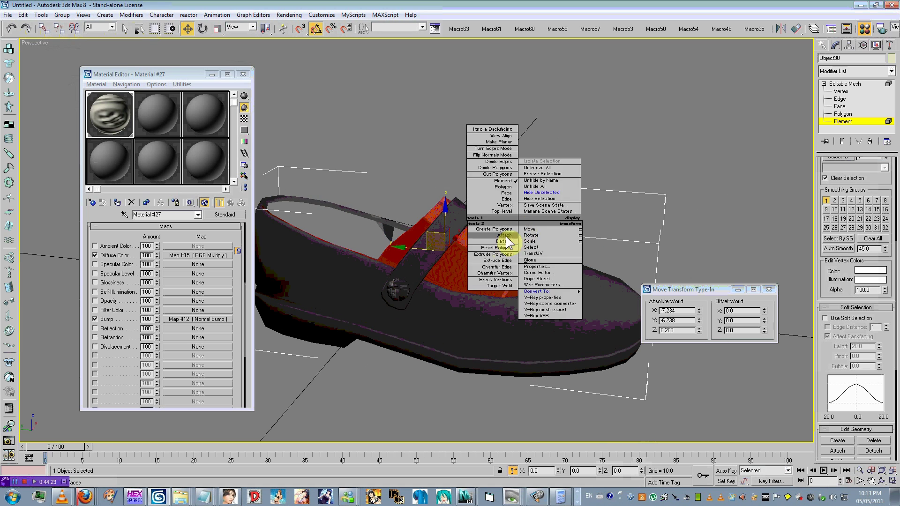
{"action": "left_click", "coordinate": [502, 244]}
{"action": "left_click", "coordinate": [480, 251]}
Detach the round strap button element from the shoe mesh and leave element editing.
{"action": "left_click", "coordinate": [401, 291]}
{"action": "left_click", "coordinate": [401, 368]}
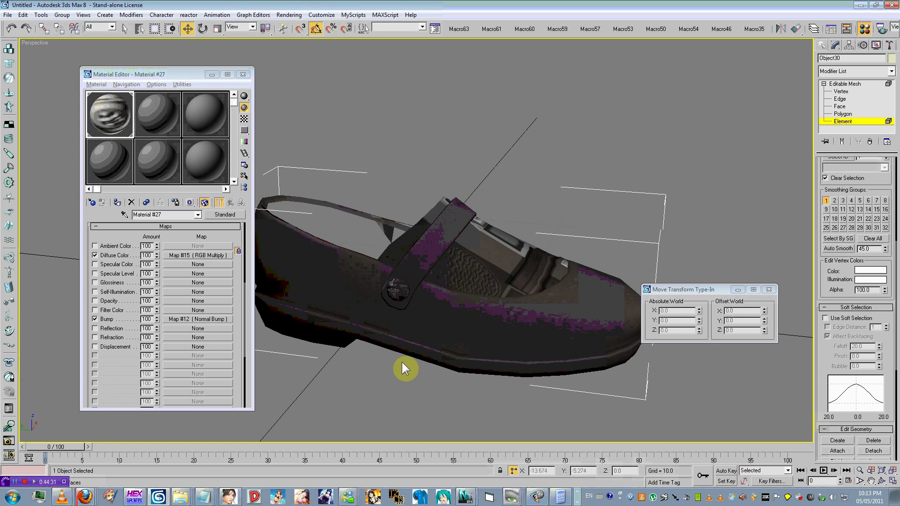
{"action": "left_click", "coordinate": [396, 301]}
{"action": "right_click", "coordinate": [398, 301]}
{"action": "left_click", "coordinate": [388, 317]}
{"action": "left_click", "coordinate": [842, 120]}
{"action": "left_click", "coordinate": [606, 192]}
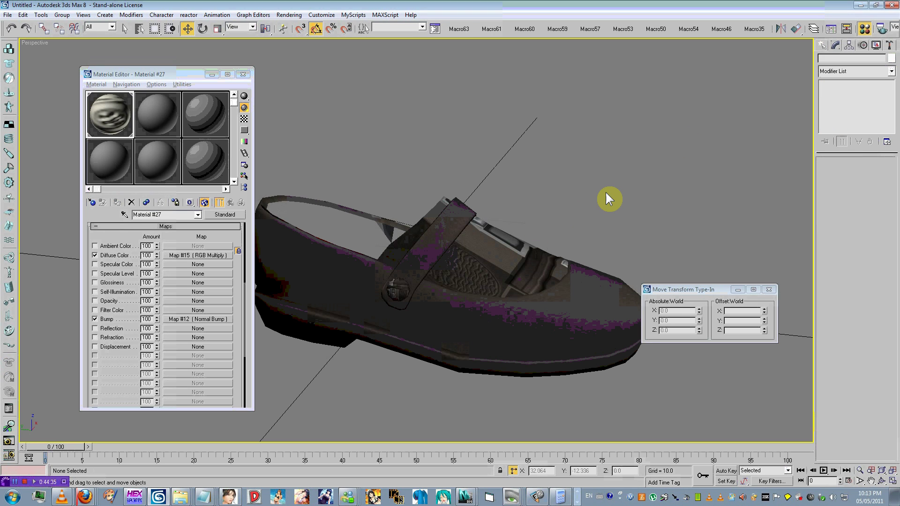
Assign the metallic coat-button material to the detached strap button.
{"action": "key", "text": "alt+Tab"}
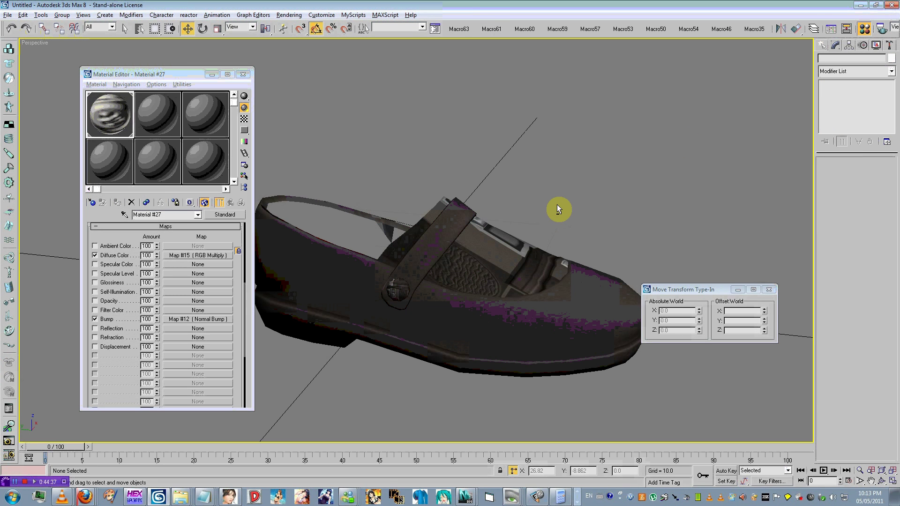
{"action": "left_click", "coordinate": [234, 216]}
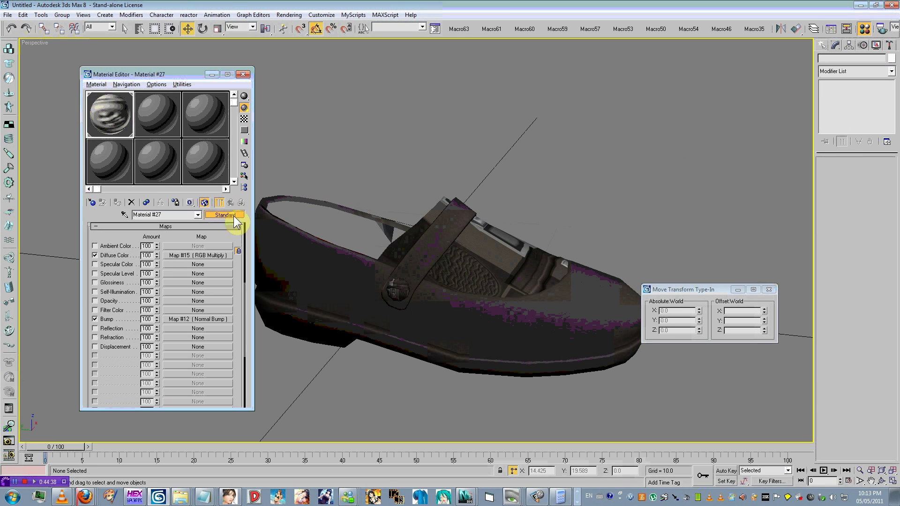
{"action": "right_click", "coordinate": [555, 210]}
{"action": "scroll", "coordinate": [402, 231], "scroll_direction": "up", "scroll_amount": 6}
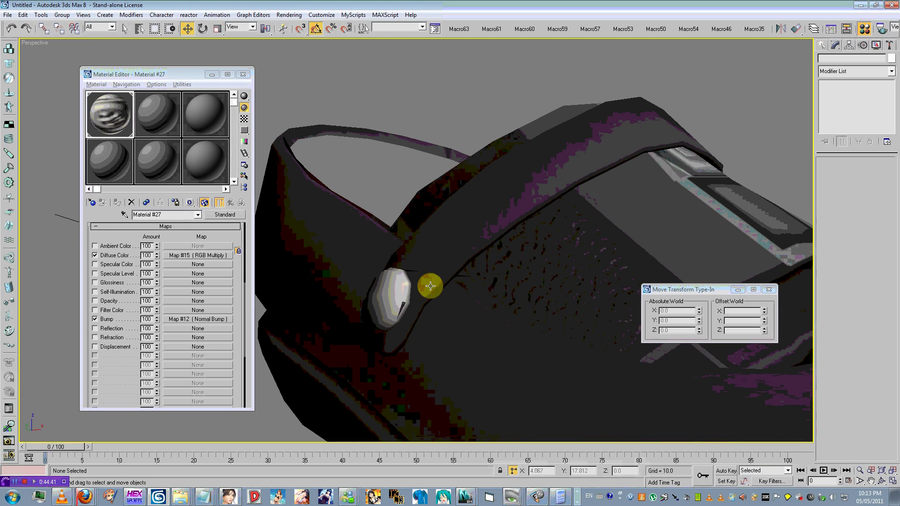
Show only the shoe mesh and detach the leftover fragment of the strap button from it.
{"action": "left_click", "coordinate": [295, 388]}
{"action": "right_click", "coordinate": [416, 287]}
{"action": "left_click", "coordinate": [431, 260]}
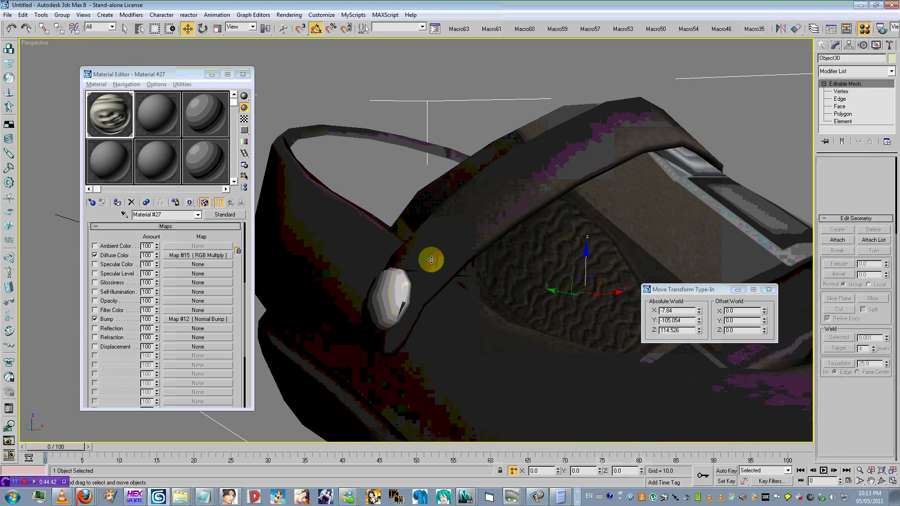
{"action": "key", "text": "ctrl+z"}
{"action": "right_click", "coordinate": [412, 317]}
{"action": "left_click", "coordinate": [443, 289]}
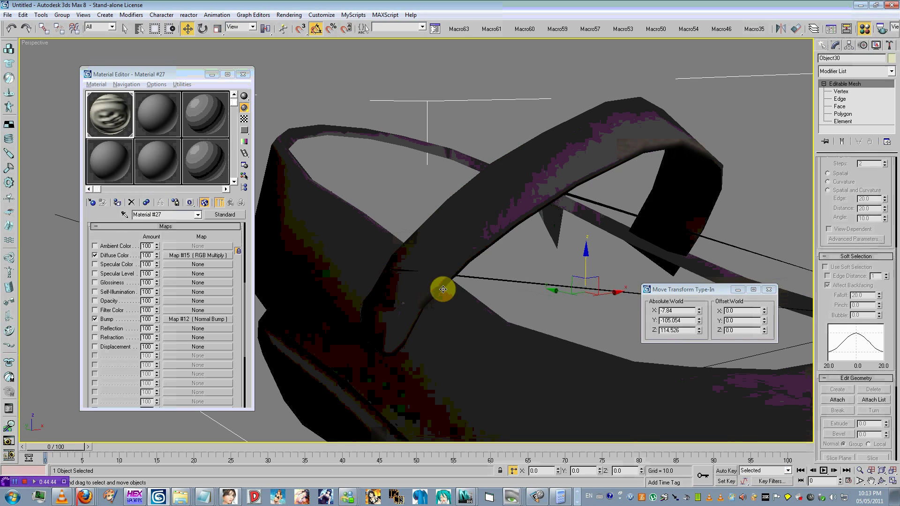
{"action": "left_click", "coordinate": [843, 122]}
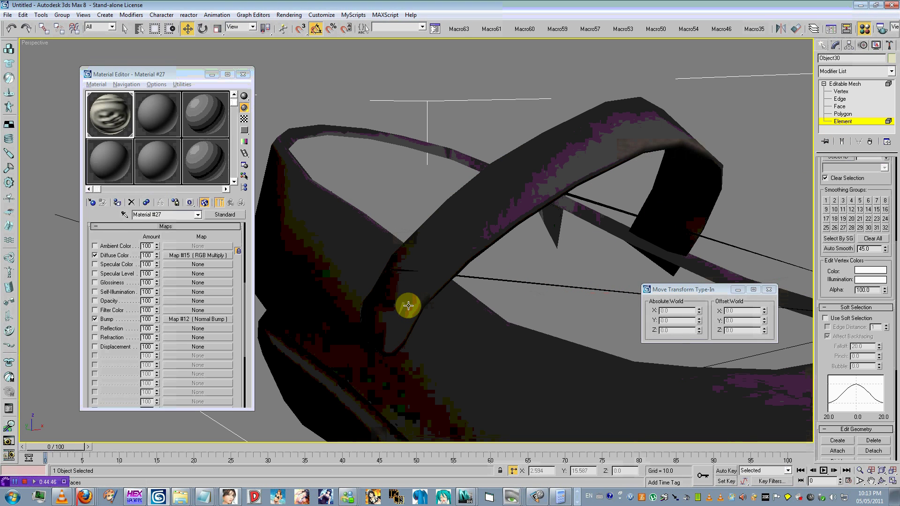
{"action": "right_click", "coordinate": [458, 272]}
{"action": "left_click", "coordinate": [449, 293]}
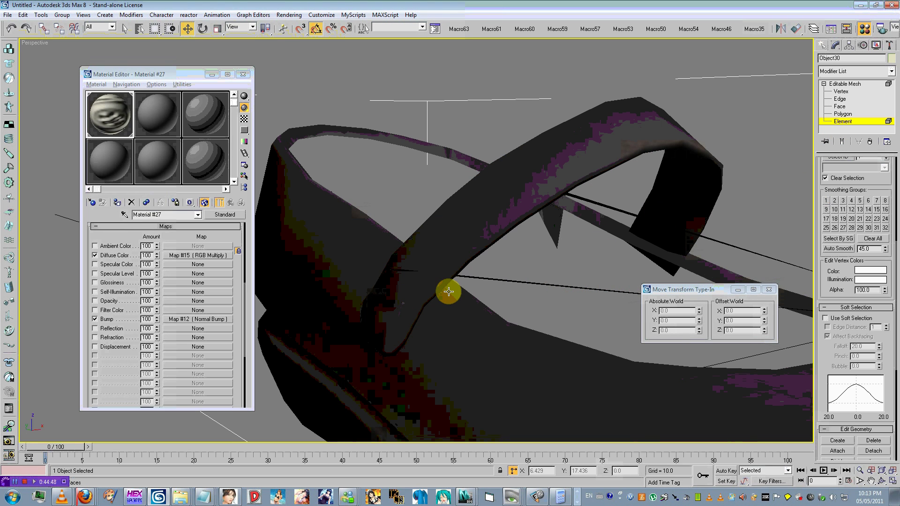
{"action": "left_click", "coordinate": [842, 123]}
Unhide all objects and hide the shoe so the strap button and foot piece are accessible.
{"action": "right_click", "coordinate": [635, 171]}
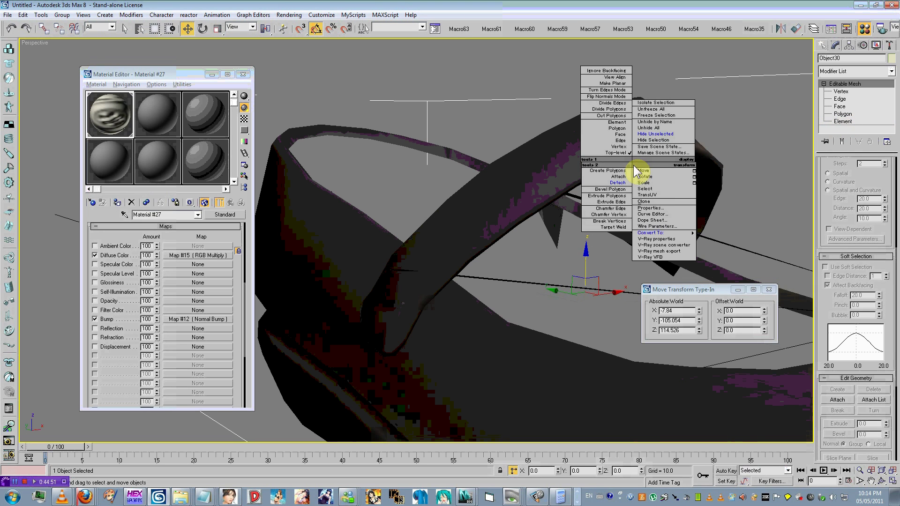
{"action": "left_click", "coordinate": [662, 128]}
{"action": "right_click", "coordinate": [605, 160]}
{"action": "left_click", "coordinate": [625, 138]}
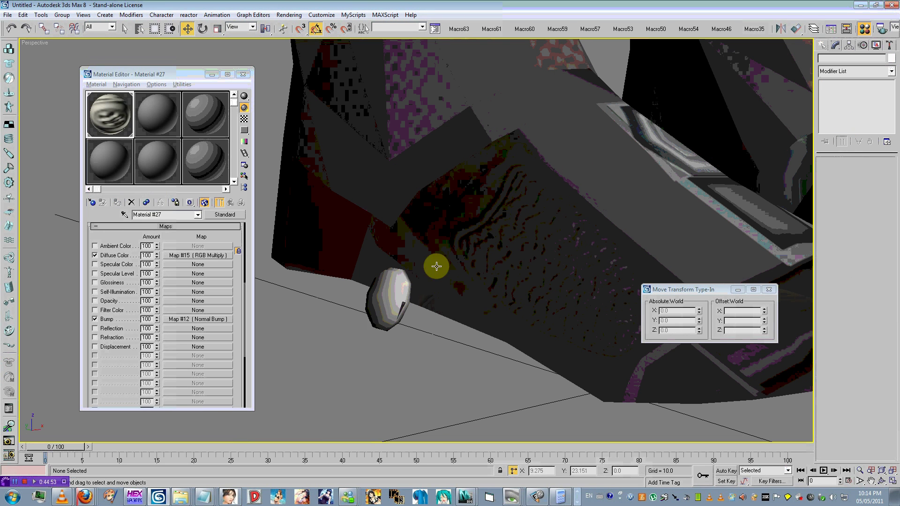
Assign the metallic button material to the small leftover fragment and attach the strap button's pieces together.
{"action": "left_click_drag", "start_coordinate": [222, 216], "coordinate": [366, 292]}
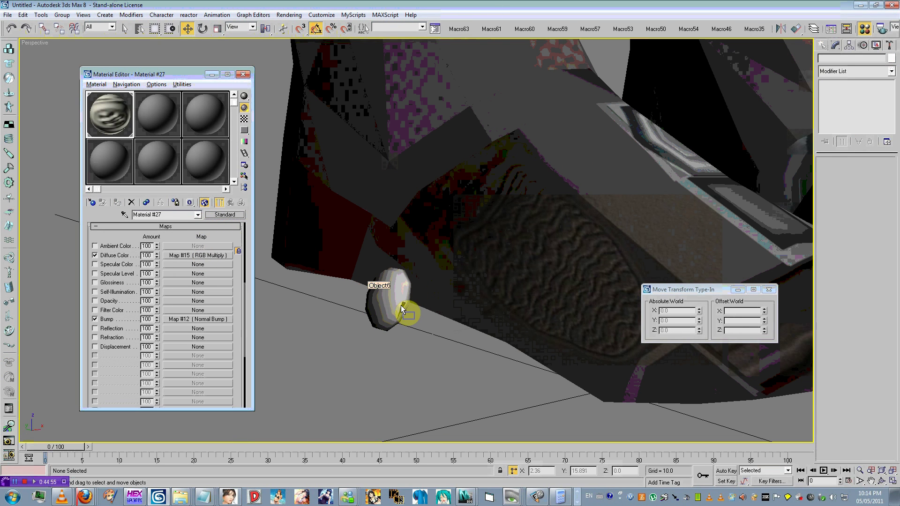
{"action": "left_click", "coordinate": [384, 303]}
{"action": "right_click", "coordinate": [383, 303]}
{"action": "left_click", "coordinate": [370, 314]}
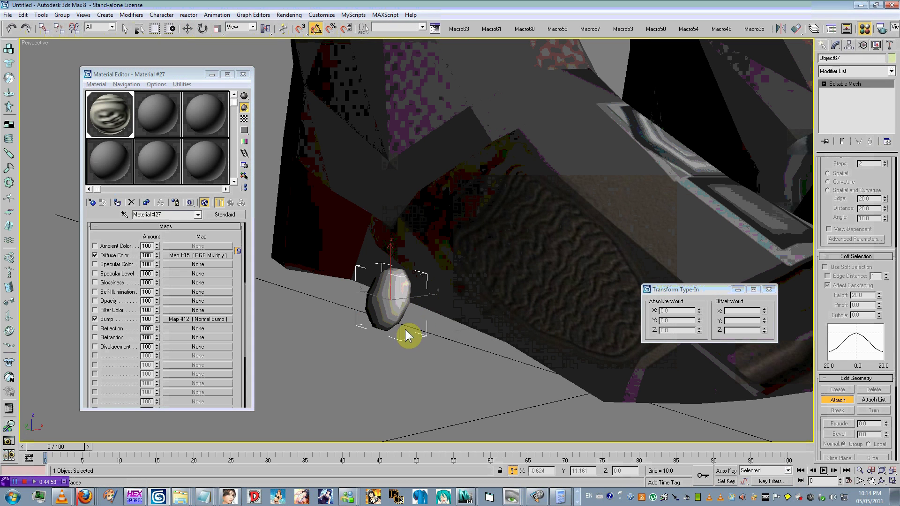
{"action": "key", "text": "w"}
{"action": "left_click", "coordinate": [436, 335]}
{"action": "left_click", "coordinate": [380, 304]}
{"action": "left_click", "coordinate": [361, 324]}
Hide the other shoe so that the foot inside it is exposed.
{"action": "scroll", "coordinate": [410, 328], "scroll_direction": "down", "scroll_amount": 6}
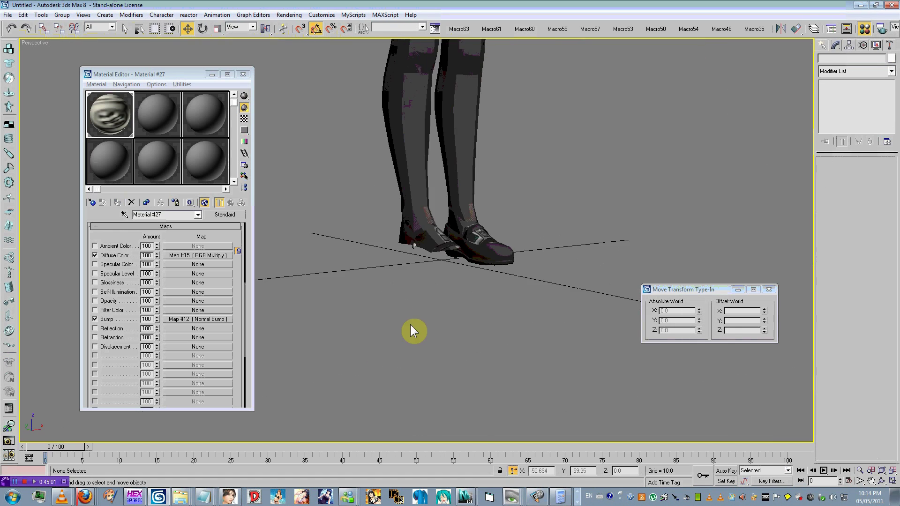
{"action": "scroll", "coordinate": [410, 330], "scroll_direction": "up", "scroll_amount": 5}
{"action": "left_click", "coordinate": [457, 331]}
{"action": "right_click", "coordinate": [458, 330]}
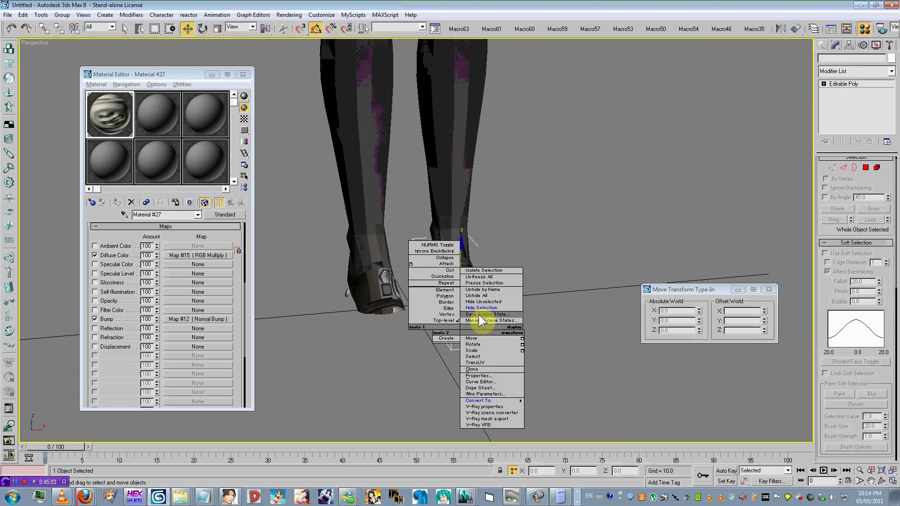
{"action": "left_click", "coordinate": [482, 307]}
Apply the texture hak05_19.dds from the hak05 folder in Windows Explorer to the detached foot piece in 3ds Max.
{"action": "scroll", "coordinate": [481, 291], "scroll_direction": "up", "scroll_amount": 6}
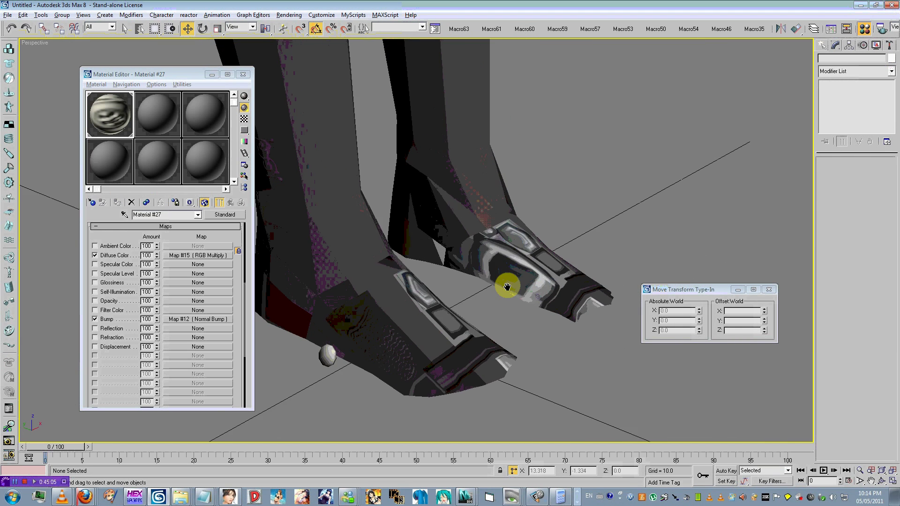
{"action": "key", "text": "alt+Tab"}
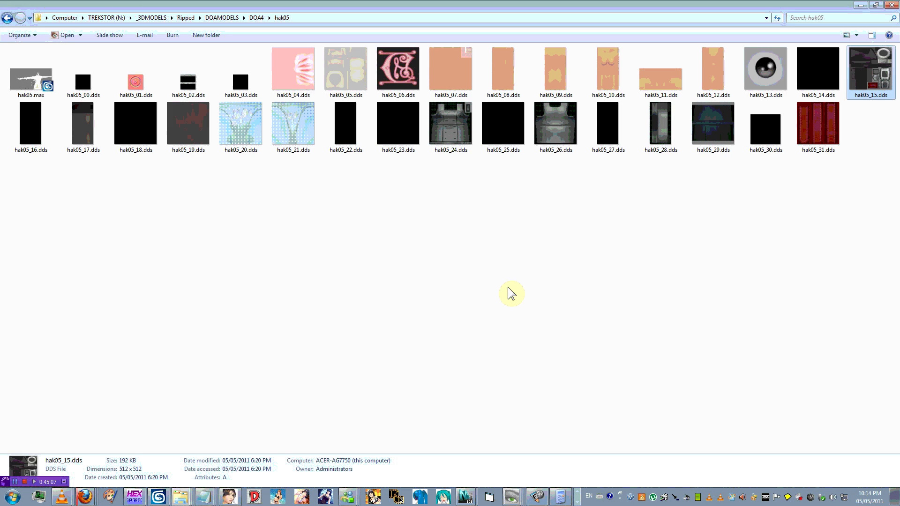
{"action": "left_click", "coordinate": [178, 135]}
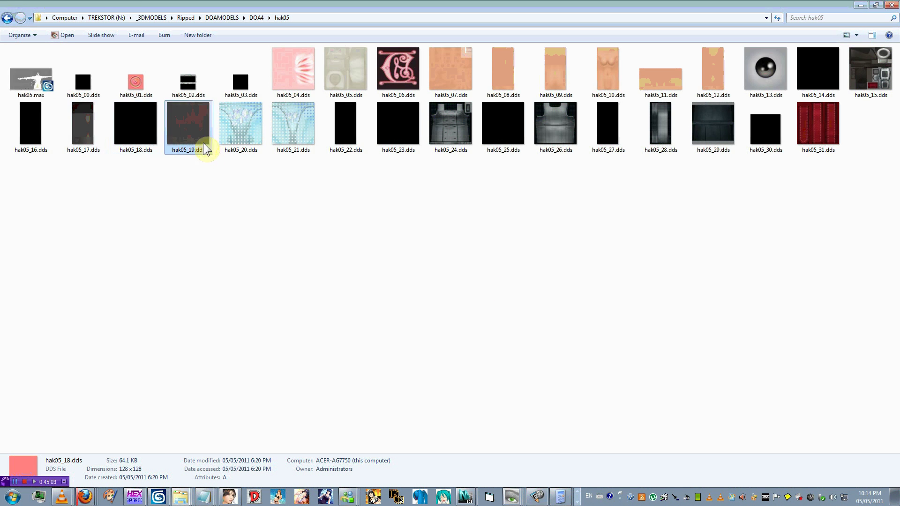
{"action": "left_click", "coordinate": [158, 497]}
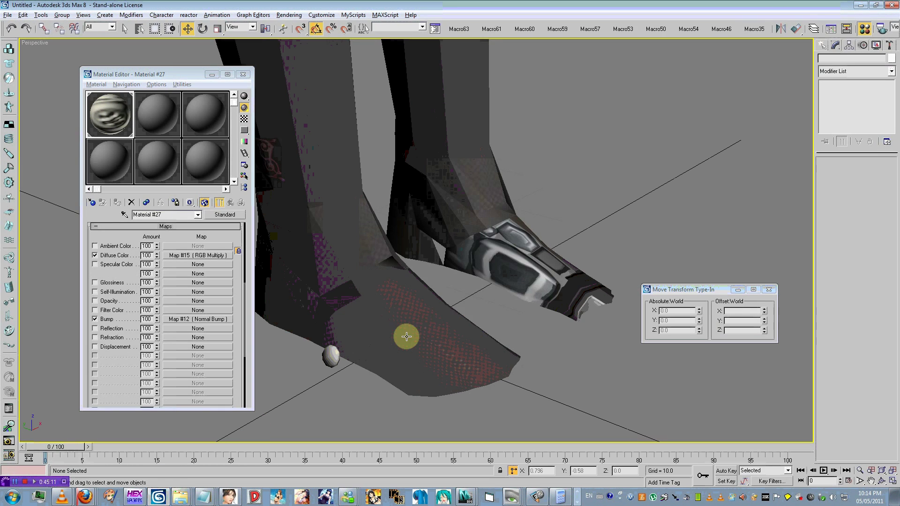
Pick up the newly textured foot's material and assign it to the other foot.
{"action": "left_click", "coordinate": [124, 214]}
{"action": "left_click", "coordinate": [378, 301]}
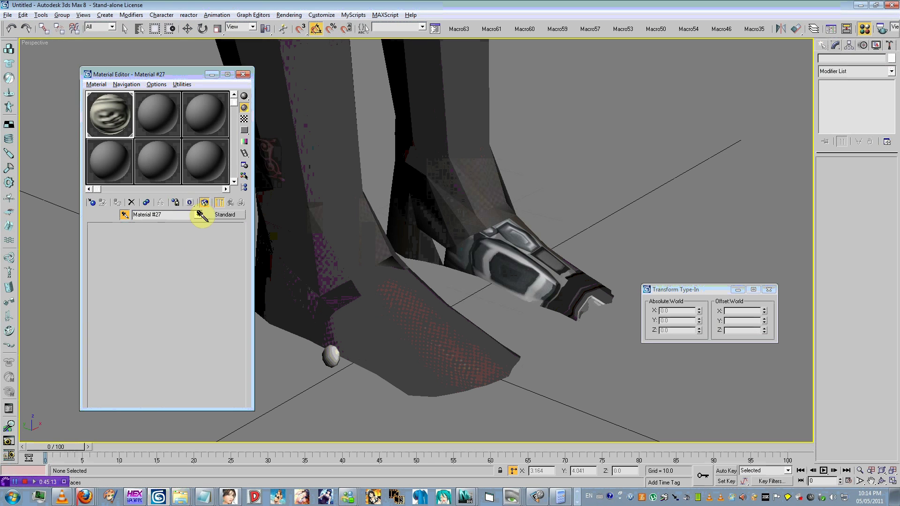
{"action": "left_click_drag", "start_coordinate": [218, 206], "coordinate": [533, 253]}
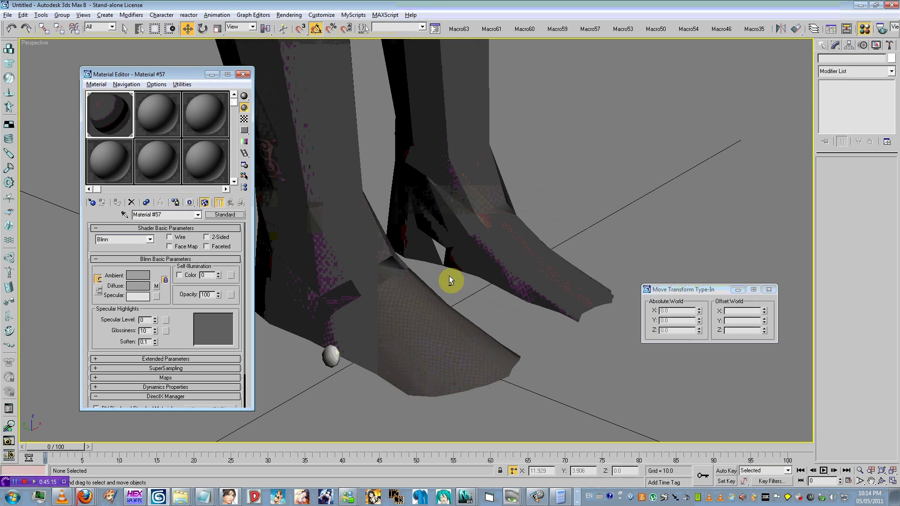
Unhide all hidden objects and check the foot and shoe meshes with their edges displayed.
{"action": "middle_click_drag", "start_coordinate": [449, 276], "coordinate": [511, 251], "text": "alt"}
{"action": "right_click", "coordinate": [571, 210]}
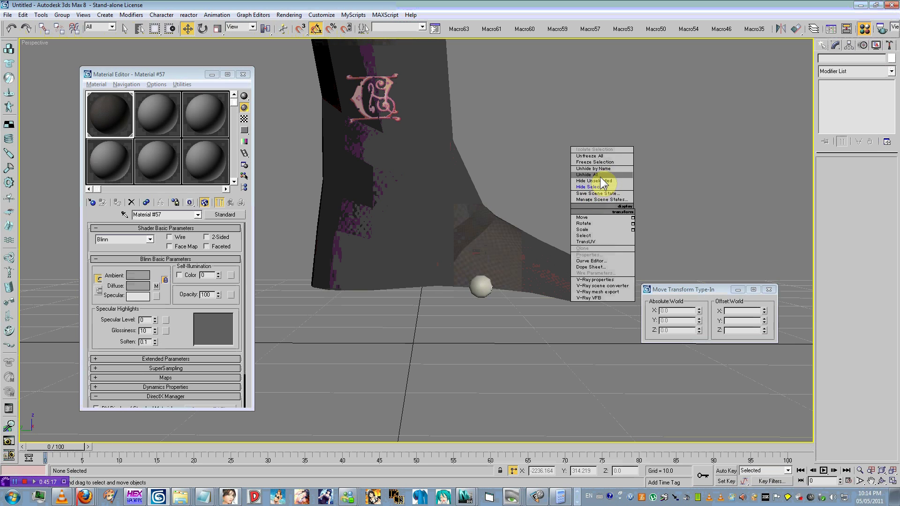
{"action": "left_click", "coordinate": [600, 175]}
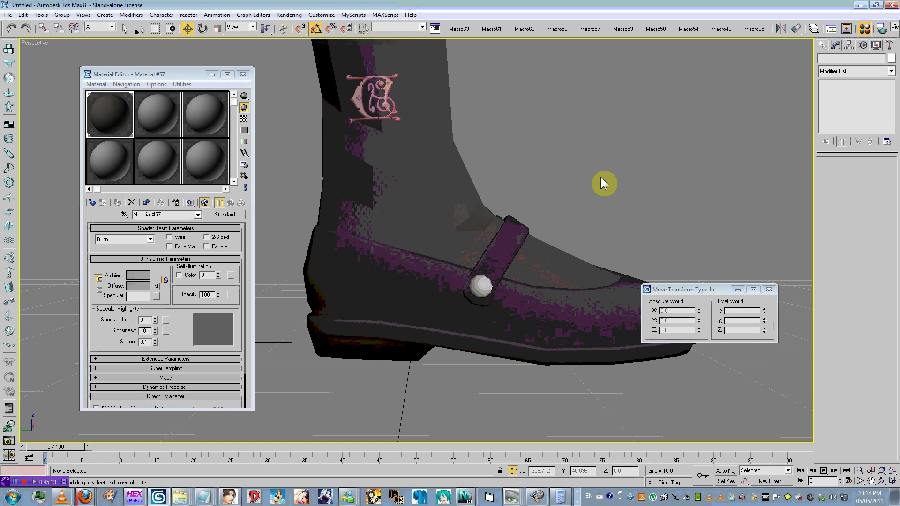
{"action": "key", "text": "F4"}
{"action": "left_click", "coordinate": [480, 203]}
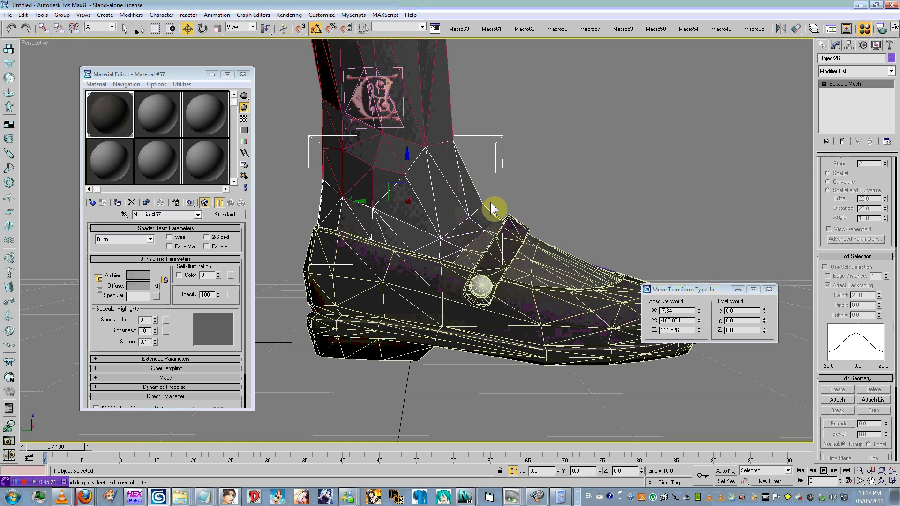
{"action": "key", "text": "F4"}
{"action": "left_click", "coordinate": [532, 190]}
Inspect the whole textured character from the shoes up to the arms and upper body.
{"action": "scroll", "coordinate": [532, 189], "scroll_direction": "up", "scroll_amount": 5}
{"action": "middle_click_drag", "start_coordinate": [532, 189], "coordinate": [385, 278]}
{"action": "scroll", "coordinate": [491, 215], "scroll_direction": "down", "scroll_amount": 5}
{"action": "scroll", "coordinate": [416, 223], "scroll_direction": "down", "scroll_amount": 5}
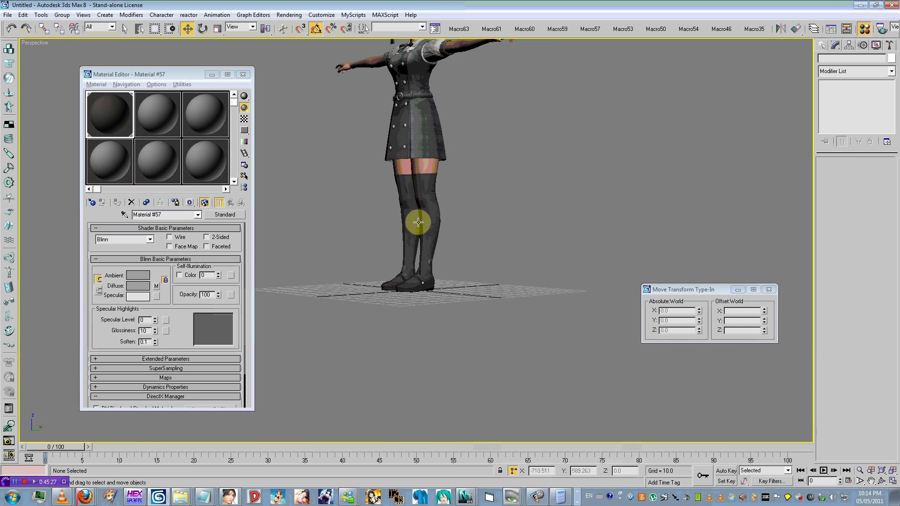
{"action": "scroll", "coordinate": [418, 221], "scroll_direction": "up", "scroll_amount": 1}
{"action": "middle_click_drag", "start_coordinate": [417, 222], "coordinate": [483, 277]}
{"action": "middle_click_drag", "start_coordinate": [483, 277], "coordinate": [628, 257]}
{"action": "scroll", "coordinate": [419, 352], "scroll_direction": "up", "scroll_amount": 2}
{"action": "scroll", "coordinate": [433, 393], "scroll_direction": "up", "scroll_amount": 3}
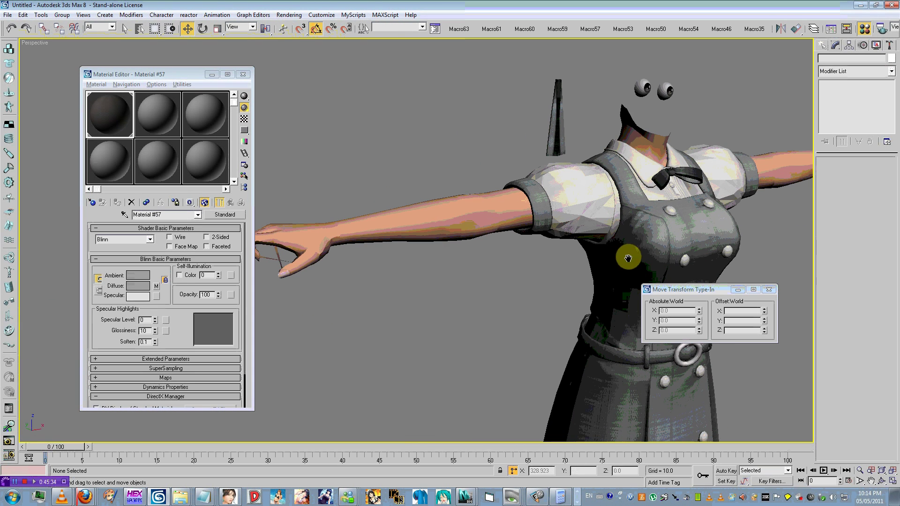
{"action": "left_click", "coordinate": [338, 226]}
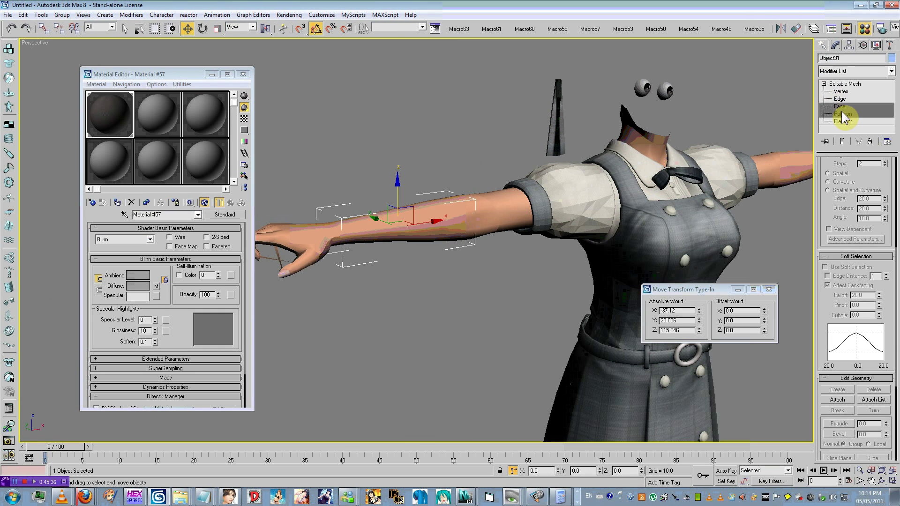
{"action": "left_click", "coordinate": [842, 114]}
{"action": "middle_click_drag", "start_coordinate": [519, 198], "coordinate": [440, 268], "text": "alt"}
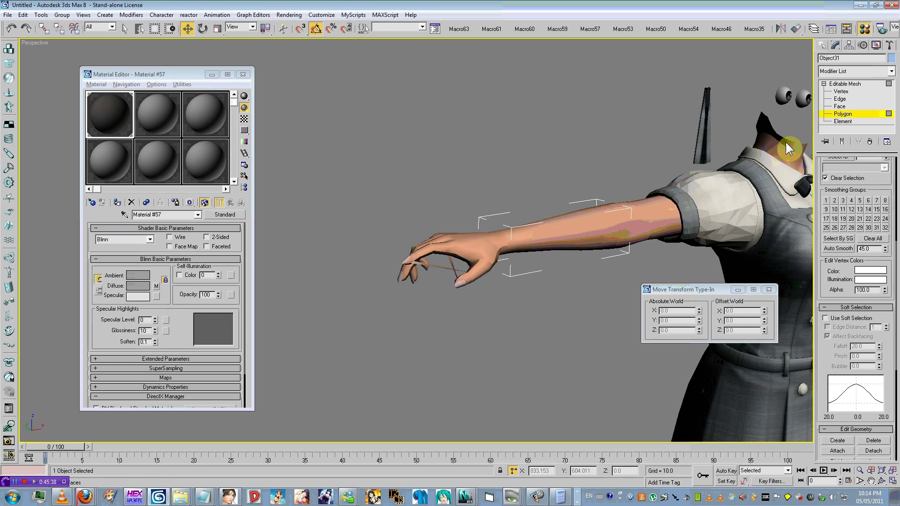
{"action": "left_click", "coordinate": [844, 115]}
{"action": "left_click", "coordinate": [446, 209]}
Delete the stray polygons stretched between the fingers and thumb of the hand mesh.
{"action": "left_click", "coordinate": [453, 239]}
{"action": "left_click", "coordinate": [828, 85]}
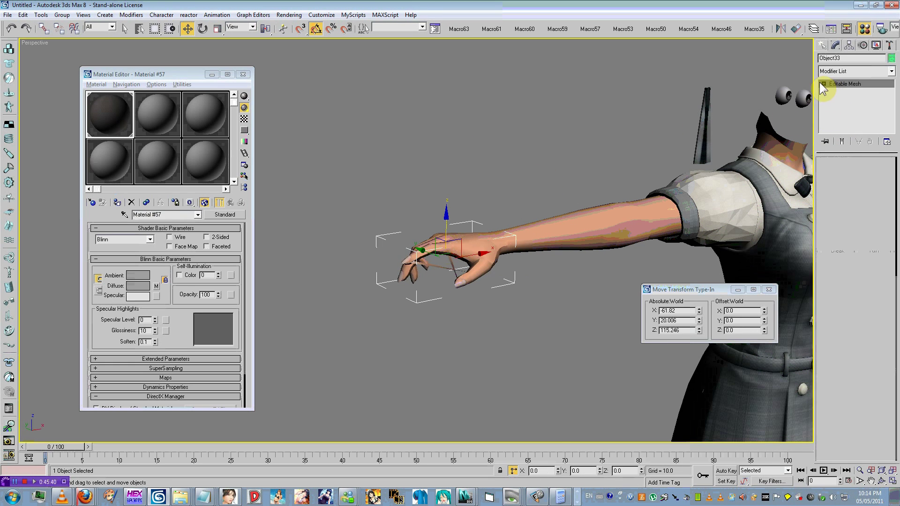
{"action": "left_click", "coordinate": [823, 83]}
{"action": "left_click", "coordinate": [842, 113]}
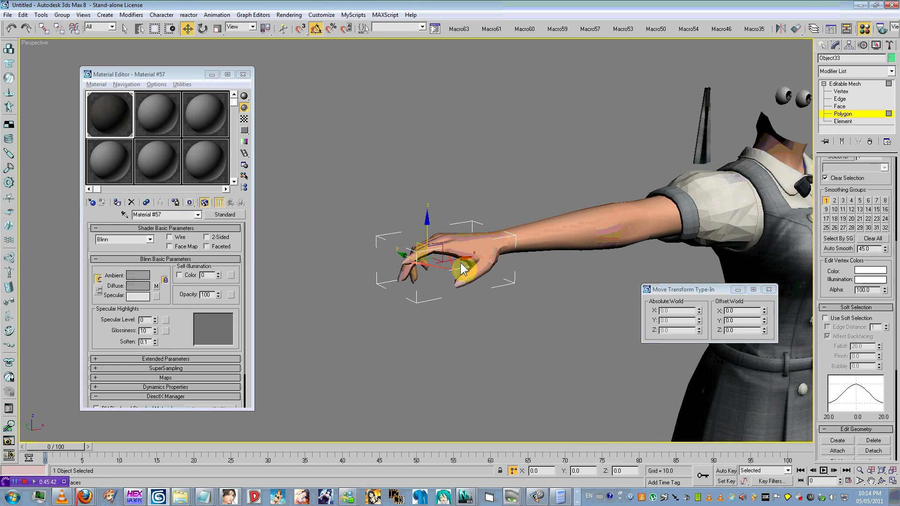
{"action": "left_click", "coordinate": [499, 242]}
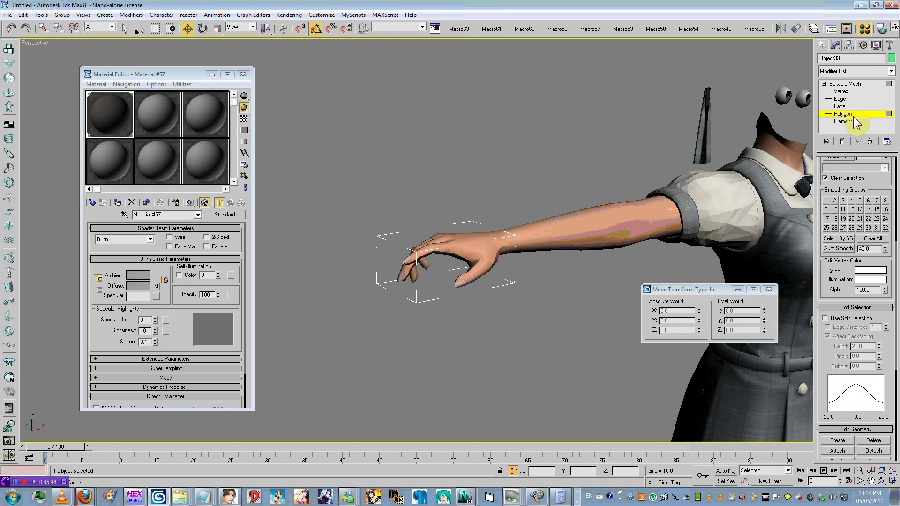
{"action": "left_click", "coordinate": [855, 113]}
{"action": "key", "text": "z"}
{"action": "scroll", "coordinate": [581, 292], "scroll_direction": "down", "scroll_amount": 4}
{"action": "middle_click_drag", "start_coordinate": [582, 292], "coordinate": [443, 297]}
{"action": "scroll", "coordinate": [495, 269], "scroll_direction": "down", "scroll_amount": 1}
{"action": "left_click", "coordinate": [445, 298]}
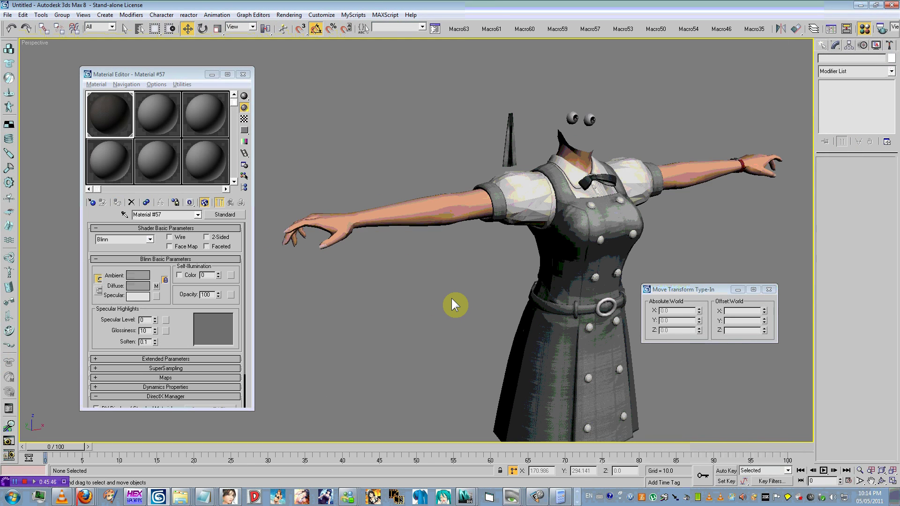
Pick up the dark stocking's material and assign it to the orange patch at the top of the other stocking.
{"action": "scroll", "coordinate": [451, 298], "scroll_direction": "down", "scroll_amount": 3}
{"action": "scroll", "coordinate": [445, 286], "scroll_direction": "up", "scroll_amount": 8}
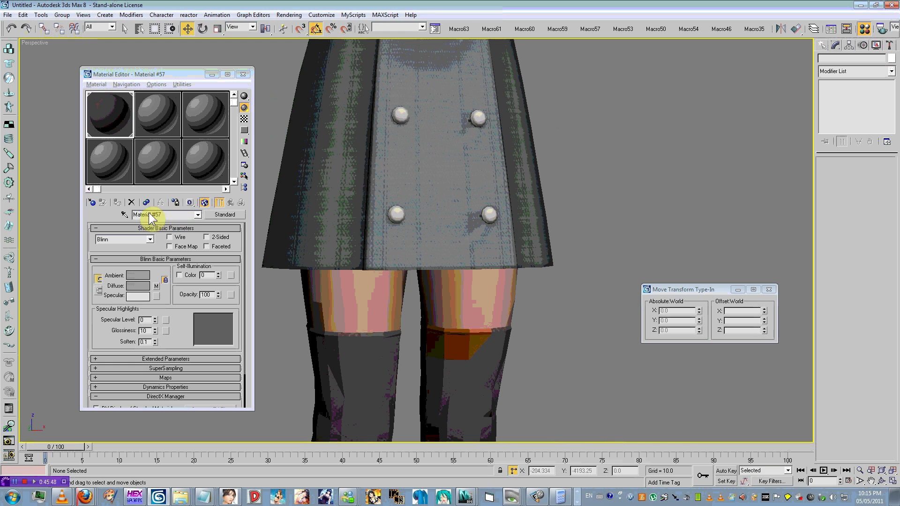
{"action": "left_click", "coordinate": [125, 215]}
{"action": "left_click", "coordinate": [334, 344]}
{"action": "left_click_drag", "start_coordinate": [230, 214], "coordinate": [282, 244]}
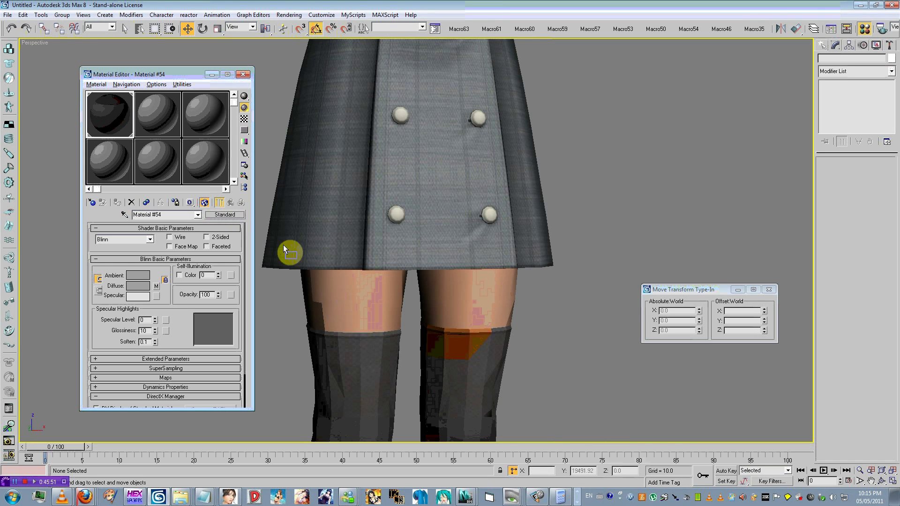
{"action": "left_click_drag", "start_coordinate": [451, 346], "coordinate": [453, 346]}
Review the stockings and the rest of the outfit up to the neck.
{"action": "middle_click_drag", "start_coordinate": [433, 426], "coordinate": [476, 253]}
{"action": "scroll", "coordinate": [457, 251], "scroll_direction": "up", "scroll_amount": 2}
{"action": "scroll", "coordinate": [472, 249], "scroll_direction": "down", "scroll_amount": 4}
{"action": "scroll", "coordinate": [476, 253], "scroll_direction": "down", "scroll_amount": 3}
{"action": "mouse_move", "coordinate": [476, 253]}
{"action": "middle_mouse_down", "text": "alt"}
{"action": "mouse_move", "coordinate": [435, 259]}
{"action": "mouse_move", "coordinate": [461, 262]}
{"action": "middle_mouse_up", "text": "alt"}
{"action": "middle_click_drag", "start_coordinate": [461, 261], "coordinate": [456, 406]}
{"action": "scroll", "coordinate": [456, 406], "scroll_direction": "up", "scroll_amount": 5}
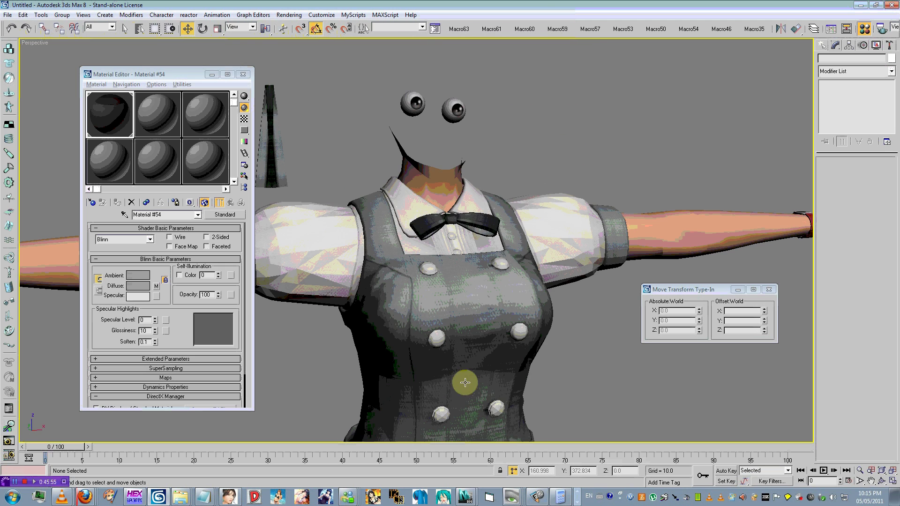
Try to save the scene as hak05.max in the folder N:\_3DMODELS\Ripped\DOAMODELS\DOA4\hak05.
{"action": "key", "text": "ctrl+s"}
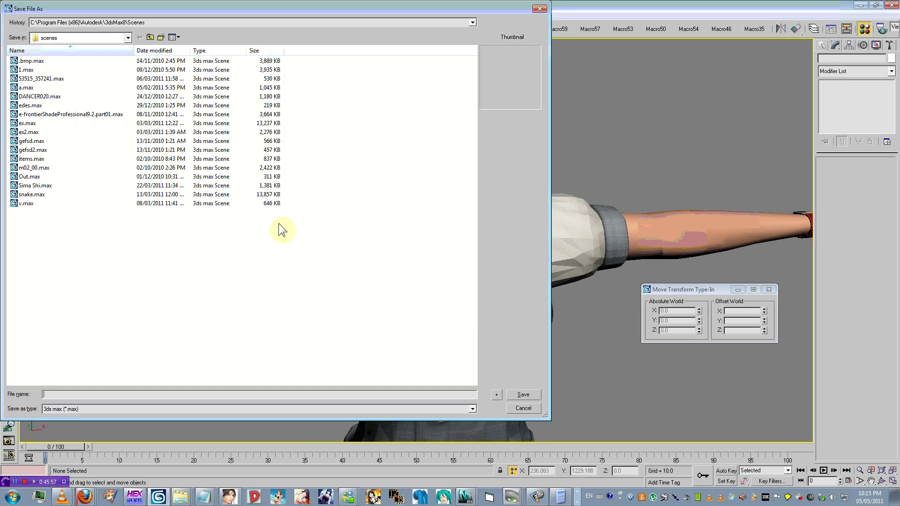
{"action": "key", "text": "alt+Tab"}
{"action": "left_click", "coordinate": [405, 14]}
{"action": "key", "text": "alt+Tab"}
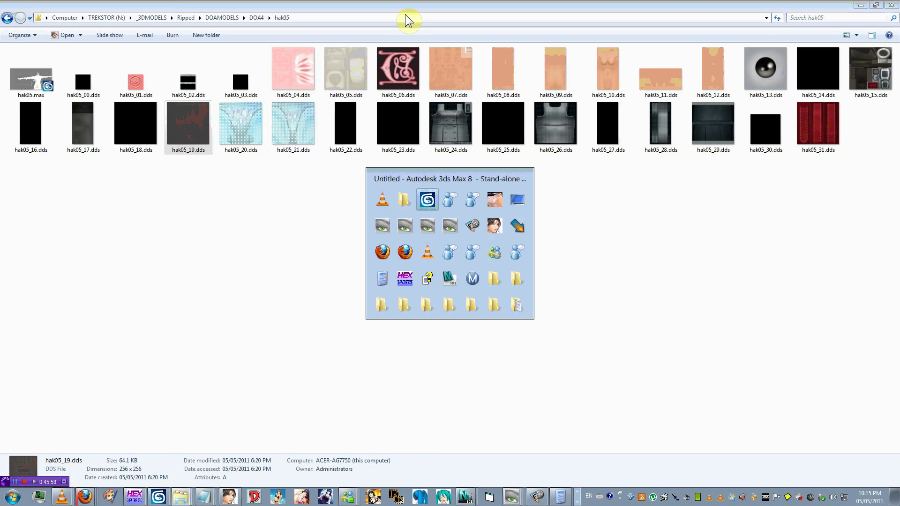
{"action": "type", "text": "N:\\_3DMODELS\\Ripped\\DOAMODELS\\DOA4\\hak05"}
{"action": "key", "text": "Return"}
{"action": "left_click", "coordinate": [174, 393]}
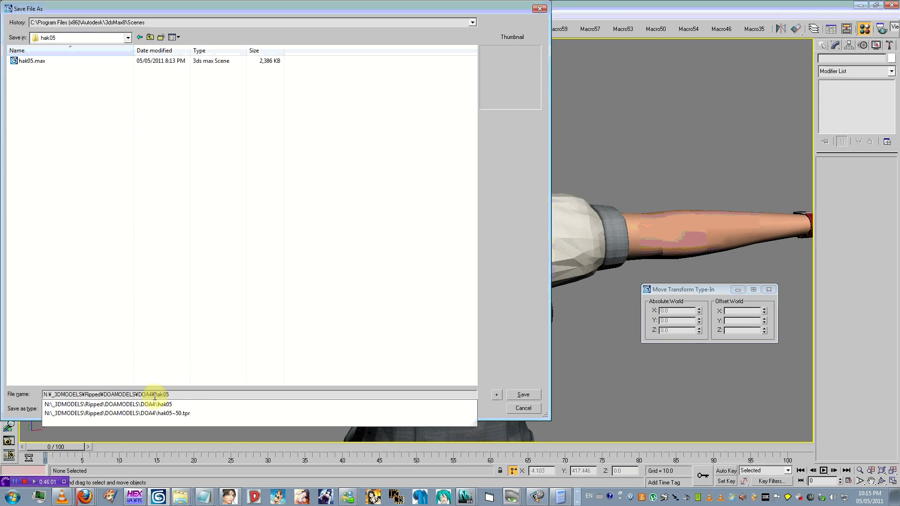
{"action": "left_click_drag", "start_coordinate": [154, 396], "coordinate": [5, 395]}
{"action": "key", "text": "BackSpace"}
{"action": "key", "text": "Return"}
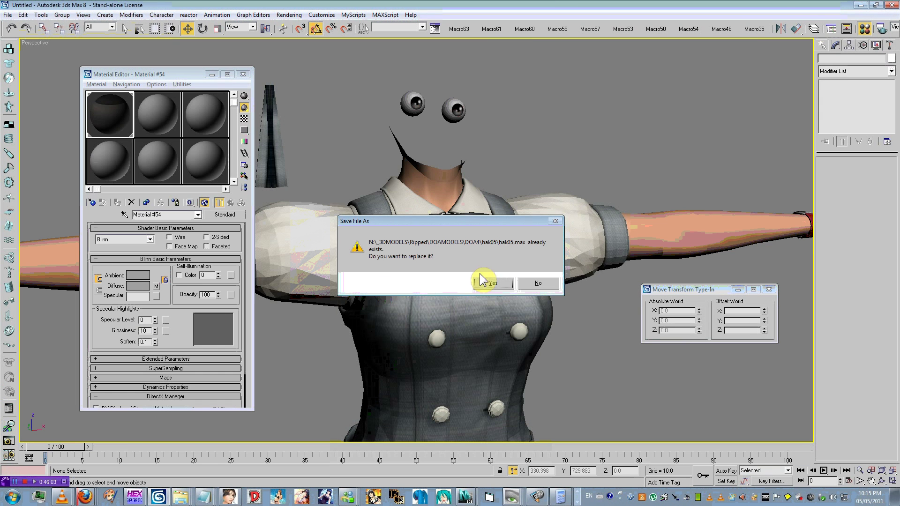
Duplicate the existing hak05.max as a backup copy in the folder, and save the scene over the original hak05.max.
{"action": "left_click", "coordinate": [527, 281]}
{"action": "right_click_drag", "start_coordinate": [33, 63], "coordinate": [47, 68]}
{"action": "left_click", "coordinate": [62, 84]}
{"action": "double_click", "coordinate": [21, 60]}
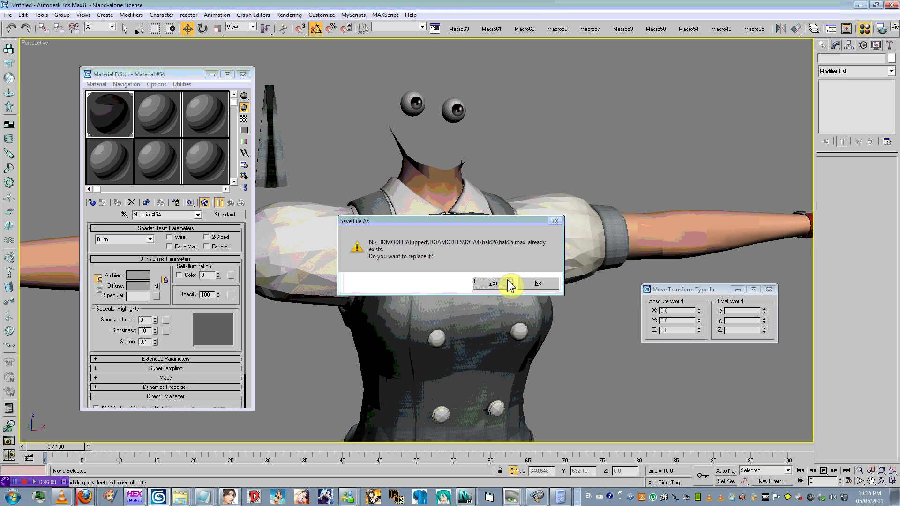
{"action": "left_click", "coordinate": [505, 283]}
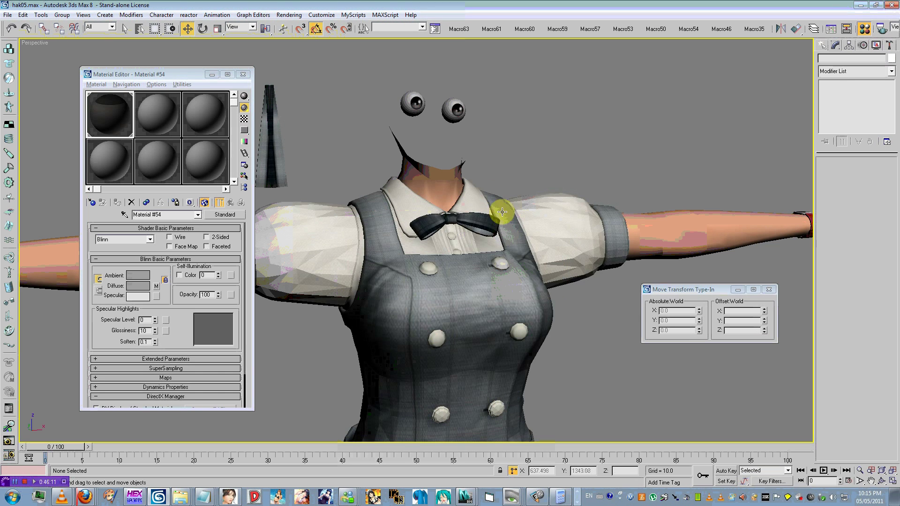
Copy hakAA.tpr from the hakAA folder into the hak05 folder in Windows Explorer.
{"action": "key", "text": "alt+Tab"}
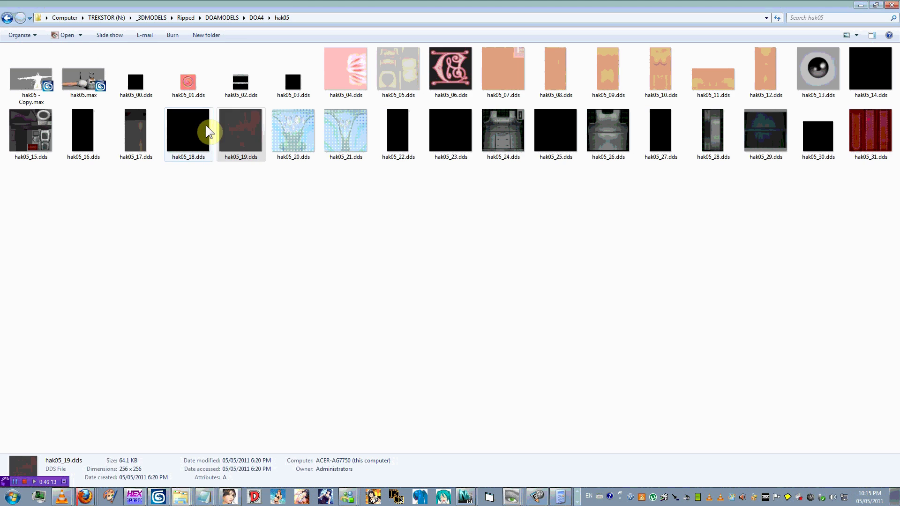
{"action": "left_click", "coordinate": [356, 19]}
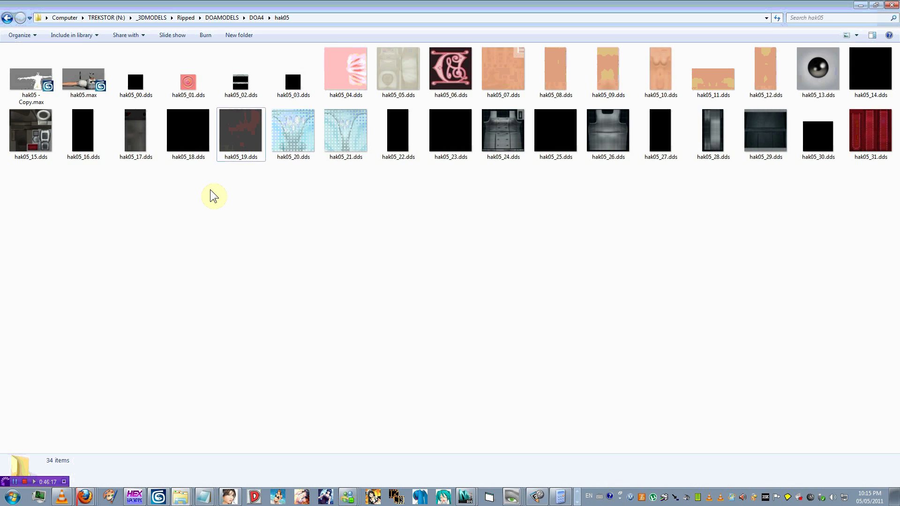
{"action": "key", "text": "alt+Tab"}
{"action": "key", "text": "alt+Tab"}
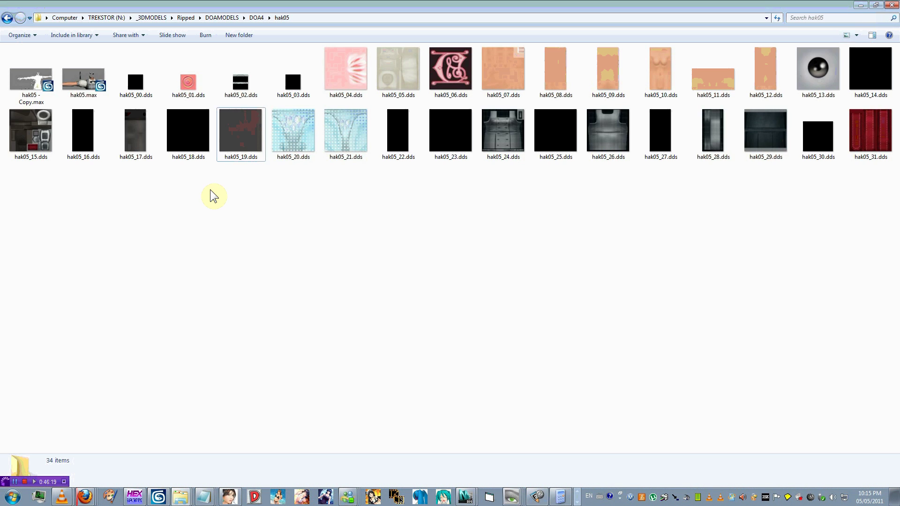
{"action": "key", "text": "BackSpace"}
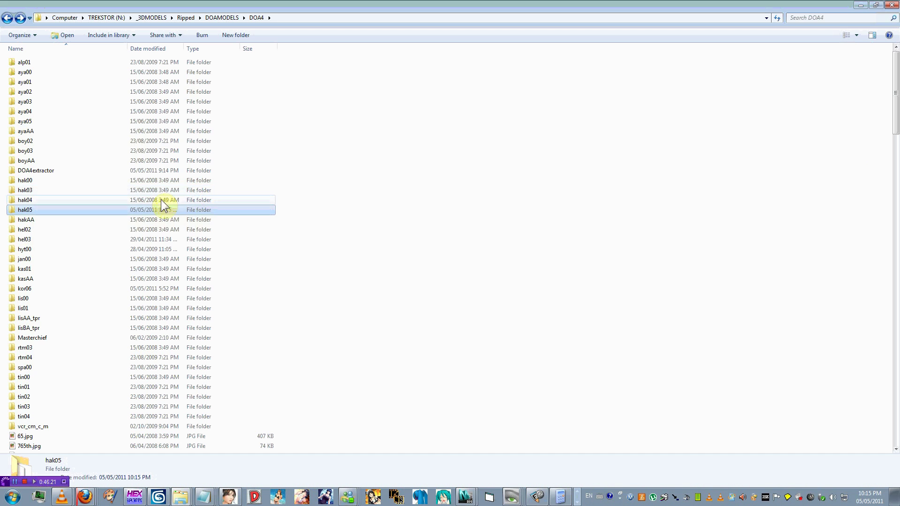
{"action": "double_click", "coordinate": [39, 222]}
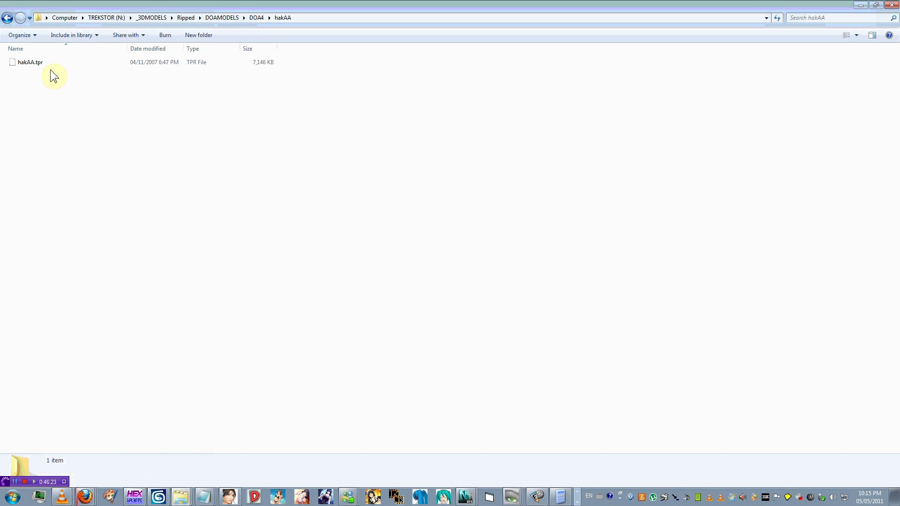
{"action": "left_click", "coordinate": [50, 72]}
{"action": "key", "text": "BackSpace"}
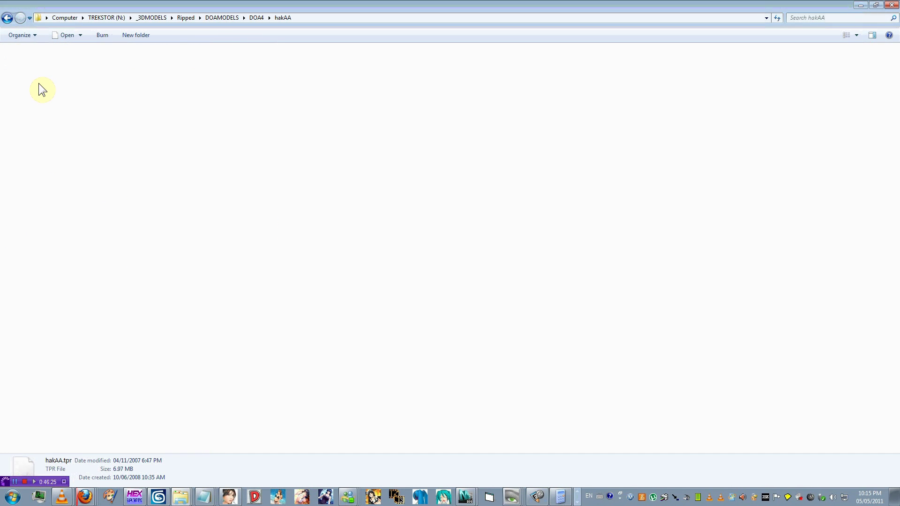
{"action": "double_click", "coordinate": [38, 210]}
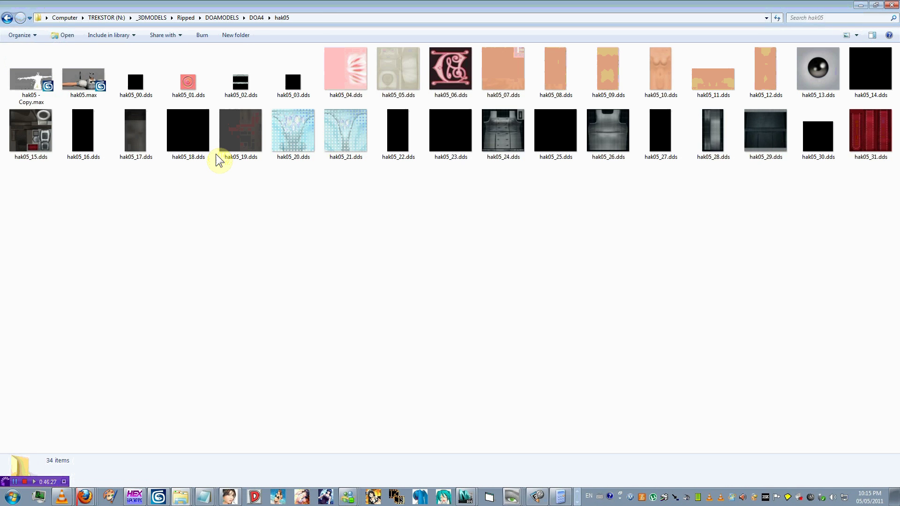
{"action": "key", "text": "ctrl+v"}
Bring up the running TPR mesh browser and close it.
{"action": "left_click", "coordinate": [314, 17]}
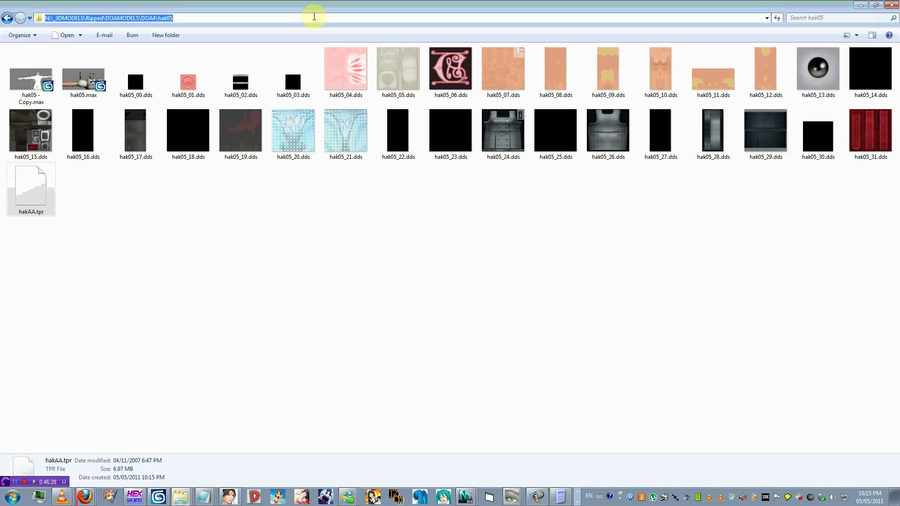
{"action": "left_click", "coordinate": [534, 271]}
{"action": "left_click", "coordinate": [576, 503]}
{"action": "left_click", "coordinate": [141, 496]}
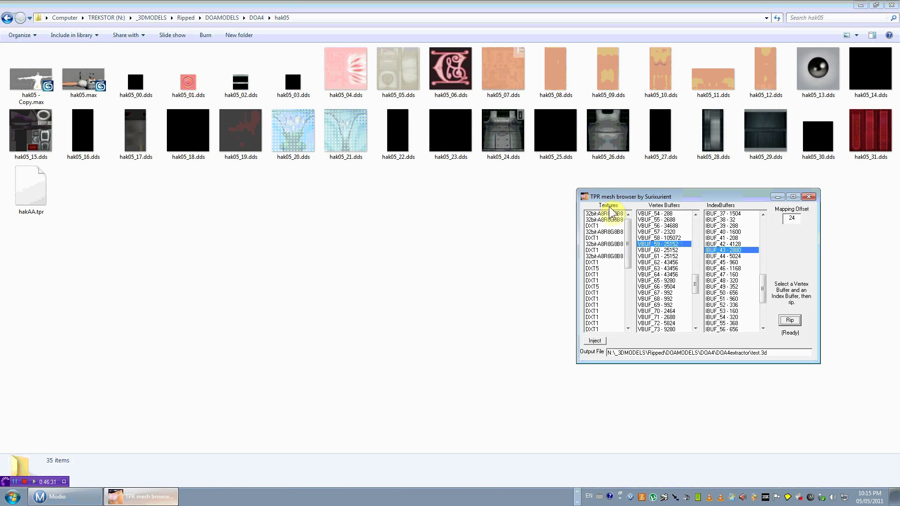
{"action": "left_click", "coordinate": [808, 197]}
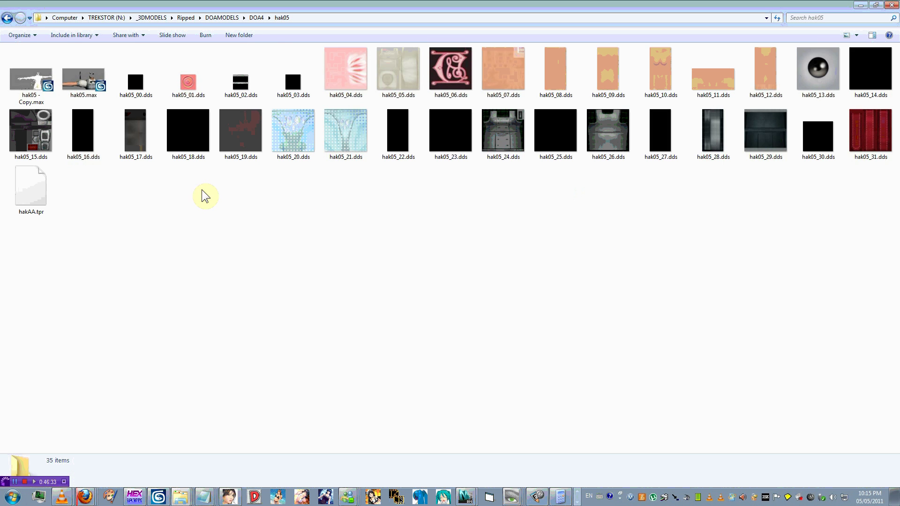
Launch TPRxtract.exe from the DOA4extractor folder, and return to the hak05 folder in Windows Explorer.
{"action": "key", "text": "BackSpace"}
{"action": "double_click", "coordinate": [55, 173]}
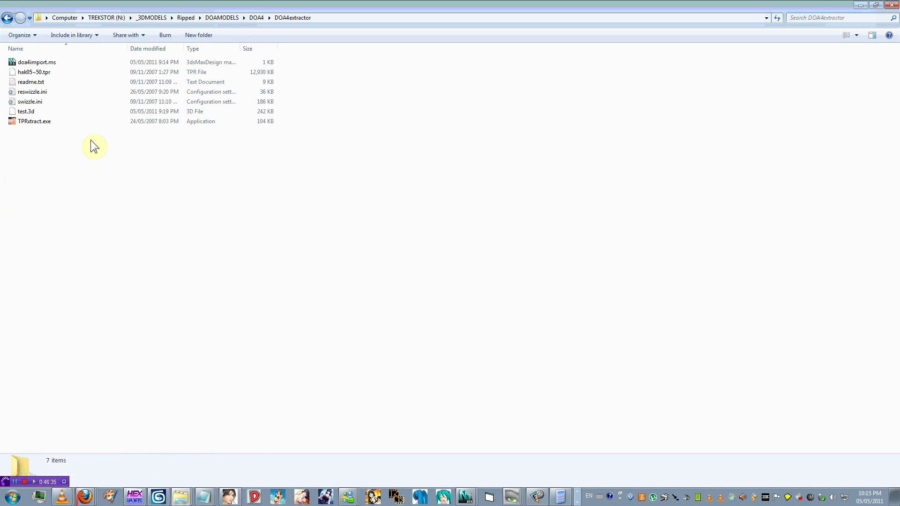
{"action": "key", "text": "BackSpace"}
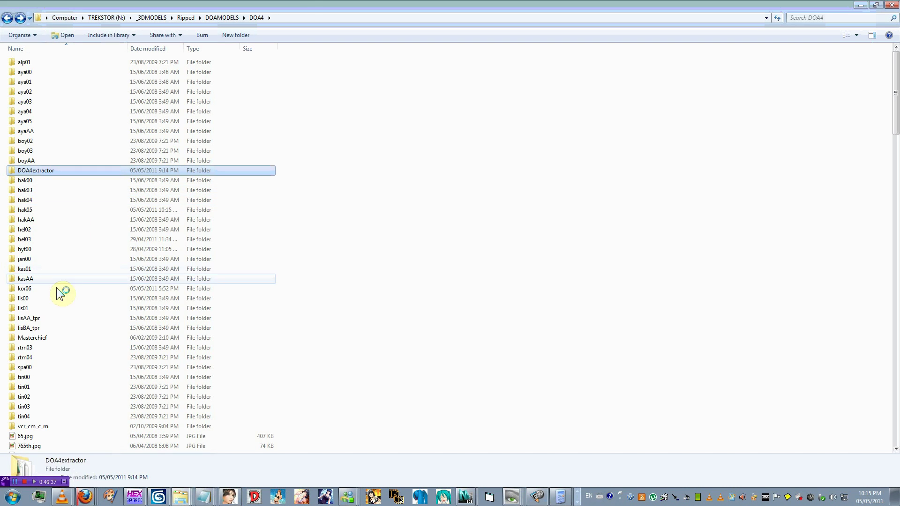
{"action": "left_click", "coordinate": [40, 210]}
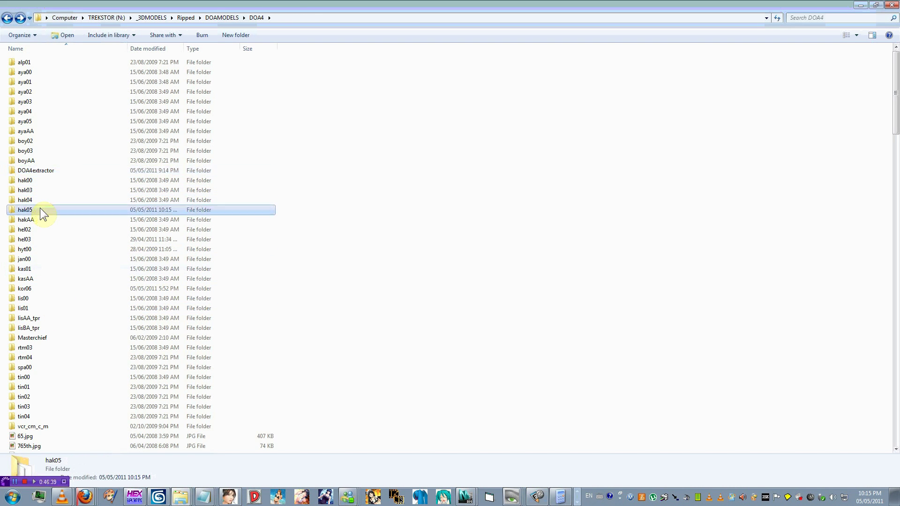
{"action": "double_click", "coordinate": [40, 209]}
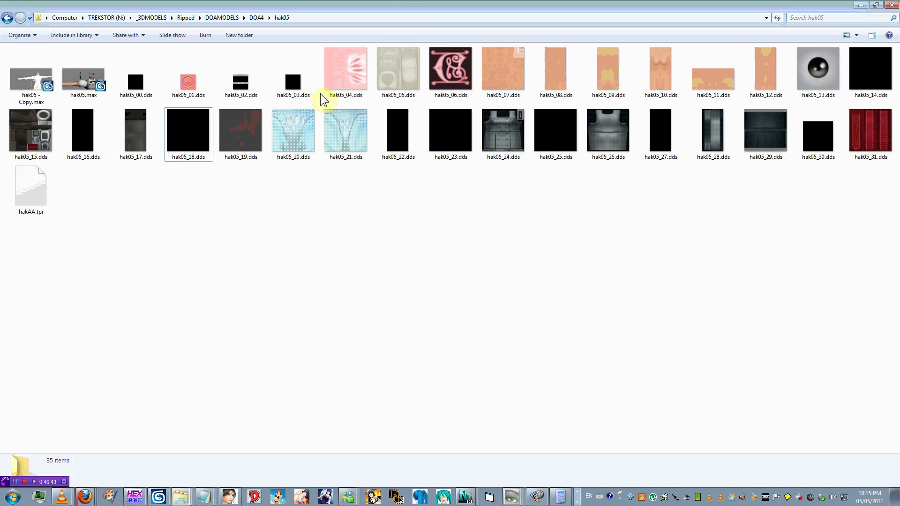
Open the hak05 folder's hakAA.tpr in the TPR mesh browser, and rip vertex buffer VBUF_0 with index buffer IBUF_0.
{"action": "key", "text": "alt+Tab"}
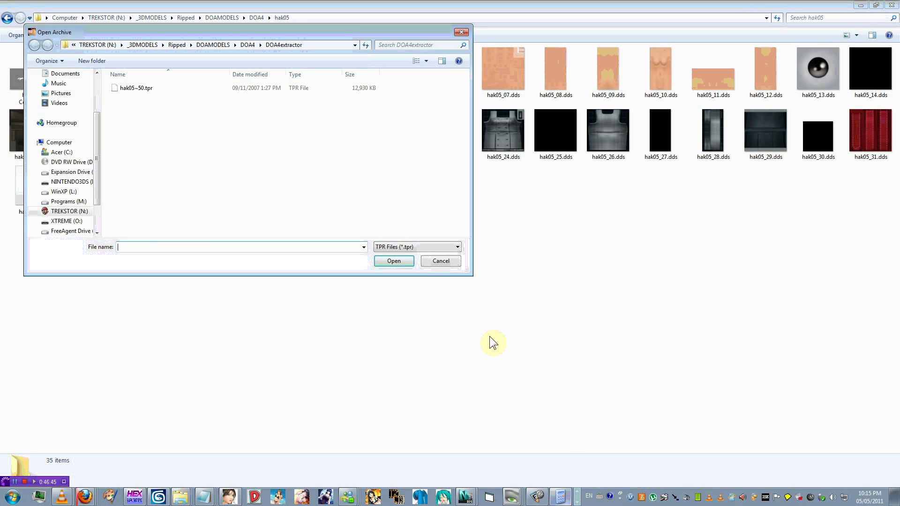
{"action": "key", "text": "ctrl+v"}
{"action": "key", "text": "Return"}
{"action": "right_click_drag", "start_coordinate": [141, 108], "coordinate": [152, 109]}
{"action": "left_click", "coordinate": [173, 126]}
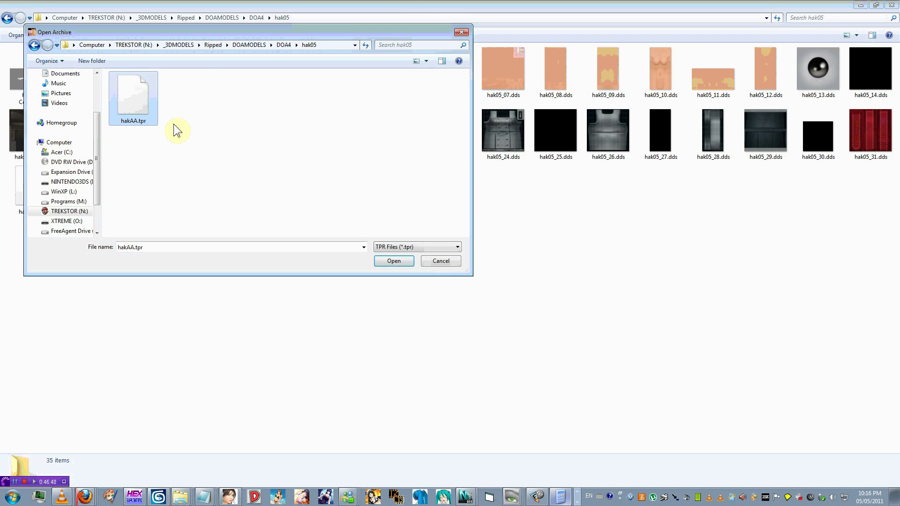
{"action": "key", "text": "Escape"}
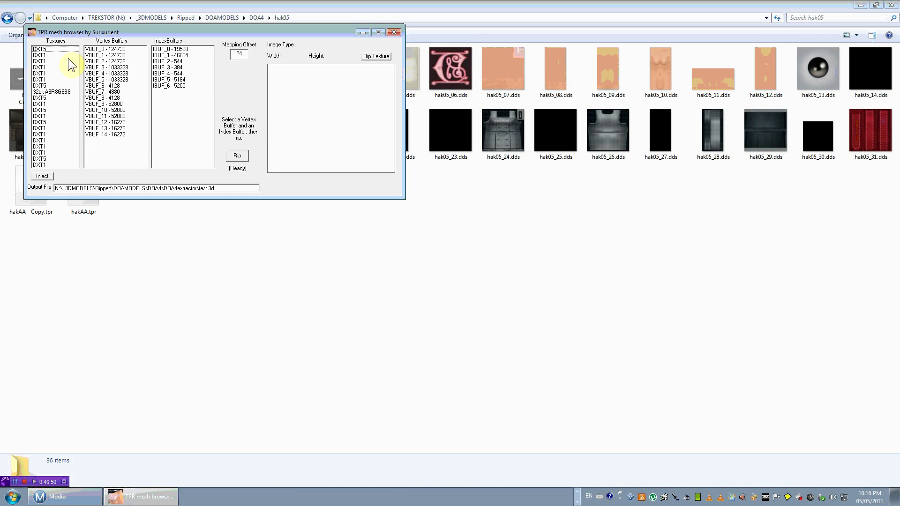
{"action": "left_click", "coordinate": [52, 49]}
{"action": "left_click", "coordinate": [169, 49]}
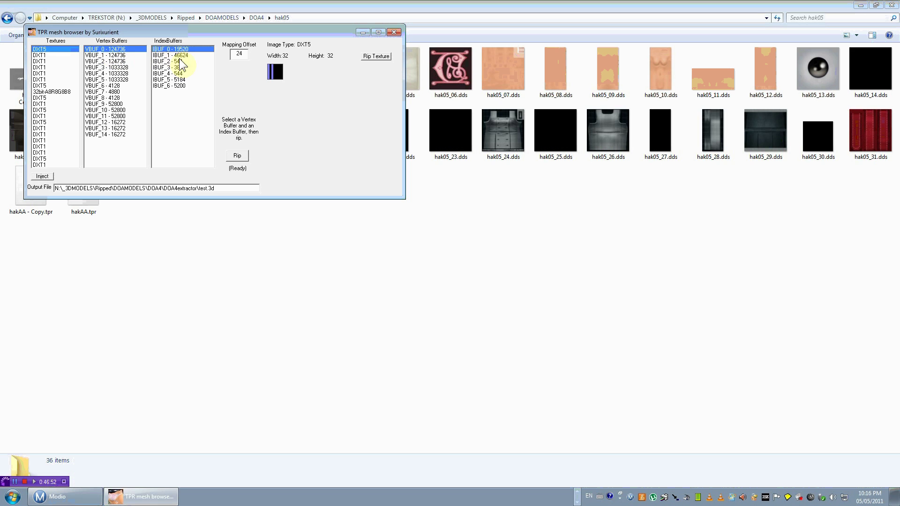
Switch to 3ds Max, hide the whole character as Group01, and import the ripped head mesh.
{"action": "key", "text": "alt+Tab"}
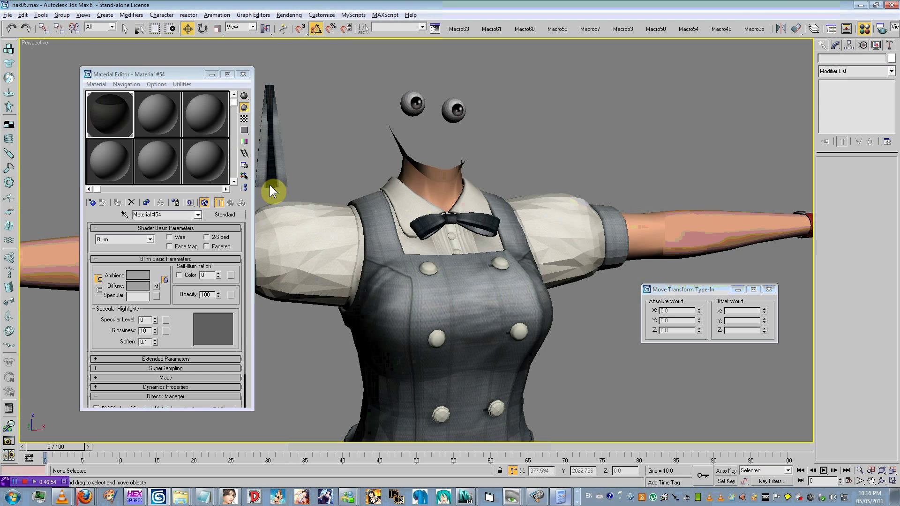
{"action": "key", "text": "ctrl+a"}
{"action": "left_click", "coordinate": [73, 29]}
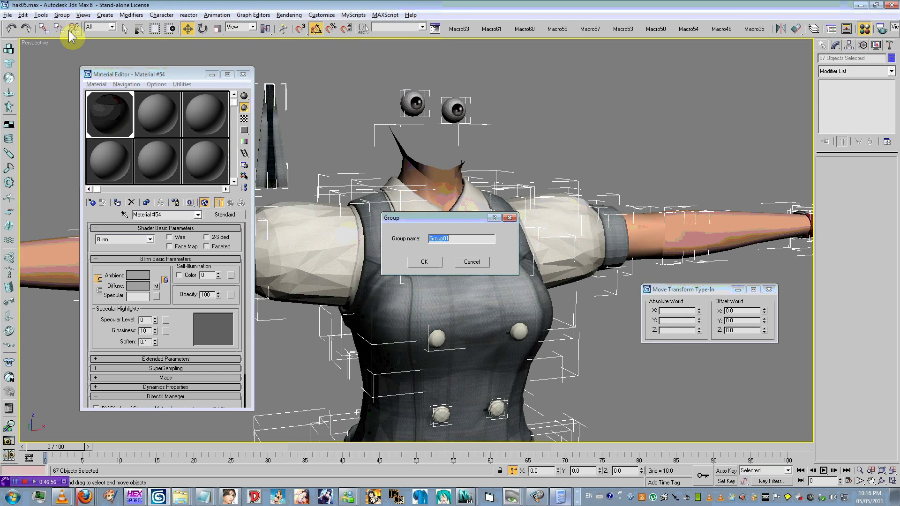
{"action": "key", "text": "Return"}
{"action": "left_click", "coordinate": [435, 29]}
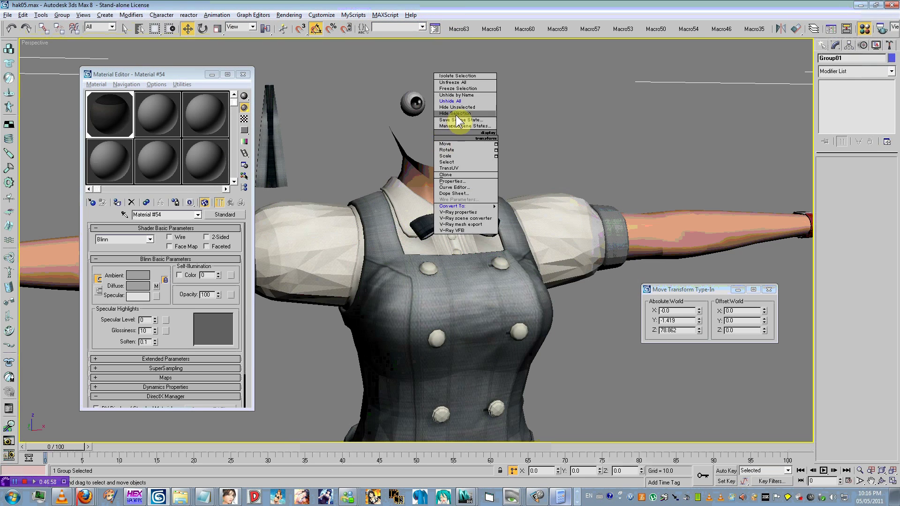
{"action": "left_click", "coordinate": [458, 121]}
{"action": "scroll", "coordinate": [435, 140], "scroll_direction": "down", "scroll_amount": 5}
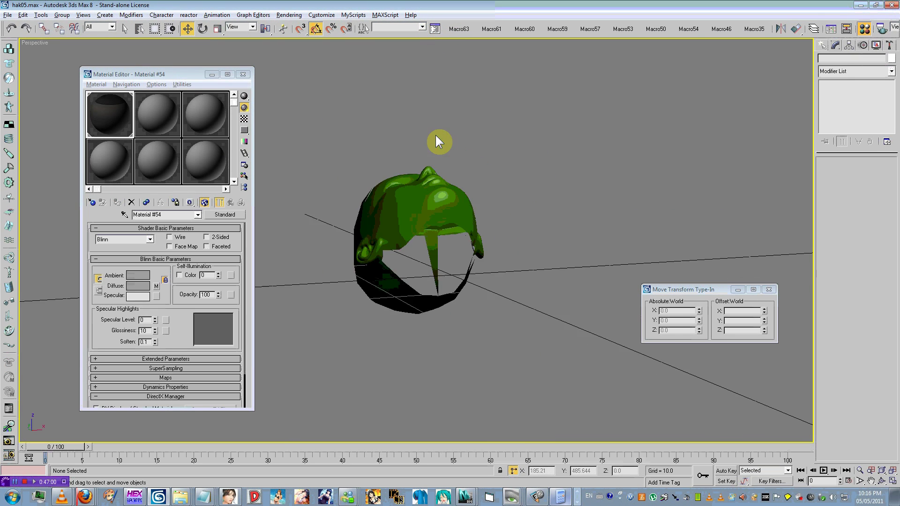
{"action": "middle_click_drag", "start_coordinate": [437, 141], "coordinate": [400, 180], "text": "alt"}
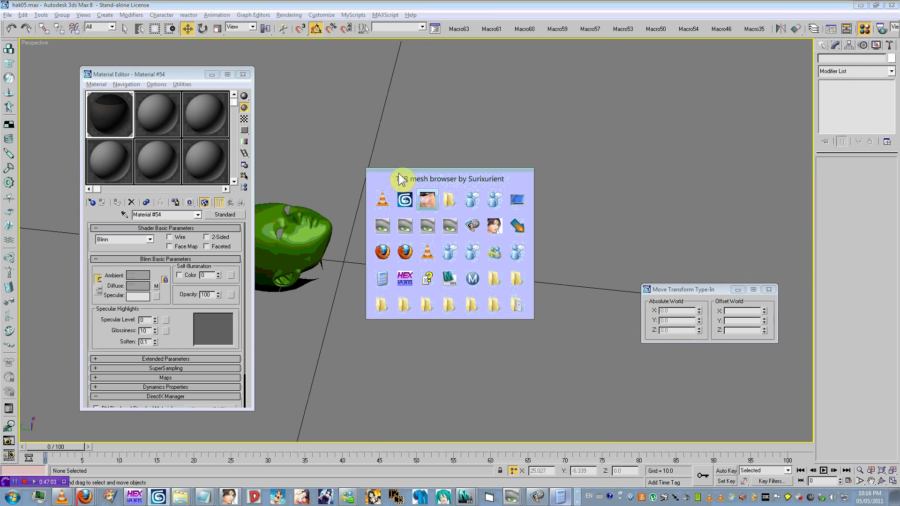
Rip VBUF_1 with IBUF_0 in the TPR mesh browser, and import the mesh into 3ds Max for viewing in wireframe.
{"action": "left_click", "coordinate": [440, 201]}
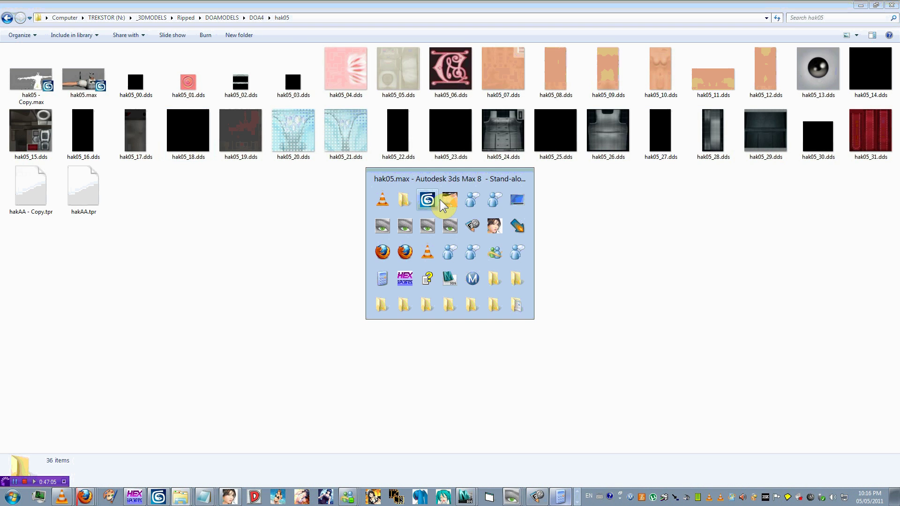
{"action": "left_click", "coordinate": [440, 201]}
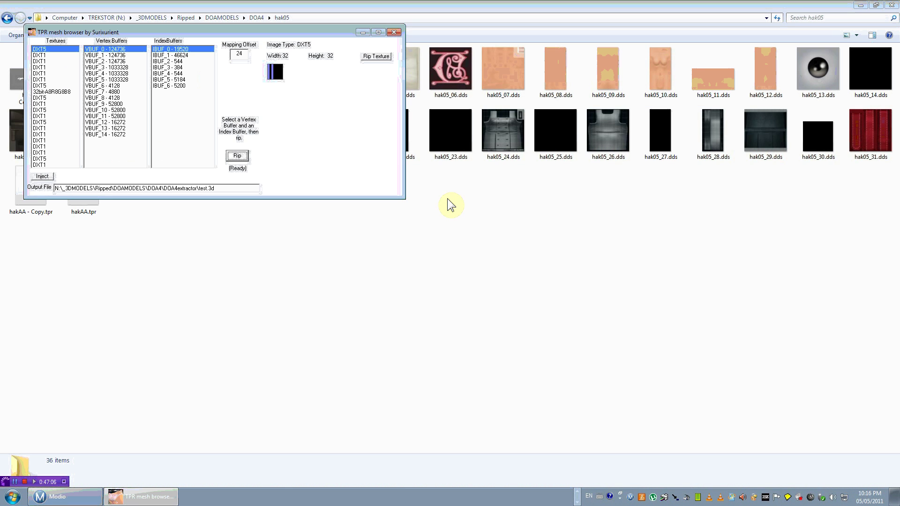
{"action": "left_click", "coordinate": [125, 55]}
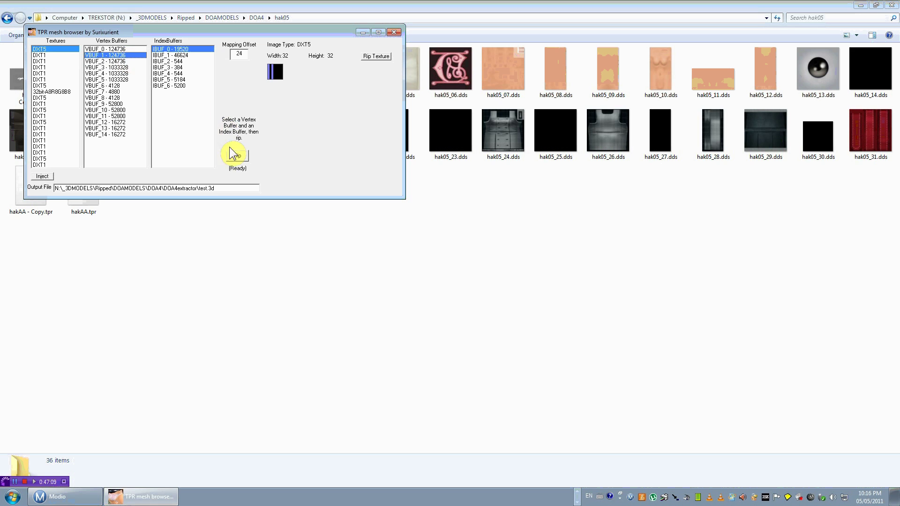
{"action": "key", "text": "alt+Tab"}
{"action": "key", "text": "alt+Tab"}
{"action": "key", "text": "alt+Tab"}
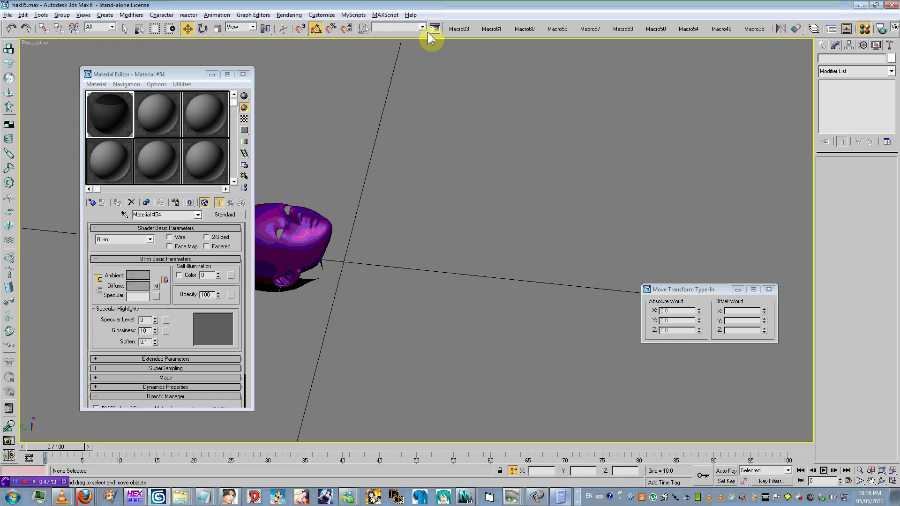
{"action": "middle_click_drag", "start_coordinate": [349, 145], "coordinate": [436, 149]}
{"action": "scroll", "coordinate": [430, 187], "scroll_direction": "up", "scroll_amount": 3}
{"action": "key", "text": "F3"}
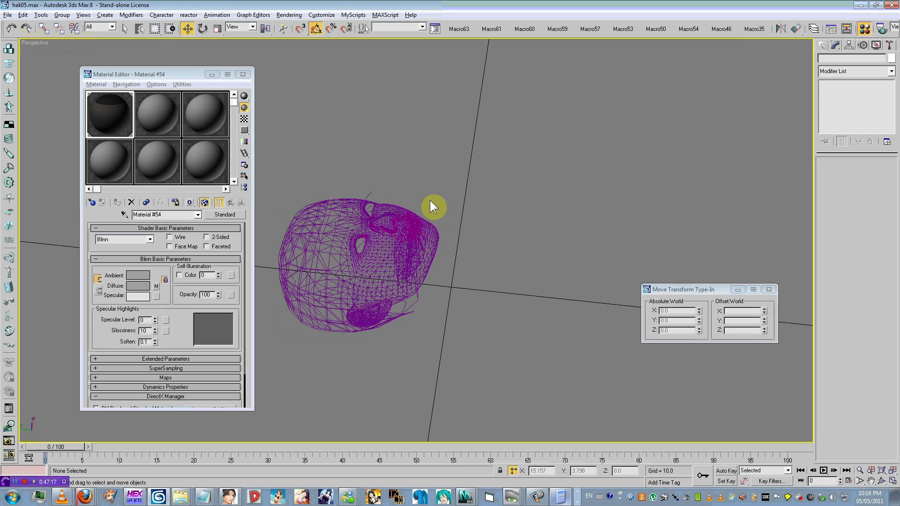
Delete all imported head meshes from the scene and import the last ripped head mesh again.
{"action": "key", "text": "ctrl+a"}
{"action": "key", "text": "Delete"}
{"action": "left_click", "coordinate": [435, 33]}
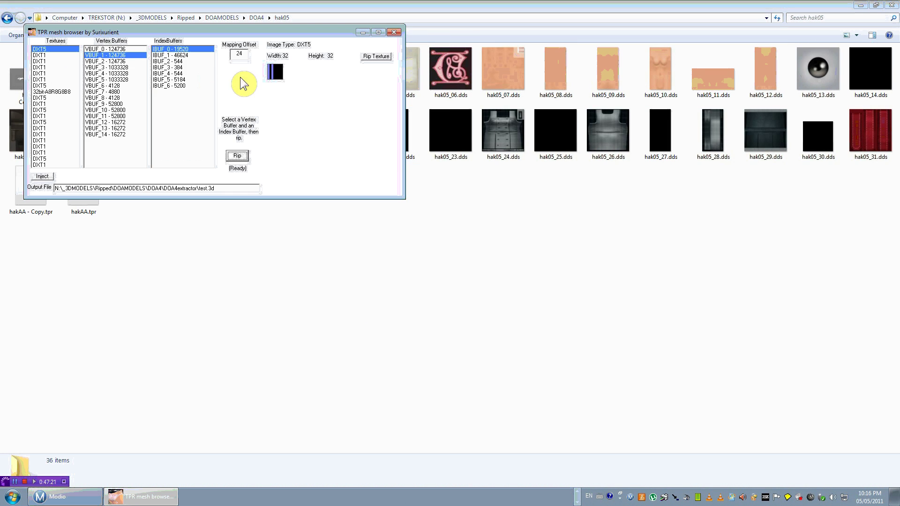
Rip VBUF_3 with IBUF_1 in the TPR mesh browser, and import the hair mesh into 3ds Max.
{"action": "left_click", "coordinate": [120, 67]}
{"action": "left_click", "coordinate": [180, 54]}
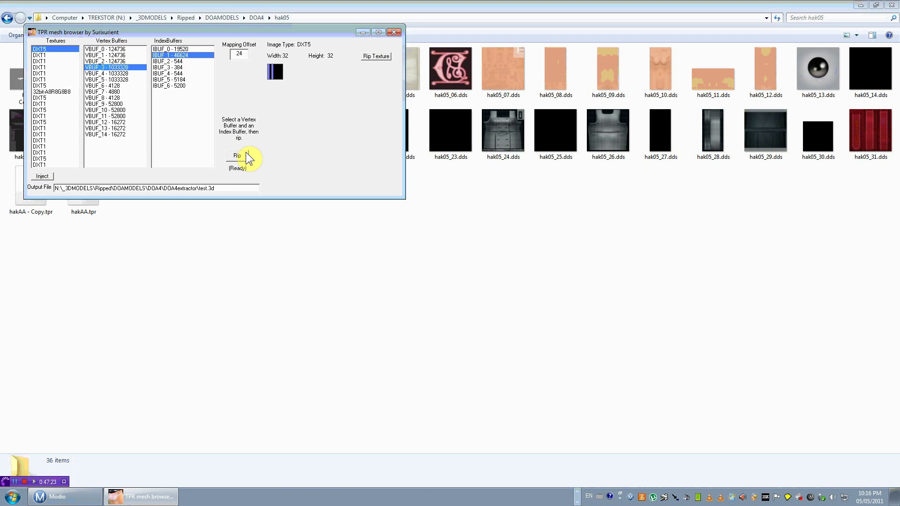
{"action": "key", "text": "alt+Tab"}
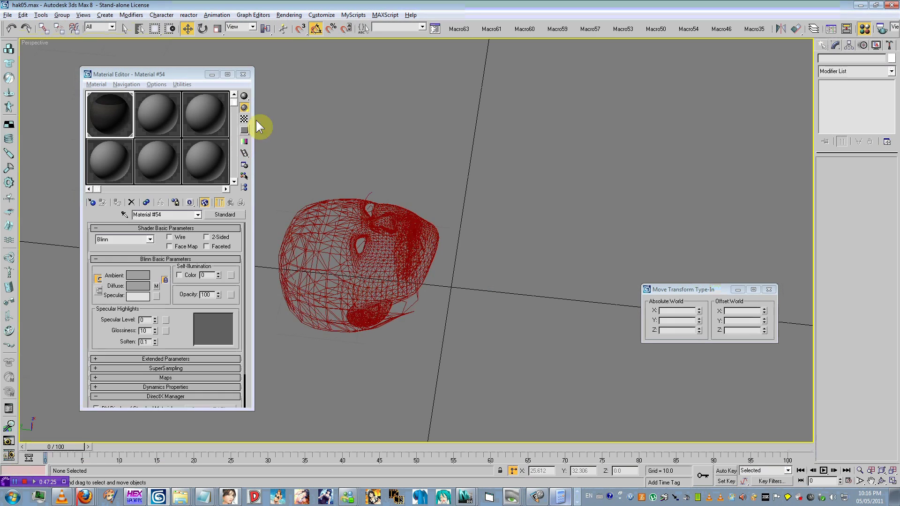
{"action": "left_click", "coordinate": [432, 26]}
Rip VBUF_6 with IBUF_2 in the TPR mesh browser, and import the small spherical mesh into 3ds Max.
{"action": "key", "text": "alt+Tab"}
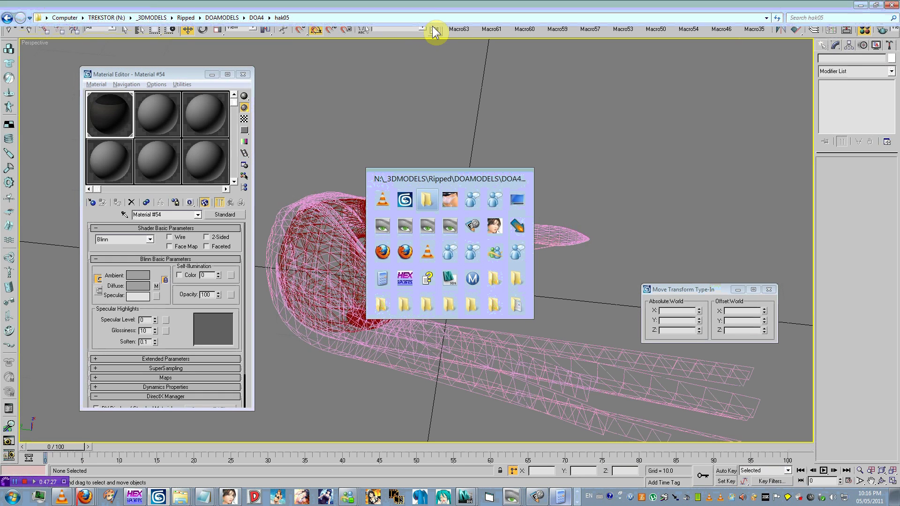
{"action": "key", "text": "alt+Tab"}
{"action": "key", "text": "alt+Tab"}
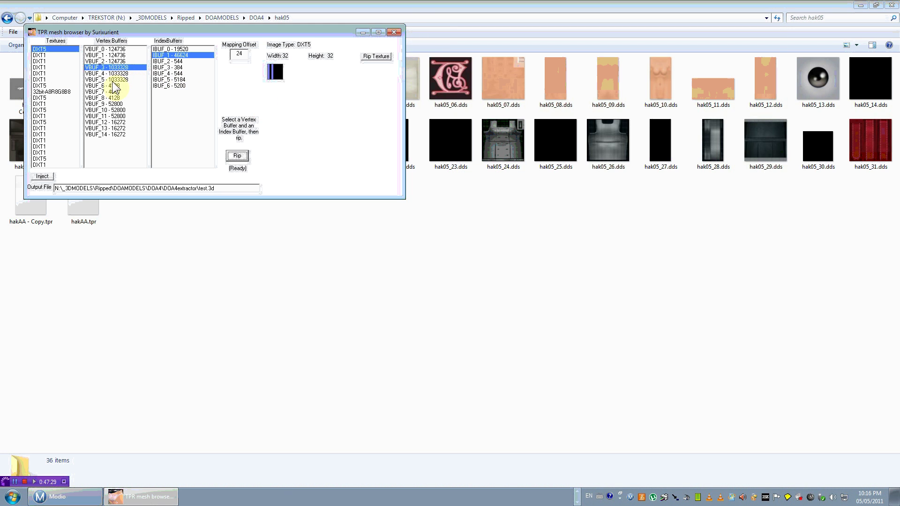
{"action": "left_click", "coordinate": [109, 85]}
{"action": "left_click", "coordinate": [169, 60]}
{"action": "left_click", "coordinate": [237, 156]}
{"action": "key", "text": "alt+Tab"}
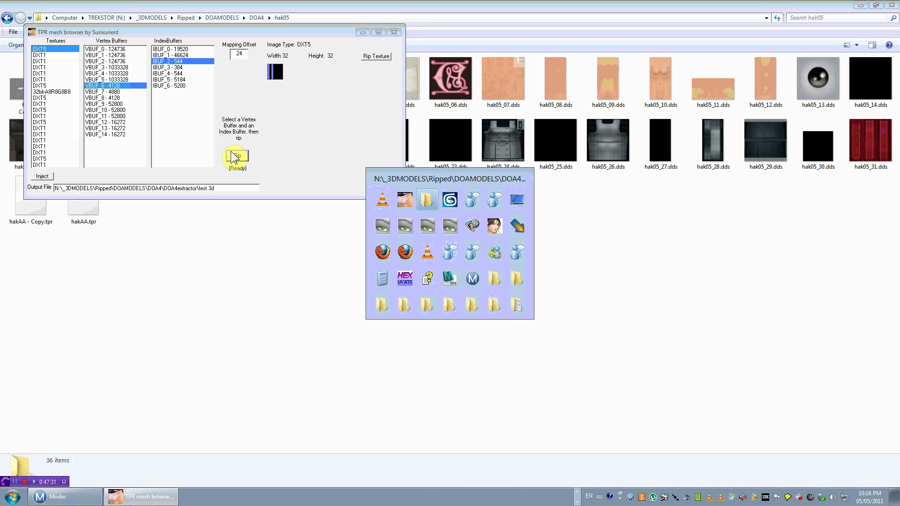
{"action": "key", "text": "alt+Tab"}
{"action": "key", "text": "alt+Tab"}
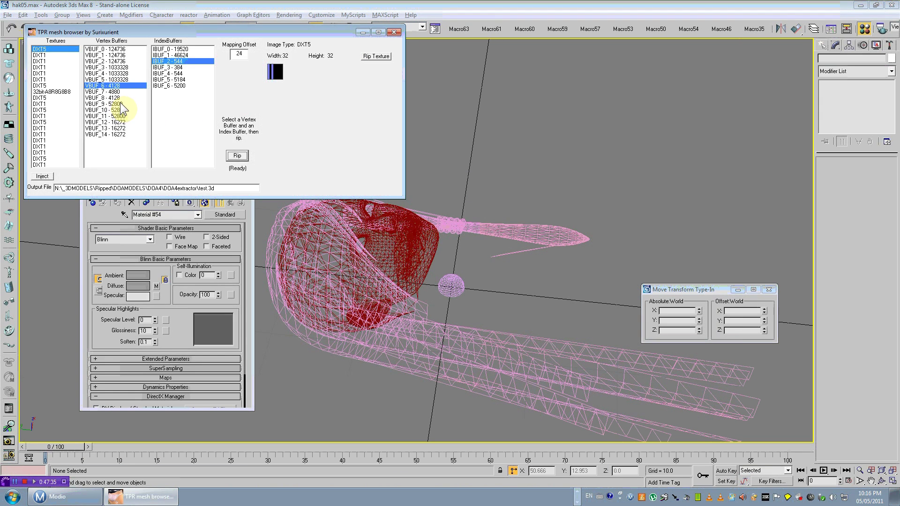
Rip VBUF_7 with IBUF_3 in the TPR mesh browser, and import the mesh into the scene.
{"action": "left_click", "coordinate": [117, 92]}
{"action": "left_click", "coordinate": [175, 67]}
{"action": "left_click", "coordinate": [237, 156]}
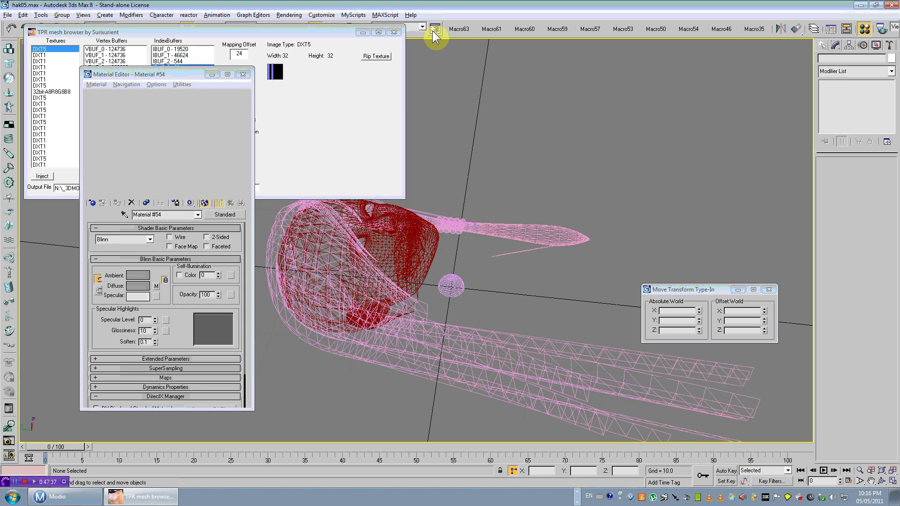
Rip VBUF_8 with IBUF_4 in the TPR mesh browser, and import the second spherical mesh into the scene.
{"action": "left_click", "coordinate": [114, 98]}
{"action": "left_click", "coordinate": [174, 73]}
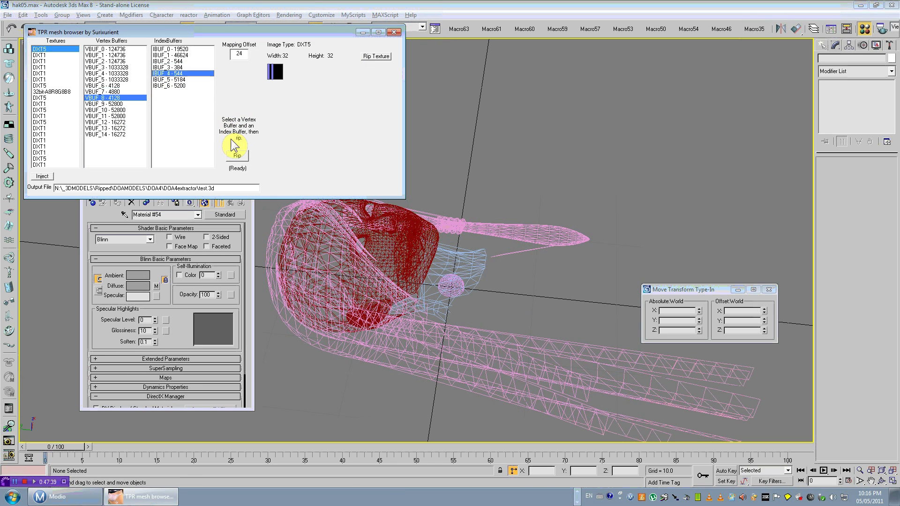
{"action": "left_click", "coordinate": [435, 30]}
{"action": "left_click", "coordinate": [243, 112]}
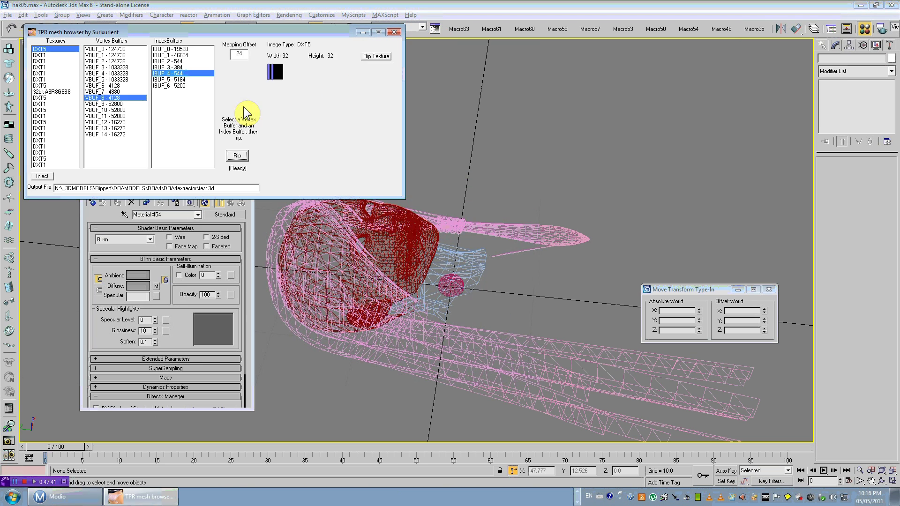
Rip VBUF_9 with IBUF_5 in the TPR mesh browser, and import the mesh surrounding the head and hair.
{"action": "left_click", "coordinate": [123, 104]}
{"action": "left_click", "coordinate": [180, 79]}
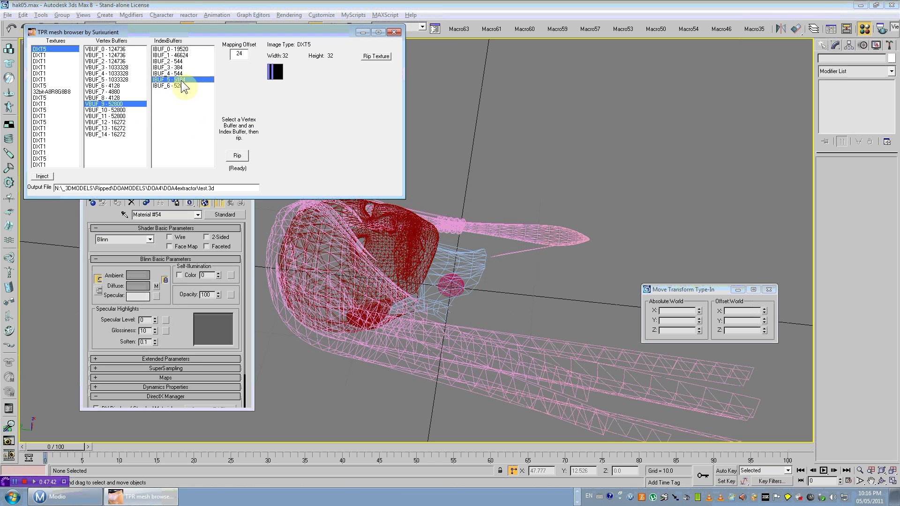
{"action": "left_click", "coordinate": [237, 158]}
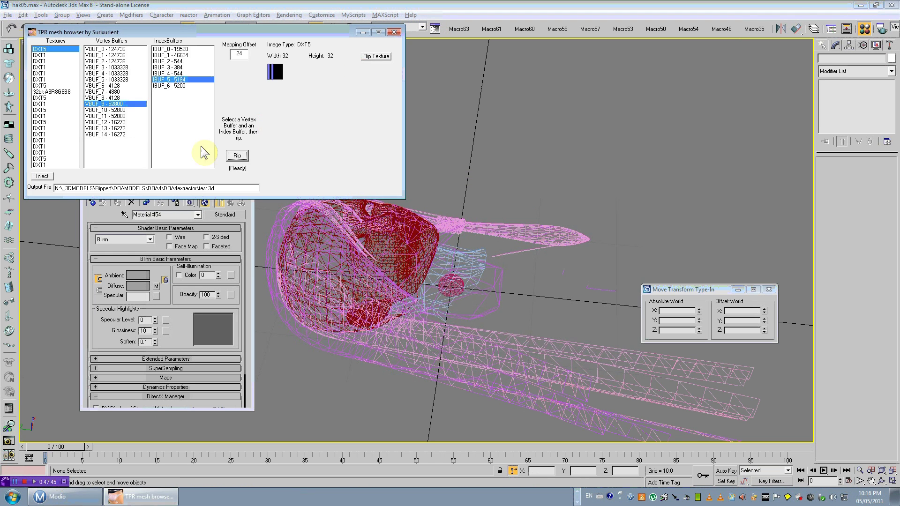
Rip VBUF_12 with IBUF_6 in the TPR mesh browser, and import the mesh into 3ds Max.
{"action": "left_click", "coordinate": [113, 122]}
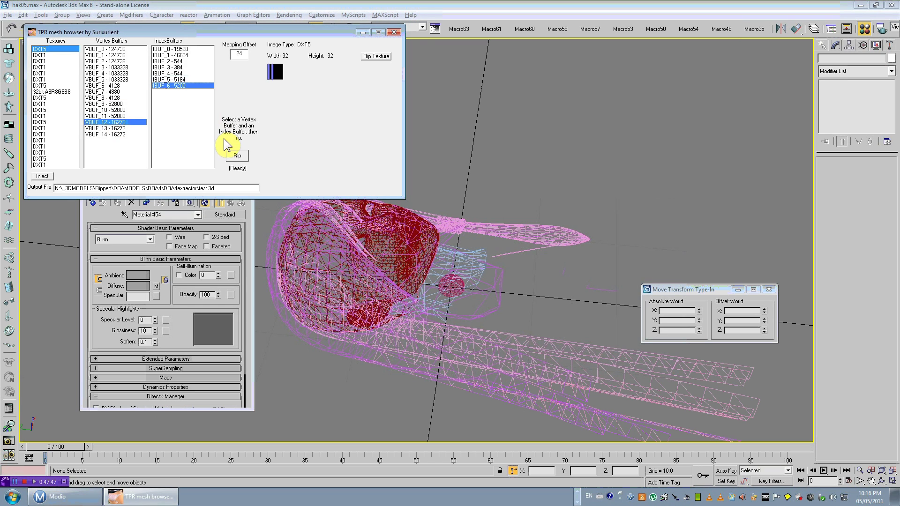
{"action": "left_click", "coordinate": [236, 156]}
{"action": "left_click", "coordinate": [394, 31]}
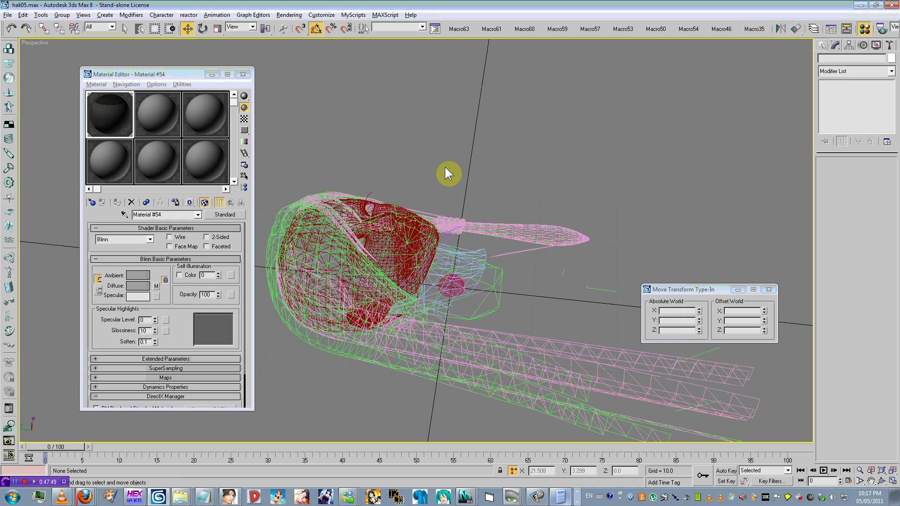
Display the imported meshes shaded, and delete the green mesh covering the head and hair.
{"action": "key", "text": "F3"}
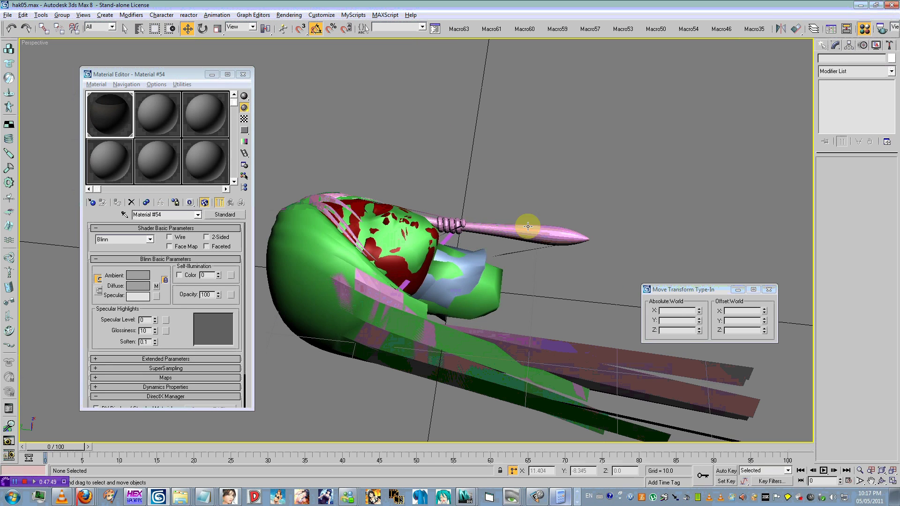
{"action": "left_click", "coordinate": [280, 260]}
{"action": "left_click_drag", "start_coordinate": [503, 296], "coordinate": [558, 146]}
{"action": "key", "text": "Delete"}
Delete the green and purple meshes covering the head, and hide the pink hair mesh.
{"action": "left_click", "coordinate": [335, 249]}
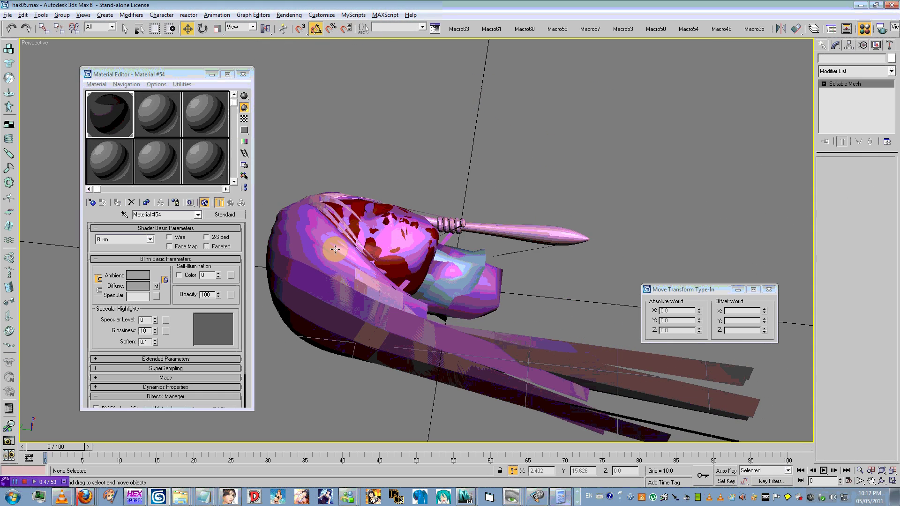
{"action": "left_click_drag", "start_coordinate": [335, 250], "coordinate": [331, 298]}
{"action": "right_click", "coordinate": [330, 298]}
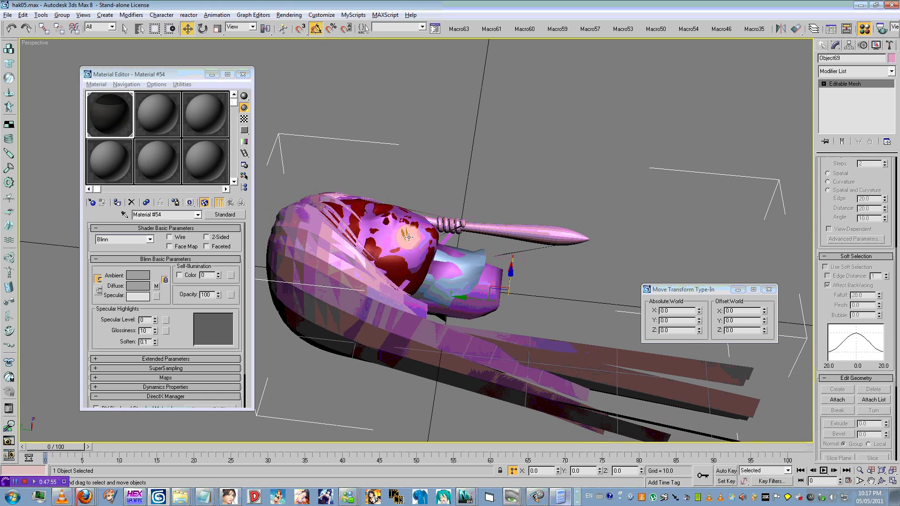
{"action": "right_click", "coordinate": [407, 236]}
{"action": "left_click", "coordinate": [431, 221]}
{"action": "left_click_drag", "start_coordinate": [313, 269], "coordinate": [334, 223]}
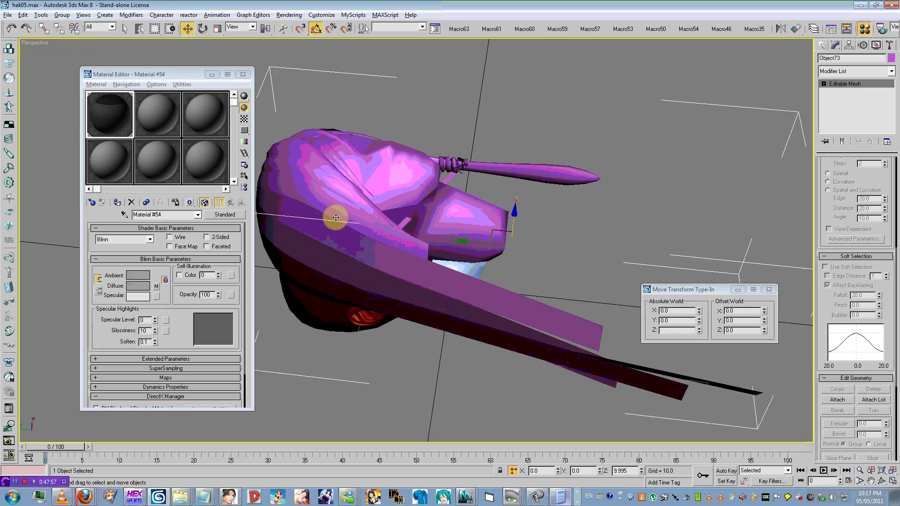
{"action": "key", "text": "Delete"}
Delete the surplus meshes overlapping the red head and blue neck.
{"action": "scroll", "coordinate": [370, 267], "scroll_direction": "up", "scroll_amount": 5}
{"action": "scroll", "coordinate": [370, 271], "scroll_direction": "down", "scroll_amount": 4}
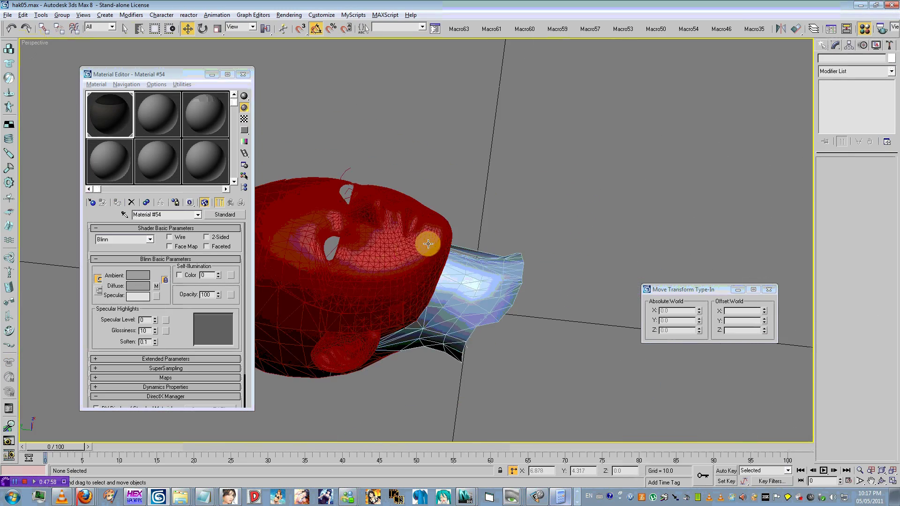
{"action": "middle_click_drag", "start_coordinate": [428, 243], "coordinate": [361, 349], "text": "alt"}
{"action": "scroll", "coordinate": [375, 282], "scroll_direction": "up", "scroll_amount": 3}
{"action": "left_click_drag", "start_coordinate": [361, 349], "coordinate": [331, 363]}
{"action": "key", "text": "Delete"}
{"action": "key", "text": "Delete"}
Unhide all objects in the scene to check the hair against the head, and undo the change.
{"action": "right_click", "coordinate": [470, 303]}
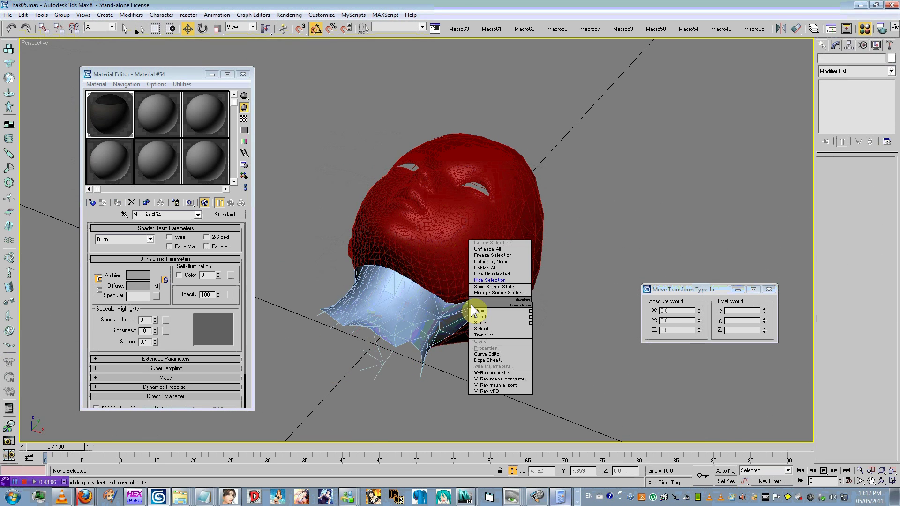
{"action": "left_click", "coordinate": [481, 268]}
{"action": "scroll", "coordinate": [461, 261], "scroll_direction": "down", "scroll_amount": 2}
{"action": "middle_click_drag", "start_coordinate": [457, 260], "coordinate": [351, 254], "text": "alt"}
{"action": "left_click_drag", "start_coordinate": [519, 192], "coordinate": [466, 269]}
{"action": "middle_click_drag", "start_coordinate": [467, 269], "coordinate": [440, 298], "text": "alt"}
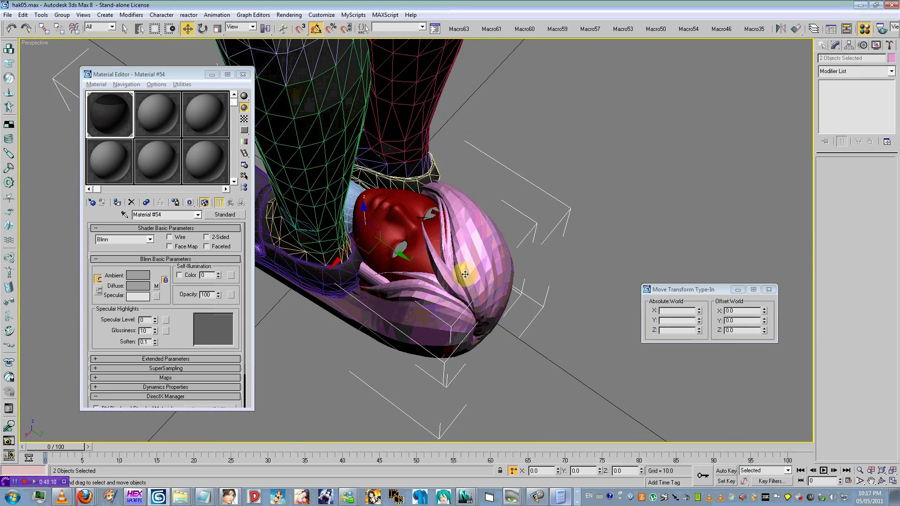
{"action": "key", "text": "ctrl+z"}
{"action": "key", "text": "ctrl+z"}
Unhide all objects, select the head, neck and hair meshes, and hide everything unselected.
{"action": "middle_click_drag", "start_coordinate": [400, 267], "coordinate": [518, 276], "text": "alt"}
{"action": "key", "text": "ctrl+a"}
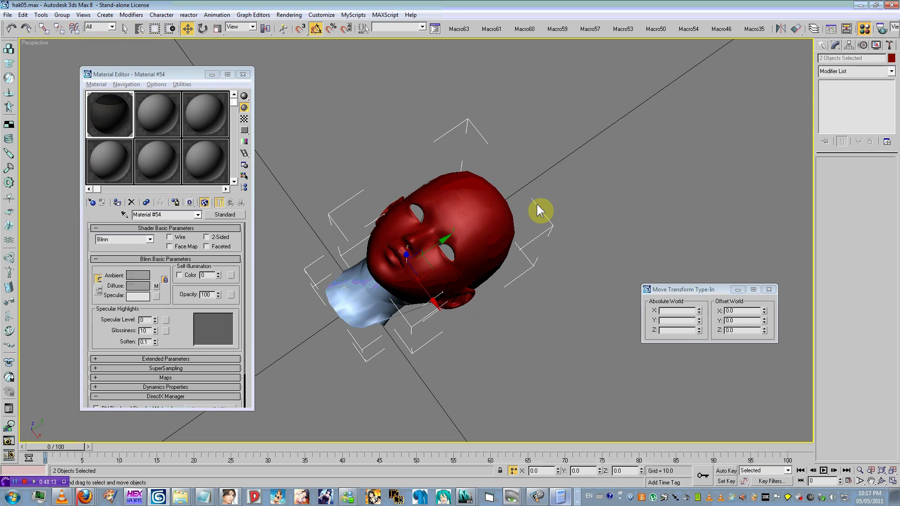
{"action": "right_click", "coordinate": [539, 211]}
{"action": "left_click", "coordinate": [555, 176]}
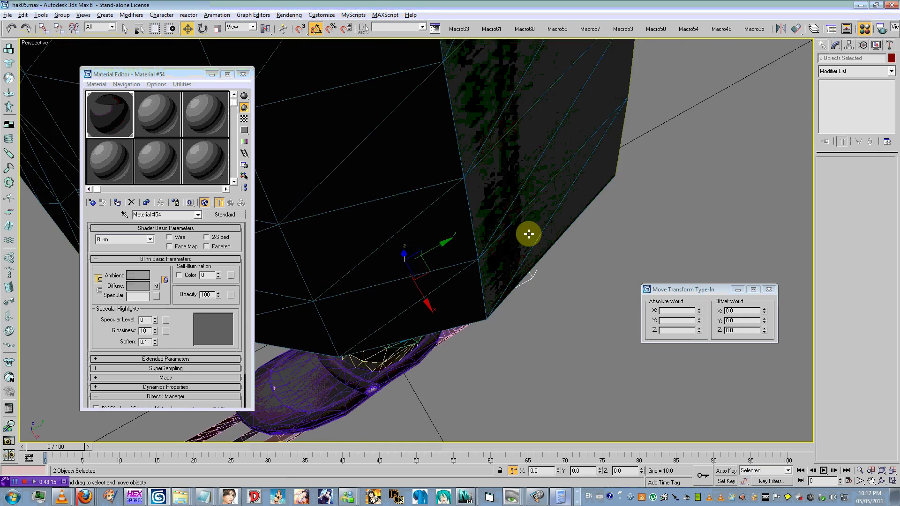
{"action": "right_click", "coordinate": [496, 255]}
{"action": "left_click", "coordinate": [516, 234]}
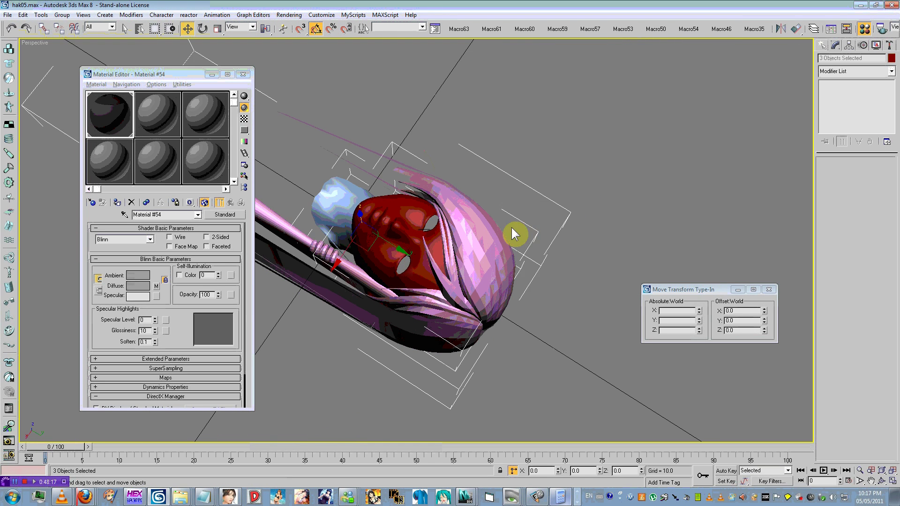
Convert the head, neck and hair objects to Editable Poly and back to Editable Mesh.
{"action": "middle_click_drag", "start_coordinate": [514, 234], "coordinate": [558, 227], "text": "alt"}
{"action": "right_click", "coordinate": [585, 184]}
{"action": "mouse_move", "coordinate": [627, 253]}
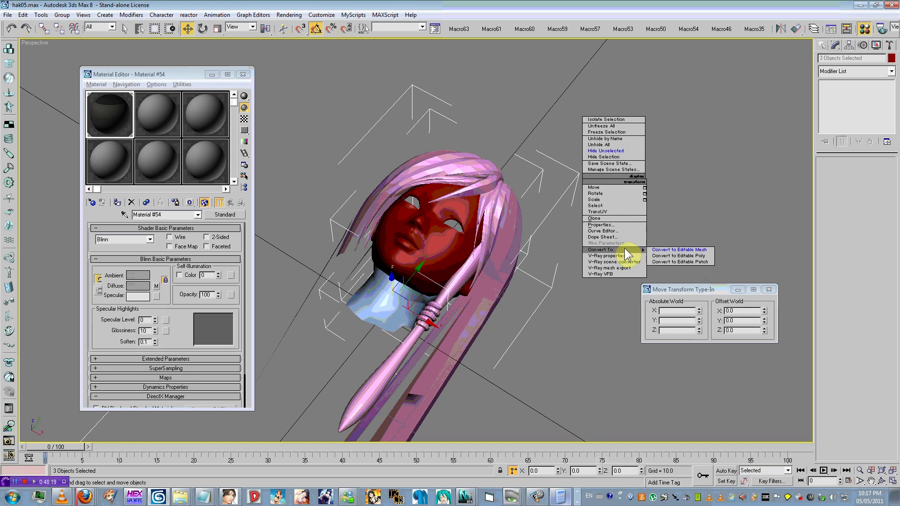
{"action": "left_click", "coordinate": [679, 262]}
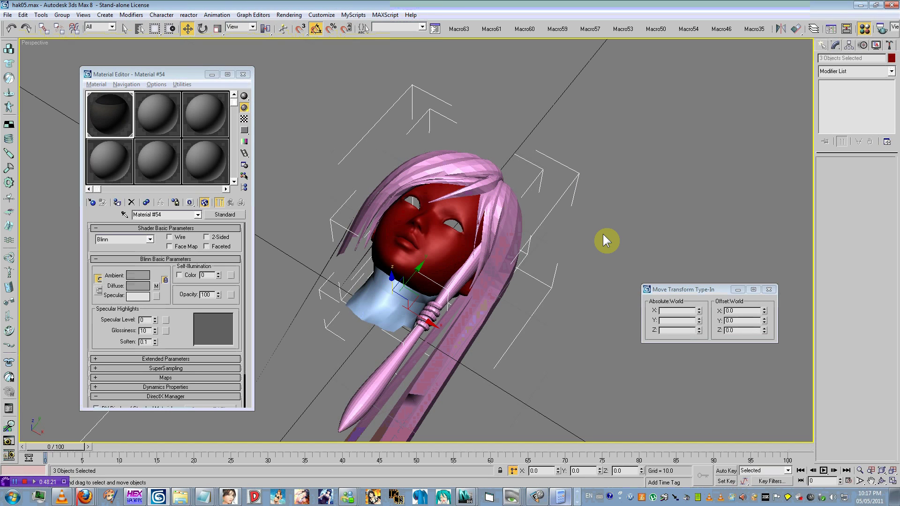
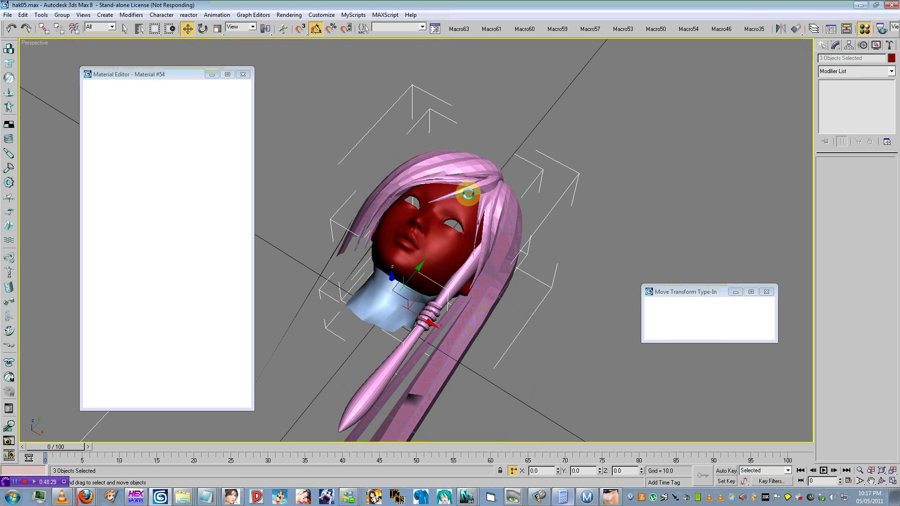
{"action": "right_click", "coordinate": [471, 194]}
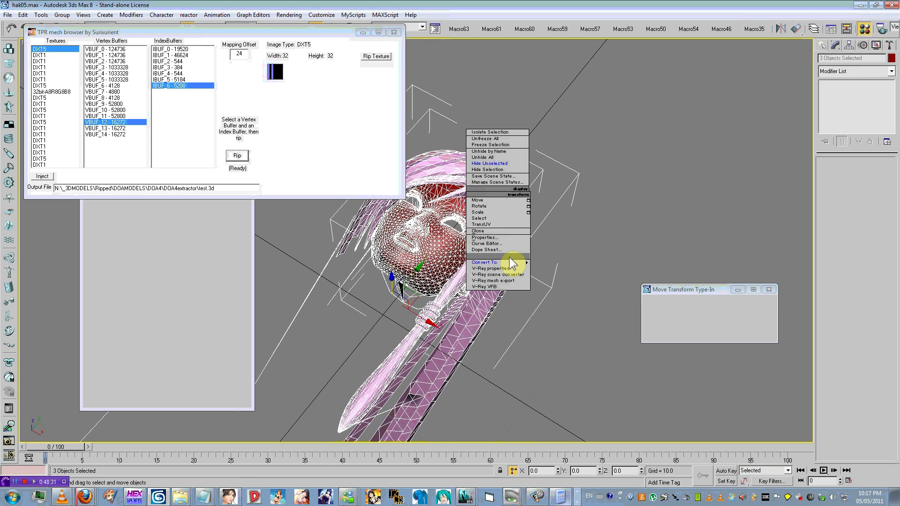
{"action": "mouse_move", "coordinate": [507, 265]}
{"action": "left_click", "coordinate": [556, 267]}
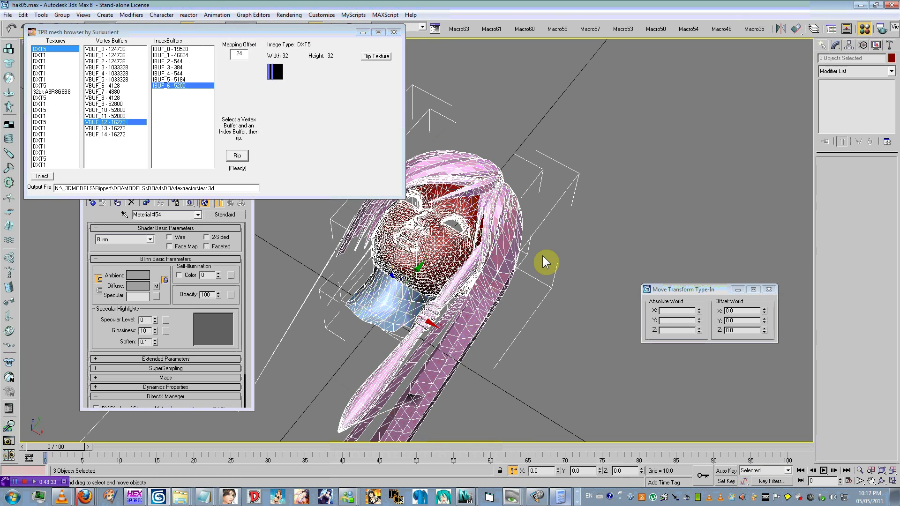
{"action": "right_click", "coordinate": [537, 251]}
{"action": "left_click", "coordinate": [605, 319]}
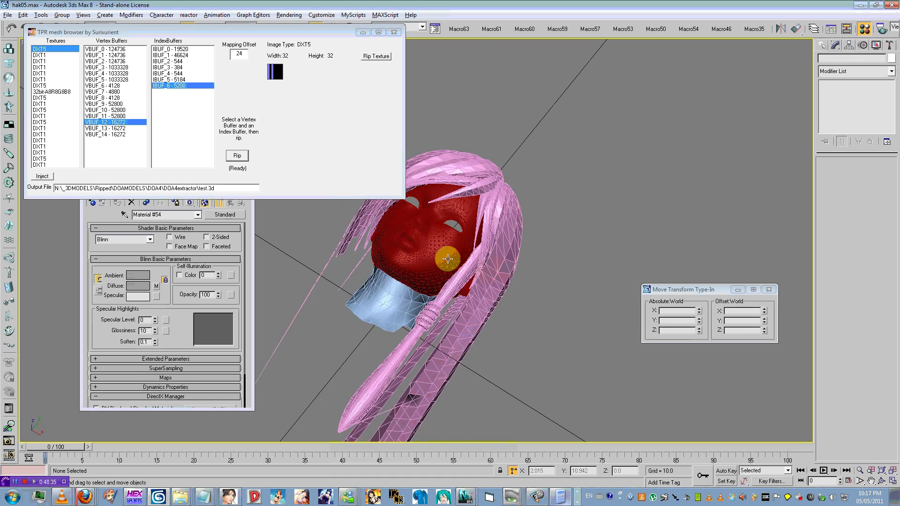
Apply an Edit Mesh modifier to the head, neck and hair, and weld all their vertices with a 0.001 threshold.
{"action": "middle_click_drag", "start_coordinate": [445, 256], "coordinate": [486, 253], "text": "alt"}
{"action": "left_click", "coordinate": [875, 75]}
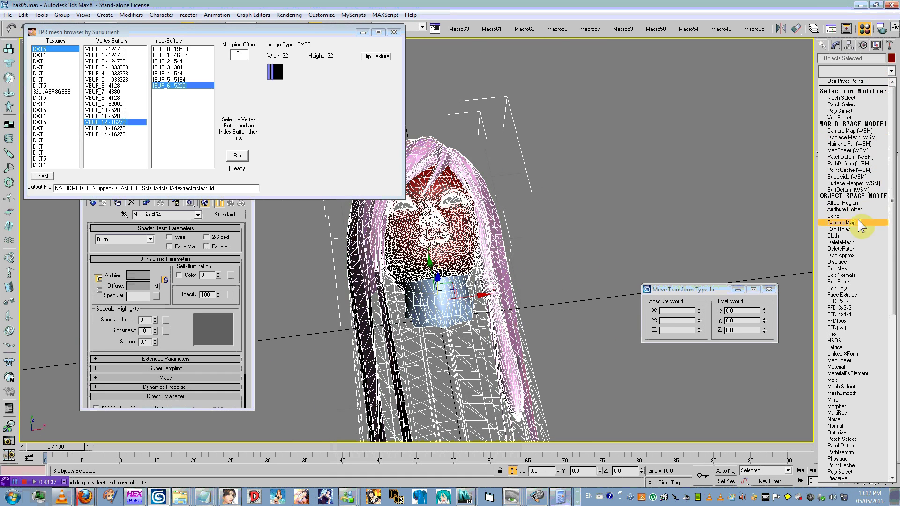
{"action": "left_click", "coordinate": [841, 268]}
{"action": "key", "text": "1"}
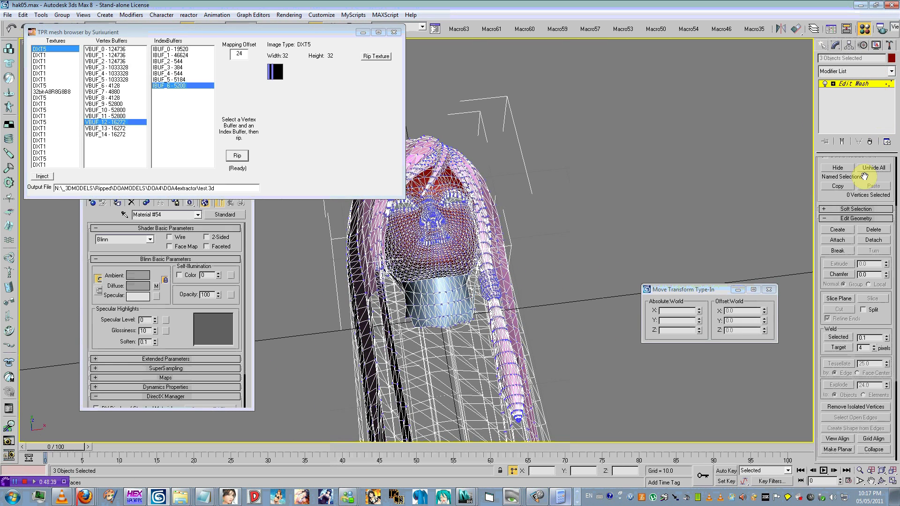
{"action": "key", "text": "ctrl+a"}
{"action": "left_click", "coordinate": [869, 337]}
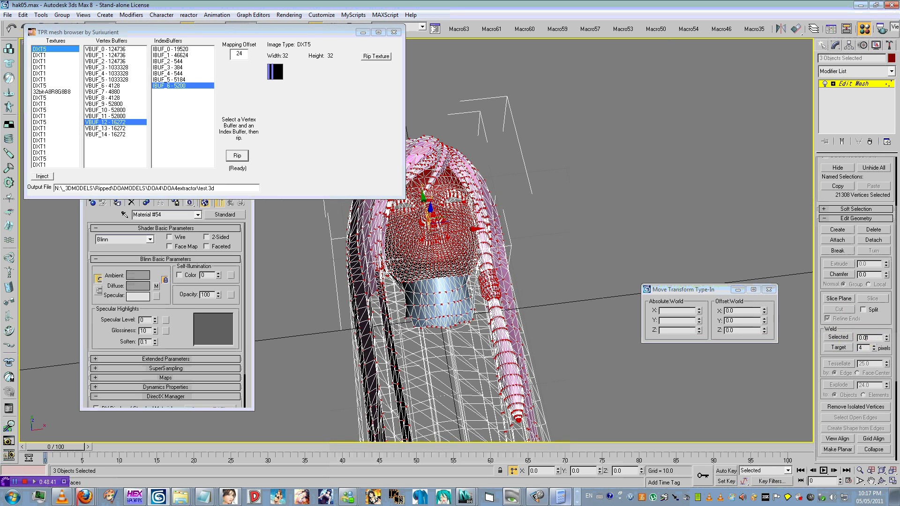
{"action": "left_click", "coordinate": [838, 337]}
Select every polygon of the three meshes, and collapse their Edit Mesh modifier.
{"action": "left_click", "coordinate": [832, 83]}
{"action": "left_click", "coordinate": [851, 114]}
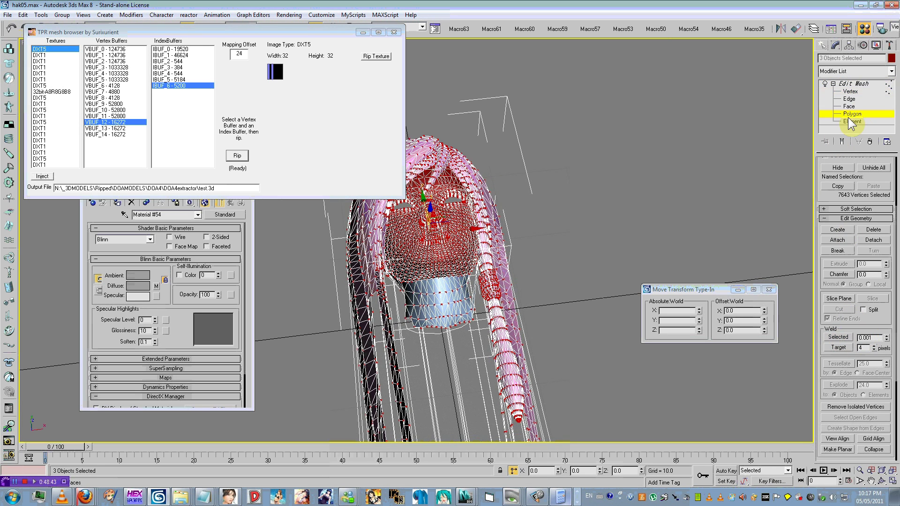
{"action": "key", "text": "ctrl+a"}
{"action": "scroll", "coordinate": [875, 349], "scroll_direction": "down", "scroll_amount": 5}
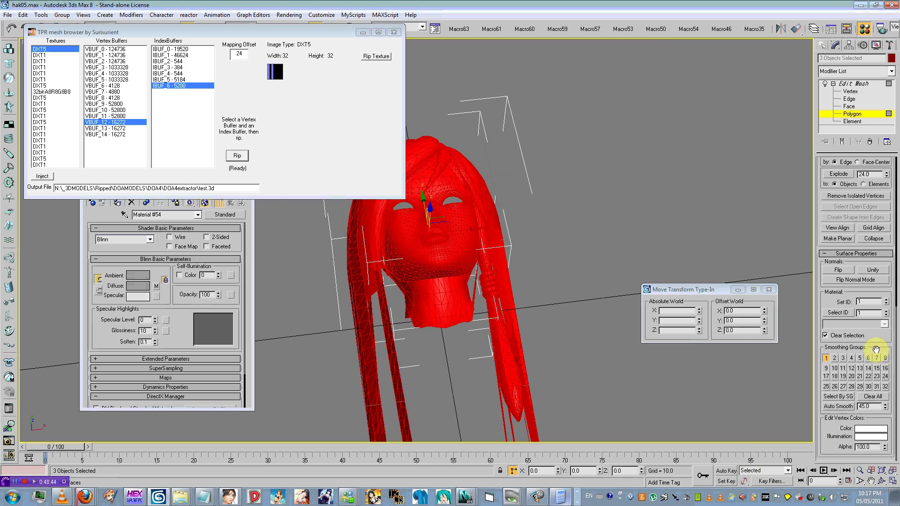
{"action": "left_click", "coordinate": [852, 114]}
{"action": "right_click", "coordinate": [855, 83]}
{"action": "left_click", "coordinate": [833, 166]}
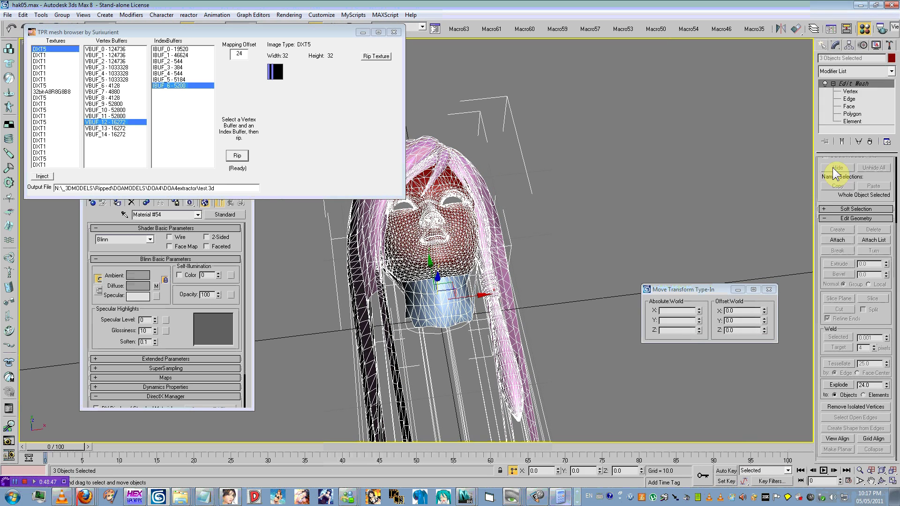
Convert the collapsed head, neck and hair meshes through Editable Poly and Editable Mesh once more, and deselect them.
{"action": "right_click", "coordinate": [597, 167]}
{"action": "mouse_move", "coordinate": [633, 240]}
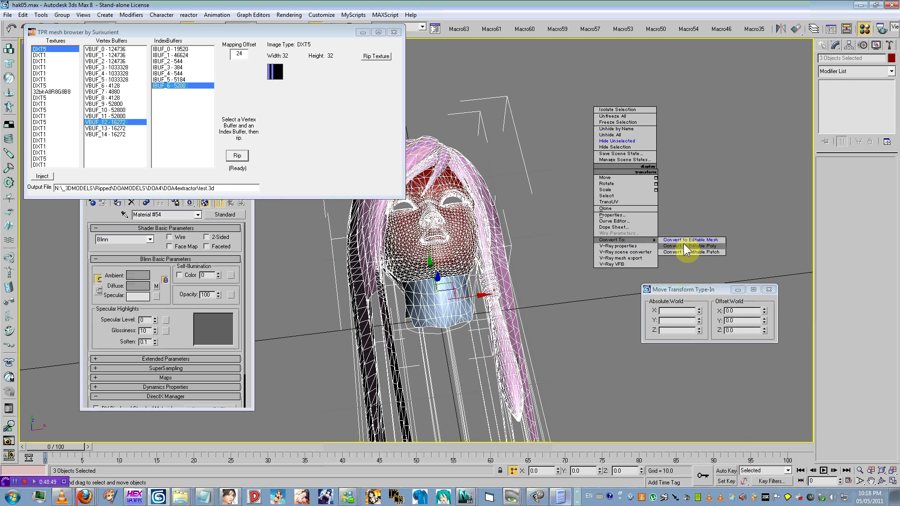
{"action": "left_click", "coordinate": [683, 243]}
{"action": "right_click", "coordinate": [556, 239]}
{"action": "mouse_move", "coordinate": [609, 308]}
{"action": "left_click", "coordinate": [651, 314]}
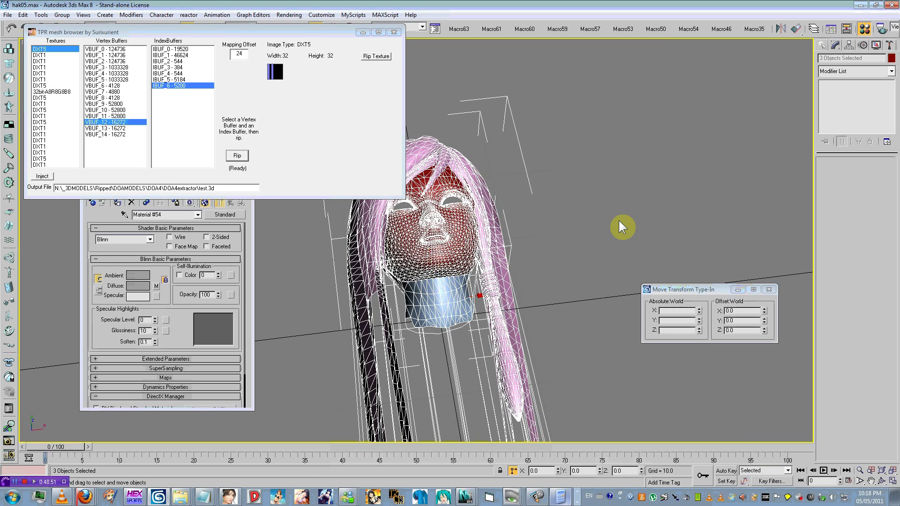
{"action": "left_click", "coordinate": [623, 227]}
Preview the 1024 × 1024 DXT1 face texture in the TPR mesh browser, and enlarge the window to show it.
{"action": "left_click", "coordinate": [48, 51]}
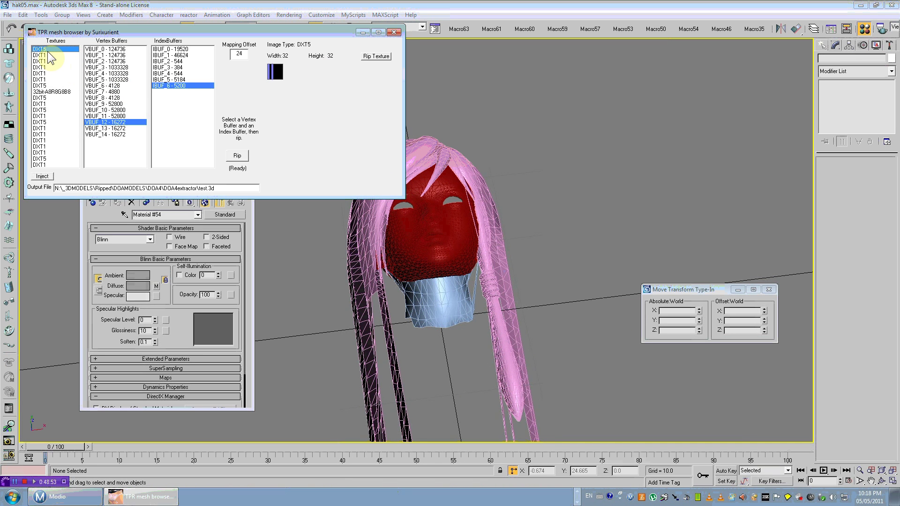
{"action": "left_click", "coordinate": [49, 55]}
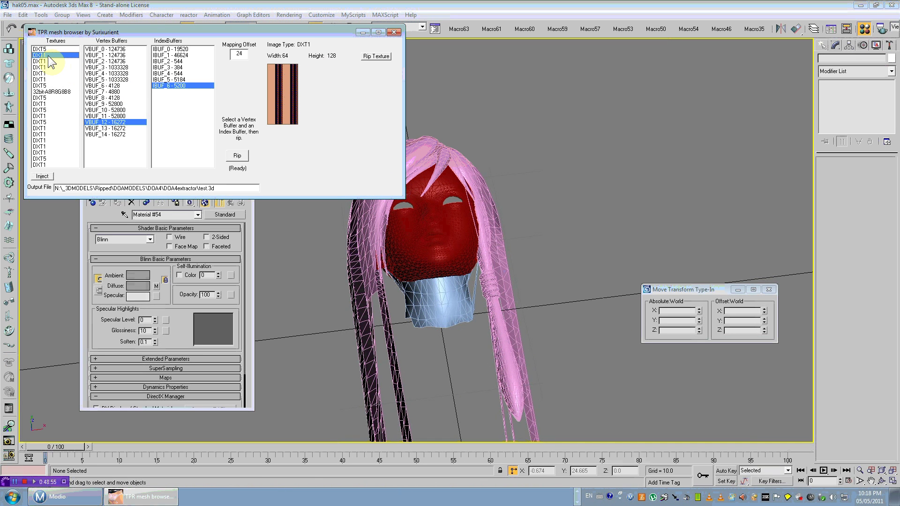
{"action": "key", "text": "Down"}
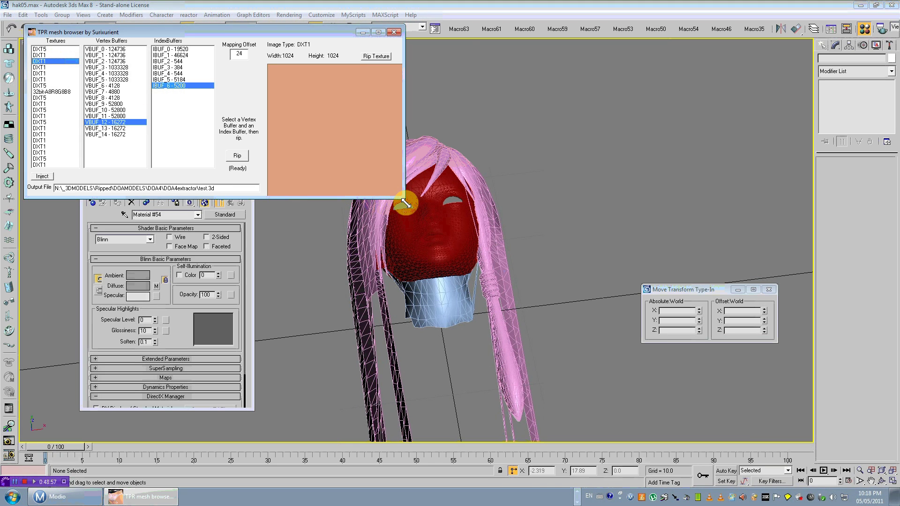
{"action": "left_click_drag", "start_coordinate": [402, 197], "coordinate": [782, 458]}
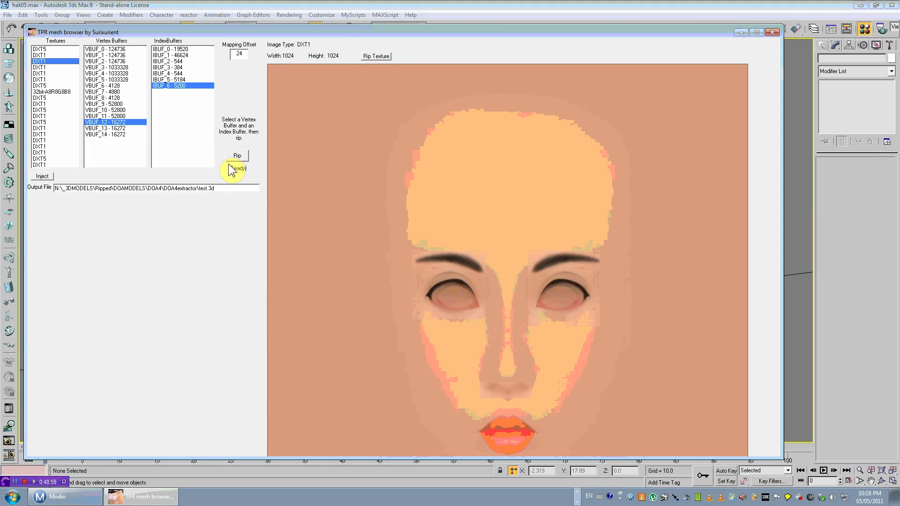
Rip the face texture into the hak05 folder as hakAA_01.dds.
{"action": "left_click", "coordinate": [365, 57]}
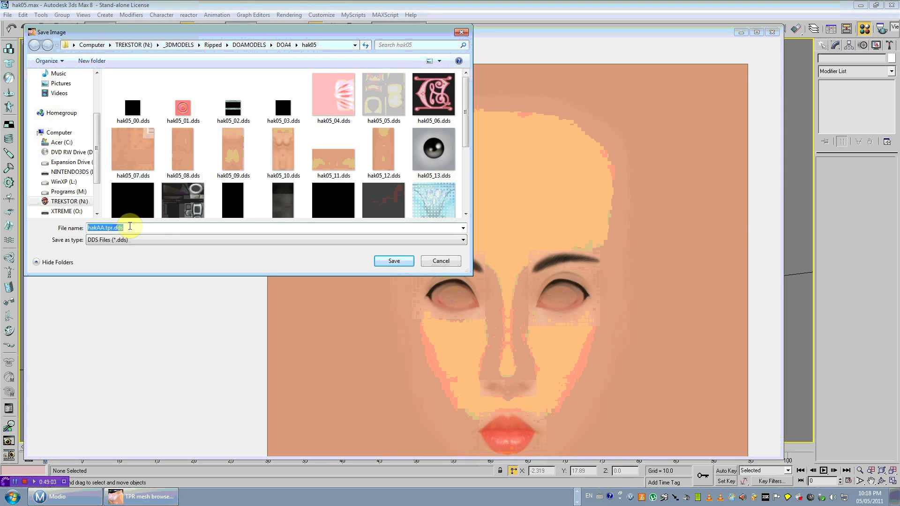
{"action": "scroll", "coordinate": [260, 157], "scroll_direction": "down", "scroll_amount": 3}
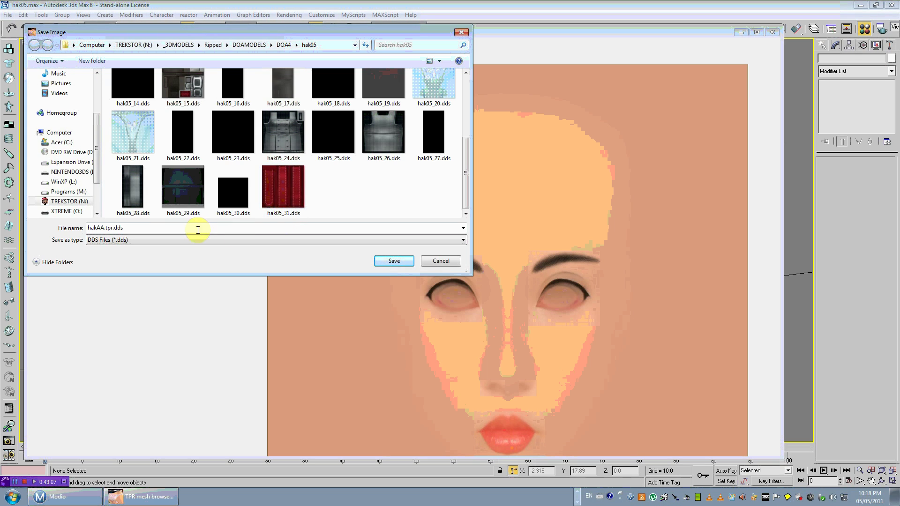
{"action": "left_click", "coordinate": [281, 206]}
{"action": "double_click", "coordinate": [100, 227]}
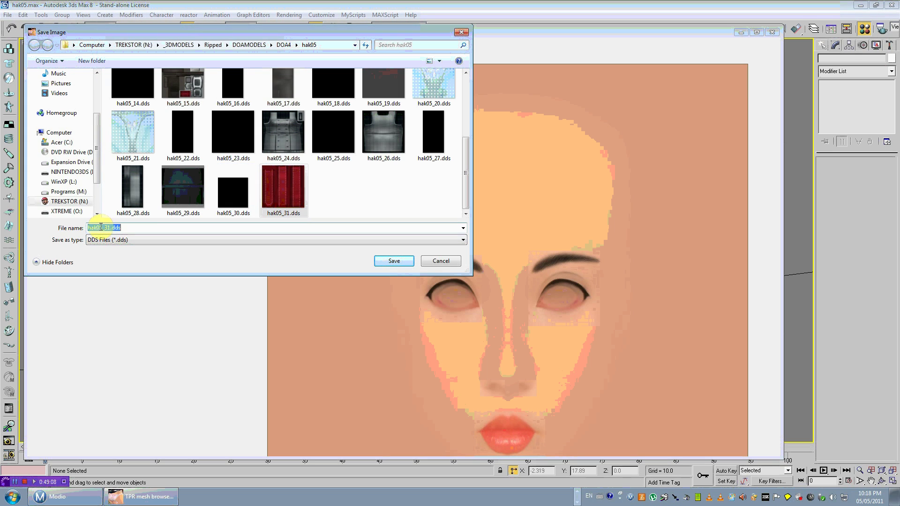
{"action": "left_click_drag", "start_coordinate": [101, 227], "coordinate": [112, 227]}
{"action": "type", "text": "AA"}
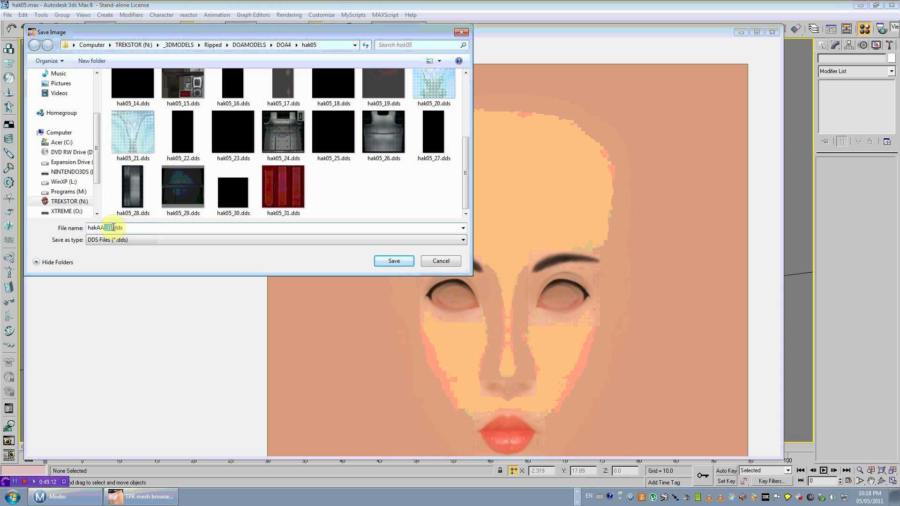
{"action": "type", "text": "_01"}
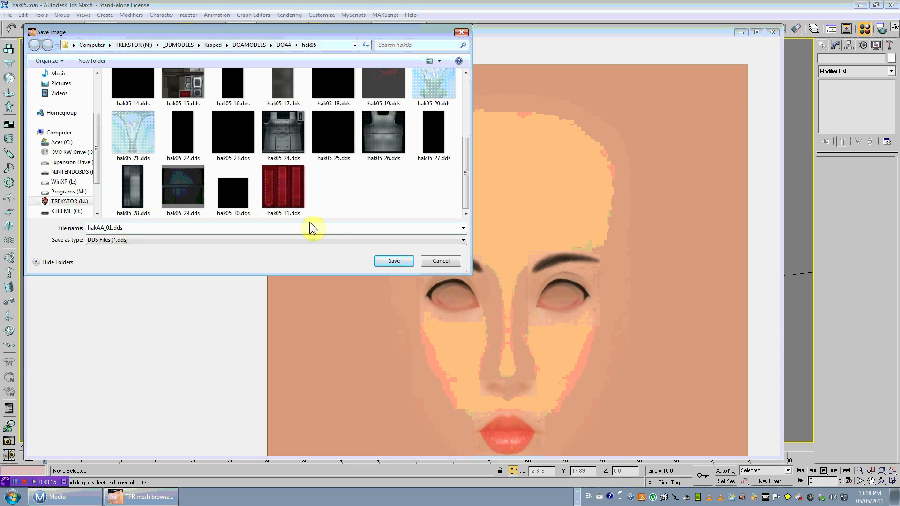
{"action": "left_click", "coordinate": [382, 261]}
Preview the two DXT1 textures listed after the face texture.
{"action": "left_click", "coordinate": [68, 67]}
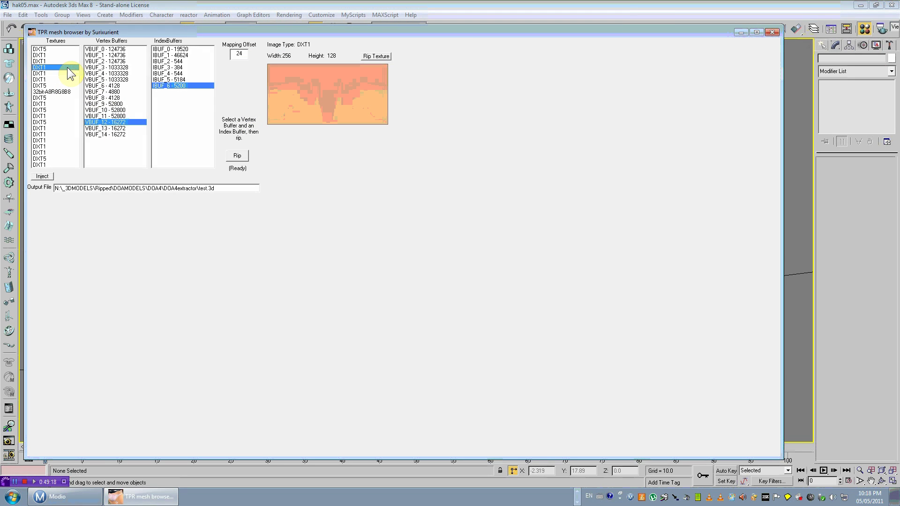
{"action": "left_click", "coordinate": [60, 74]}
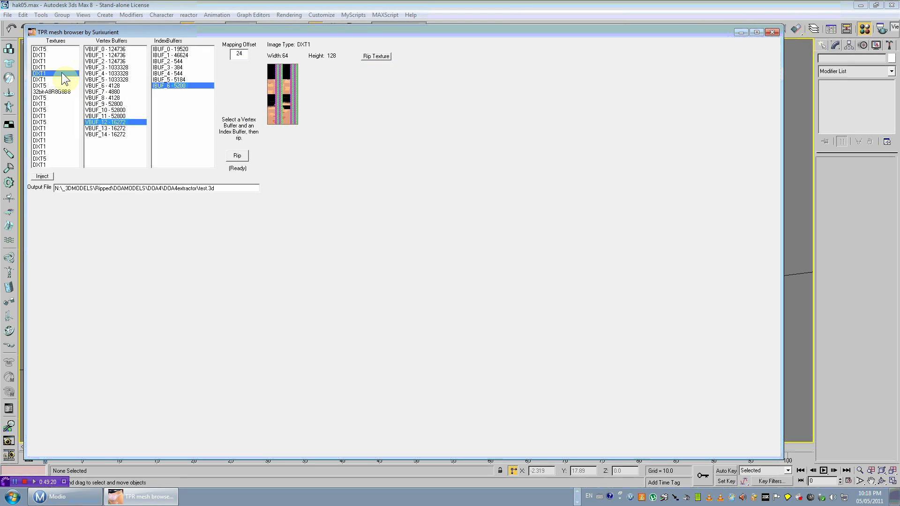
{"action": "left_click", "coordinate": [12, 482]}
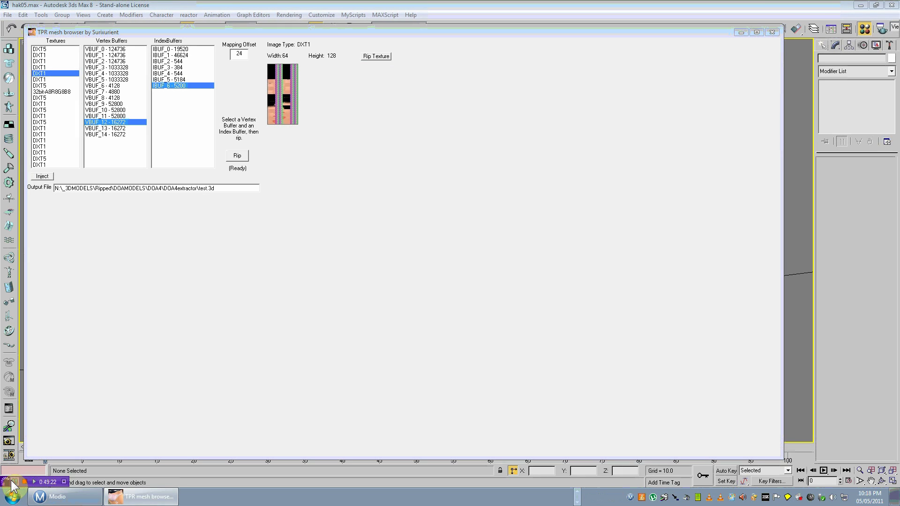
Rip the 1024 × 512 DXT5 normal map into the hak05 folder as hakAA_02.dds.
{"action": "left_click", "coordinate": [54, 84]}
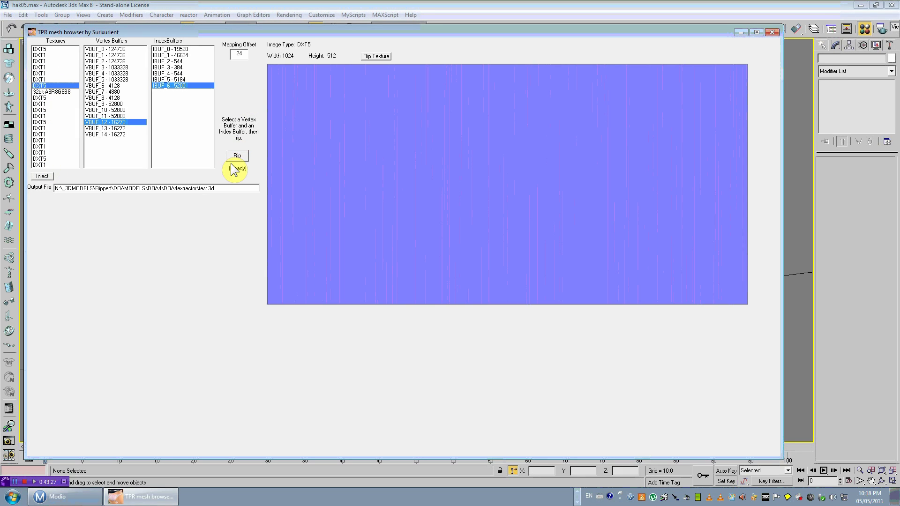
{"action": "left_click", "coordinate": [376, 56]}
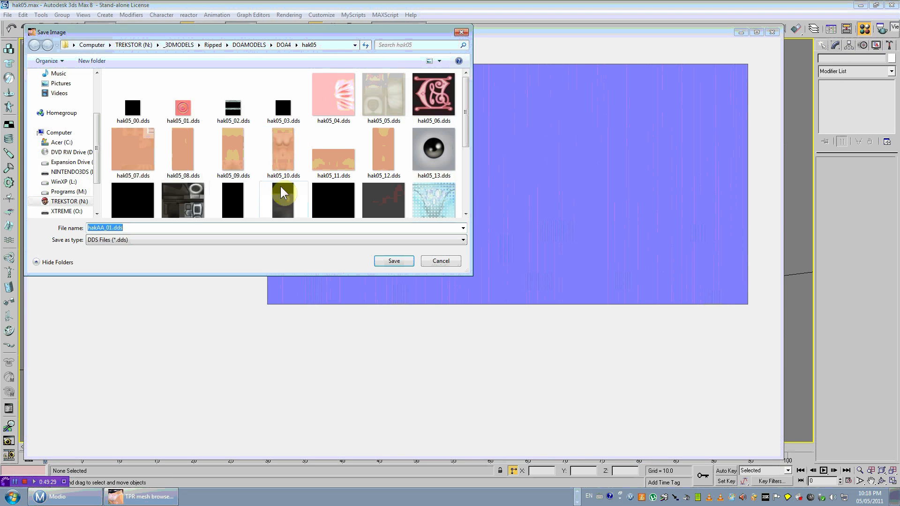
{"action": "left_click_drag", "start_coordinate": [468, 107], "coordinate": [466, 185]}
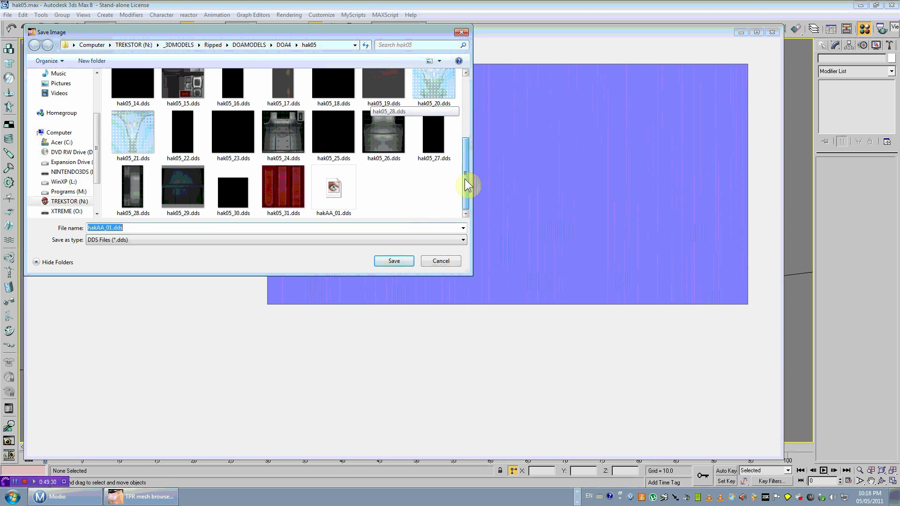
{"action": "left_click", "coordinate": [347, 195]}
{"action": "double_click", "coordinate": [111, 229]}
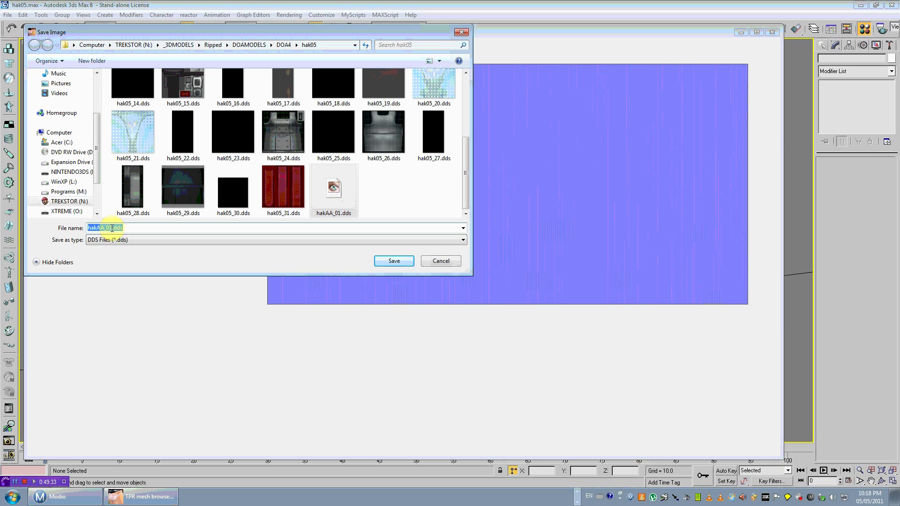
{"action": "left_click", "coordinate": [394, 260]}
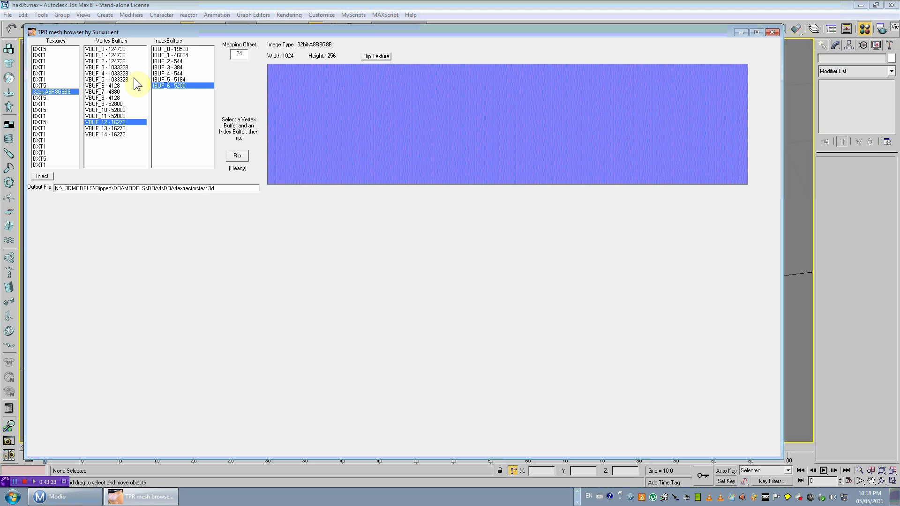
Compare the 32bit-A8R8G8B8 normal map with its neighbouring textures, and rip it into the hak05 folder as hakAA_03.dds.
{"action": "key", "text": "Up"}
{"action": "key", "text": "Down"}
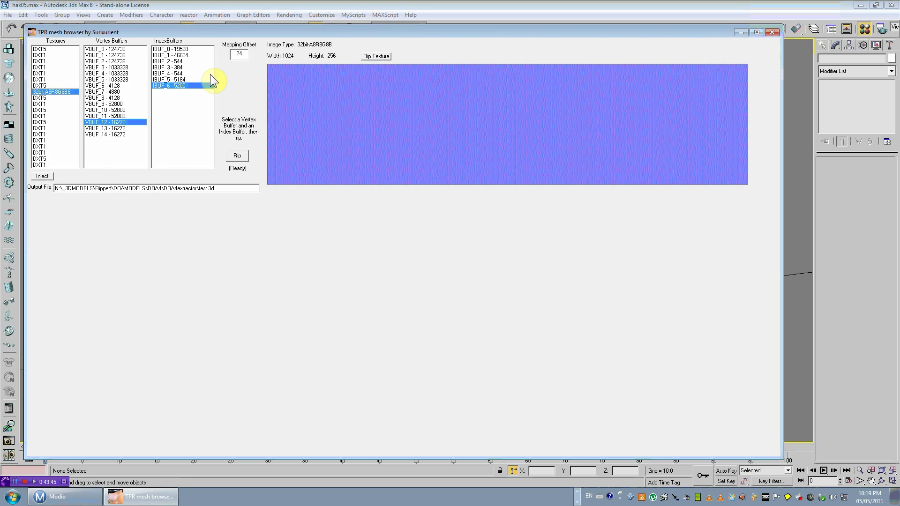
{"action": "key", "text": "Down"}
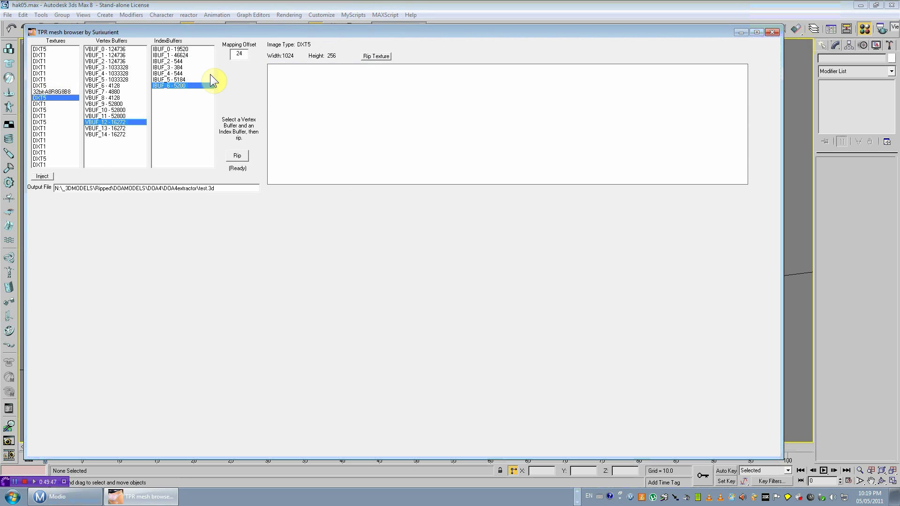
{"action": "key", "text": "Down"}
{"action": "key", "text": "Up"}
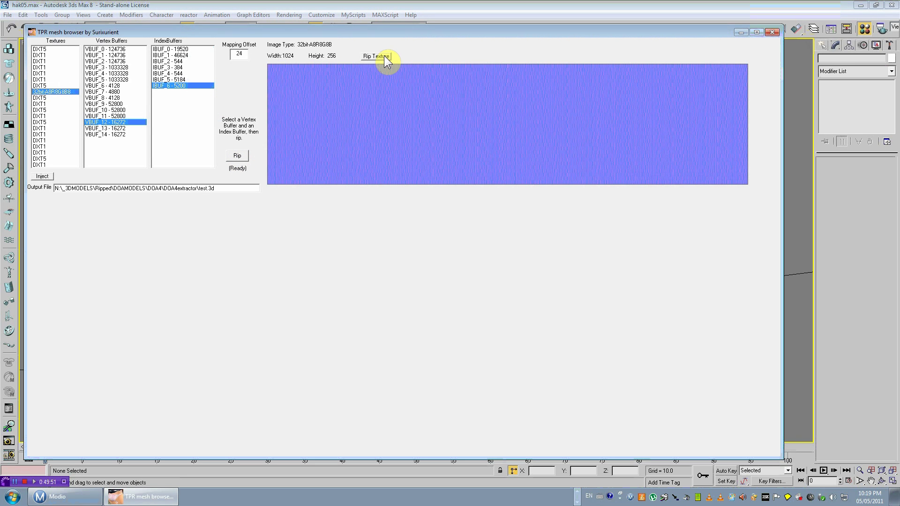
{"action": "left_click", "coordinate": [384, 55]}
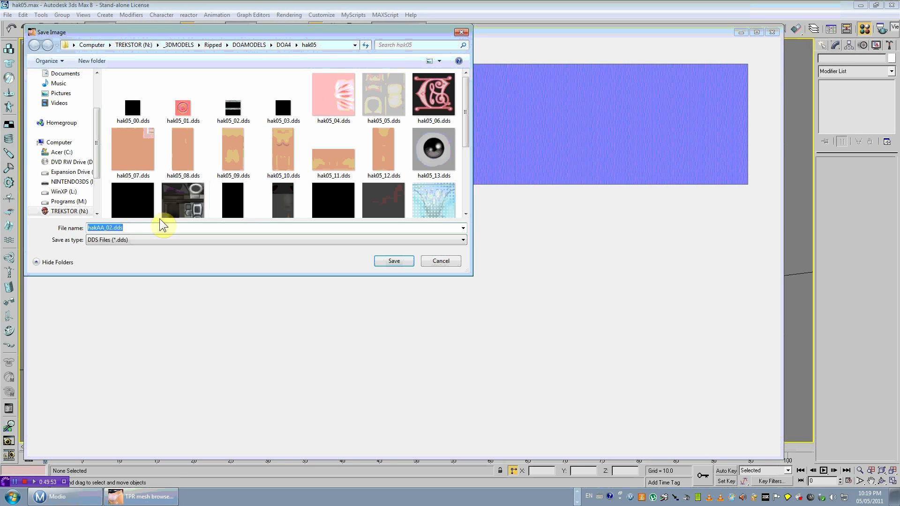
{"action": "left_click", "coordinate": [110, 227]}
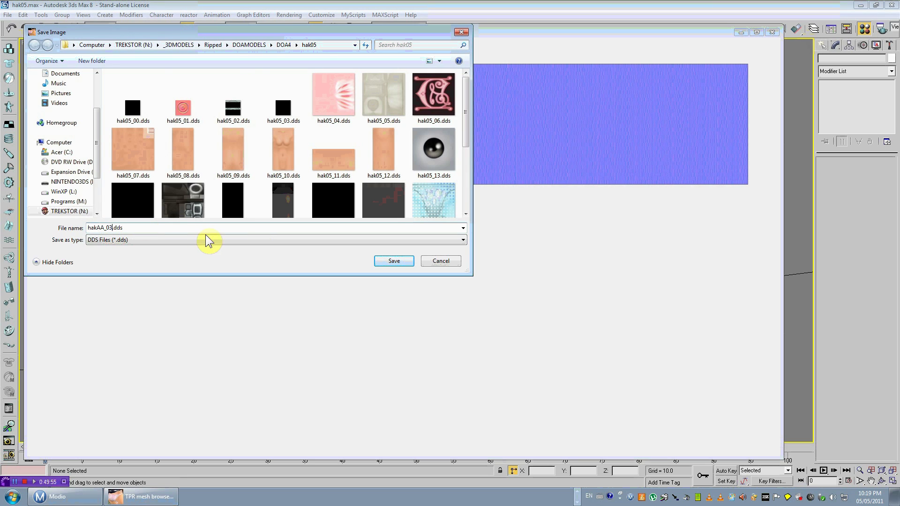
{"action": "left_click", "coordinate": [385, 261]}
Rip the white 1024 × 256 DXT5 texture into the hak05 folder as a DDS file, and preview the DXT1 texture listed after it.
{"action": "left_click", "coordinate": [47, 98]}
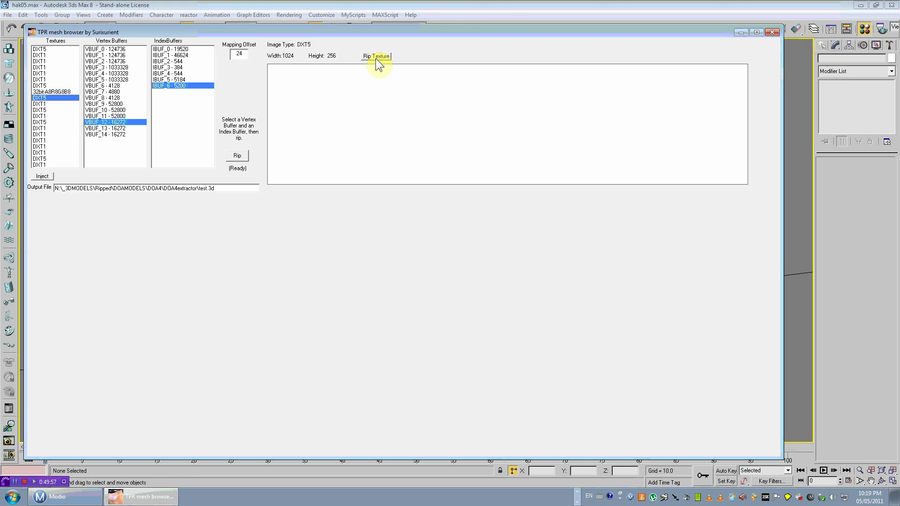
{"action": "left_click", "coordinate": [375, 56]}
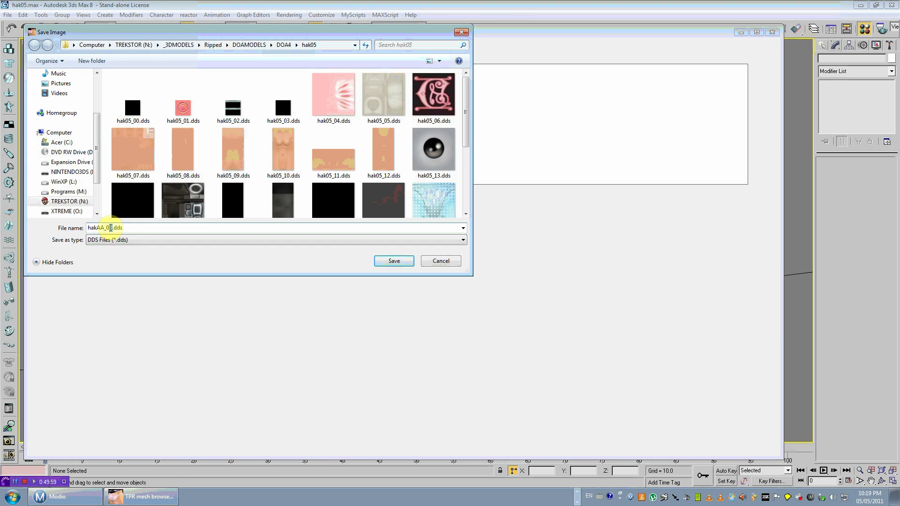
{"action": "left_click", "coordinate": [394, 261]}
{"action": "left_click", "coordinate": [46, 104]}
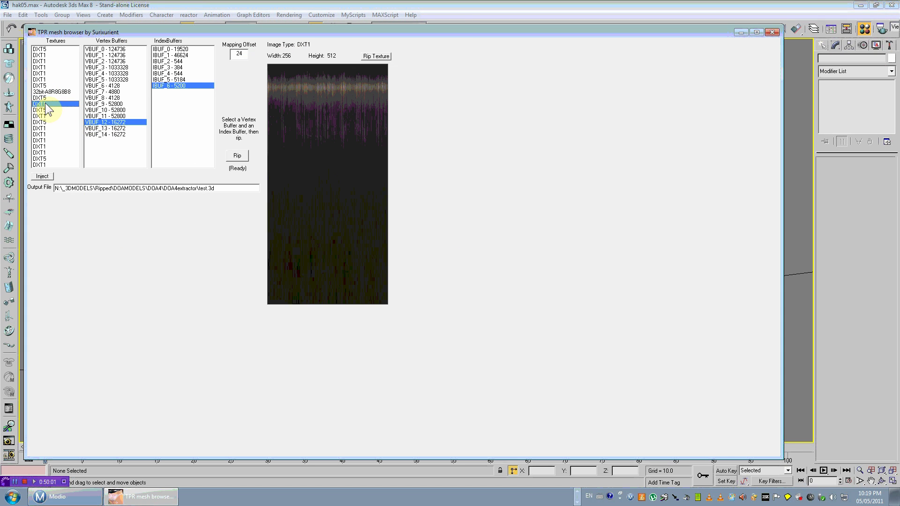
Rip the 256×512 DXT1 and 256×1024 DXT5 hair textures into the hak05 folder as hakAA_05.dds and hakAA_06.dds.
{"action": "left_click", "coordinate": [375, 56]}
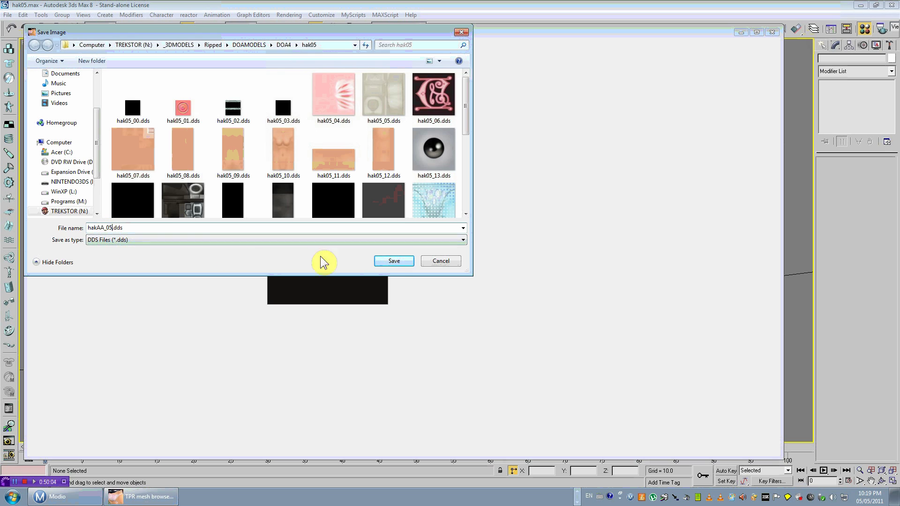
{"action": "left_click", "coordinate": [394, 261]}
{"action": "left_click", "coordinate": [39, 110]}
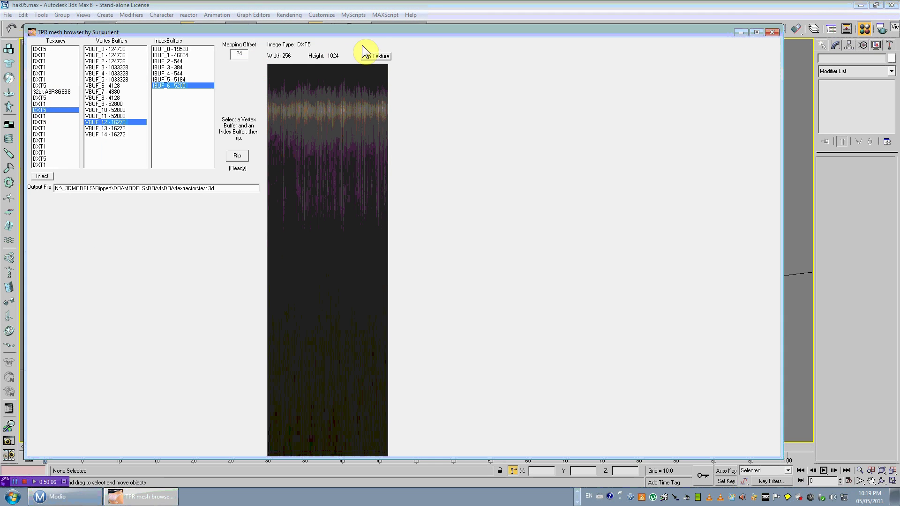
{"action": "left_click", "coordinate": [375, 56]}
{"action": "left_click", "coordinate": [113, 228]}
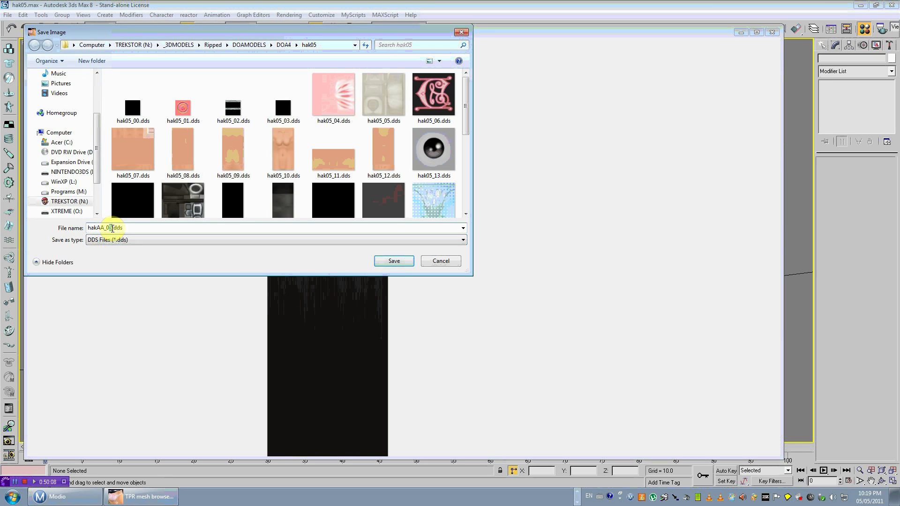
{"action": "left_click", "coordinate": [389, 261]}
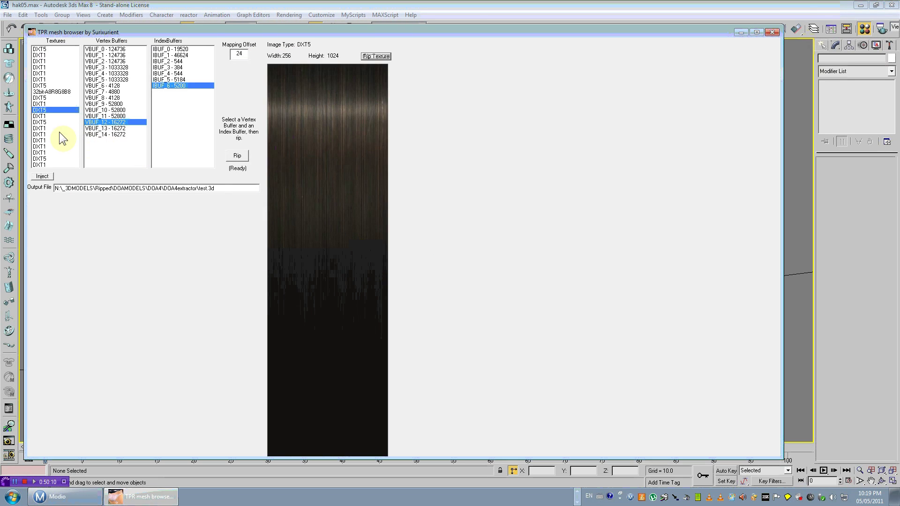
{"action": "left_click", "coordinate": [41, 117]}
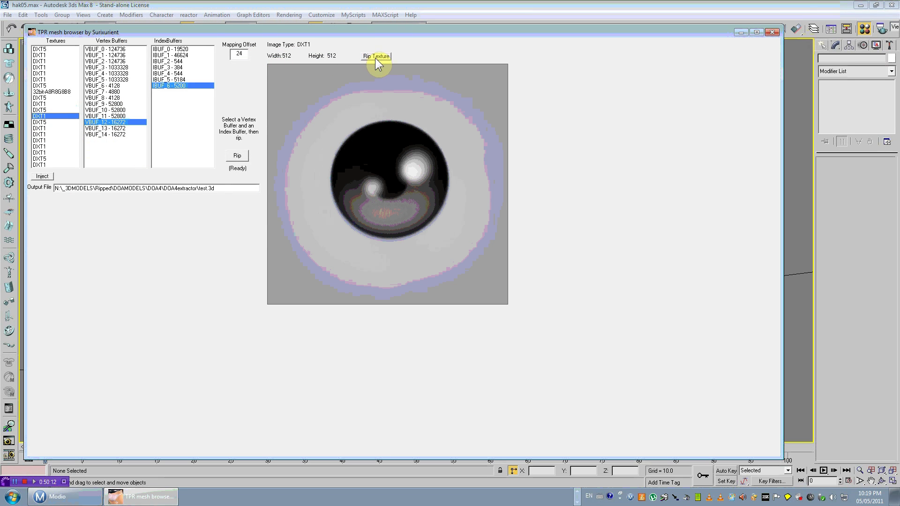
{"action": "left_click", "coordinate": [376, 56]}
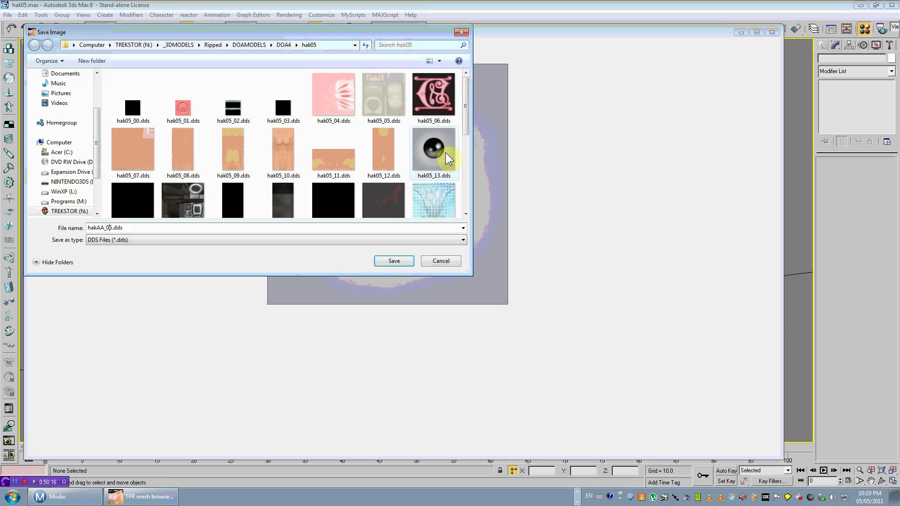
{"action": "left_click", "coordinate": [440, 261]}
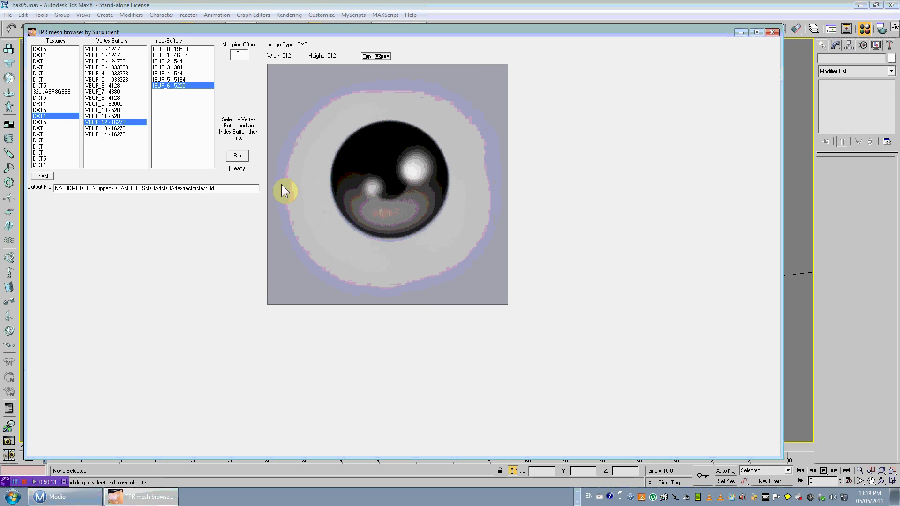
Rip the black 1024×512 DXT5 texture as the next numbered DDS file in the hak05 folder.
{"action": "left_click", "coordinate": [46, 122]}
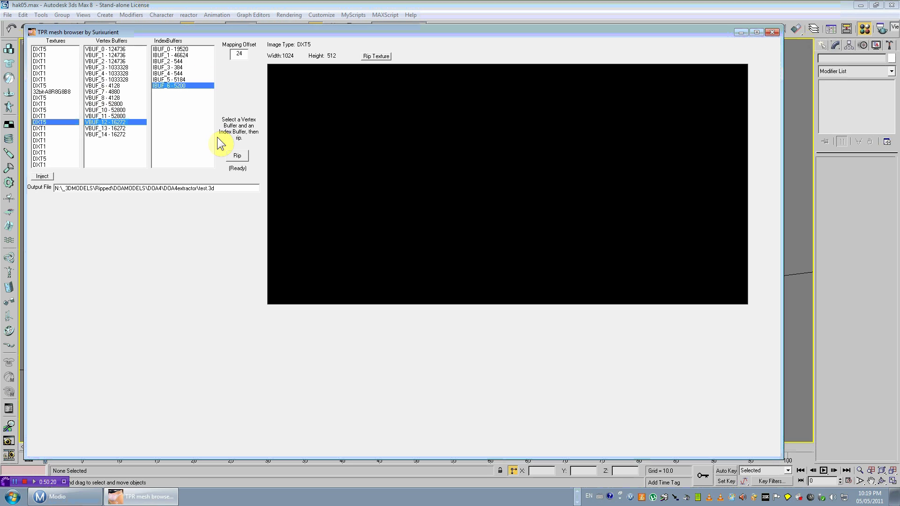
{"action": "left_click", "coordinate": [376, 56]}
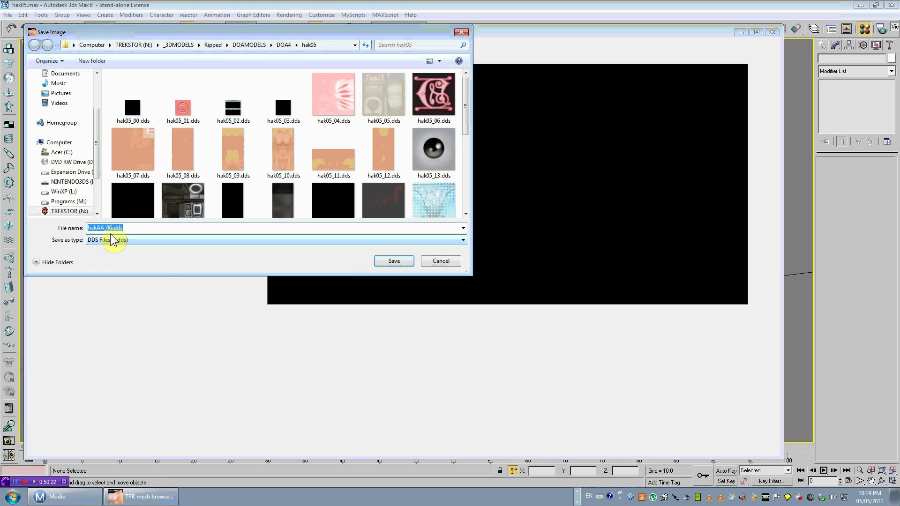
{"action": "left_click", "coordinate": [110, 227]}
{"action": "key", "text": "Return"}
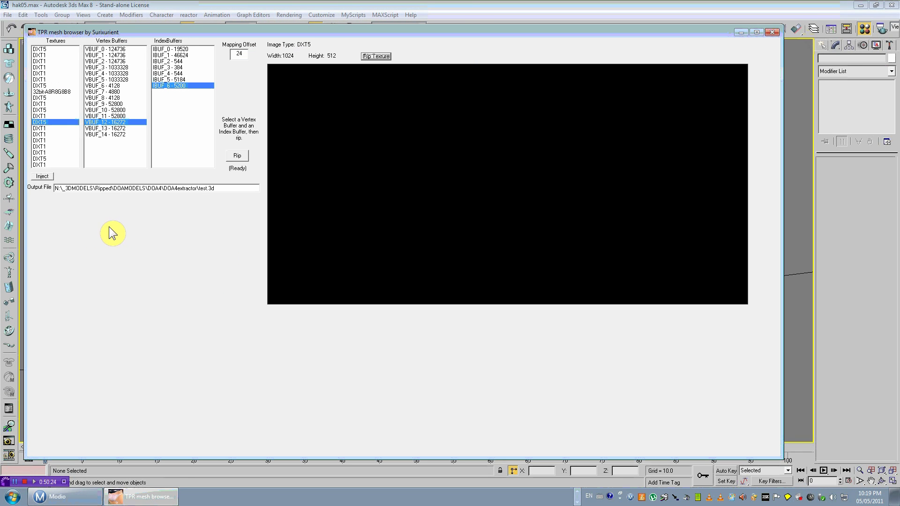
Preview the remaining textures at the end of the list and close the TPR mesh browser.
{"action": "left_click", "coordinate": [46, 128]}
{"action": "key", "text": "Down"}
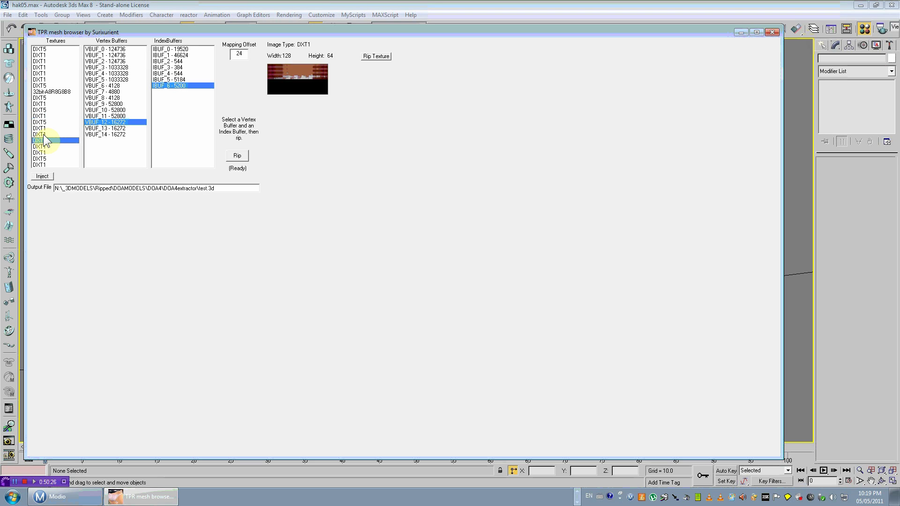
{"action": "key", "text": "Up"}
{"action": "key", "text": "Down"}
{"action": "key", "text": "Down"}
{"action": "key", "text": "Down"}
{"action": "key", "text": "Down"}
{"action": "key", "text": "Down"}
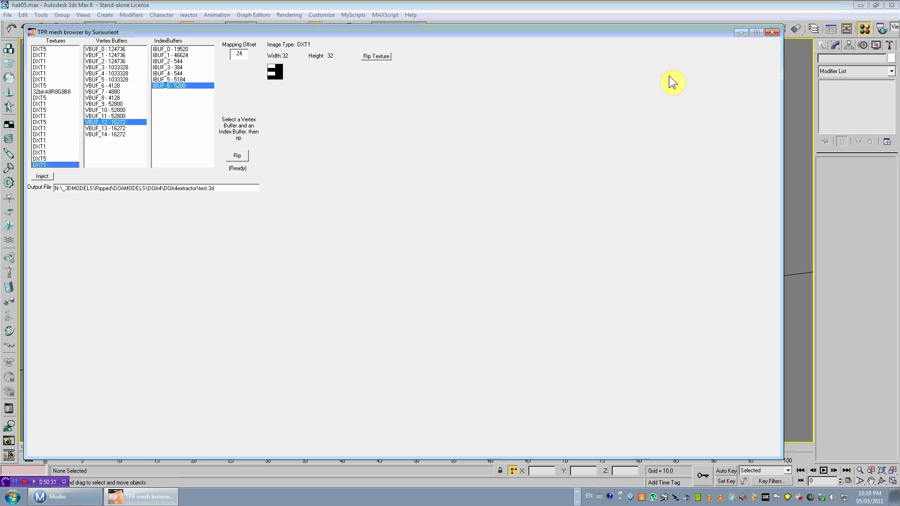
{"action": "left_click", "coordinate": [772, 32]}
Select the ripped face, hair and neck meshes and apply an Edit Mesh modifier to all three.
{"action": "middle_click_drag", "start_coordinate": [397, 221], "coordinate": [434, 248], "text": "alt"}
{"action": "scroll", "coordinate": [426, 275], "scroll_direction": "up", "scroll_amount": 5}
{"action": "scroll", "coordinate": [434, 248], "scroll_direction": "down", "scroll_amount": 4}
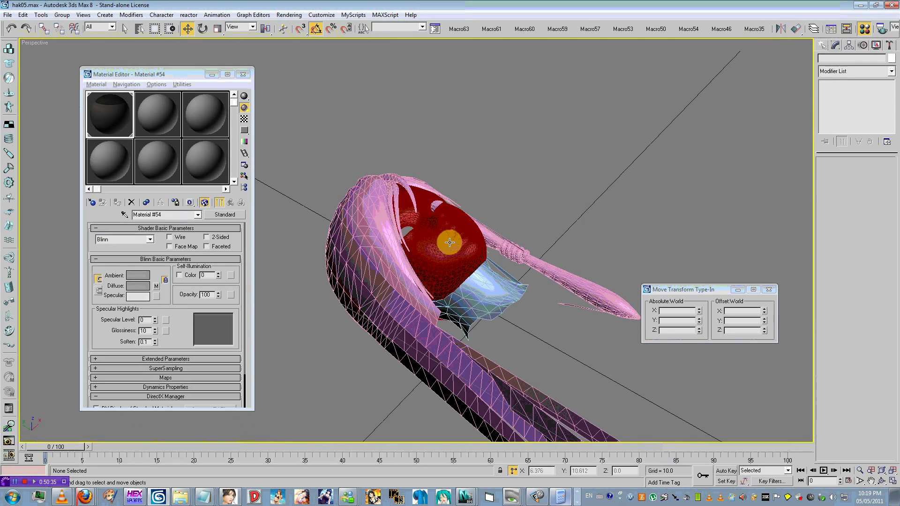
{"action": "left_click_drag", "start_coordinate": [448, 242], "coordinate": [805, 123]}
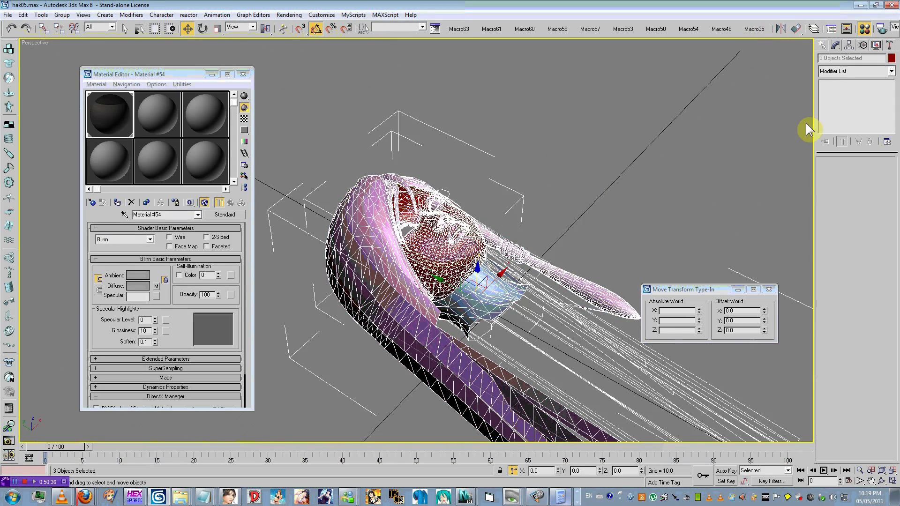
{"action": "left_click", "coordinate": [856, 74]}
{"action": "left_click", "coordinate": [857, 263]}
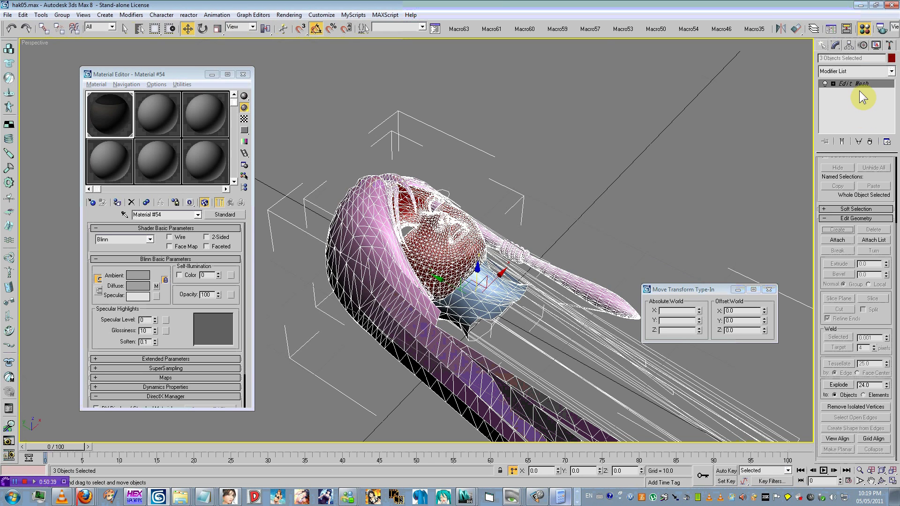
Unhide the body and rotate all vertices of the three head meshes by 90 degrees about X.
{"action": "key", "text": "1"}
{"action": "key", "text": "ctrl+a"}
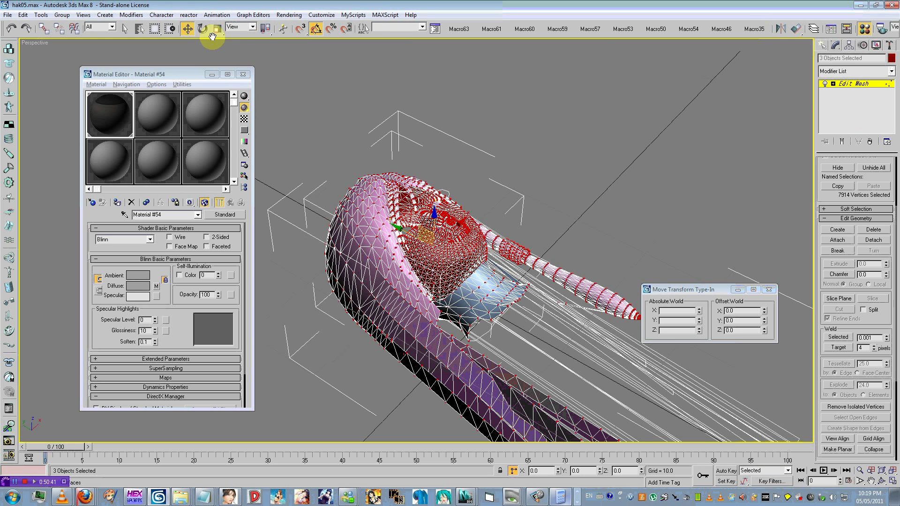
{"action": "right_click", "coordinate": [452, 194]}
{"action": "left_click", "coordinate": [480, 163]}
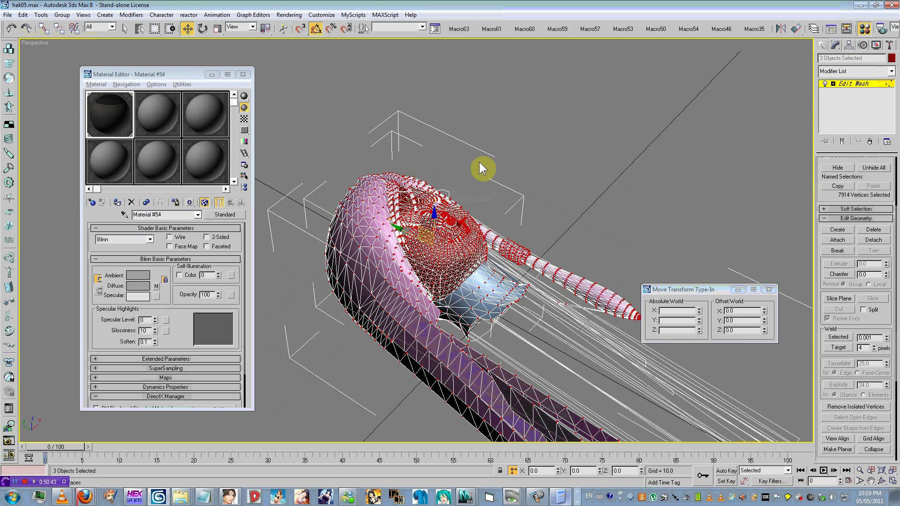
{"action": "left_click", "coordinate": [203, 29]}
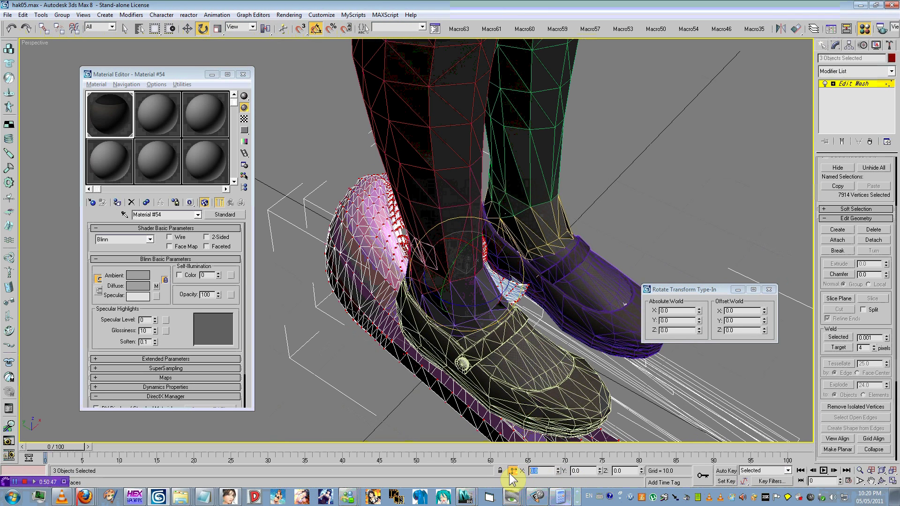
{"action": "type", "text": "90"}
{"action": "key", "text": "Return"}
Move all vertices of the head meshes up to the body's neck and leave vertex editing.
{"action": "left_click", "coordinate": [188, 29]}
{"action": "middle_click_drag", "start_coordinate": [332, 230], "coordinate": [334, 231]}
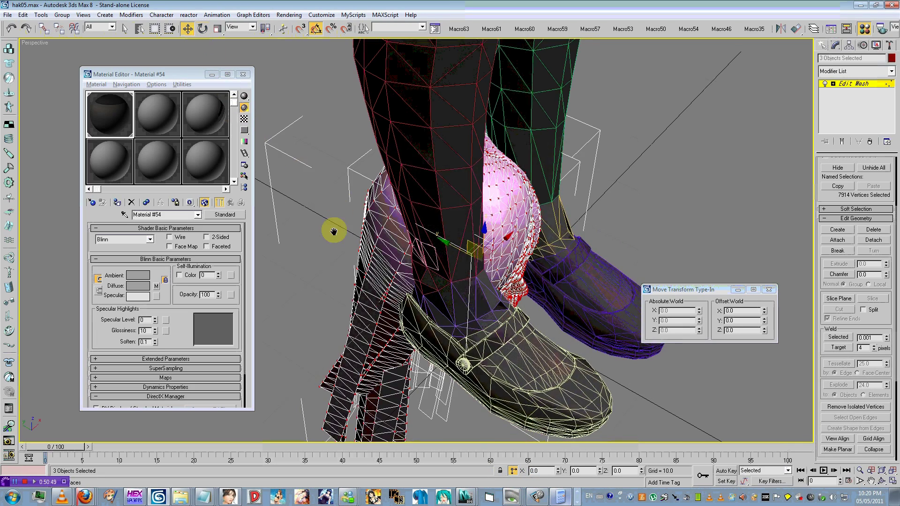
{"action": "scroll", "coordinate": [334, 231], "scroll_direction": "down", "scroll_amount": 8}
{"action": "left_click_drag", "start_coordinate": [430, 228], "coordinate": [440, 12]}
{"action": "key", "text": "z"}
{"action": "middle_click_drag", "start_coordinate": [448, 113], "coordinate": [410, 130], "text": "alt"}
{"action": "scroll", "coordinate": [410, 130], "scroll_direction": "up", "scroll_amount": 4}
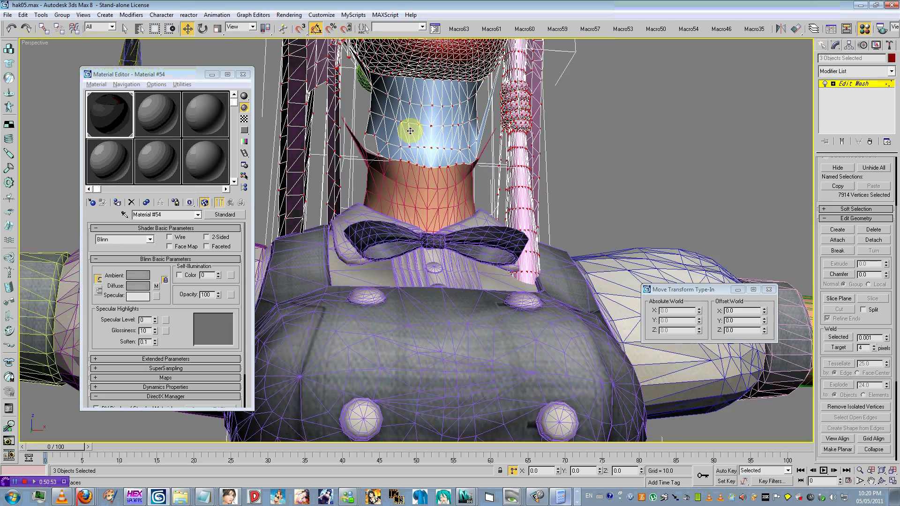
{"action": "scroll", "coordinate": [422, 172], "scroll_direction": "up", "scroll_amount": 2}
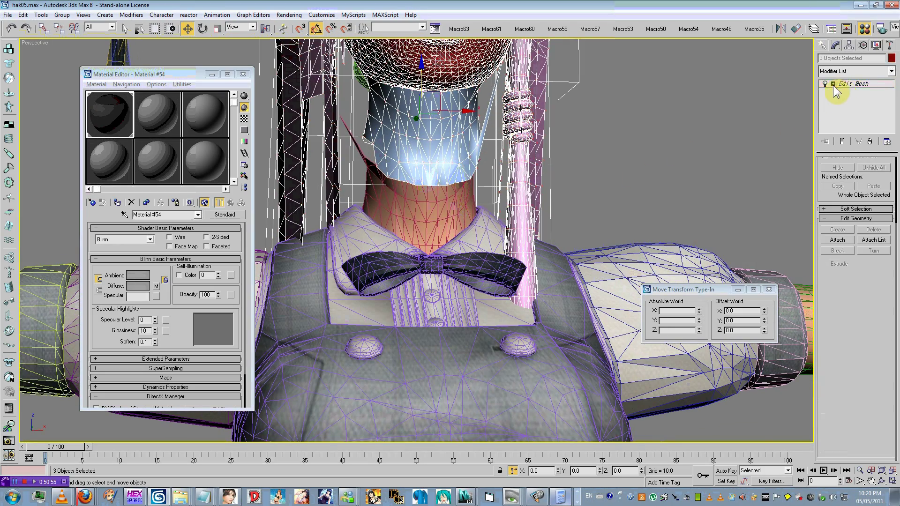
Try to hide the garment covering the body's chest.
{"action": "left_click", "coordinate": [524, 334]}
{"action": "right_click", "coordinate": [524, 334]}
{"action": "scroll", "coordinate": [508, 277], "scroll_direction": "down", "scroll_amount": 6}
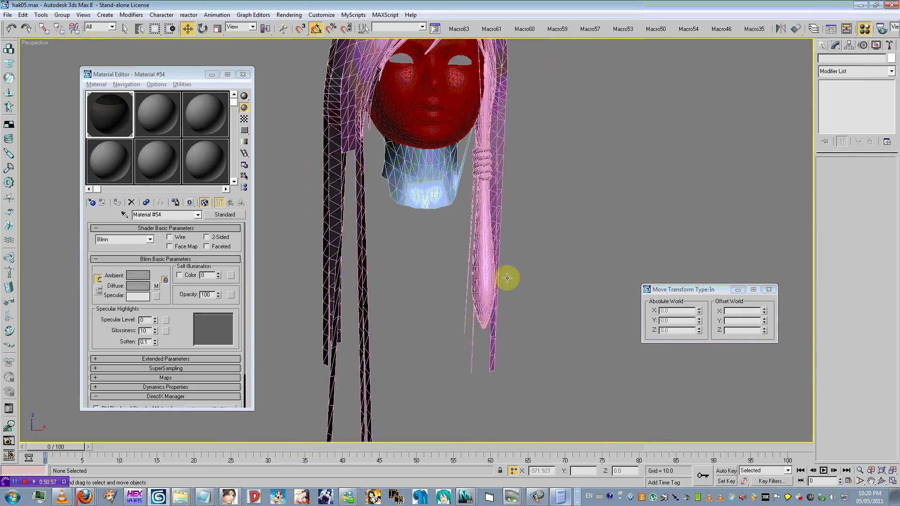
Ungroup the body model and hide the outer garment piece covering the chest.
{"action": "left_click", "coordinate": [62, 15]}
{"action": "left_click", "coordinate": [70, 33]}
{"action": "left_click", "coordinate": [322, 225]}
{"action": "left_click", "coordinate": [500, 287]}
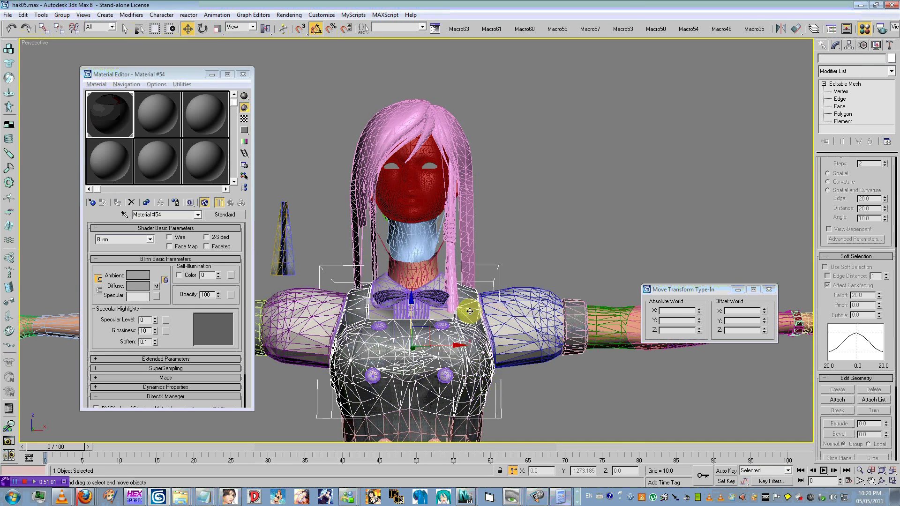
{"action": "right_click", "coordinate": [501, 288]}
{"action": "left_click", "coordinate": [513, 285]}
{"action": "left_click_drag", "start_coordinate": [368, 206], "coordinate": [356, 209]}
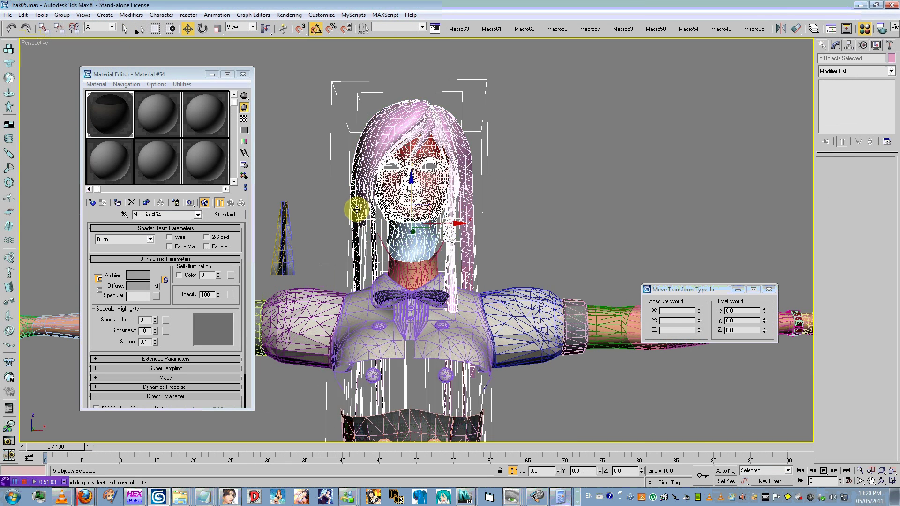
{"action": "left_click_drag", "start_coordinate": [546, 80], "coordinate": [379, 156]}
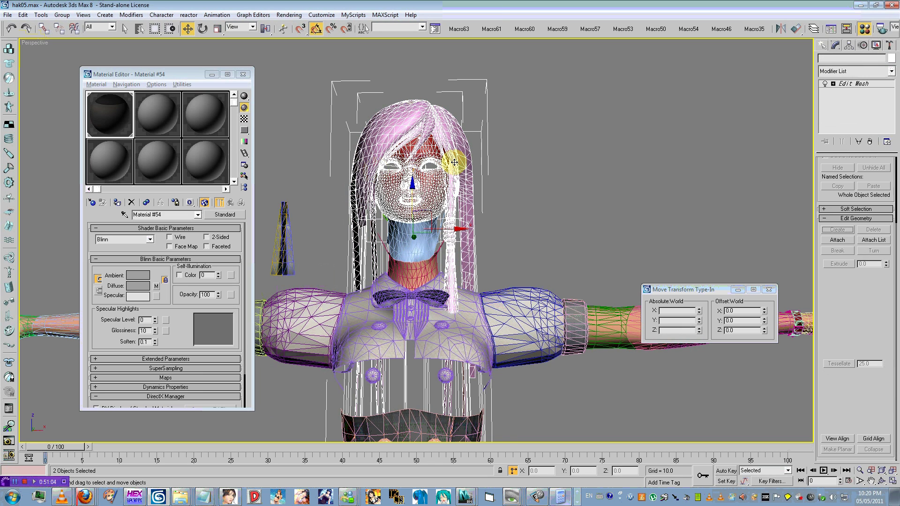
{"action": "left_click", "coordinate": [412, 238], "text": "ctrl"}
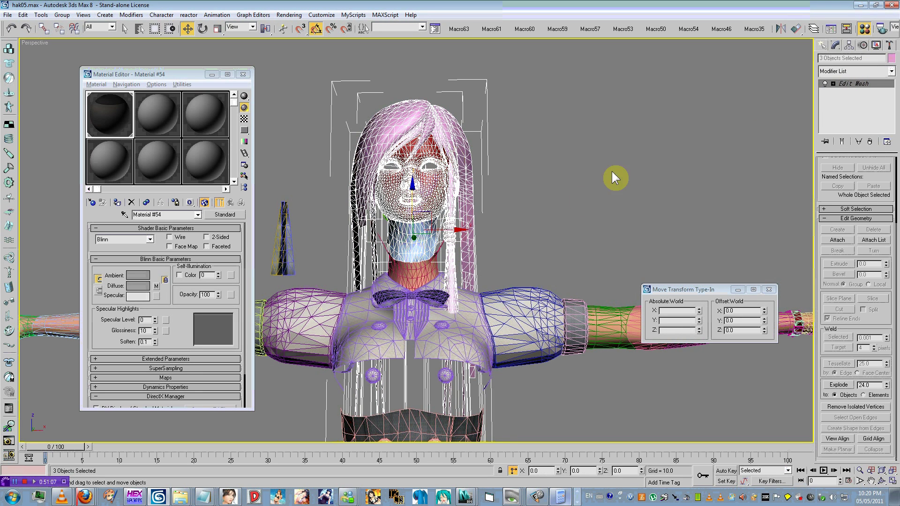
{"action": "left_click", "coordinate": [867, 83]}
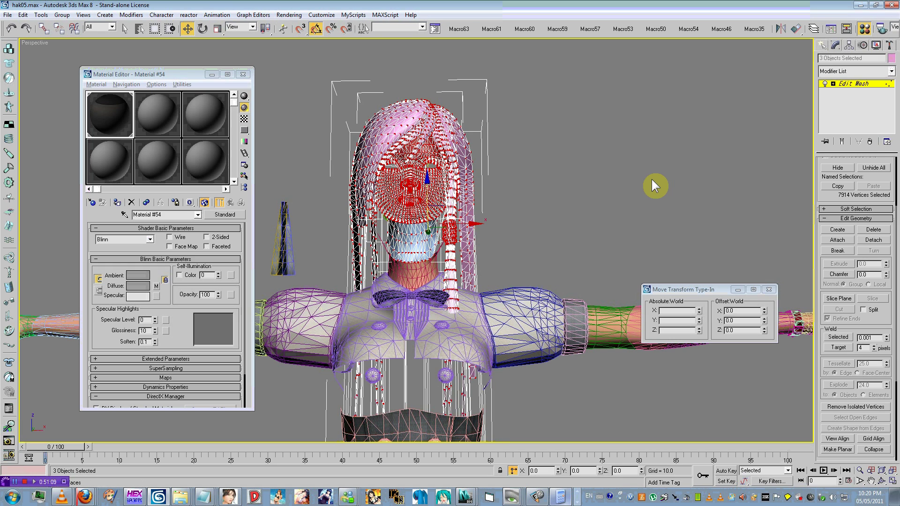
{"action": "left_click", "coordinate": [651, 179]}
{"action": "left_click", "coordinate": [849, 83]}
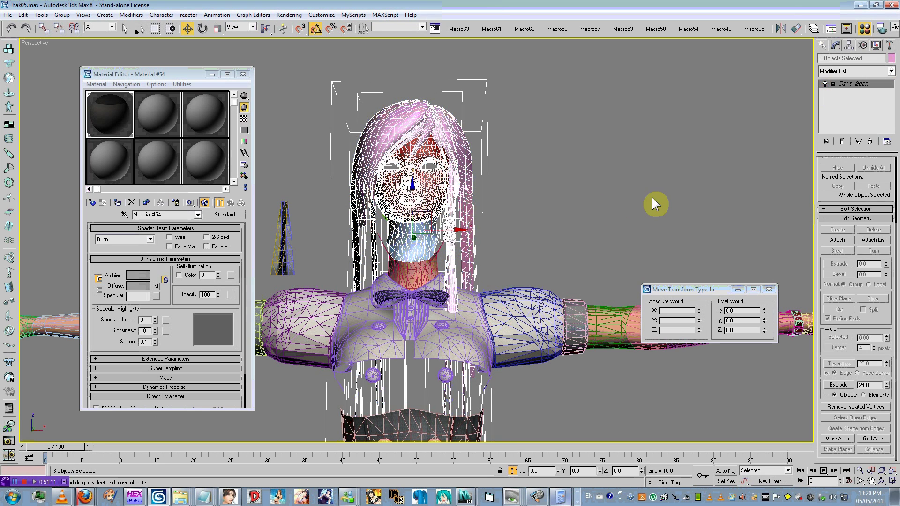
{"action": "left_click", "coordinate": [651, 199]}
Hide the grey blouse piece around the chest and collar.
{"action": "left_click", "coordinate": [473, 323]}
{"action": "right_click", "coordinate": [473, 323]}
{"action": "left_click", "coordinate": [494, 301]}
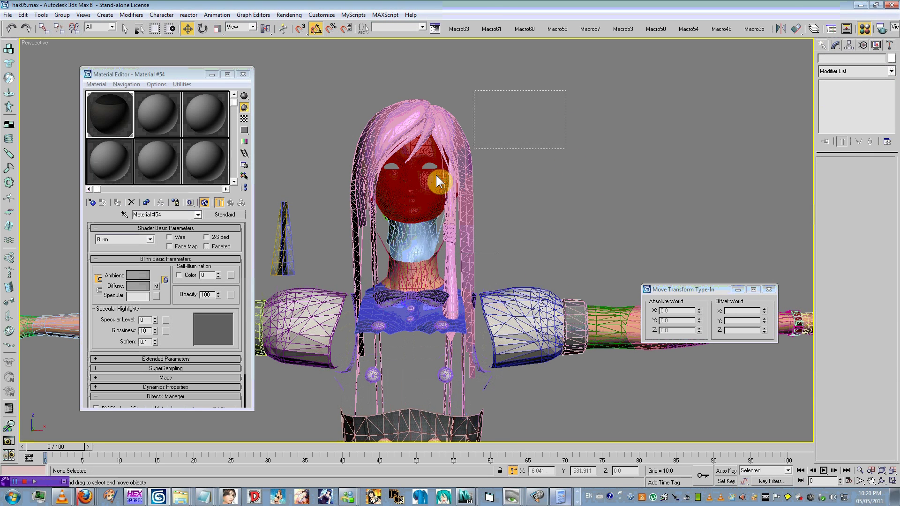
Select all vertices of the face, hair and neck meshes and snap the neck's lower front vertex onto the body neck's lower front edge.
{"action": "left_click_drag", "start_coordinate": [378, 194], "coordinate": [356, 184]}
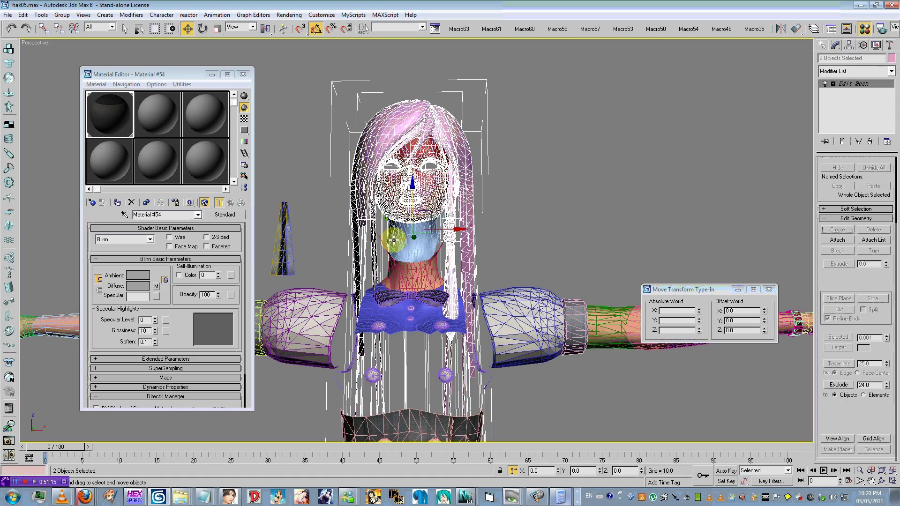
{"action": "left_click", "coordinate": [848, 84]}
{"action": "scroll", "coordinate": [525, 194], "scroll_direction": "up", "scroll_amount": 10}
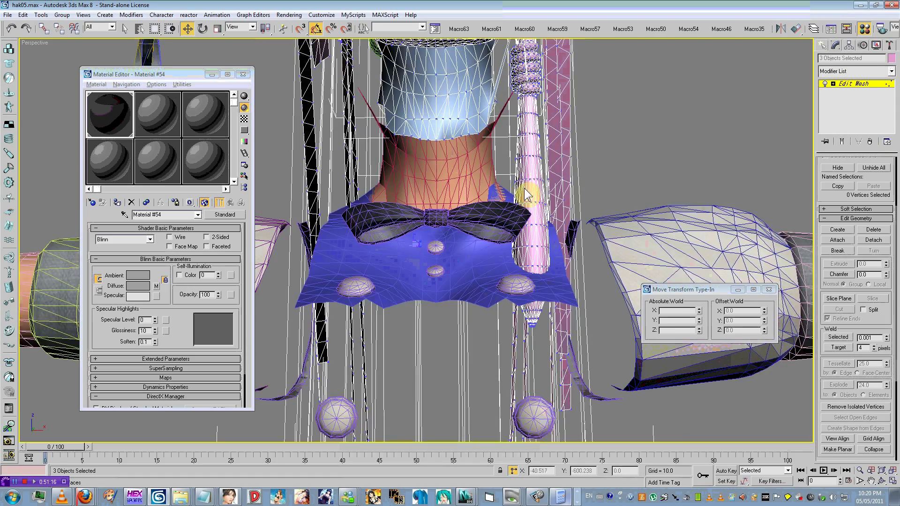
{"action": "middle_click_drag", "start_coordinate": [511, 236], "coordinate": [522, 244], "text": "alt"}
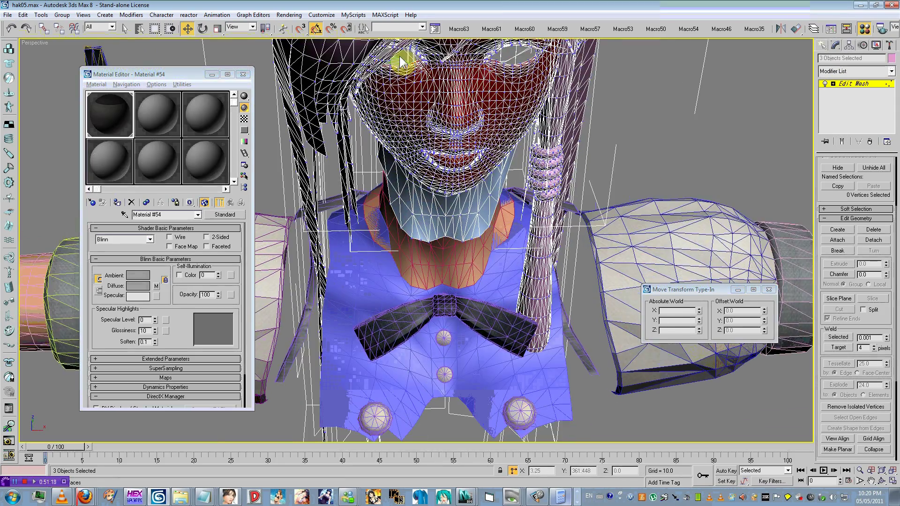
{"action": "key", "text": "ctrl+a"}
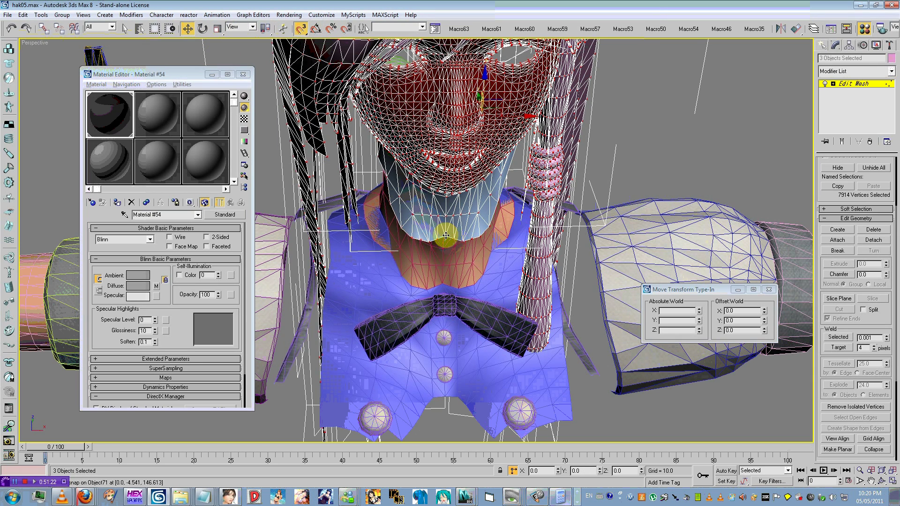
{"action": "left_click_drag", "start_coordinate": [444, 233], "coordinate": [442, 280]}
{"action": "right_click", "coordinate": [442, 280]}
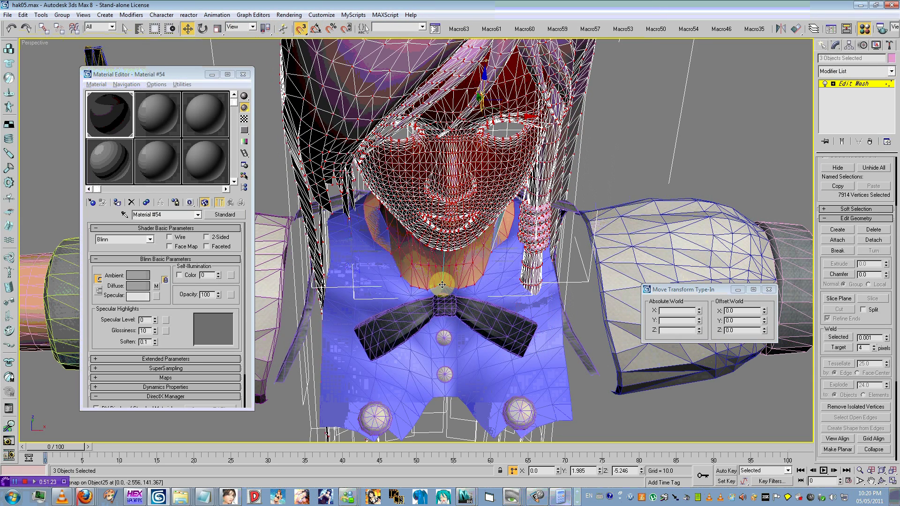
Leave vertex editing and hide the face, hair and neck meshes to expose the body's own neck.
{"action": "left_click", "coordinate": [871, 84]}
{"action": "right_click", "coordinate": [472, 201]}
{"action": "left_click", "coordinate": [502, 187]}
{"action": "middle_click_drag", "start_coordinate": [501, 187], "coordinate": [607, 141], "text": "alt"}
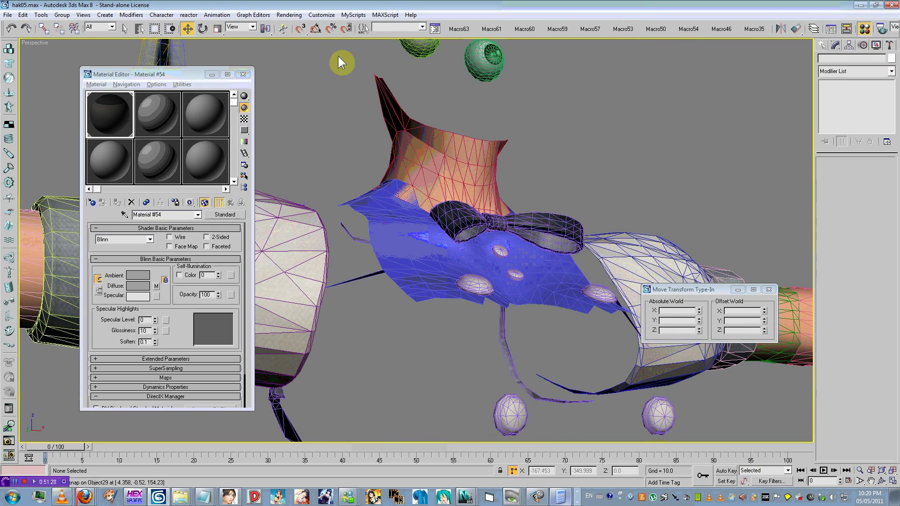
Unhide all hidden meshes and examine how the head and neck meet at the collar.
{"action": "right_click", "coordinate": [504, 136]}
{"action": "left_click", "coordinate": [515, 130]}
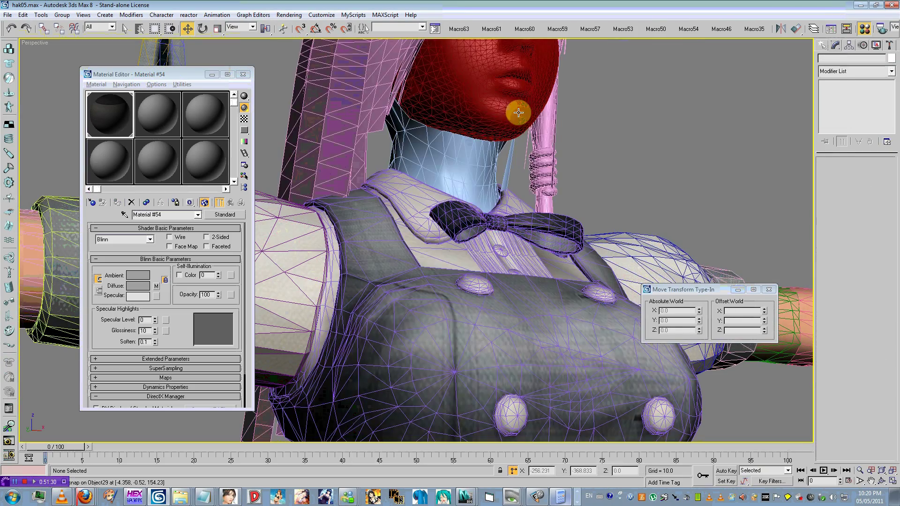
{"action": "middle_click_drag", "start_coordinate": [499, 142], "coordinate": [519, 222], "text": "alt"}
{"action": "scroll", "coordinate": [524, 184], "scroll_direction": "up", "scroll_amount": 5}
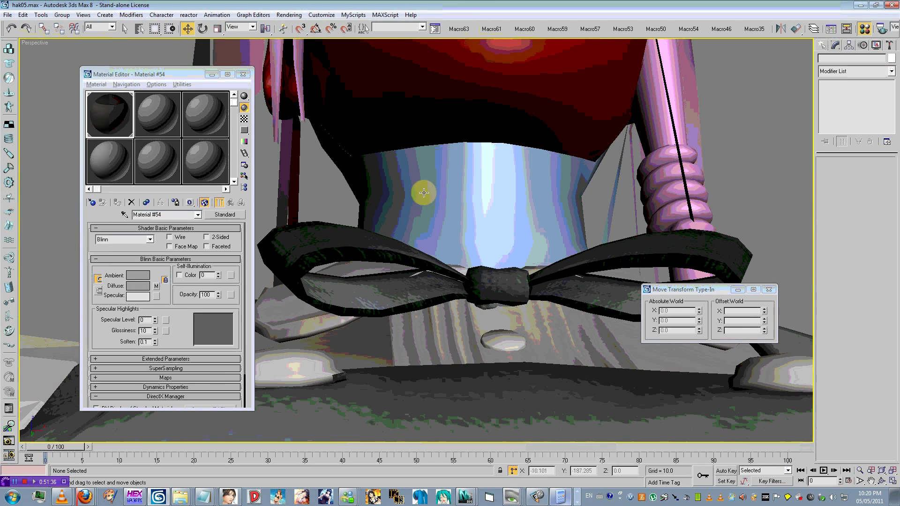
{"action": "left_click", "coordinate": [412, 167]}
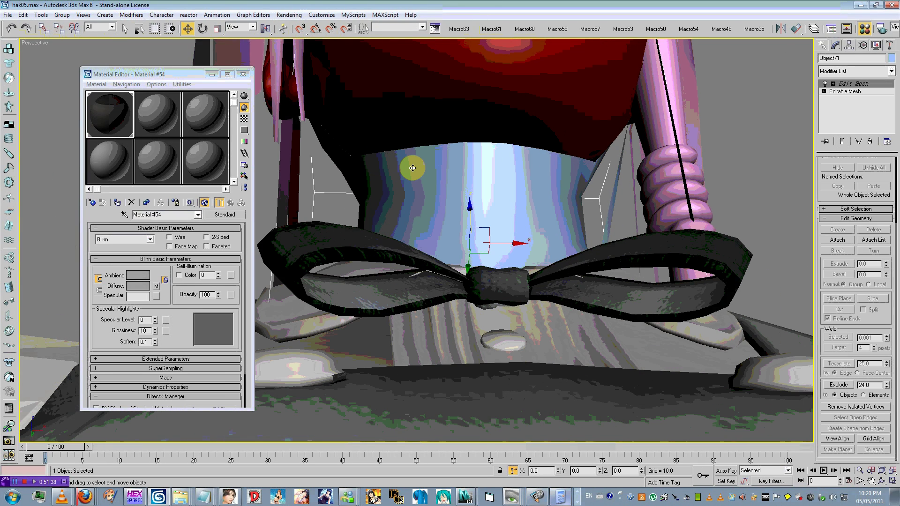
{"action": "key", "text": "F12"}
{"action": "left_click", "coordinate": [470, 97]}
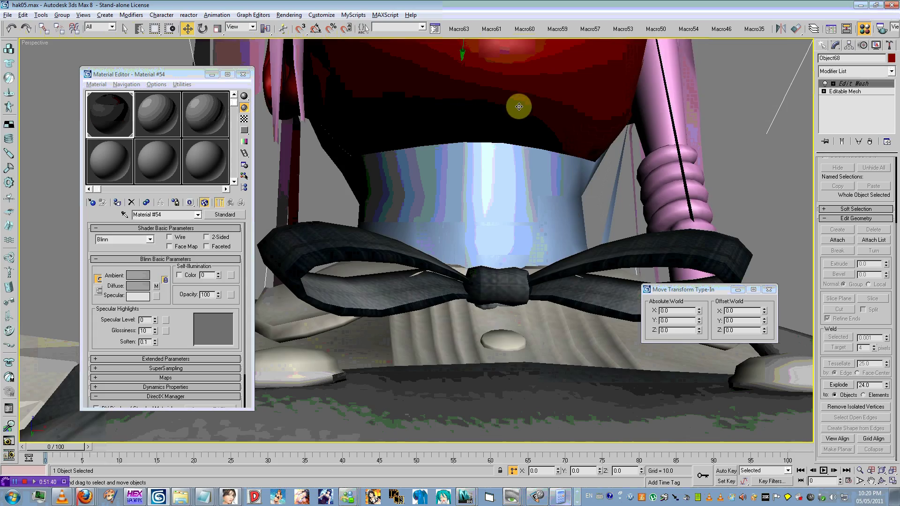
{"action": "middle_click_drag", "start_coordinate": [519, 106], "coordinate": [547, 233], "text": "alt"}
{"action": "scroll", "coordinate": [588, 133], "scroll_direction": "down", "scroll_amount": 5}
{"action": "left_click", "coordinate": [590, 134]}
{"action": "scroll", "coordinate": [552, 181], "scroll_direction": "up", "scroll_amount": 3}
Move the character's right eyeball back into its eye socket, to about X -2.94, Y 32.84, Z 117.95.
{"action": "left_click", "coordinate": [372, 184]}
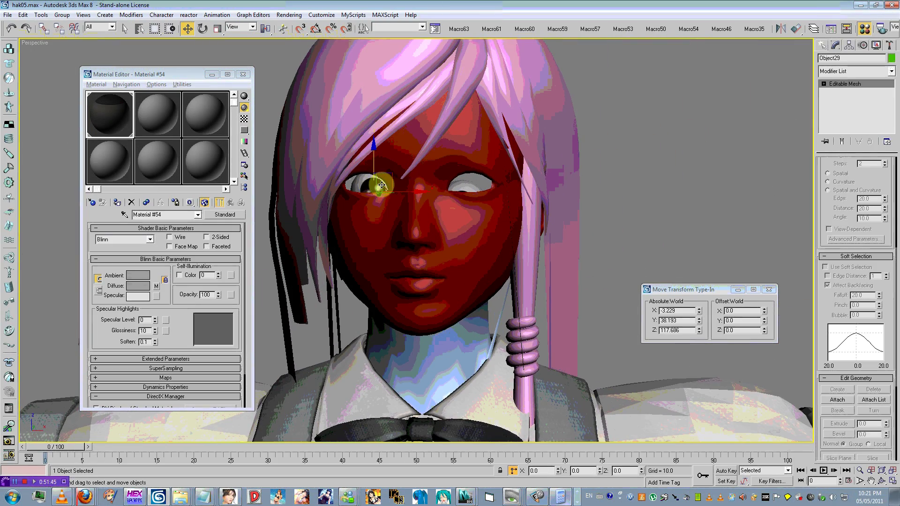
{"action": "middle_click_drag", "start_coordinate": [382, 184], "coordinate": [410, 183], "text": "alt"}
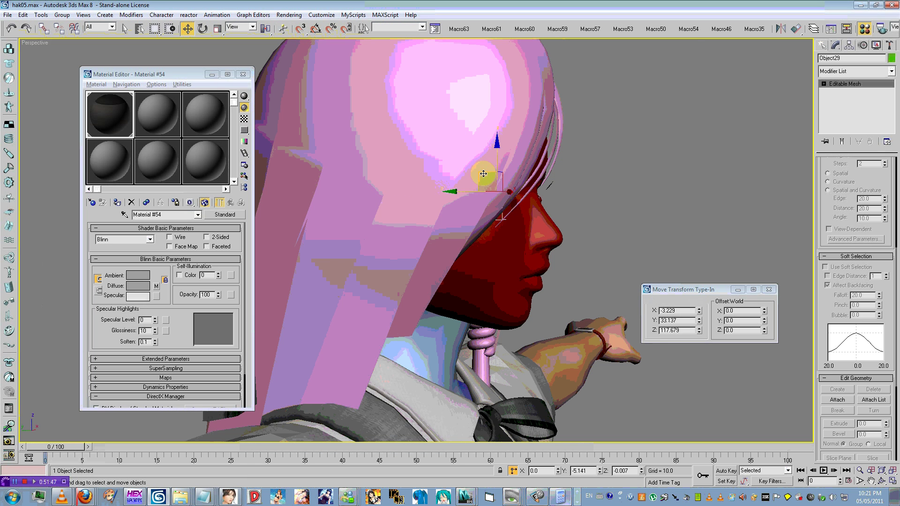
{"action": "left_click_drag", "start_coordinate": [483, 173], "coordinate": [495, 170]}
{"action": "middle_click_drag", "start_coordinate": [496, 169], "coordinate": [483, 185], "text": "alt"}
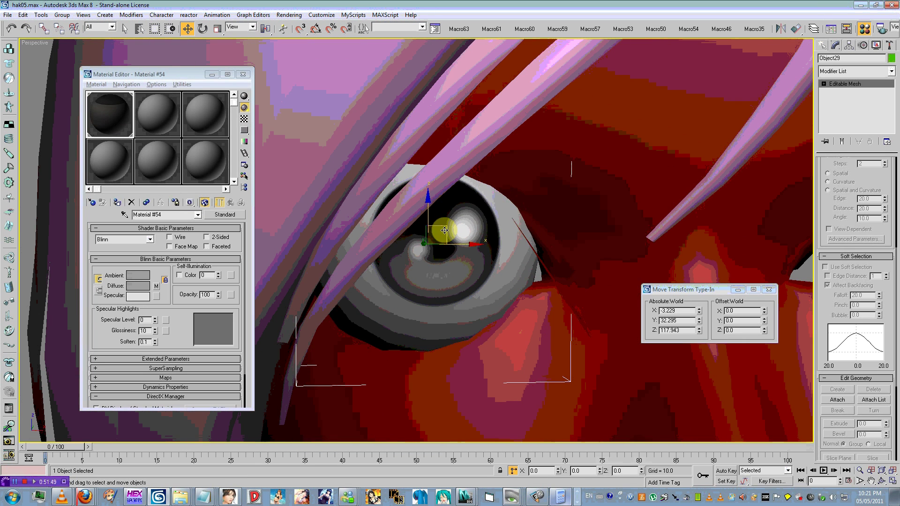
{"action": "left_click_drag", "start_coordinate": [444, 230], "coordinate": [467, 229]}
{"action": "left_click_drag", "start_coordinate": [641, 472], "coordinate": [581, 443]}
{"action": "key", "text": "ctrl+z"}
Show the mesh edges and fine-tune the right eyeball's position in the socket to X -2.844, Y 32.885, Z 117.918.
{"action": "middle_click_drag", "start_coordinate": [583, 377], "coordinate": [526, 384], "text": "alt"}
{"action": "scroll", "coordinate": [526, 383], "scroll_direction": "up", "scroll_amount": 3}
{"action": "key", "text": "F4"}
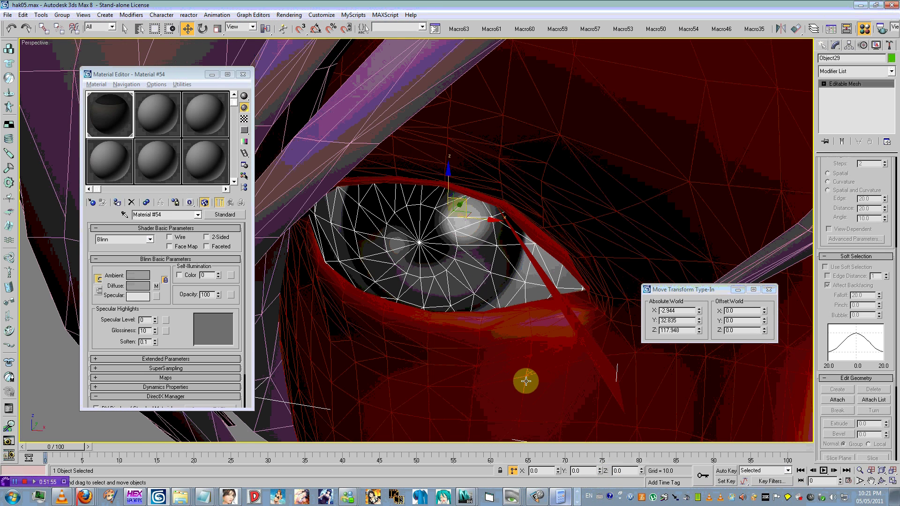
{"action": "left_click_drag", "start_coordinate": [600, 475], "coordinate": [641, 472]}
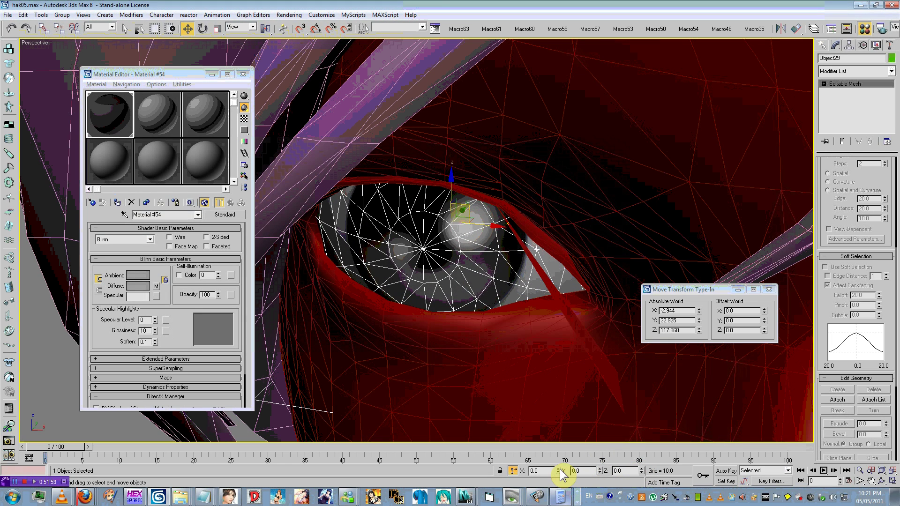
{"action": "mouse_move", "coordinate": [558, 472]}
{"action": "left_mouse_down"}
{"action": "mouse_move", "coordinate": [558, 463]}
{"action": "mouse_move", "coordinate": [598, 471]}
{"action": "mouse_move", "coordinate": [559, 469]}
{"action": "left_mouse_up"}
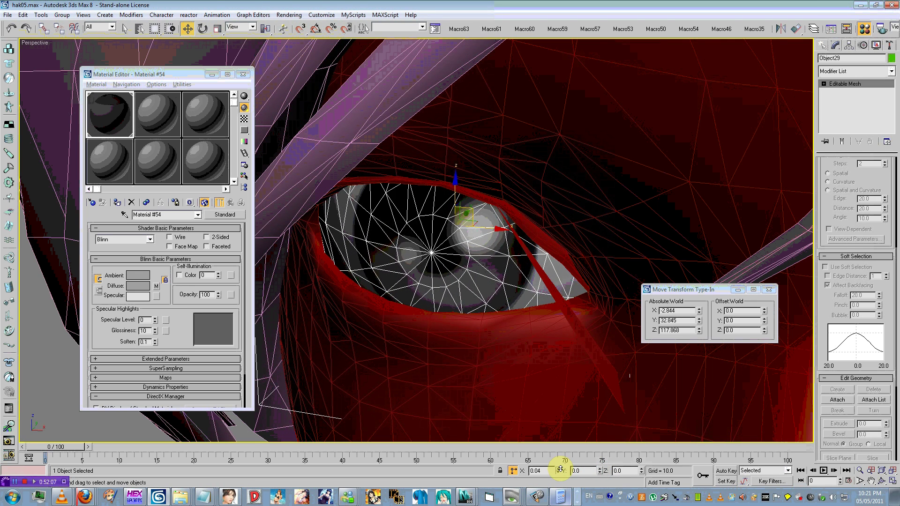
{"action": "left_click_drag", "start_coordinate": [640, 471], "coordinate": [638, 466]}
{"action": "middle_click_drag", "start_coordinate": [618, 398], "coordinate": [580, 396], "text": "alt"}
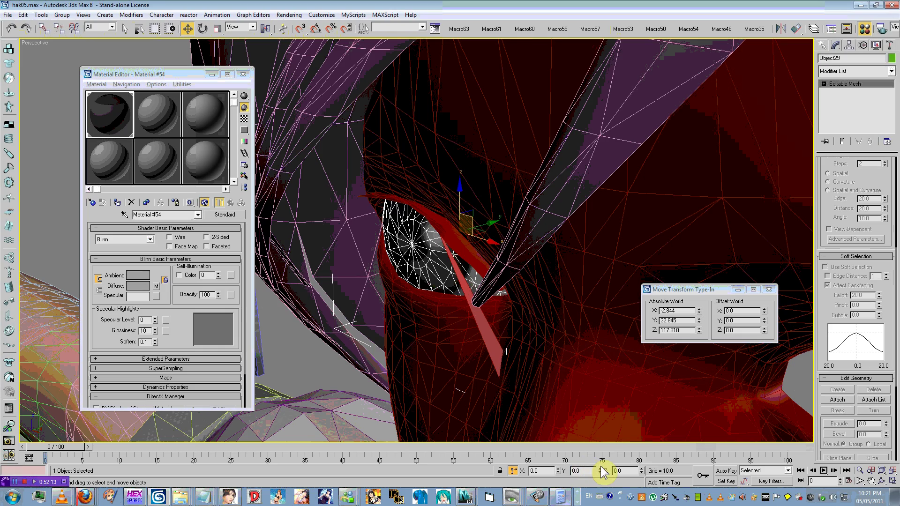
{"action": "left_click_drag", "start_coordinate": [602, 472], "coordinate": [601, 469]}
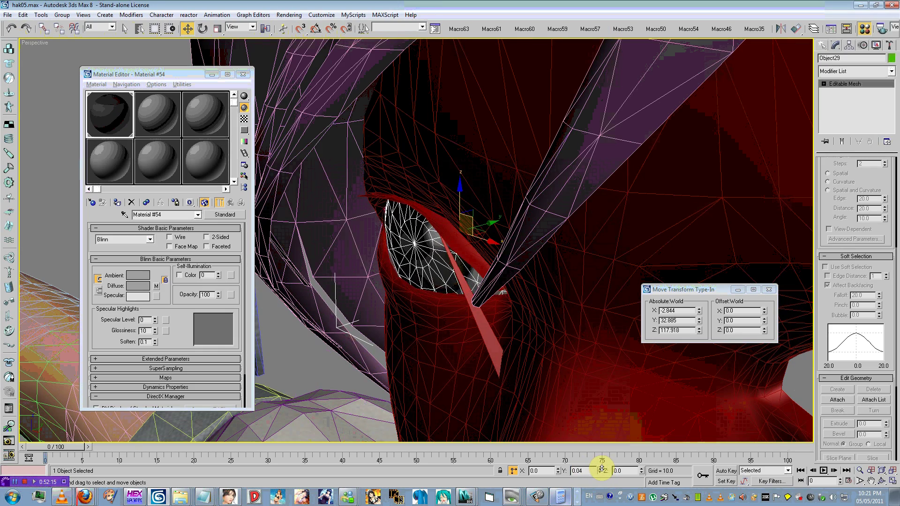
Check the right eyeball in the shaded face, then lower it to Z 117.738 and nudge it to X -2.864, Y 32.915.
{"action": "key", "text": "shift+z"}
{"action": "key", "text": "shift+z"}
{"action": "key", "text": "F4"}
{"action": "scroll", "coordinate": [534, 353], "scroll_direction": "down", "scroll_amount": 5}
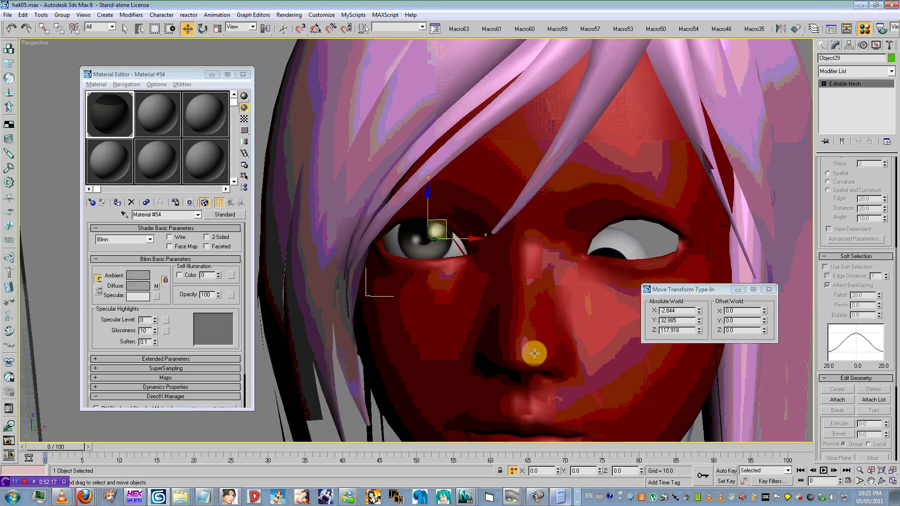
{"action": "scroll", "coordinate": [582, 351], "scroll_direction": "down", "scroll_amount": 5}
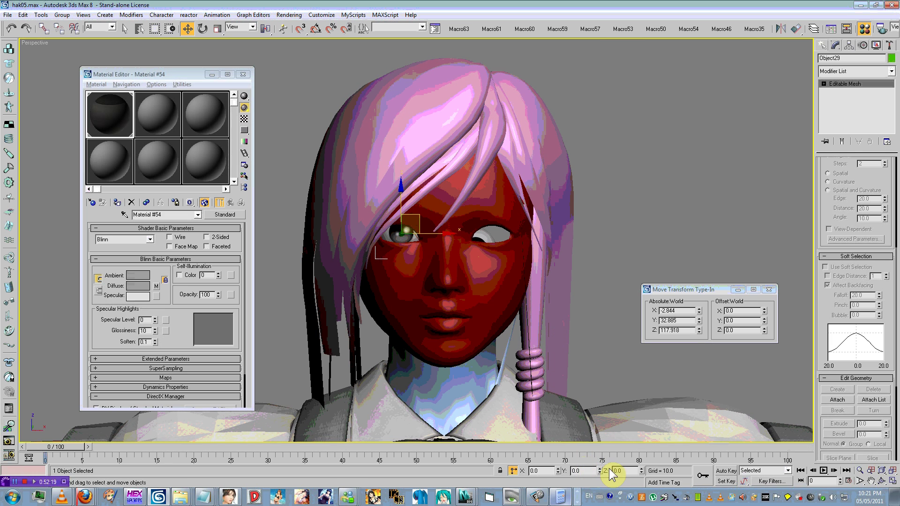
{"action": "left_click_drag", "start_coordinate": [600, 470], "coordinate": [600, 472]}
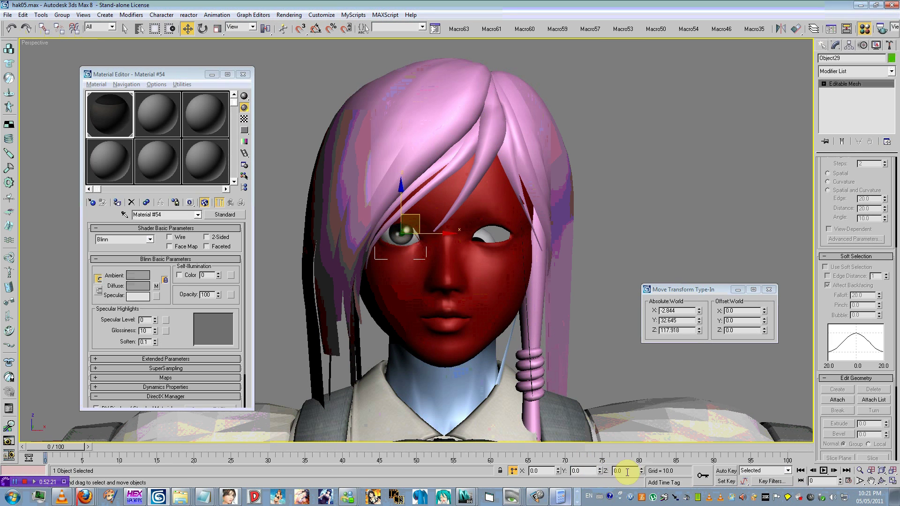
{"action": "left_click_drag", "start_coordinate": [641, 470], "coordinate": [639, 466]}
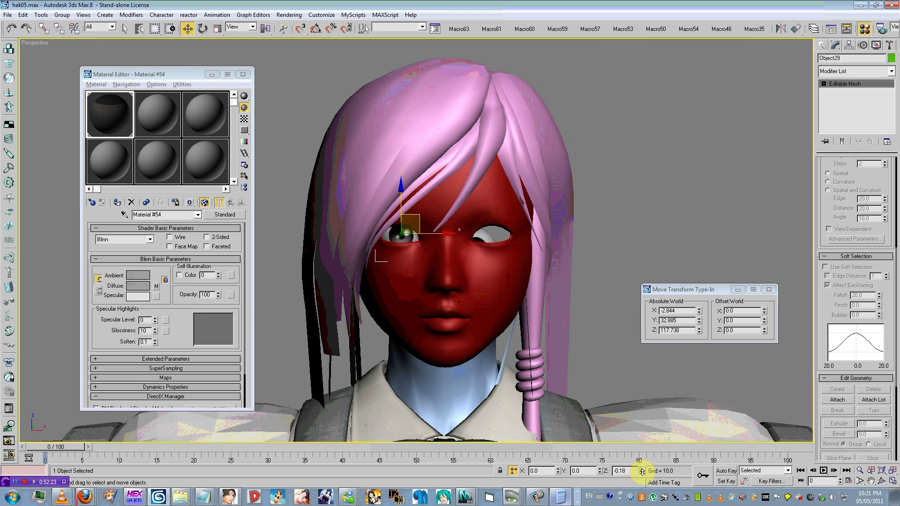
{"action": "scroll", "coordinate": [546, 389], "scroll_direction": "up", "scroll_amount": 10}
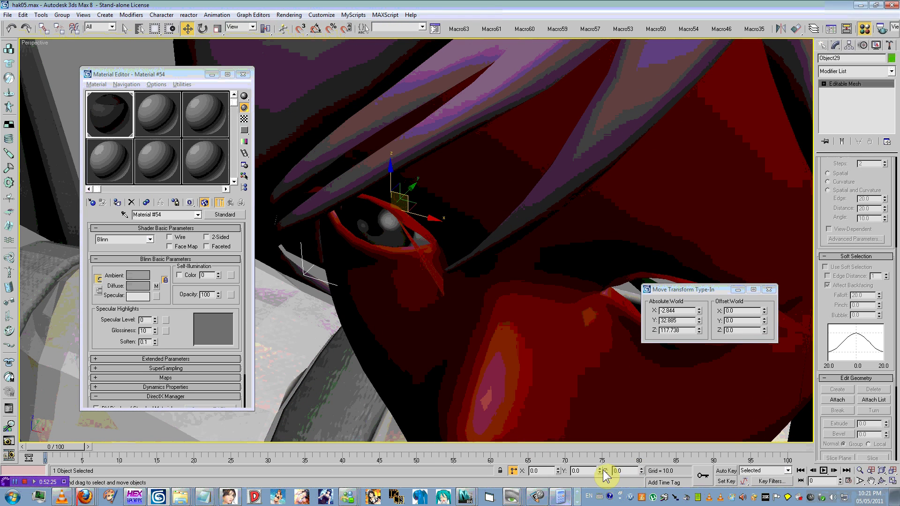
{"action": "mouse_move", "coordinate": [599, 465]}
{"action": "left_mouse_down"}
{"action": "mouse_move", "coordinate": [552, 473]}
{"action": "mouse_move", "coordinate": [606, 473]}
{"action": "mouse_move", "coordinate": [556, 466]}
{"action": "left_mouse_up"}
{"action": "middle_click_drag", "start_coordinate": [505, 329], "coordinate": [474, 321], "text": "alt"}
Align the character's left eyeball to the right eyeball, pivot point to pivot point on X, Y and Z.
{"action": "left_click", "coordinate": [558, 270]}
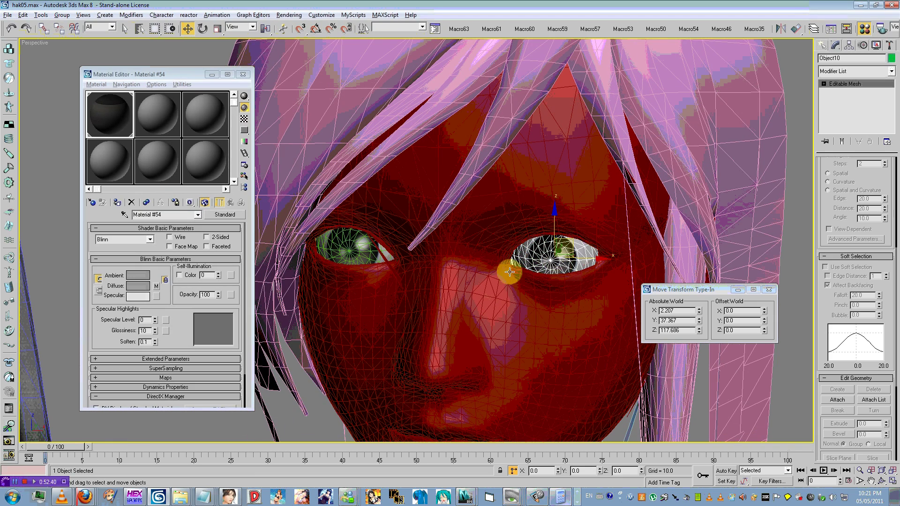
{"action": "key", "text": "alt+a"}
{"action": "left_click", "coordinate": [356, 251]}
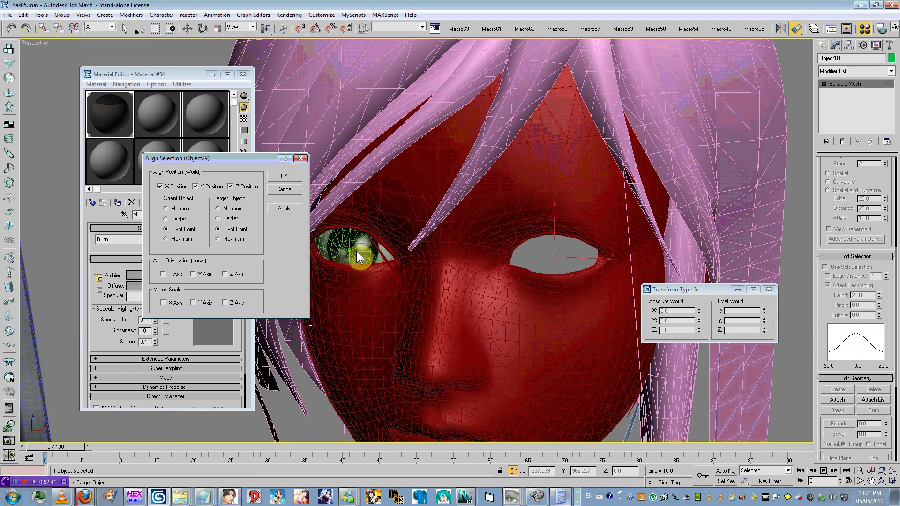
{"action": "left_click", "coordinate": [284, 177]}
Try to move the aligned eyeball into the opposite socket by making its absolute X position positive.
{"action": "key", "text": "F12"}
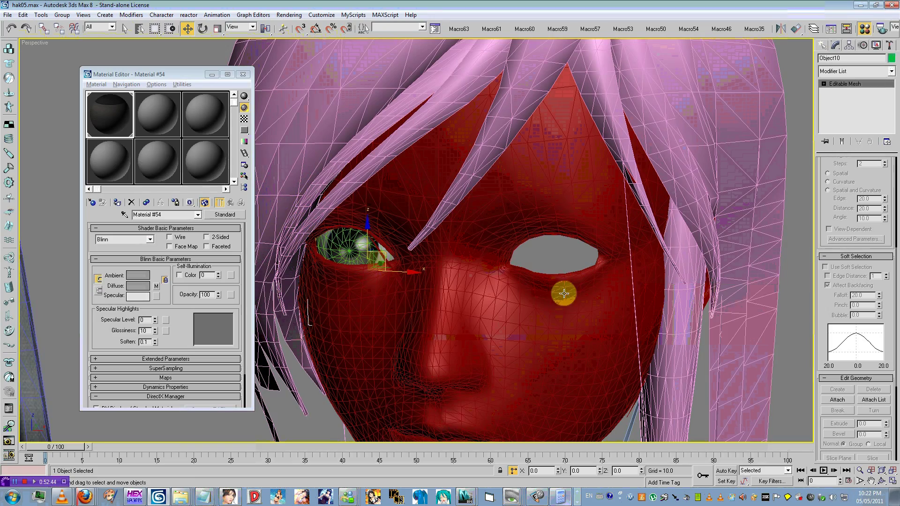
{"action": "key", "text": "F12"}
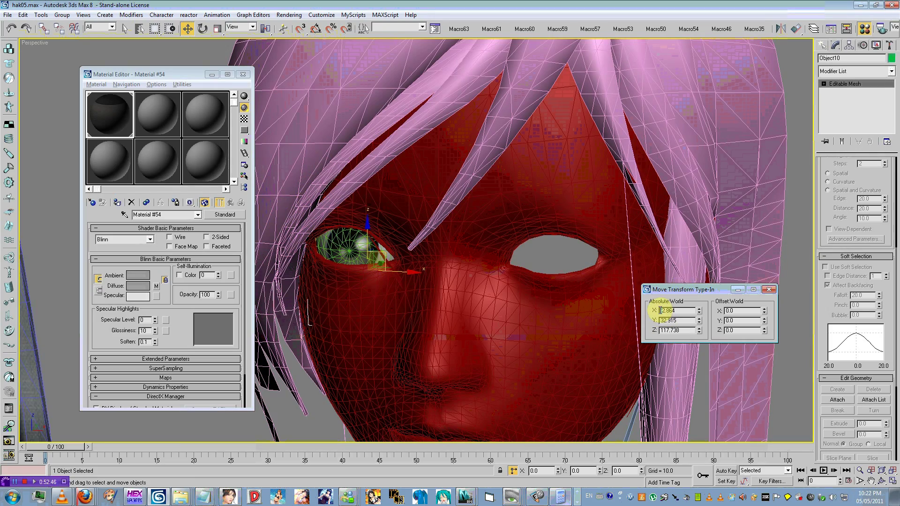
{"action": "key", "text": "BackSpace"}
{"action": "key", "text": "Return"}
{"action": "middle_click_drag", "start_coordinate": [599, 301], "coordinate": [570, 287], "text": "alt"}
{"action": "key", "text": "ctrl+z"}
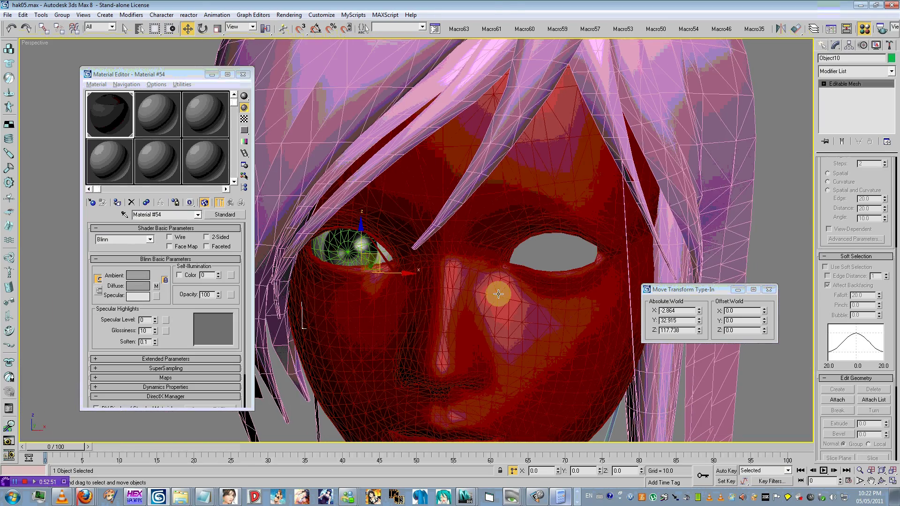
Snap the left eyeball vertically onto the matching point of the right eyeball in wireframe, so both overlap.
{"action": "key", "text": "F3"}
{"action": "key", "text": "F3"}
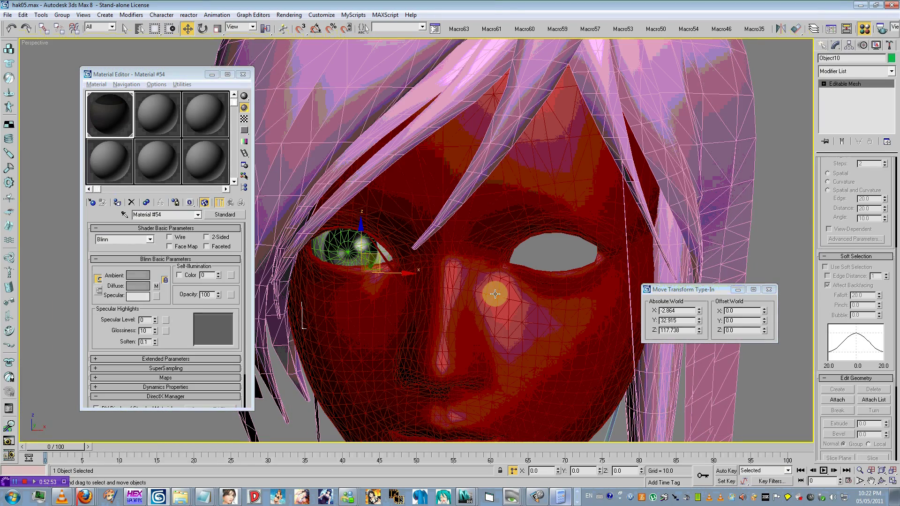
{"action": "left_click", "coordinate": [300, 29]}
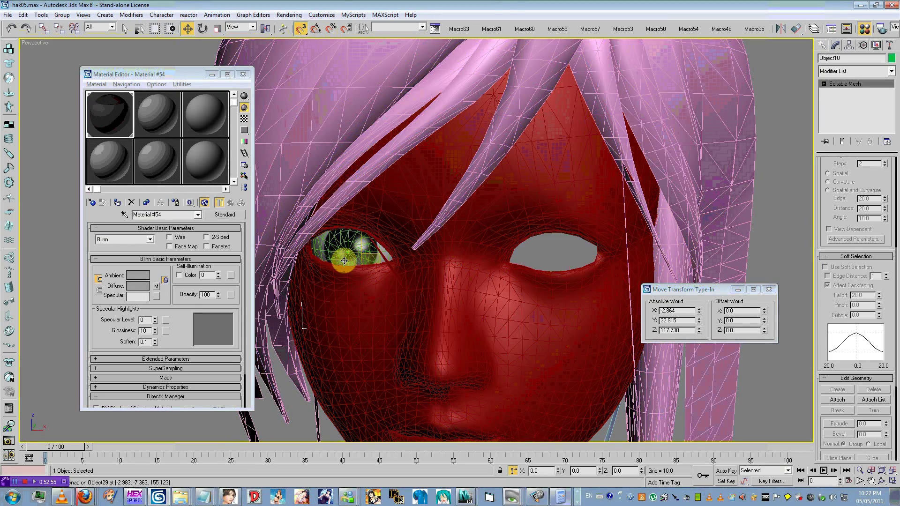
{"action": "key", "text": "F3"}
{"action": "left_click_drag", "start_coordinate": [355, 277], "coordinate": [355, 250]}
{"action": "left_click", "coordinate": [300, 28]}
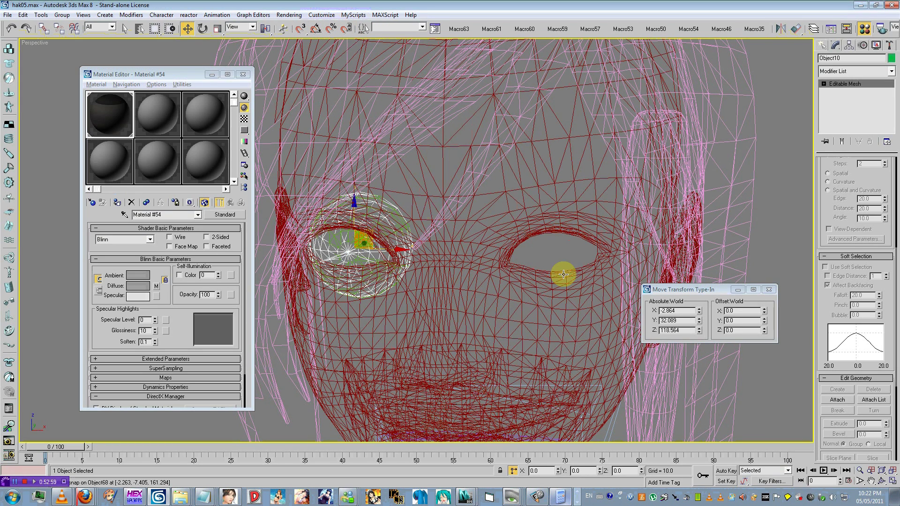
Set the left eyeball's absolute X position to 2.864 and restore the shaded view without edges.
{"action": "left_click", "coordinate": [664, 310]}
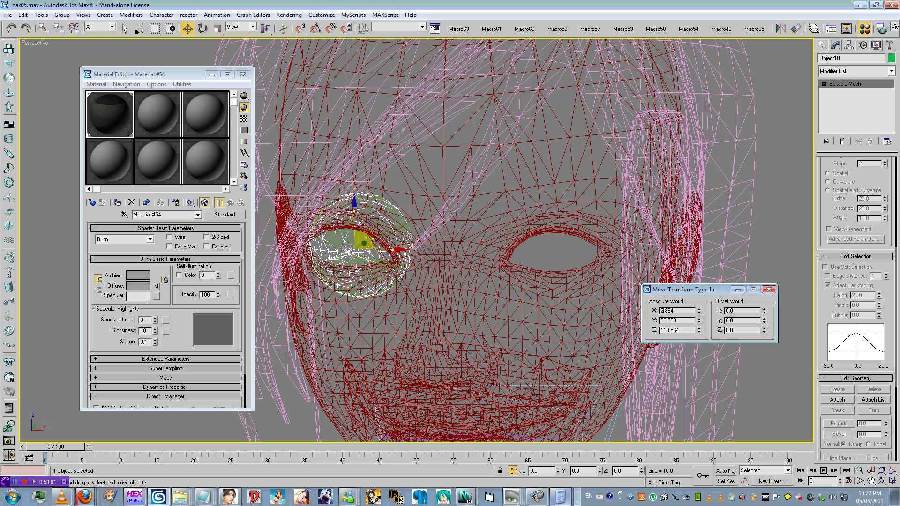
{"action": "key", "text": "Return"}
{"action": "middle_click", "coordinate": [478, 230]}
{"action": "key", "text": "F3"}
{"action": "key", "text": "F4"}
{"action": "scroll", "coordinate": [494, 240], "scroll_direction": "down", "scroll_amount": 3}
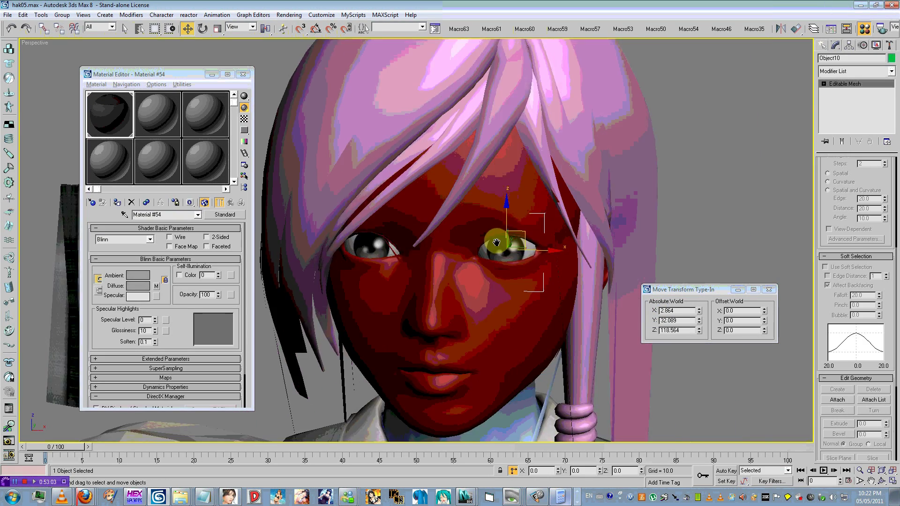
Deselect the eyeball, close the transform type-in window and review the head with both eyes fitted.
{"action": "scroll", "coordinate": [496, 242], "scroll_direction": "down", "scroll_amount": 2}
{"action": "left_click", "coordinate": [614, 212]}
{"action": "scroll", "coordinate": [615, 212], "scroll_direction": "down", "scroll_amount": 4}
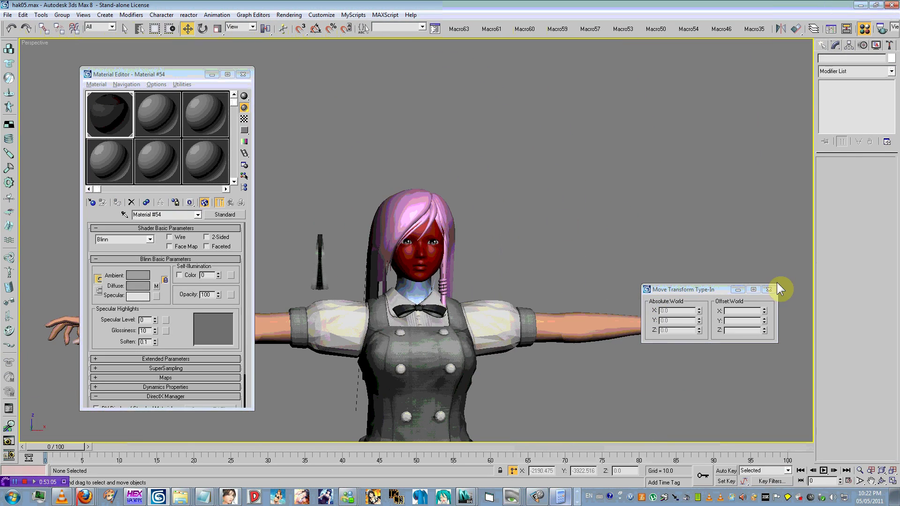
{"action": "left_click", "coordinate": [769, 289]}
{"action": "scroll", "coordinate": [498, 261], "scroll_direction": "up", "scroll_amount": 4}
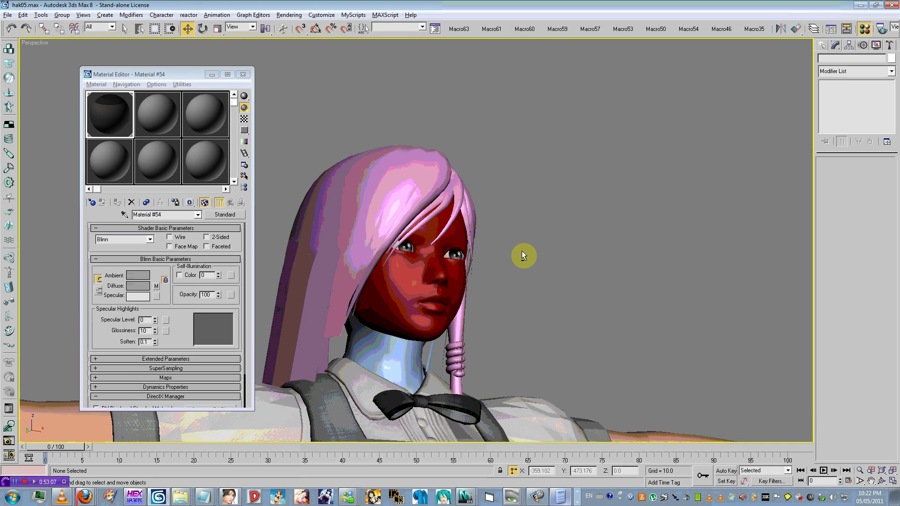
Switch to the hak05 texture folder and preview the face texture hakAA_01.dds.
{"action": "key", "text": "alt+Tab"}
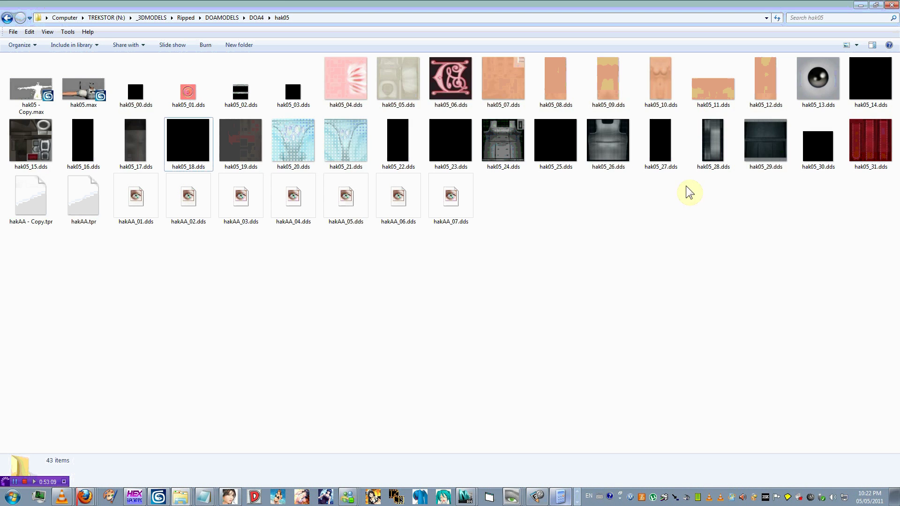
{"action": "left_click", "coordinate": [136, 205]}
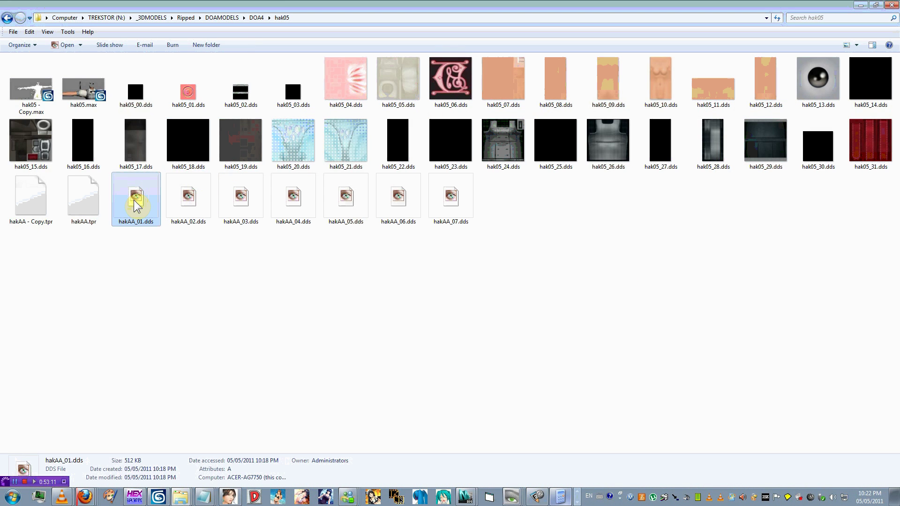
{"action": "double_click", "coordinate": [137, 204]}
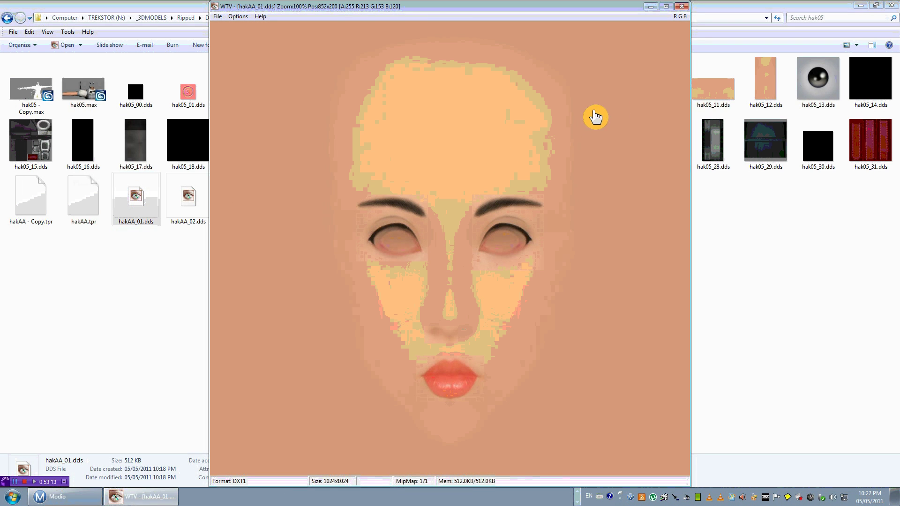
{"action": "left_click", "coordinate": [681, 6]}
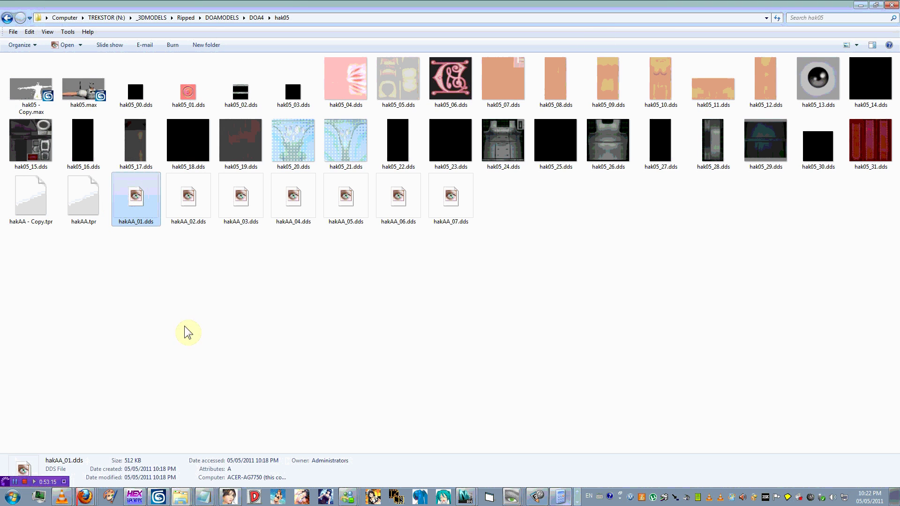
Switch back to 3ds Max, show only the head mesh and display its edges.
{"action": "left_click", "coordinate": [158, 497]}
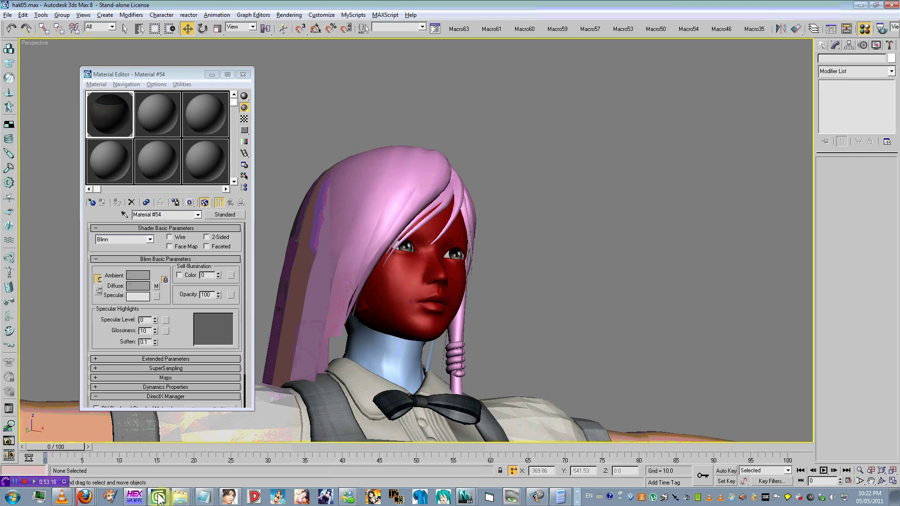
{"action": "left_click", "coordinate": [406, 298]}
{"action": "middle_click_drag", "start_coordinate": [407, 297], "coordinate": [398, 239], "text": "alt"}
{"action": "right_click", "coordinate": [409, 206]}
{"action": "left_click", "coordinate": [430, 170]}
{"action": "key", "text": "F4"}
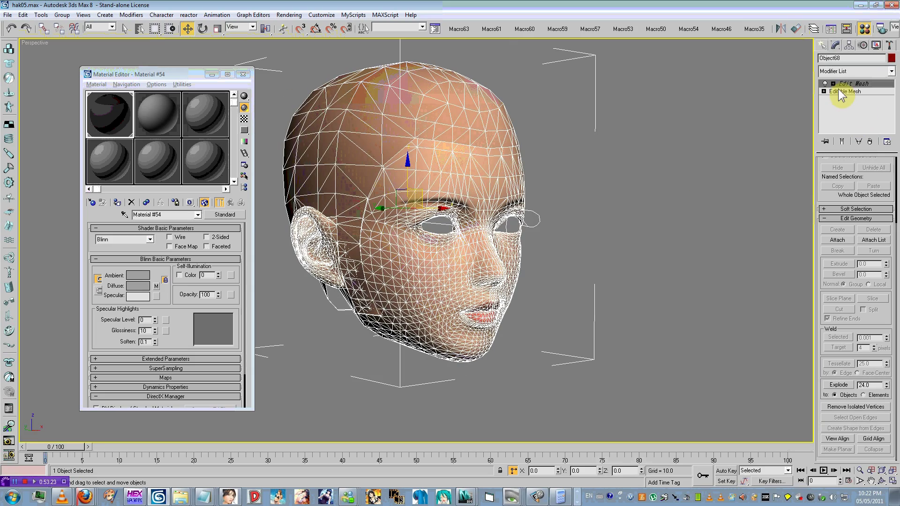
Unhide all objects so the complete character is shown together with the head.
{"action": "right_click", "coordinate": [631, 179]}
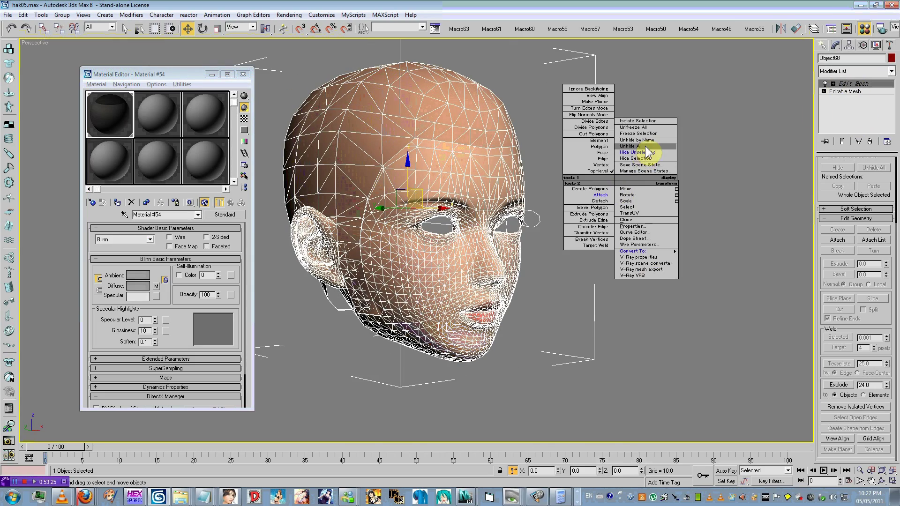
{"action": "left_click", "coordinate": [644, 145]}
{"action": "scroll", "coordinate": [544, 193], "scroll_direction": "down", "scroll_amount": 5}
{"action": "middle_click_drag", "start_coordinate": [544, 193], "coordinate": [541, 148], "text": "alt"}
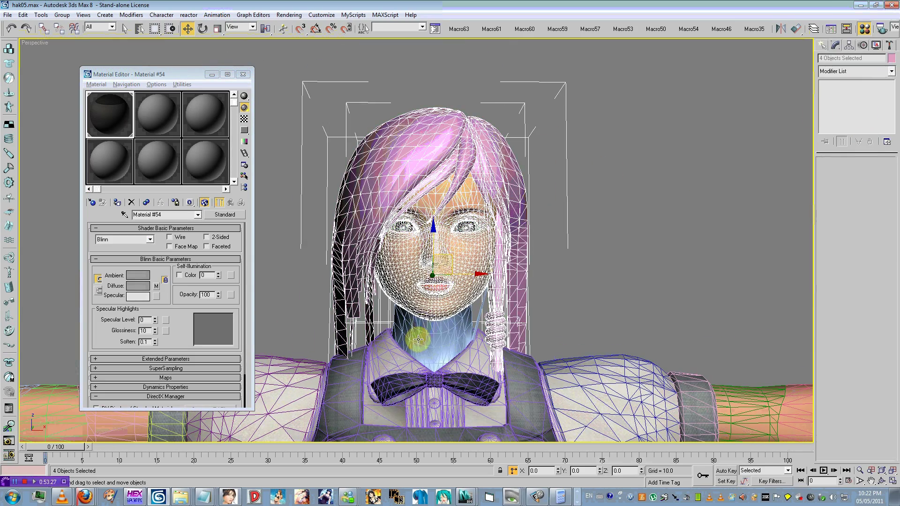
Collapse the Edit Mesh modifier shared by the hair, head and neck into their base meshes and restore plain shading without edges.
{"action": "left_click", "coordinate": [551, 159]}
{"action": "left_click", "coordinate": [500, 174]}
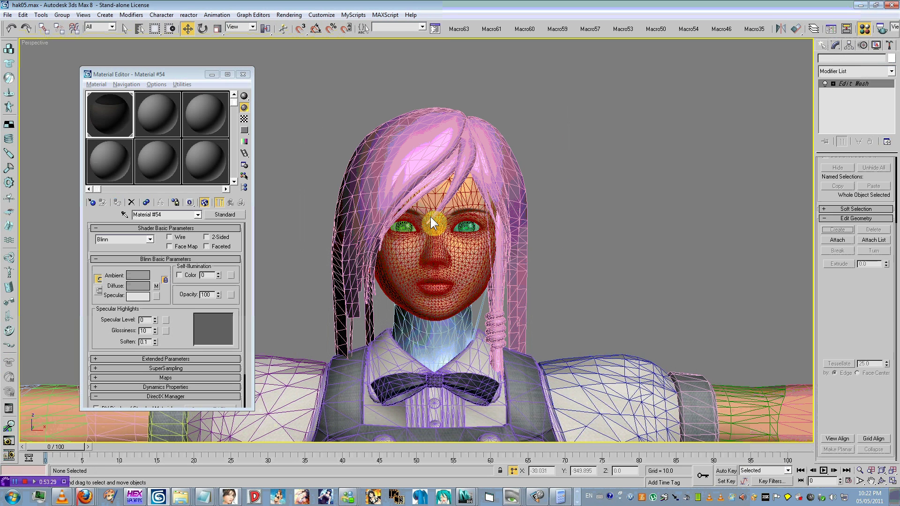
{"action": "left_click", "coordinate": [430, 217], "text": "ctrl"}
{"action": "left_click", "coordinate": [403, 334], "text": "ctrl"}
{"action": "right_click", "coordinate": [447, 299]}
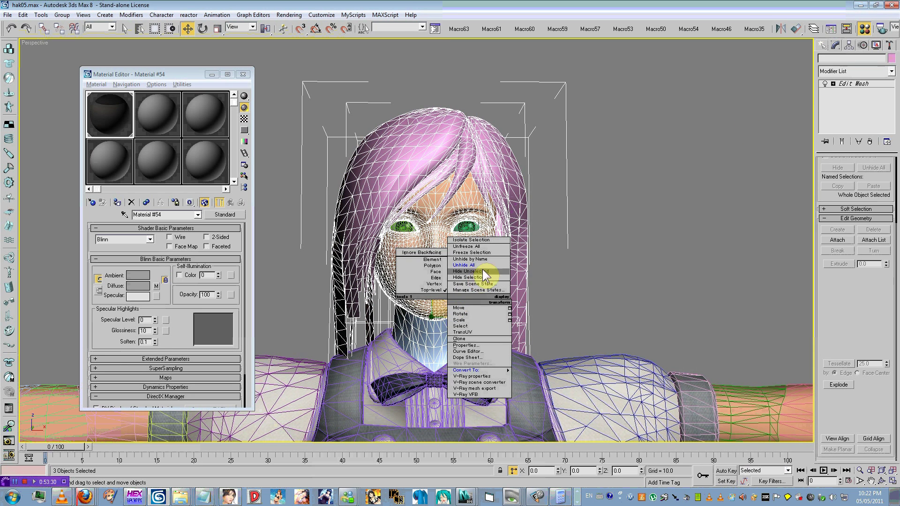
{"action": "right_click", "coordinate": [850, 85]}
{"action": "left_click", "coordinate": [550, 212]}
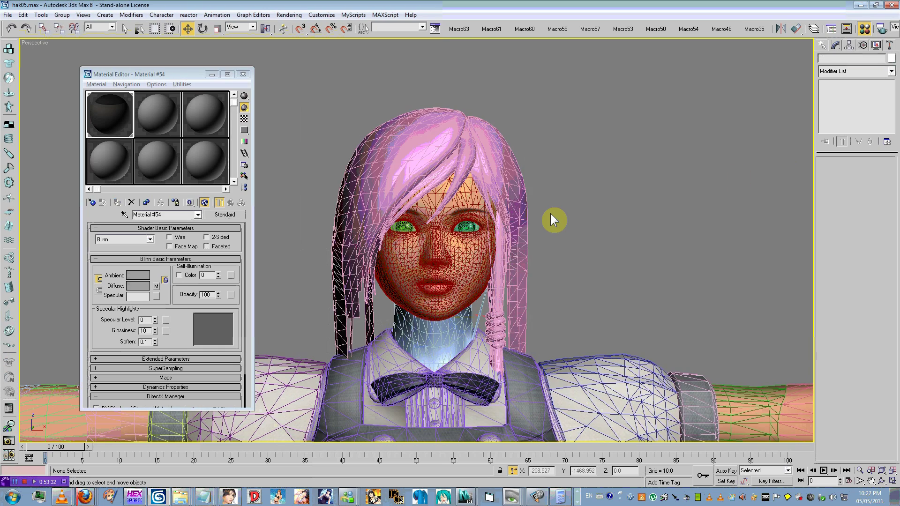
{"action": "scroll", "coordinate": [543, 212], "scroll_direction": "down", "scroll_amount": 5}
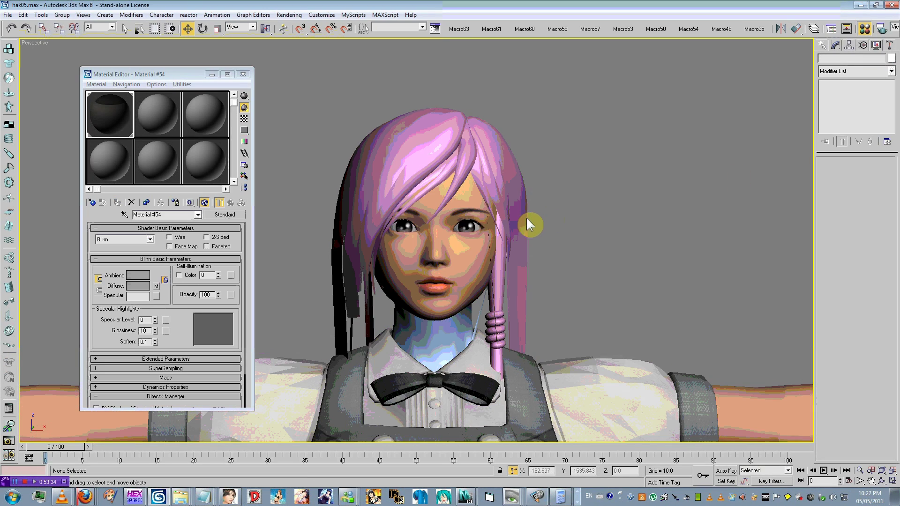
Select the head mesh and hide all other objects.
{"action": "left_click", "coordinate": [436, 267]}
{"action": "right_click", "coordinate": [436, 267]}
{"action": "left_click", "coordinate": [466, 244]}
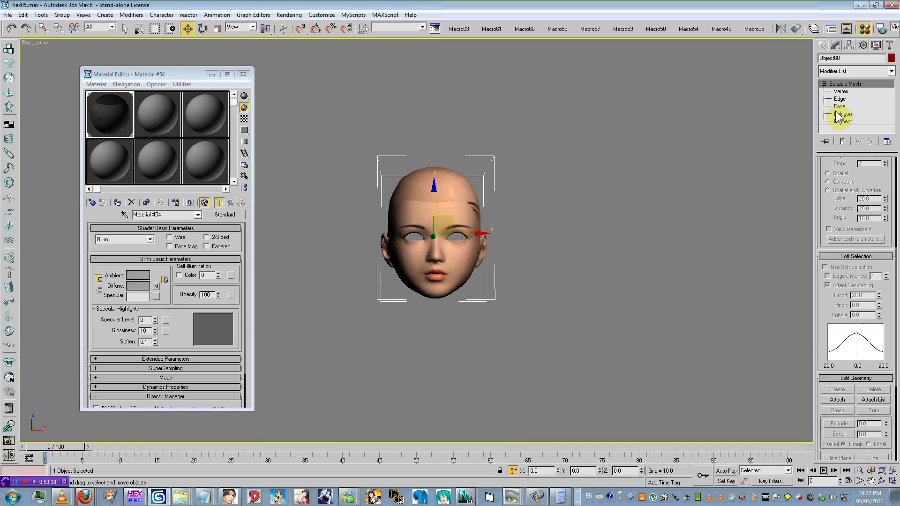
Select the scalp element of the head mesh and detach it as a separate object.
{"action": "left_click", "coordinate": [842, 121]}
{"action": "left_click", "coordinate": [441, 188]}
{"action": "middle_click_drag", "start_coordinate": [468, 188], "coordinate": [518, 187], "text": "alt"}
{"action": "scroll", "coordinate": [570, 204], "scroll_direction": "up", "scroll_amount": 4}
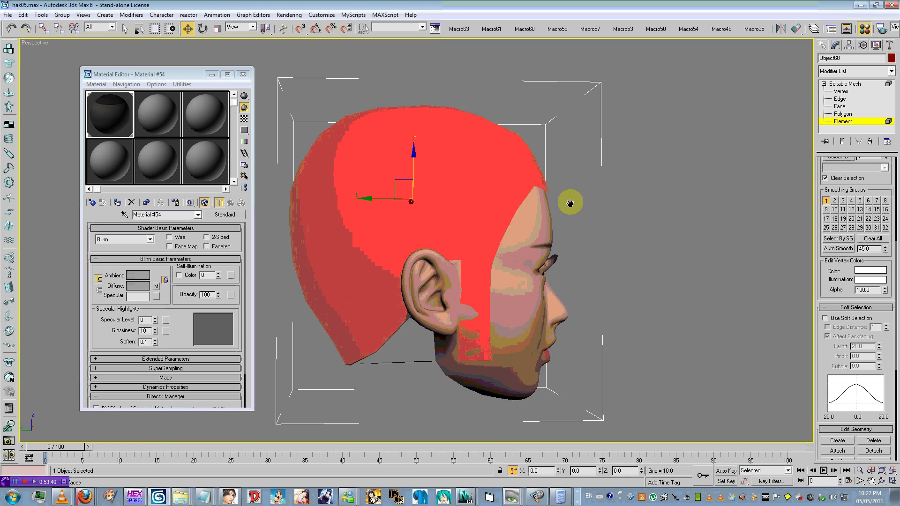
{"action": "middle_click_drag", "start_coordinate": [570, 203], "coordinate": [757, 202], "text": "alt"}
{"action": "right_click", "coordinate": [678, 212]}
{"action": "left_click", "coordinate": [655, 225]}
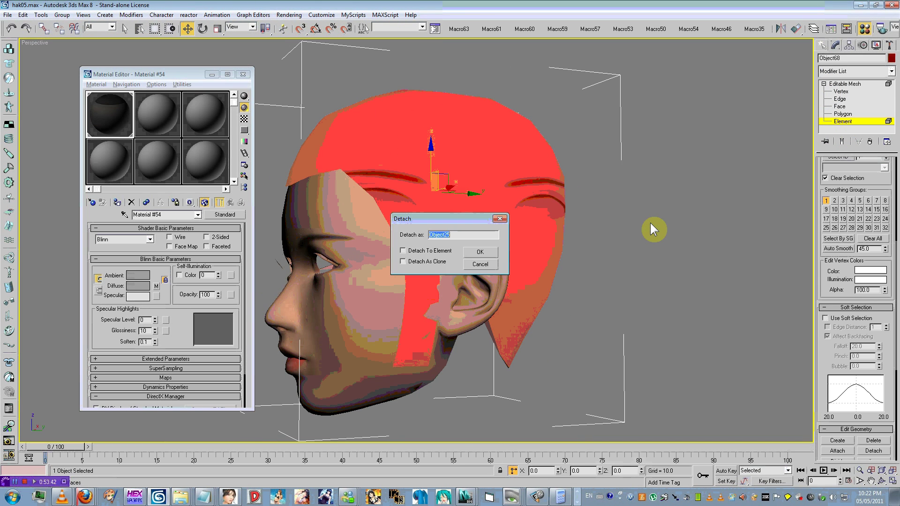
{"action": "key", "text": "Return"}
{"action": "left_click", "coordinate": [735, 145]}
Switch to the hak05 texture folder and preview hakAA_02.dds and hakAA_05.dds.
{"action": "key", "text": "alt+Tab"}
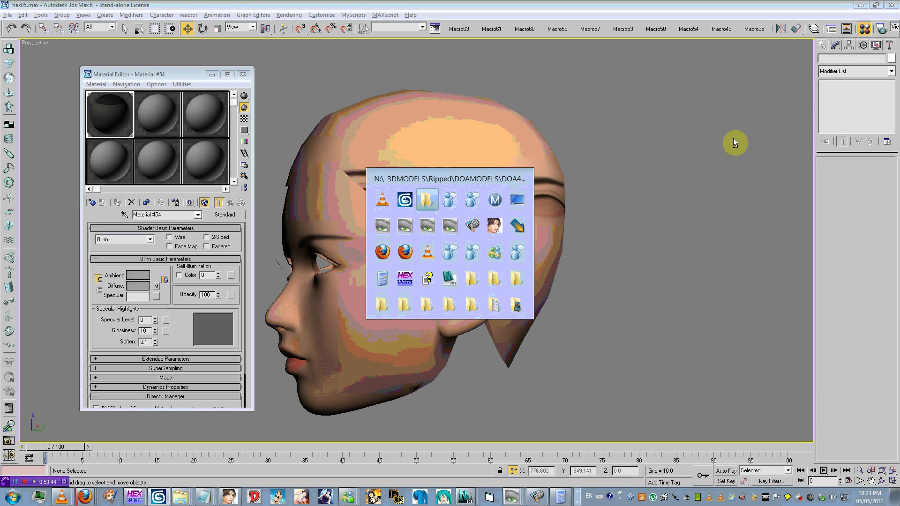
{"action": "double_click", "coordinate": [197, 199]}
{"action": "scroll", "coordinate": [232, 207], "scroll_direction": "down", "scroll_amount": 5}
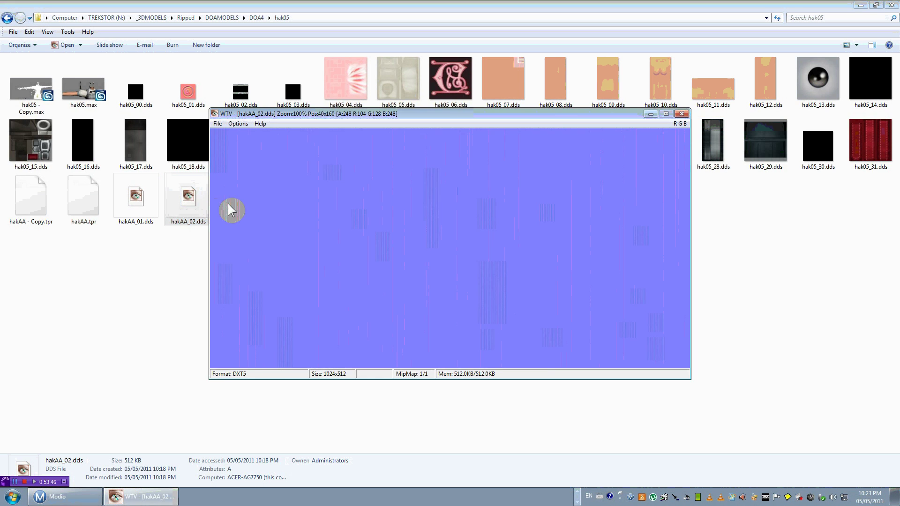
{"action": "key", "text": "Escape"}
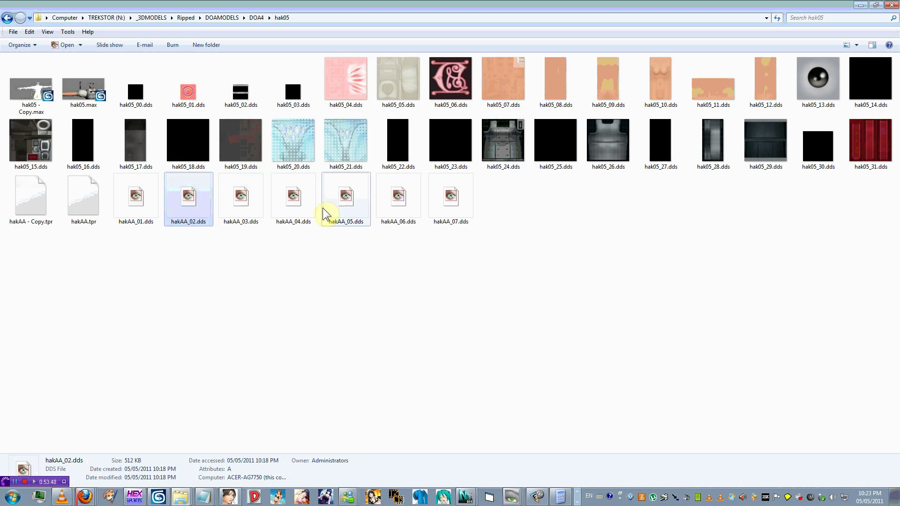
{"action": "double_click", "coordinate": [323, 208]}
{"action": "key", "text": "Escape"}
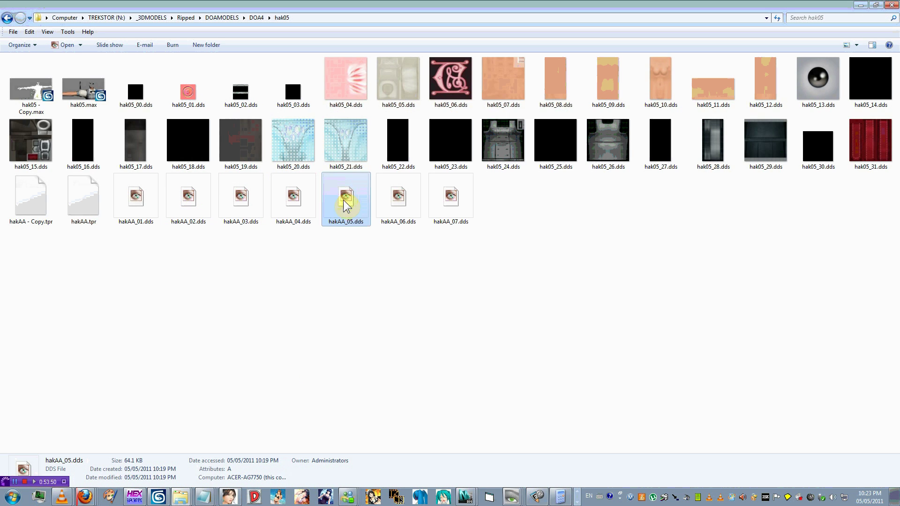
Apply hakAA_05.dds to the scalp in 3ds Max and copy its material's diffuse map to the opacity map.
{"action": "left_click", "coordinate": [166, 499]}
{"action": "mouse_move", "coordinate": [538, 181]}
{"action": "middle_mouse_down", "text": "alt"}
{"action": "mouse_move", "coordinate": [476, 227]}
{"action": "mouse_move", "coordinate": [539, 164]}
{"action": "mouse_move", "coordinate": [532, 179]}
{"action": "middle_mouse_up", "text": "alt"}
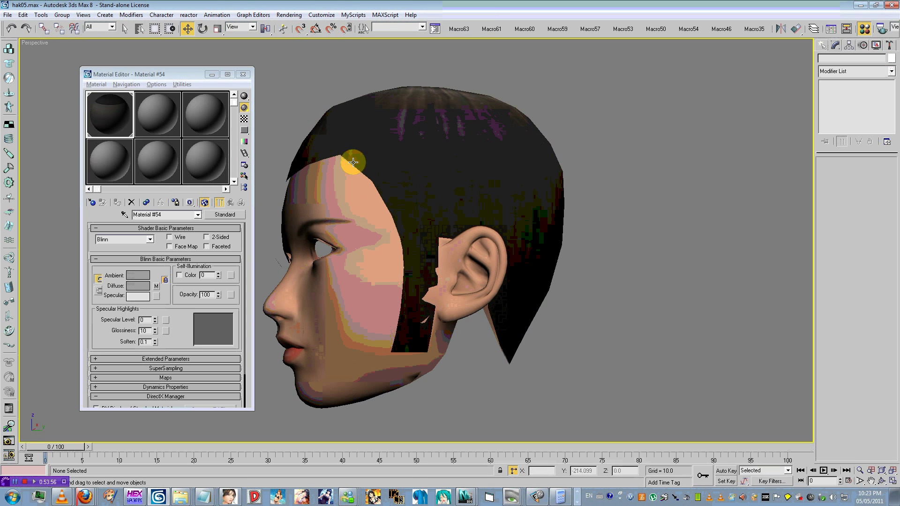
{"action": "left_click", "coordinate": [127, 216]}
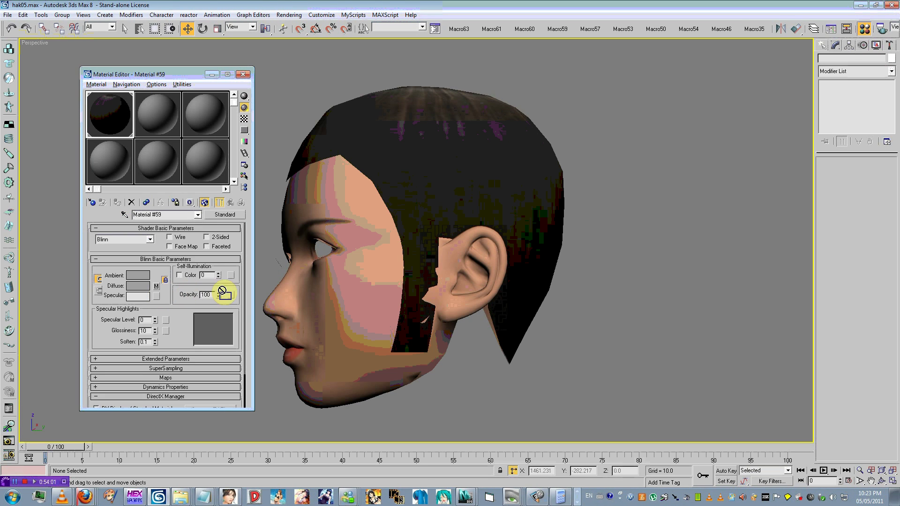
{"action": "left_click_drag", "start_coordinate": [222, 290], "coordinate": [230, 294]}
{"action": "left_click", "coordinate": [141, 268]}
Set the opacity map's mono channel output to Alpha without premultiplied alpha, and the diffuse map's alpha source to None (Opaque).
{"action": "left_click", "coordinate": [231, 294]}
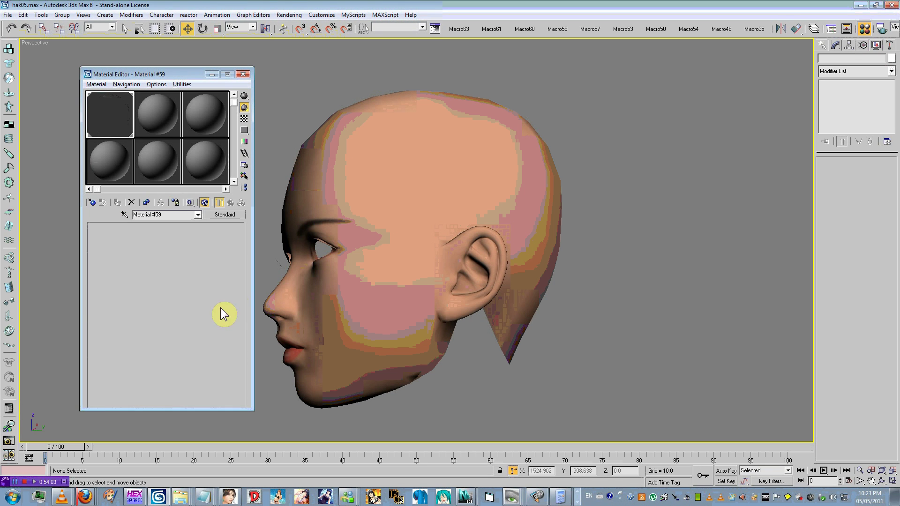
{"action": "scroll", "coordinate": [141, 347], "scroll_direction": "down", "scroll_amount": 1}
{"action": "left_click", "coordinate": [107, 361]}
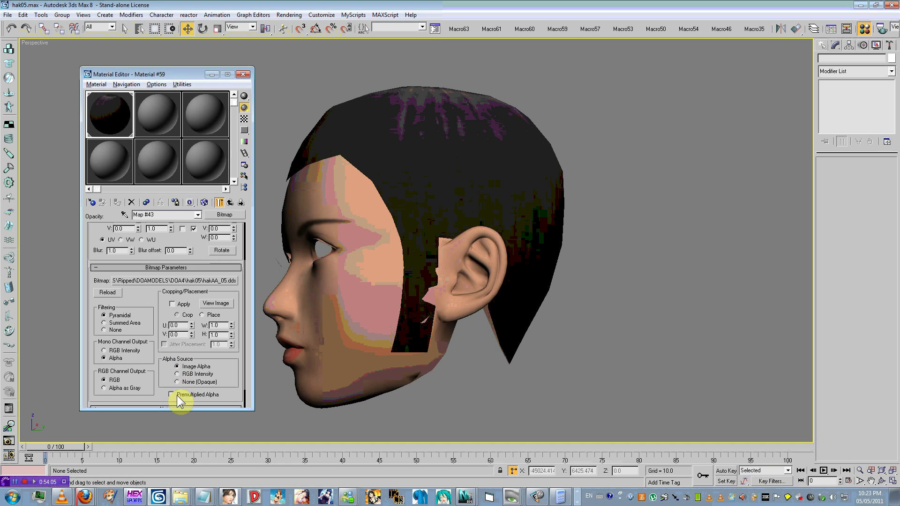
{"action": "key", "text": "Up"}
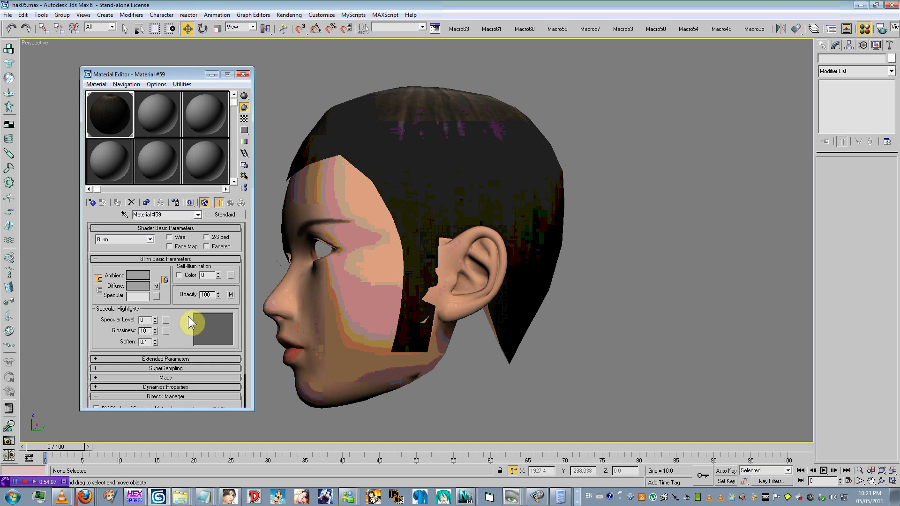
{"action": "left_click", "coordinate": [156, 286]}
{"action": "scroll", "coordinate": [187, 366], "scroll_direction": "down", "scroll_amount": 2}
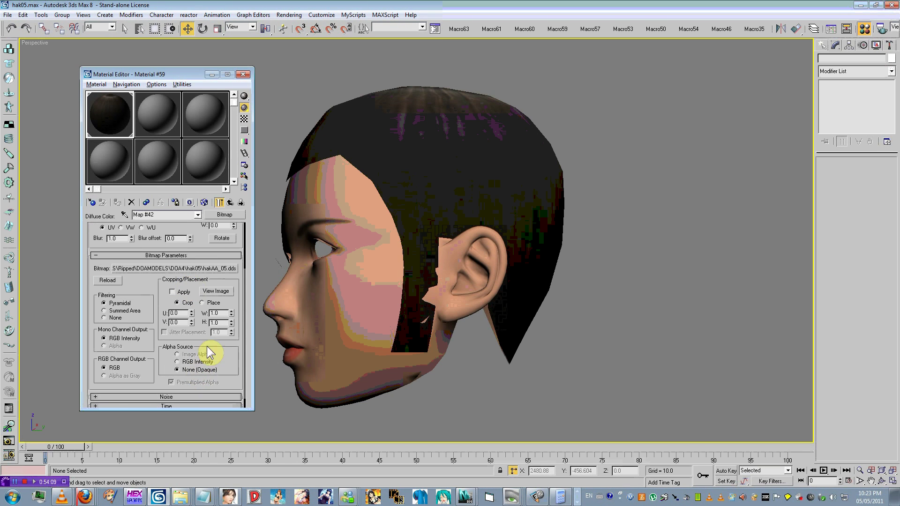
Unhide all objects and apply the hakAA_05.dds texture to the hair.
{"action": "left_click", "coordinate": [243, 74]}
{"action": "middle_click_drag", "start_coordinate": [328, 145], "coordinate": [345, 170], "text": "alt"}
{"action": "right_click", "coordinate": [417, 177]}
{"action": "left_click", "coordinate": [439, 143]}
{"action": "scroll", "coordinate": [337, 171], "scroll_direction": "down", "scroll_amount": 3}
{"action": "key", "text": "alt+Tab"}
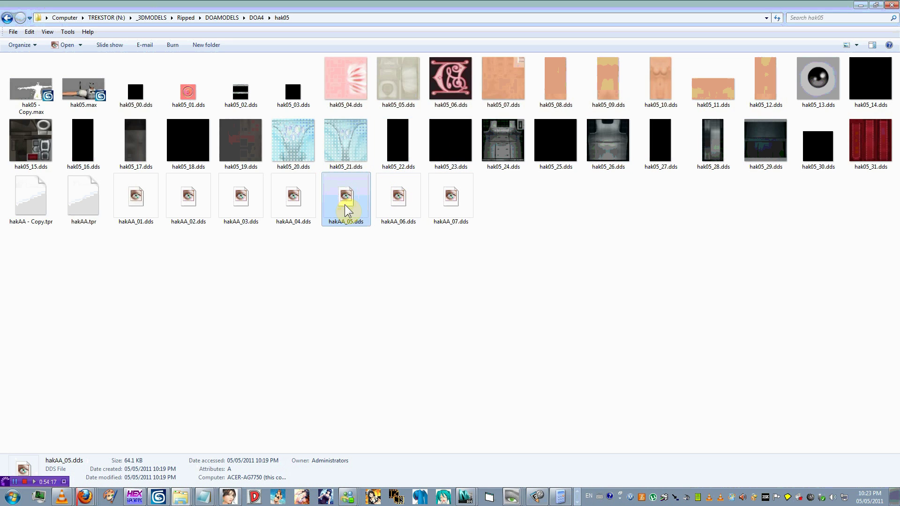
{"action": "left_click", "coordinate": [159, 499]}
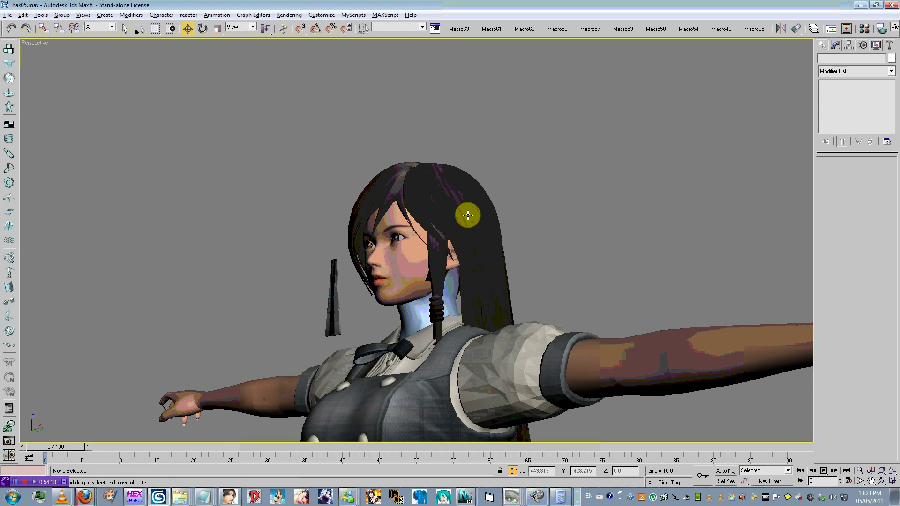
Switch to the hak05 folder and preview hakAA_06.dds and hakAA_04.dds, including the latter's alpha channel.
{"action": "key", "text": "alt+Tab"}
{"action": "double_click", "coordinate": [395, 195]}
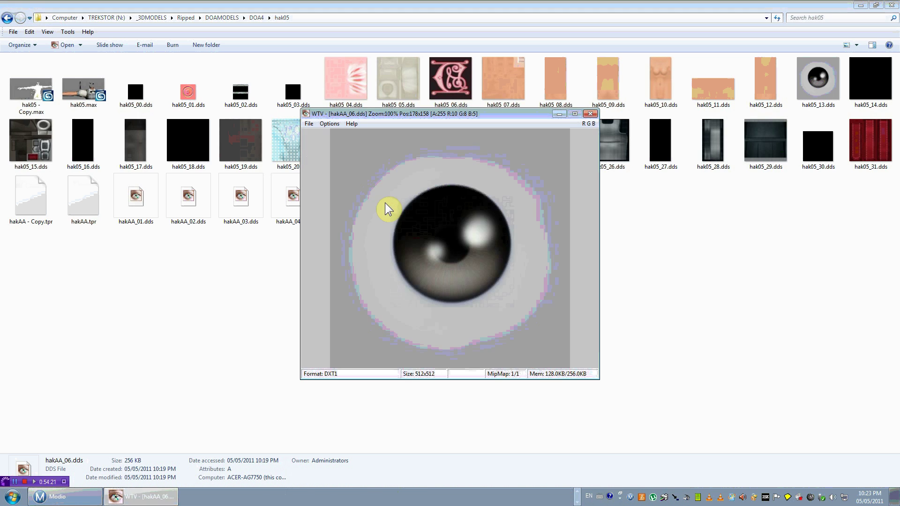
{"action": "key", "text": "Escape"}
{"action": "double_click", "coordinate": [296, 221]}
{"action": "key", "text": "Escape"}
{"action": "double_click", "coordinate": [282, 206]}
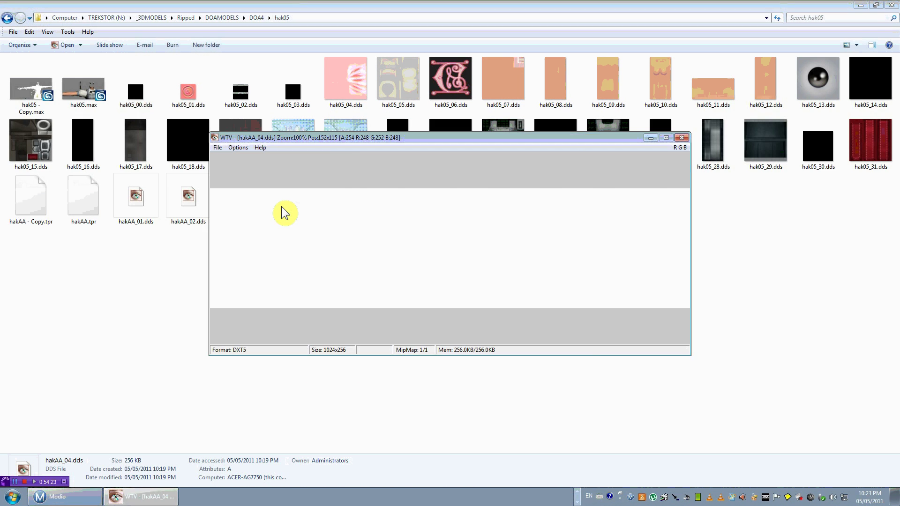
{"action": "key", "text": "Escape"}
{"action": "double_click", "coordinate": [281, 206]}
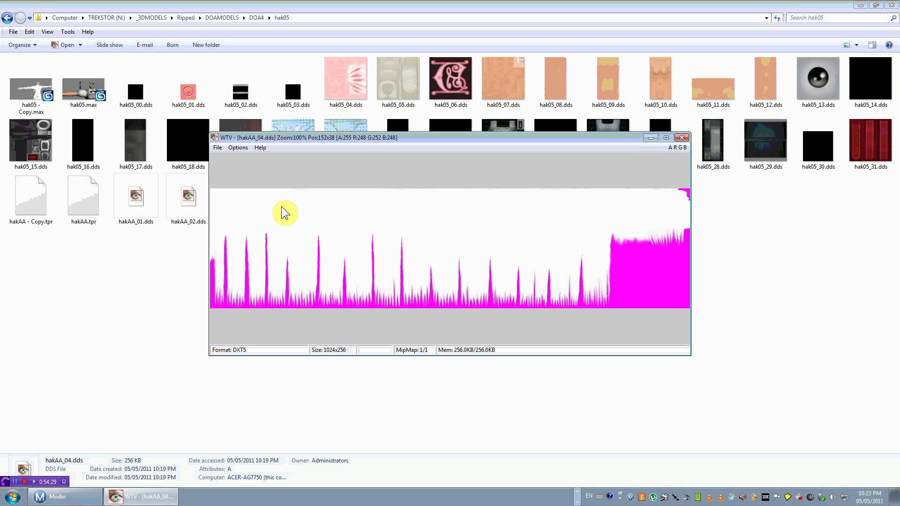
{"action": "key", "text": "Escape"}
Compare the hair in the scene with hakAA_04.dds and apply that texture to the scalp with only the head shown.
{"action": "key", "text": "alt+Tab"}
{"action": "scroll", "coordinate": [348, 192], "scroll_direction": "up", "scroll_amount": 5}
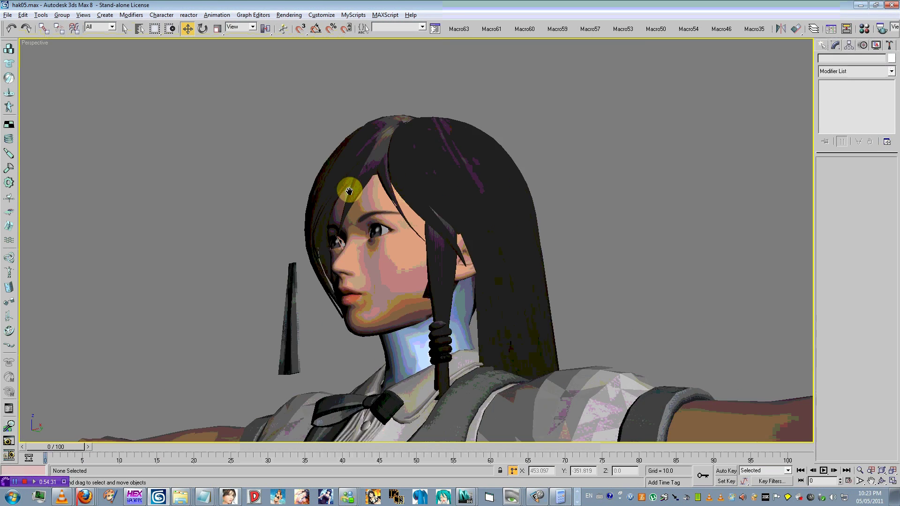
{"action": "key", "text": "alt+Tab"}
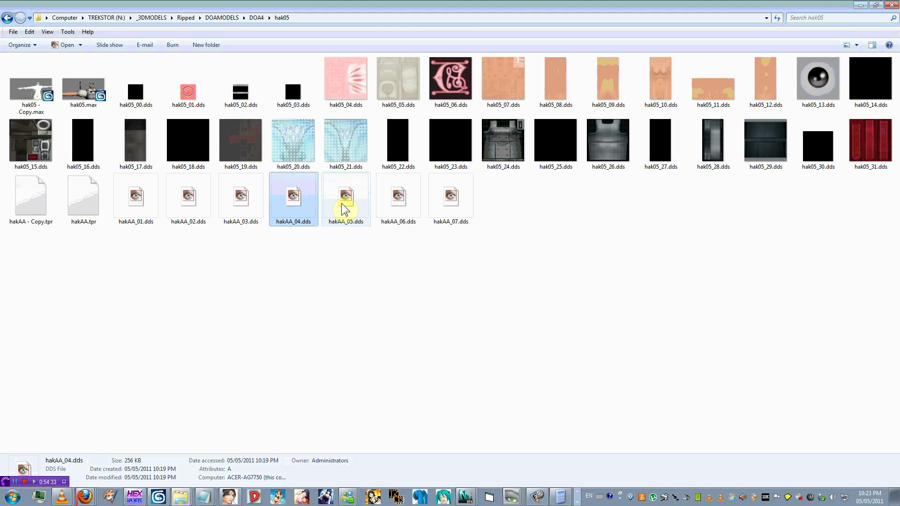
{"action": "double_click", "coordinate": [295, 199]}
{"action": "key", "text": "Escape"}
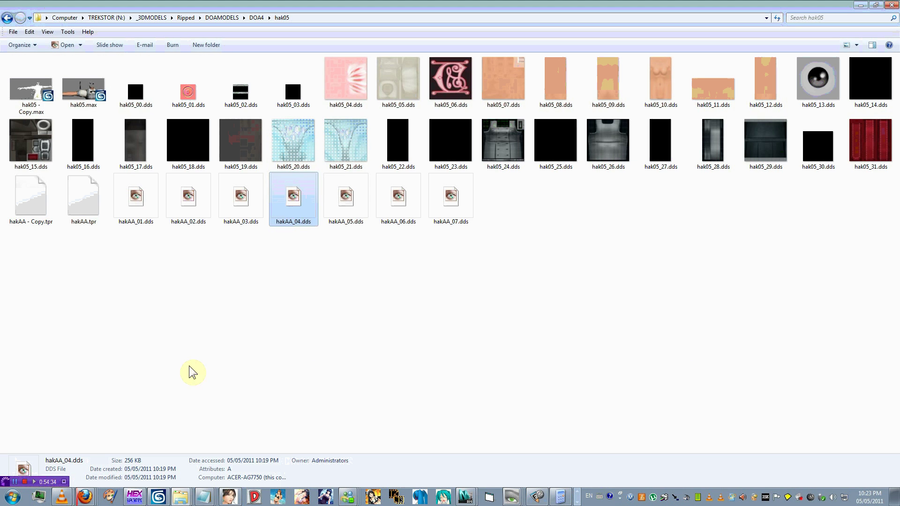
{"action": "left_click", "coordinate": [157, 500]}
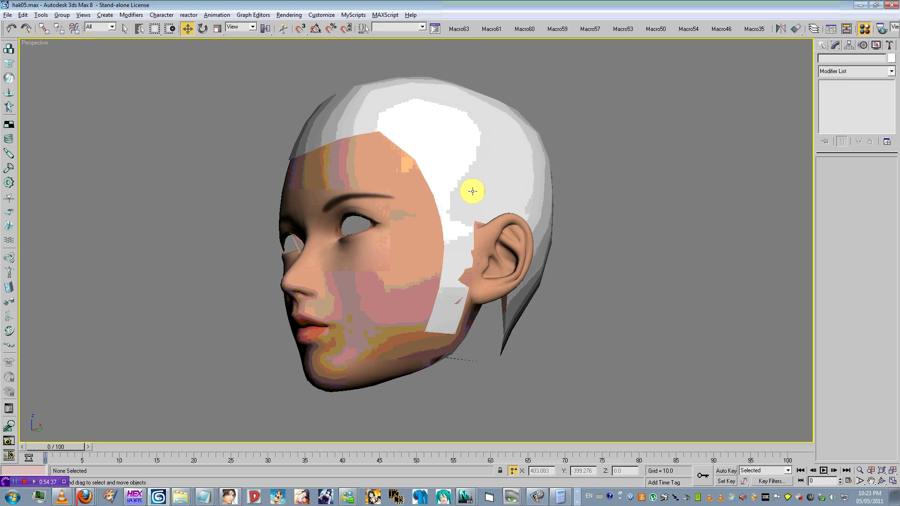
Pick the scalp's material into the material editor and duplicate its diffuse map as a copy in the opacity slot.
{"action": "key", "text": "m"}
{"action": "left_click", "coordinate": [125, 215]}
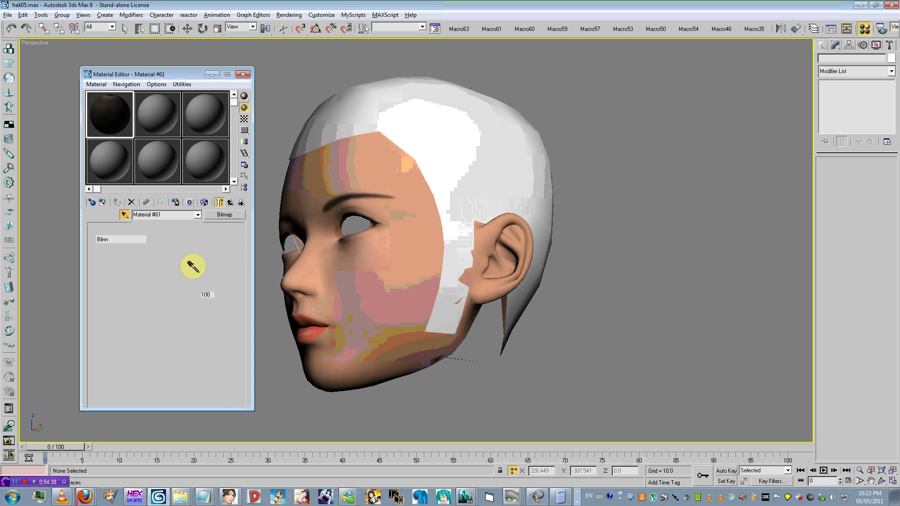
{"action": "left_click_drag", "start_coordinate": [195, 289], "coordinate": [230, 295]}
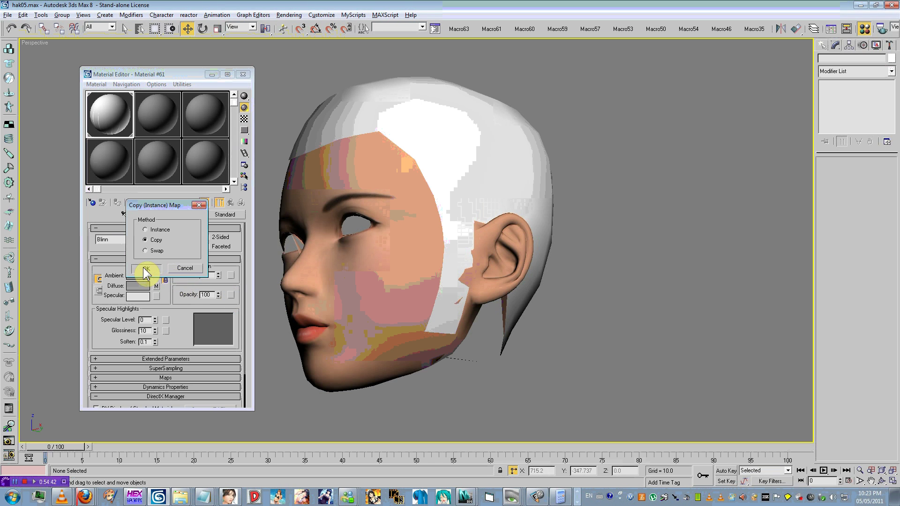
{"action": "left_click", "coordinate": [145, 271]}
Set the scalp opacity map's mono channel output to Alpha, turn off Premultiplied Alpha and return to the parent material.
{"action": "left_click", "coordinate": [231, 295]}
{"action": "left_click_drag", "start_coordinate": [134, 351], "coordinate": [145, 336]}
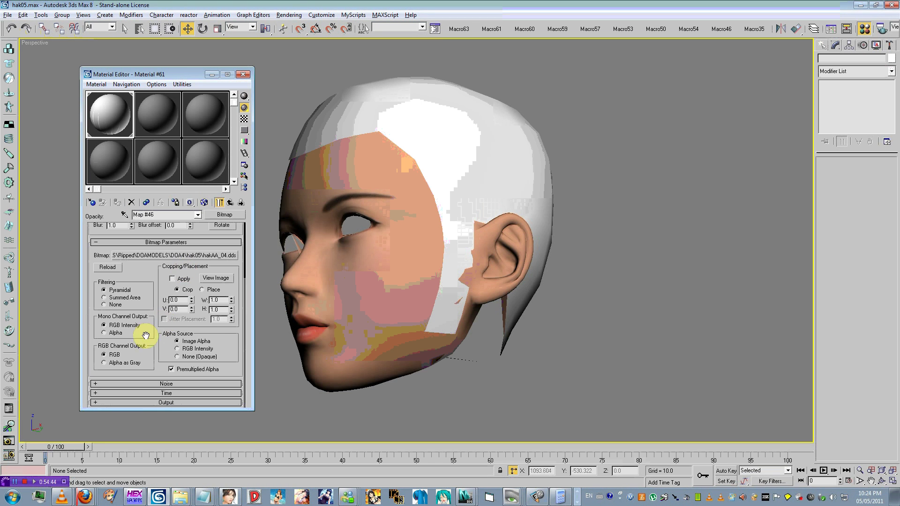
{"action": "mouse_move", "coordinate": [404, 228]}
{"action": "middle_mouse_down", "text": "alt"}
{"action": "mouse_move", "coordinate": [351, 235]}
{"action": "mouse_move", "coordinate": [506, 227]}
{"action": "mouse_move", "coordinate": [411, 229]}
{"action": "middle_mouse_up", "text": "alt"}
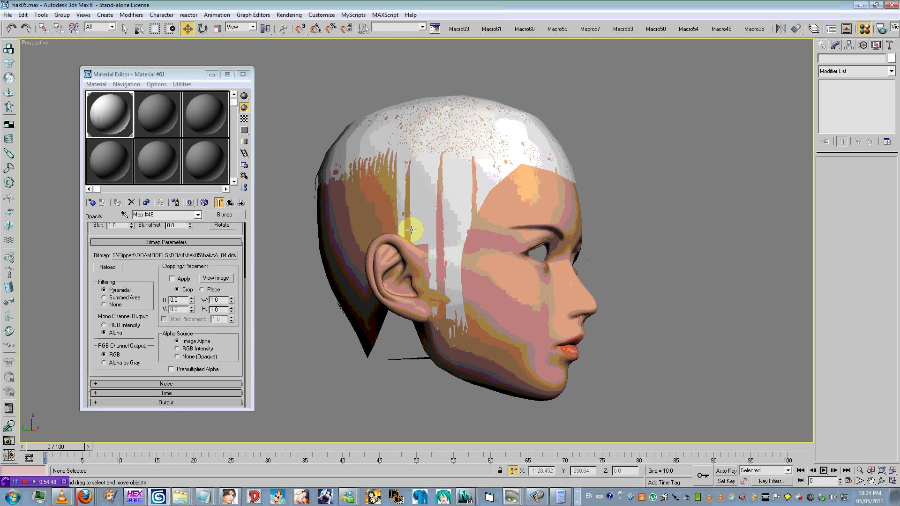
{"action": "left_click", "coordinate": [161, 217]}
{"action": "scroll", "coordinate": [161, 217], "scroll_direction": "up", "scroll_amount": 1}
Unhide all objects and apply the scalp's transparent material to the hair.
{"action": "right_click", "coordinate": [279, 216]}
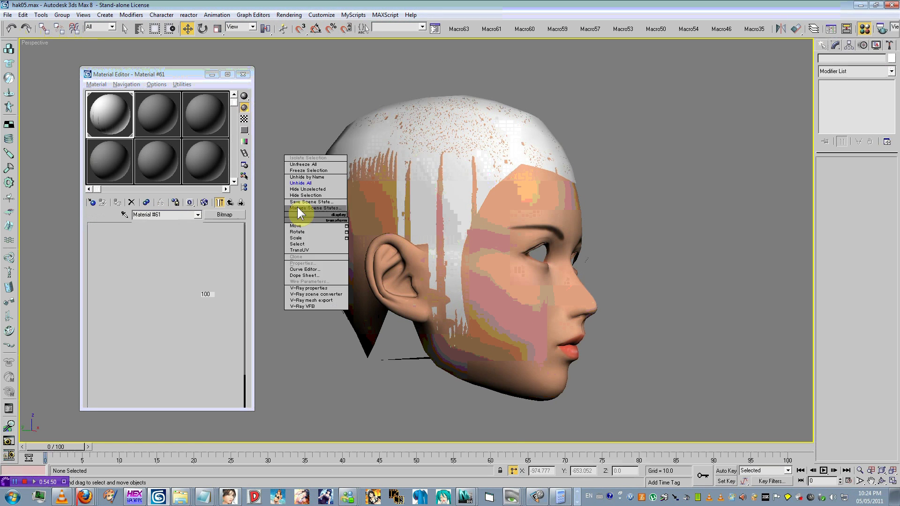
{"action": "left_click", "coordinate": [317, 185]}
{"action": "middle_click_drag", "start_coordinate": [336, 179], "coordinate": [406, 251], "text": "alt"}
Inspect the hair's transparency up close and render the perspective view from above the head.
{"action": "scroll", "coordinate": [406, 251], "scroll_direction": "up", "scroll_amount": 5}
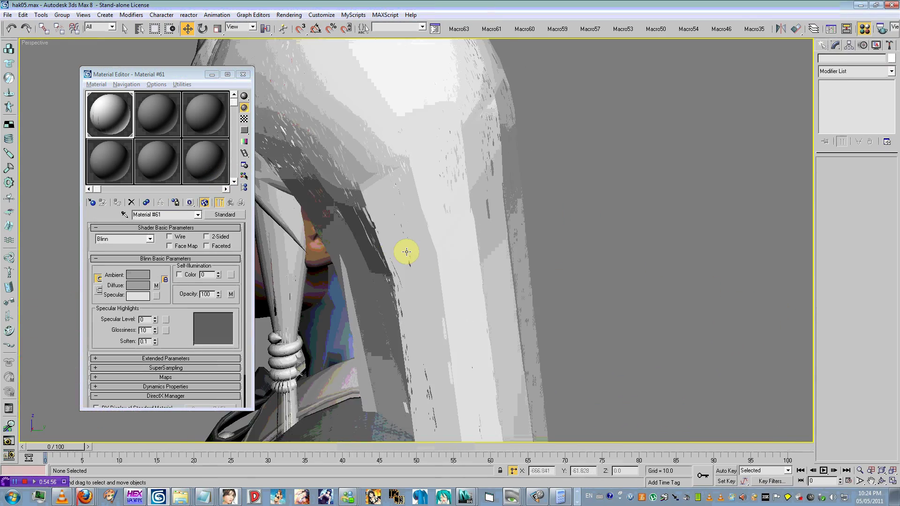
{"action": "middle_click_drag", "start_coordinate": [369, 229], "coordinate": [482, 271], "text": "alt"}
{"action": "key", "text": "shift+q"}
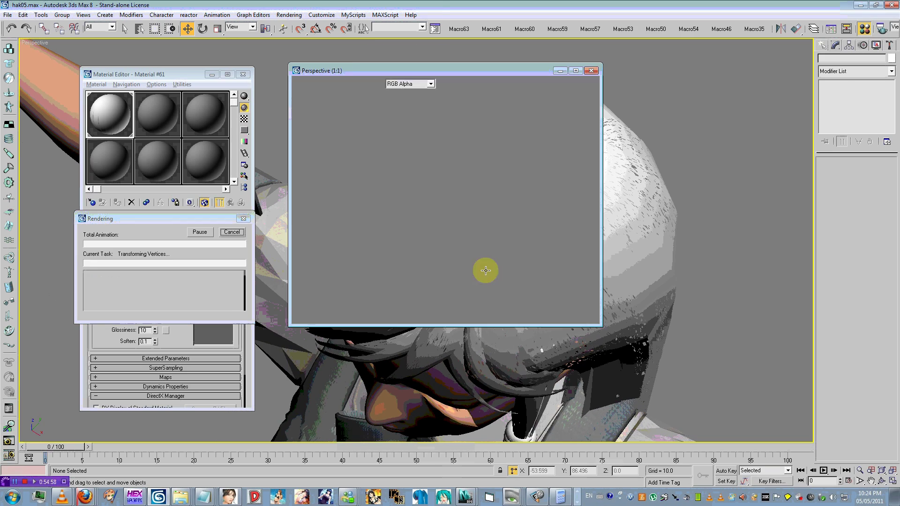
Close the finished render and clear the diffuse map from the hair material, keeping only its opacity map.
{"action": "left_click", "coordinate": [590, 71]}
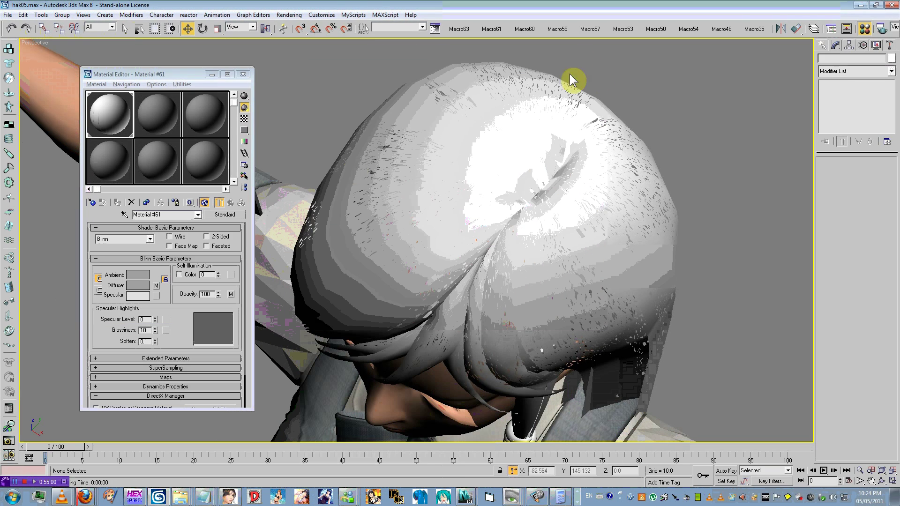
{"action": "right_click", "coordinate": [157, 285]}
{"action": "left_click", "coordinate": [183, 330]}
{"action": "key", "text": "alt+Tab"}
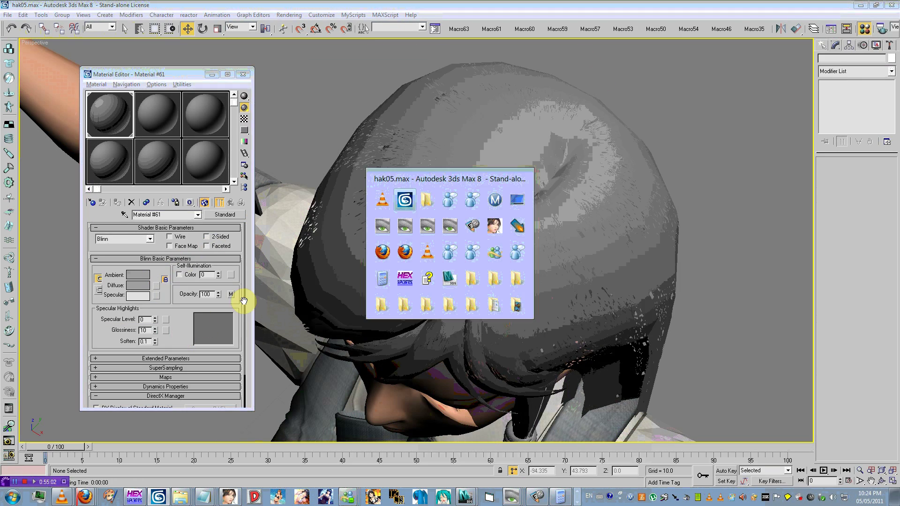
{"action": "left_click", "coordinate": [167, 377]}
Preview the hakAA textures in the hak05 folder, including the alpha channel of hakAA_07.dds.
{"action": "key", "text": "alt+Tab"}
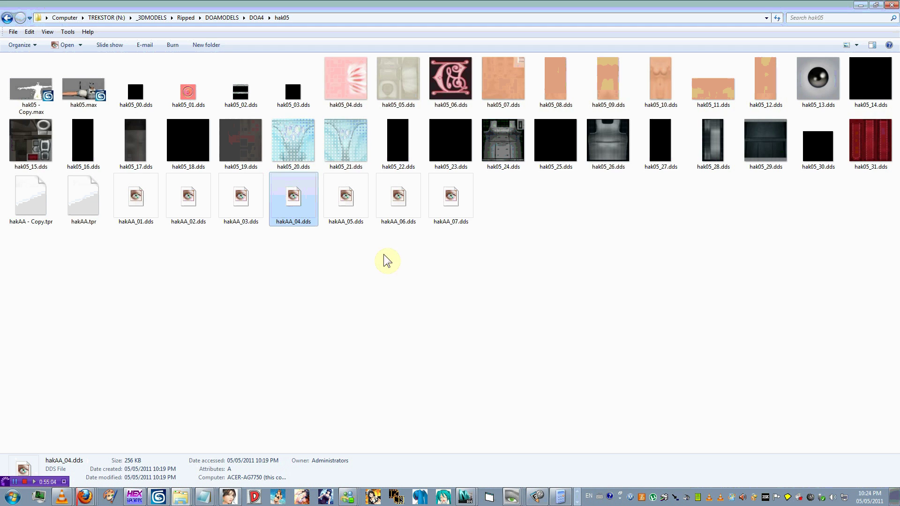
{"action": "double_click", "coordinate": [259, 196]}
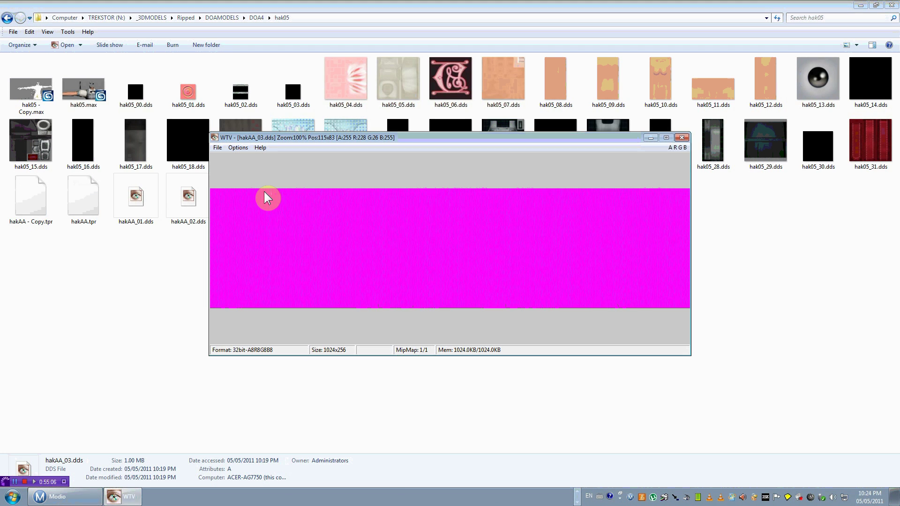
{"action": "key", "text": "Escape"}
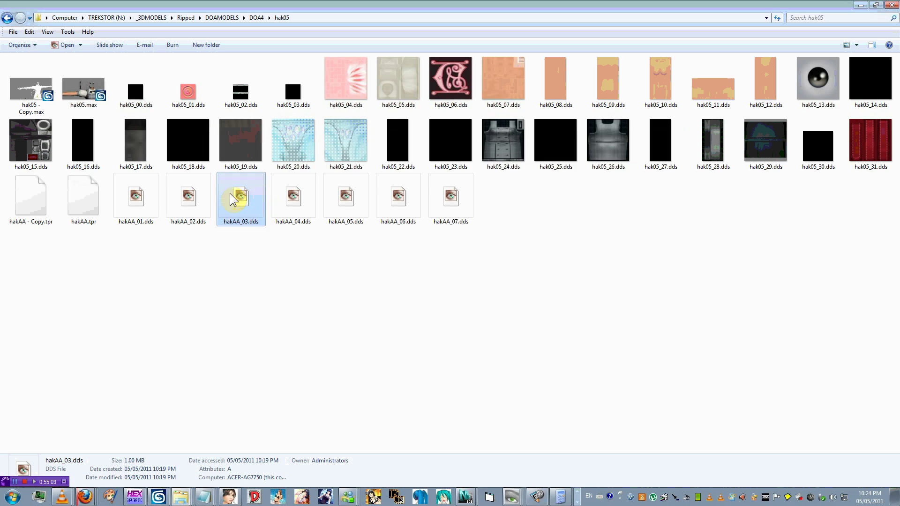
{"action": "double_click", "coordinate": [211, 201]}
{"action": "key", "text": "Escape"}
{"action": "double_click", "coordinate": [135, 202]}
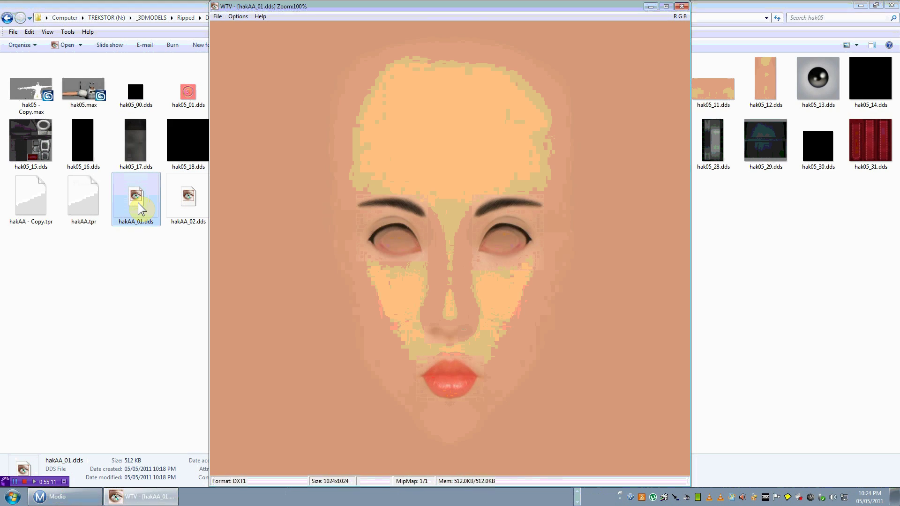
{"action": "key", "text": "Escape"}
{"action": "left_click", "coordinate": [313, 201]}
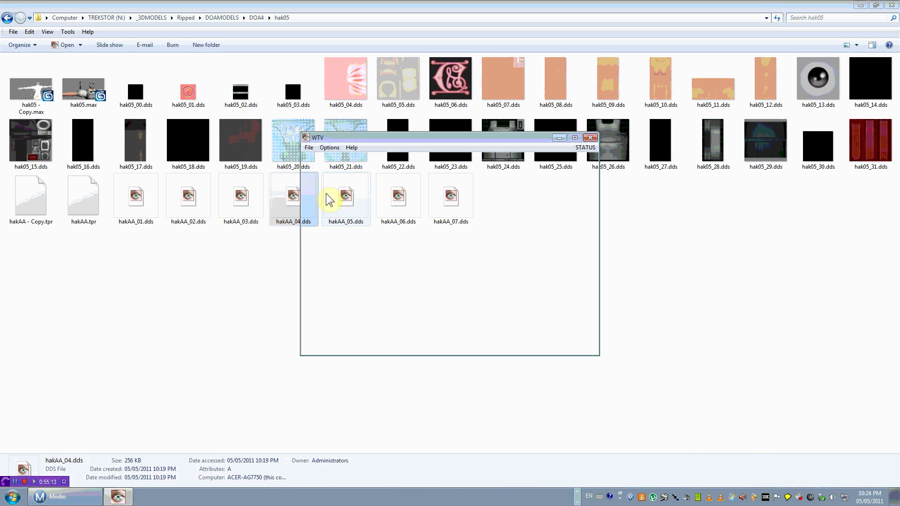
{"action": "key", "text": "Escape"}
{"action": "double_click", "coordinate": [341, 197]}
{"action": "key", "text": "Escape"}
{"action": "double_click", "coordinate": [386, 194]}
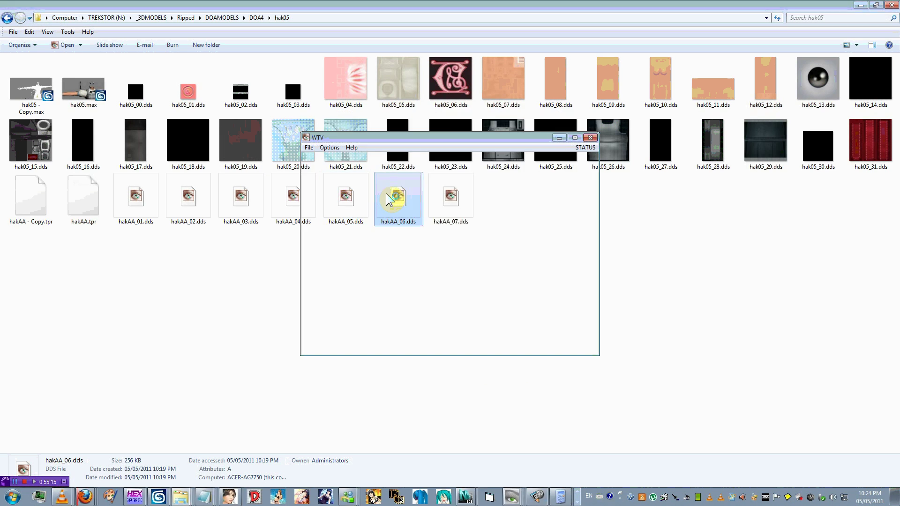
{"action": "key", "text": "Escape"}
{"action": "double_click", "coordinate": [463, 194]}
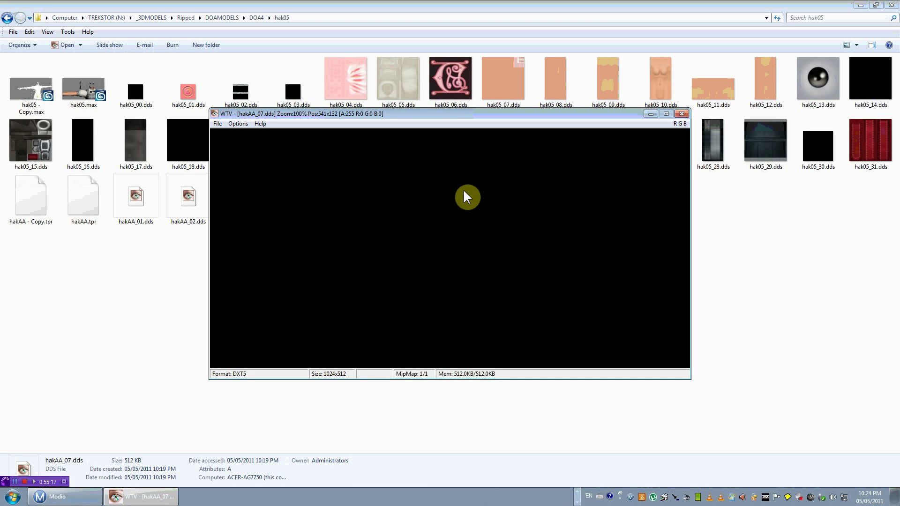
{"action": "key", "text": "a"}
{"action": "key", "text": "Escape"}
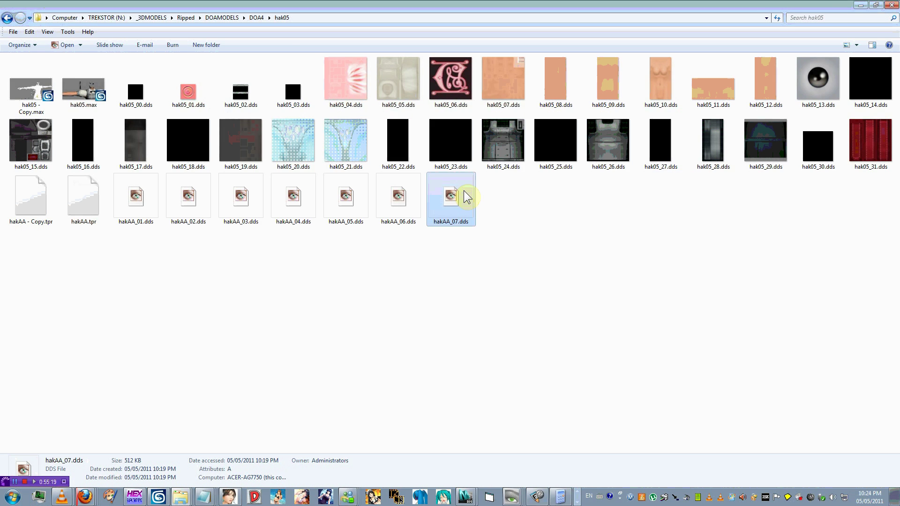
Hide the hair to examine the scalp underneath from above and the front, and unhide all objects.
{"action": "key", "text": "alt+Tab"}
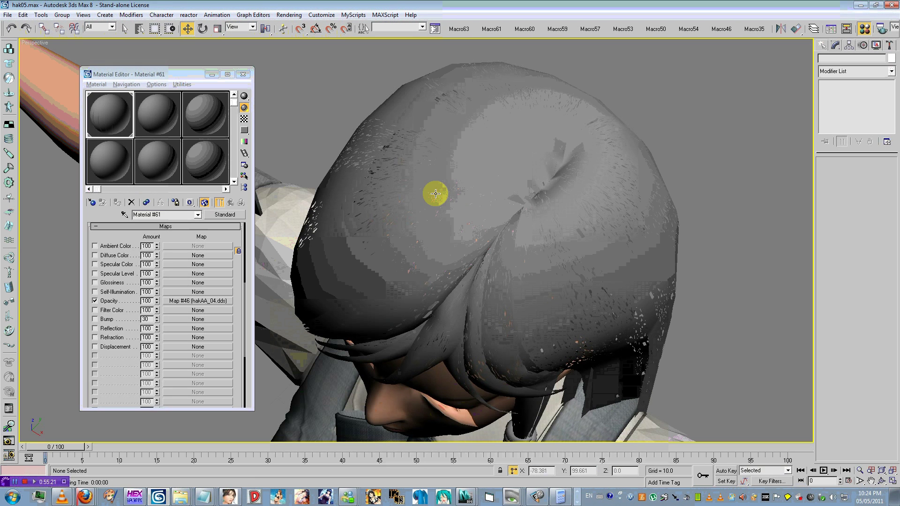
{"action": "left_click", "coordinate": [436, 194]}
{"action": "right_click", "coordinate": [439, 187]}
{"action": "left_click", "coordinate": [463, 168]}
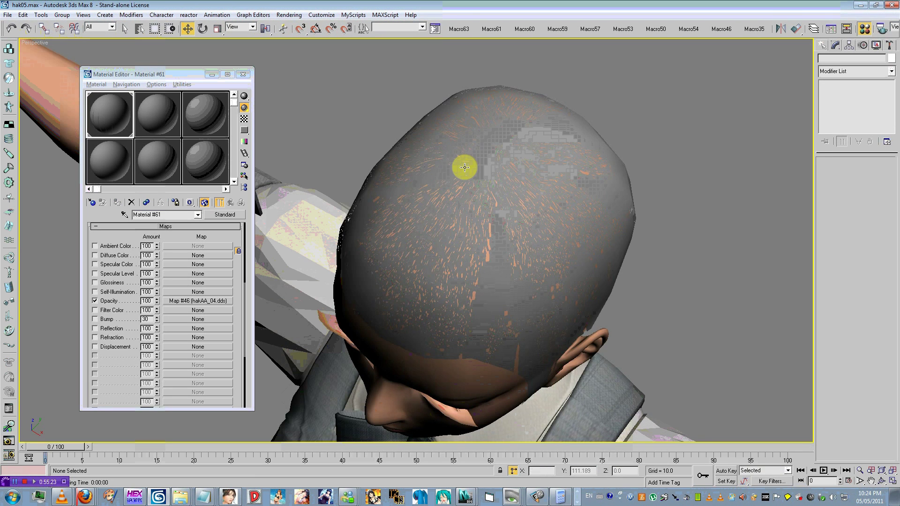
{"action": "middle_click_drag", "start_coordinate": [457, 173], "coordinate": [443, 293], "text": "alt"}
{"action": "key", "text": "alt+Tab"}
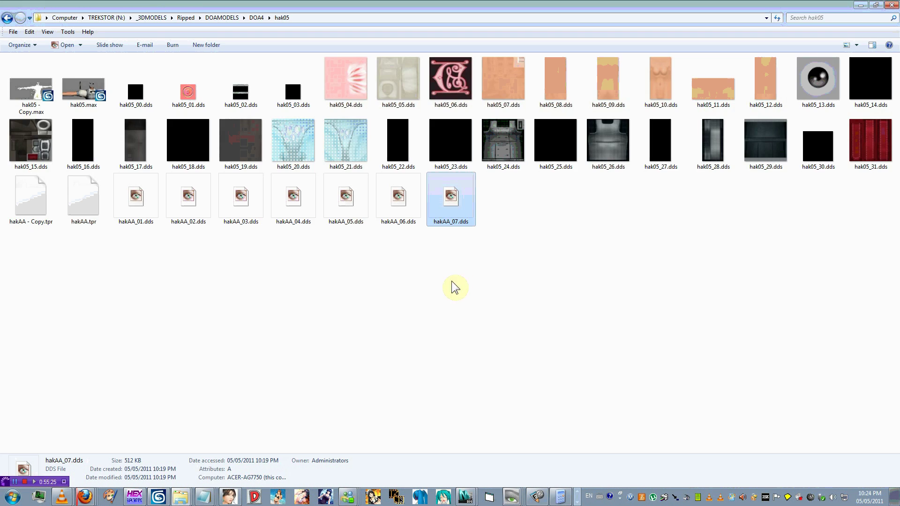
{"action": "left_click", "coordinate": [151, 495]}
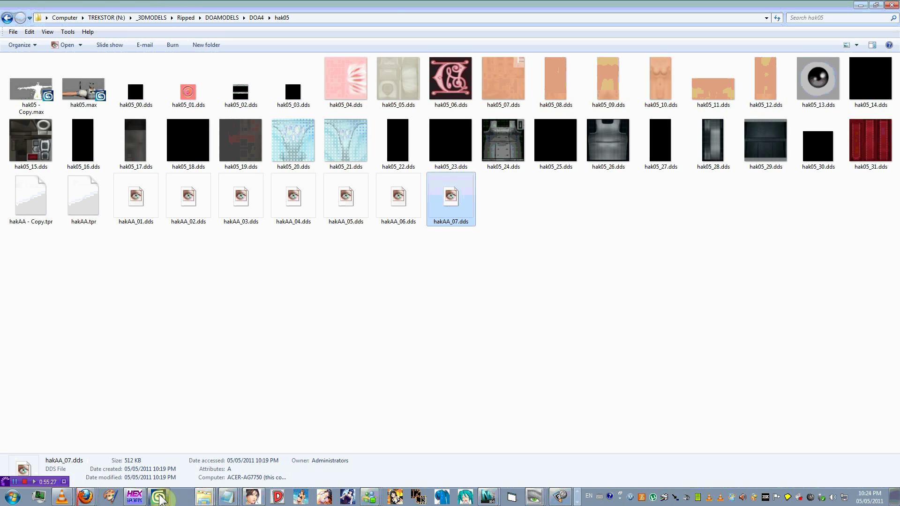
{"action": "left_click", "coordinate": [160, 498]}
{"action": "left_click", "coordinate": [462, 161]}
{"action": "middle_click_drag", "start_coordinate": [557, 175], "coordinate": [500, 180], "text": "alt"}
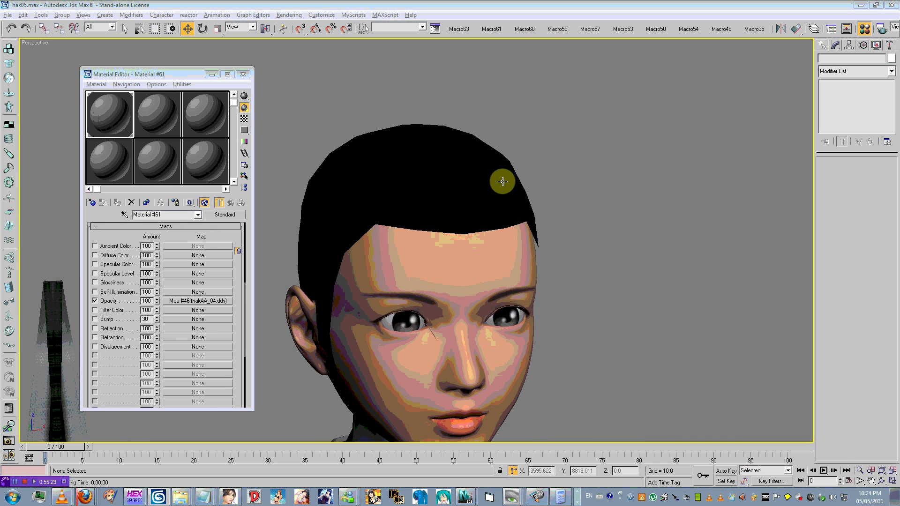
{"action": "key", "text": "alt+Tab"}
{"action": "right_click", "coordinate": [632, 99]}
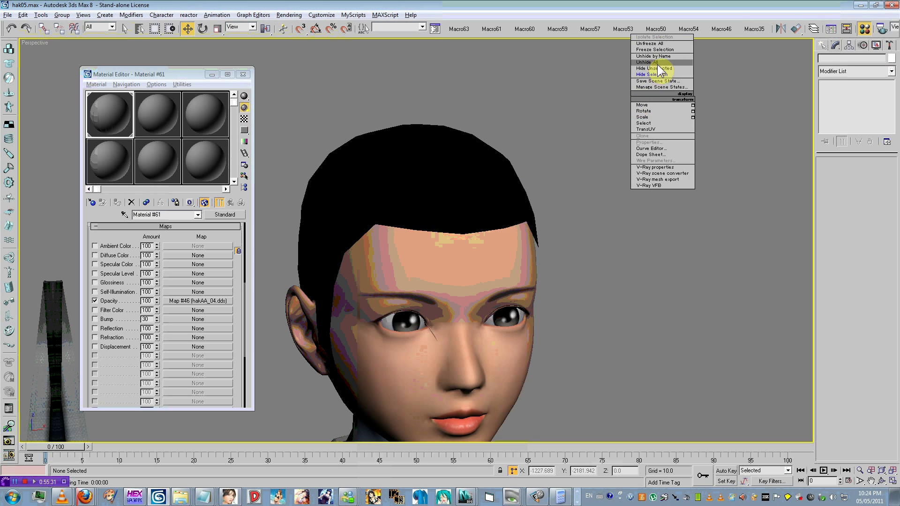
{"action": "left_click", "coordinate": [657, 64]}
Recheck textures hakAA_02.dds to hakAA_05.dds for one that suits the hair's diffuse color.
{"action": "key", "text": "alt+Tab"}
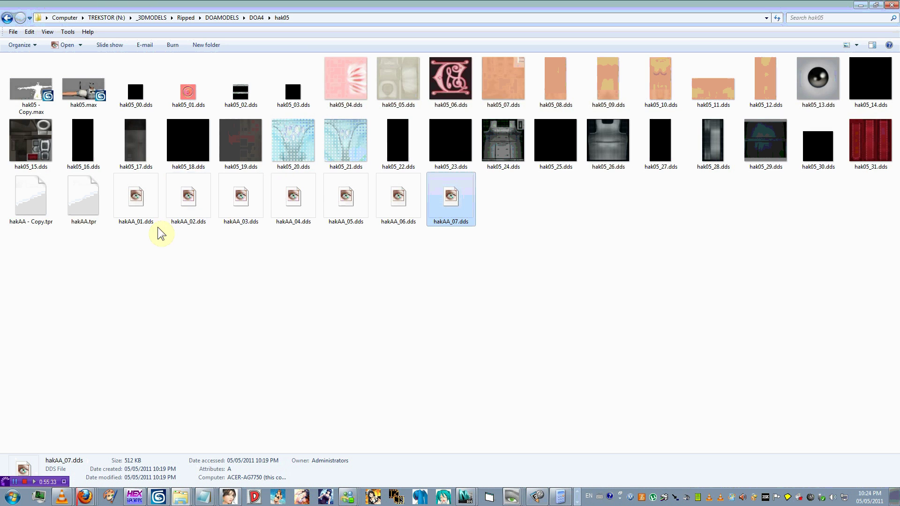
{"action": "double_click", "coordinate": [156, 224]}
{"action": "double_click", "coordinate": [178, 206]}
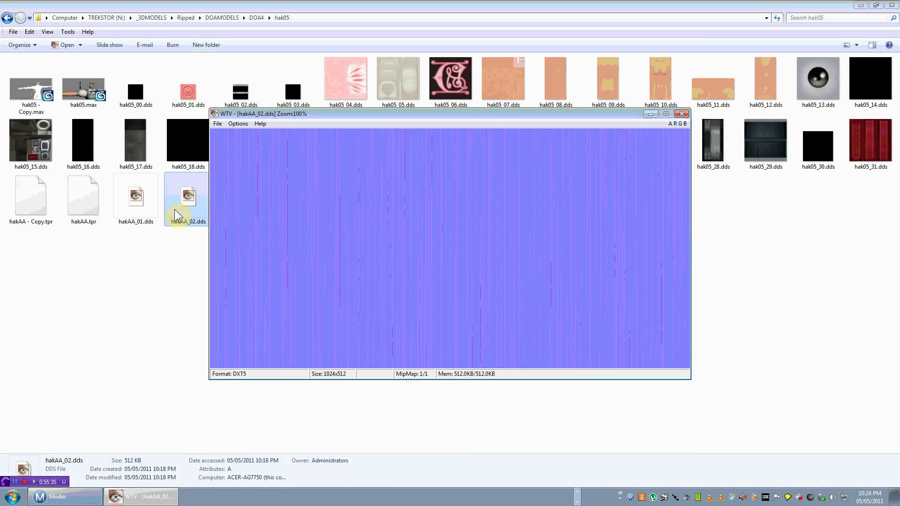
{"action": "key", "text": "Escape"}
{"action": "double_click", "coordinate": [239, 197]}
{"action": "key", "text": "Escape"}
{"action": "double_click", "coordinate": [286, 183]}
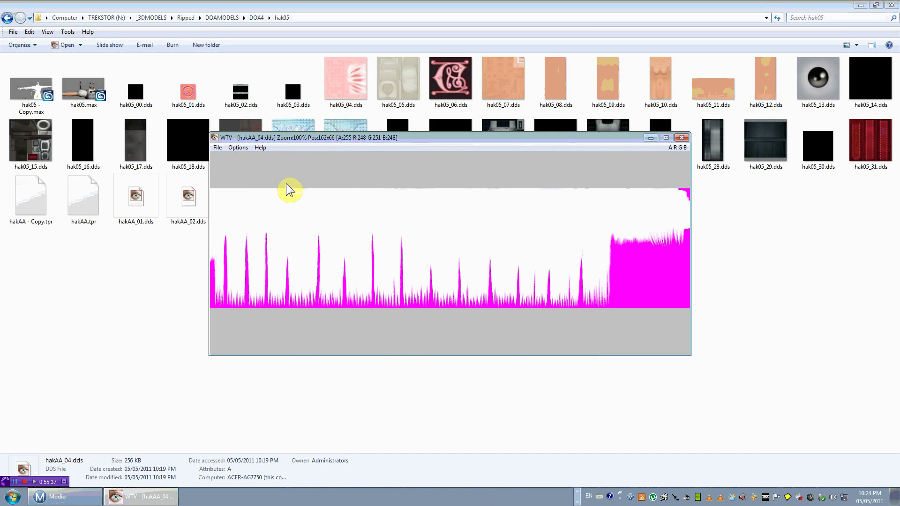
{"action": "key", "text": "Escape"}
{"action": "double_click", "coordinate": [334, 183]}
{"action": "key", "text": "Escape"}
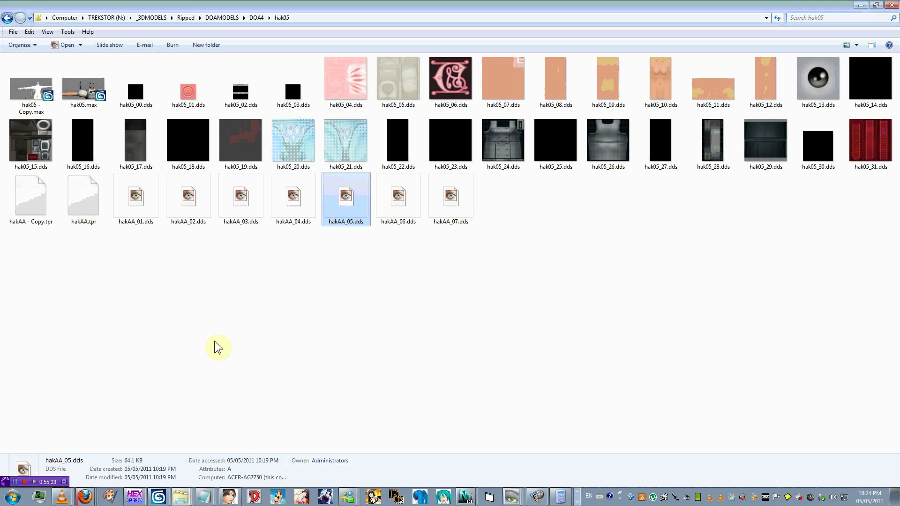
Assign the texture hakAA_05.dds to the hair material's diffuse color map in 3ds Max.
{"action": "left_click", "coordinate": [159, 497]}
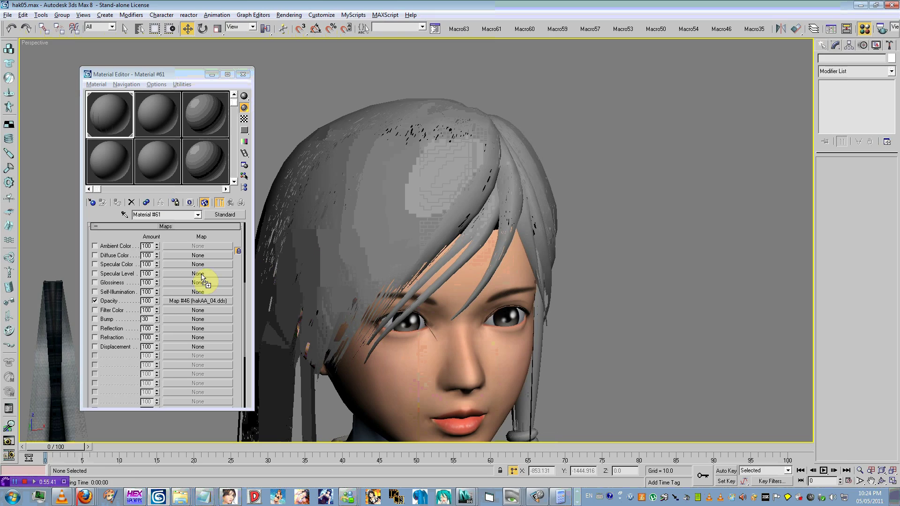
{"action": "left_click_drag", "start_coordinate": [189, 258], "coordinate": [191, 258]}
{"action": "middle_click_drag", "start_coordinate": [263, 256], "coordinate": [355, 148], "text": "alt"}
Save the scene and reopen hak05.max from the recent files.
{"action": "left_click", "coordinate": [7, 15]}
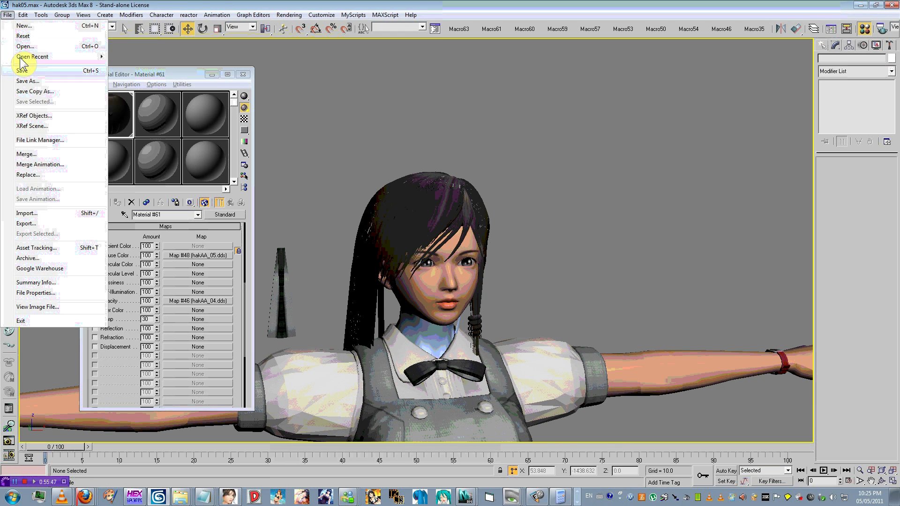
{"action": "left_click", "coordinate": [35, 72]}
{"action": "left_click", "coordinate": [7, 14]}
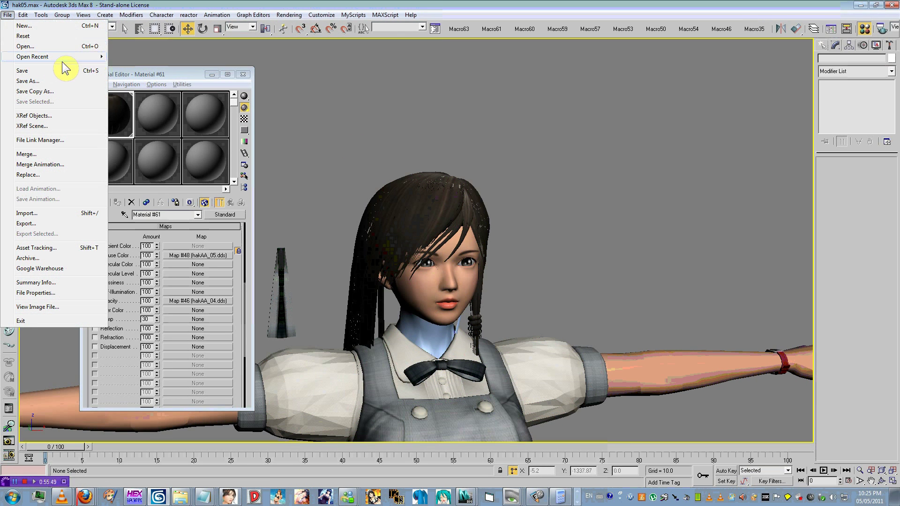
{"action": "mouse_move", "coordinate": [71, 57]}
{"action": "left_click", "coordinate": [144, 60]}
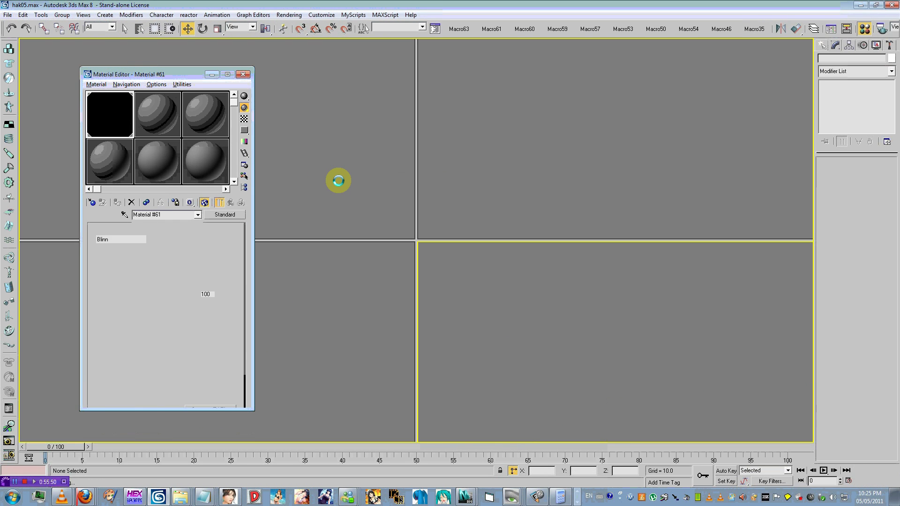
Hide the hair mesh and pick the scalp's material into the material editor.
{"action": "middle_click_drag", "start_coordinate": [391, 179], "coordinate": [367, 179], "text": "alt"}
{"action": "right_click", "coordinate": [378, 170]}
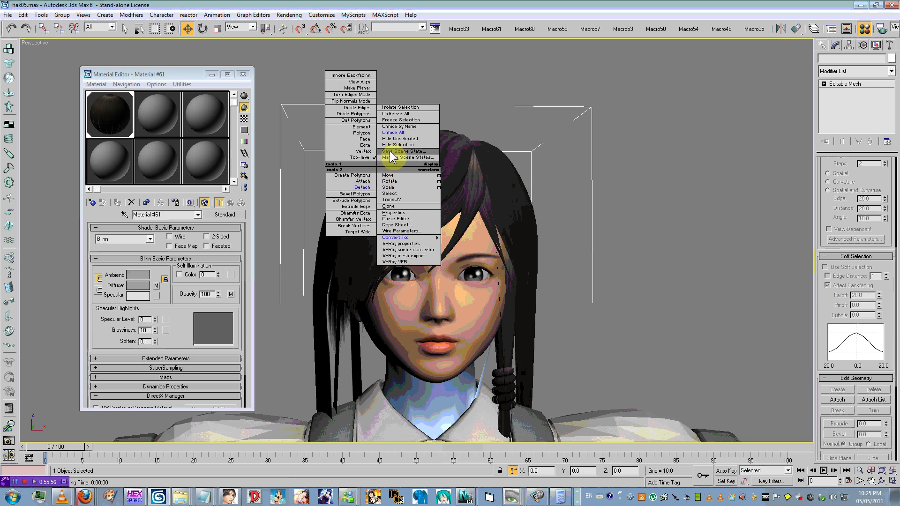
{"action": "left_click", "coordinate": [391, 150]}
{"action": "left_click", "coordinate": [124, 214]}
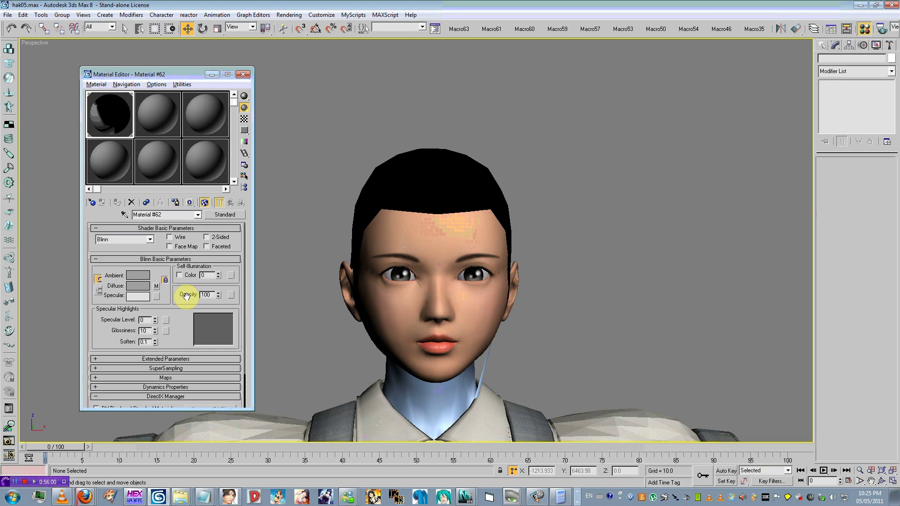
Duplicate the scalp's diffuse map as a copy in the opacity slot and make its alpha channel drive the transparency.
{"action": "left_click_drag", "start_coordinate": [233, 295], "coordinate": [233, 295]}
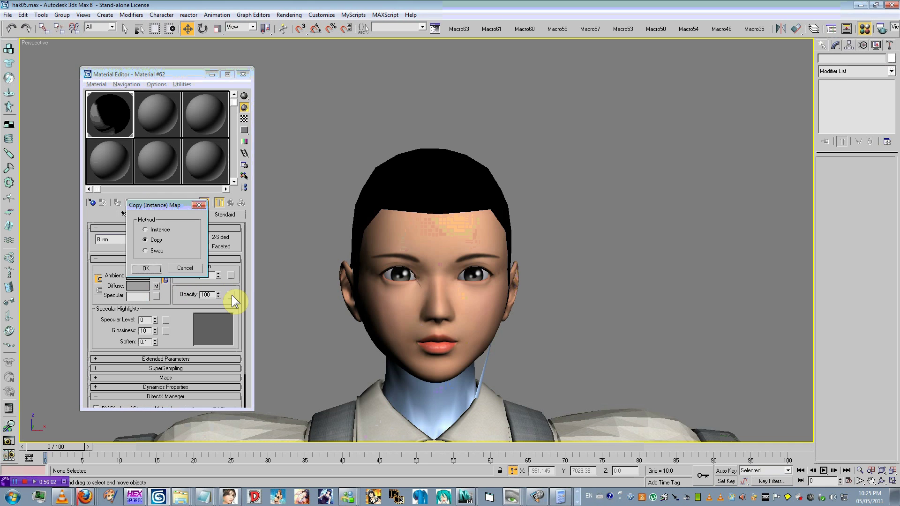
{"action": "key", "text": "Return"}
{"action": "left_click", "coordinate": [233, 297]}
{"action": "scroll", "coordinate": [148, 335], "scroll_direction": "down", "scroll_amount": 3}
{"action": "left_click", "coordinate": [153, 331]}
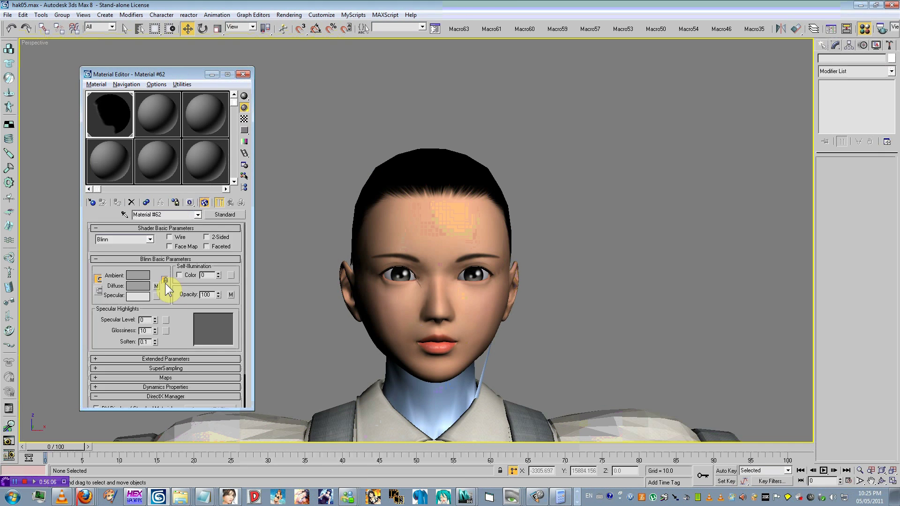
Set the alpha source of the scalp's diffuse map to None (Opaque) and close the material editor.
{"action": "left_click", "coordinate": [156, 286]}
{"action": "scroll", "coordinate": [168, 321], "scroll_direction": "down", "scroll_amount": 3}
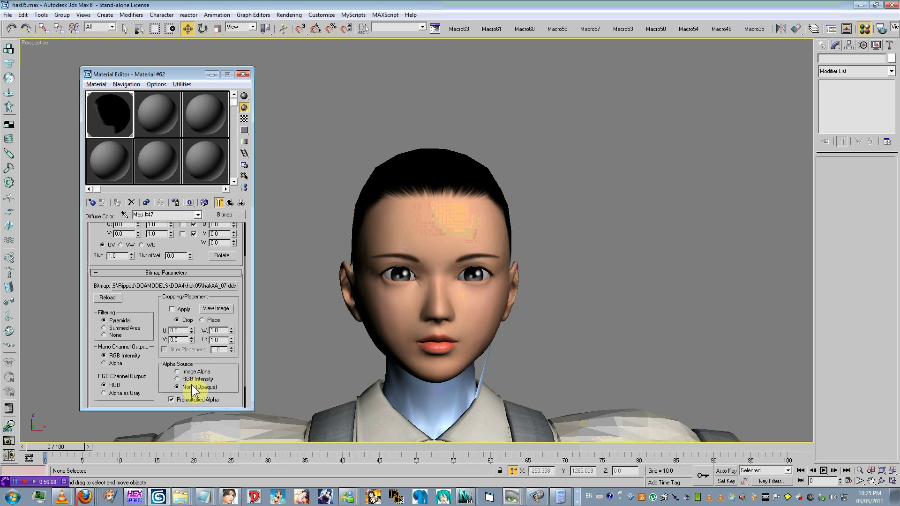
{"action": "middle_click_drag", "start_coordinate": [367, 198], "coordinate": [406, 193], "text": "alt"}
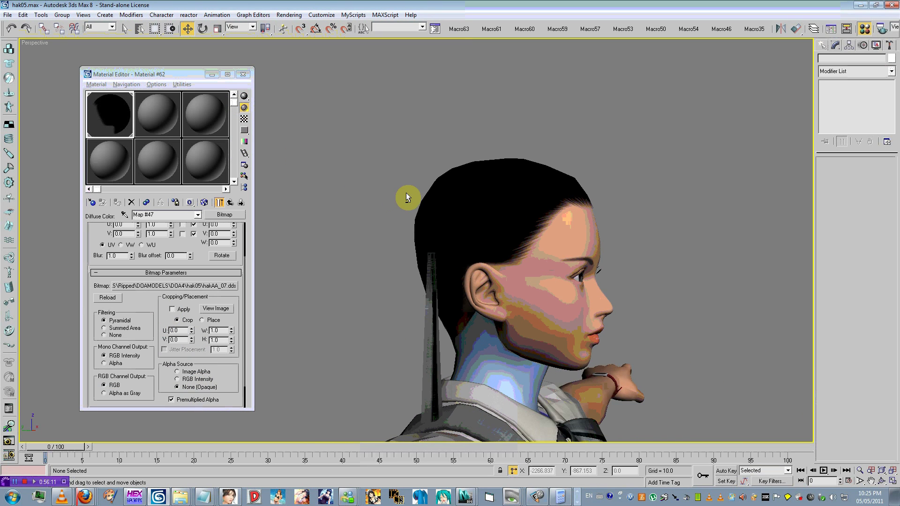
{"action": "left_click", "coordinate": [243, 74]}
{"action": "middle_click_drag", "start_coordinate": [392, 271], "coordinate": [353, 210], "text": "alt"}
{"action": "key", "text": "alt+Tab"}
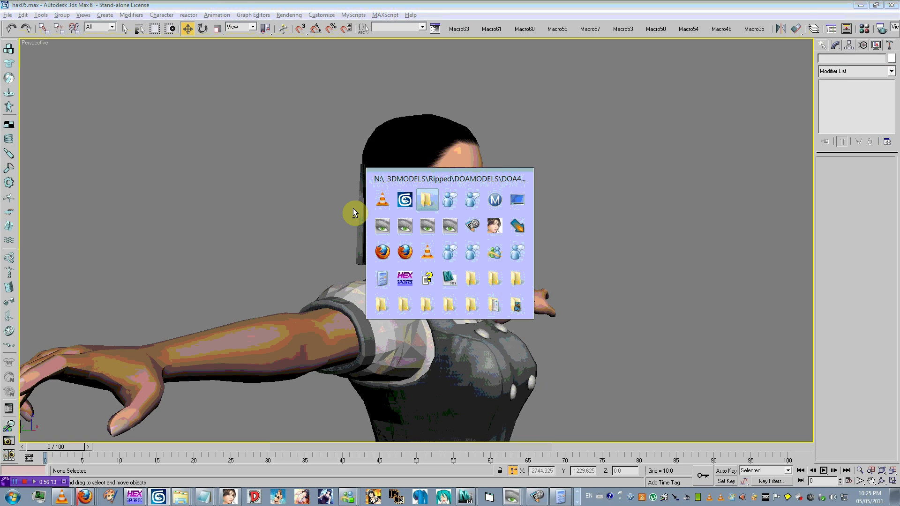
{"action": "left_click", "coordinate": [713, 87]}
{"action": "key", "text": "alt+Tab"}
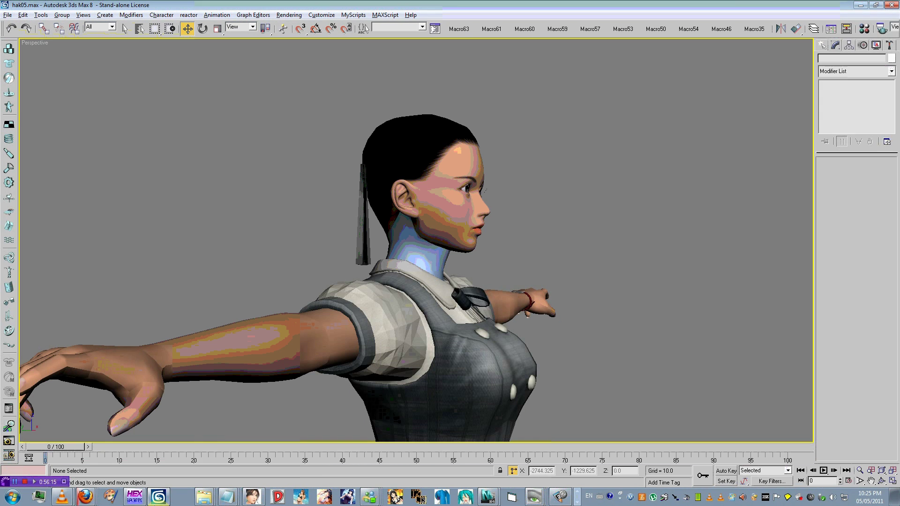
{"action": "middle_click_drag", "start_coordinate": [451, 257], "coordinate": [401, 255], "text": "alt"}
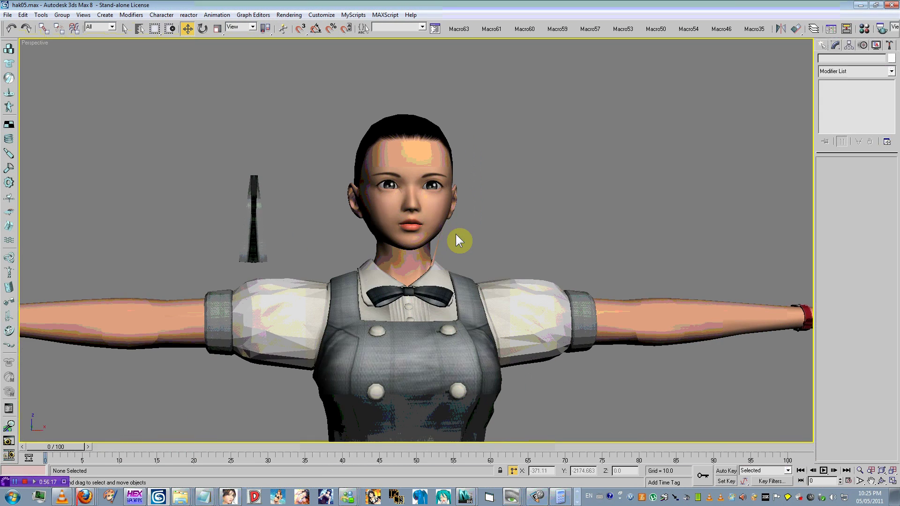
Switch the perspective view to wireframe, hide everything except the head mesh and enter its Element sub-object level.
{"action": "scroll", "coordinate": [458, 239], "scroll_direction": "up", "scroll_amount": 5}
{"action": "middle_click_drag", "start_coordinate": [457, 239], "coordinate": [505, 279], "text": "alt"}
{"action": "key", "text": "F3"}
{"action": "left_click", "coordinate": [663, 222]}
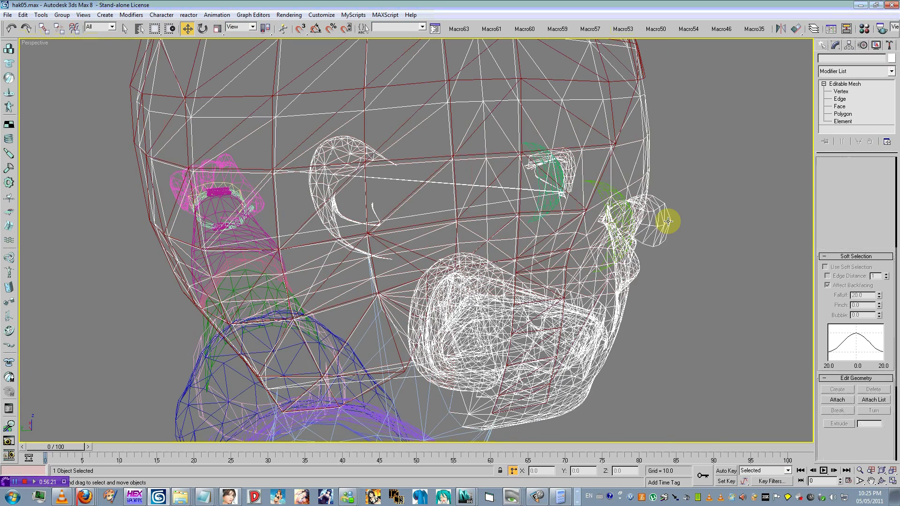
{"action": "right_click", "coordinate": [666, 220]}
{"action": "left_click", "coordinate": [707, 191]}
{"action": "left_click", "coordinate": [846, 122]}
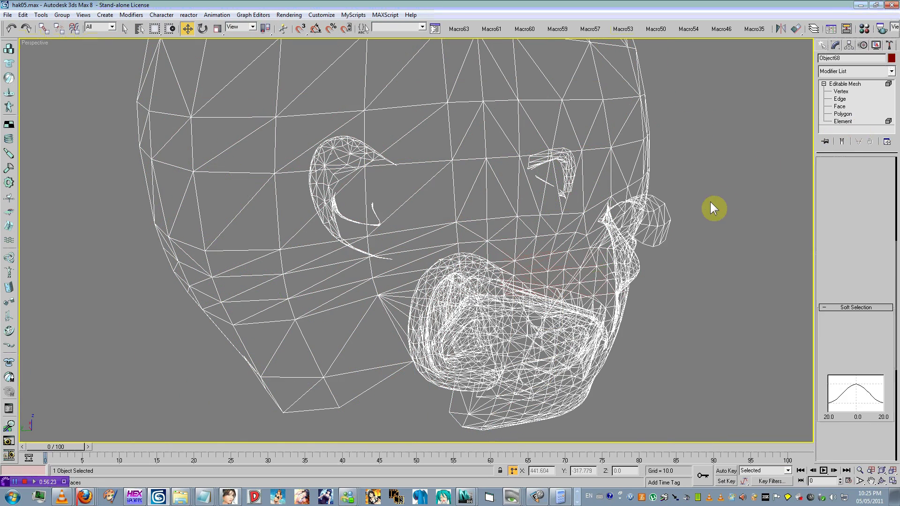
Select the eyelash polygons above both eyes of the head mesh and flip their normals.
{"action": "left_click", "coordinate": [657, 224]}
{"action": "middle_click_drag", "start_coordinate": [660, 244], "coordinate": [424, 170], "text": "alt"}
{"action": "middle_click_drag", "start_coordinate": [762, 126], "coordinate": [488, 256], "text": "alt"}
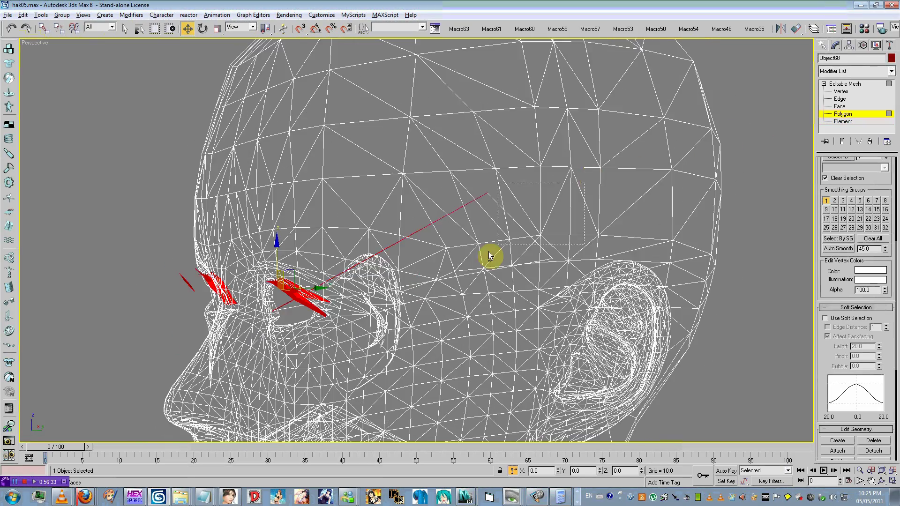
{"action": "middle_click_drag", "start_coordinate": [381, 281], "coordinate": [456, 245], "text": "alt"}
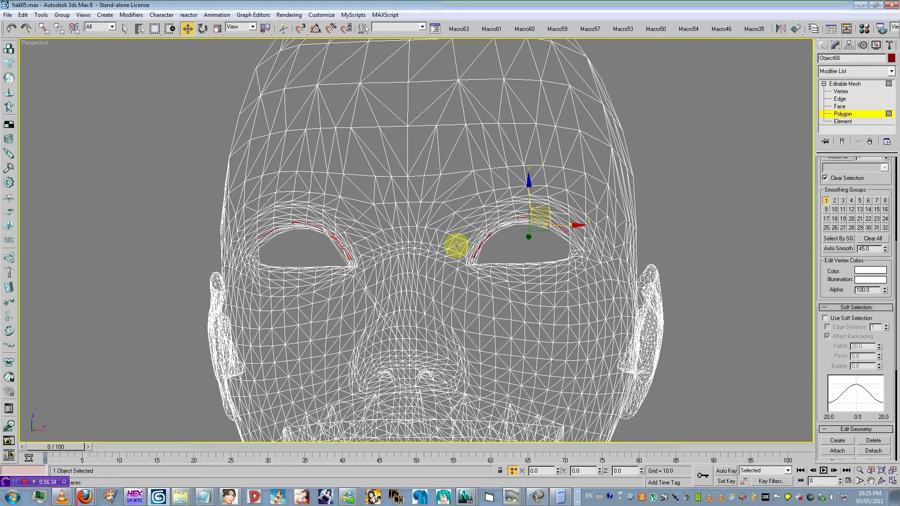
{"action": "left_click_drag", "start_coordinate": [822, 262], "coordinate": [820, 372]}
{"action": "left_click", "coordinate": [848, 224]}
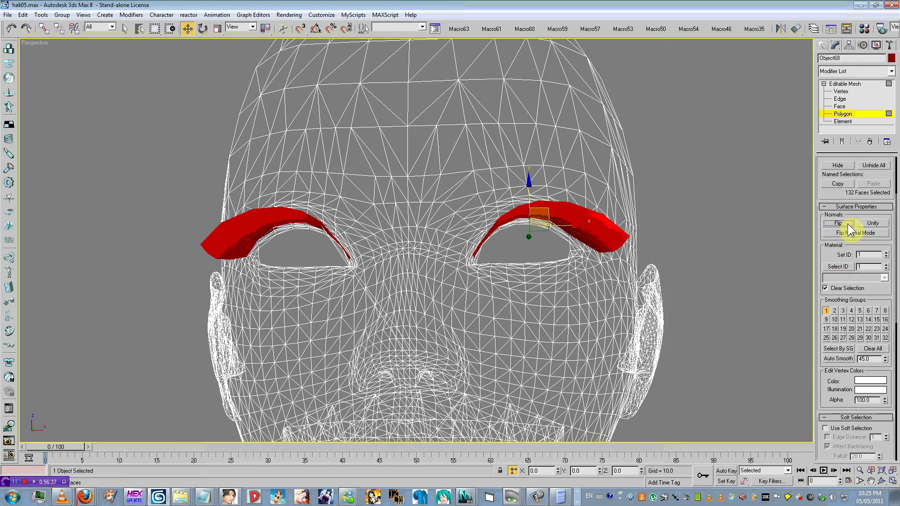
Detach the selected eyelash polygons in shaded view, leave the Polygon level and hide everything except the head mesh.
{"action": "key", "text": "F3"}
{"action": "mouse_move", "coordinate": [530, 254]}
{"action": "middle_mouse_down", "text": "alt"}
{"action": "mouse_move", "coordinate": [600, 287]}
{"action": "mouse_move", "coordinate": [659, 272]}
{"action": "mouse_move", "coordinate": [640, 255]}
{"action": "mouse_move", "coordinate": [655, 261]}
{"action": "mouse_move", "coordinate": [530, 281]}
{"action": "mouse_move", "coordinate": [539, 281]}
{"action": "middle_mouse_up", "text": "alt"}
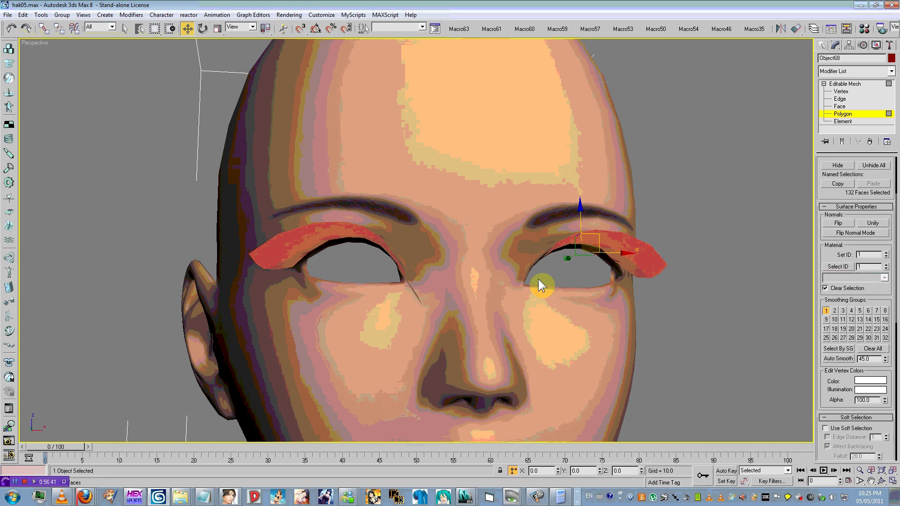
{"action": "right_click", "coordinate": [548, 267]}
{"action": "left_click", "coordinate": [534, 287]}
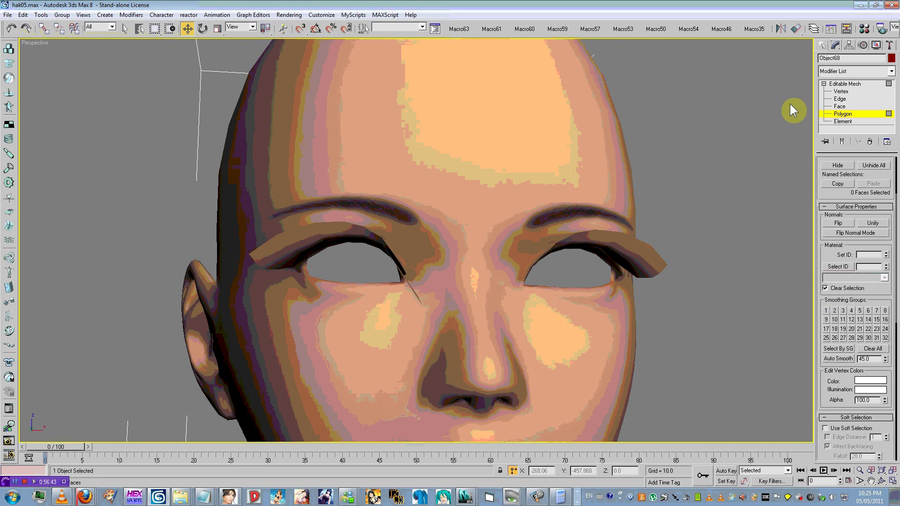
{"action": "left_click", "coordinate": [842, 115]}
{"action": "left_click", "coordinate": [730, 166]}
{"action": "left_click", "coordinate": [409, 284]}
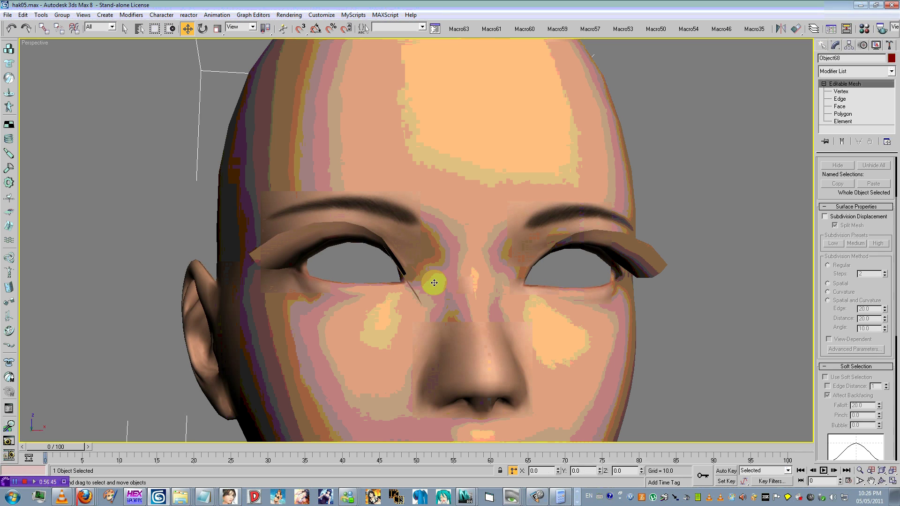
{"action": "right_click", "coordinate": [434, 282]}
{"action": "left_click", "coordinate": [463, 258]}
Select the stray face at the inner corner of the eye at Polygon level and inspect the head around it.
{"action": "left_click", "coordinate": [844, 113]}
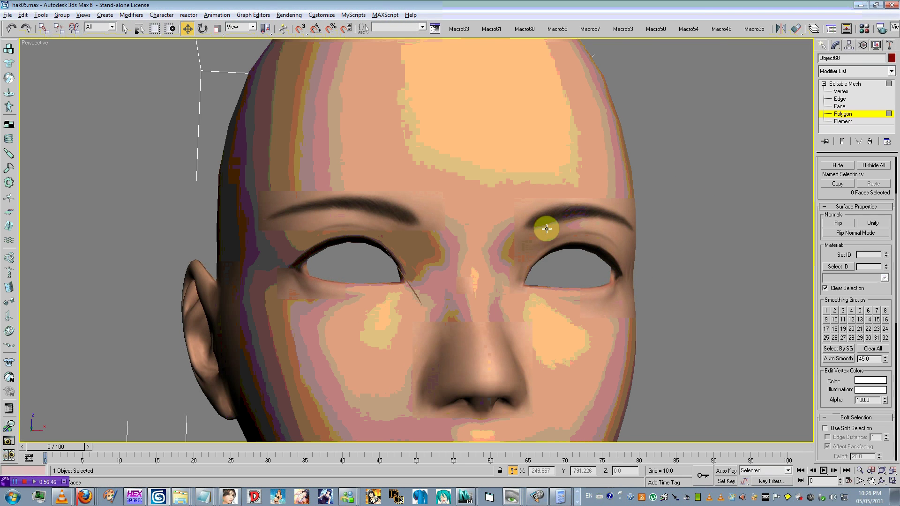
{"action": "middle_click_drag", "start_coordinate": [546, 226], "coordinate": [514, 234], "text": "alt"}
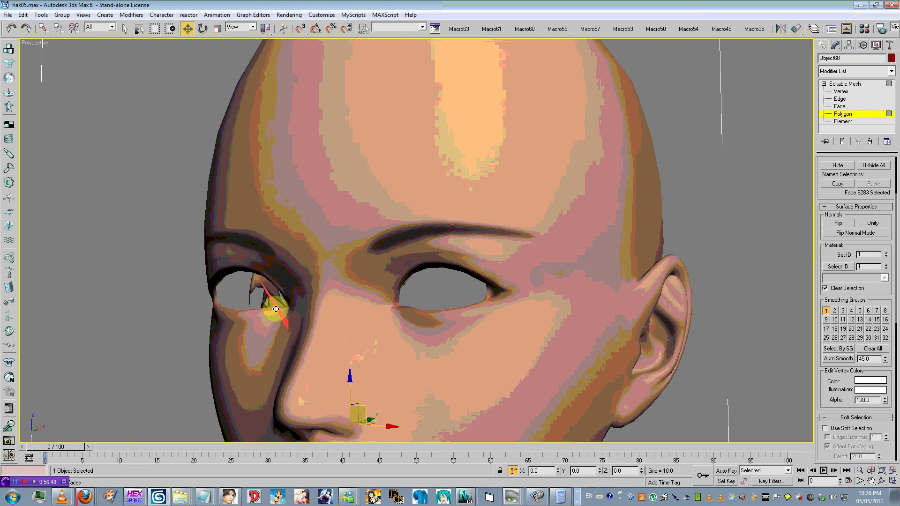
{"action": "key", "text": "z"}
{"action": "middle_click_drag", "start_coordinate": [395, 251], "coordinate": [412, 229], "text": "alt"}
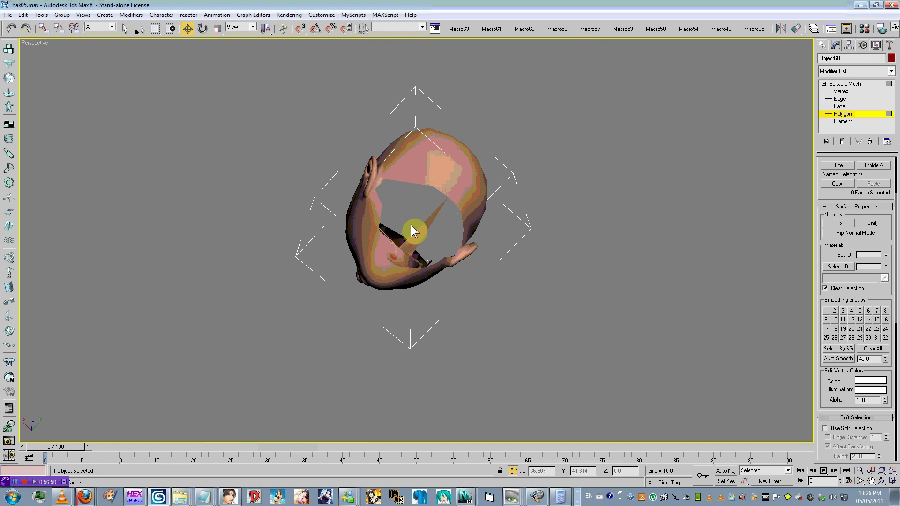
{"action": "middle_click_drag", "start_coordinate": [416, 235], "coordinate": [522, 281], "text": "alt"}
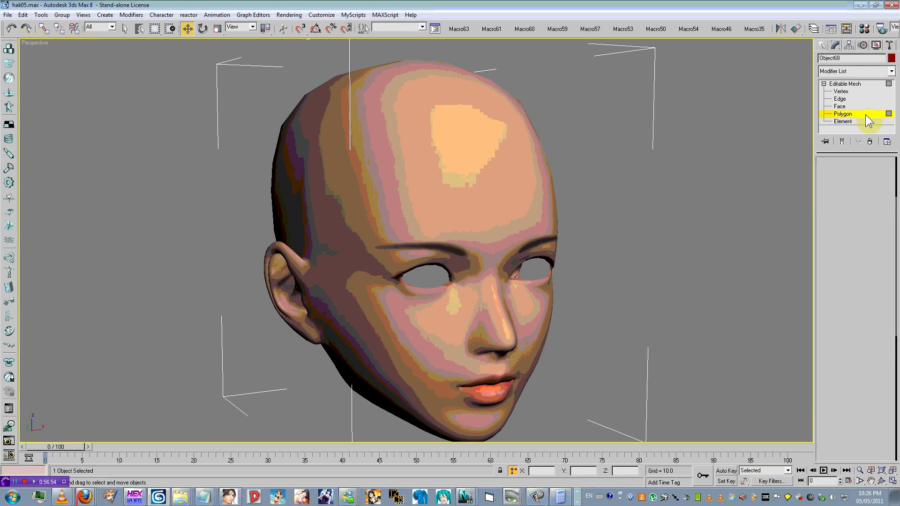
Unhide all objects, select the detached eyelash mesh and hide everything else.
{"action": "left_click", "coordinate": [630, 215]}
{"action": "right_click", "coordinate": [629, 214]}
{"action": "left_click", "coordinate": [651, 173]}
{"action": "scroll", "coordinate": [650, 178], "scroll_direction": "down", "scroll_amount": 5}
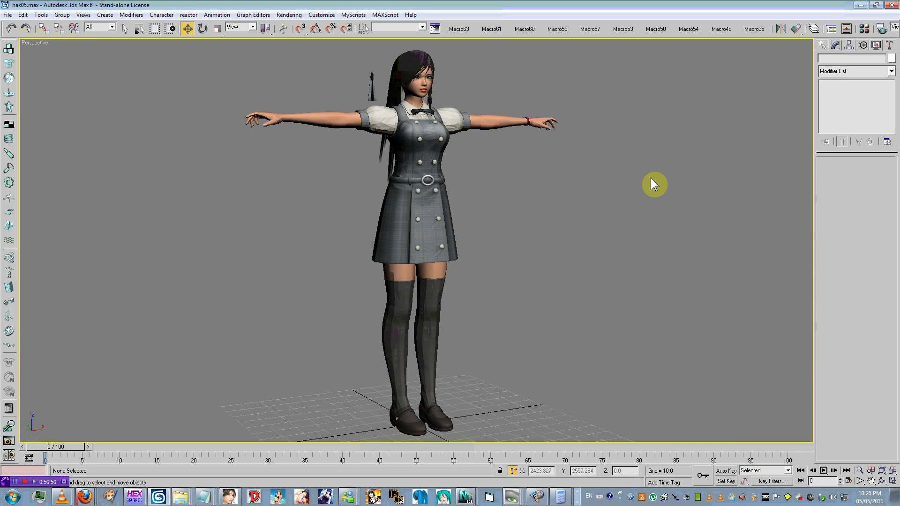
{"action": "middle_click_drag", "start_coordinate": [633, 210], "coordinate": [524, 243]}
{"action": "scroll", "coordinate": [432, 317], "scroll_direction": "up", "scroll_amount": 6}
{"action": "left_click", "coordinate": [498, 216]}
{"action": "right_click", "coordinate": [499, 216]}
{"action": "left_click", "coordinate": [527, 190]}
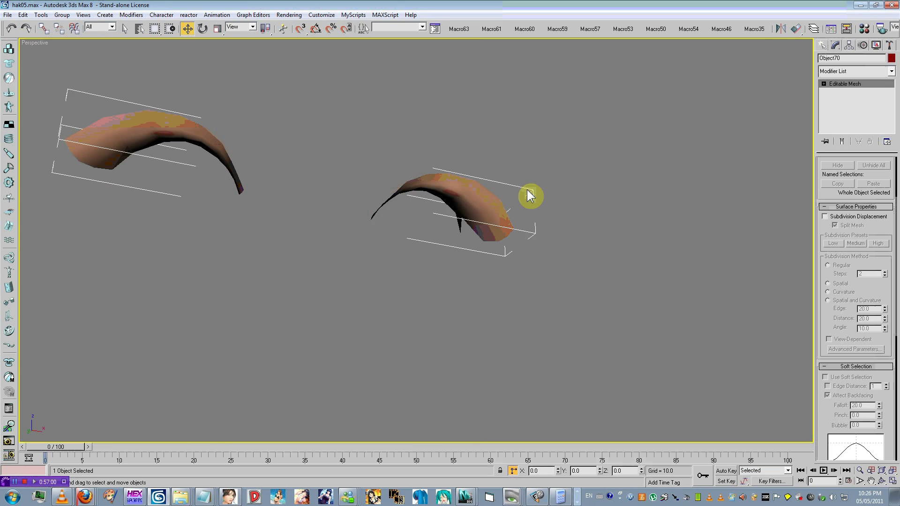
Add an Unwrap UVW modifier to the eyelash mesh and open its UV editor.
{"action": "middle_click", "coordinate": [526, 189]}
{"action": "left_click", "coordinate": [890, 71]}
{"action": "scroll", "coordinate": [879, 398], "scroll_direction": "down", "scroll_amount": 5}
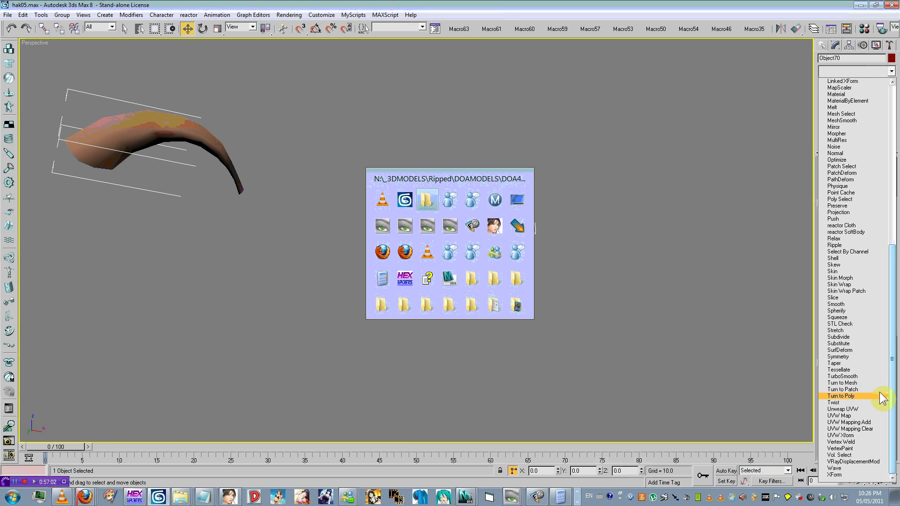
{"action": "left_click", "coordinate": [877, 400]}
{"action": "left_click", "coordinate": [854, 270]}
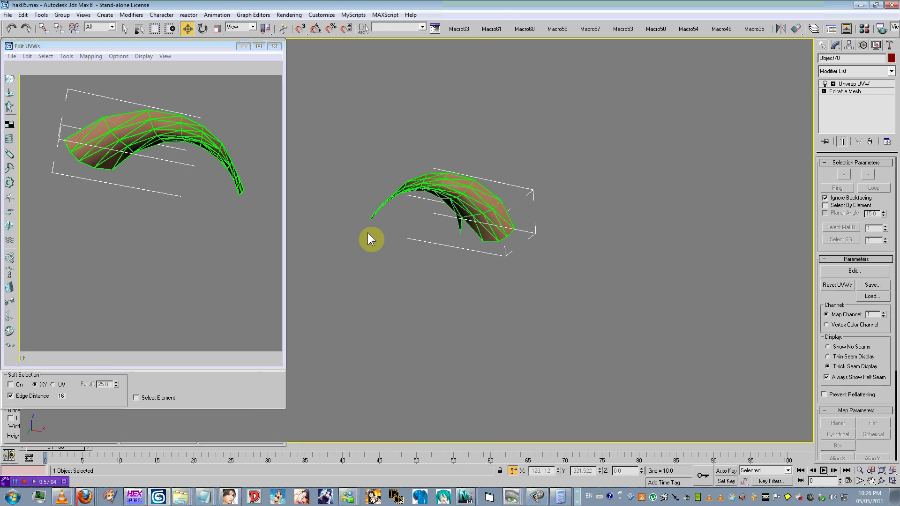
Switch to the hak05 folder in Windows Explorer and preview the textures hakAA_07.dds and hakAA_06.dds.
{"action": "key", "text": "alt+Tab"}
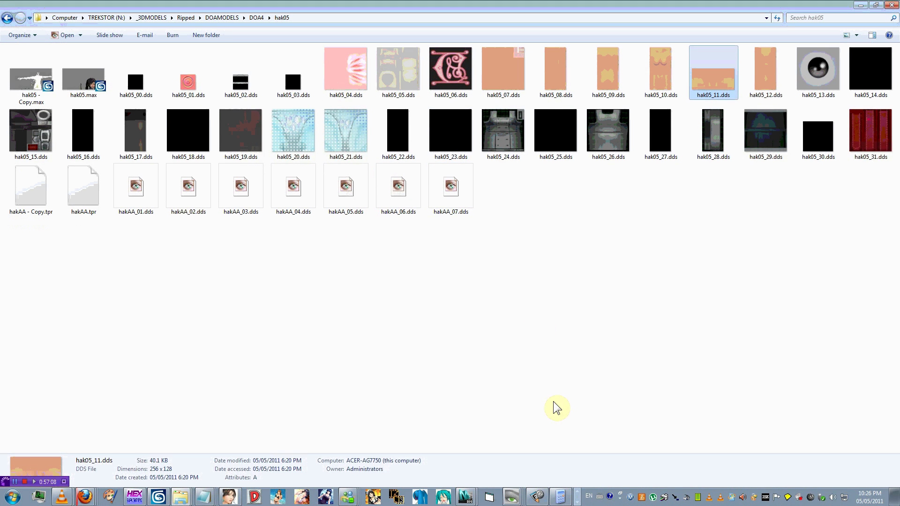
{"action": "left_click", "coordinate": [452, 202]}
{"action": "double_click", "coordinate": [451, 202]}
{"action": "key", "text": "Escape"}
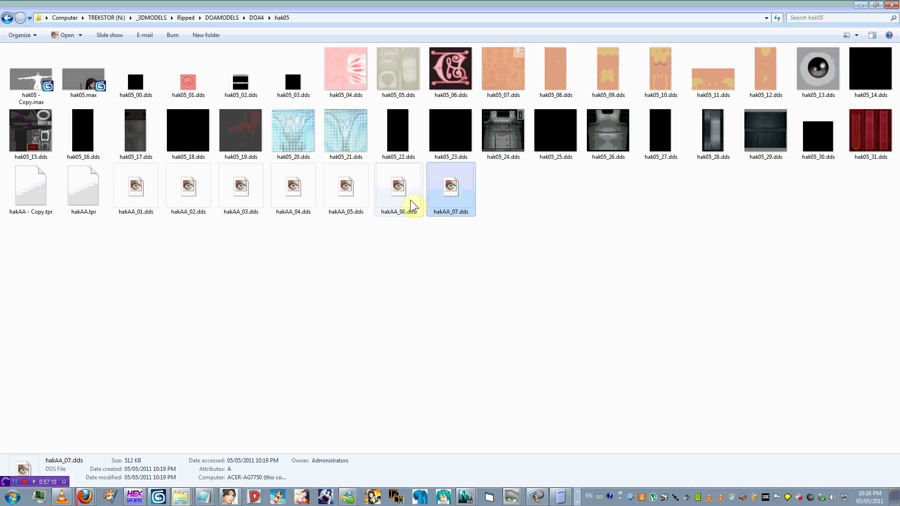
{"action": "double_click", "coordinate": [409, 199]}
{"action": "key", "text": "Escape"}
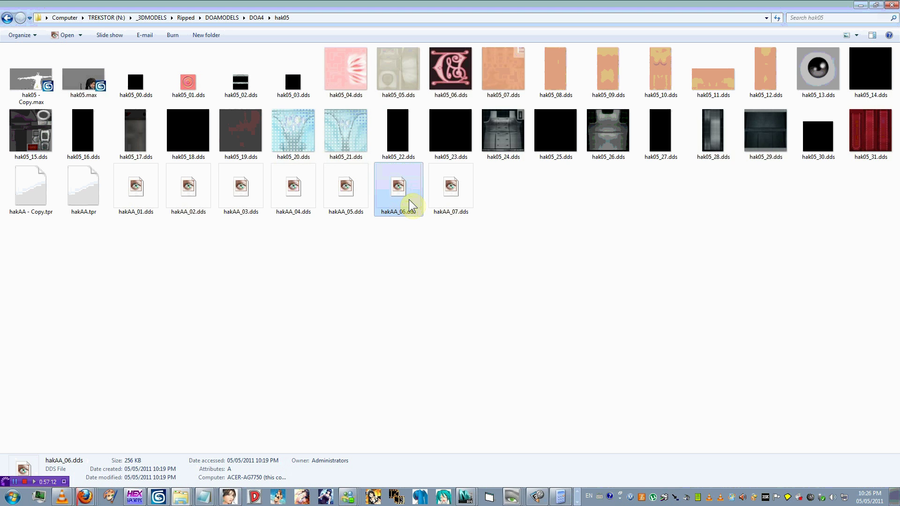
{"action": "key", "text": "BackSpace"}
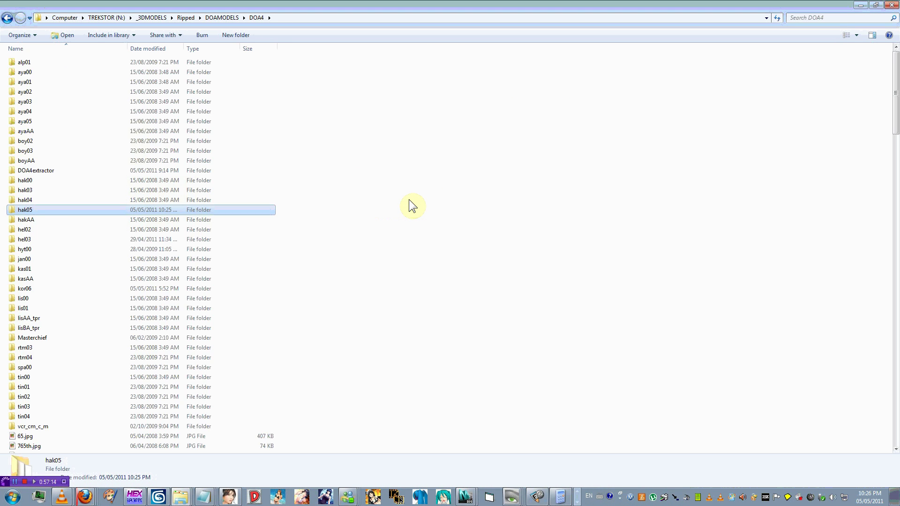
{"action": "key", "text": "Return"}
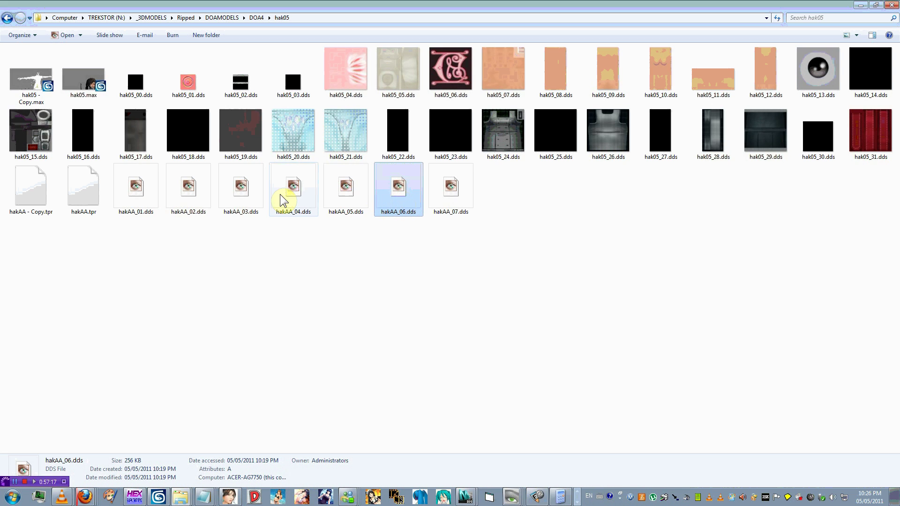
Open the DOA4 aya03 folder and look through its textures from aya03_00.dds onward for an eyelash map.
{"action": "key", "text": "BackSpace"}
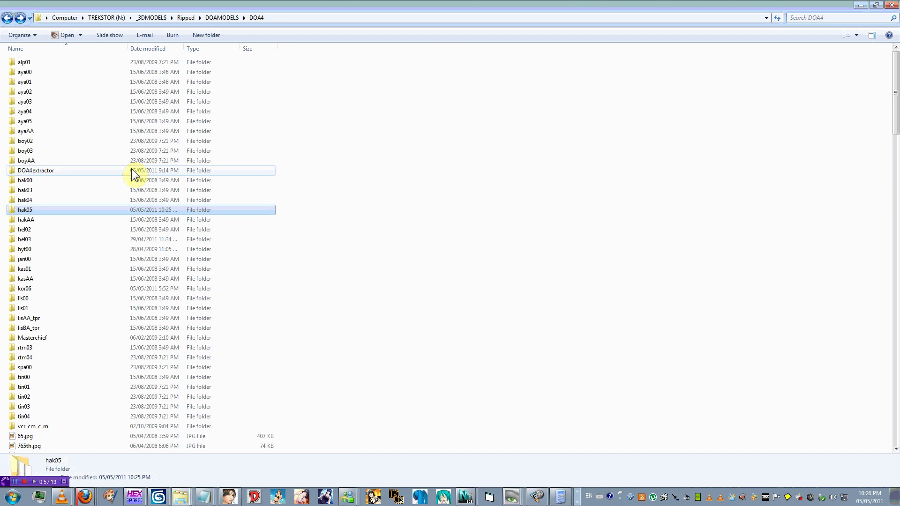
{"action": "double_click", "coordinate": [56, 106]}
{"action": "double_click", "coordinate": [133, 72]}
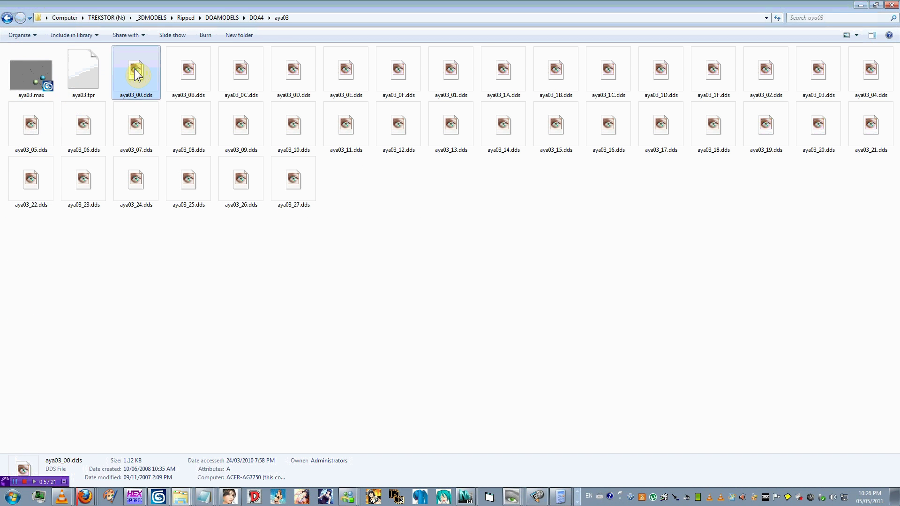
{"action": "scroll", "coordinate": [361, 192], "scroll_direction": "down", "scroll_amount": 19}
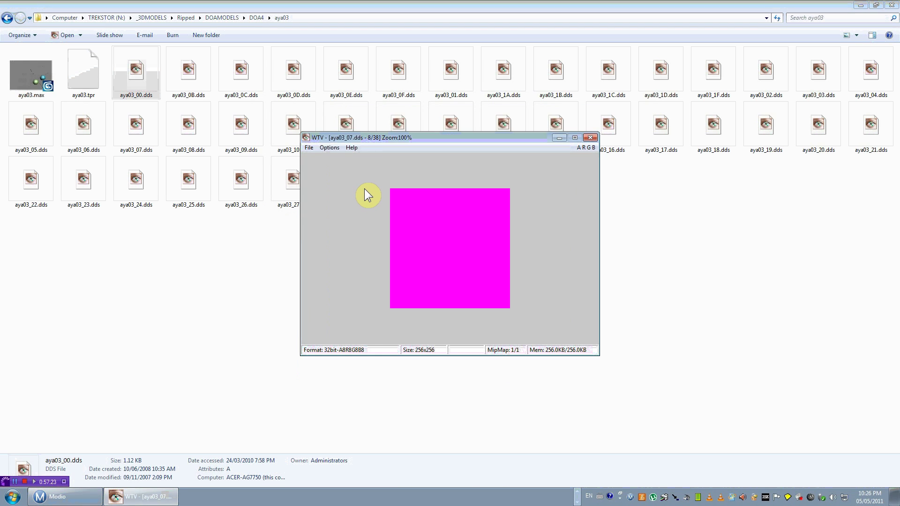
{"action": "scroll", "coordinate": [366, 188], "scroll_direction": "down", "scroll_amount": 8}
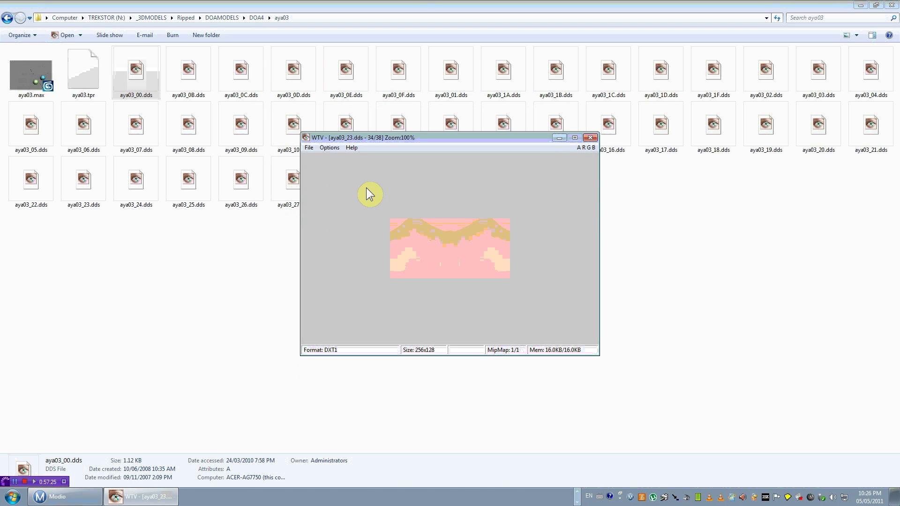
{"action": "key", "text": "Escape"}
{"action": "key", "text": "BackSpace"}
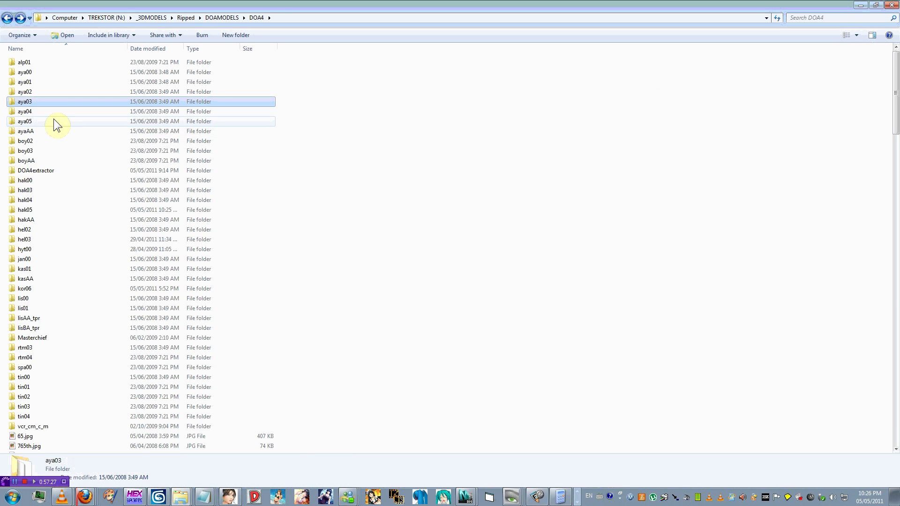
Open the DOAU aya01 folder and look through its textures from aya01000.dds onward with the alpha display turned off.
{"action": "key", "text": "BackSpace"}
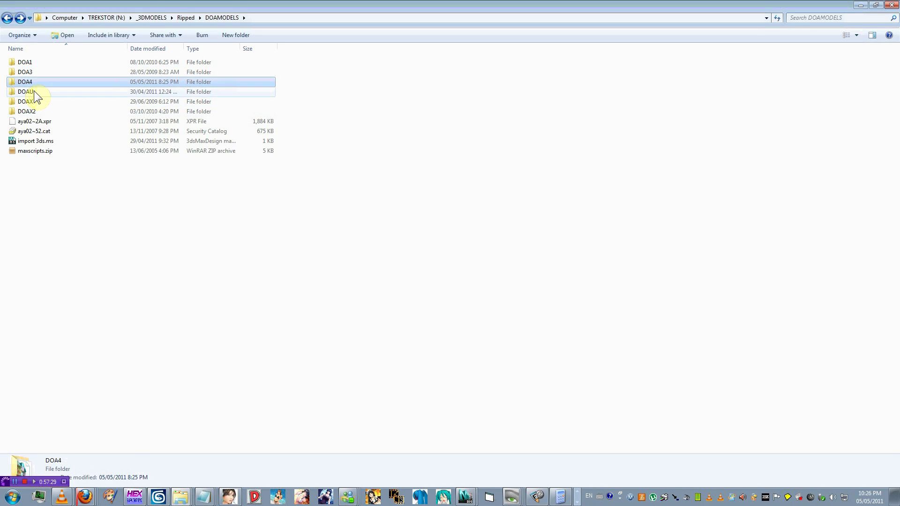
{"action": "double_click", "coordinate": [34, 91]}
{"action": "left_click", "coordinate": [36, 86]}
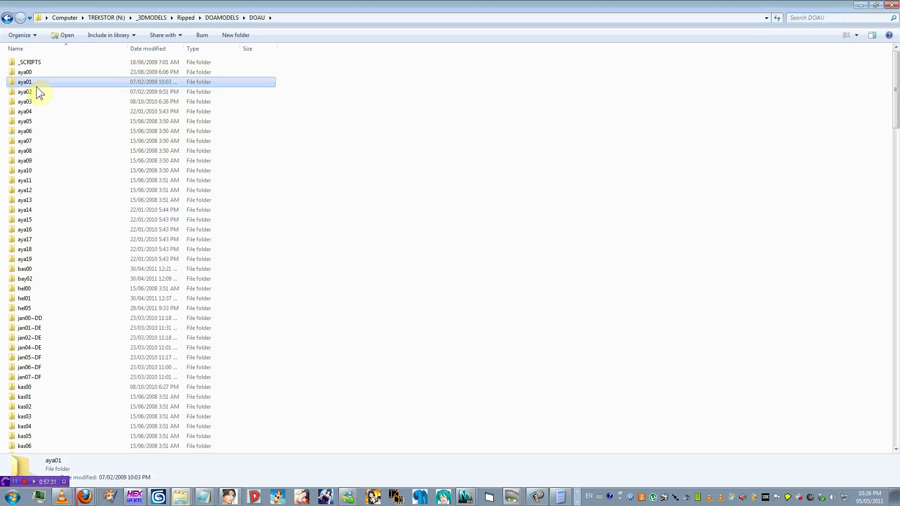
{"action": "double_click", "coordinate": [36, 86]}
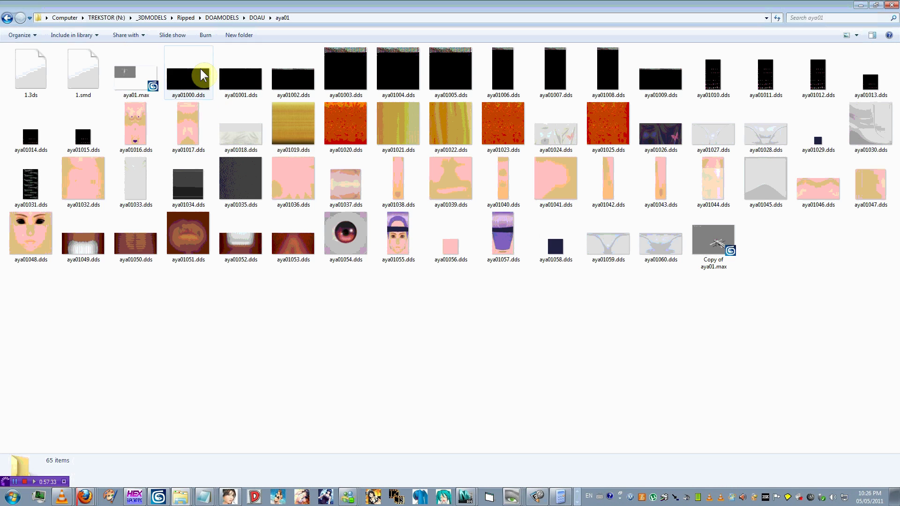
{"action": "left_click", "coordinate": [203, 75]}
{"action": "double_click", "coordinate": [186, 74]}
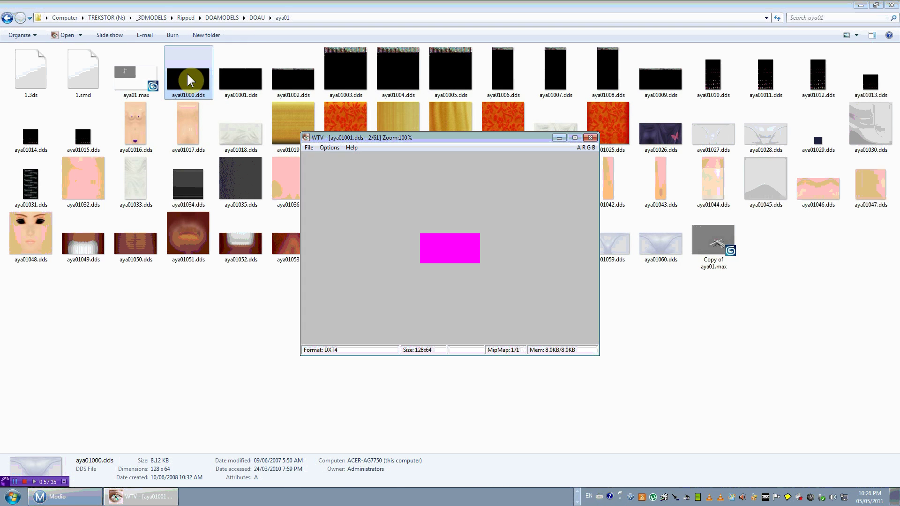
{"action": "scroll", "coordinate": [188, 73], "scroll_direction": "down", "scroll_amount": 3}
{"action": "key", "text": "a"}
{"action": "scroll", "coordinate": [186, 72], "scroll_direction": "down", "scroll_amount": 14}
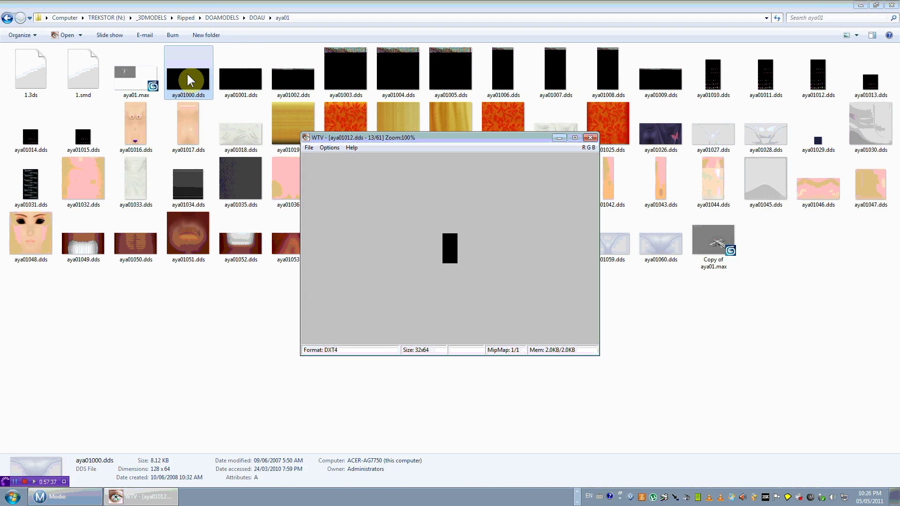
{"action": "key", "text": "Escape"}
{"action": "key", "text": "BackSpace"}
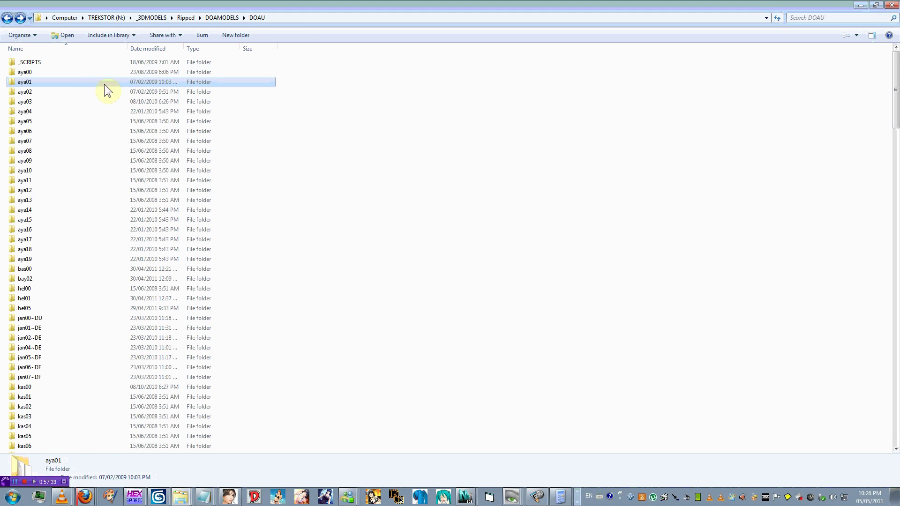
Look through the DOAU folders aya00, kas00 and kas05 for an eyelash texture.
{"action": "double_click", "coordinate": [53, 75]}
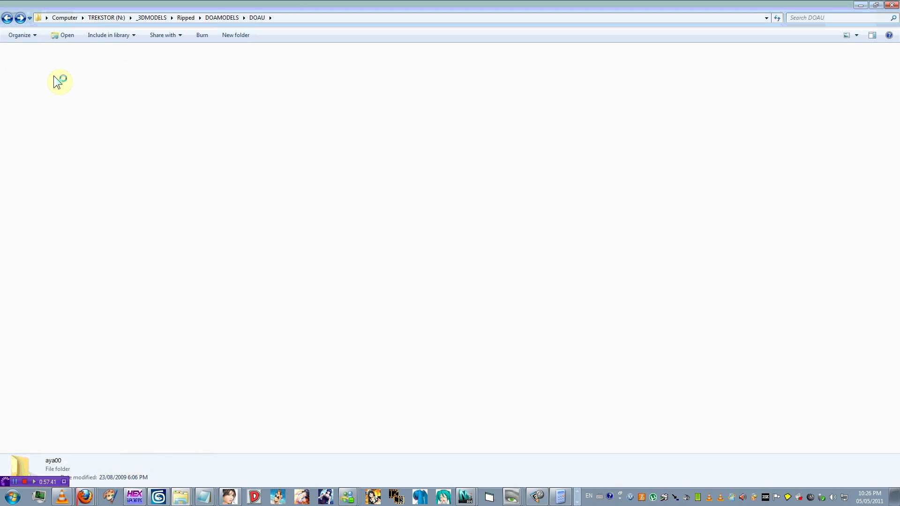
{"action": "key", "text": "BackSpace"}
{"action": "left_click", "coordinate": [50, 210]}
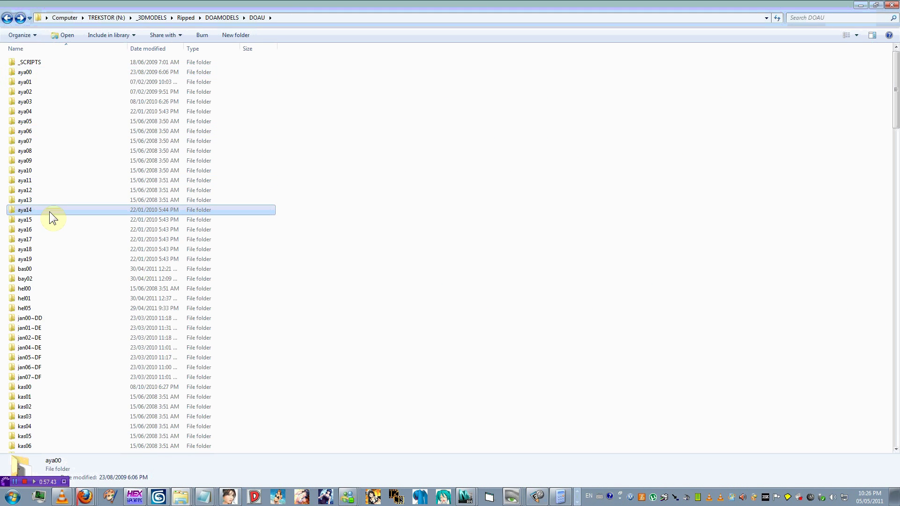
{"action": "left_click", "coordinate": [33, 386]}
{"action": "double_click", "coordinate": [34, 383]}
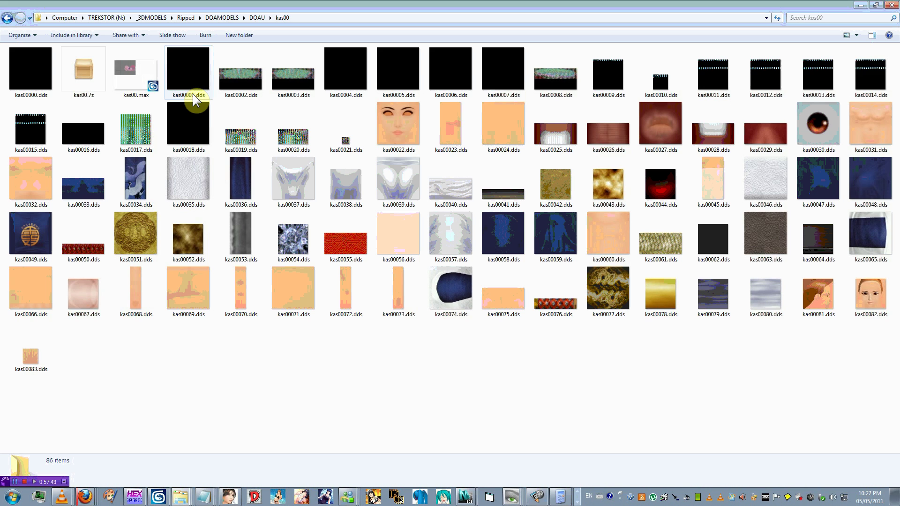
{"action": "key", "text": "BackSpace"}
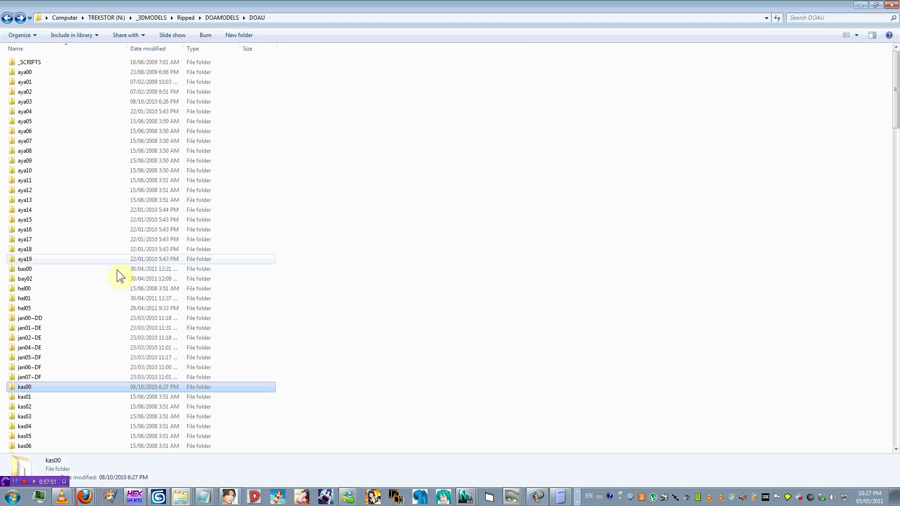
{"action": "left_click", "coordinate": [35, 383]}
{"action": "double_click", "coordinate": [35, 382]}
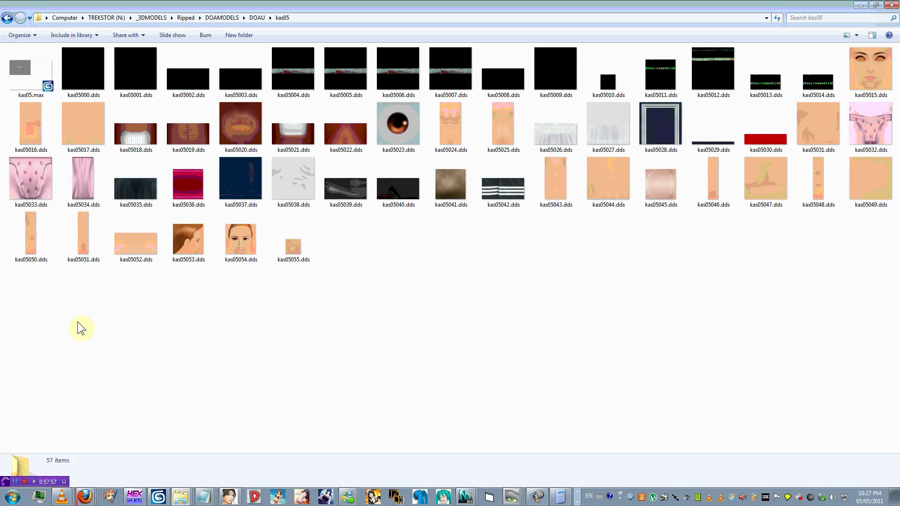
{"action": "key", "text": "BackSpace"}
{"action": "key", "text": "BackSpace"}
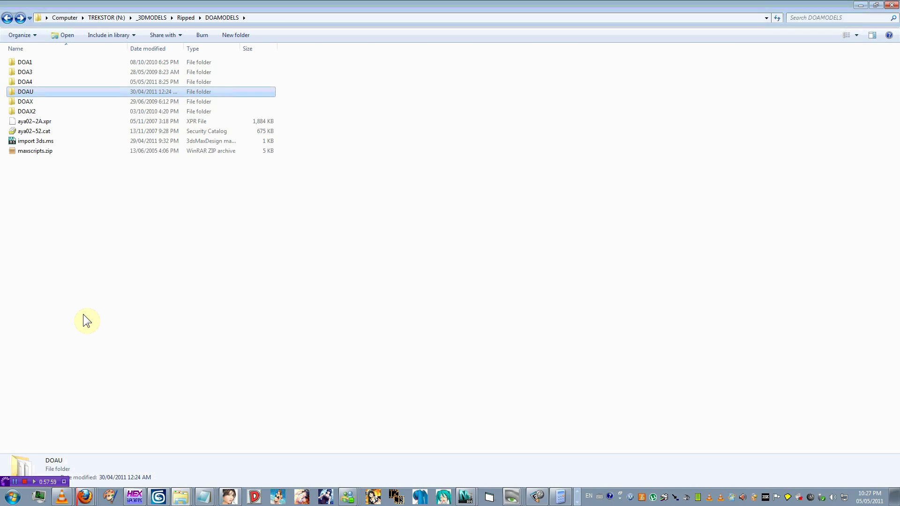
Check the DOA4 kor06 folder and revisit the DOAU kas05 folder for a suitable eyelash texture.
{"action": "scroll", "coordinate": [66, 332], "scroll_direction": "down", "scroll_amount": 1}
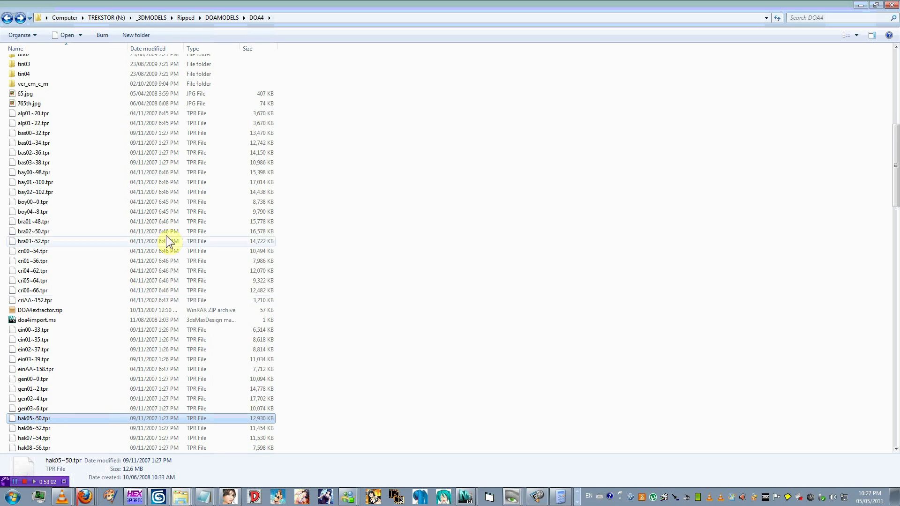
{"action": "scroll", "coordinate": [182, 210], "scroll_direction": "up", "scroll_amount": 7}
{"action": "scroll", "coordinate": [181, 209], "scroll_direction": "up", "scroll_amount": 2}
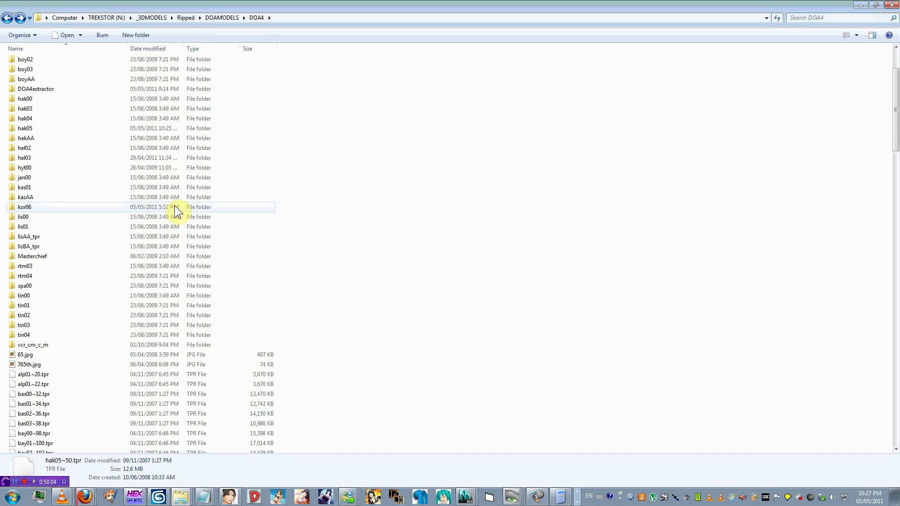
{"action": "double_click", "coordinate": [174, 205]}
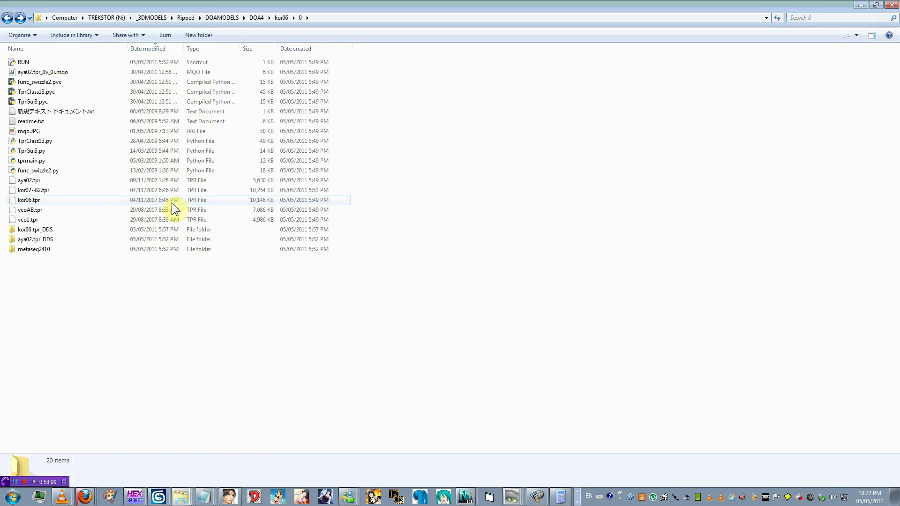
{"action": "key", "text": "alt+Right"}
{"action": "key", "text": "alt+Right"}
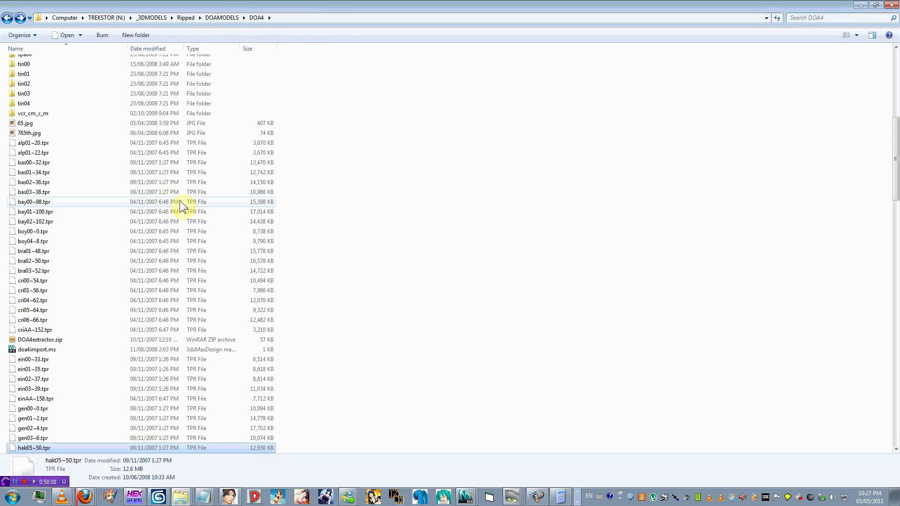
{"action": "key", "text": "alt+Left"}
{"action": "key", "text": "Return"}
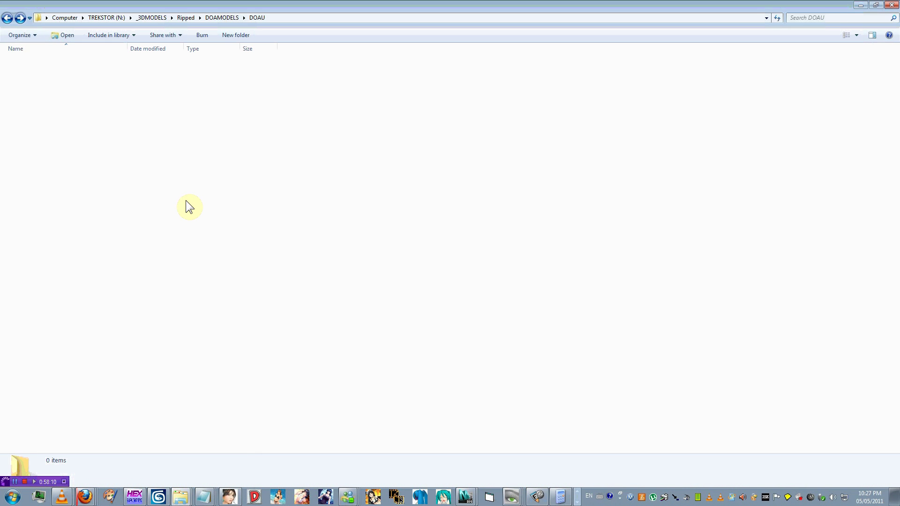
{"action": "double_click", "coordinate": [186, 205]}
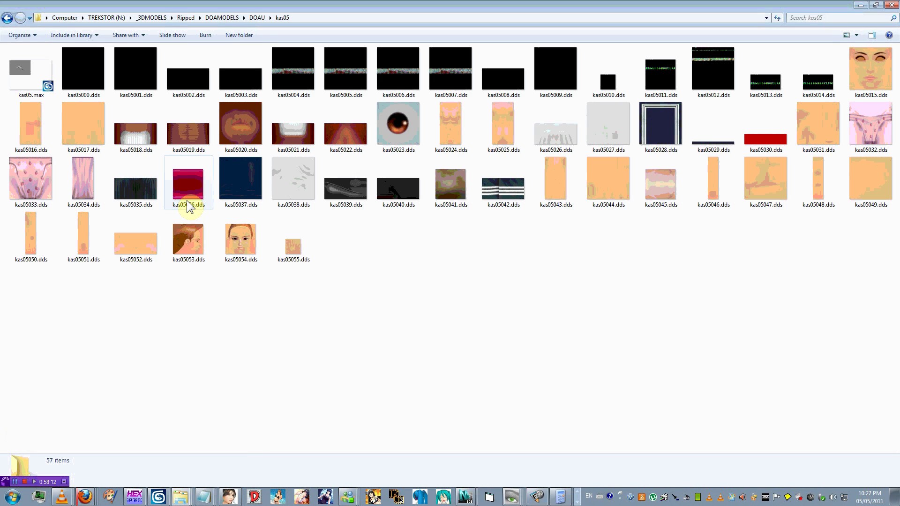
{"action": "key", "text": "alt+Left"}
{"action": "key", "text": "alt+Left"}
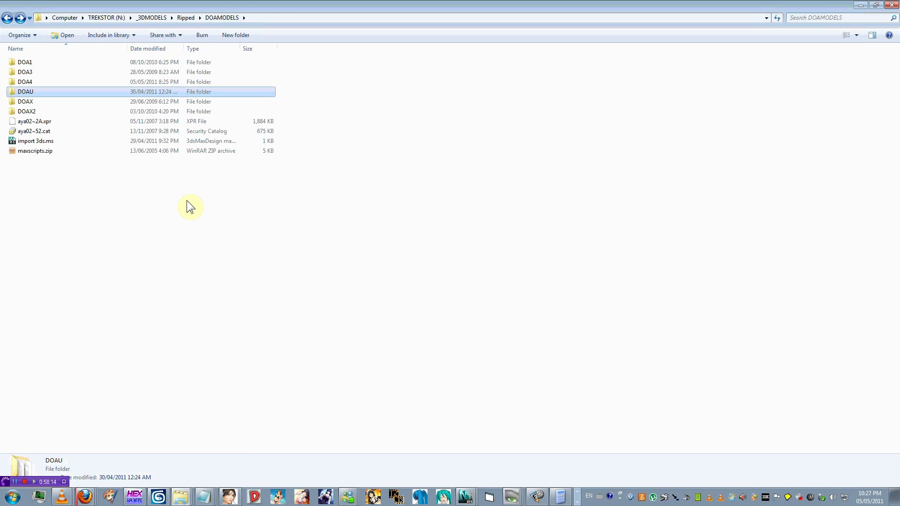
Return to the DOA4 folder and open its hak05 subfolder.
{"action": "double_click", "coordinate": [39, 92]}
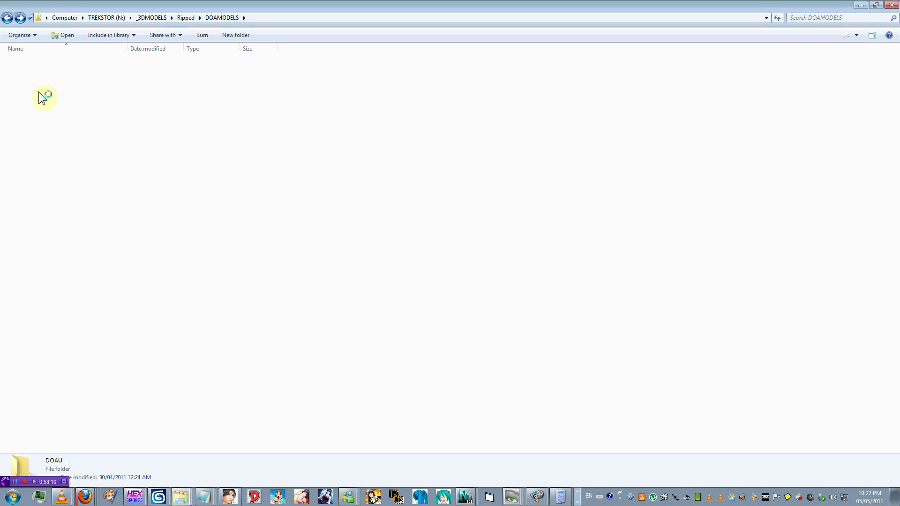
{"action": "key", "text": "alt+Left"}
{"action": "key", "text": "alt+Left"}
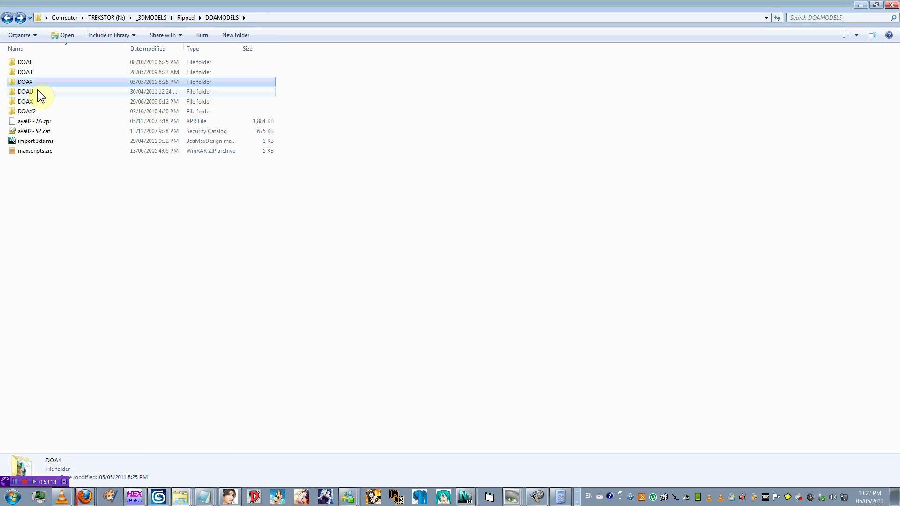
{"action": "key", "text": "alt+Left"}
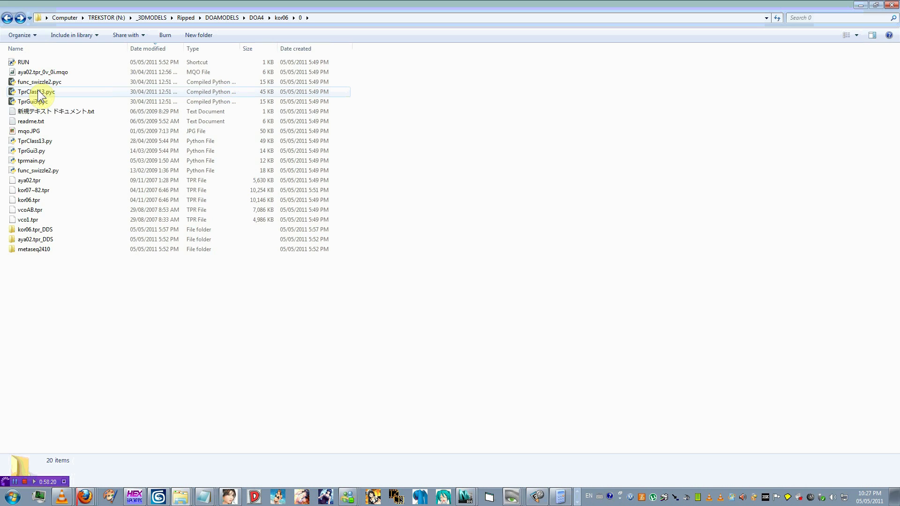
{"action": "key", "text": "alt+Up"}
{"action": "key", "text": "alt+Up"}
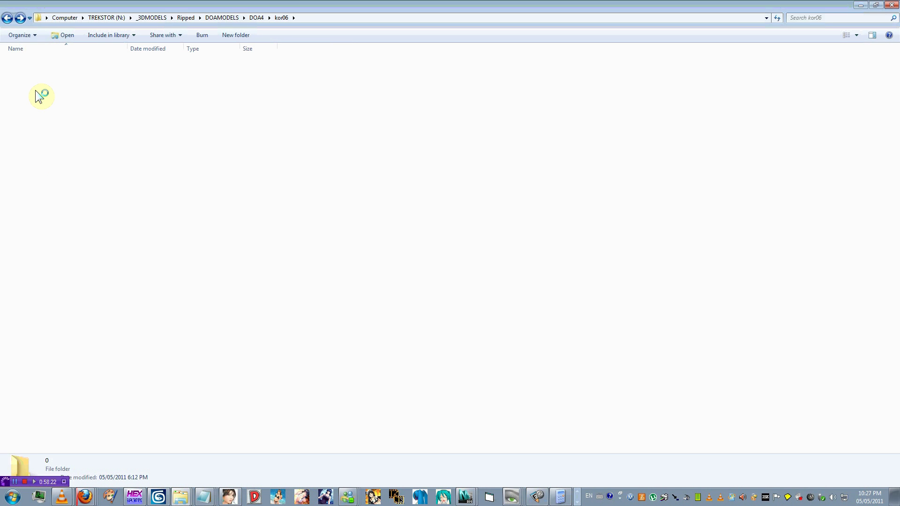
{"action": "key", "text": "alt+Up"}
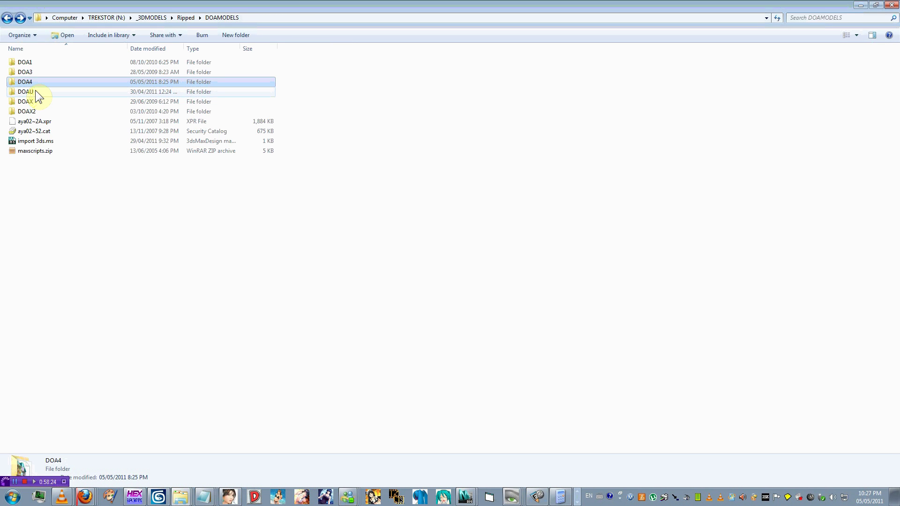
{"action": "key", "text": "alt+Up"}
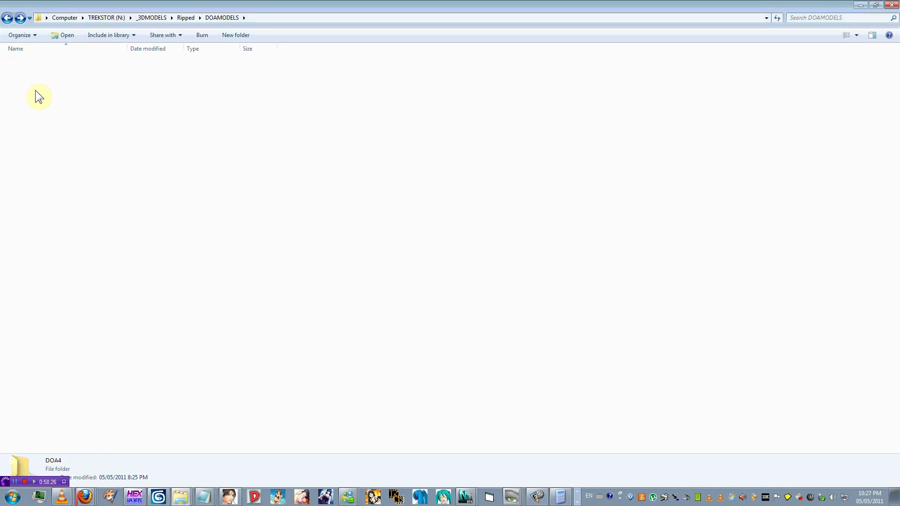
{"action": "key", "text": "alt+Left"}
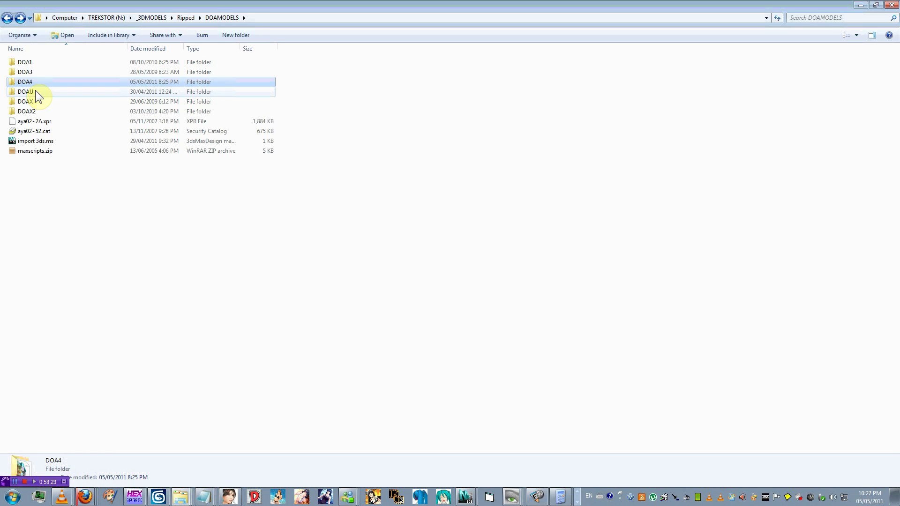
{"action": "double_click", "coordinate": [63, 82]}
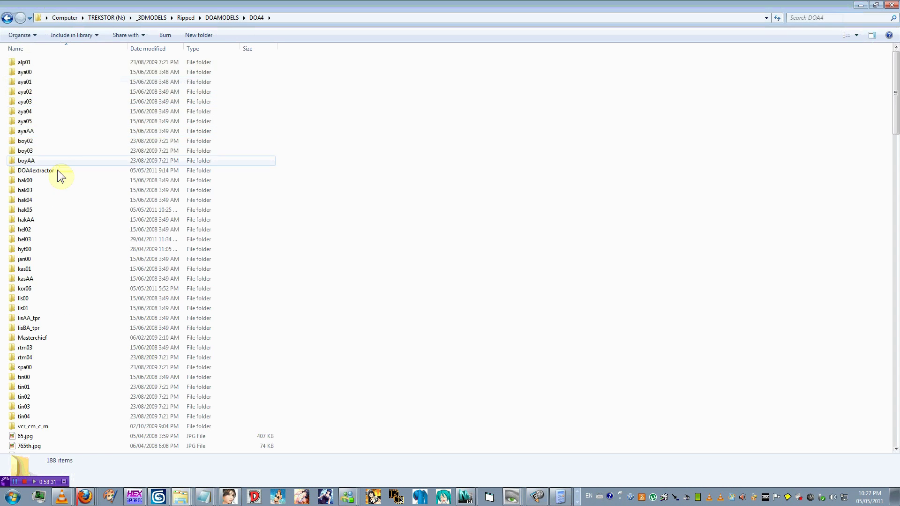
{"action": "double_click", "coordinate": [35, 208]}
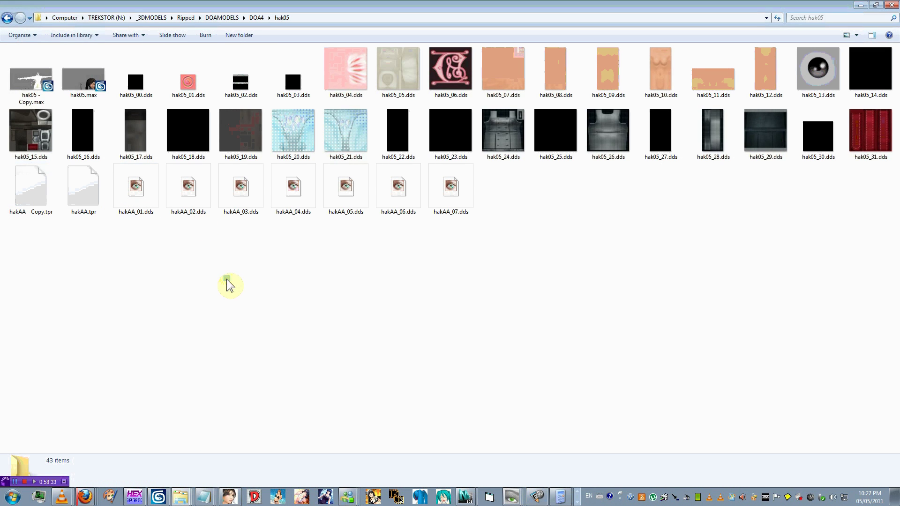
Switch to 3ds Max, close the eyelash mesh's UV editor and remove its Unwrap UVW modifier.
{"action": "key", "text": "alt+Tab"}
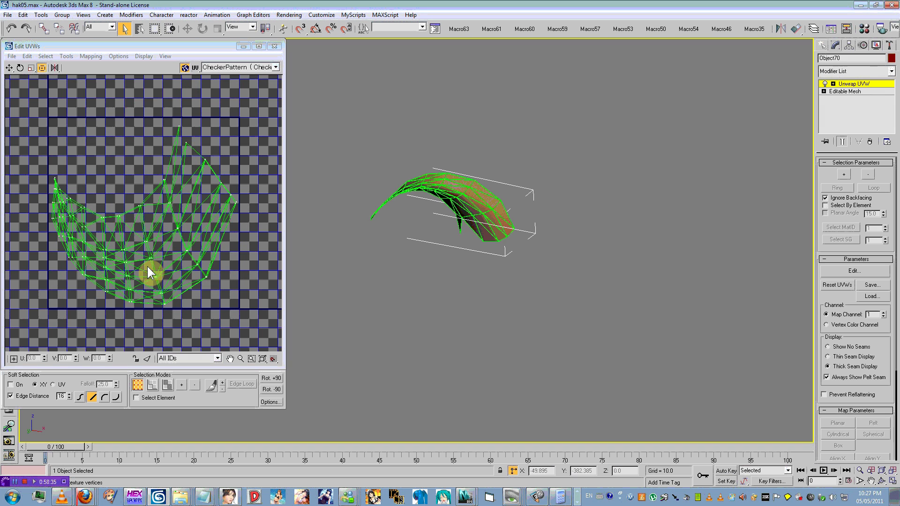
{"action": "middle_click_drag", "start_coordinate": [449, 208], "coordinate": [448, 162], "text": "alt"}
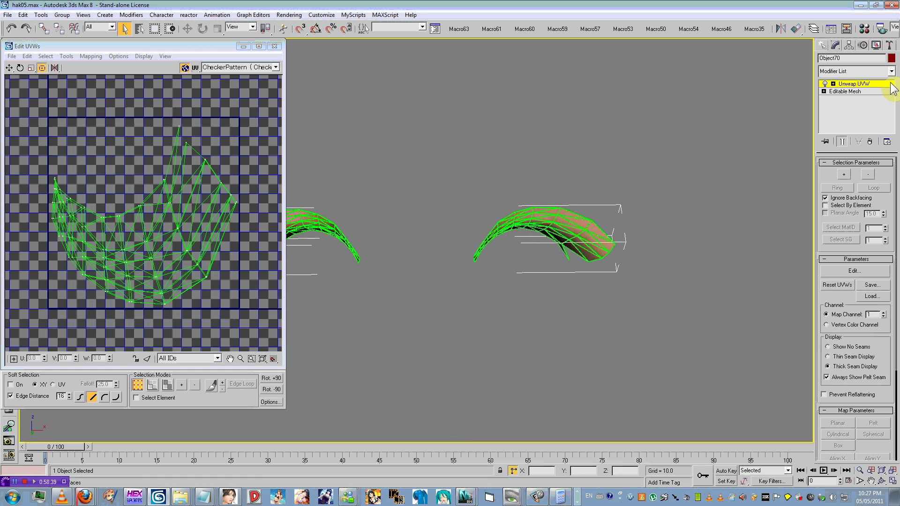
{"action": "left_click", "coordinate": [884, 85]}
{"action": "middle_click_drag", "start_coordinate": [623, 134], "coordinate": [539, 199], "text": "alt"}
{"action": "left_click", "coordinate": [274, 46]}
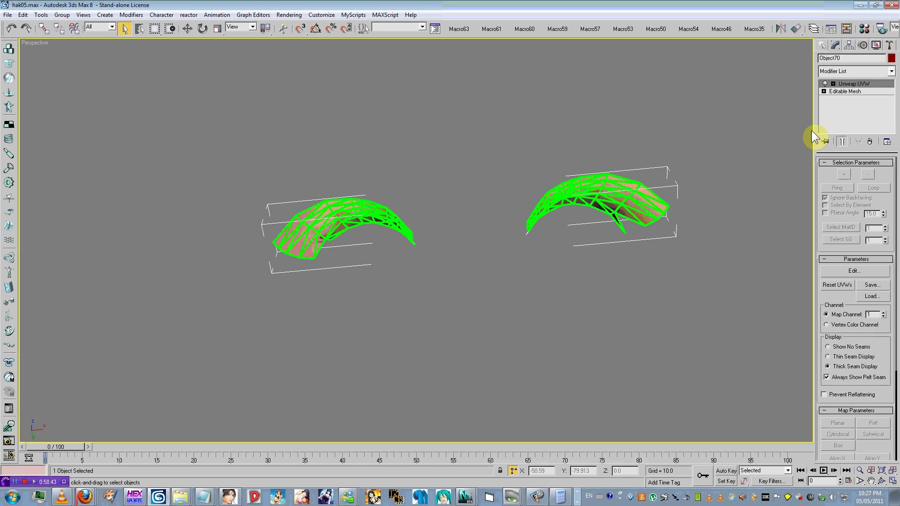
{"action": "left_click", "coordinate": [866, 140]}
{"action": "middle_click_drag", "start_coordinate": [642, 181], "coordinate": [618, 239]}
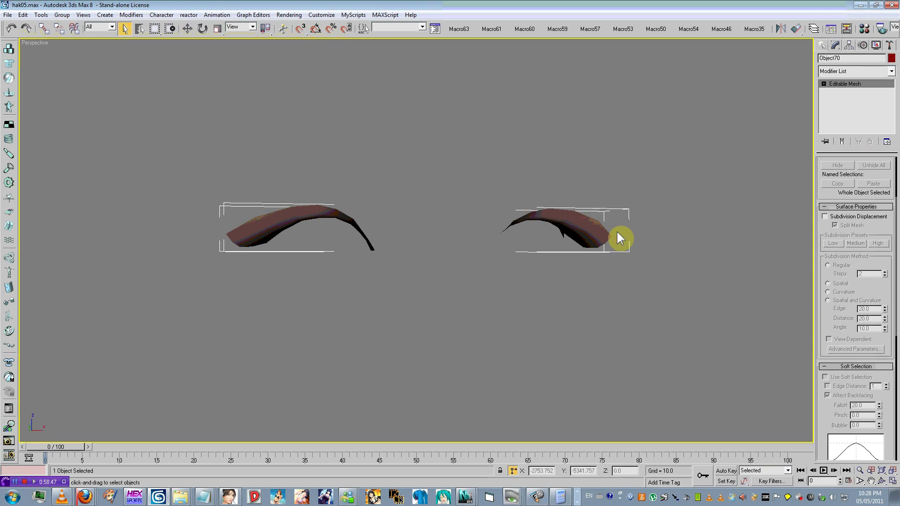
{"action": "middle_click_drag", "start_coordinate": [529, 234], "coordinate": [568, 208], "text": "alt"}
Switch to the hak05 folder in Windows Explorer and preview the texture hak05_03.dds.
{"action": "key", "text": "alt+Tab"}
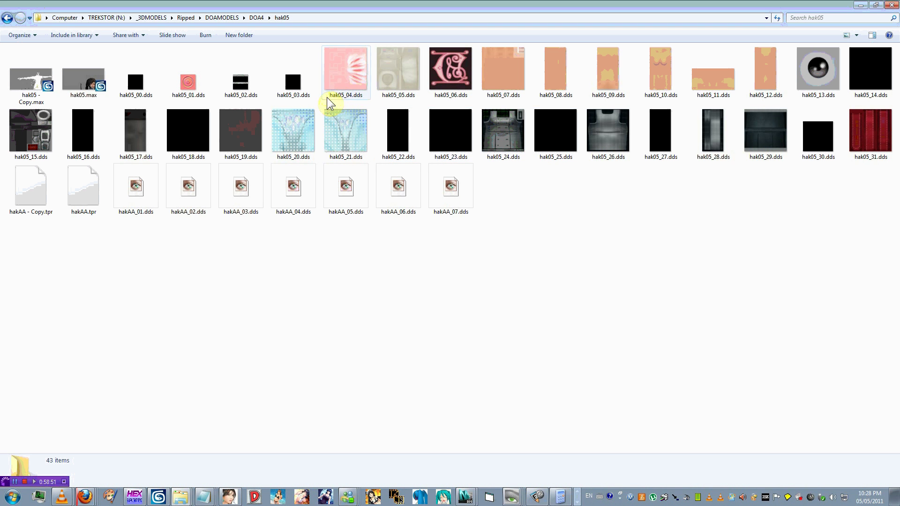
{"action": "double_click", "coordinate": [303, 83]}
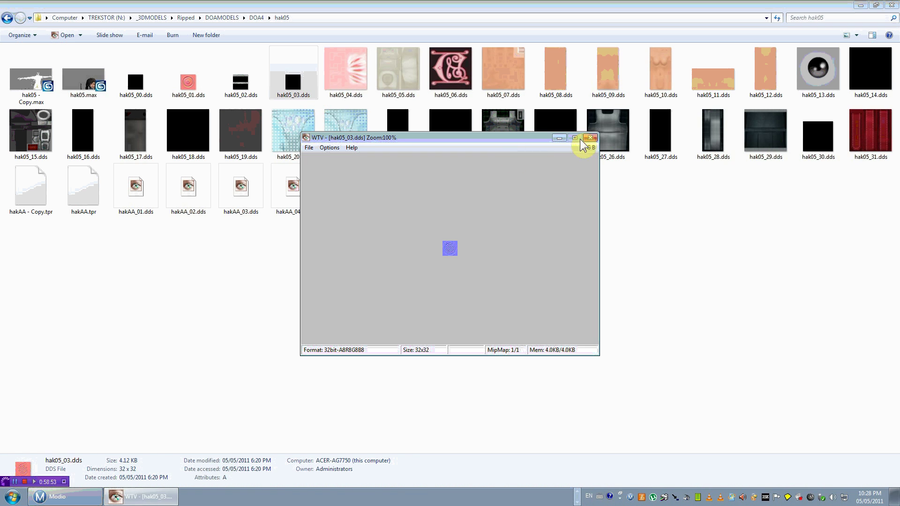
{"action": "left_click", "coordinate": [592, 138]}
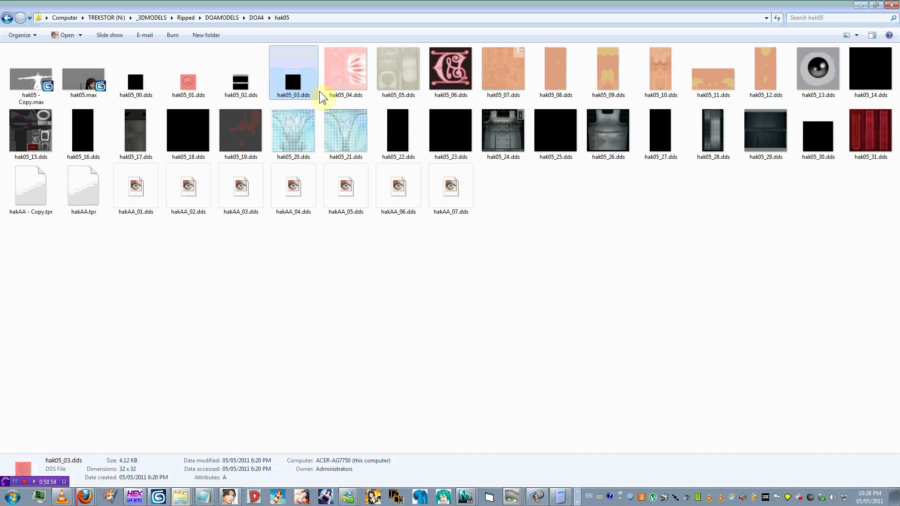
Switch to 3ds Max, pick the eyelash mesh's material into the Material Editor and clear its diffuse map.
{"action": "left_click", "coordinate": [159, 497]}
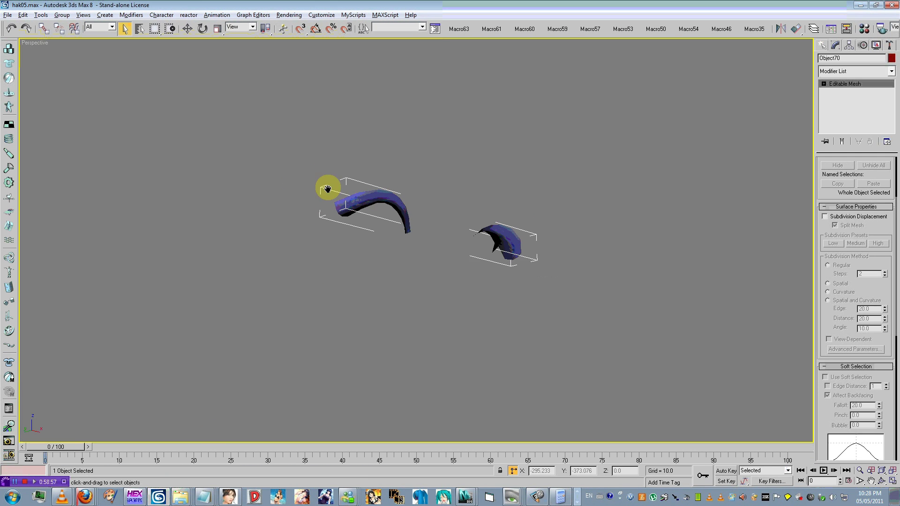
{"action": "middle_click_drag", "start_coordinate": [328, 189], "coordinate": [337, 193]}
{"action": "key", "text": "m"}
{"action": "left_click", "coordinate": [125, 214]}
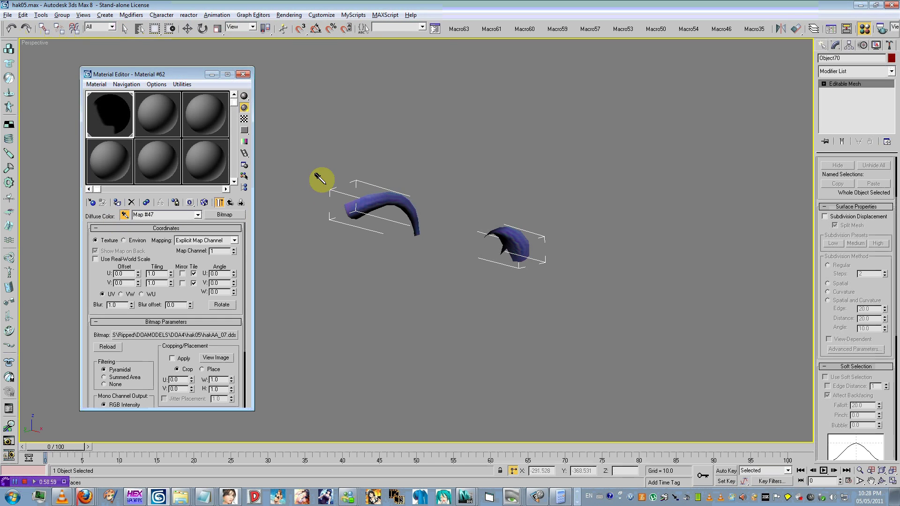
{"action": "left_click", "coordinate": [357, 197]}
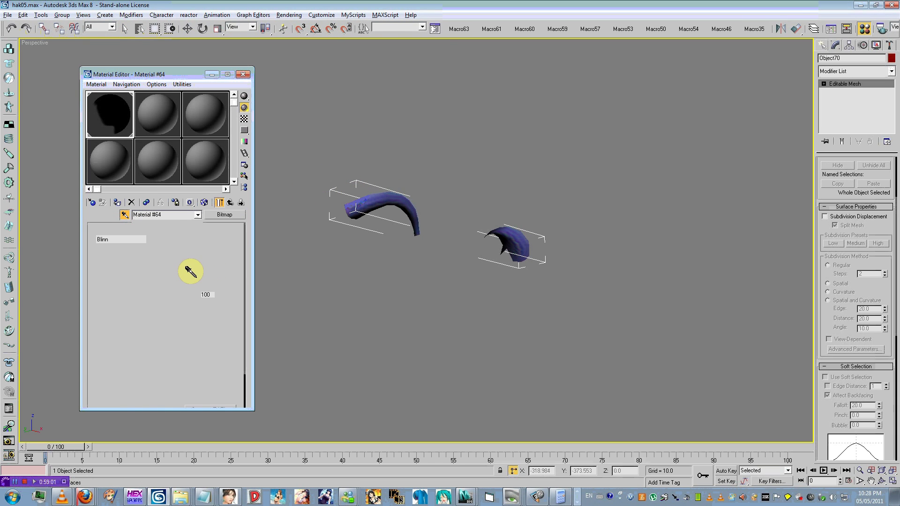
{"action": "right_click", "coordinate": [155, 286]}
{"action": "left_click", "coordinate": [180, 339]}
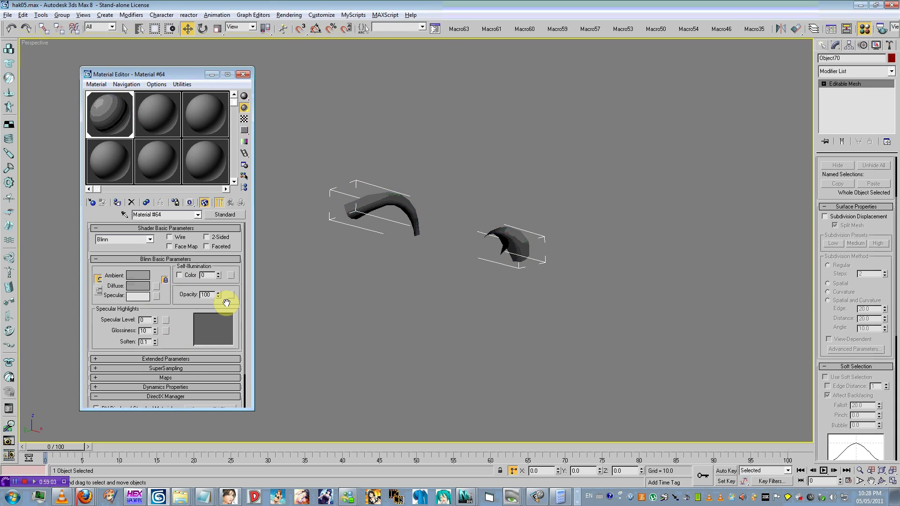
Set the eyelash material's opacity to 0 and show the rest of the character again.
{"action": "right_click", "coordinate": [218, 295]}
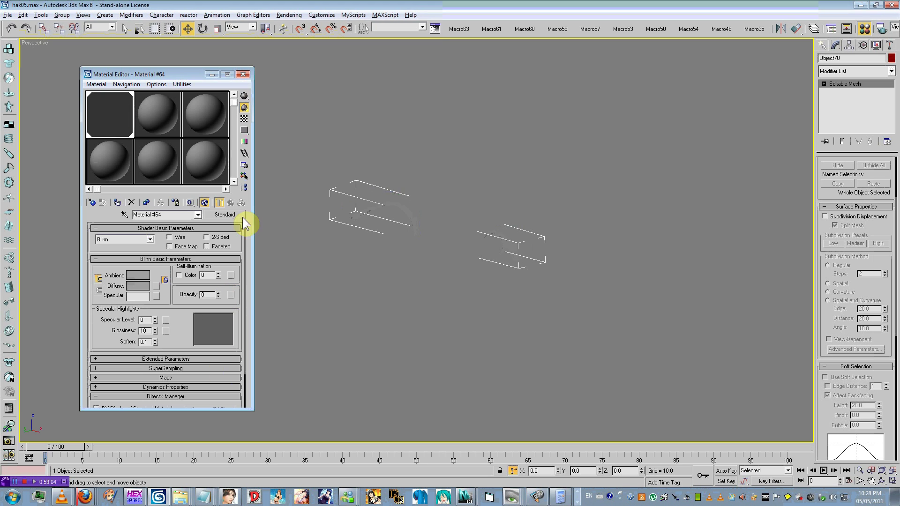
{"action": "left_click", "coordinate": [245, 75]}
{"action": "right_click", "coordinate": [422, 170]}
{"action": "left_click", "coordinate": [427, 176]}
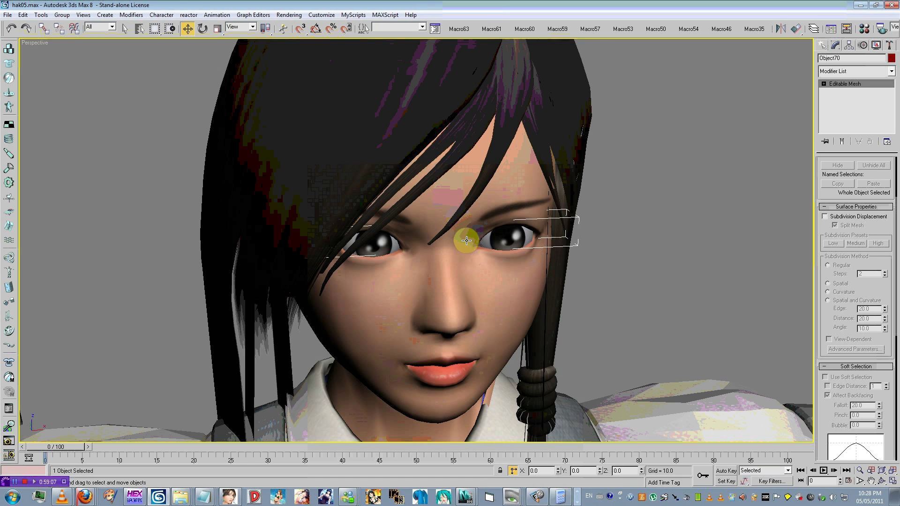
Isolate the hair mesh that includes the coiled hair tie.
{"action": "scroll", "coordinate": [466, 241], "scroll_direction": "down", "scroll_amount": 5}
{"action": "left_click", "coordinate": [604, 219]}
{"action": "middle_click_drag", "start_coordinate": [441, 288], "coordinate": [383, 174]}
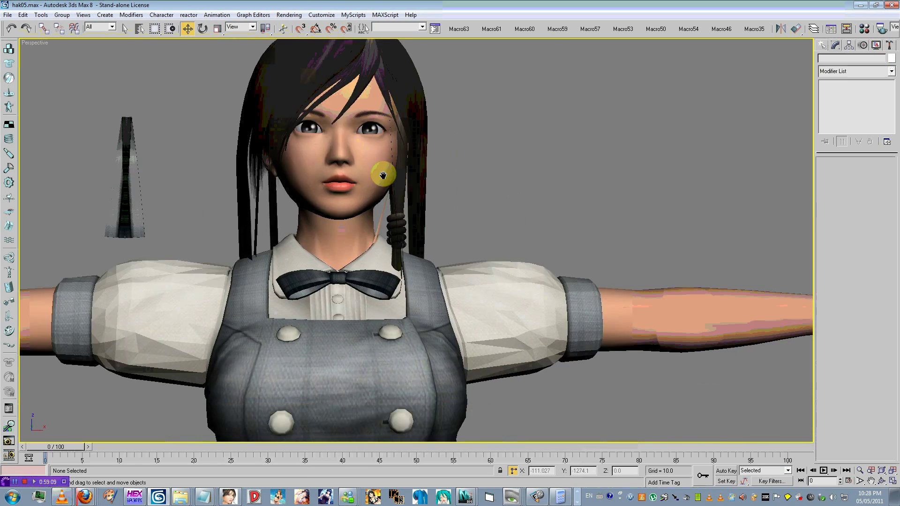
{"action": "scroll", "coordinate": [387, 200], "scroll_direction": "up", "scroll_amount": 4}
{"action": "left_click", "coordinate": [382, 200]}
{"action": "right_click", "coordinate": [381, 199]}
{"action": "left_click", "coordinate": [407, 167]}
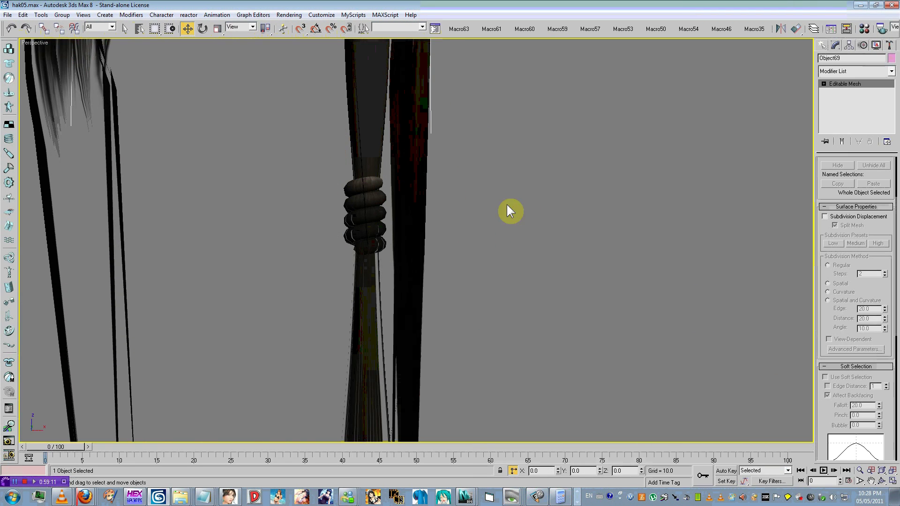
Delete the two stray faces running up from the coiled hair tie in the hair mesh.
{"action": "left_click", "coordinate": [841, 121]}
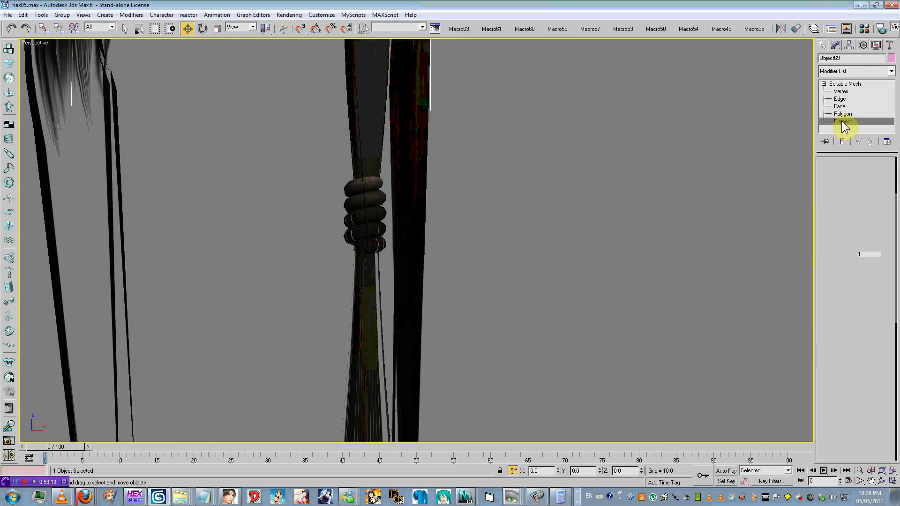
{"action": "key", "text": "ctrl+a"}
{"action": "scroll", "coordinate": [628, 197], "scroll_direction": "up", "scroll_amount": 3}
{"action": "left_click_drag", "start_coordinate": [396, 123], "coordinate": [375, 87]}
{"action": "key", "text": "4"}
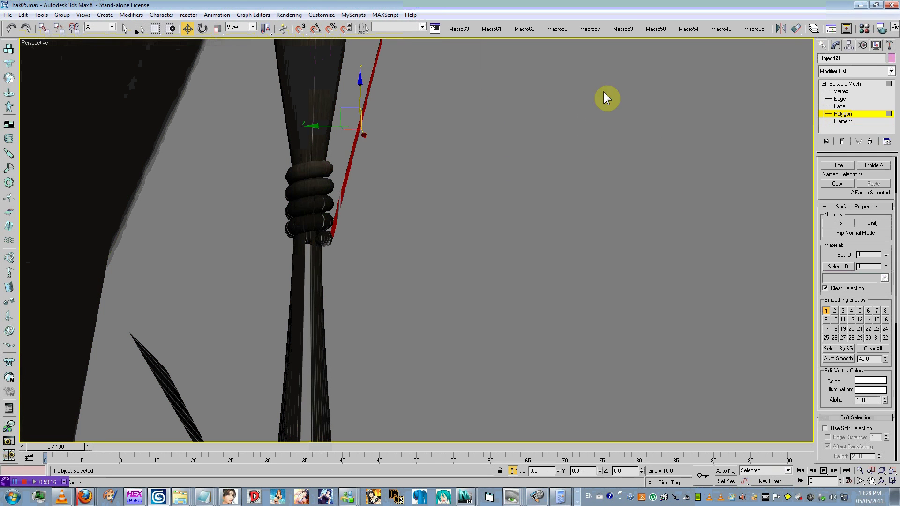
{"action": "key", "text": "Delete"}
Select only the coiled hair tie elements of the hair mesh and detach them as a separate object.
{"action": "left_click_drag", "start_coordinate": [430, 188], "coordinate": [276, 285]}
{"action": "left_click_drag", "start_coordinate": [227, 295], "coordinate": [346, 304], "text": "alt"}
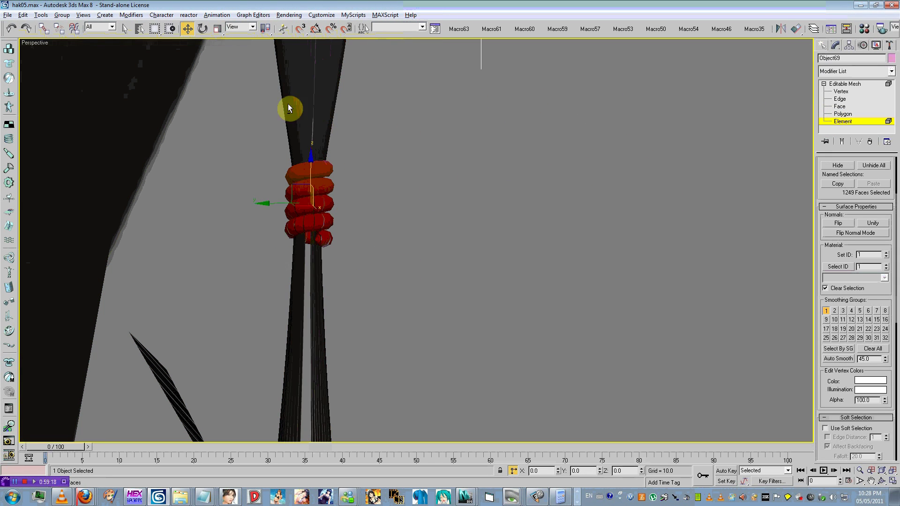
{"action": "left_click_drag", "start_coordinate": [287, 103], "coordinate": [422, 167], "text": "alt"}
{"action": "key", "text": "ctrl+z"}
{"action": "middle_click_drag", "start_coordinate": [510, 173], "coordinate": [471, 174], "text": "alt"}
{"action": "key", "text": "F3"}
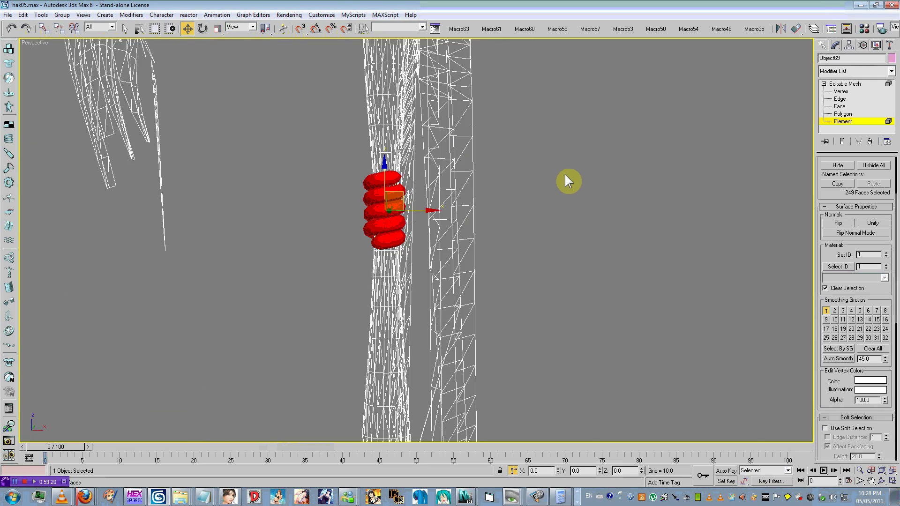
{"action": "middle_click_drag", "start_coordinate": [569, 180], "coordinate": [507, 174], "text": "alt"}
{"action": "right_click", "coordinate": [507, 171]}
{"action": "left_click", "coordinate": [500, 196]}
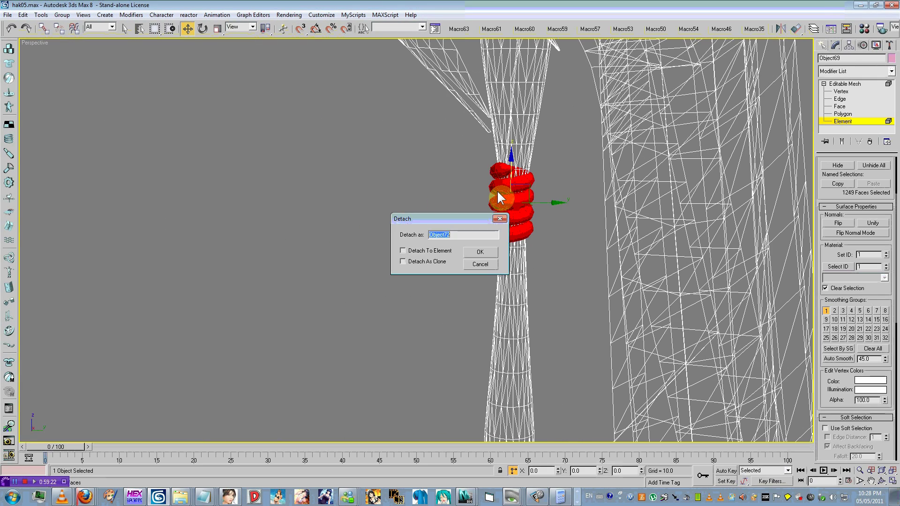
{"action": "key", "text": "Return"}
Delete the stray polygon stretching from the tied strand's tip to the long back hair.
{"action": "middle_click_drag", "start_coordinate": [590, 167], "coordinate": [558, 191]}
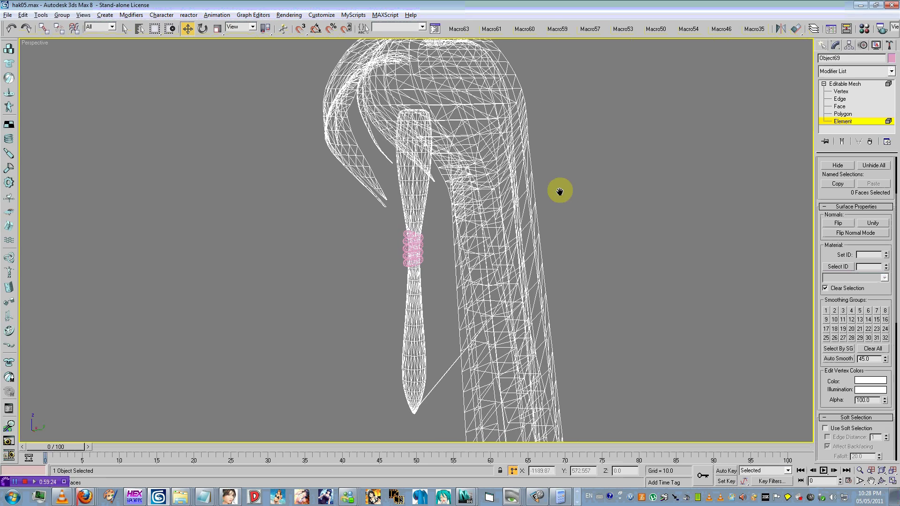
{"action": "left_click", "coordinate": [842, 114]}
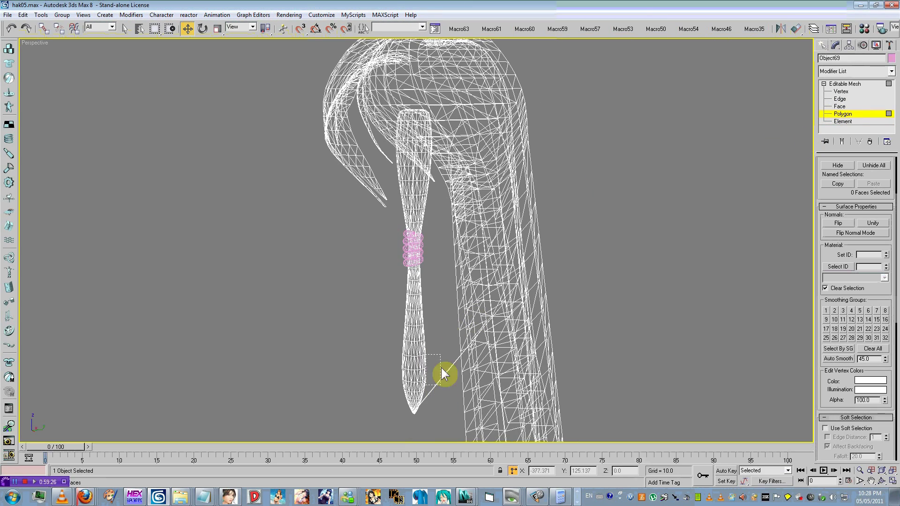
{"action": "left_click_drag", "start_coordinate": [460, 411], "coordinate": [461, 413]}
{"action": "key", "text": "Delete"}
{"action": "scroll", "coordinate": [470, 271], "scroll_direction": "down", "scroll_amount": 3}
{"action": "middle_click_drag", "start_coordinate": [460, 272], "coordinate": [448, 306]}
{"action": "middle_click_drag", "start_coordinate": [448, 305], "coordinate": [438, 208], "text": "alt"}
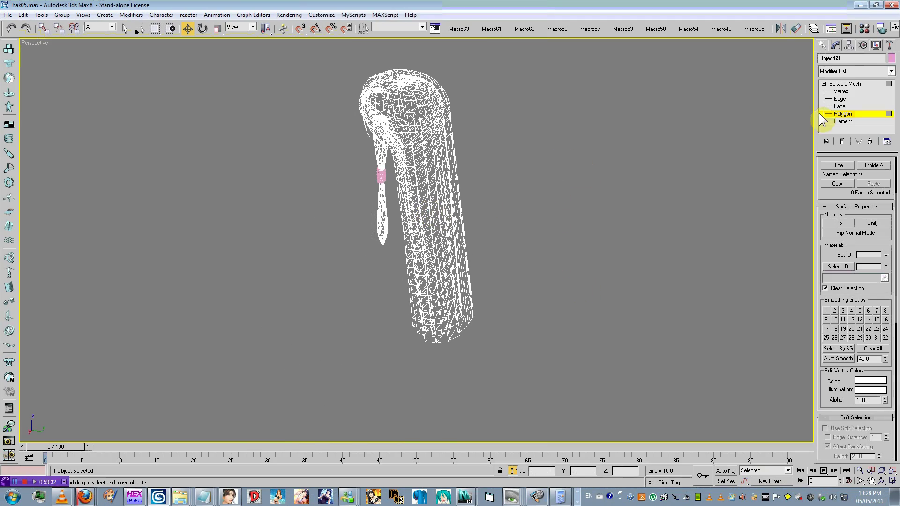
Leave polygon editing, end the isolation to show the whole character, and return to shaded display.
{"action": "left_click", "coordinate": [819, 113]}
{"action": "right_click", "coordinate": [656, 150]}
{"action": "left_click", "coordinate": [675, 123]}
{"action": "middle_click_drag", "start_coordinate": [548, 166], "coordinate": [653, 161], "text": "alt"}
{"action": "scroll", "coordinate": [654, 161], "scroll_direction": "up", "scroll_amount": 6}
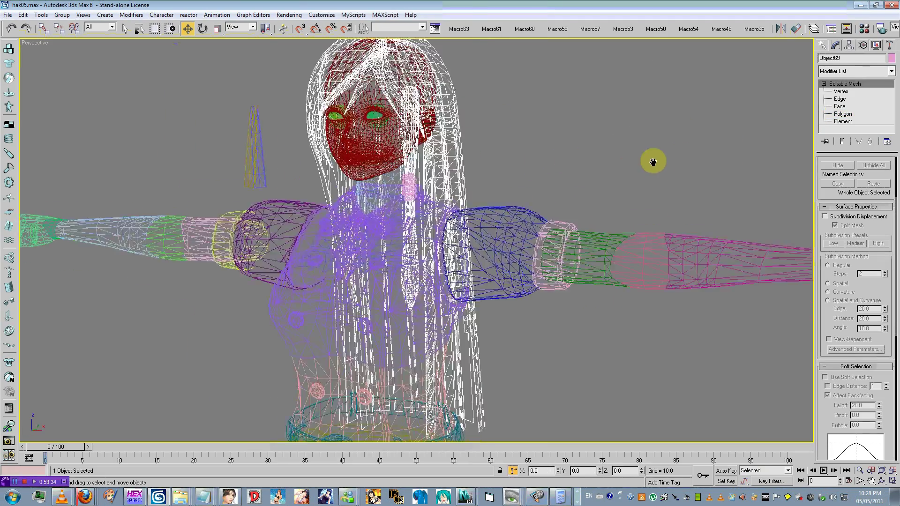
{"action": "key", "text": "F3"}
Switch to the hak05 folder in Windows Explorer and apply the texture hak05_07.dds to the detached hair tie in 3ds Max.
{"action": "key", "text": "alt+Tab"}
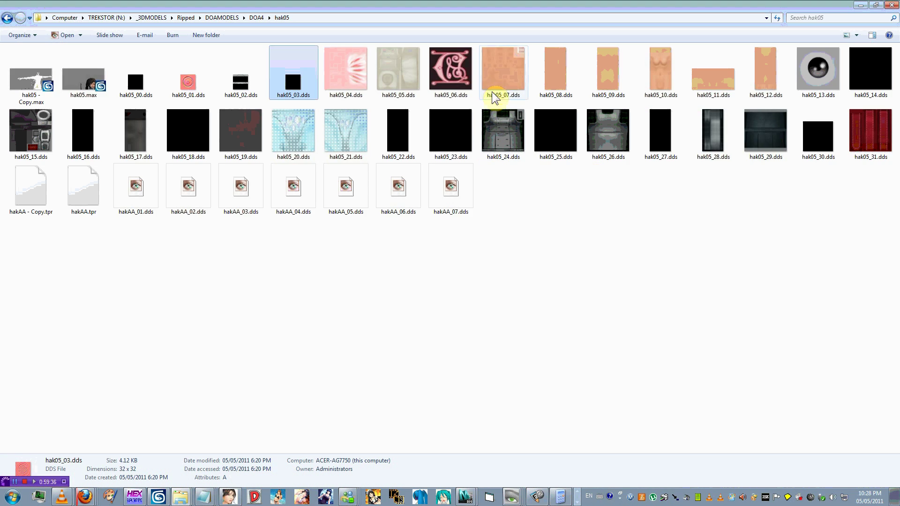
{"action": "left_click", "coordinate": [491, 92]}
{"action": "left_click", "coordinate": [159, 498]}
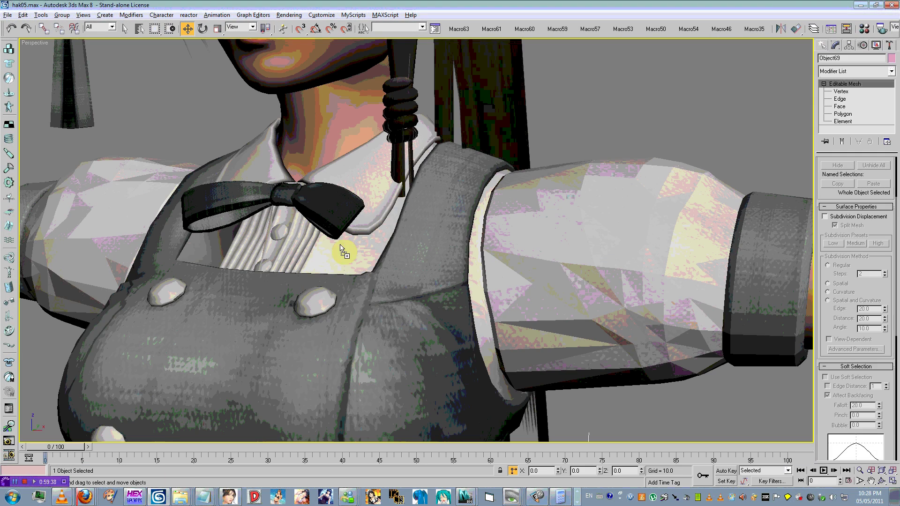
{"action": "left_click_drag", "start_coordinate": [412, 116], "coordinate": [406, 118]}
{"action": "middle_click_drag", "start_coordinate": [374, 136], "coordinate": [449, 240]}
{"action": "scroll", "coordinate": [476, 240], "scroll_direction": "up", "scroll_amount": 3}
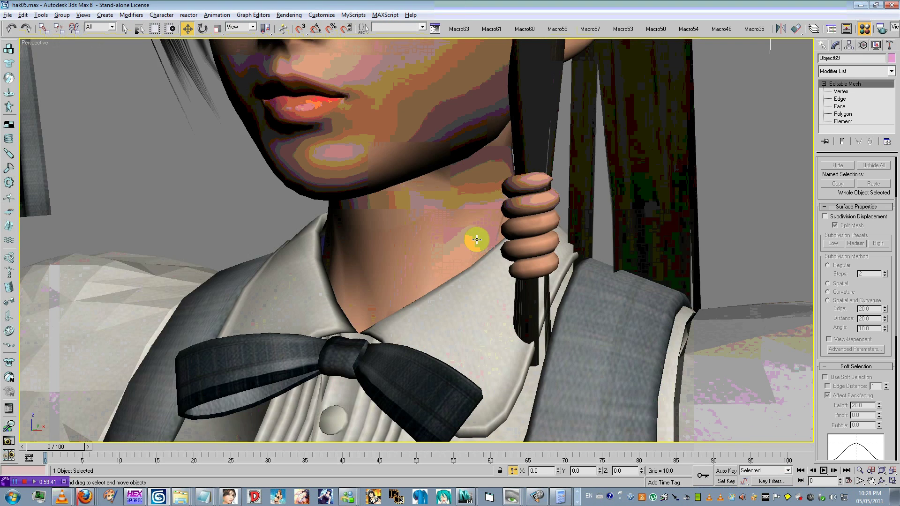
Pick the hair tie's material into the Material Editor and clear its diffuse map.
{"action": "key", "text": "m"}
{"action": "left_click", "coordinate": [124, 215]}
{"action": "left_click", "coordinate": [502, 178]}
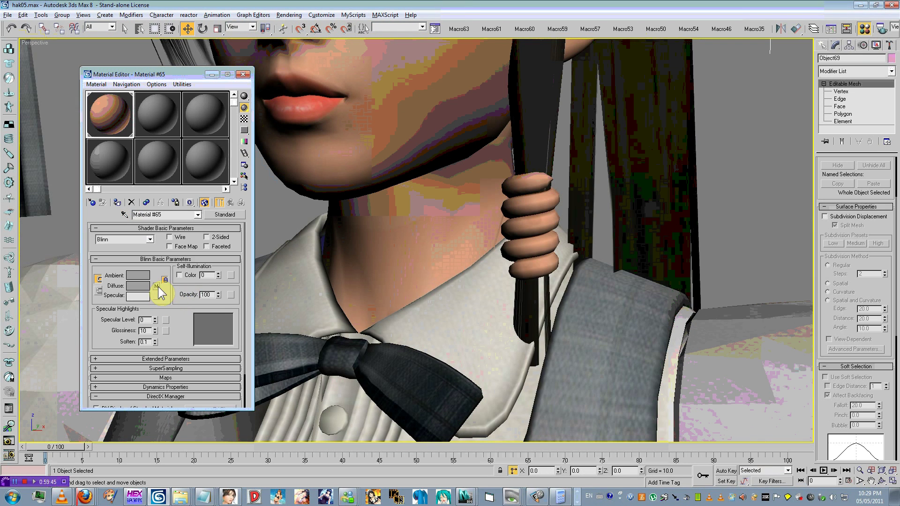
{"action": "right_click", "coordinate": [158, 287]}
{"action": "left_click", "coordinate": [184, 333]}
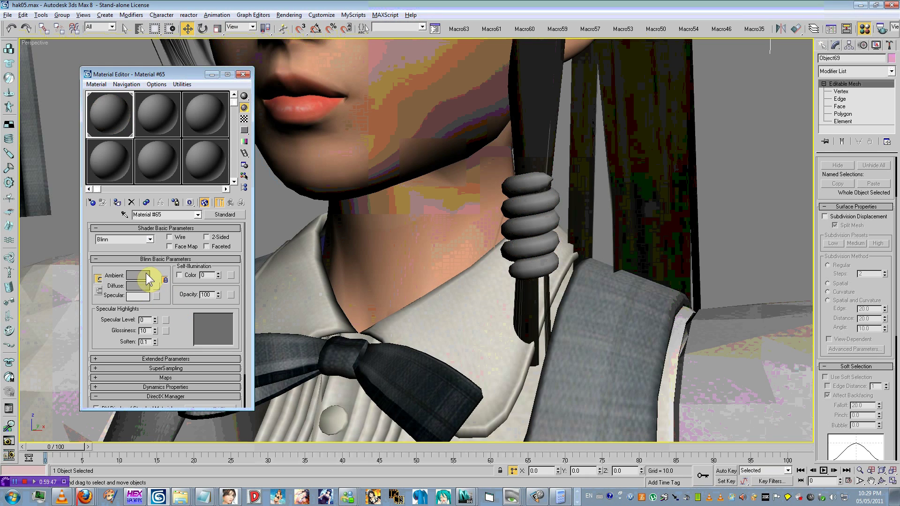
Set the hair tie material's ambient and diffuse color to pink (red 228, green 138, blue 206) and close the Material Editor.
{"action": "left_click", "coordinate": [146, 276]}
{"action": "left_click_drag", "start_coordinate": [300, 89], "coordinate": [353, 96]}
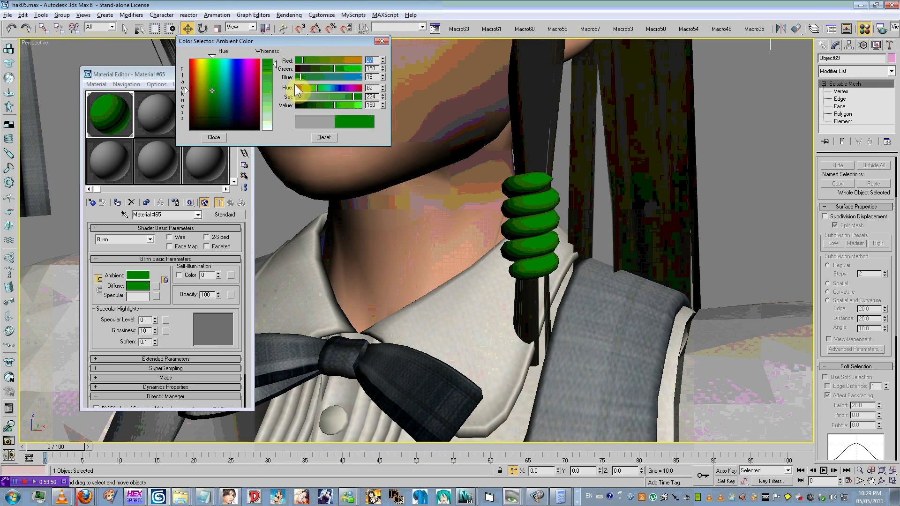
{"action": "left_click", "coordinate": [251, 75]}
{"action": "left_click", "coordinate": [266, 97]}
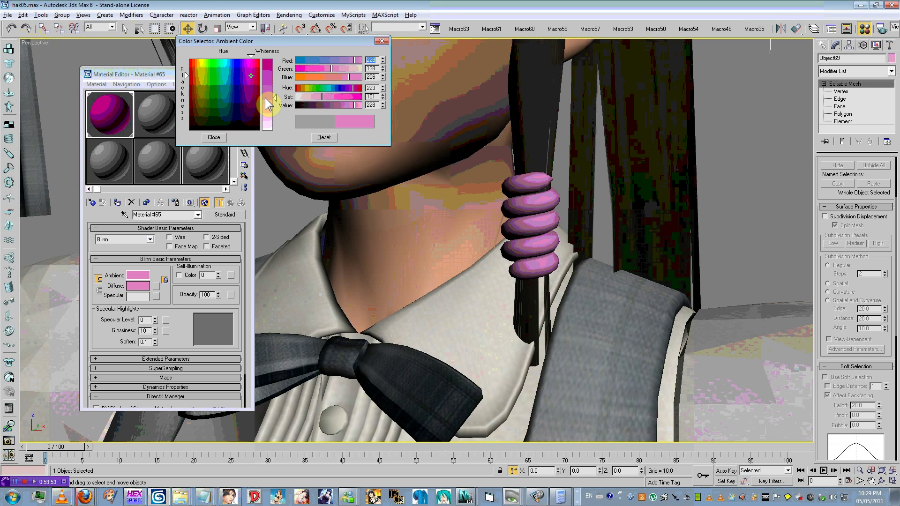
{"action": "left_click", "coordinate": [223, 136]}
{"action": "left_click", "coordinate": [248, 74]}
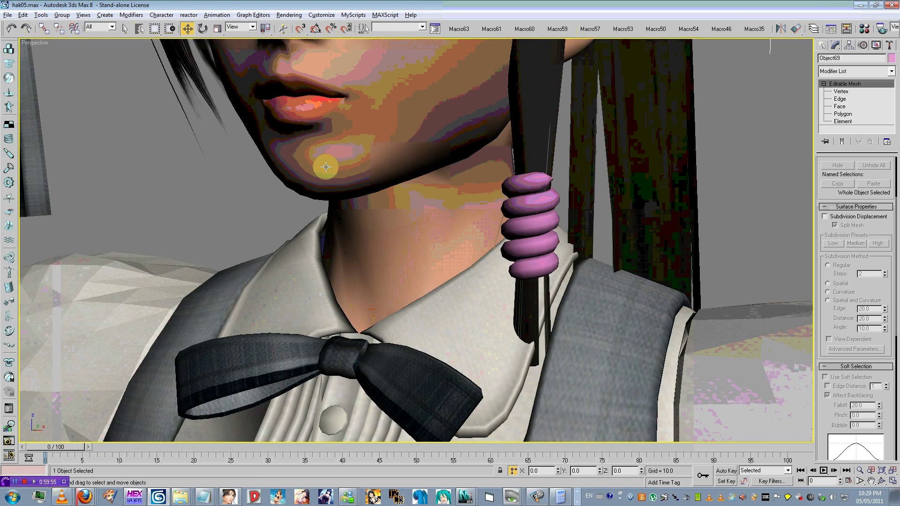
Select the two loose ribbon tail meshes beside the head and rotate them about the X axis to tilt them.
{"action": "scroll", "coordinate": [487, 209], "scroll_direction": "down", "scroll_amount": 10}
{"action": "left_click", "coordinate": [583, 183]}
{"action": "scroll", "coordinate": [583, 184], "scroll_direction": "up", "scroll_amount": 4}
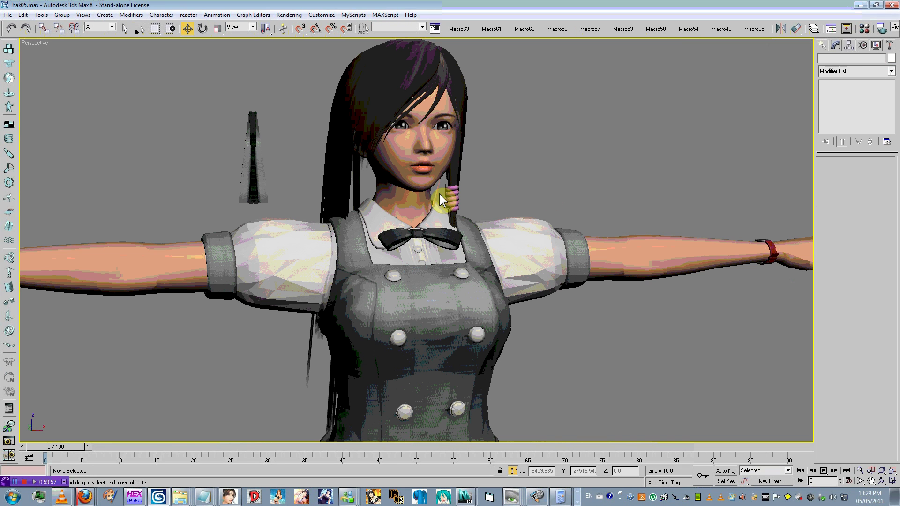
{"action": "scroll", "coordinate": [358, 248], "scroll_direction": "down", "scroll_amount": 3}
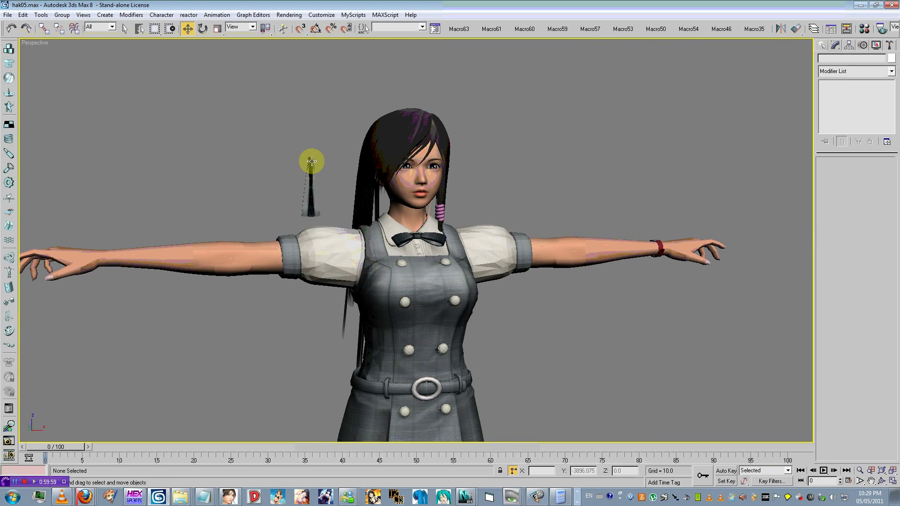
{"action": "left_click_drag", "start_coordinate": [282, 160], "coordinate": [334, 189]}
{"action": "middle_click_drag", "start_coordinate": [350, 192], "coordinate": [383, 181], "text": "alt"}
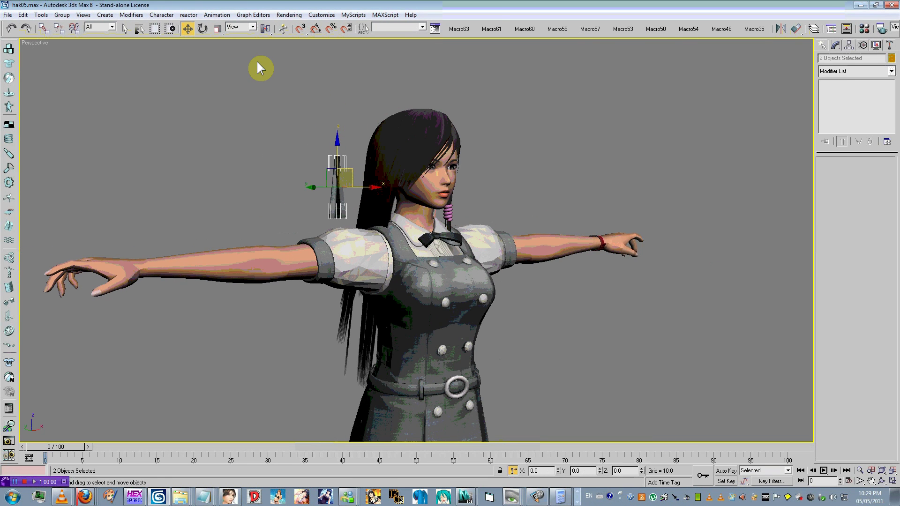
{"action": "left_click", "coordinate": [202, 28]}
{"action": "left_click_drag", "start_coordinate": [248, 311], "coordinate": [252, 265]}
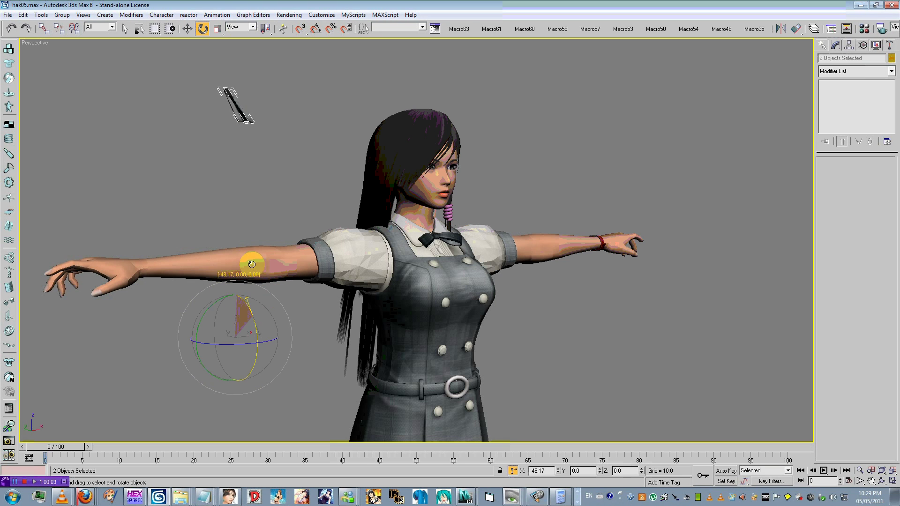
Move the ribbon tails down to chest height and set their absolute world X position to 0.
{"action": "key", "text": "w"}
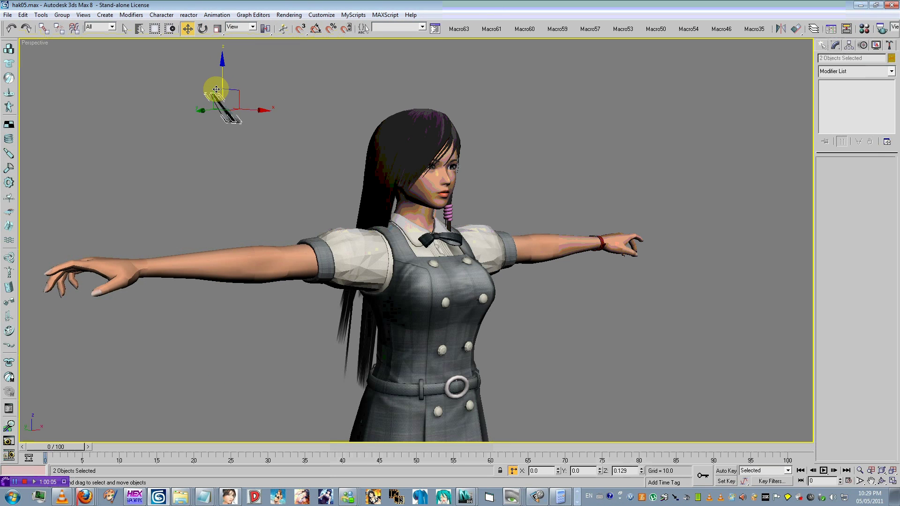
{"action": "left_click_drag", "start_coordinate": [216, 89], "coordinate": [432, 261]}
{"action": "middle_click_drag", "start_coordinate": [431, 261], "coordinate": [411, 259], "text": "alt"}
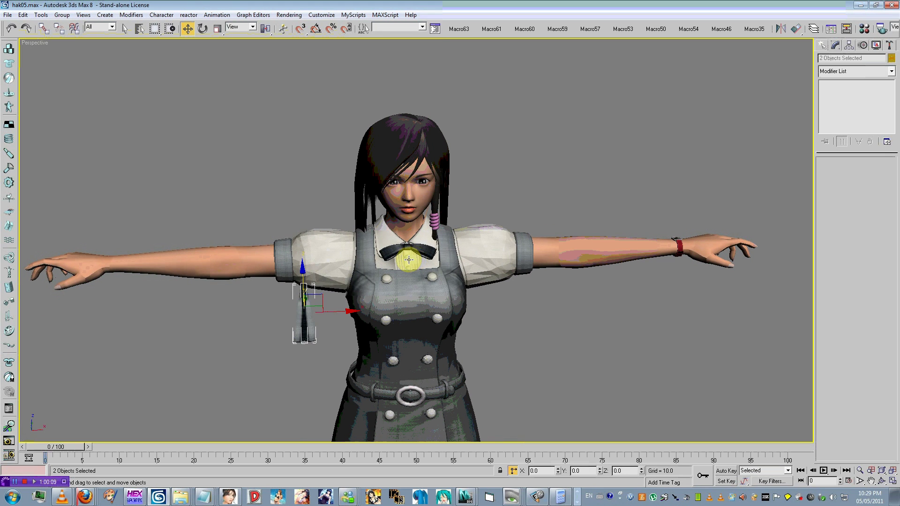
{"action": "key", "text": "F12"}
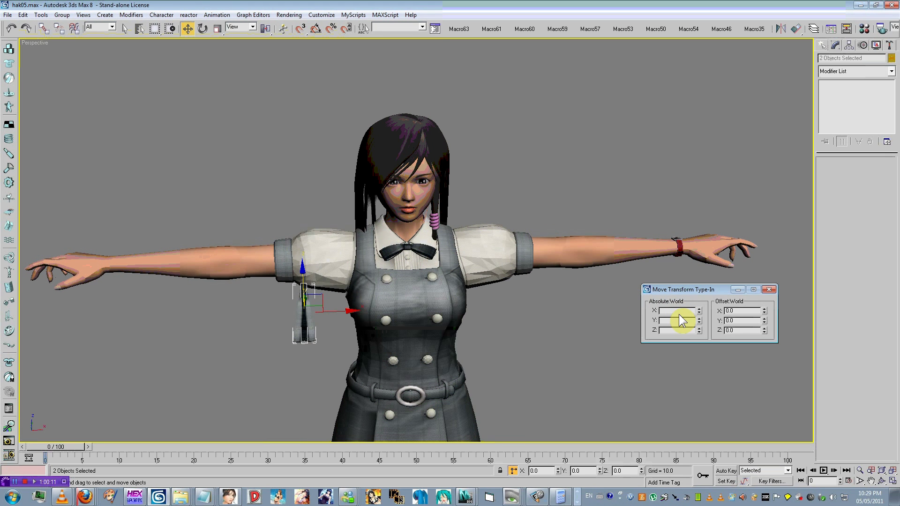
{"action": "type", "text": "0"}
{"action": "key", "text": "Return"}
{"action": "left_click", "coordinate": [768, 289]}
Fit the ribbon tails against the front of the dress directly below the bow, adjusting one tail separately.
{"action": "scroll", "coordinate": [492, 283], "scroll_direction": "up", "scroll_amount": 5}
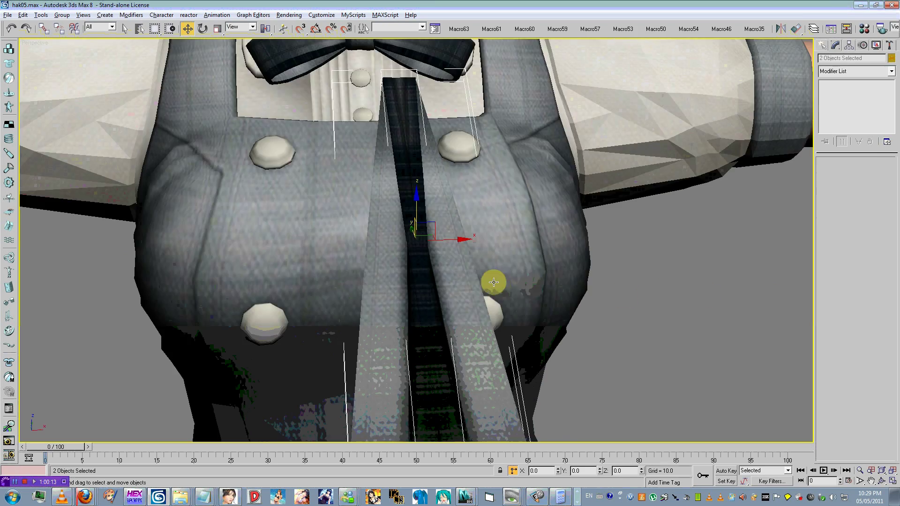
{"action": "middle_click_drag", "start_coordinate": [492, 283], "coordinate": [426, 218], "text": "alt"}
{"action": "left_click_drag", "start_coordinate": [443, 223], "coordinate": [201, 228]}
{"action": "left_click", "coordinate": [425, 236]}
{"action": "middle_click_drag", "start_coordinate": [426, 236], "coordinate": [365, 247], "text": "alt"}
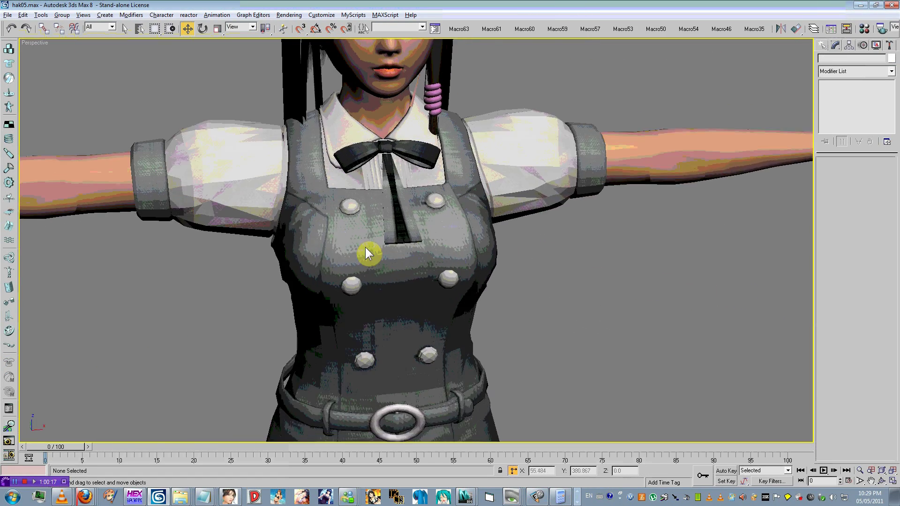
{"action": "scroll", "coordinate": [365, 246], "scroll_direction": "down", "scroll_amount": 3}
{"action": "scroll", "coordinate": [336, 243], "scroll_direction": "up", "scroll_amount": 3}
{"action": "scroll", "coordinate": [370, 249], "scroll_direction": "up", "scroll_amount": 2}
{"action": "left_click", "coordinate": [412, 243]}
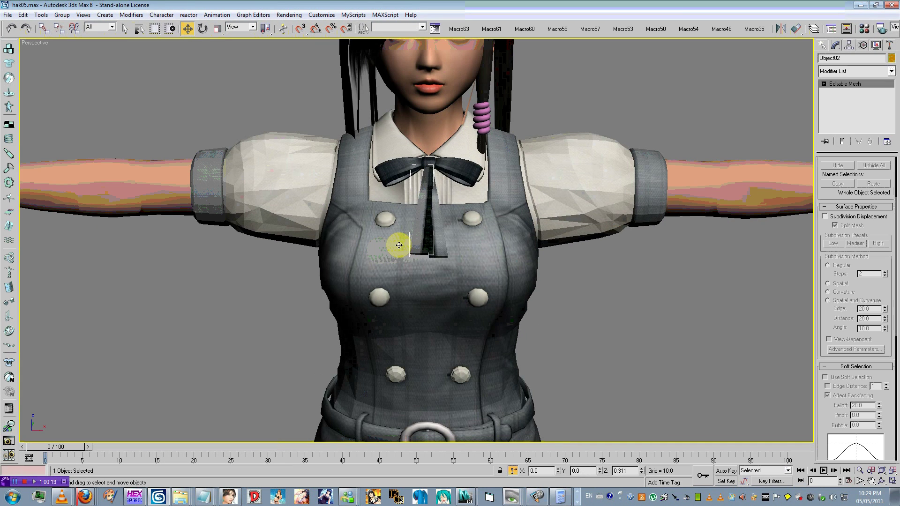
{"action": "scroll", "coordinate": [602, 291], "scroll_direction": "down", "scroll_amount": 6}
{"action": "left_click", "coordinate": [602, 291]}
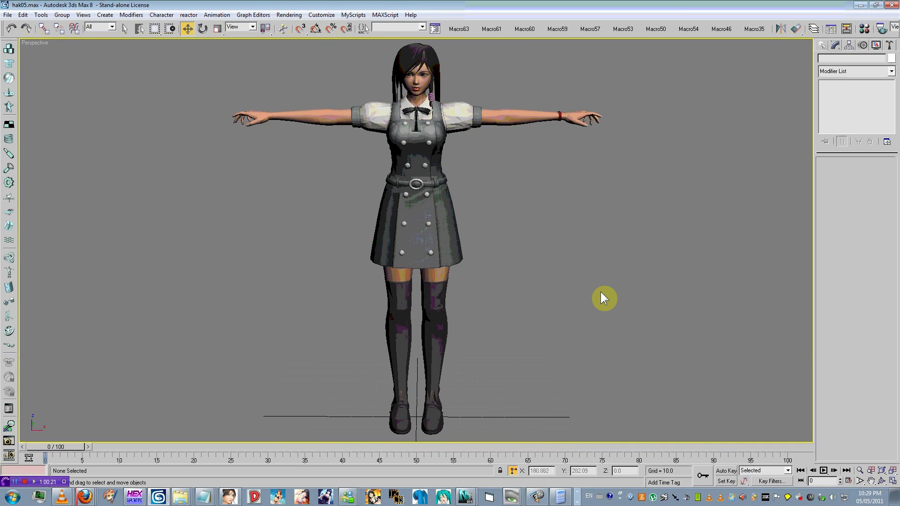
Apply an Edit Mesh modifier to all character objects and weld all their vertices with a 0.001 threshold.
{"action": "key", "text": "ctrl+a"}
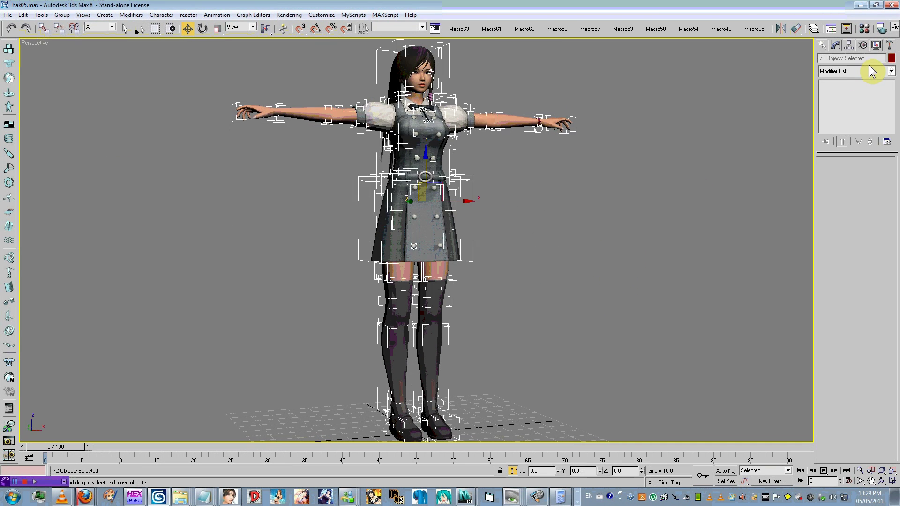
{"action": "left_click", "coordinate": [867, 71]}
{"action": "left_click", "coordinate": [859, 268]}
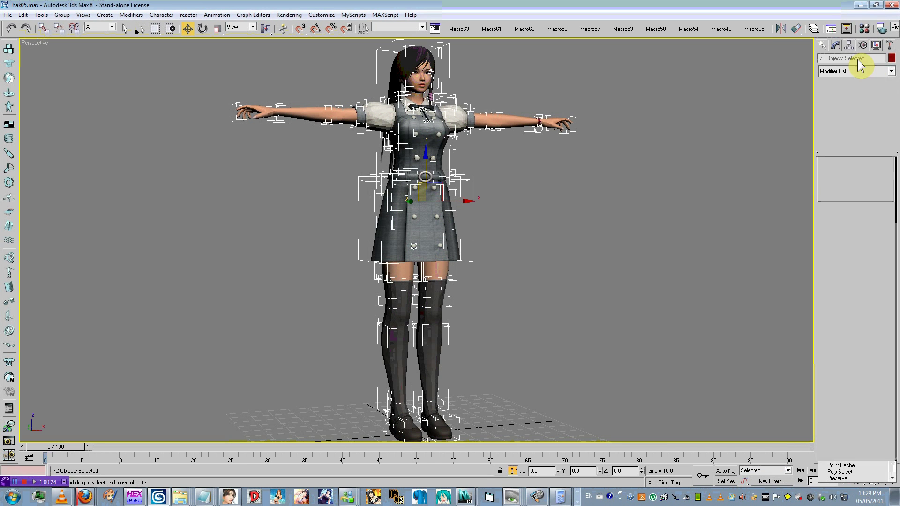
{"action": "key", "text": "1"}
{"action": "key", "text": "ctrl+a"}
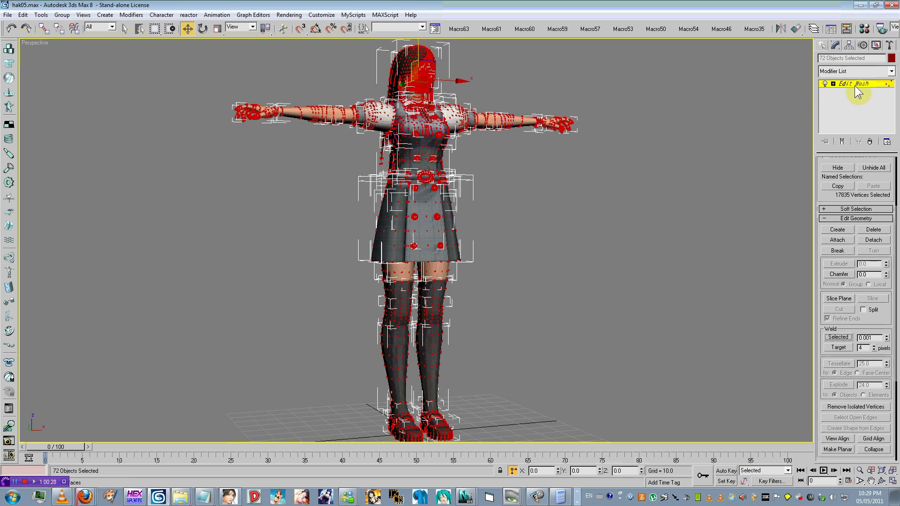
Assign smoothing group 1 to all polygons of all character objects and collapse their Edit Mesh modifier.
{"action": "left_click", "coordinate": [852, 114]}
{"action": "key", "text": "ctrl+a"}
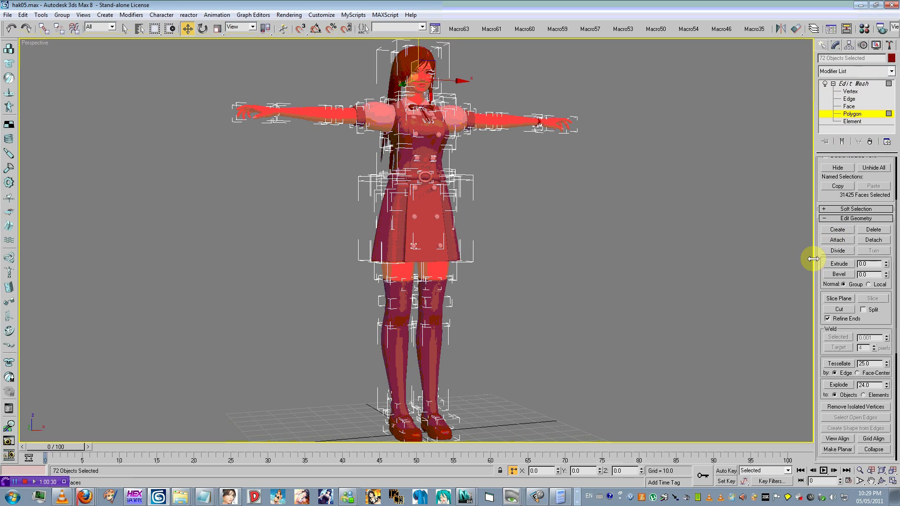
{"action": "scroll", "coordinate": [820, 234], "scroll_direction": "down", "scroll_amount": 5}
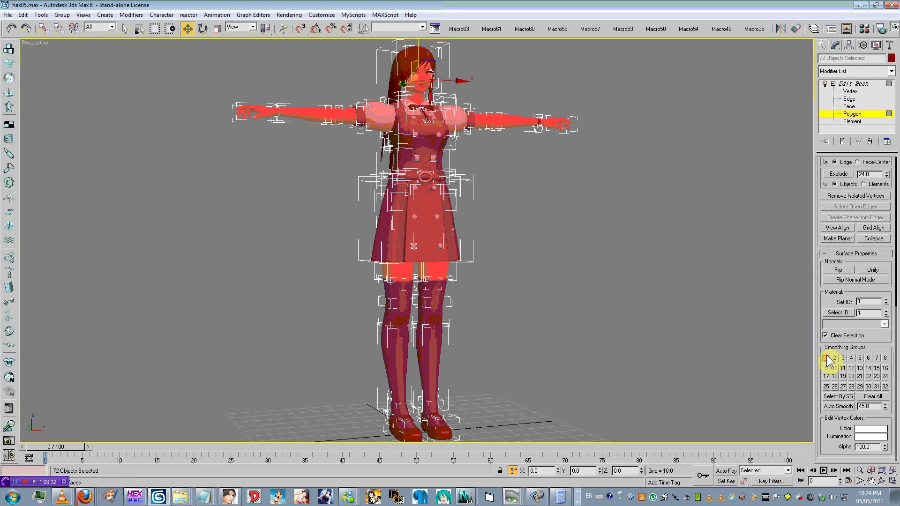
{"action": "left_click", "coordinate": [849, 83]}
{"action": "right_click", "coordinate": [849, 84]}
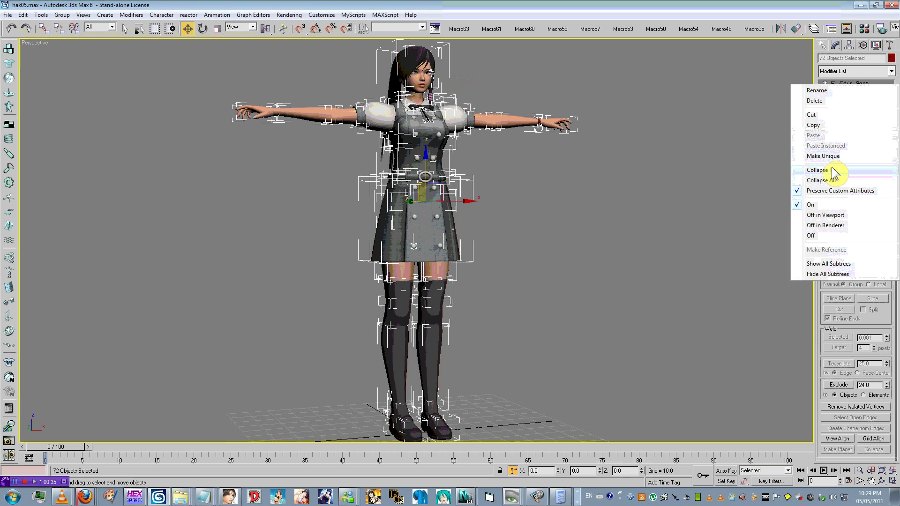
{"action": "left_click", "coordinate": [832, 173]}
{"action": "left_click", "coordinate": [691, 160]}
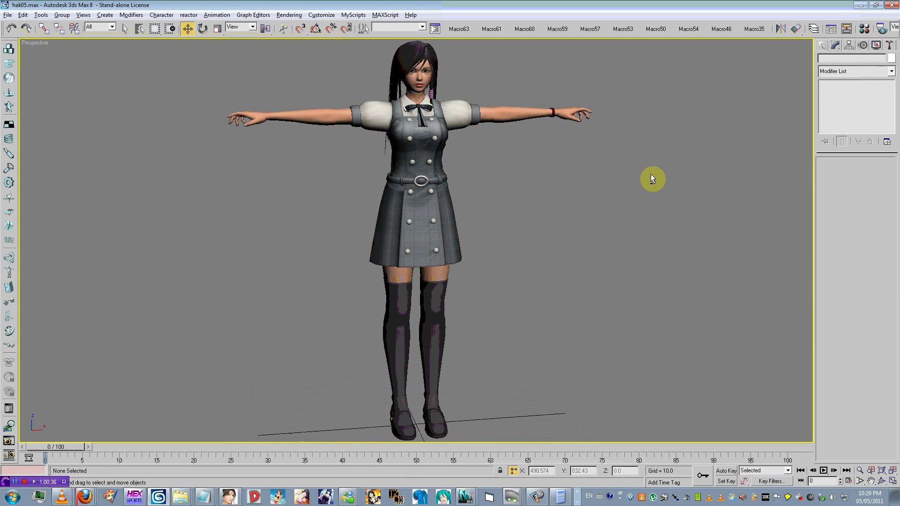
Apply an Edit Normals modifier to all character objects and average all their normals with a 0.001 threshold.
{"action": "mouse_move", "coordinate": [652, 179]}
{"action": "middle_mouse_down", "text": "alt"}
{"action": "mouse_move", "coordinate": [717, 156]}
{"action": "mouse_move", "coordinate": [664, 167]}
{"action": "middle_mouse_up", "text": "alt"}
{"action": "key", "text": "ctrl+a"}
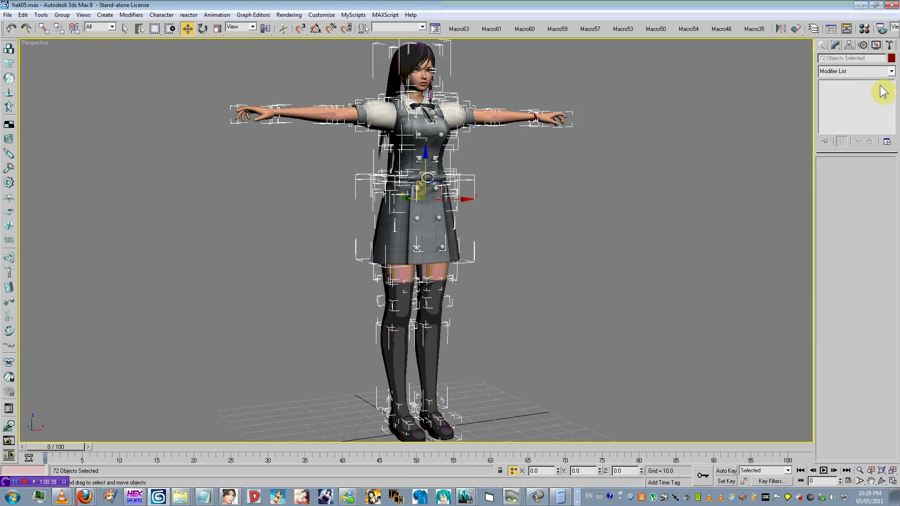
{"action": "left_click", "coordinate": [881, 71]}
{"action": "left_click", "coordinate": [839, 275]}
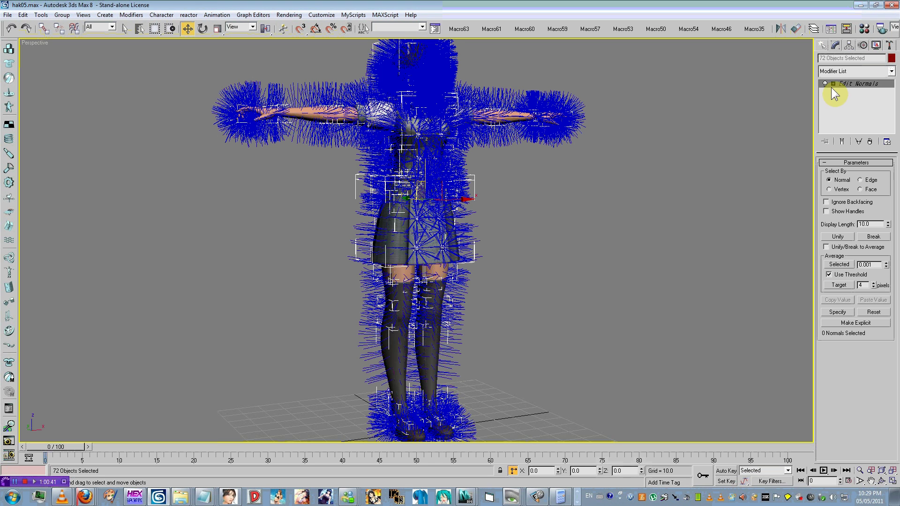
{"action": "key", "text": "ctrl+a"}
{"action": "left_click", "coordinate": [837, 264]}
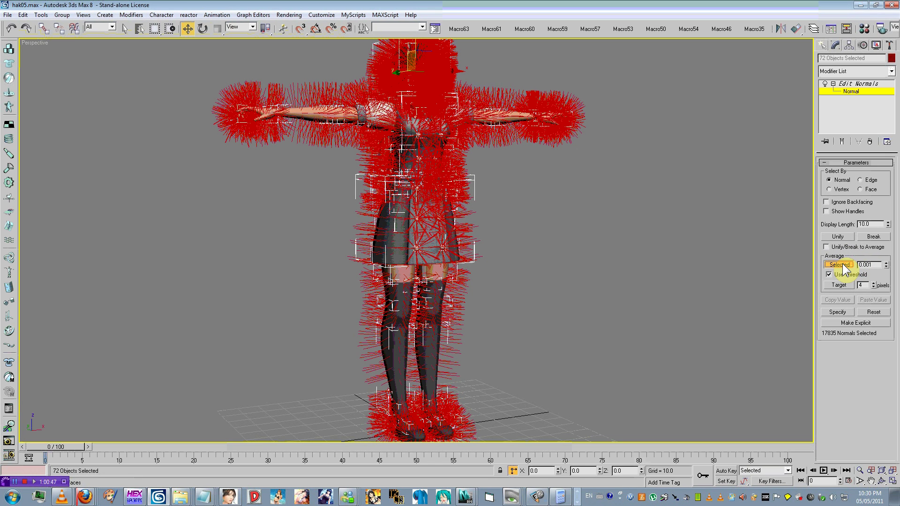
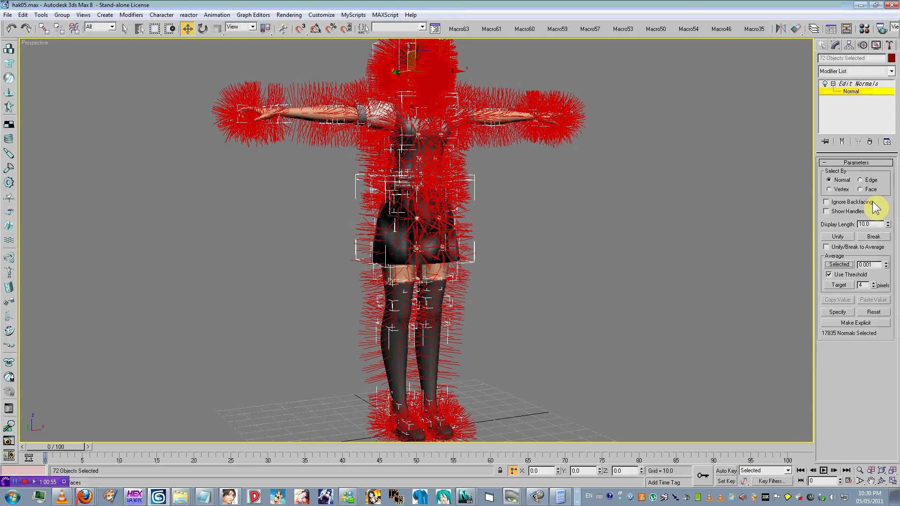
Set the display length of the normals to 0 and deselect all objects.
{"action": "left_click_drag", "start_coordinate": [888, 227], "coordinate": [887, 300]}
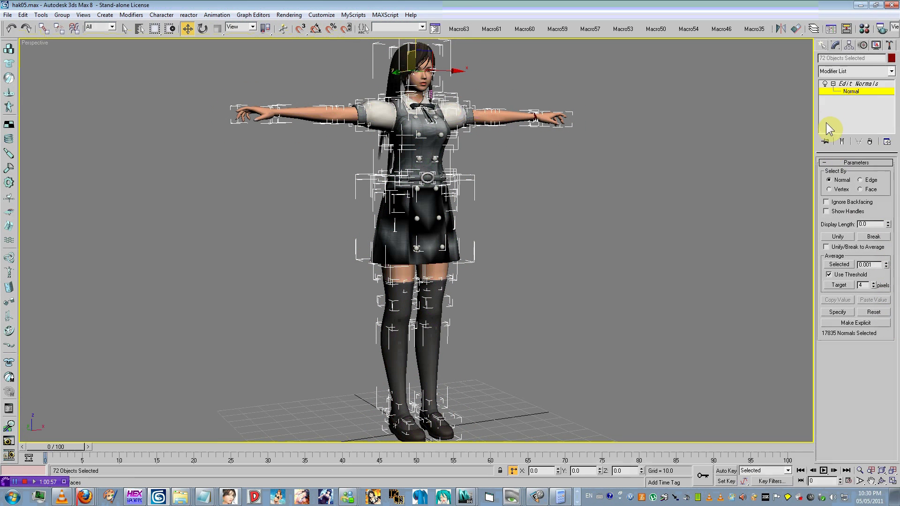
{"action": "left_click", "coordinate": [836, 92]}
{"action": "left_click", "coordinate": [622, 228]}
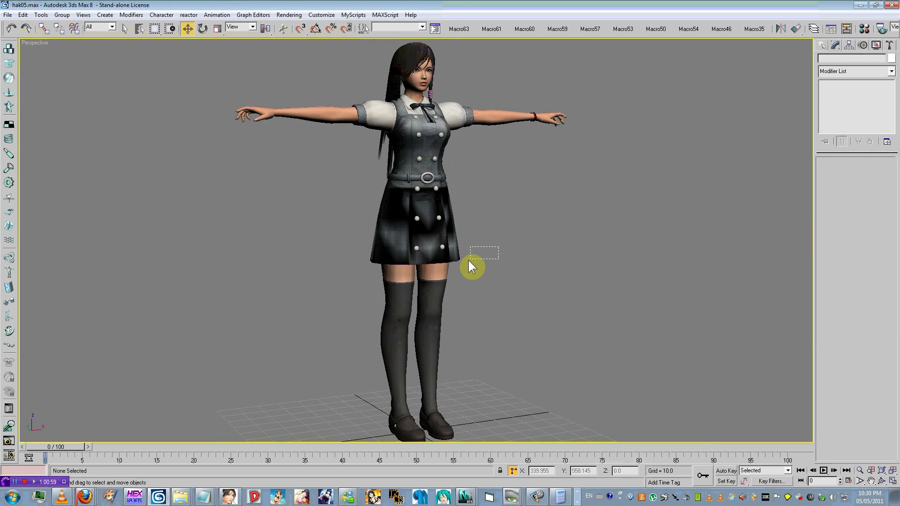
Isolate the skirt meshes by hiding unselected objects and unify all normals of the front skirt mesh.
{"action": "left_click", "coordinate": [456, 266]}
{"action": "right_click", "coordinate": [478, 221]}
{"action": "left_click", "coordinate": [511, 197]}
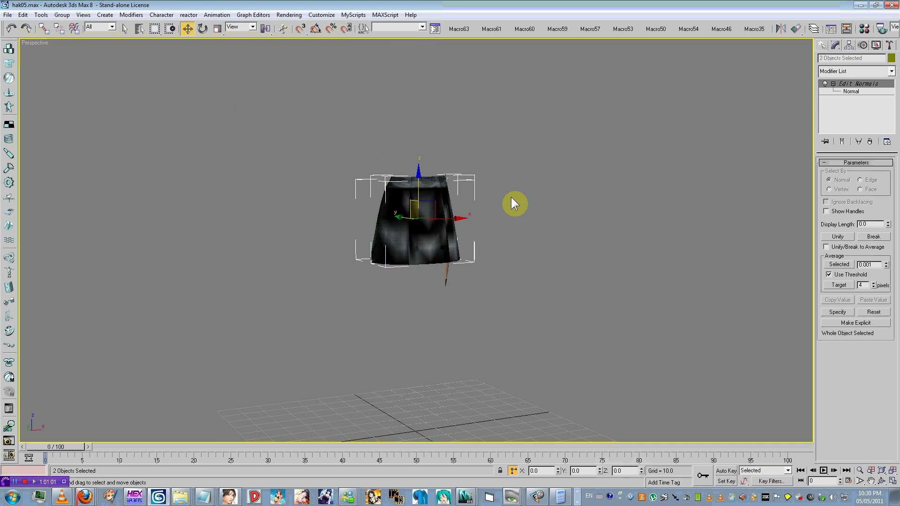
{"action": "left_click", "coordinate": [436, 239]}
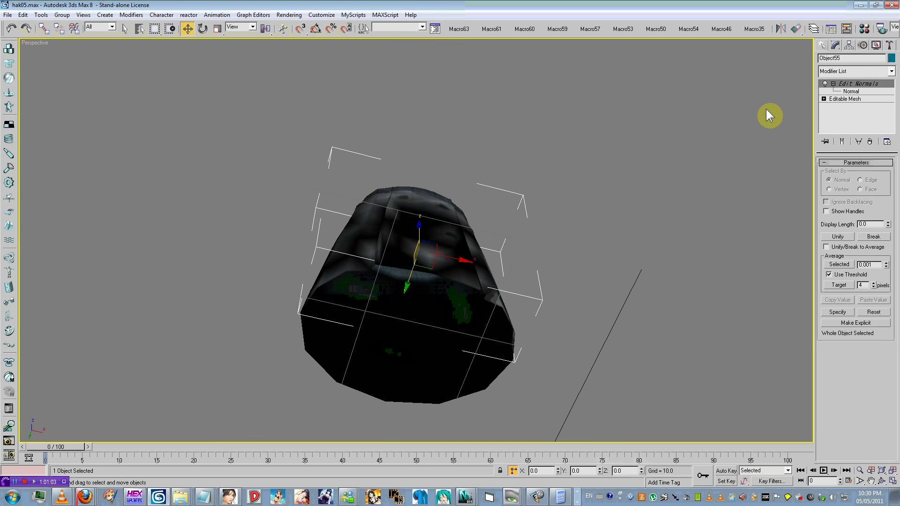
{"action": "left_click", "coordinate": [850, 92]}
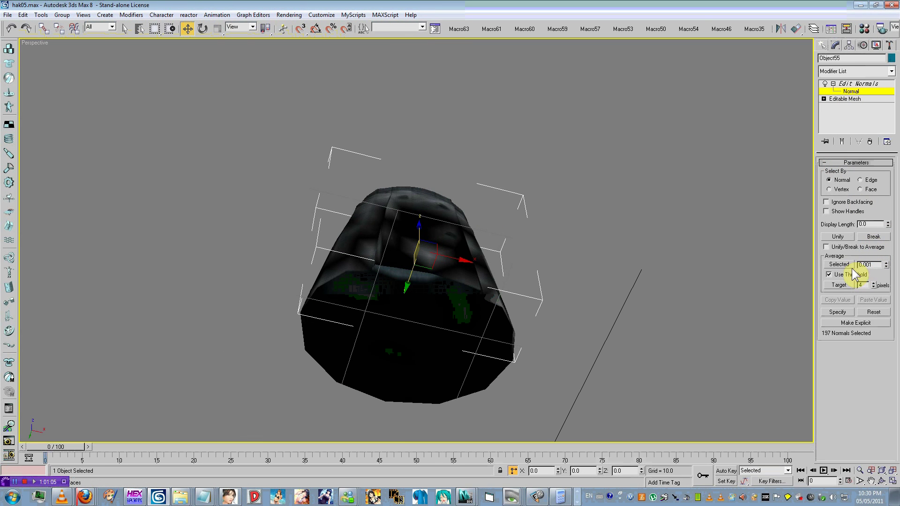
{"action": "left_click", "coordinate": [846, 238]}
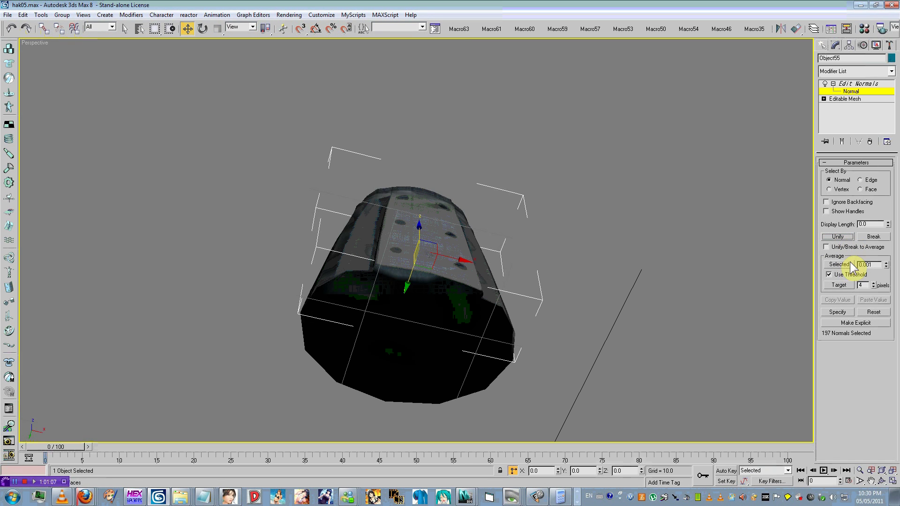
Unhide all objects and inspect the shading on the back of the skirt.
{"action": "middle_click_drag", "start_coordinate": [777, 251], "coordinate": [802, 277], "text": "alt"}
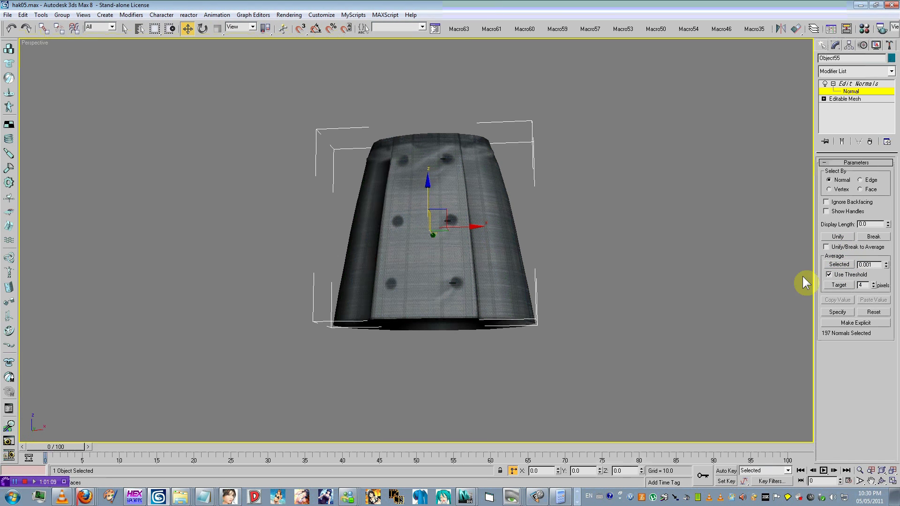
{"action": "middle_click_drag", "start_coordinate": [541, 199], "coordinate": [524, 183], "text": "alt"}
{"action": "right_click", "coordinate": [525, 183]}
{"action": "left_click", "coordinate": [542, 151]}
{"action": "middle_click_drag", "start_coordinate": [444, 191], "coordinate": [515, 180], "text": "alt"}
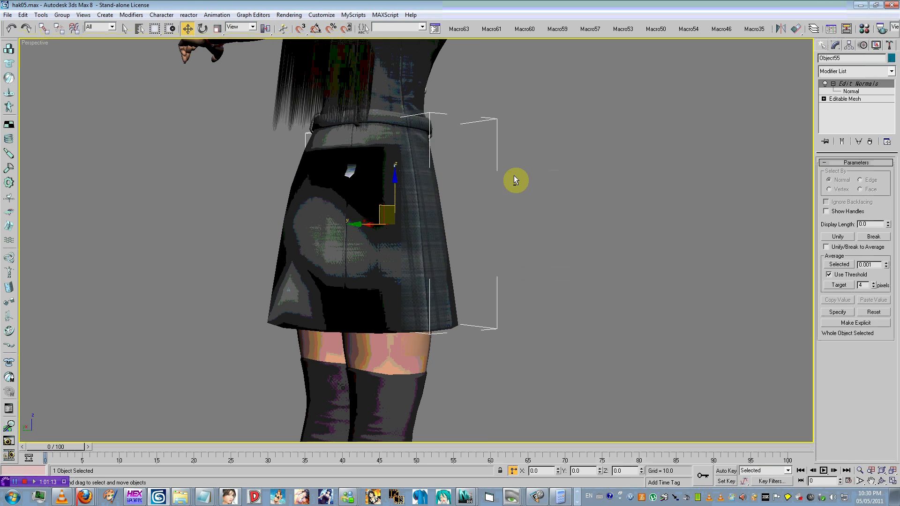
{"action": "key", "text": "ctrl+z"}
{"action": "middle_click_drag", "start_coordinate": [420, 198], "coordinate": [493, 177], "text": "alt"}
{"action": "right_click", "coordinate": [493, 177]}
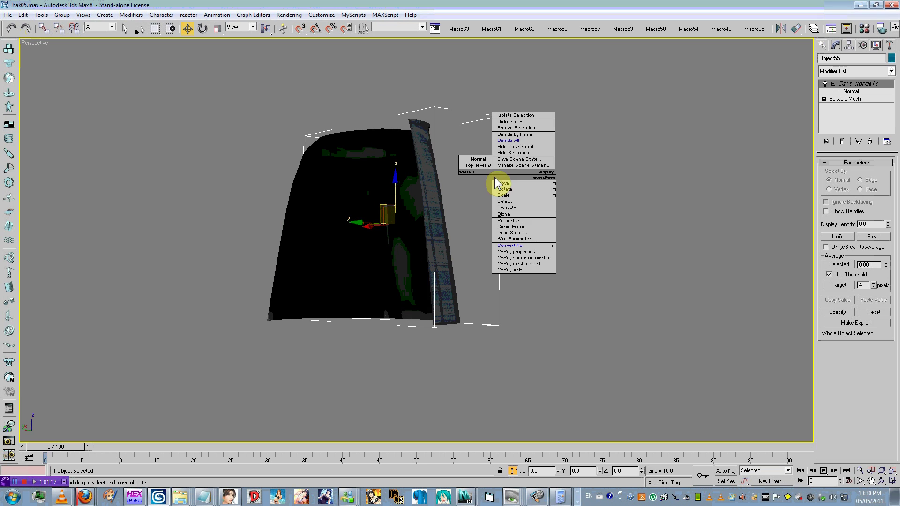
{"action": "left_click", "coordinate": [522, 140]}
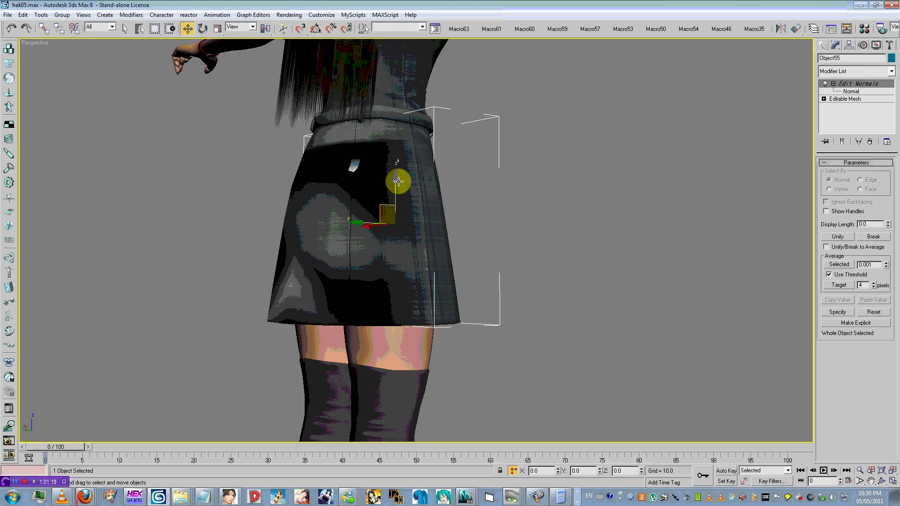
Add the back skirt mesh to the selection, hide all other objects and unify the normals of both meshes.
{"action": "left_click", "coordinate": [401, 181], "text": "ctrl"}
{"action": "right_click", "coordinate": [401, 180]}
{"action": "left_click", "coordinate": [431, 151]}
{"action": "left_click", "coordinate": [850, 91]}
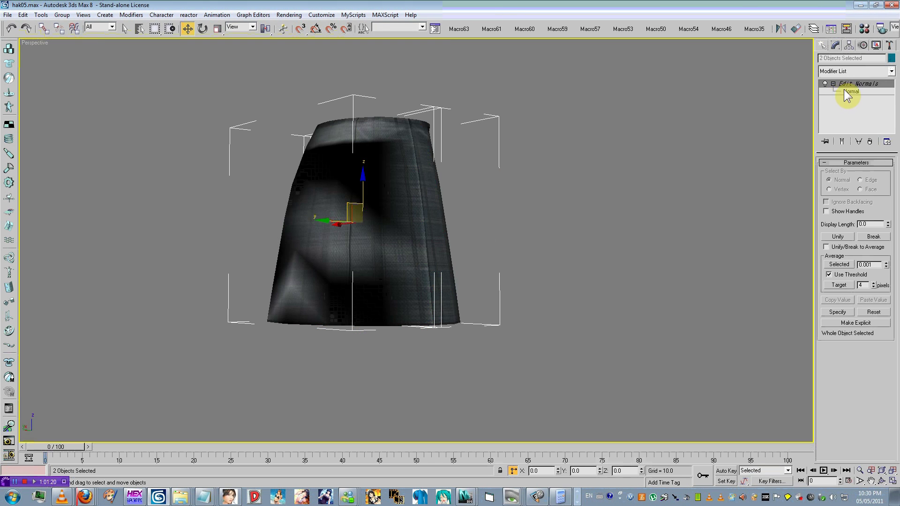
{"action": "left_click", "coordinate": [839, 236]}
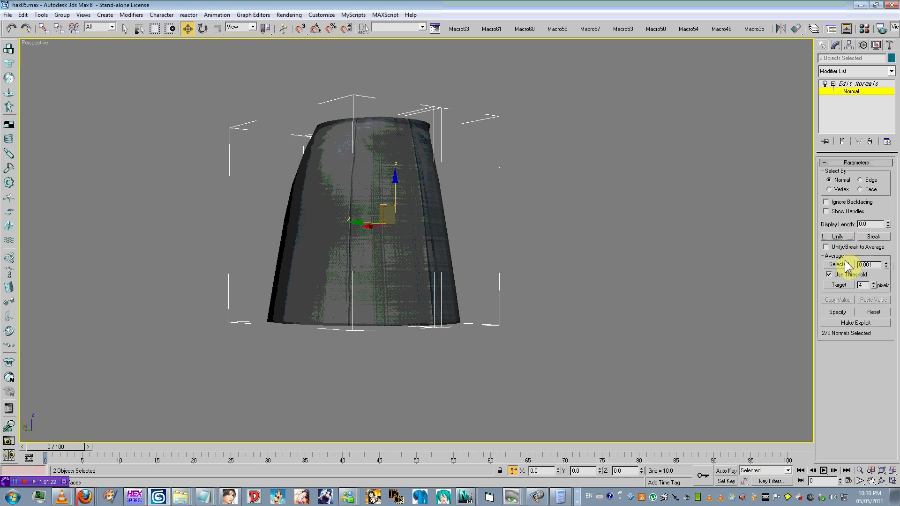
{"action": "left_click", "coordinate": [855, 94]}
Unhide all objects, add the upper dress meshes to the skirt selection and hide everything else.
{"action": "middle_click_drag", "start_coordinate": [518, 200], "coordinate": [487, 202], "text": "alt"}
{"action": "scroll", "coordinate": [501, 239], "scroll_direction": "up", "scroll_amount": 5}
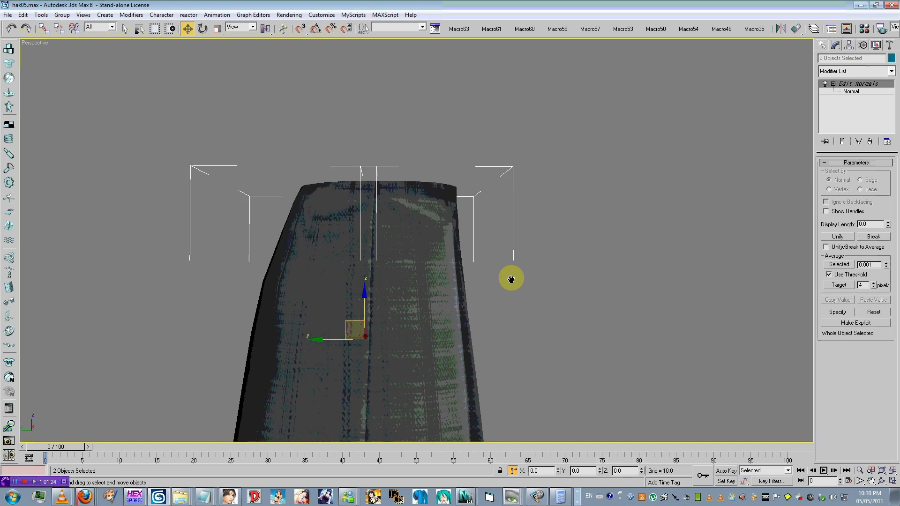
{"action": "right_click", "coordinate": [515, 237]}
{"action": "left_click", "coordinate": [530, 202]}
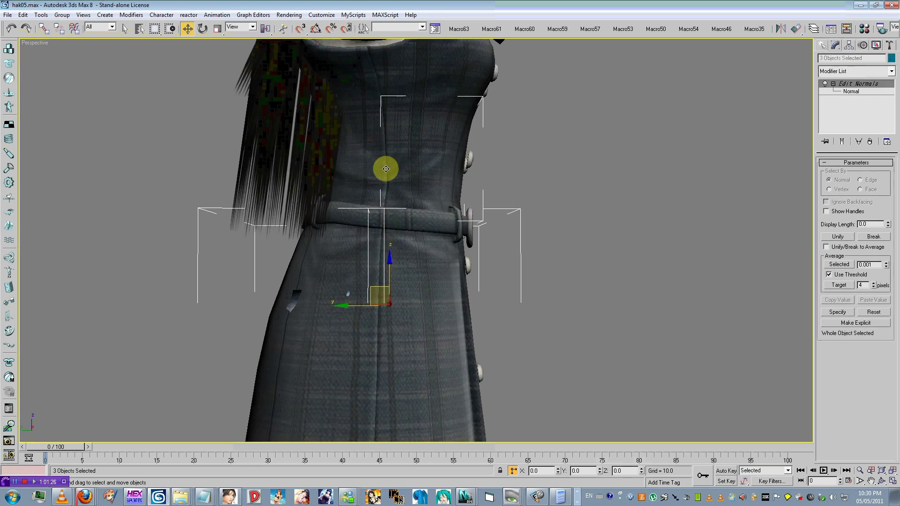
{"action": "middle_click_drag", "start_coordinate": [352, 161], "coordinate": [395, 222]}
{"action": "right_click", "coordinate": [433, 169]}
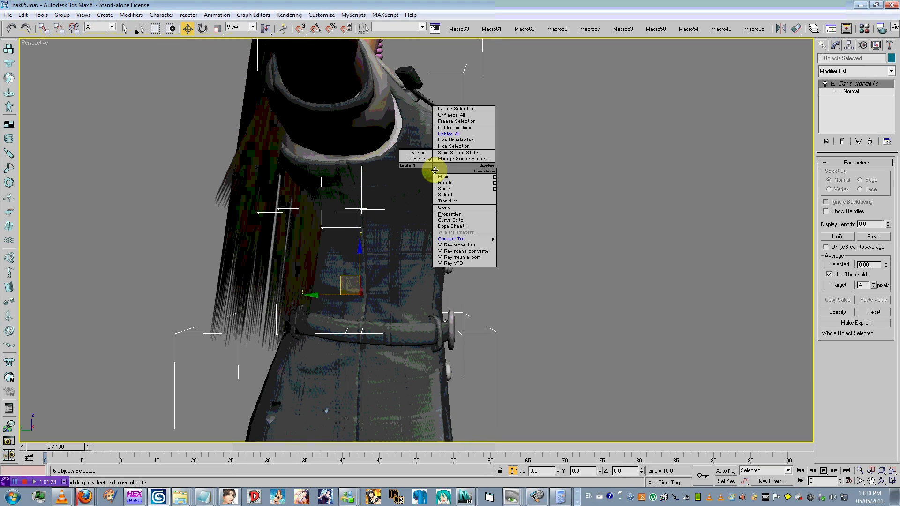
{"action": "left_click", "coordinate": [456, 158]}
Average all normals of the six dress meshes with a 0.001 threshold.
{"action": "left_click", "coordinate": [875, 91]}
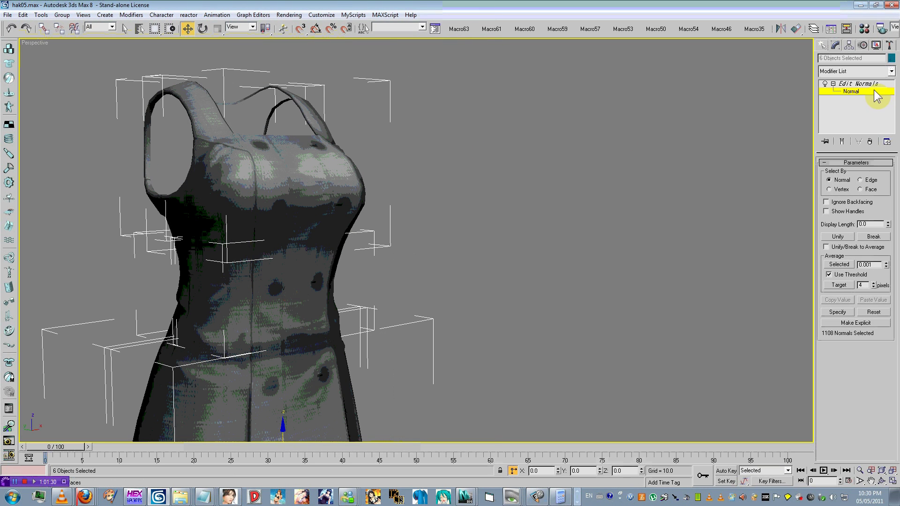
{"action": "left_click", "coordinate": [844, 265]}
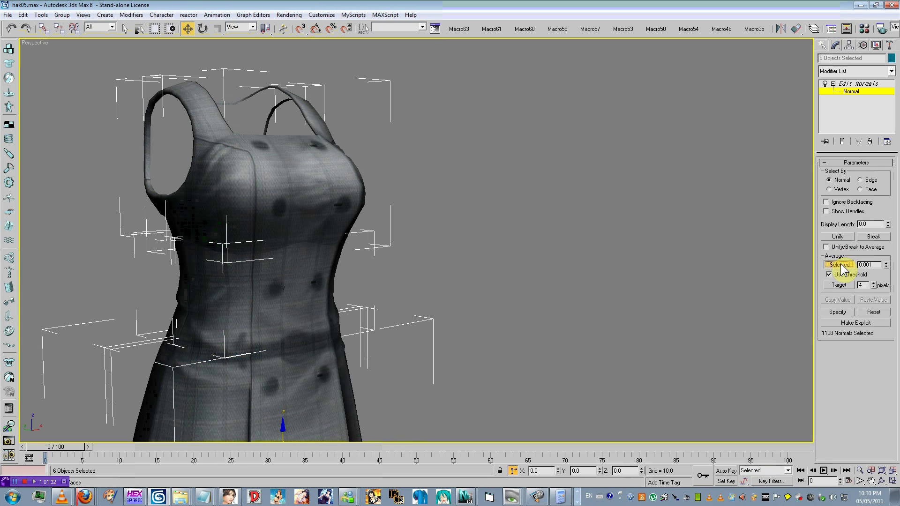
{"action": "left_click", "coordinate": [852, 92]}
Unhide all objects, select the inner lining mesh of the skirt and hide all other objects.
{"action": "key", "text": "z"}
{"action": "right_click", "coordinate": [434, 174]}
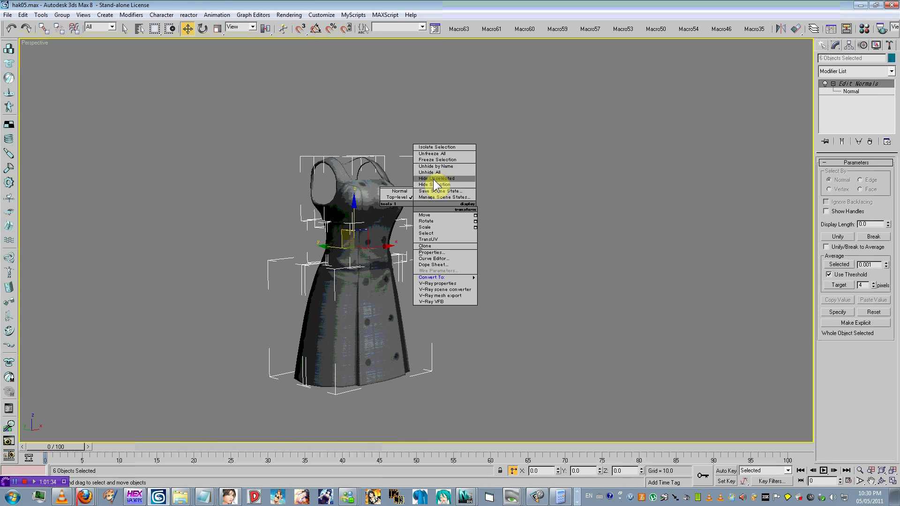
{"action": "left_click", "coordinate": [434, 148]}
{"action": "right_click", "coordinate": [436, 169]}
{"action": "left_click", "coordinate": [434, 162]}
{"action": "middle_click_drag", "start_coordinate": [425, 192], "coordinate": [445, 211], "text": "alt"}
{"action": "scroll", "coordinate": [449, 212], "scroll_direction": "up", "scroll_amount": 4}
{"action": "left_click", "coordinate": [492, 342]}
{"action": "right_click", "coordinate": [255, 286]}
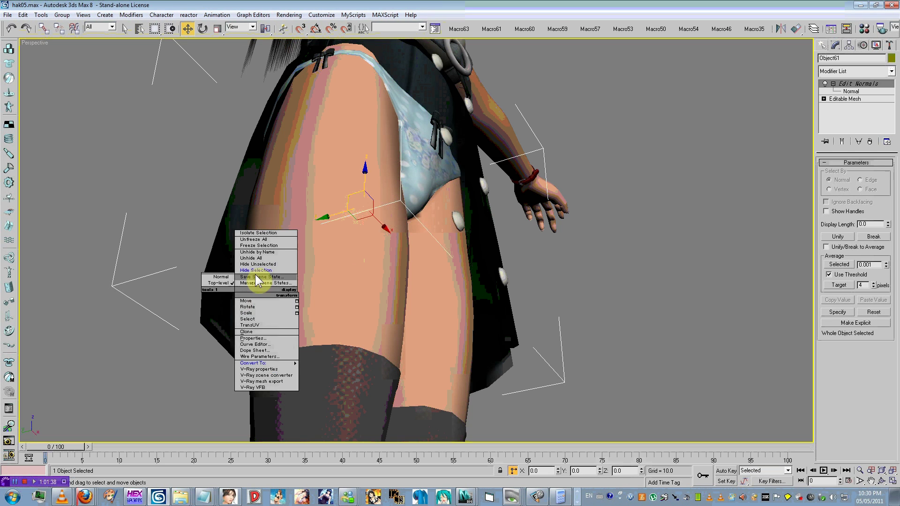
{"action": "left_click", "coordinate": [267, 270]}
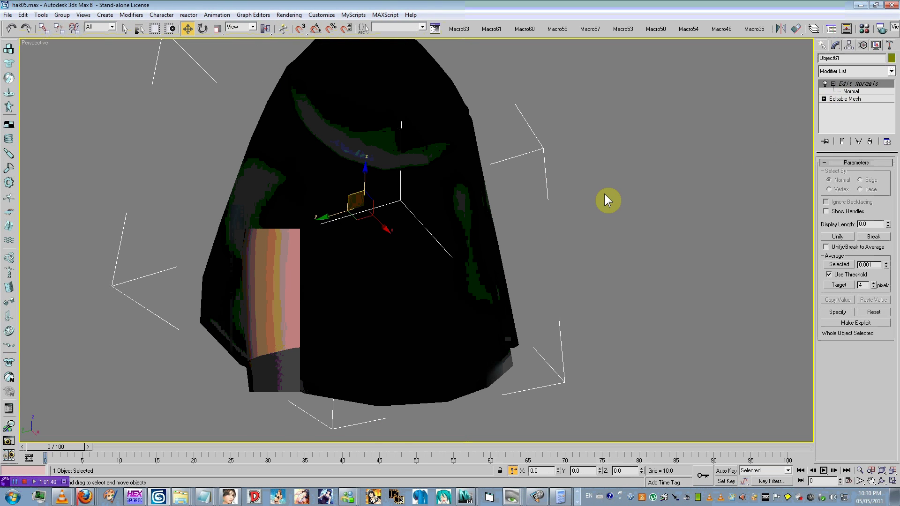
Unify all normals of the inner skirt lining and unhide all objects.
{"action": "middle_click_drag", "start_coordinate": [607, 200], "coordinate": [578, 215]}
{"action": "left_click", "coordinate": [872, 92]}
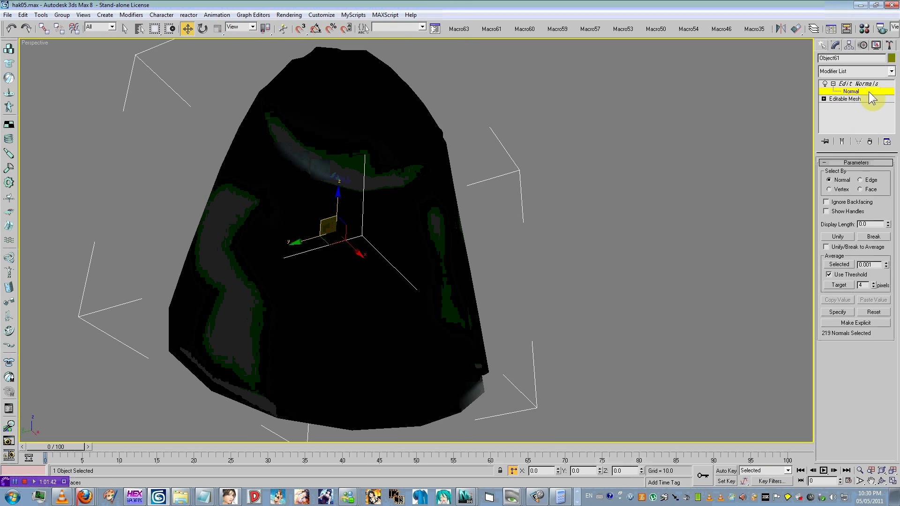
{"action": "left_click", "coordinate": [852, 237]}
{"action": "left_click", "coordinate": [850, 90]}
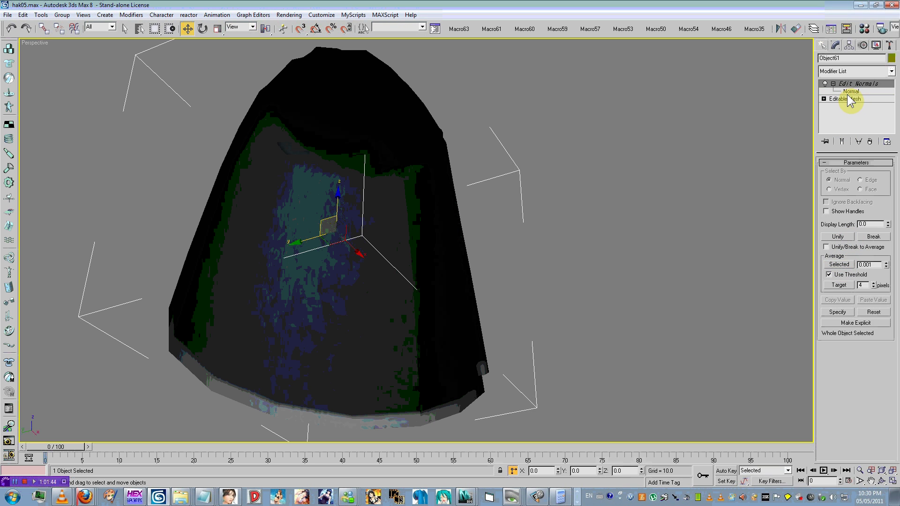
{"action": "left_click", "coordinate": [723, 132]}
{"action": "right_click", "coordinate": [607, 170]}
{"action": "left_click", "coordinate": [624, 138]}
Select the stocking meshes on both feet inside the shoes and show edged faces.
{"action": "scroll", "coordinate": [505, 249], "scroll_direction": "down", "scroll_amount": 3}
{"action": "middle_click_drag", "start_coordinate": [503, 251], "coordinate": [472, 302], "text": "alt"}
{"action": "key", "text": "z"}
{"action": "scroll", "coordinate": [476, 196], "scroll_direction": "up", "scroll_amount": 8}
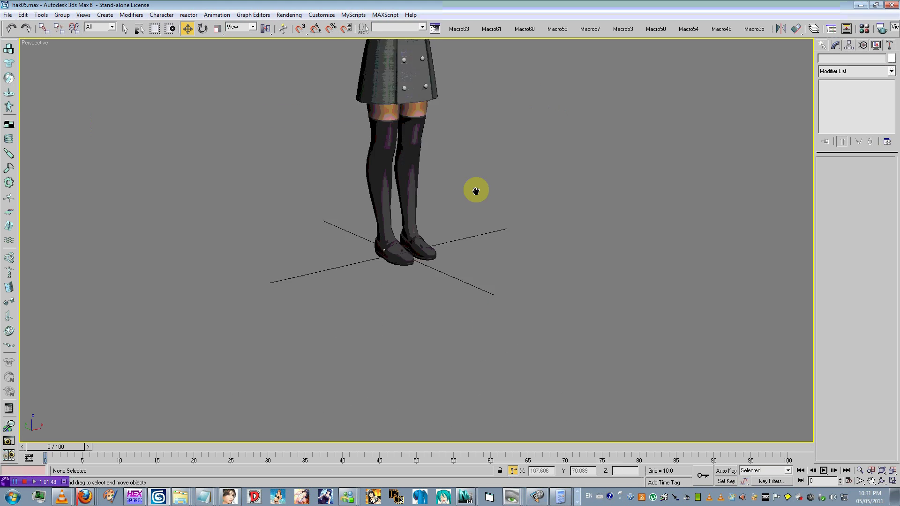
{"action": "key", "text": "F4"}
{"action": "key", "text": "F4"}
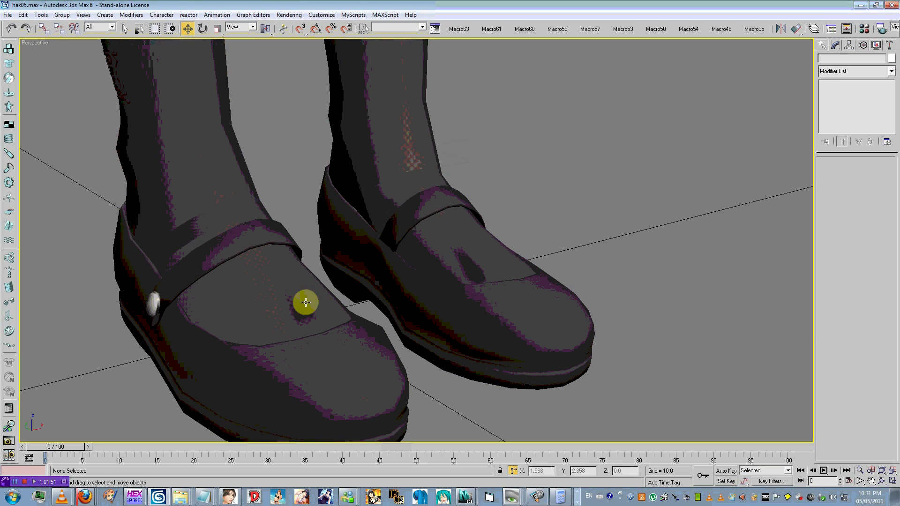
{"action": "left_click", "coordinate": [297, 305]}
{"action": "left_click", "coordinate": [487, 261], "text": "ctrl"}
{"action": "left_click", "coordinate": [432, 174], "text": "ctrl"}
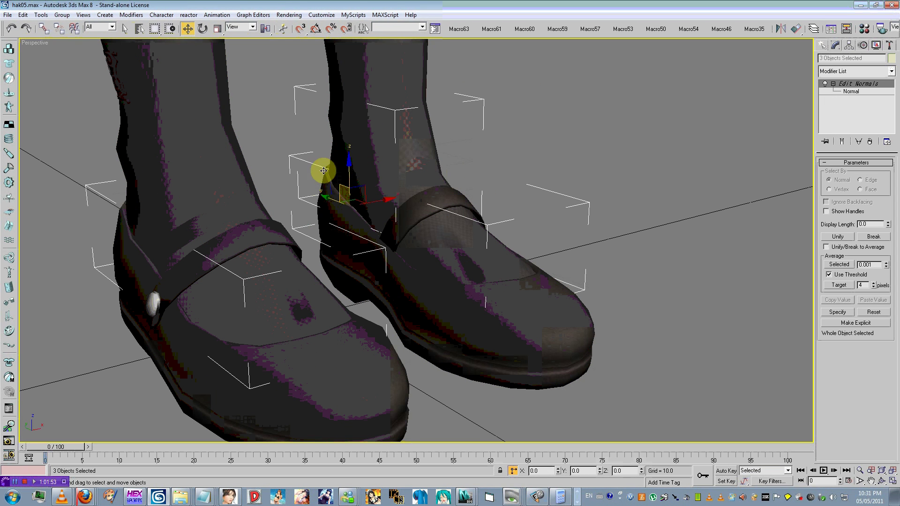
{"action": "scroll", "coordinate": [259, 192], "scroll_direction": "down", "scroll_amount": 6}
{"action": "key", "text": "F4"}
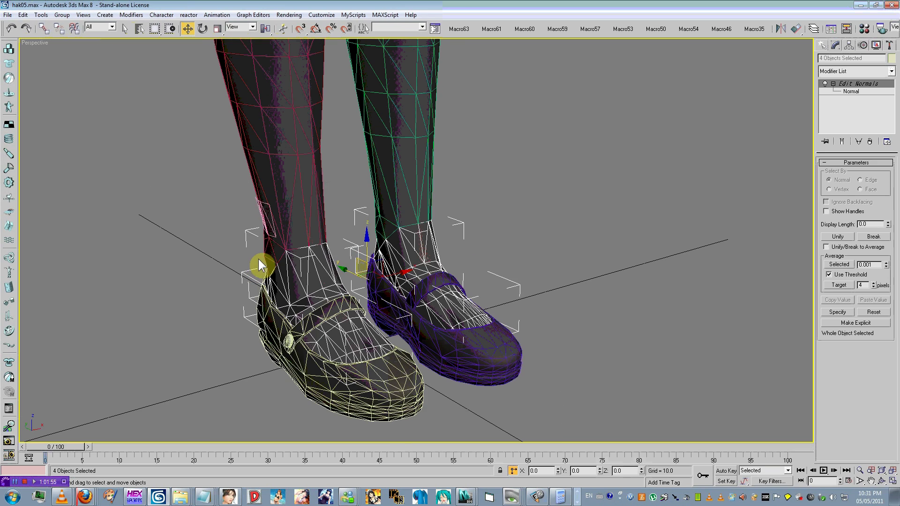
Add the lower-leg stocking meshes of both legs and one leg's knee and upper stocking meshes to the selection.
{"action": "left_click", "coordinate": [270, 202], "text": "ctrl"}
{"action": "left_click", "coordinate": [412, 139], "text": "ctrl"}
{"action": "middle_click_drag", "start_coordinate": [277, 180], "coordinate": [408, 375], "text": "alt"}
{"action": "scroll", "coordinate": [330, 220], "scroll_direction": "down", "scroll_amount": 3}
{"action": "left_click", "coordinate": [357, 241], "text": "ctrl"}
{"action": "left_click", "coordinate": [382, 214], "text": "ctrl"}
{"action": "left_click", "coordinate": [418, 193], "text": "ctrl"}
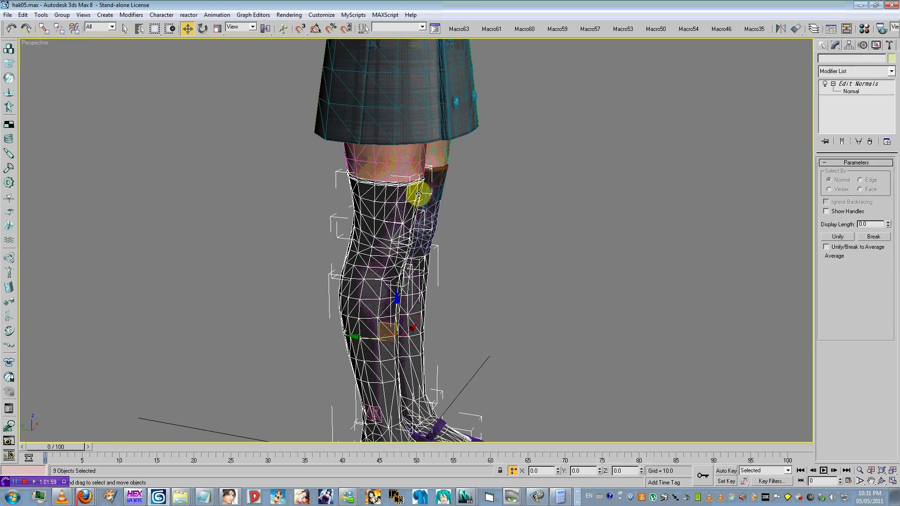
Add the other leg's knee and upper stocking meshes to the selection and hide all unselected objects.
{"action": "middle_click_drag", "start_coordinate": [478, 211], "coordinate": [414, 222], "text": "alt"}
{"action": "left_click", "coordinate": [462, 230], "text": "ctrl"}
{"action": "left_click", "coordinate": [456, 203], "text": "ctrl"}
{"action": "left_click", "coordinate": [456, 187], "text": "ctrl"}
{"action": "right_click", "coordinate": [509, 230]}
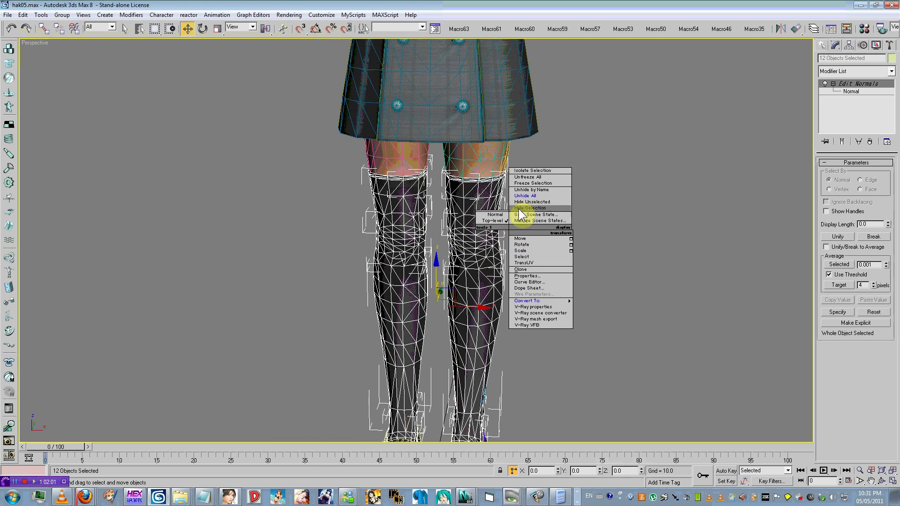
{"action": "left_click", "coordinate": [524, 202]}
Unify all normals of the isolated stocking meshes, turn off edged faces and unhide all objects.
{"action": "middle_click_drag", "start_coordinate": [455, 201], "coordinate": [313, 194], "text": "alt"}
{"action": "left_click", "coordinate": [851, 92]}
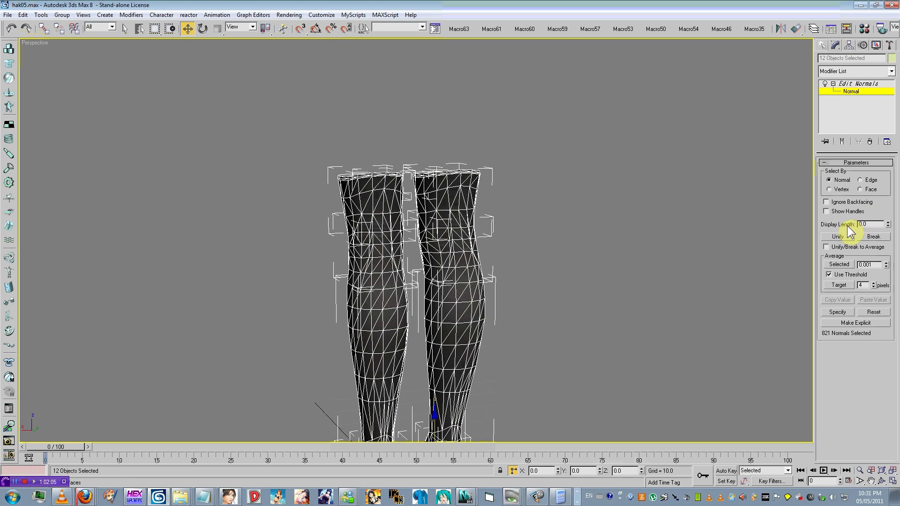
{"action": "left_click", "coordinate": [847, 84]}
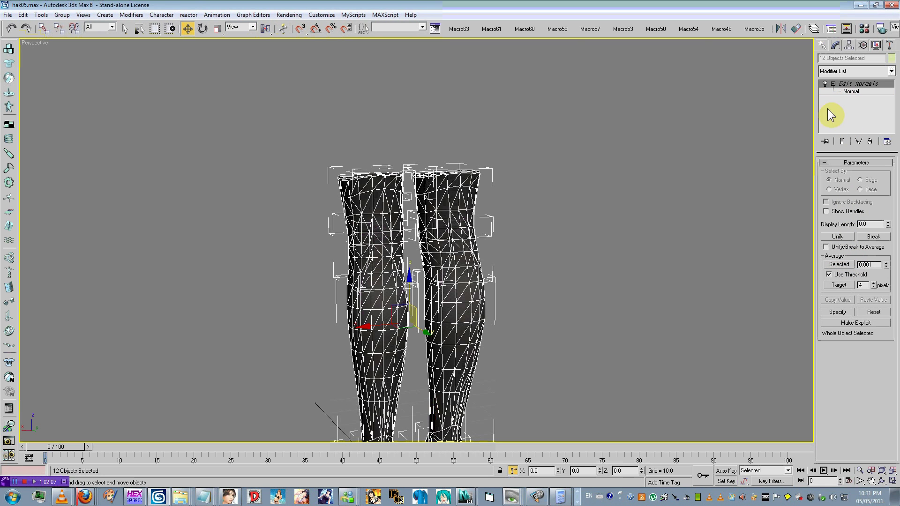
{"action": "middle_click_drag", "start_coordinate": [791, 145], "coordinate": [548, 238], "text": "alt"}
{"action": "left_click", "coordinate": [602, 313]}
{"action": "key", "text": "F4"}
{"action": "right_click", "coordinate": [546, 231]}
{"action": "left_click", "coordinate": [557, 197]}
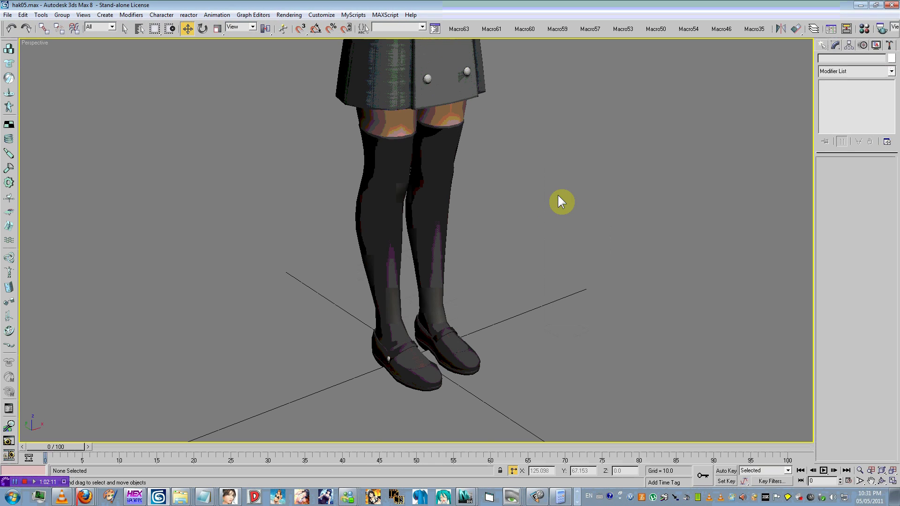
Examine the shading of the stockings, shoes and rear of the skirt up close.
{"action": "middle_click_drag", "start_coordinate": [494, 243], "coordinate": [532, 137], "text": "alt"}
{"action": "scroll", "coordinate": [369, 135], "scroll_direction": "up", "scroll_amount": 5}
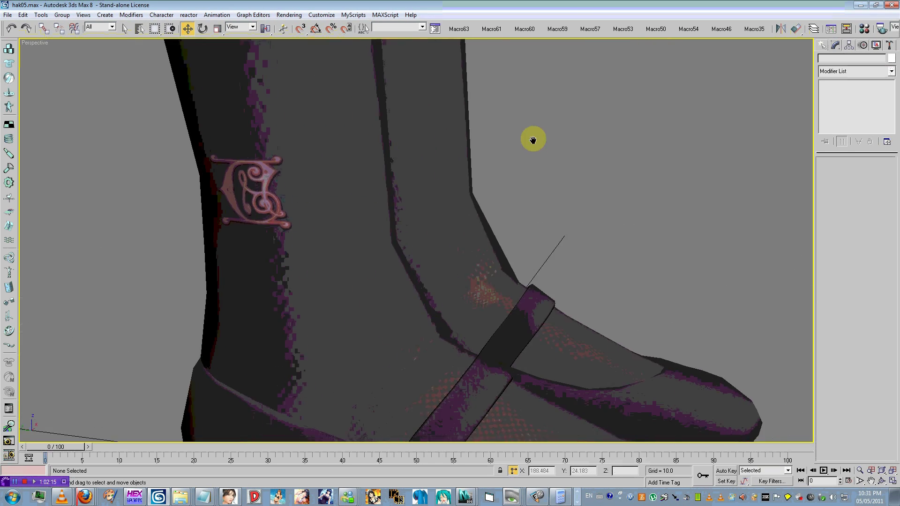
{"action": "scroll", "coordinate": [398, 175], "scroll_direction": "down", "scroll_amount": 5}
{"action": "middle_click_drag", "start_coordinate": [398, 174], "coordinate": [472, 348], "text": "alt"}
{"action": "scroll", "coordinate": [472, 348], "scroll_direction": "down", "scroll_amount": 3}
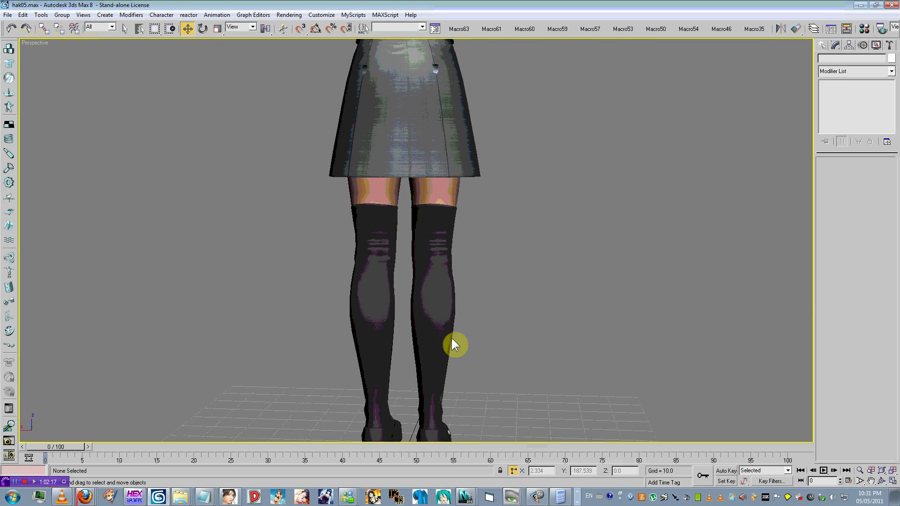
{"action": "scroll", "coordinate": [428, 305], "scroll_direction": "up", "scroll_amount": 6}
{"action": "scroll", "coordinate": [482, 317], "scroll_direction": "down", "scroll_amount": 4}
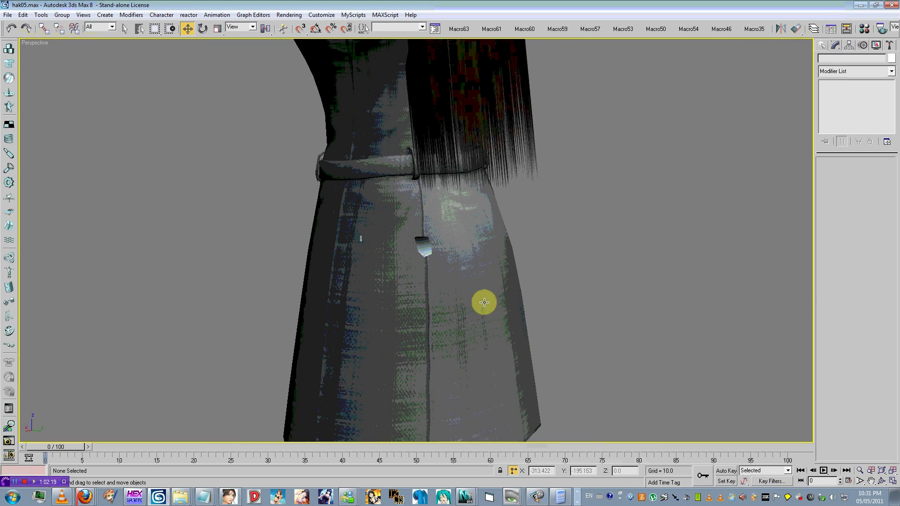
Hide the outer skirt and the further mesh covering the character's hips.
{"action": "left_click", "coordinate": [474, 253]}
{"action": "right_click", "coordinate": [472, 253]}
{"action": "left_click", "coordinate": [488, 232]}
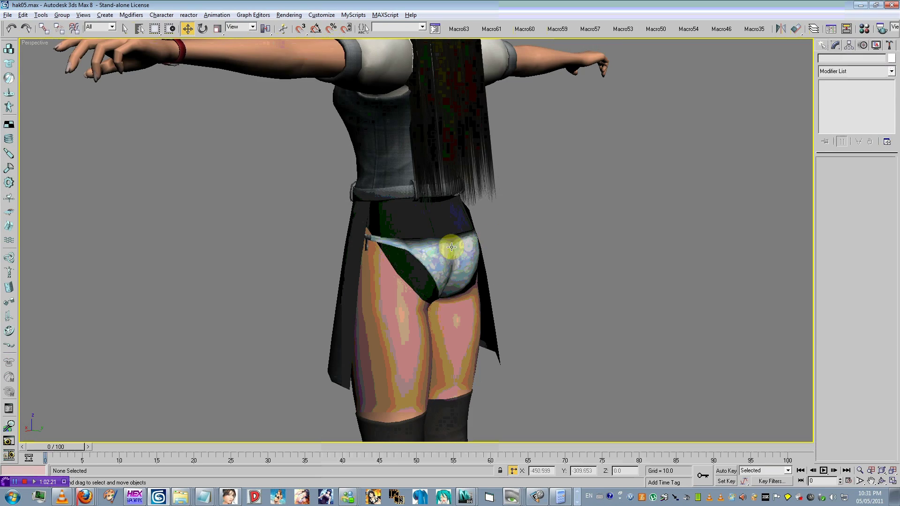
{"action": "middle_click_drag", "start_coordinate": [488, 234], "coordinate": [447, 208], "text": "alt"}
{"action": "scroll", "coordinate": [450, 233], "scroll_direction": "up", "scroll_amount": 4}
{"action": "left_click", "coordinate": [296, 253]}
{"action": "right_click", "coordinate": [296, 253]}
{"action": "left_click", "coordinate": [312, 229]}
Select the hip skin mesh and hide all other objects.
{"action": "left_click", "coordinate": [412, 203]}
{"action": "right_click", "coordinate": [411, 200]}
{"action": "left_click", "coordinate": [442, 171]}
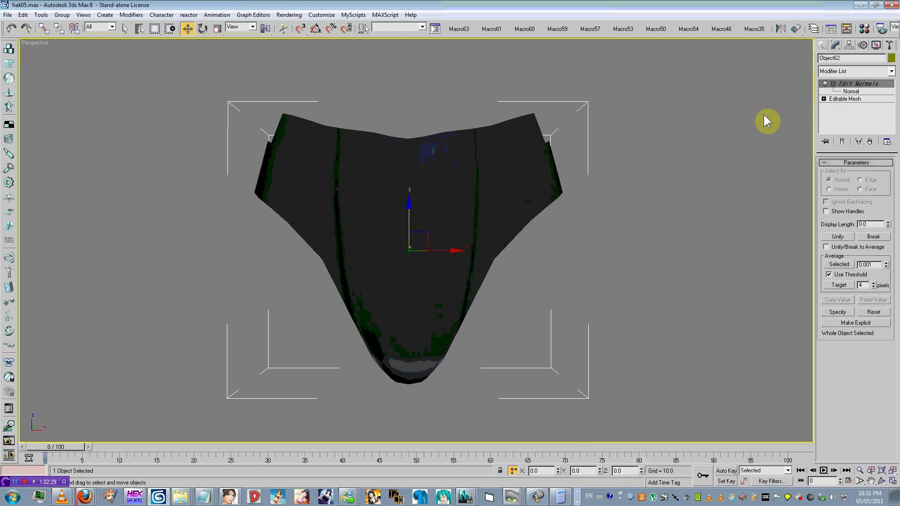
{"action": "mouse_move", "coordinate": [646, 146]}
{"action": "middle_mouse_down", "text": "alt"}
{"action": "mouse_move", "coordinate": [531, 162]}
{"action": "mouse_move", "coordinate": [703, 156]}
{"action": "mouse_move", "coordinate": [642, 159]}
{"action": "middle_mouse_up", "text": "alt"}
{"action": "key", "text": "alt+Tab"}
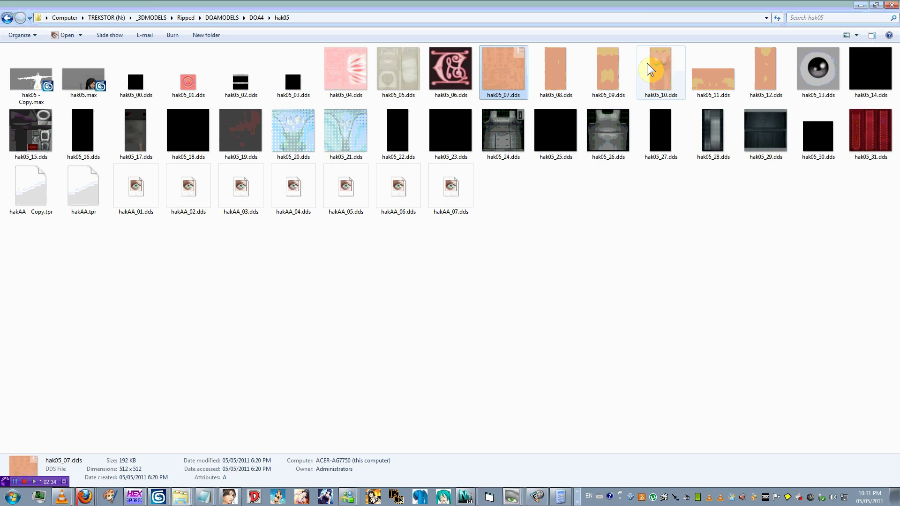
{"action": "key", "text": "alt+Tab"}
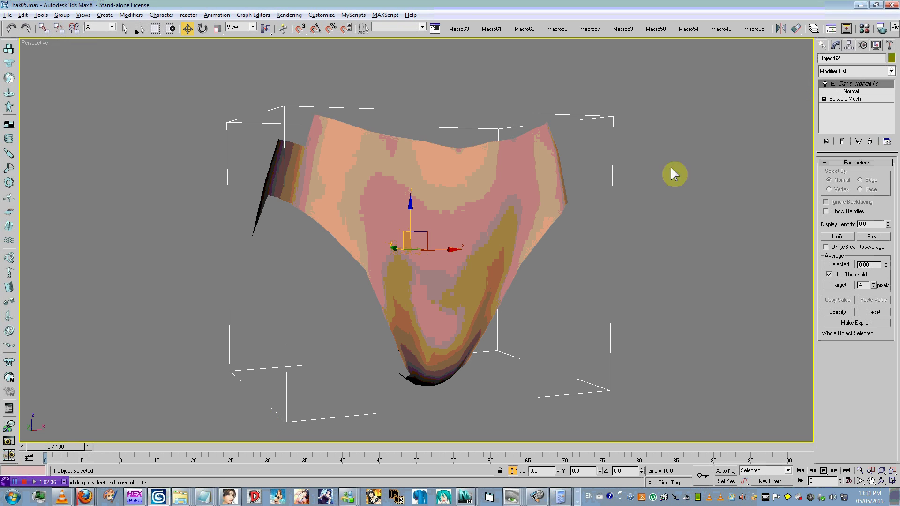
{"action": "left_click", "coordinate": [889, 128]}
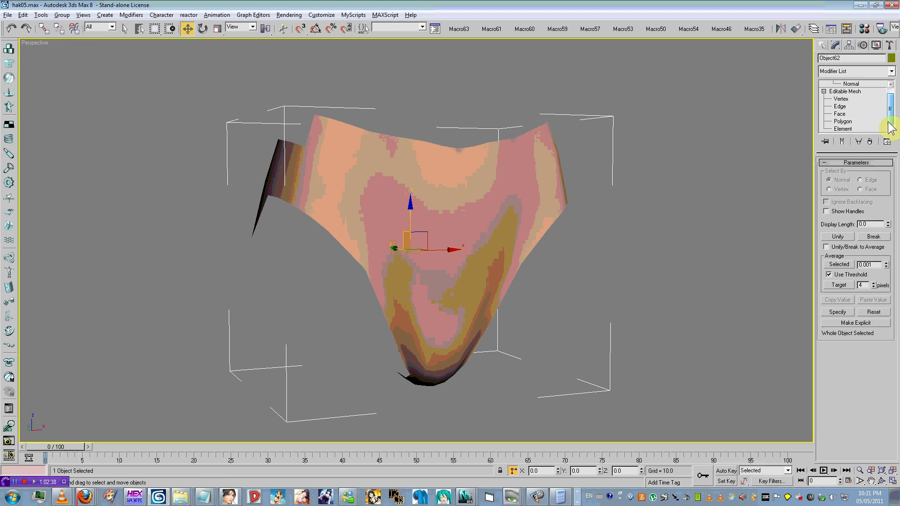
{"action": "left_click", "coordinate": [868, 122]}
{"action": "middle_click_drag", "start_coordinate": [452, 220], "coordinate": [543, 219], "text": "alt"}
{"action": "key", "text": "F4"}
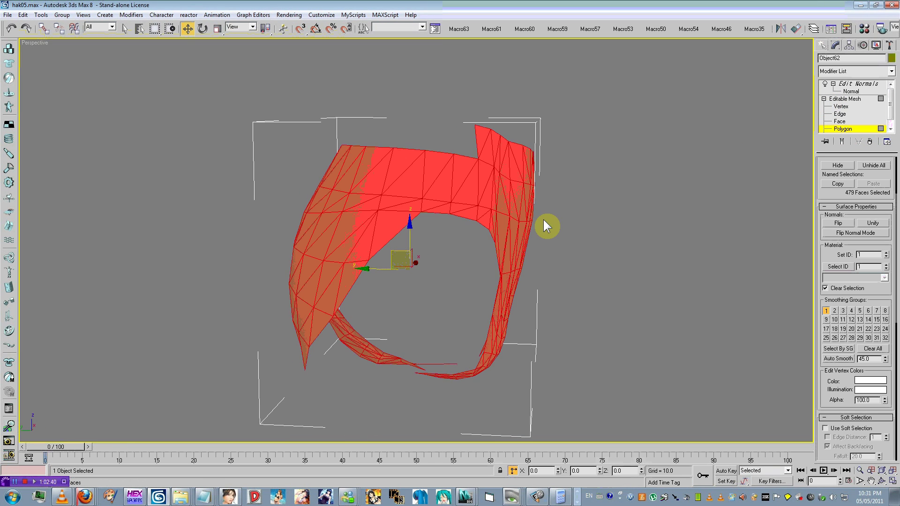
{"action": "scroll", "coordinate": [500, 224], "scroll_direction": "down", "scroll_amount": 5}
{"action": "left_click_drag", "start_coordinate": [292, 163], "coordinate": [418, 324]}
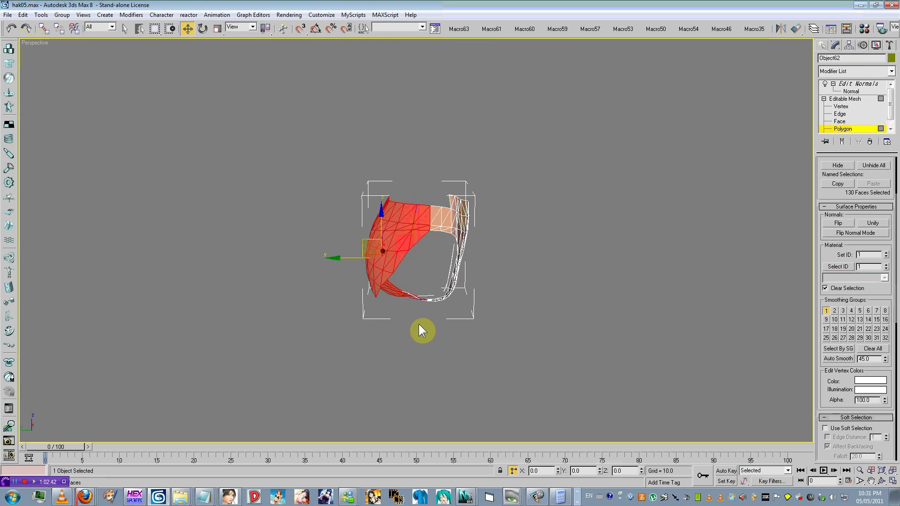
{"action": "middle_click_drag", "start_coordinate": [418, 323], "coordinate": [429, 235], "text": "alt"}
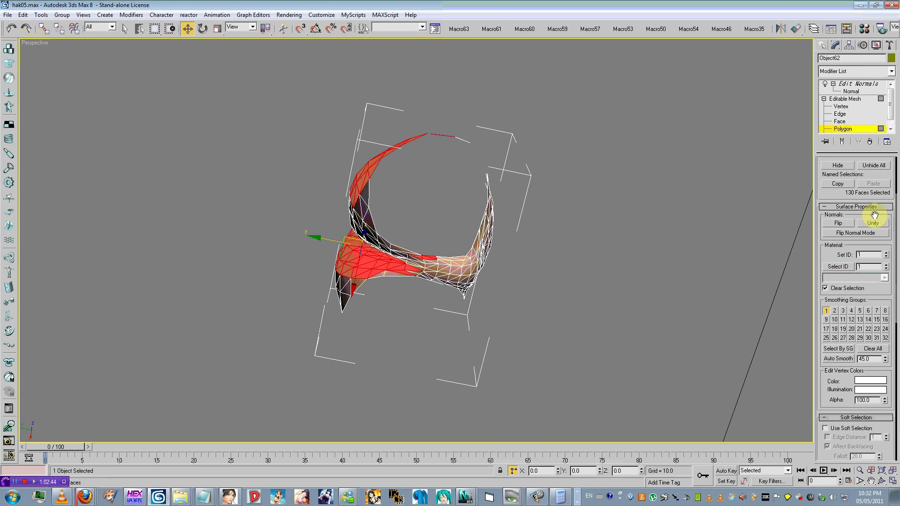
{"action": "scroll", "coordinate": [874, 215], "scroll_direction": "up", "scroll_amount": 4}
{"action": "middle_click_drag", "start_coordinate": [511, 211], "coordinate": [503, 271], "text": "alt"}
{"action": "left_click_drag", "start_coordinate": [261, 122], "coordinate": [415, 353]}
{"action": "middle_click_drag", "start_coordinate": [415, 353], "coordinate": [616, 345], "text": "alt"}
{"action": "left_click_drag", "start_coordinate": [613, 173], "coordinate": [577, 192]}
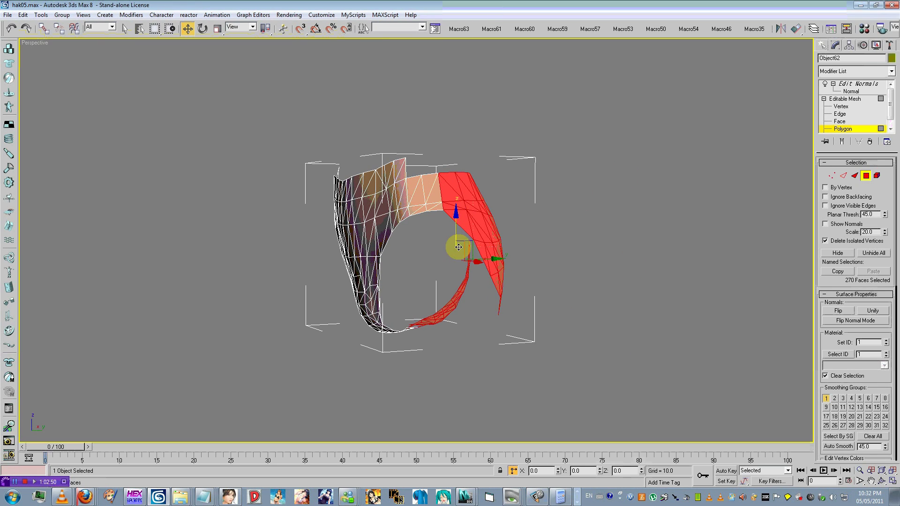
{"action": "middle_click_drag", "start_coordinate": [458, 247], "coordinate": [684, 239], "text": "alt"}
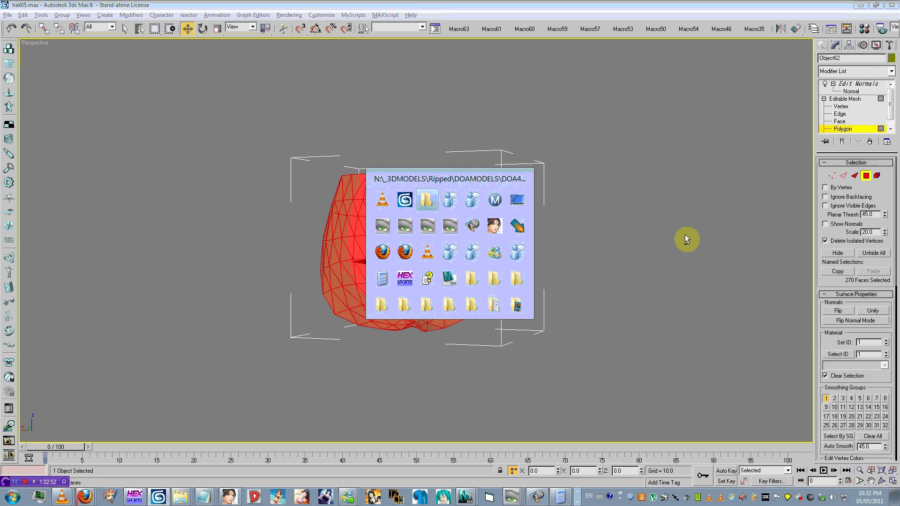
{"action": "key", "text": "alt+Tab"}
{"action": "left_click_drag", "start_coordinate": [605, 73], "coordinate": [523, 192]}
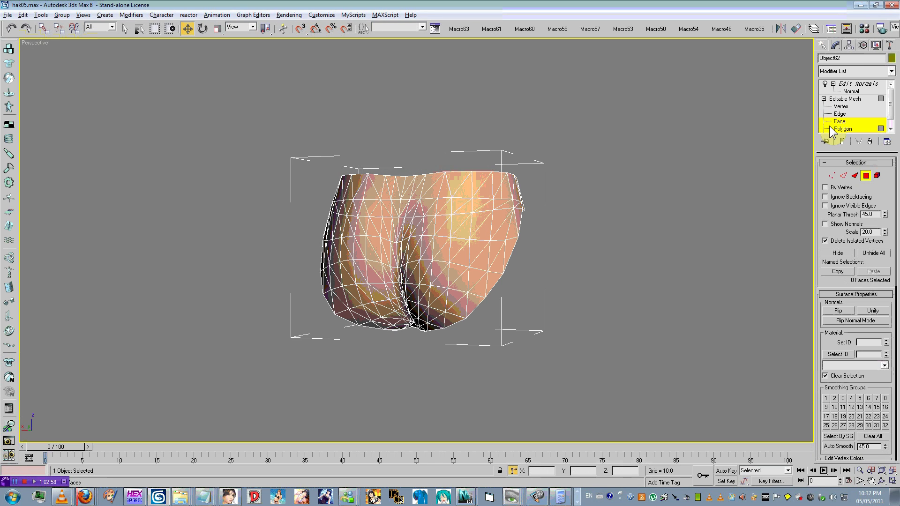
{"action": "left_click", "coordinate": [841, 129]}
Check the hip mesh's shading at the Normal level without edged faces and unhide all objects.
{"action": "left_click", "coordinate": [849, 92]}
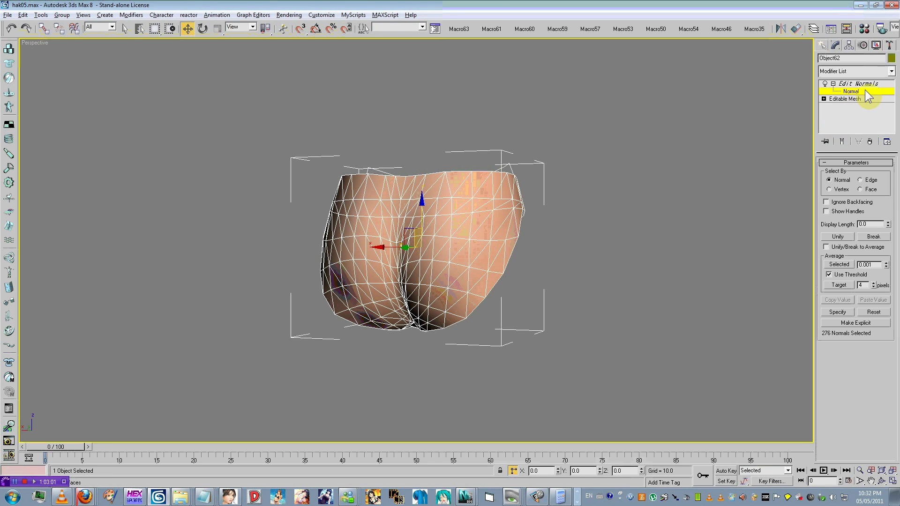
{"action": "middle_click_drag", "start_coordinate": [698, 169], "coordinate": [561, 237], "text": "alt"}
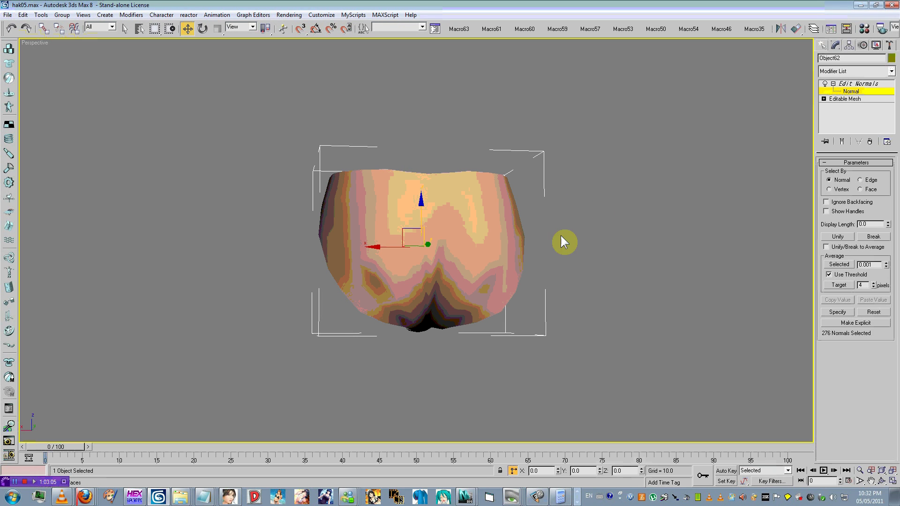
{"action": "right_click", "coordinate": [715, 161]}
{"action": "left_click", "coordinate": [726, 128]}
{"action": "middle_click_drag", "start_coordinate": [603, 203], "coordinate": [623, 162], "text": "alt"}
{"action": "left_click", "coordinate": [839, 92]}
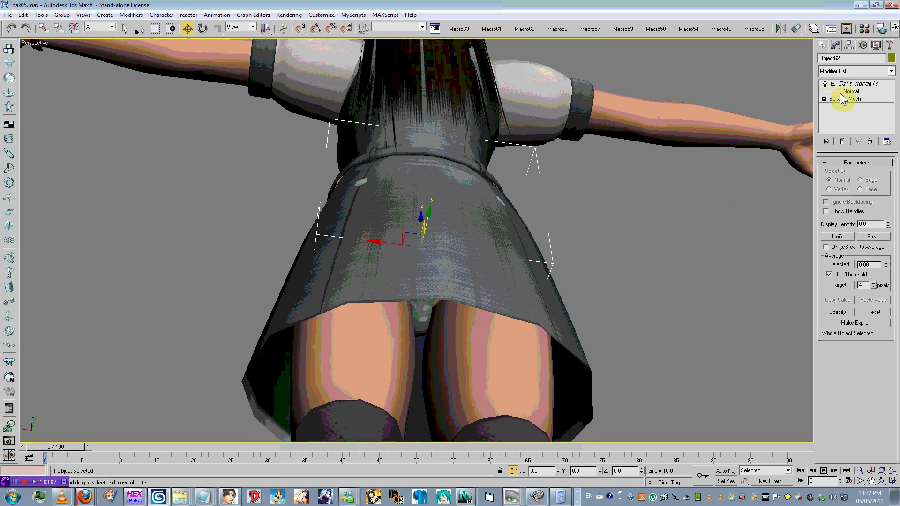
Hide the rear skirt mesh covering the hips.
{"action": "left_click", "coordinate": [517, 287]}
{"action": "right_click", "coordinate": [517, 287]}
{"action": "left_click", "coordinate": [547, 263]}
{"action": "middle_click_drag", "start_coordinate": [511, 253], "coordinate": [511, 282], "text": "alt"}
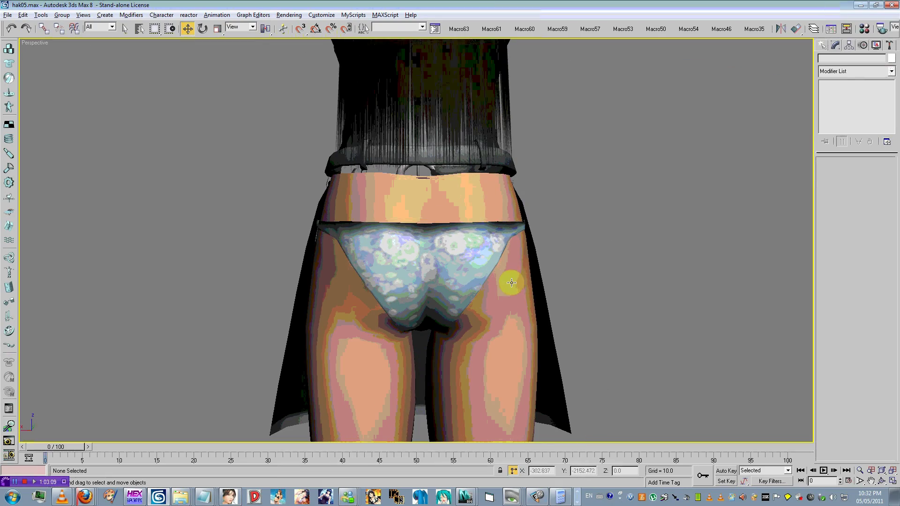
Select the hip mesh and both thigh meshes with edged faces shown, and hide all unselected objects.
{"action": "left_click", "coordinate": [505, 270]}
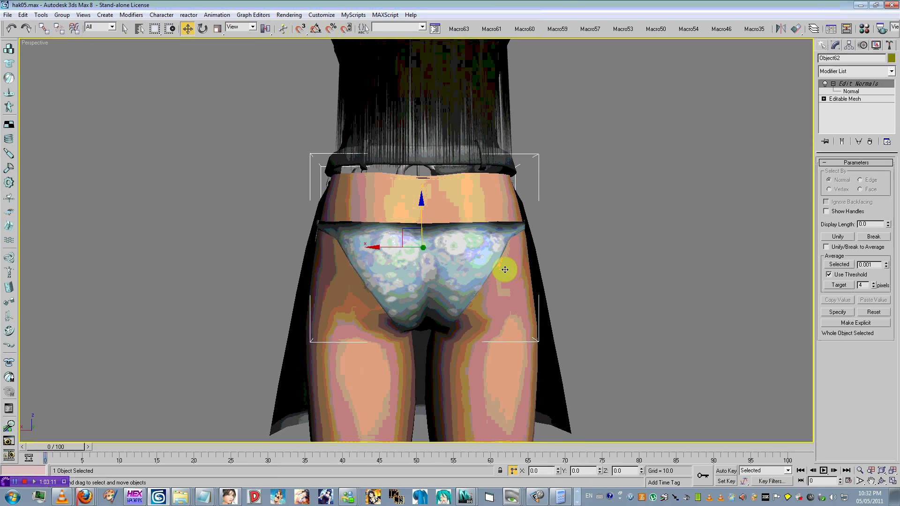
{"action": "key", "text": "F4"}
{"action": "left_click", "coordinate": [517, 320], "text": "ctrl"}
{"action": "left_click", "coordinate": [377, 338], "text": "ctrl"}
{"action": "middle_click_drag", "start_coordinate": [378, 337], "coordinate": [526, 243], "text": "alt"}
{"action": "right_click", "coordinate": [500, 215]}
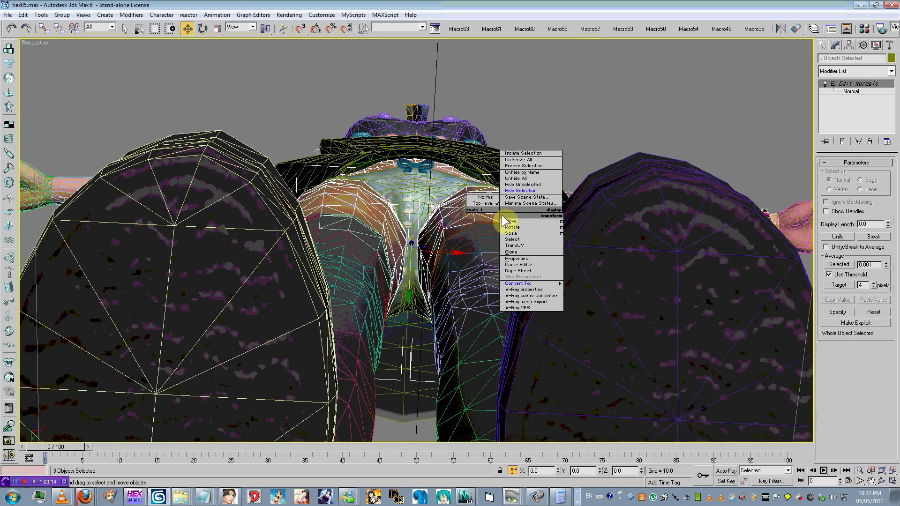
{"action": "left_click", "coordinate": [527, 185]}
{"action": "middle_click_drag", "start_coordinate": [516, 191], "coordinate": [494, 271], "text": "alt"}
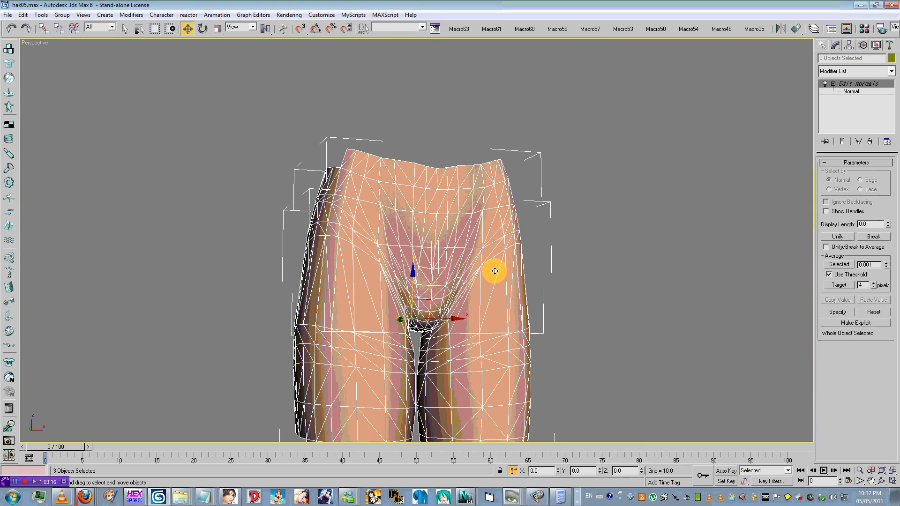
Unify and average the normals of the hip and thigh meshes with a 0.001 threshold, and unhide all objects without edged faces.
{"action": "left_click", "coordinate": [839, 91]}
{"action": "left_click", "coordinate": [848, 236]}
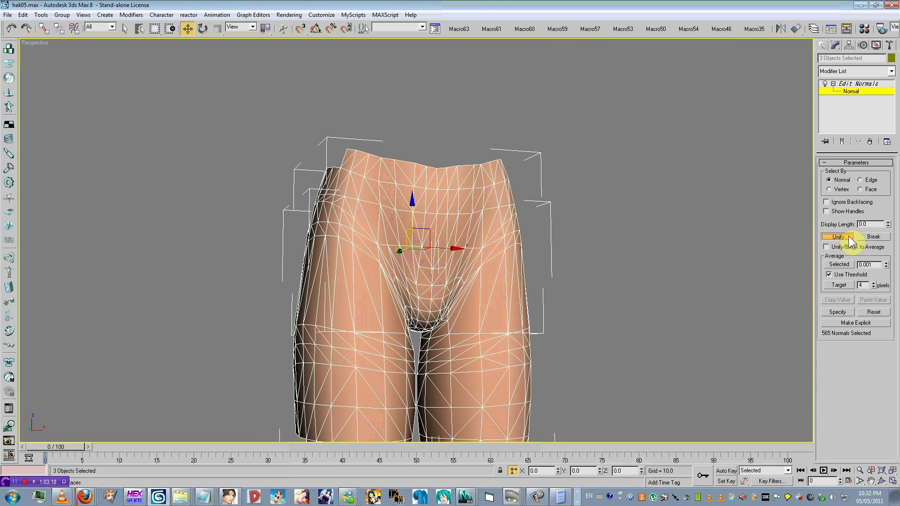
{"action": "left_click", "coordinate": [847, 263]}
{"action": "left_click", "coordinate": [871, 84]}
{"action": "middle_click_drag", "start_coordinate": [591, 220], "coordinate": [697, 222], "text": "alt"}
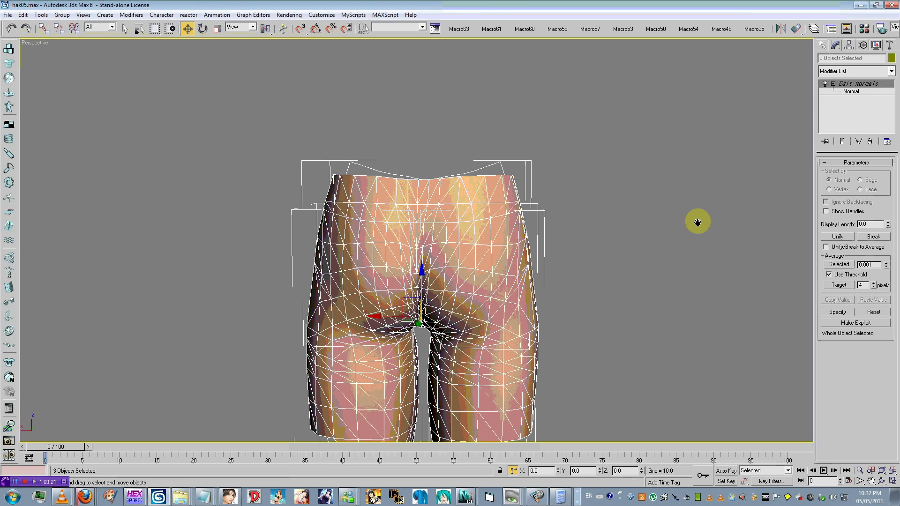
{"action": "key", "text": "F4"}
{"action": "right_click", "coordinate": [491, 279]}
{"action": "left_click", "coordinate": [513, 243]}
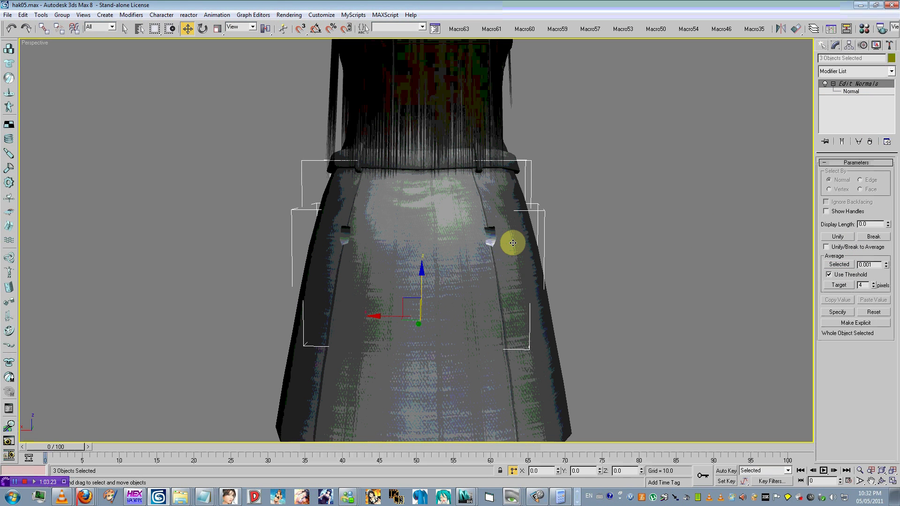
Hide the hip and thigh meshes and the rear skirt mesh covering the underwear.
{"action": "right_click", "coordinate": [491, 262]}
{"action": "left_click", "coordinate": [509, 238]}
{"action": "right_click", "coordinate": [514, 256]}
{"action": "left_click", "coordinate": [533, 231]}
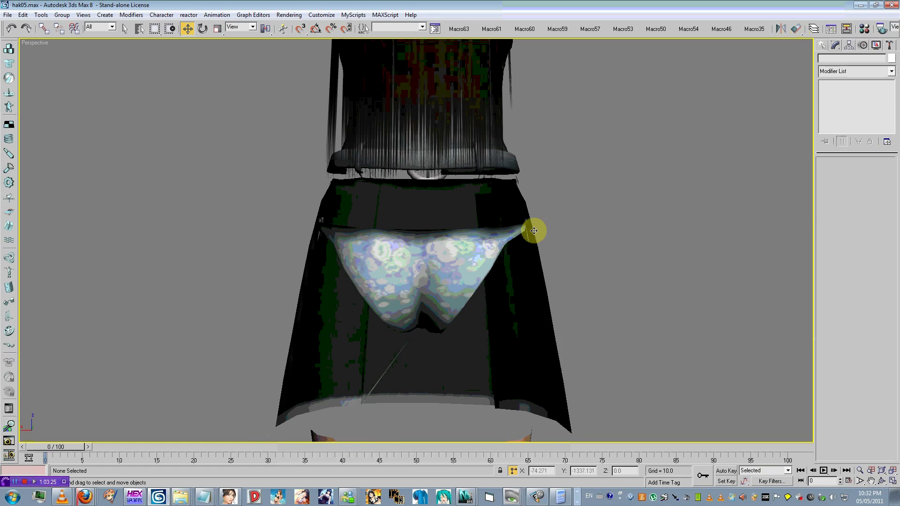
Select both underwear meshes and hide all other objects.
{"action": "left_click", "coordinate": [472, 260]}
{"action": "middle_click_drag", "start_coordinate": [471, 260], "coordinate": [425, 293], "text": "alt"}
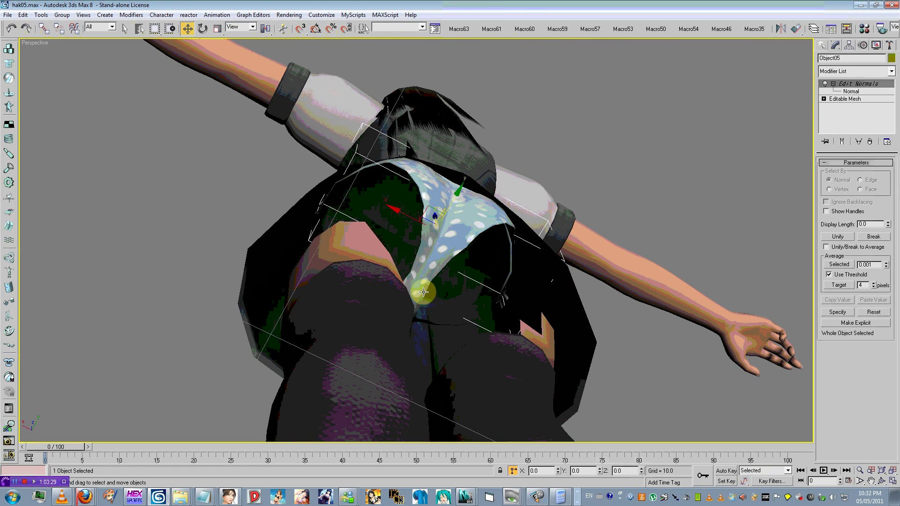
{"action": "left_click", "coordinate": [421, 287], "text": "ctrl"}
{"action": "right_click", "coordinate": [425, 275]}
{"action": "left_click", "coordinate": [448, 246]}
{"action": "middle_click_drag", "start_coordinate": [475, 221], "coordinate": [529, 296], "text": "alt"}
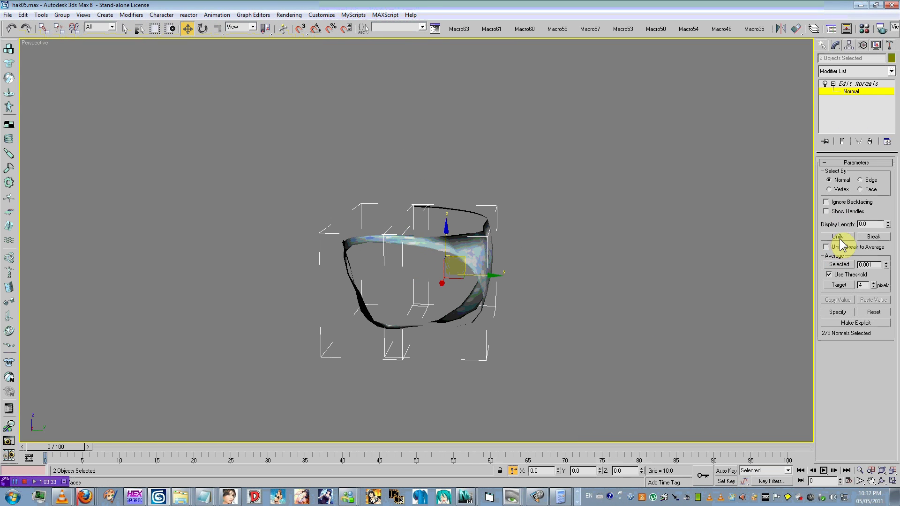
Unify all normals of the two underwear meshes and raise the normals' display length to about 0.24.
{"action": "middle_click_drag", "start_coordinate": [730, 238], "coordinate": [558, 245], "text": "alt"}
{"action": "scroll", "coordinate": [573, 225], "scroll_direction": "up", "scroll_amount": 4}
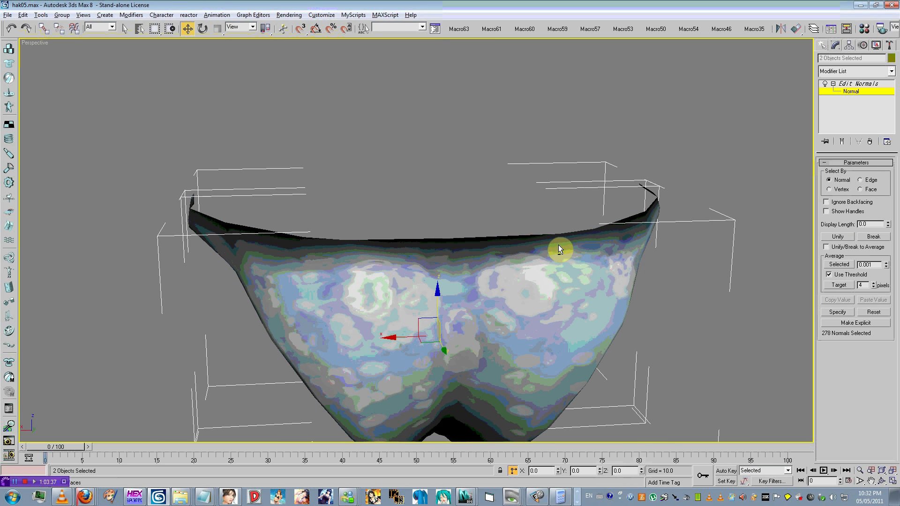
{"action": "left_click", "coordinate": [839, 237]}
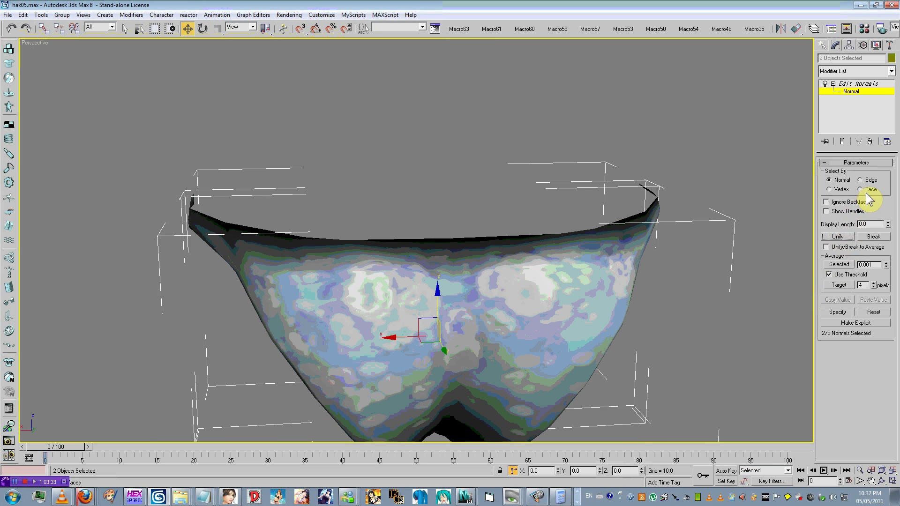
{"action": "left_click_drag", "start_coordinate": [889, 207], "coordinate": [884, 233]}
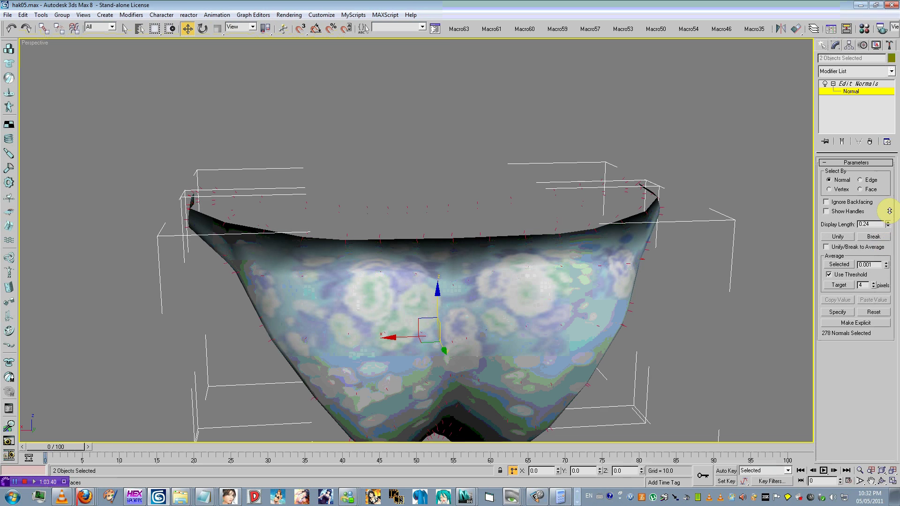
Break and unify the selected underwear normals again, trying Unify/Break to Average on and off, and inspect the shading from both sides.
{"action": "left_click", "coordinate": [877, 238]}
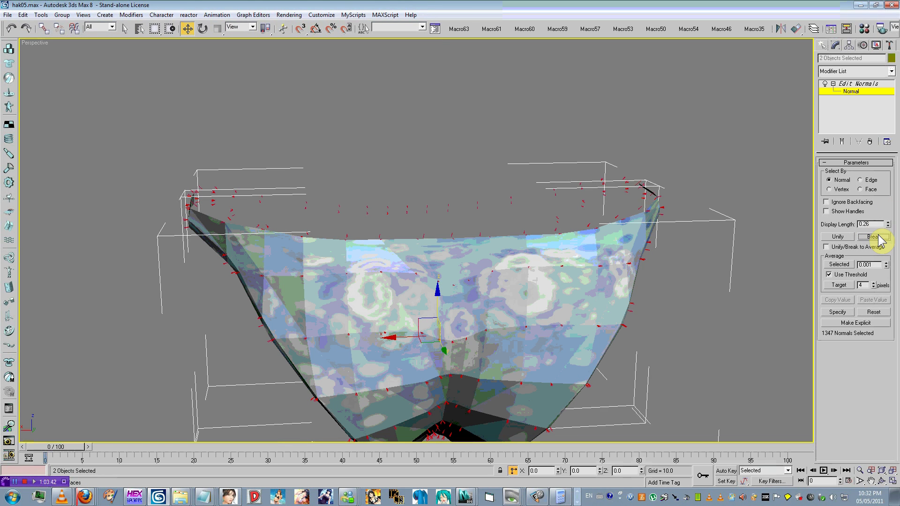
{"action": "left_click", "coordinate": [839, 236]}
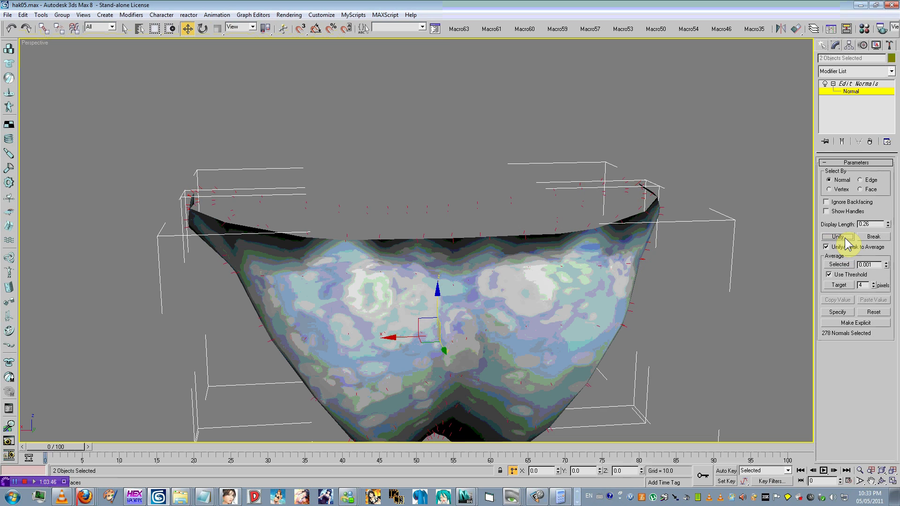
{"action": "left_click", "coordinate": [847, 247]}
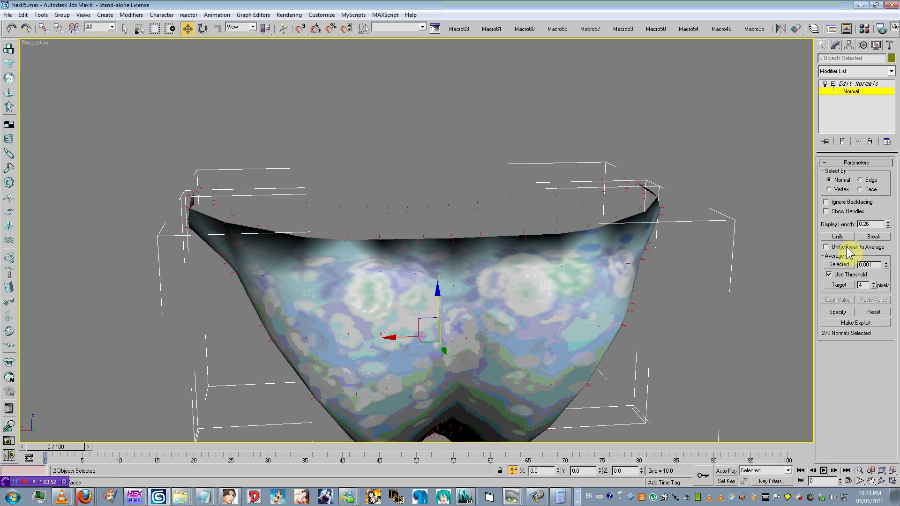
{"action": "middle_click_drag", "start_coordinate": [605, 227], "coordinate": [594, 206], "text": "alt"}
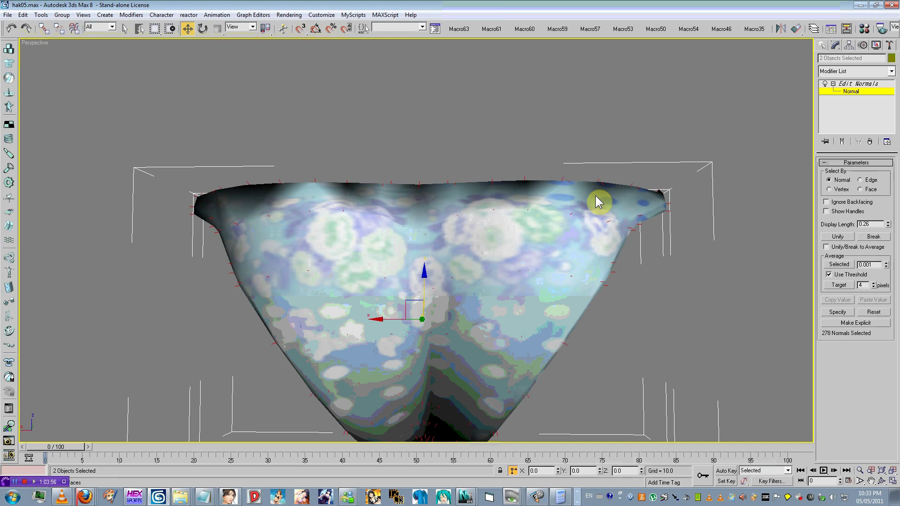
{"action": "middle_click_drag", "start_coordinate": [616, 189], "coordinate": [457, 212], "text": "alt"}
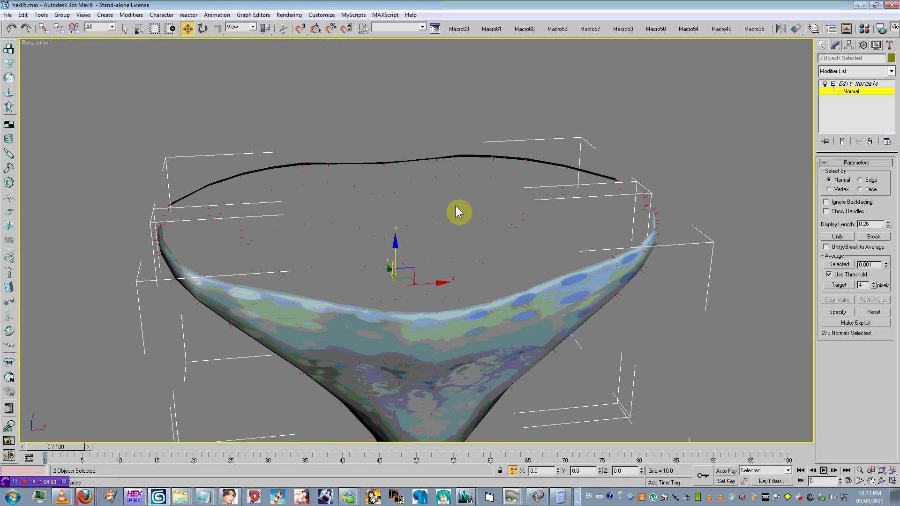
Switch normal selection to Face and select the faces along the underwear's waistband around both meshes.
{"action": "left_click", "coordinate": [863, 189]}
{"action": "left_click_drag", "start_coordinate": [575, 152], "coordinate": [533, 200]}
{"action": "middle_click_drag", "start_coordinate": [594, 181], "coordinate": [600, 169], "text": "alt"}
{"action": "left_click_drag", "start_coordinate": [627, 159], "coordinate": [536, 195]}
{"action": "left_click_drag", "start_coordinate": [556, 156], "coordinate": [448, 201], "text": "ctrl"}
{"action": "left_click_drag", "start_coordinate": [448, 167], "coordinate": [381, 192], "text": "ctrl"}
{"action": "middle_click_drag", "start_coordinate": [380, 190], "coordinate": [341, 188], "text": "alt"}
{"action": "left_click_drag", "start_coordinate": [435, 151], "coordinate": [366, 200], "text": "ctrl"}
{"action": "left_click_drag", "start_coordinate": [462, 165], "coordinate": [204, 212], "text": "ctrl"}
{"action": "middle_click_drag", "start_coordinate": [203, 212], "coordinate": [342, 199], "text": "alt"}
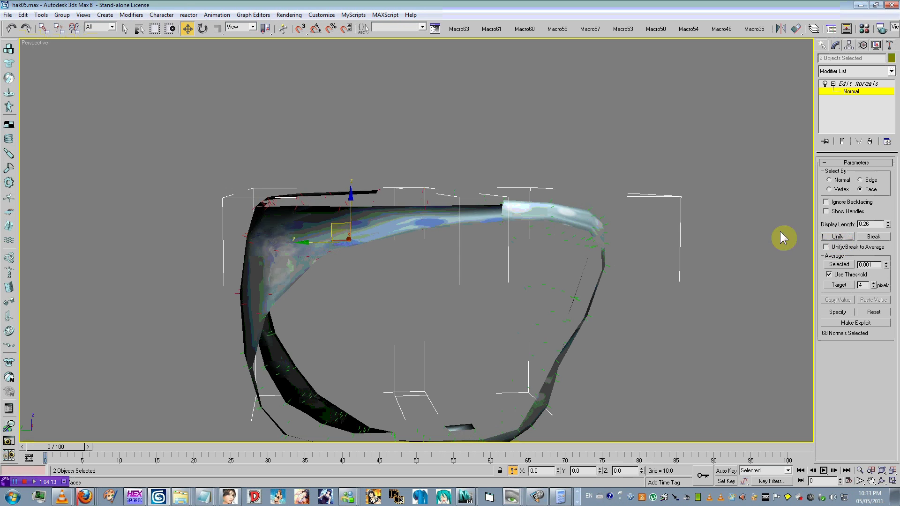
Select all normals of both underwear meshes by face and inspect the front shading.
{"action": "middle_click_drag", "start_coordinate": [783, 237], "coordinate": [450, 283], "text": "alt"}
{"action": "scroll", "coordinate": [456, 231], "scroll_direction": "down", "scroll_amount": 4}
{"action": "key", "text": "ctrl+a"}
{"action": "scroll", "coordinate": [466, 232], "scroll_direction": "up", "scroll_amount": 4}
{"action": "middle_click_drag", "start_coordinate": [449, 283], "coordinate": [543, 244], "text": "alt"}
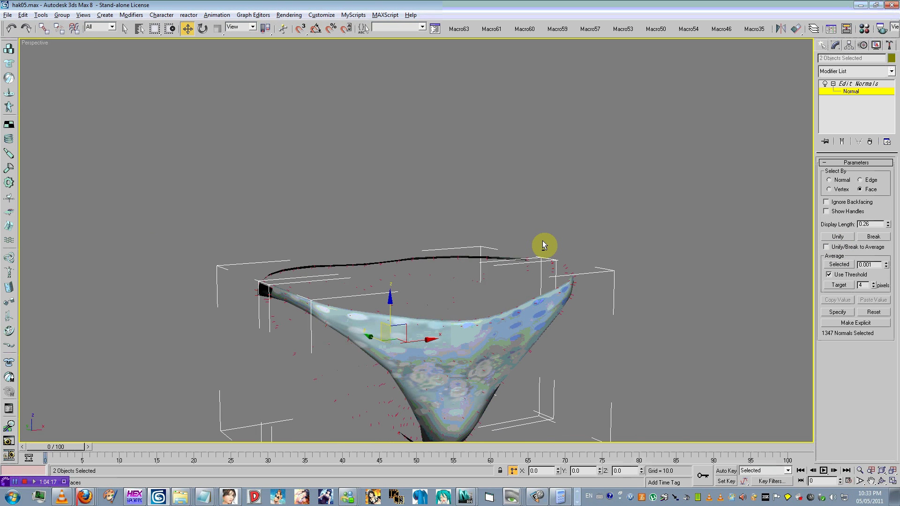
{"action": "middle_click_drag", "start_coordinate": [470, 258], "coordinate": [495, 228], "text": "alt"}
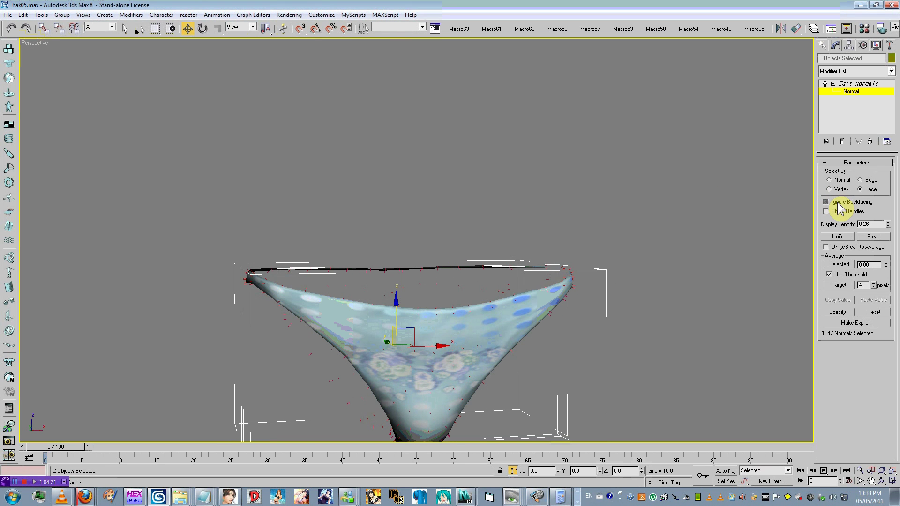
Turn on Ignore Backfacing and try selecting the faces on the underwear's front from a front view.
{"action": "middle_click_drag", "start_coordinate": [584, 228], "coordinate": [512, 237], "text": "alt"}
{"action": "middle_click_drag", "start_coordinate": [395, 274], "coordinate": [358, 160], "text": "alt"}
{"action": "scroll", "coordinate": [415, 208], "scroll_direction": "up", "scroll_amount": 5}
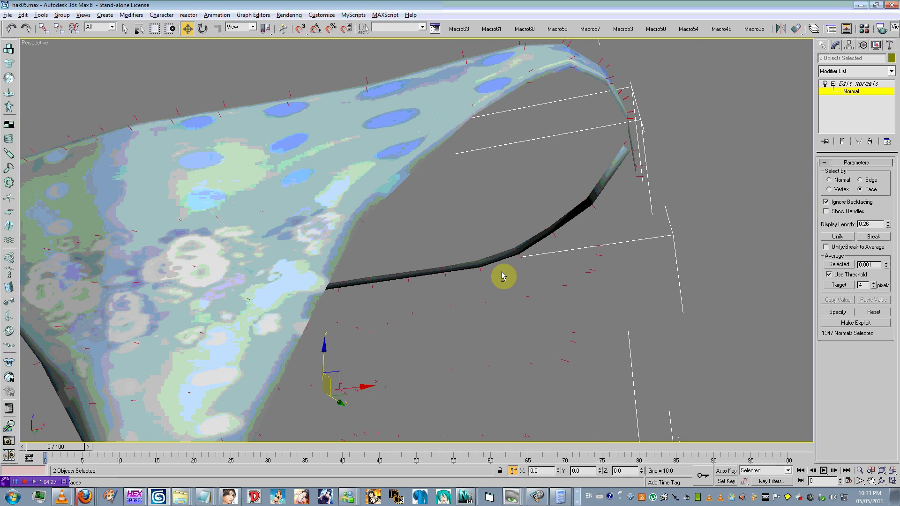
{"action": "middle_click_drag", "start_coordinate": [502, 275], "coordinate": [518, 231], "text": "alt"}
{"action": "scroll", "coordinate": [485, 298], "scroll_direction": "down", "scroll_amount": 6}
{"action": "middle_click_drag", "start_coordinate": [486, 292], "coordinate": [508, 285], "text": "alt"}
{"action": "left_click_drag", "start_coordinate": [235, 238], "coordinate": [234, 238]}
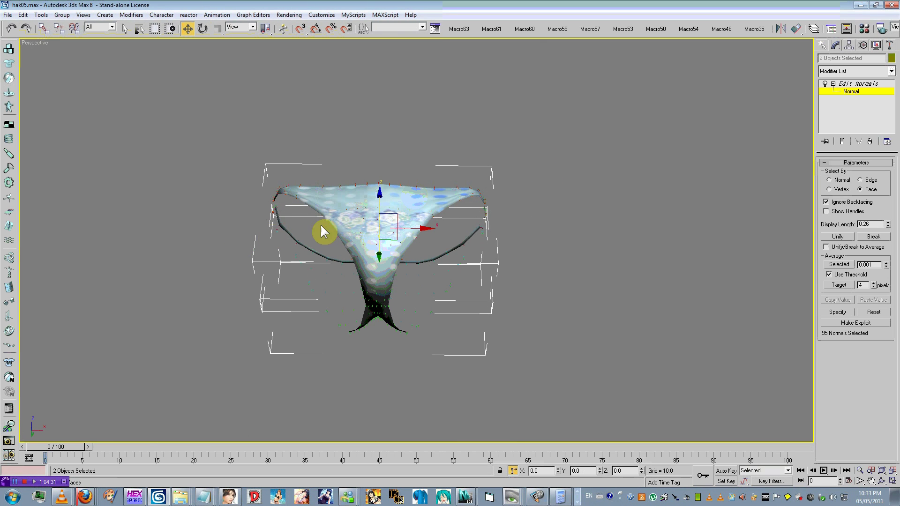
{"action": "middle_click_drag", "start_coordinate": [320, 226], "coordinate": [379, 255], "text": "alt"}
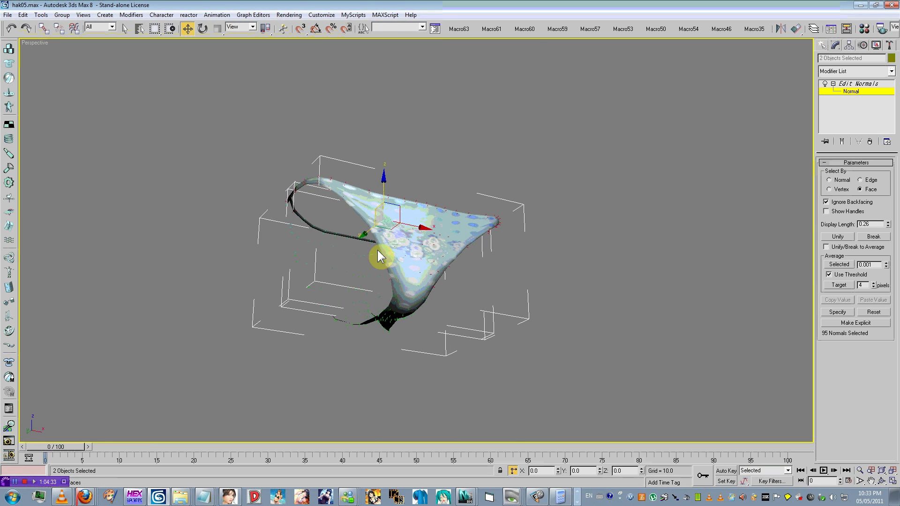
Turn off Ignore Backfacing and reselect the underwear's faces with area selections from different sides.
{"action": "left_click", "coordinate": [842, 204]}
{"action": "middle_click_drag", "start_coordinate": [616, 268], "coordinate": [566, 289], "text": "alt"}
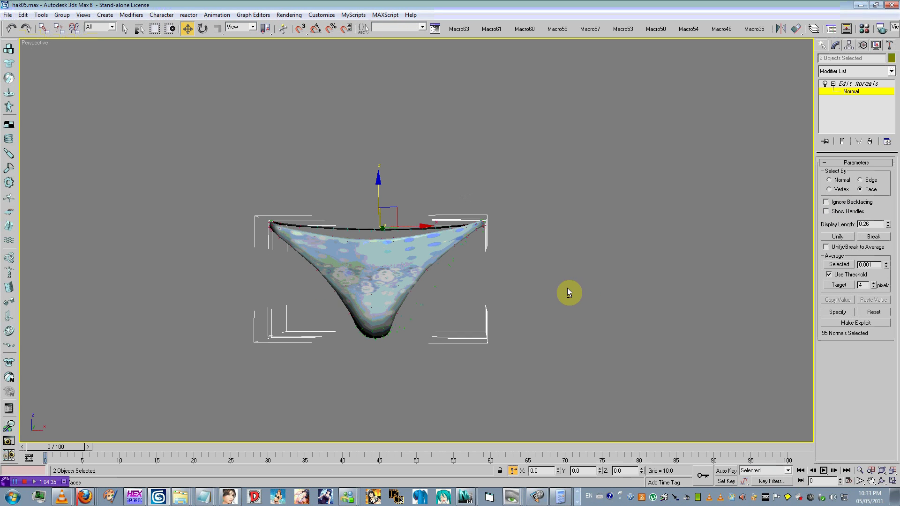
{"action": "left_click_drag", "start_coordinate": [491, 264], "coordinate": [209, 367]}
{"action": "middle_click_drag", "start_coordinate": [446, 297], "coordinate": [402, 257], "text": "alt"}
{"action": "middle_click_drag", "start_coordinate": [355, 313], "coordinate": [544, 272], "text": "alt"}
{"action": "left_click_drag", "start_coordinate": [546, 267], "coordinate": [464, 377]}
{"action": "middle_click_drag", "start_coordinate": [450, 392], "coordinate": [454, 351], "text": "alt"}
{"action": "mouse_move", "coordinate": [563, 348]}
{"action": "middle_mouse_down", "text": "alt"}
{"action": "mouse_move", "coordinate": [529, 343]}
{"action": "mouse_move", "coordinate": [570, 349]}
{"action": "middle_mouse_up", "text": "alt"}
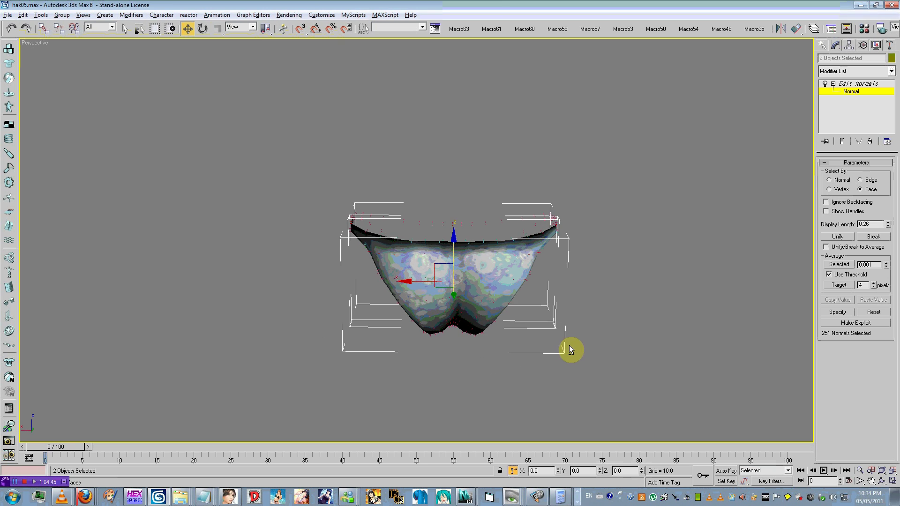
Select the underwear's rear faces with Ignore Backfacing on, unify their normals, and check the shading front and back.
{"action": "left_click_drag", "start_coordinate": [262, 377], "coordinate": [623, 249]}
{"action": "left_click_drag", "start_coordinate": [337, 322], "coordinate": [371, 242]}
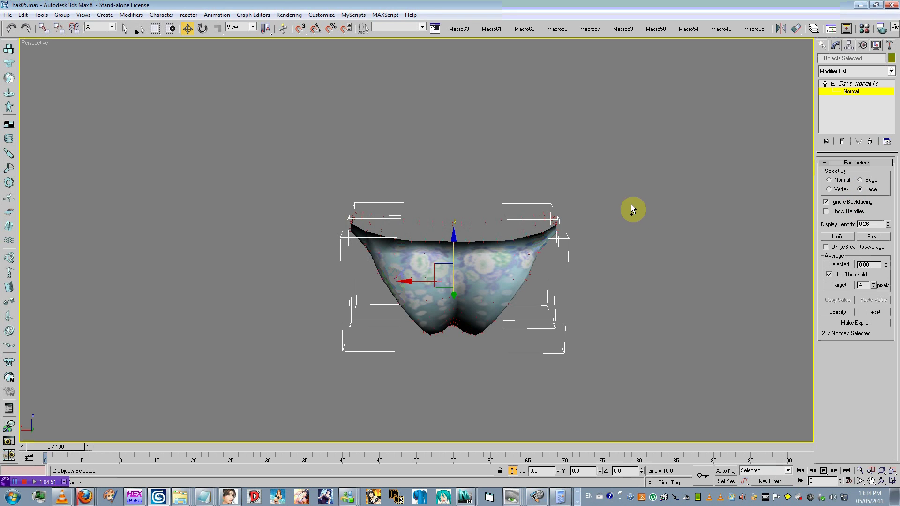
{"action": "left_click_drag", "start_coordinate": [623, 203], "coordinate": [271, 320]}
{"action": "middle_click_drag", "start_coordinate": [326, 381], "coordinate": [569, 351], "text": "alt"}
{"action": "scroll", "coordinate": [570, 351], "scroll_direction": "up", "scroll_amount": 5}
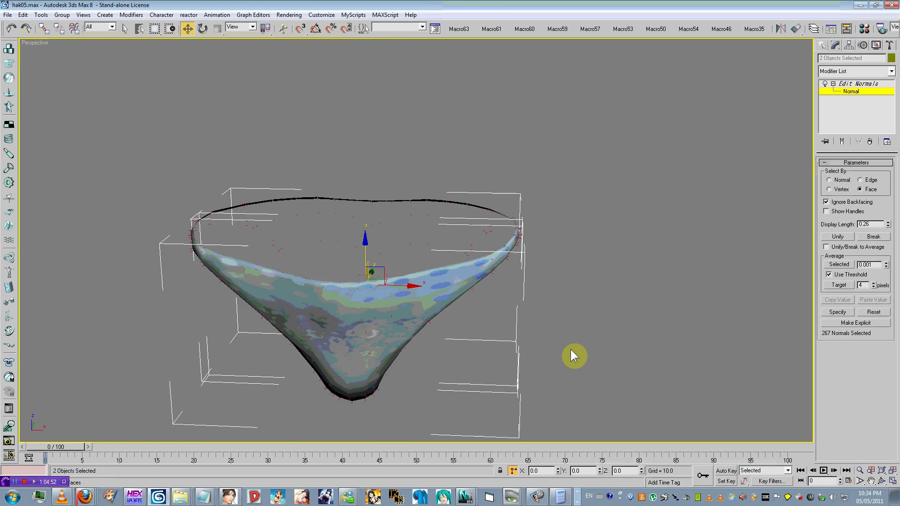
{"action": "left_click", "coordinate": [851, 237]}
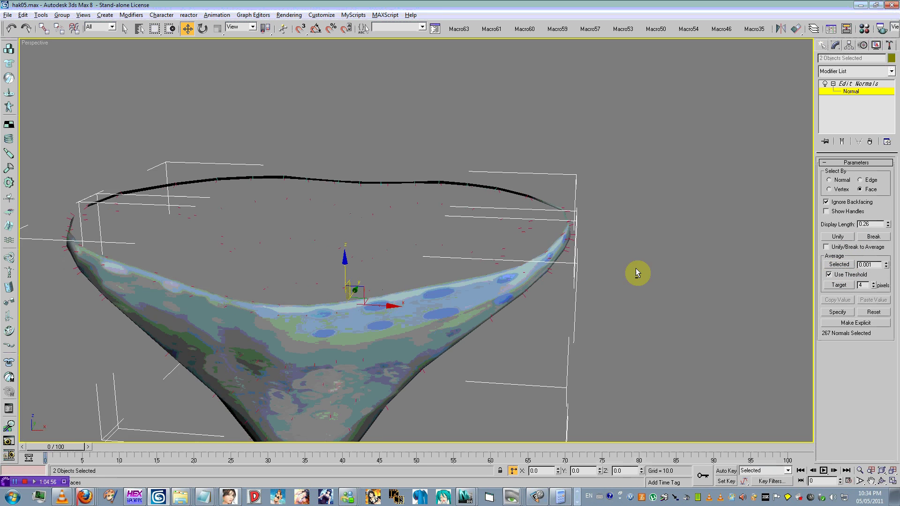
{"action": "middle_click_drag", "start_coordinate": [634, 271], "coordinate": [517, 259], "text": "alt"}
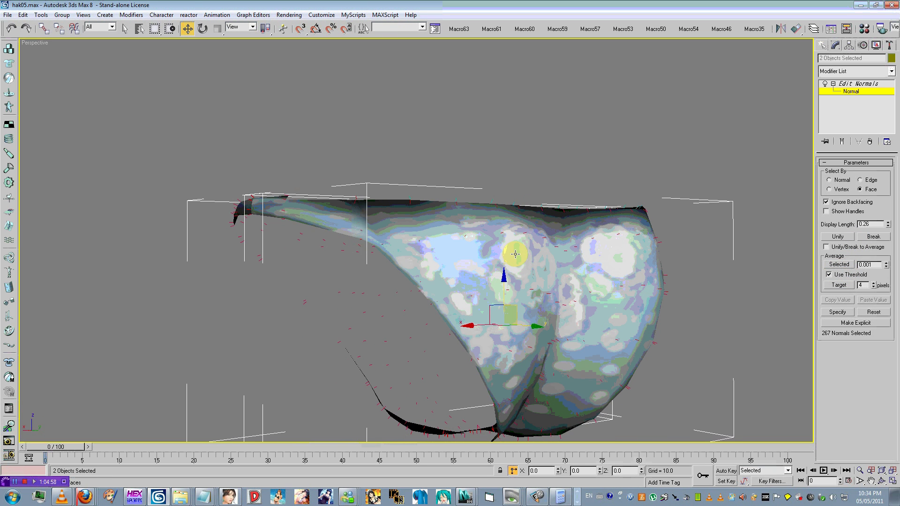
Break the underwear normals, turn off Ignore Backfacing, and try unifying and averaging the waistband faces' normals with a 0.001 threshold.
{"action": "left_click", "coordinate": [872, 237]}
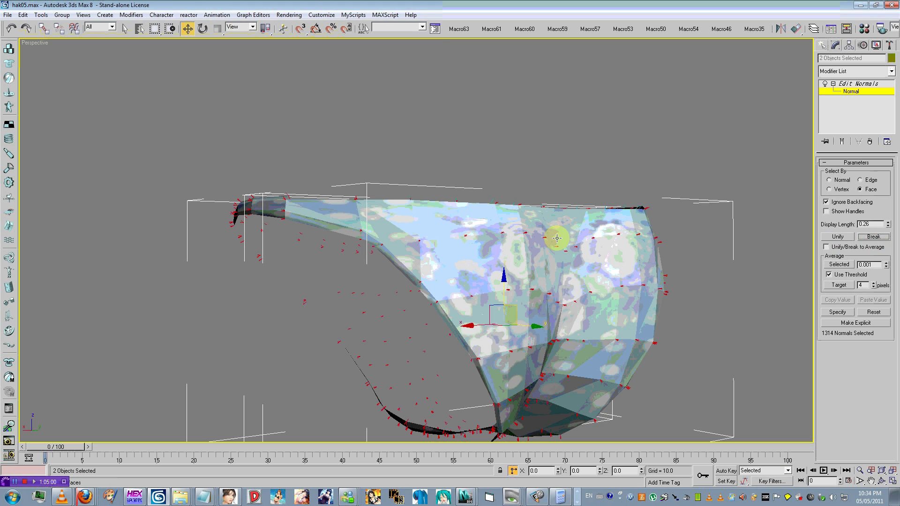
{"action": "middle_click_drag", "start_coordinate": [557, 238], "coordinate": [520, 237], "text": "alt"}
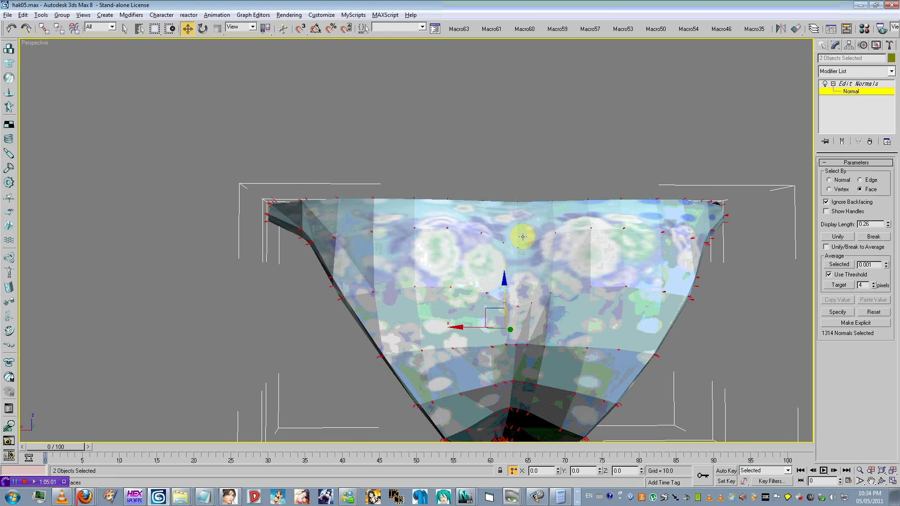
{"action": "left_click", "coordinate": [836, 203]}
{"action": "left_click_drag", "start_coordinate": [763, 157], "coordinate": [223, 217]}
{"action": "left_click", "coordinate": [832, 237]}
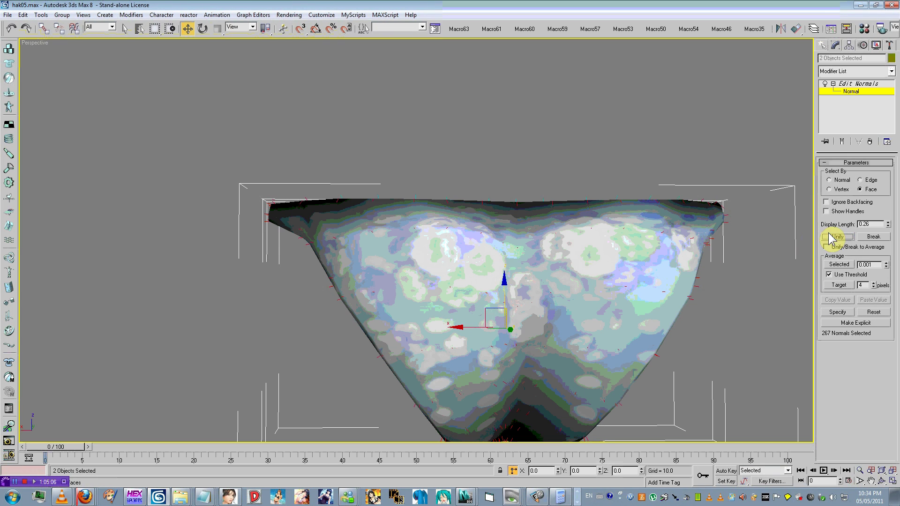
{"action": "left_click", "coordinate": [847, 265]}
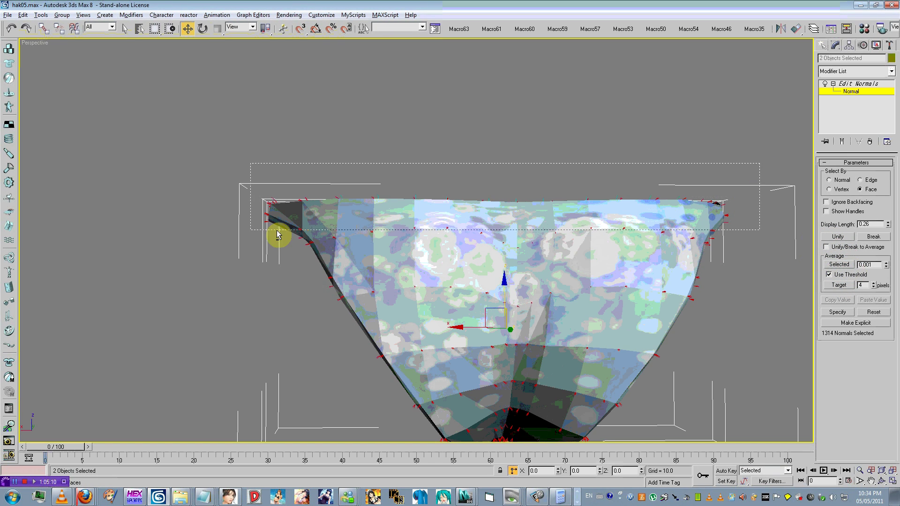
Switch selection back to Normal, select the normals along the underwear's upper edge, and unify them.
{"action": "left_click", "coordinate": [828, 180]}
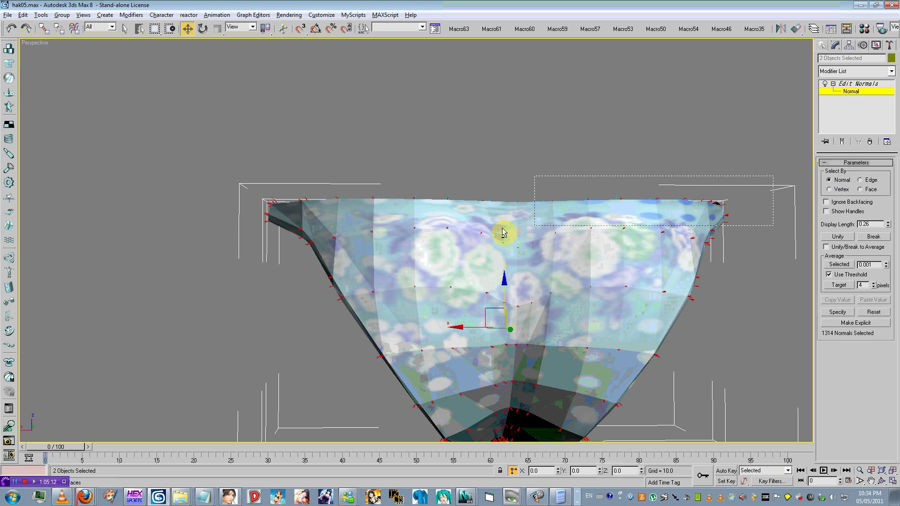
{"action": "left_click", "coordinate": [841, 238]}
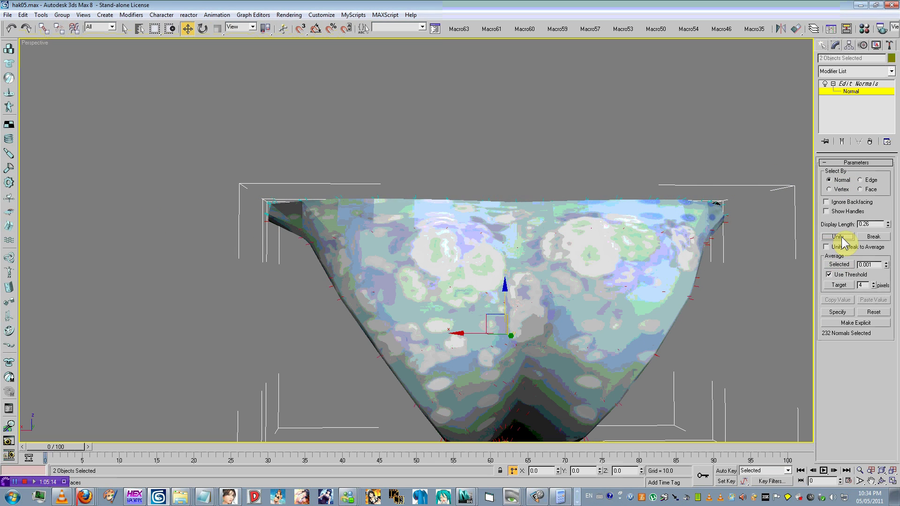
{"action": "middle_click_drag", "start_coordinate": [653, 217], "coordinate": [430, 210], "text": "alt"}
Leave normal editing on the underwear meshes, deselect them, and unhide all objects.
{"action": "left_click", "coordinate": [885, 91]}
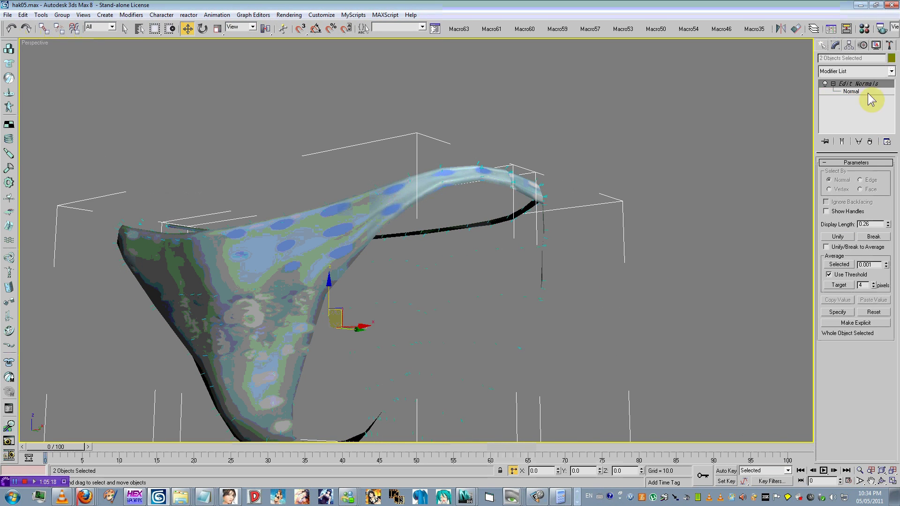
{"action": "left_click", "coordinate": [689, 137]}
{"action": "right_click", "coordinate": [689, 137]}
{"action": "left_click", "coordinate": [718, 103]}
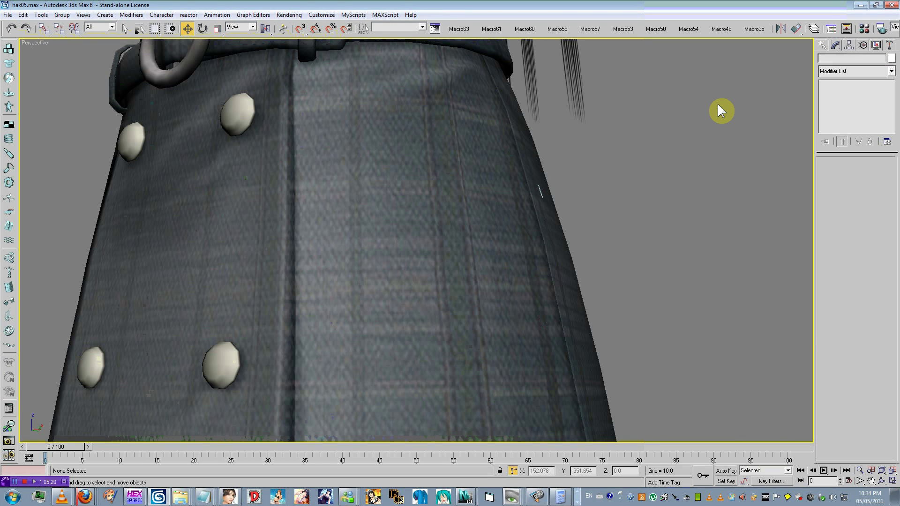
Frame the whole character and test render the perspective view, including a closer shot of the upper body.
{"action": "key", "text": "z"}
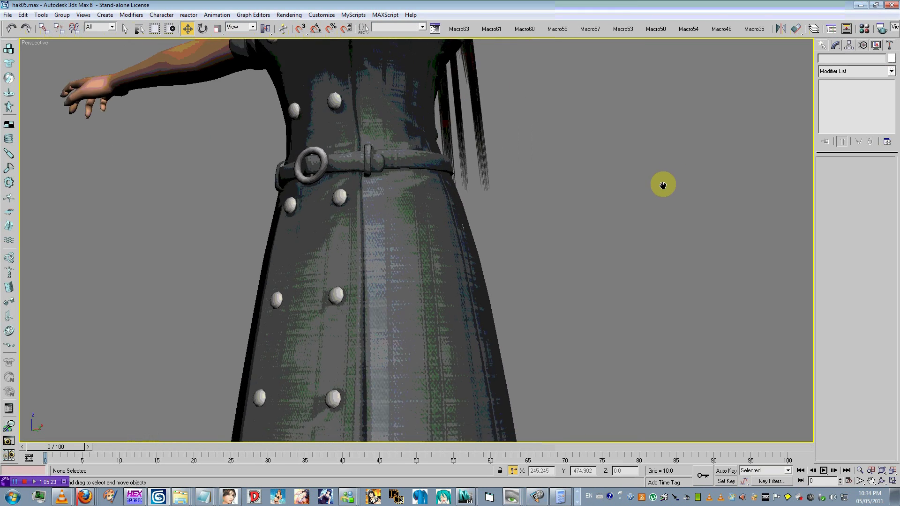
{"action": "middle_click_drag", "start_coordinate": [599, 209], "coordinate": [611, 256], "text": "alt"}
{"action": "scroll", "coordinate": [595, 222], "scroll_direction": "up", "scroll_amount": 3}
{"action": "scroll", "coordinate": [611, 256], "scroll_direction": "down", "scroll_amount": 3}
{"action": "key", "text": "shift+q"}
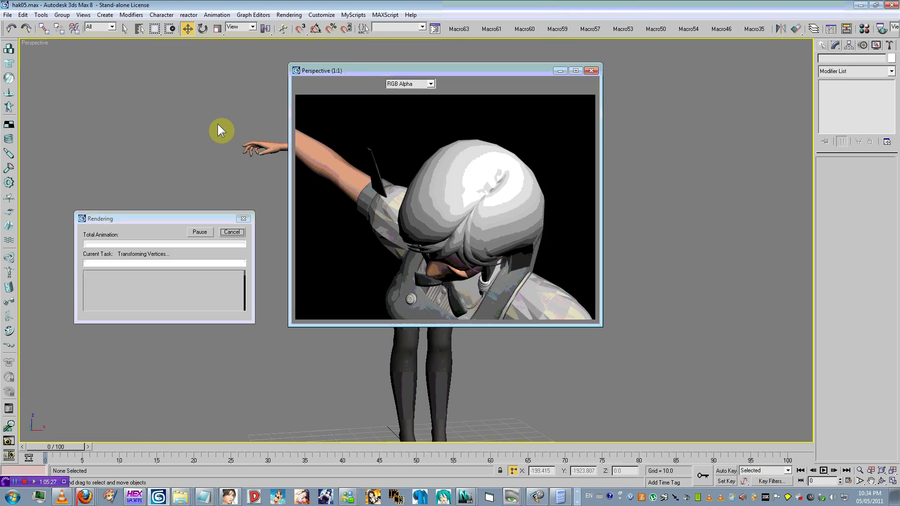
{"action": "left_click", "coordinate": [590, 71]}
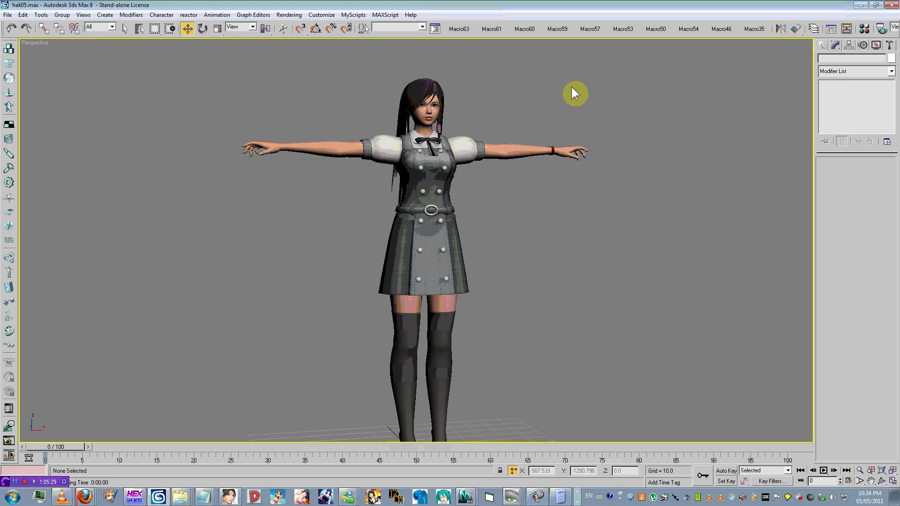
{"action": "scroll", "coordinate": [568, 225], "scroll_direction": "up", "scroll_amount": 5}
{"action": "key", "text": "shift+q"}
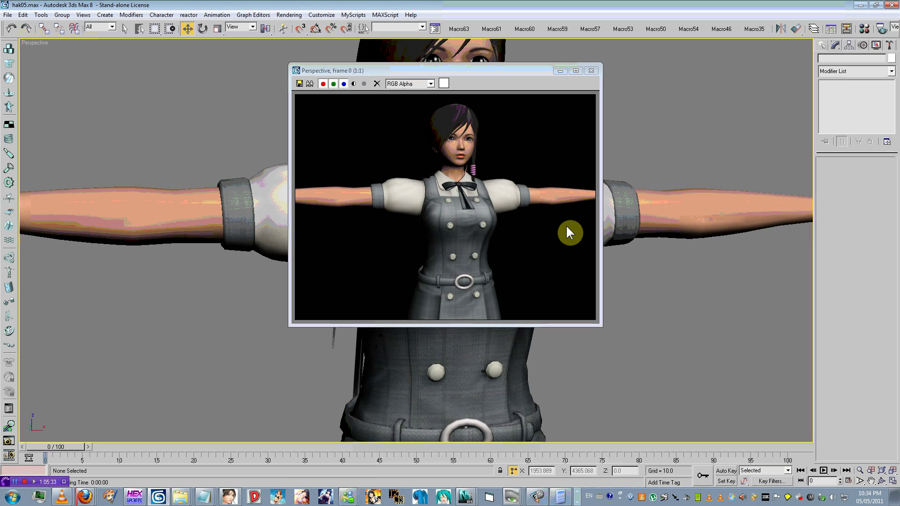
{"action": "left_click", "coordinate": [591, 70]}
{"action": "scroll", "coordinate": [463, 202], "scroll_direction": "down", "scroll_amount": 6}
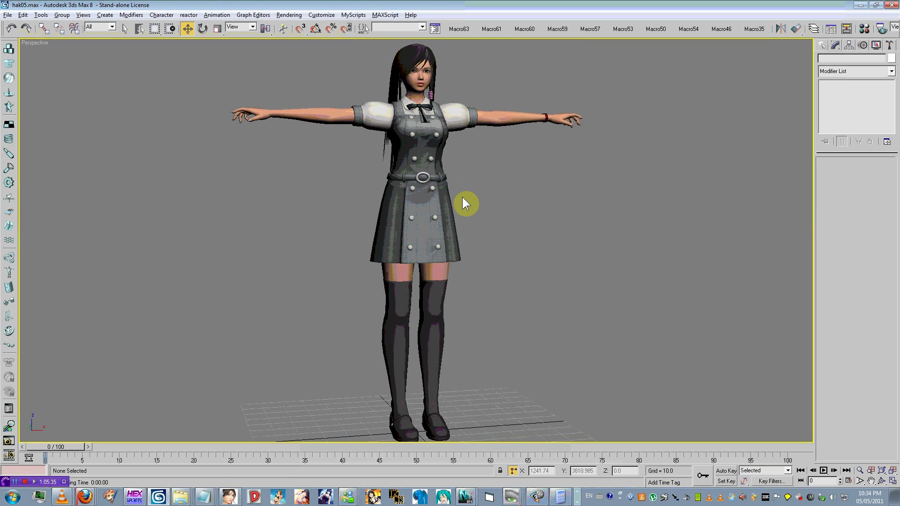
Save the current scene with the full character in view.
{"action": "middle_click_drag", "start_coordinate": [460, 201], "coordinate": [466, 206], "text": "alt"}
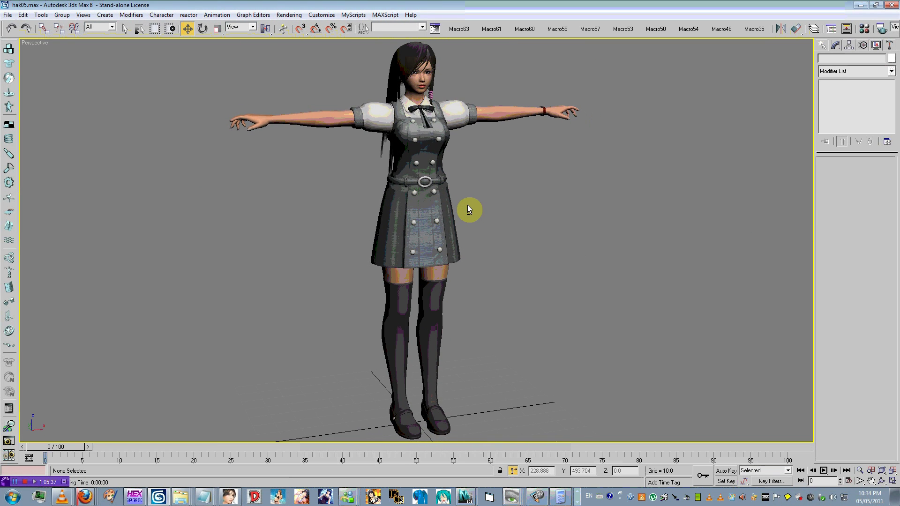
{"action": "left_click", "coordinate": [8, 15]}
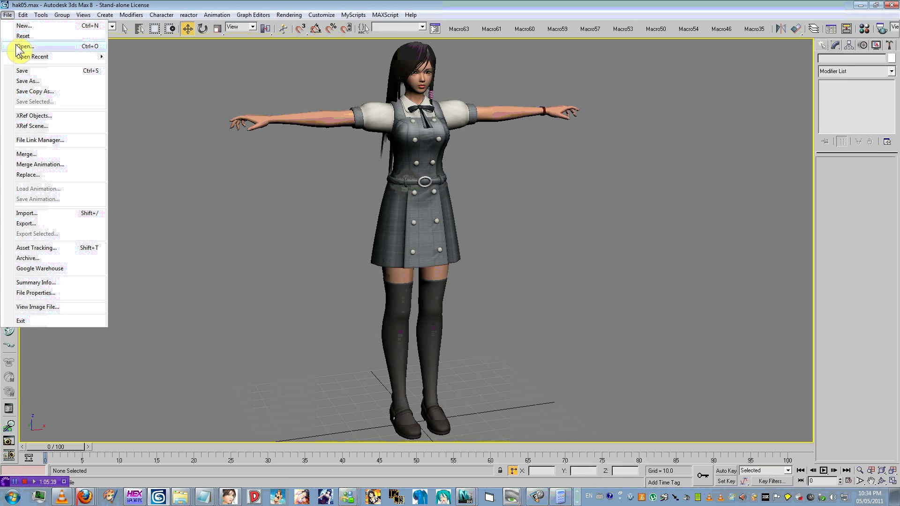
{"action": "left_click", "coordinate": [24, 74]}
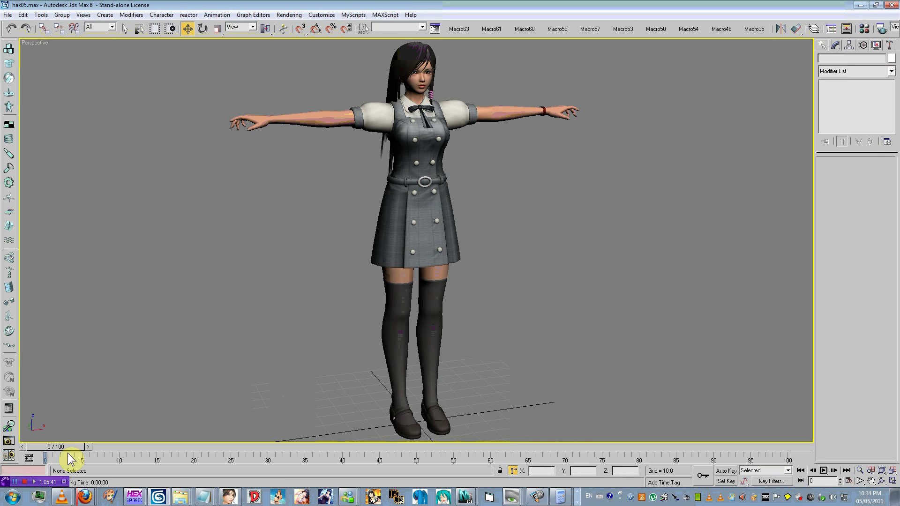